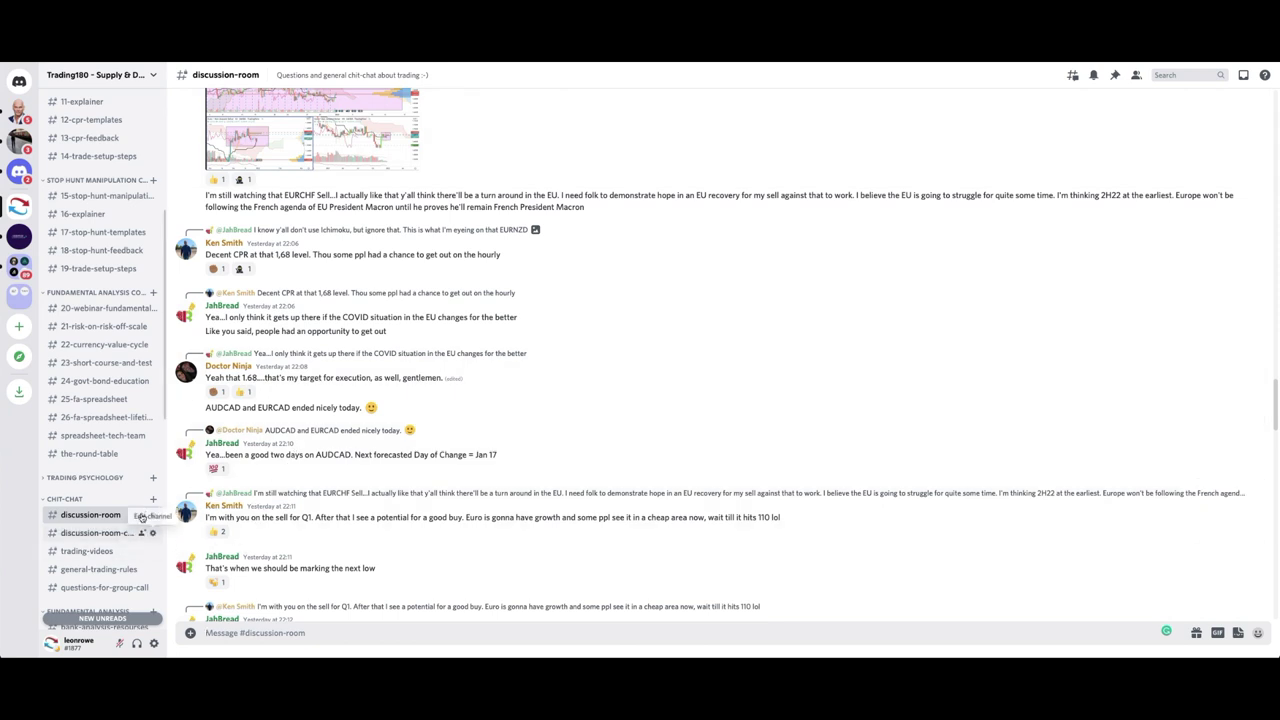
Zoom the AUDCAD daily chart horizontally so it spans from June onward.
scroll(107, 447, "up", 4)
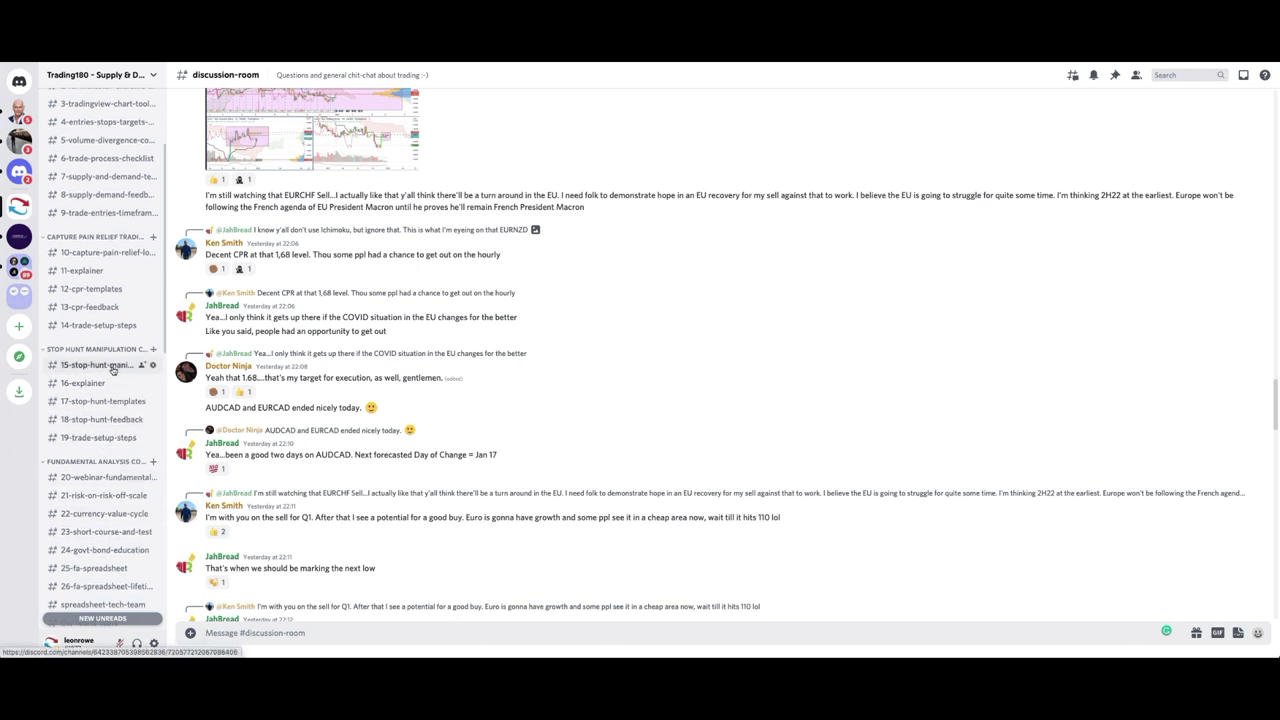
scroll(97, 385, "up", 3)
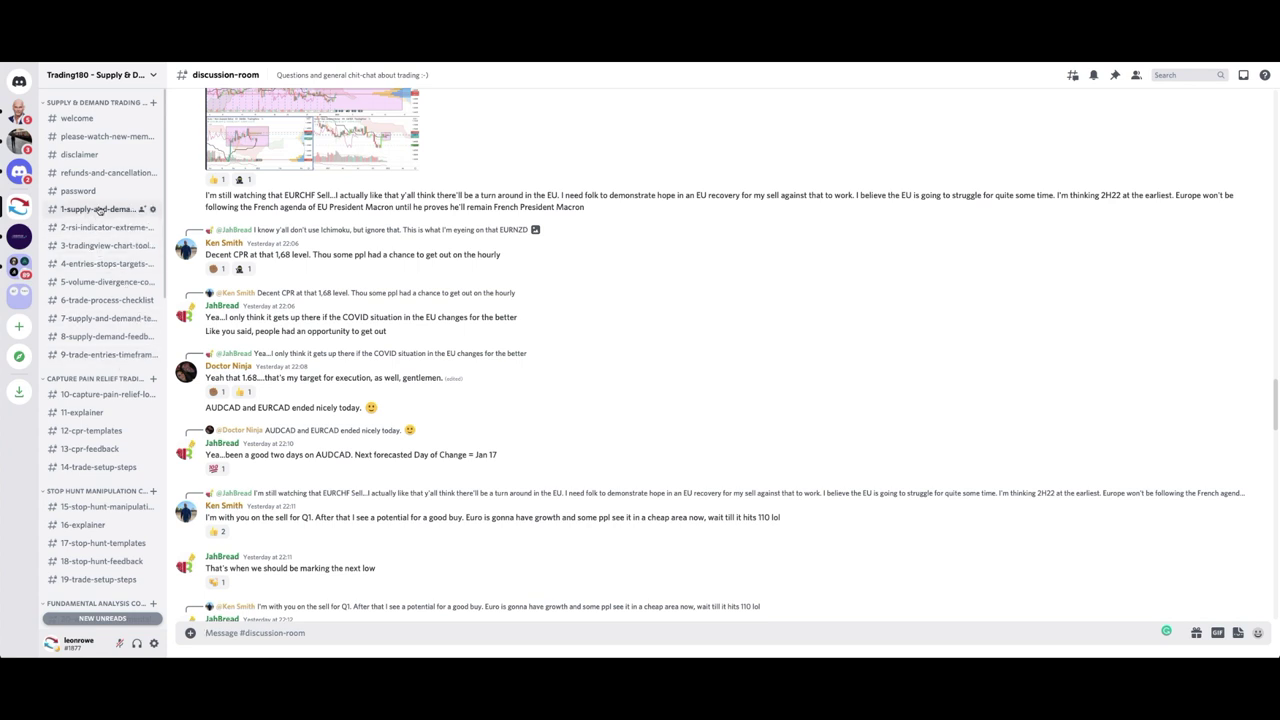
scroll(110, 497, "down", 3)
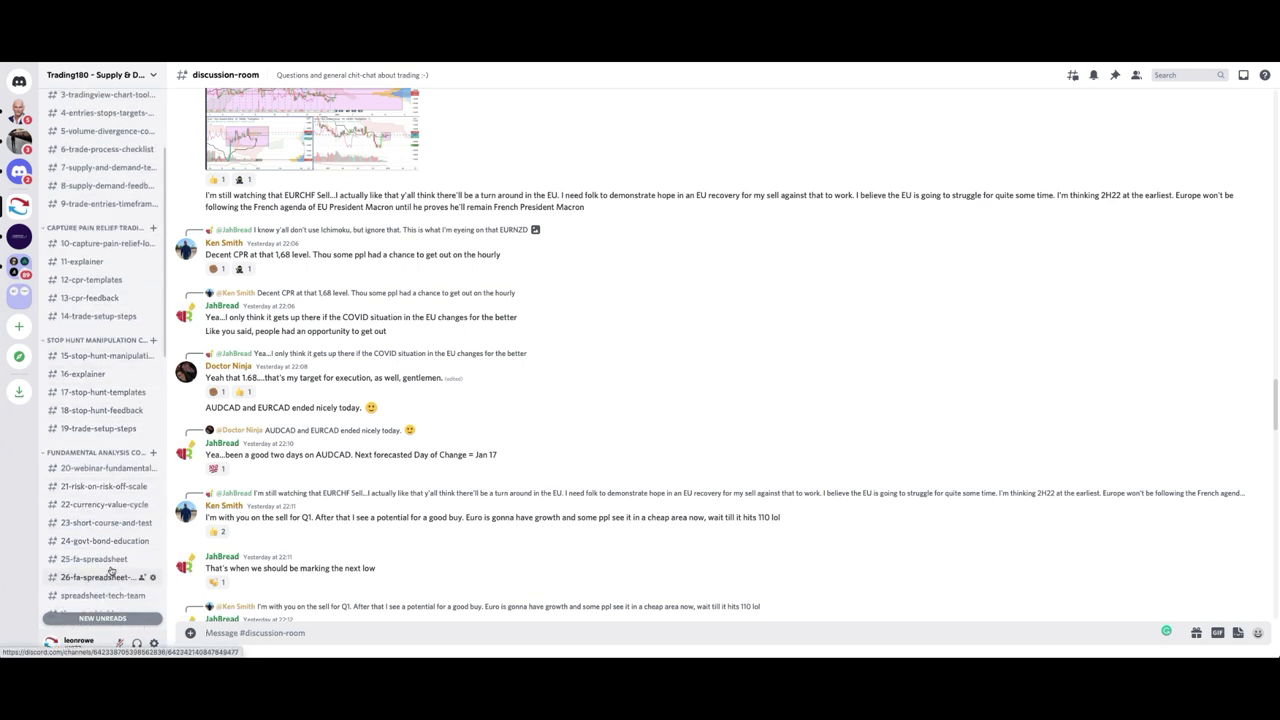
scroll(104, 571, "down", 2)
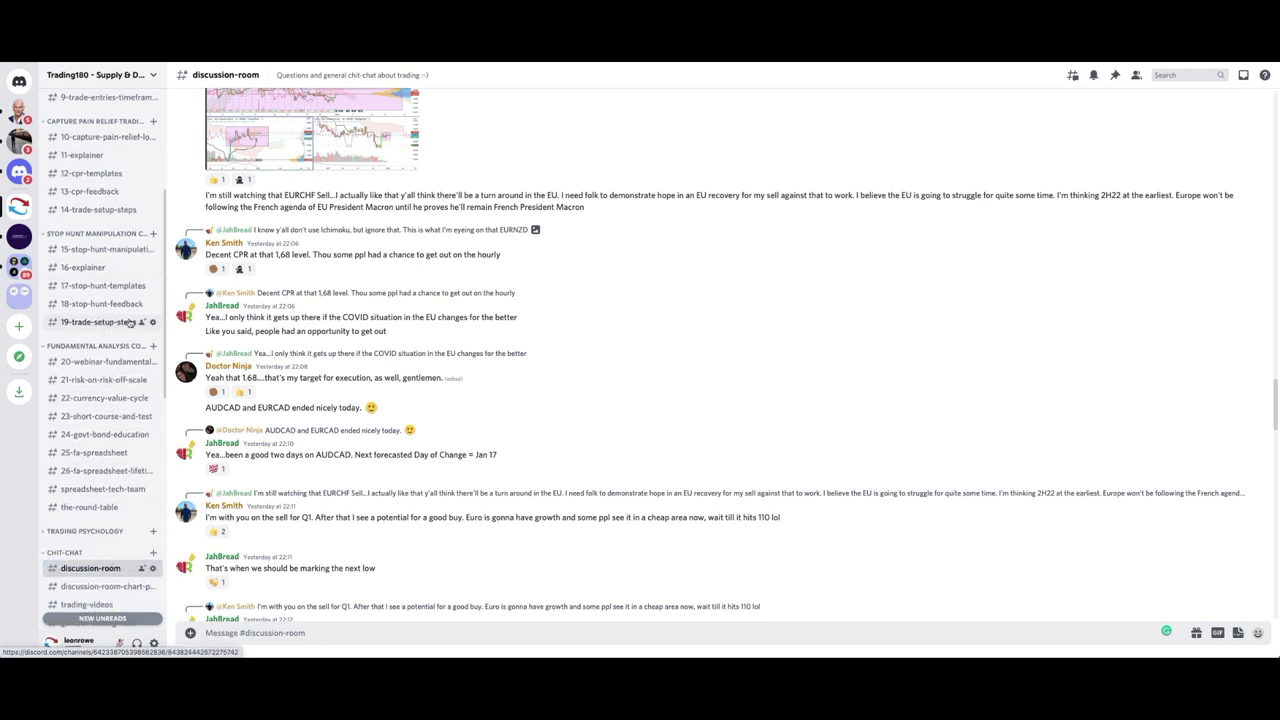
scroll(105, 335, "up", 2)
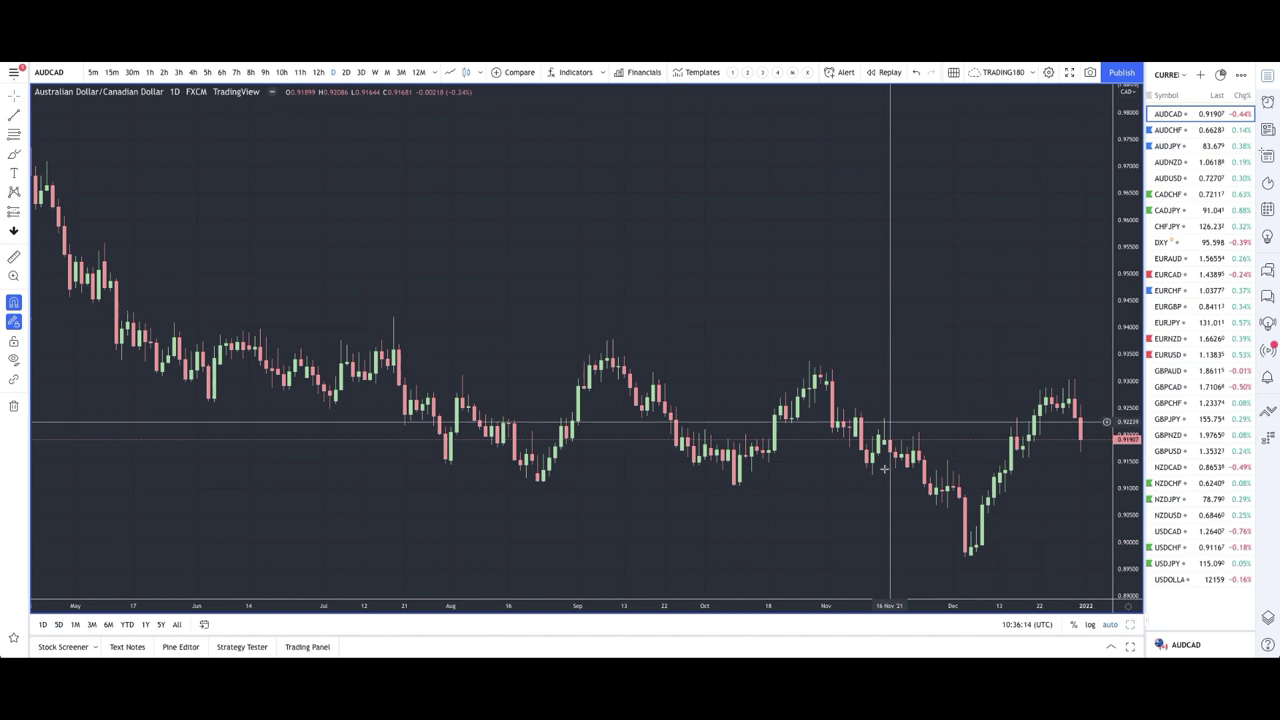
scroll(351, 346, "up", 5)
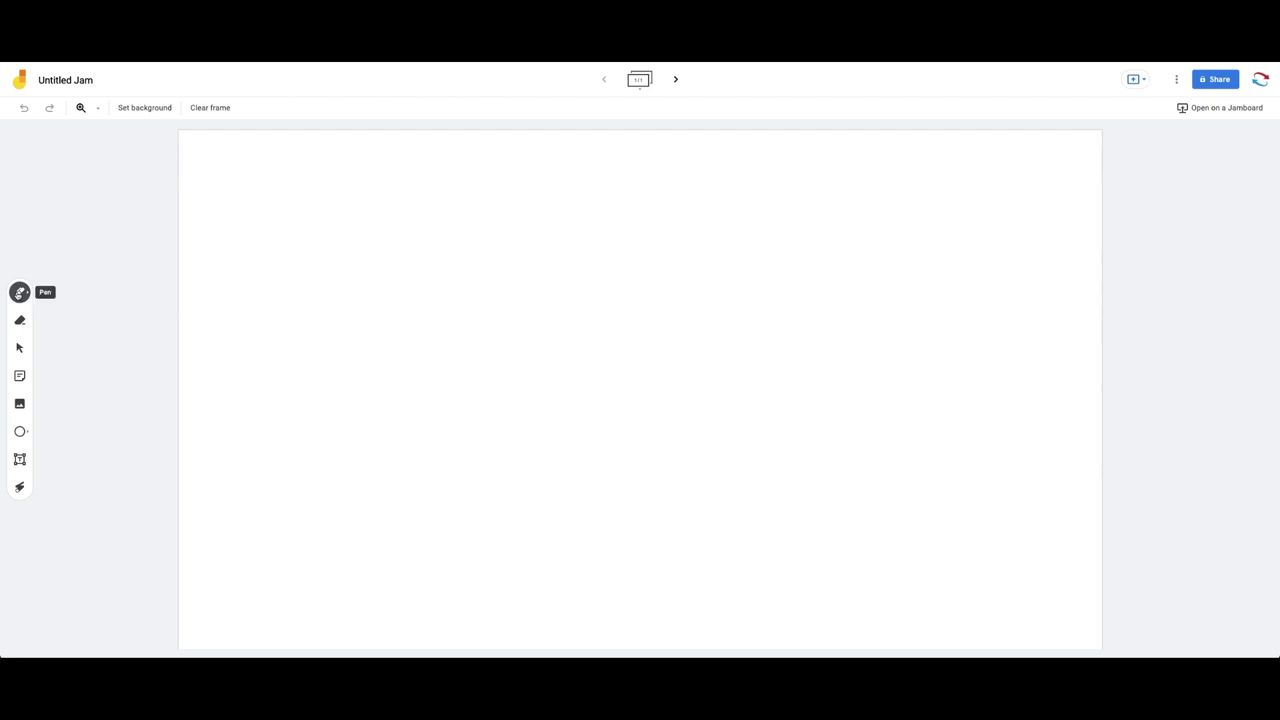
Handwrite the heading 'CPR | SH' with the pen.
left_click(19, 292)
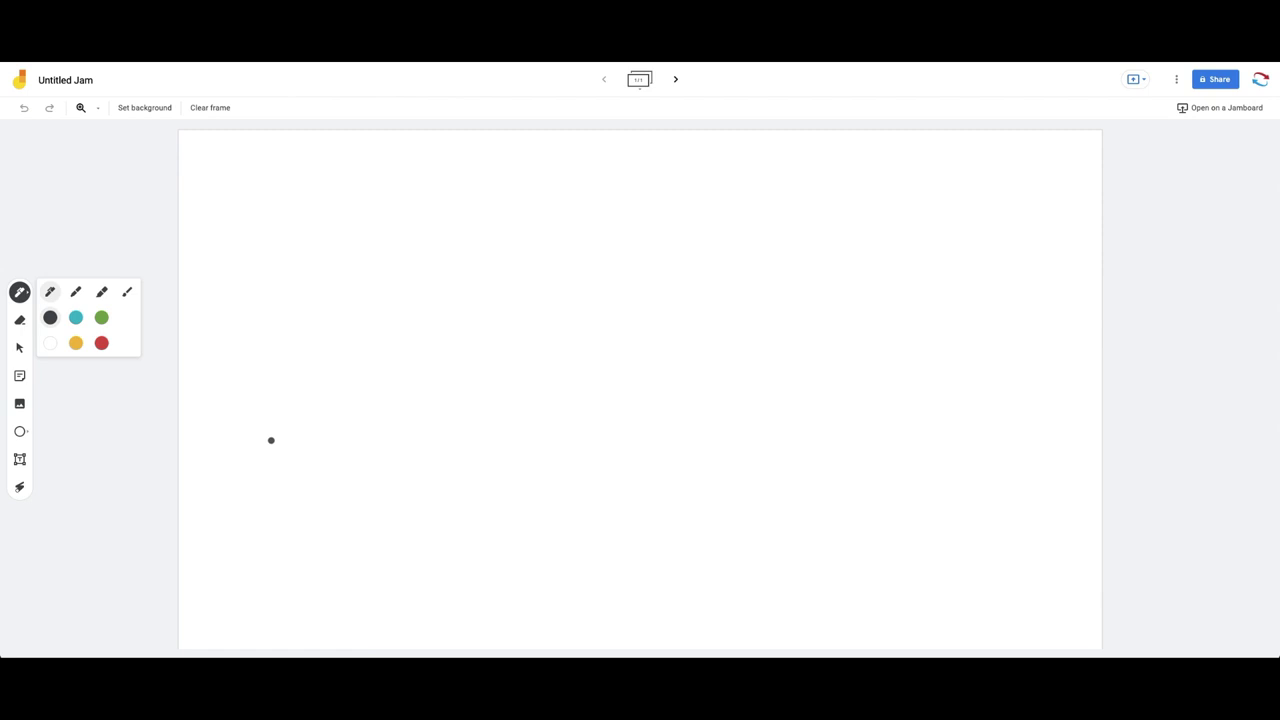
mouse_move(327, 217)
left_mouse_down()
mouse_move(322, 251)
mouse_move(398, 194)
mouse_move(414, 237)
left_mouse_up()
left_click_drag(443, 180, 435, 269)
left_click_drag(491, 205, 490, 251)
left_click_drag(550, 205, 547, 247)
mouse_move(548, 229)
left_mouse_down()
mouse_move(566, 223)
mouse_move(569, 243)
left_mouse_up()
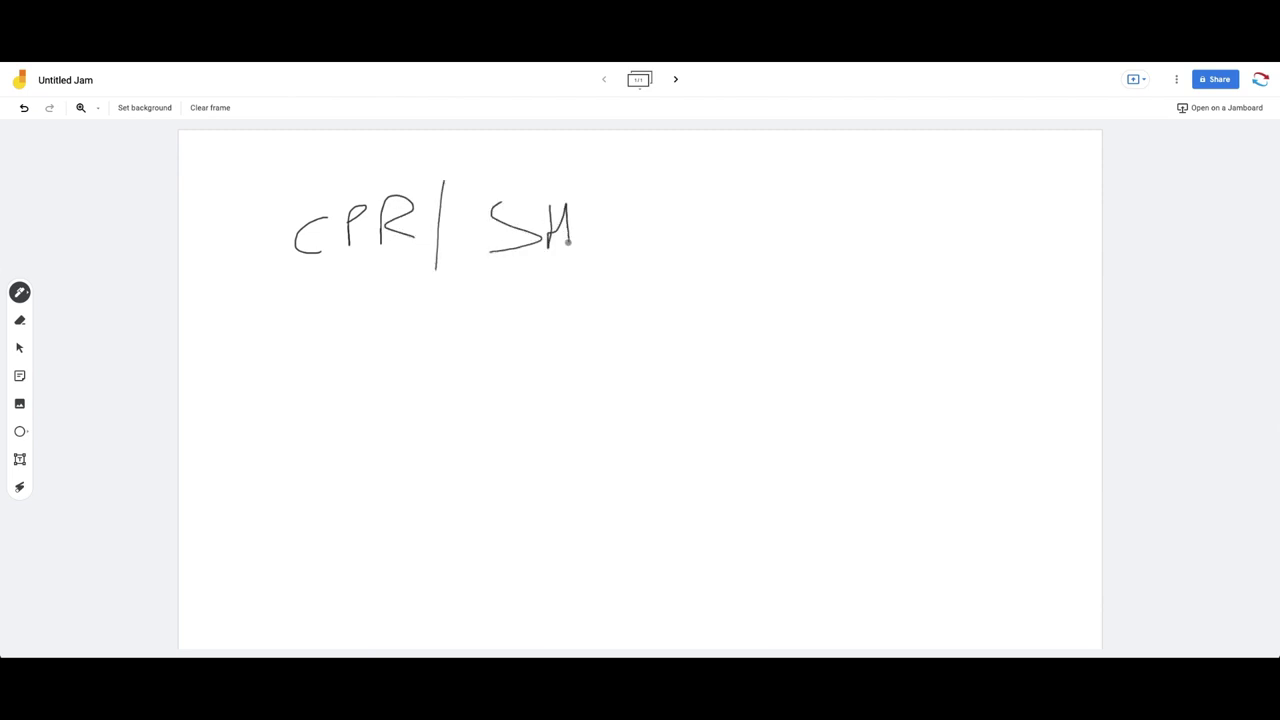
Sketch a zigzag price path with a peak, levels and small boxes, then underline CPR.
mouse_move(276, 560)
left_mouse_down()
mouse_move(404, 396)
mouse_move(417, 358)
left_mouse_up()
left_click_drag(386, 442, 483, 430)
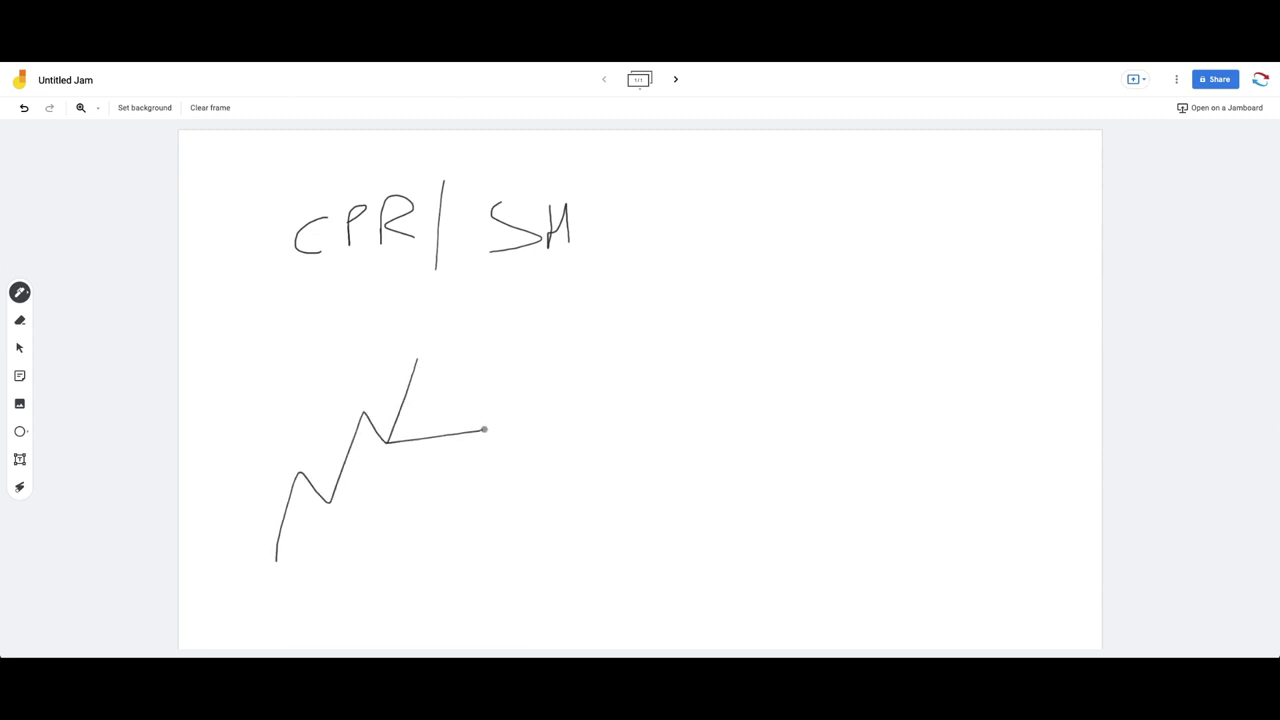
left_click_drag(330, 504, 434, 500)
mouse_move(417, 360)
left_mouse_down()
mouse_move(450, 438)
mouse_move(463, 410)
mouse_move(440, 448)
mouse_move(452, 432)
left_mouse_up()
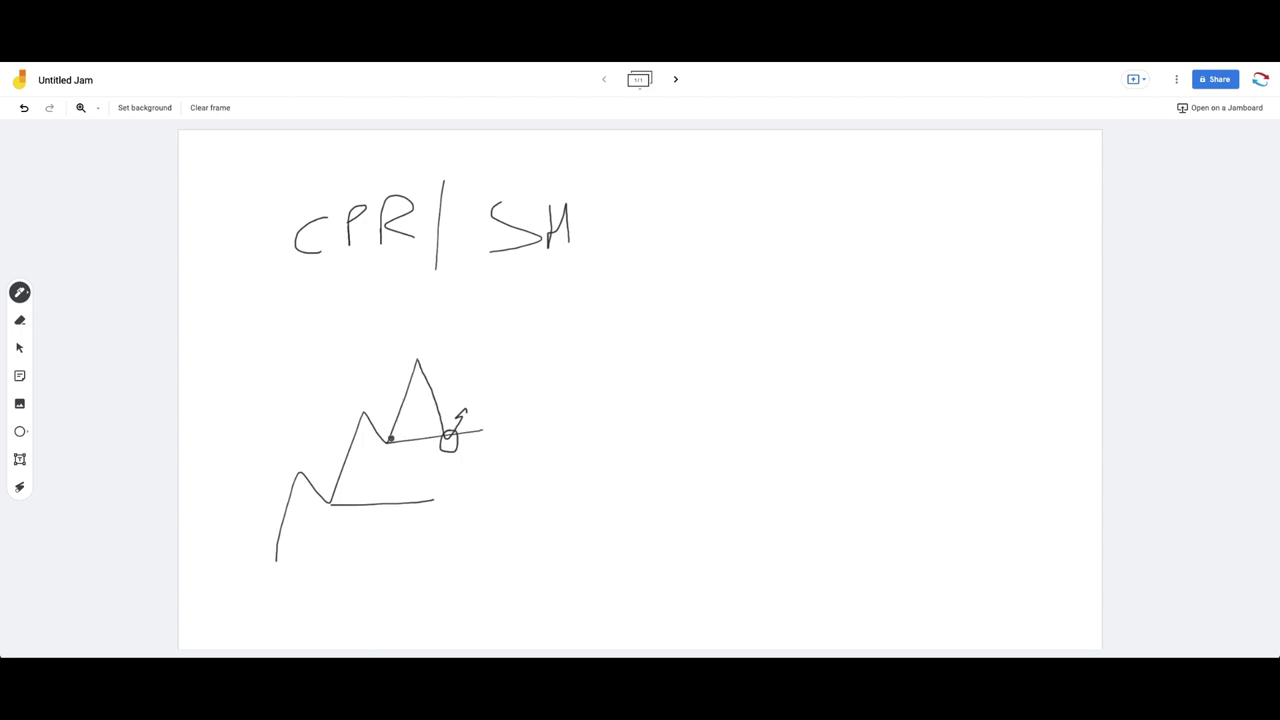
mouse_move(384, 438)
left_mouse_down()
mouse_move(394, 449)
mouse_move(383, 437)
left_mouse_up()
left_click_drag(396, 376, 398, 361)
left_click_drag(398, 435, 414, 378)
left_click_drag(362, 413, 413, 407)
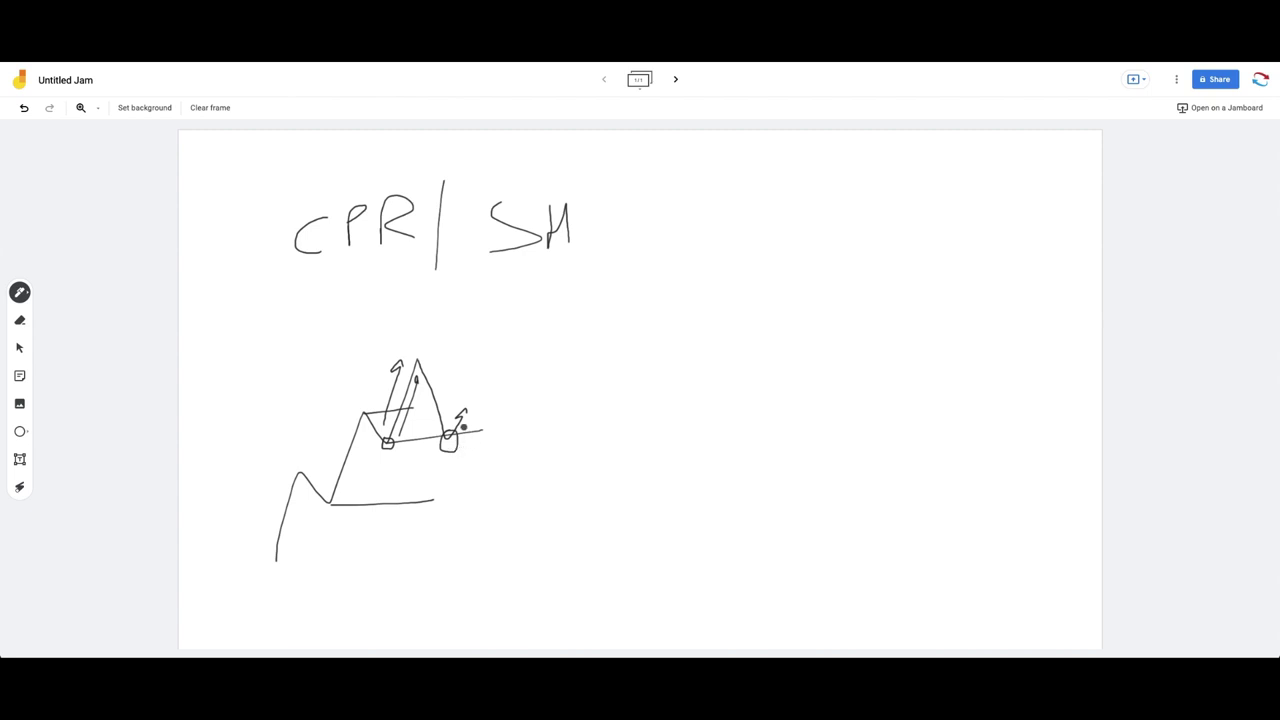
left_click_drag(287, 269, 592, 259)
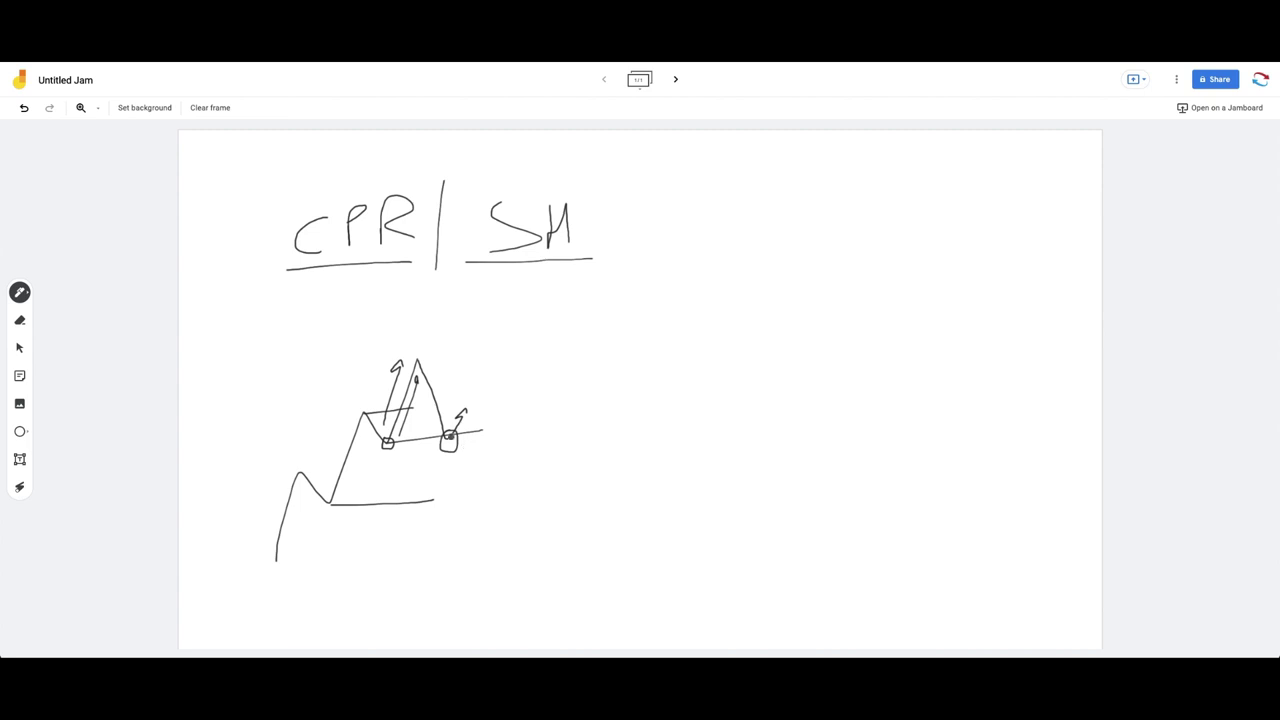
Connect the two small boxes with a line, add short strokes, and draw checkmarks to the right.
left_click_drag(388, 440, 447, 433)
left_click_drag(442, 437, 444, 444)
mouse_move(396, 413)
left_mouse_down()
mouse_move(407, 420)
mouse_move(414, 395)
left_mouse_up()
mouse_move(528, 398)
left_mouse_down()
mouse_move(534, 416)
mouse_move(569, 372)
mouse_move(592, 377)
left_mouse_up()
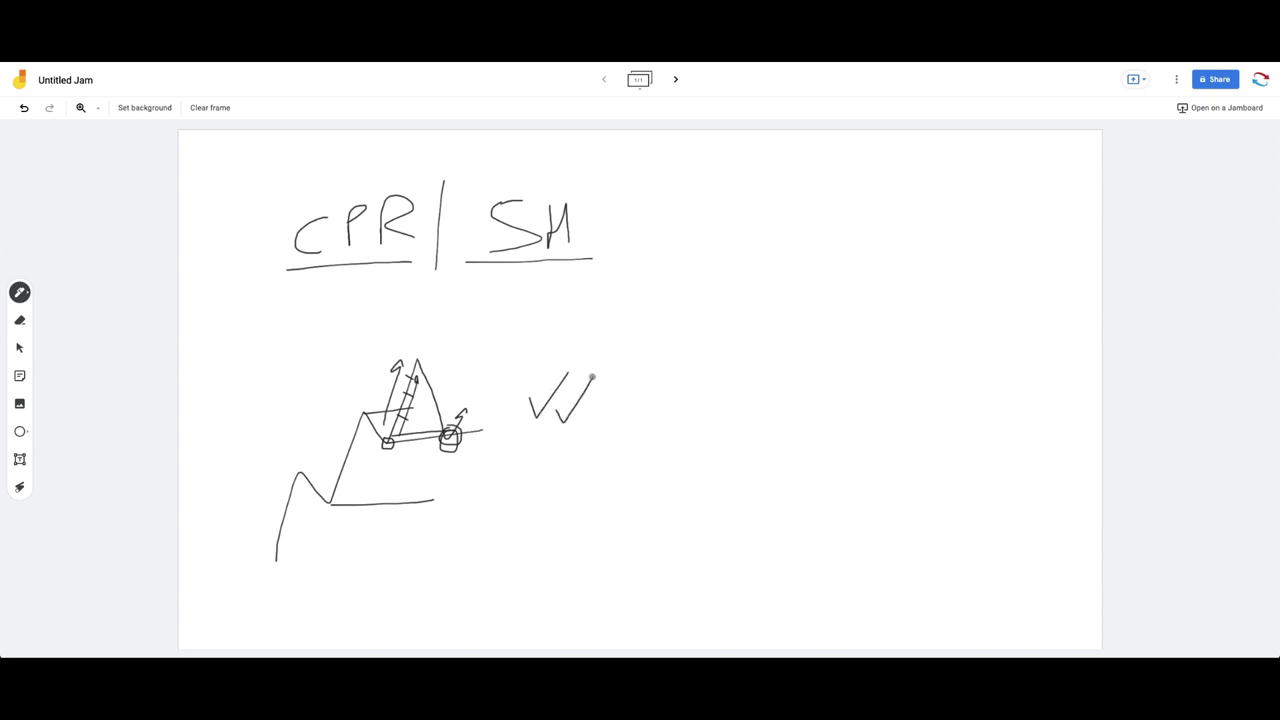
left_click_drag(529, 440, 552, 424)
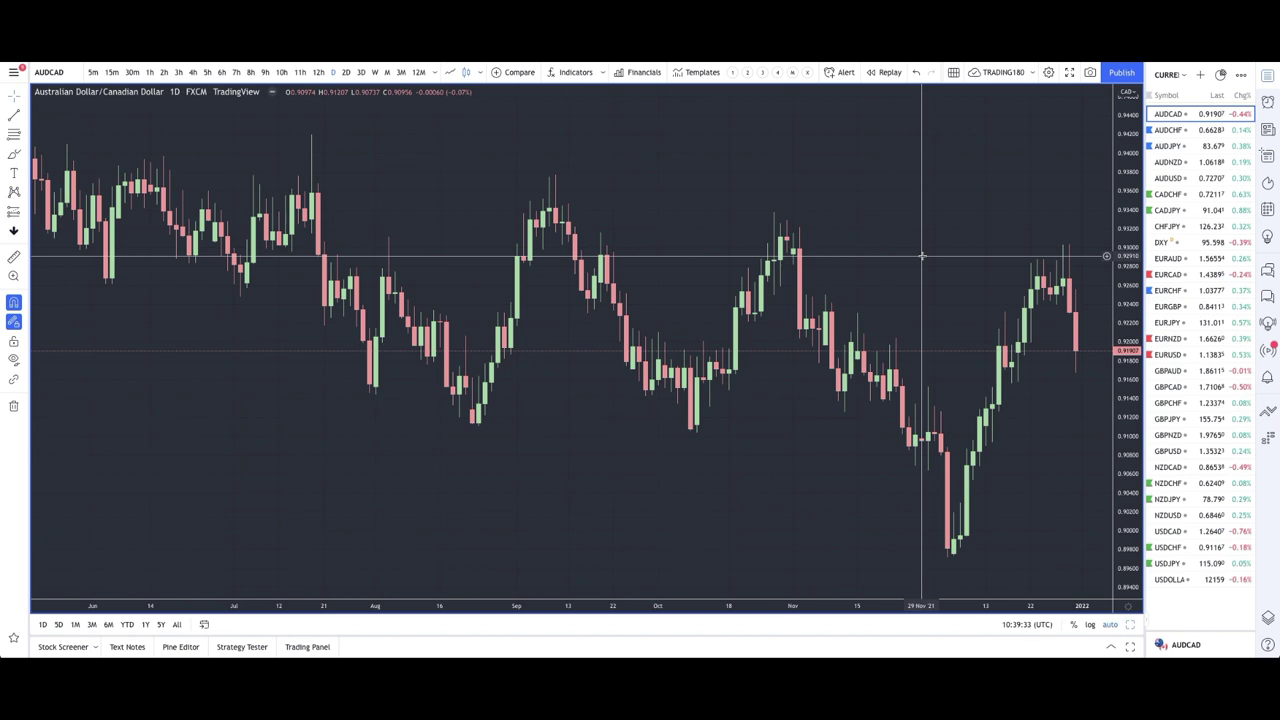
Draw a zone from 0.92933 to 0.93374 at the late-October high and apply the '1. SUPPLY' template.
scroll(921, 256, "down", 3)
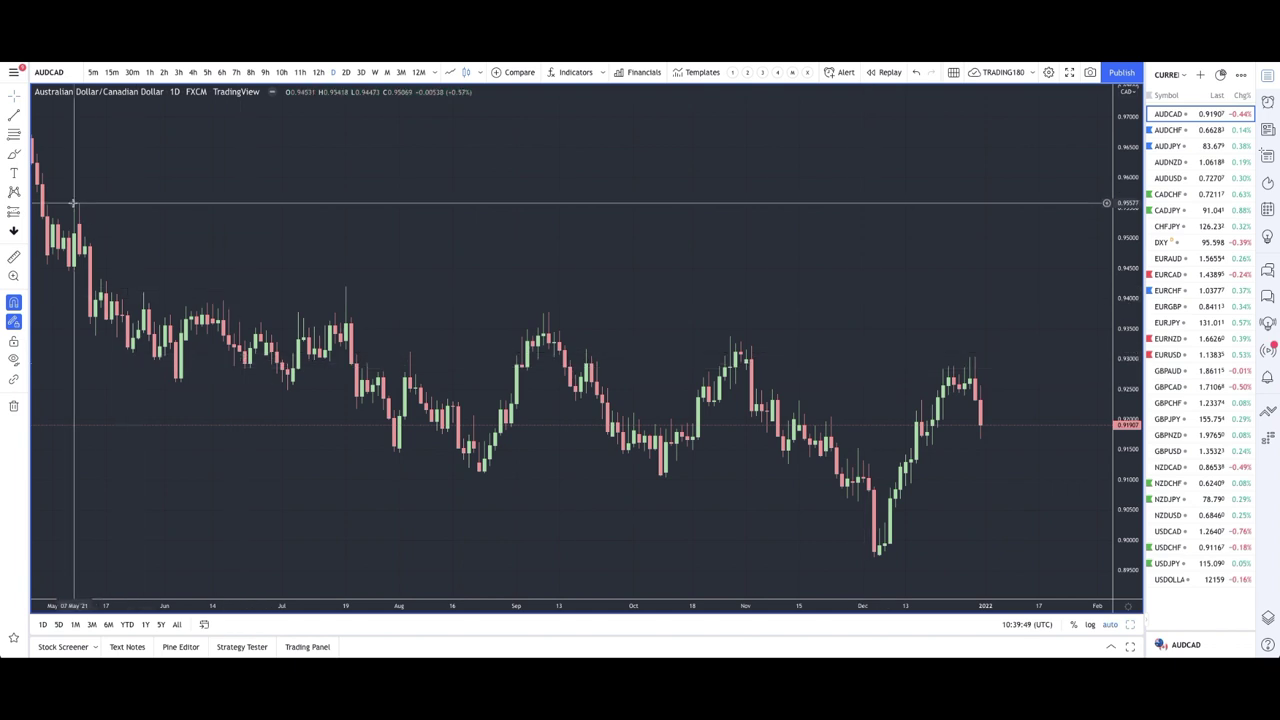
left_click(13, 133)
left_click(736, 351)
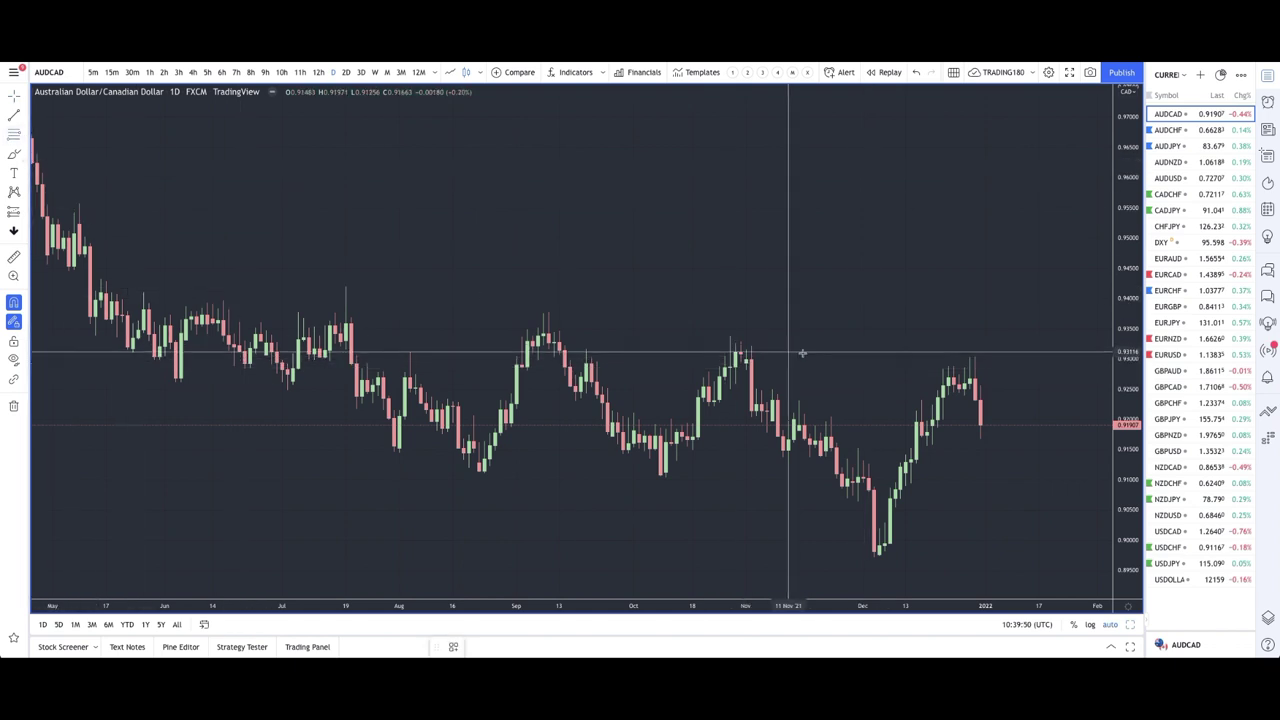
left_click(736, 337)
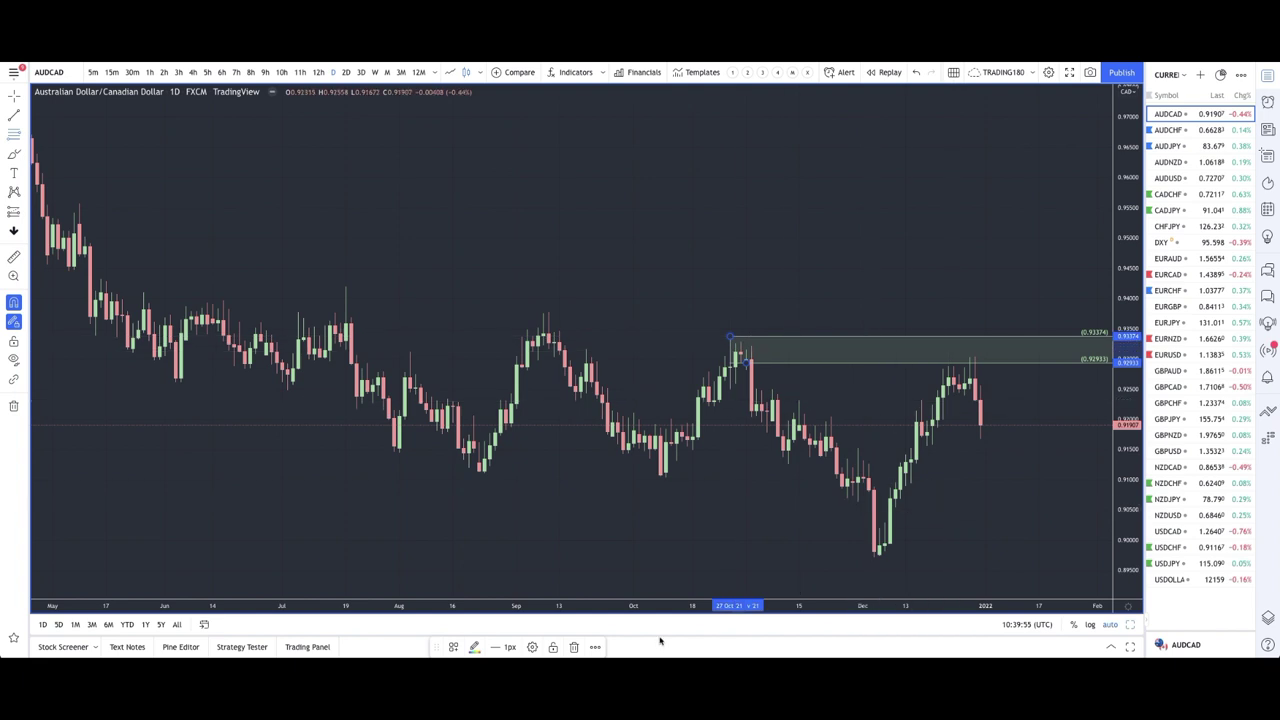
left_click(453, 647)
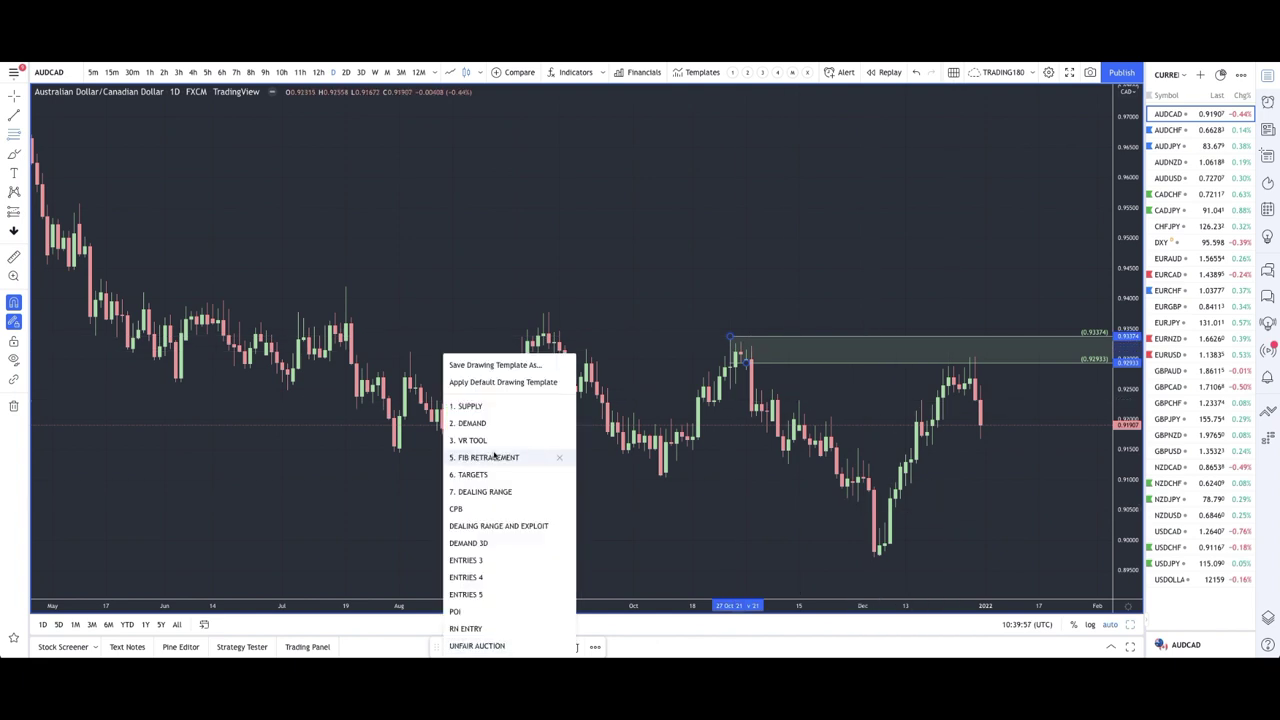
left_click(490, 407)
Draw two more rectangle zones at the September highs.
scroll(738, 435, "up", 2)
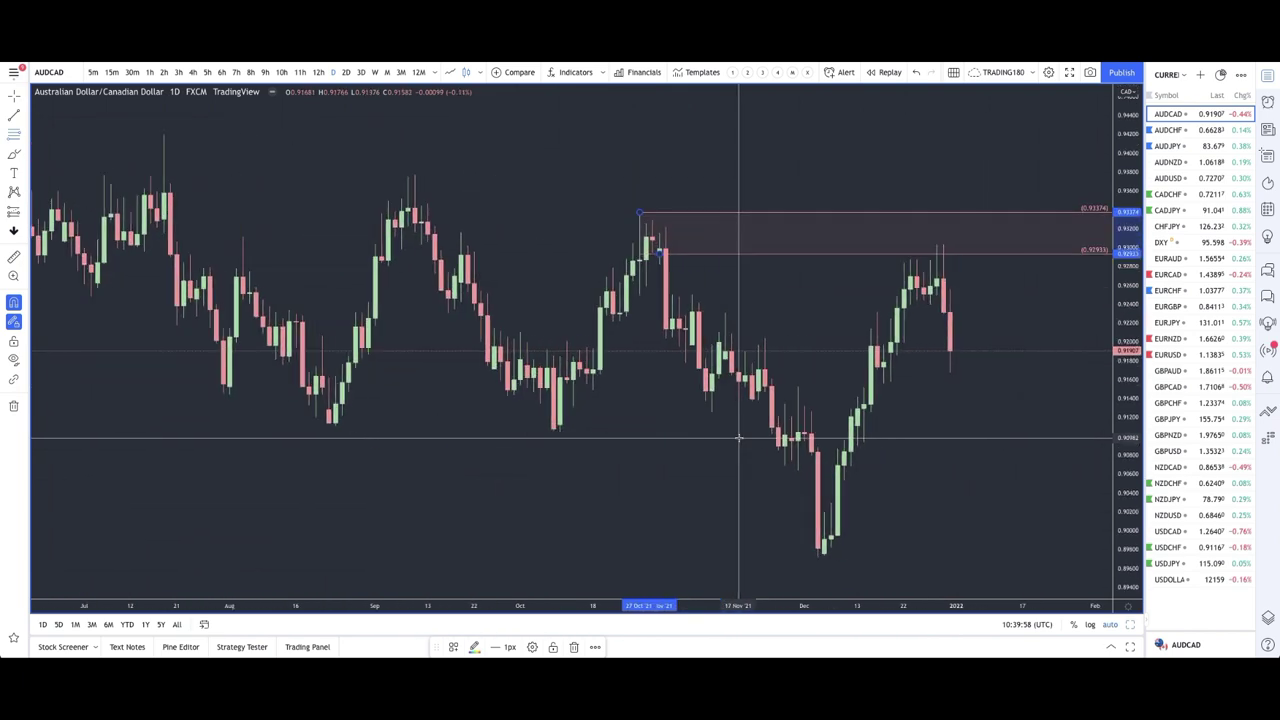
scroll(738, 437, "up", 2)
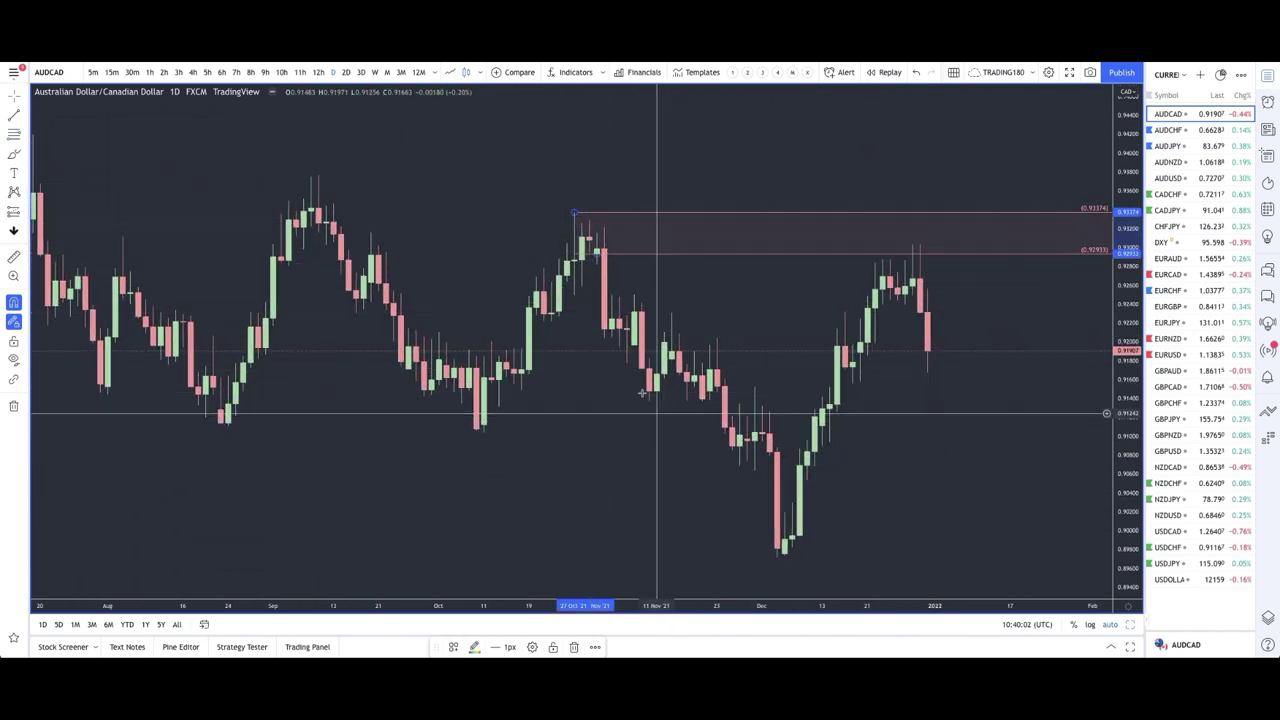
left_click(14, 138)
mouse_move(320, 208)
left_mouse_down()
mouse_move(329, 222)
mouse_move(318, 175)
left_mouse_up()
left_click_drag(371, 282, 372, 234)
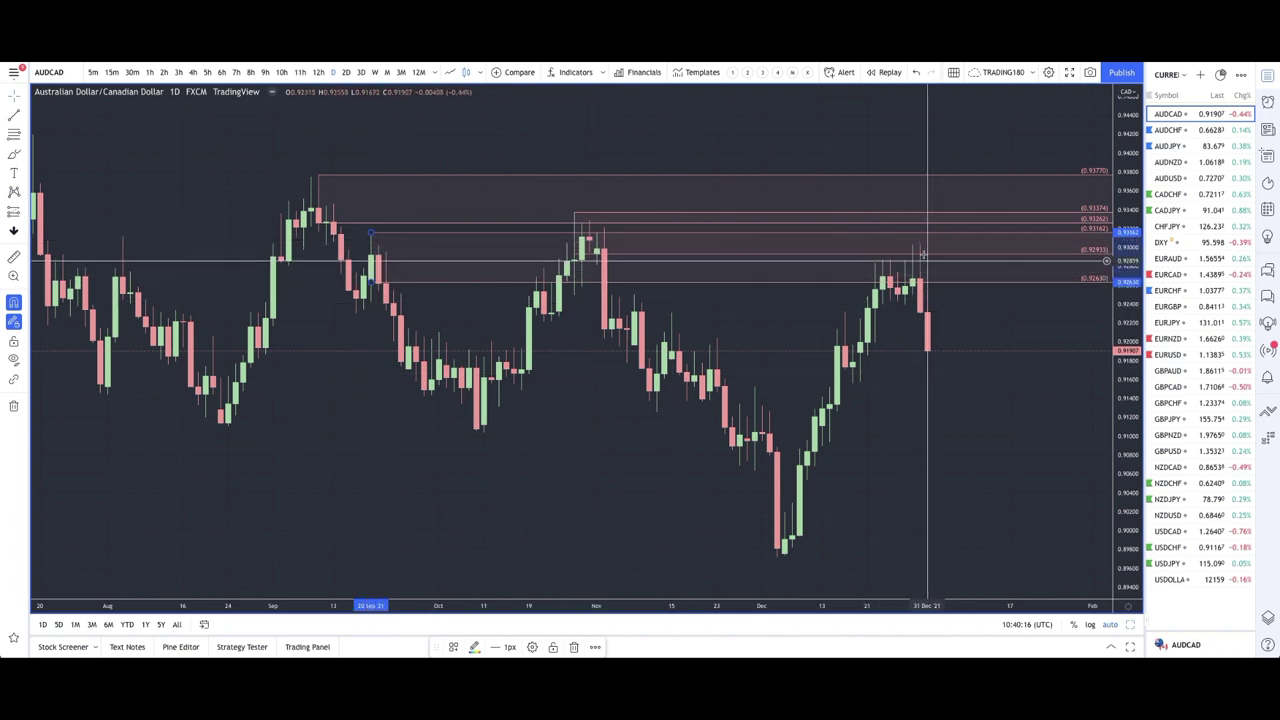
Circle the late-October top in yellow and delete the rectangle zone near 0.9316.
left_click(571, 251)
mouse_move(592, 237)
left_mouse_down()
mouse_move(549, 277)
mouse_move(586, 243)
left_mouse_up()
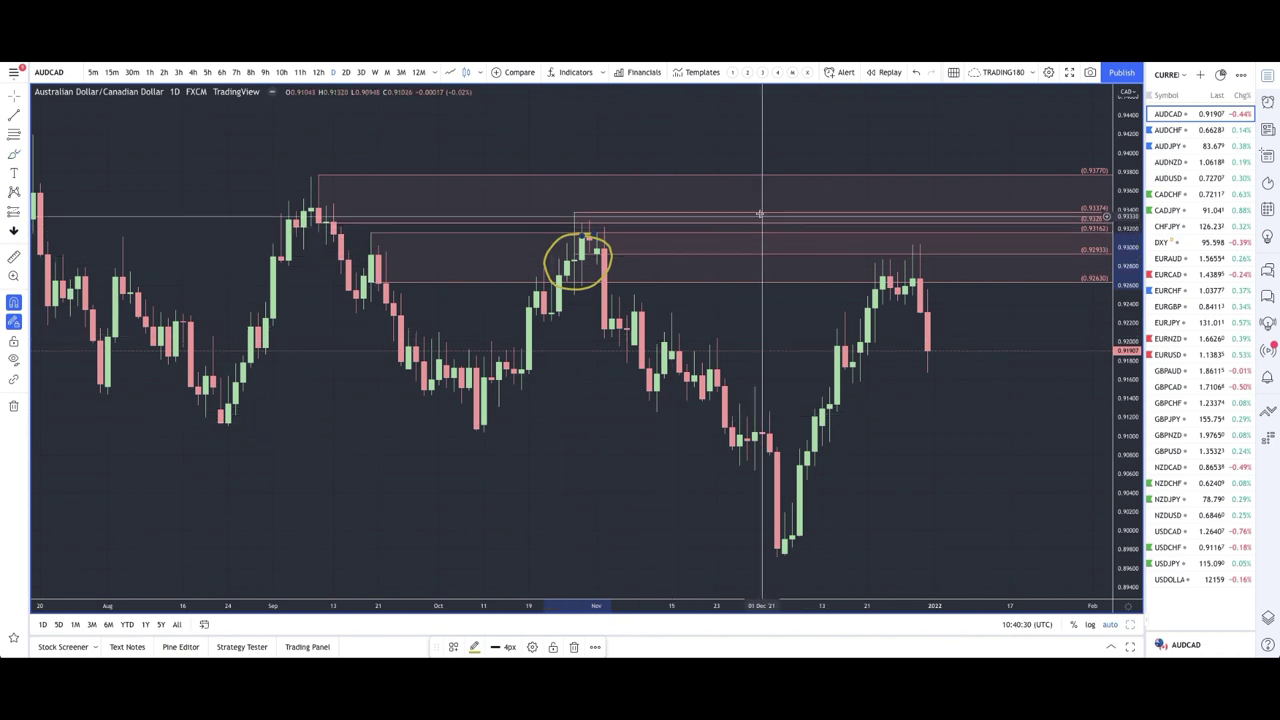
left_click(740, 237)
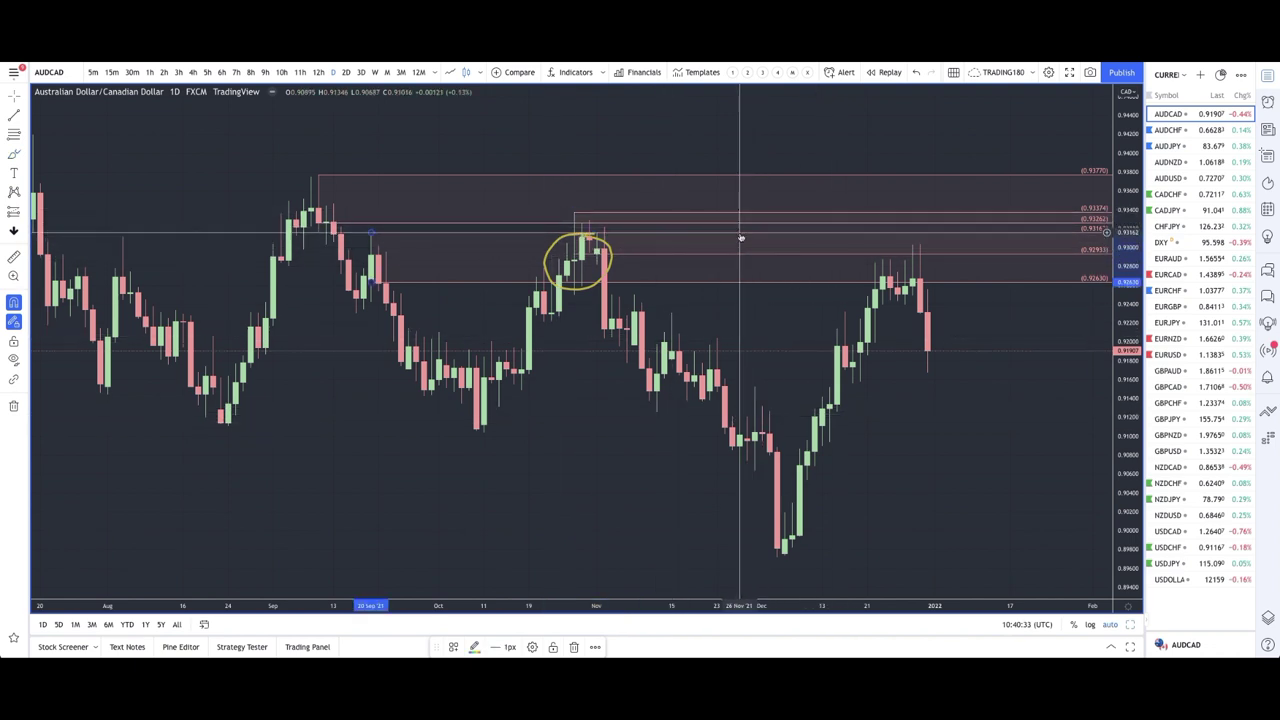
key("Delete")
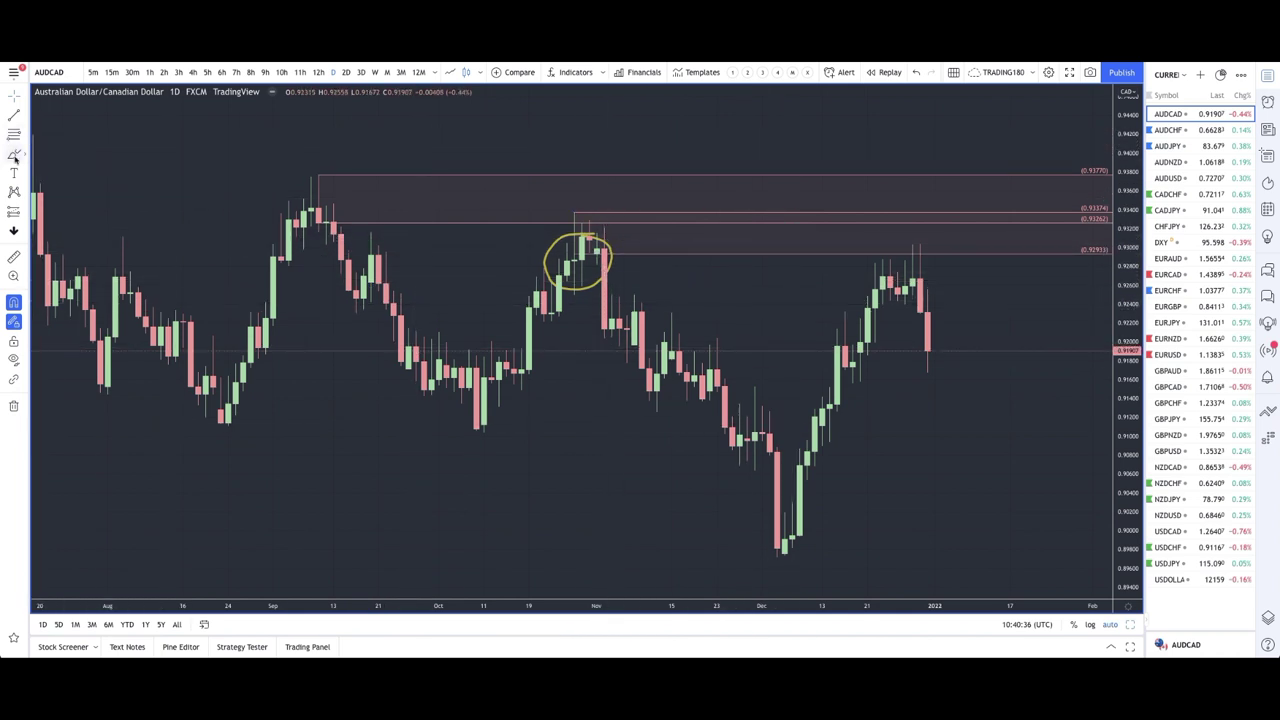
Sketch the downward path from the top, re-circle the top larger, and circle the drop's lowest candle.
mouse_move(618, 295)
left_mouse_down()
mouse_move(629, 320)
mouse_move(760, 410)
mouse_move(784, 540)
left_mouse_up()
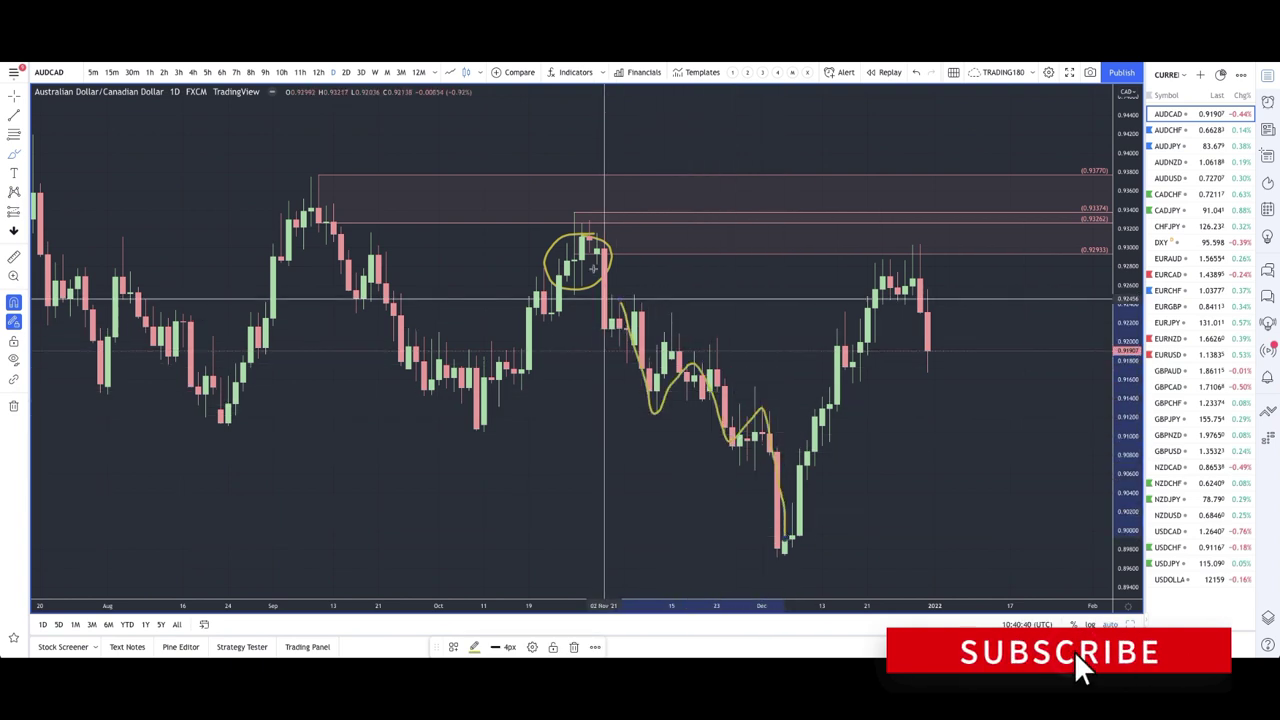
mouse_move(591, 214)
left_mouse_down()
mouse_move(566, 260)
mouse_move(597, 232)
left_mouse_up()
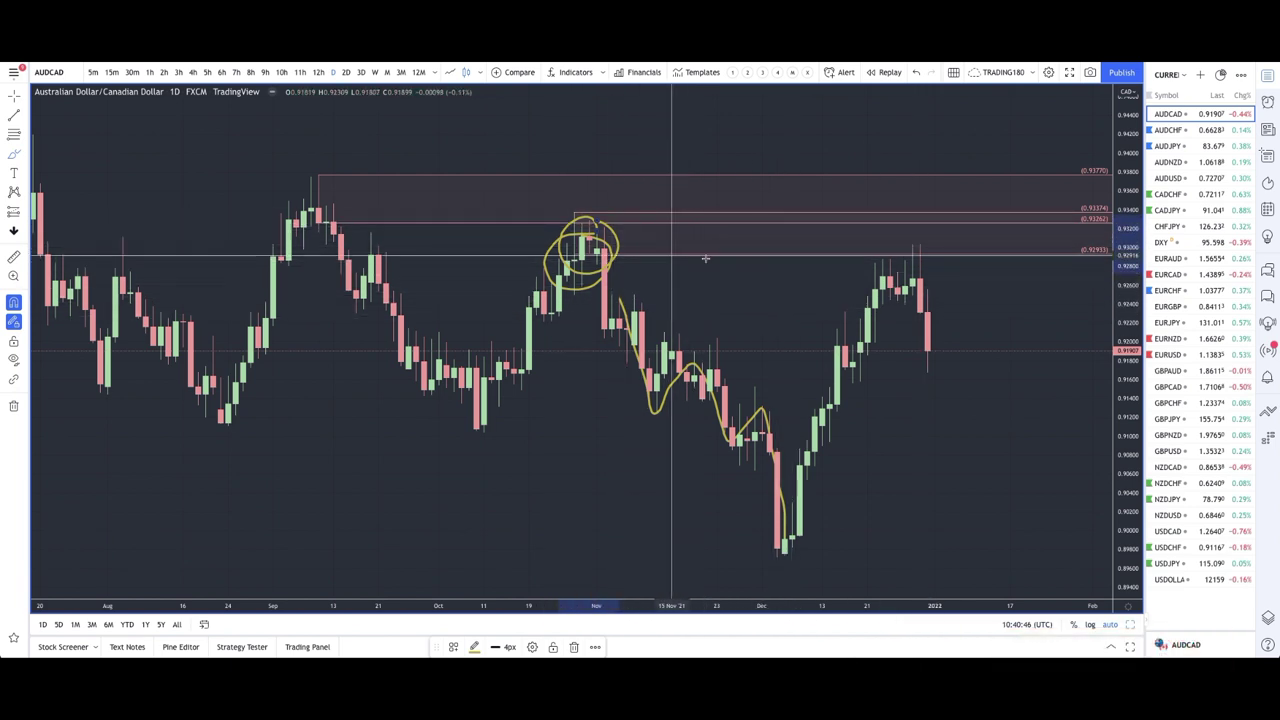
scroll(687, 290, "down", 1)
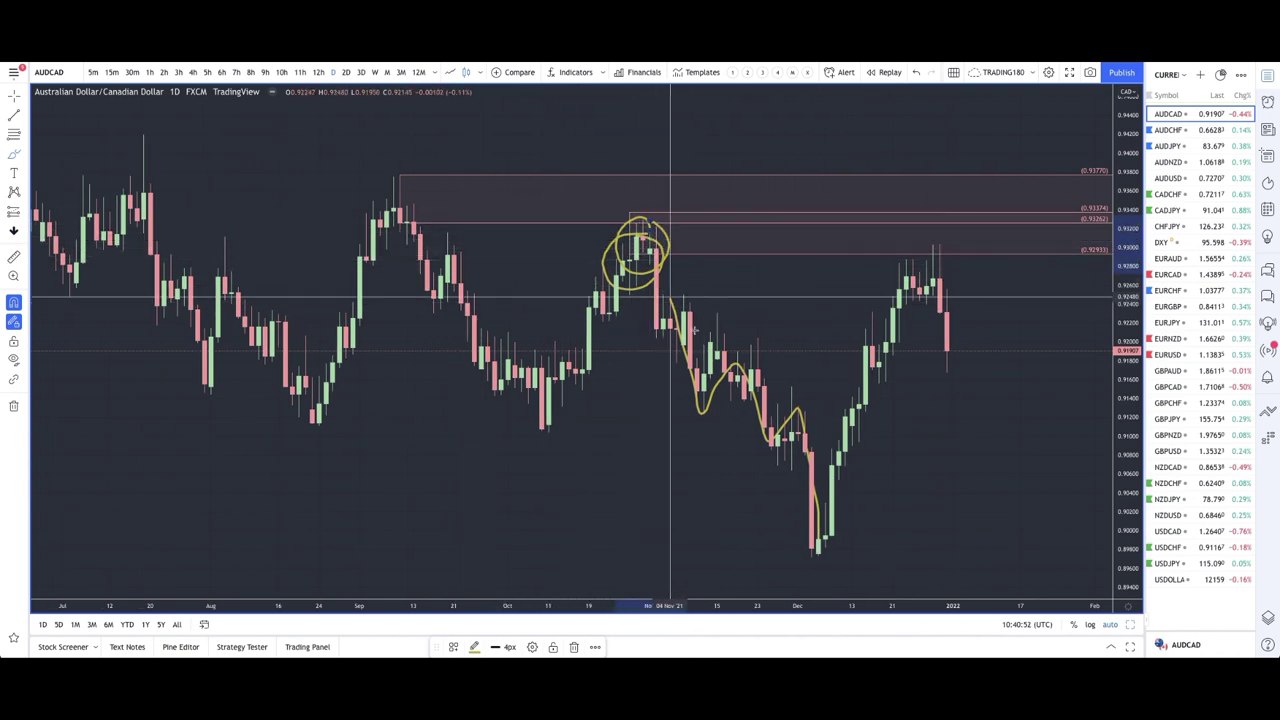
left_click_drag(808, 514, 818, 512)
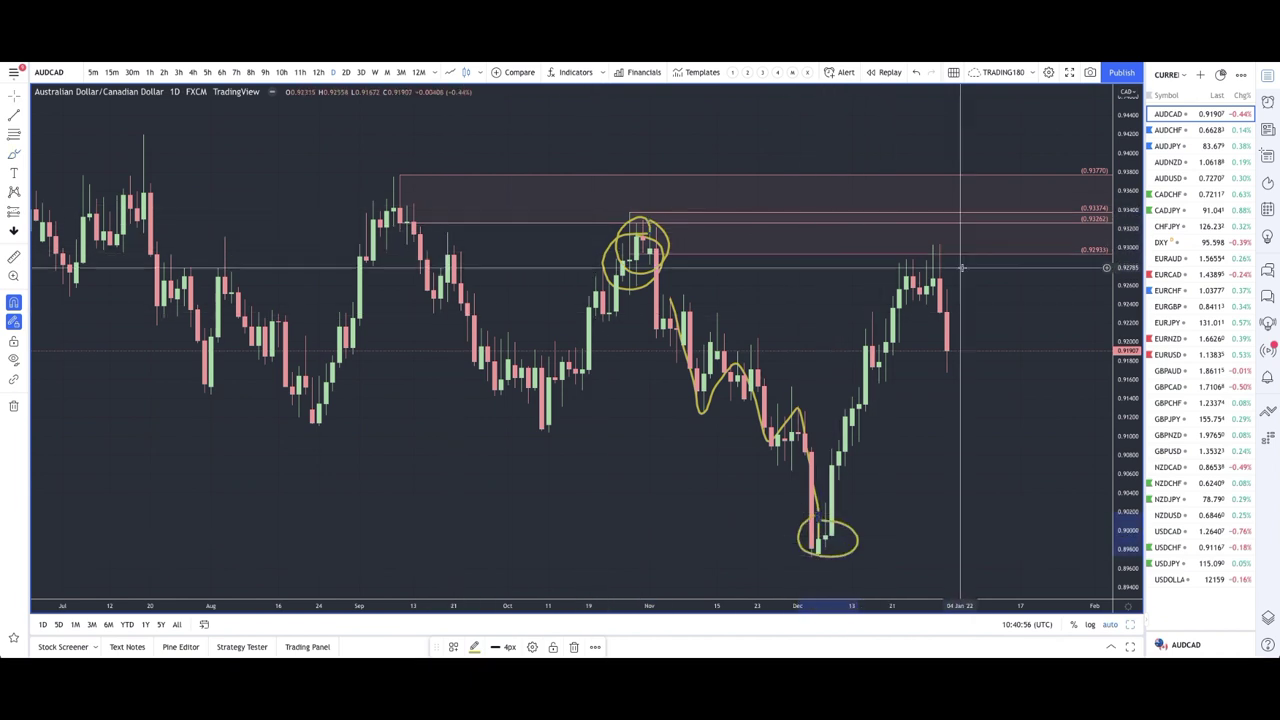
scroll(866, 294, "down", 1)
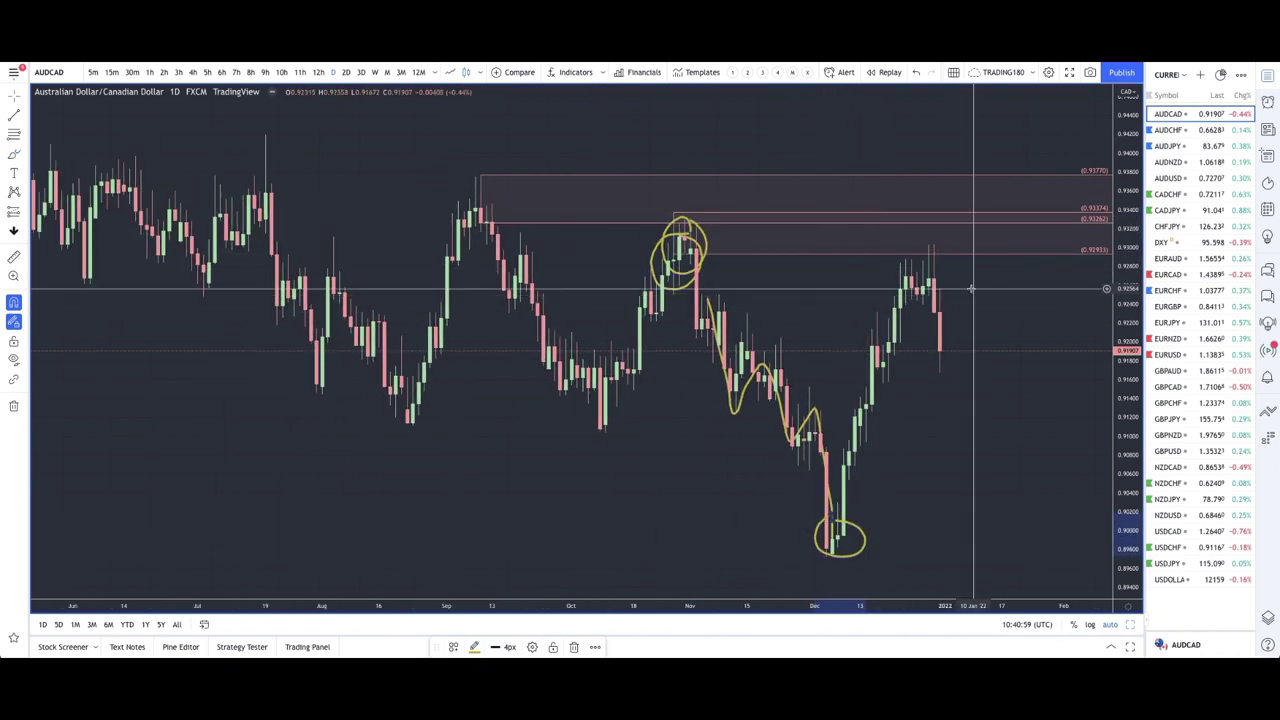
scroll(860, 235, "up", 2)
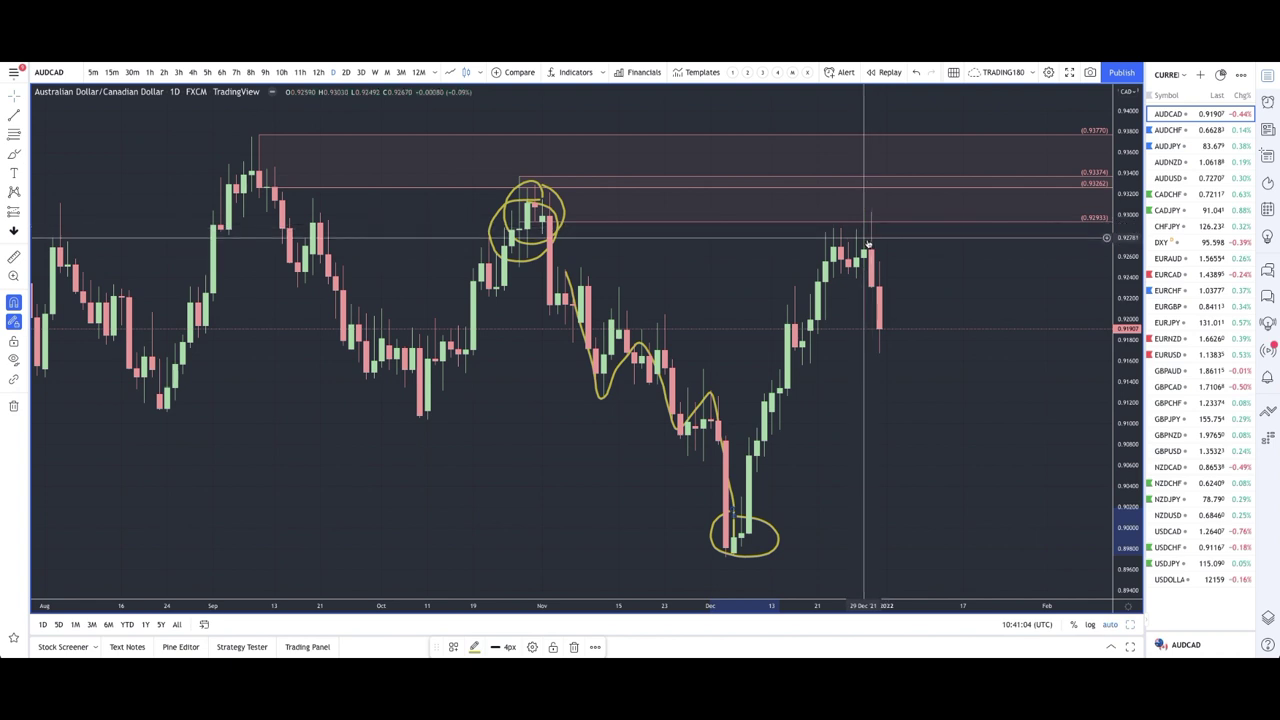
left_click(13, 155)
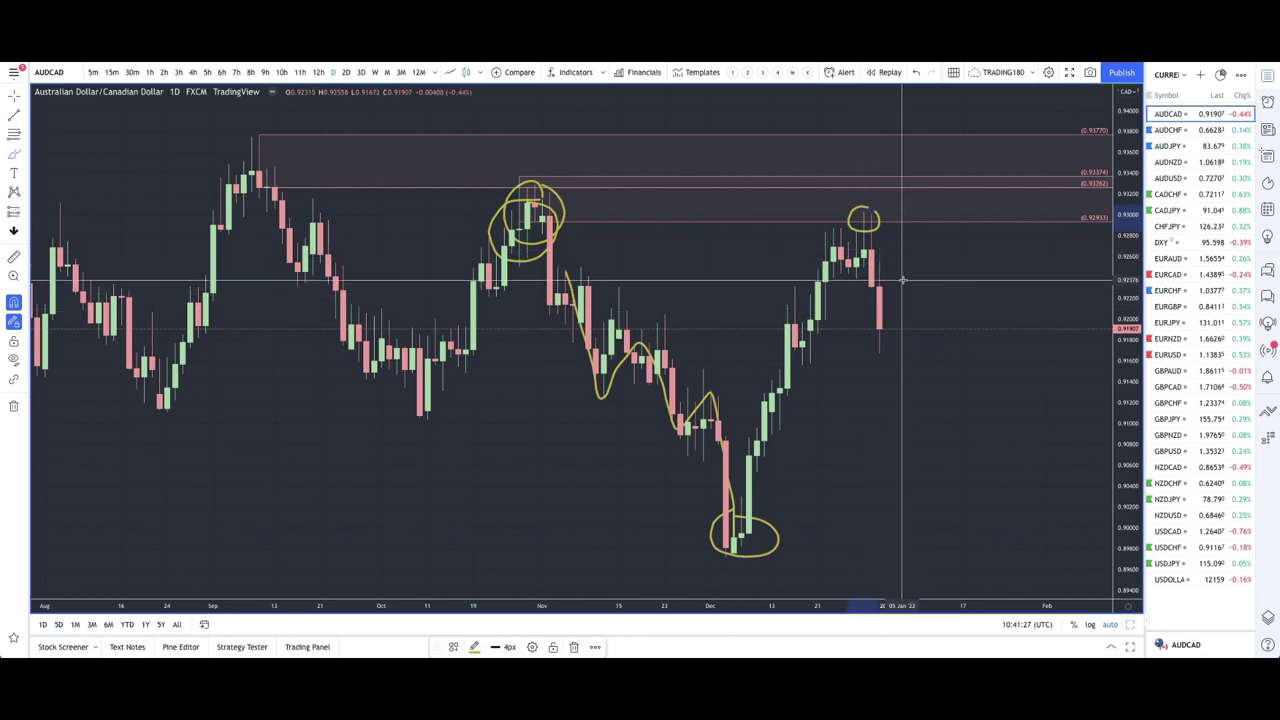
Box the recent candles below the latest highs with a rectangle and widen it to the left.
scroll(806, 263, "up", 2)
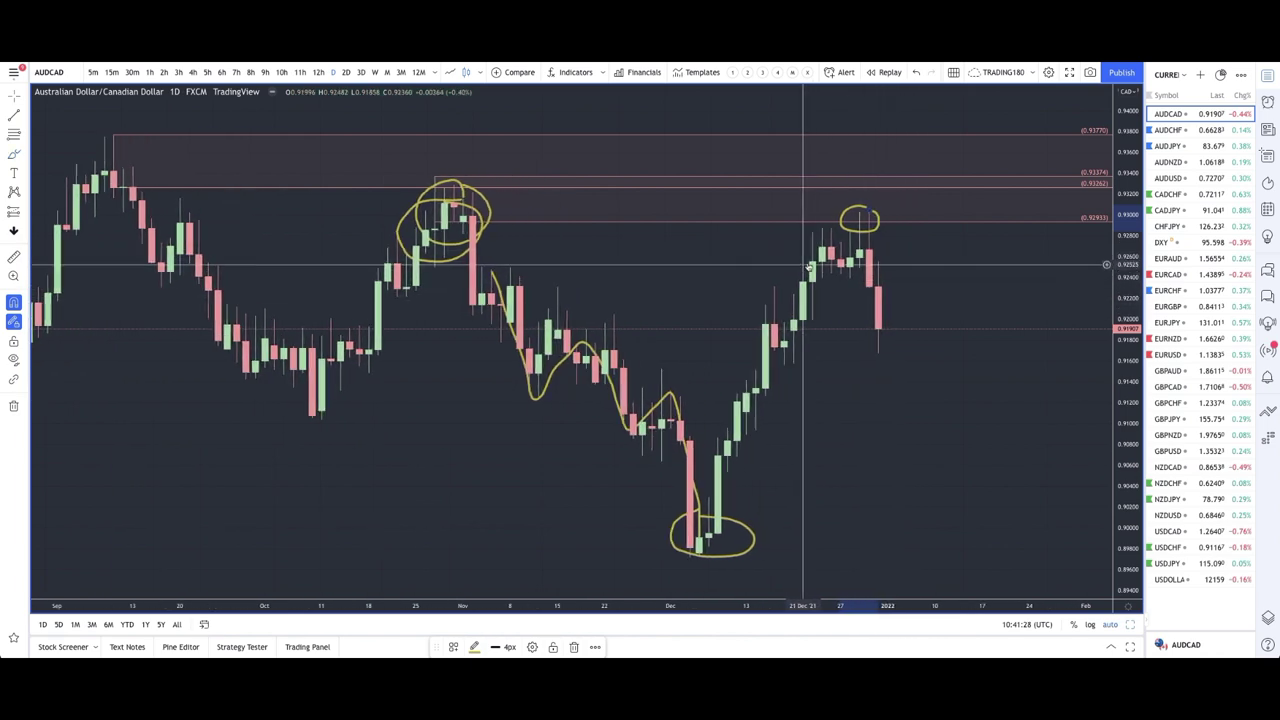
scroll(806, 263, "up", 2)
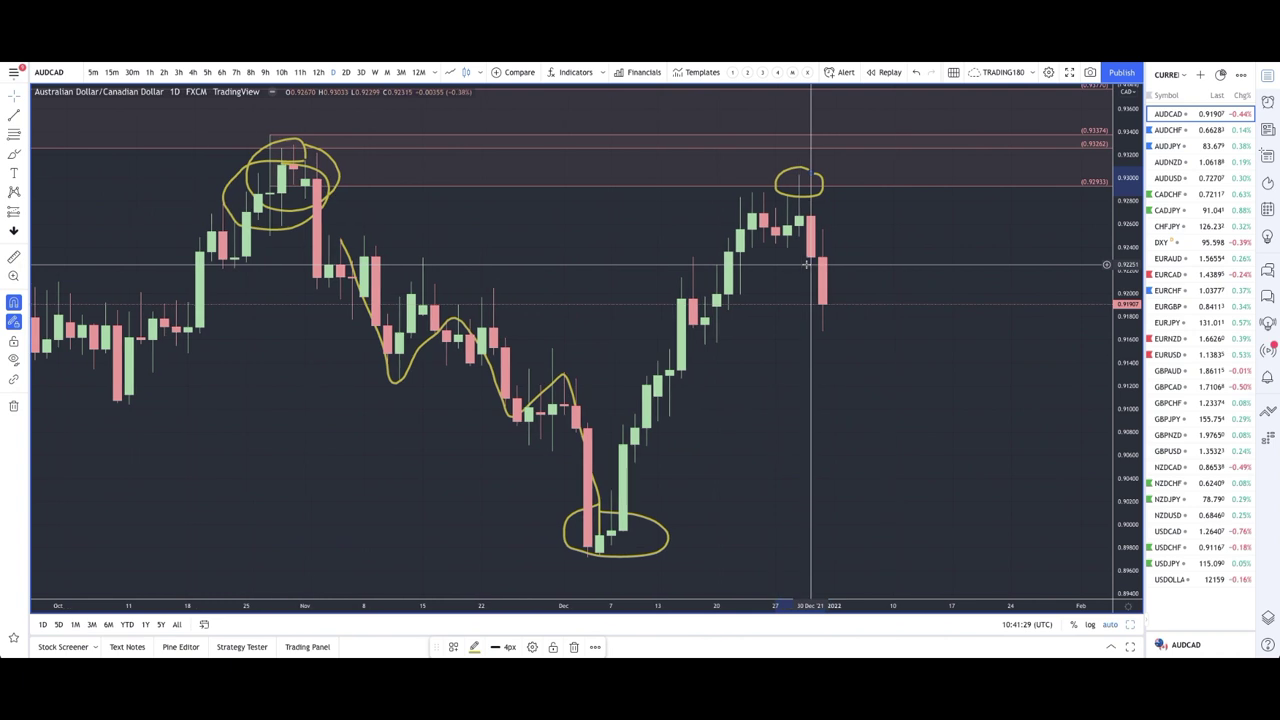
left_click(26, 152)
left_click(60, 197)
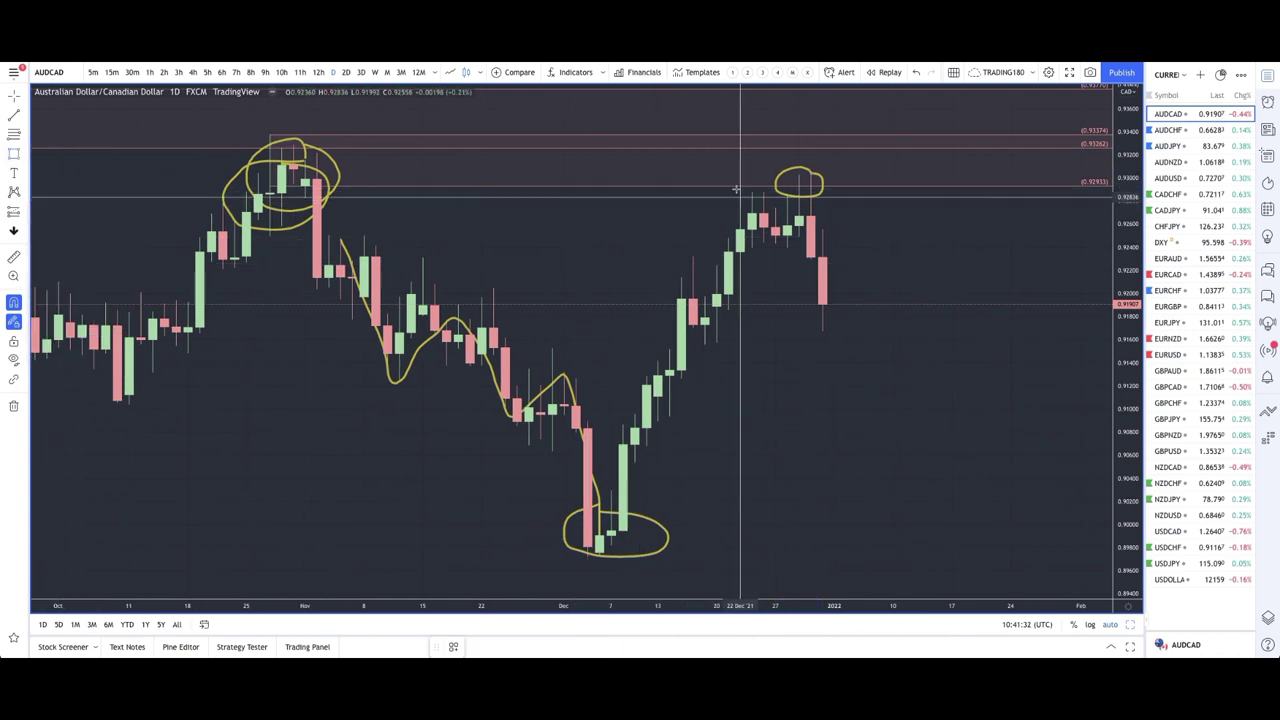
mouse_move(752, 192)
left_mouse_down()
mouse_move(799, 237)
mouse_move(788, 247)
left_mouse_up()
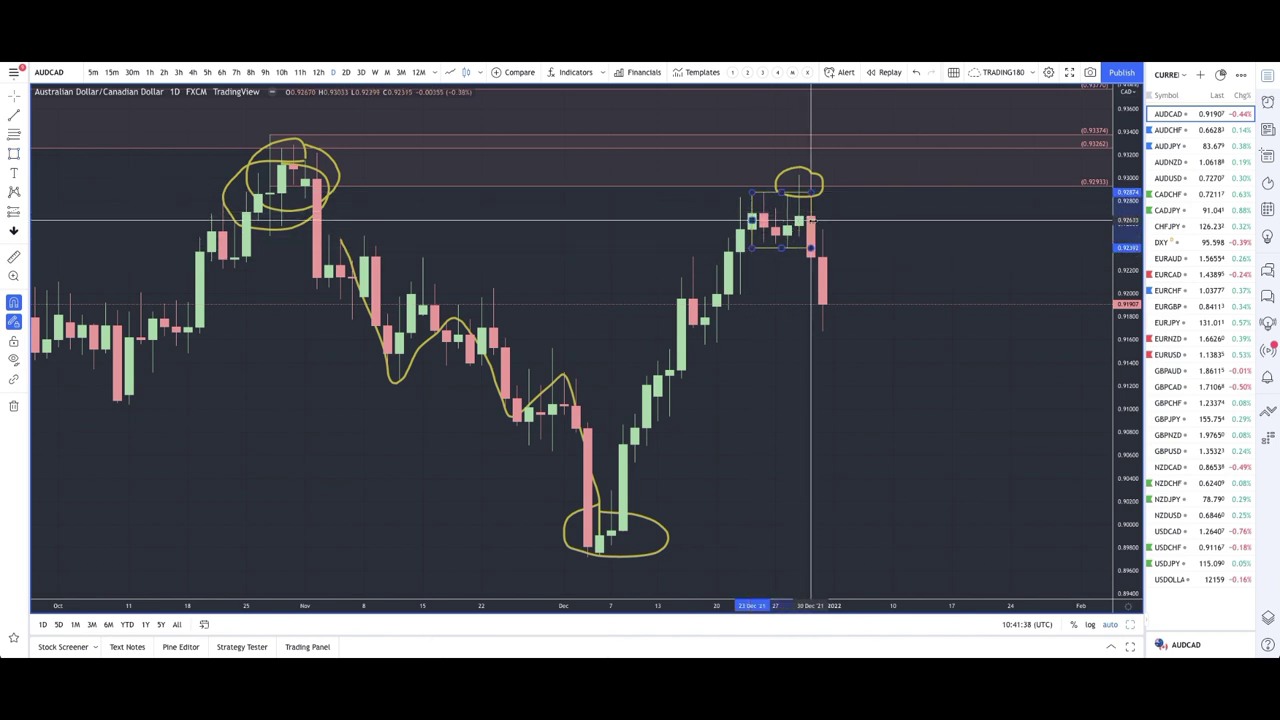
left_click(752, 219)
left_click_drag(752, 219, 728, 219)
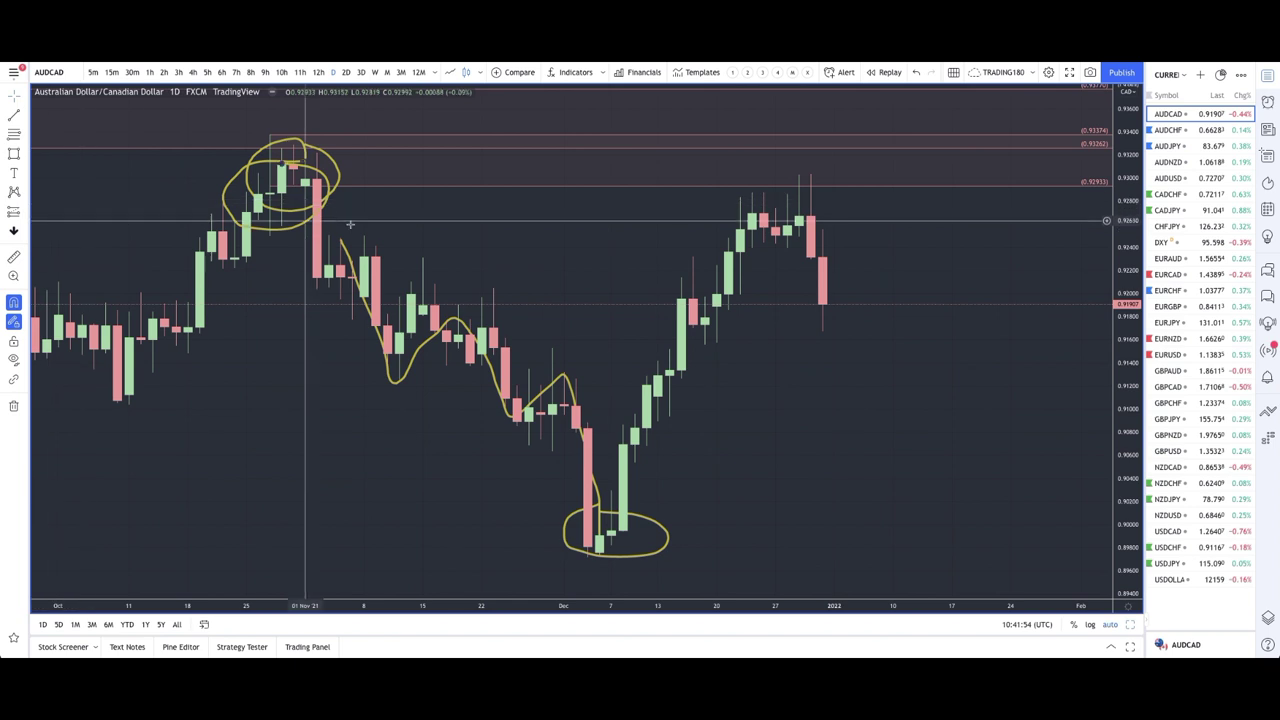
scroll(771, 388, "down", 2)
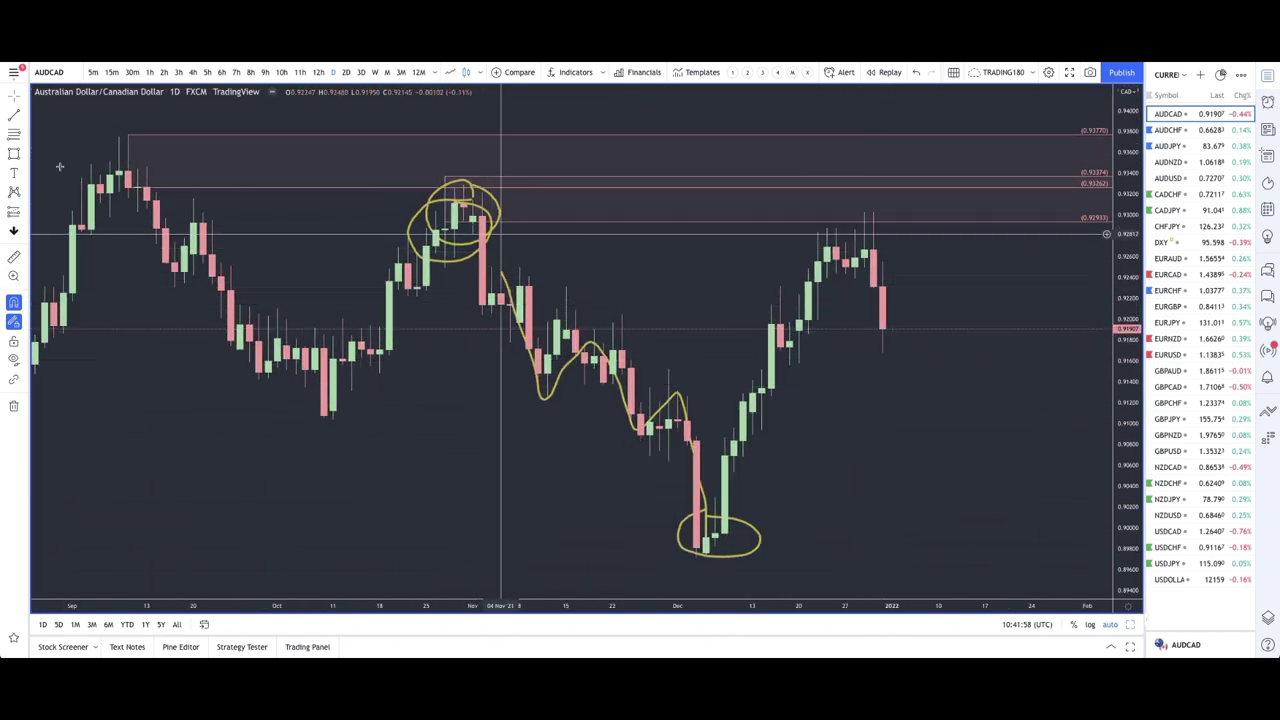
Sketch a rising yellow highlighter path from the last candle.
left_click(24, 156)
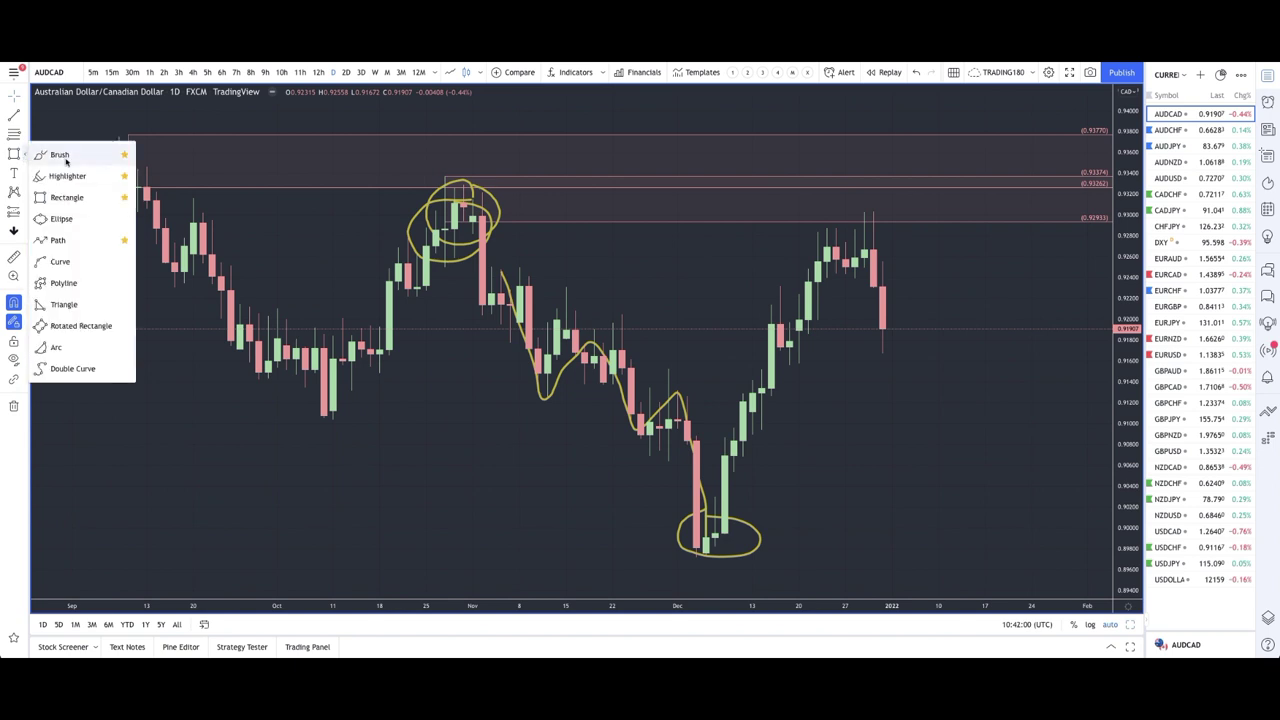
left_click(66, 175)
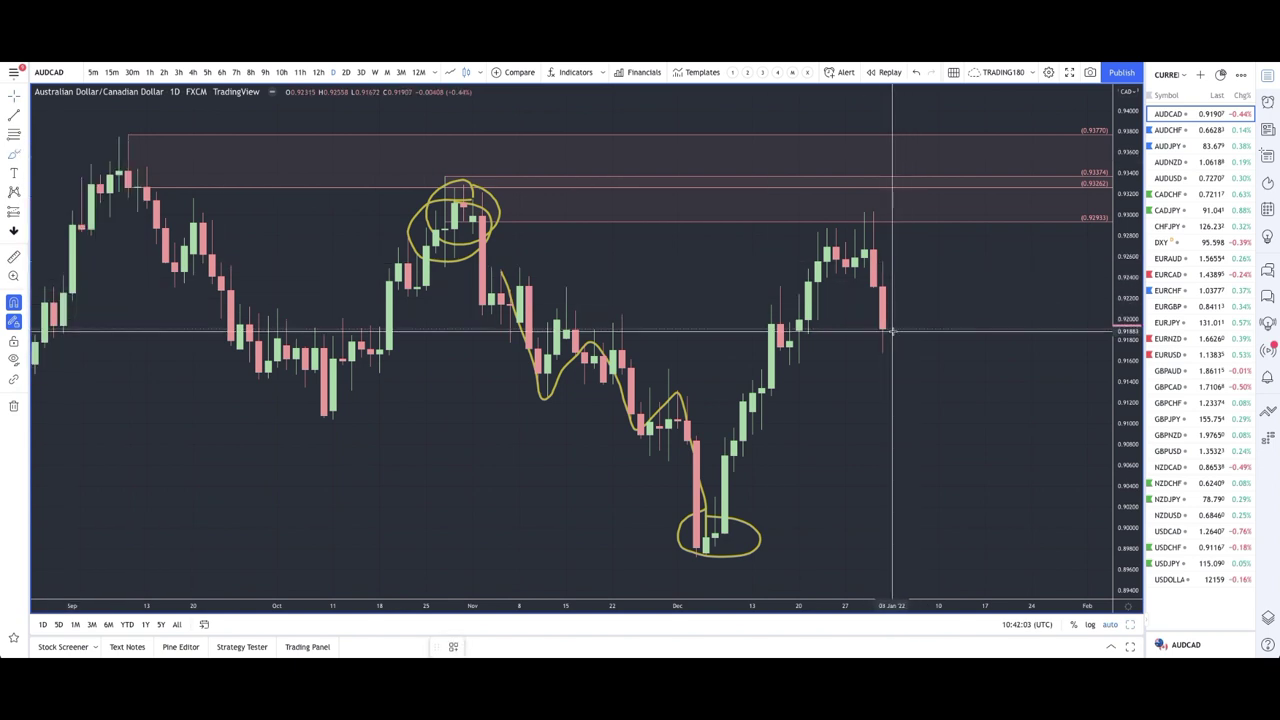
left_click_drag(884, 328, 925, 246)
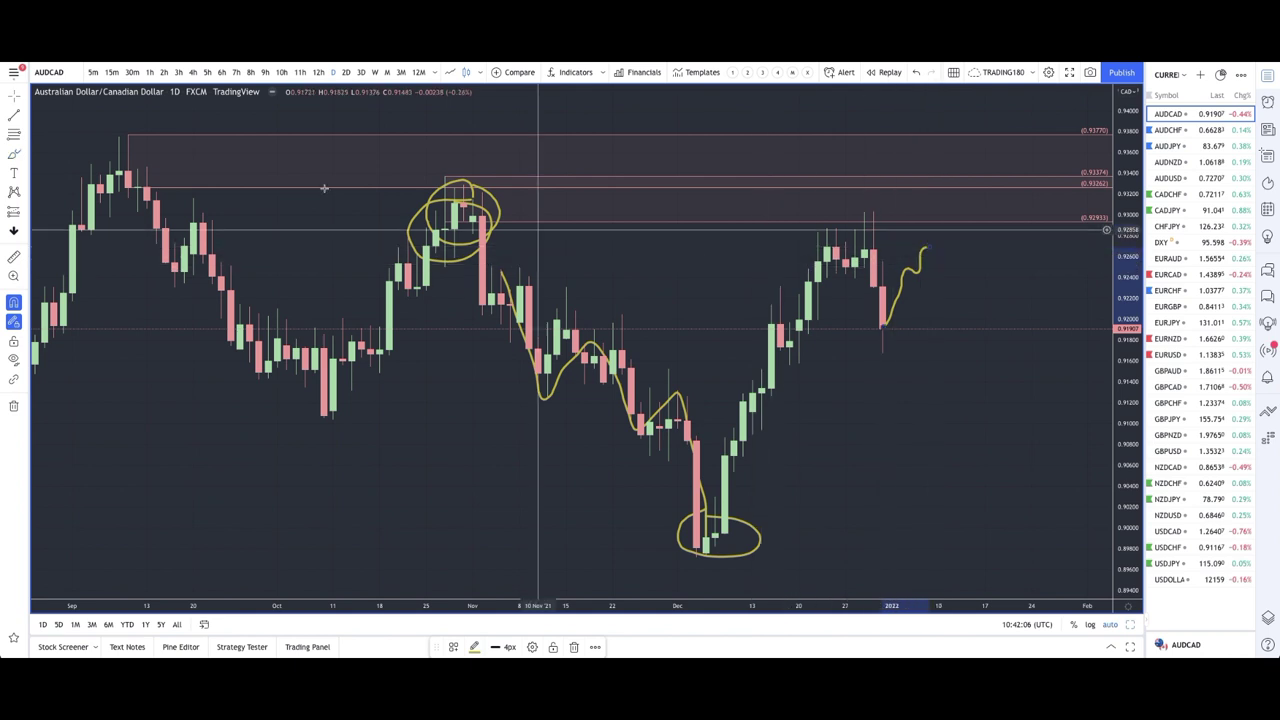
left_click(15, 148)
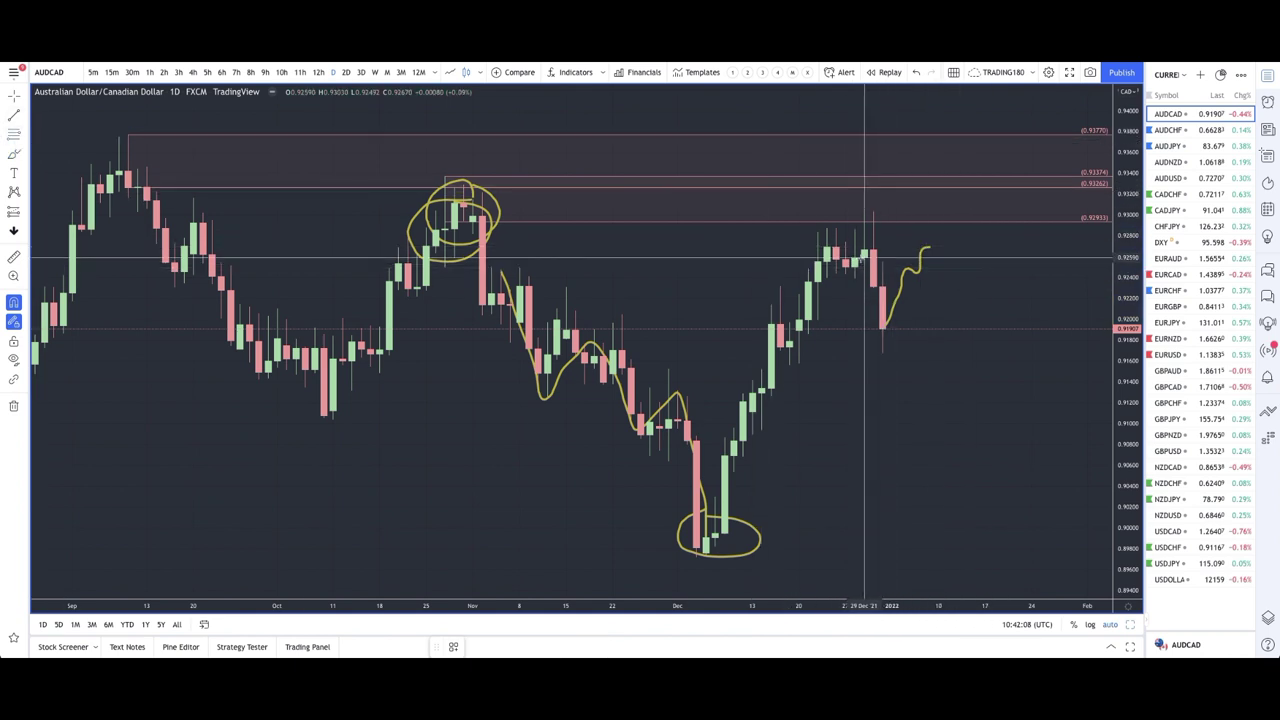
Add a horizontal level at the recent high and extend the path to a peak and back down.
left_click(864, 212)
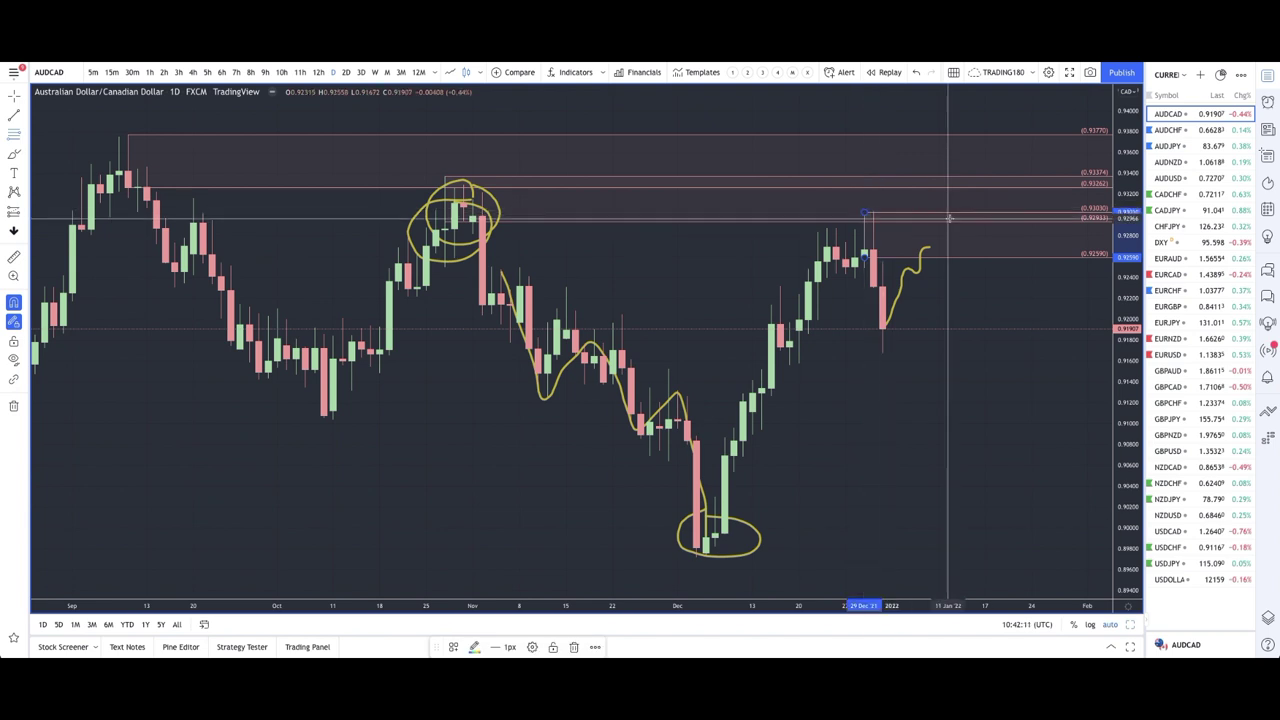
left_click(12, 157)
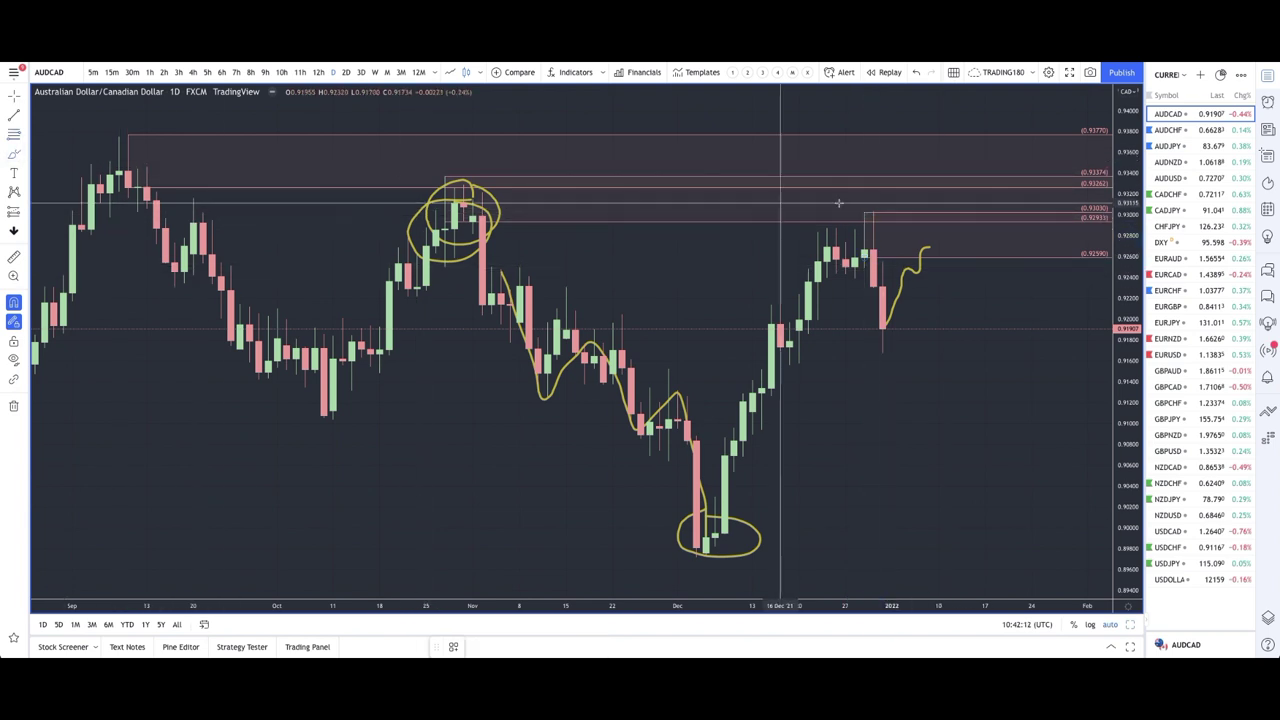
mouse_move(927, 235)
left_mouse_down()
mouse_move(948, 166)
mouse_move(987, 254)
left_mouse_up()
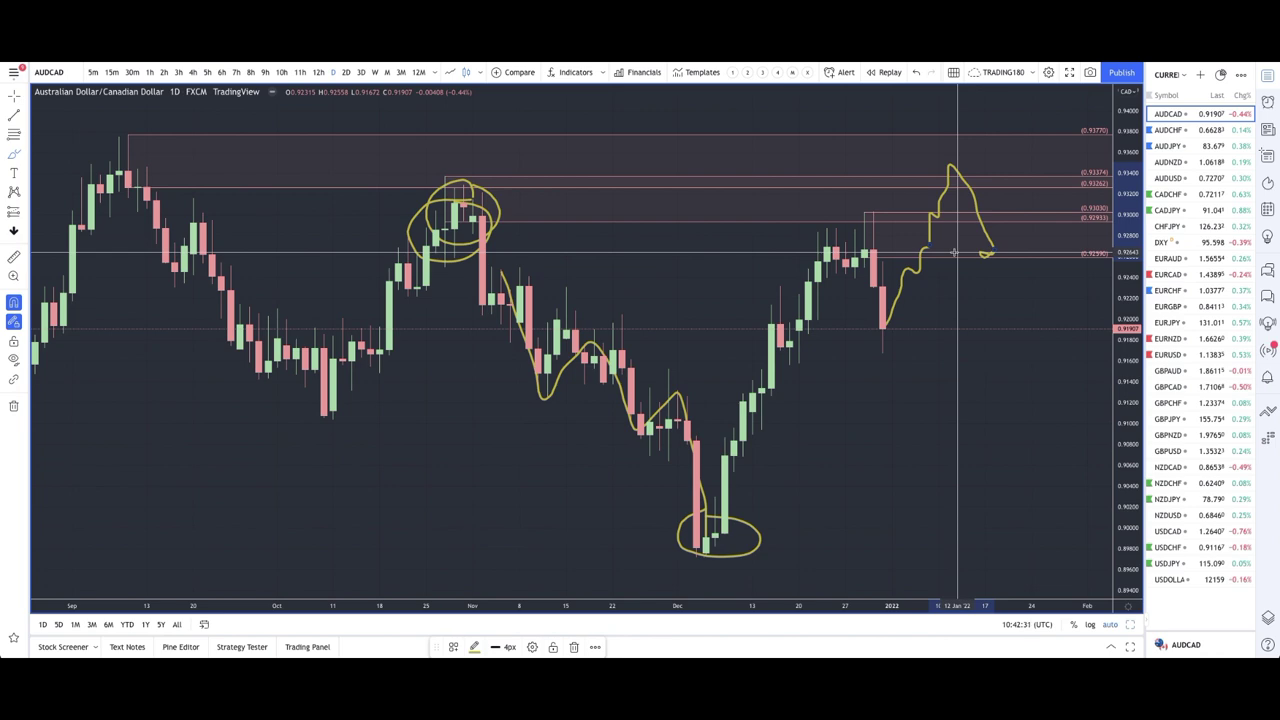
Zoom out and draw a supply rectangle from the mid-July high at 0.94195 extending right.
scroll(655, 300, "down", 2)
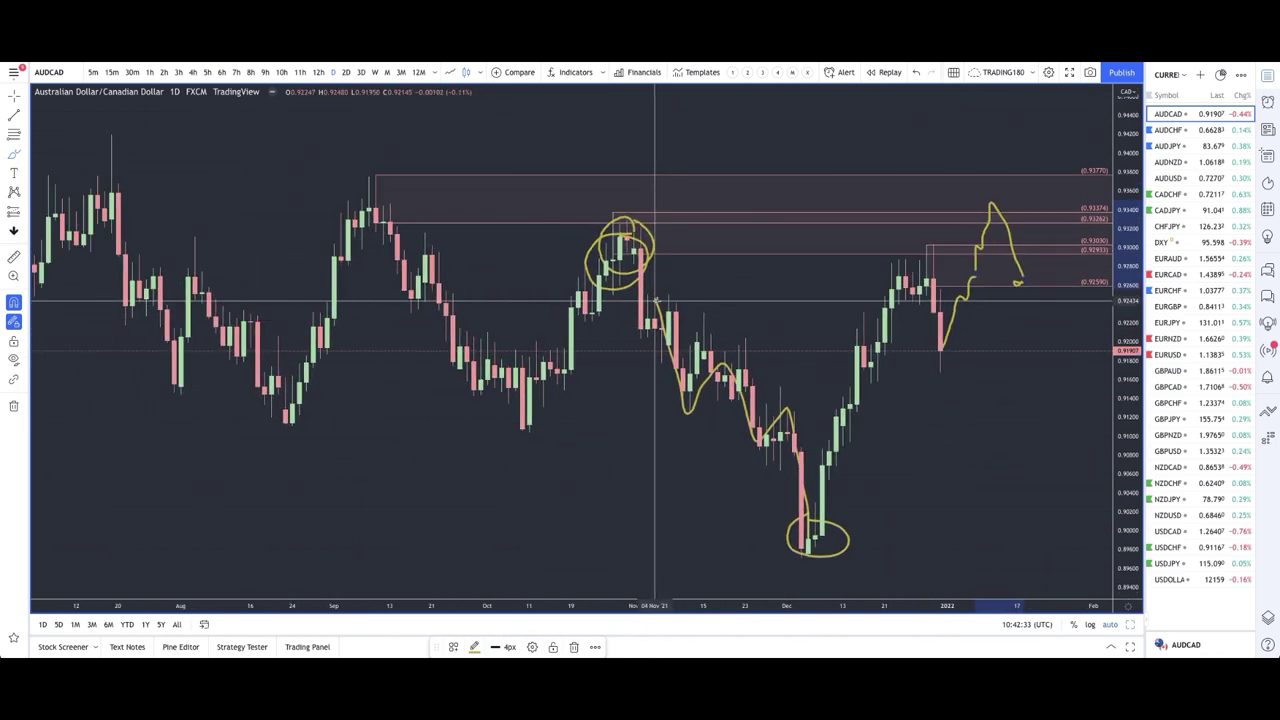
scroll(829, 309, "down", 3)
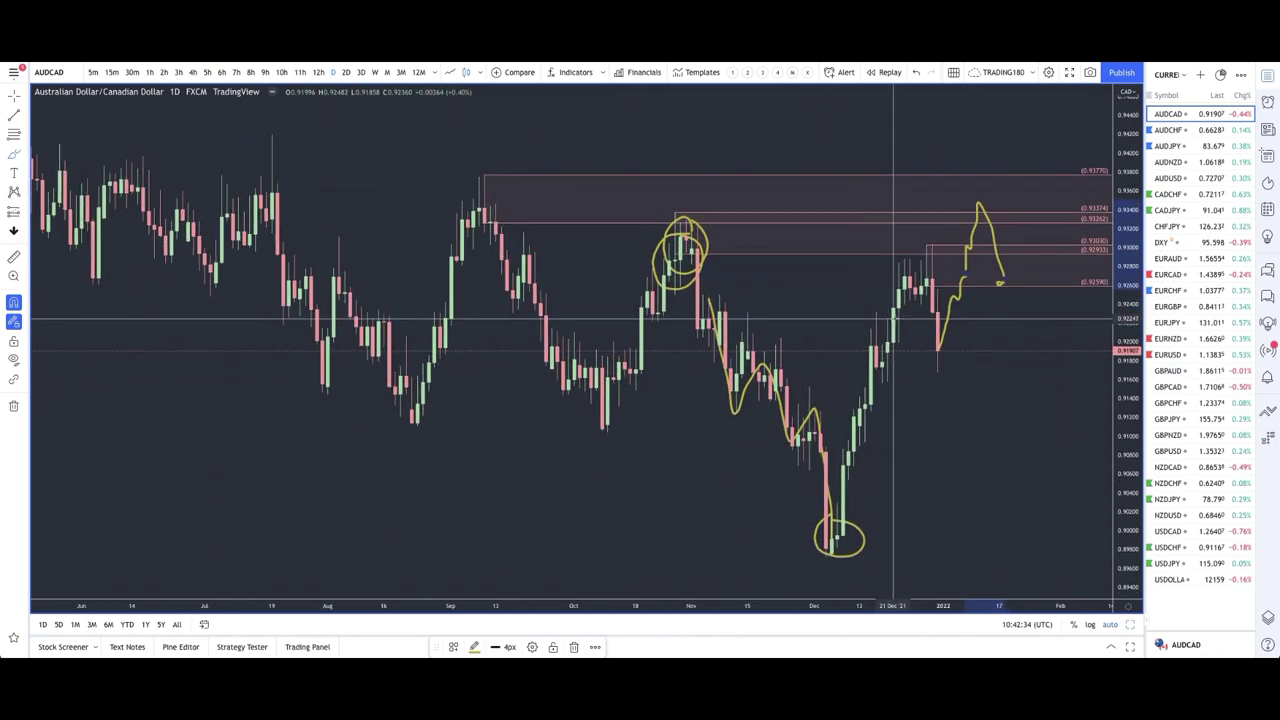
scroll(900, 315, "up", 1)
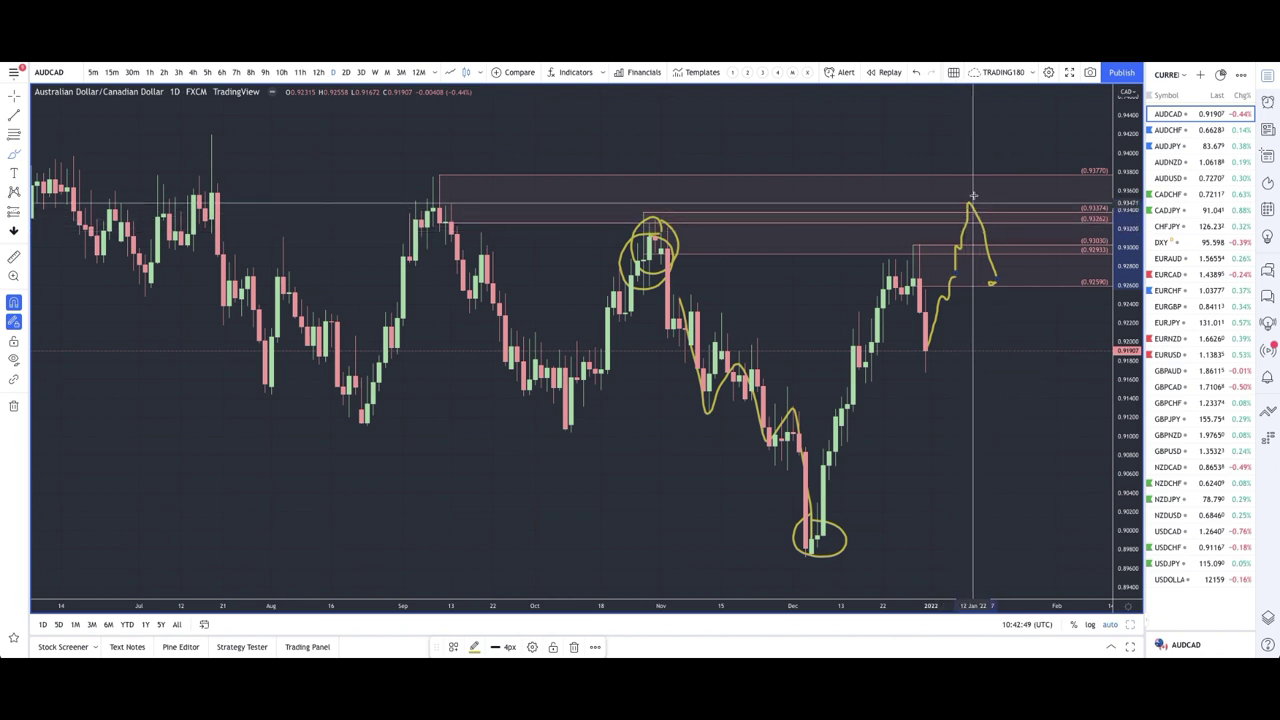
scroll(968, 210, "down", 4)
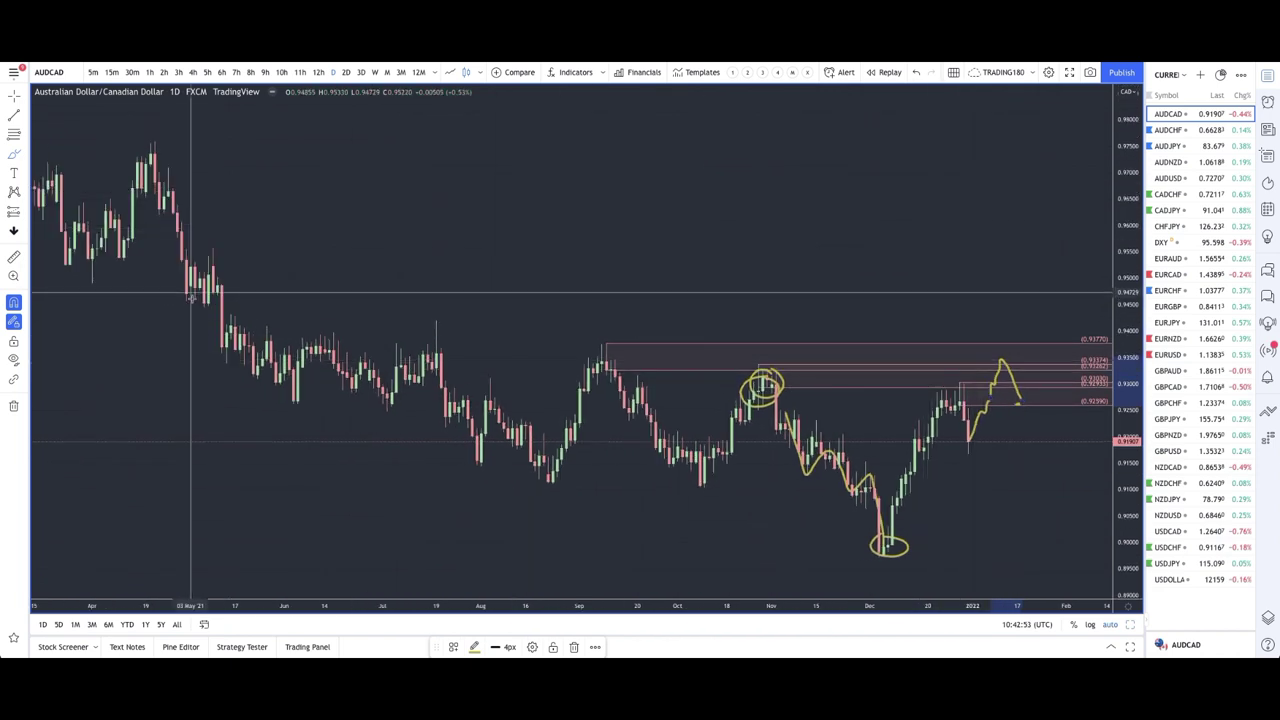
left_click(24, 153)
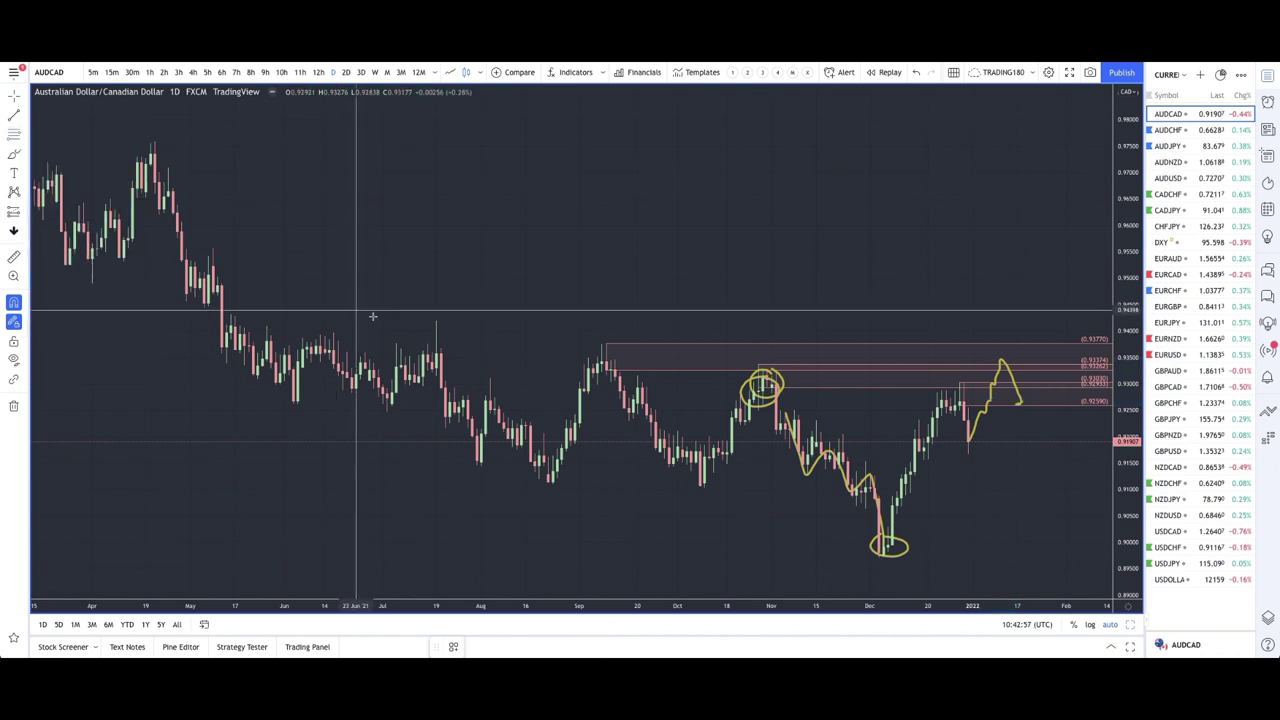
mouse_move(435, 367)
left_mouse_down()
mouse_move(436, 322)
mouse_move(848, 349)
mouse_move(1022, 332)
left_mouse_up()
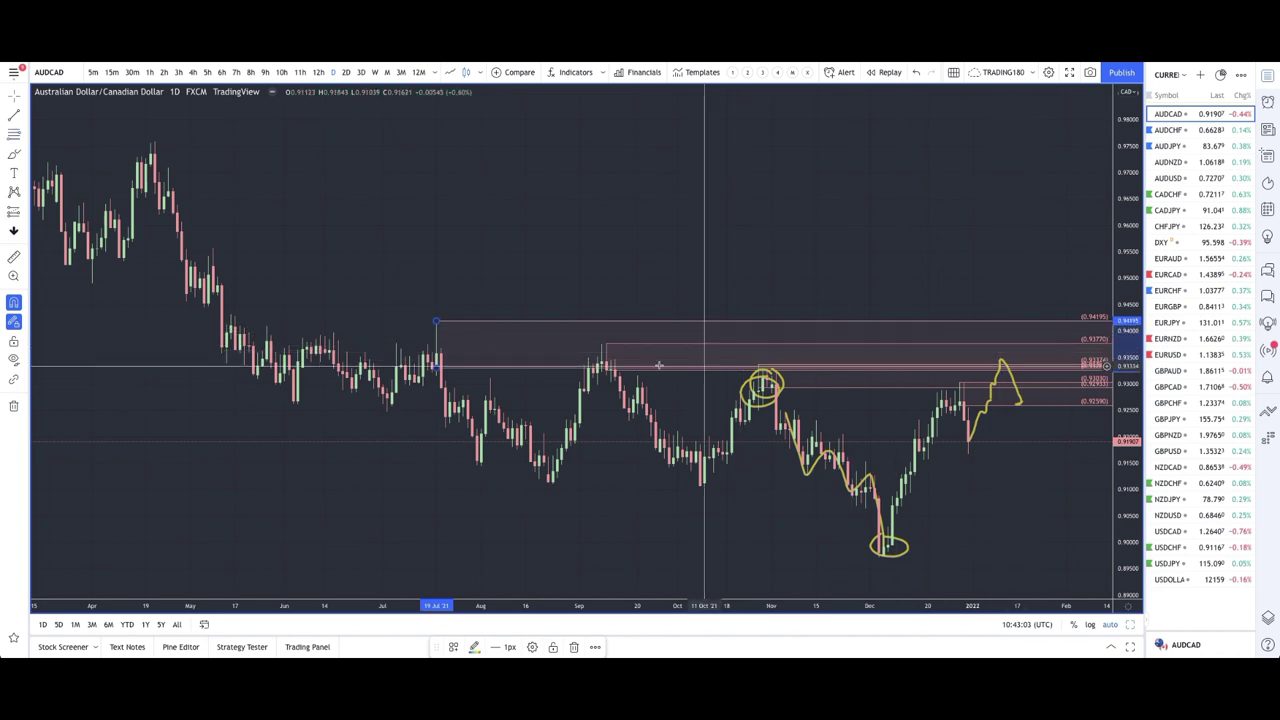
Draw a thin yellow rectangle level at about 0.9397 from late May to late December.
left_click(25, 154)
left_click(36, 200)
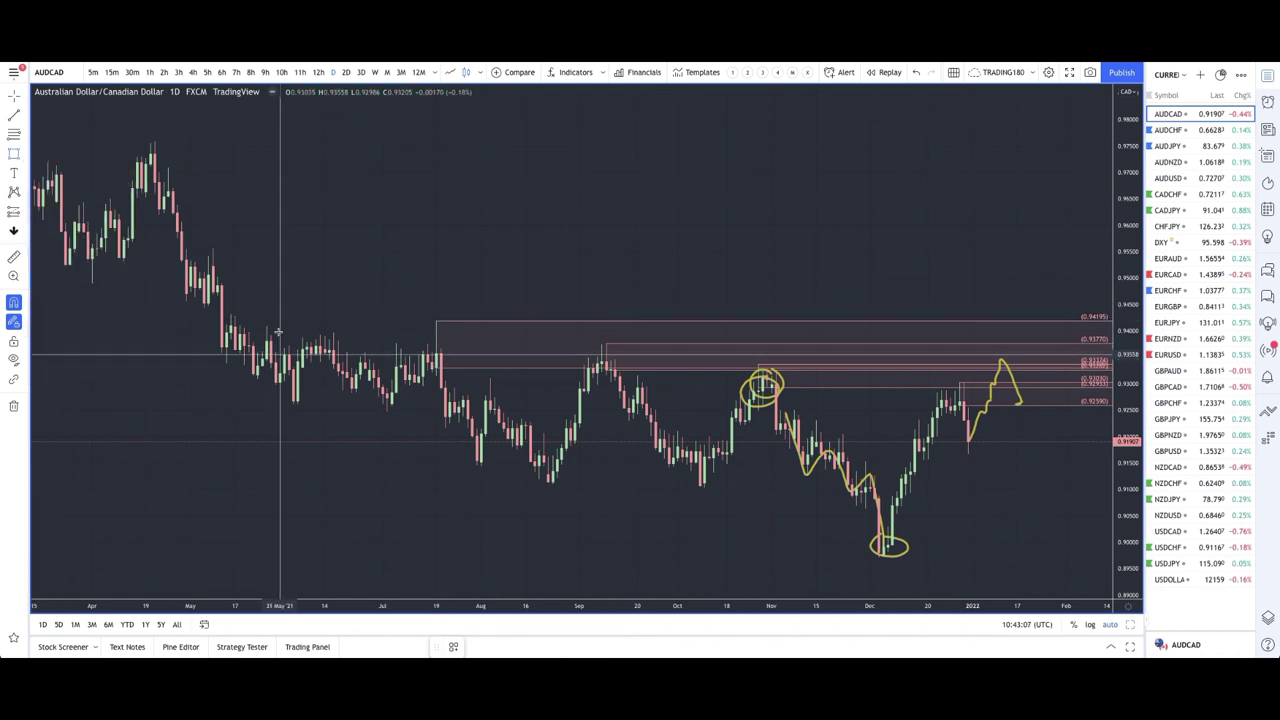
mouse_move(267, 327)
left_mouse_down()
mouse_move(307, 340)
mouse_move(929, 333)
left_mouse_up()
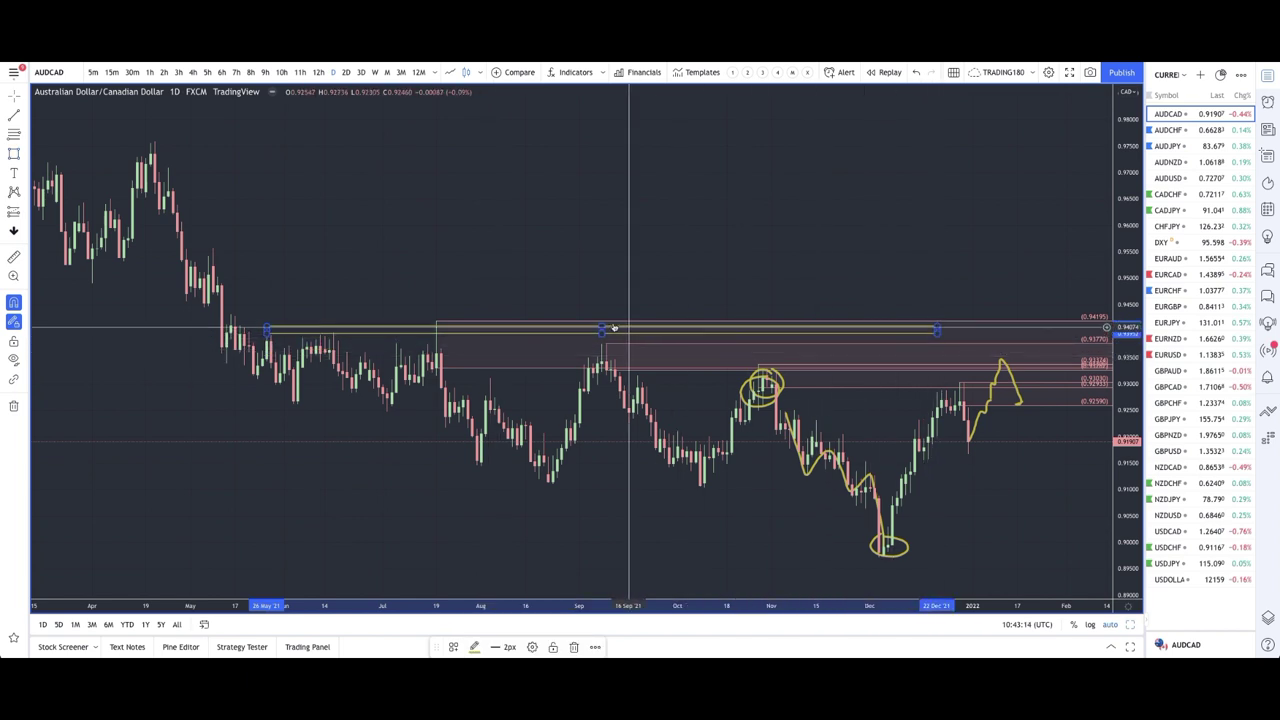
left_click_drag(601, 327, 601, 332)
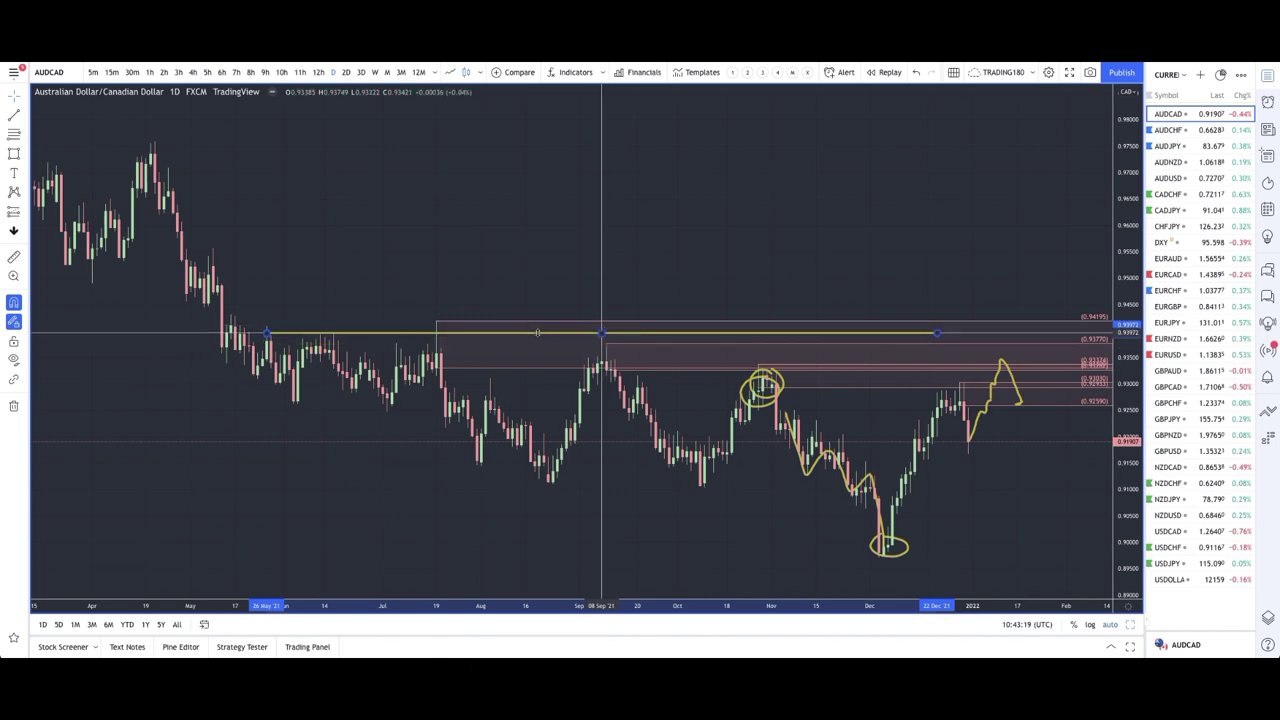
scroll(308, 332, "up", 5)
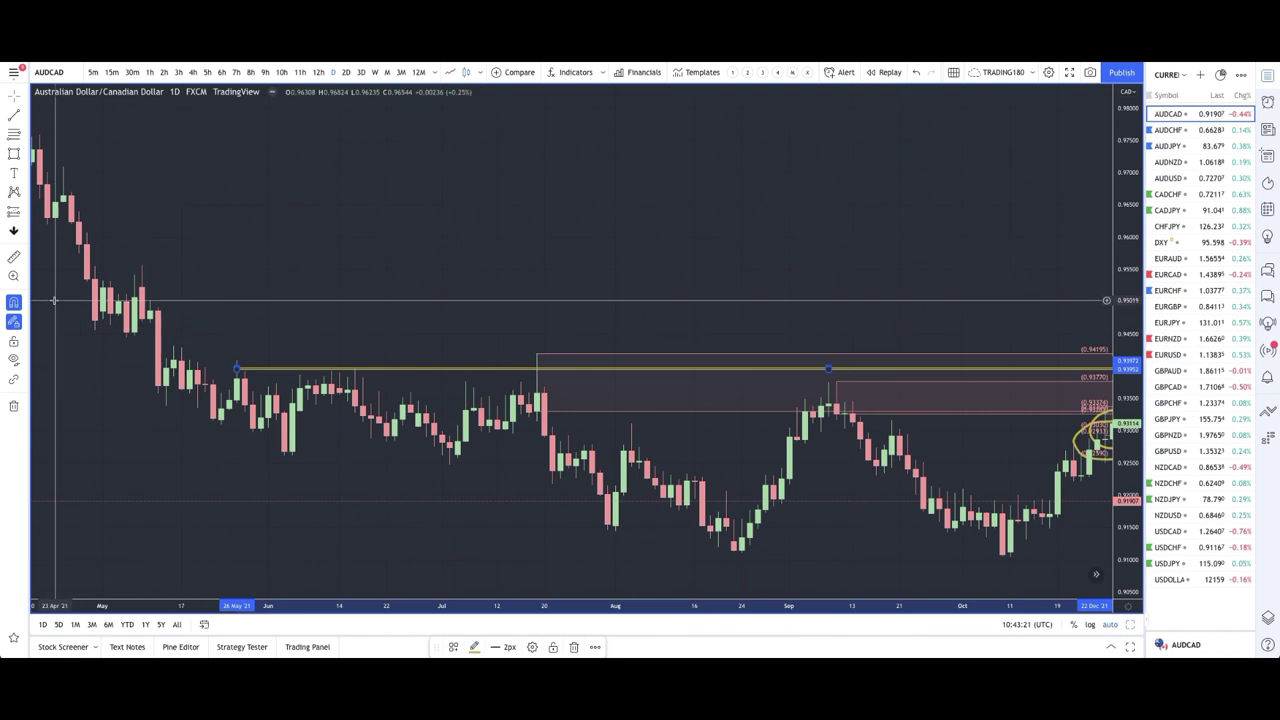
Brush a yellow circle around the mid-July high above 0.9397, then scroll right toward December.
left_click(22, 160)
left_click(52, 152)
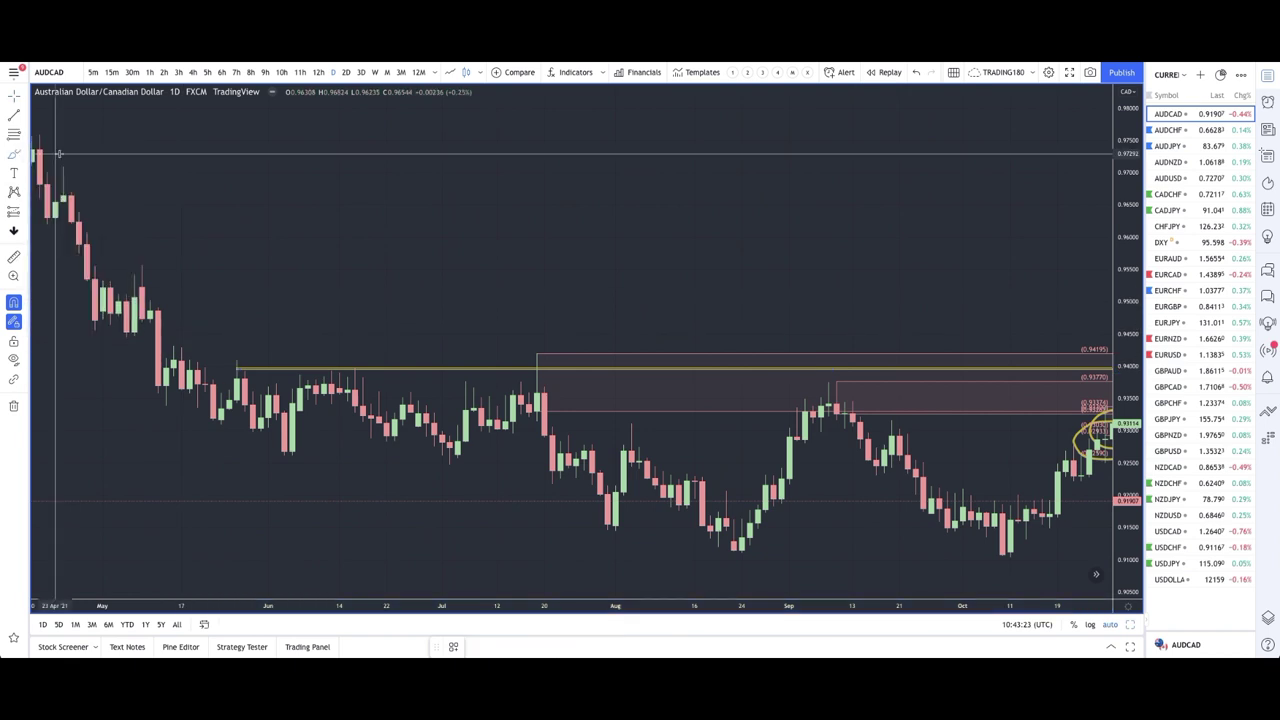
left_click_drag(534, 349, 536, 352)
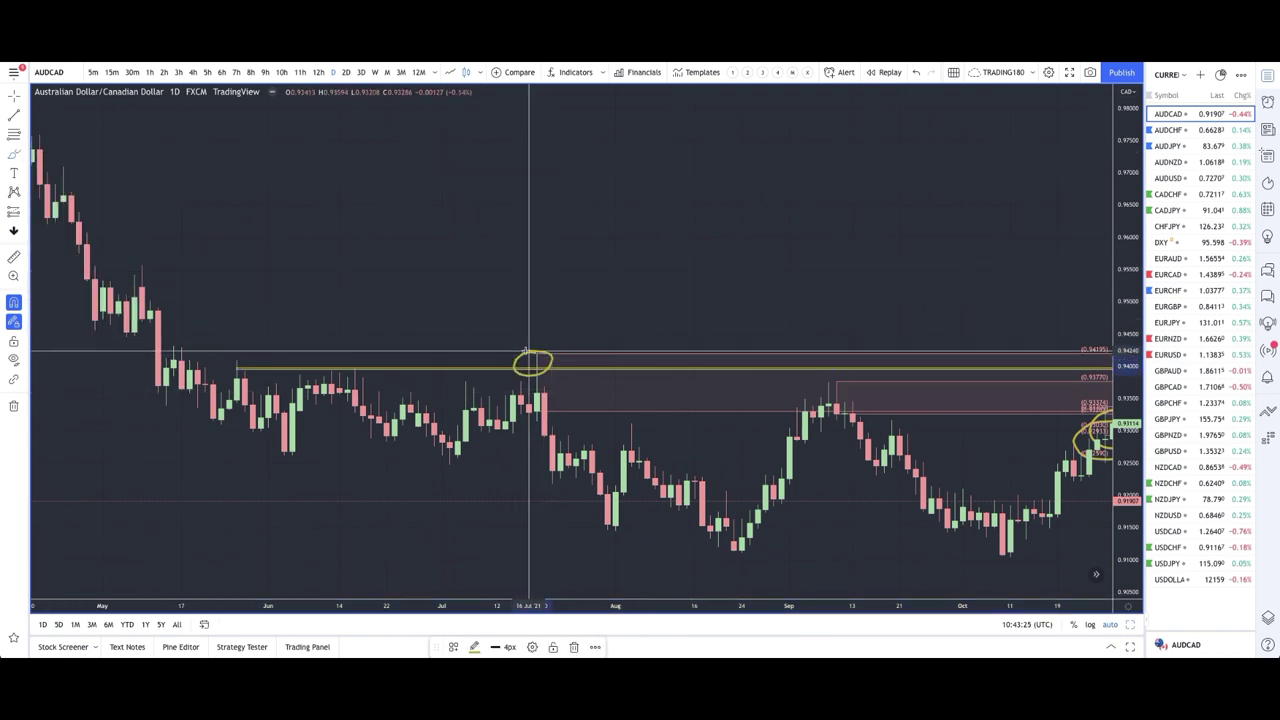
scroll(800, 425, "right", 3)
scroll(800, 425, "right", 5)
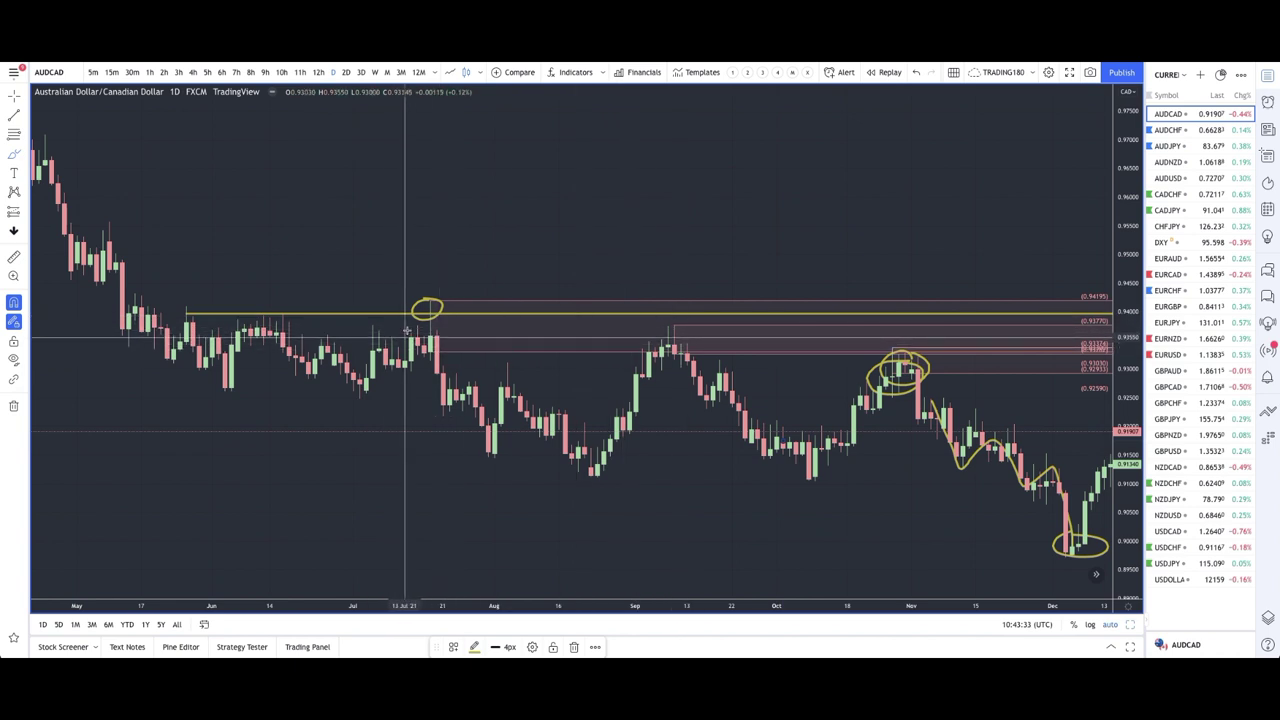
Draw a thin yellow rectangle level beneath the July candle tops, near 0.9377.
left_click(24, 152)
left_click(55, 199)
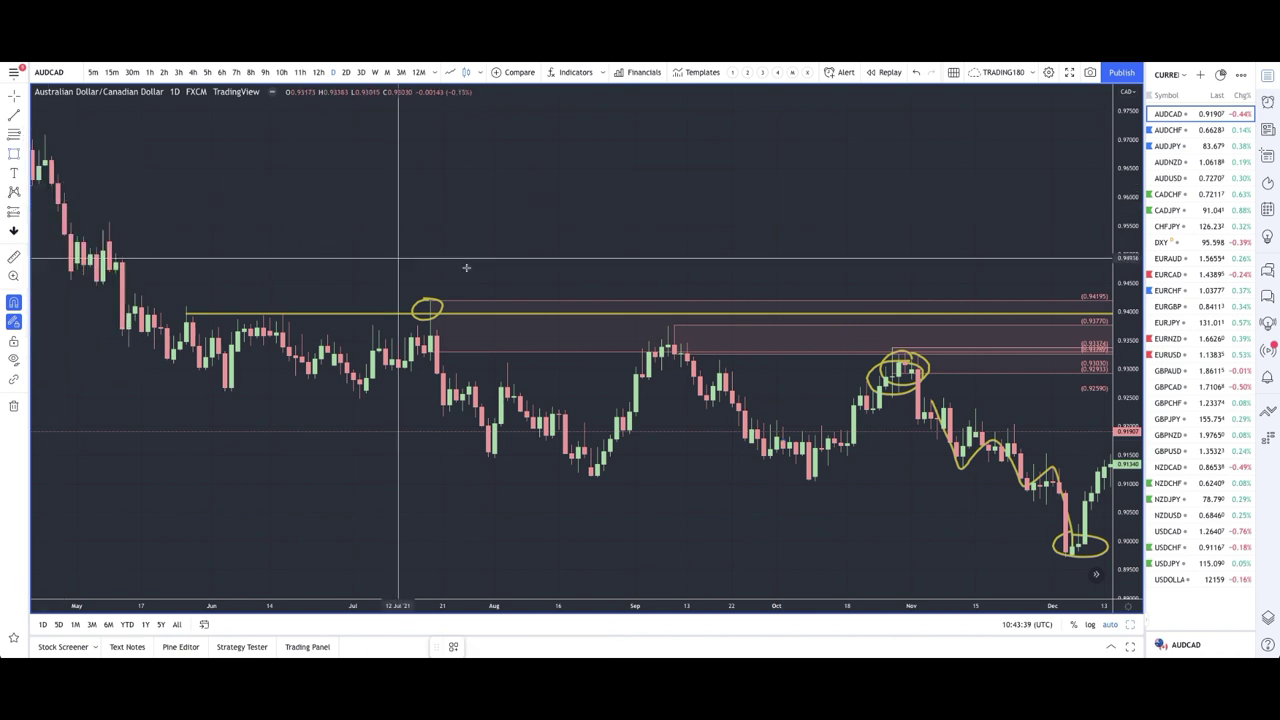
left_click(372, 325)
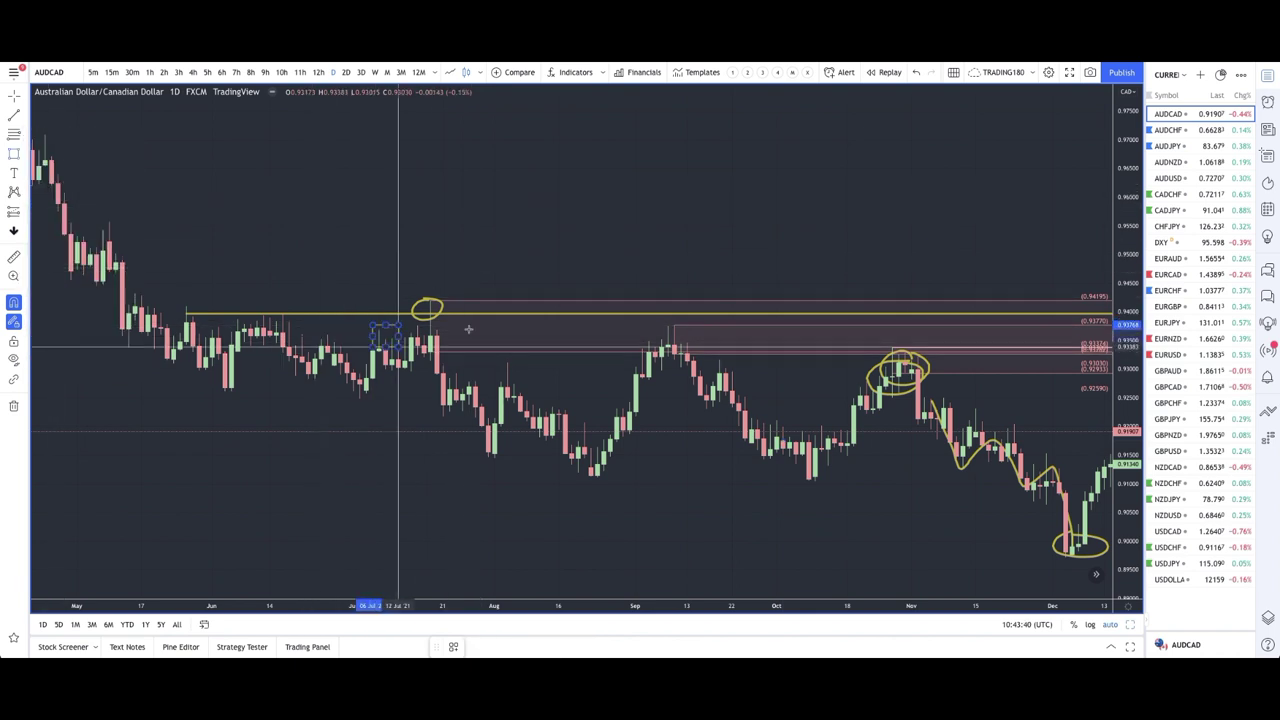
left_click(527, 325)
scroll(391, 340, "up", 6)
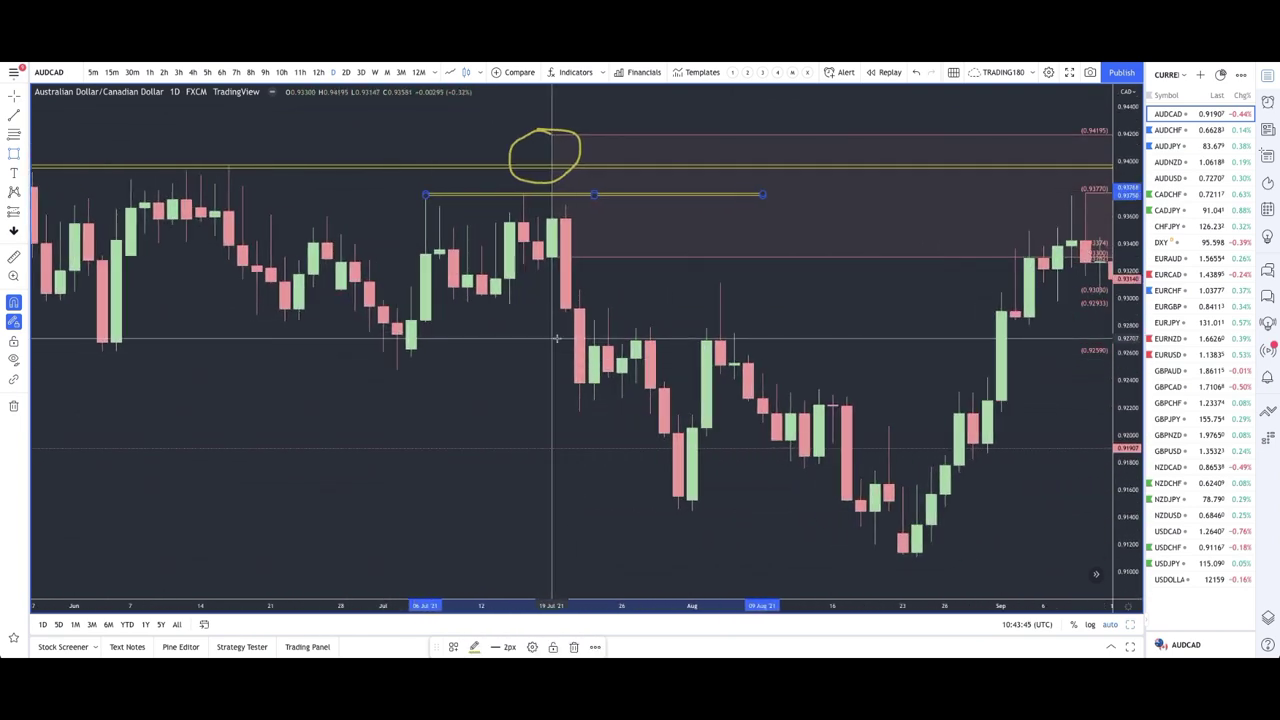
right_click(483, 229)
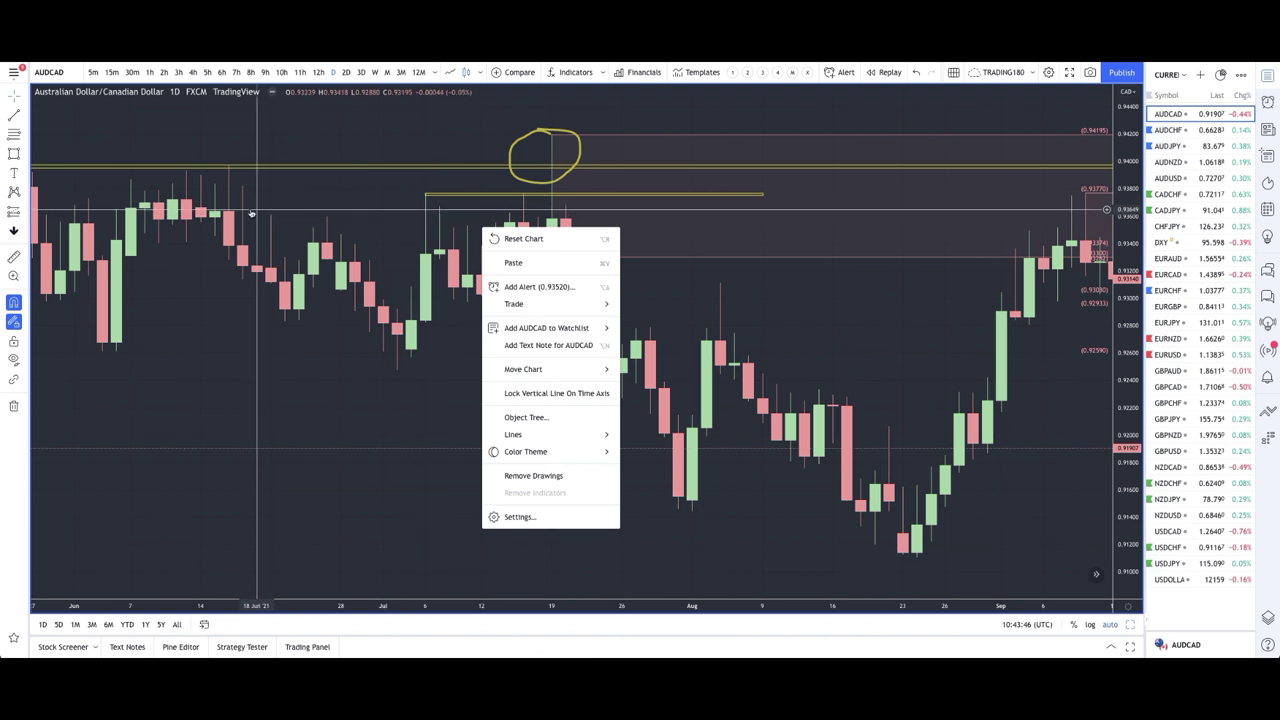
Brush small loops at the July tops and a stroke up to the circle.
left_click(25, 153)
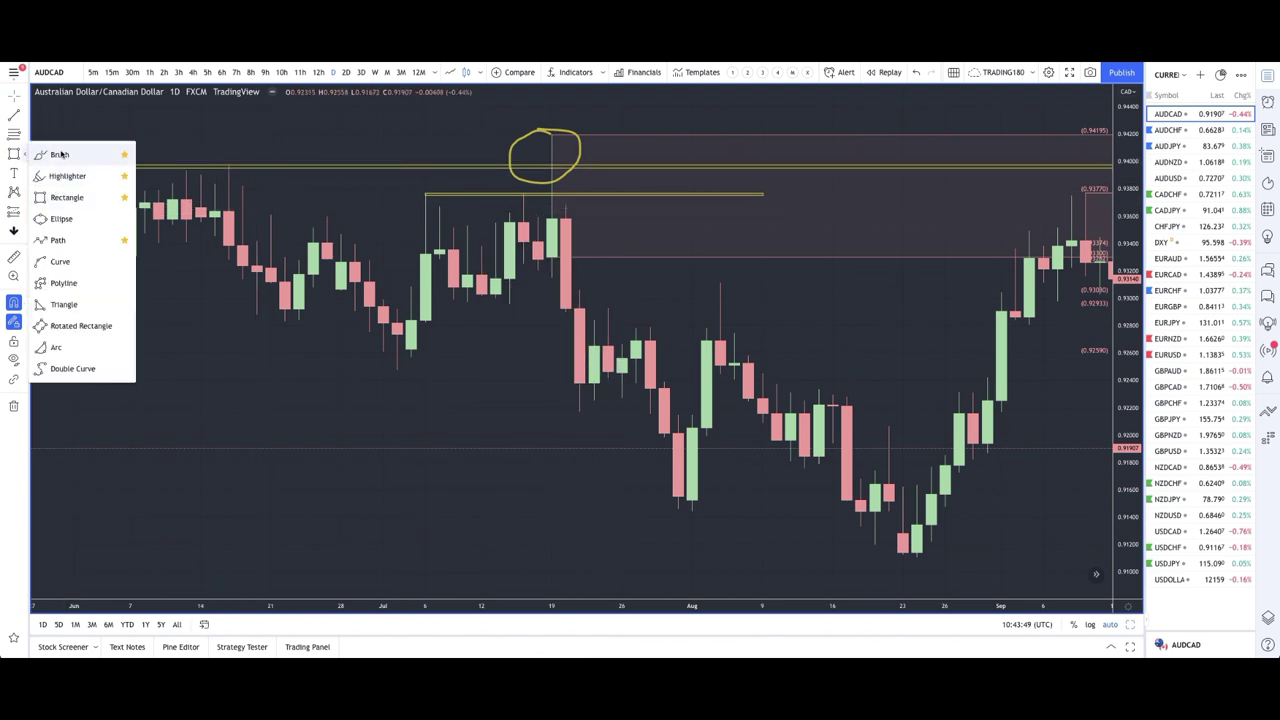
left_click(60, 155)
left_click_drag(426, 188, 428, 202)
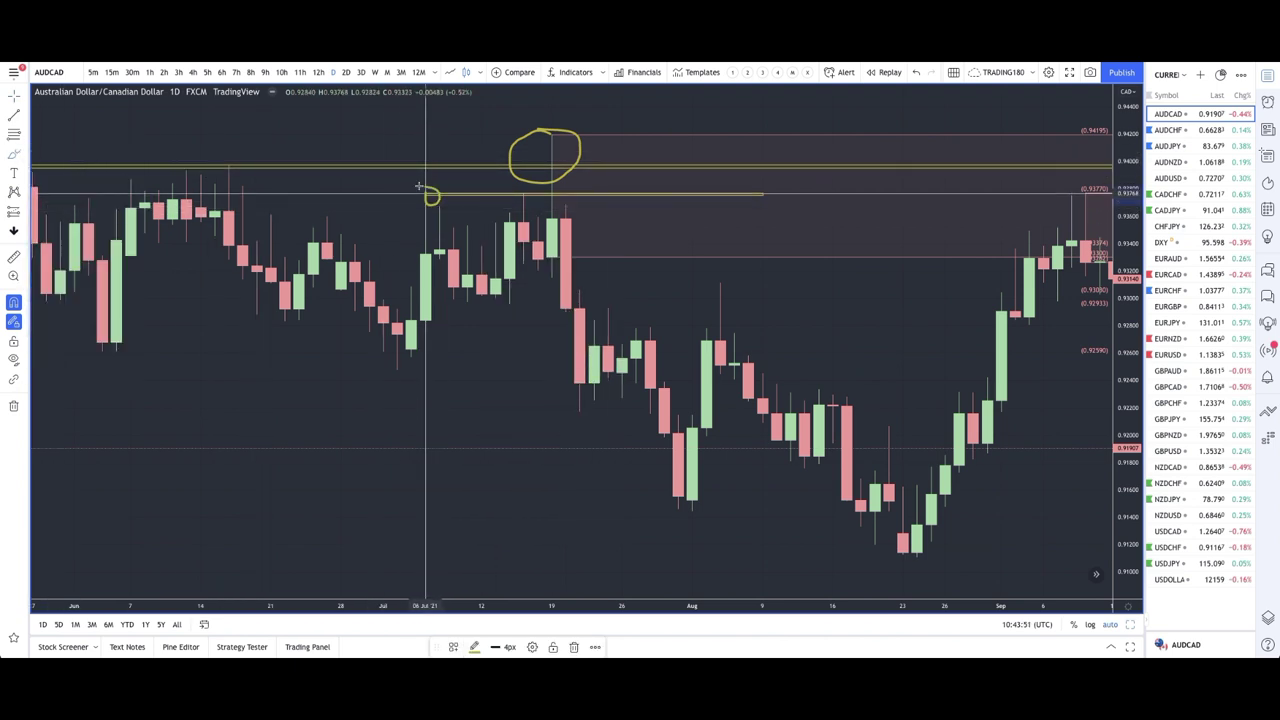
left_click_drag(536, 196, 514, 199)
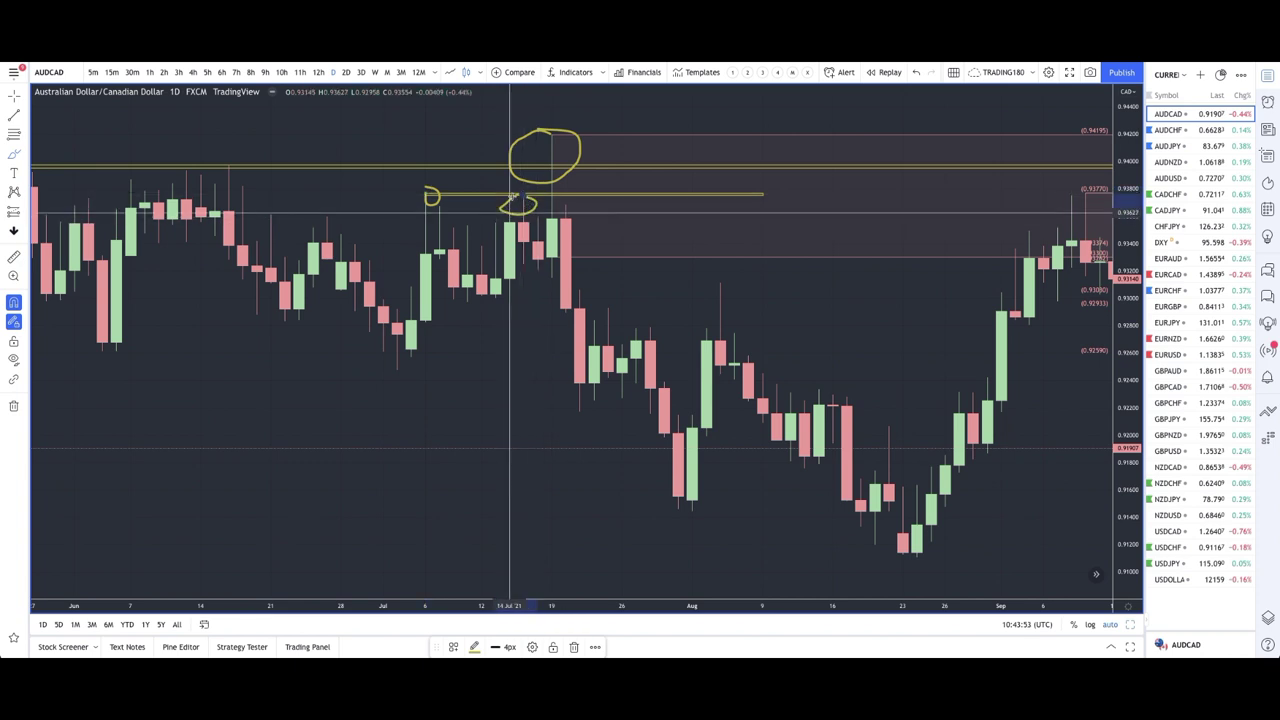
left_click_drag(548, 268, 545, 128)
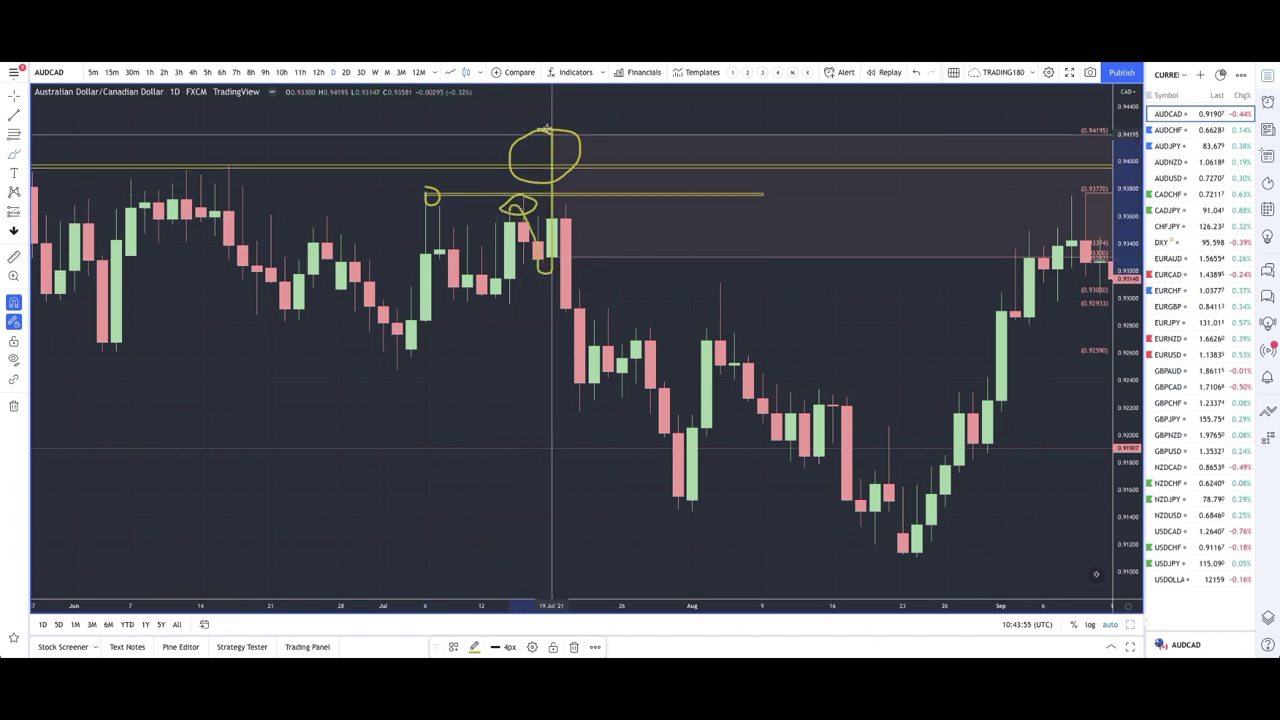
scroll(676, 328, "down", 3)
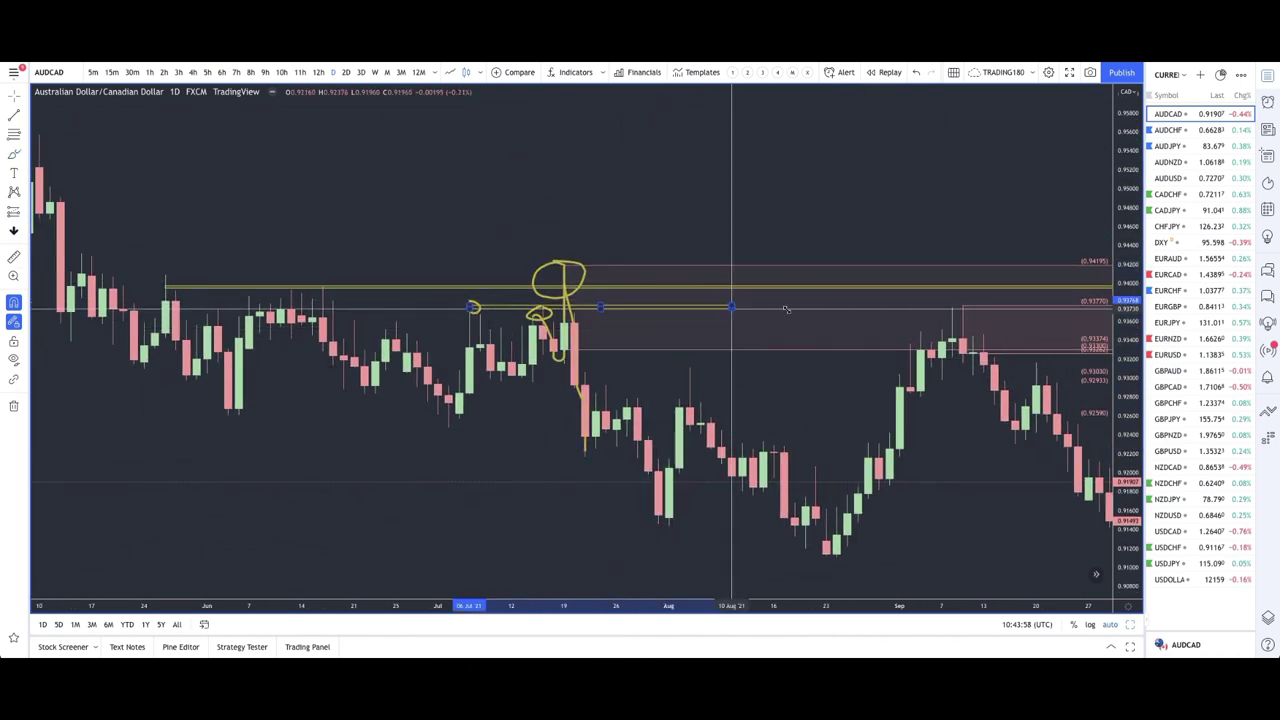
Extend the yellow level line's end out to September.
left_click(1035, 309)
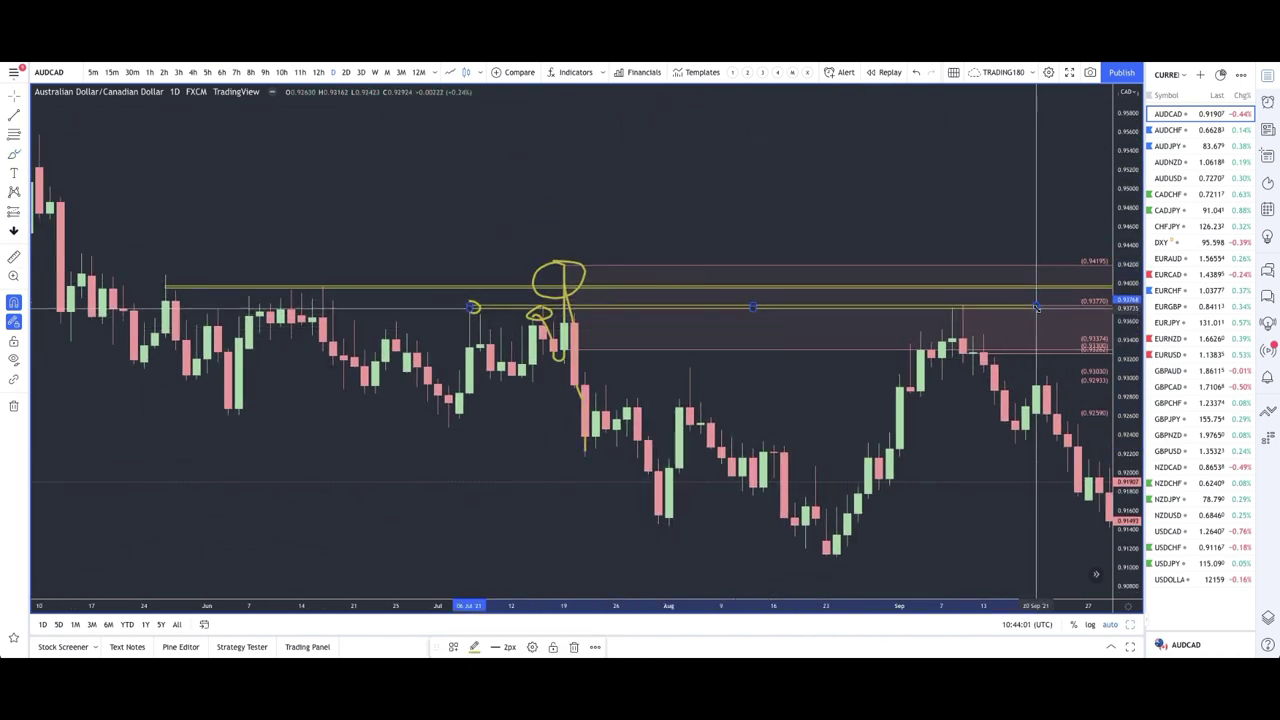
right_click(588, 355)
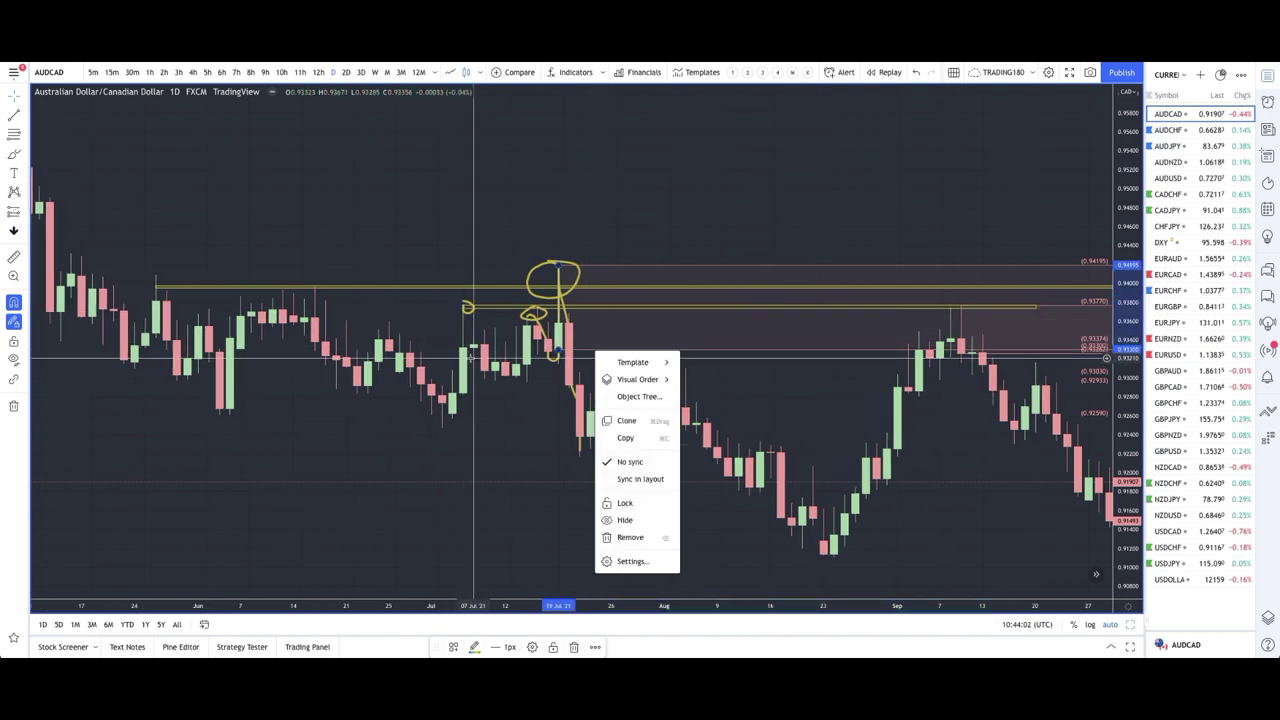
left_click(630, 364)
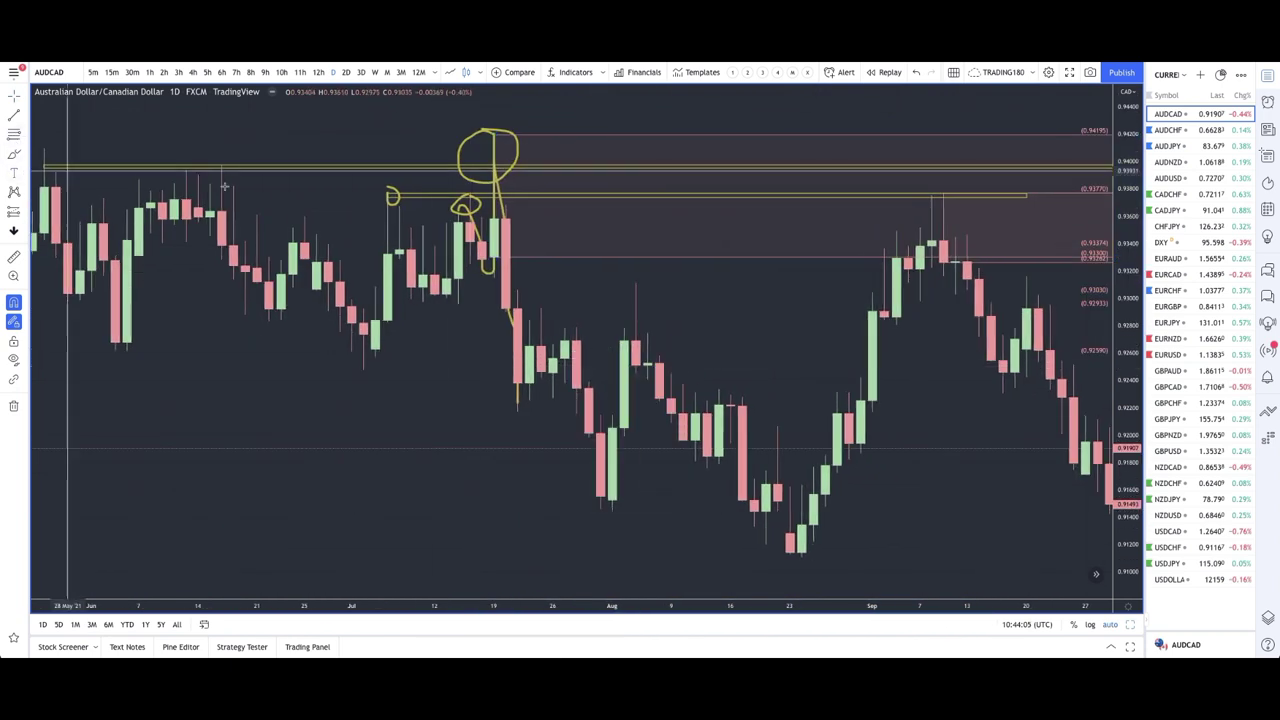
Drop the text-label attempt and brush a handwritten C beside the circled July high.
left_click_drag(566, 152, 562, 152)
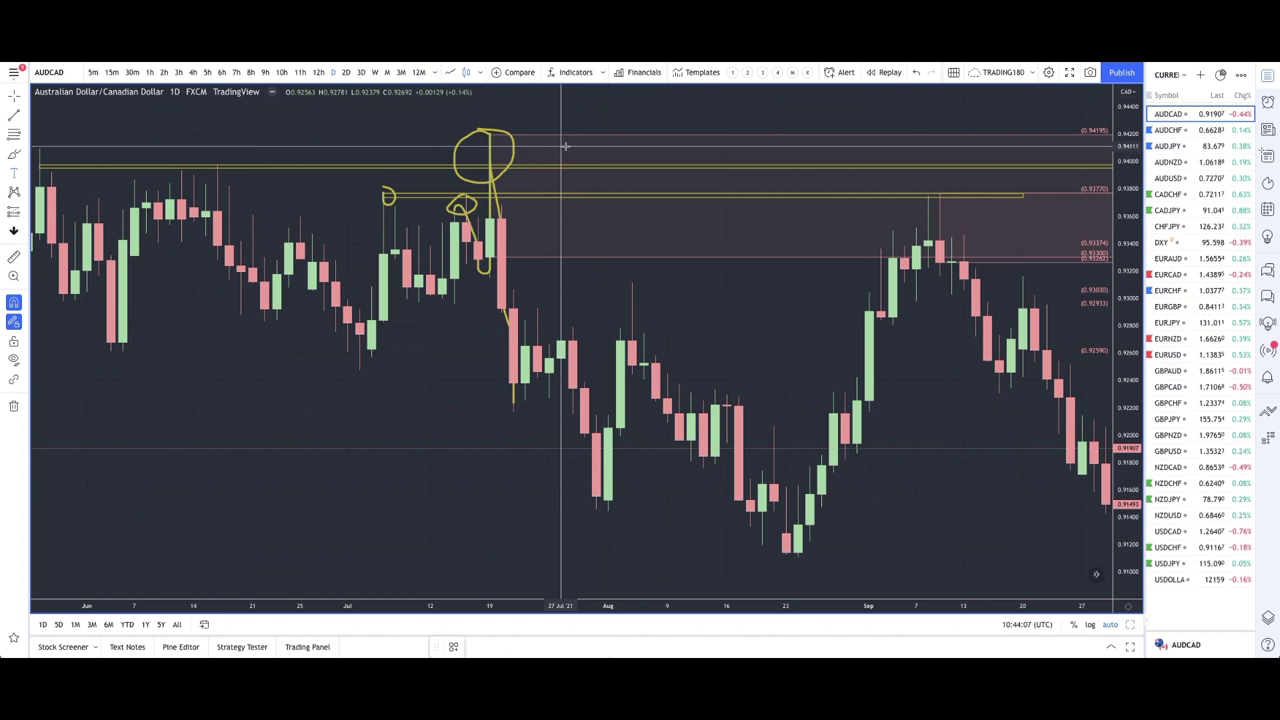
left_click(565, 147)
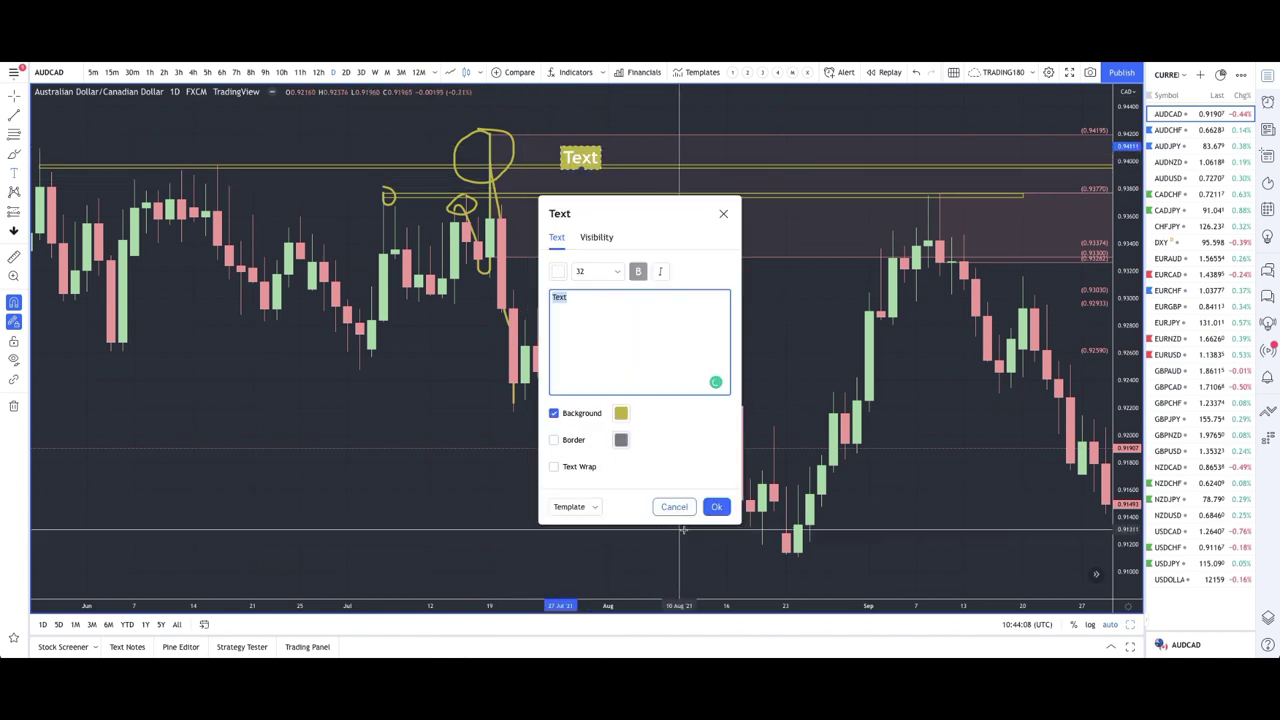
left_click(674, 506)
left_click(625, 160)
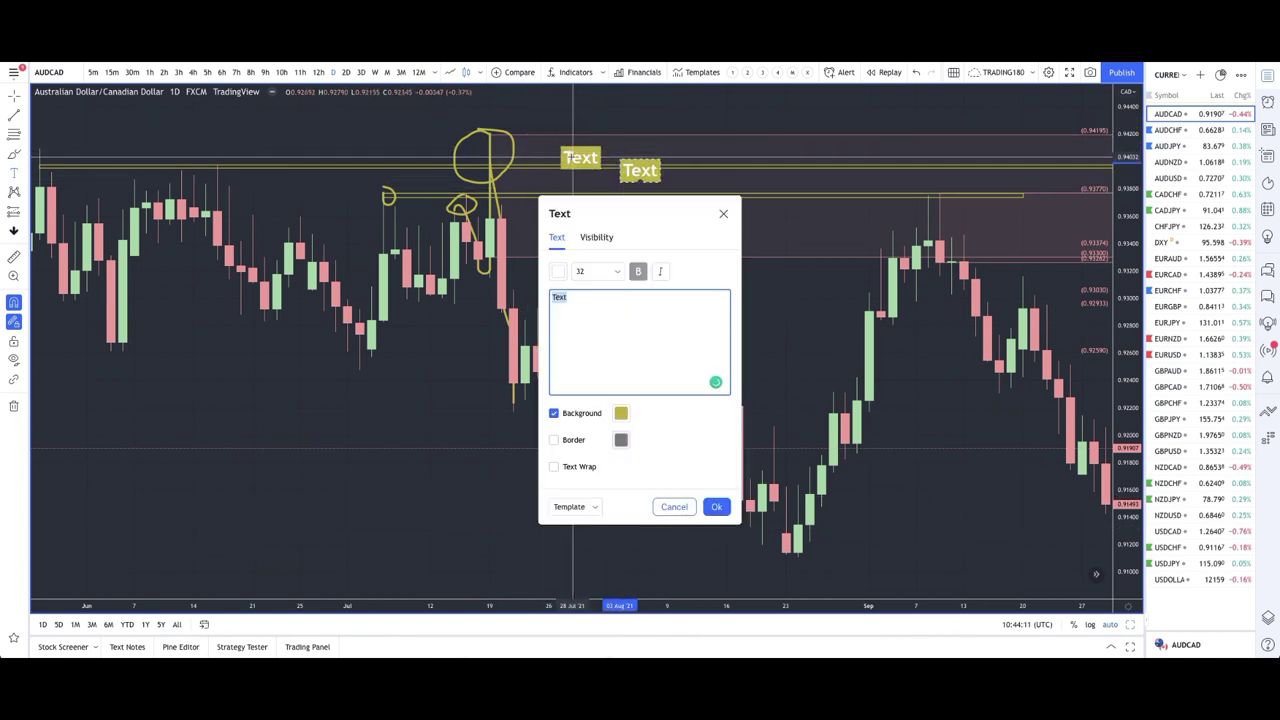
left_click(572, 157)
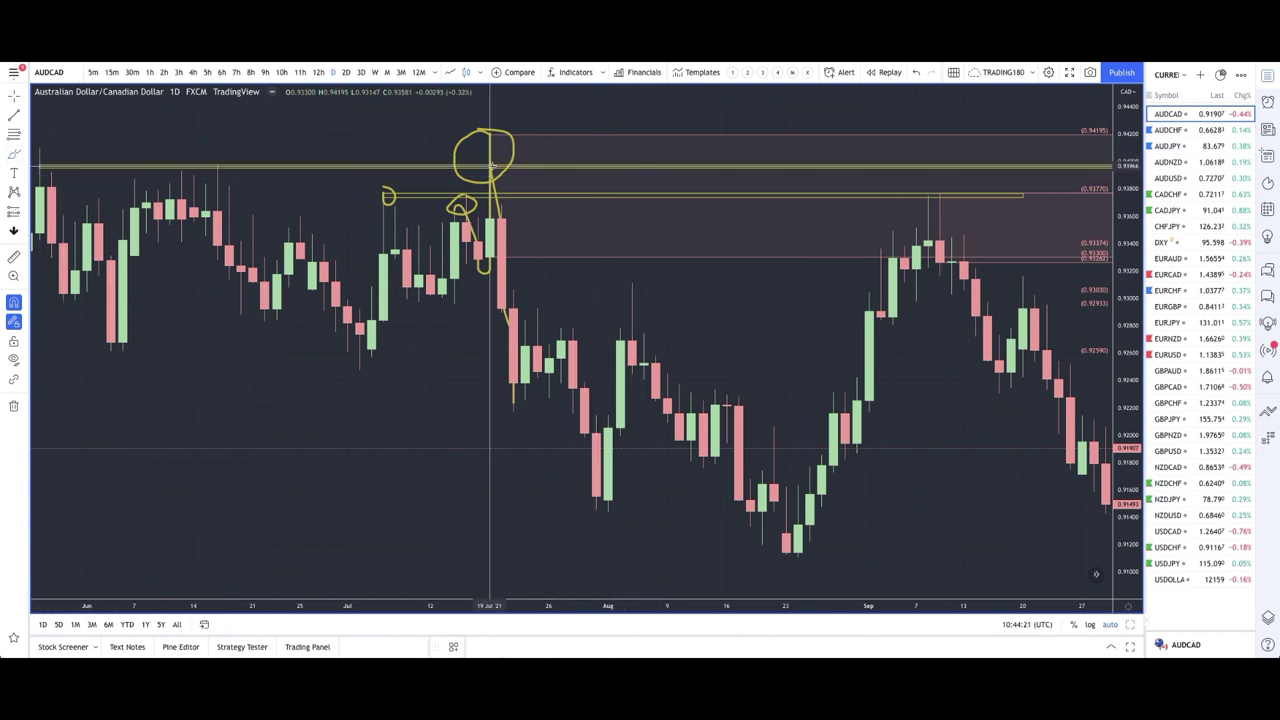
mouse_move(555, 145)
left_mouse_down()
mouse_move(525, 183)
mouse_move(574, 187)
left_mouse_up()
Brush a P at the August low and an R over the September high.
mouse_move(703, 508)
left_mouse_down()
mouse_move(702, 550)
mouse_move(697, 520)
left_mouse_up()
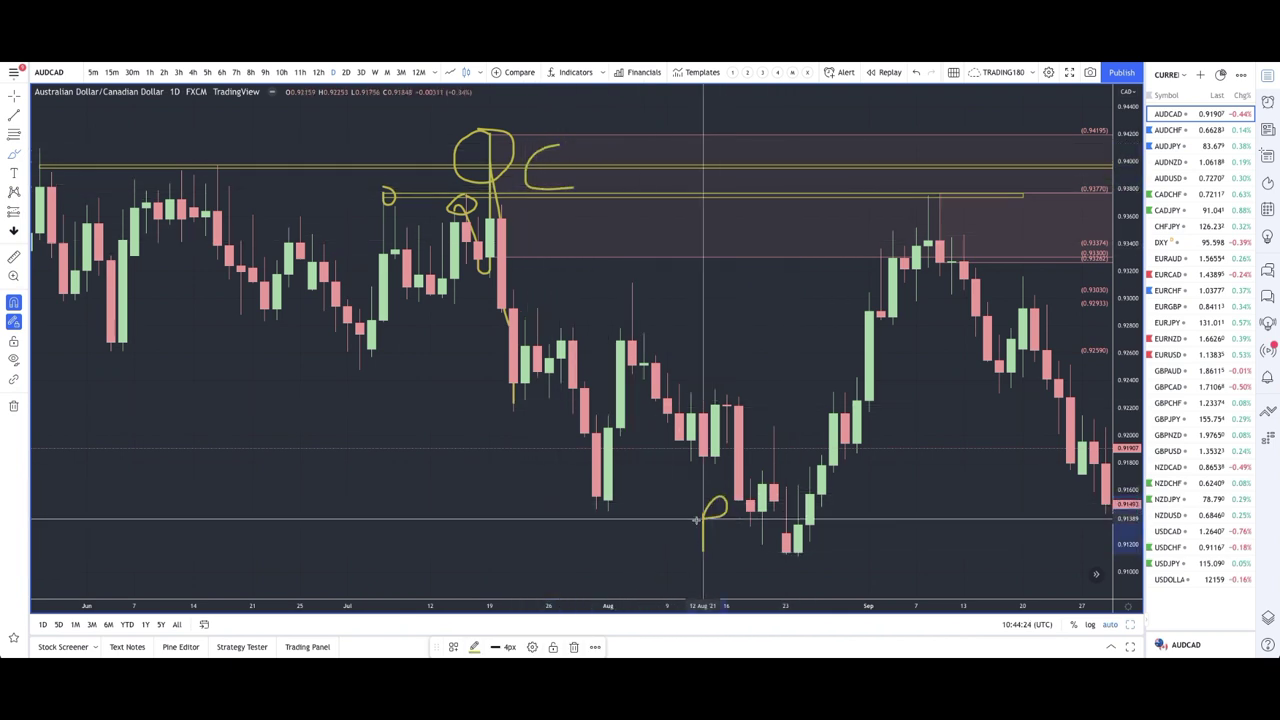
mouse_move(895, 180)
left_mouse_down()
mouse_move(901, 224)
mouse_move(917, 172)
mouse_move(922, 222)
left_mouse_up()
scroll(465, 257, "down", 2)
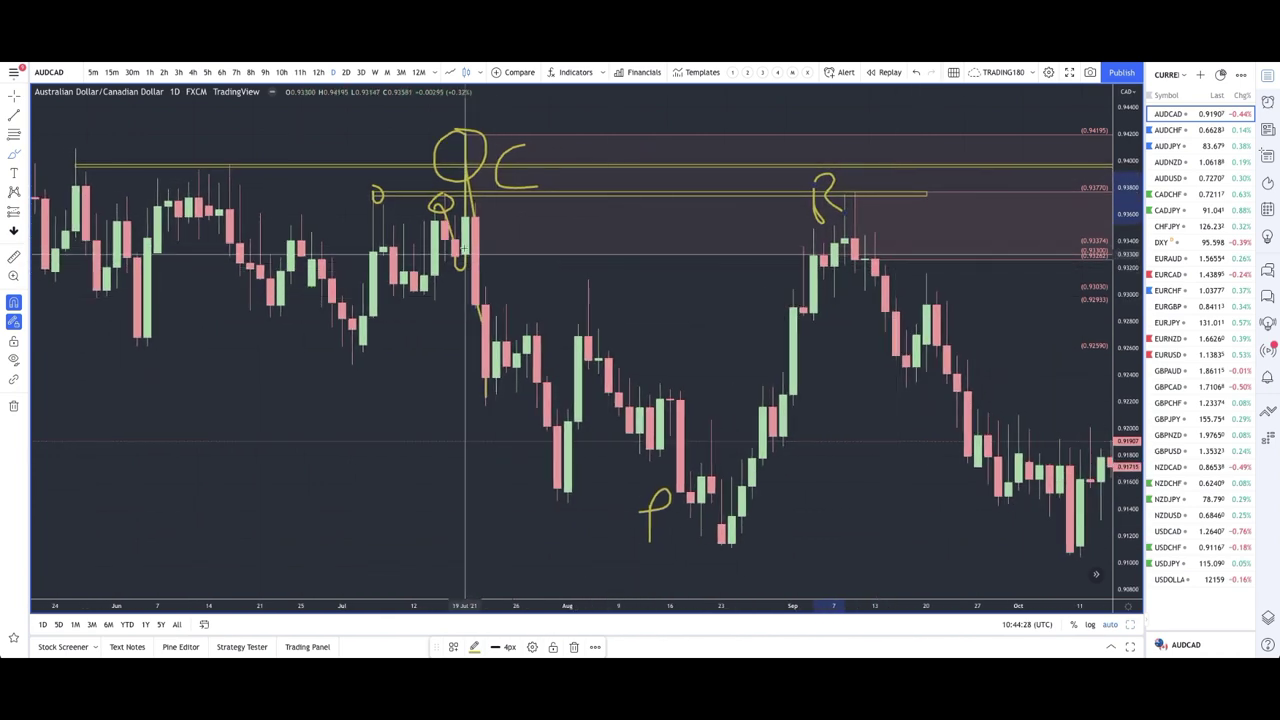
scroll(1050, 300, "down", 2)
Pan and zoom the AUDCAD chart to show the later bars.
left_click_drag(1040, 265, 1020, 360)
left_click_drag(1065, 370, 1105, 530)
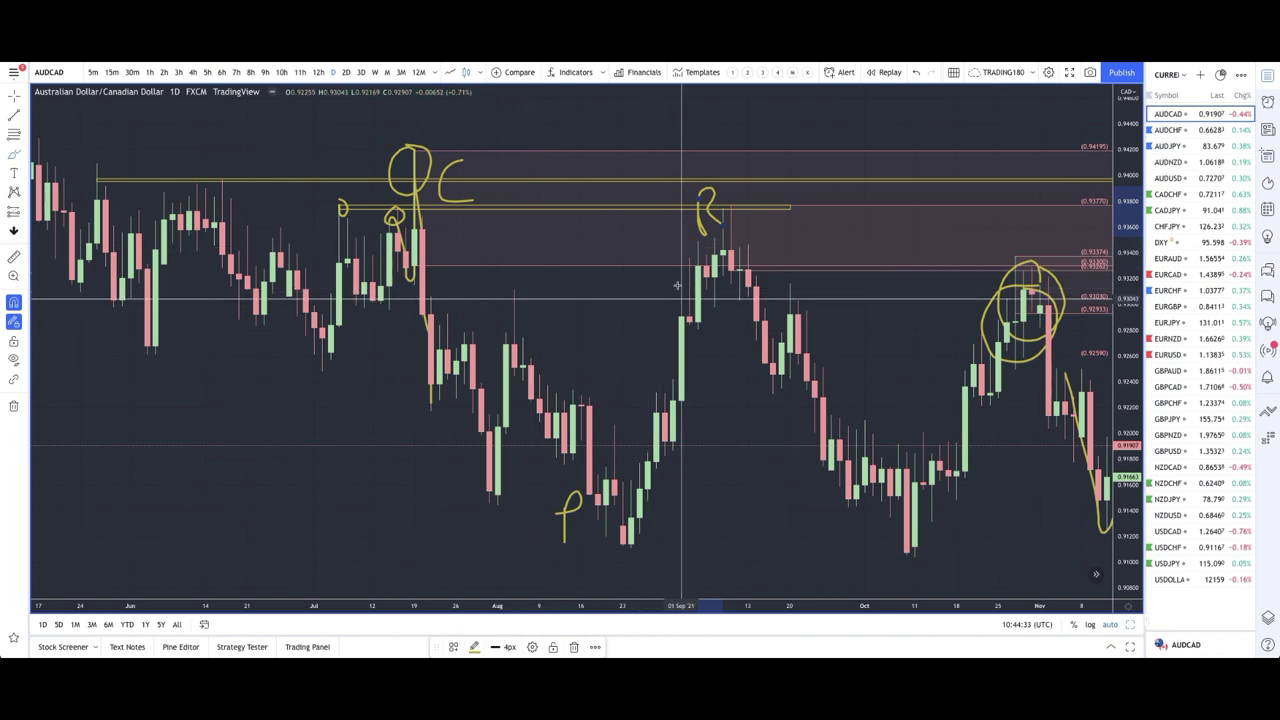
scroll(677, 286, "down", 3)
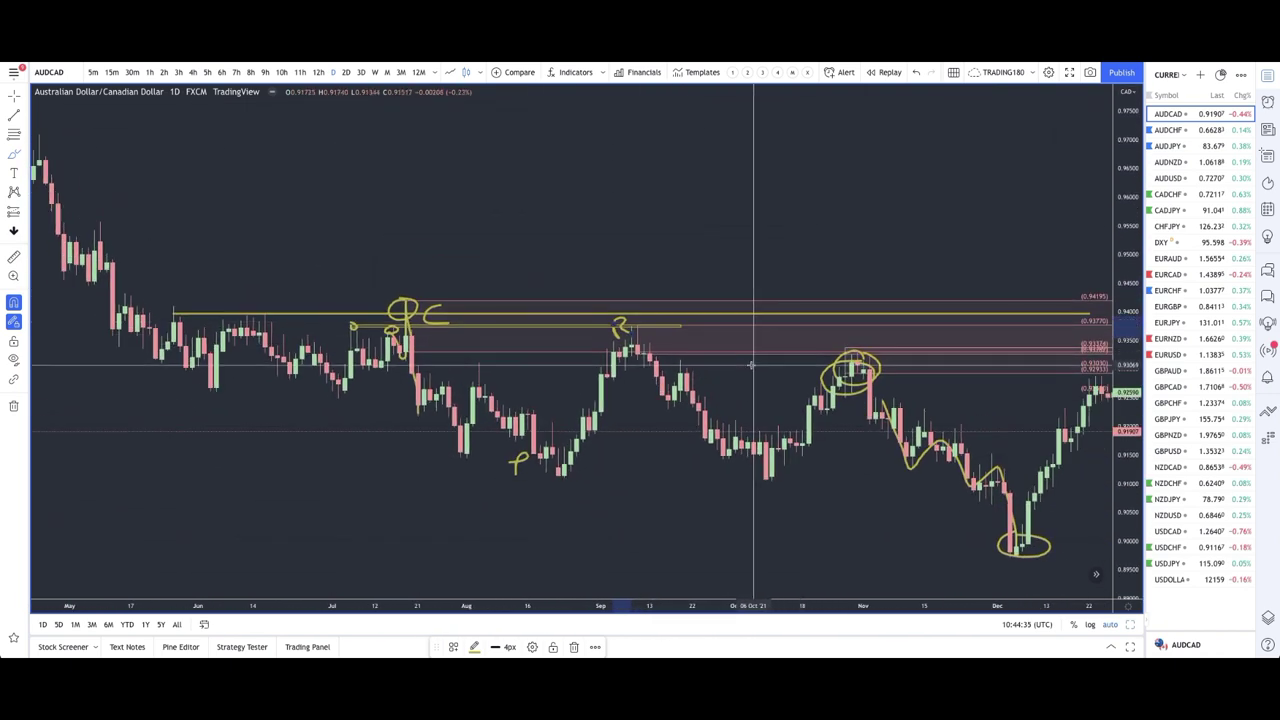
left_click_drag(709, 371, 653, 330)
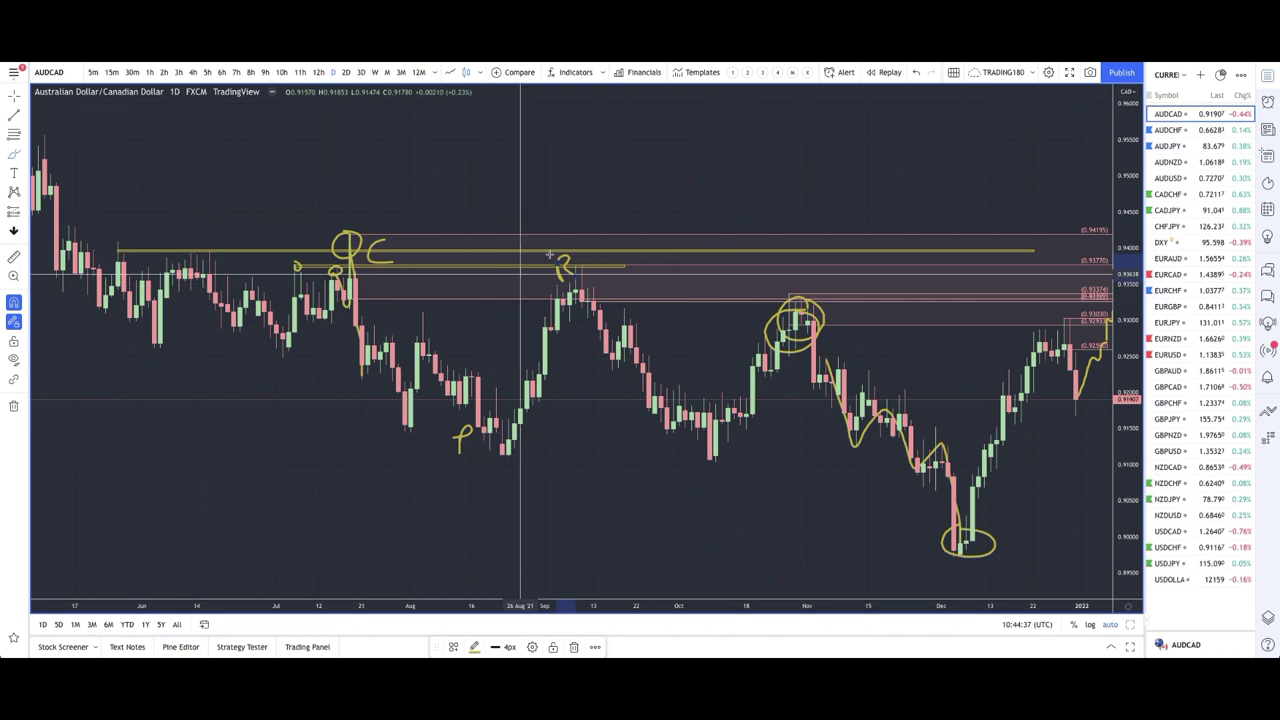
scroll(809, 380, "down", 3)
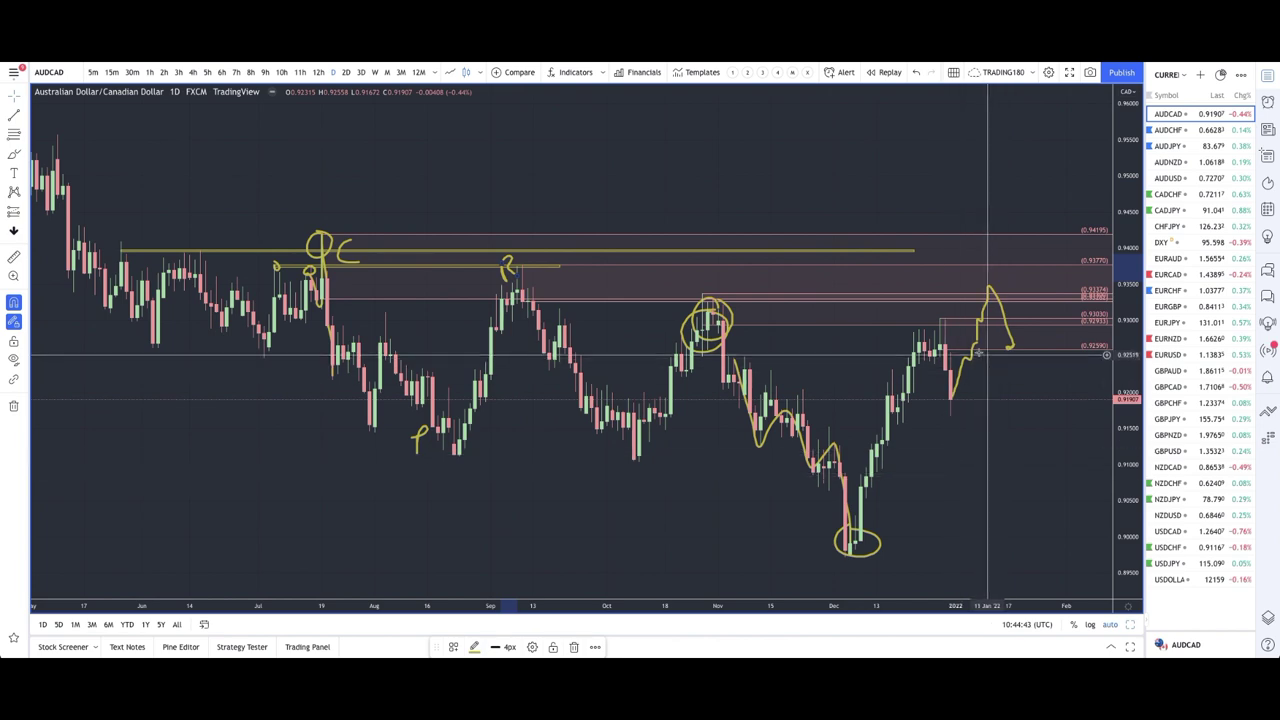
scroll(993, 355, "up", 3)
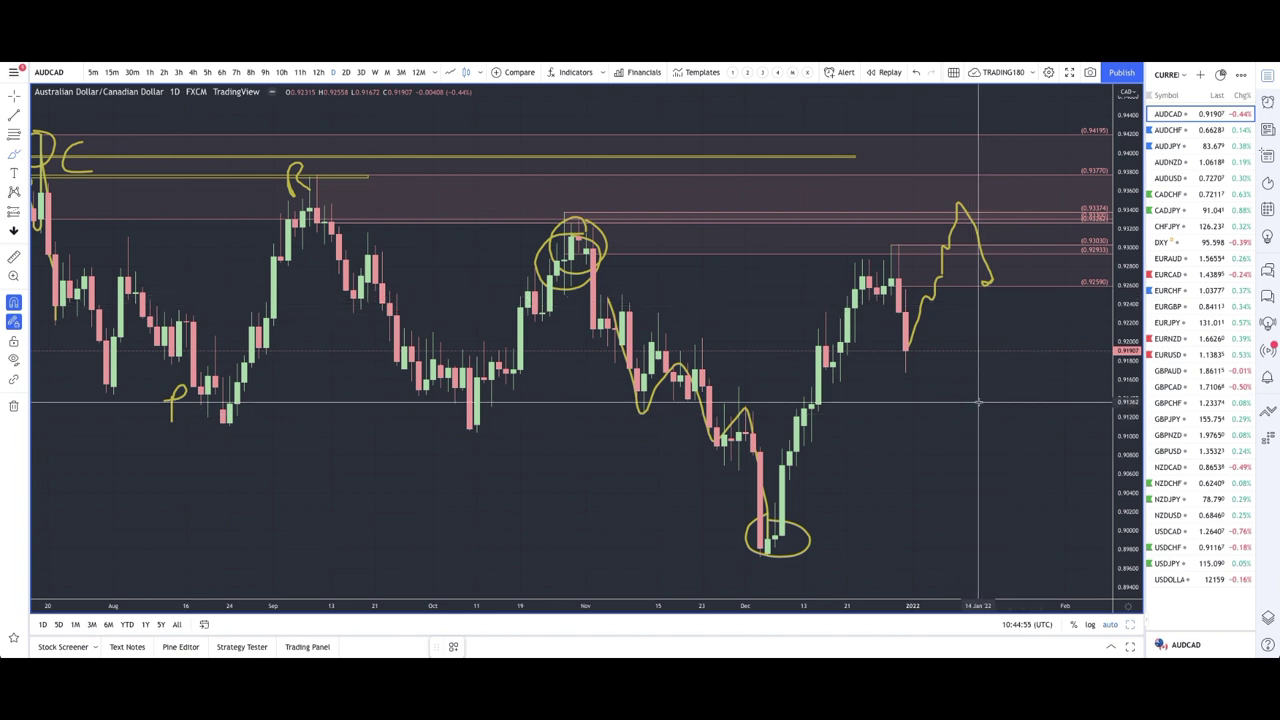
Switch to AUDCHF and mark the early-December zone with the '2. DEMAND' template.
left_click(1175, 130)
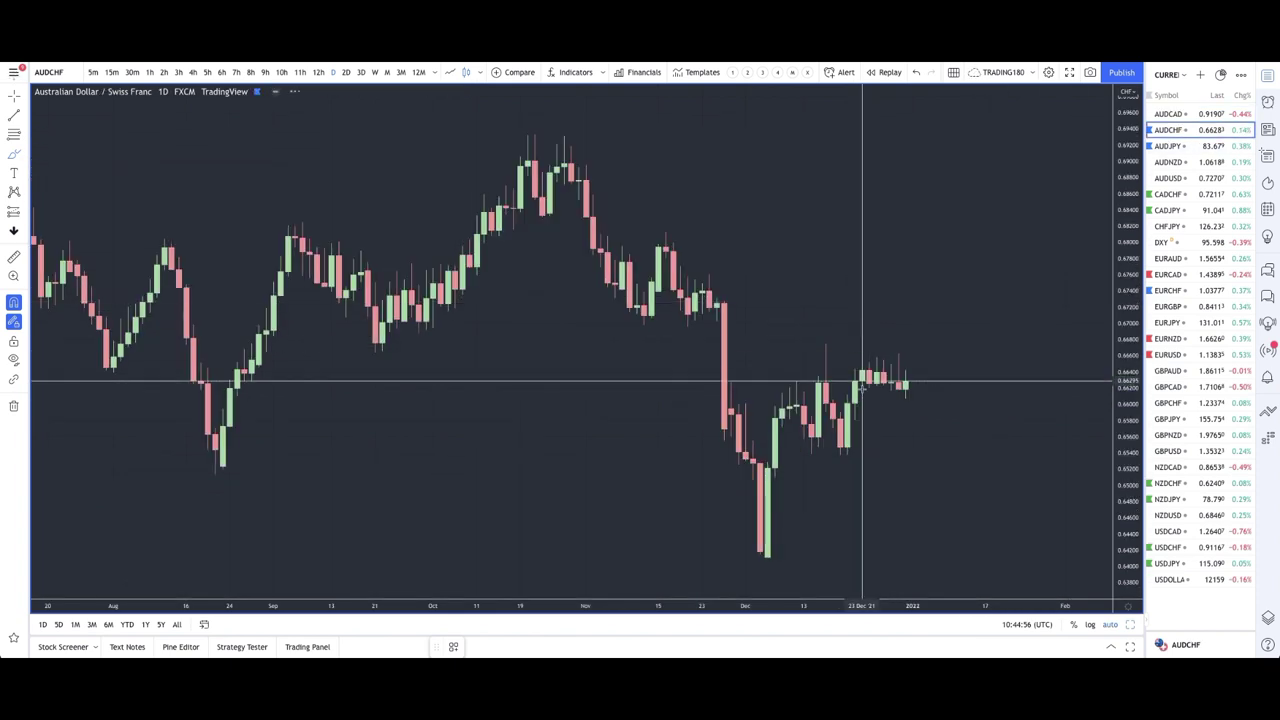
scroll(780, 420, "up", 5)
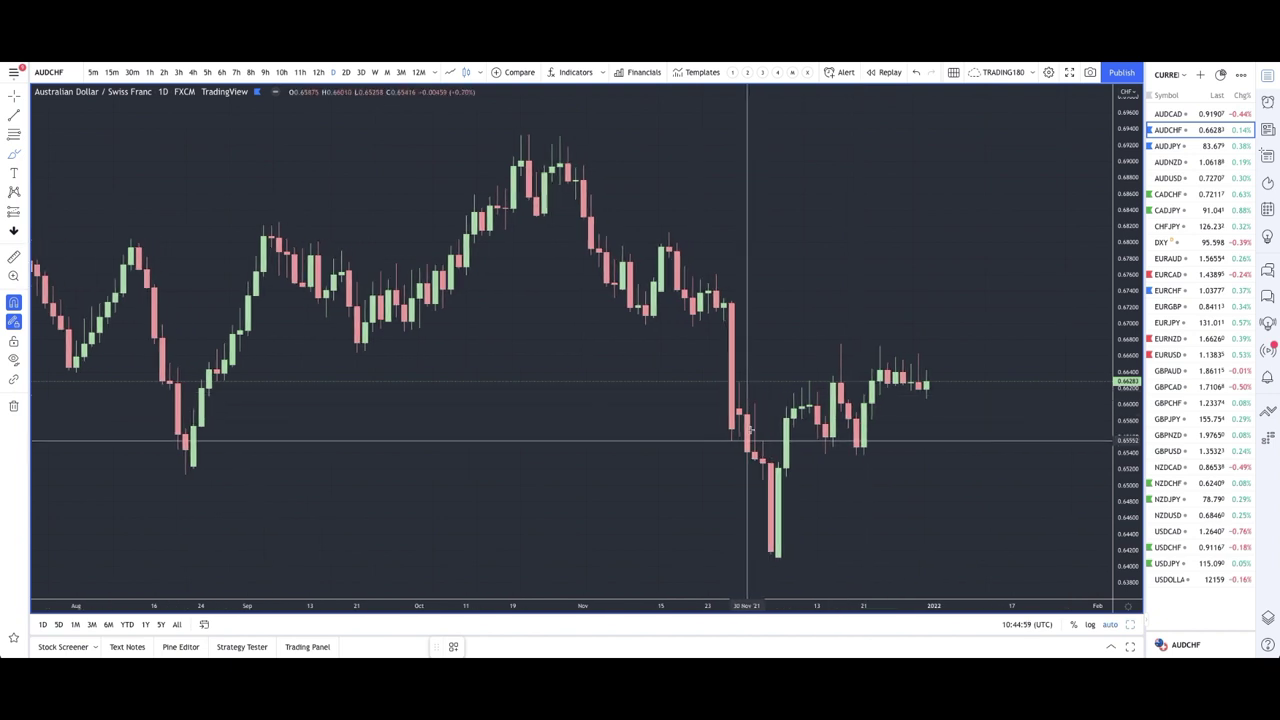
left_click(15, 150)
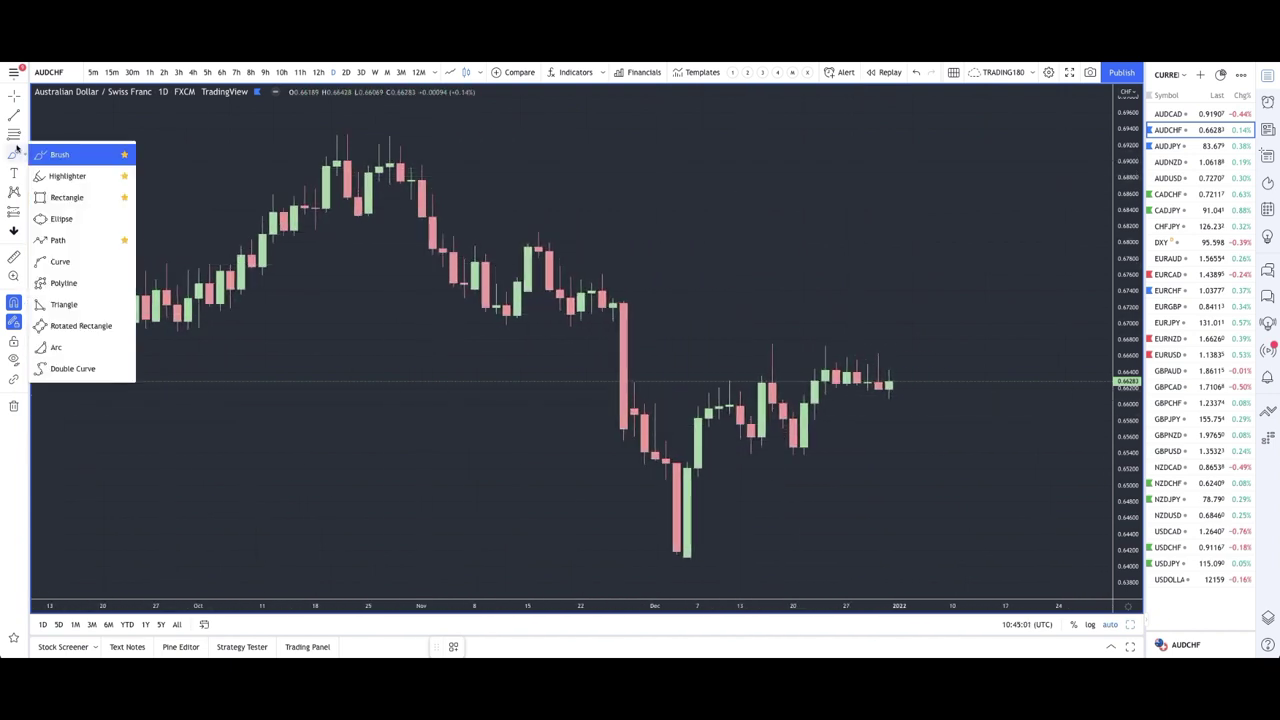
left_click(13, 136)
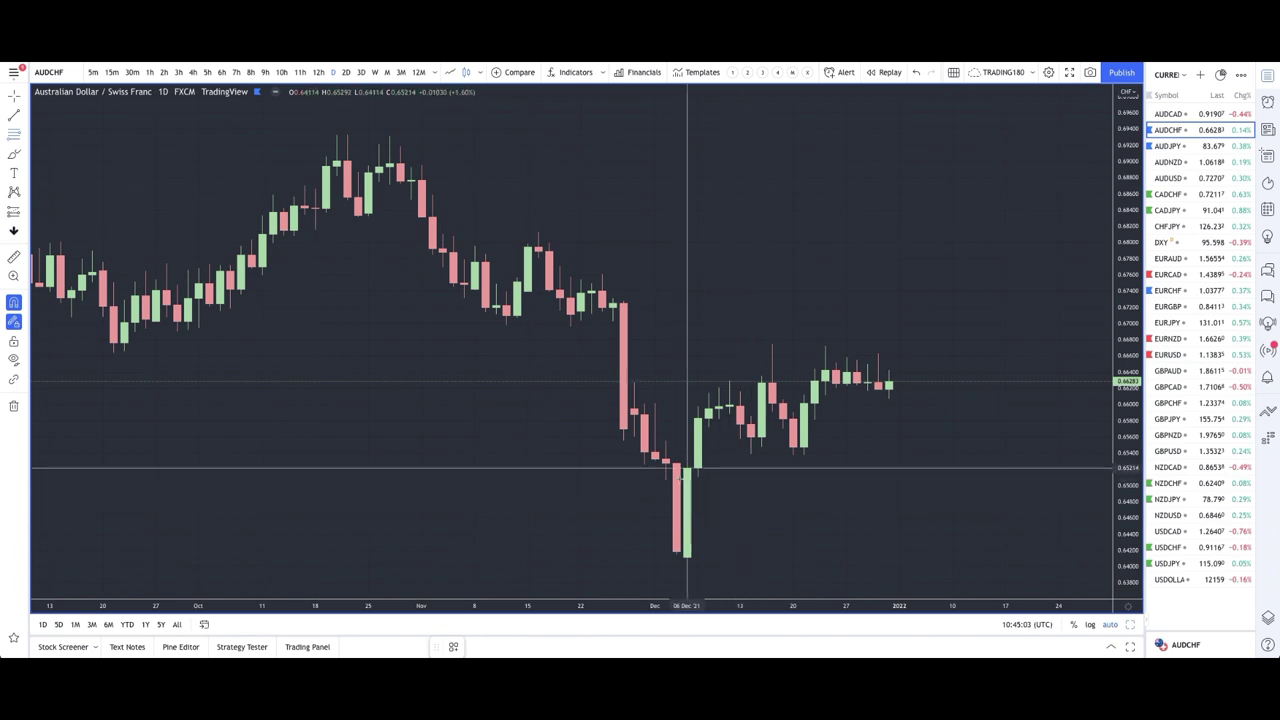
left_click(675, 463)
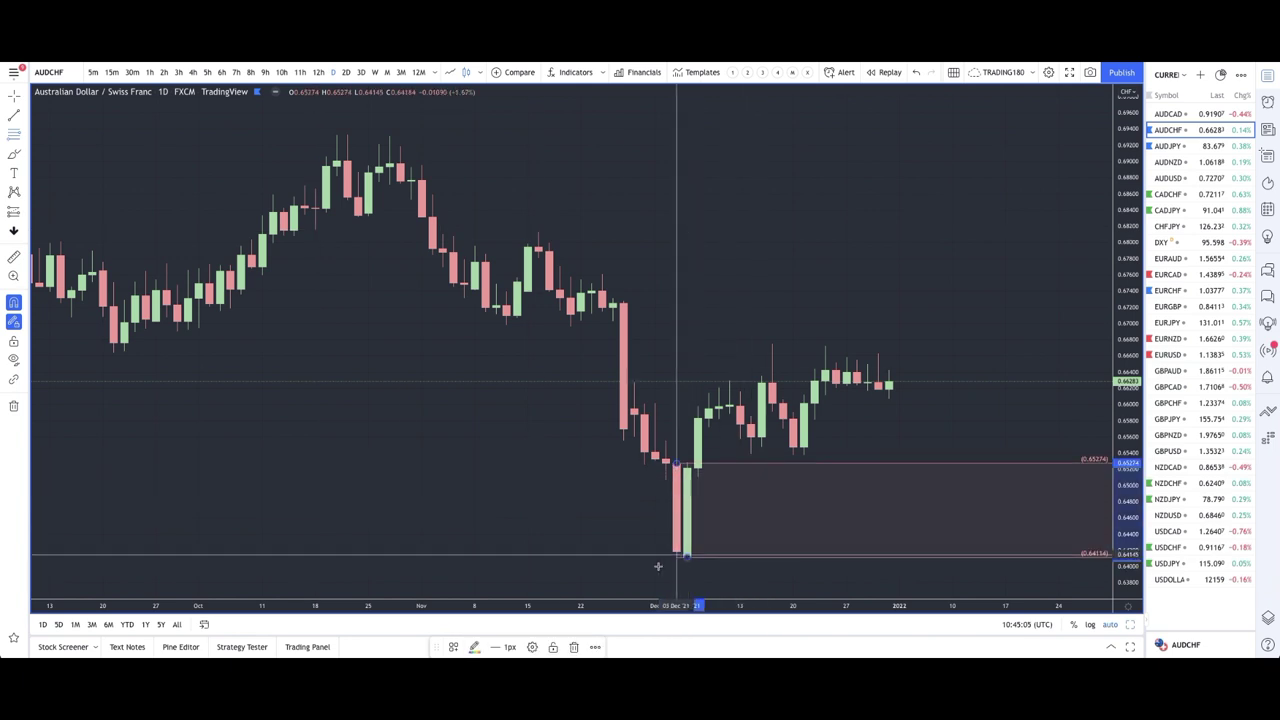
left_click(452, 647)
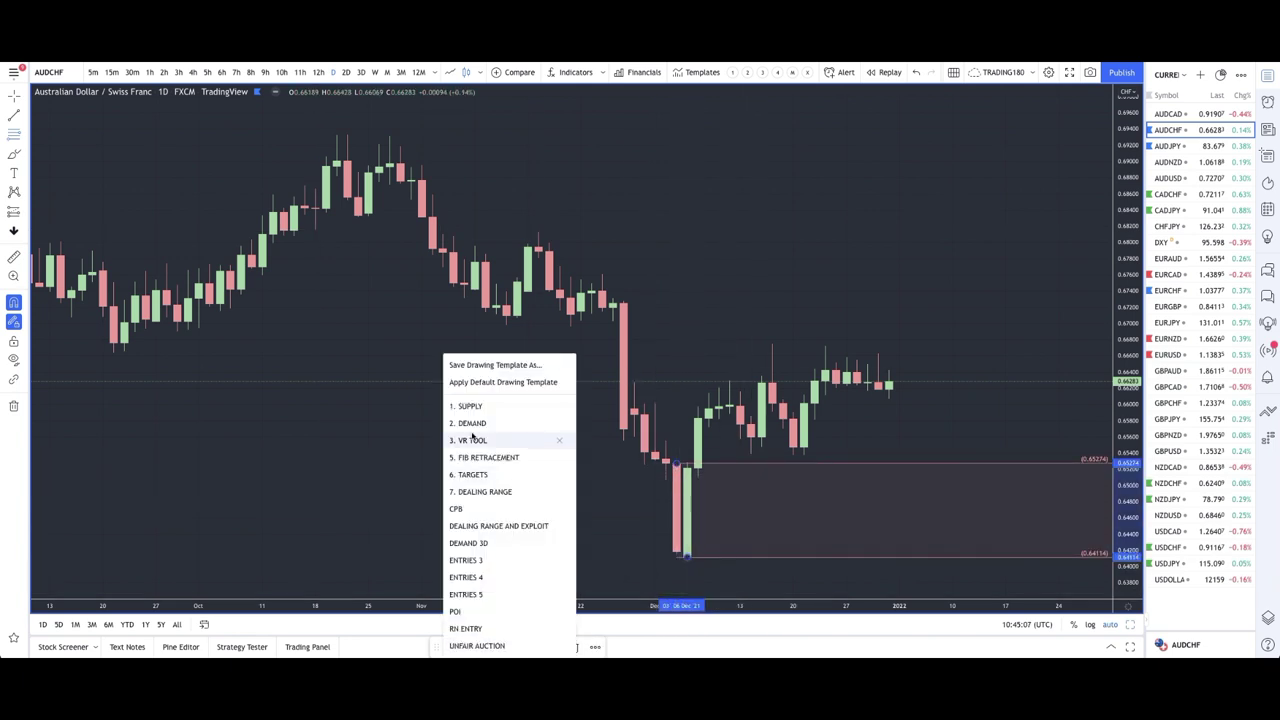
left_click(482, 424)
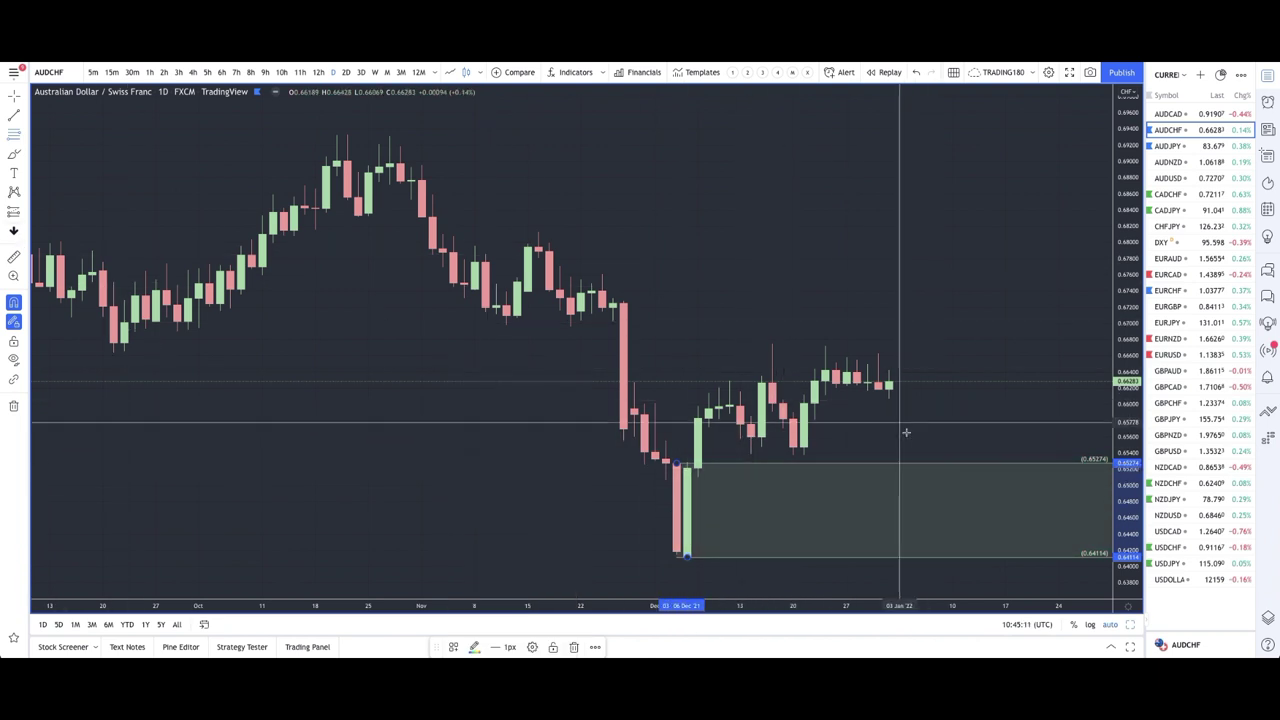
Draw a smaller mid-December zone starting from the 14 Dec candle.
left_click(751, 426)
left_click(797, 461)
scroll(587, 382, "down", 3)
scroll(700, 376, "down", 2)
scroll(640, 393, "down", 1)
scroll(543, 528, "up", 2)
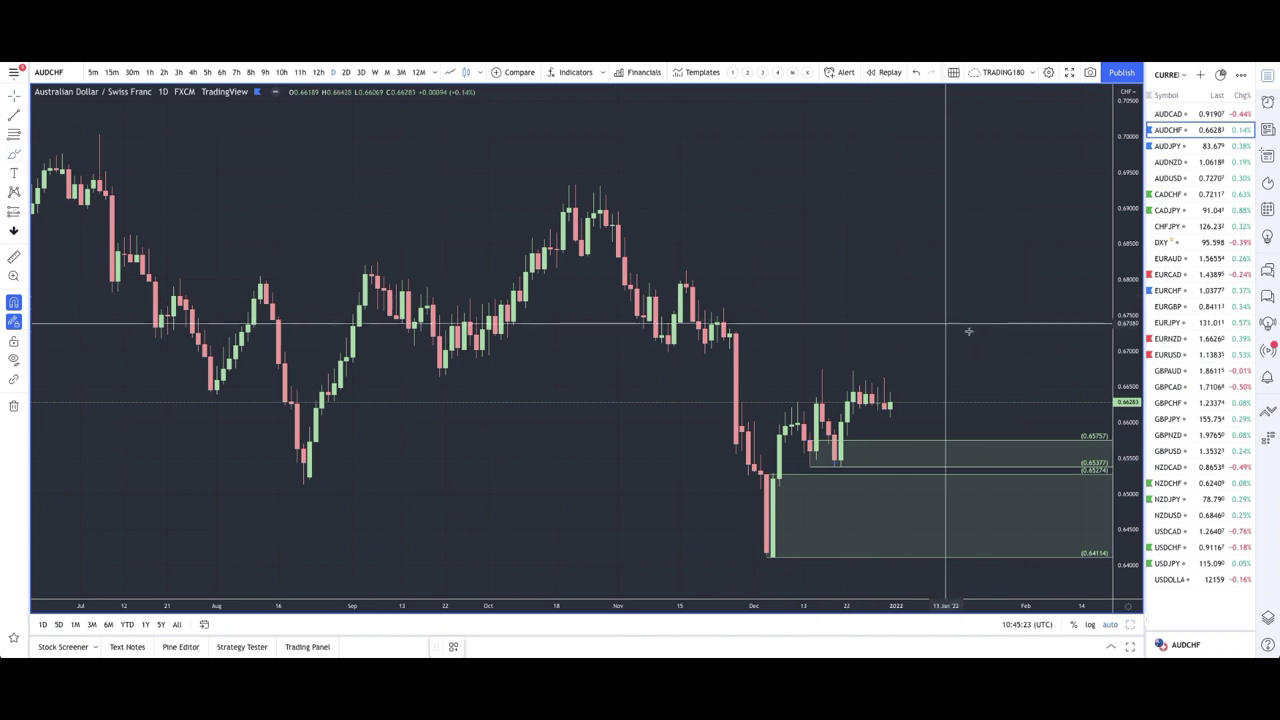
left_click(841, 370)
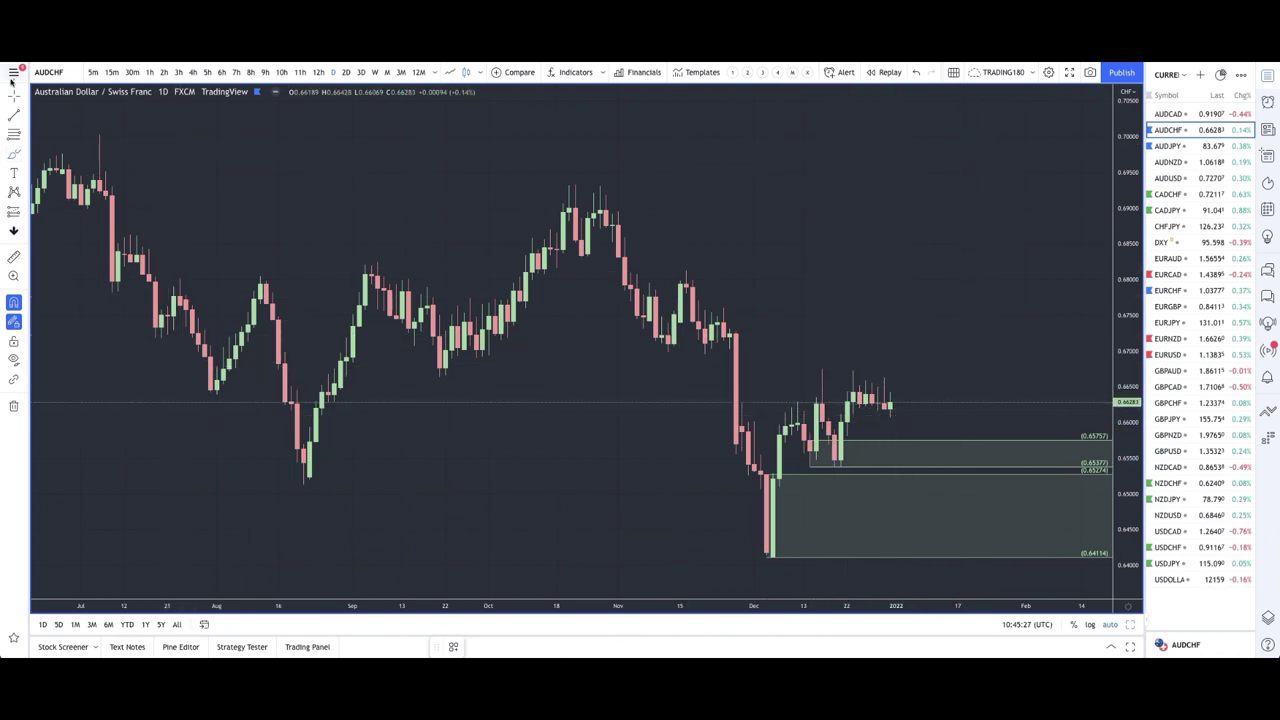
Add a range from 0.64145 up to 0.66749 styled with the '3. VR TOOL' template.
left_click(822, 369)
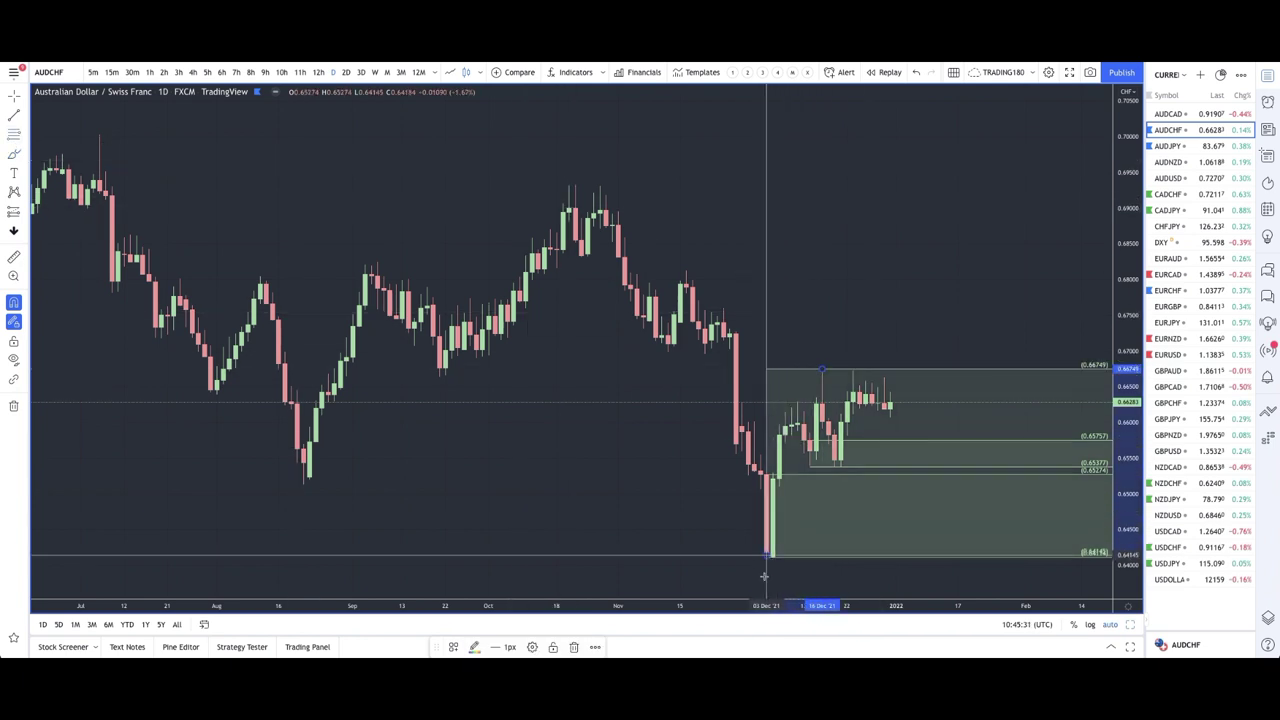
left_click(453, 647)
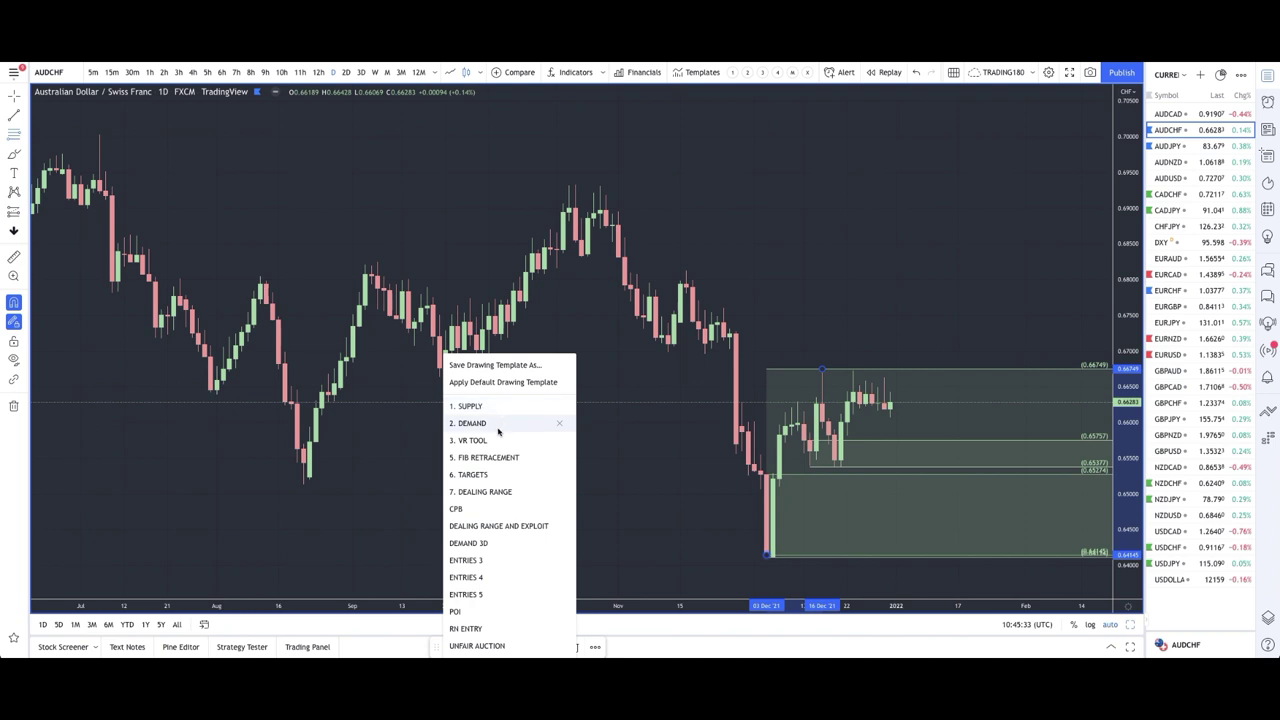
left_click(492, 440)
scroll(780, 418, "up", 3)
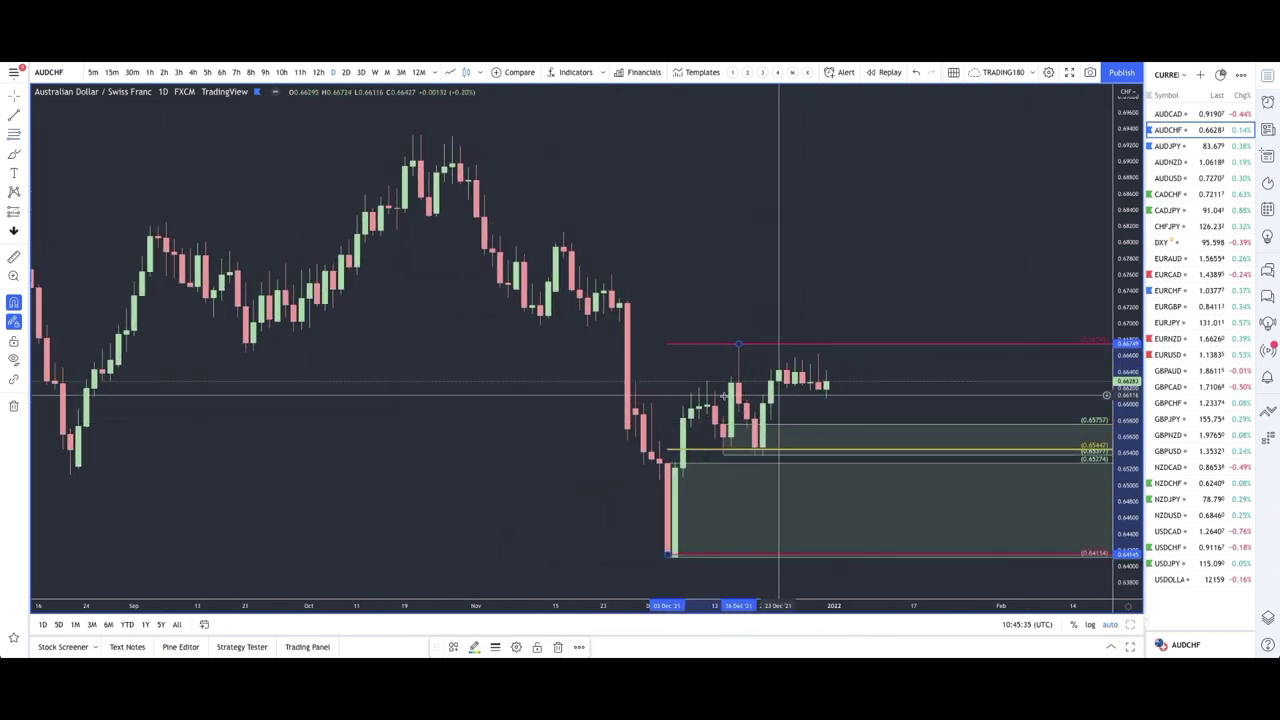
Brush a yellow E beside the top red level.
key("Escape")
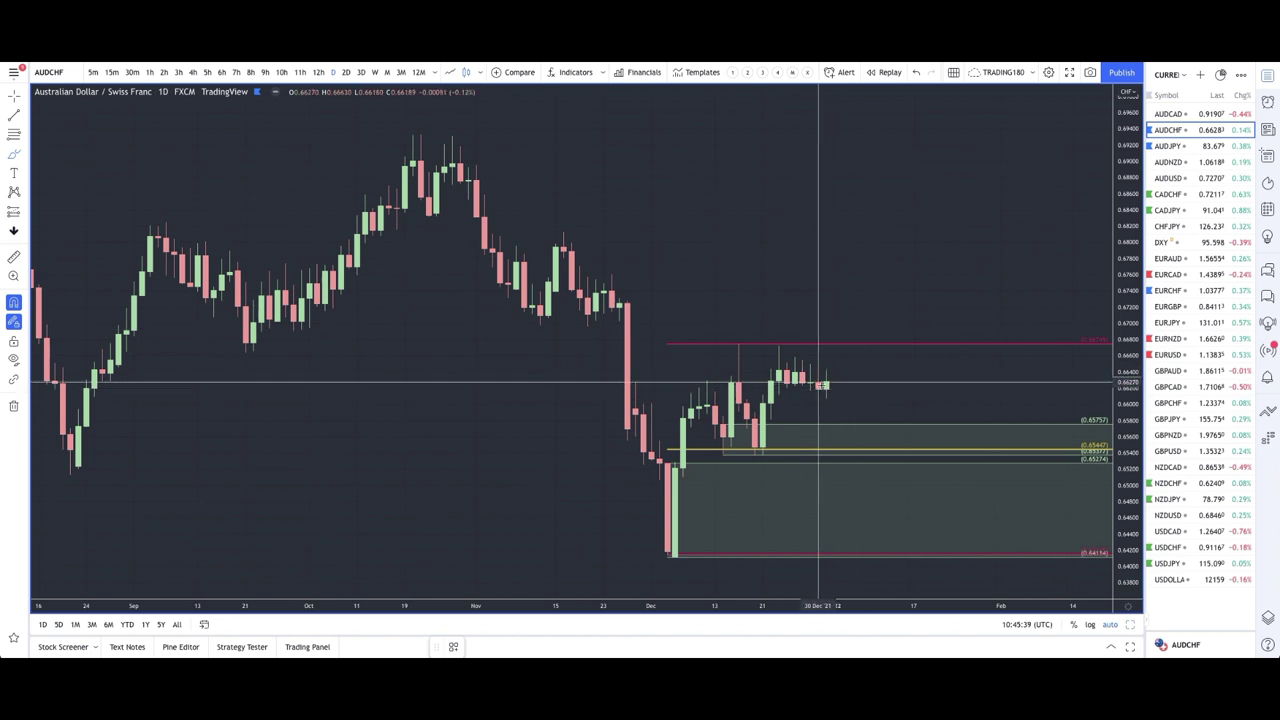
left_click_drag(818, 383, 841, 440)
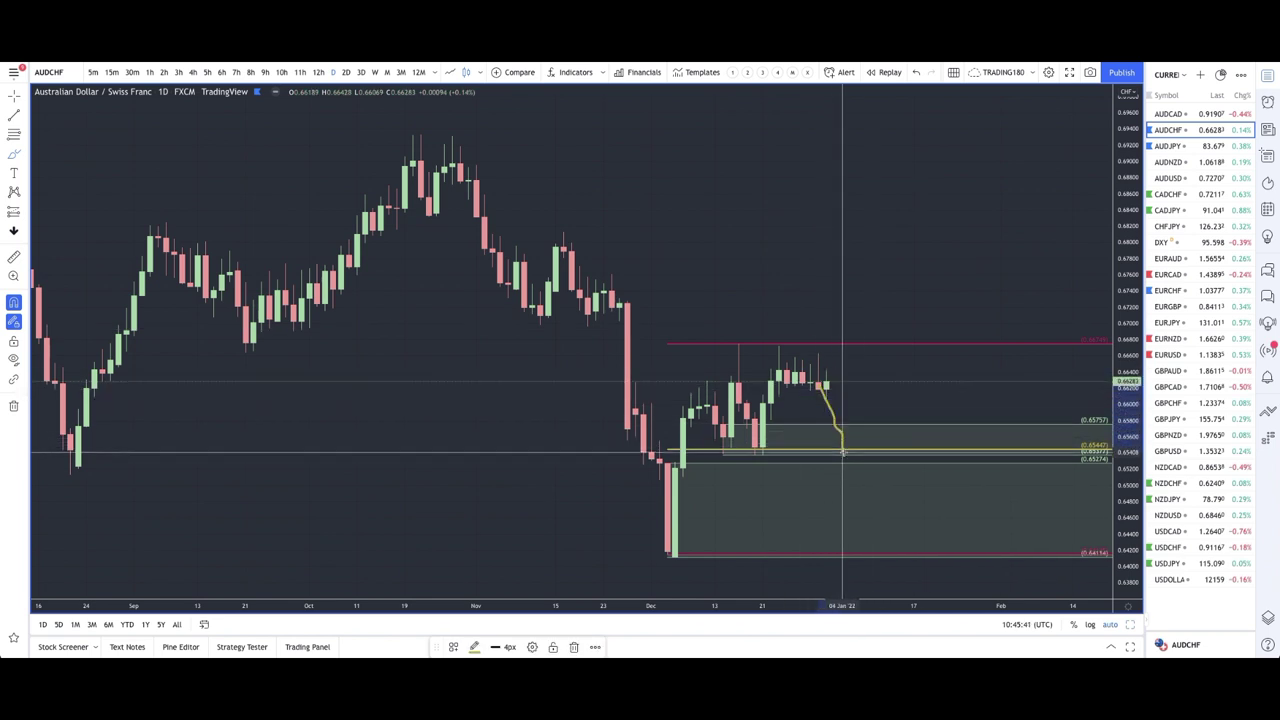
mouse_move(714, 333)
left_mouse_down()
mouse_move(742, 357)
mouse_move(749, 327)
left_mouse_up()
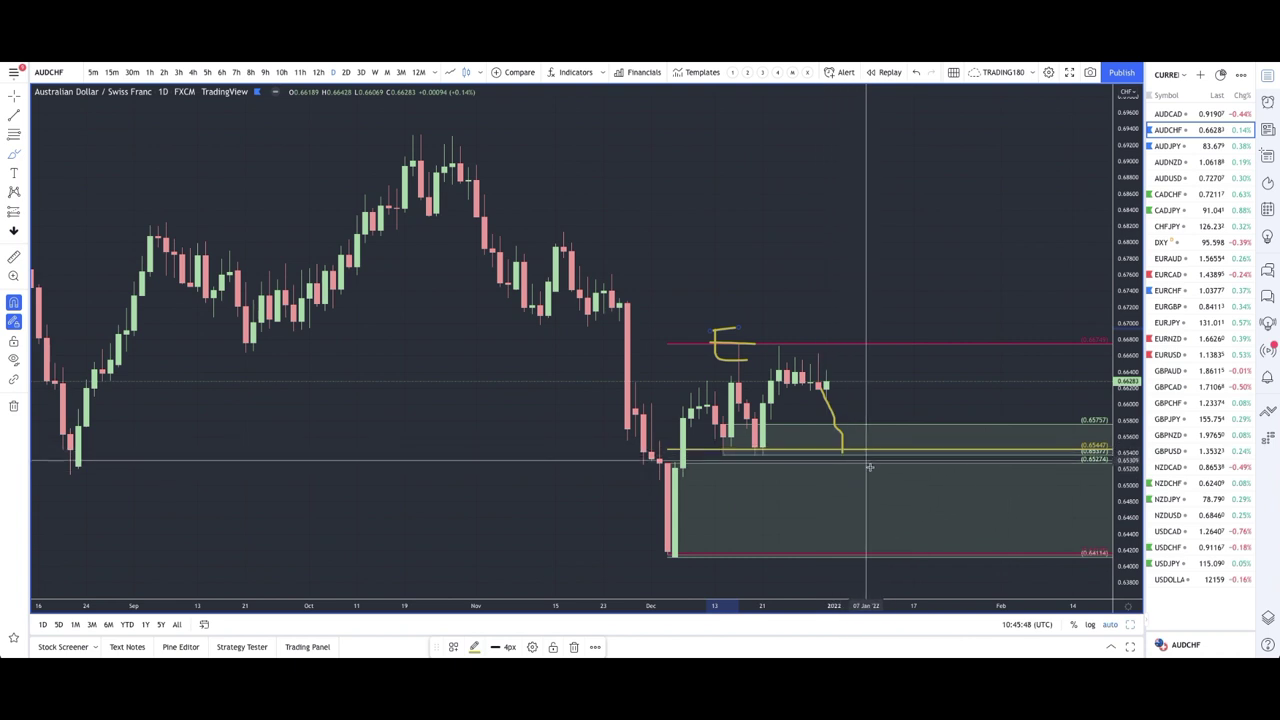
Loop a yellow circle in the lower demand zone, add a rising arrow, and undo the diagonal stroke.
mouse_move(868, 498)
left_mouse_down()
mouse_move(849, 546)
mouse_move(878, 497)
left_mouse_up()
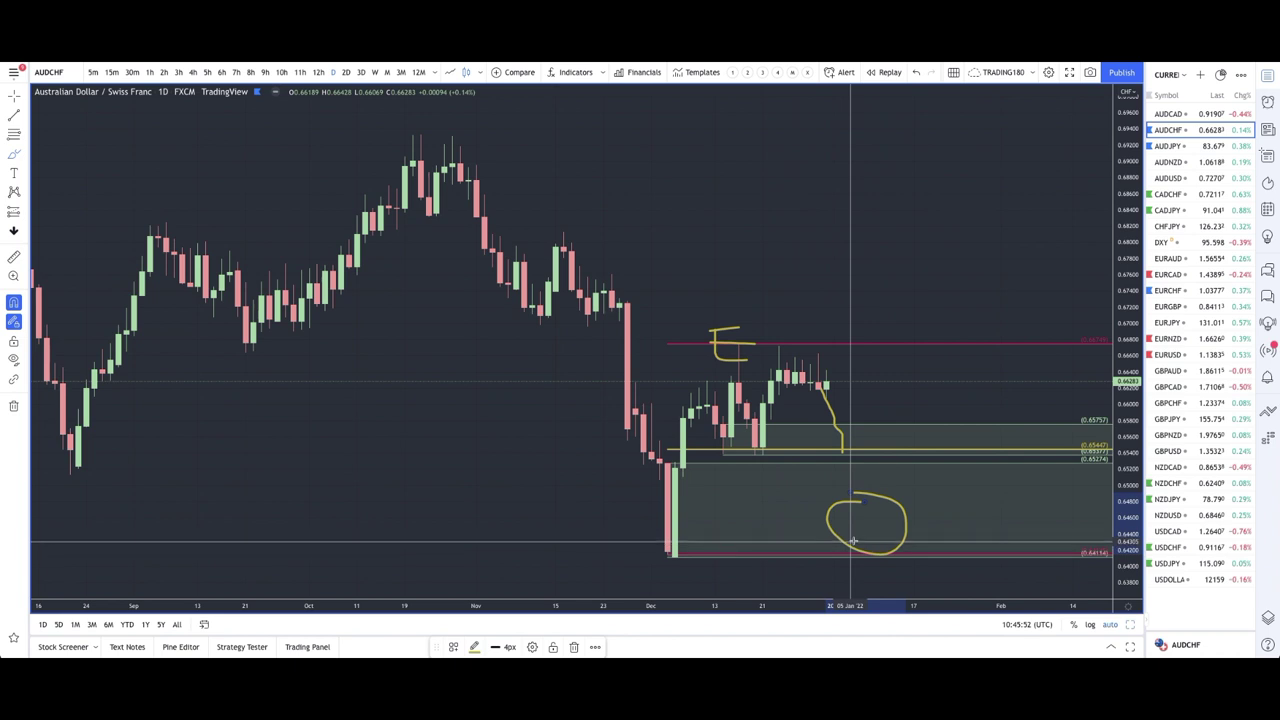
mouse_move(851, 575)
left_mouse_down()
mouse_move(858, 544)
mouse_move(880, 549)
mouse_move(946, 412)
mouse_move(953, 428)
left_mouse_up()
left_click_drag(839, 448, 888, 406)
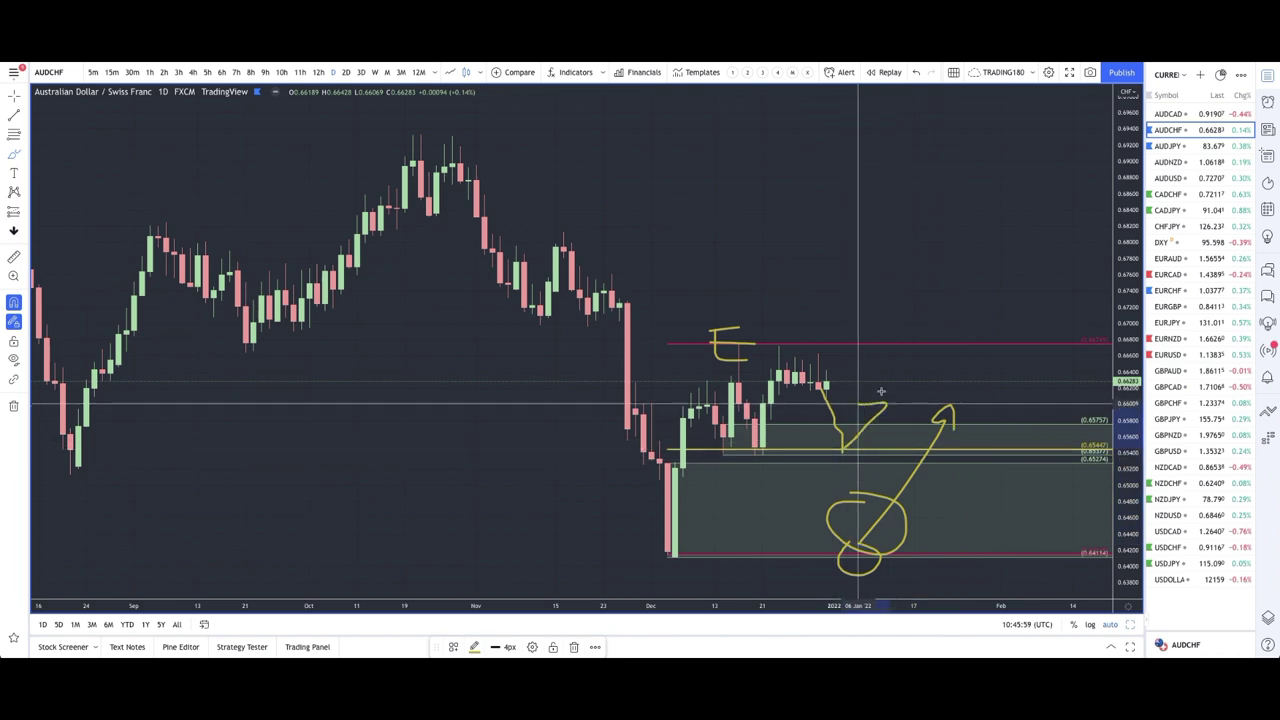
scroll(832, 469, "down", 5)
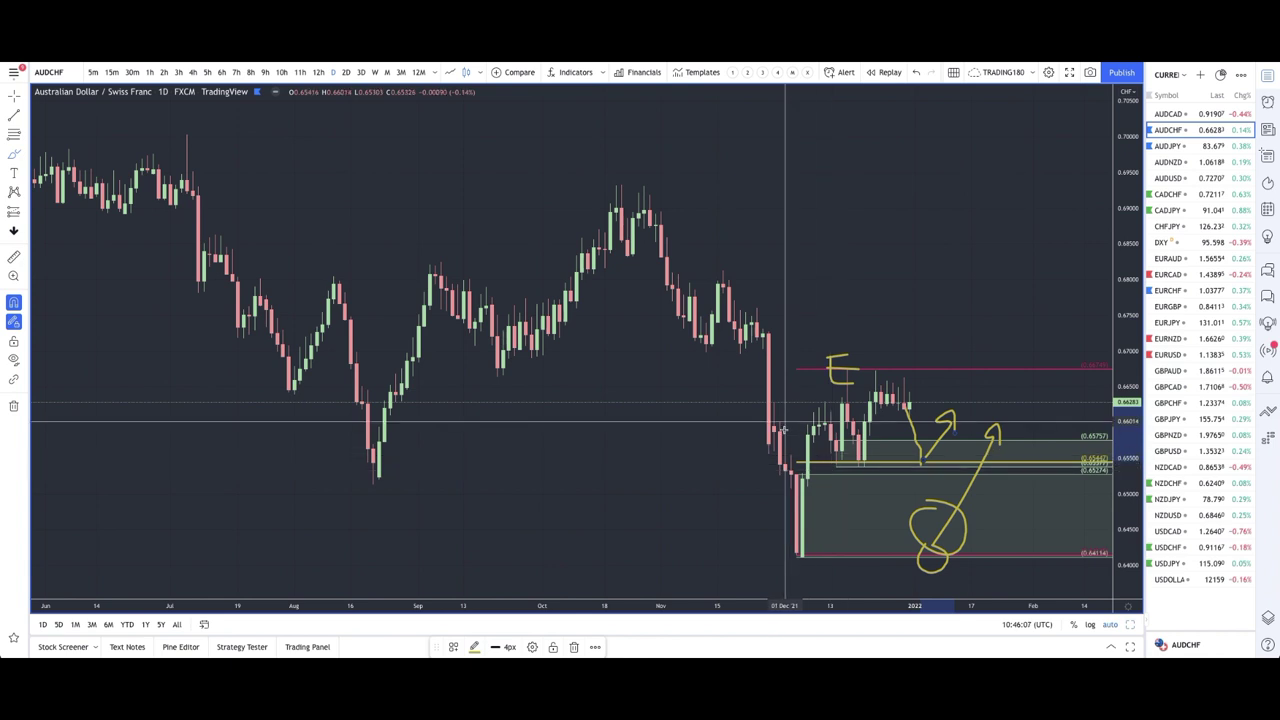
scroll(800, 432, "up", 4)
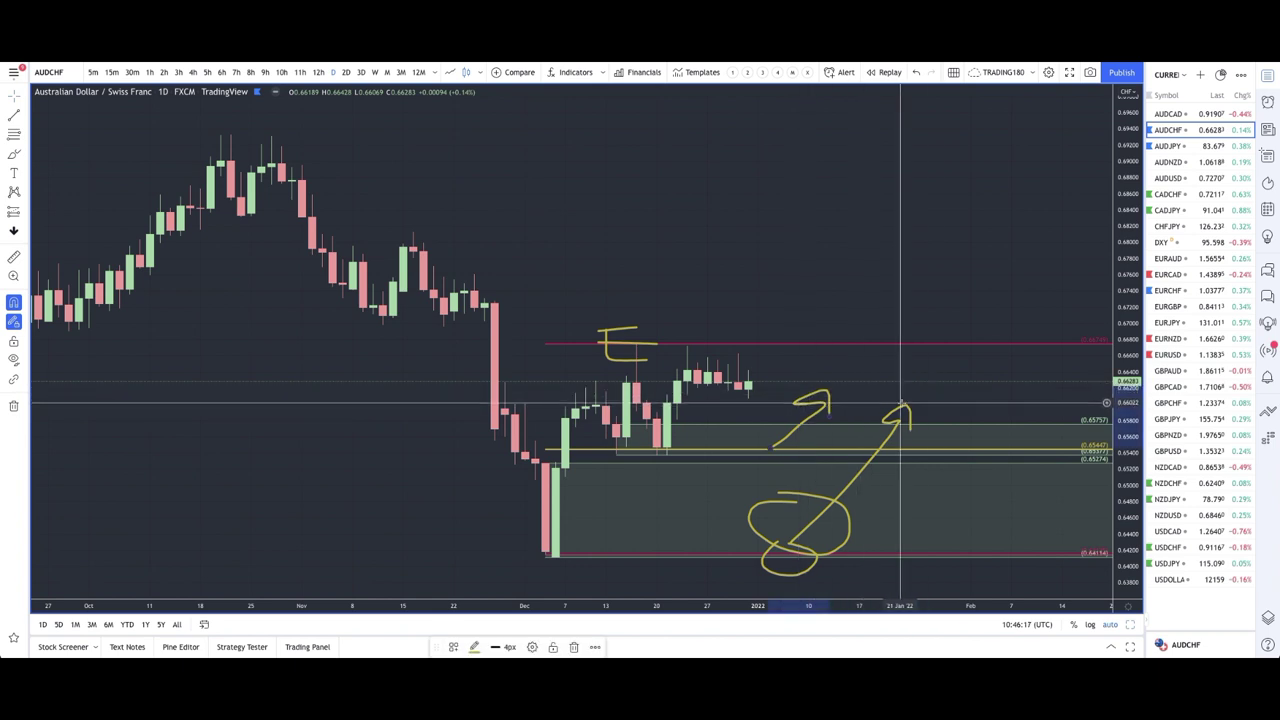
key("ctrl+z")
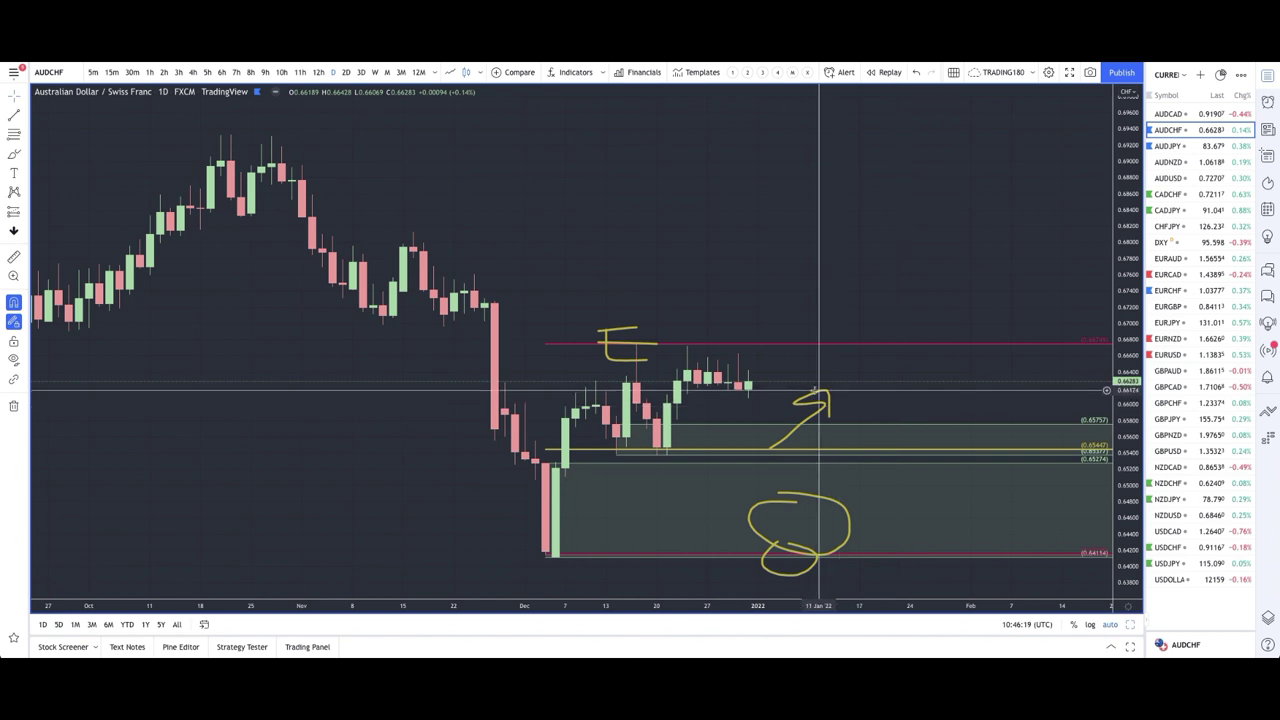
Undo the arrow and box the recent AUDCHF range up to the last candle.
key("ctrl+z")
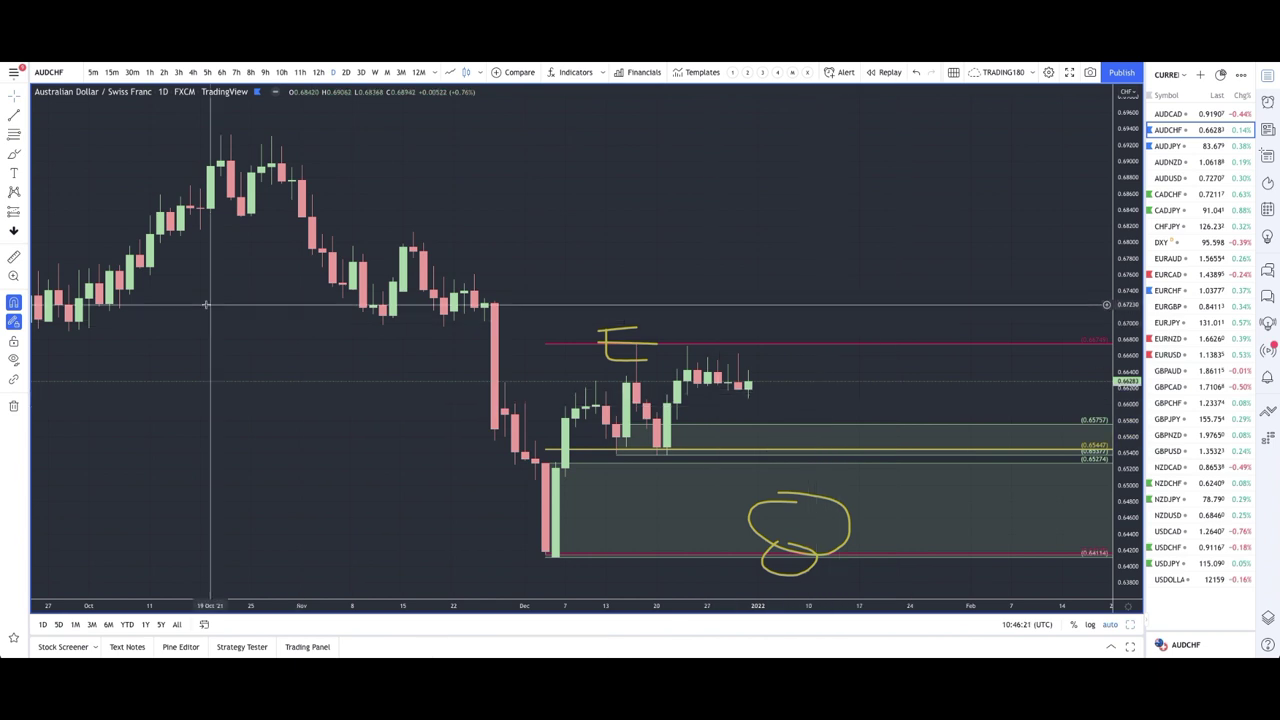
left_click(25, 135)
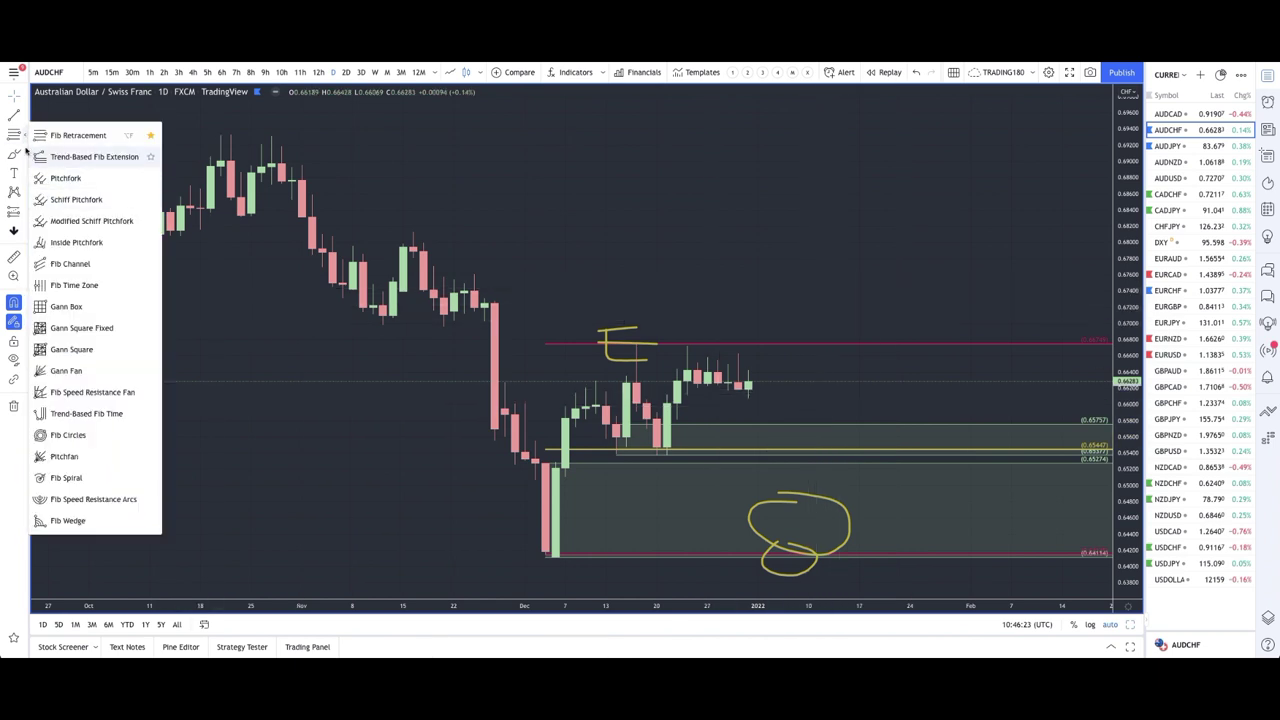
left_click(23, 154)
left_click(60, 197)
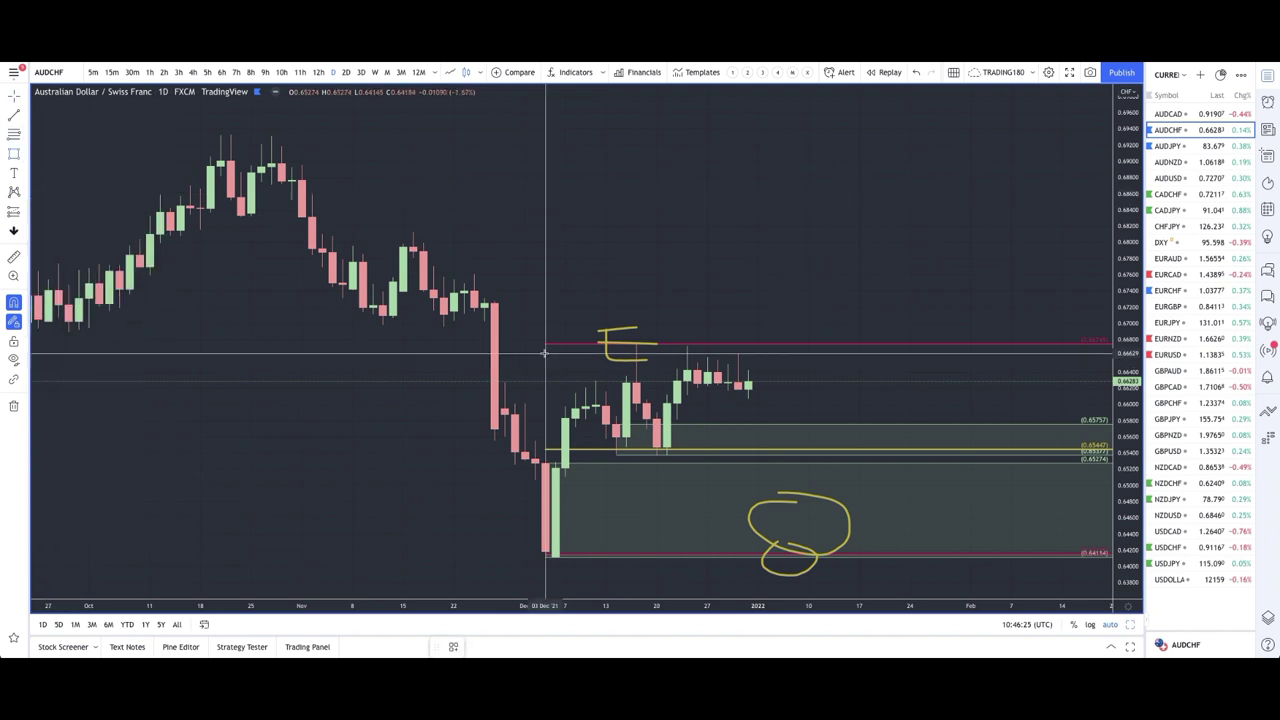
mouse_move(615, 453)
left_mouse_down()
mouse_move(771, 345)
mouse_move(798, 343)
left_mouse_up()
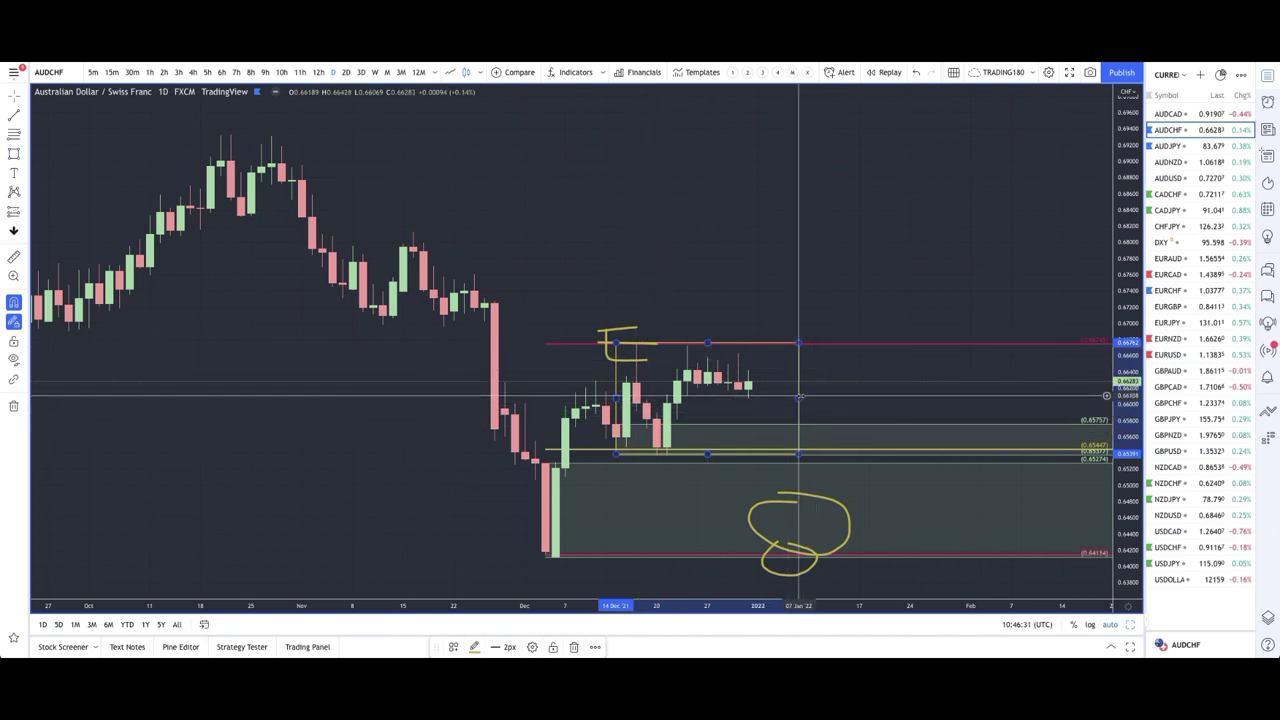
left_click_drag(798, 398, 758, 398)
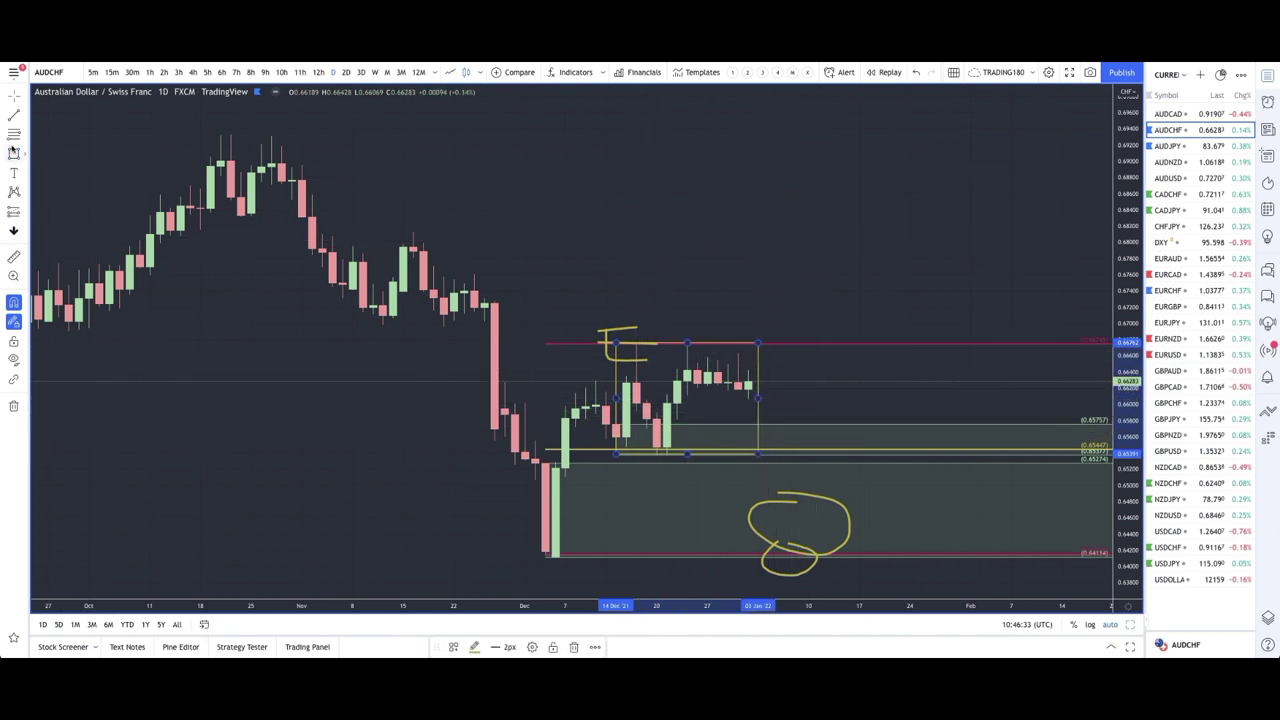
Brush yellow circles around the lows on the yellow level.
left_click(22, 152)
left_click(55, 152)
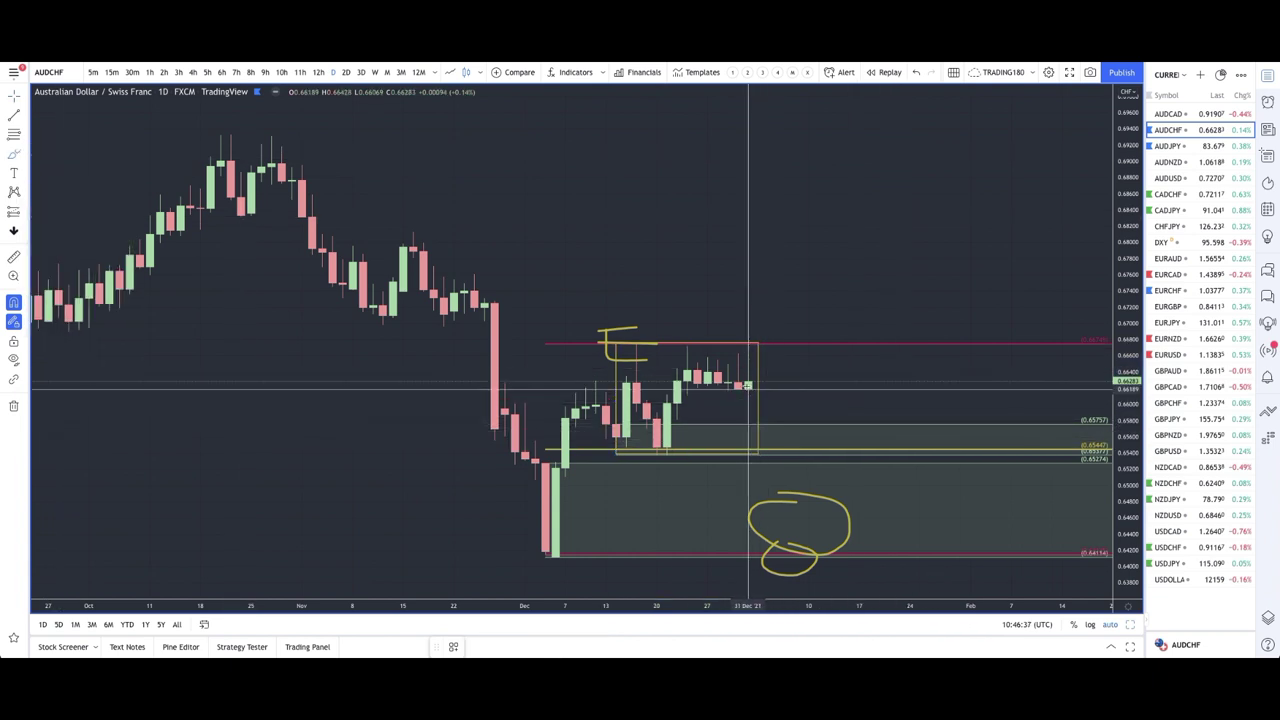
mouse_move(780, 443)
left_mouse_down()
mouse_move(785, 476)
mouse_move(770, 440)
left_mouse_up()
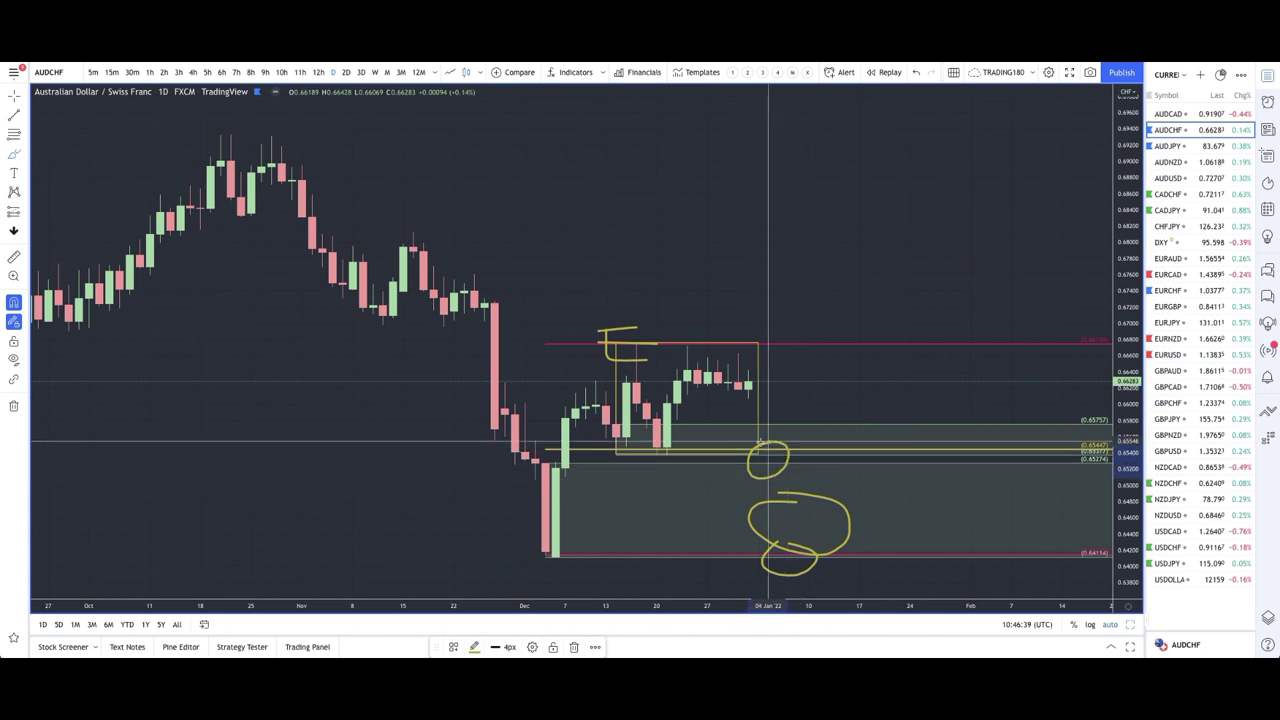
left_click_drag(606, 438, 666, 448)
mouse_move(748, 388)
left_mouse_down()
mouse_move(770, 463)
mouse_move(820, 396)
mouse_move(875, 372)
left_mouse_up()
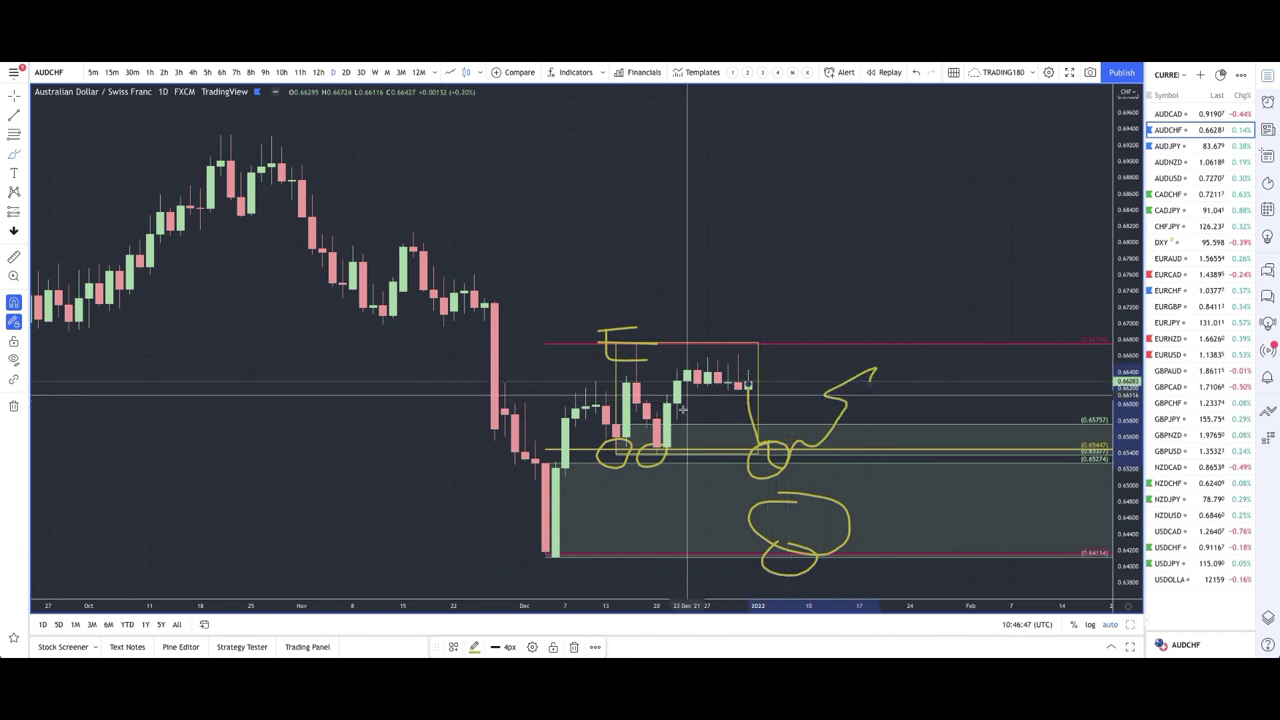
left_click(604, 398)
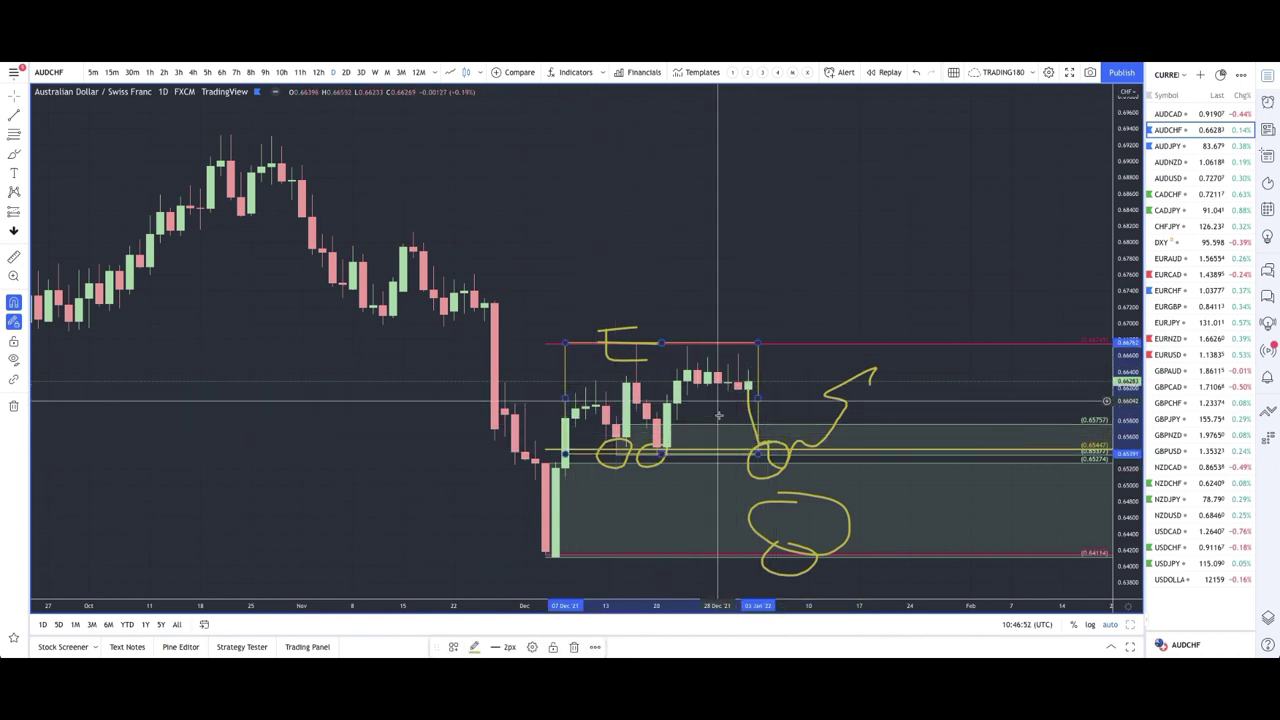
Switch to AUDJPY, add a DEMAND zone at the December low and one spanning 81.001–80.346.
left_click(1180, 148)
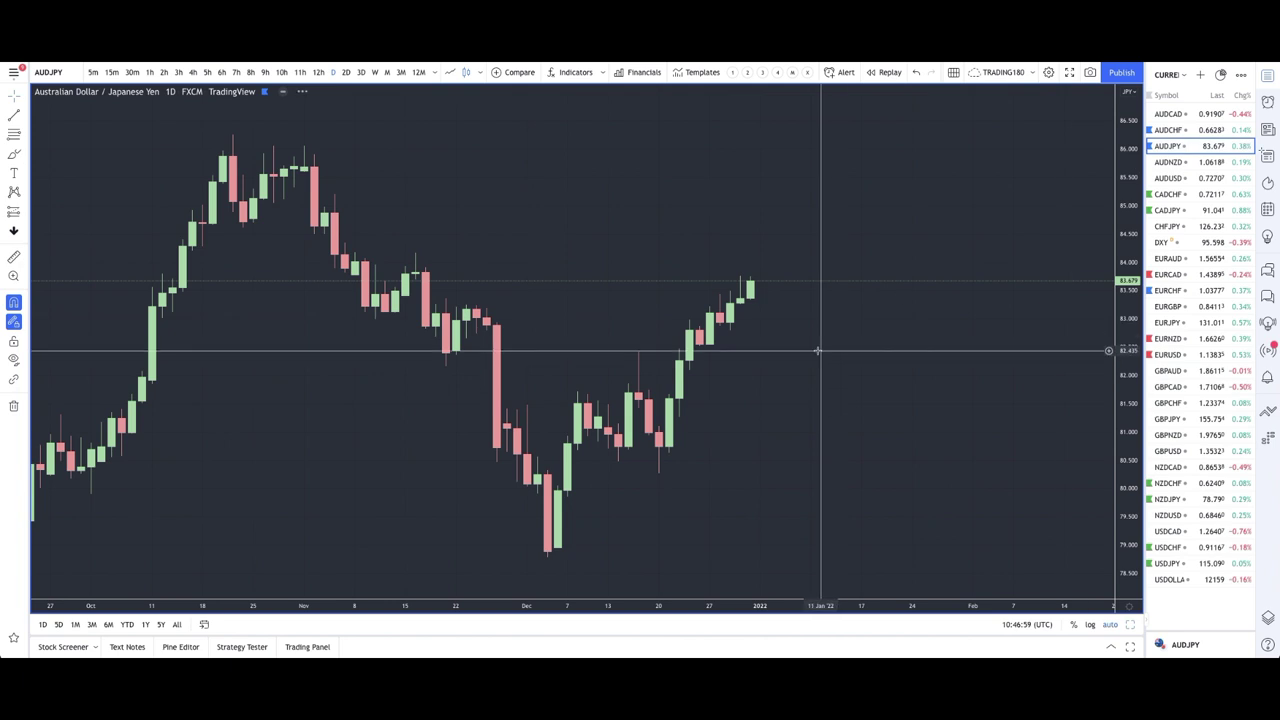
scroll(560, 440, "down", 2)
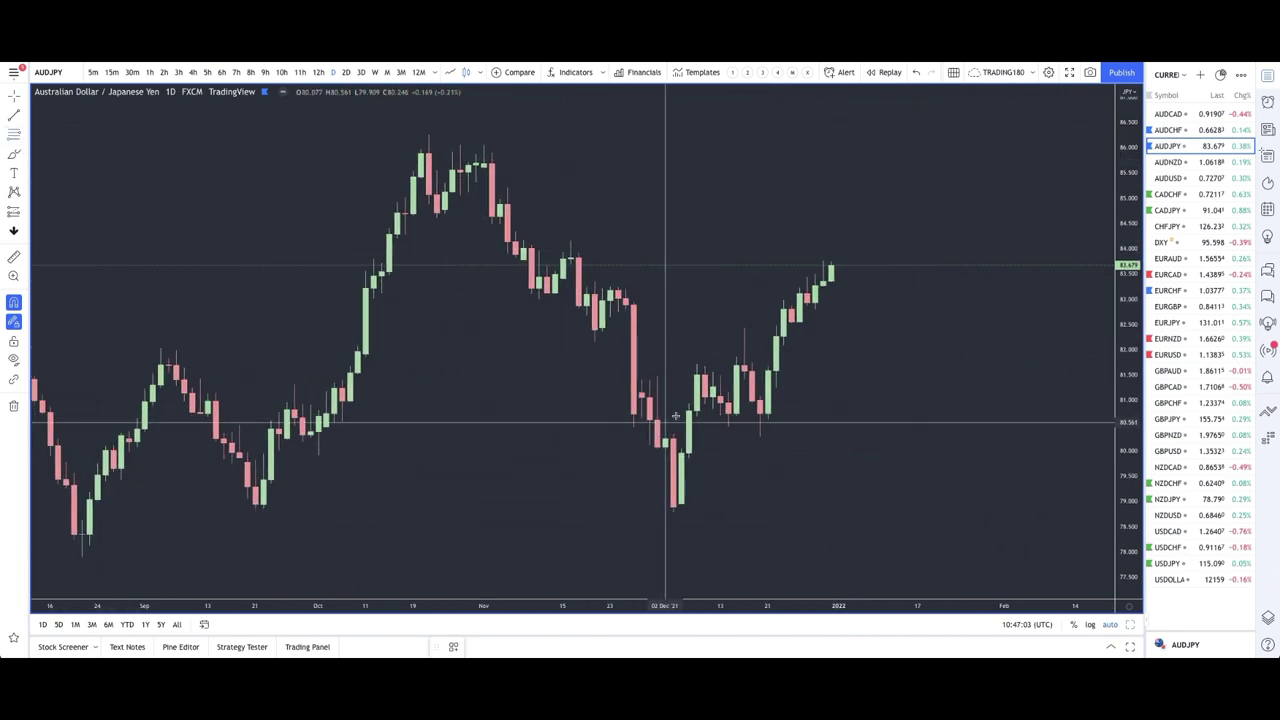
left_click_drag(674, 438, 671, 528)
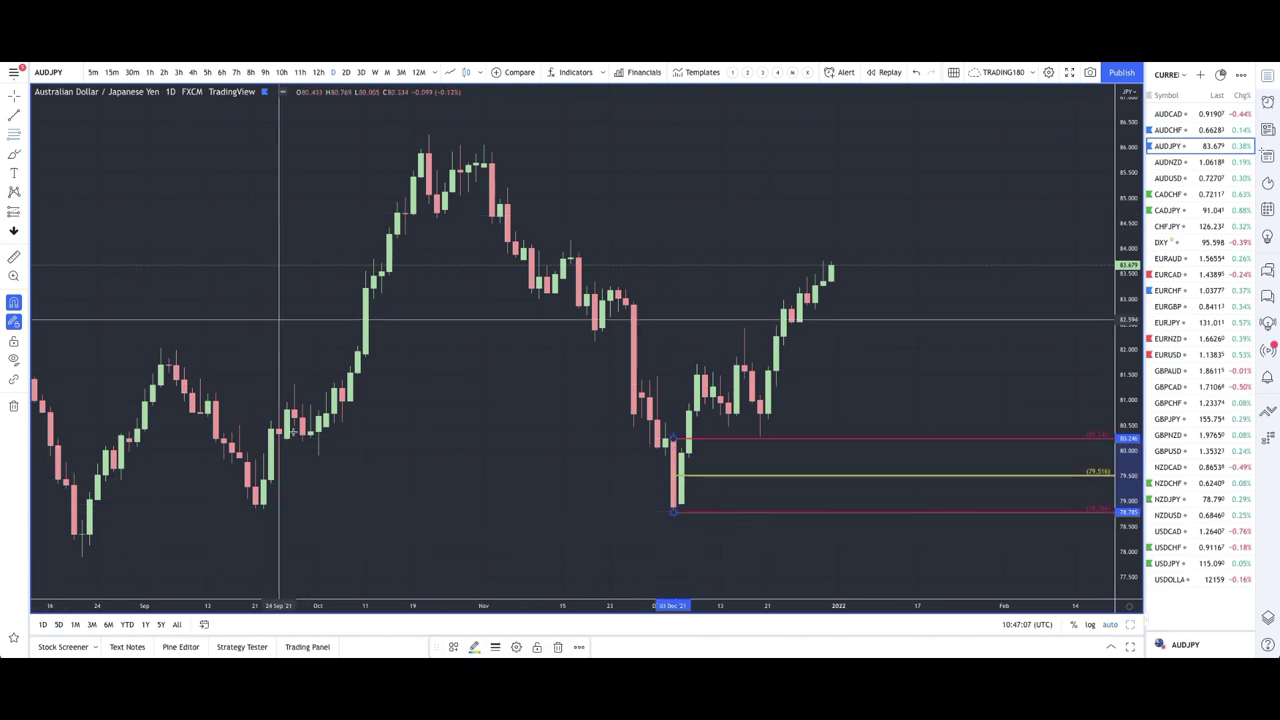
left_click(454, 647)
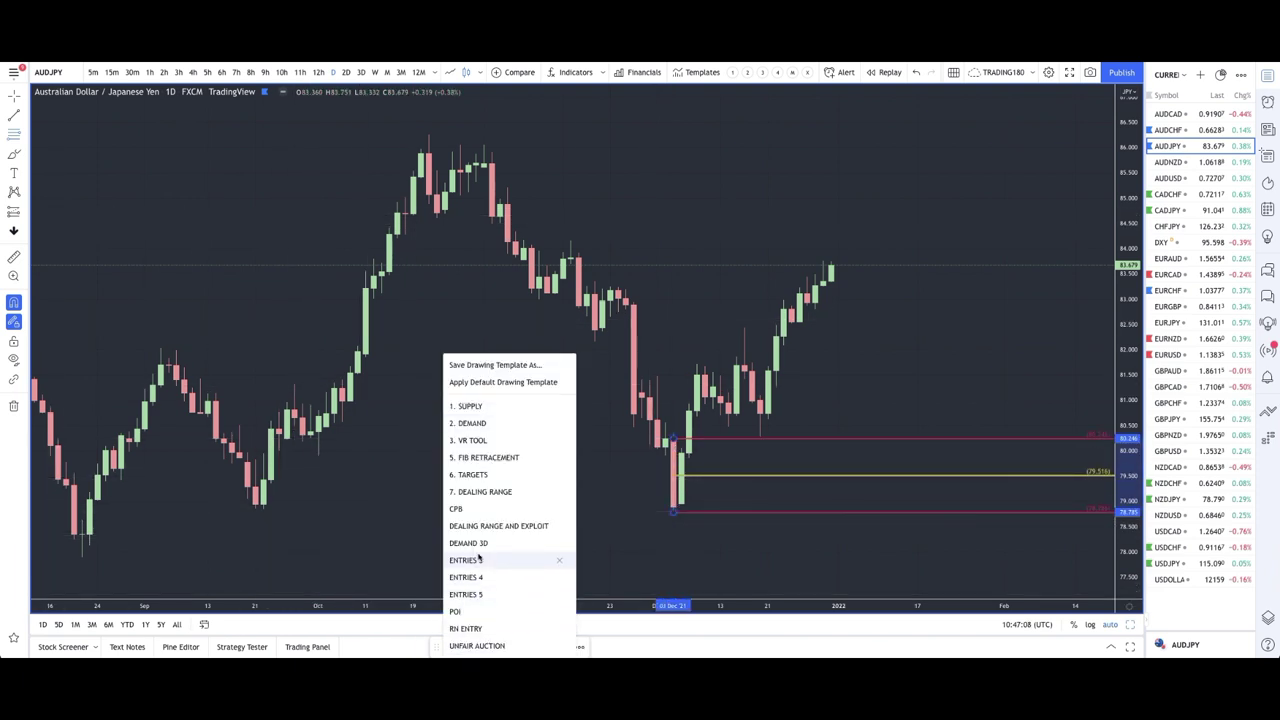
left_click(483, 424)
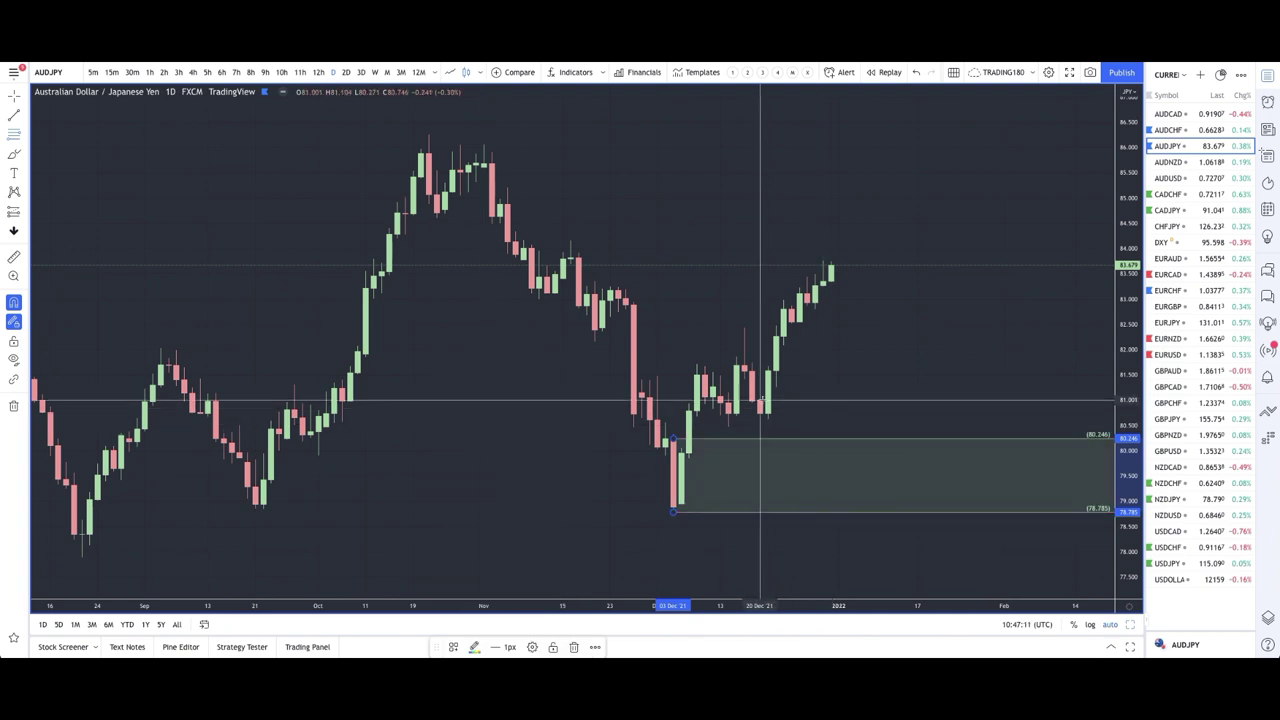
left_click_drag(761, 401, 761, 437)
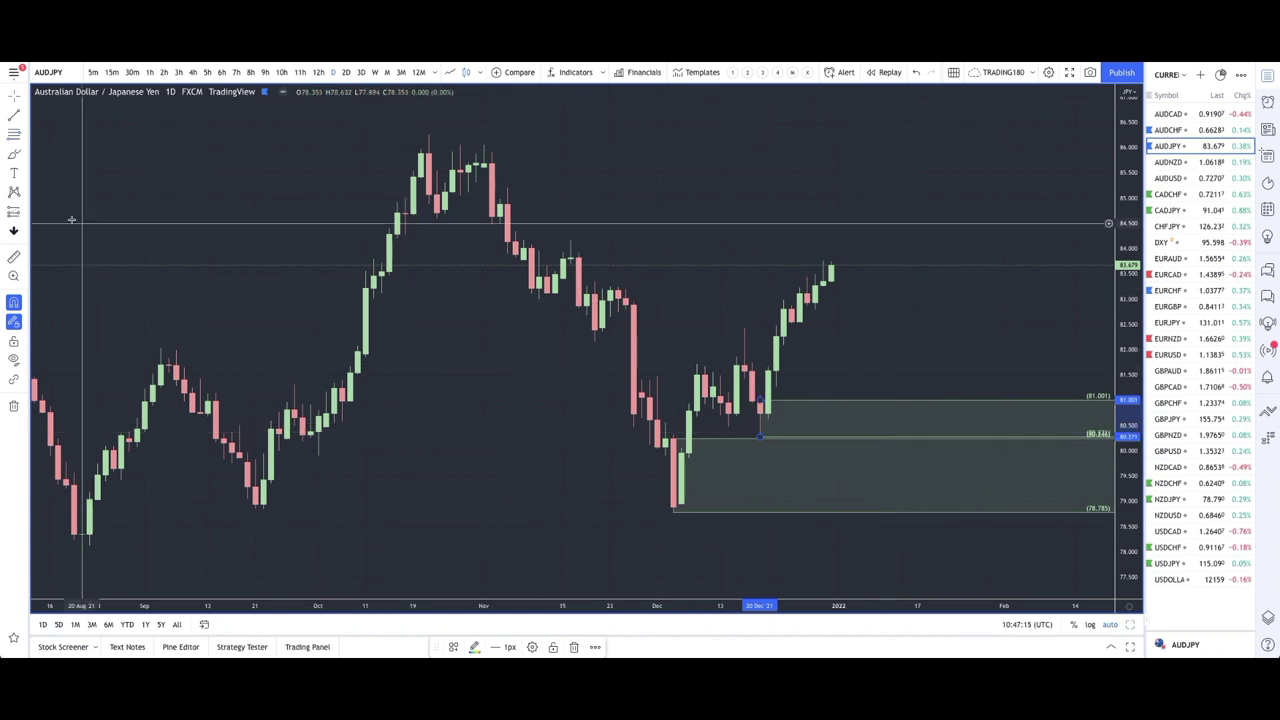
Draw VR TOOL ranges from the December lows up to the latest high near 83.751.
left_click(675, 520)
left_click_drag(820, 267, 830, 261)
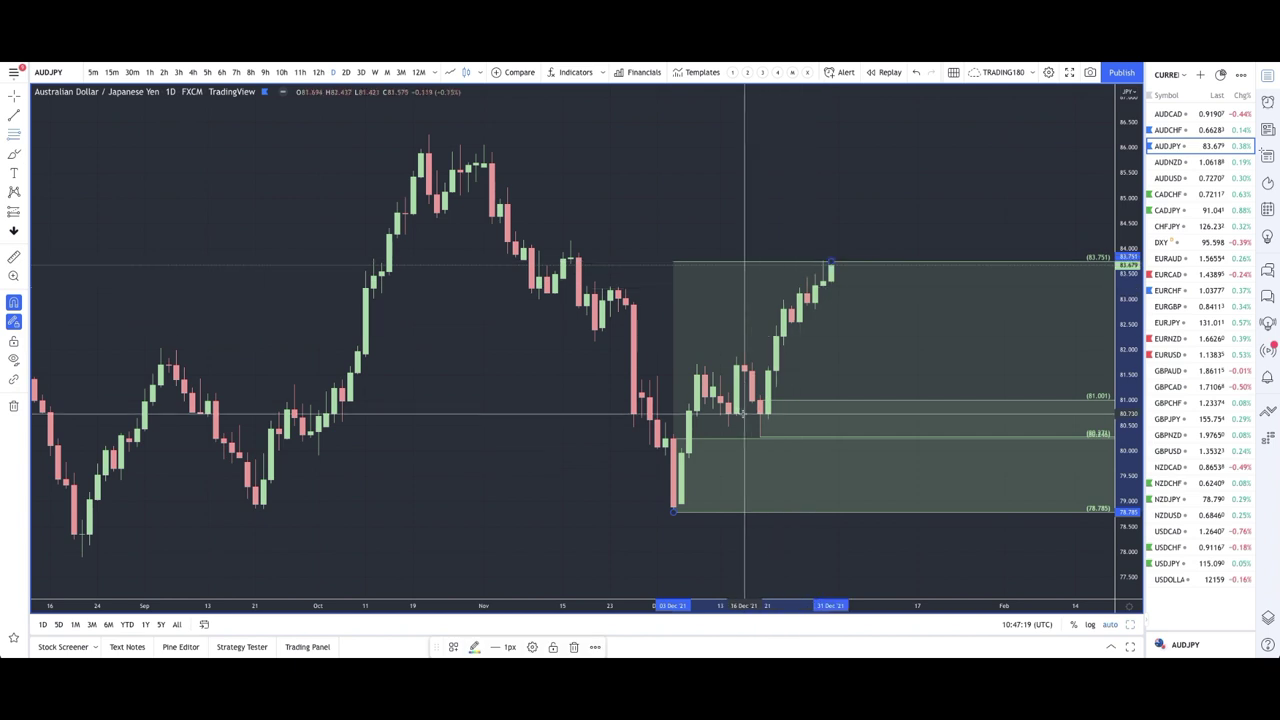
left_click(474, 646)
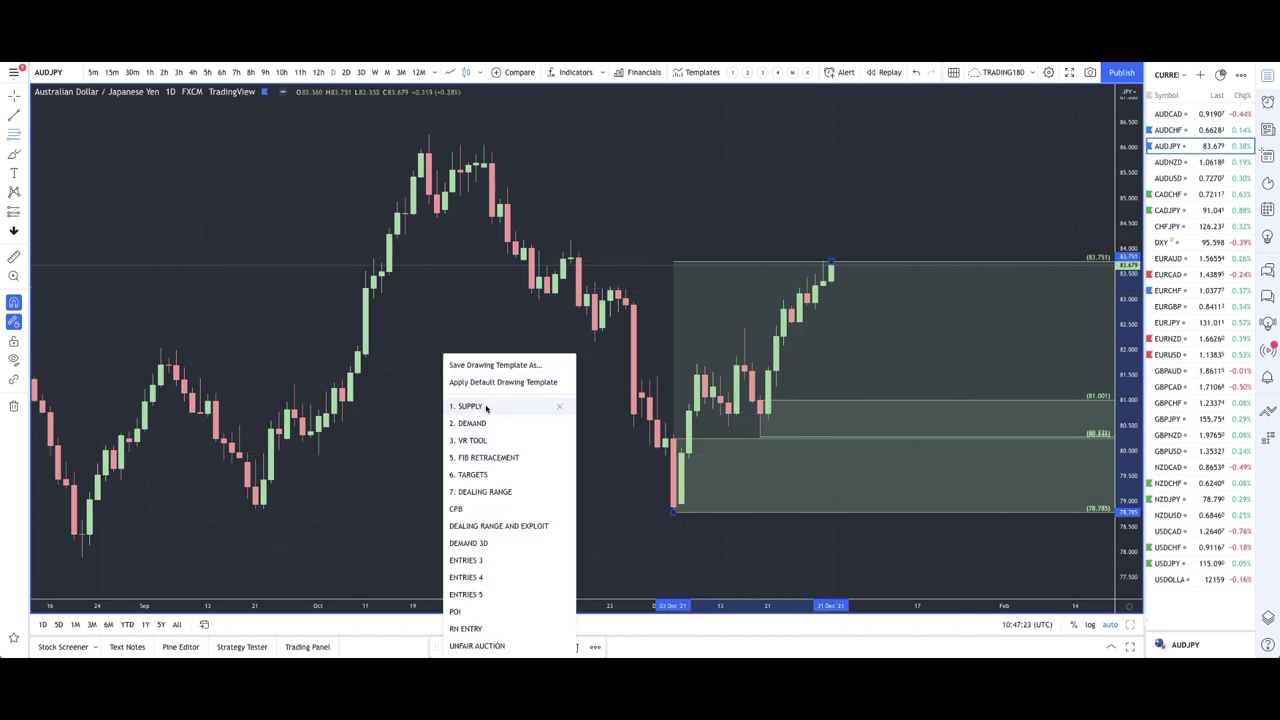
left_click(480, 440)
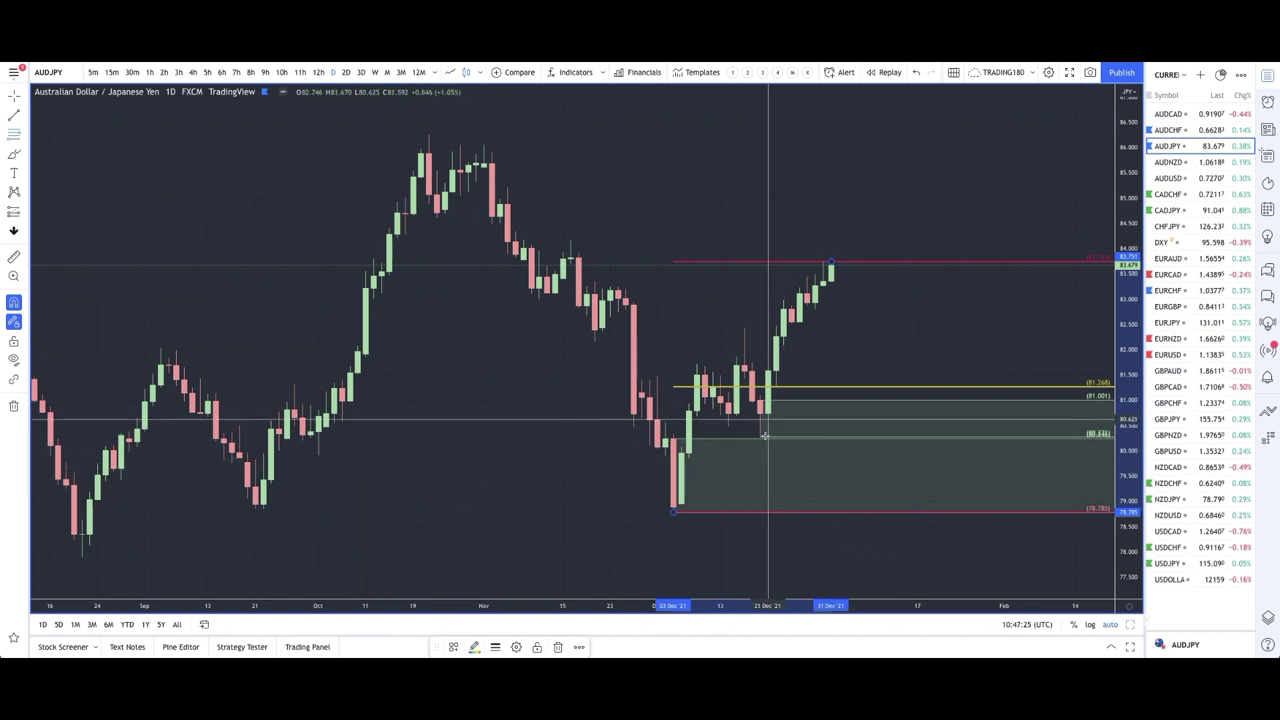
left_click(758, 437)
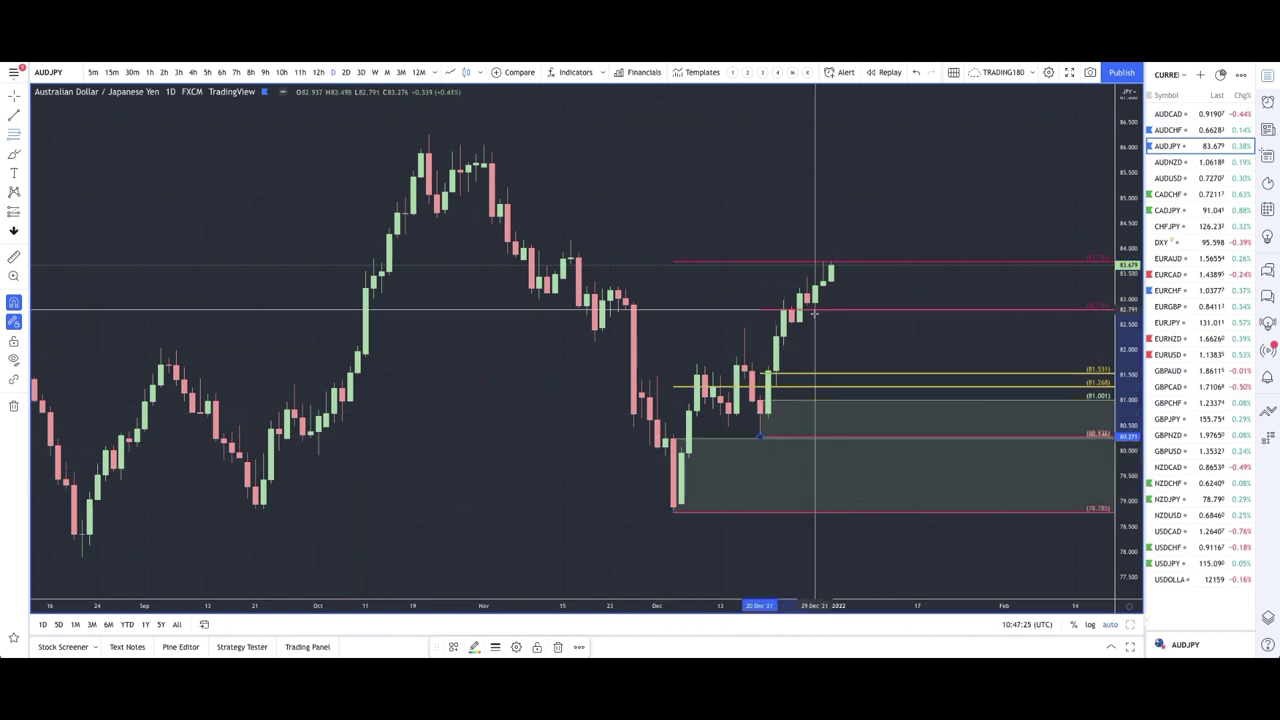
left_click(830, 258)
scroll(815, 300, "up", 3)
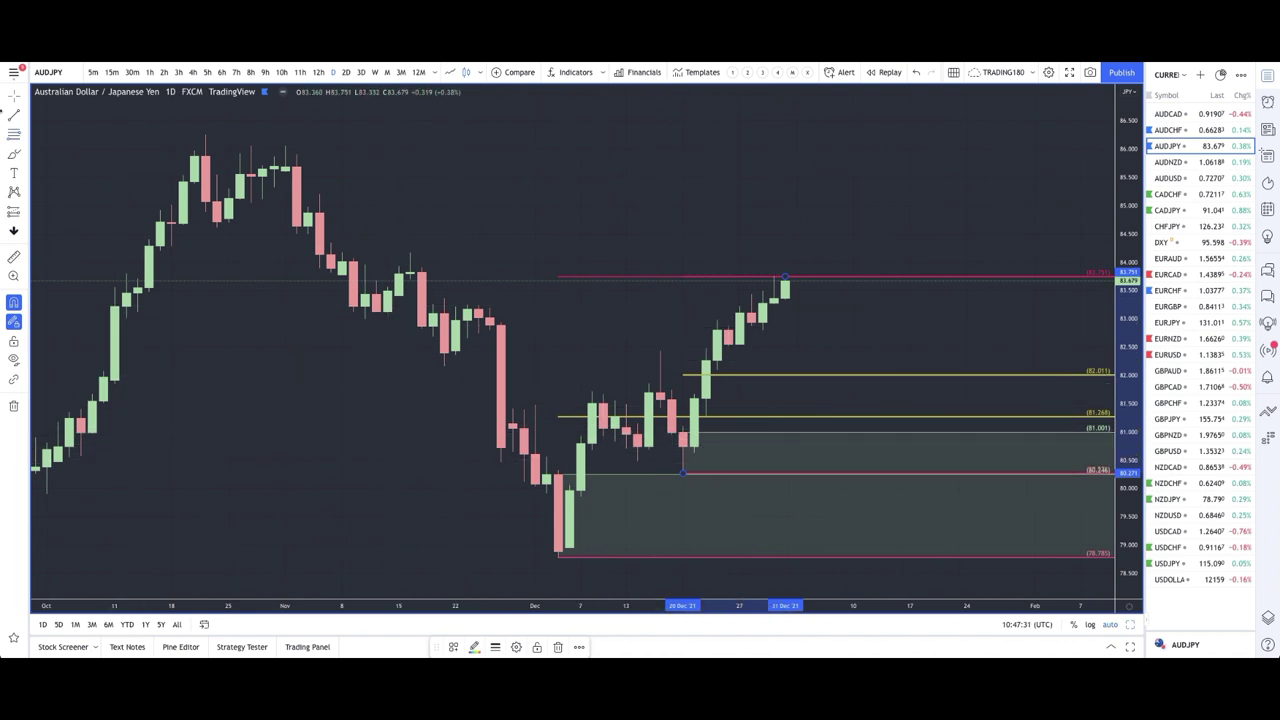
Stack DEMAND zones at 82.80–82.52 and 83.111–82.802.
left_click(736, 329)
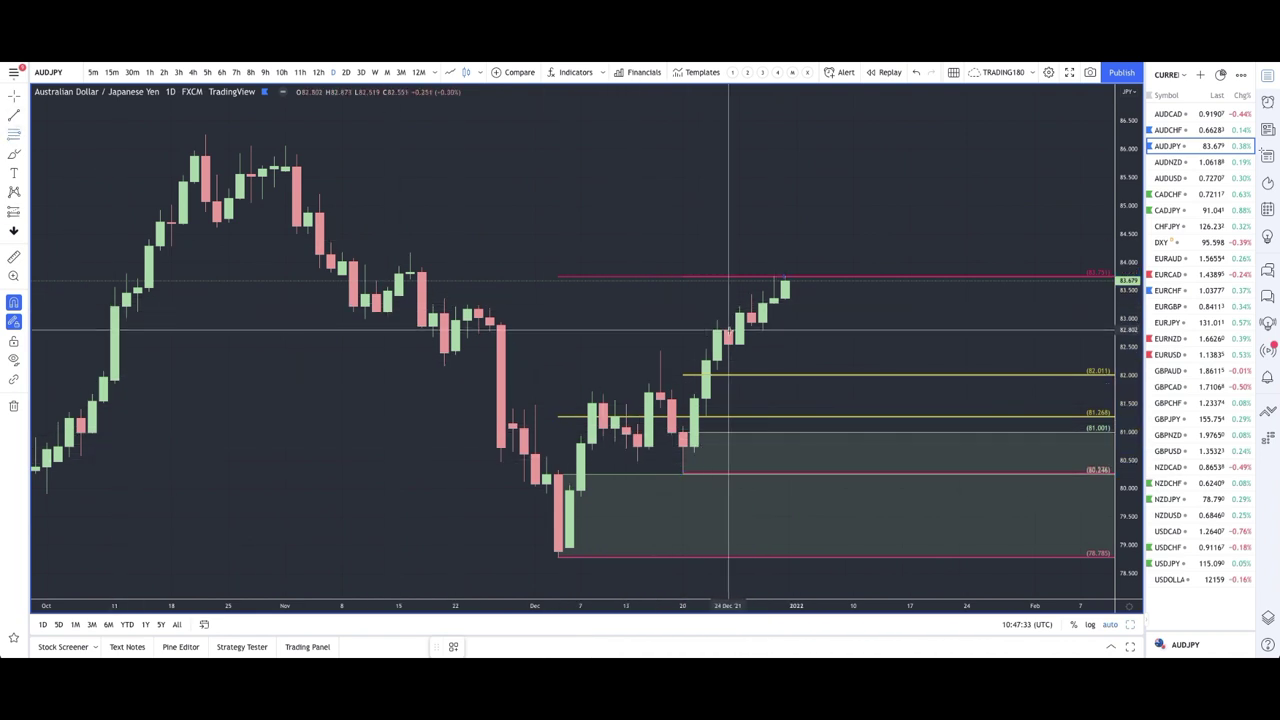
left_click(729, 345)
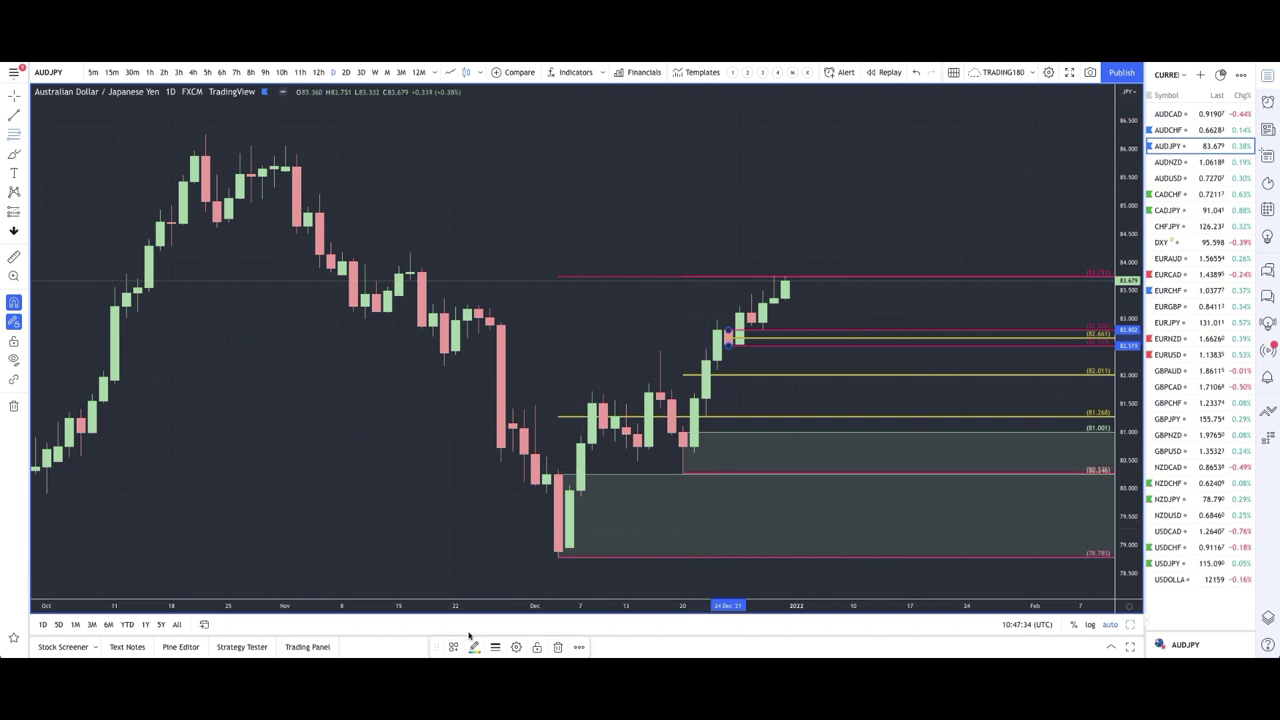
left_click(453, 647)
left_click(484, 424)
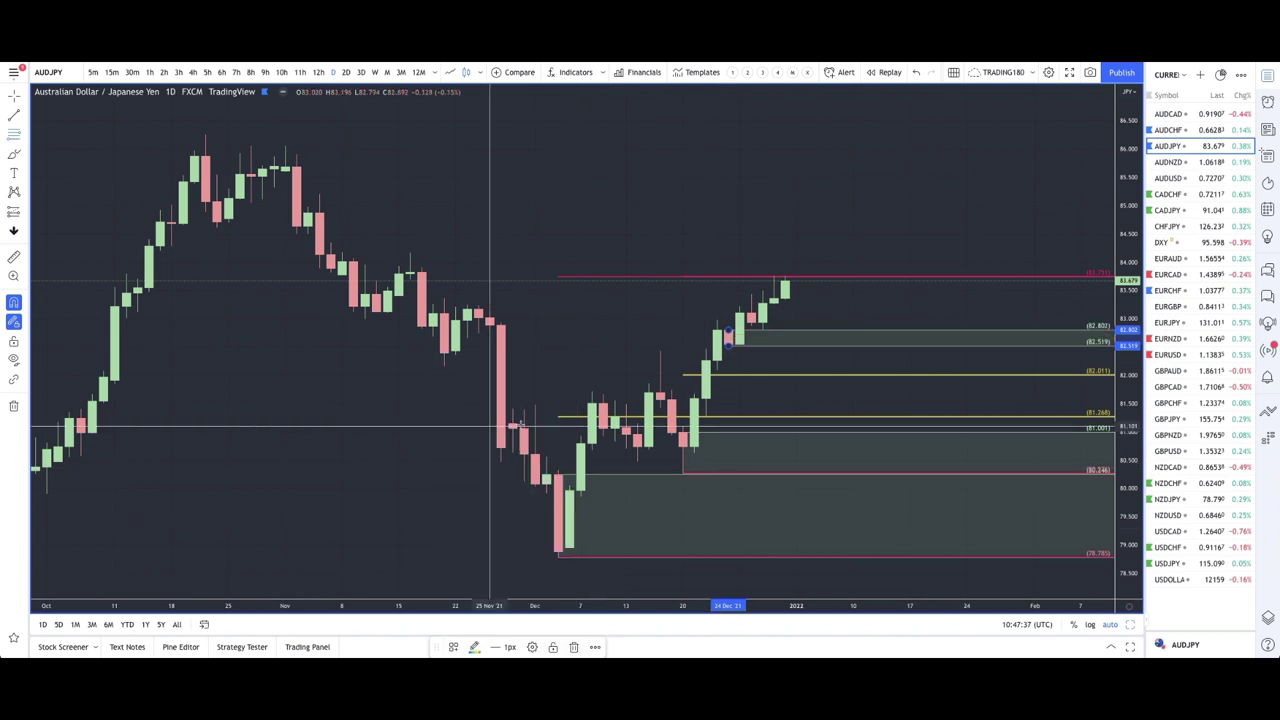
left_click(751, 314)
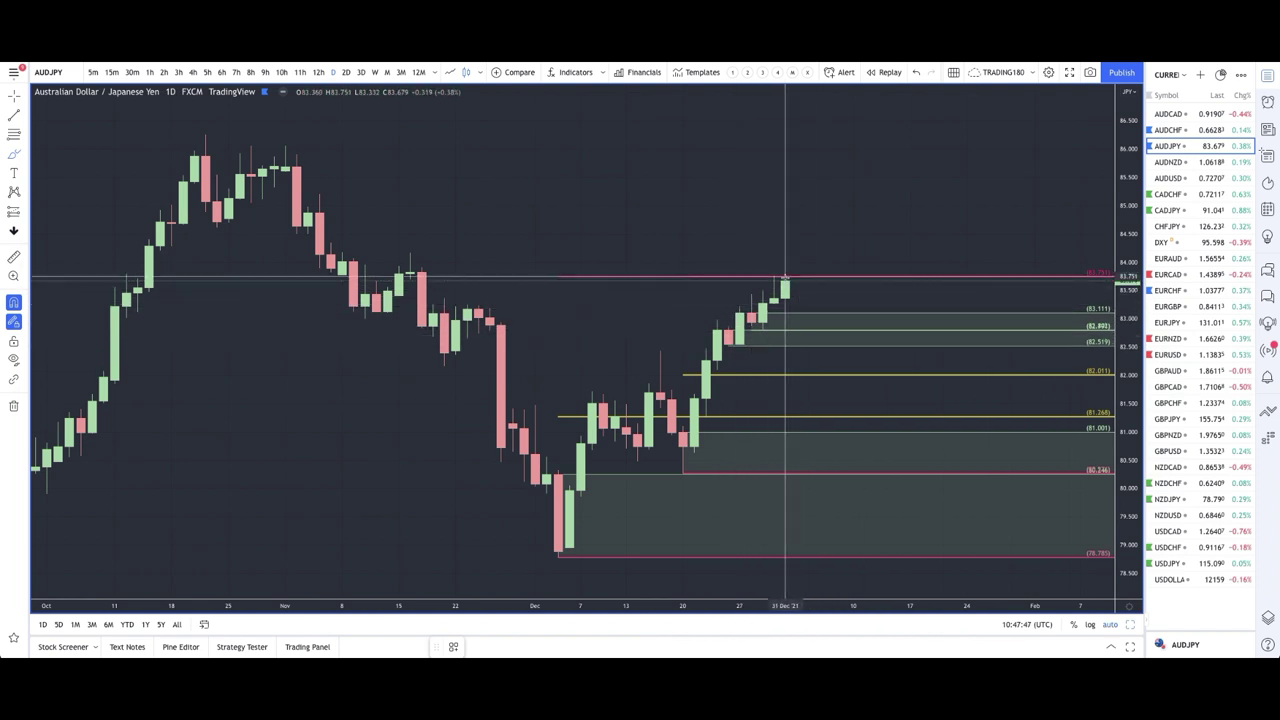
Brush a yellow path from the latest AUDJPY candle down to about 81.00, hooking back upward.
mouse_move(786, 299)
left_mouse_down()
mouse_move(828, 433)
mouse_move(851, 455)
mouse_move(884, 393)
mouse_move(898, 405)
left_mouse_up()
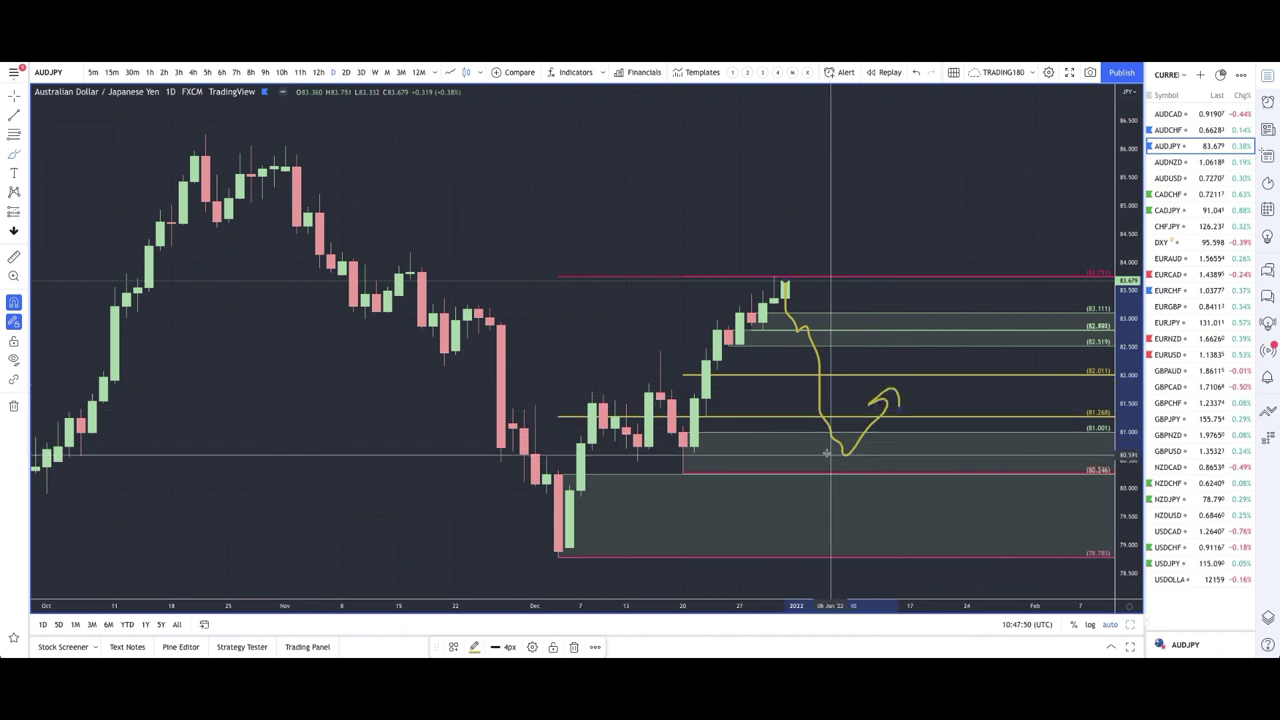
scroll(850, 445, "down", 2)
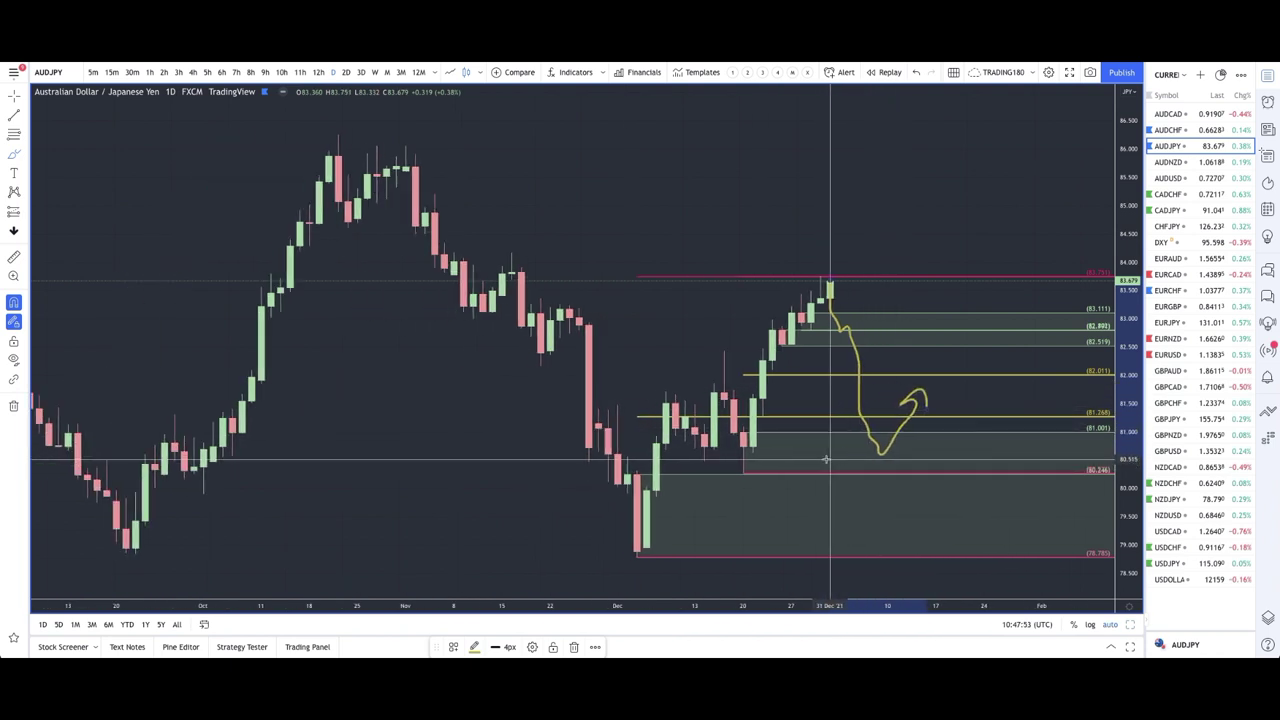
scroll(867, 450, "down", 1)
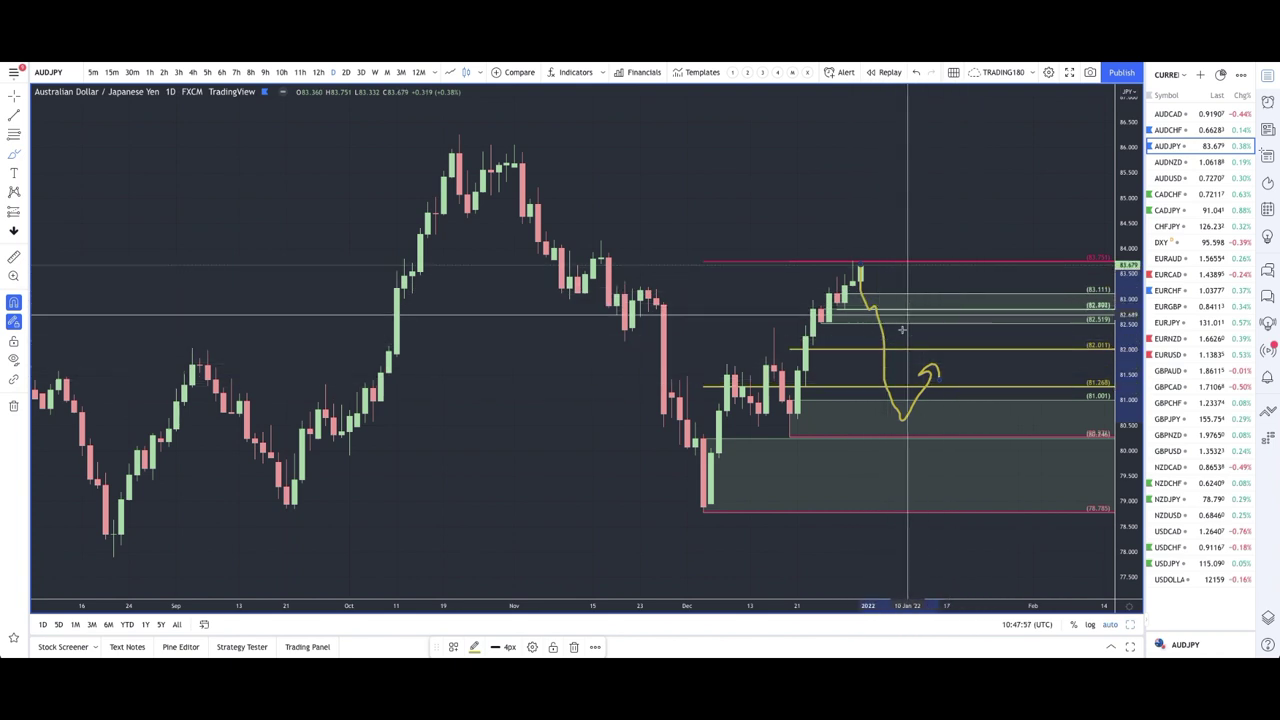
scroll(900, 335, "up", 1)
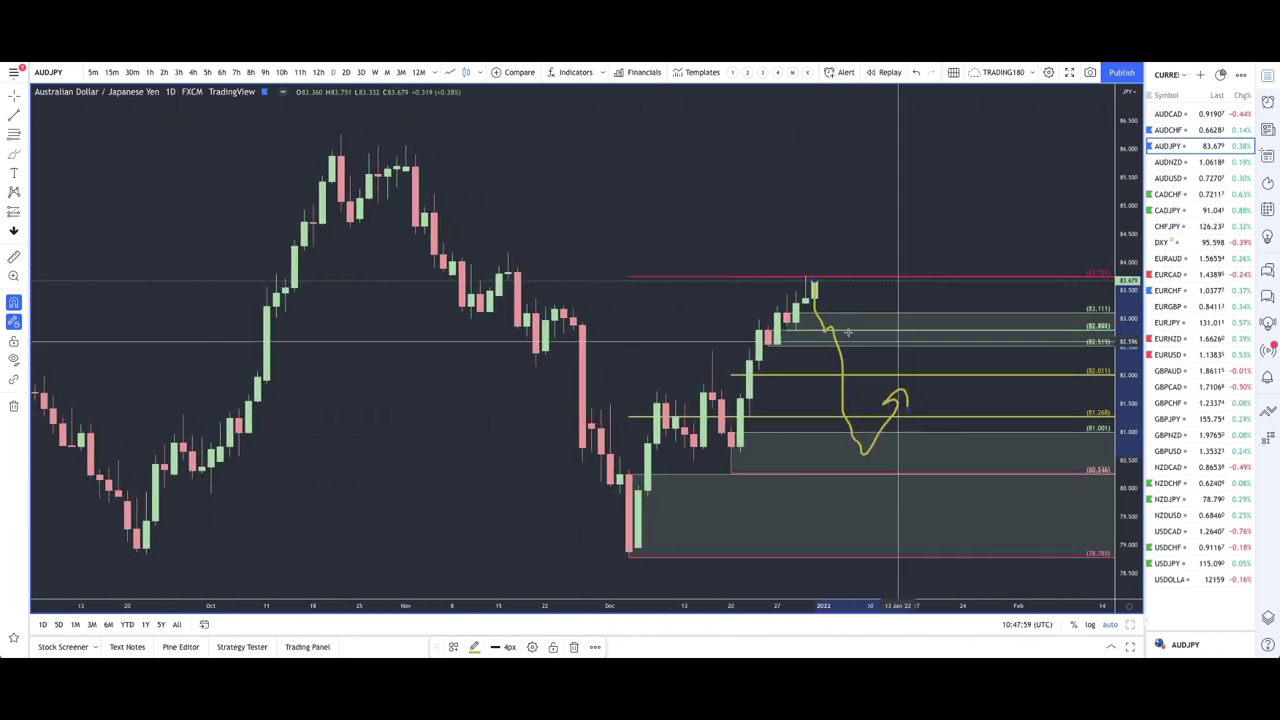
Switch the AUDJPY chart to the 4-hour timeframe.
left_click(194, 72)
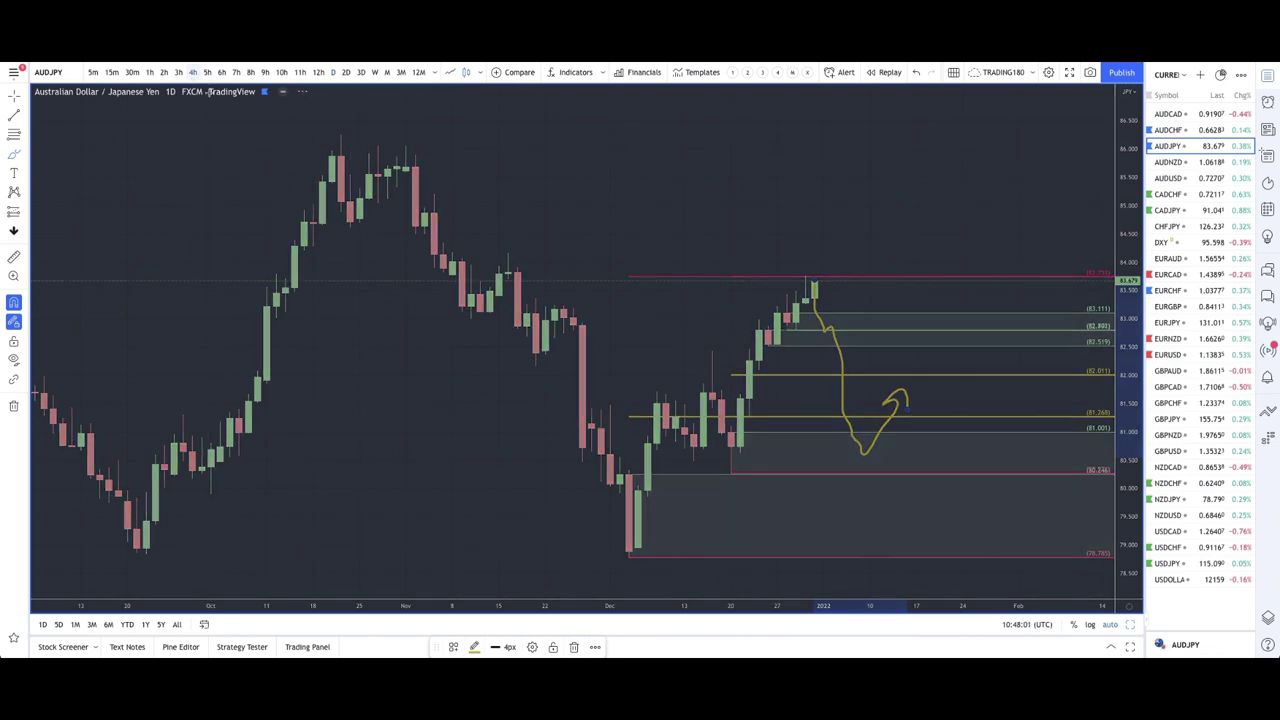
scroll(634, 373, "down", 2)
scroll(634, 376, "down", 2)
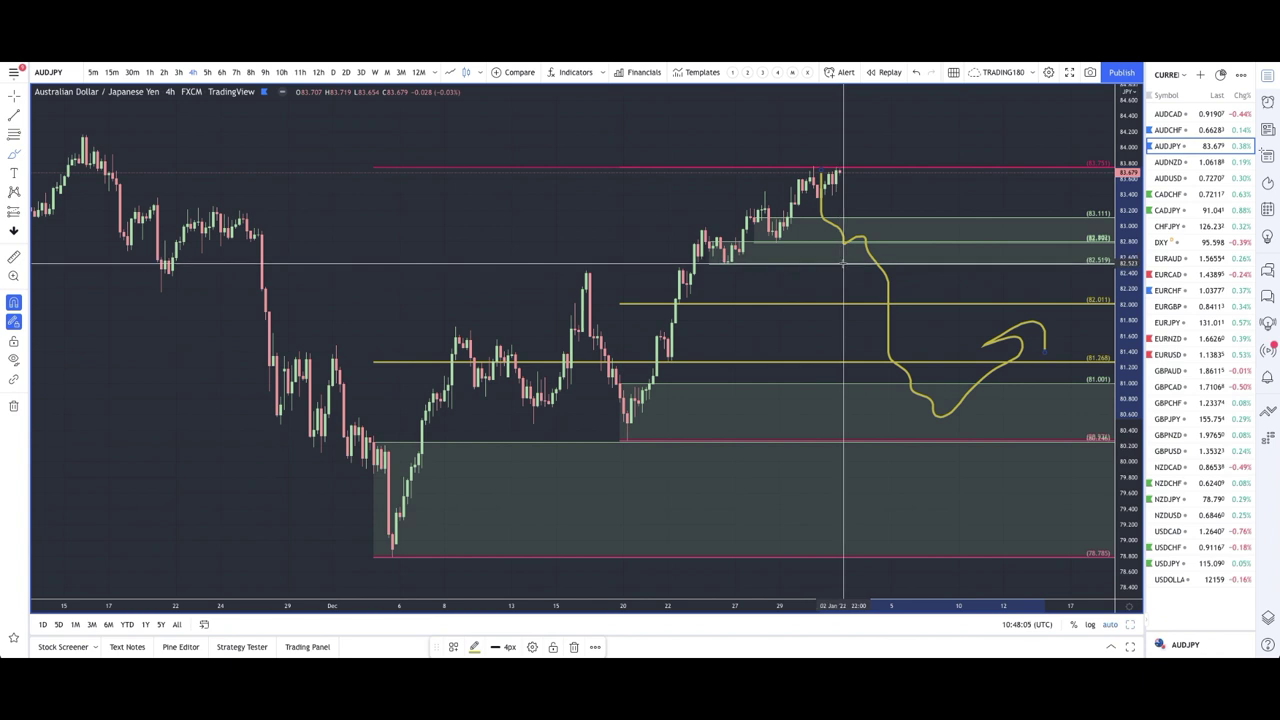
Draw a thin band at about 82.39–82.52 across the chart with the EQUAL HIGHS/LOWS template.
left_click(27, 151)
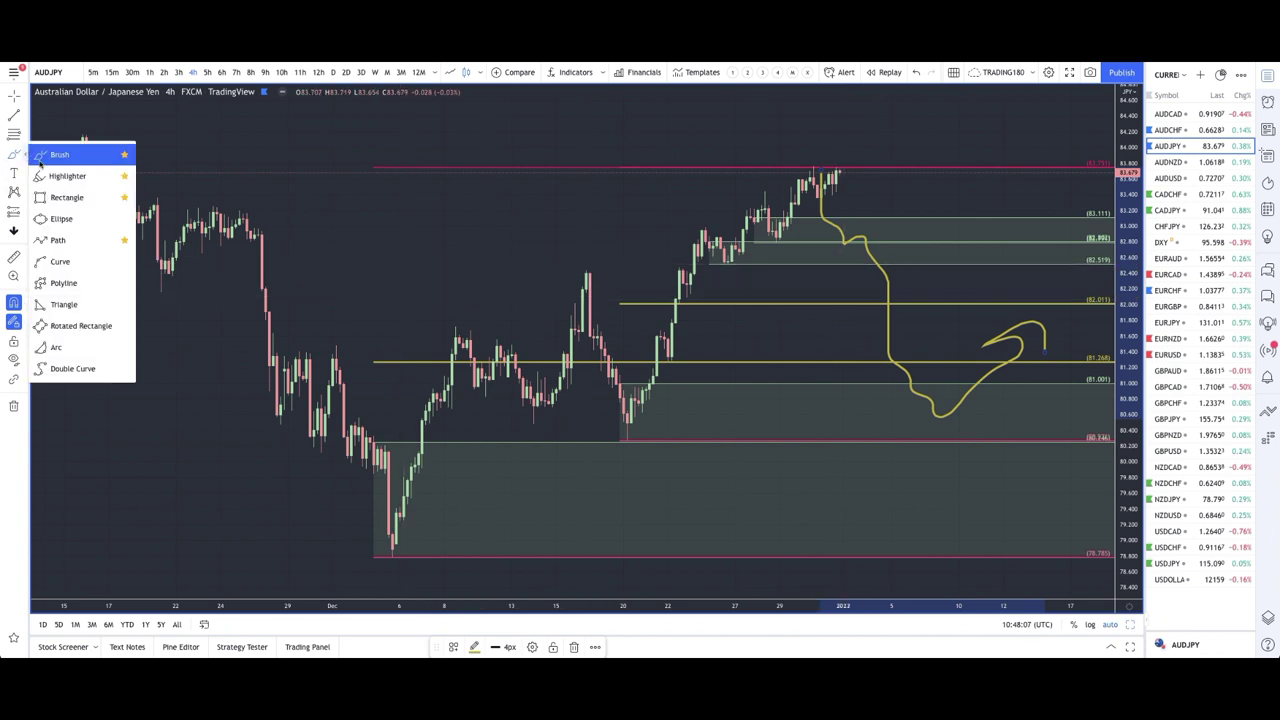
left_click(60, 197)
left_click(93, 268)
left_click(895, 265)
left_click_drag(911, 263, 1086, 259)
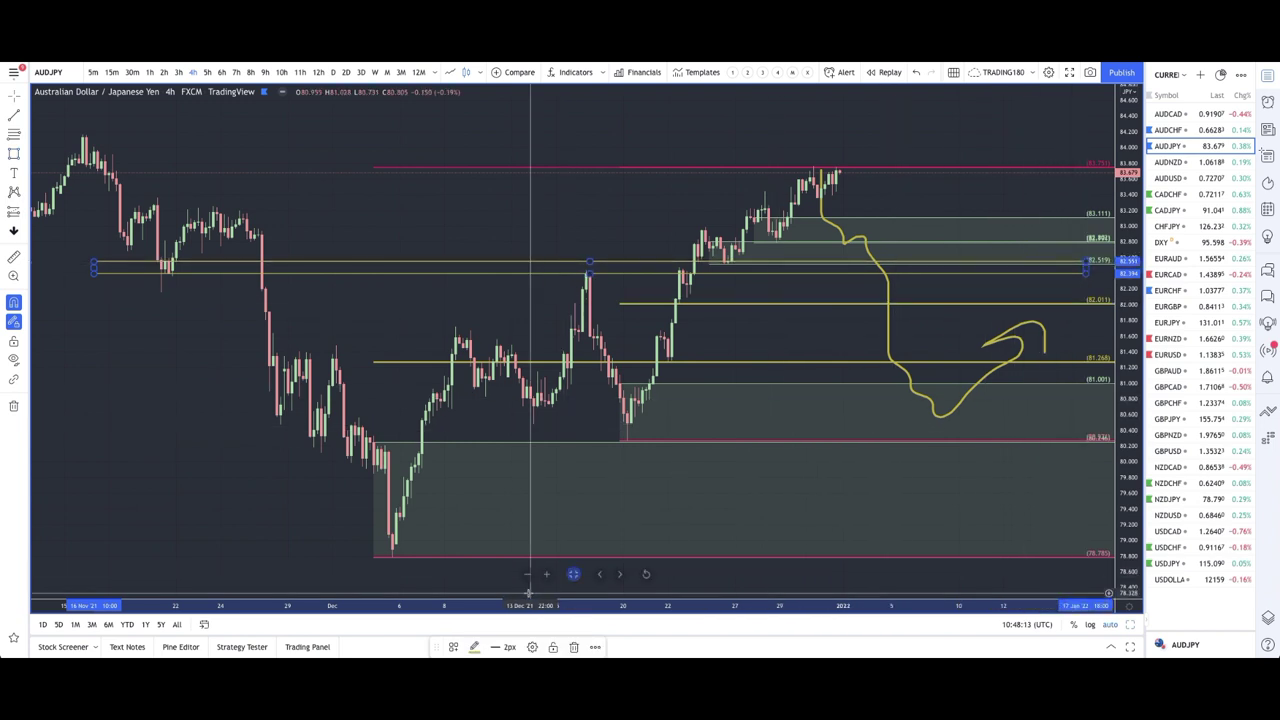
left_click(453, 647)
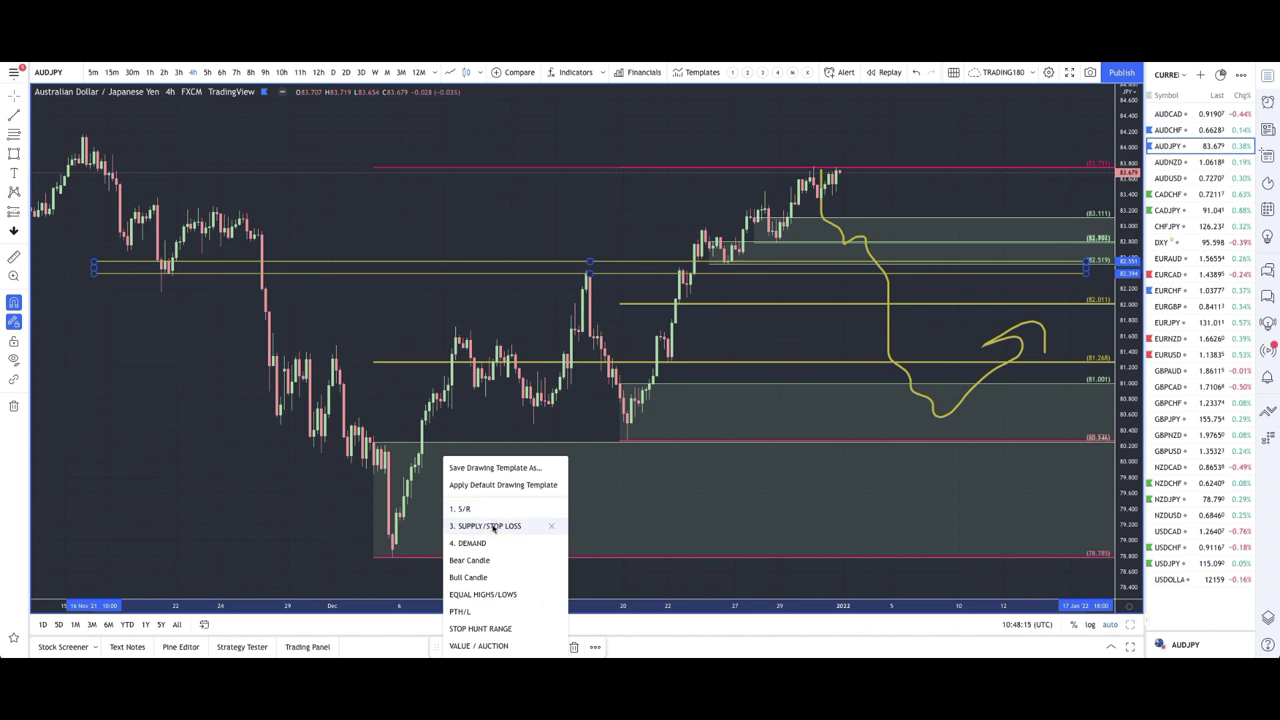
left_click(487, 593)
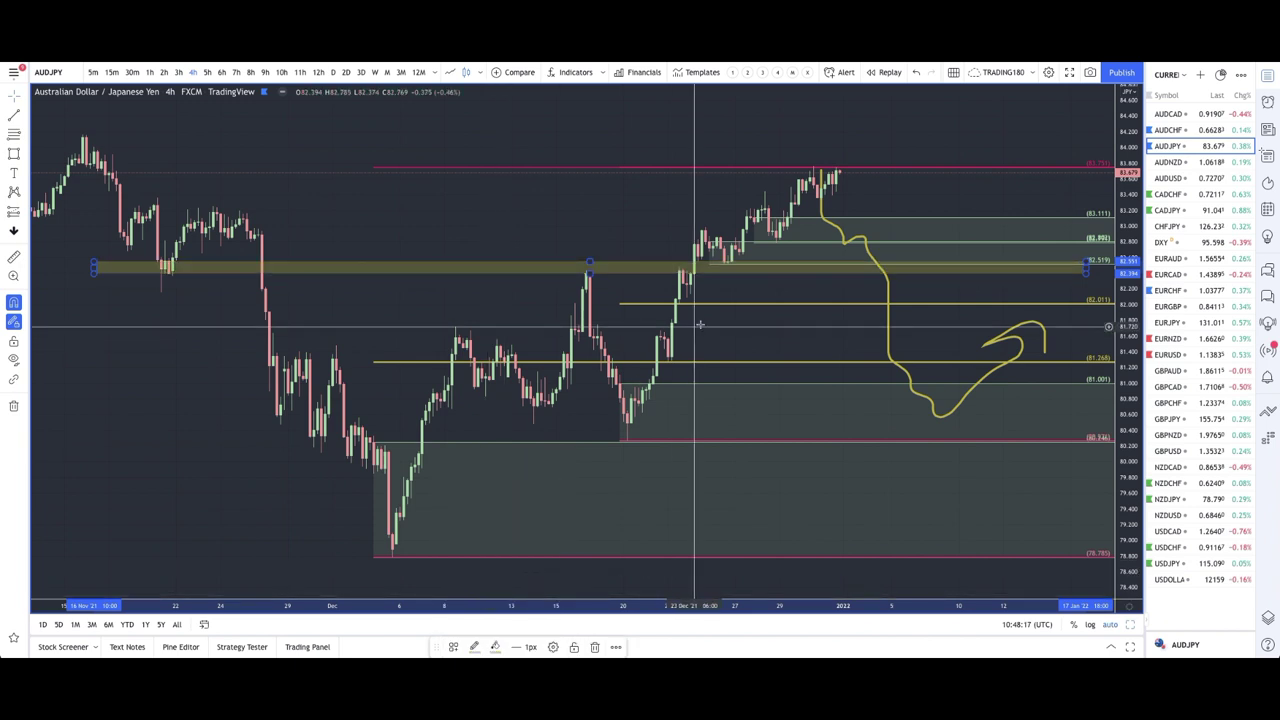
right_click(745, 270)
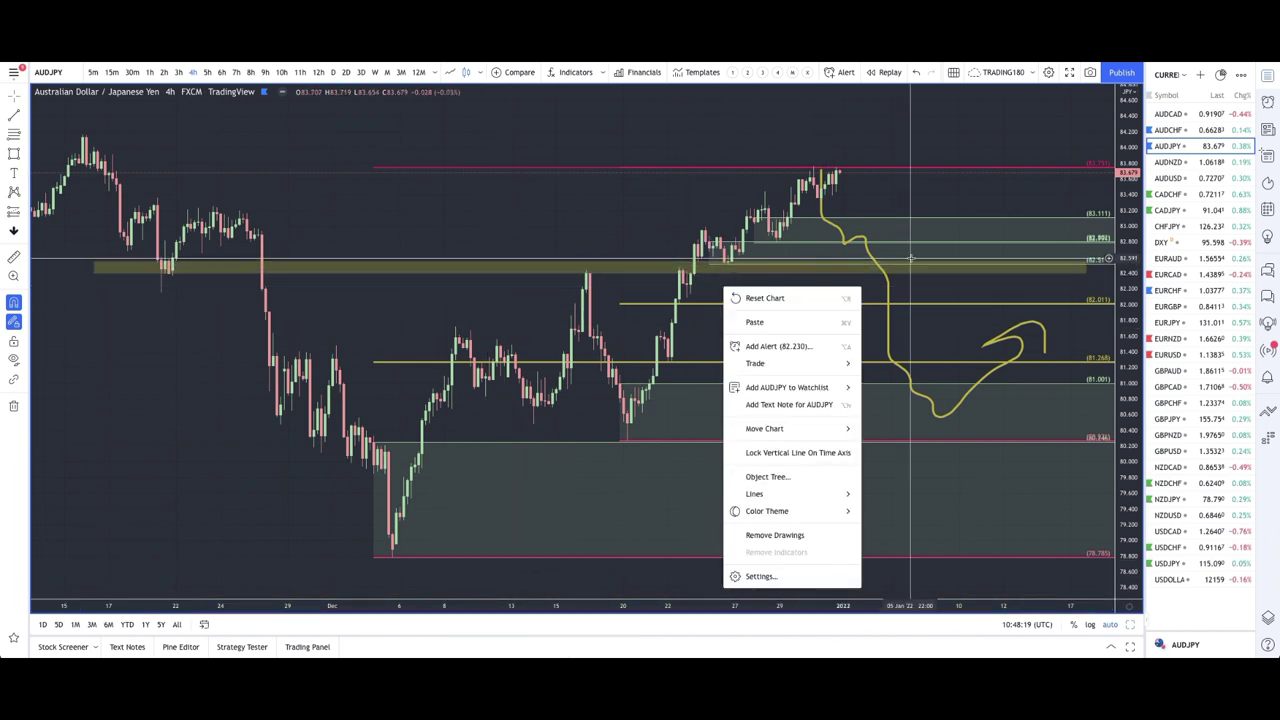
right_click(913, 262)
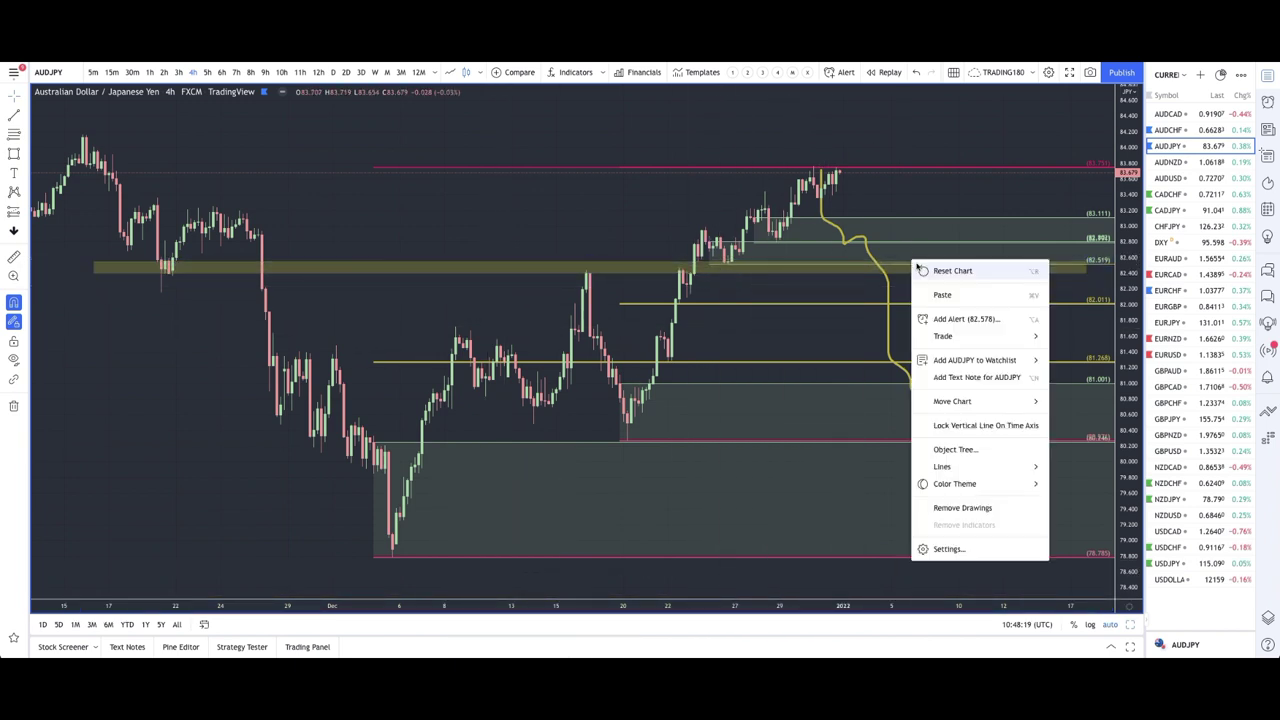
left_click(25, 157)
left_click(60, 155)
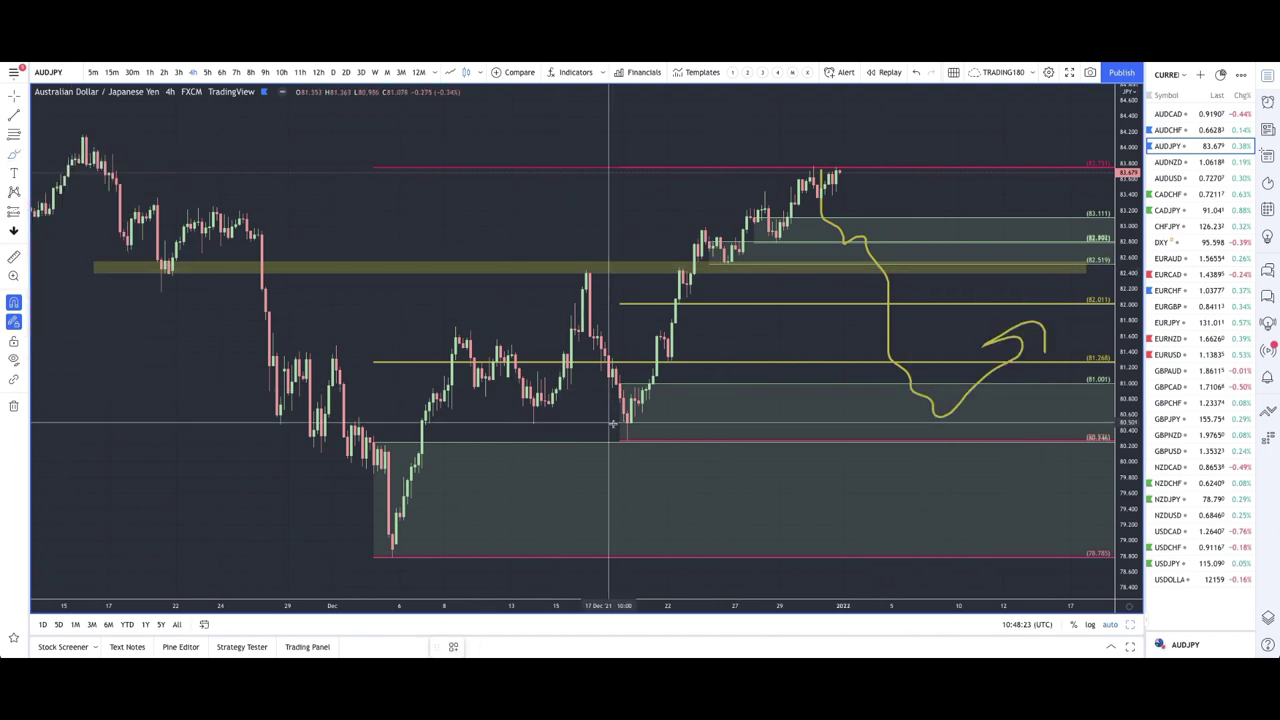
Circle in yellow the mid-December low, the highs near 83.75, and a spot on 82.011.
mouse_move(626, 416)
left_mouse_down()
mouse_move(598, 439)
mouse_move(632, 414)
left_mouse_up()
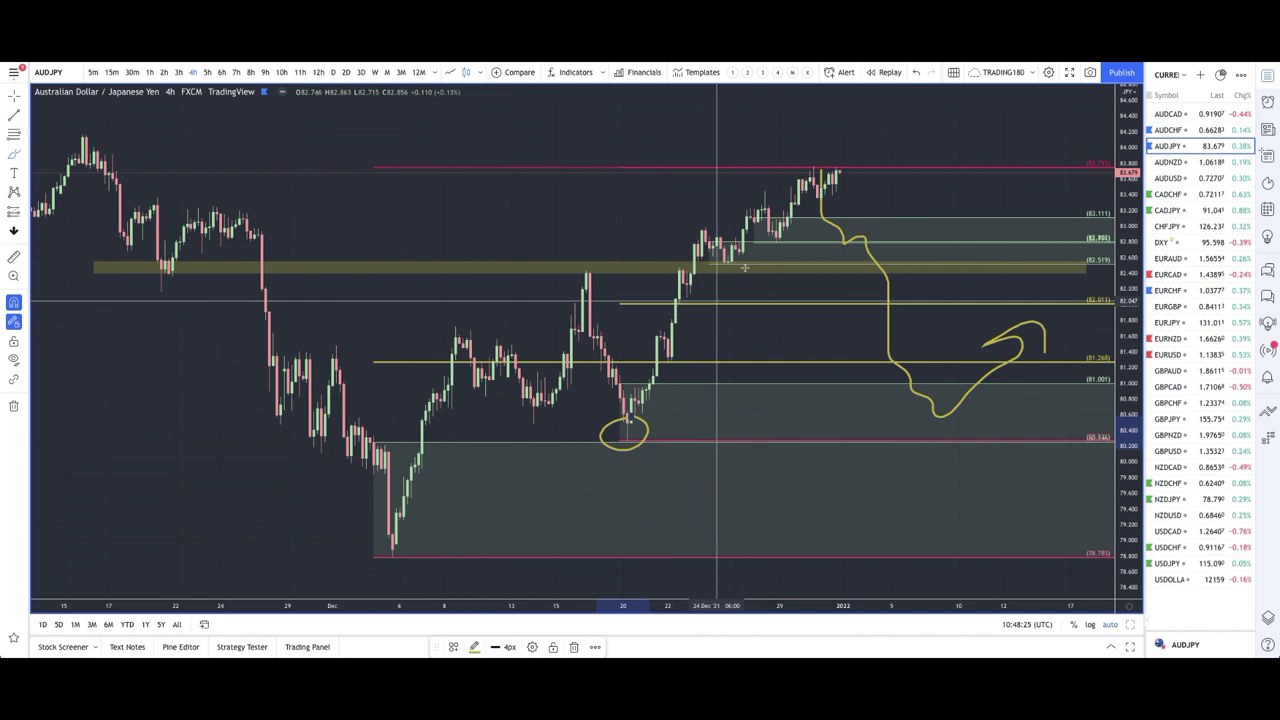
mouse_move(815, 160)
left_mouse_down()
mouse_move(800, 190)
mouse_move(818, 160)
left_mouse_up()
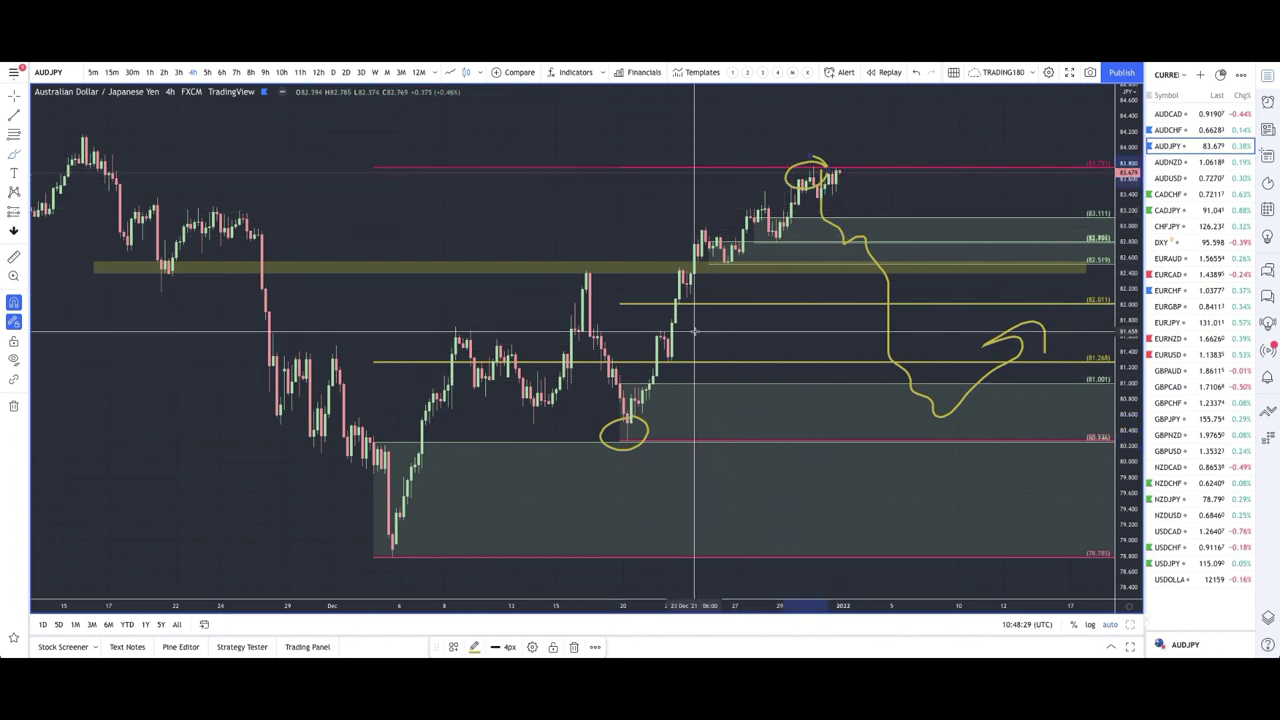
left_click_drag(729, 301, 733, 300)
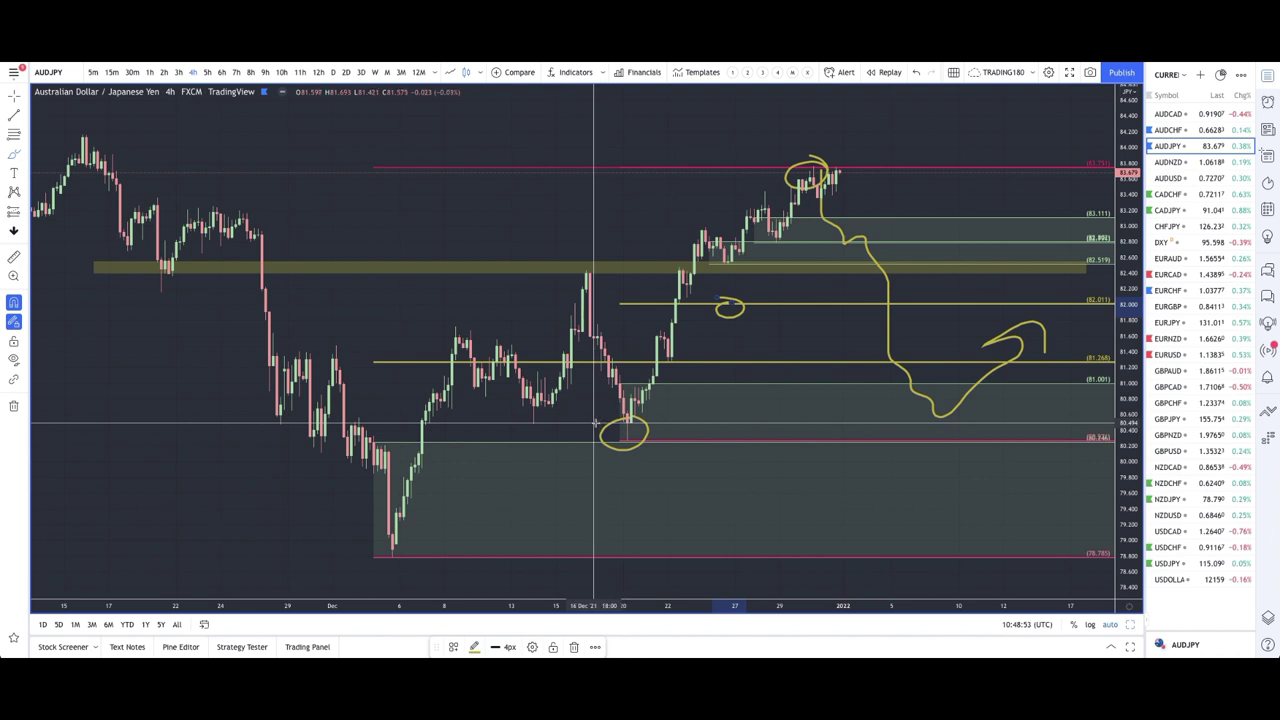
Draw a thin rectangle zone just above the circled AUDJPY low.
left_click(27, 155)
left_click(64, 197)
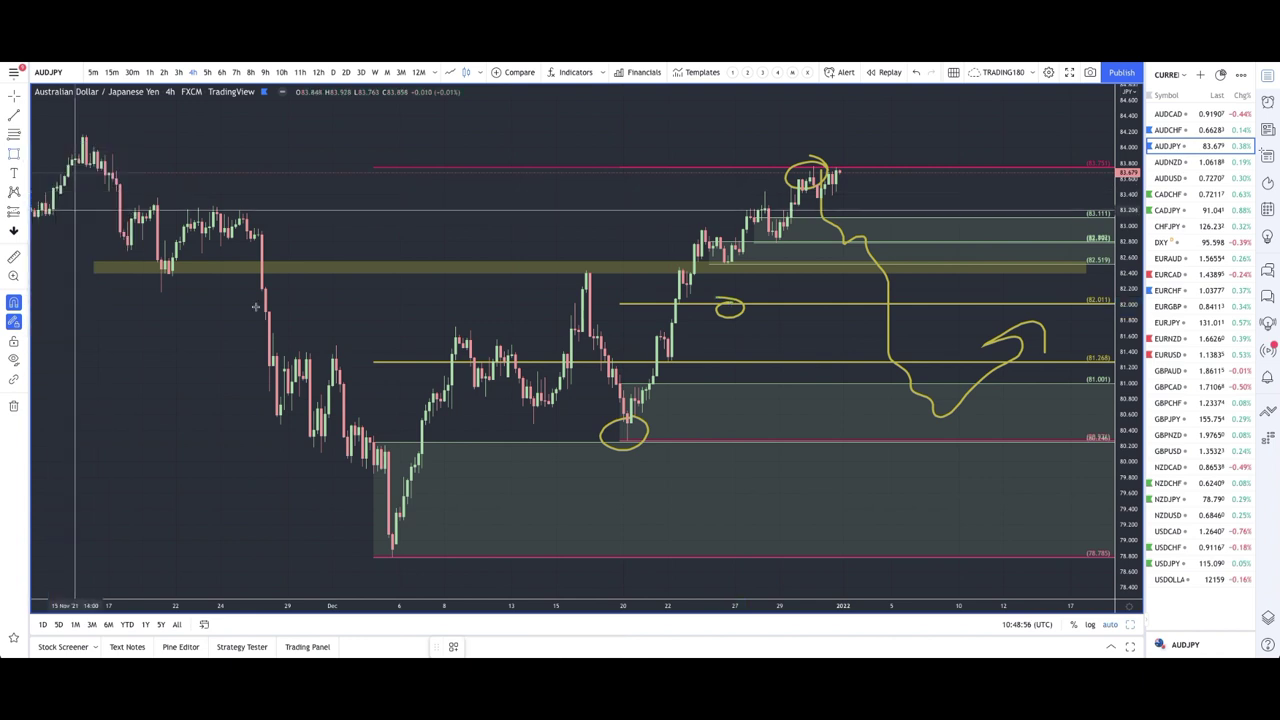
left_click(533, 423)
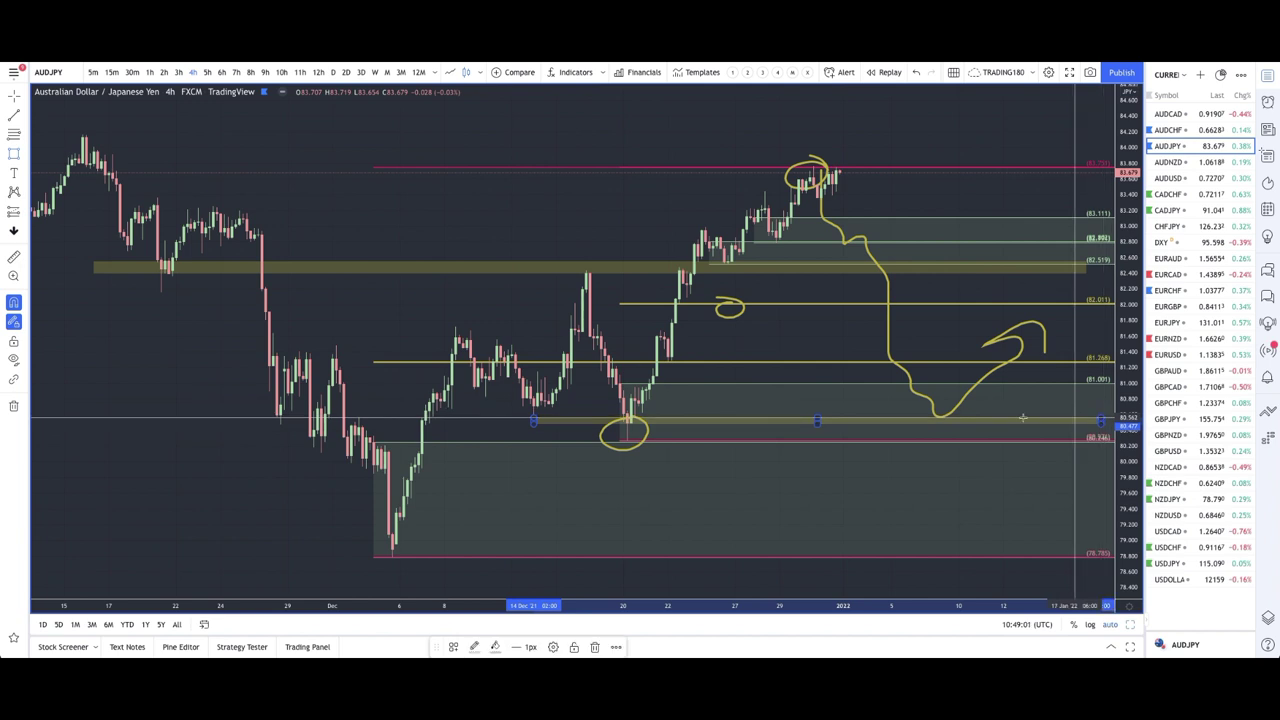
scroll(925, 410, "up", 3)
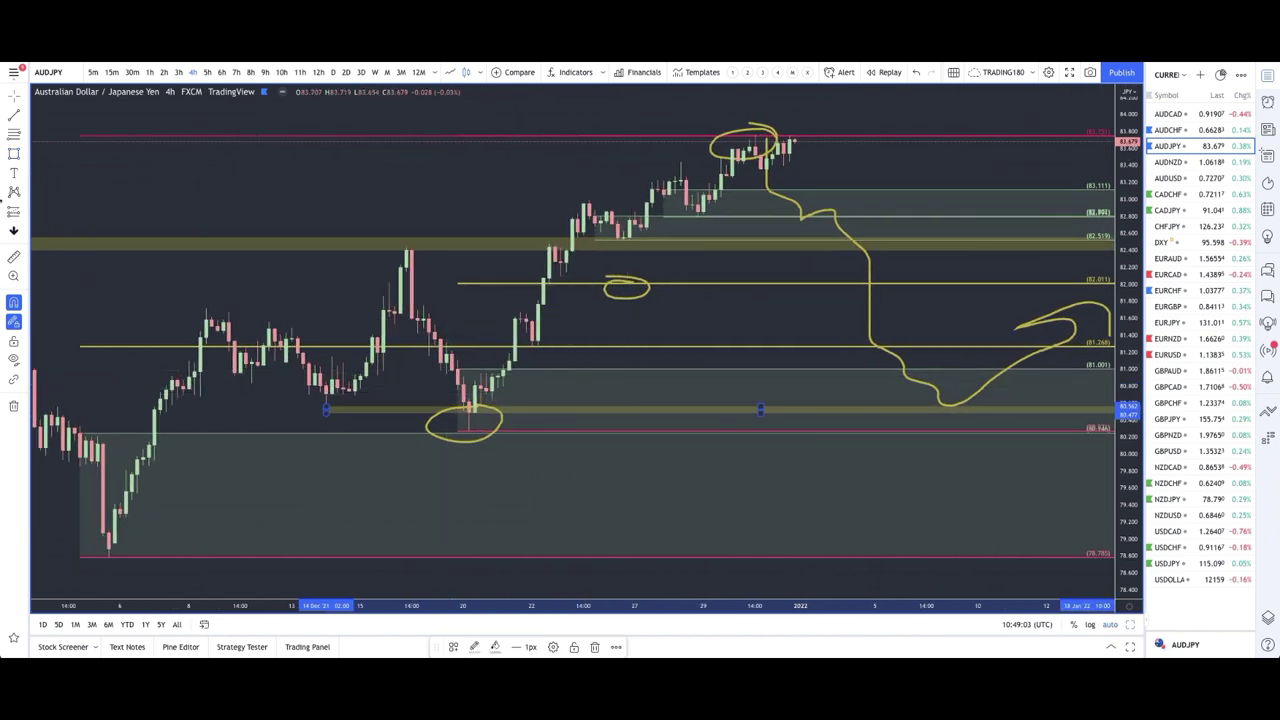
Brush a V in the circled low, small loops and curls, and an R at the projected low.
left_click(22, 151)
left_click(56, 155)
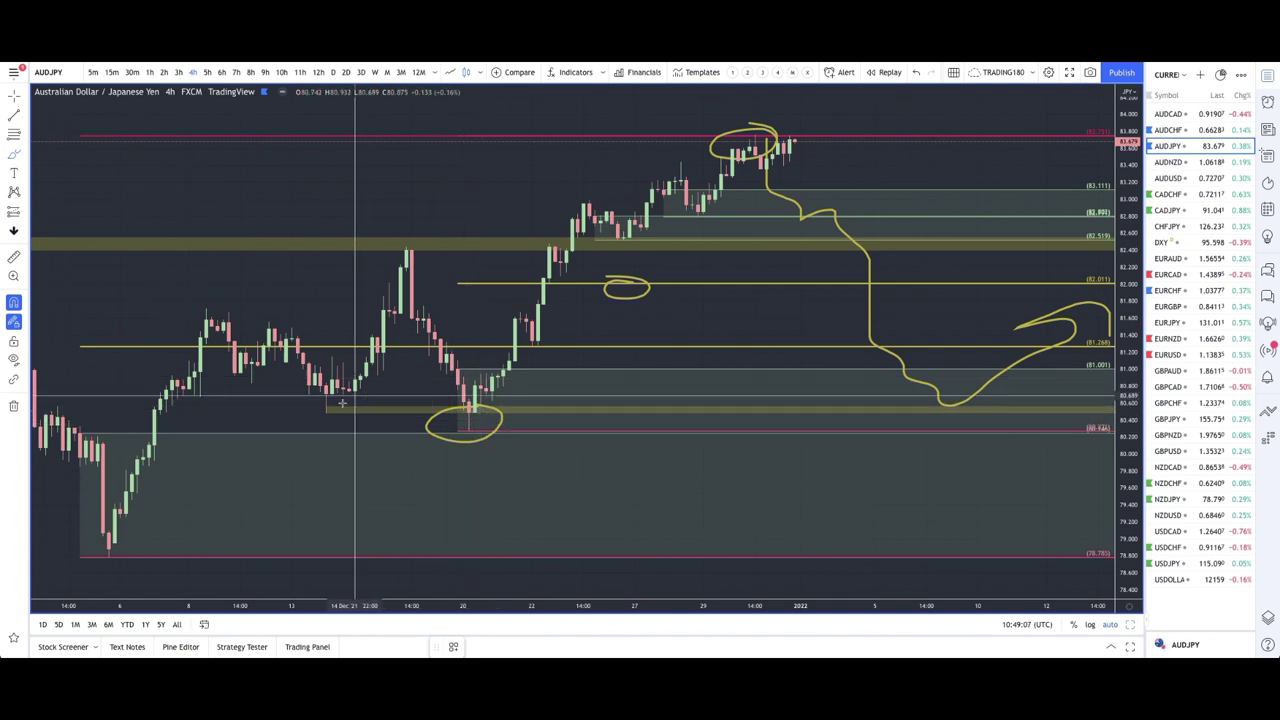
left_click_drag(319, 398, 320, 423)
mouse_move(458, 386)
left_mouse_down()
mouse_move(470, 433)
mouse_move(482, 378)
mouse_move(545, 302)
left_mouse_up()
left_click_drag(483, 418, 500, 430)
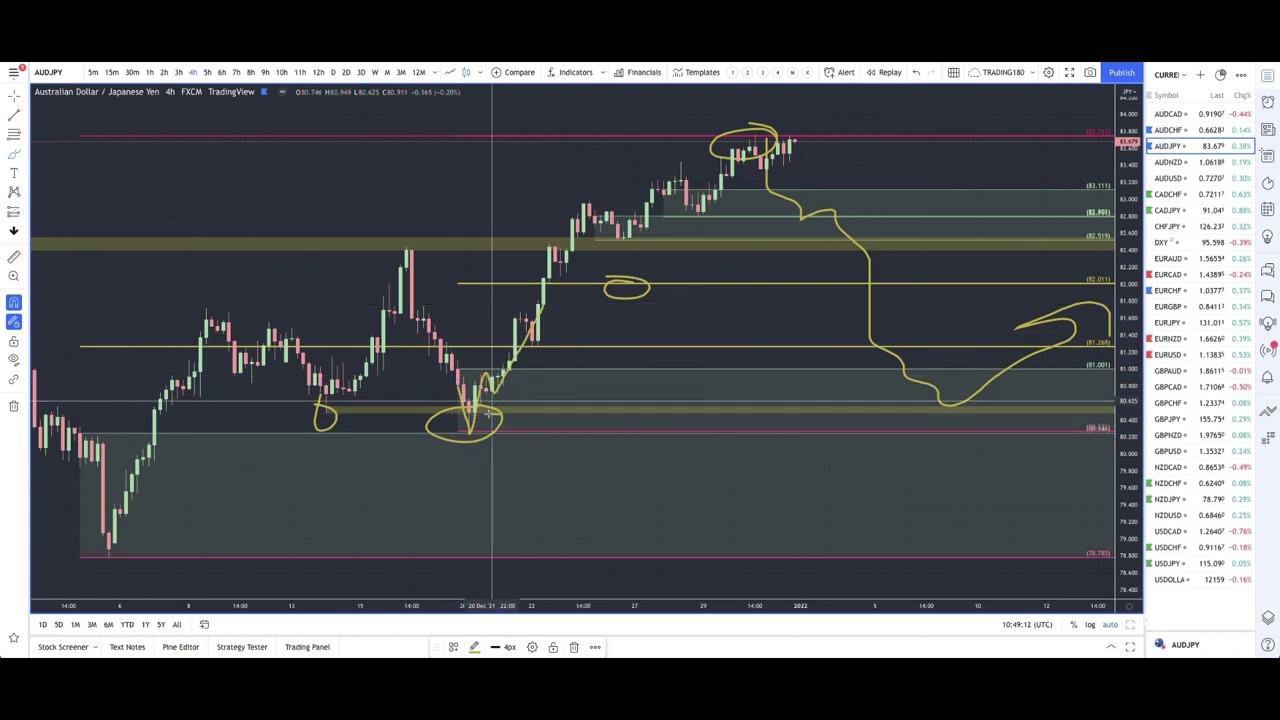
left_click_drag(790, 138, 793, 137)
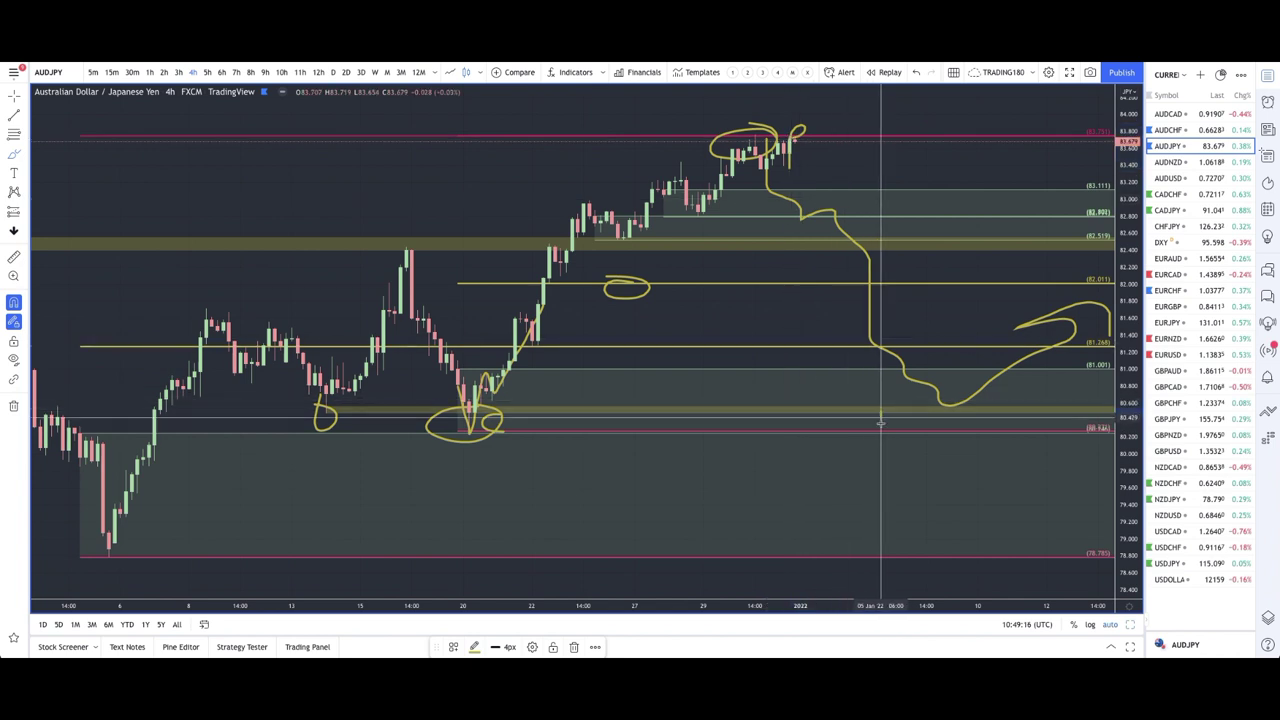
left_click_drag(884, 400, 897, 428)
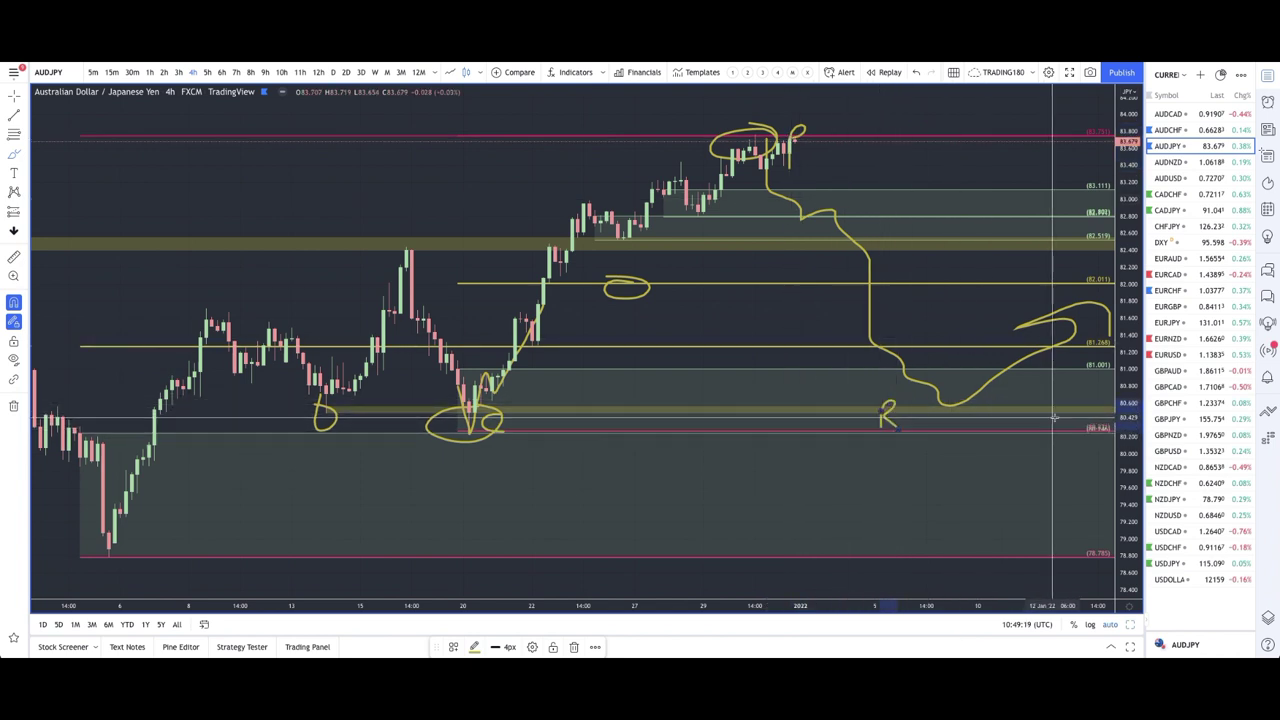
Add a price alert at 80.536, name it CPR, and save it.
left_click(1109, 410)
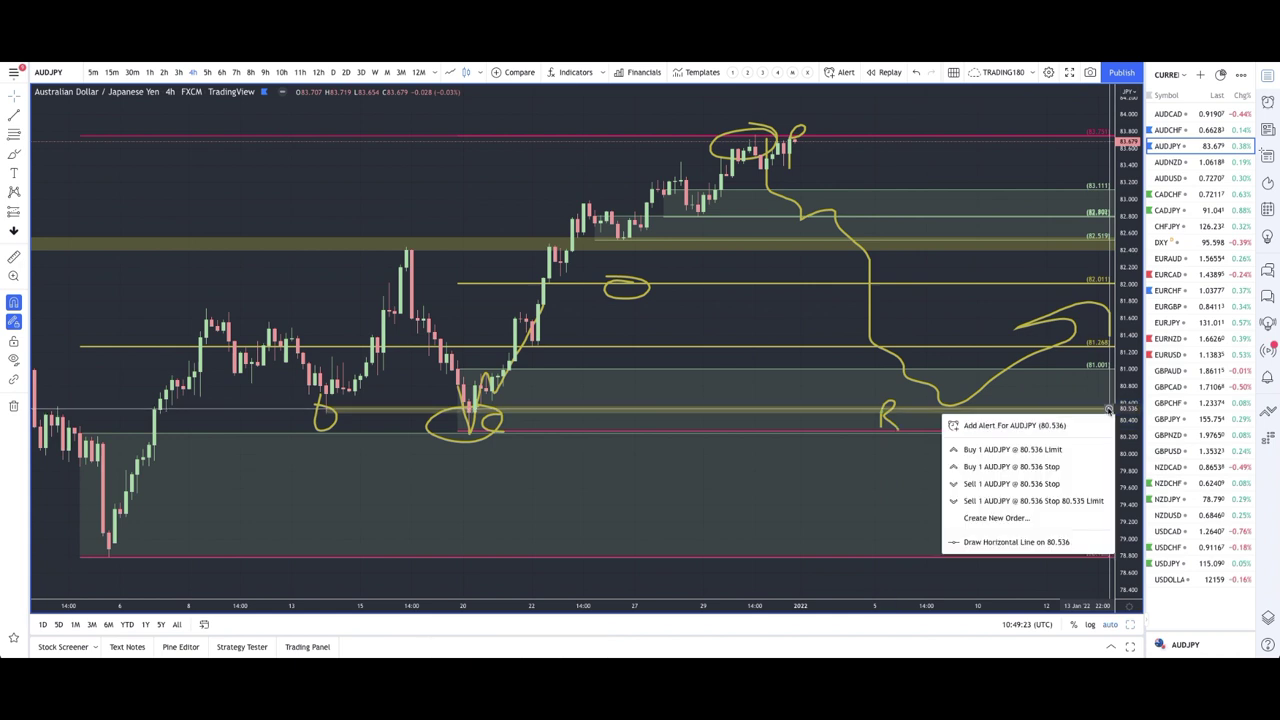
left_click(1013, 425)
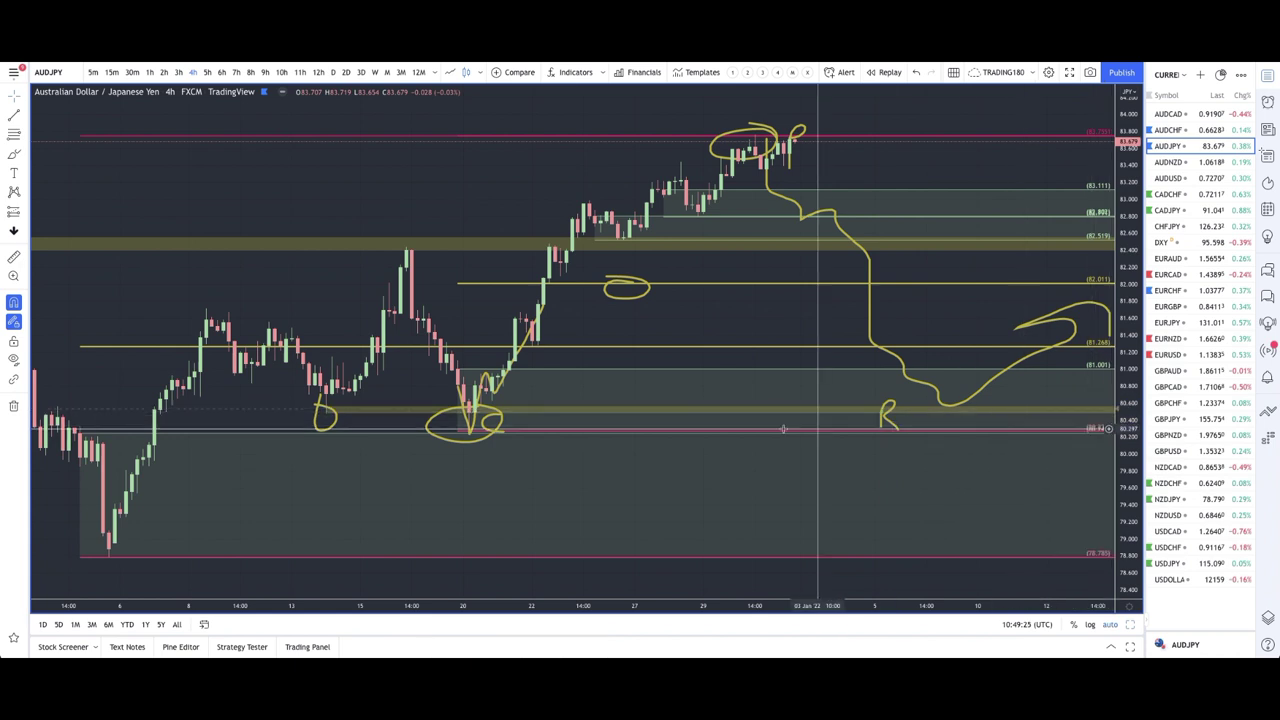
double_click(740, 410)
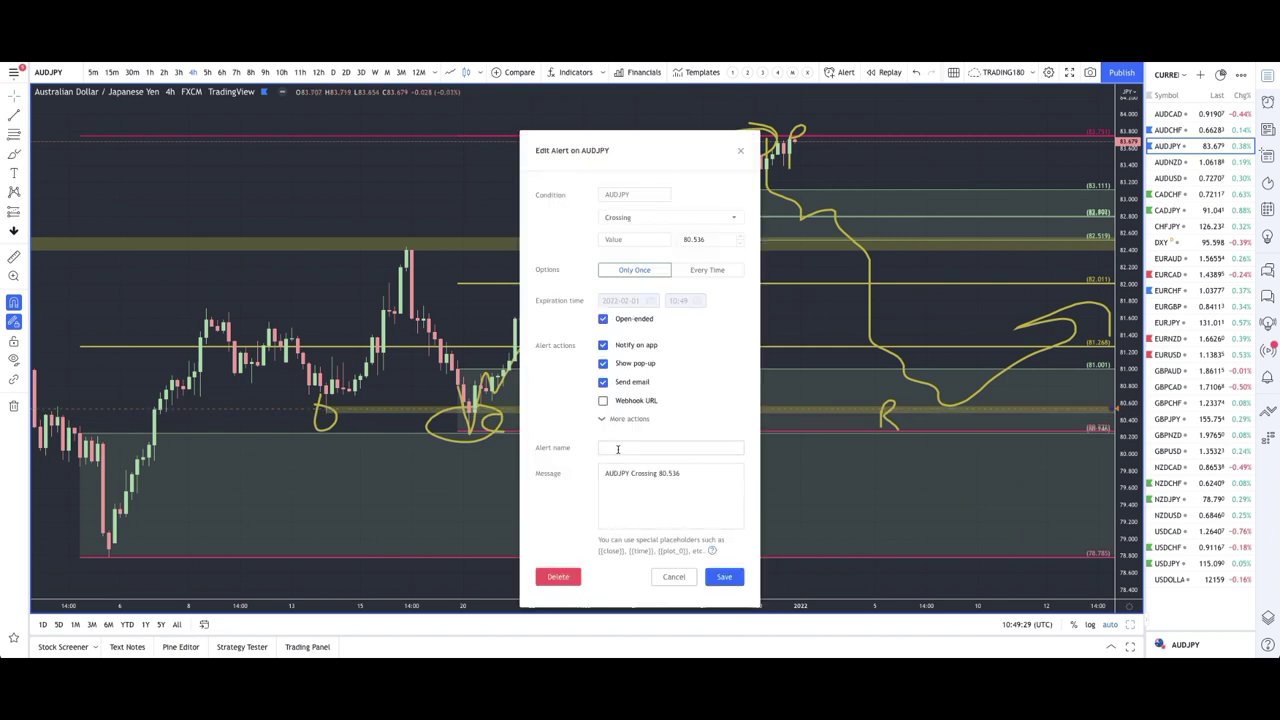
left_click(640, 509)
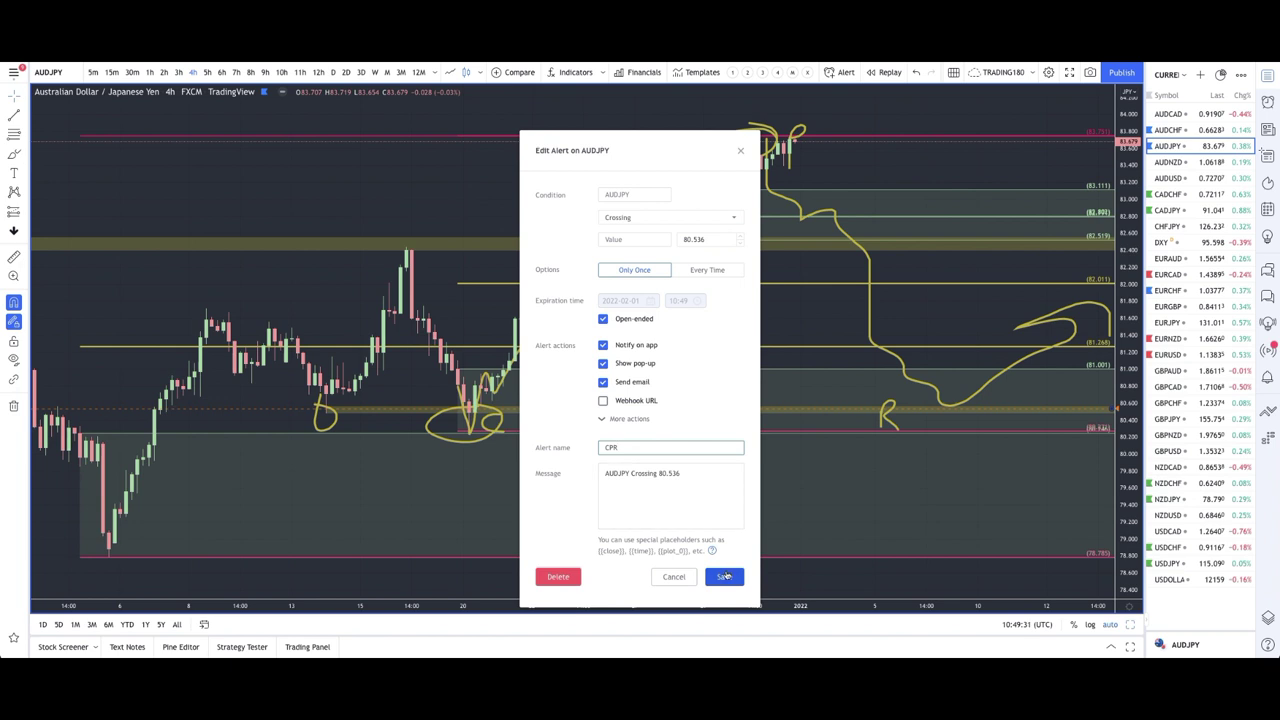
left_click(723, 578)
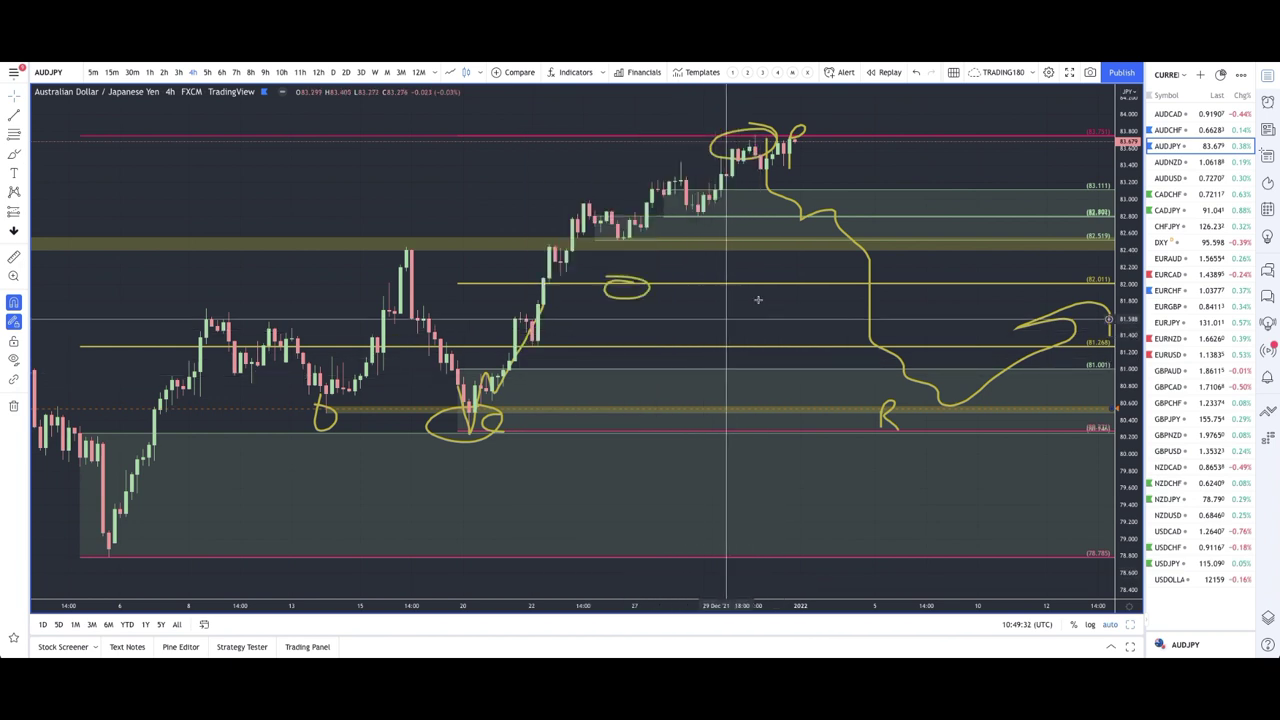
Brush a freehand loop over the late-December rally peak on the AUDJPY chart.
scroll(765, 330, "down", 3)
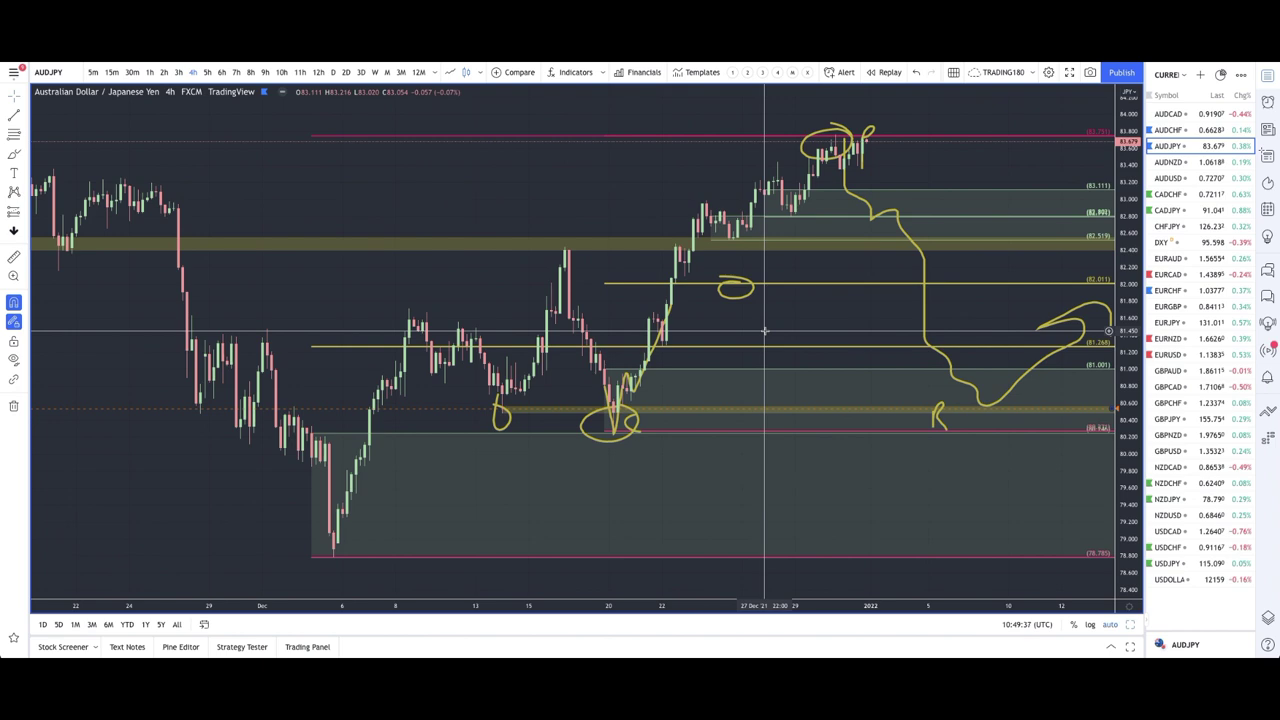
scroll(765, 330, "up", 3)
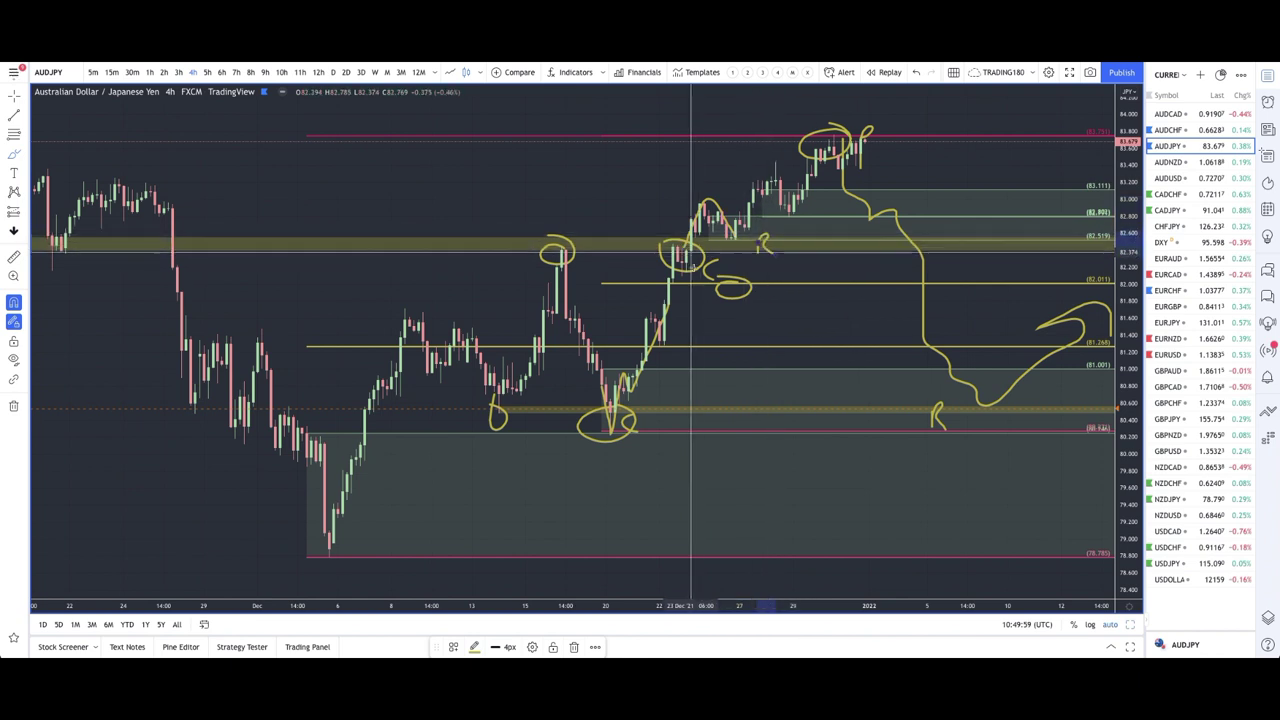
mouse_move(712, 145)
left_mouse_down()
mouse_move(720, 128)
mouse_move(767, 245)
mouse_move(797, 226)
left_mouse_up()
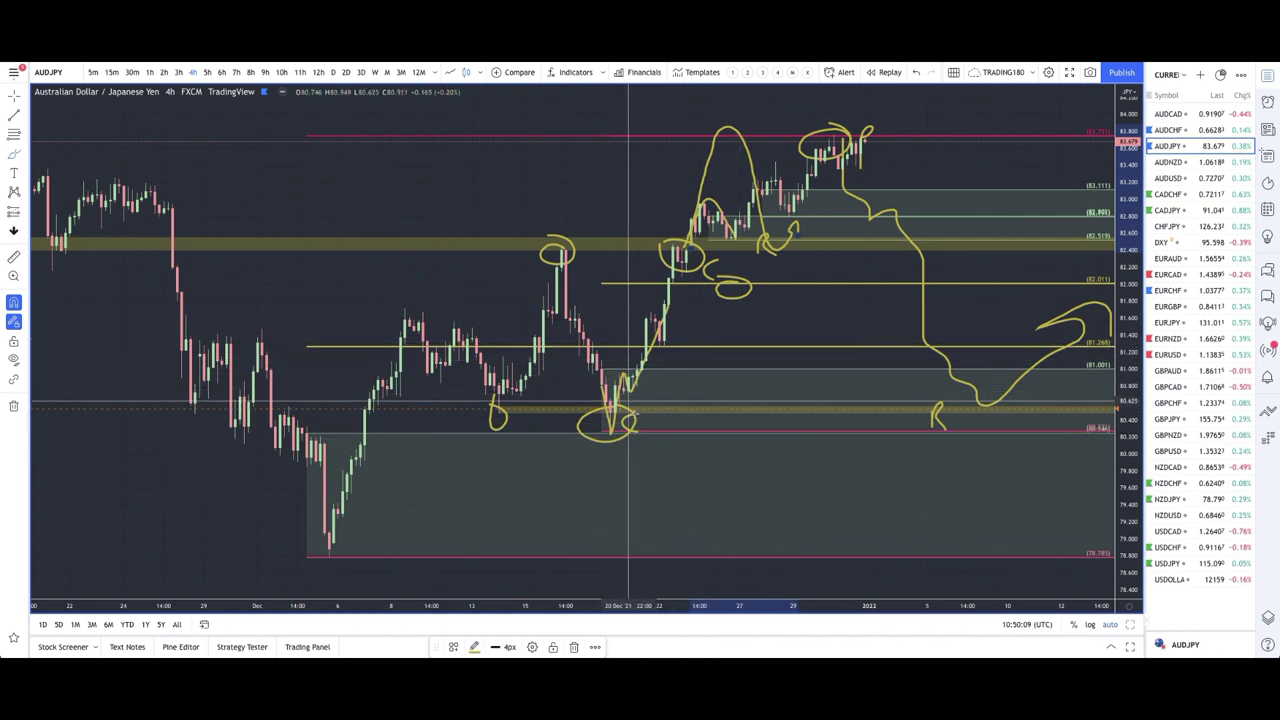
scroll(800, 412, "down", 3)
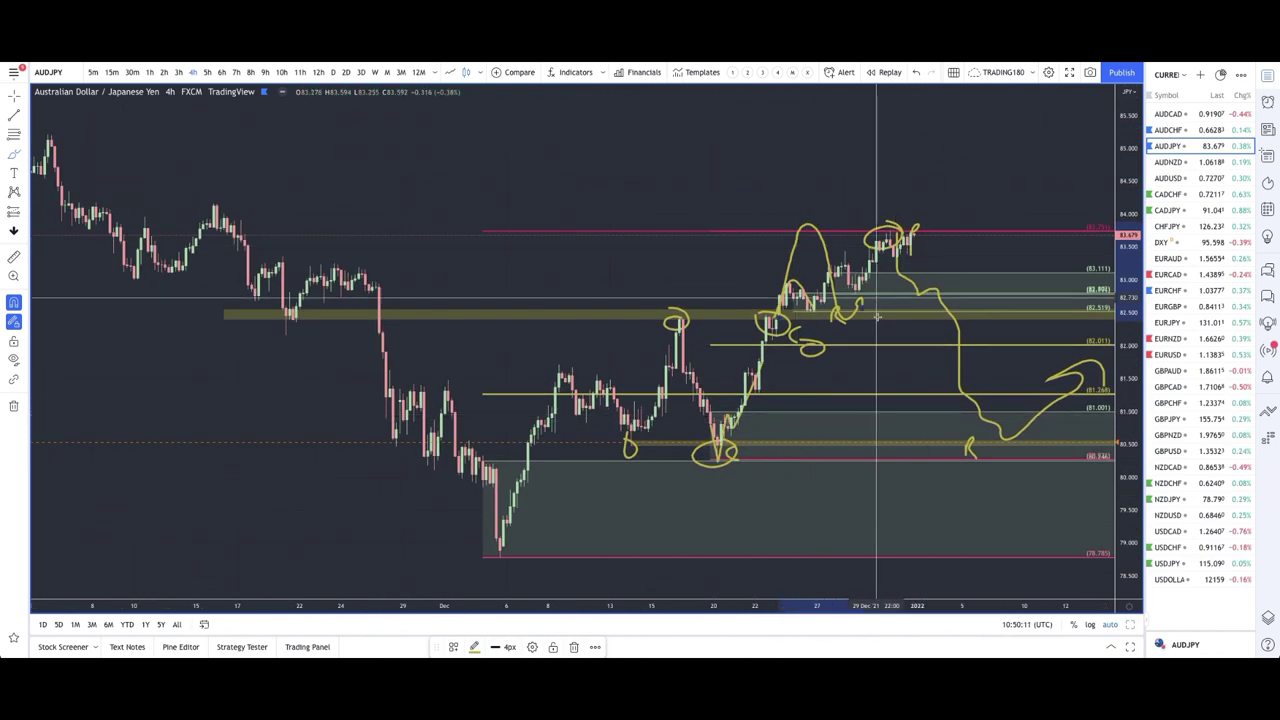
scroll(806, 390, "up", 2)
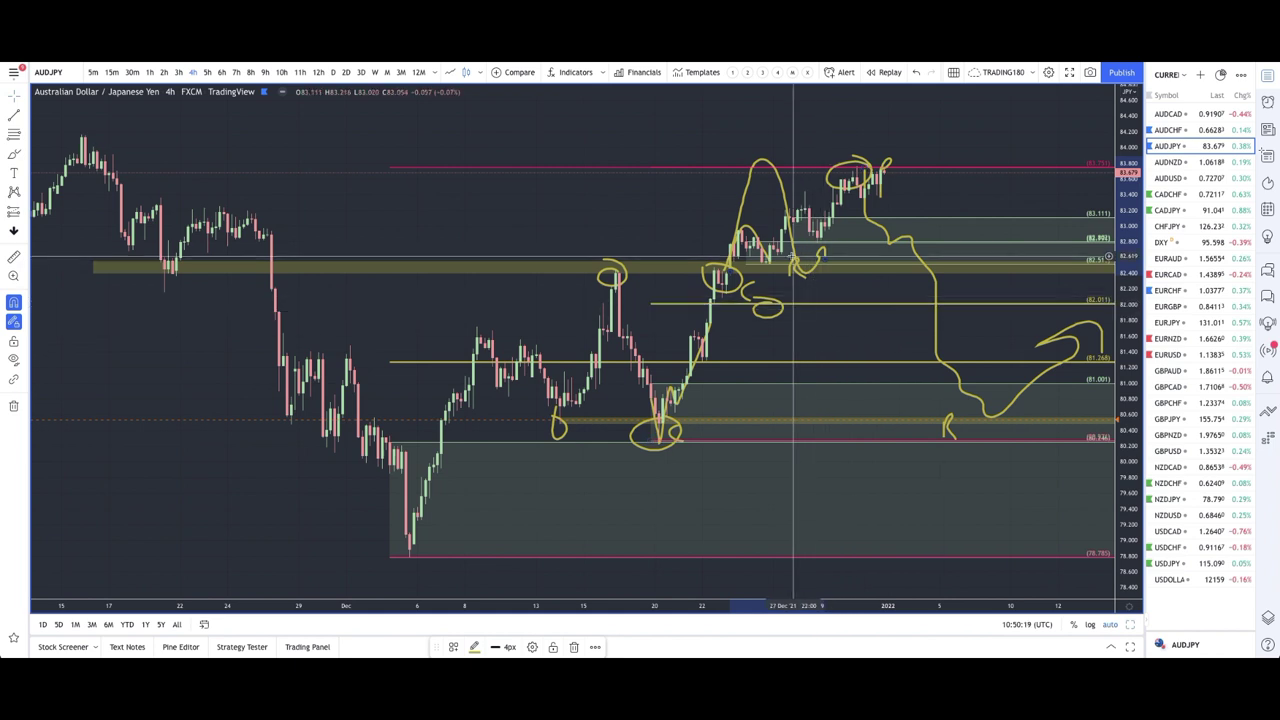
Draw a rectangle below the upper yellow zone and apply the DEMAND drawing template.
left_click(26, 134)
left_click(24, 150)
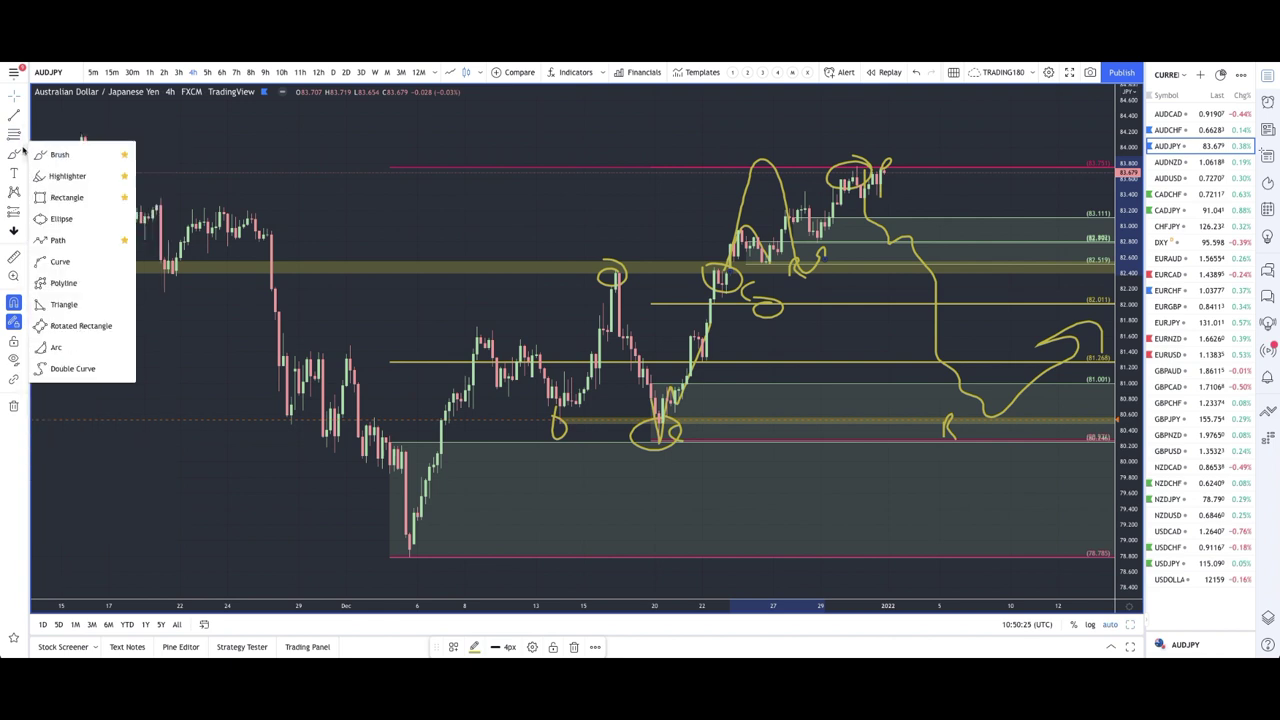
left_click(62, 197)
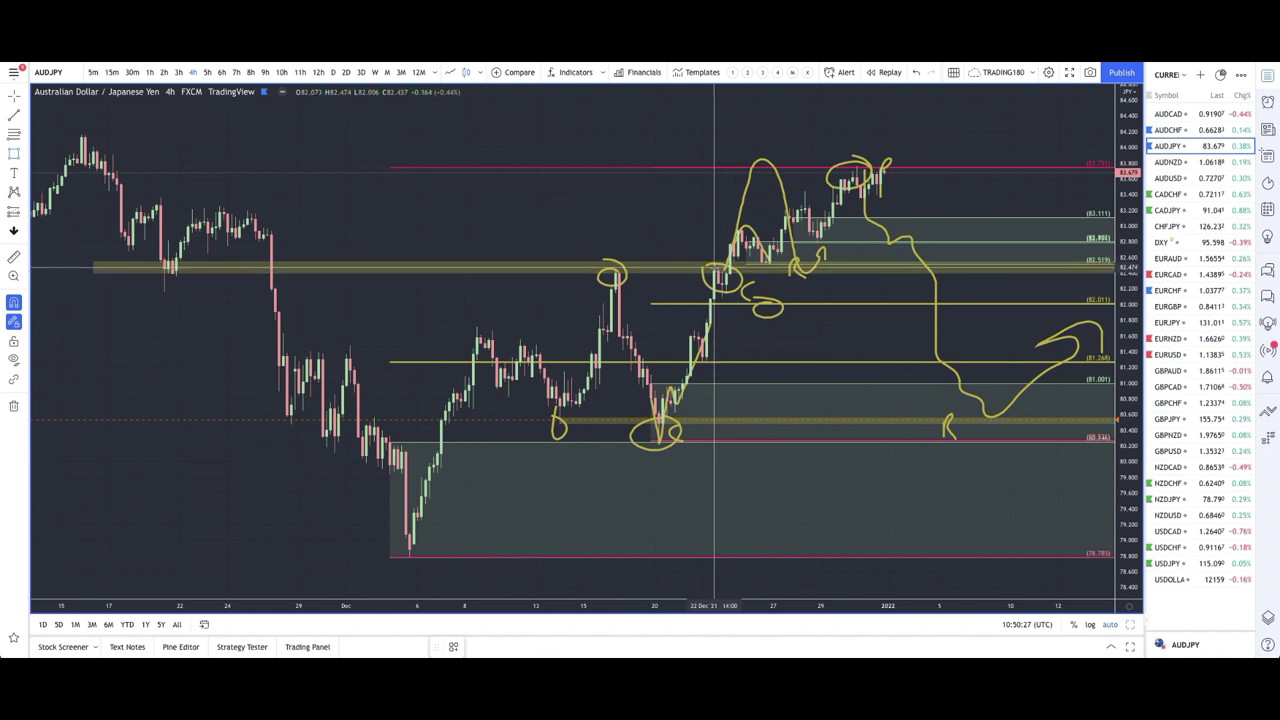
left_click(714, 268)
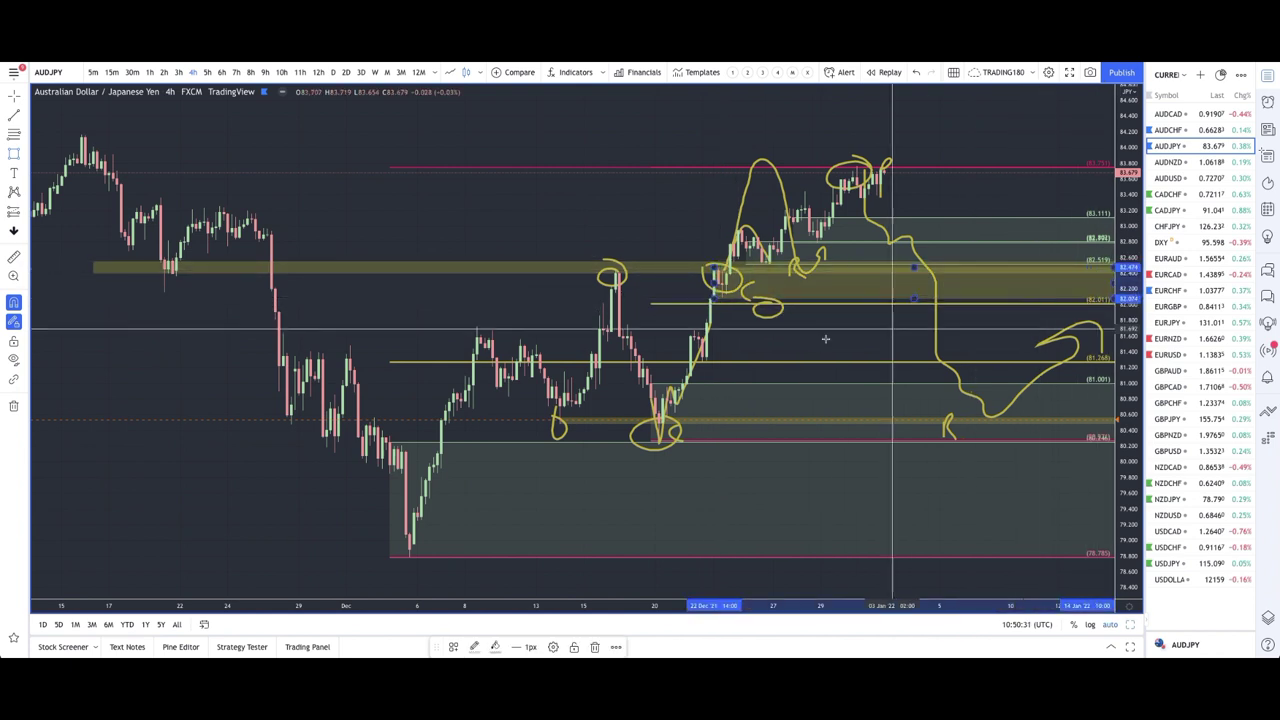
left_click(452, 648)
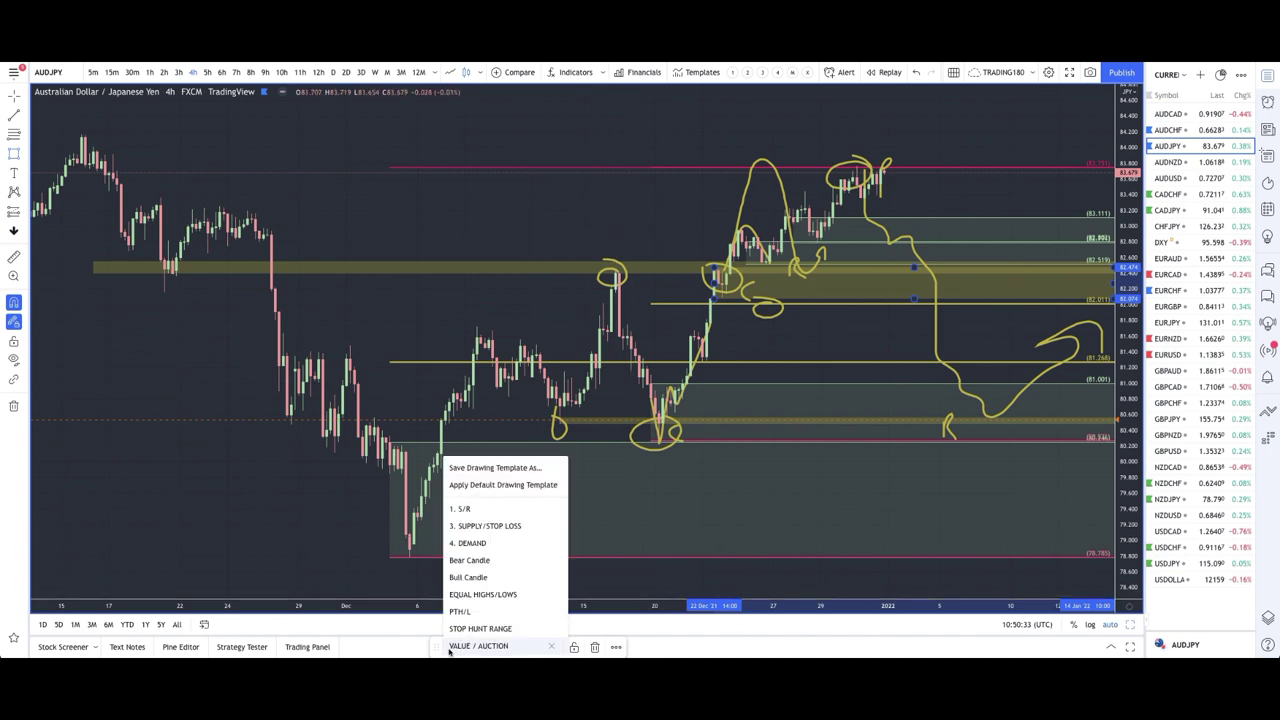
left_click(487, 545)
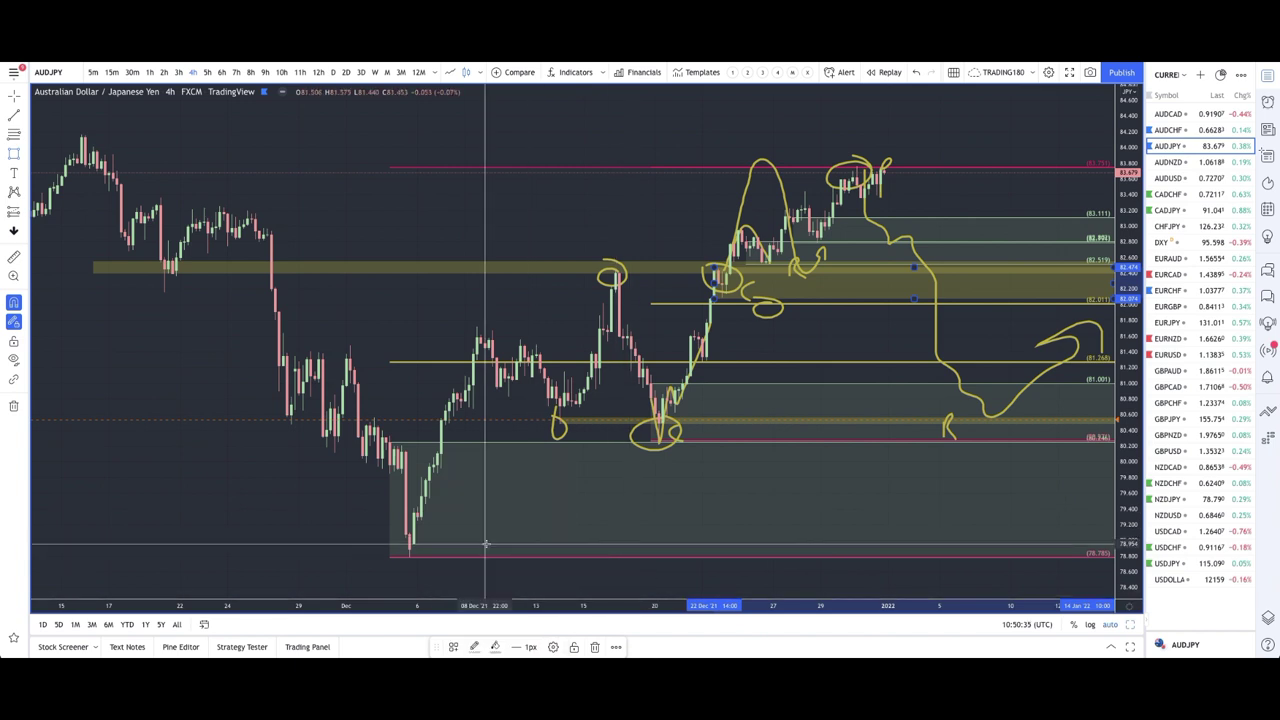
Brush a downward projected path from the latest candles.
scroll(786, 330, "right", 3)
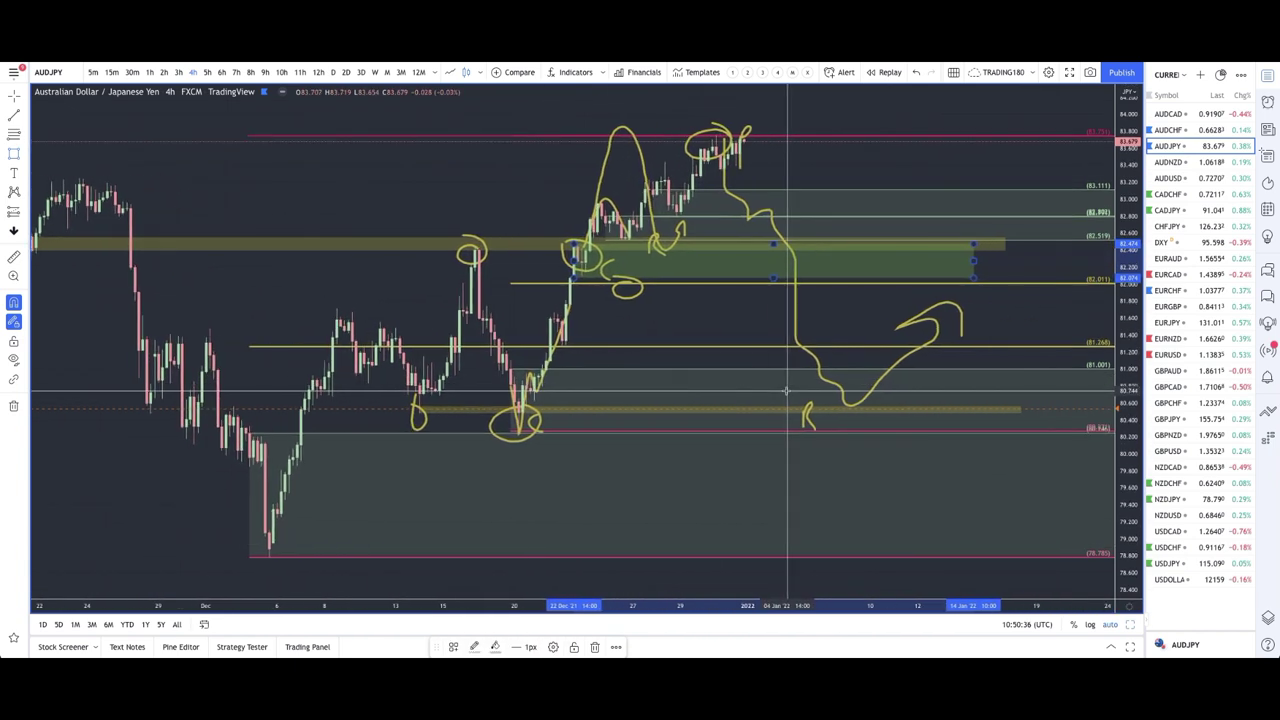
left_click(62, 154)
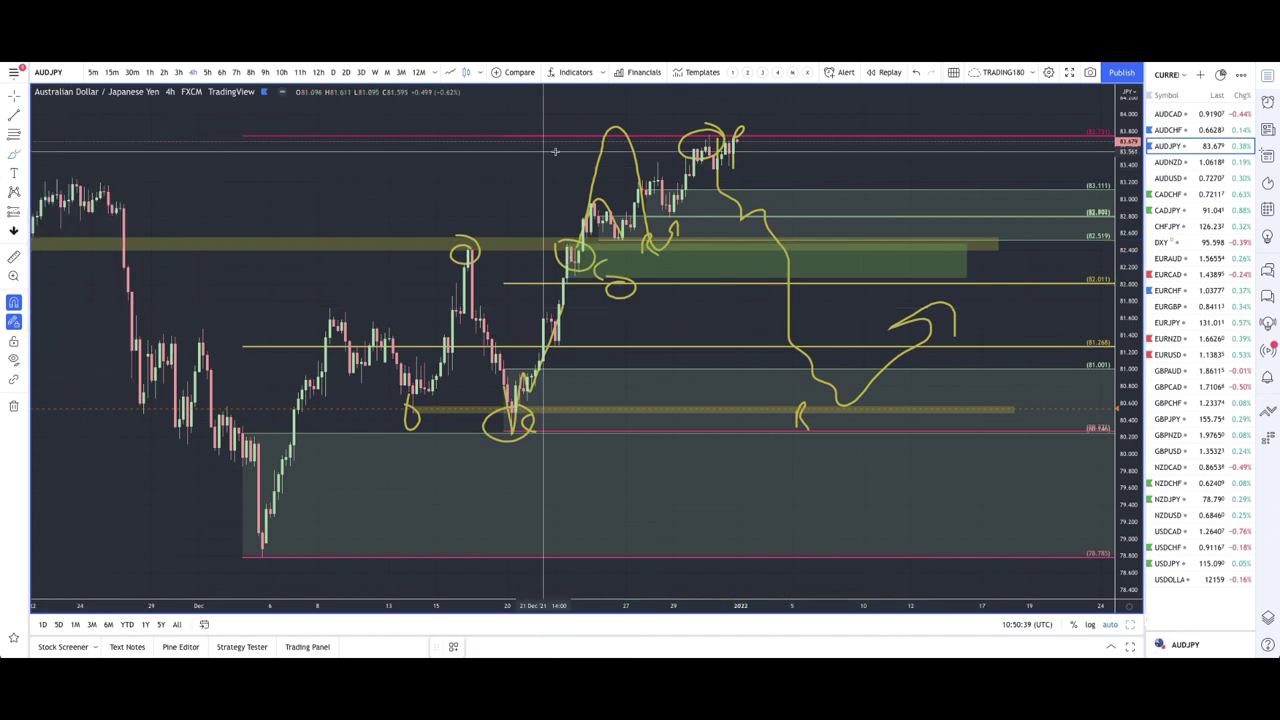
mouse_move(744, 175)
left_mouse_down()
mouse_move(808, 263)
mouse_move(835, 252)
mouse_move(832, 238)
mouse_move(821, 260)
left_mouse_up()
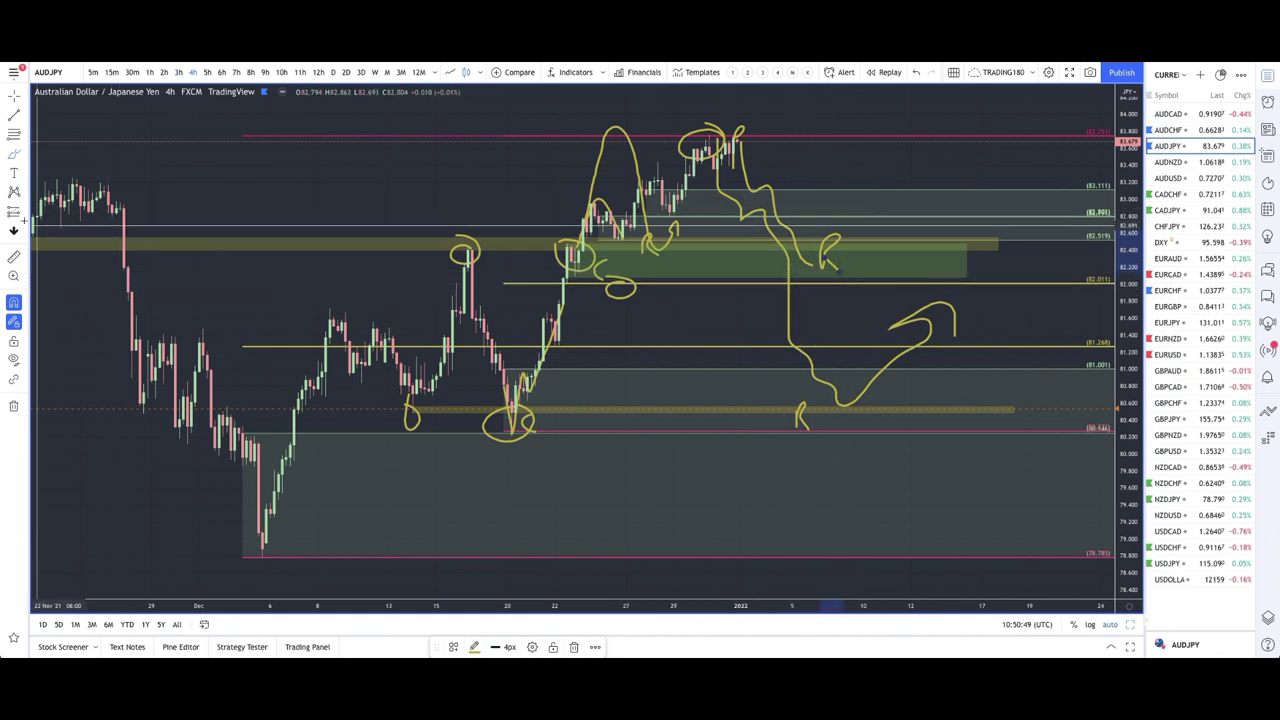
left_click(13, 212)
left_click(848, 258)
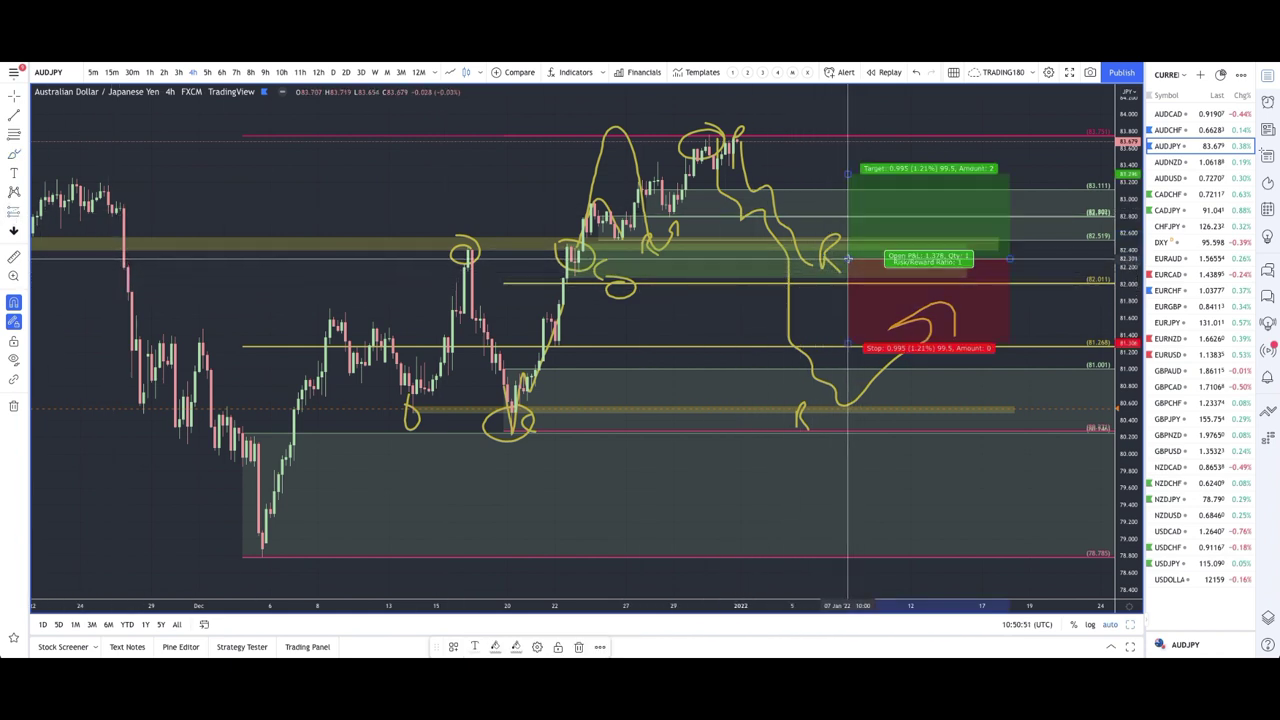
left_click_drag(848, 347, 848, 290)
mouse_move(848, 172)
left_mouse_down()
mouse_move(852, 226)
mouse_move(846, 147)
left_mouse_up()
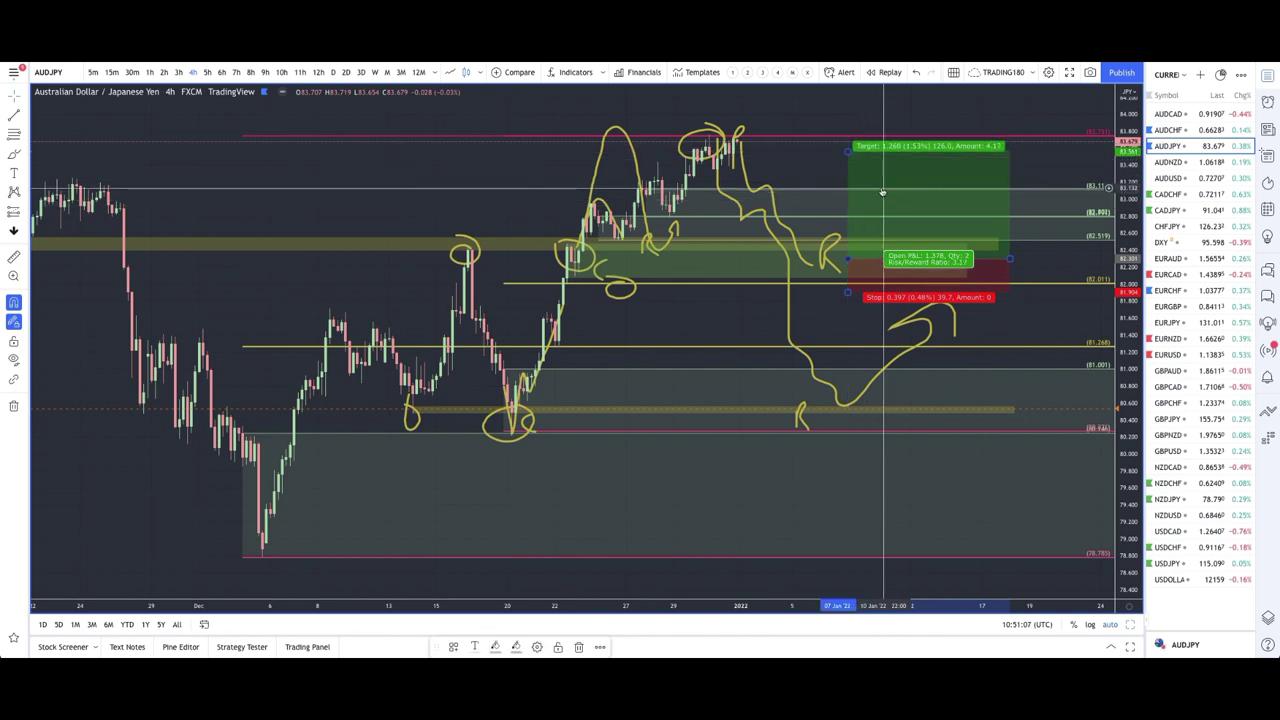
key("Delete")
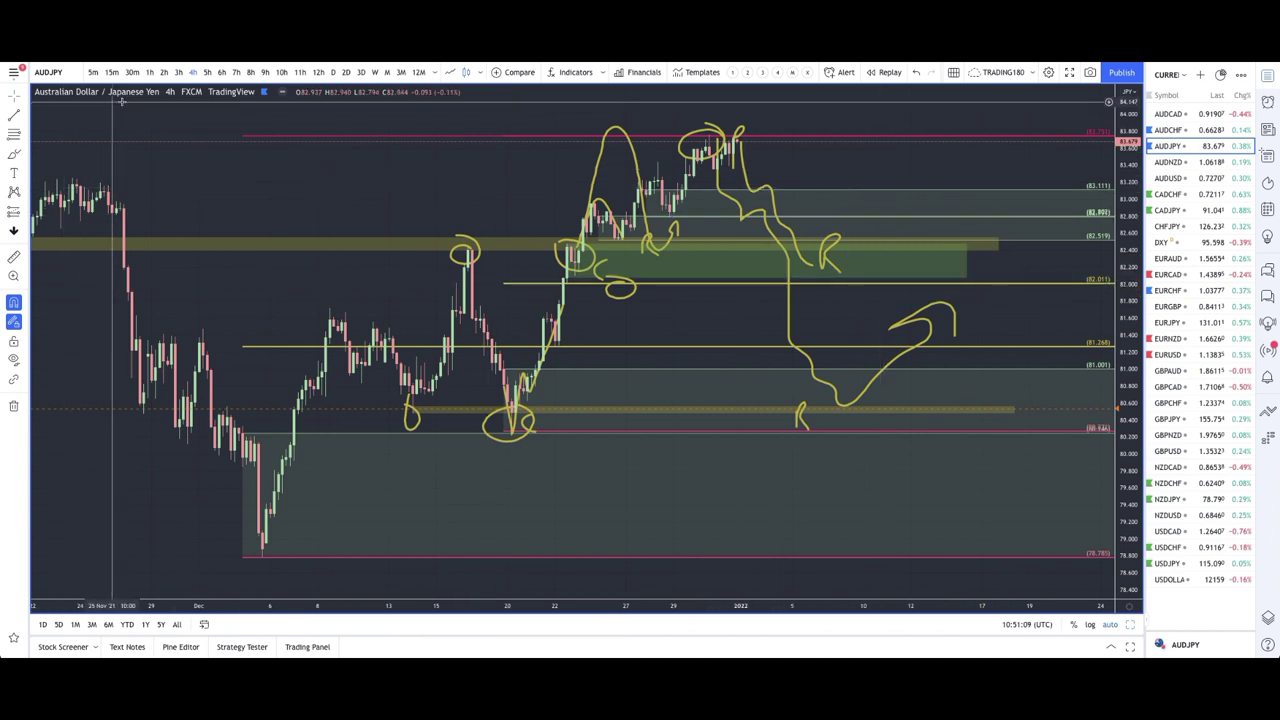
scroll(667, 378, "down", 1)
scroll(670, 385, "down", 1)
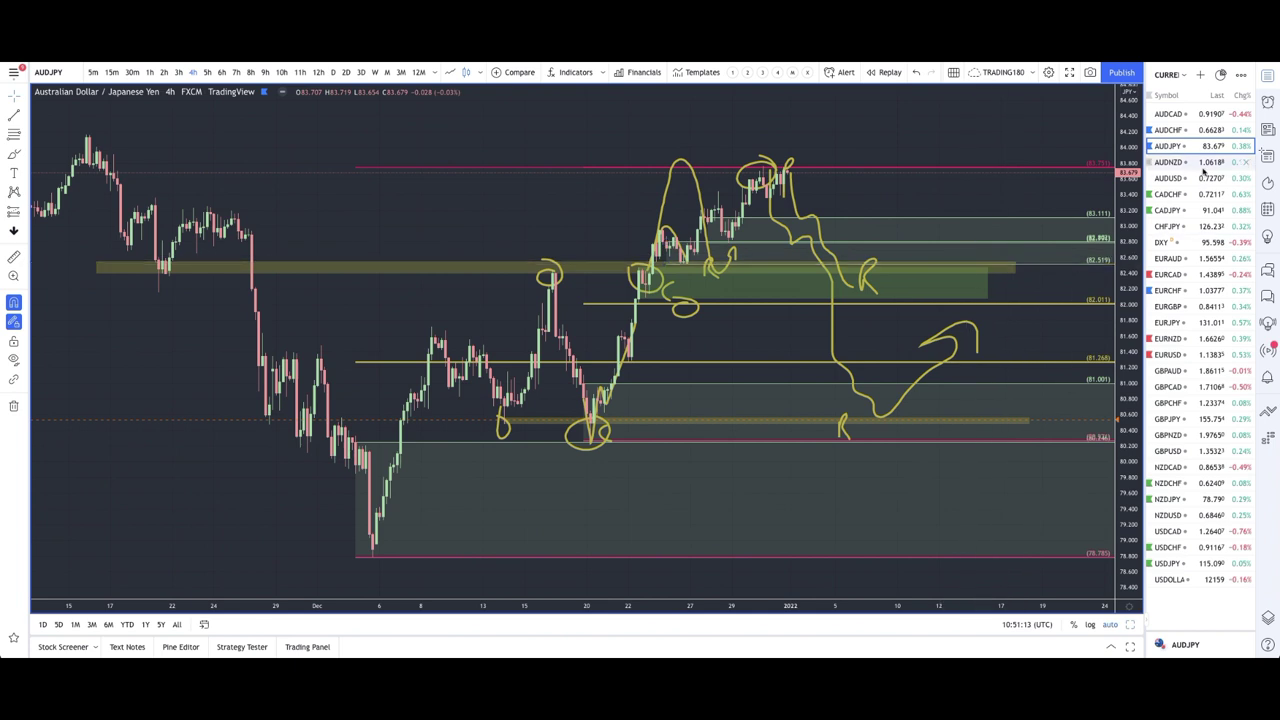
Switch to the AUDNZD daily chart and draw a 1.06195–1.06604 zone from the July candle.
left_click(1170, 162)
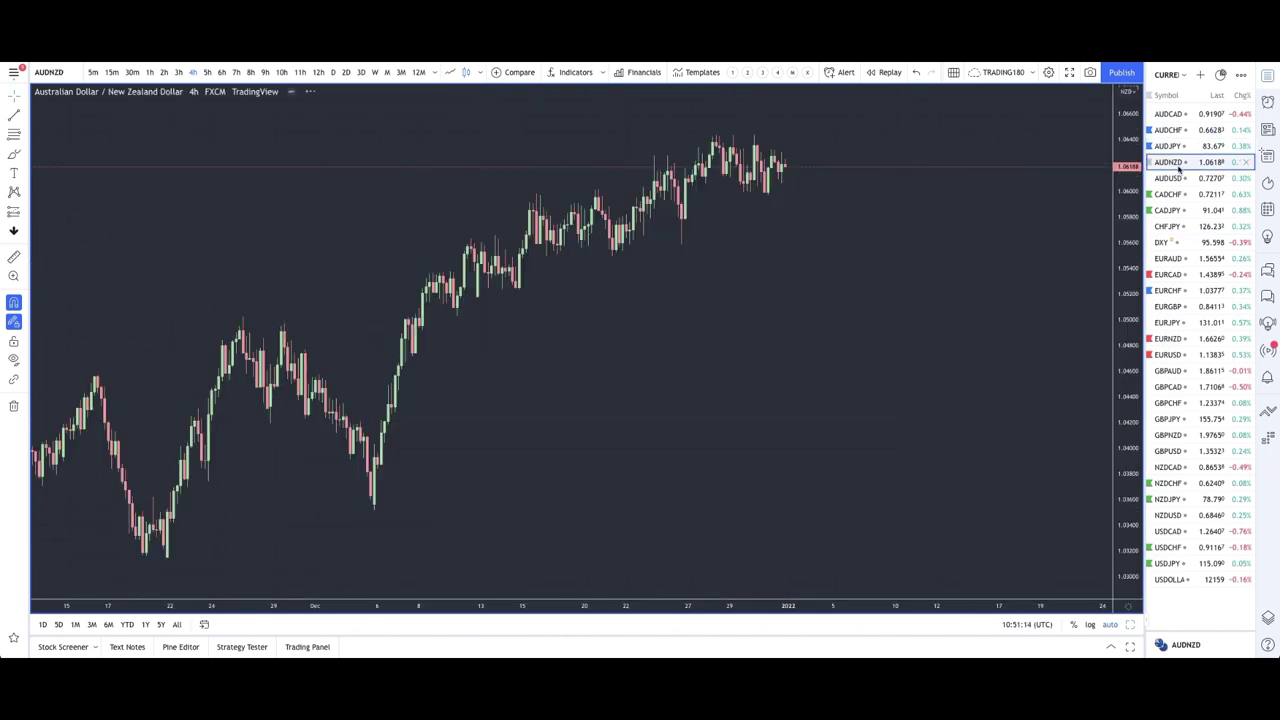
left_click(334, 72)
scroll(814, 277, "up", 2)
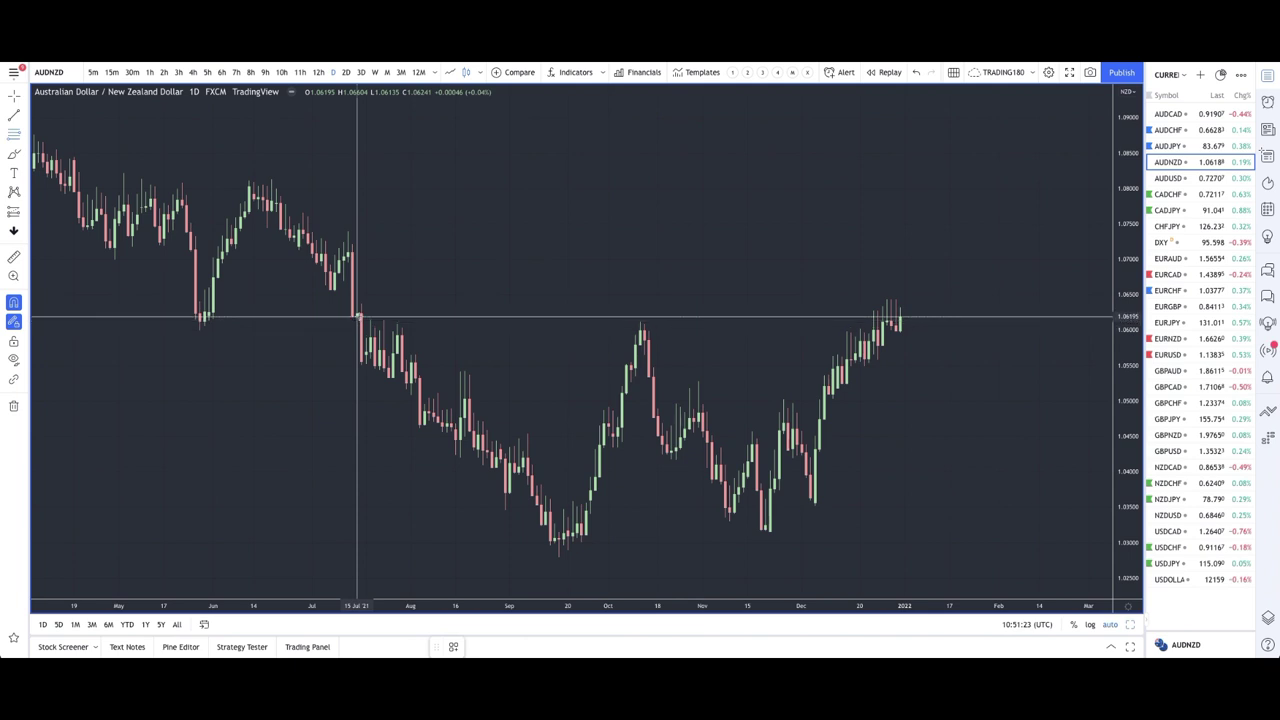
left_click_drag(357, 296, 357, 287)
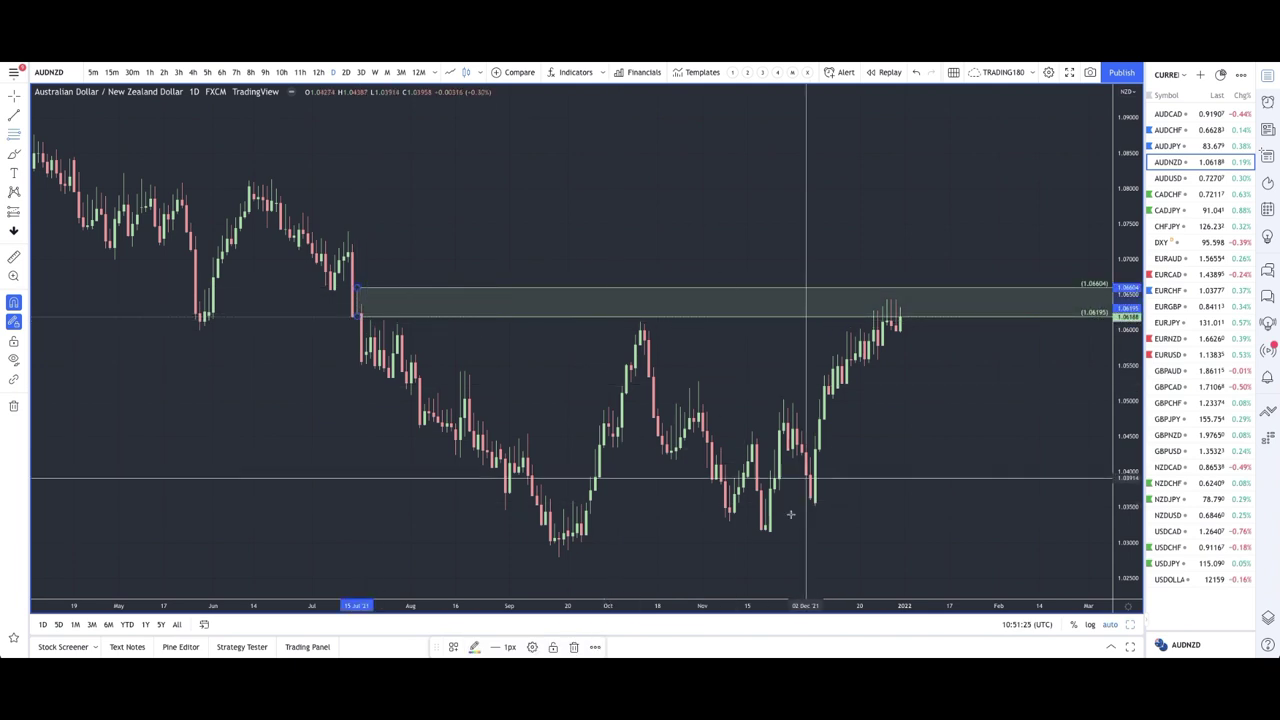
left_click(453, 647)
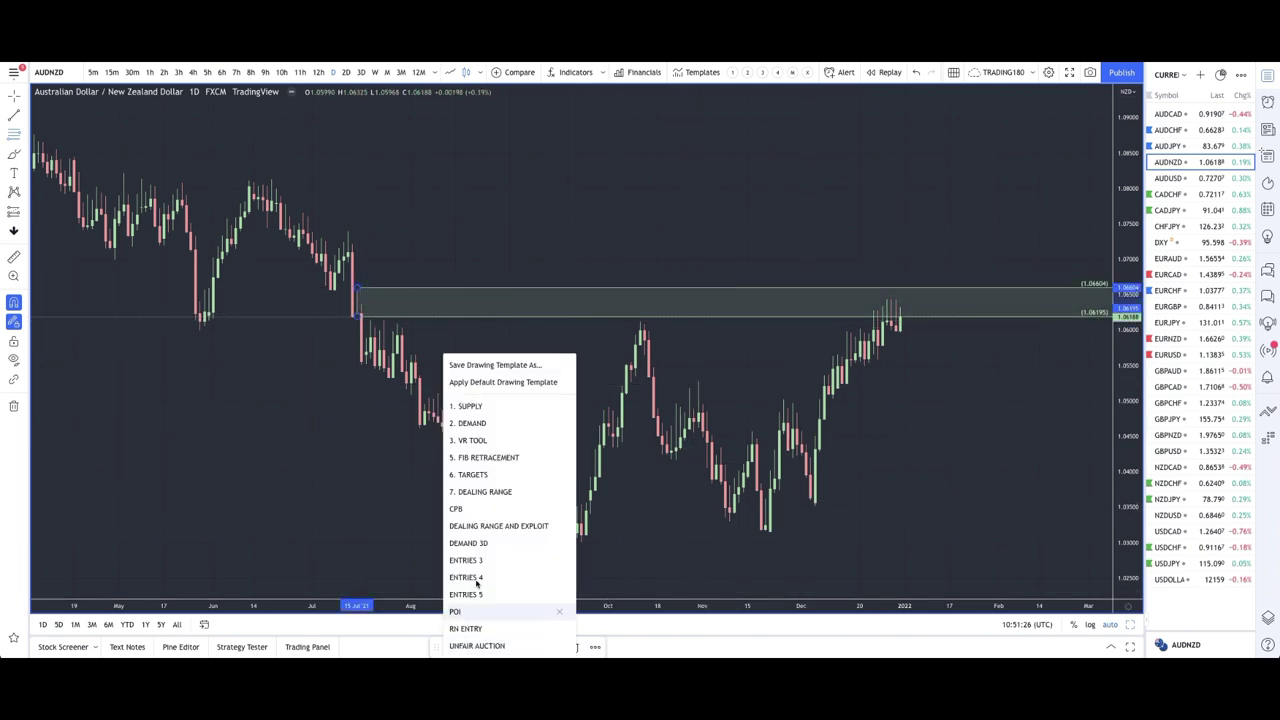
Apply the 1. SUPPLY template and draw a second zone at 1.07037–1.07398.
left_click(489, 410)
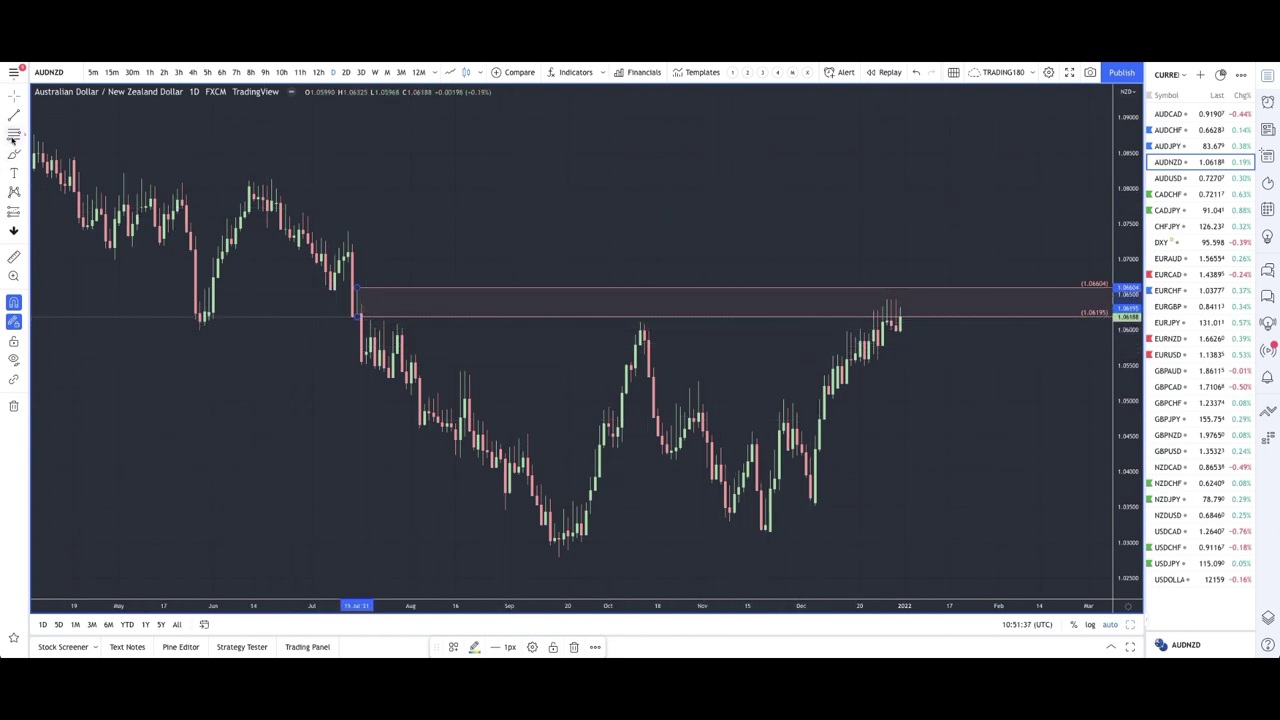
left_click_drag(349, 244, 348, 236)
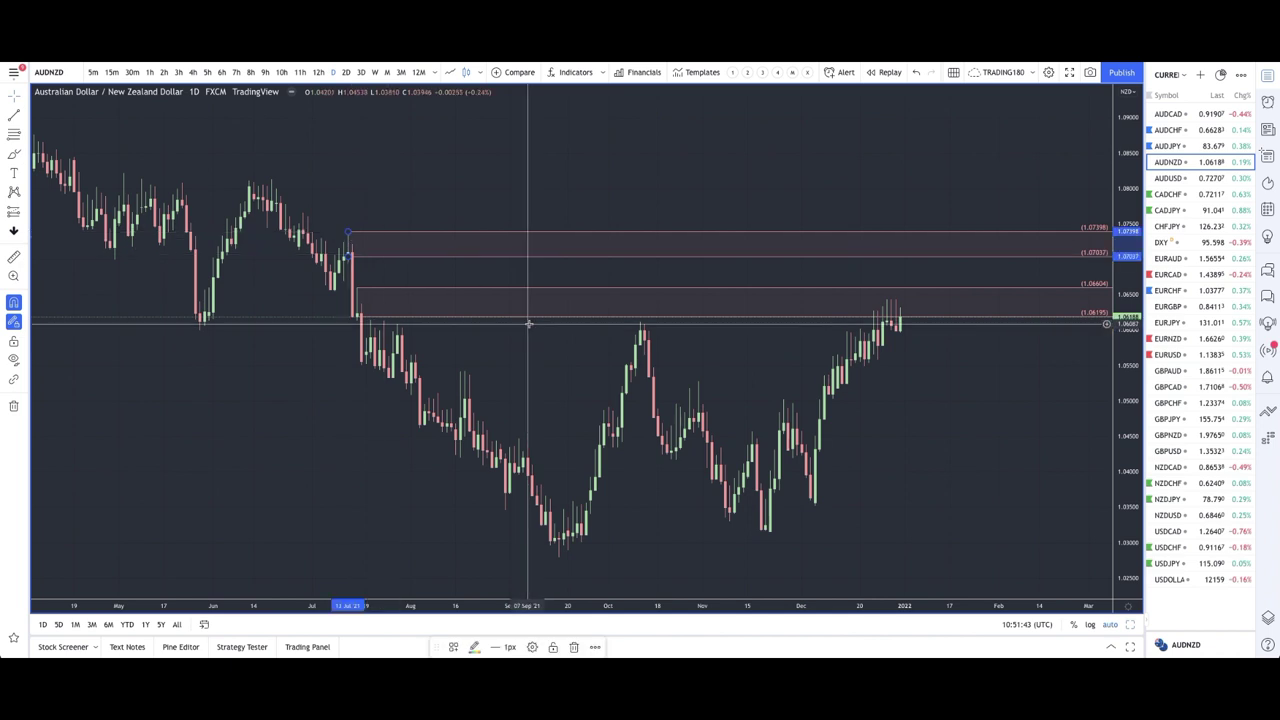
right_click(716, 370)
left_click(16, 152)
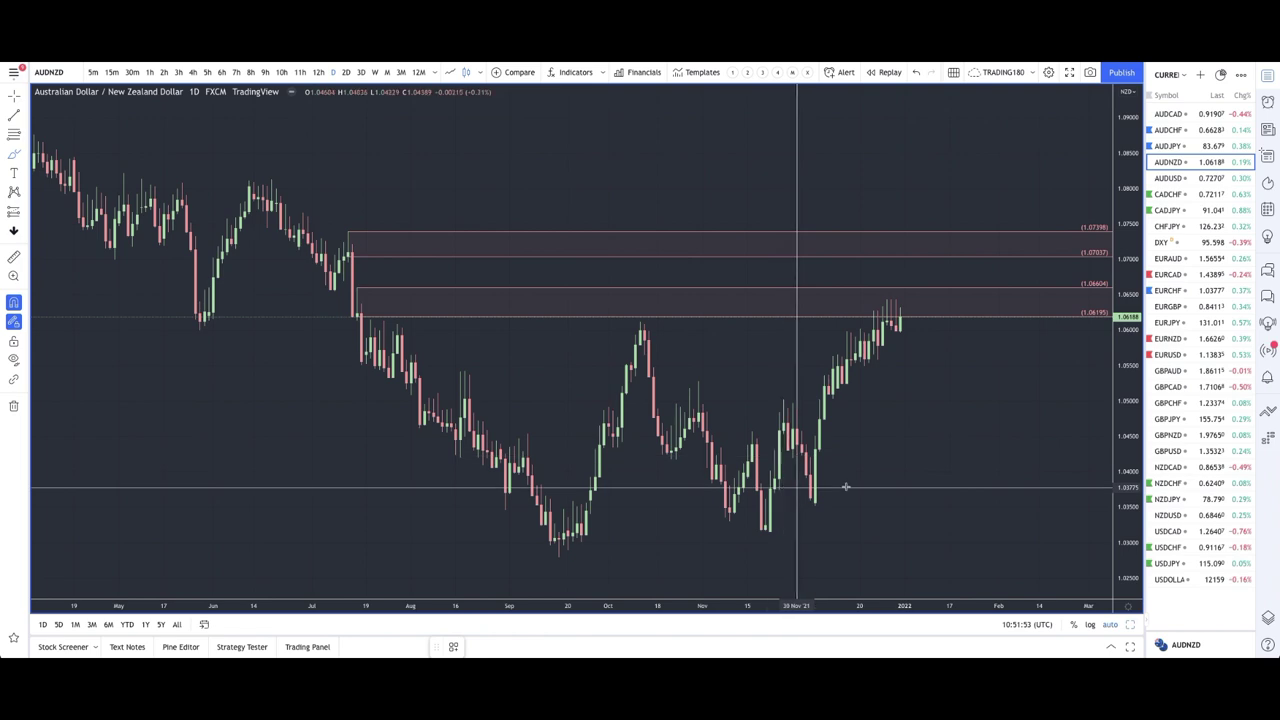
Brush a yellow circle around the latest candles and a downward arrow.
scroll(928, 486, "down", 1)
scroll(990, 460, "up", 2)
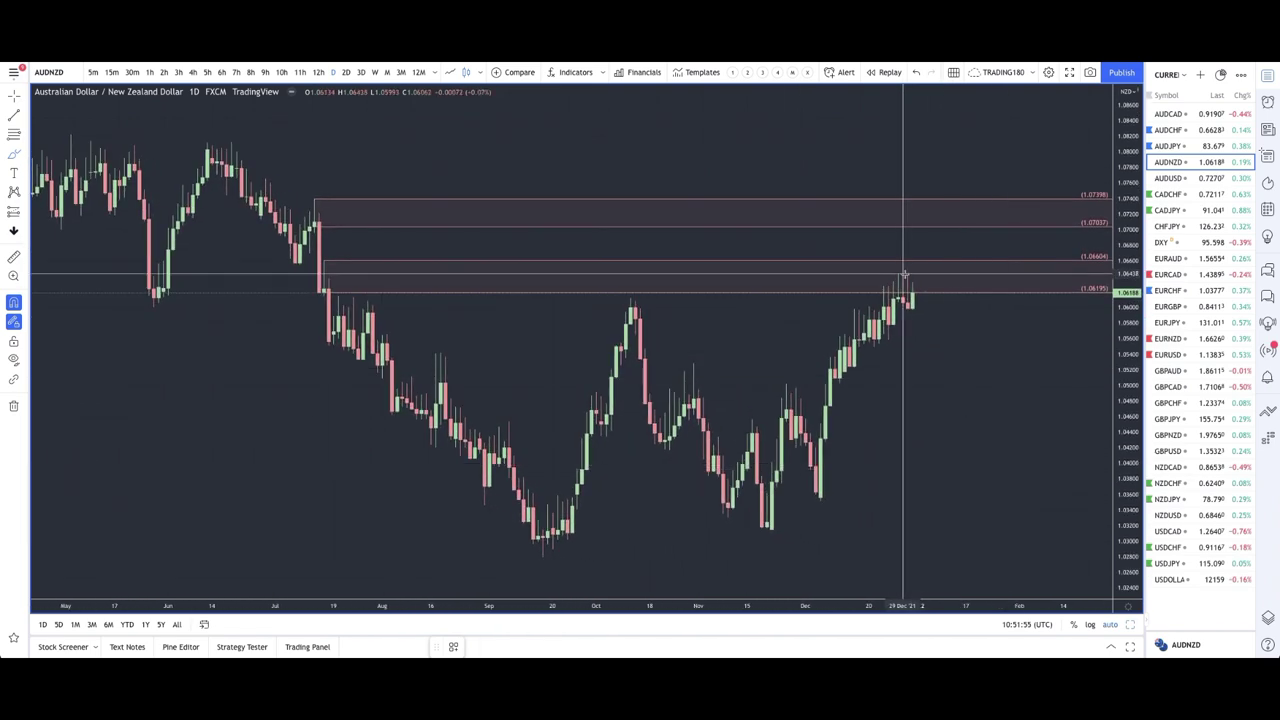
mouse_move(906, 272)
left_mouse_down()
mouse_move(900, 300)
mouse_move(910, 280)
mouse_move(990, 420)
left_mouse_up()
left_click_drag(955, 400, 994, 400)
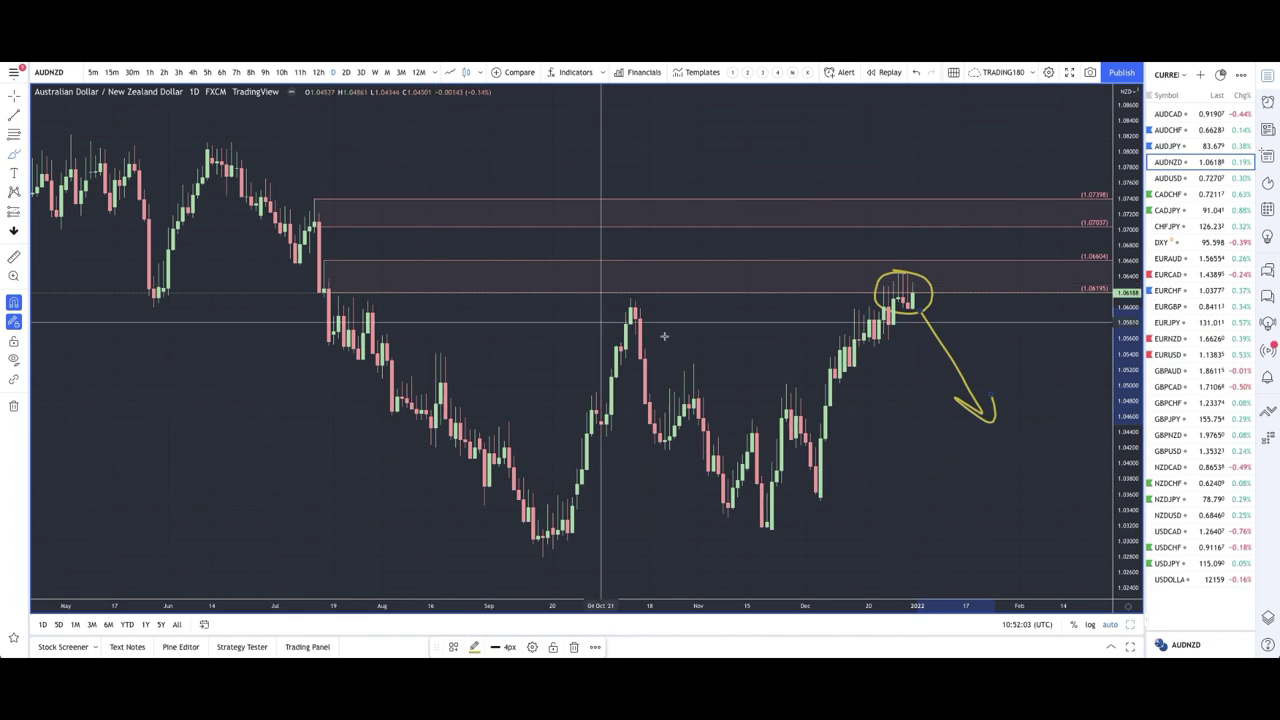
On the weekly chart, draw a supply zone up to the June high at 1.08116.
scroll(412, 370, "down", 5)
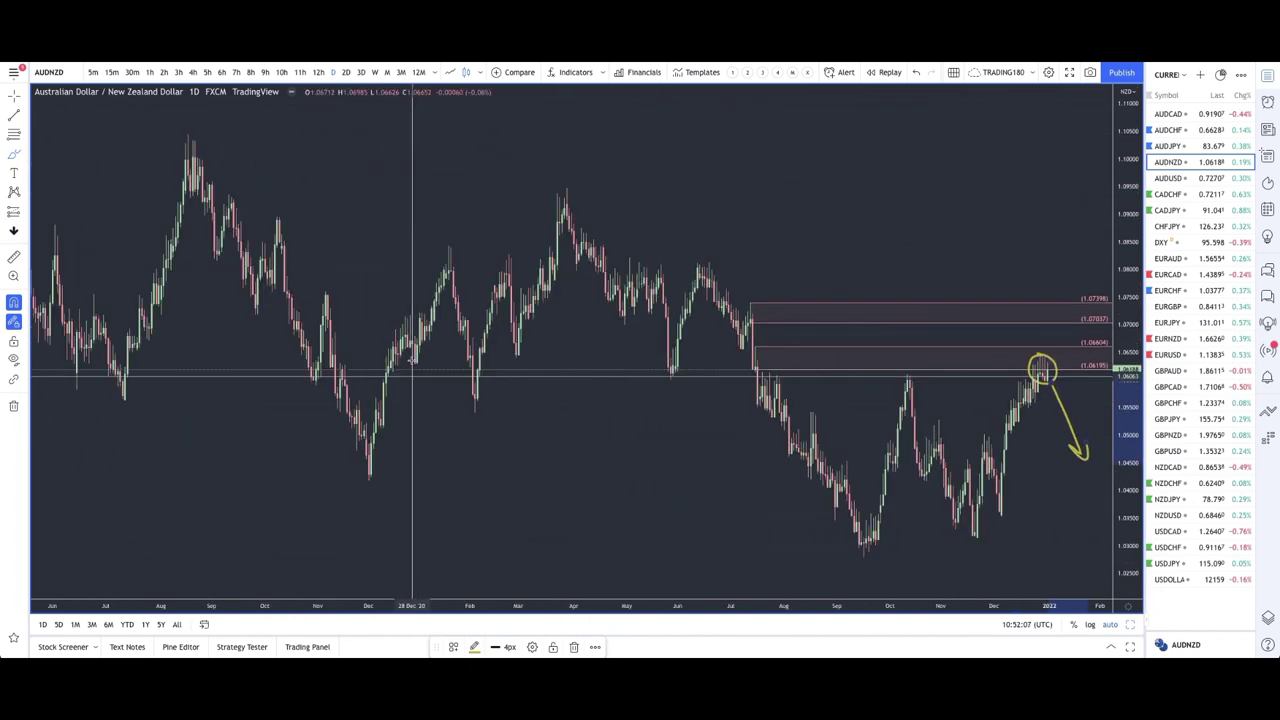
scroll(663, 366, "up", 5)
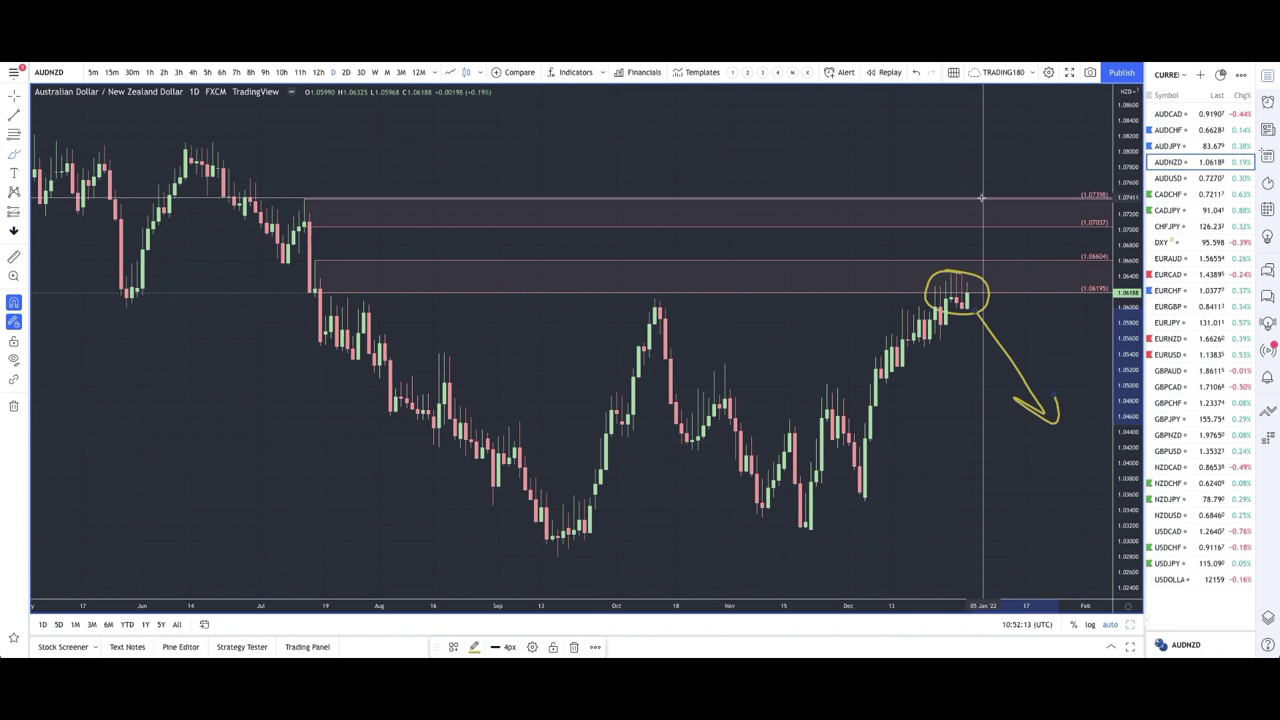
scroll(820, 209, "down", 2)
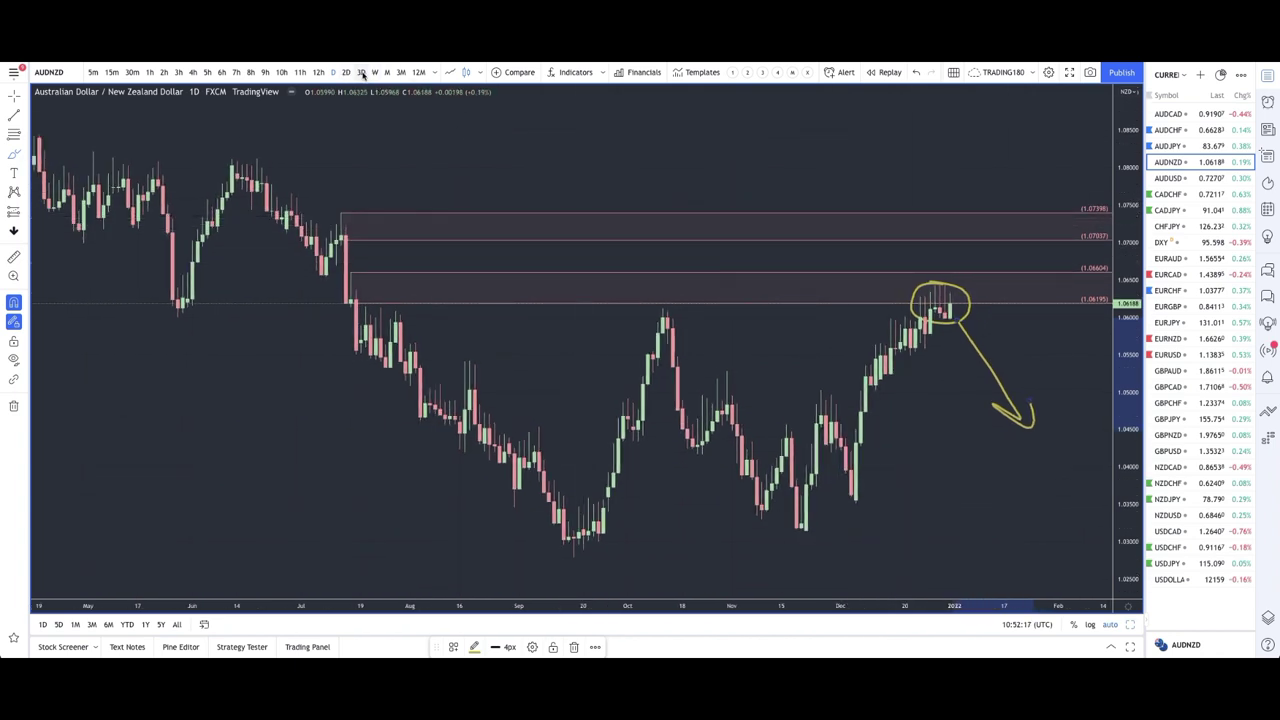
left_click(373, 72)
scroll(723, 214, "up", 4)
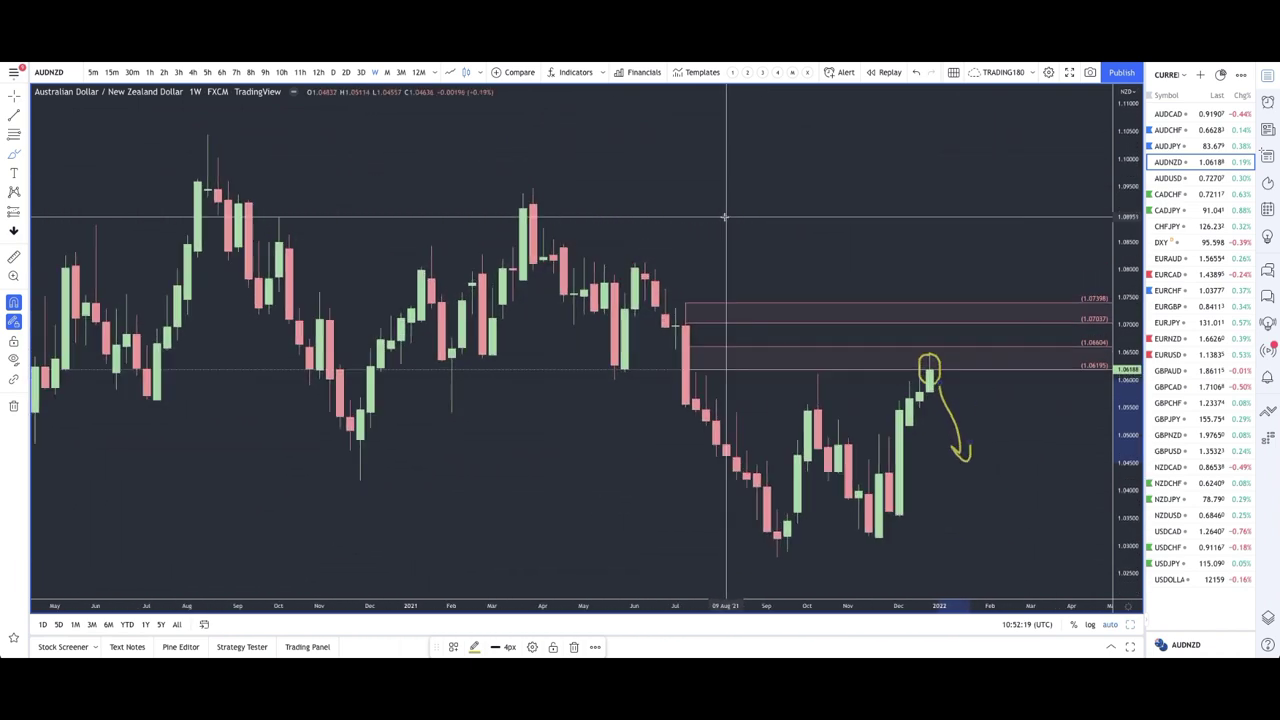
scroll(815, 242, "up", 1)
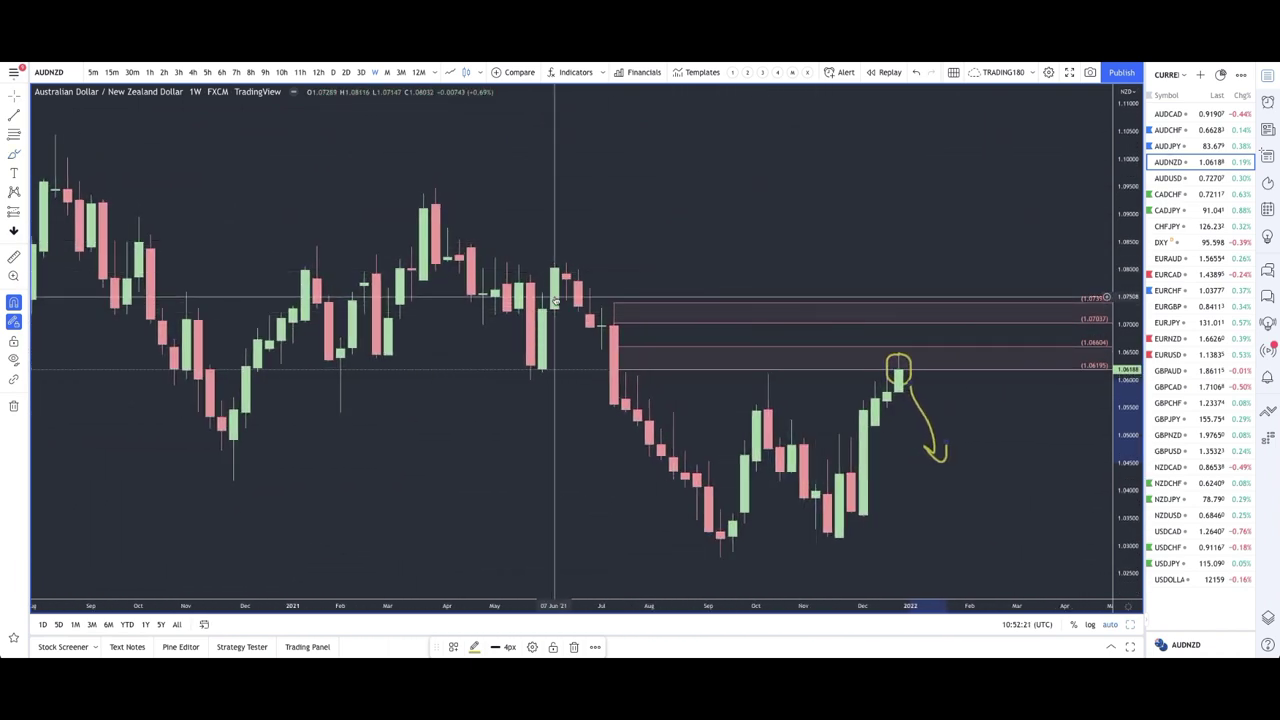
left_click(601, 330)
left_click(616, 301)
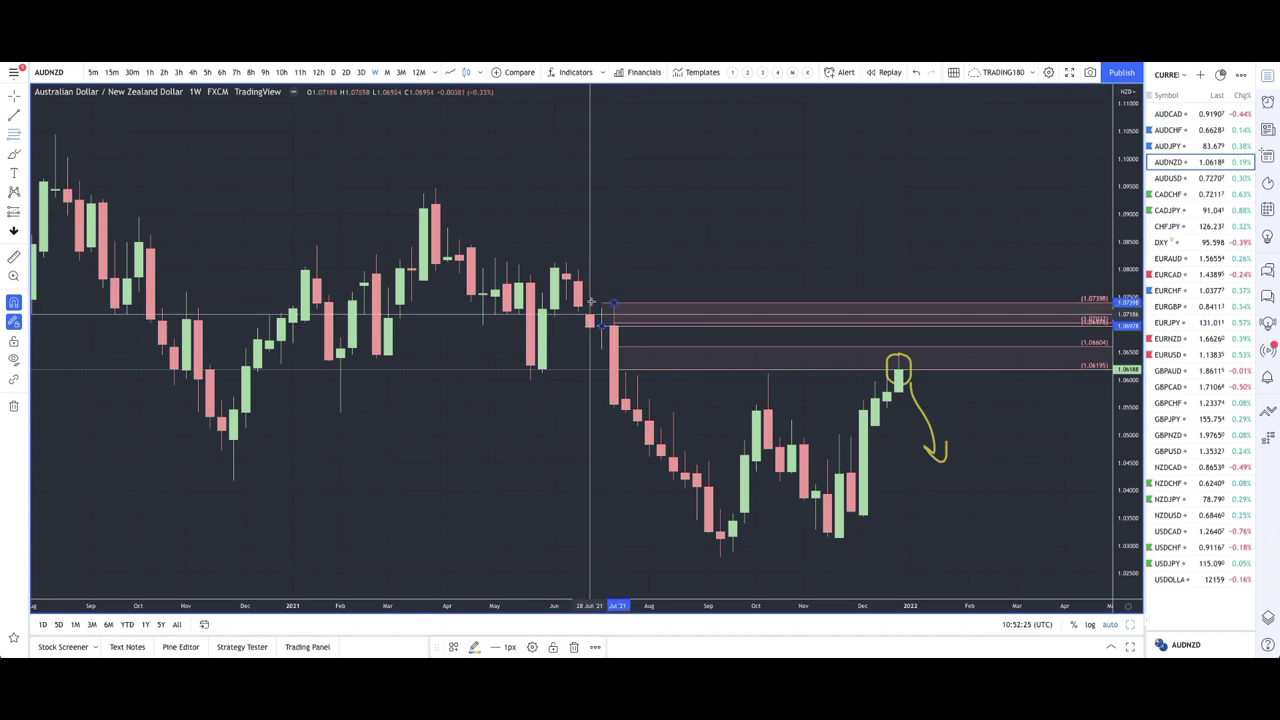
left_click_drag(553, 308, 557, 263)
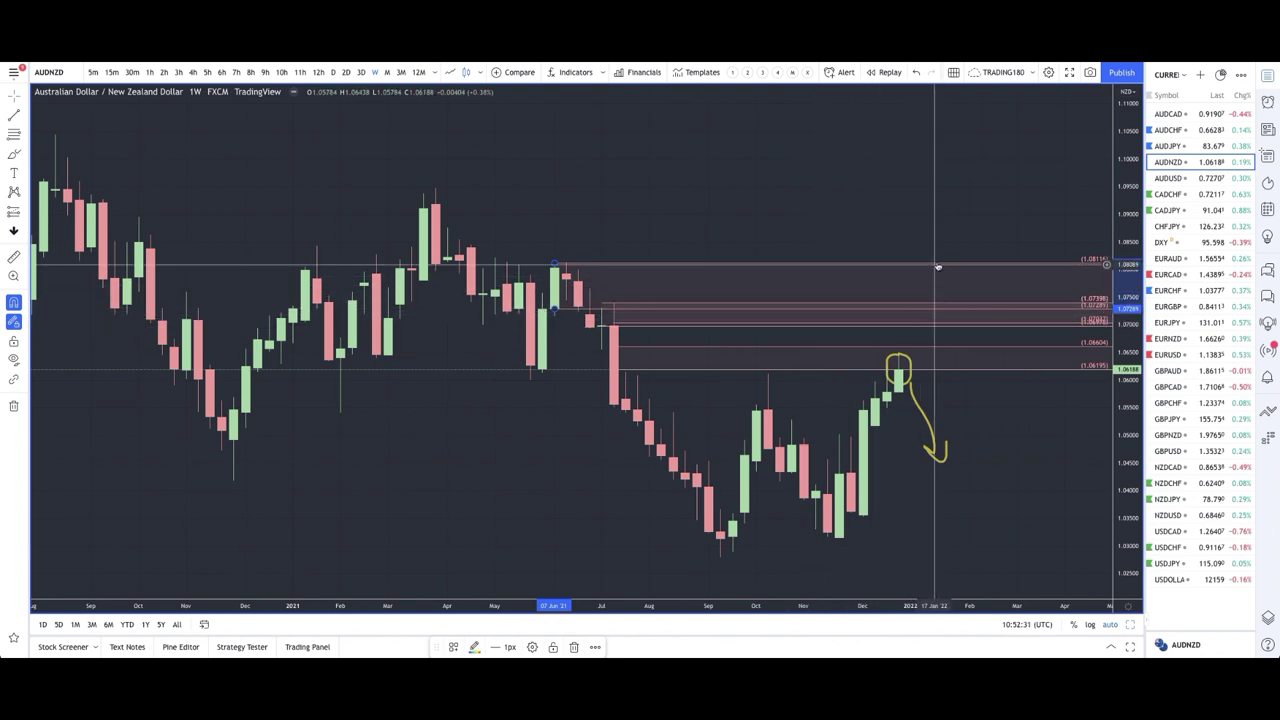
Return to daily candles and brush a yellow circle around the late-December candles.
left_click(333, 72)
scroll(845, 365, "down", 5)
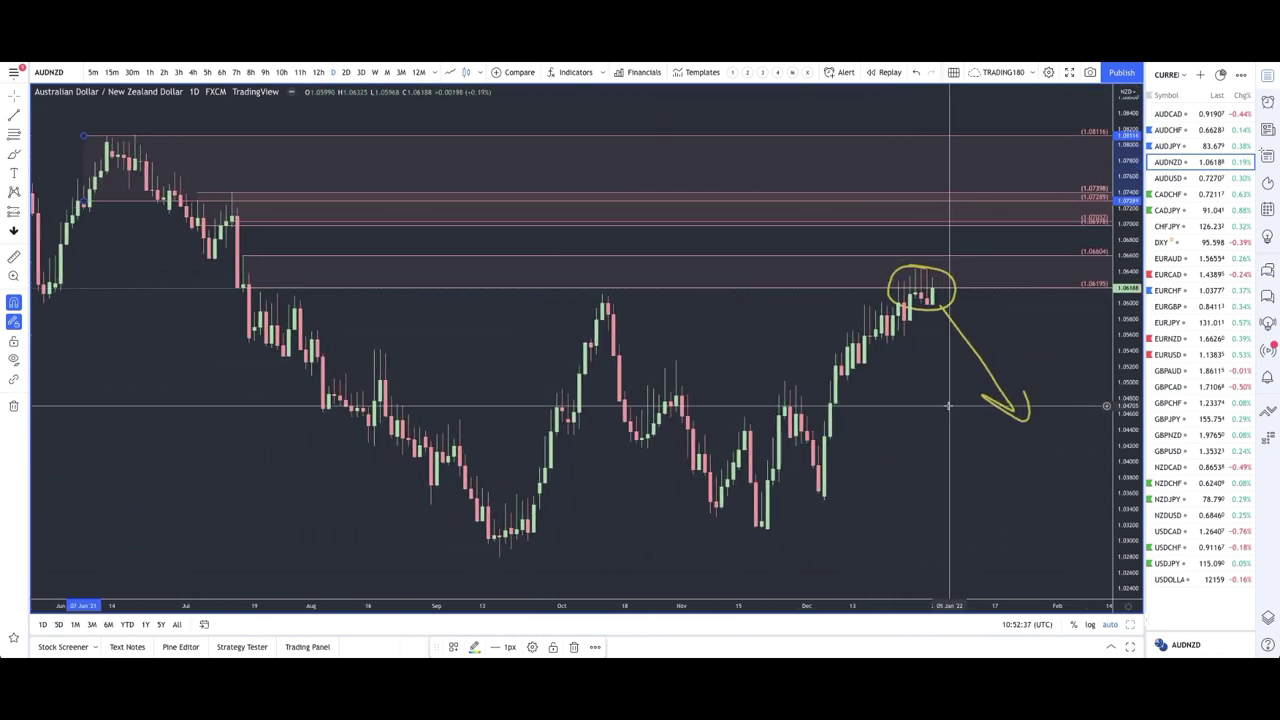
scroll(947, 405, "down", 2)
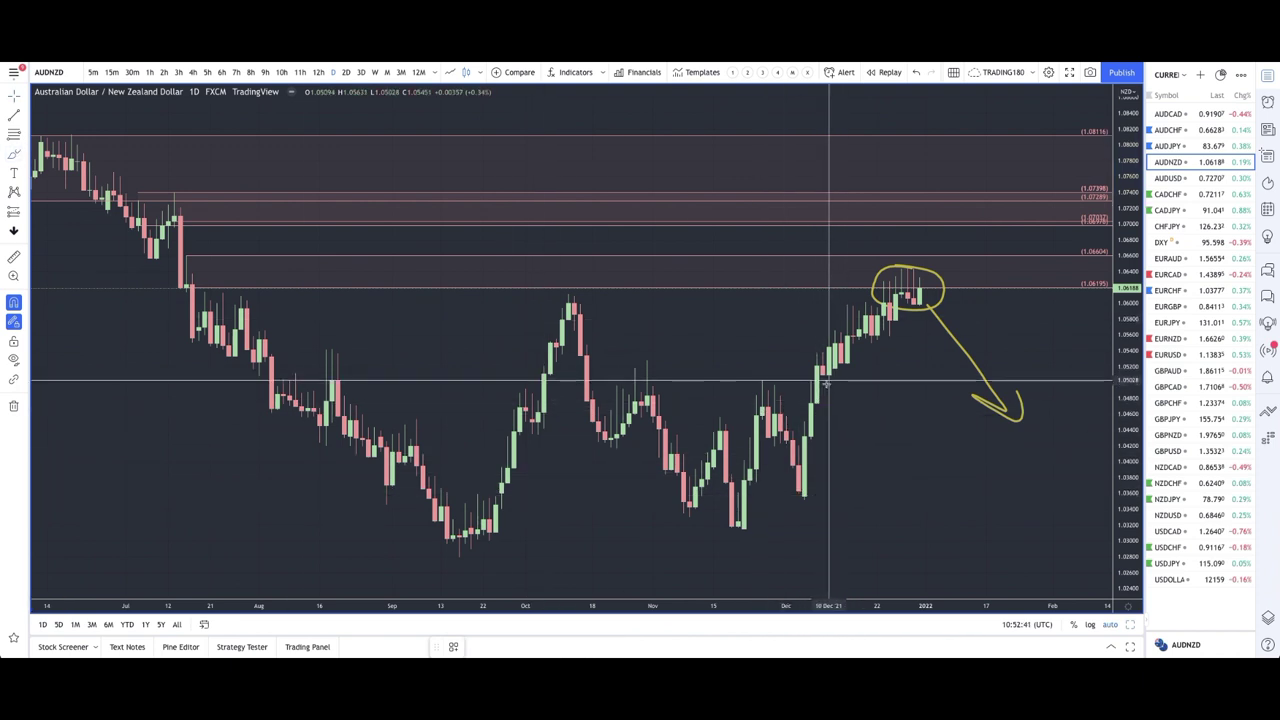
mouse_move(822, 372)
left_mouse_down()
mouse_move(792, 443)
mouse_move(812, 503)
mouse_move(835, 408)
left_mouse_up()
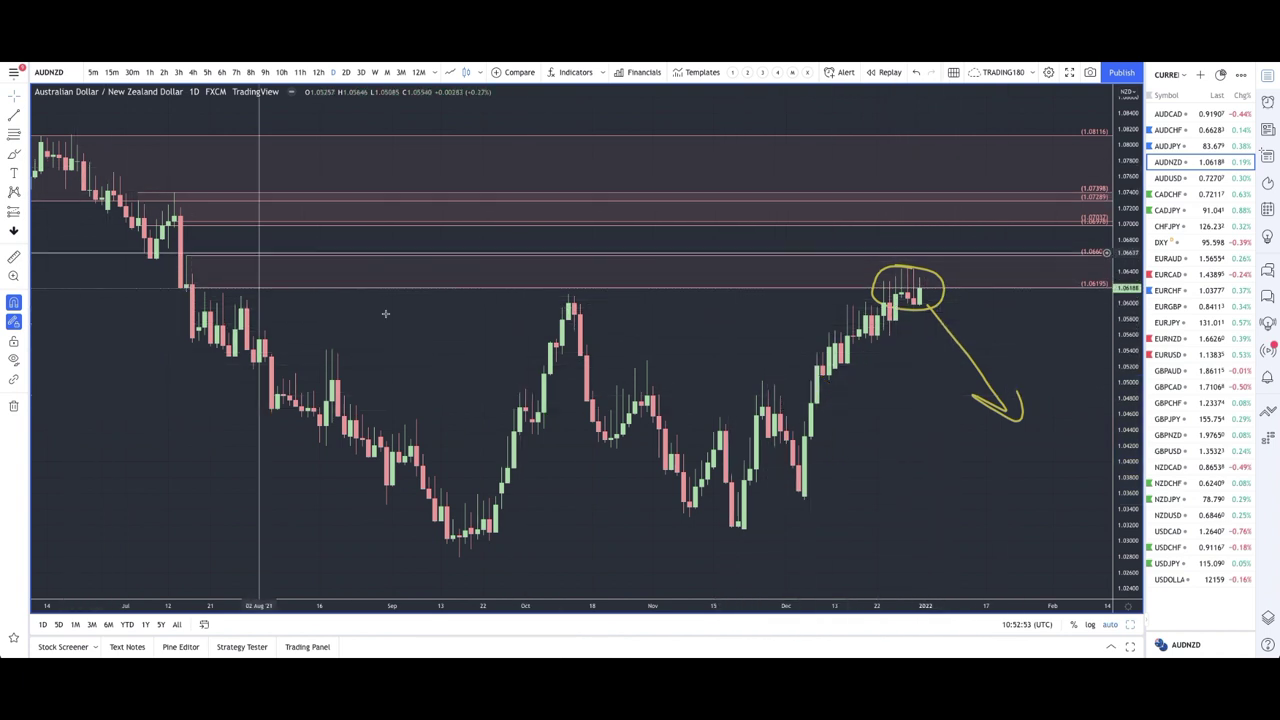
Switch the chart to AUDUSD from the watchlist.
scroll(503, 363, "down", 1)
scroll(503, 363, "down", 1)
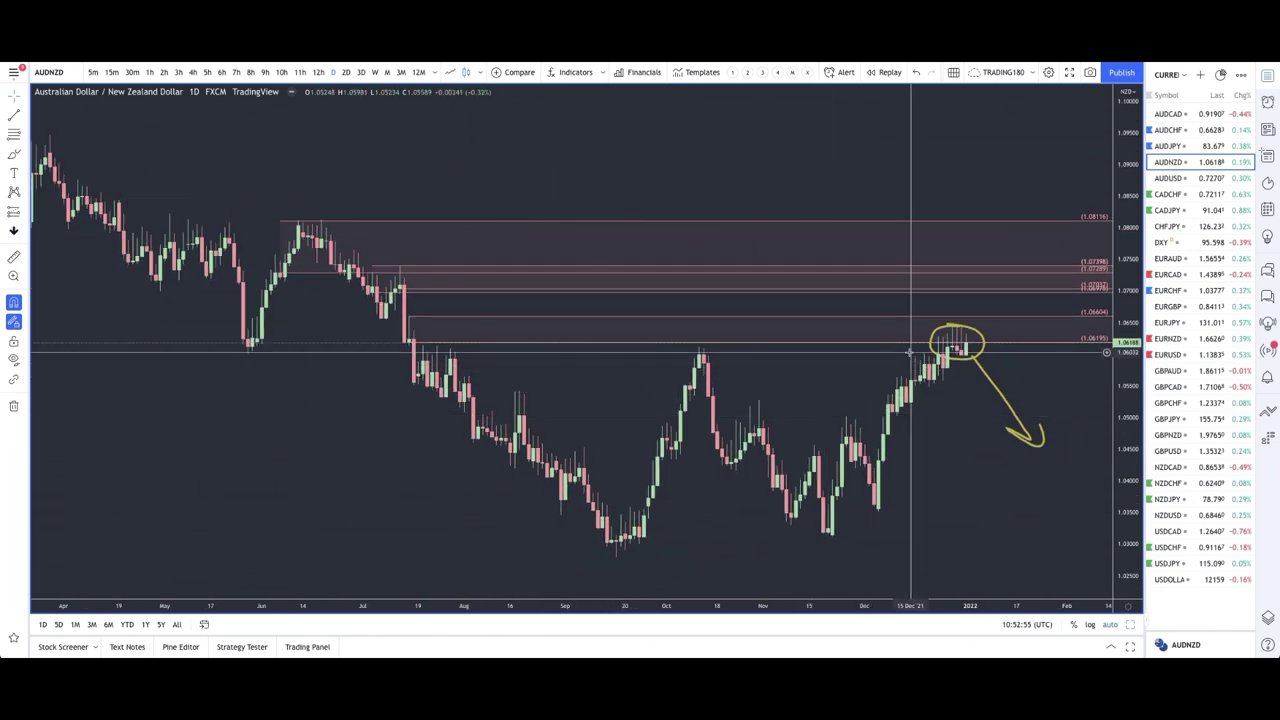
left_click(1178, 178)
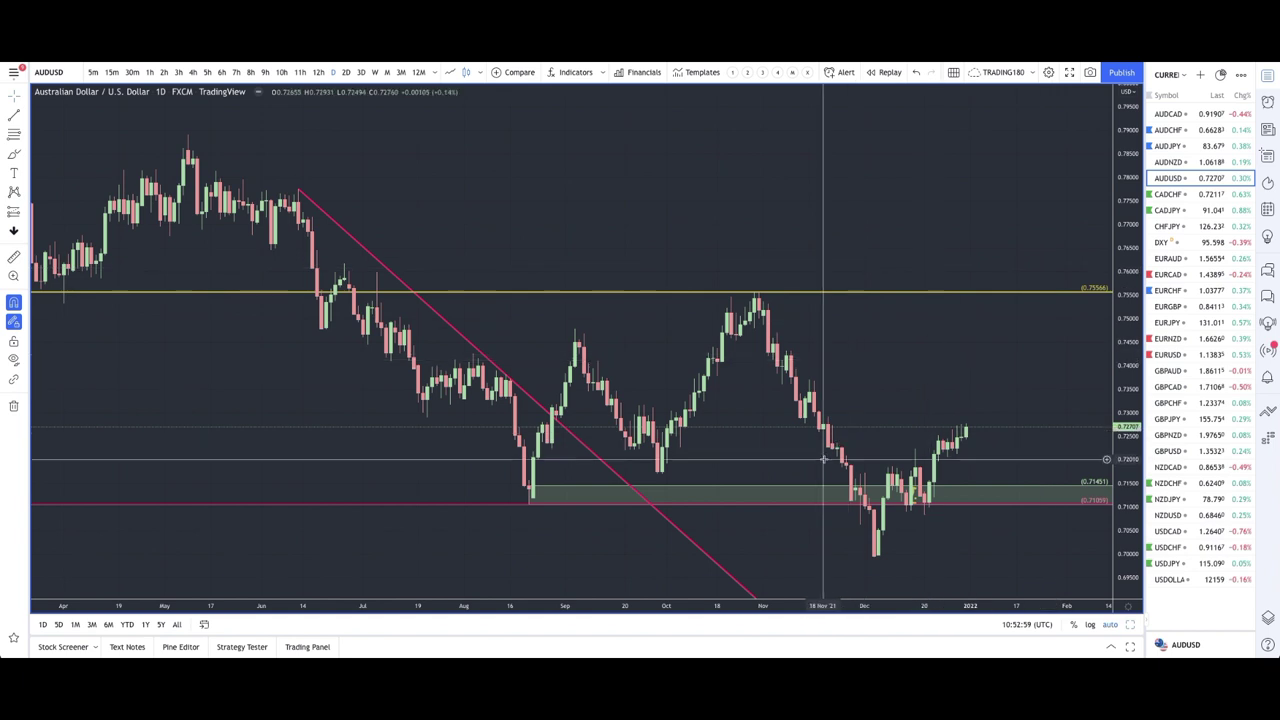
Clear the AUDUSD drawings and add level lines at 0.73230, 0.73679, 0.74707, 0.75553 and 0.73707.
left_click(13, 407)
scroll(621, 369, "up", 2)
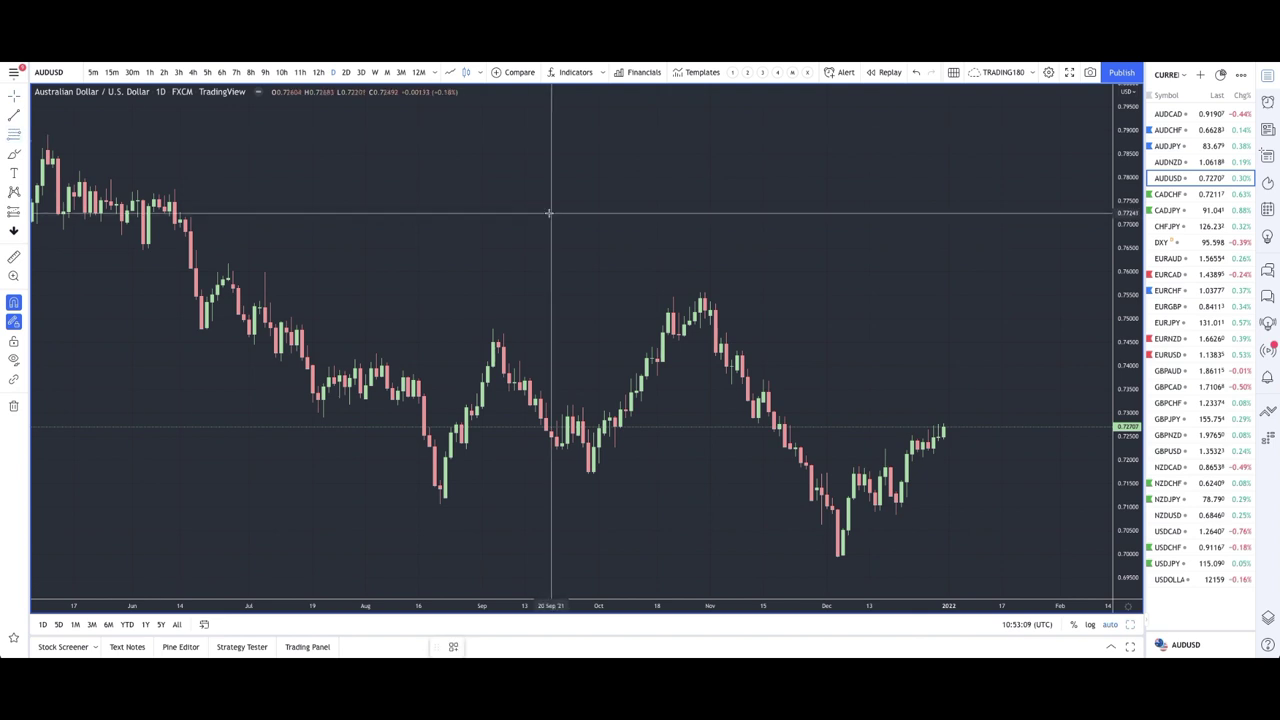
left_click(763, 400)
left_click(765, 381)
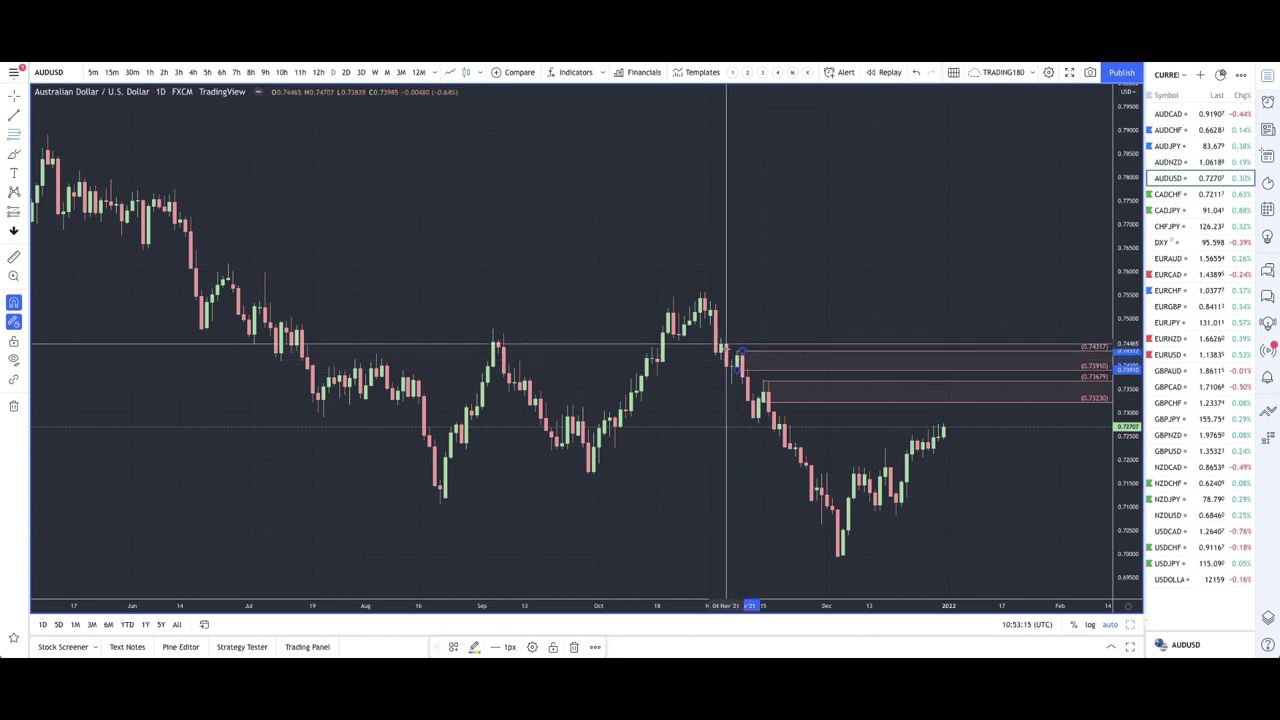
left_click(727, 331)
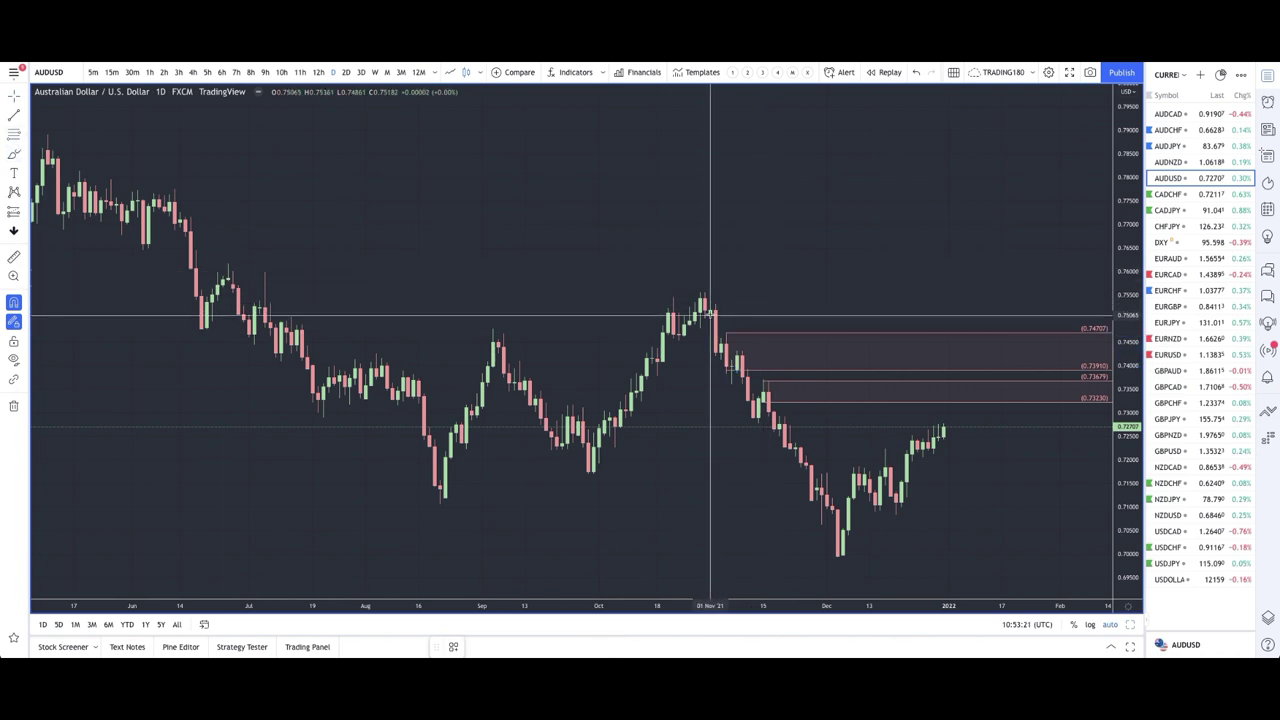
left_click(705, 290)
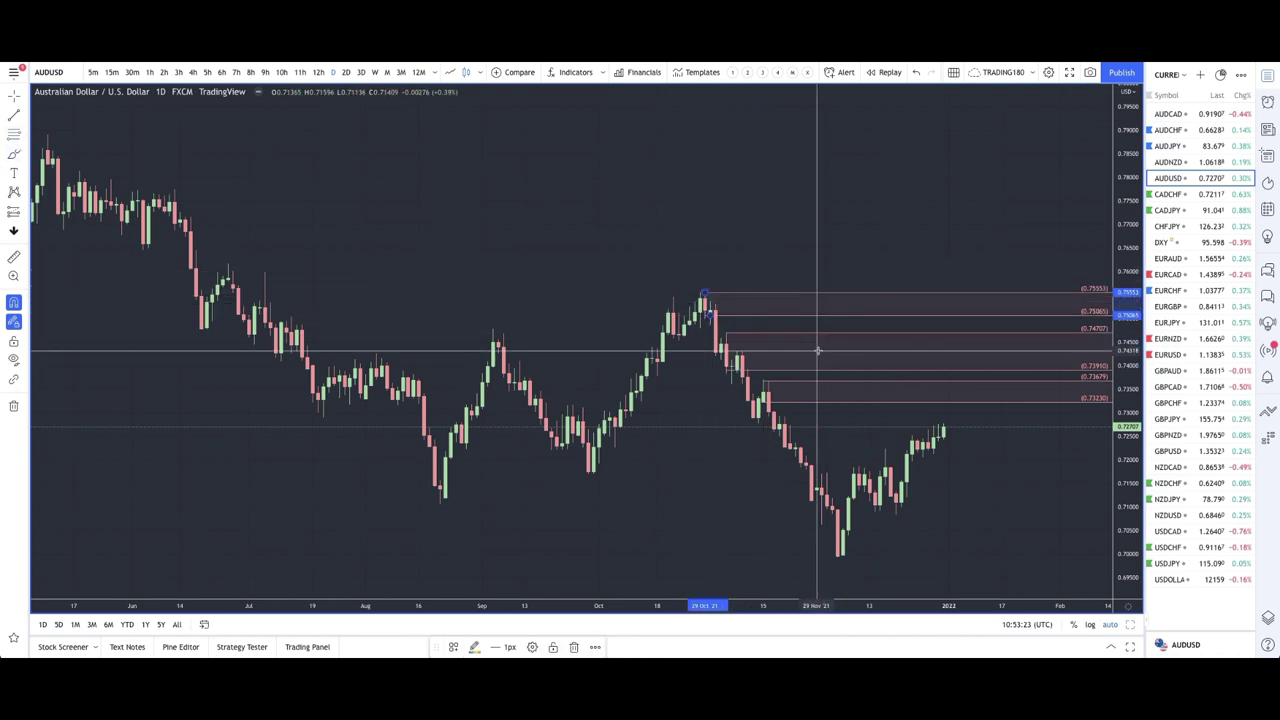
scroll(869, 398, "up", 1)
scroll(869, 398, "up", 1)
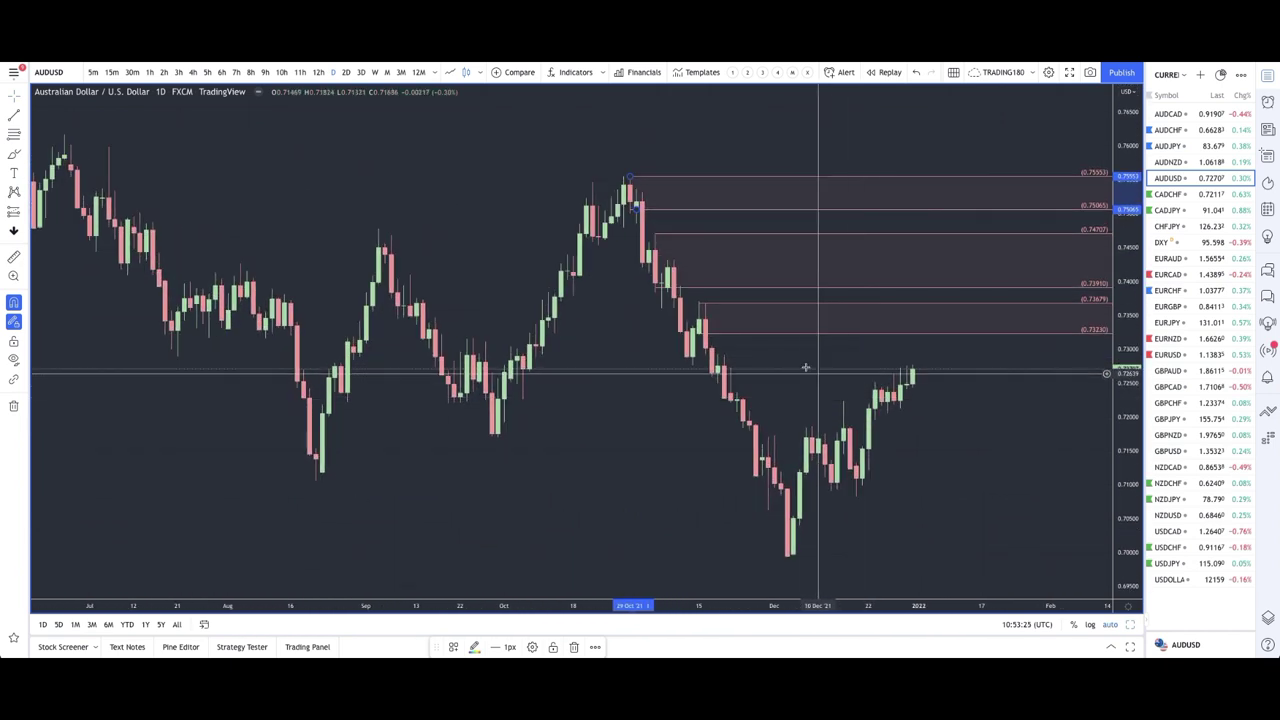
left_click(700, 301)
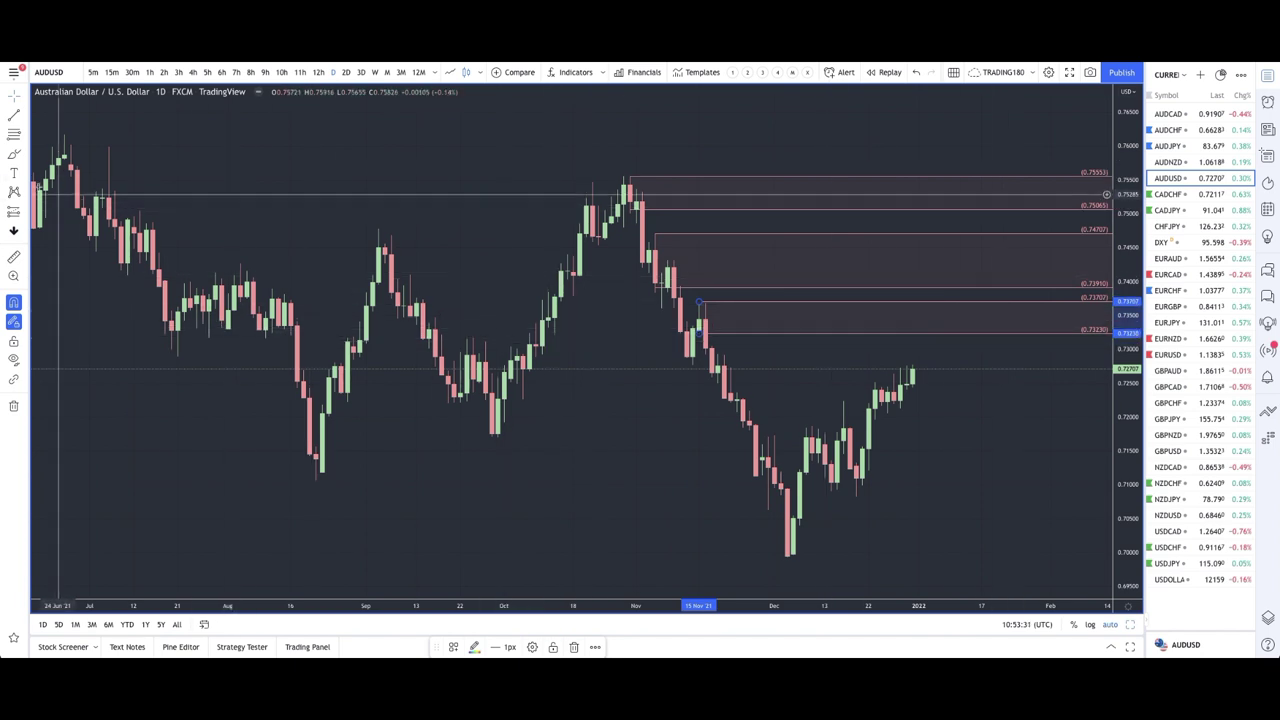
Draw a DEMAND-styled zone from the October high to the December low and brush a B.
left_click(10, 133)
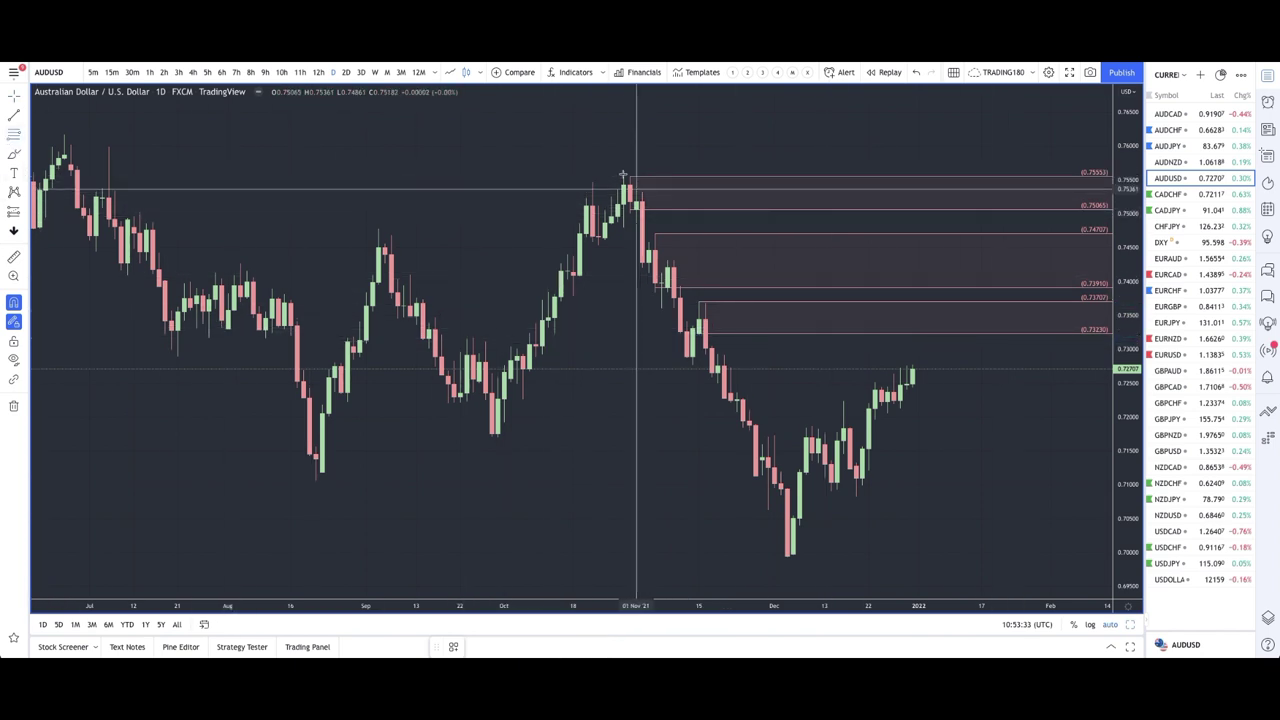
left_click_drag(630, 176, 788, 557)
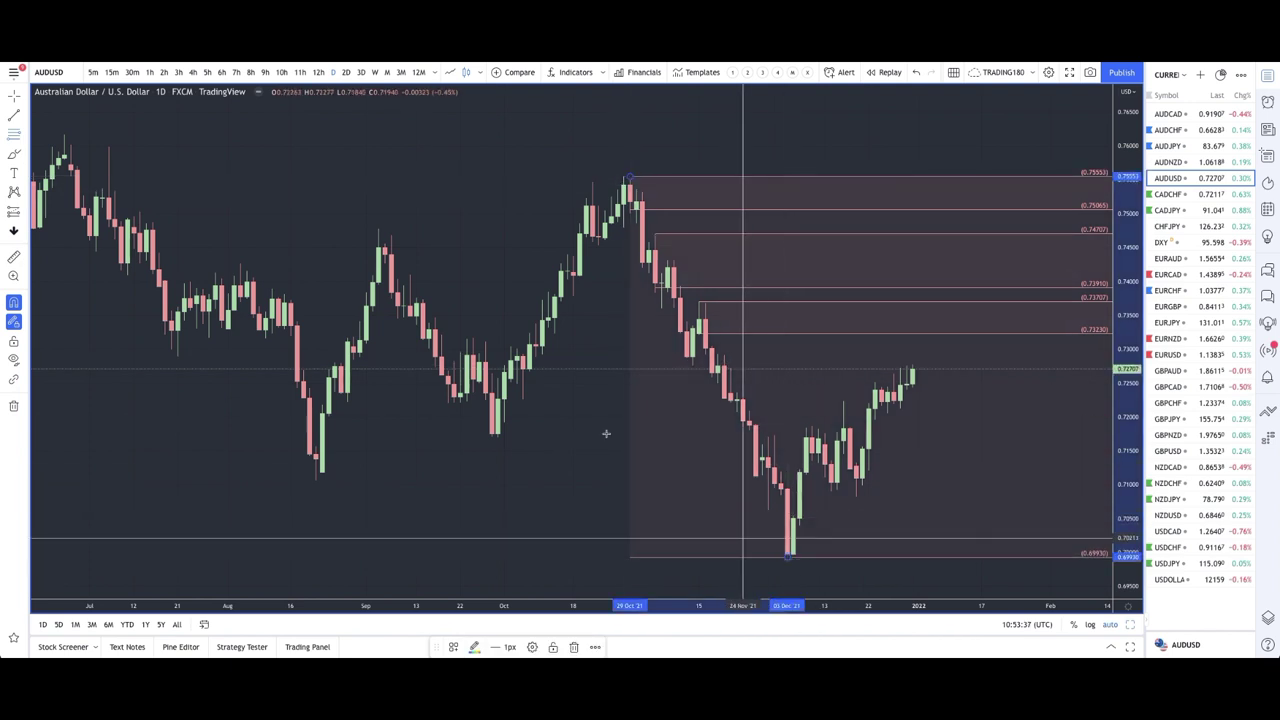
key("Escape")
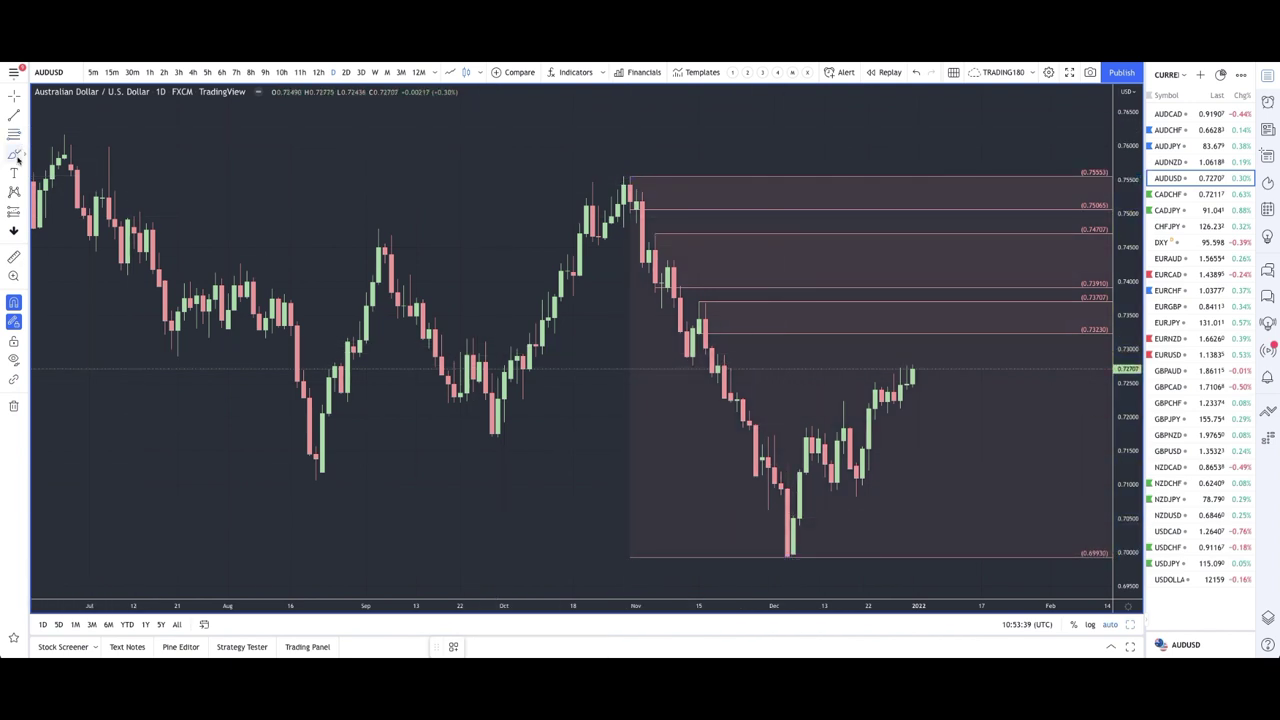
left_click(687, 560)
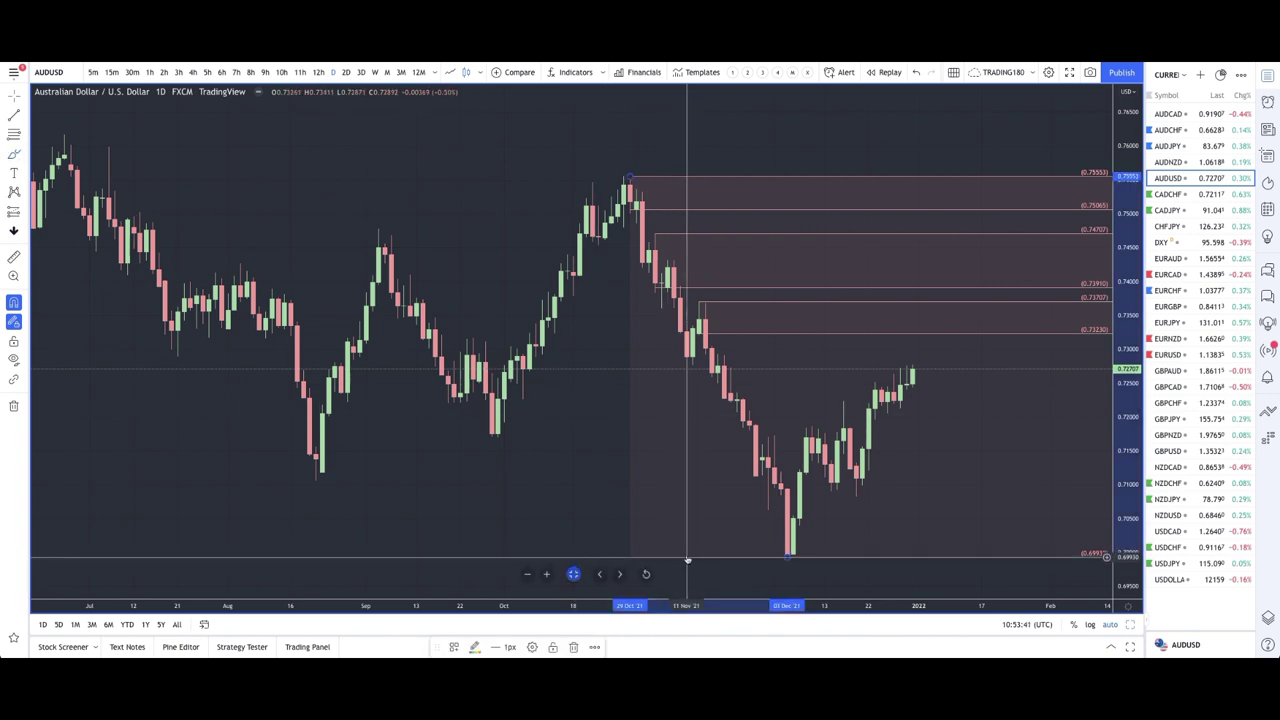
left_click(451, 647)
left_click(482, 428)
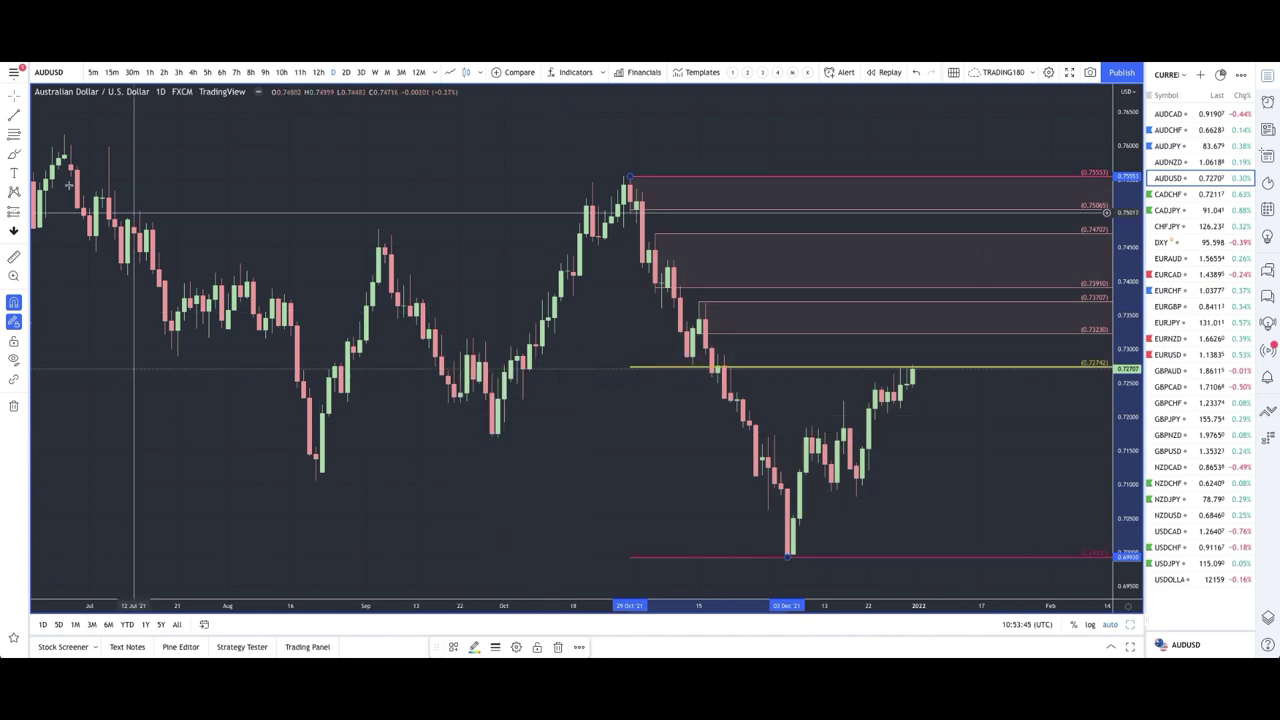
left_click(664, 168)
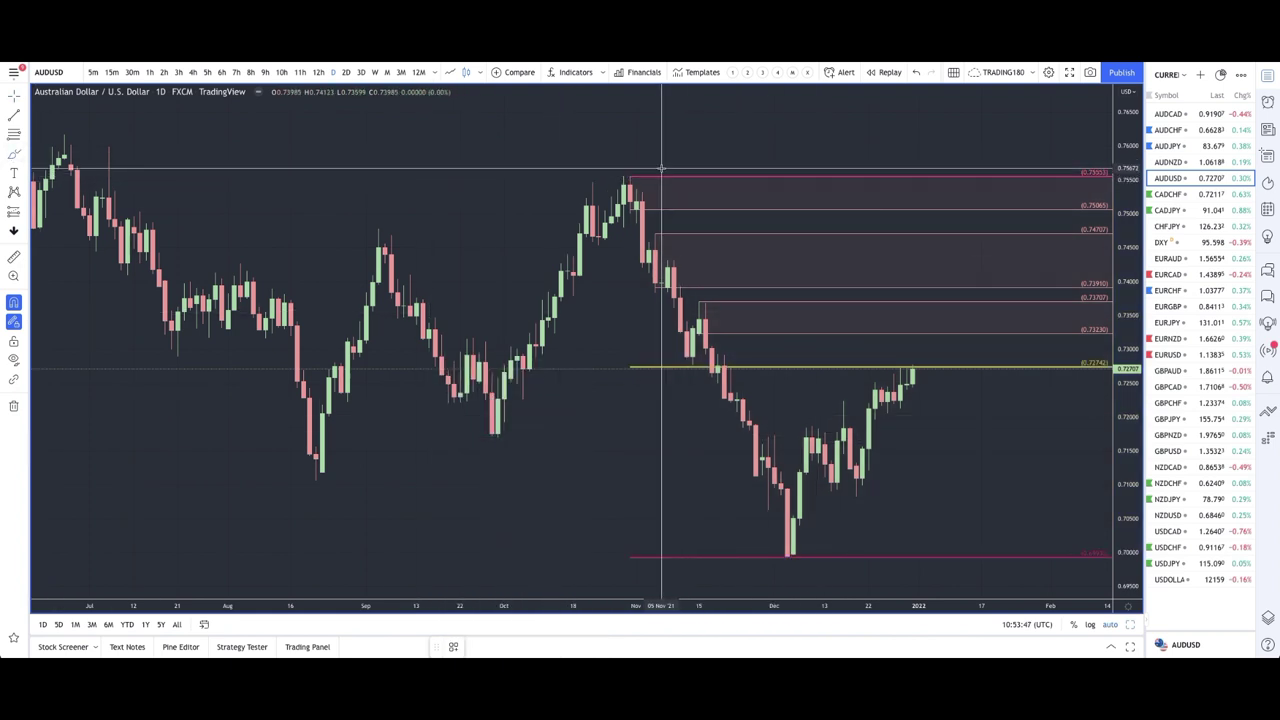
mouse_move(660, 198)
left_mouse_down()
mouse_move(661, 150)
mouse_move(672, 290)
mouse_move(788, 555)
mouse_move(838, 578)
mouse_move(855, 544)
left_mouse_up()
Undo the stray stroke, brush an E at the zone bottom, and circle the late-October high.
key("ctrl+z")
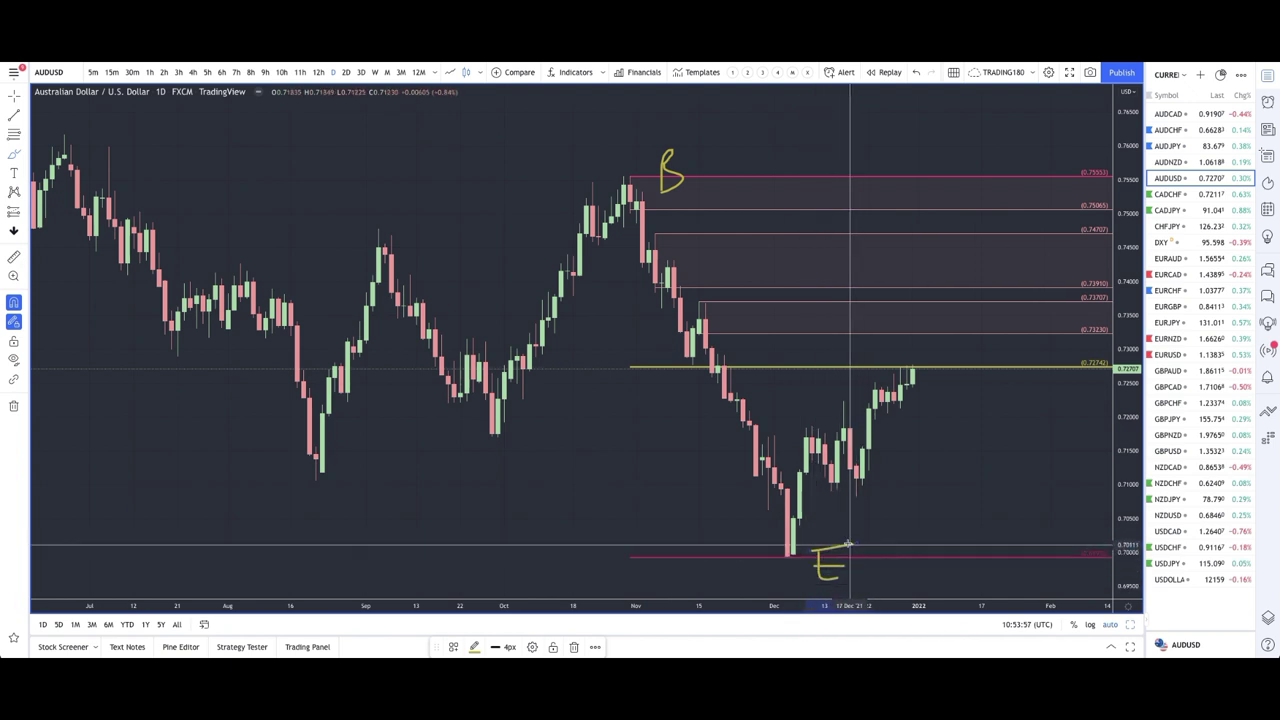
scroll(679, 347, "down", 1)
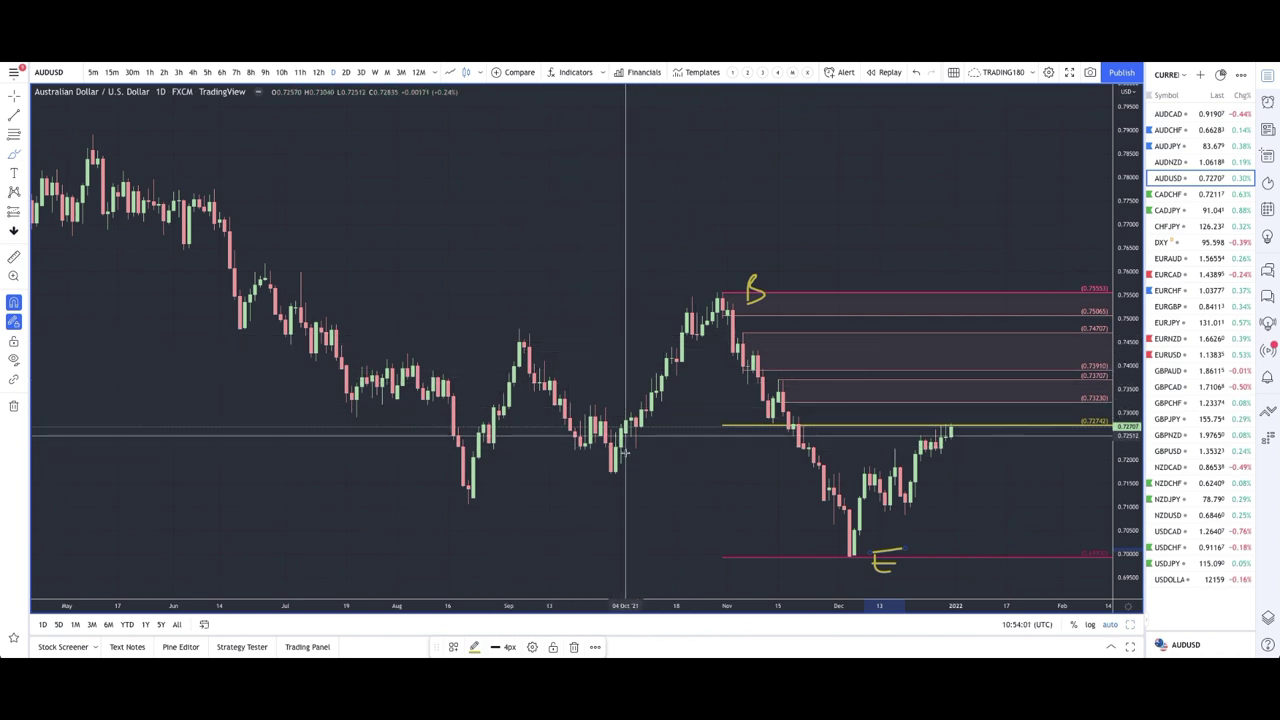
mouse_move(468, 482)
left_mouse_down()
mouse_move(523, 336)
mouse_move(615, 470)
mouse_move(708, 306)
mouse_move(743, 331)
mouse_move(793, 413)
left_mouse_up()
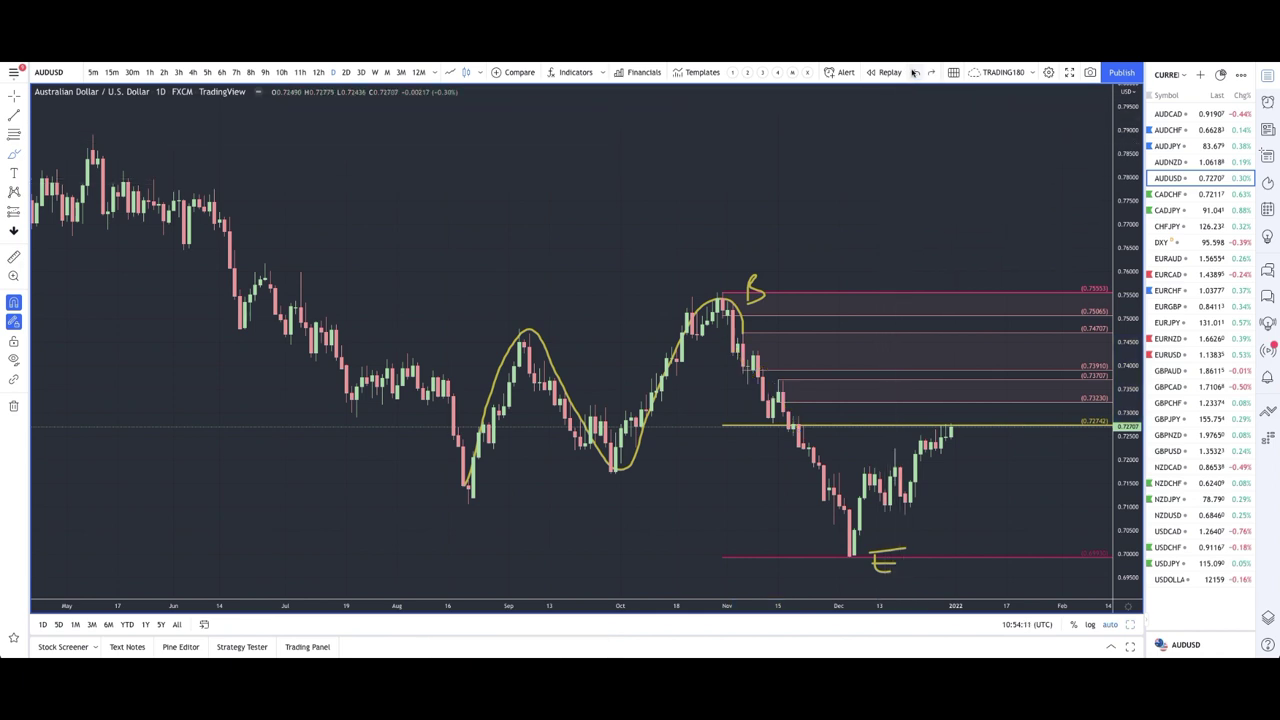
mouse_move(720, 291)
left_mouse_down()
mouse_move(686, 300)
mouse_move(707, 287)
left_mouse_up()
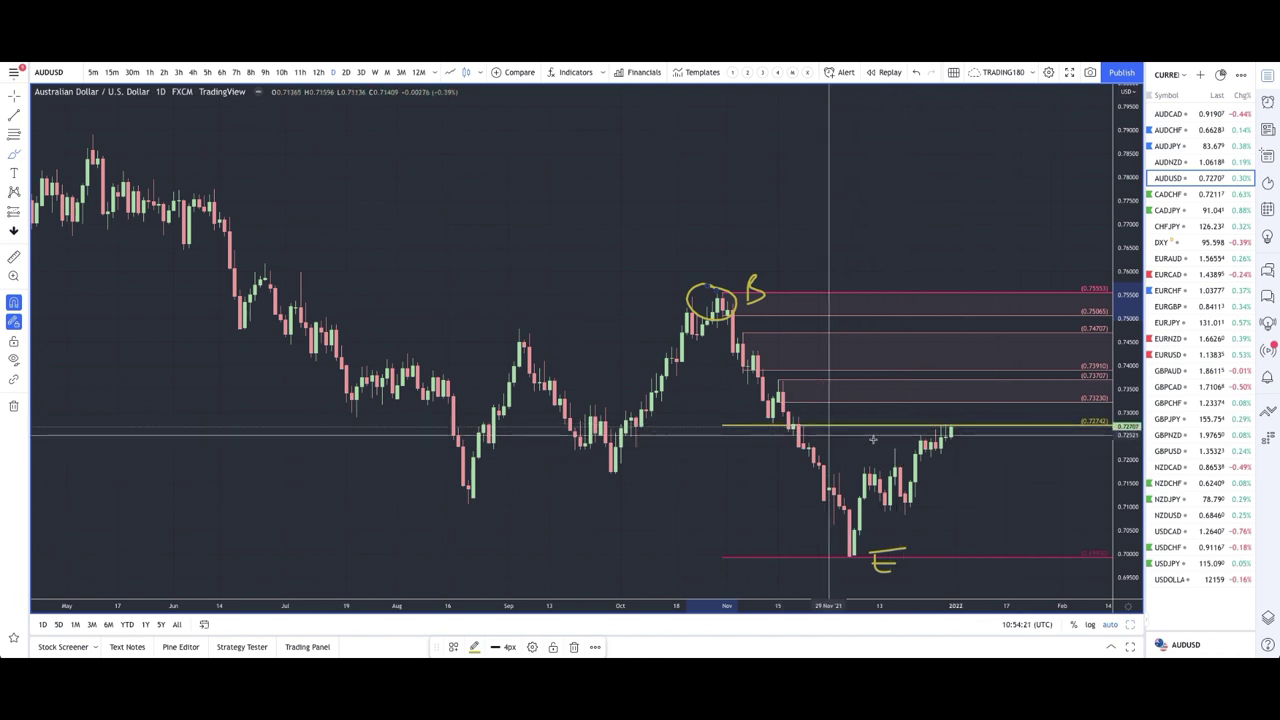
scroll(900, 468, "up", 2)
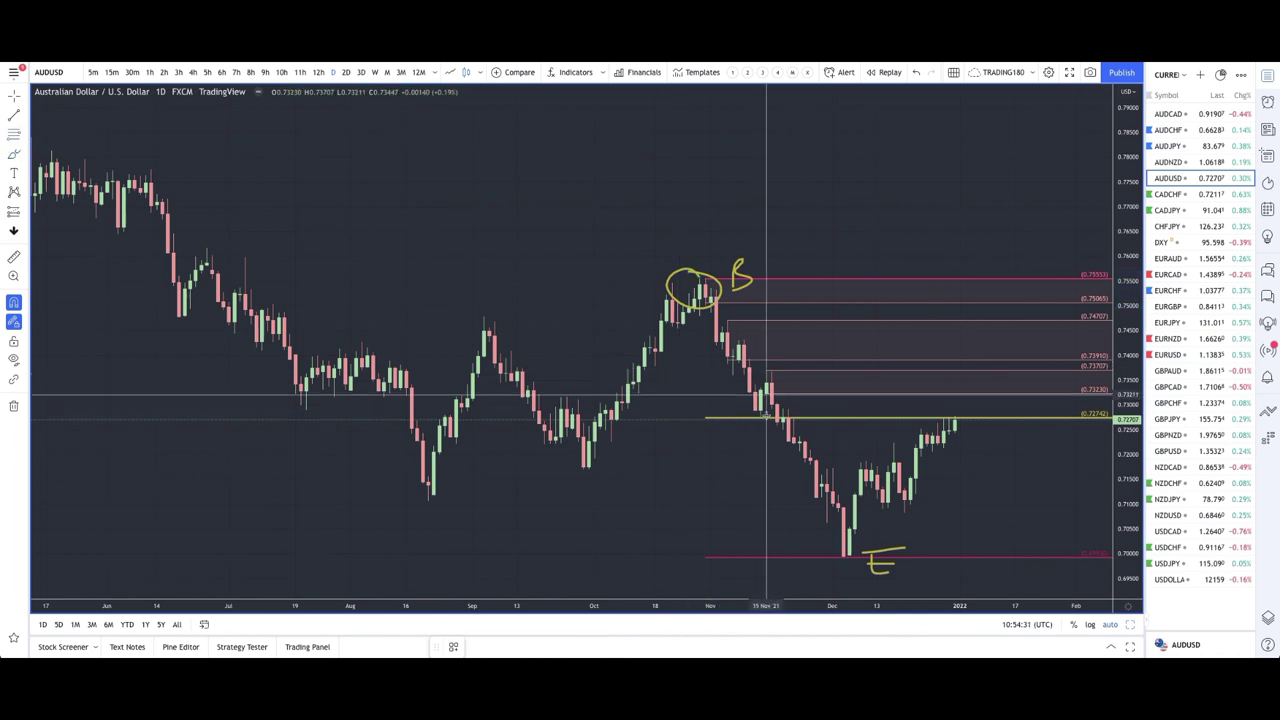
Inspect the zone's yellow midline styles and options, leaving them unchanged.
left_click(783, 422)
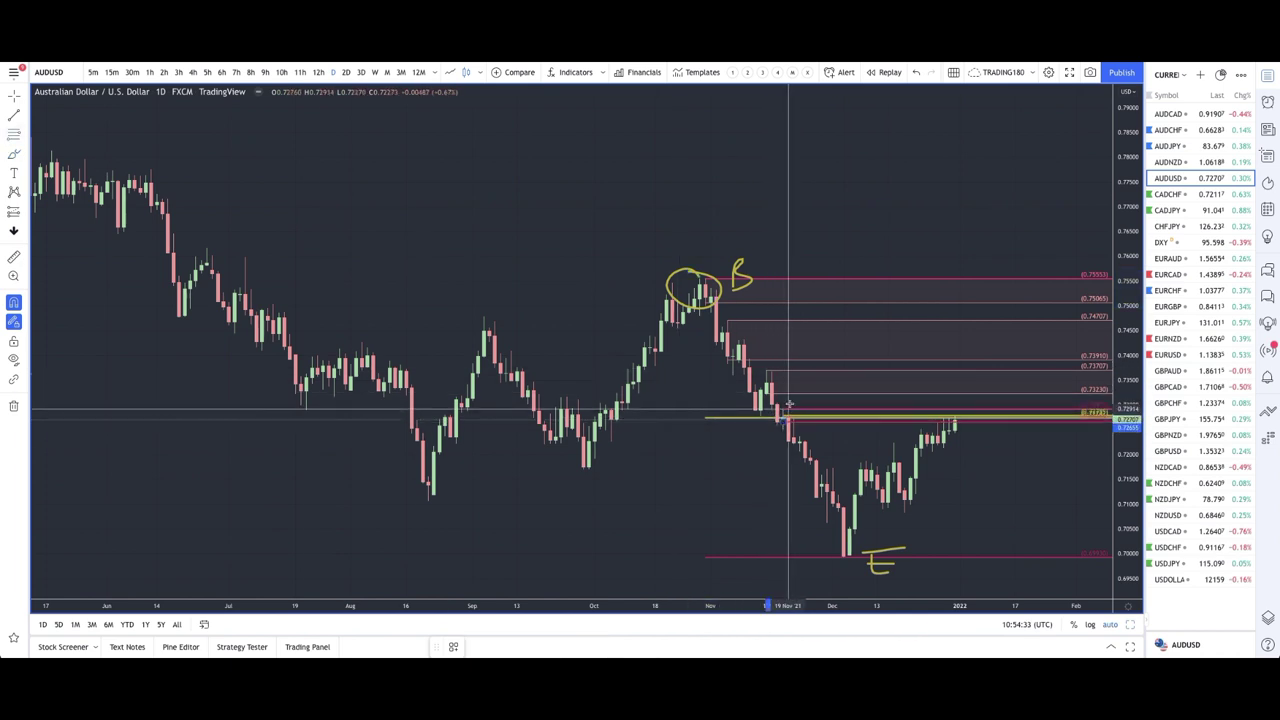
left_click(789, 404)
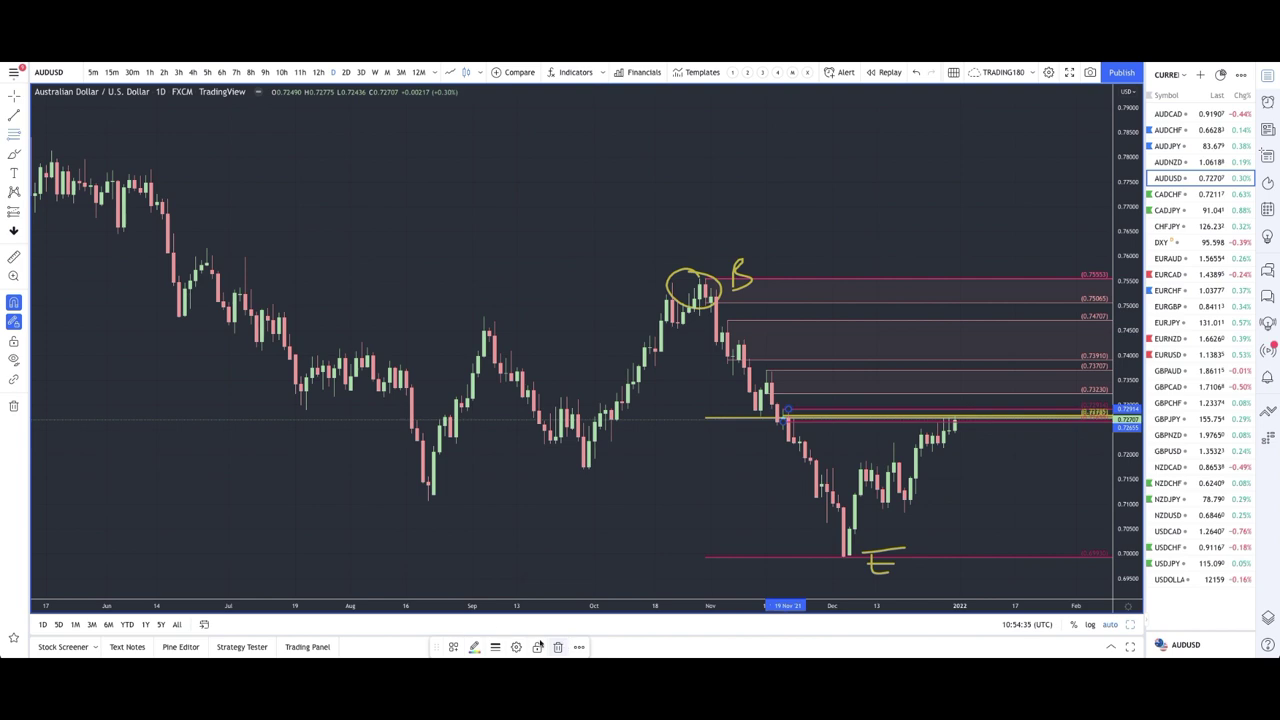
left_click(453, 647)
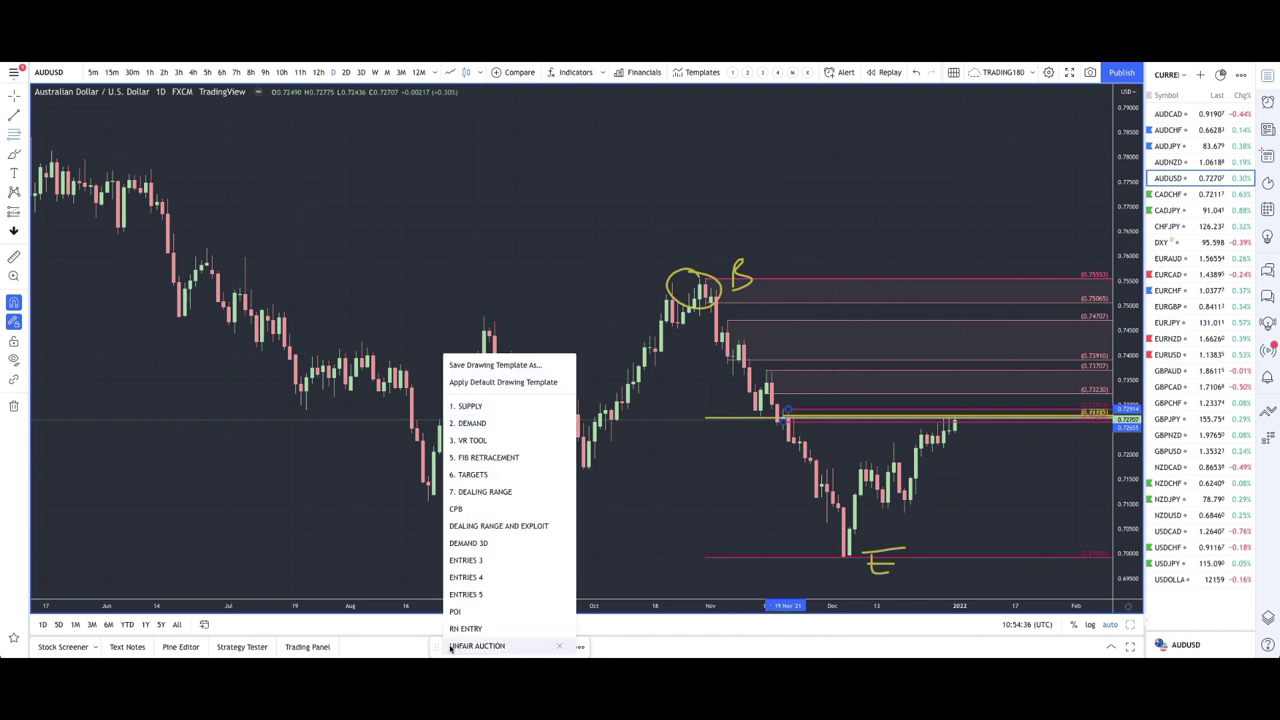
left_click(469, 407)
scroll(699, 358, "up", 4)
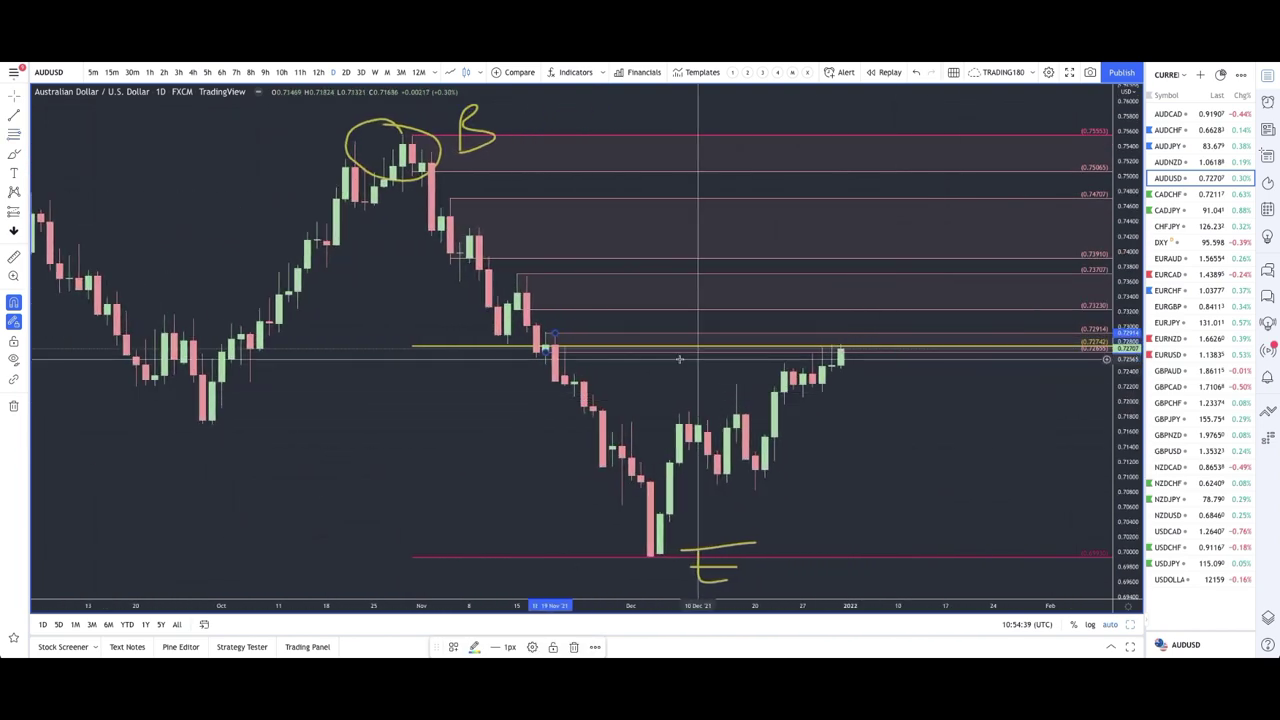
right_click(556, 338)
left_click(550, 340)
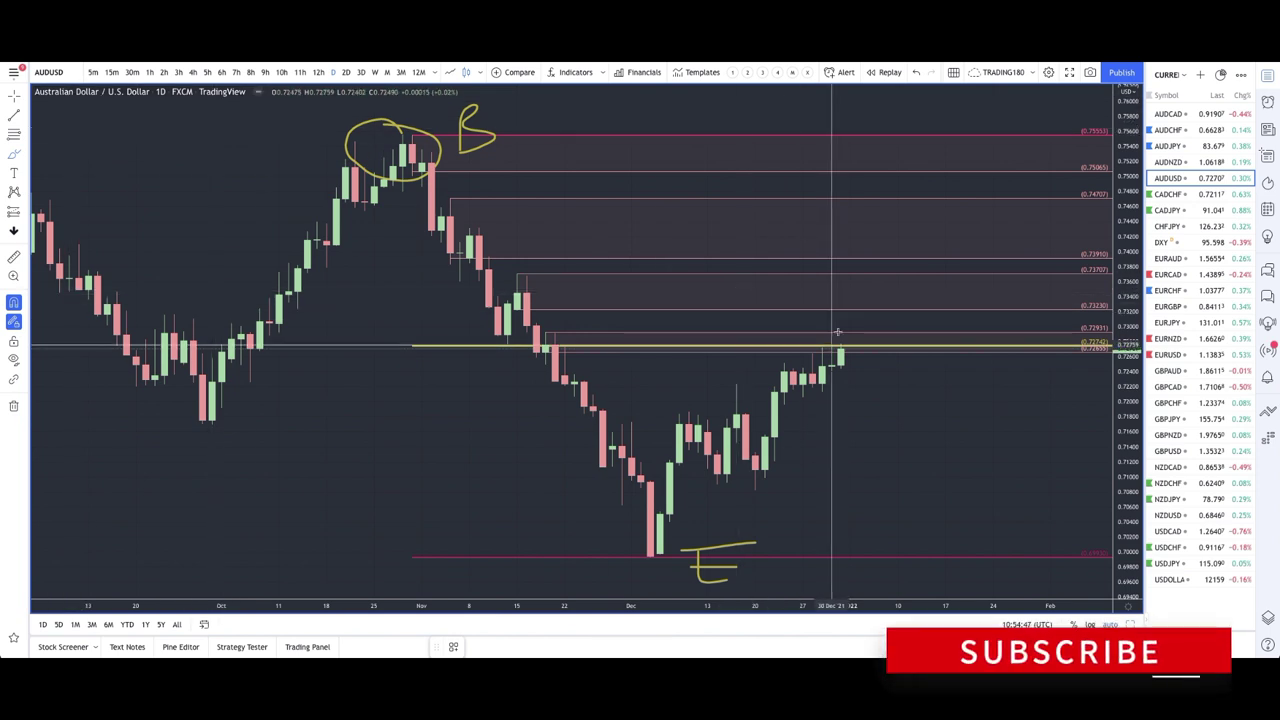
scroll(868, 360, "down", 3)
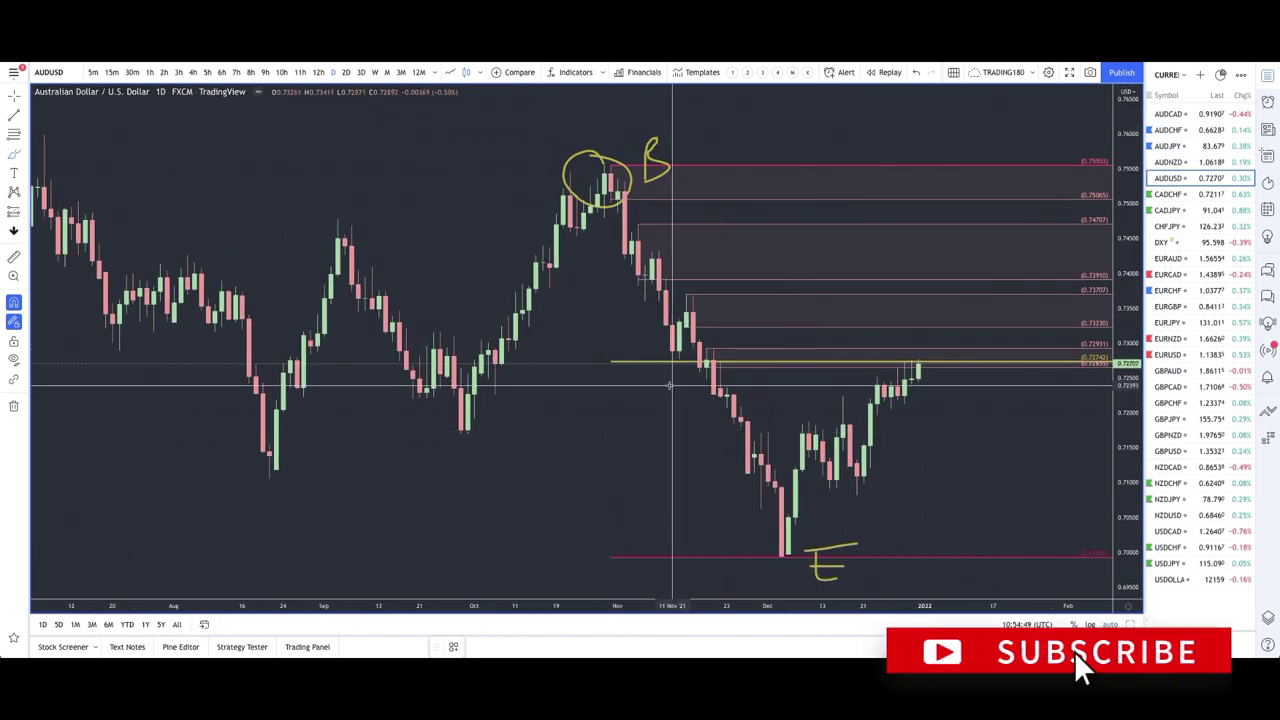
Draw a band from the late-July highs across the chart with the EQUAL HIGHS/LOWS template.
left_click(23, 152)
left_click(52, 198)
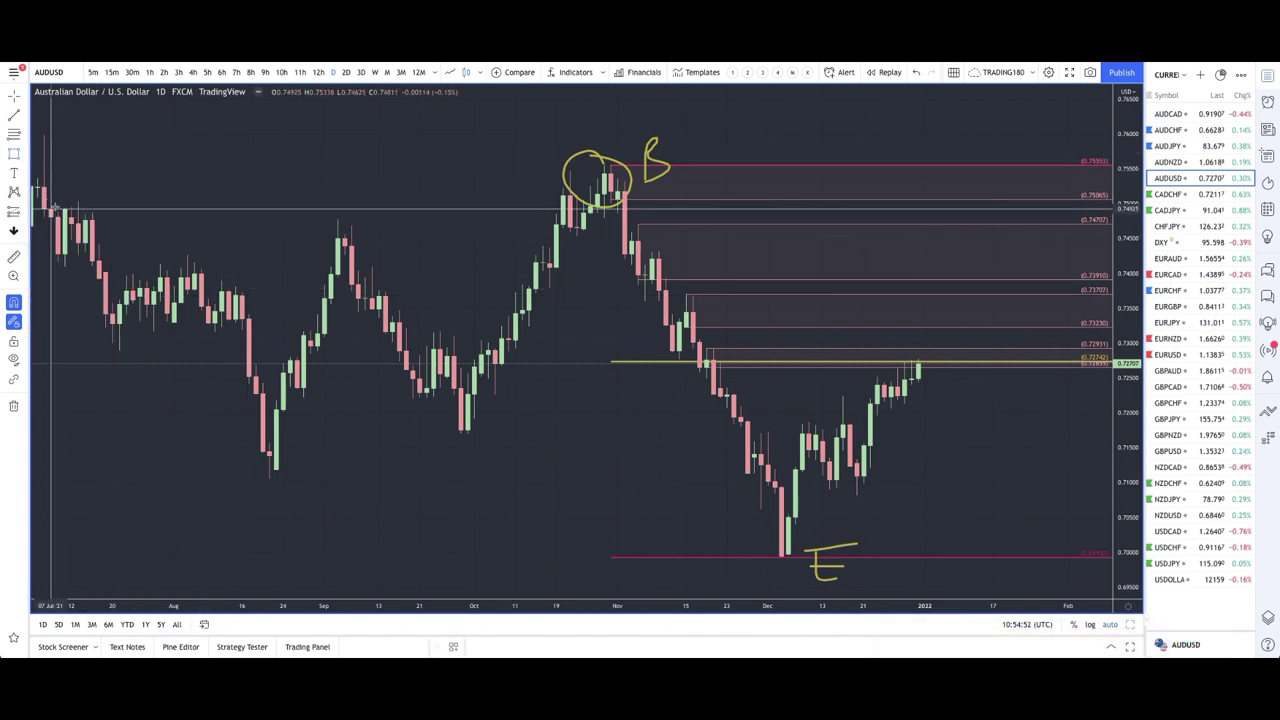
left_click(112, 343)
left_click(992, 360)
left_click_drag(992, 360, 1046, 355)
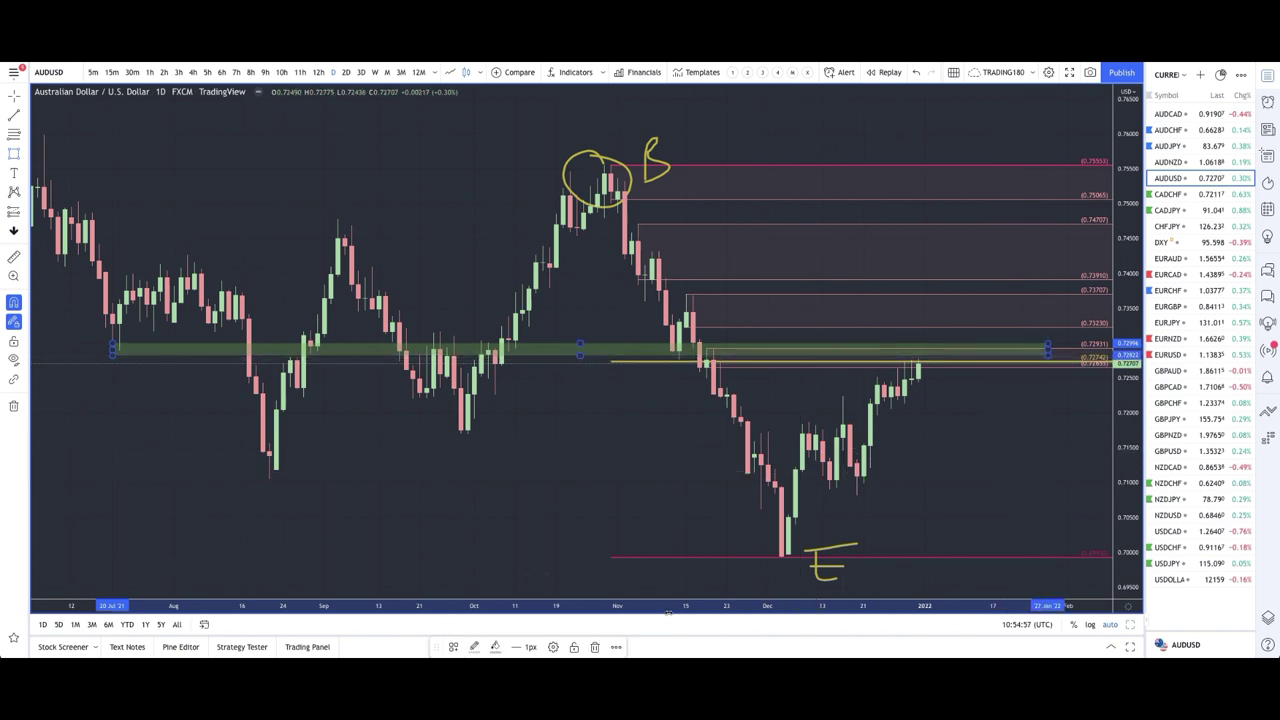
left_click(452, 647)
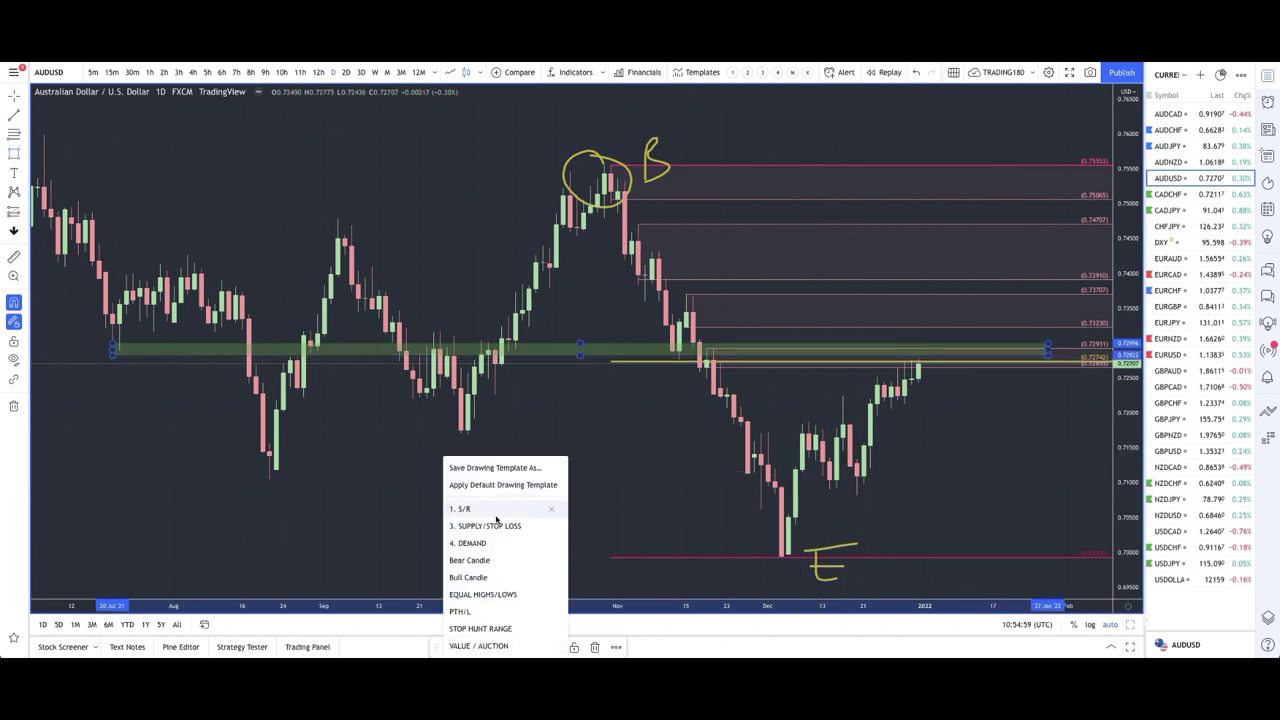
left_click(483, 594)
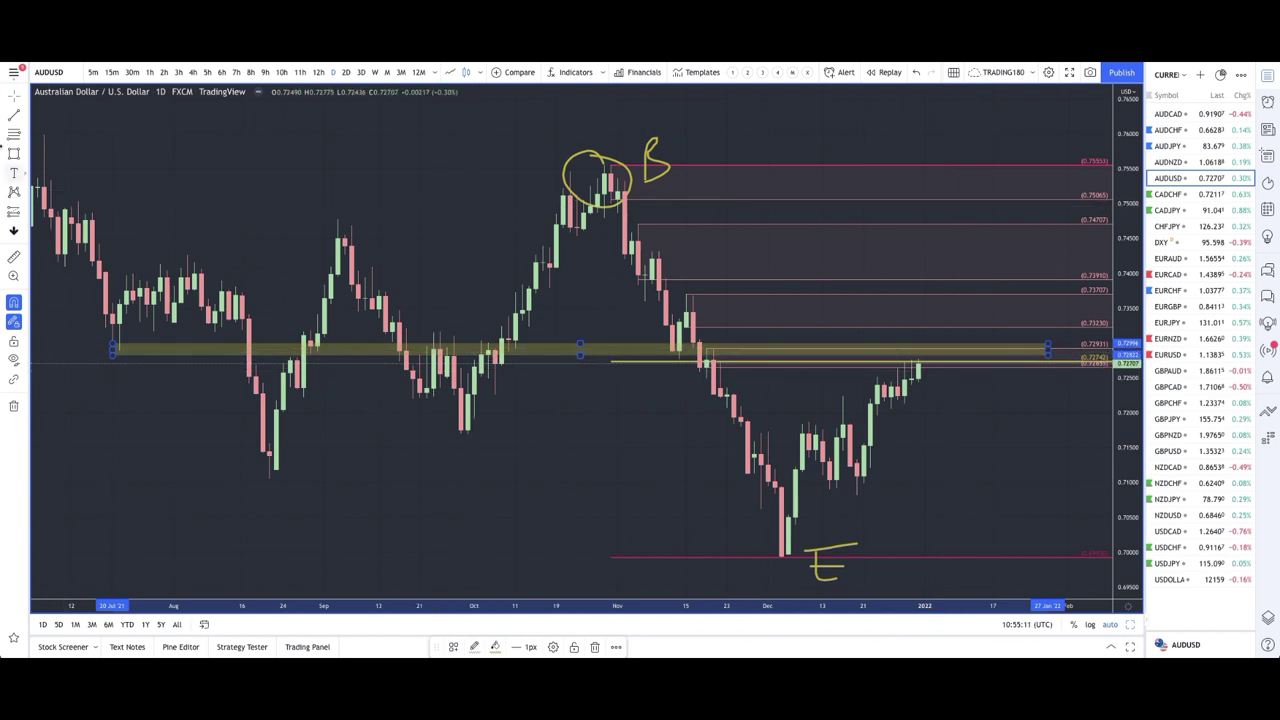
Brush a yellow circle around the latest candles touching the band.
left_click(24, 155)
left_click(60, 155)
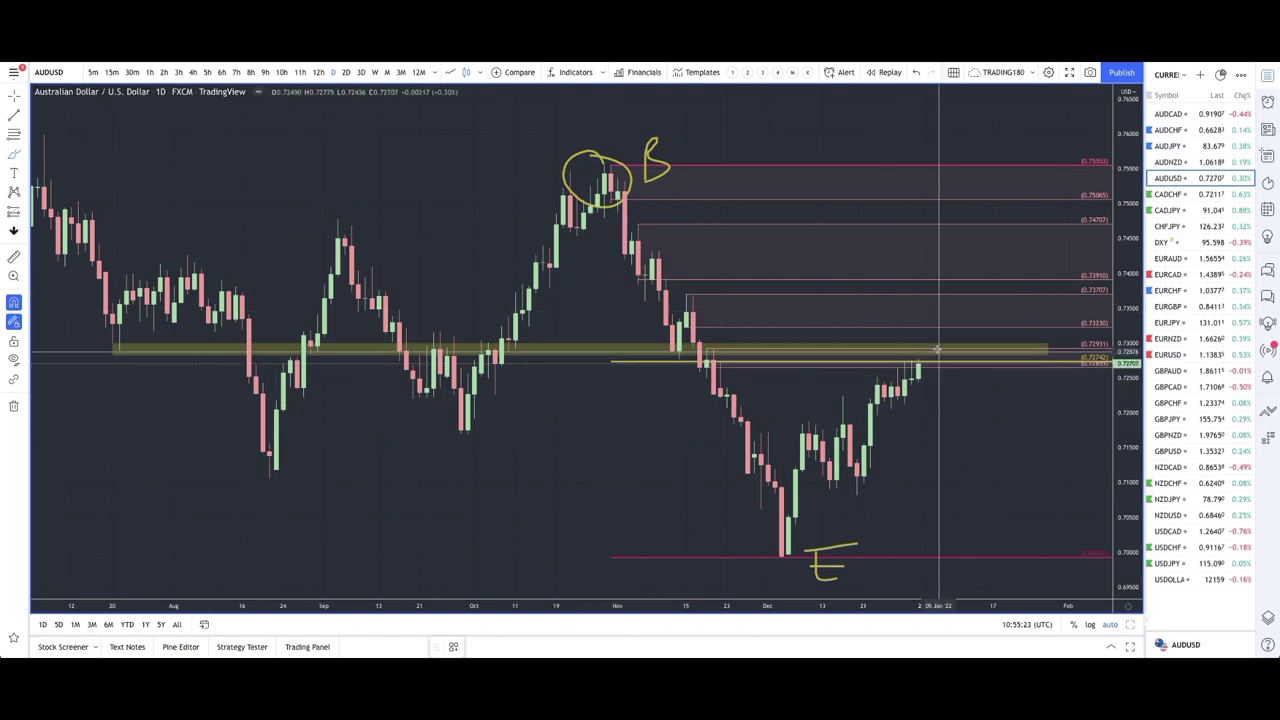
mouse_move(929, 345)
left_mouse_down()
mouse_move(898, 366)
mouse_move(925, 348)
mouse_move(1018, 526)
mouse_move(1032, 517)
left_mouse_up()
scroll(818, 478, "up", 1)
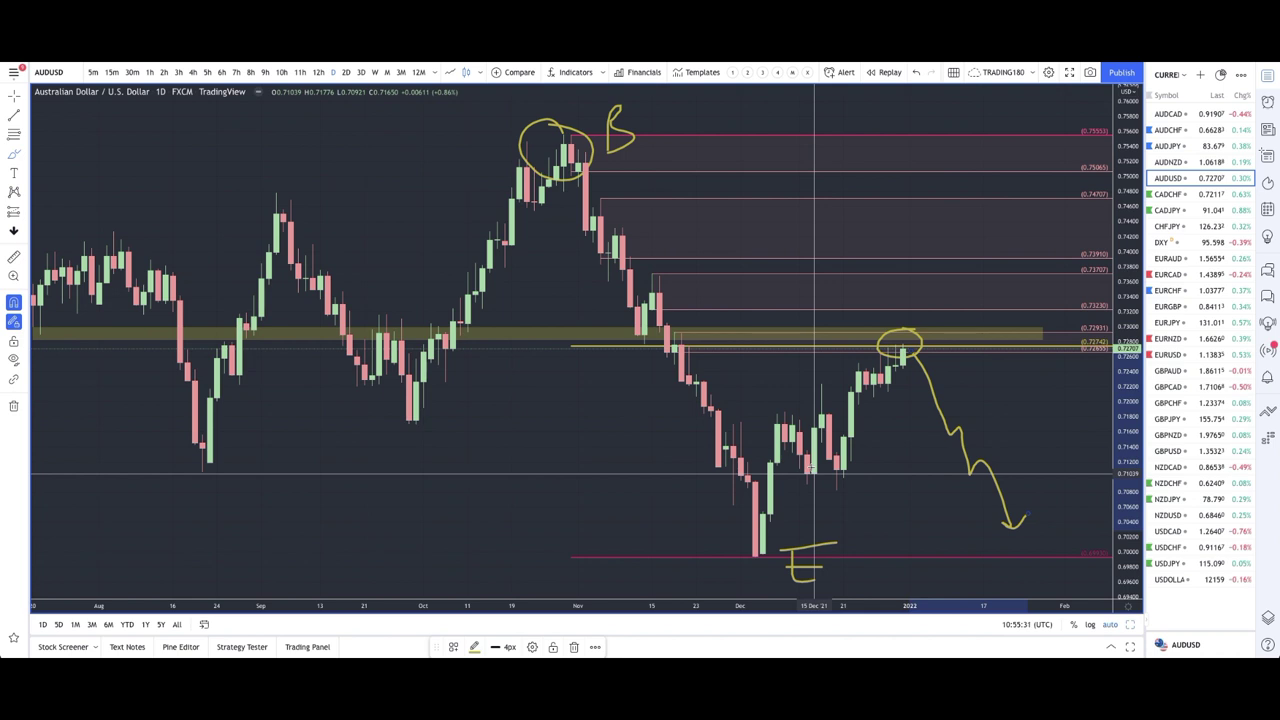
scroll(815, 473, "down", 1)
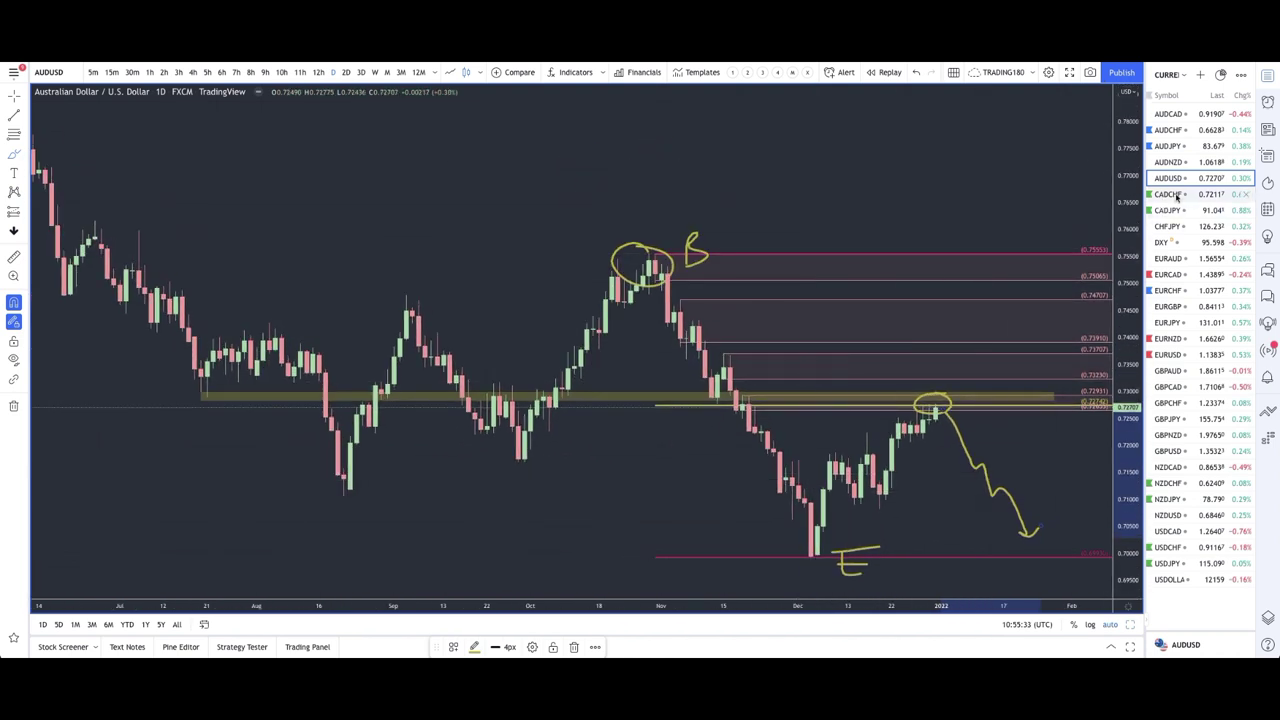
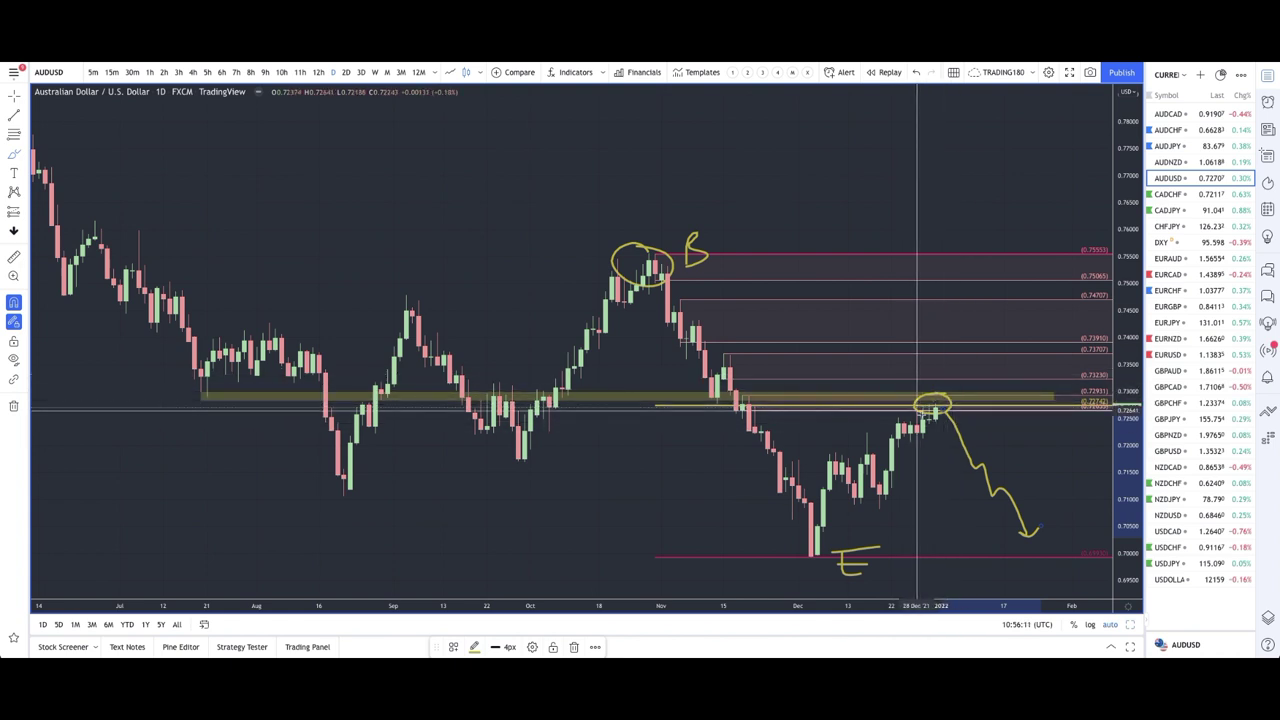
Leave the annotated AUDUSD chart and open CADCHF from the watchlist.
scroll(950, 403, "up", 3)
scroll(945, 395, "down", 1)
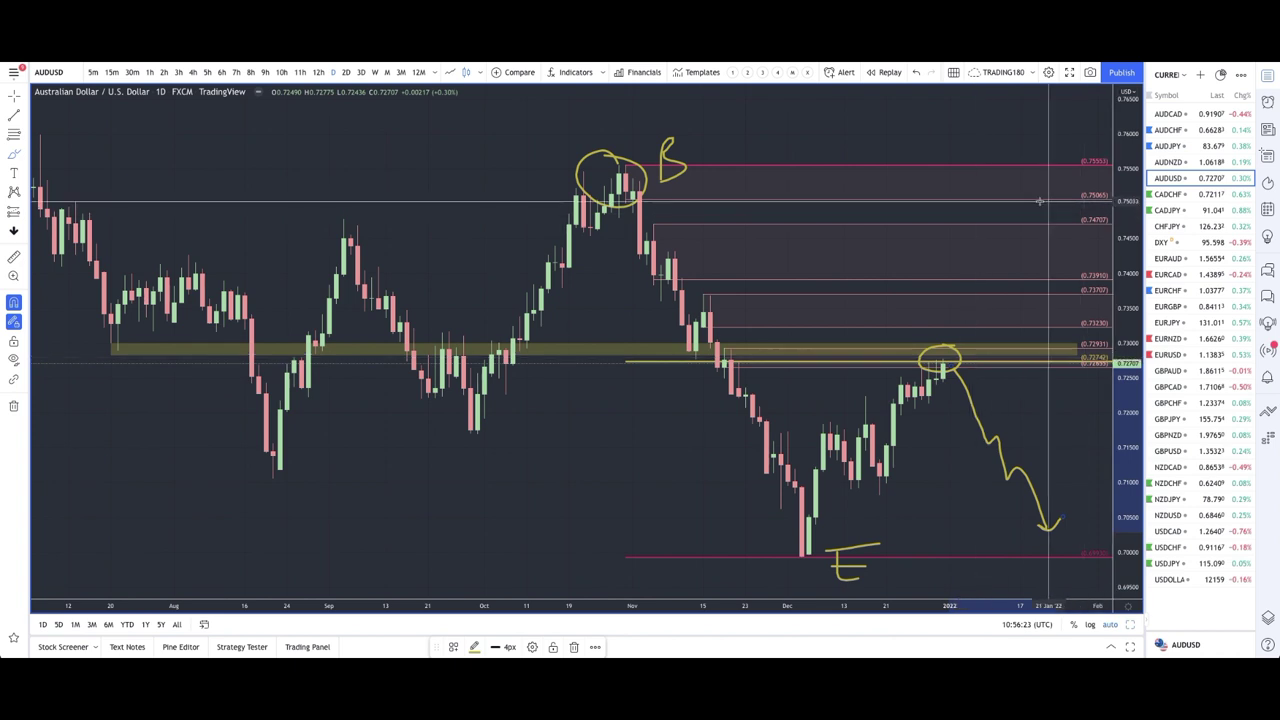
left_click(1187, 198)
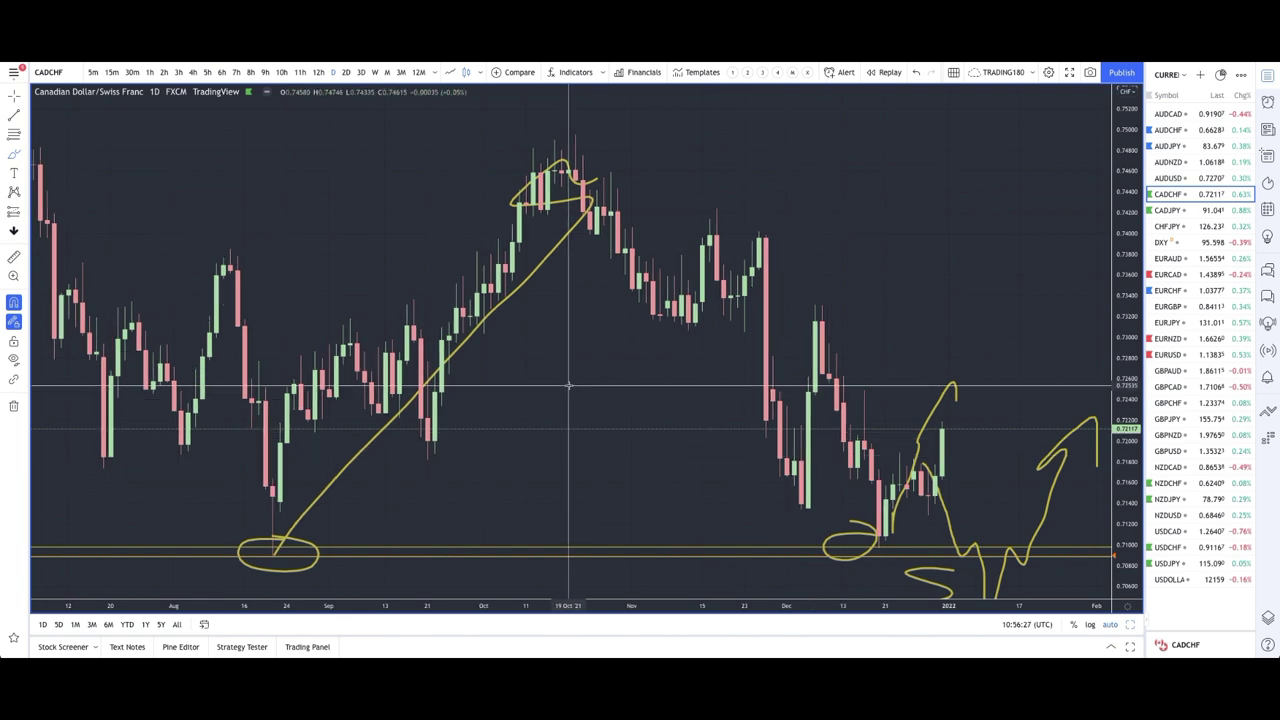
Wipe the old CADCHF drawings and mark a price range from 0.71480 down to 0.70970.
scroll(568, 385, "down", 5)
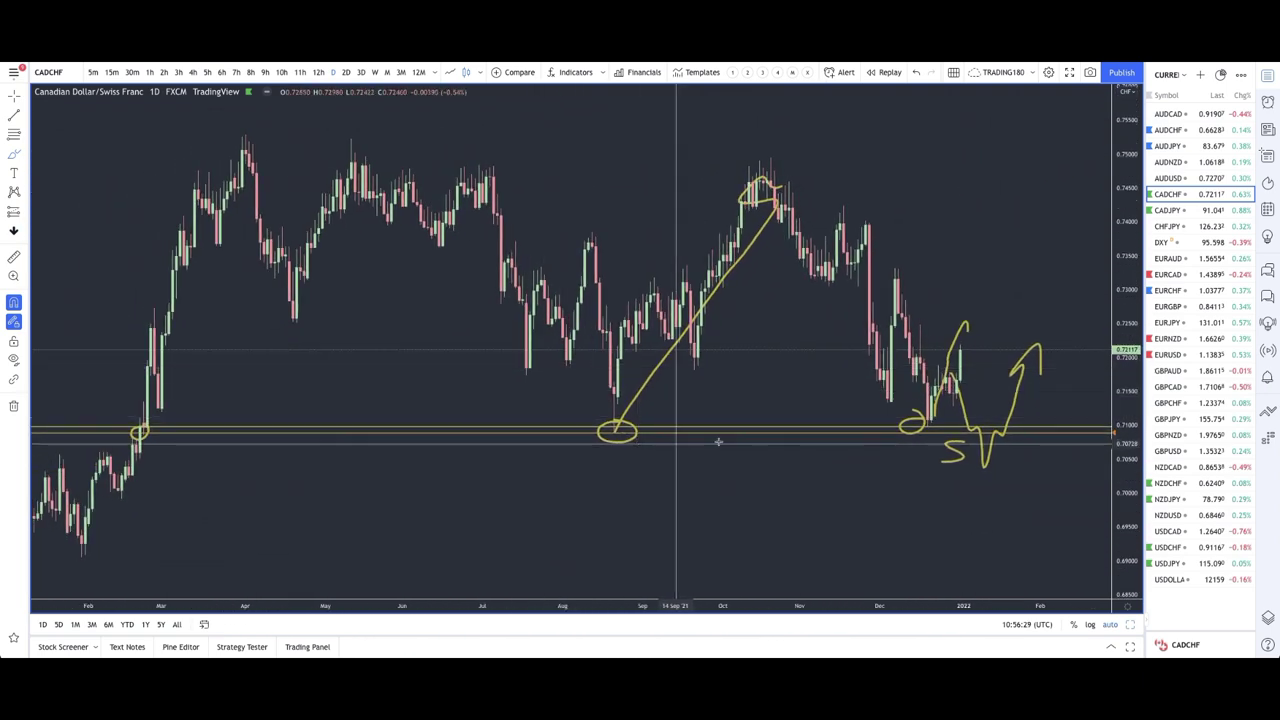
left_click(14, 406)
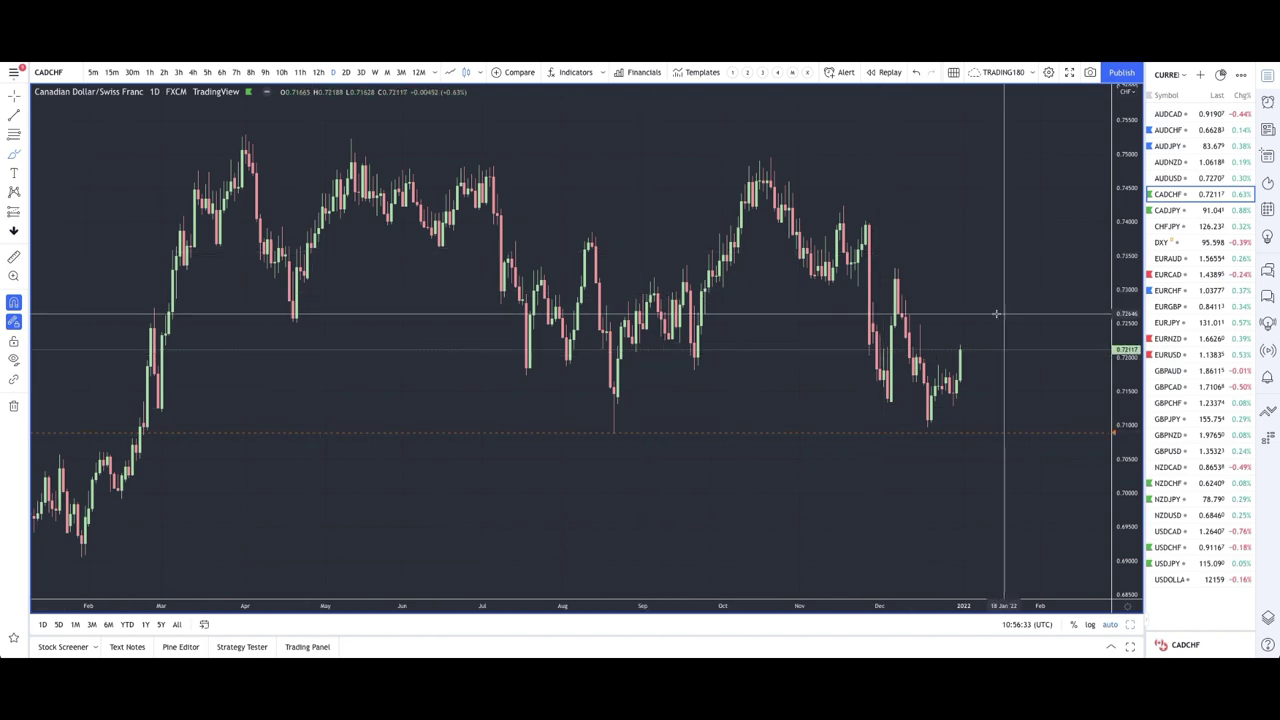
scroll(903, 383, "up", 5)
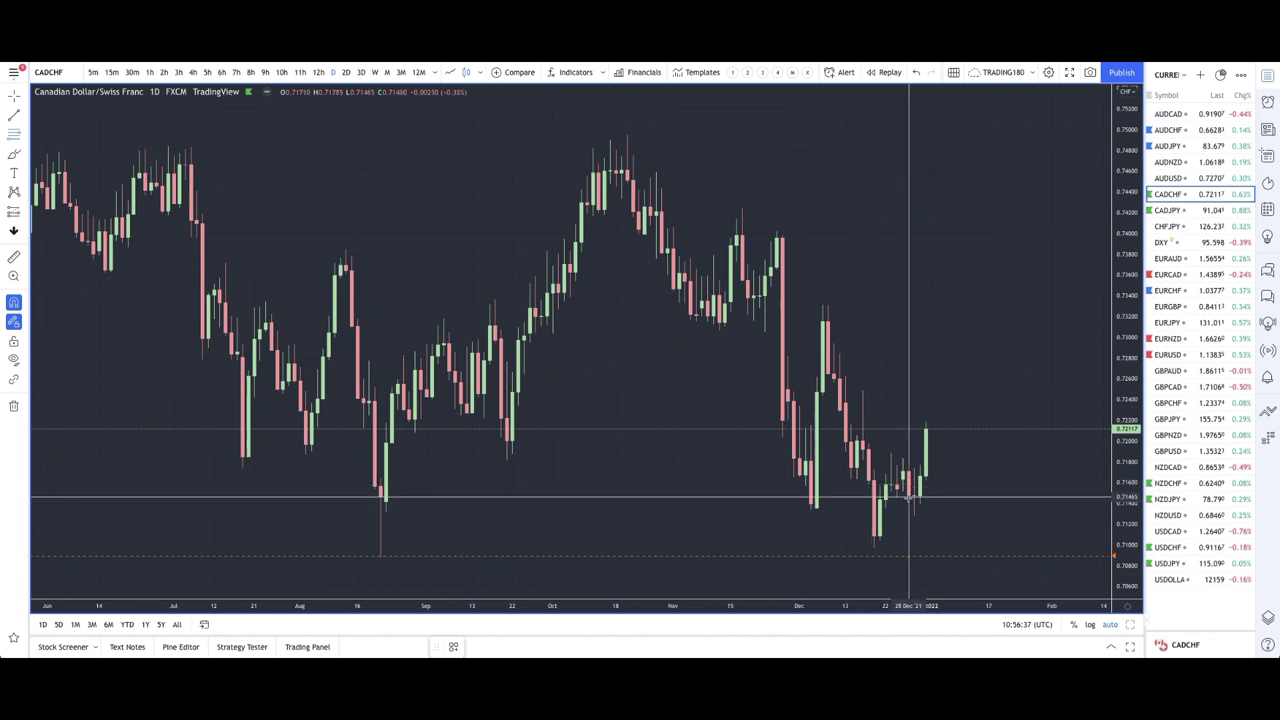
left_click_drag(916, 494, 873, 547)
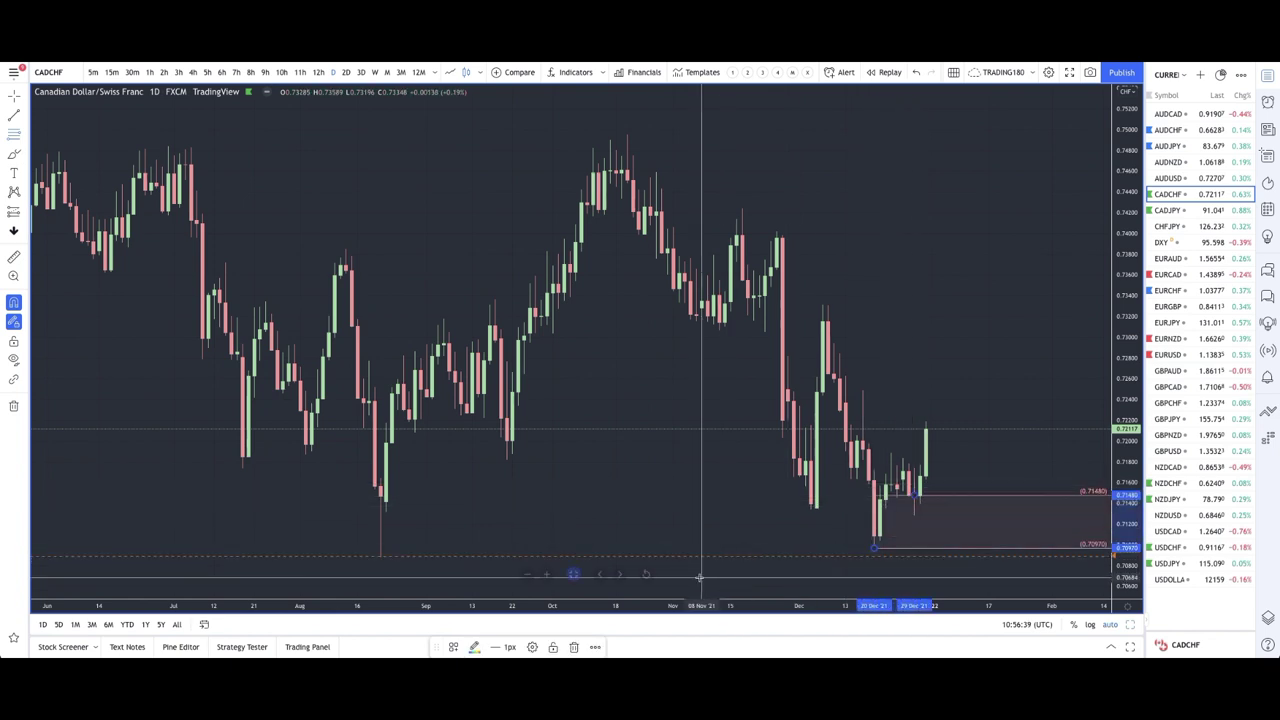
Style the CADCHF range box with the 2. DEMAND template.
left_click(451, 647)
left_click(472, 423)
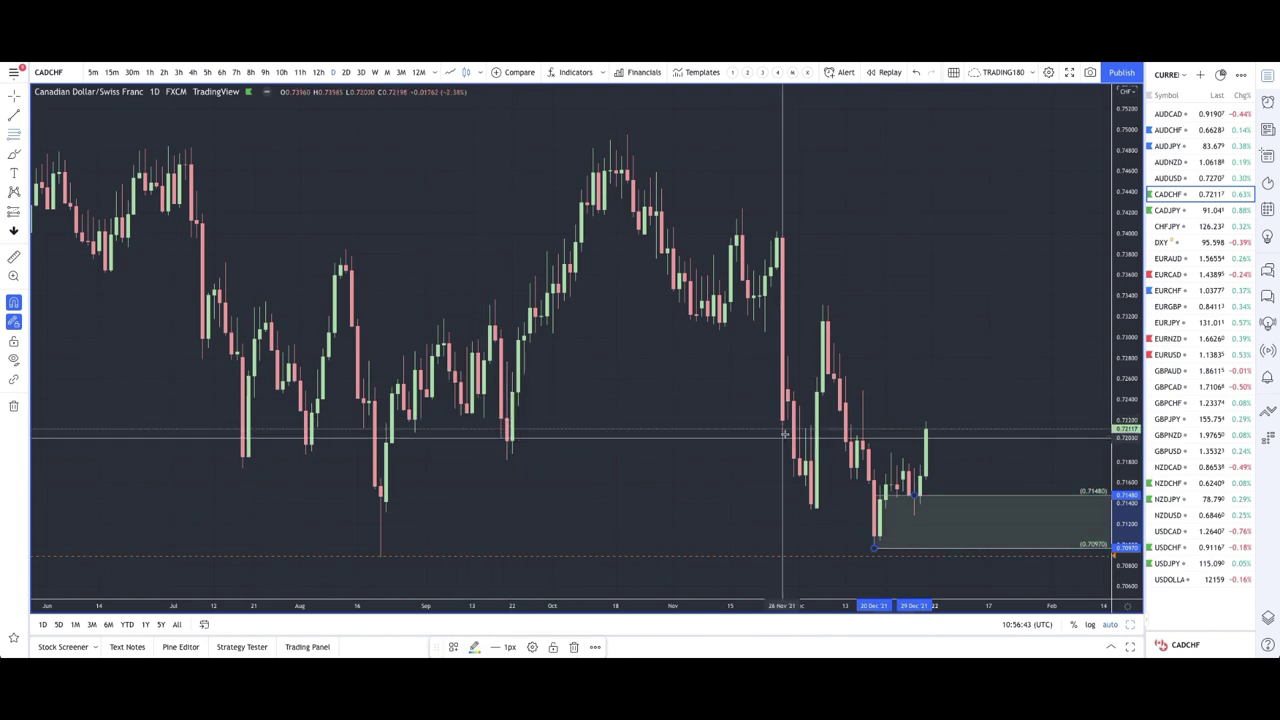
scroll(870, 443, "up", 5)
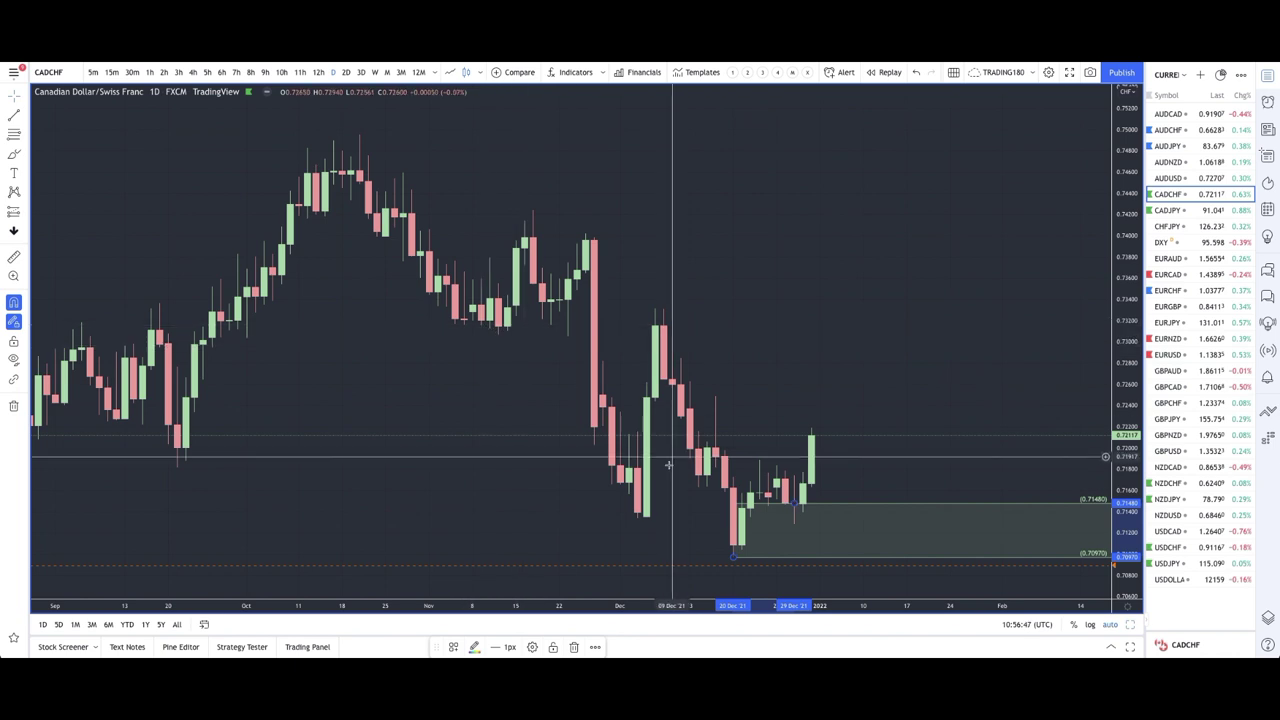
scroll(868, 445, "down", 3)
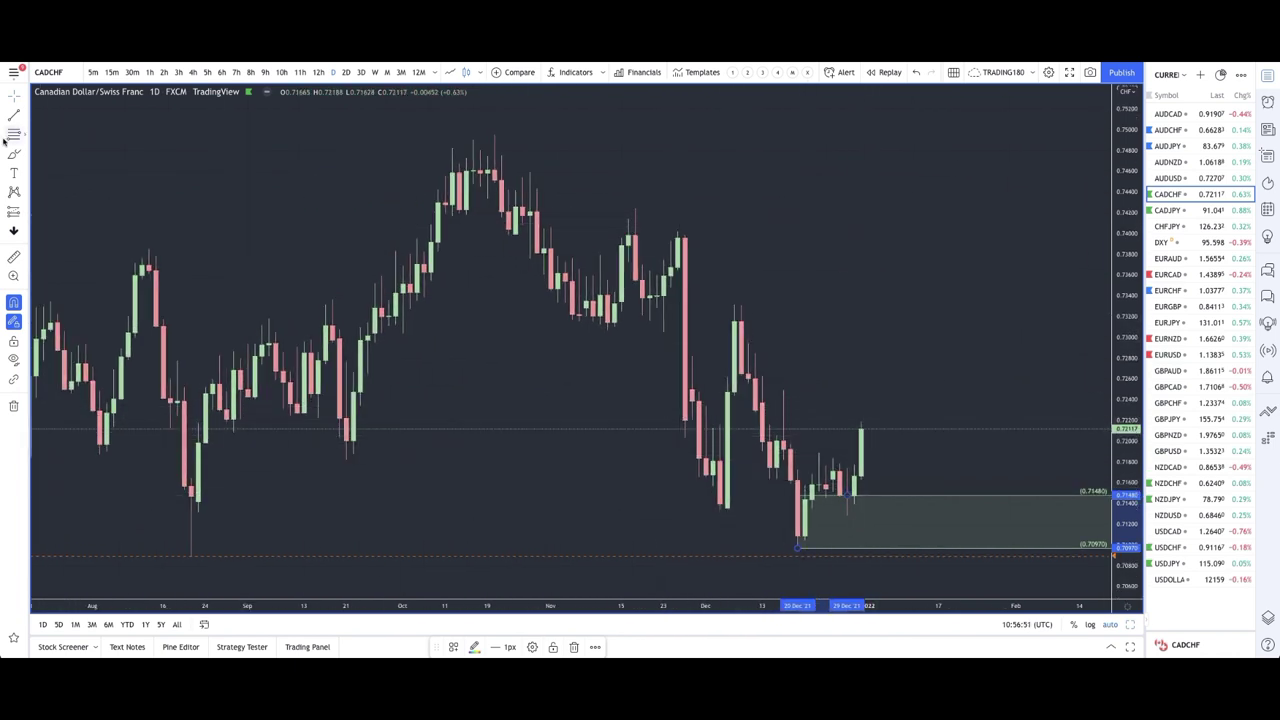
left_click(729, 392)
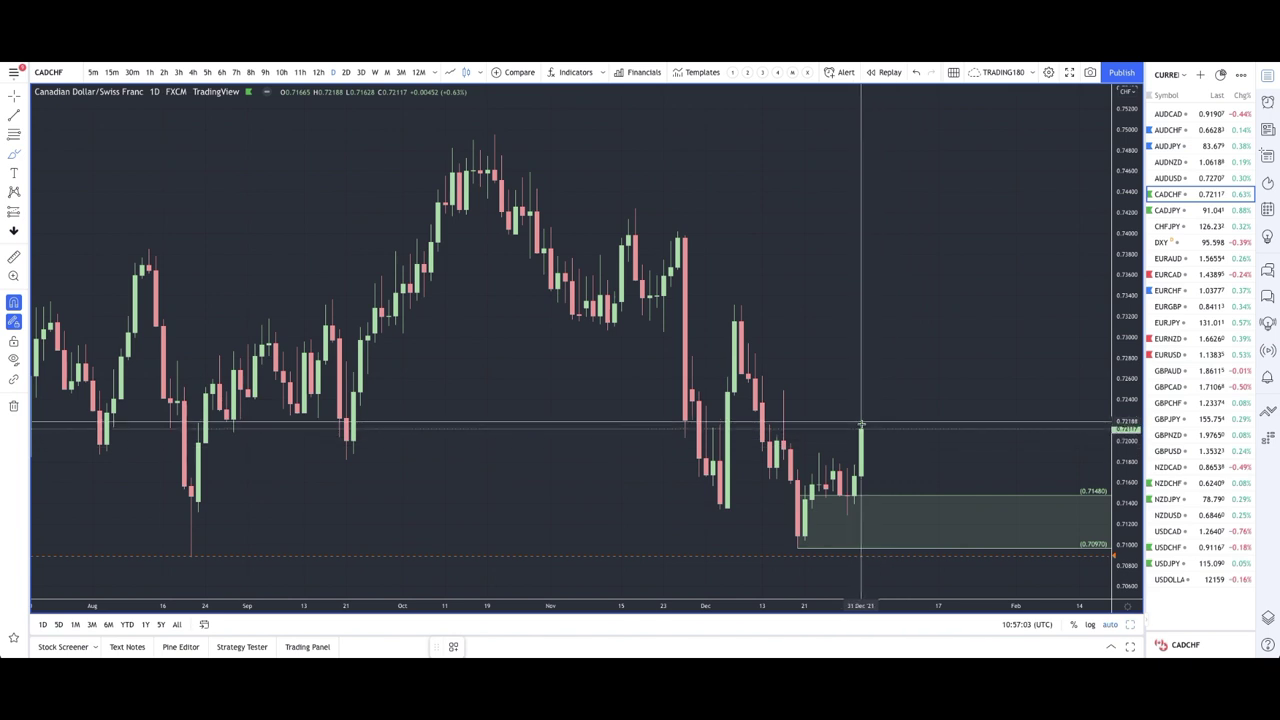
Sketch a projected drop from the last candle and draw a second box up to 0.72188.
mouse_move(861, 425)
left_mouse_down()
mouse_move(889, 507)
mouse_move(944, 450)
left_mouse_up()
scroll(930, 455, "up", 3)
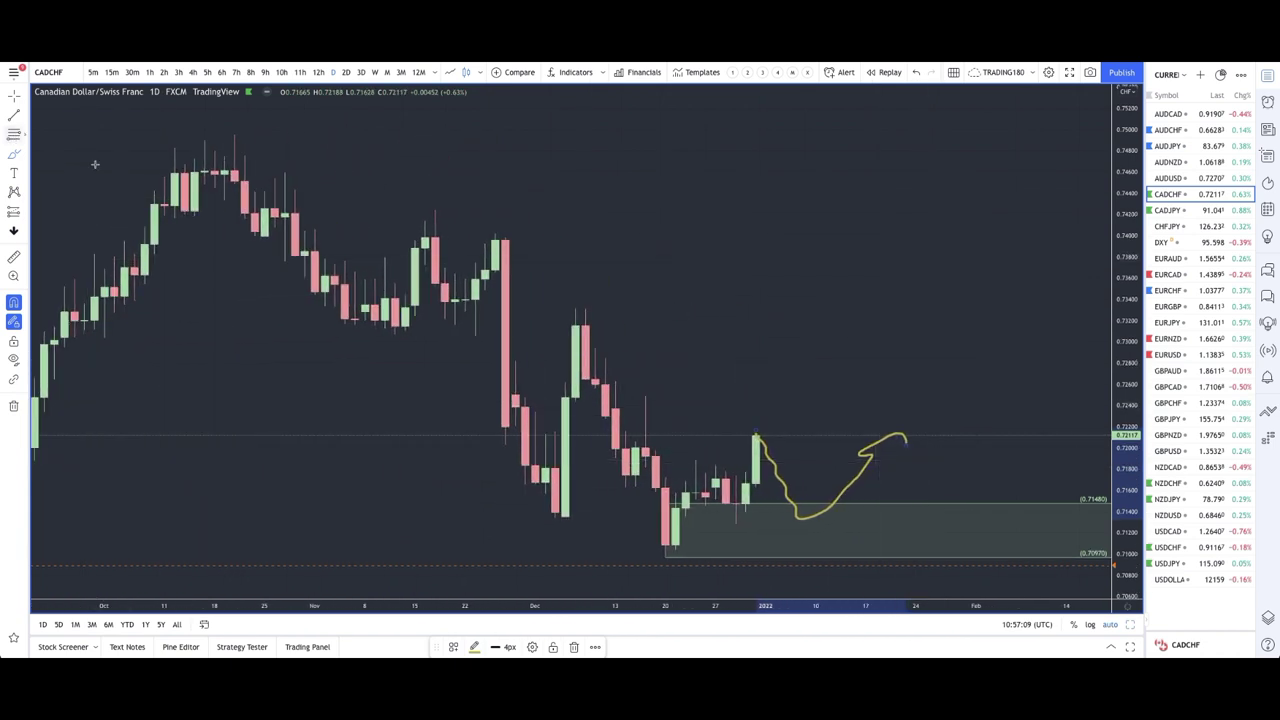
left_click(755, 422)
left_click(665, 555)
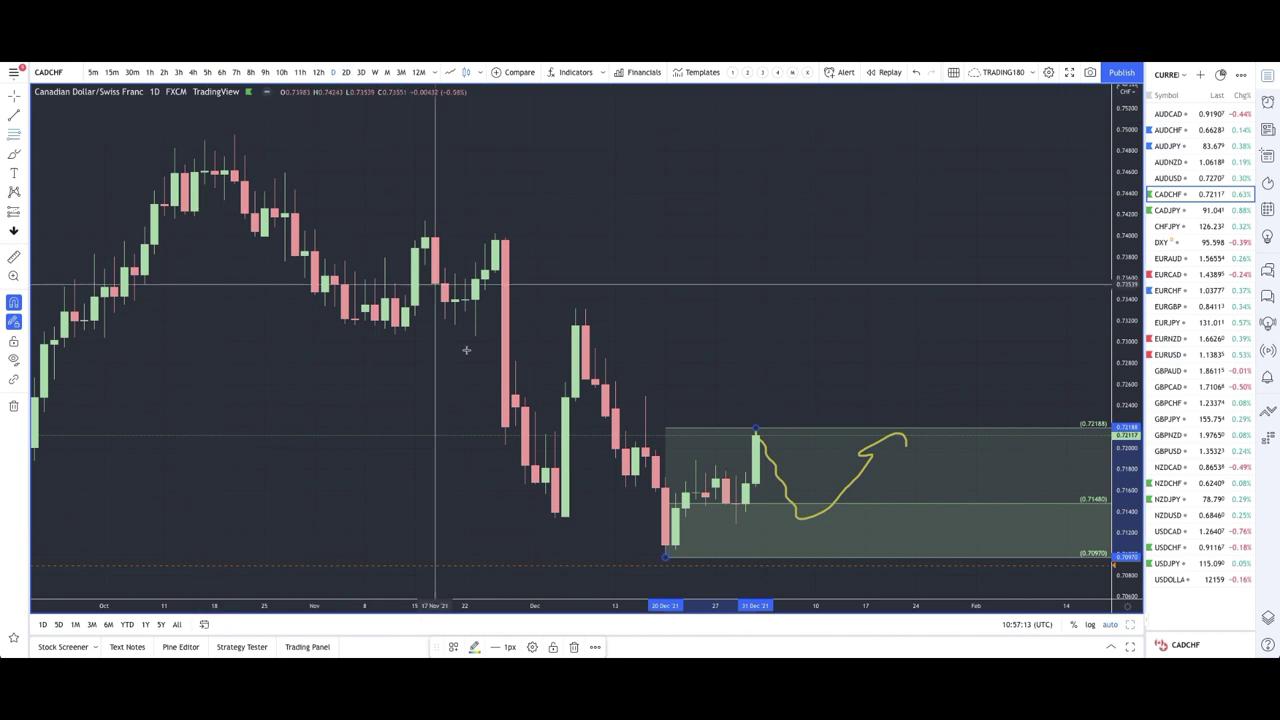
left_click(452, 647)
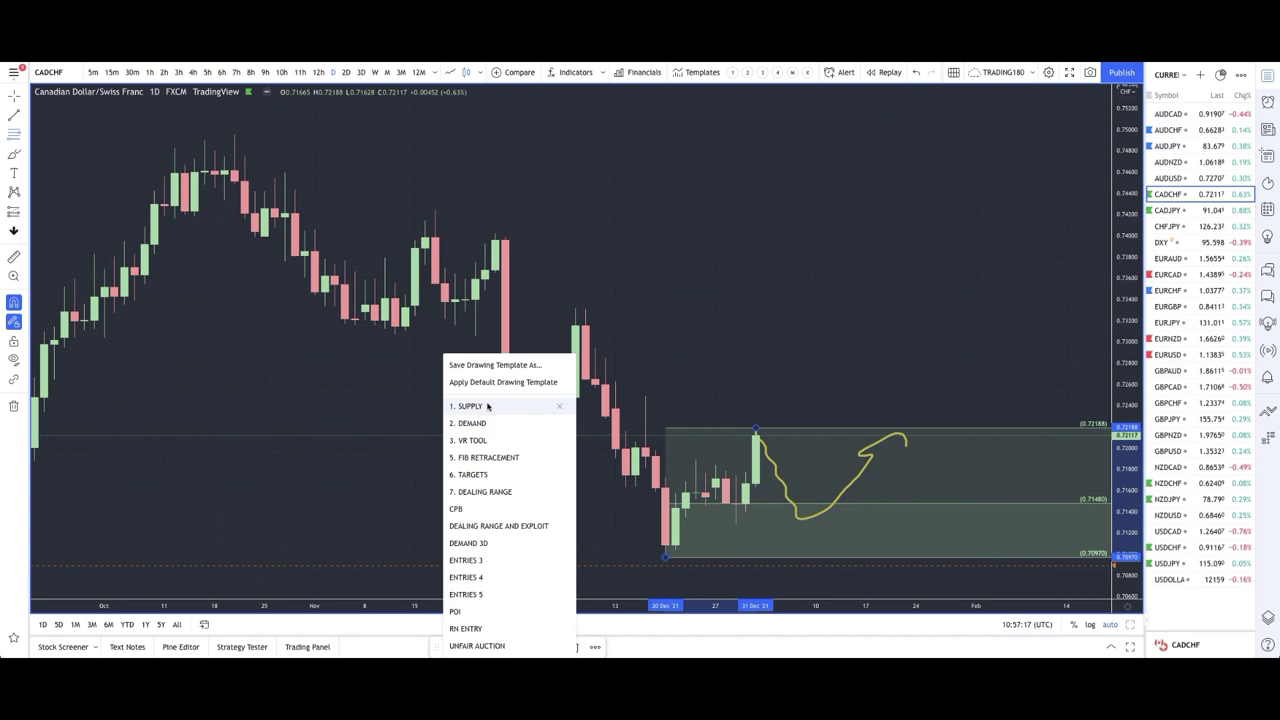
Add a CADCHF price alert at 0.70894 with Alt+A, just below the demand zone.
scroll(490, 438, "down", 10)
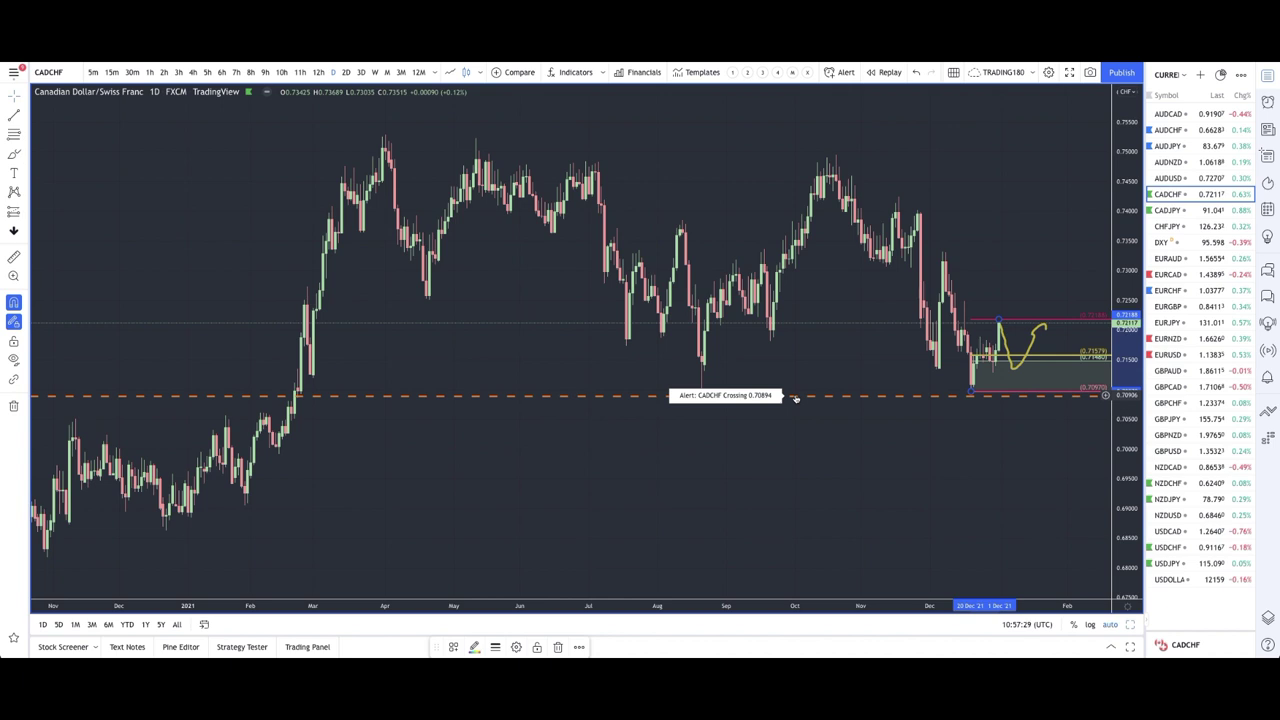
key("alt+a")
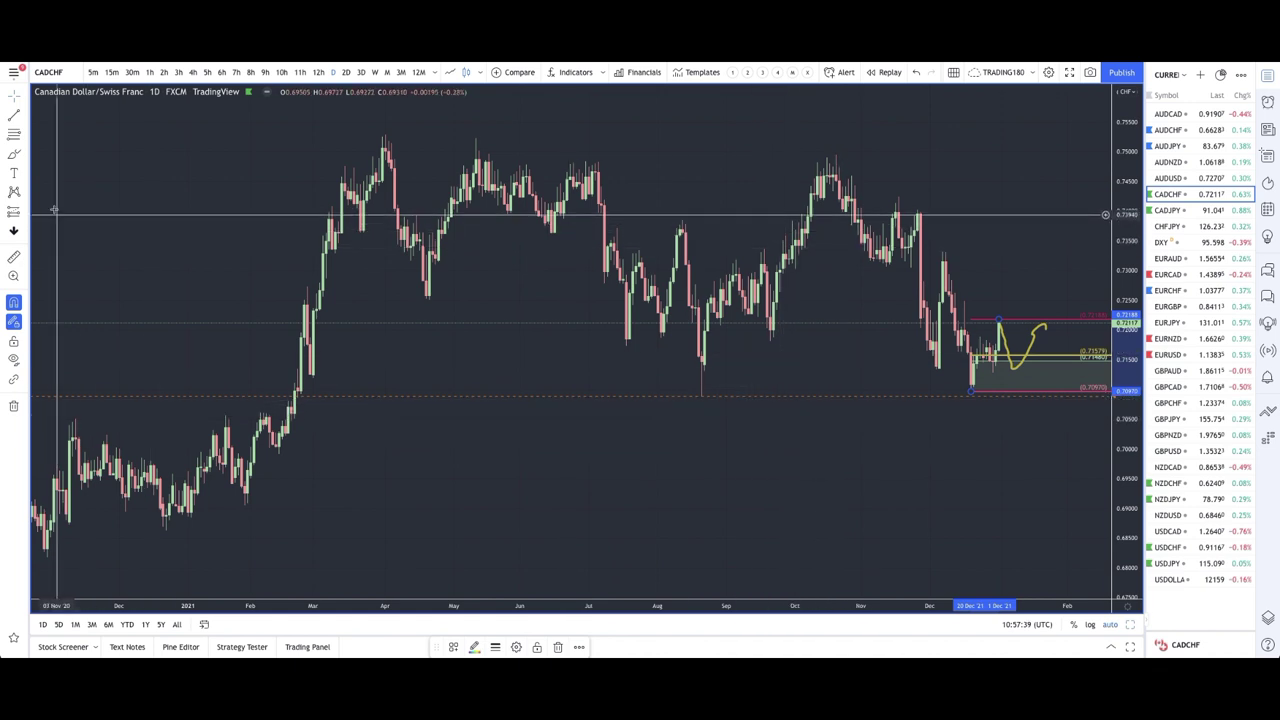
Draw a yellow rectangle band along the old CADCHF support and undo the earlier projection sketch.
left_click(25, 155)
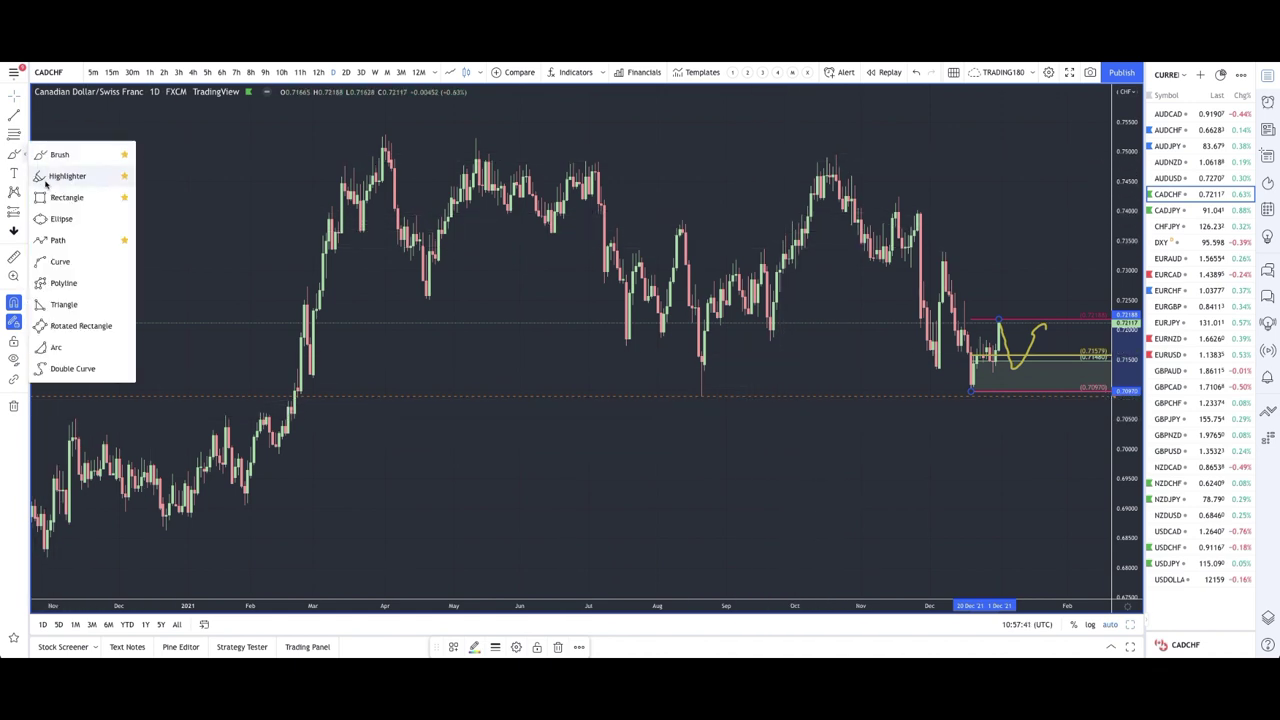
left_click(60, 176)
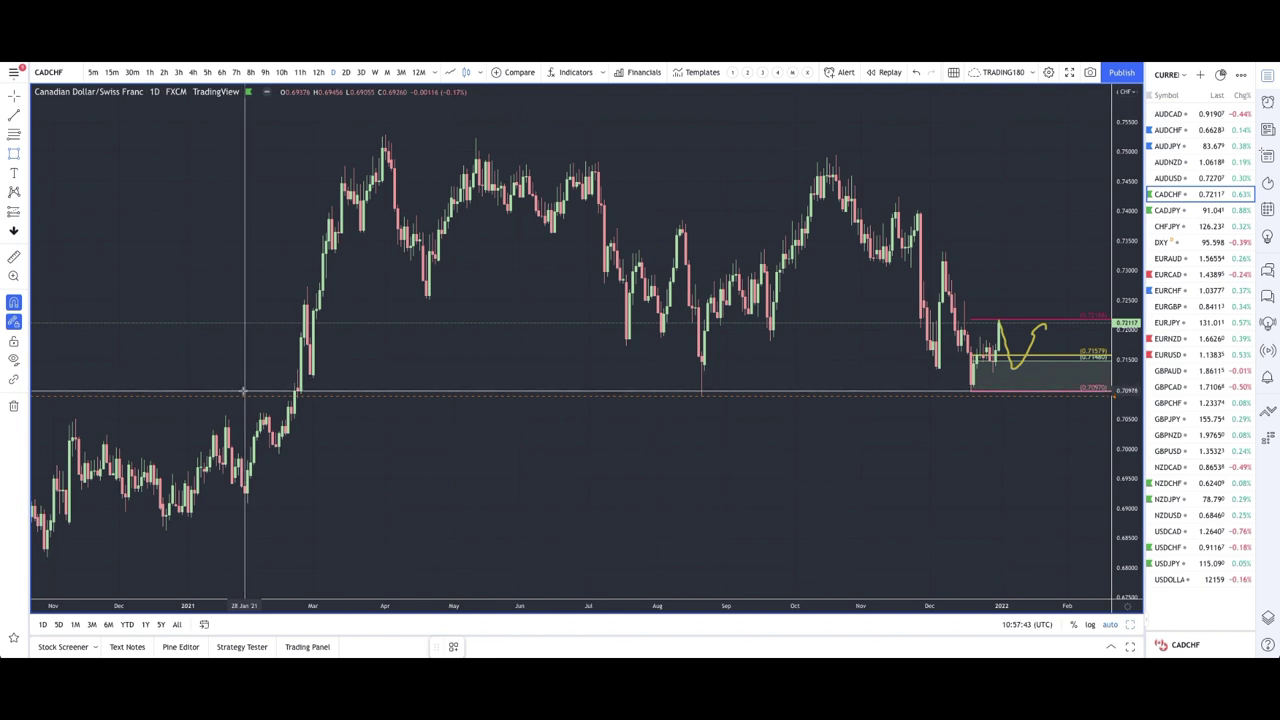
left_click_drag(244, 391, 755, 377)
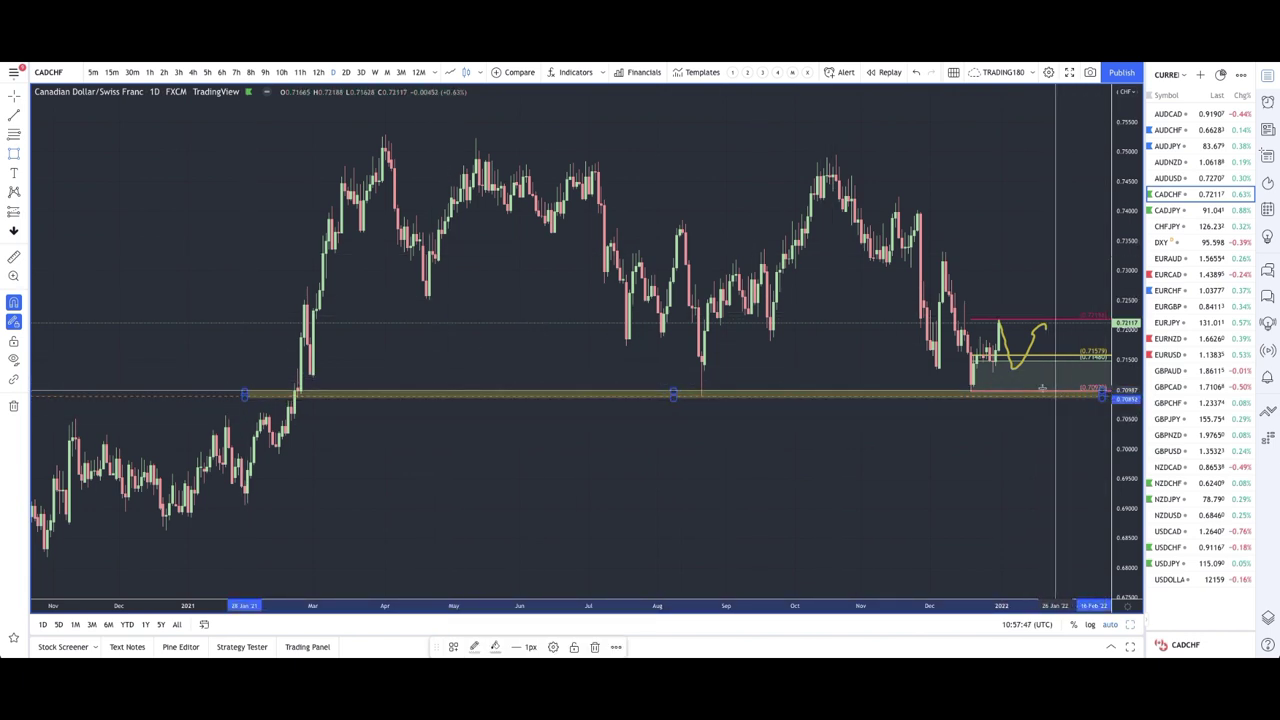
scroll(980, 390, "up", 5)
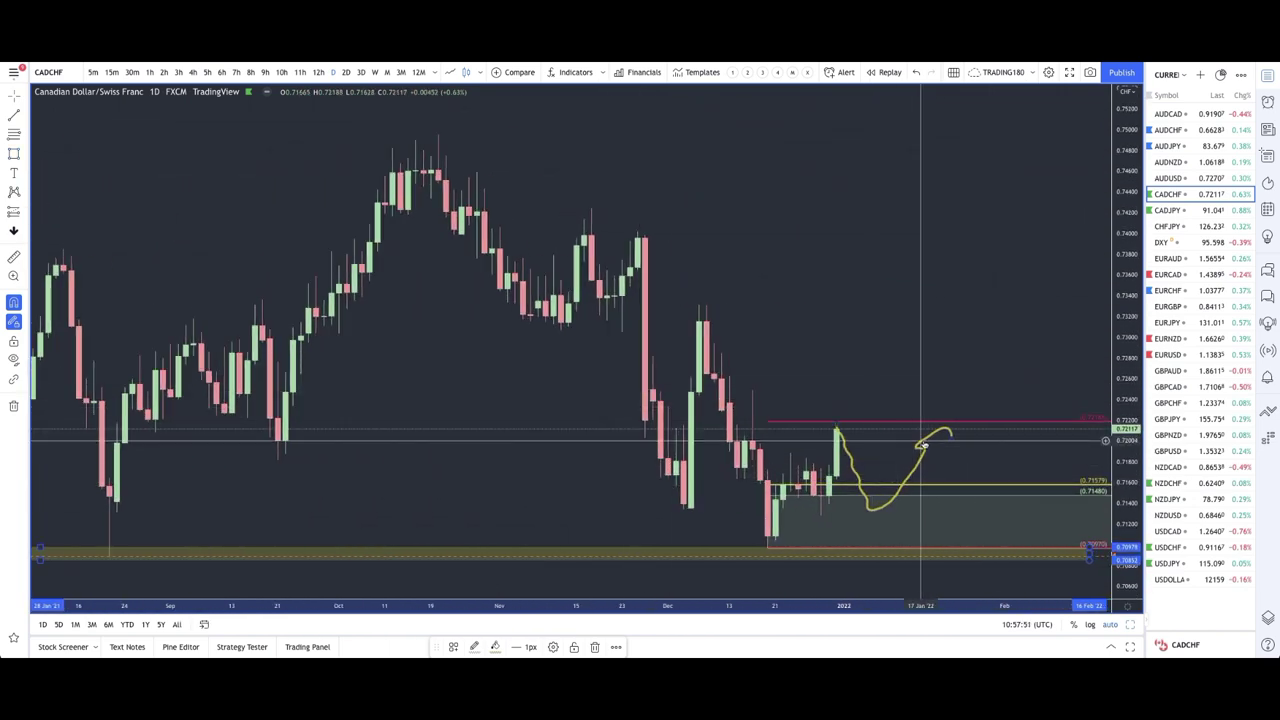
key("ctrl+z")
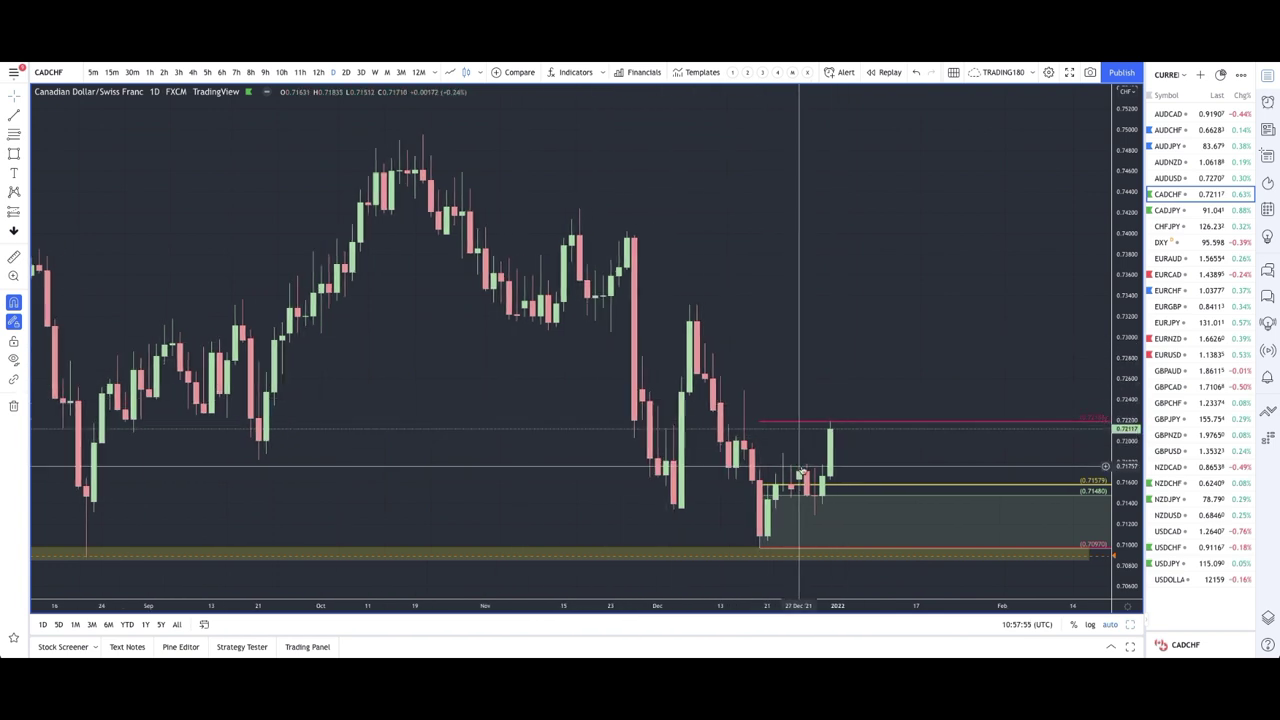
Brush-sketch a drop into the zone, a bounce, and a strong rally, then open CADJPY.
scroll(805, 424, "up", 3)
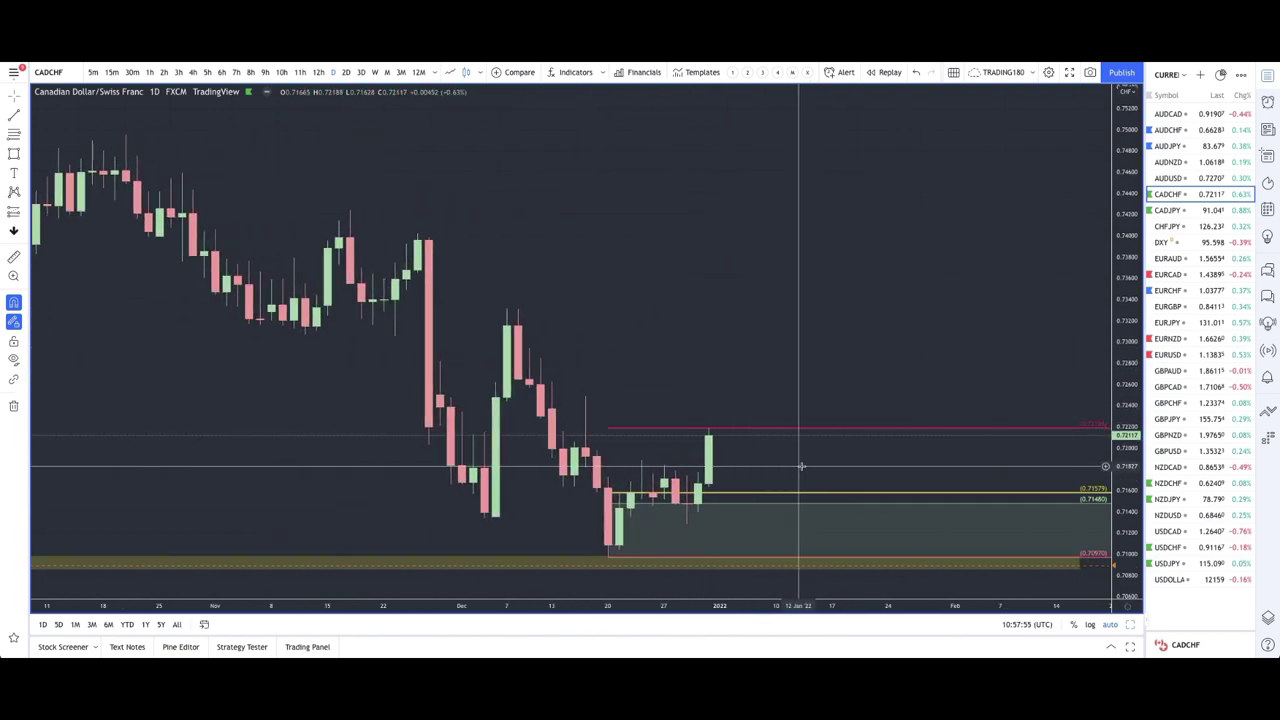
left_click(27, 155)
left_click(55, 154)
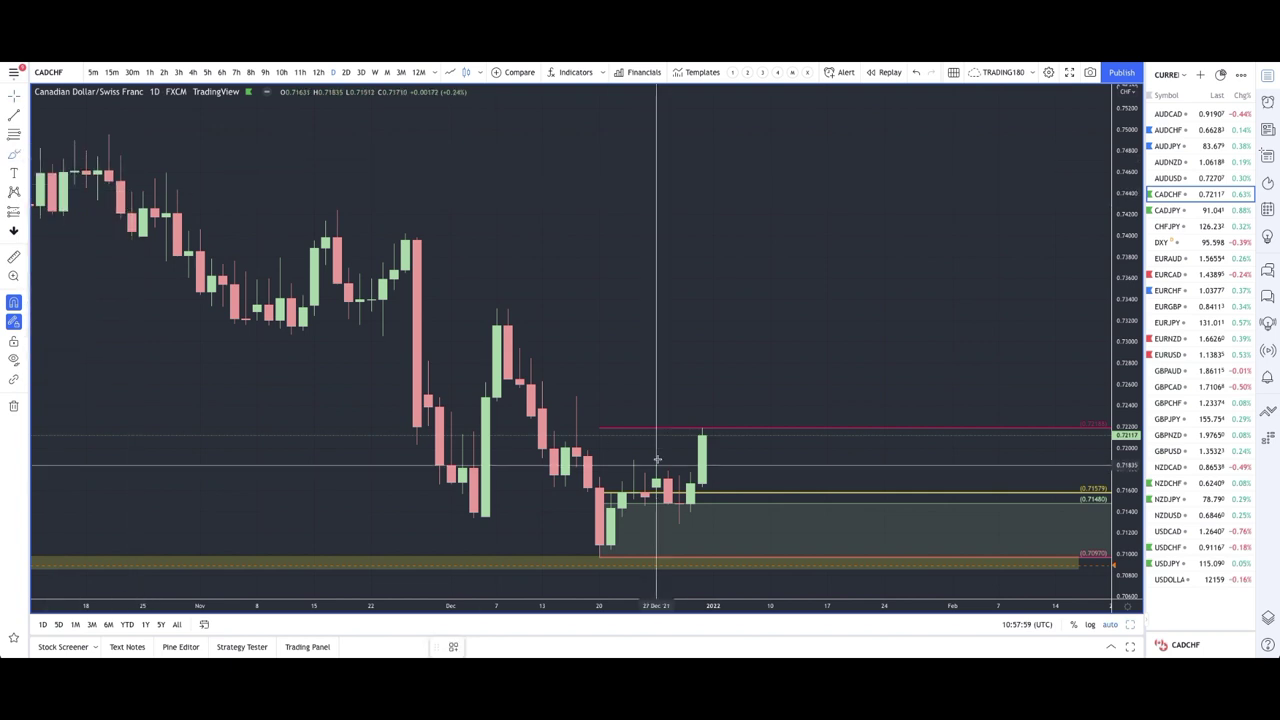
mouse_move(702, 437)
left_mouse_down()
mouse_move(733, 542)
mouse_move(747, 537)
left_mouse_up()
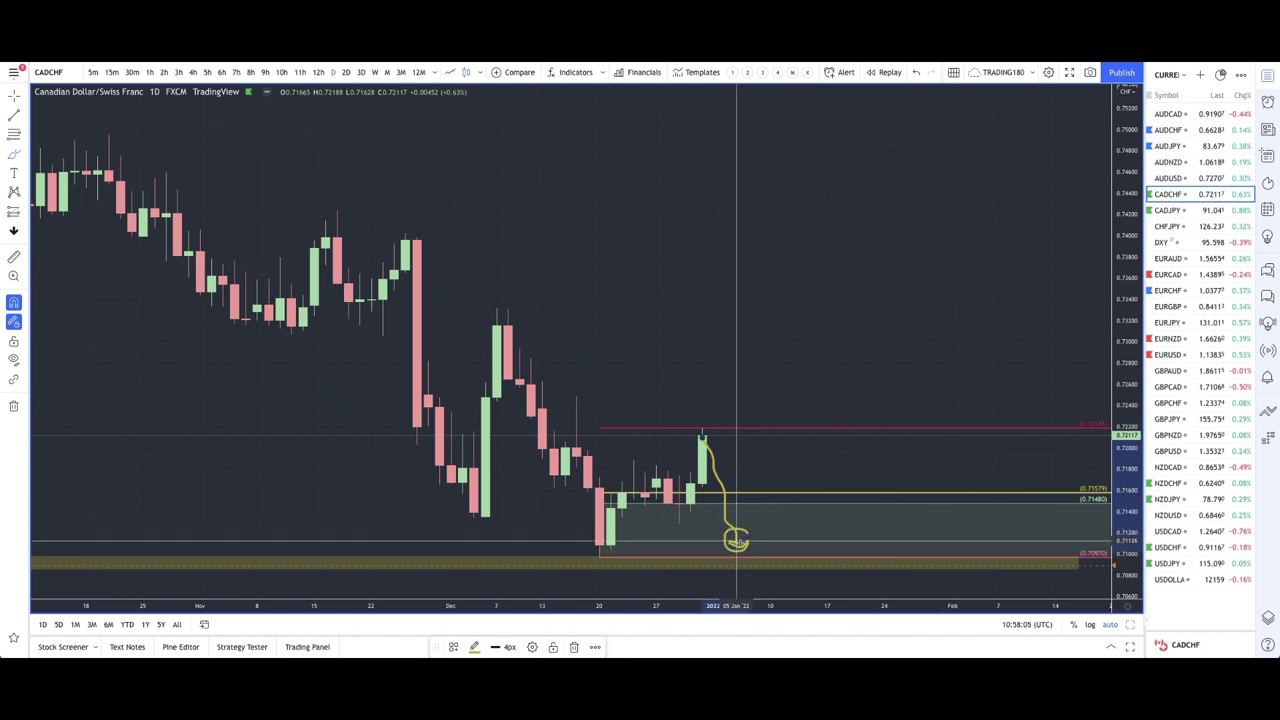
mouse_move(744, 552)
left_mouse_down()
mouse_move(729, 590)
mouse_move(757, 585)
mouse_move(814, 488)
left_mouse_up()
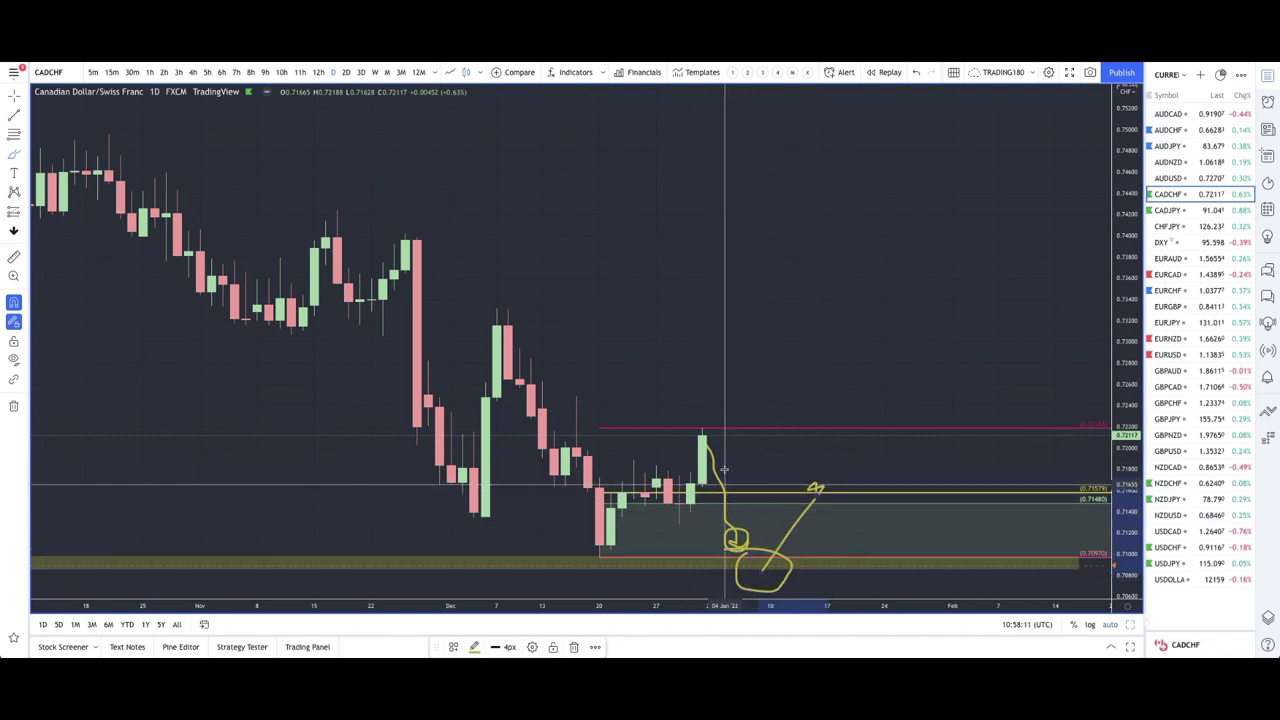
mouse_move(704, 434)
left_mouse_down()
mouse_move(714, 380)
mouse_move(781, 350)
mouse_move(815, 283)
left_mouse_up()
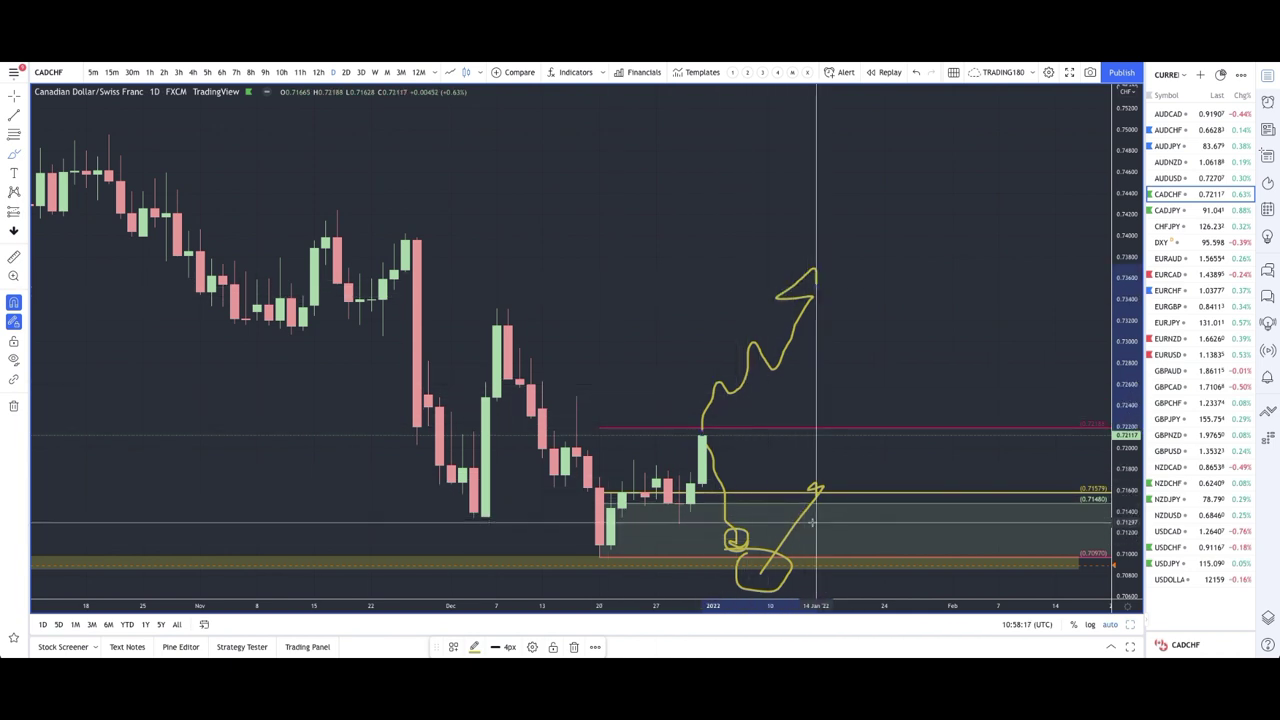
scroll(814, 497, "down", 5)
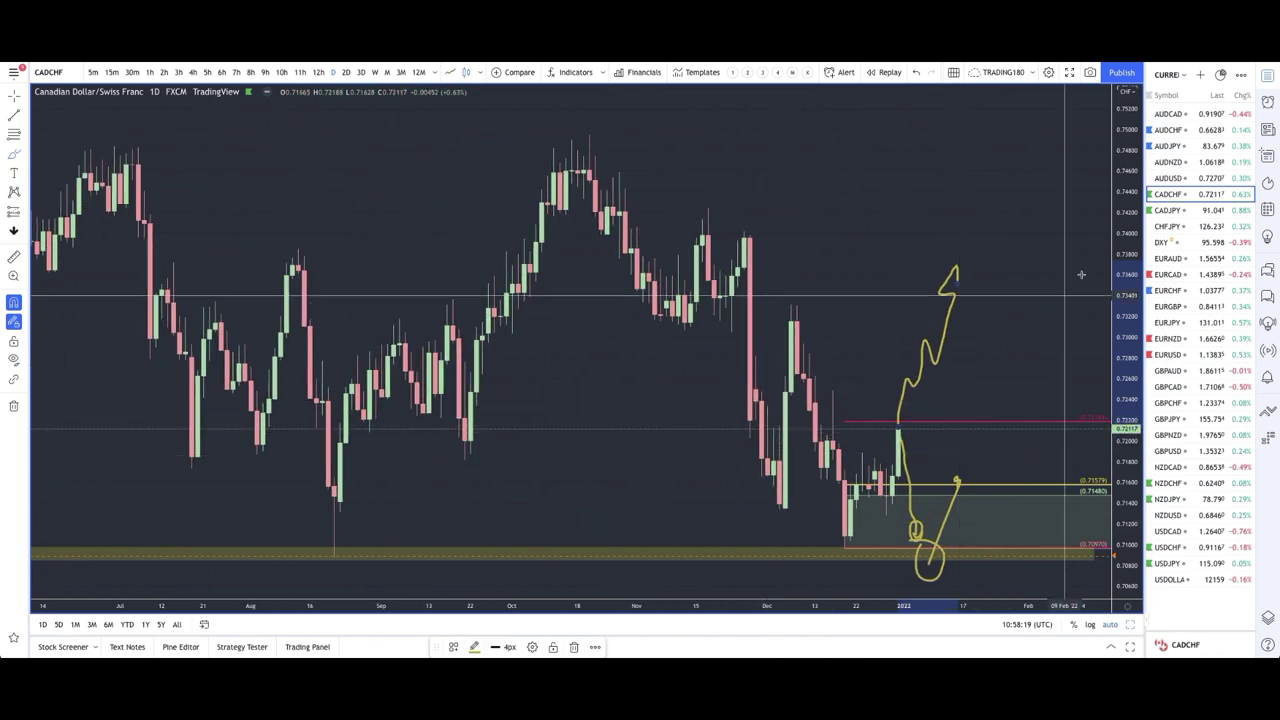
left_click(1189, 213)
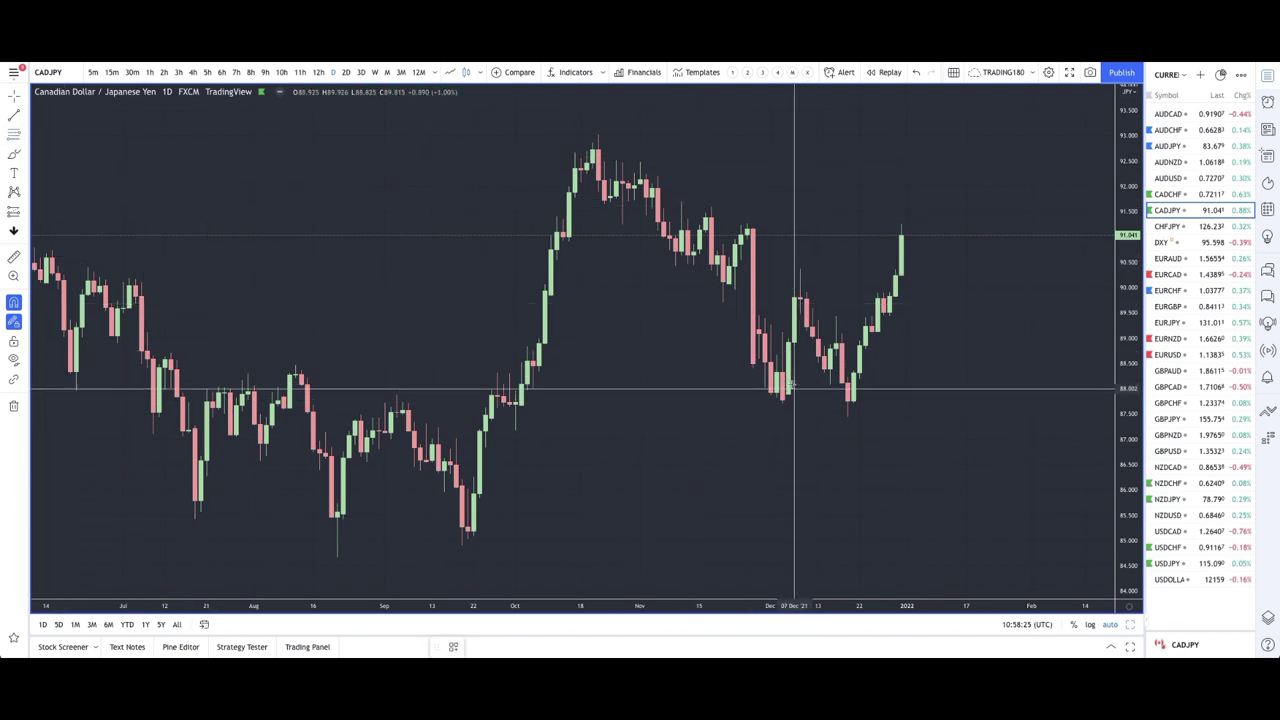
Place a three-level setup at the early-October candles and style it as a SUPPLY zone.
left_click(514, 402)
left_click(514, 430)
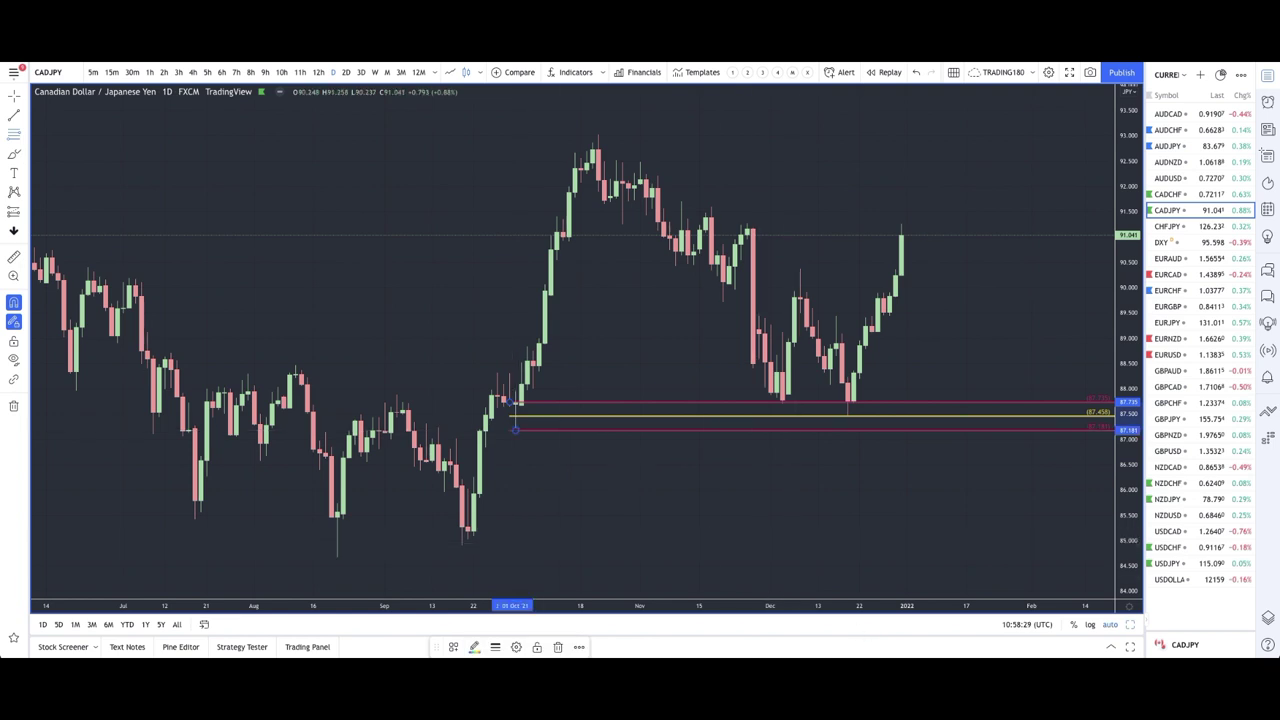
left_click(451, 646)
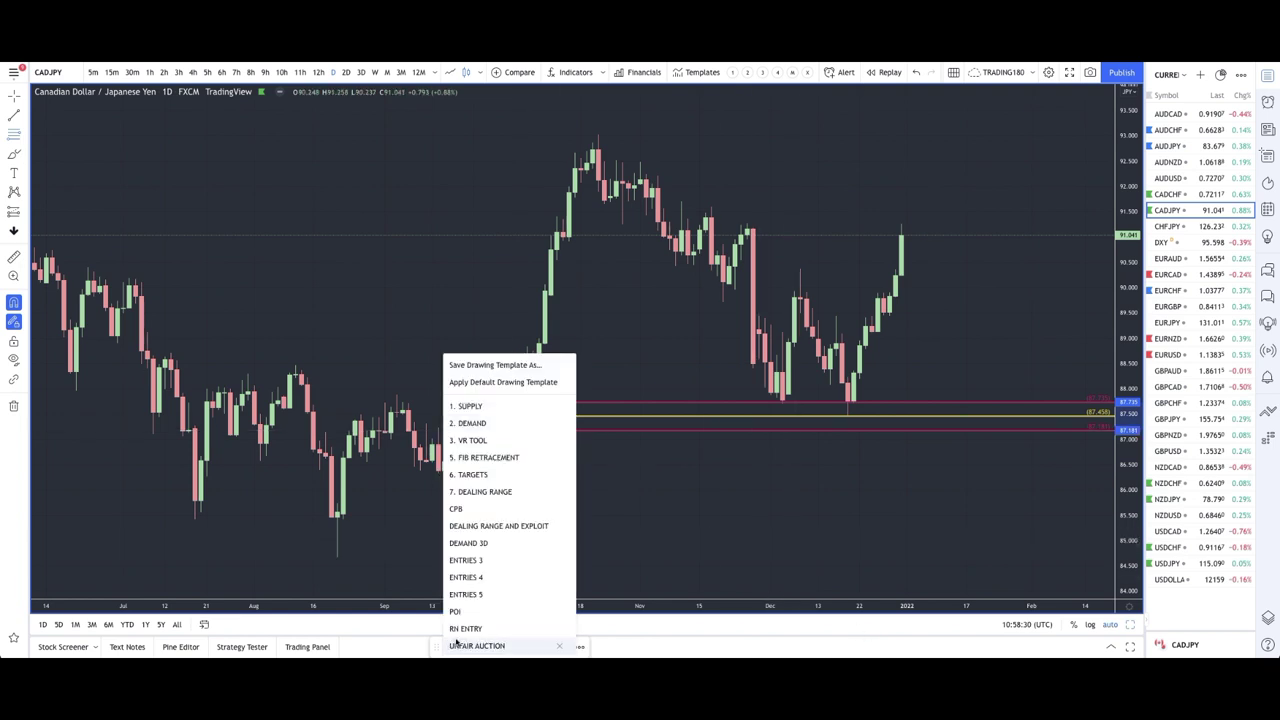
left_click(470, 406)
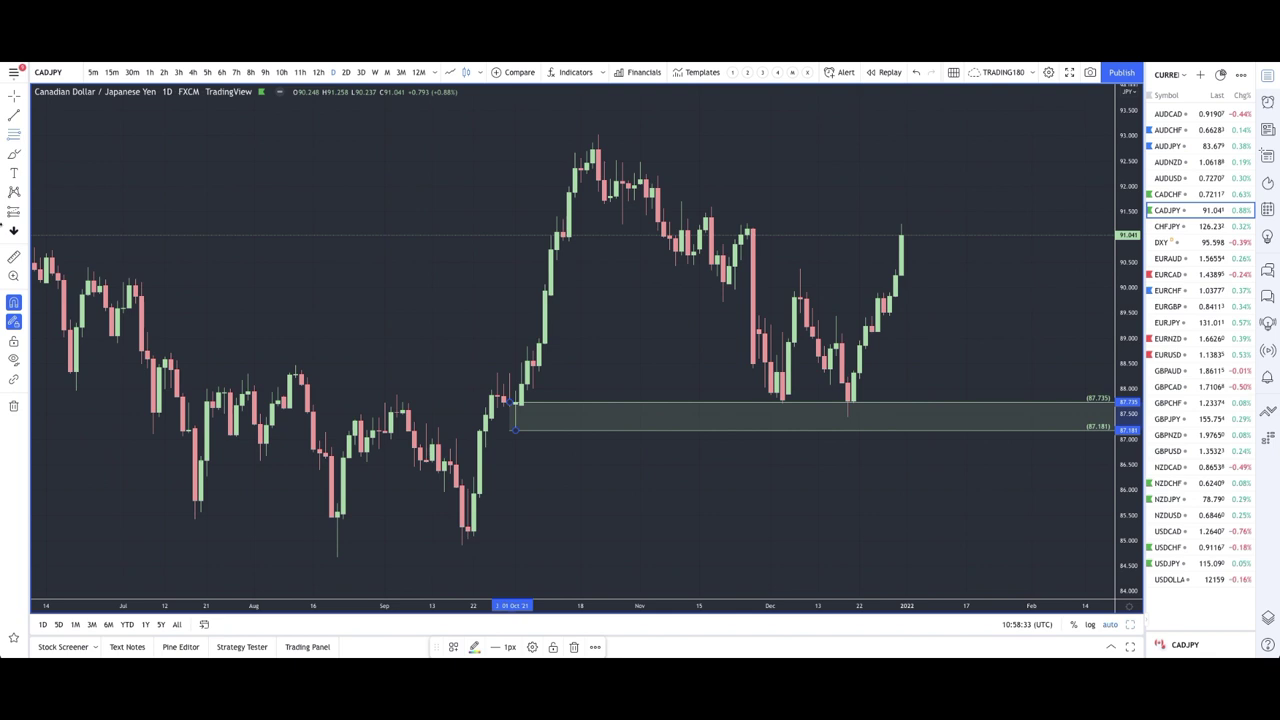
Draw zones at 88.114–87.440 and 89.794–89.436, then a box down from the 91.258 high.
left_click_drag(848, 383, 847, 423)
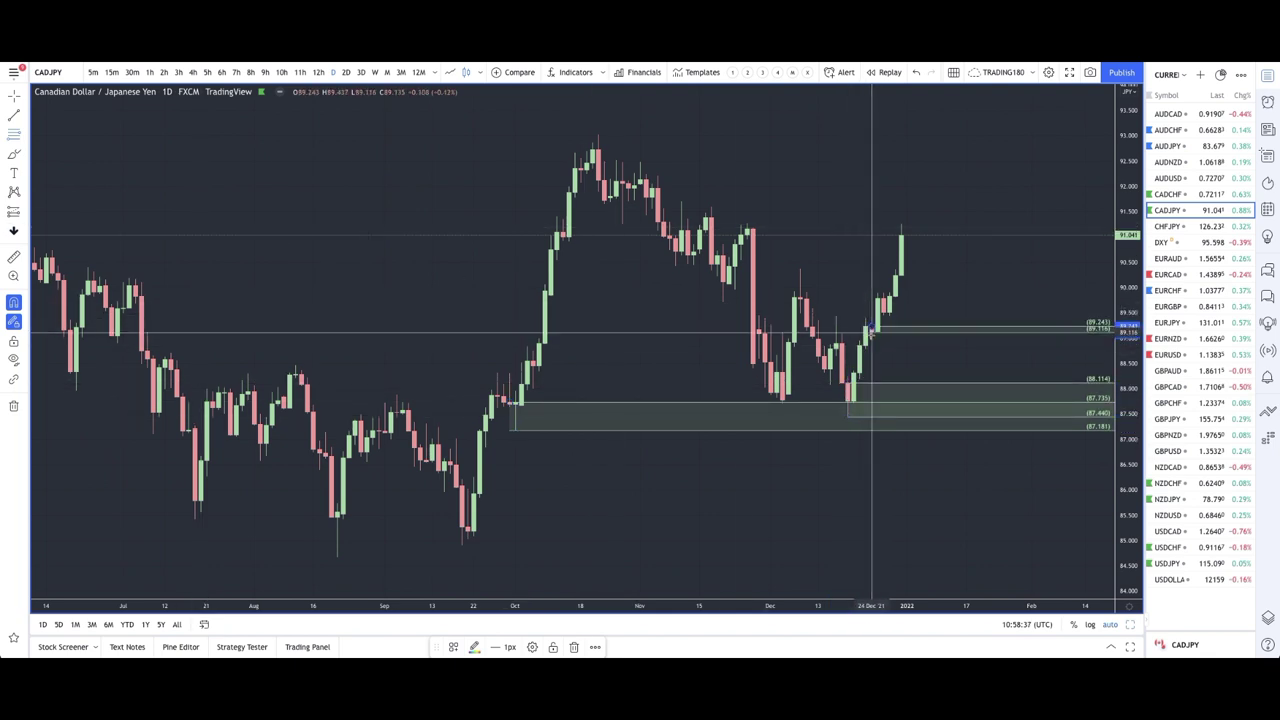
left_click_drag(884, 298, 884, 314)
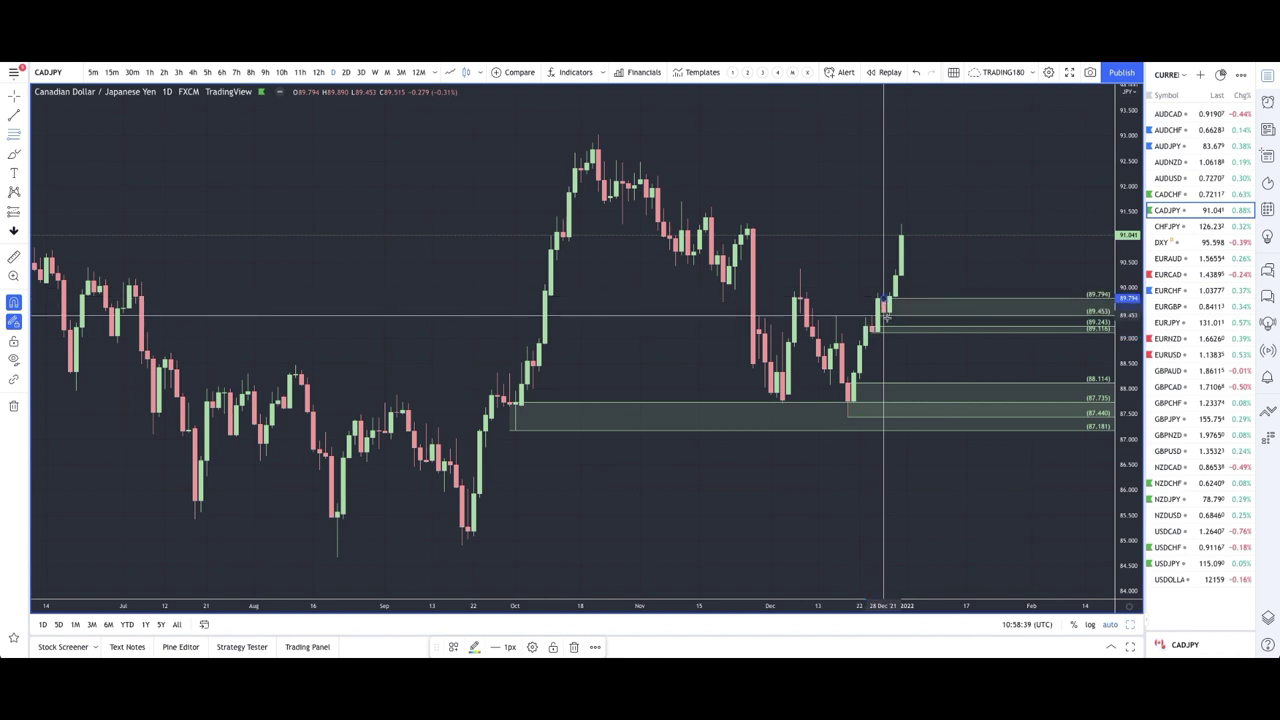
scroll(800, 343, "up", 1)
scroll(790, 330, "up", 2)
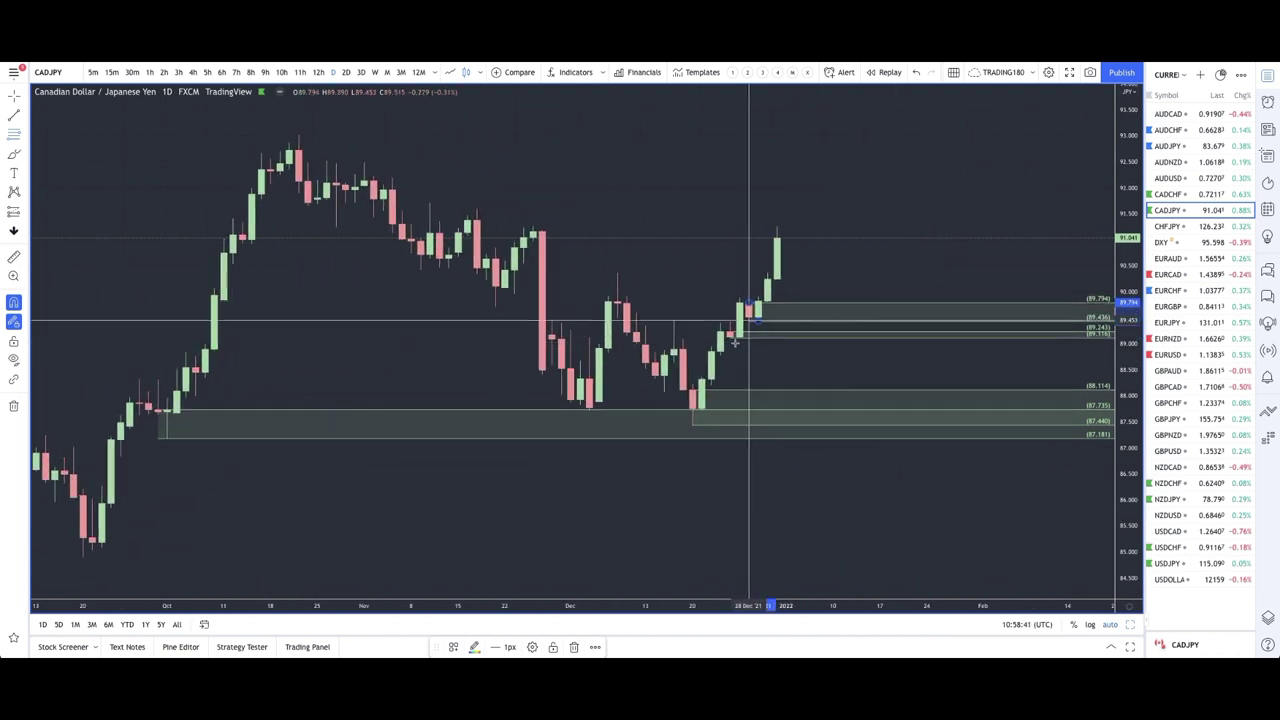
left_click(749, 308)
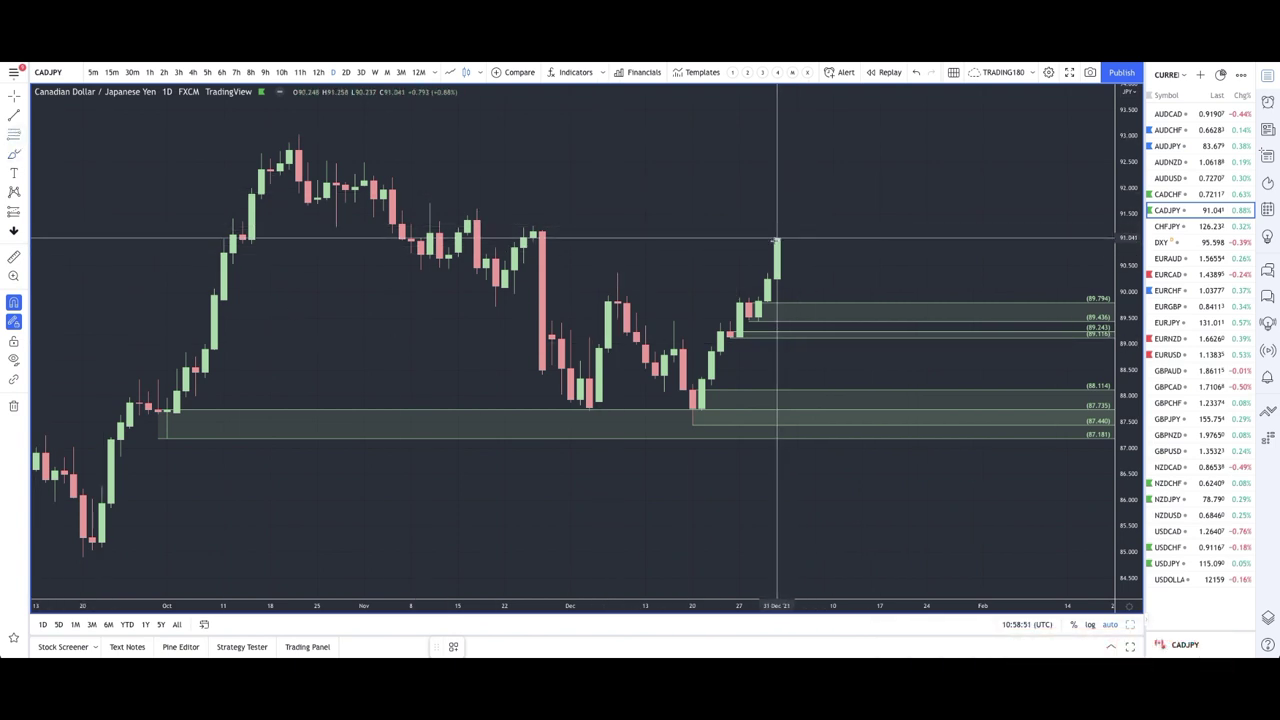
left_click_drag(778, 226, 690, 432)
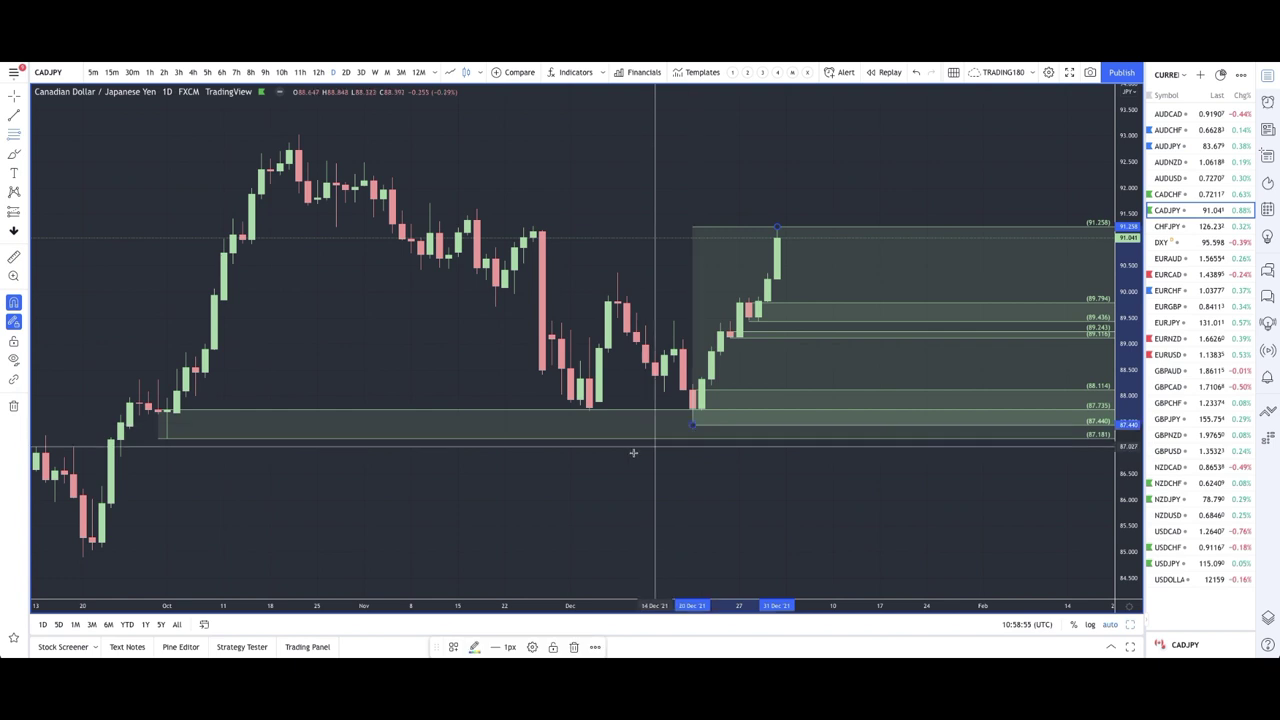
Apply the 3. VR TOOL template to the 91.258 box and circle the 20 Dec low in yellow.
left_click(455, 647)
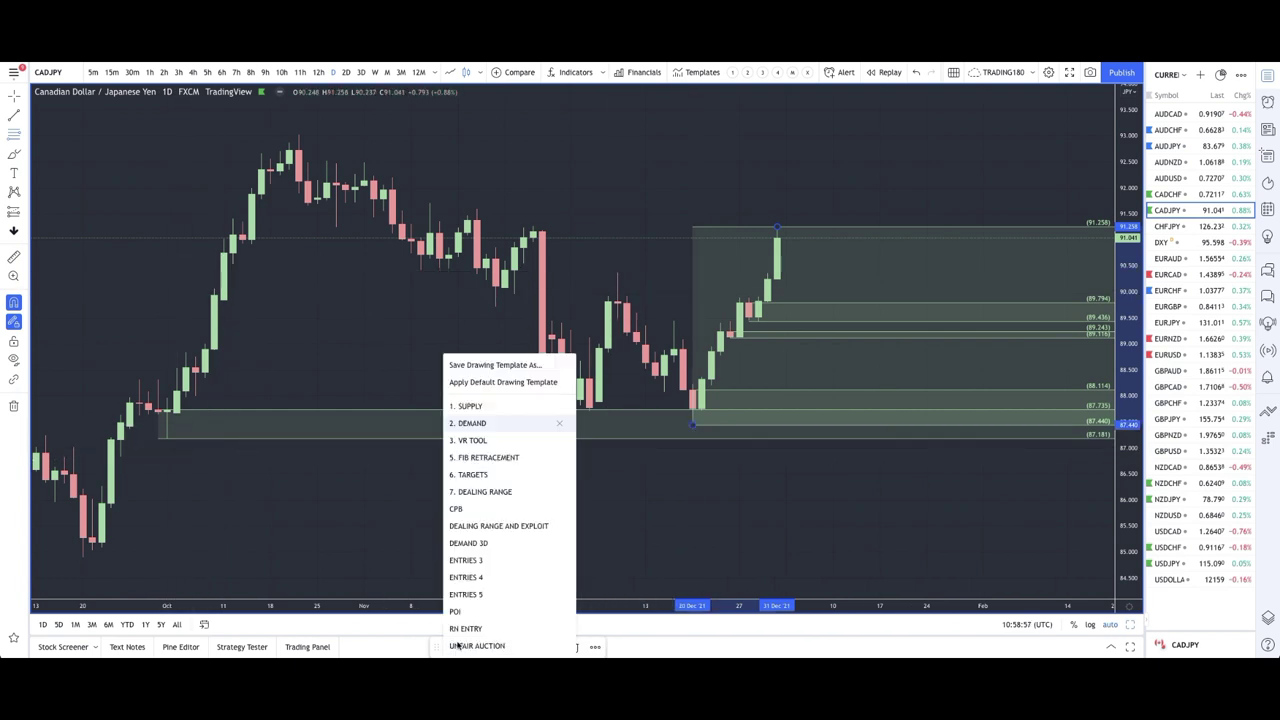
left_click(492, 440)
scroll(749, 400, "up", 2)
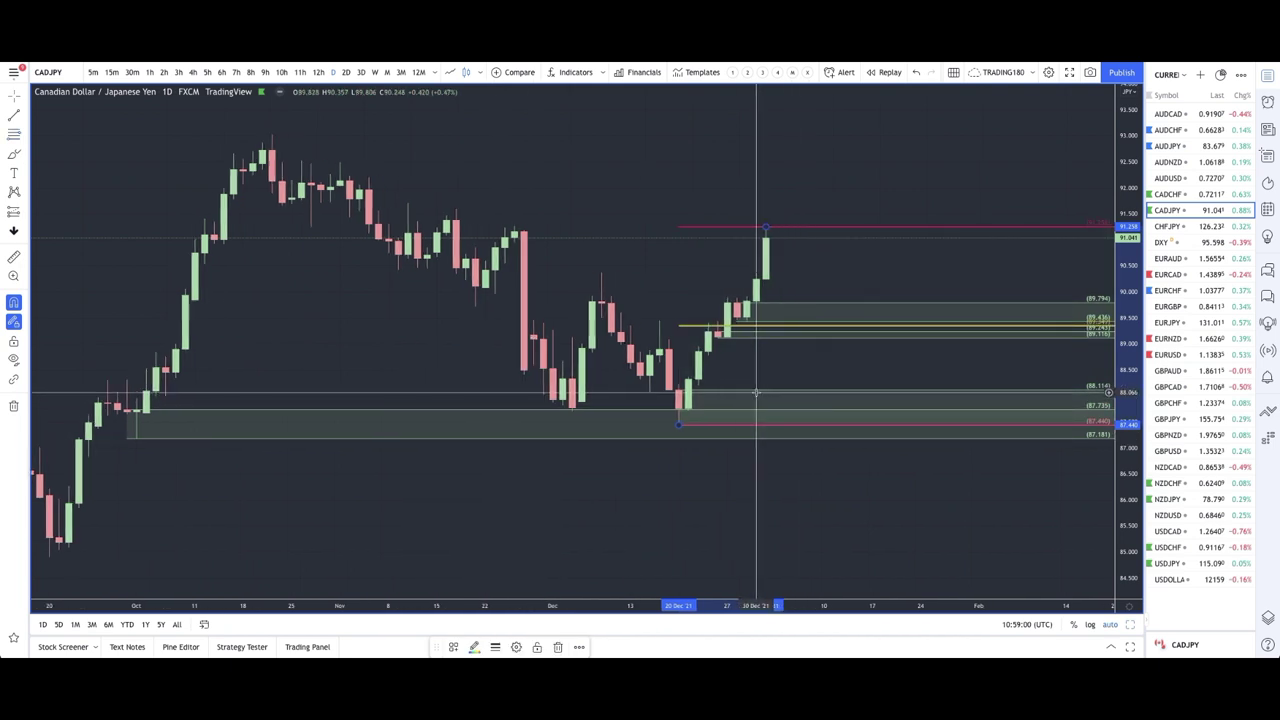
left_click(689, 557)
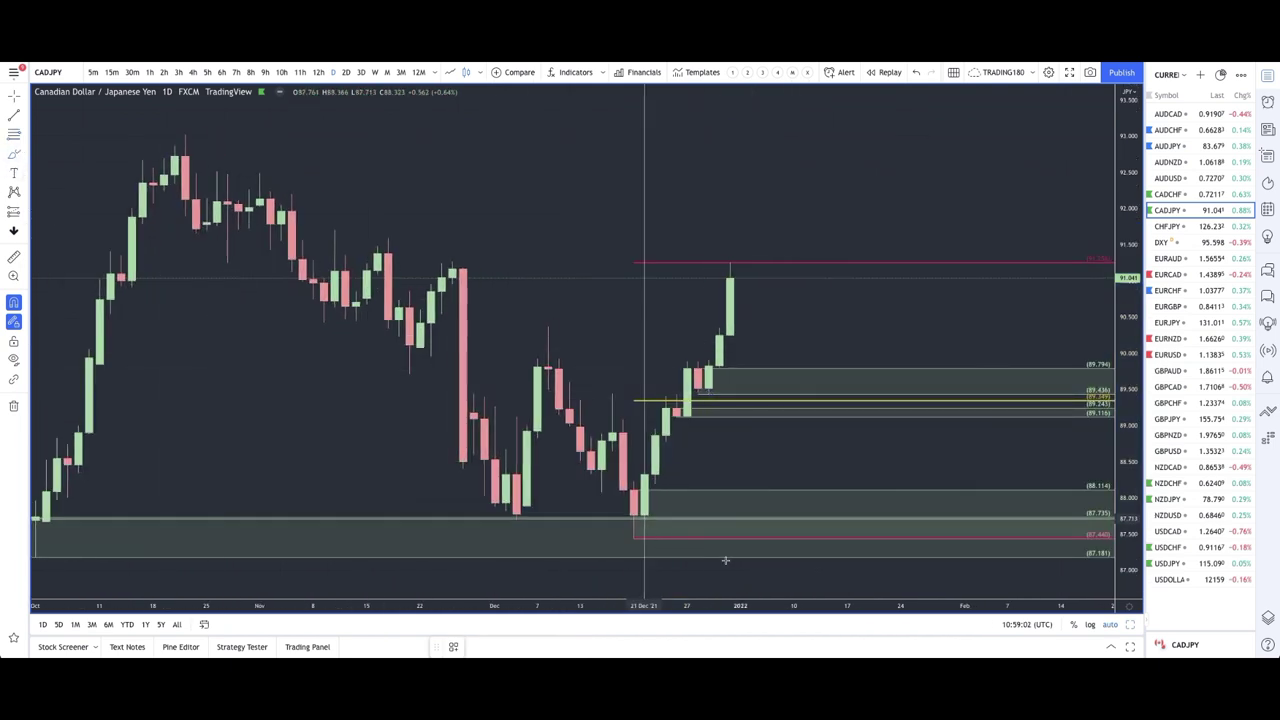
mouse_move(640, 514)
left_mouse_down()
mouse_move(646, 544)
mouse_move(634, 512)
left_mouse_up()
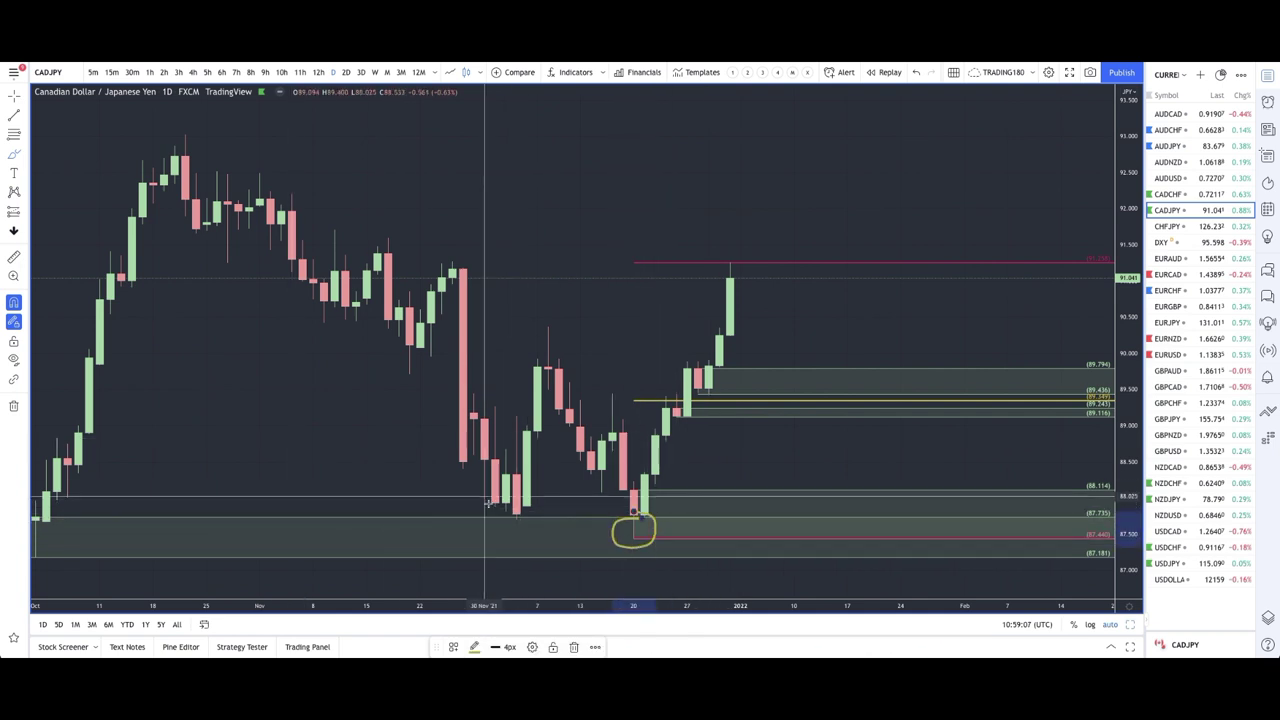
Highlight a thin yellow band extending from the December 3 low.
left_click(25, 155)
left_click(60, 197)
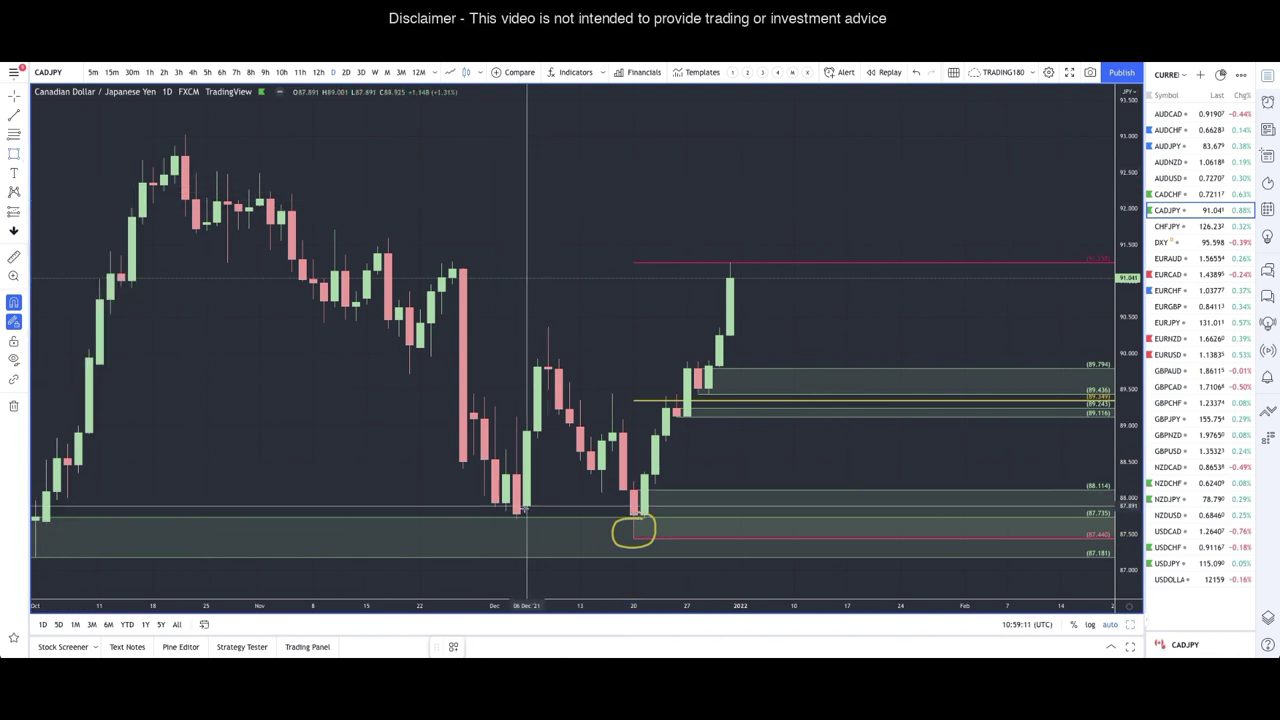
left_click_drag(517, 517, 838, 513)
Brush a curve out of the yellow circle and a freehand mark beside the last candle.
left_click(22, 150)
left_click(50, 154)
mouse_move(669, 520)
left_mouse_down()
mouse_move(658, 530)
mouse_move(685, 538)
left_mouse_up()
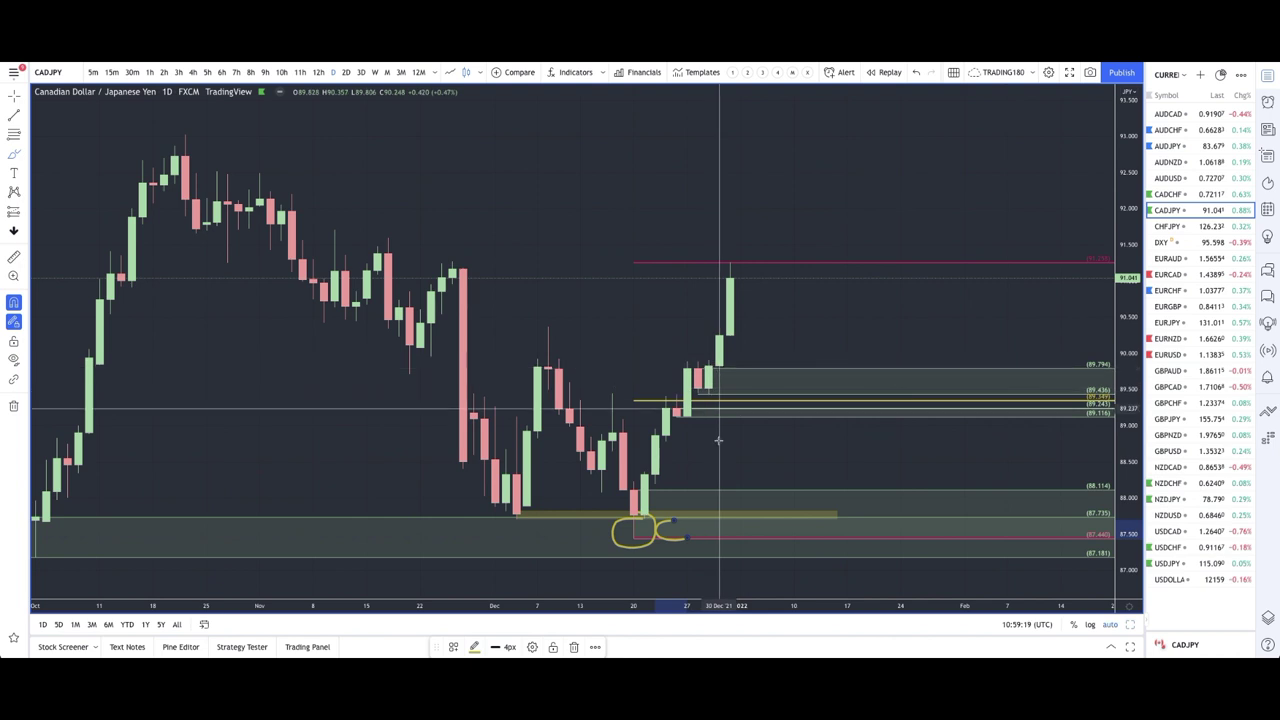
mouse_move(745, 308)
left_mouse_down()
mouse_move(770, 298)
mouse_move(757, 345)
mouse_move(847, 537)
mouse_move(860, 518)
mouse_move(897, 540)
left_mouse_up()
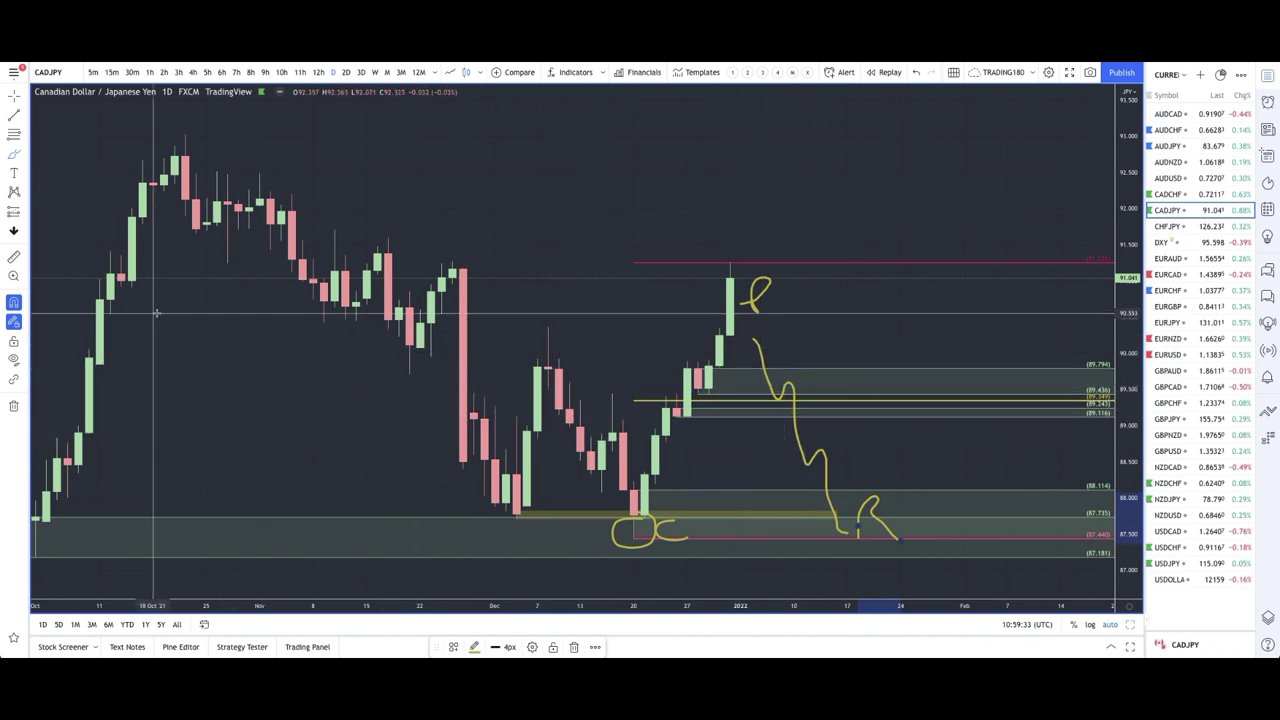
Highlight a yellow band just above the 89.794 zone.
left_click(26, 153)
left_click(70, 197)
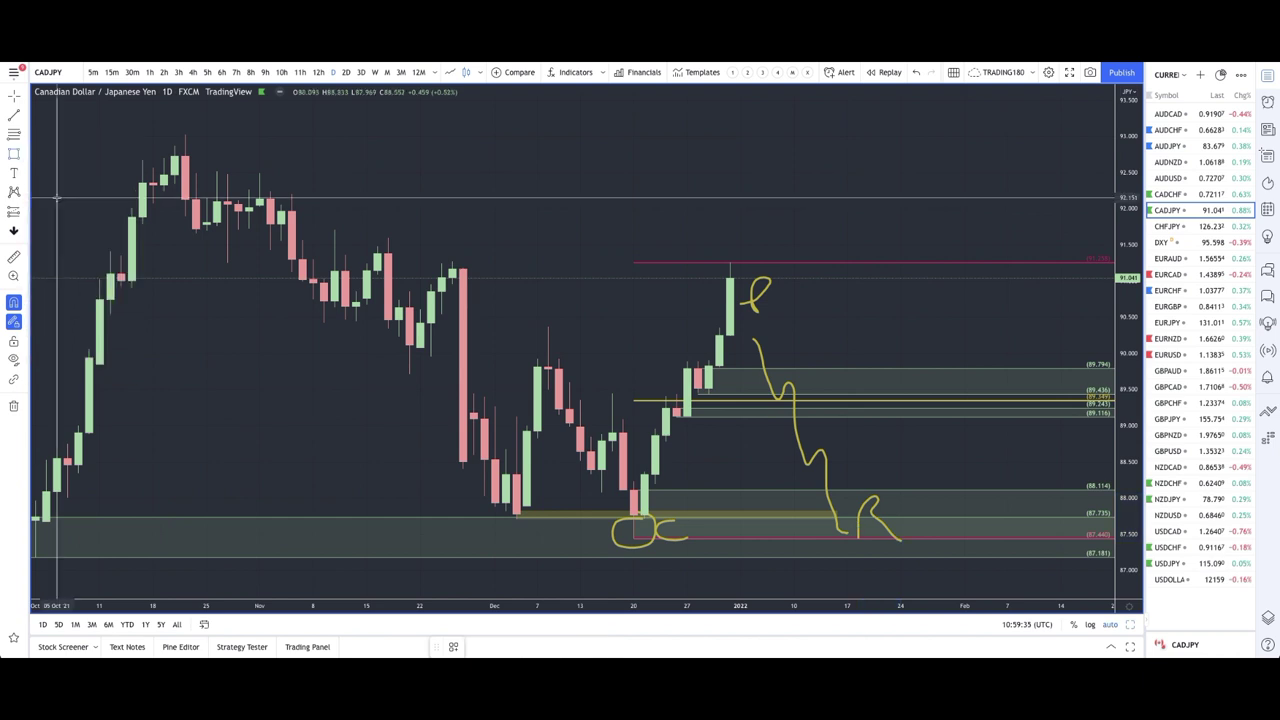
mouse_move(355, 357)
left_mouse_down()
mouse_move(843, 386)
mouse_move(890, 368)
left_mouse_up()
left_click(880, 380)
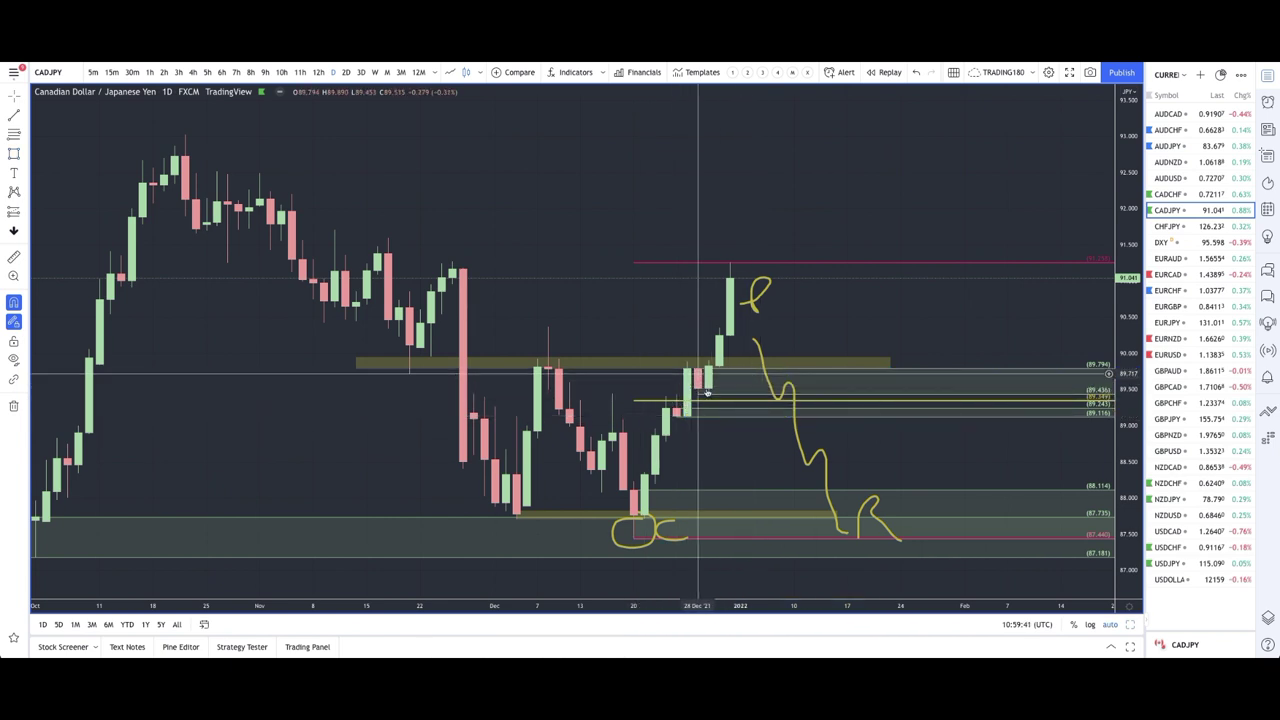
Circle the area around 89.436 and delete the long projection stroke.
left_click(27, 157)
left_click(60, 152)
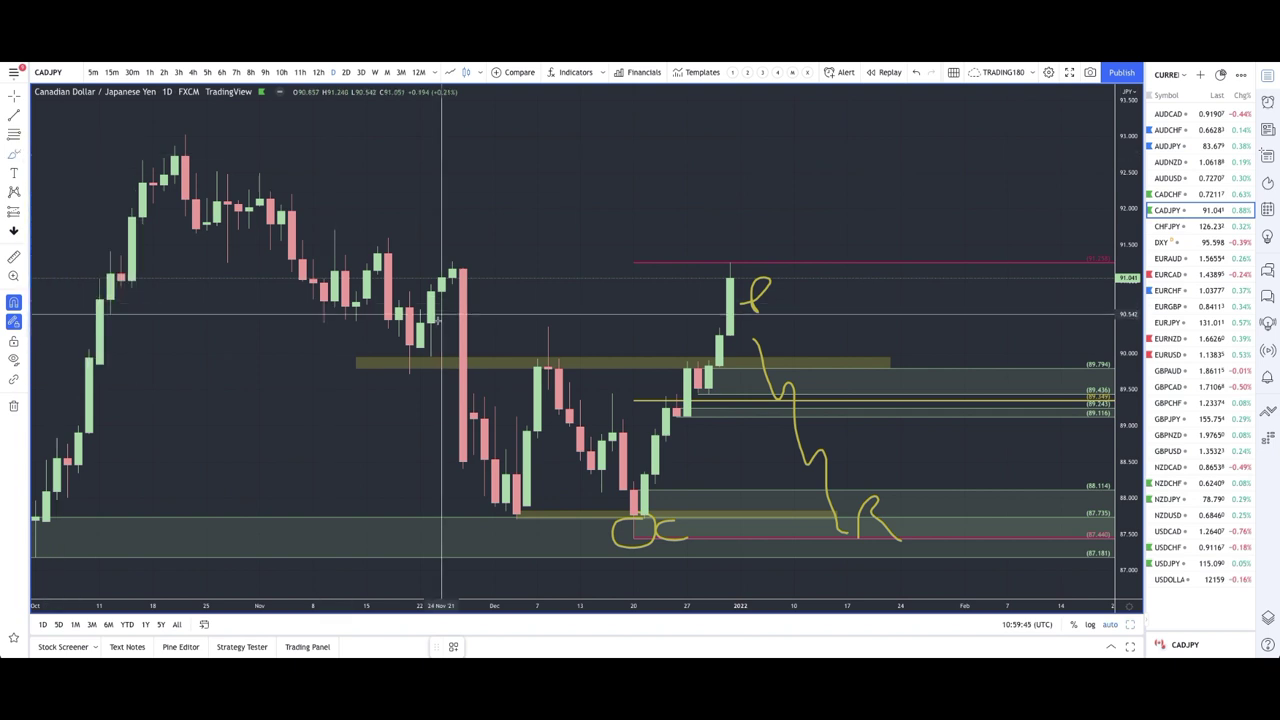
mouse_move(763, 385)
left_mouse_down()
mouse_move(749, 397)
mouse_move(749, 374)
mouse_move(775, 372)
left_mouse_up()
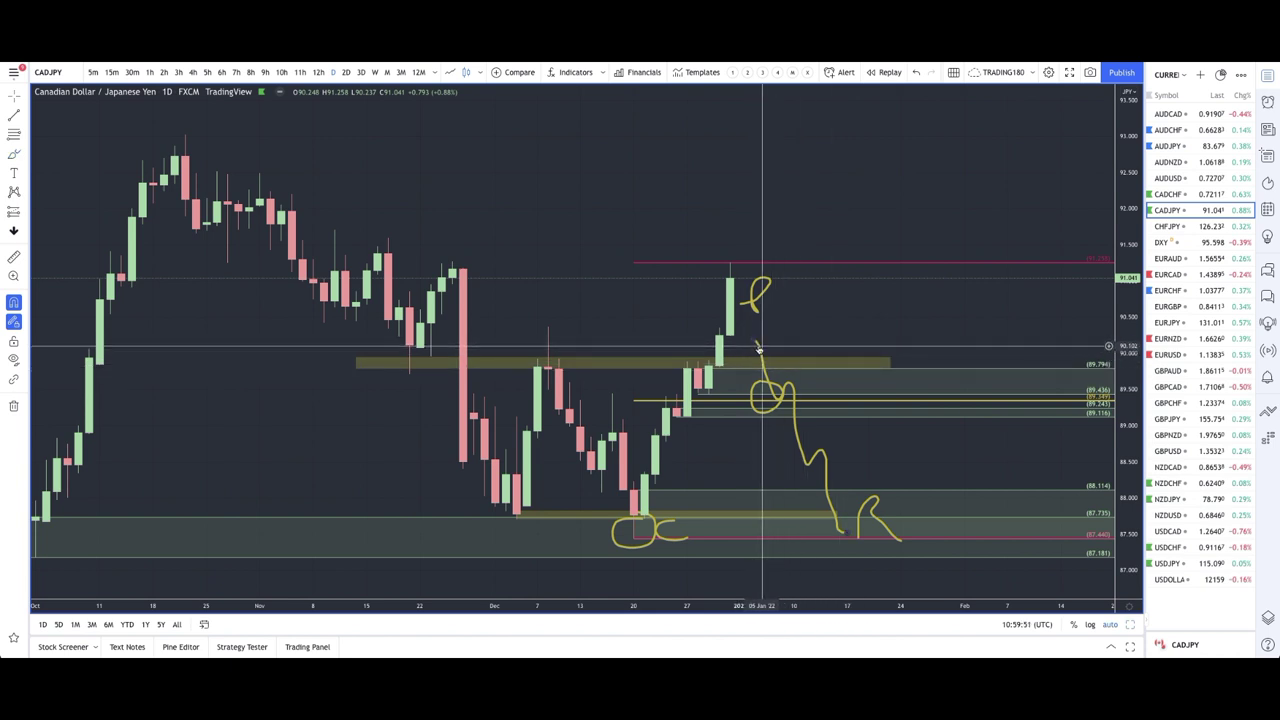
key("Delete")
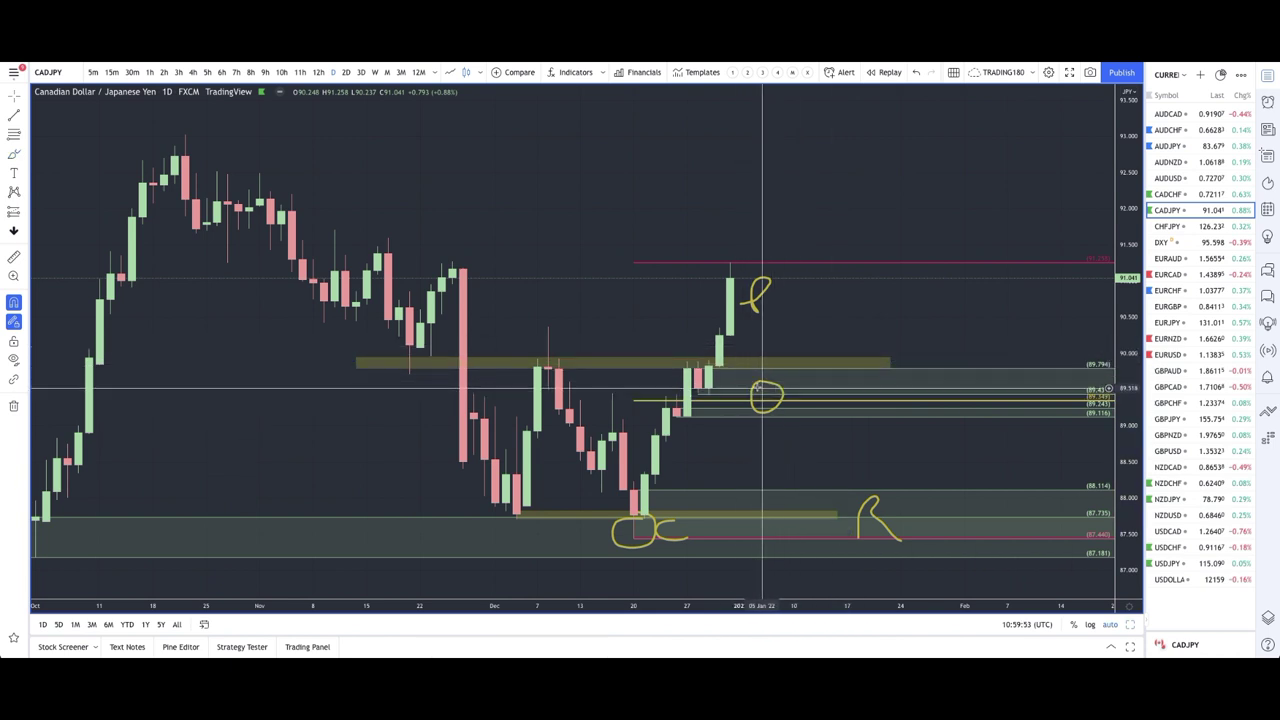
scroll(672, 408, "up", 5)
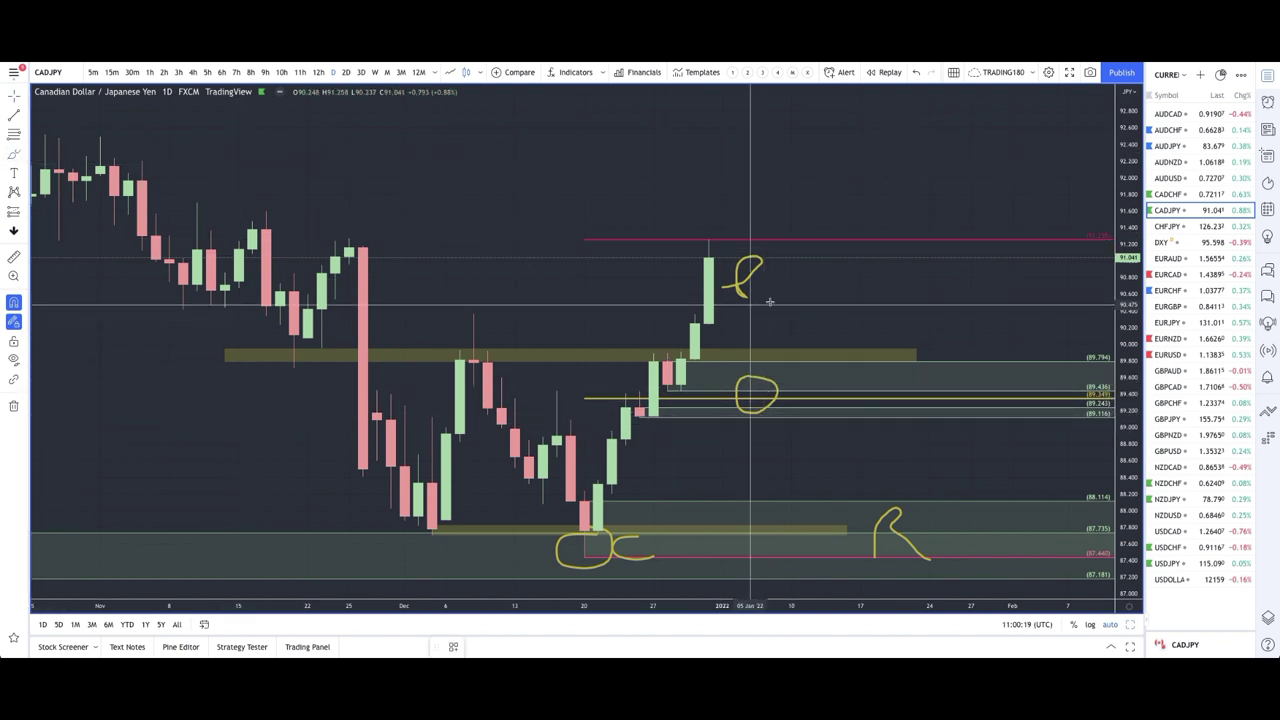
Sketch an upward projection with a hook, and write a mark above the peak and a 5.
mouse_move(723, 271)
left_mouse_down()
mouse_move(757, 396)
mouse_move(850, 330)
mouse_move(875, 290)
mouse_move(874, 312)
left_mouse_up()
mouse_move(796, 408)
left_mouse_down()
mouse_move(798, 424)
mouse_move(858, 362)
left_mouse_up()
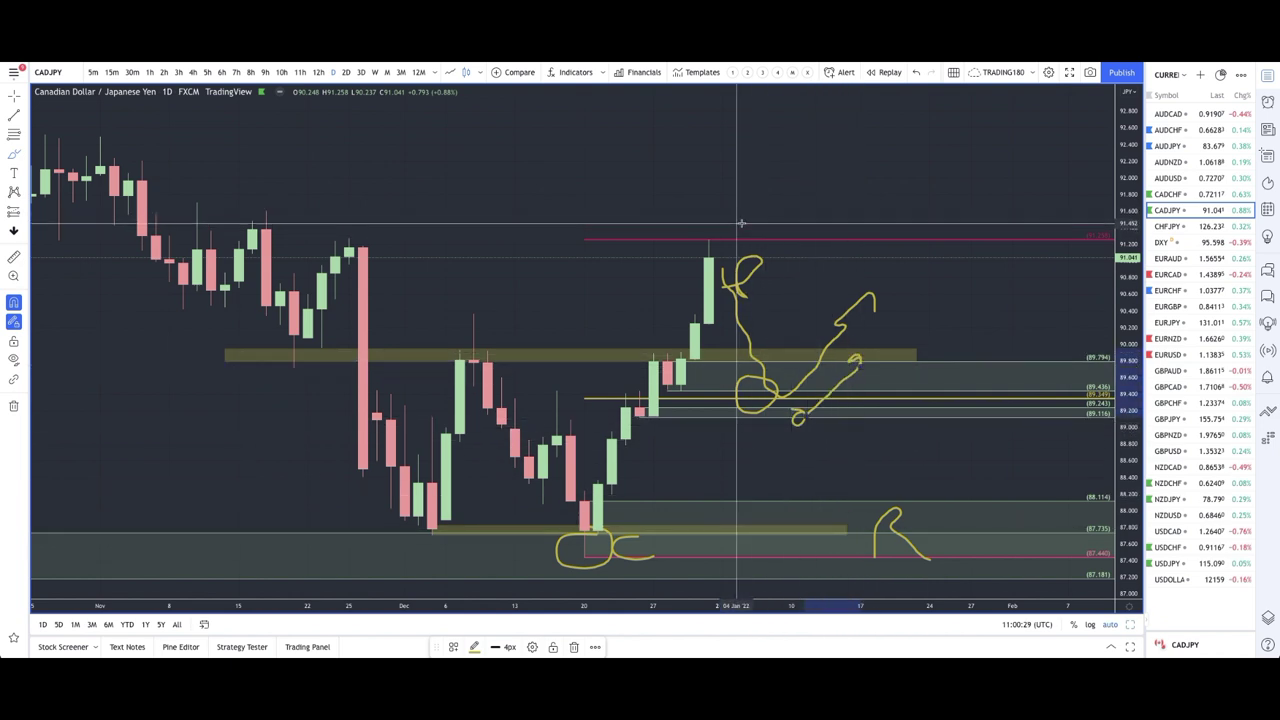
mouse_move(722, 218)
left_mouse_down()
mouse_move(723, 234)
mouse_move(743, 229)
mouse_move(716, 212)
mouse_move(760, 209)
left_mouse_up()
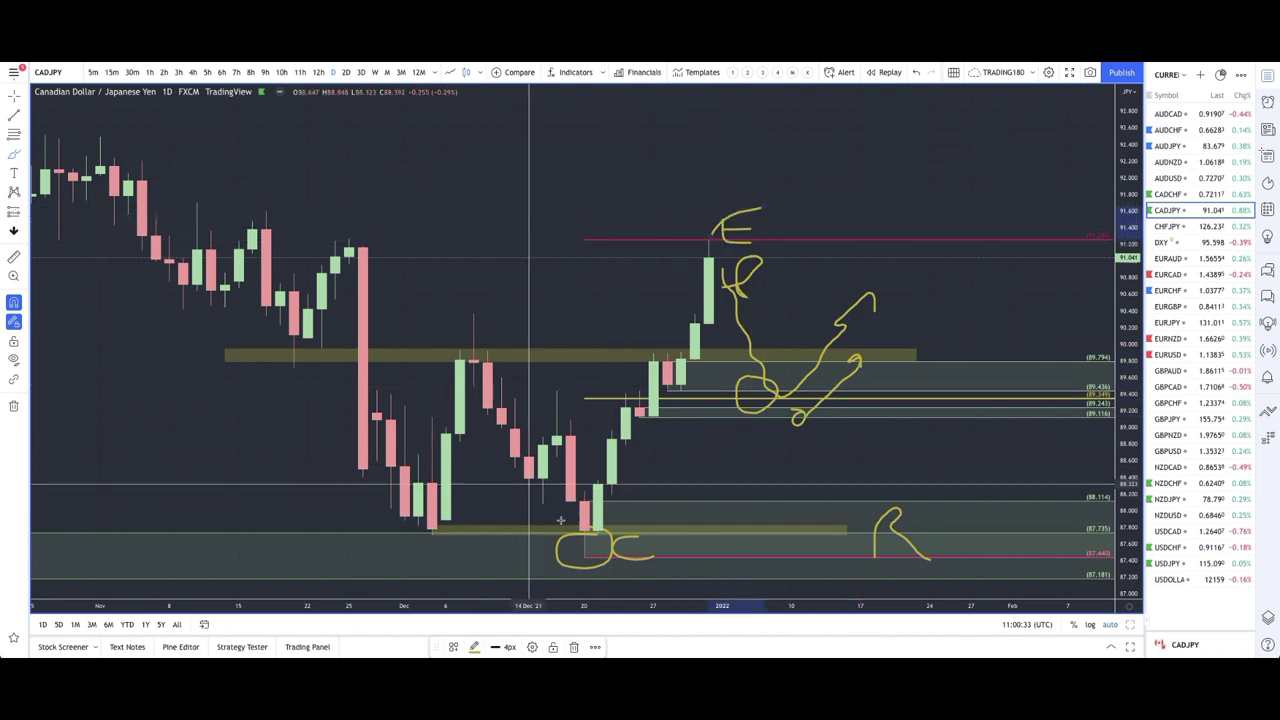
left_click_drag(515, 525, 500, 555)
Switch from CADJPY to the unmarked CHFJPY chart in the watchlist.
scroll(661, 532, "down", 3)
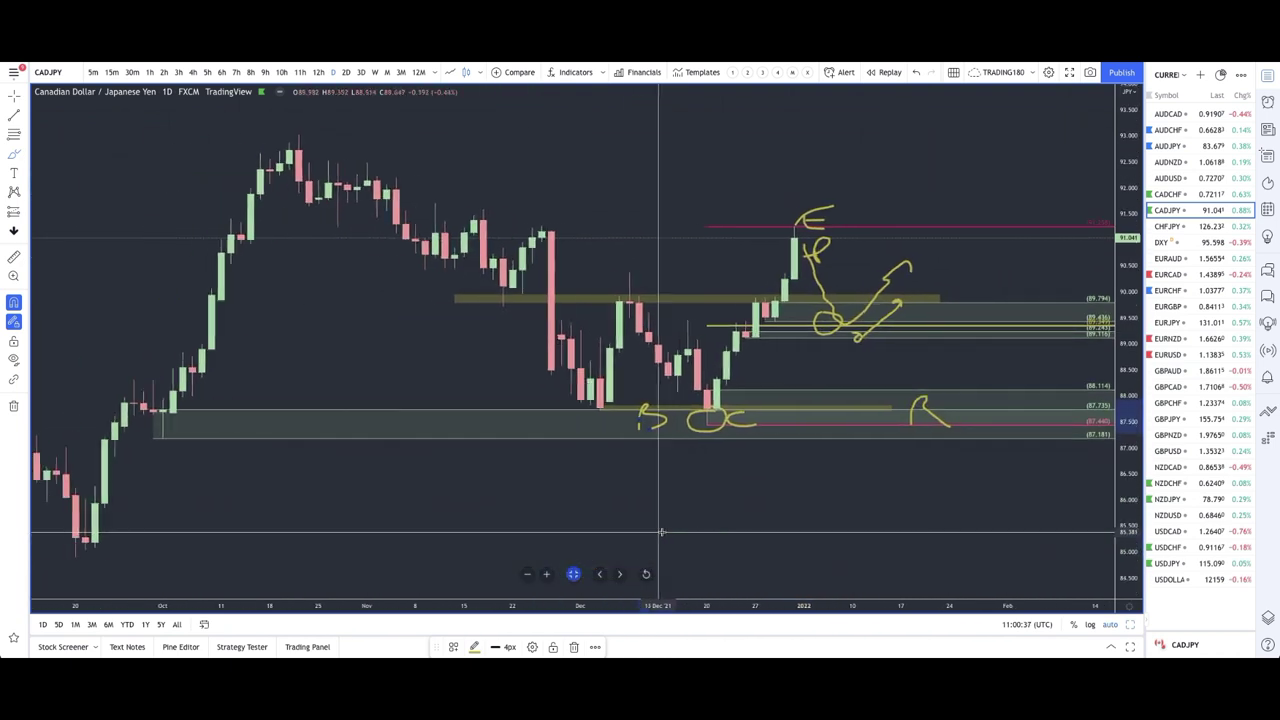
scroll(661, 532, "down", 1)
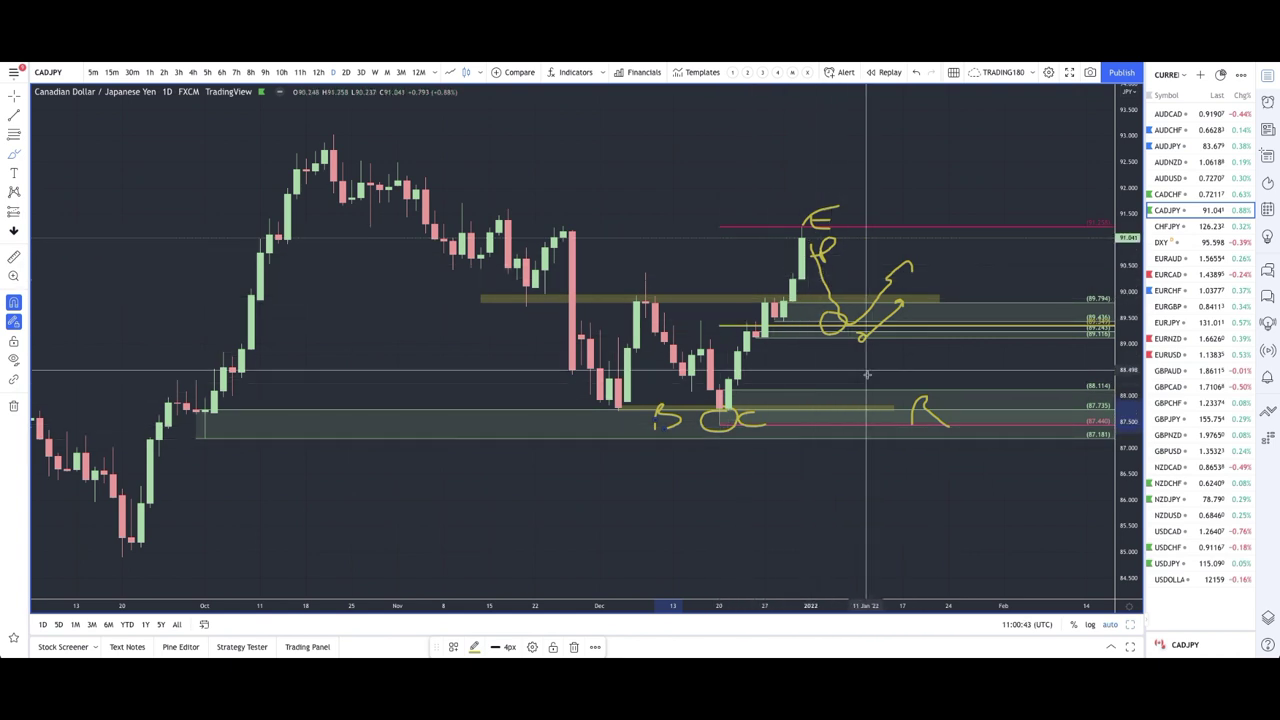
scroll(775, 322, "up", 4)
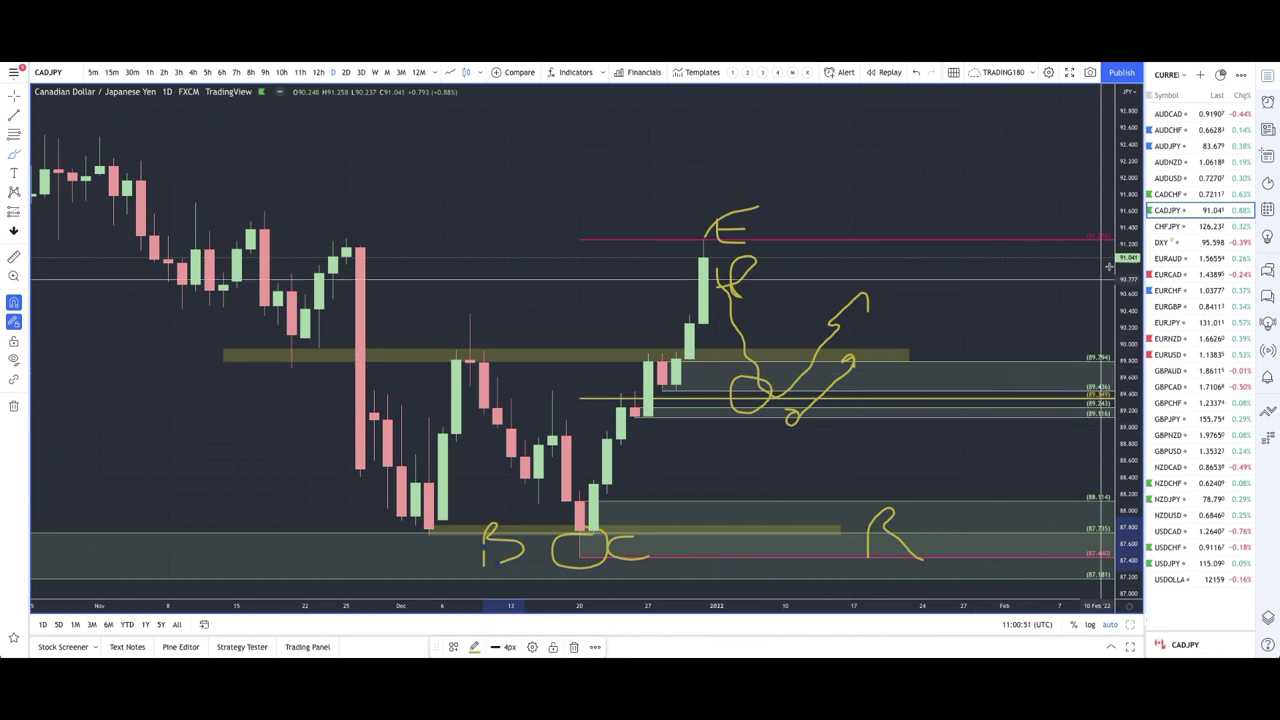
left_click(1170, 226)
scroll(718, 380, "down", 1)
scroll(720, 335, "up", 2)
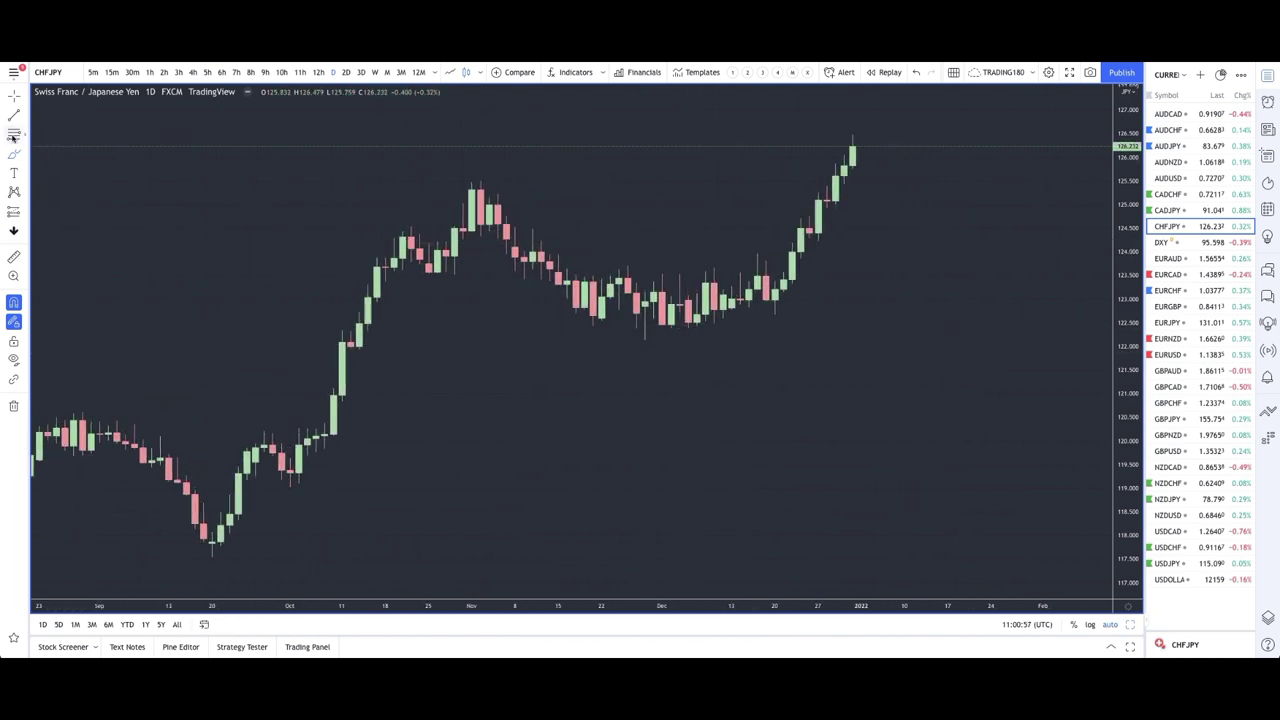
Draw a zone around 125.0 on CHFJPY and style it with the DEMAND template.
left_click_drag(828, 199, 829, 208)
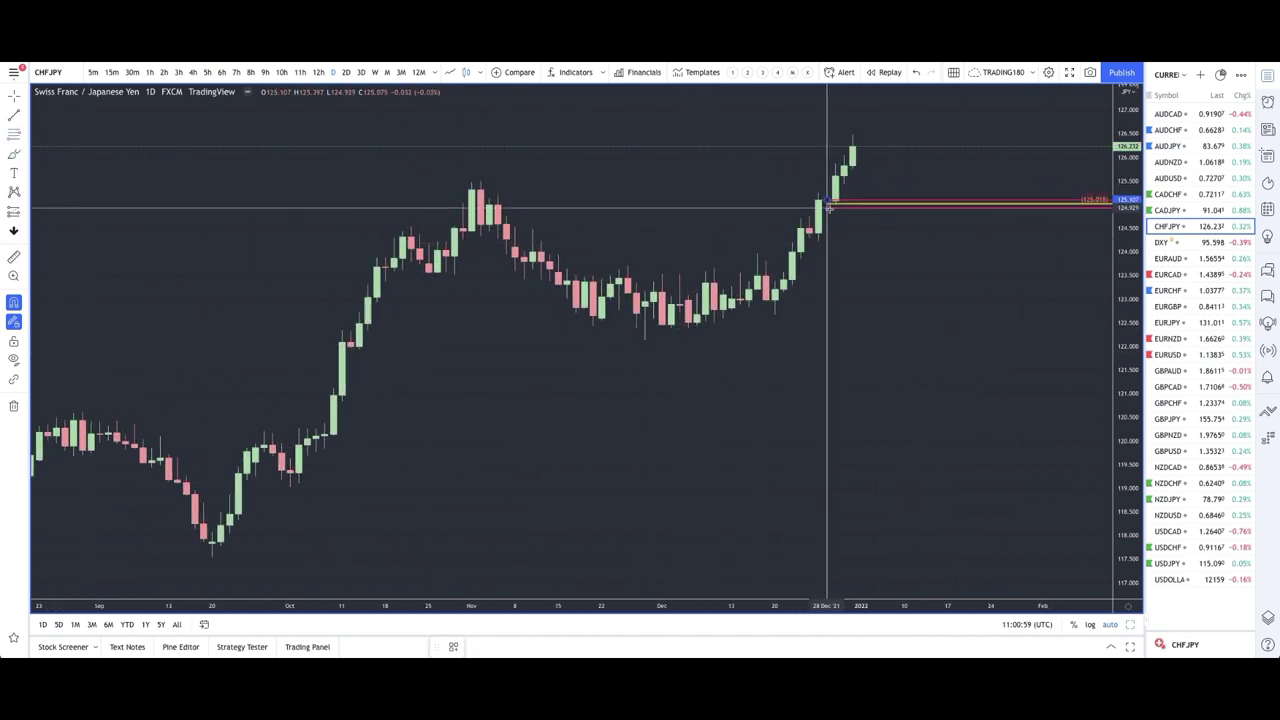
left_click(450, 647)
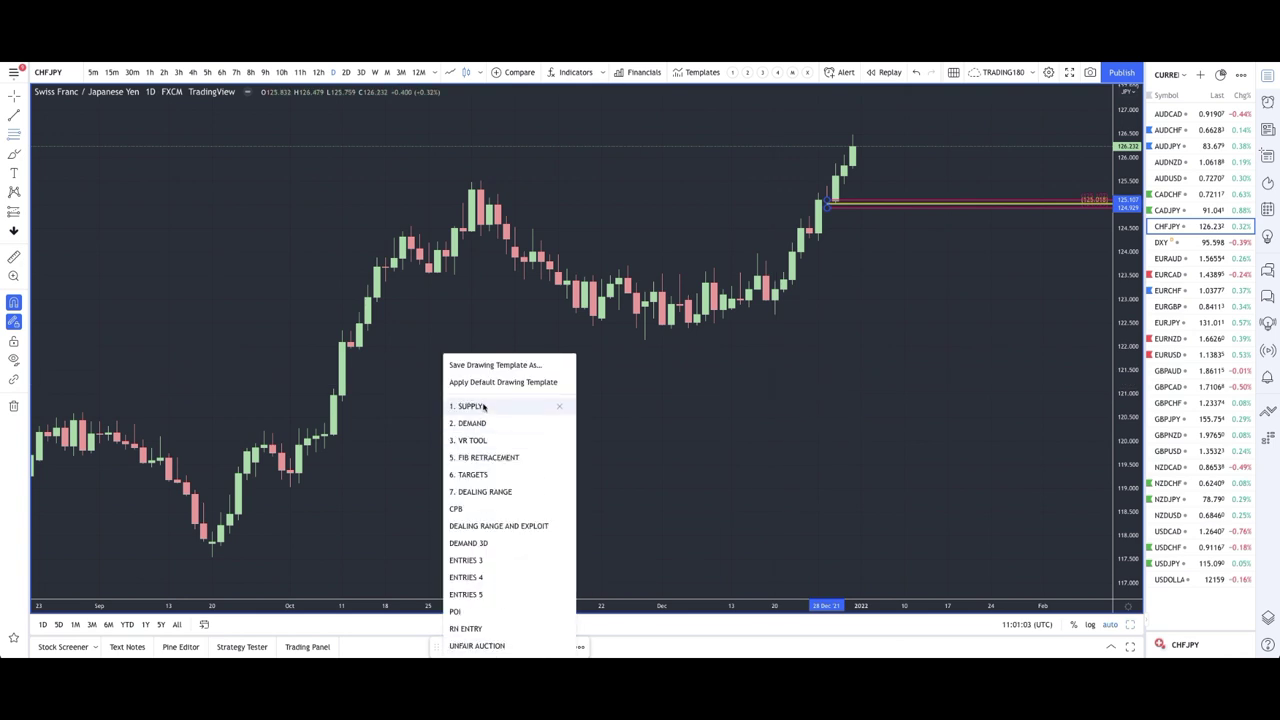
left_click(480, 422)
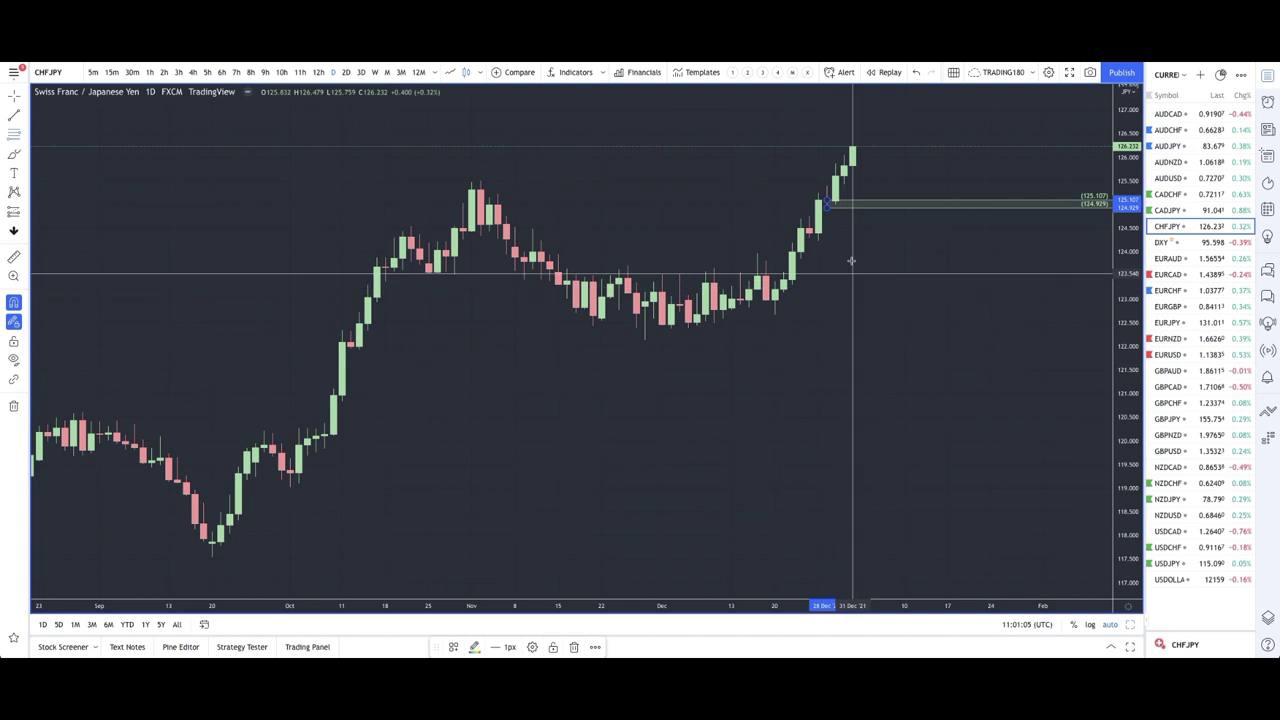
Add zones at 124.501–124.236 and over the December range, then sketch a dip-and-rise projection.
left_click_drag(810, 229, 818, 240)
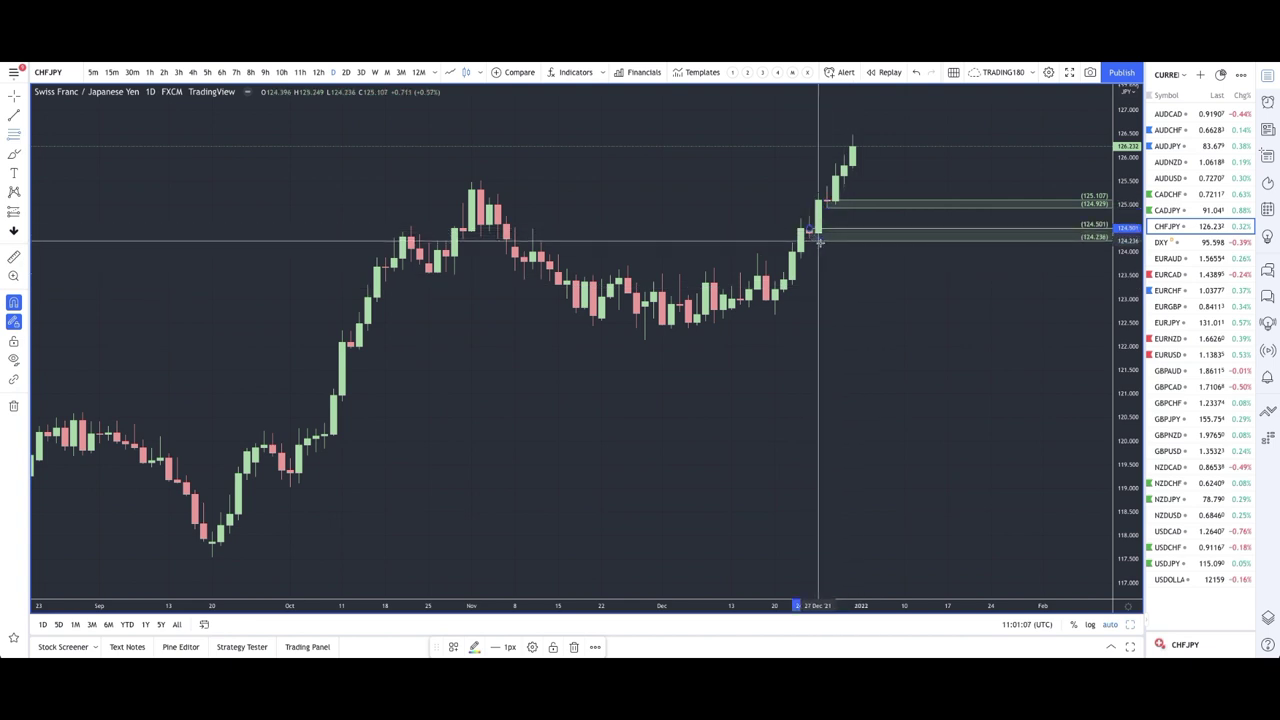
left_click_drag(766, 277, 645, 339)
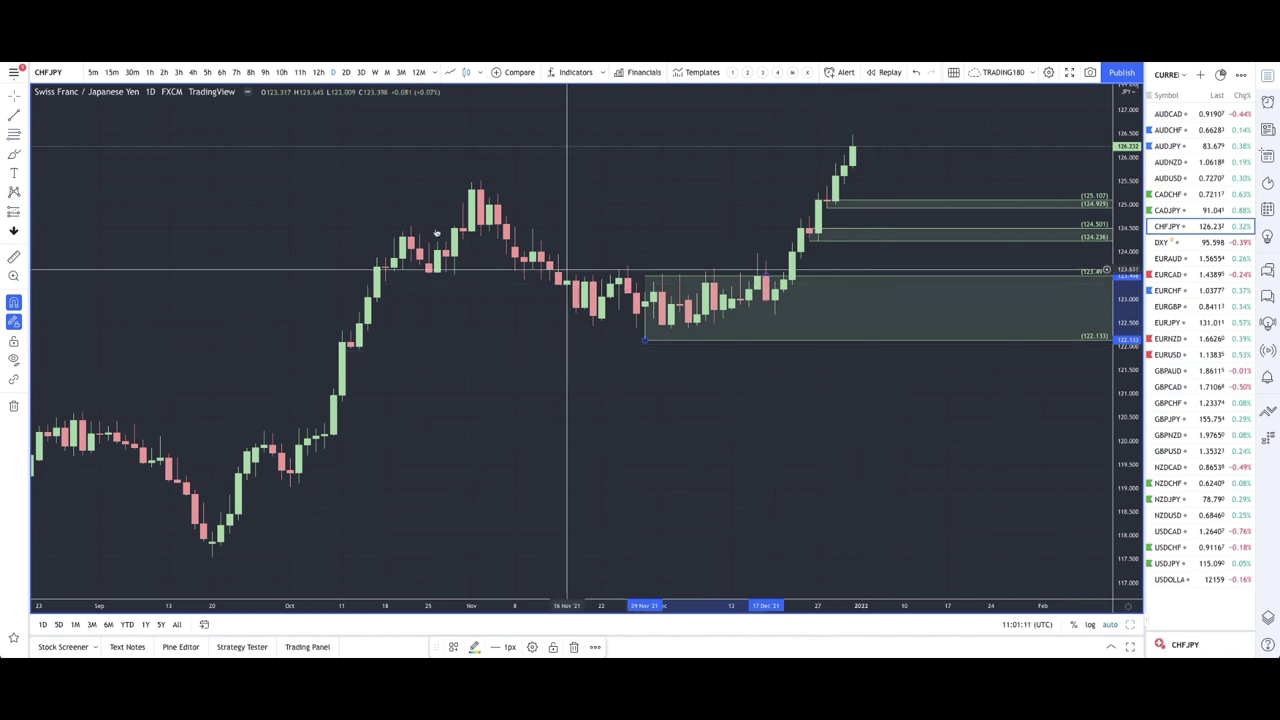
scroll(790, 317, "right", 3)
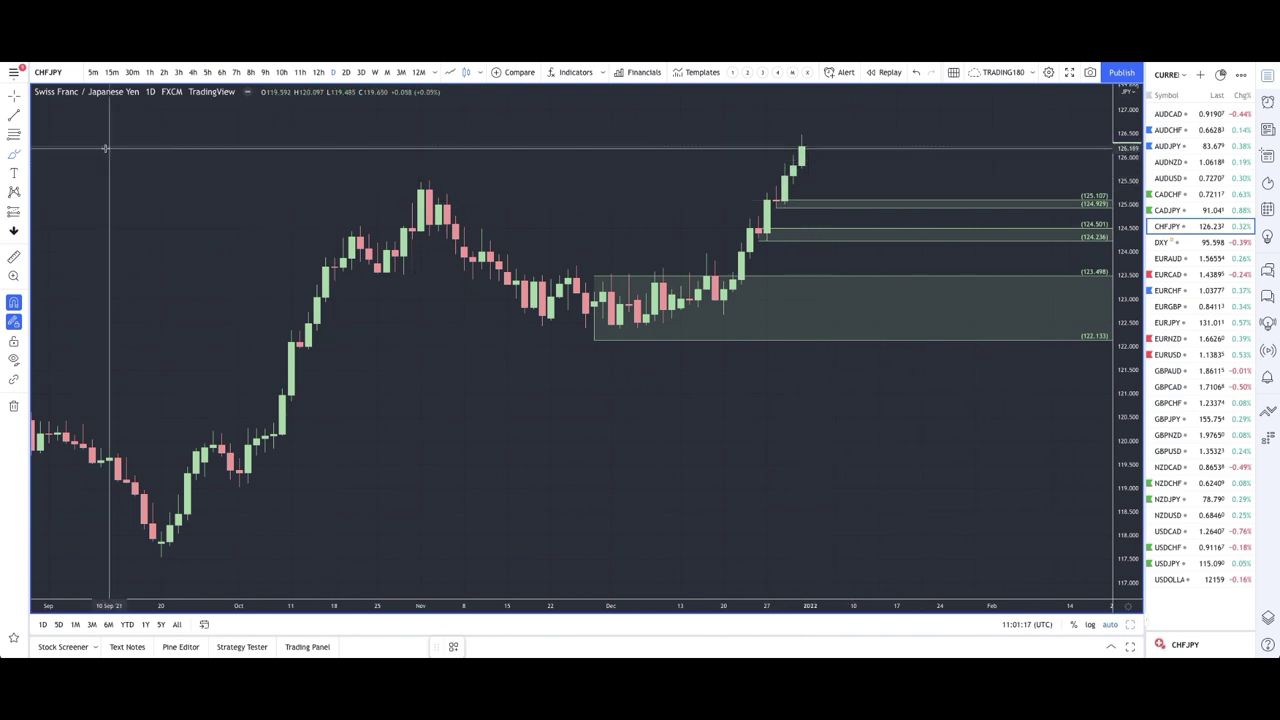
mouse_move(810, 147)
left_mouse_down()
mouse_move(829, 200)
mouse_move(868, 169)
left_mouse_up()
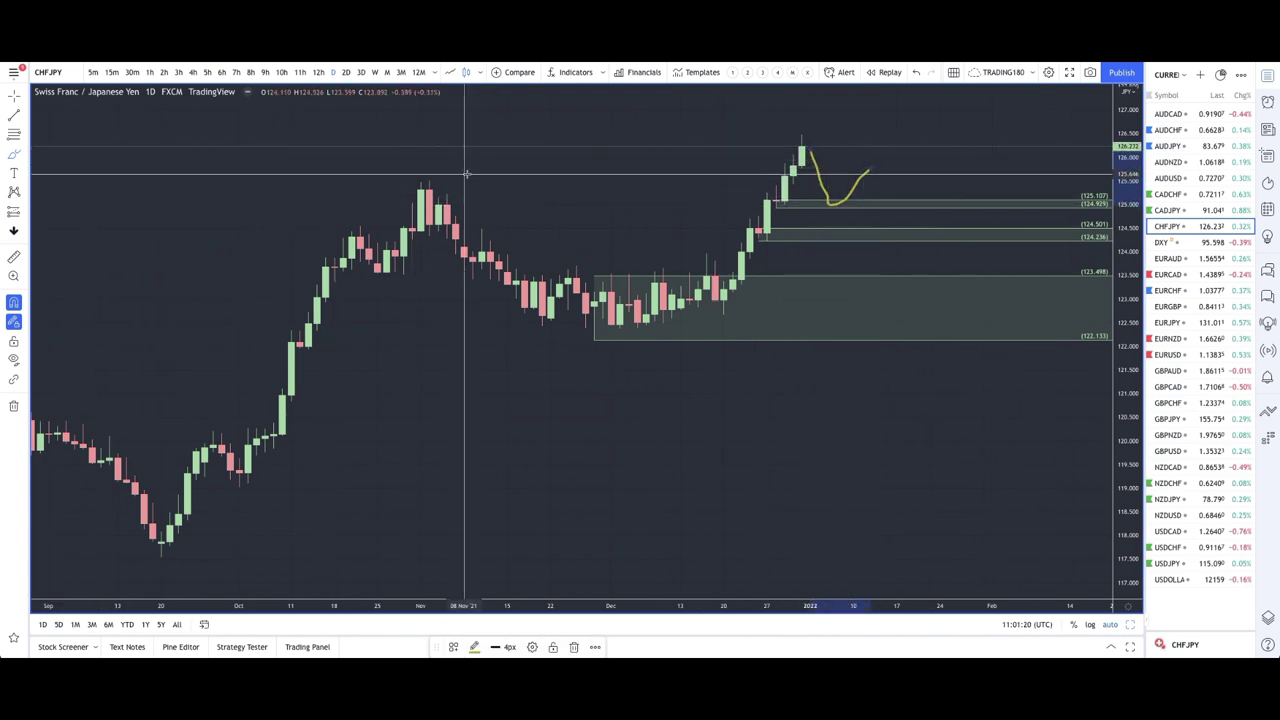
Draw a yellow rectangle band across the earlier CHFJPY highs.
left_click(23, 155)
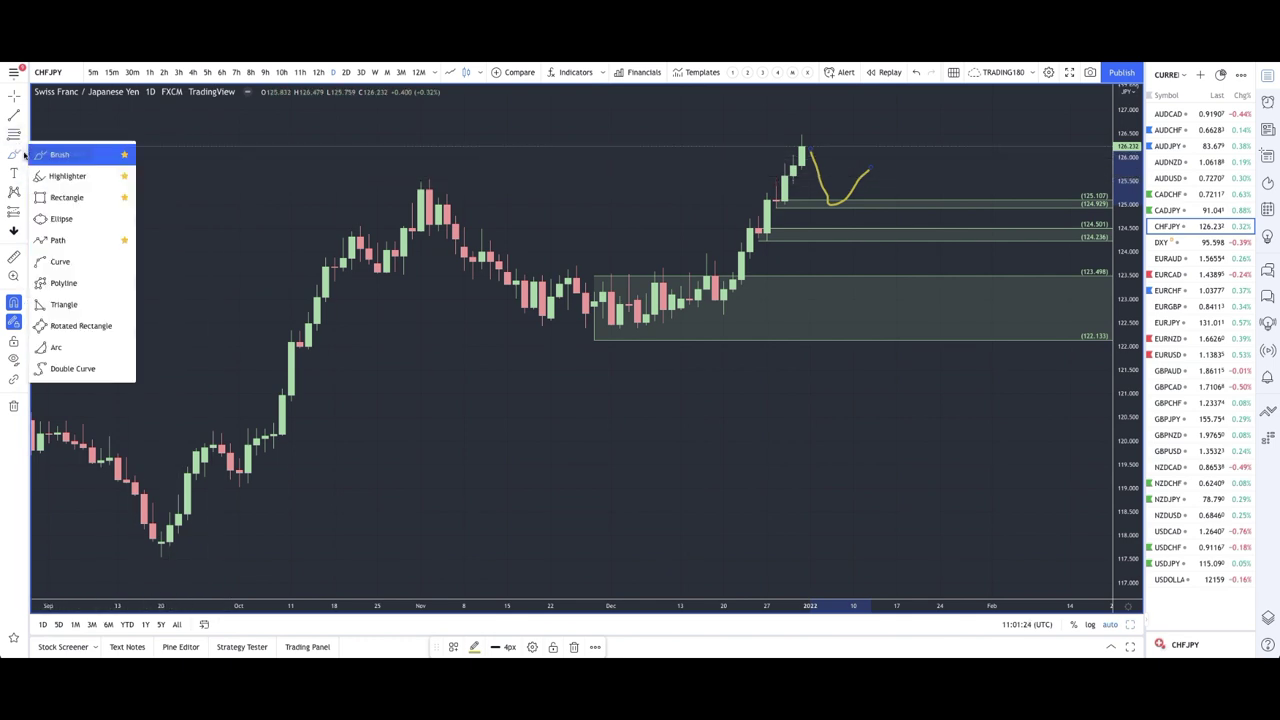
left_click(62, 197)
mouse_move(326, 183)
left_mouse_down()
mouse_move(971, 220)
mouse_move(1060, 194)
mouse_move(608, 266)
mouse_move(543, 305)
mouse_move(606, 283)
left_mouse_up()
scroll(606, 283, "up", 5)
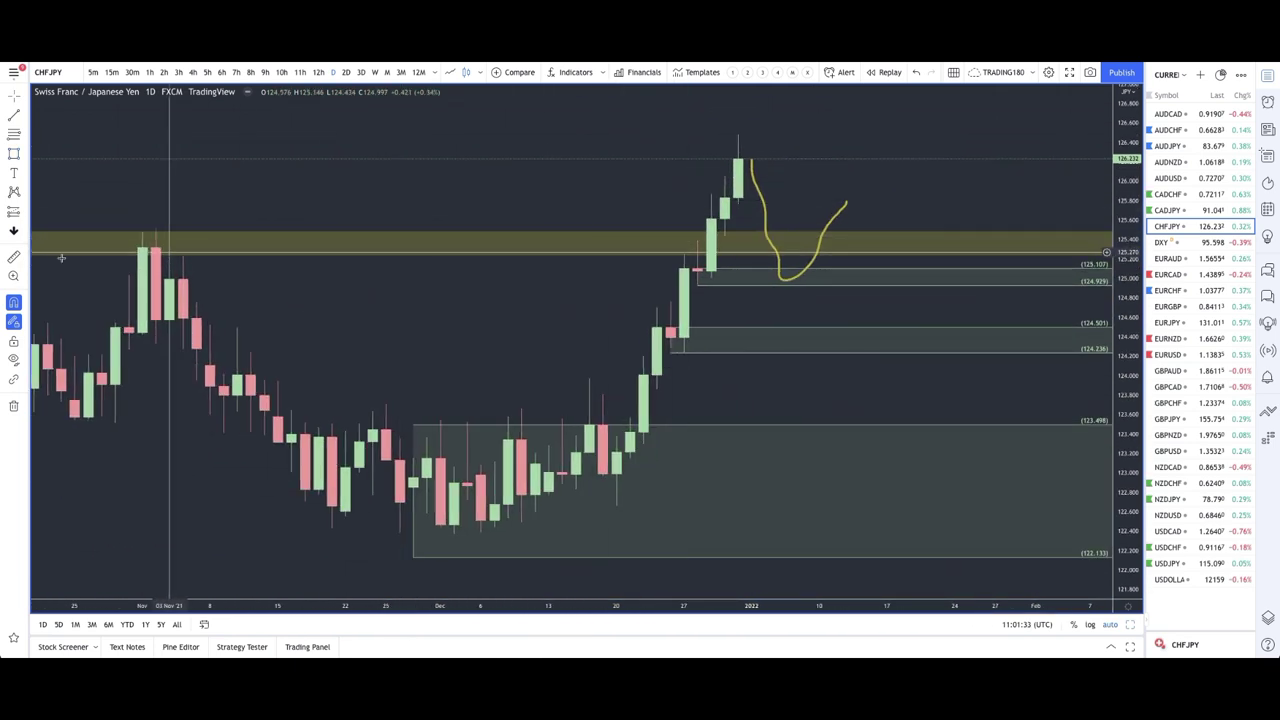
Brush a stroke rising along the latest candles and circle the projected dip with scribbles.
left_click(25, 153)
left_click(70, 152)
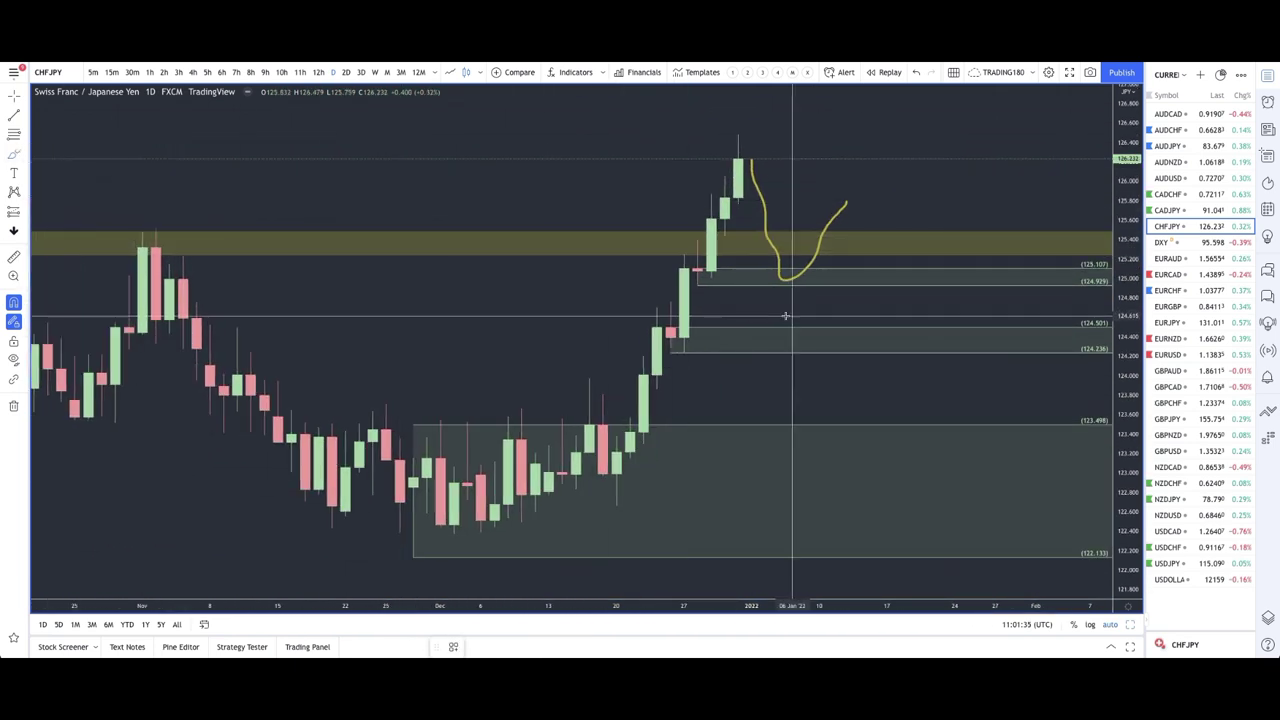
left_click_drag(701, 284, 752, 131)
mouse_move(768, 270)
left_mouse_down()
mouse_move(833, 286)
mouse_move(858, 268)
mouse_move(870, 282)
left_mouse_up()
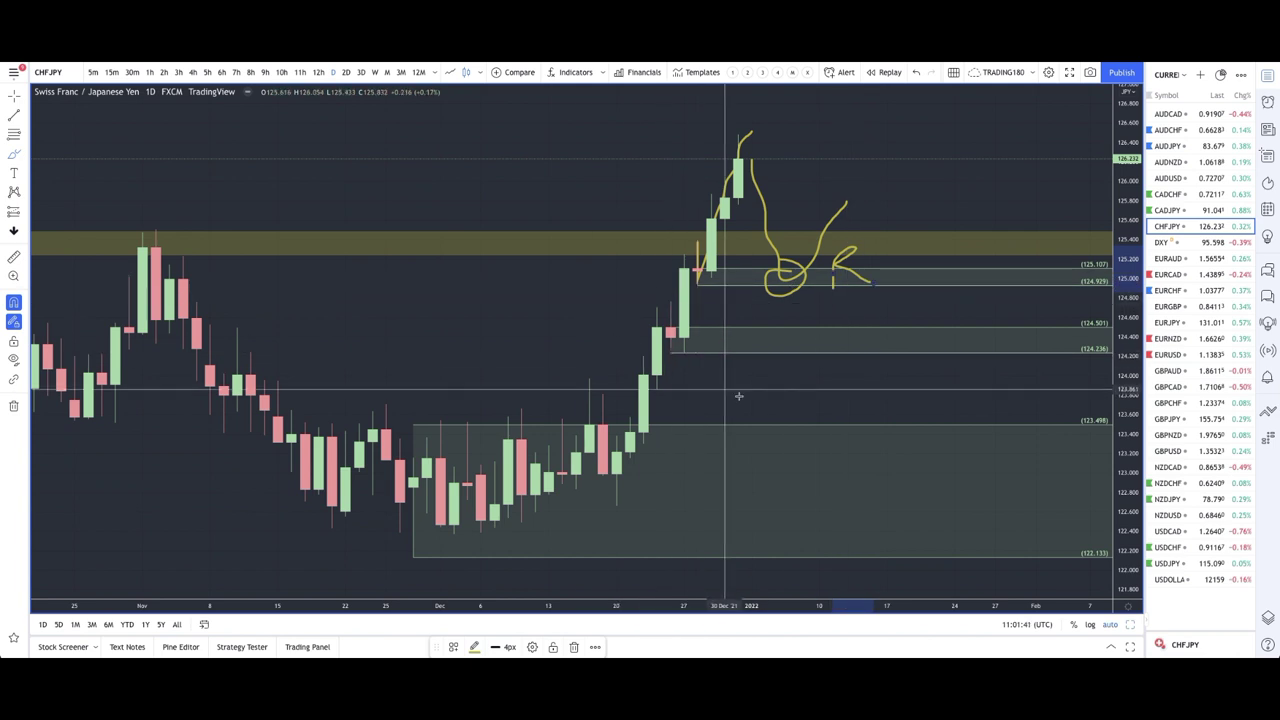
Box the zone from about 124.929 to 125.397 beneath the latest candles with the SUPPLY/STOP LOSS template.
left_click(26, 172)
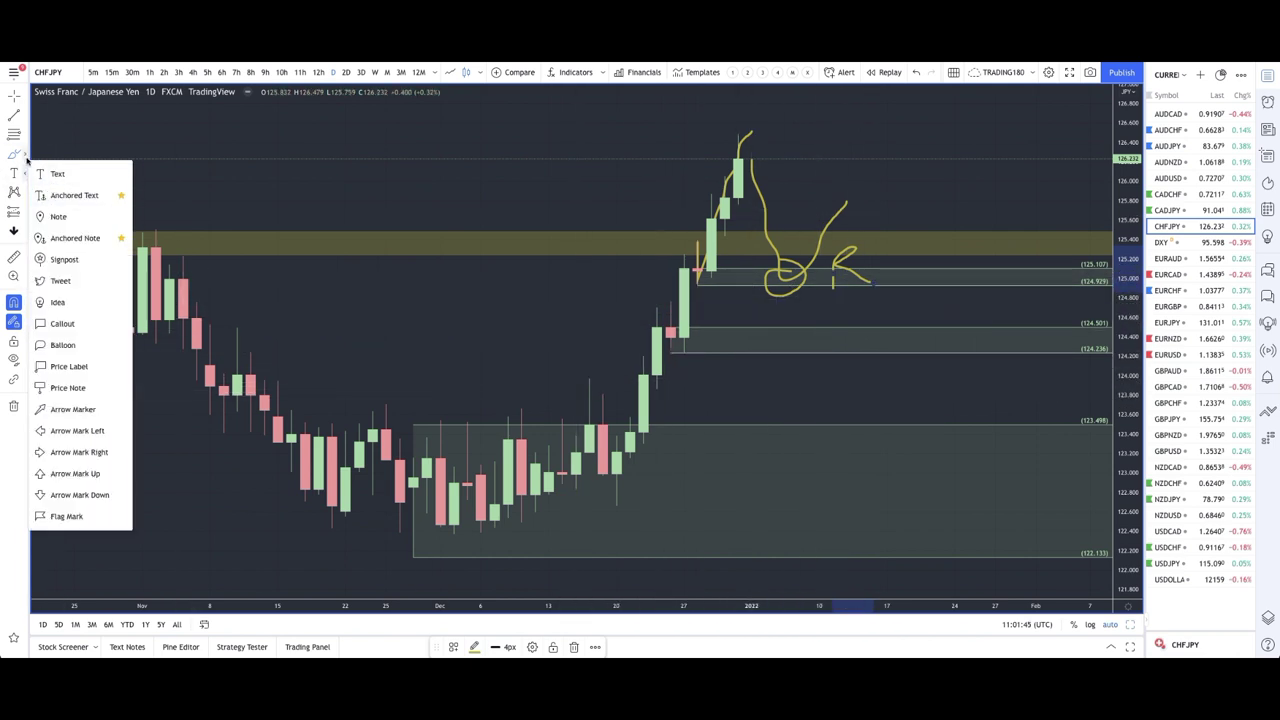
left_click(22, 152)
left_click(48, 194)
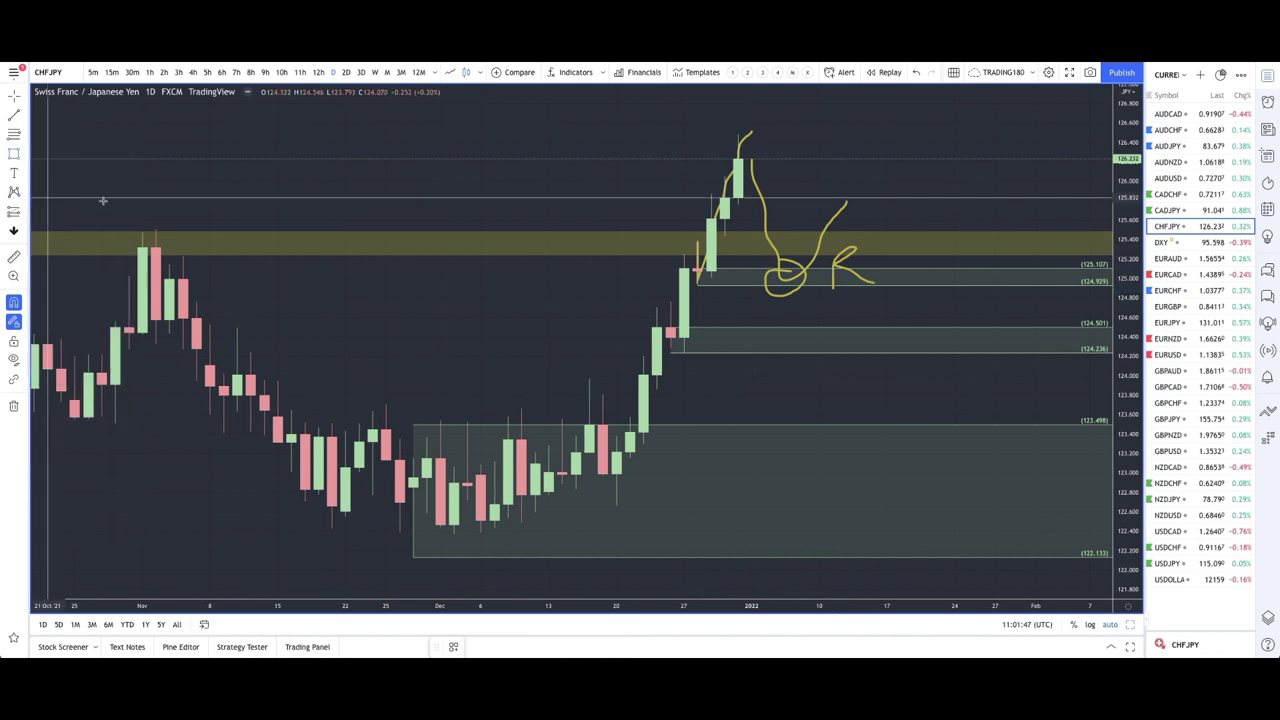
left_click_drag(694, 240, 1036, 286)
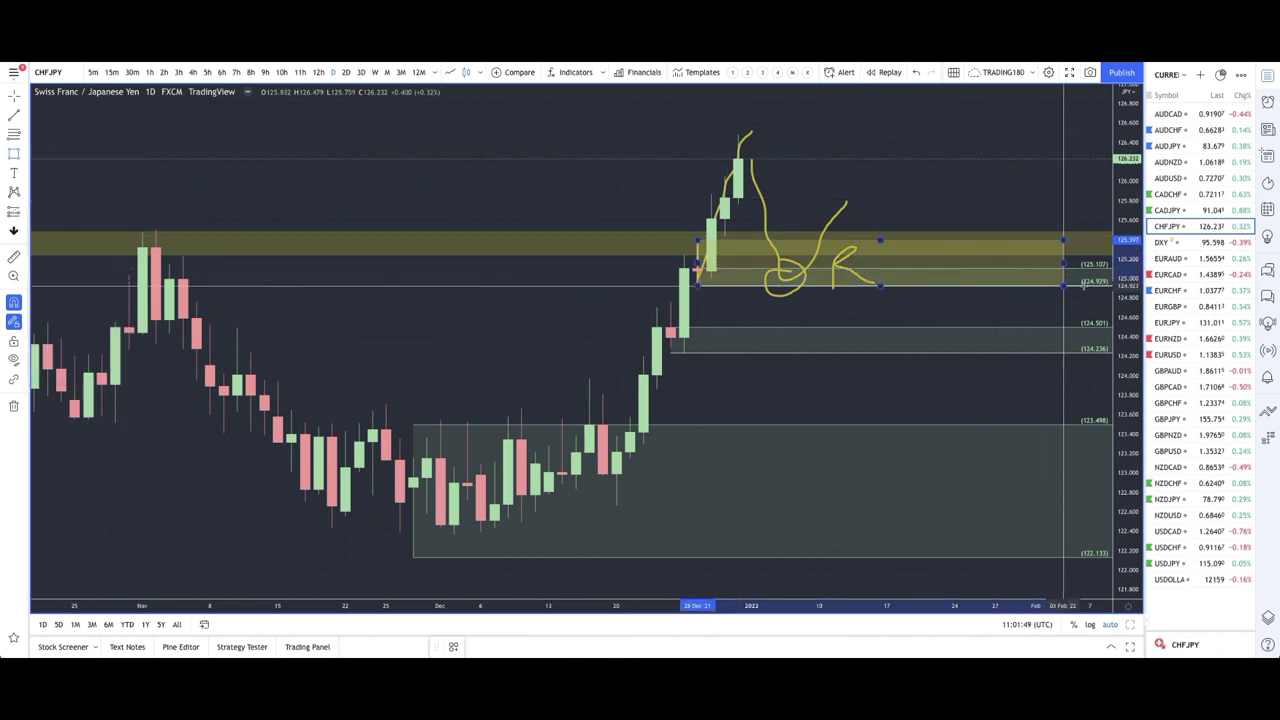
left_click(453, 647)
left_click(484, 530)
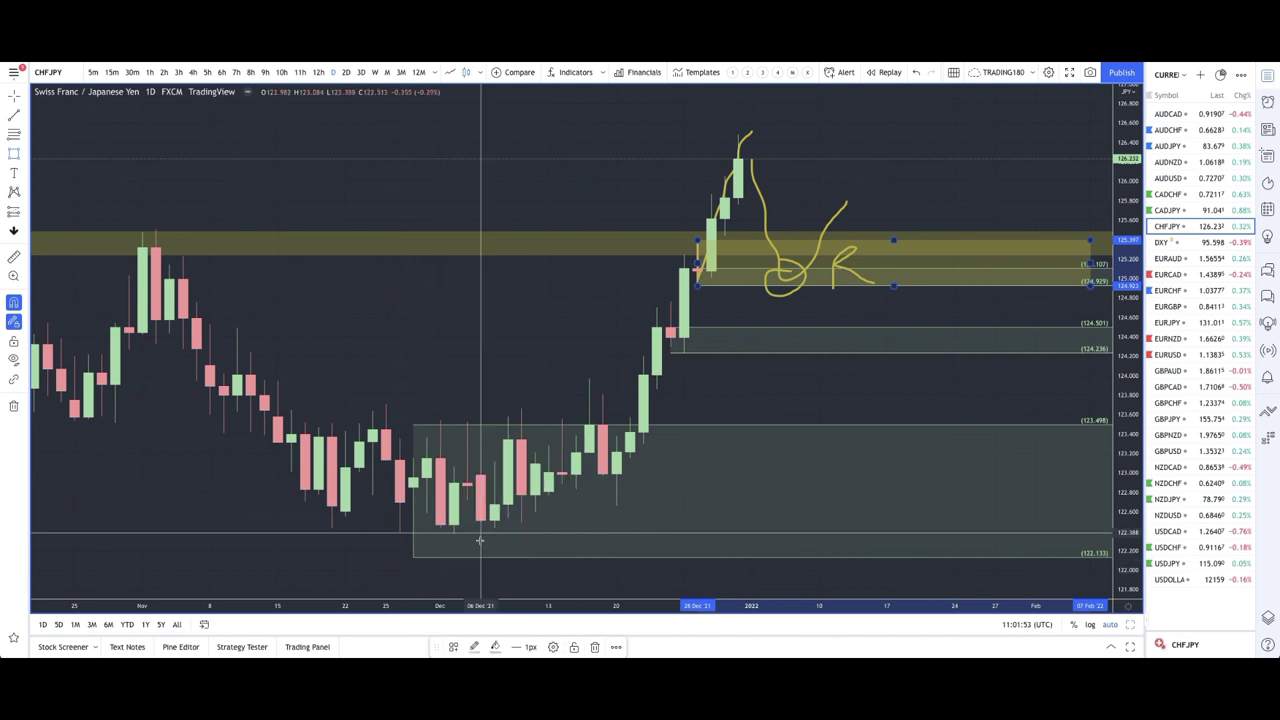
scroll(827, 381, "down", 3)
scroll(827, 381, "up", 1)
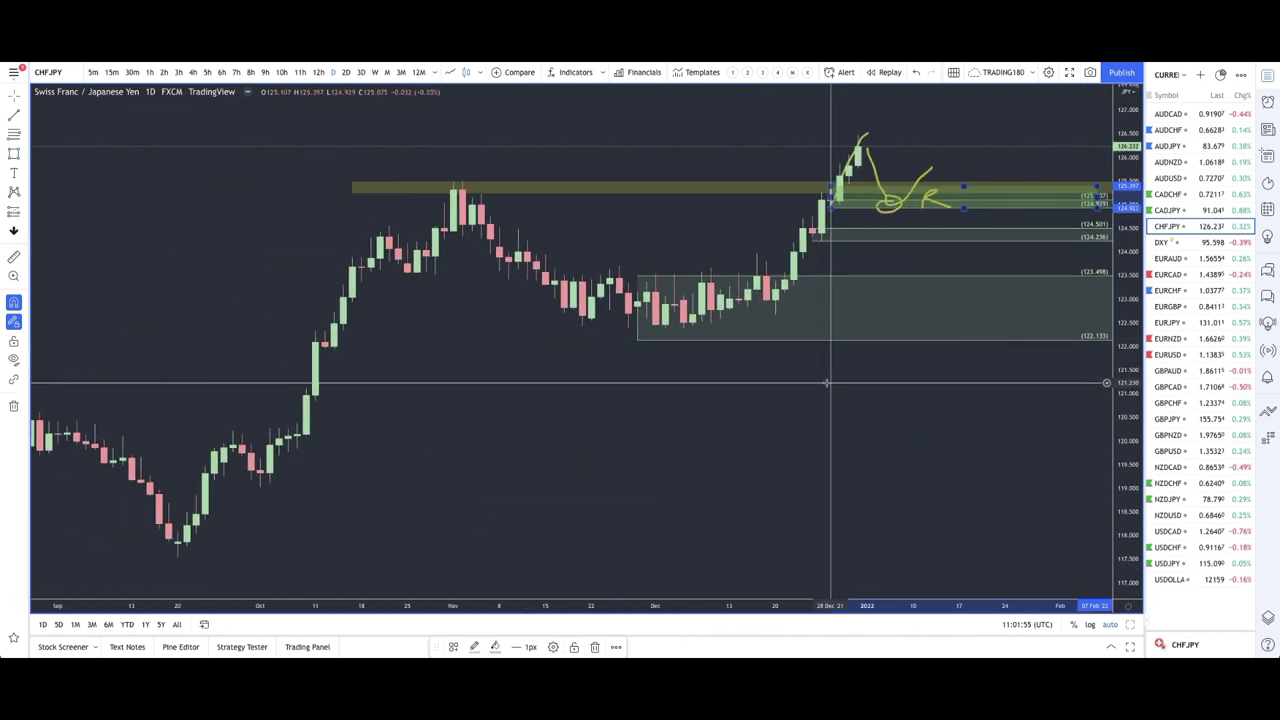
scroll(827, 381, "down", 1)
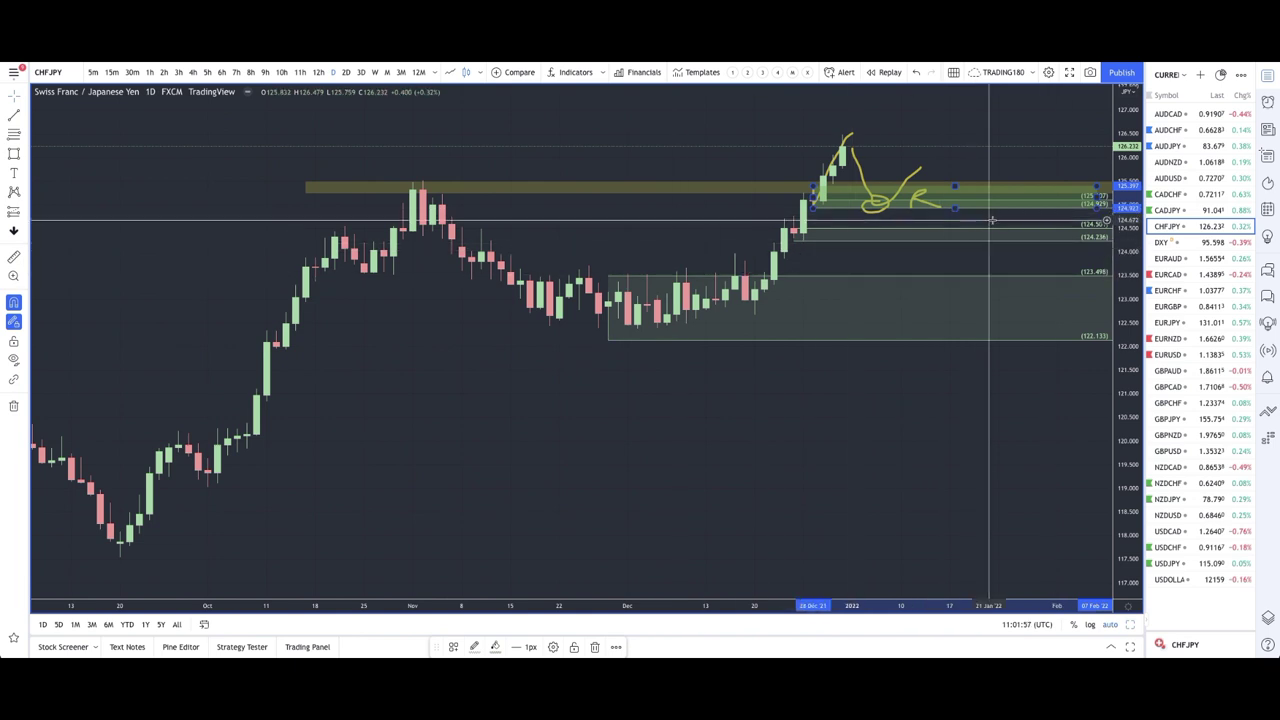
Switch the chart to DXY and mark a zone from 95.518 to 95.798.
left_click(1178, 245)
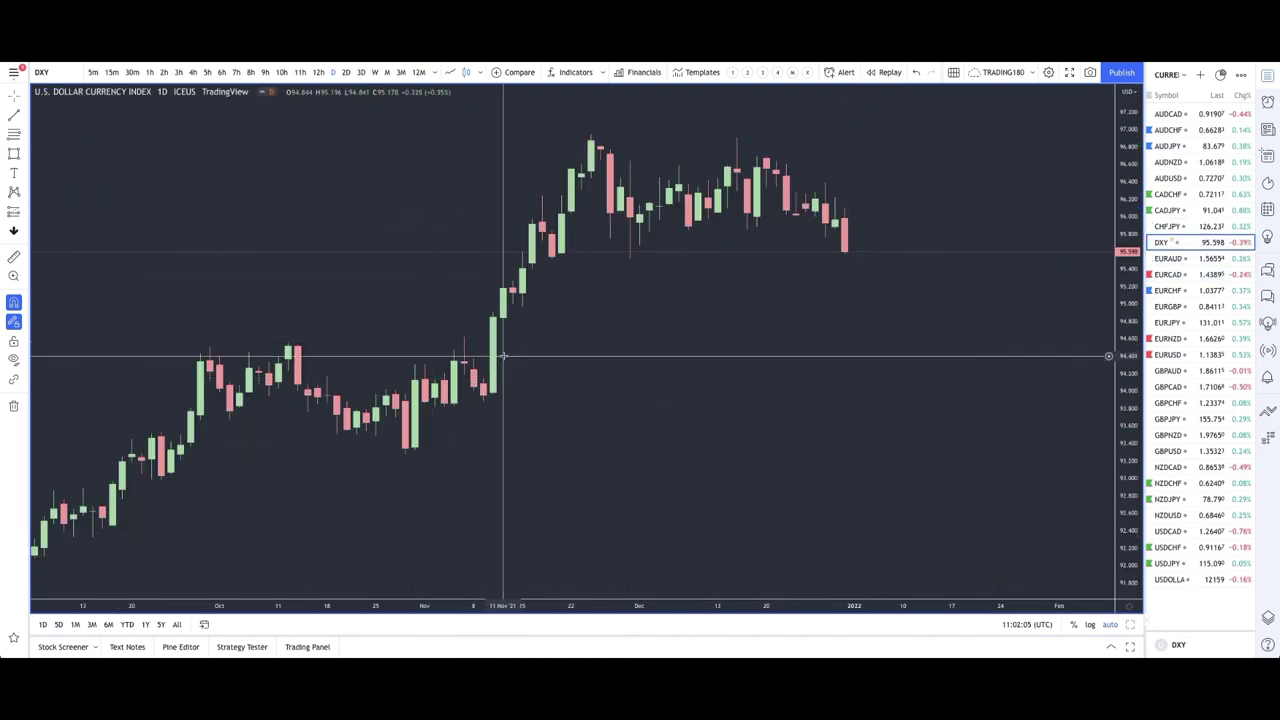
scroll(503, 356, "down", 1)
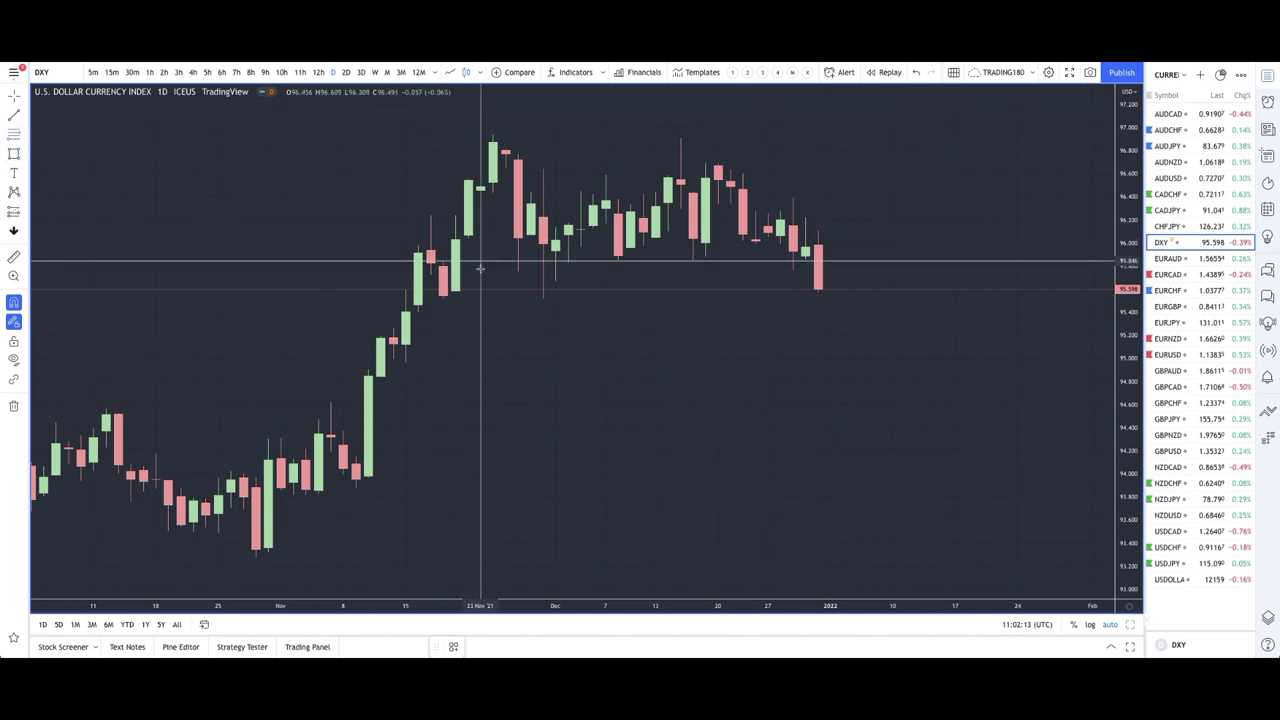
mouse_move(441, 266)
left_mouse_down()
mouse_move(440, 307)
mouse_move(409, 365)
left_mouse_up()
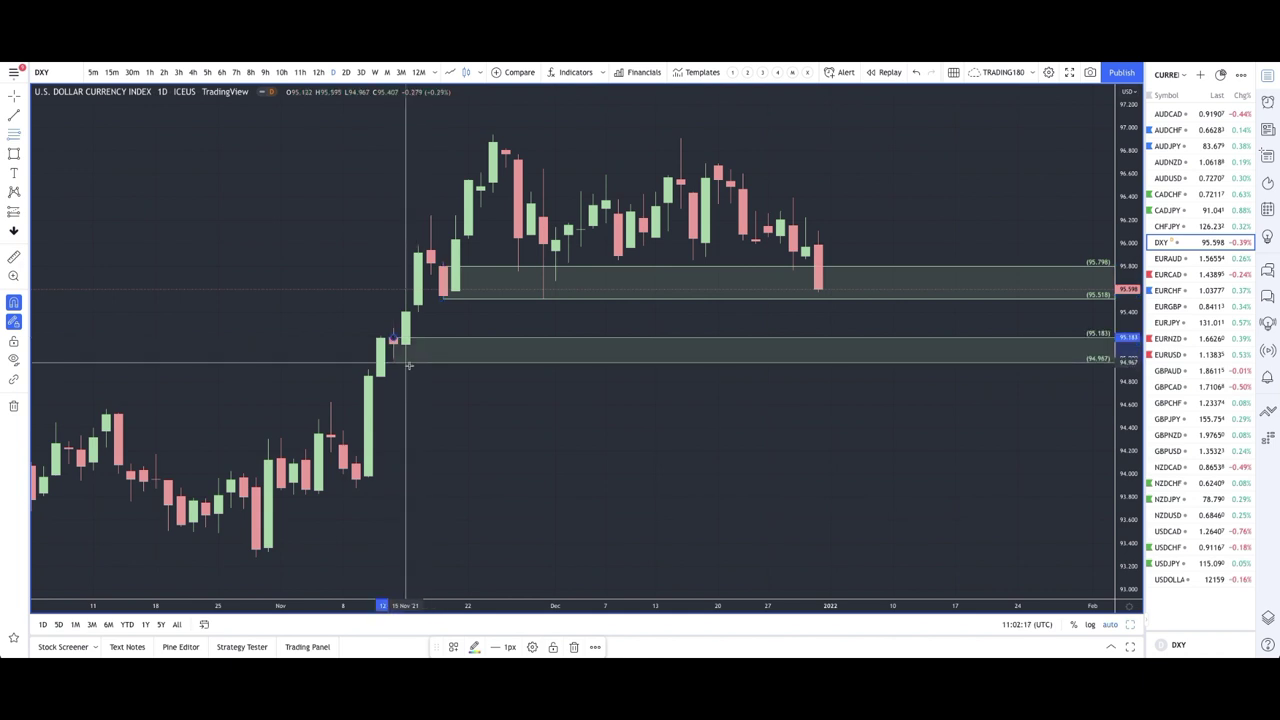
With the Brush, circle the candles touching the upper zone and sketch dip-then-rally projections.
left_click(22, 157)
scroll(586, 283, "down", 3)
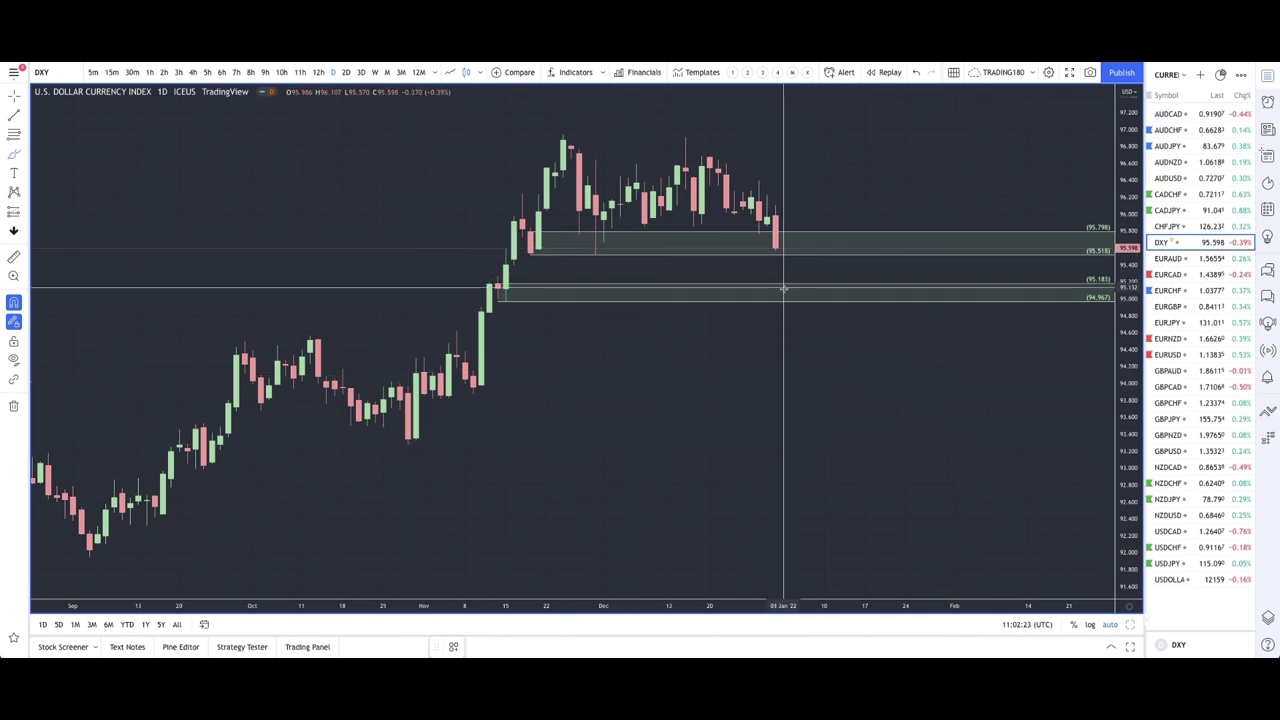
left_click(526, 252)
left_click_drag(610, 238, 603, 252)
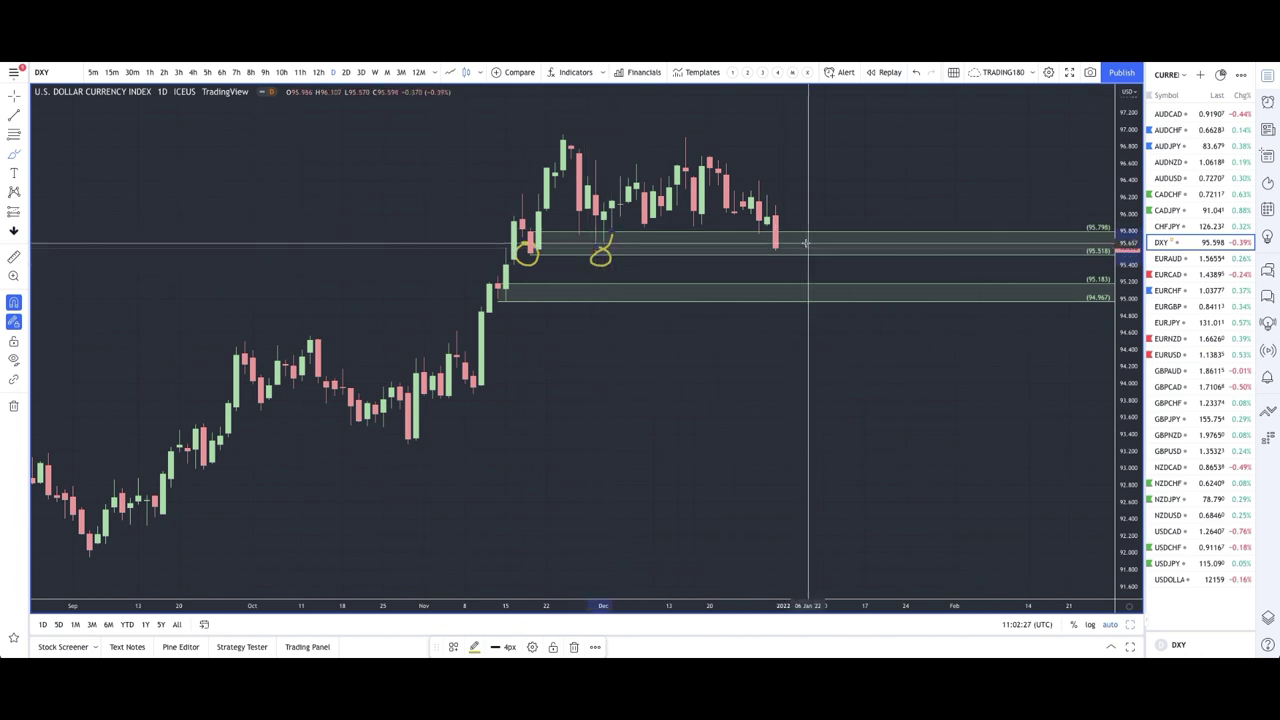
mouse_move(620, 250)
left_mouse_down()
mouse_move(586, 252)
mouse_move(612, 240)
left_mouse_up()
mouse_move(777, 242)
left_mouse_down()
mouse_move(757, 252)
mouse_move(788, 250)
left_mouse_up()
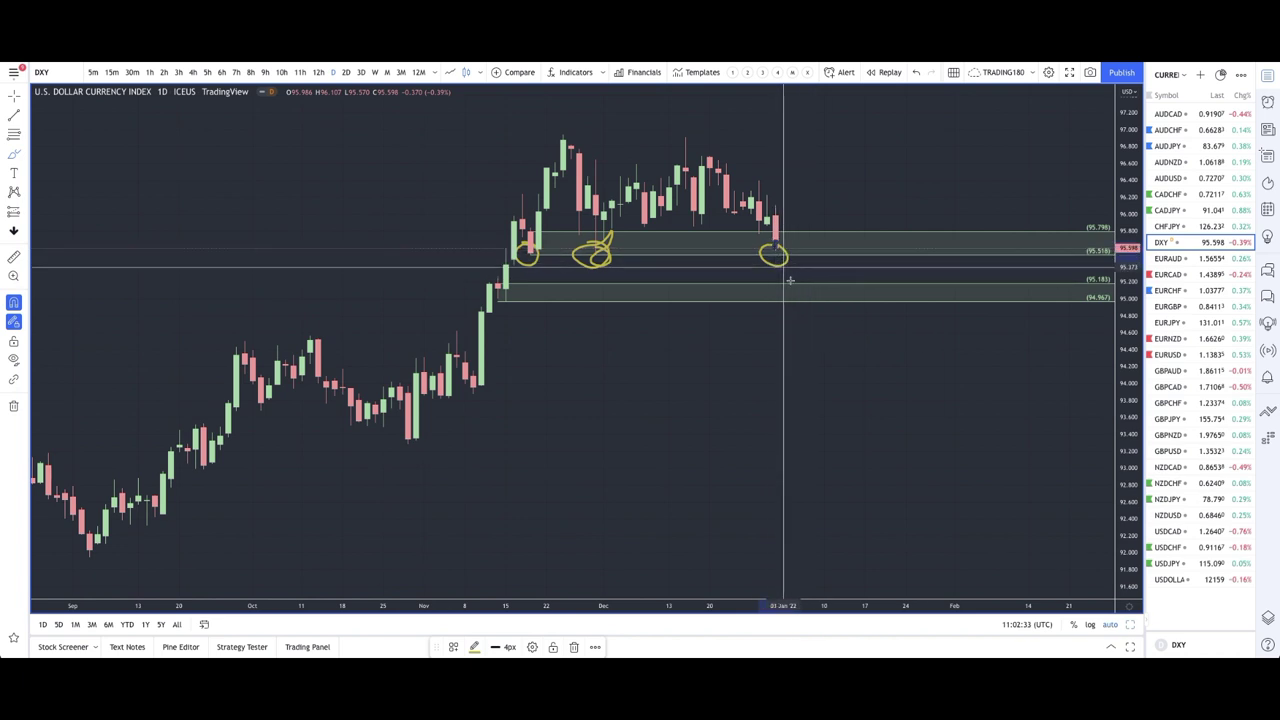
mouse_move(795, 249)
left_mouse_down()
mouse_move(812, 272)
mouse_move(873, 168)
mouse_move(890, 185)
left_mouse_up()
mouse_move(825, 287)
left_mouse_down()
mouse_move(850, 298)
mouse_move(890, 252)
left_mouse_up()
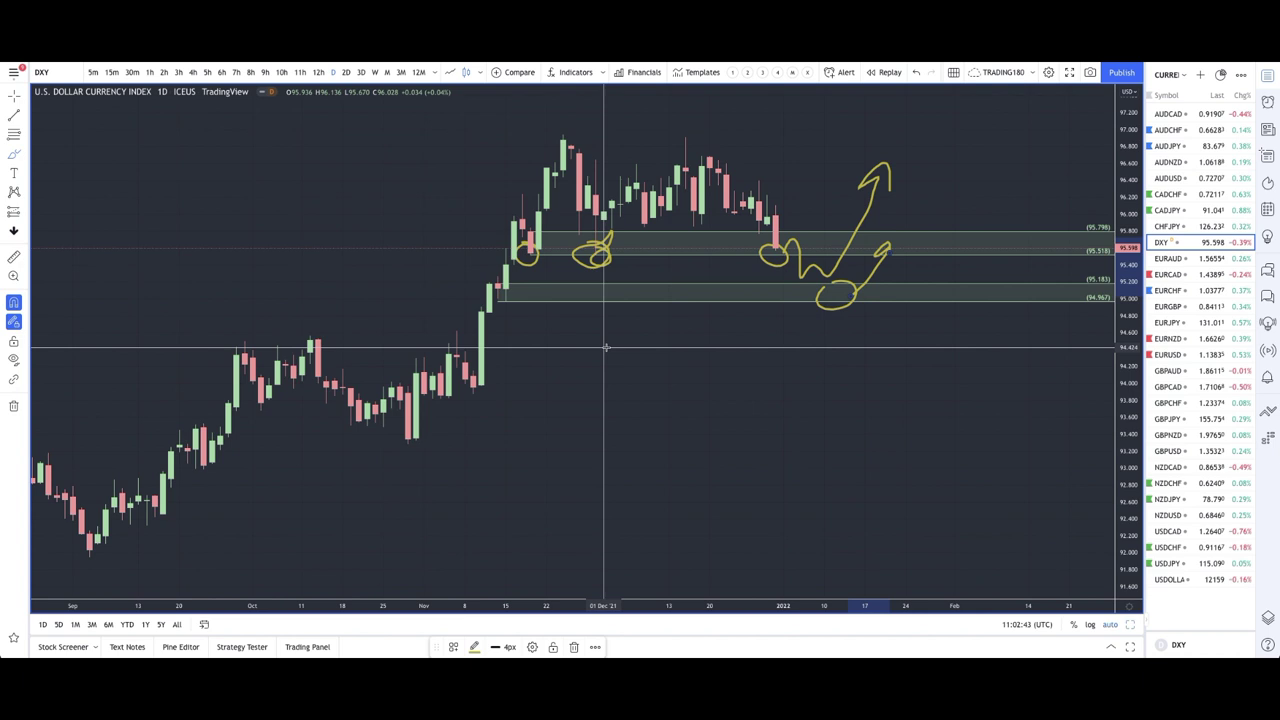
Draw a taller Brush arrow rising from the 94.967–95.183 zone toward 96.8.
scroll(610, 400, "down", 4)
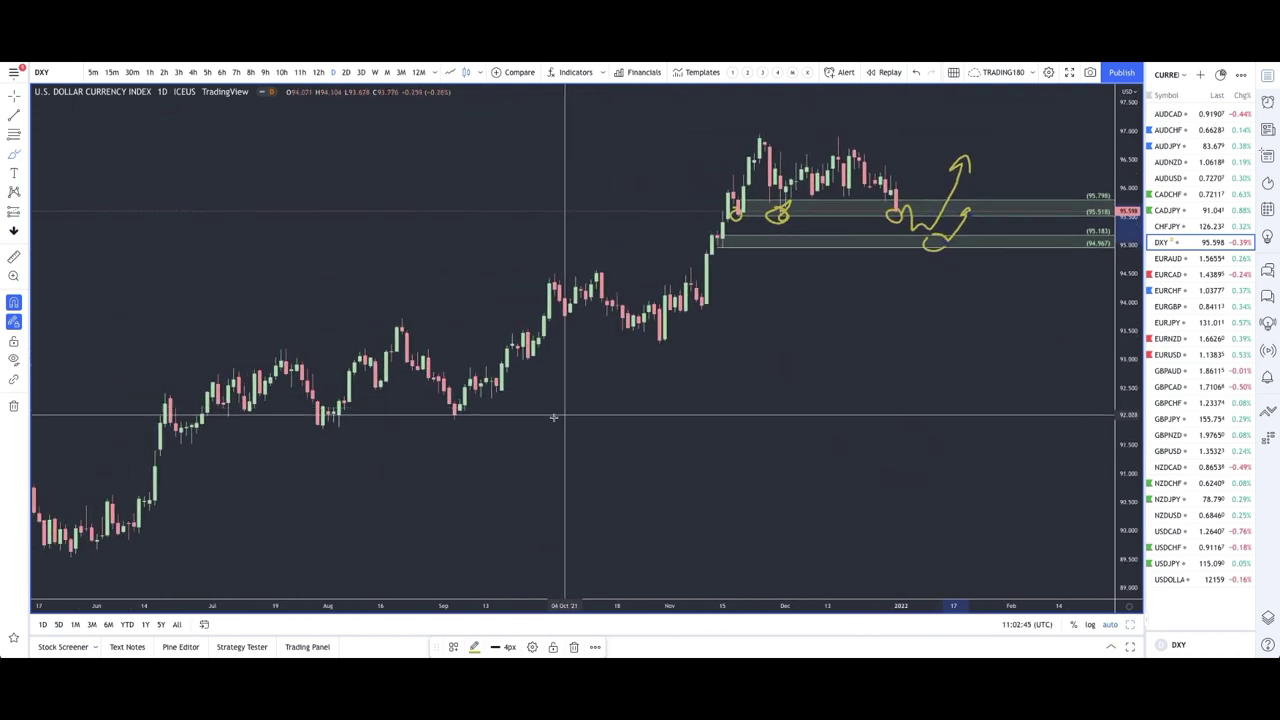
scroll(575, 421, "up", 4)
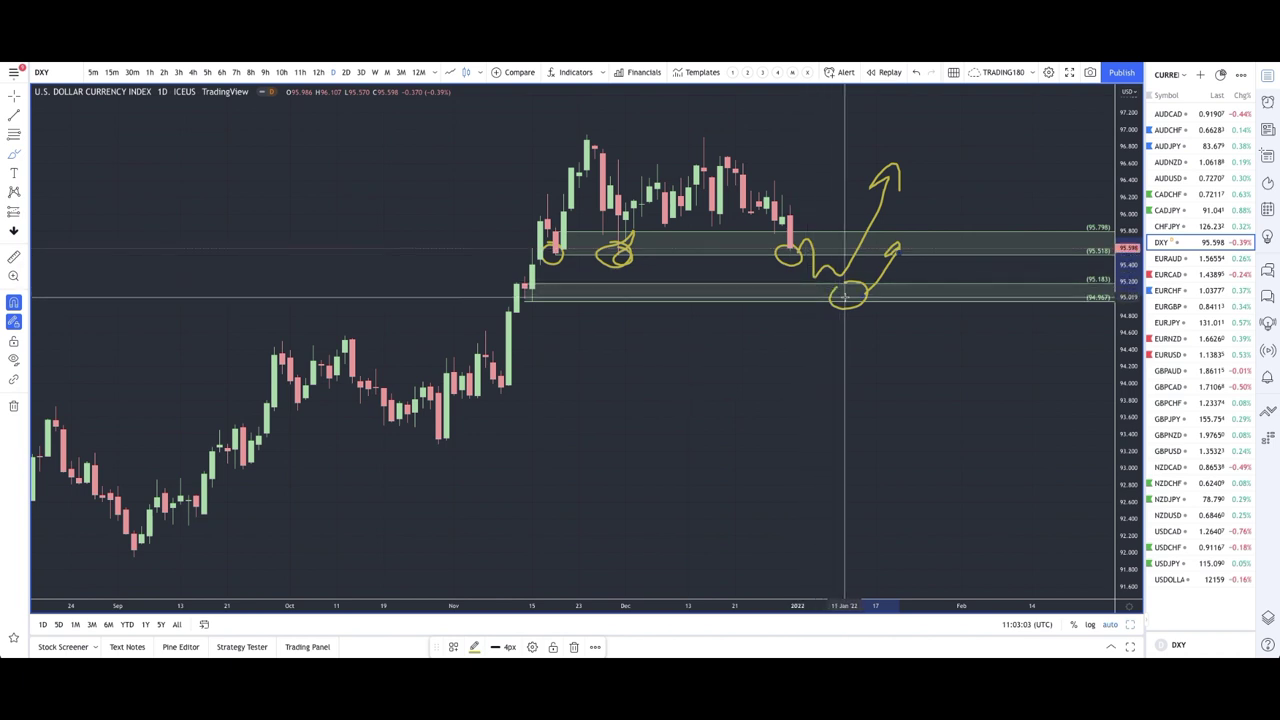
mouse_move(848, 297)
left_mouse_down()
mouse_move(903, 239)
mouse_move(946, 150)
mouse_move(963, 145)
left_mouse_up()
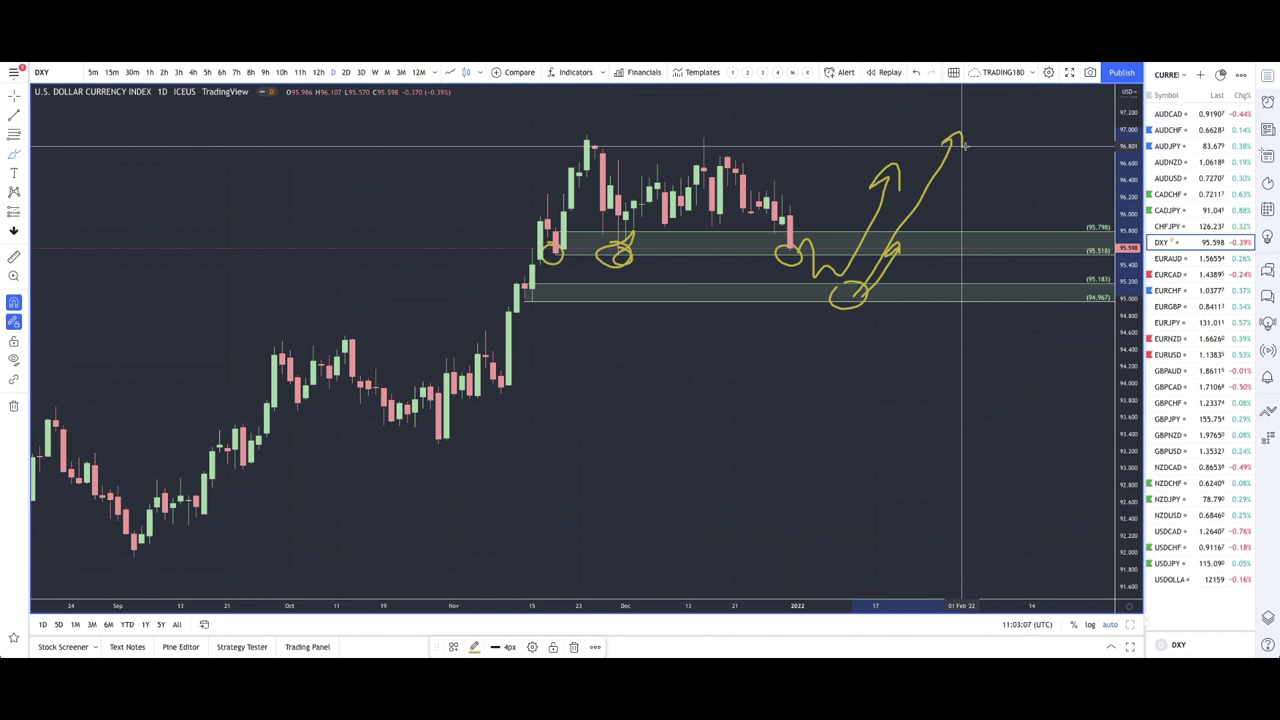
scroll(737, 217, "down", 5)
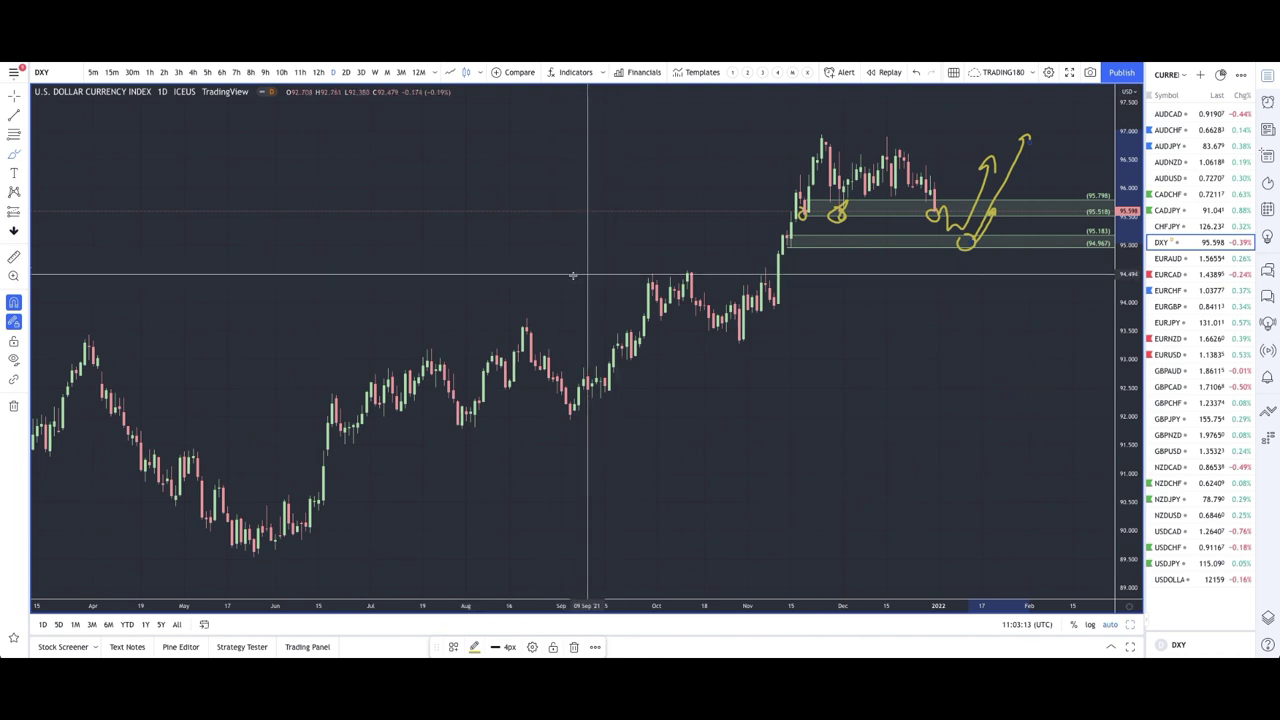
Draw a thin rectangle near 94.5 and give it the EQUAL HIGHS/LOWS template.
left_click(25, 154)
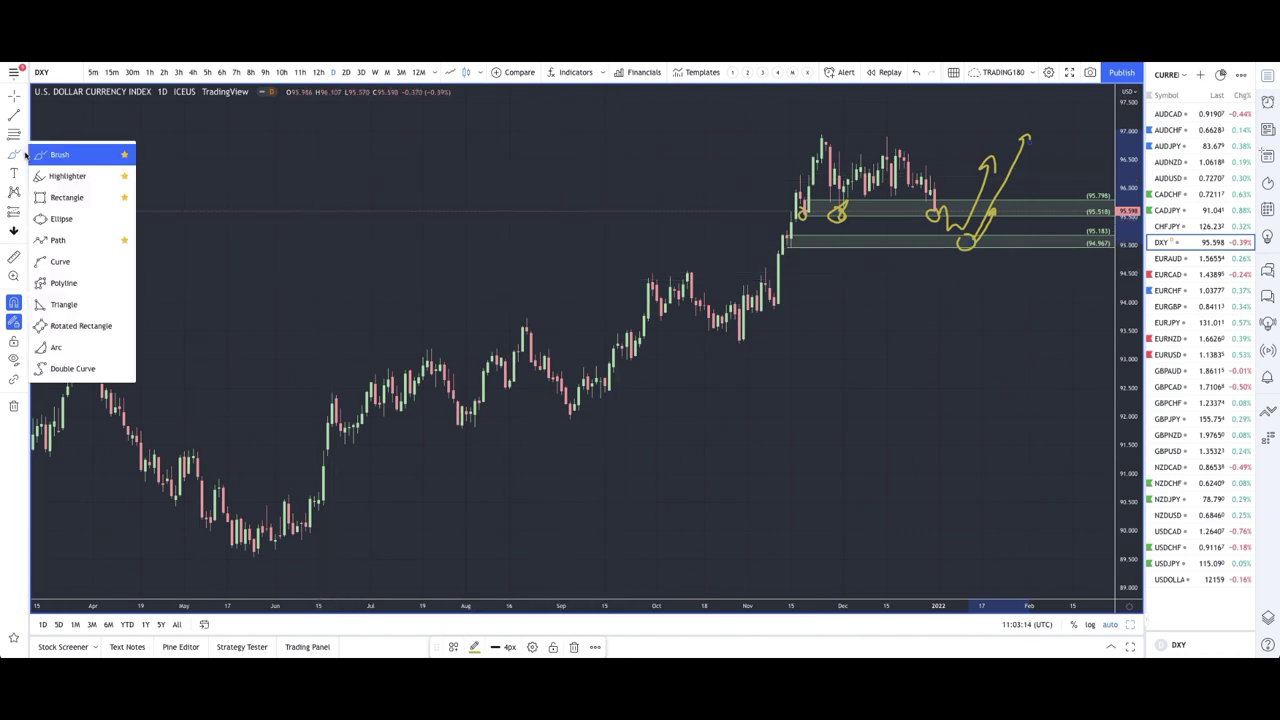
left_click(55, 197)
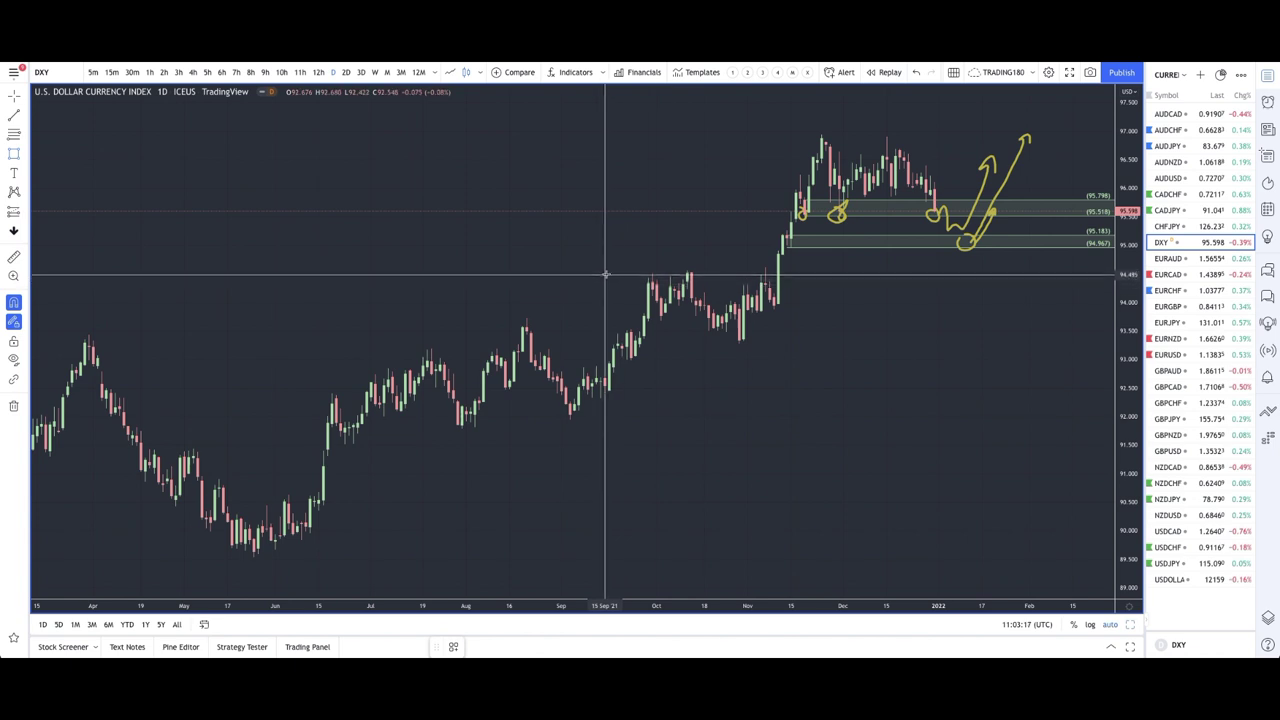
left_click_drag(605, 273, 1033, 270)
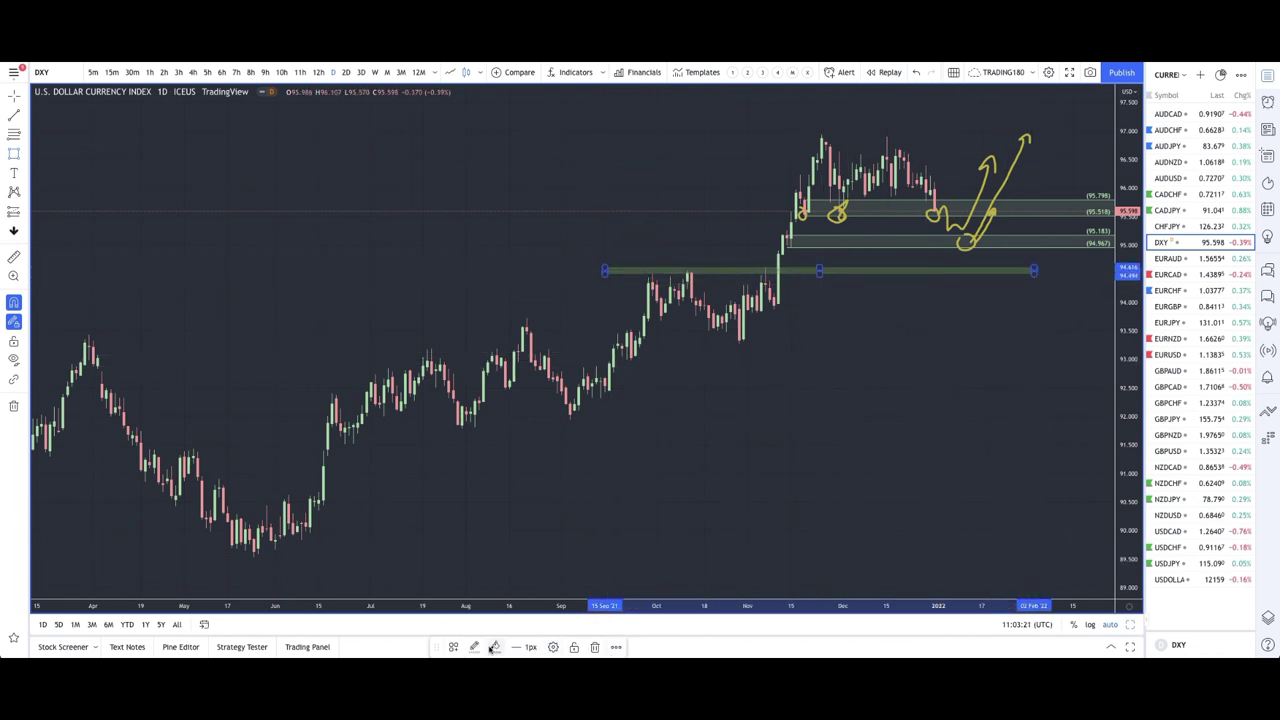
left_click(453, 647)
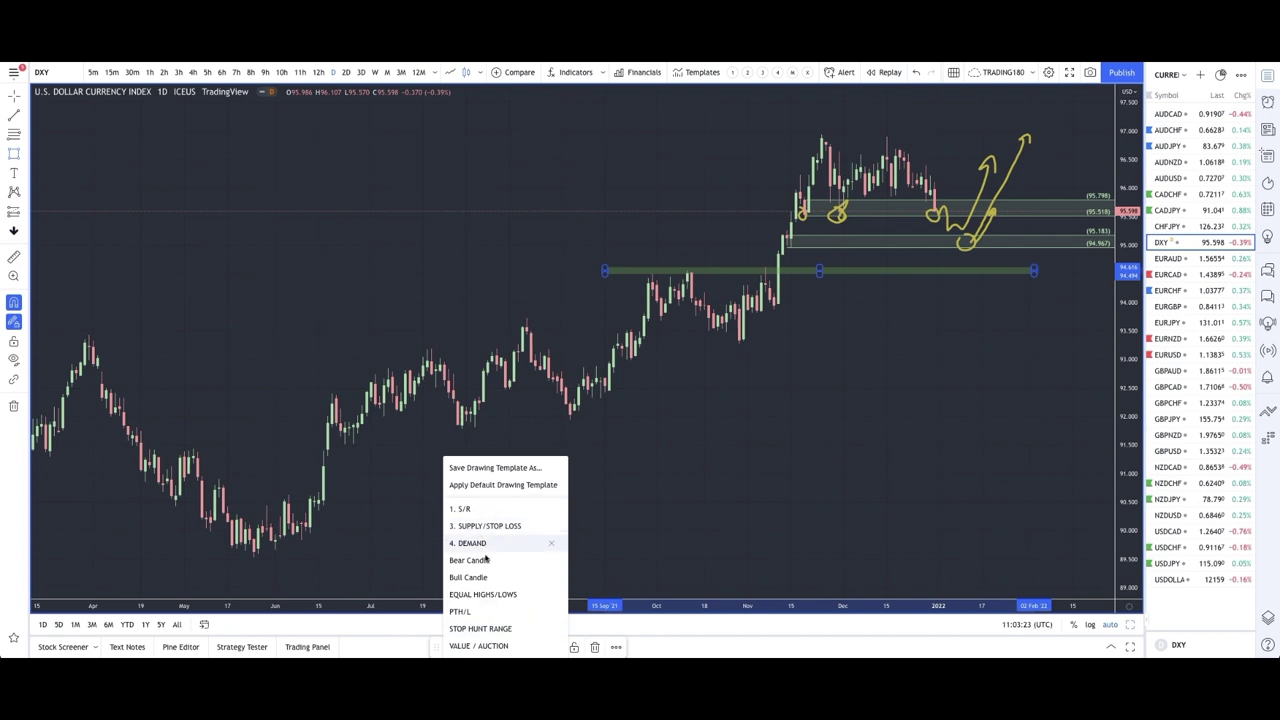
left_click(486, 594)
scroll(771, 200, "up", 4)
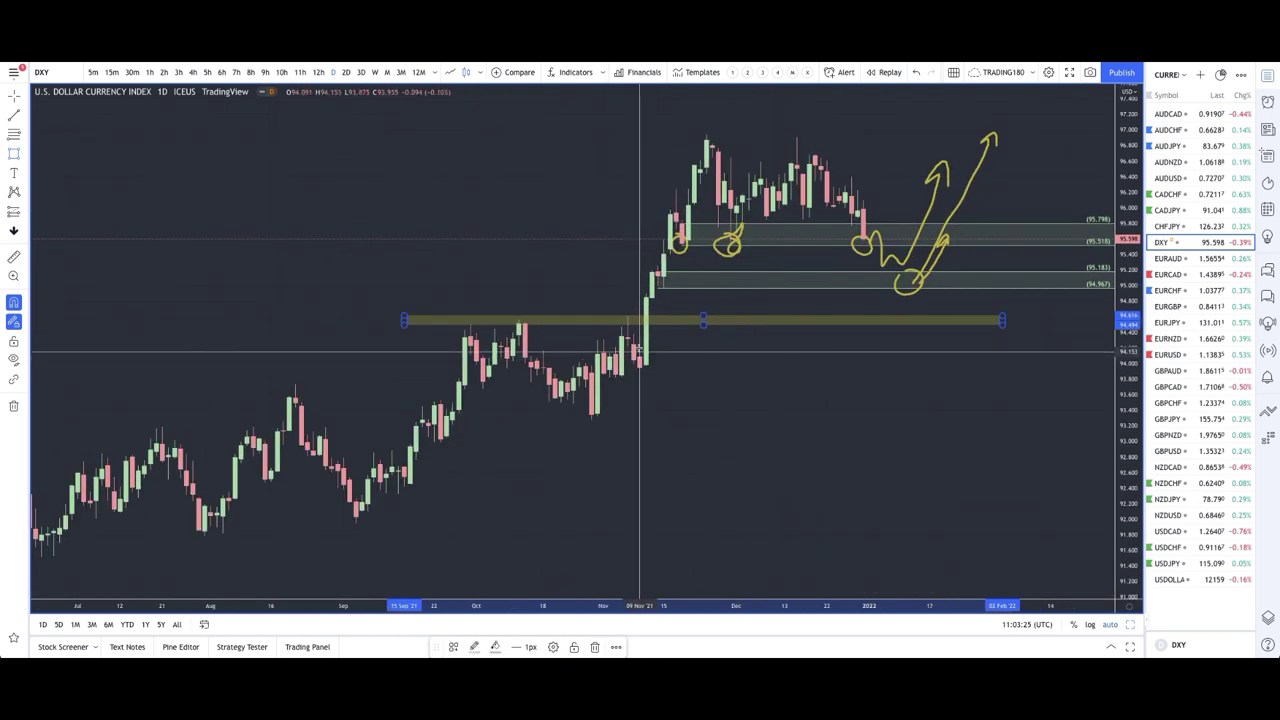
Draw a box below the band around 93.96–94.63 and apply the 4. DEMAND template.
left_click(18, 153)
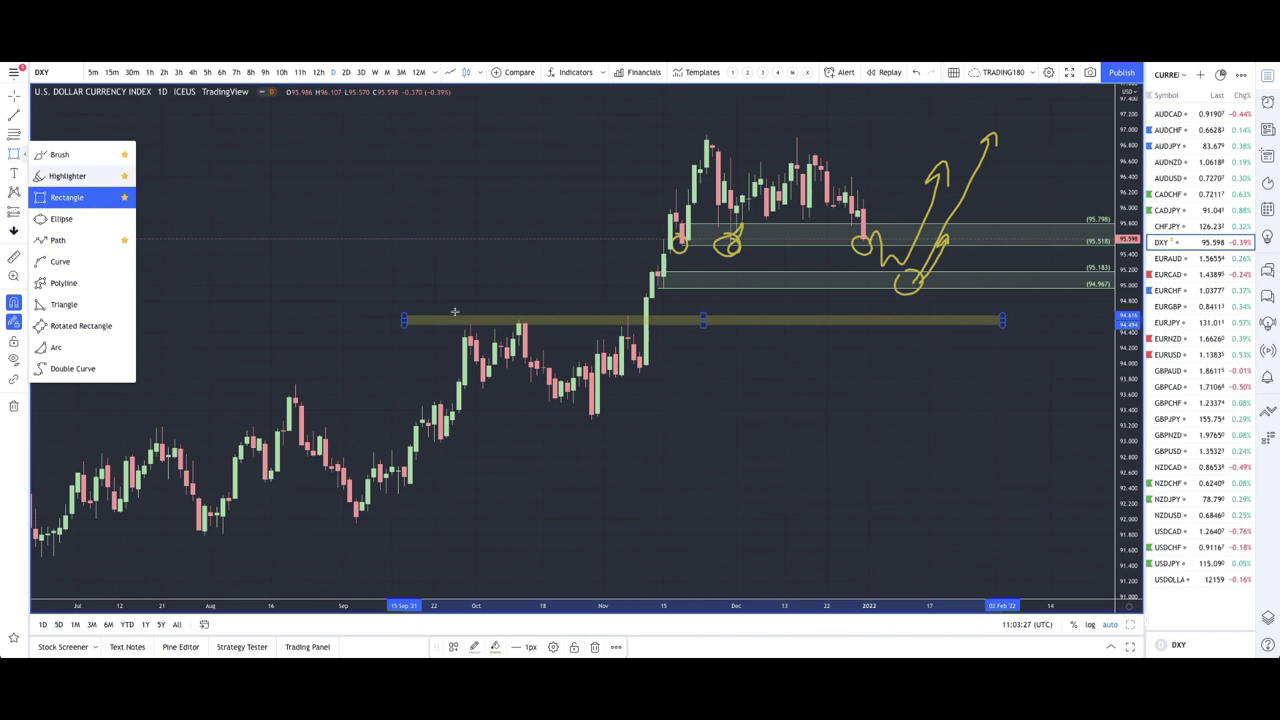
mouse_move(628, 317)
left_mouse_down()
mouse_move(963, 366)
mouse_move(1045, 365)
left_mouse_up()
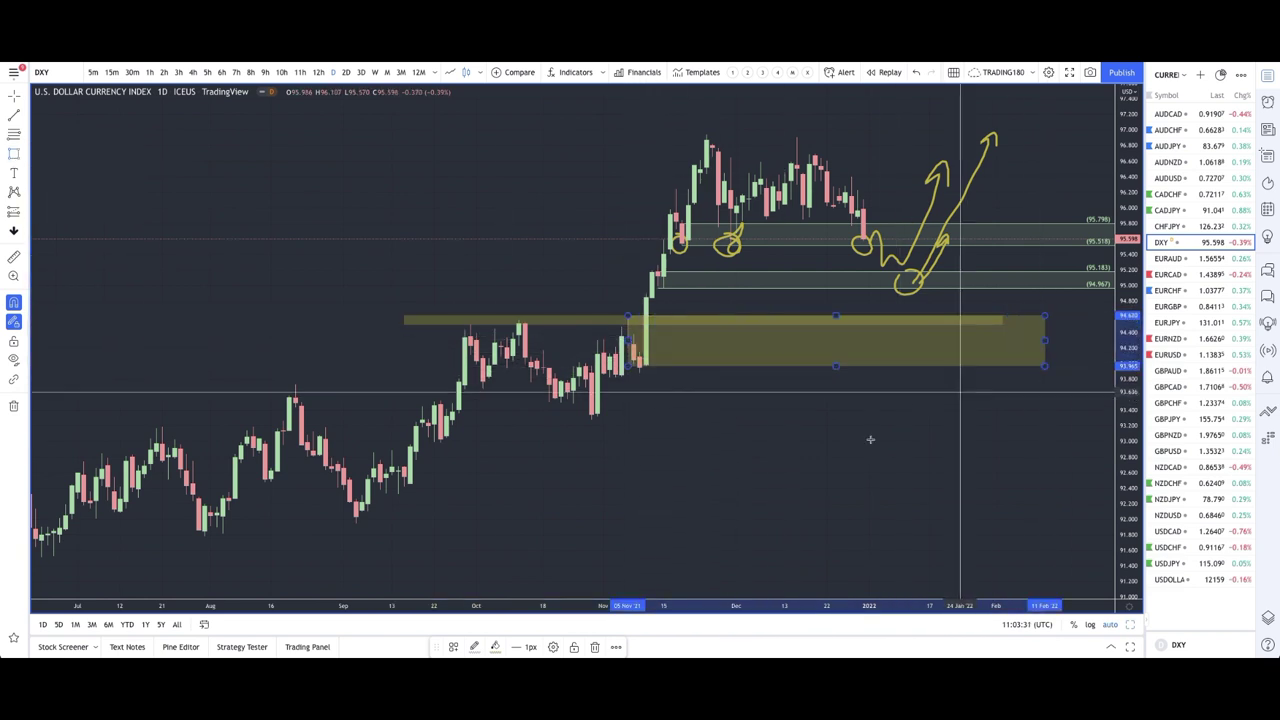
left_click(453, 646)
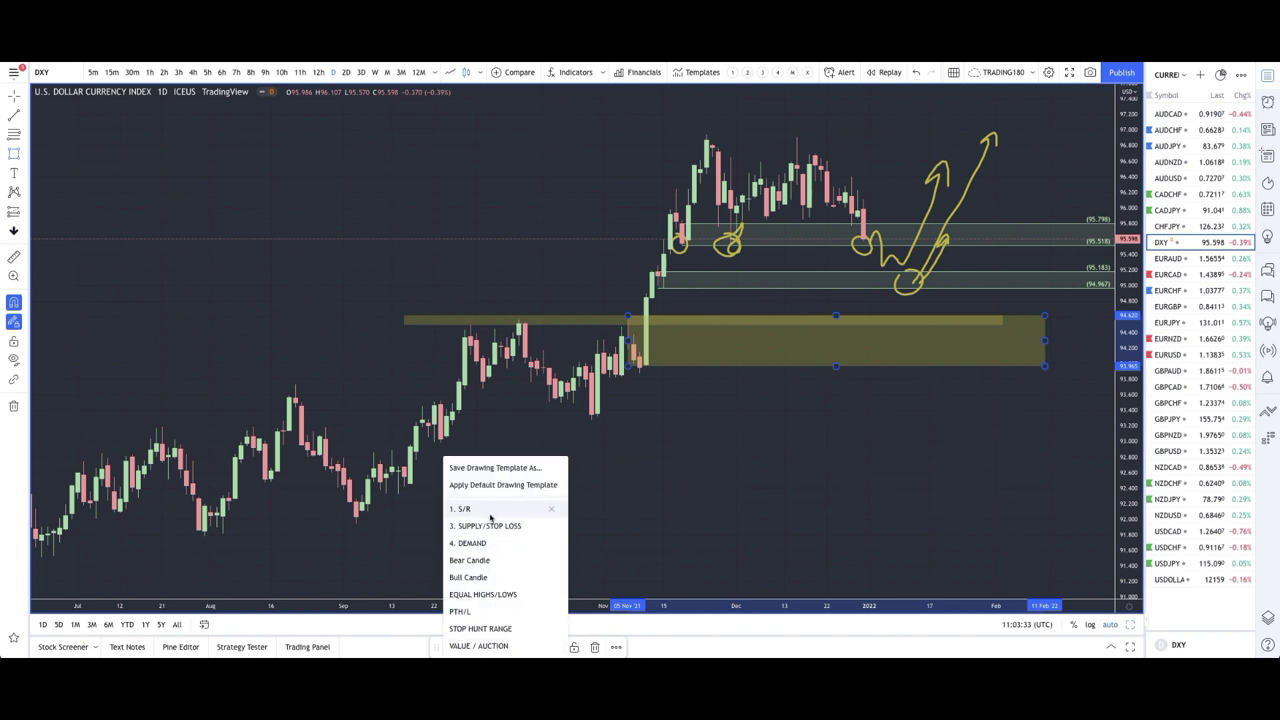
left_click(490, 543)
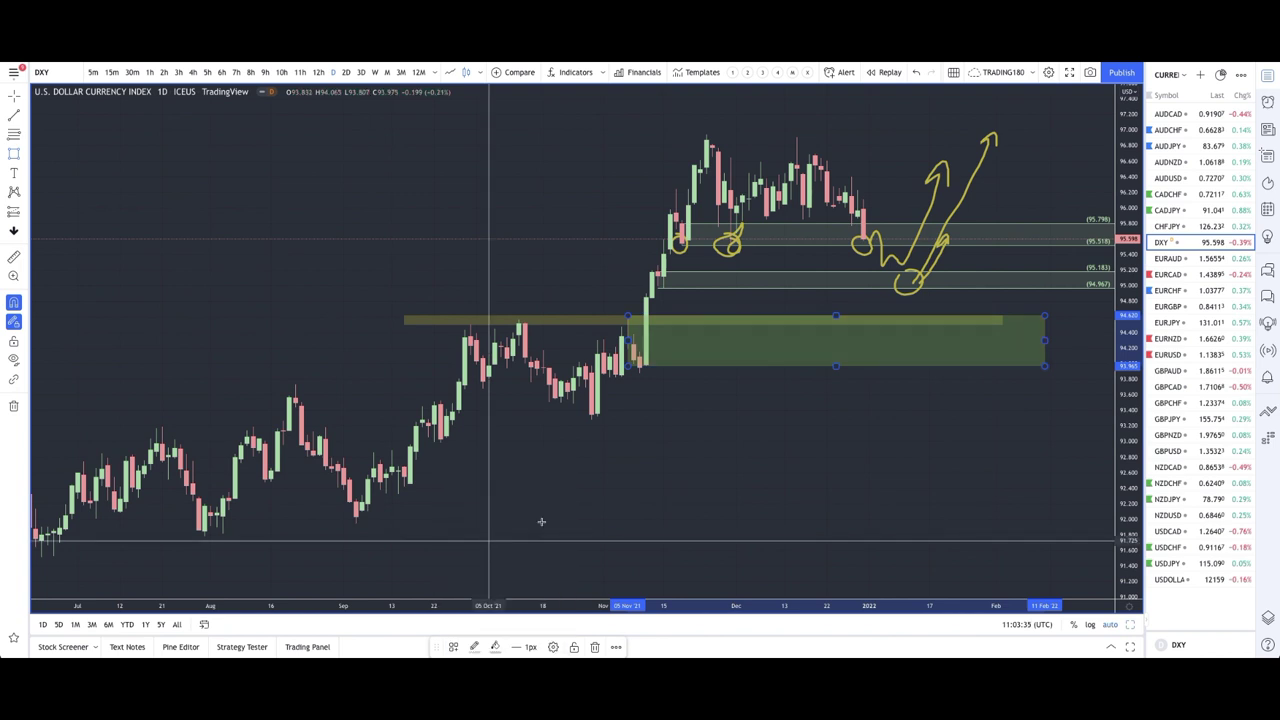
scroll(600, 400, "up", 3)
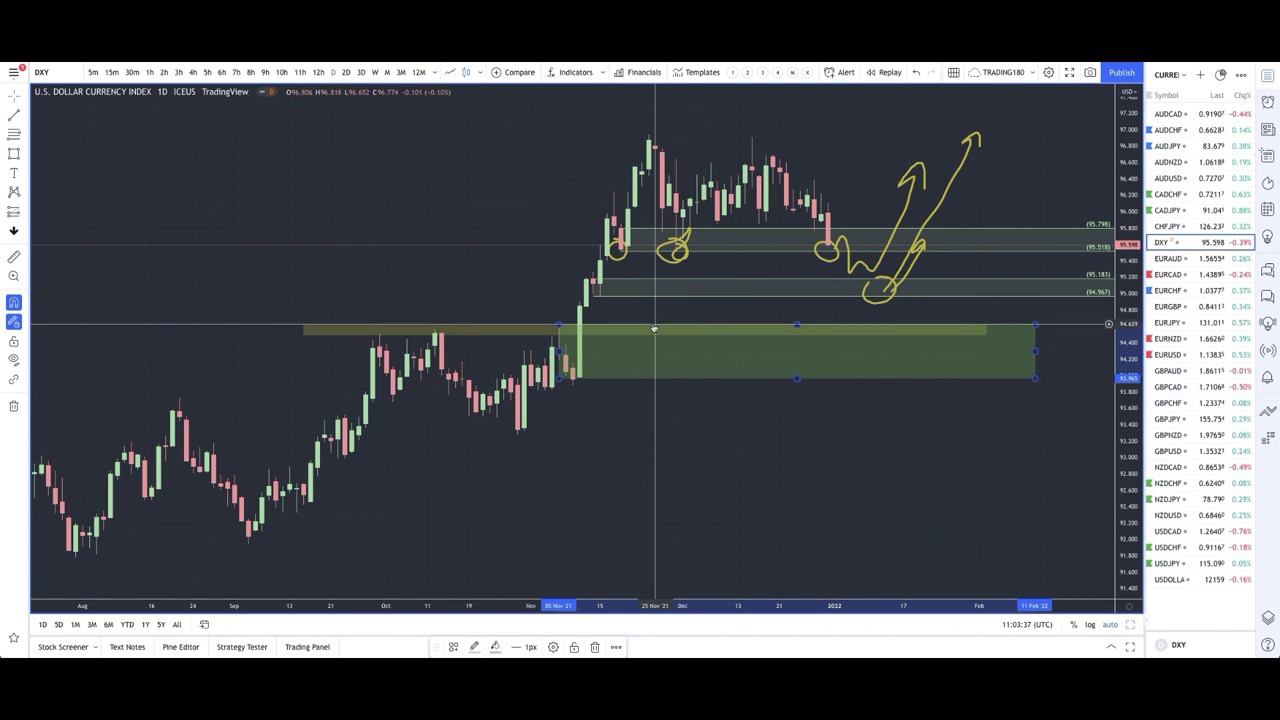
With the Brush, sketch inside the demand zone, loop the November peak, and draw a dip-and-rally path.
left_click(24, 153)
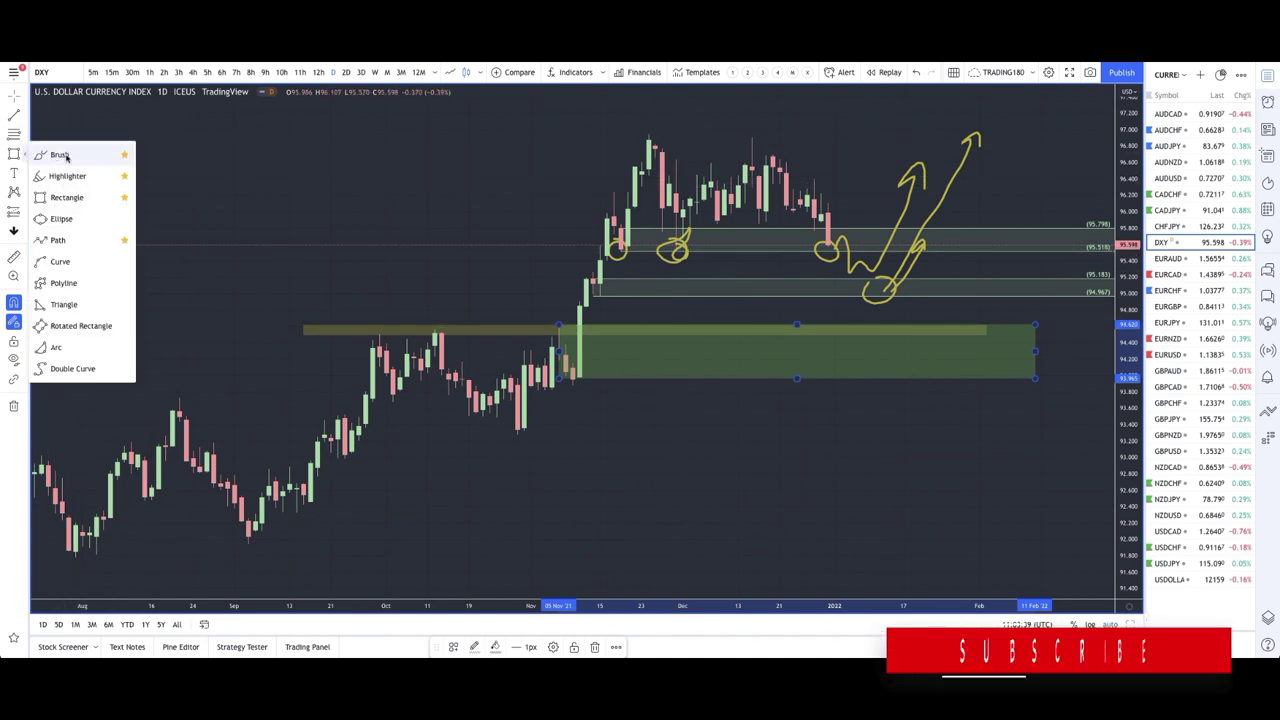
left_click(63, 156)
left_click_drag(612, 345, 614, 370)
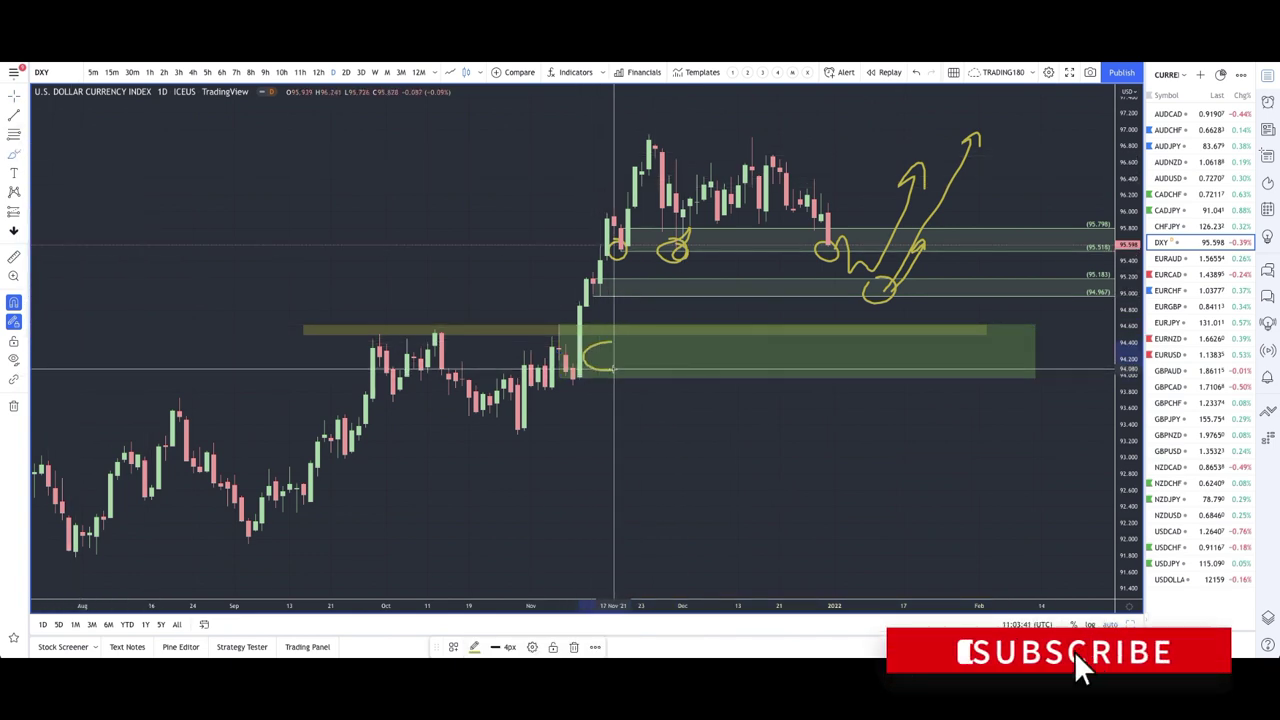
left_click_drag(670, 128, 669, 125)
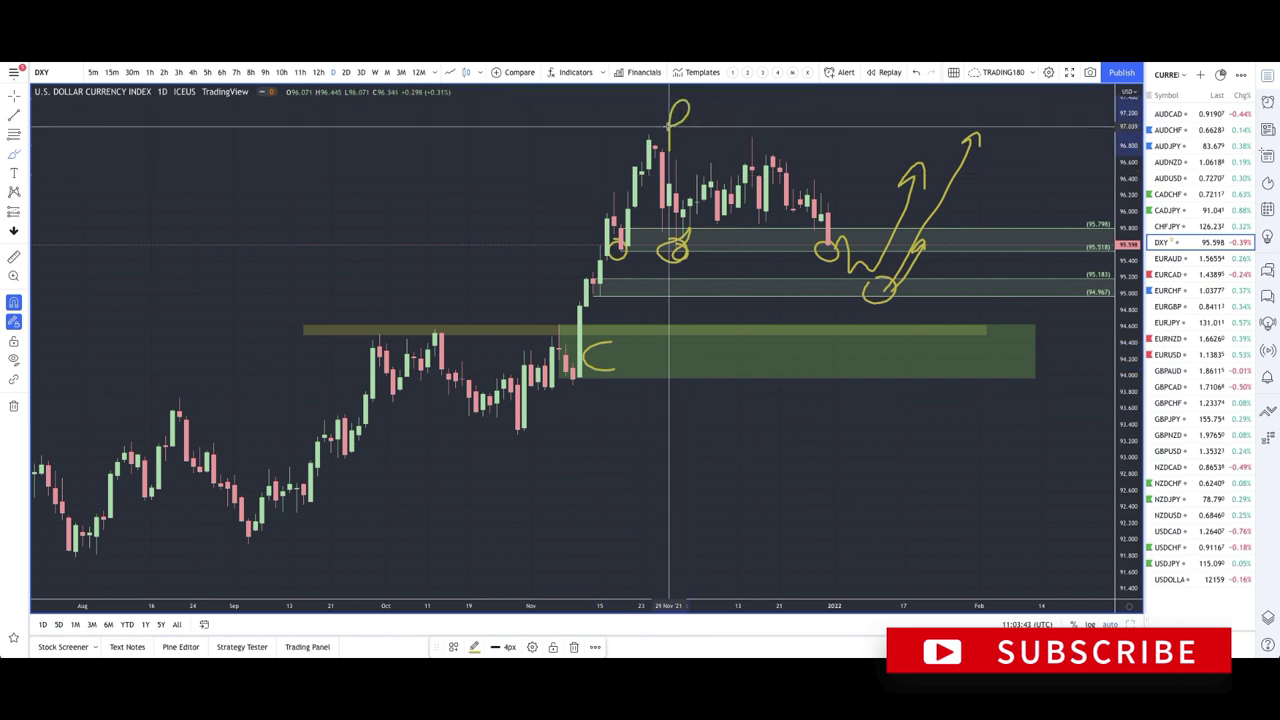
mouse_move(829, 274)
left_mouse_down()
mouse_move(857, 337)
mouse_move(893, 343)
mouse_move(960, 292)
left_mouse_up()
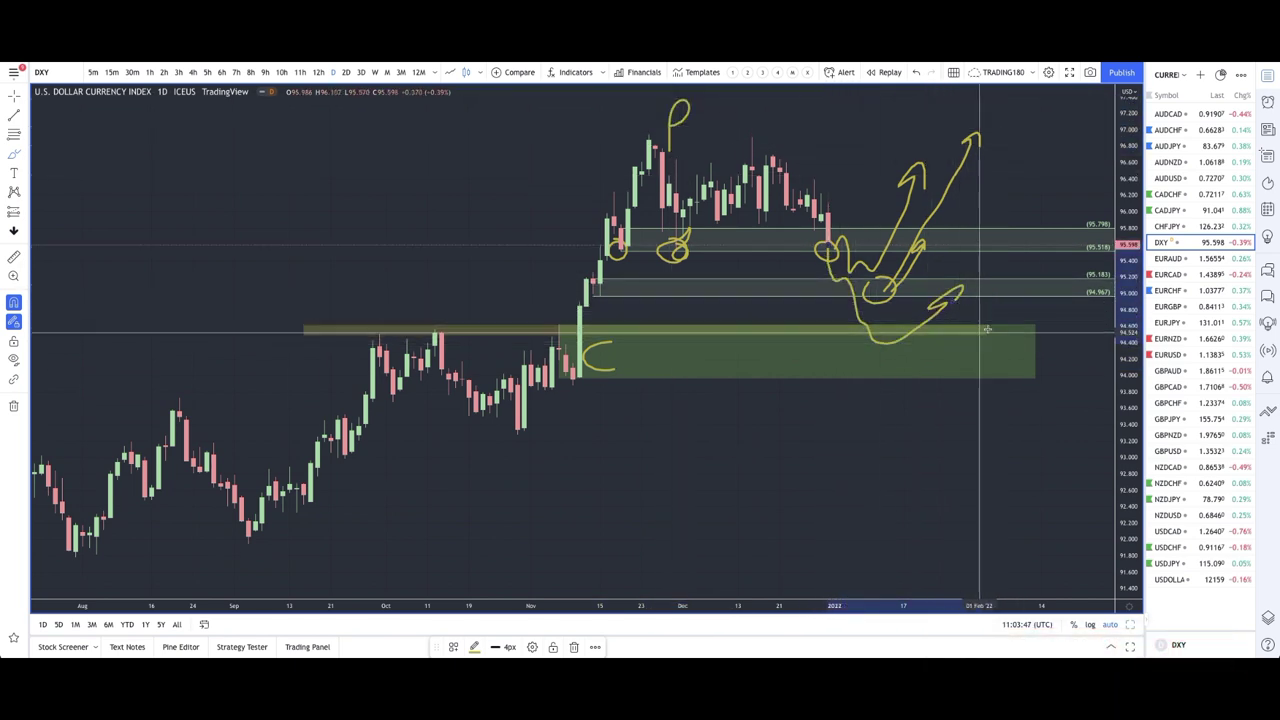
Circle the bounce in the green zone, draw an upward projection arrow, and switch to EURAUD.
mouse_move(905, 325)
left_mouse_down()
mouse_move(888, 368)
mouse_move(862, 335)
mouse_move(883, 312)
left_mouse_up()
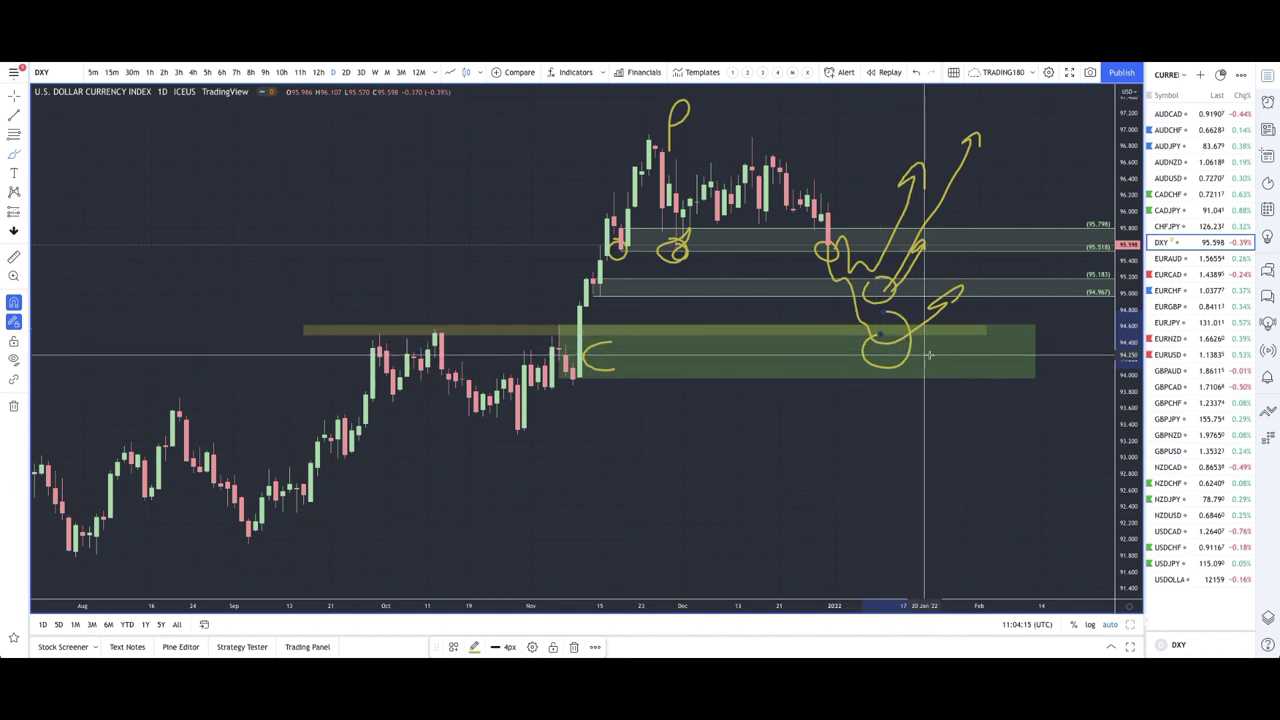
mouse_move(976, 266)
left_mouse_down()
mouse_move(1022, 136)
mouse_move(1033, 140)
left_mouse_up()
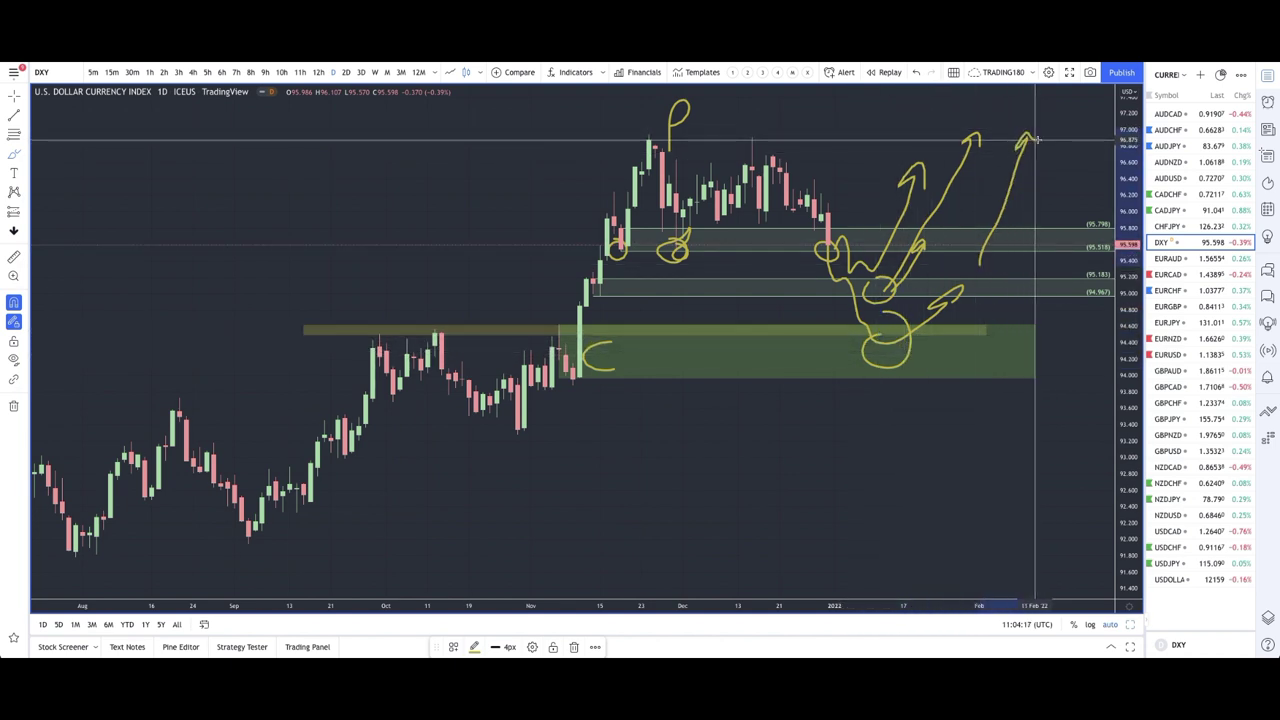
left_click(1187, 258)
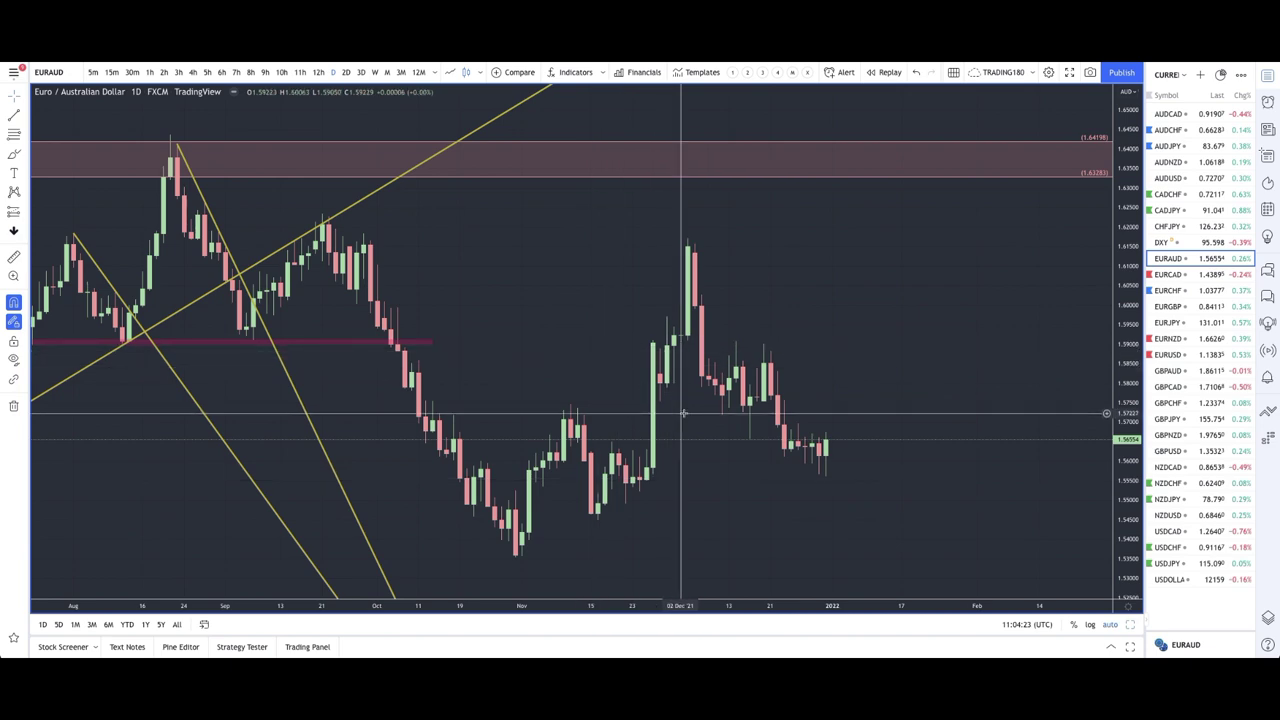
Remove all existing drawings from the EURAUD chart.
left_click(13, 405)
scroll(491, 400, "down", 5)
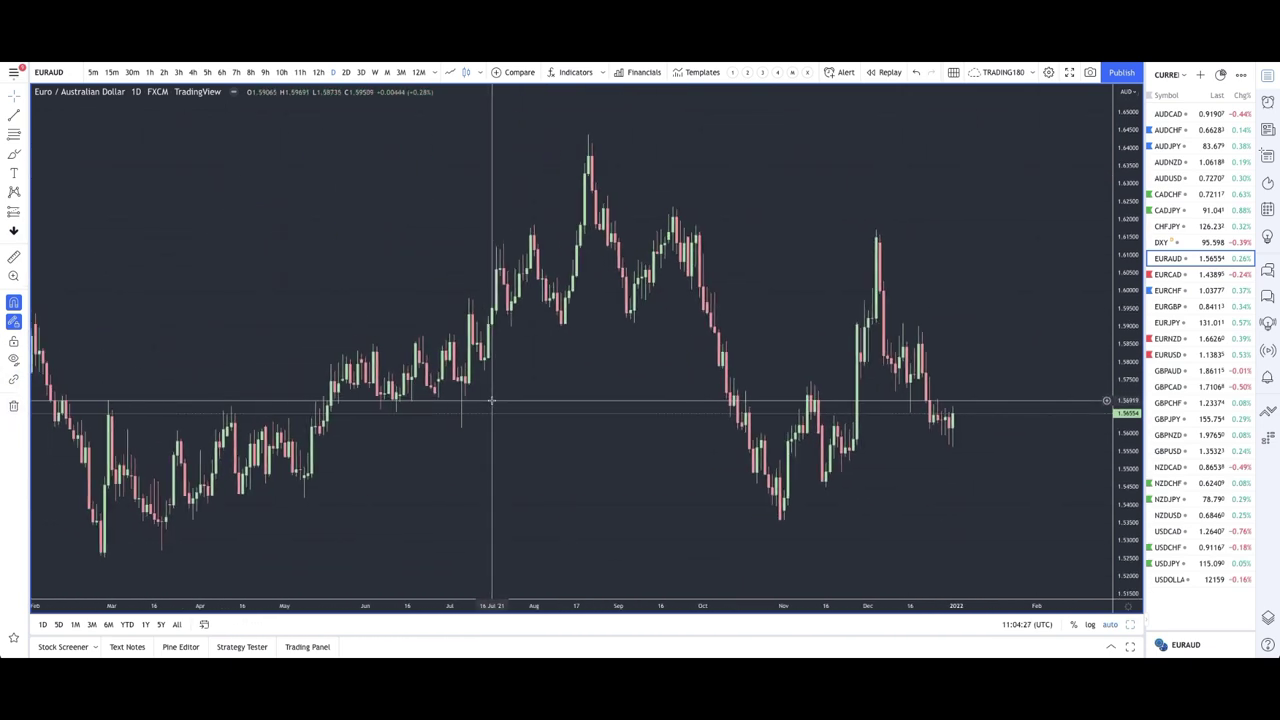
scroll(491, 400, "up", 2)
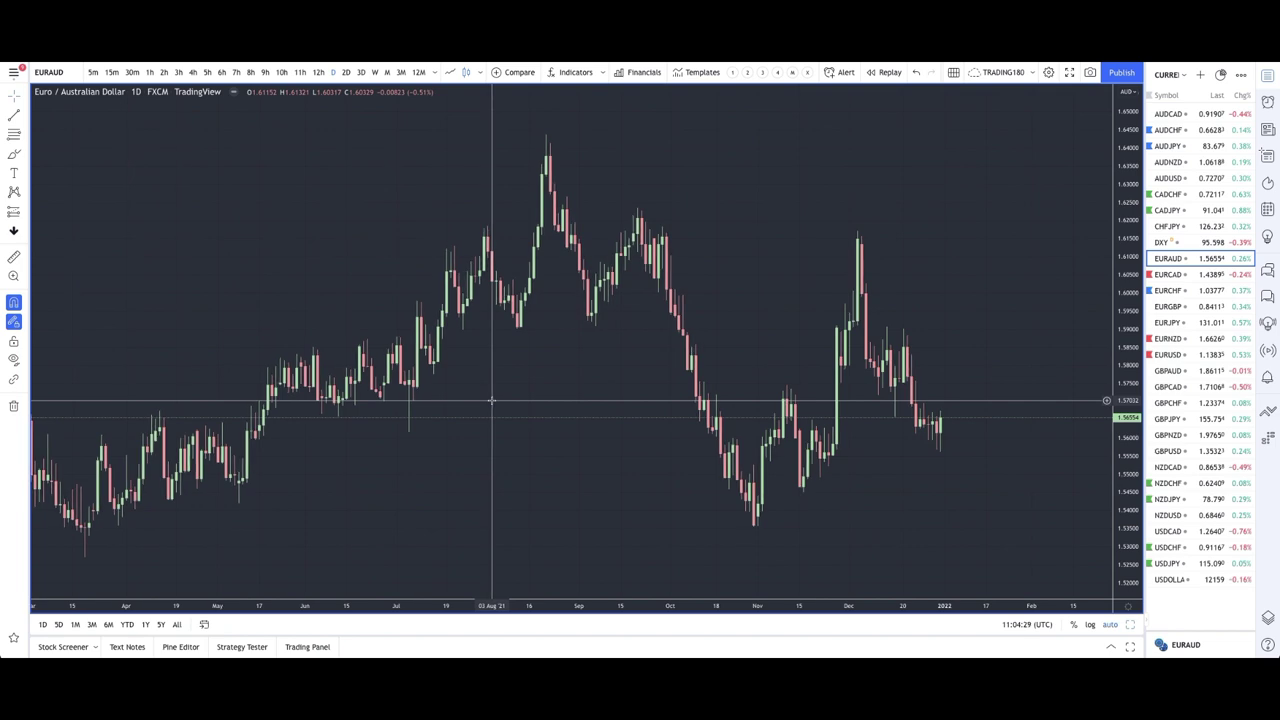
scroll(491, 400, "up", 3)
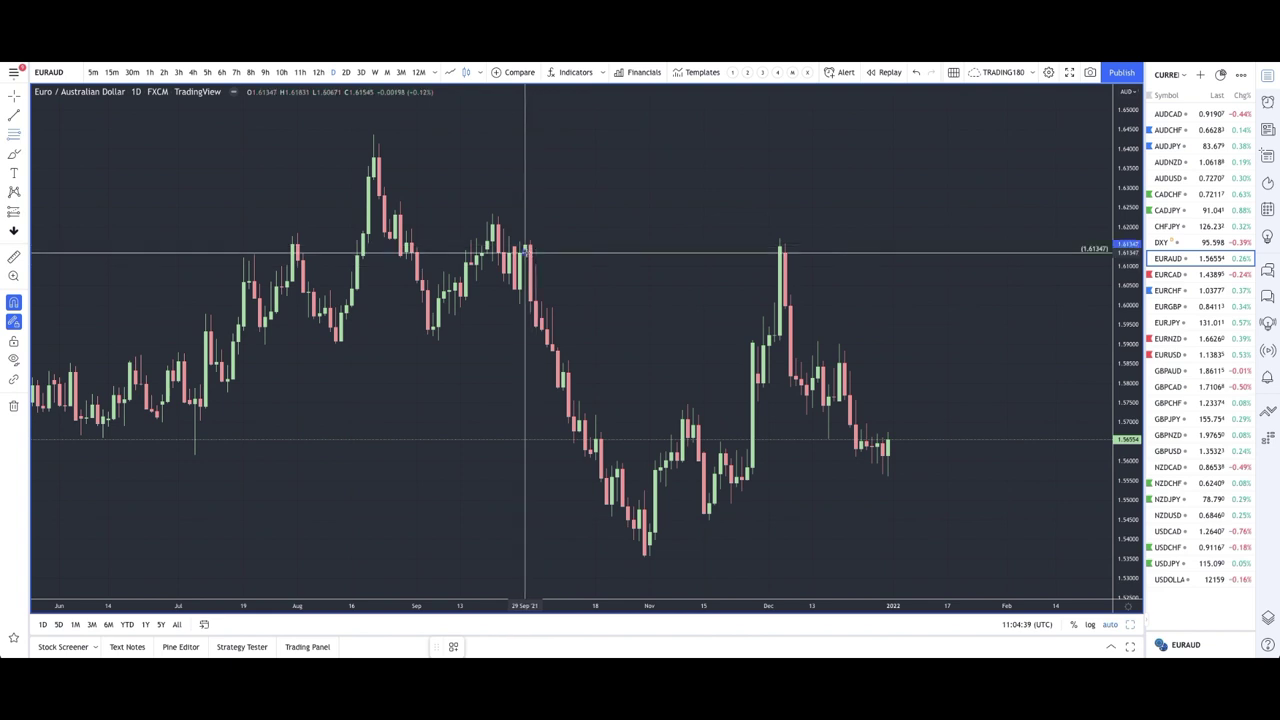
Mark a zone from 1.61347 to 1.62659 and apply the 1. SUPPLY template.
left_click(491, 213)
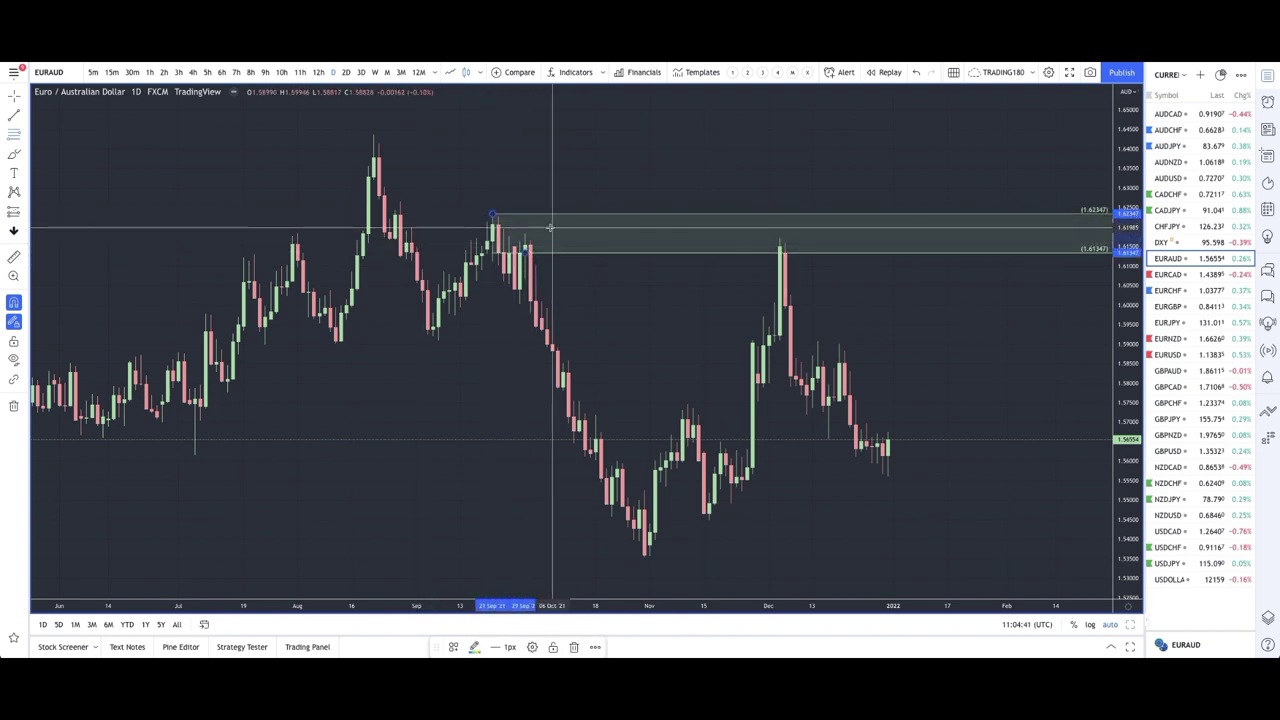
left_click_drag(491, 213, 398, 202)
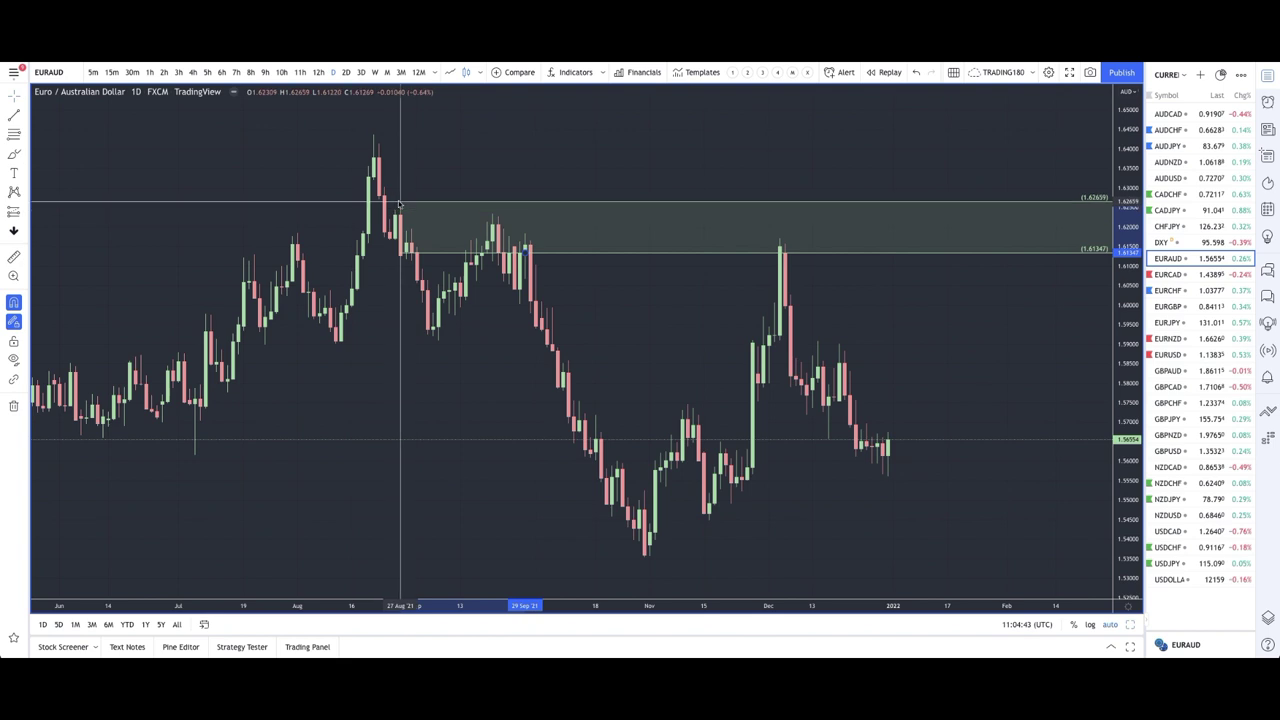
left_click(453, 647)
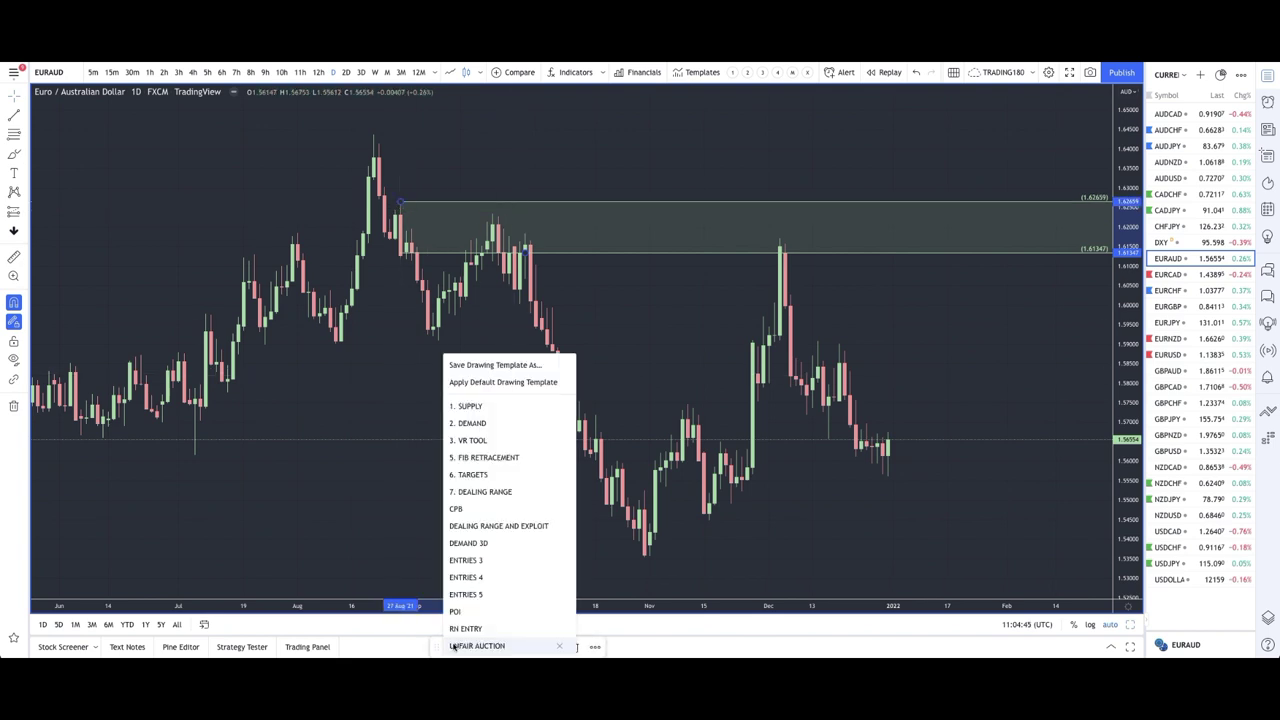
left_click(489, 406)
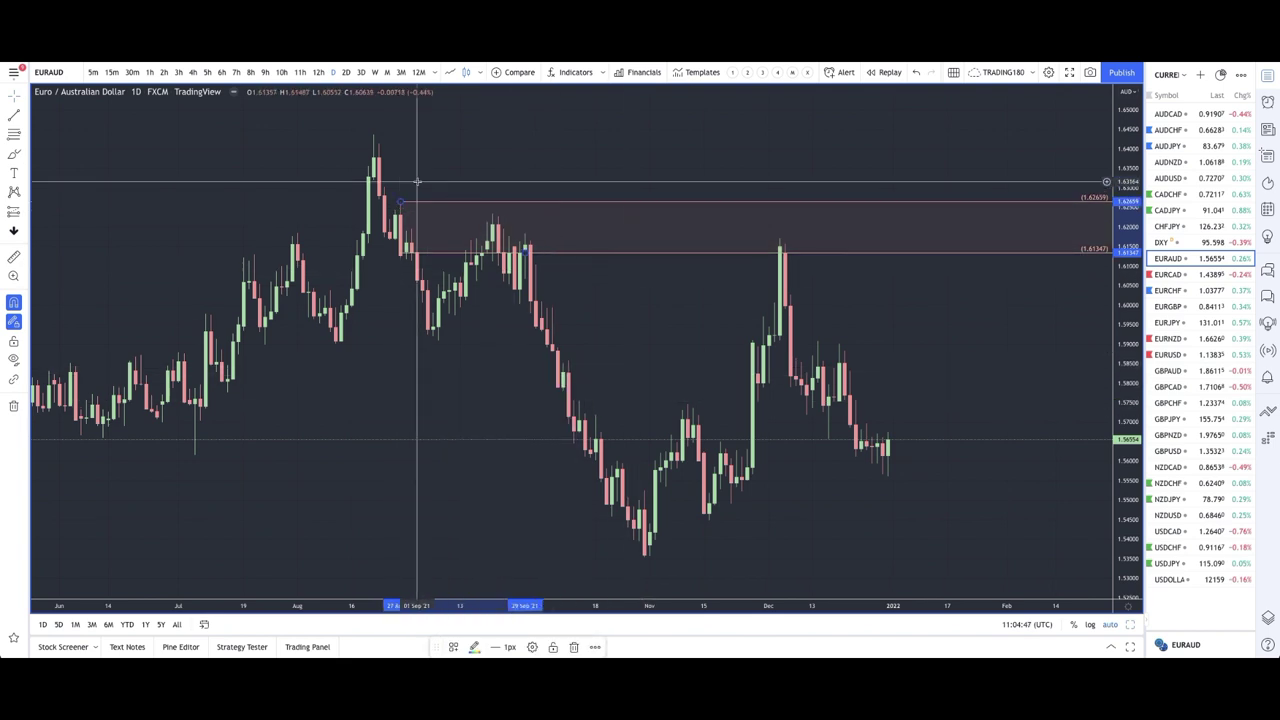
Draw another rectangle zone up to the August high, around 1.63283–1.64365.
left_click(13, 134)
left_click(375, 177)
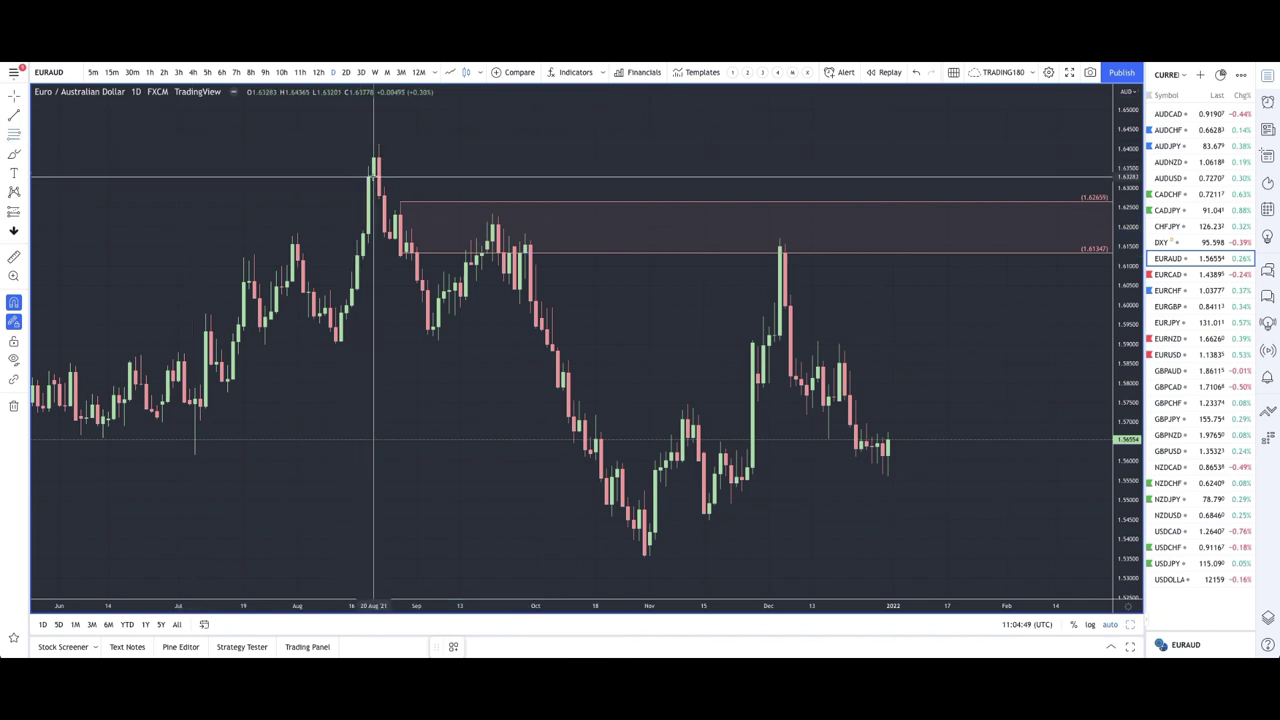
left_click(377, 131)
scroll(863, 371, "up", 3)
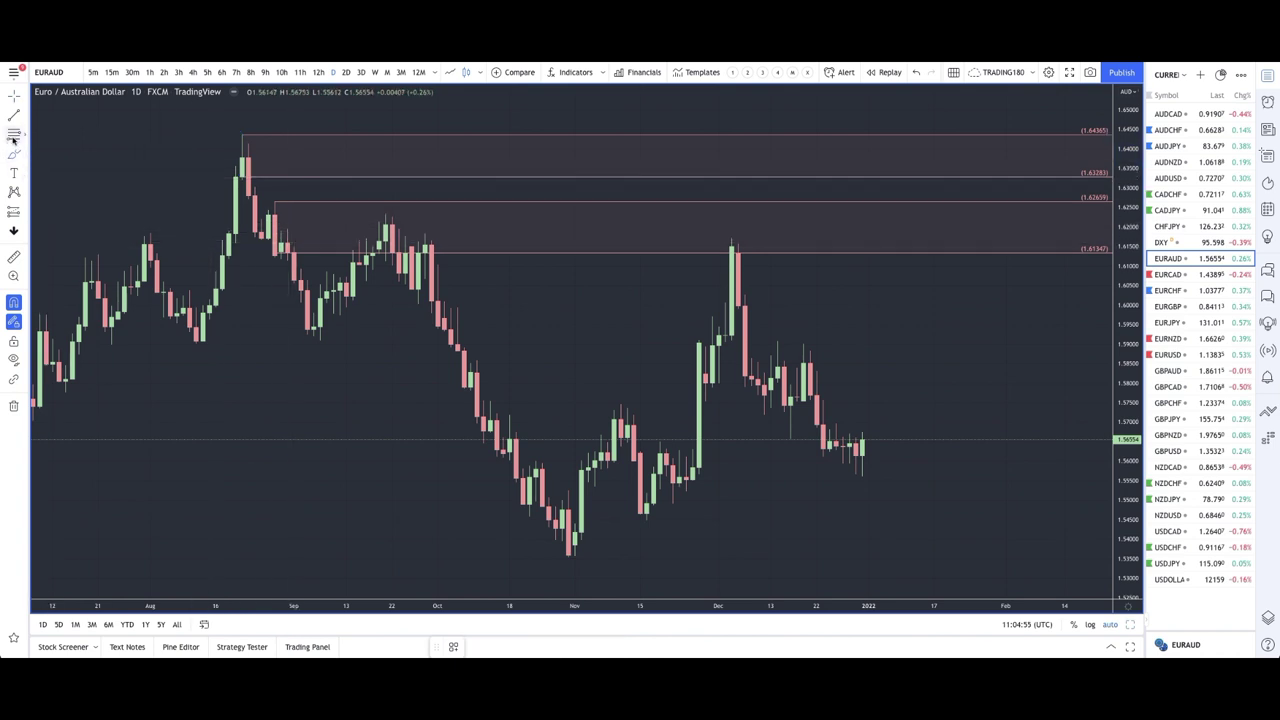
Draw a zone from 1.59229 to the December high at 1.61709 and trace the December rally and drop.
left_click_drag(734, 322, 734, 244)
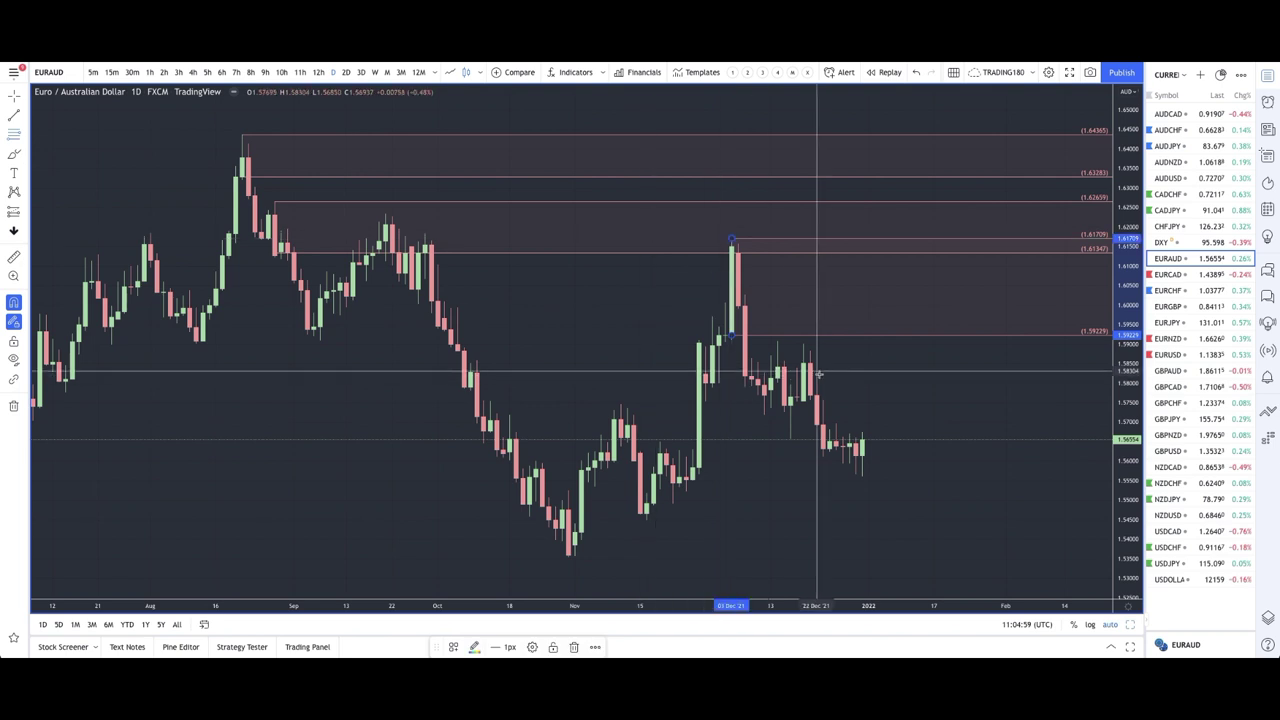
left_click(56, 167)
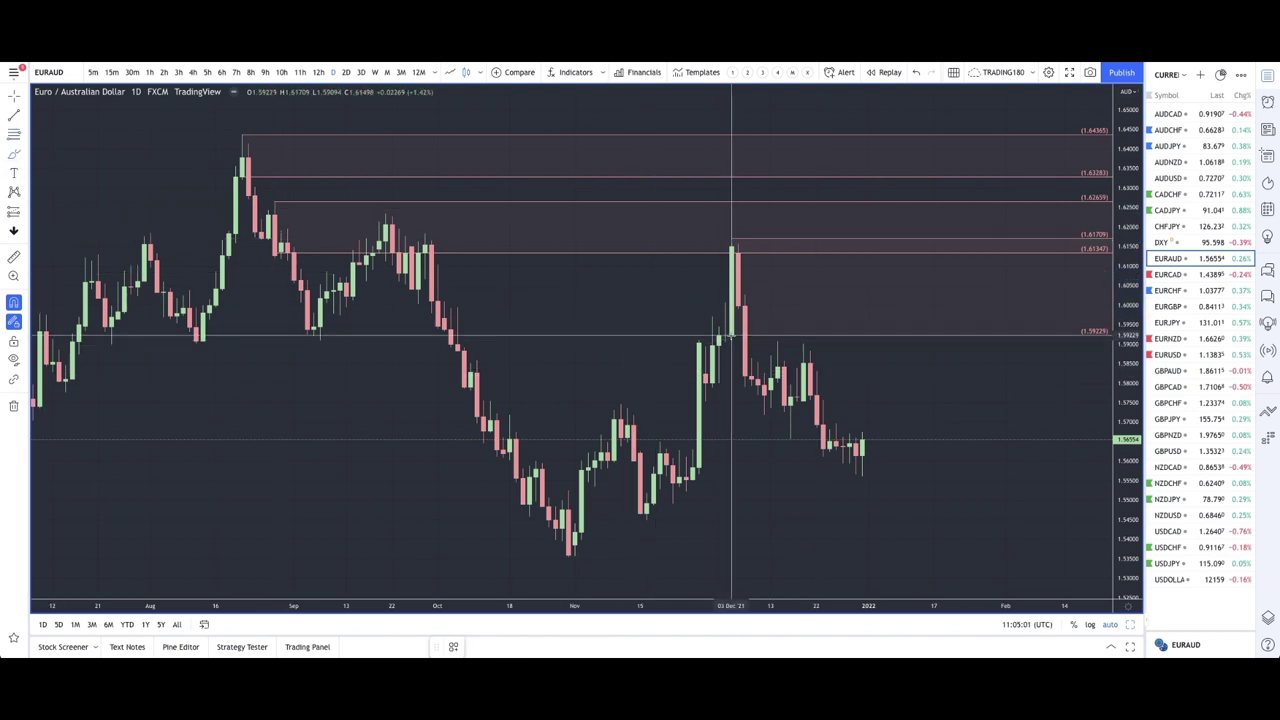
left_click_drag(727, 285, 731, 244)
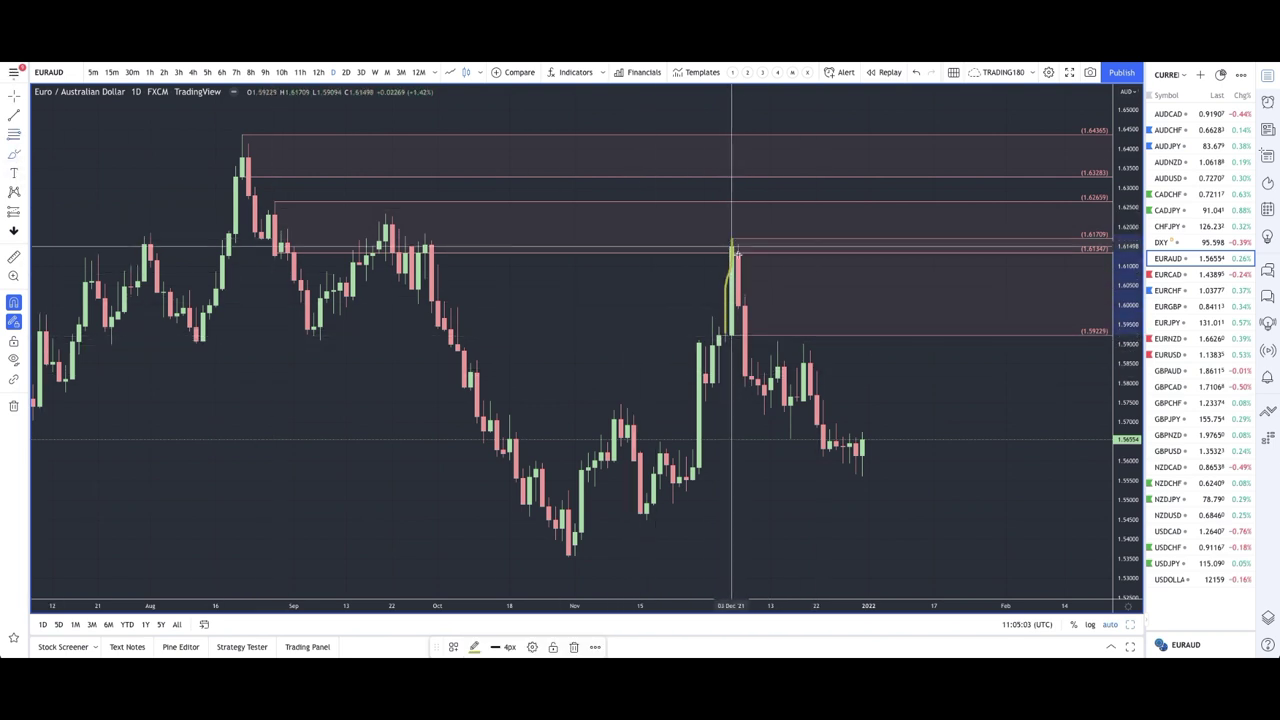
left_click_drag(752, 388, 834, 425)
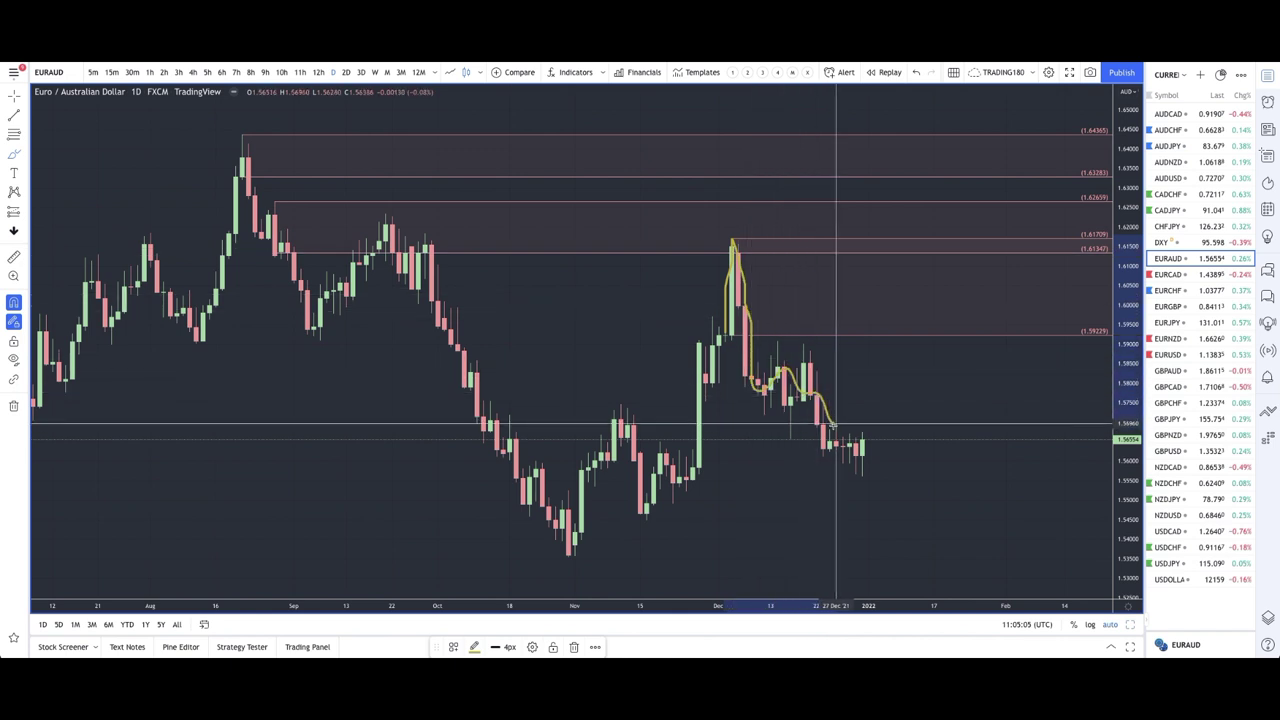
Circle the early-September, late-September and December highs in yellow.
mouse_move(276, 218)
left_mouse_down()
mouse_move(306, 240)
mouse_move(291, 222)
left_mouse_up()
mouse_move(405, 215)
left_mouse_down()
mouse_move(358, 245)
mouse_move(412, 222)
left_mouse_up()
left_click_drag(732, 243, 741, 241)
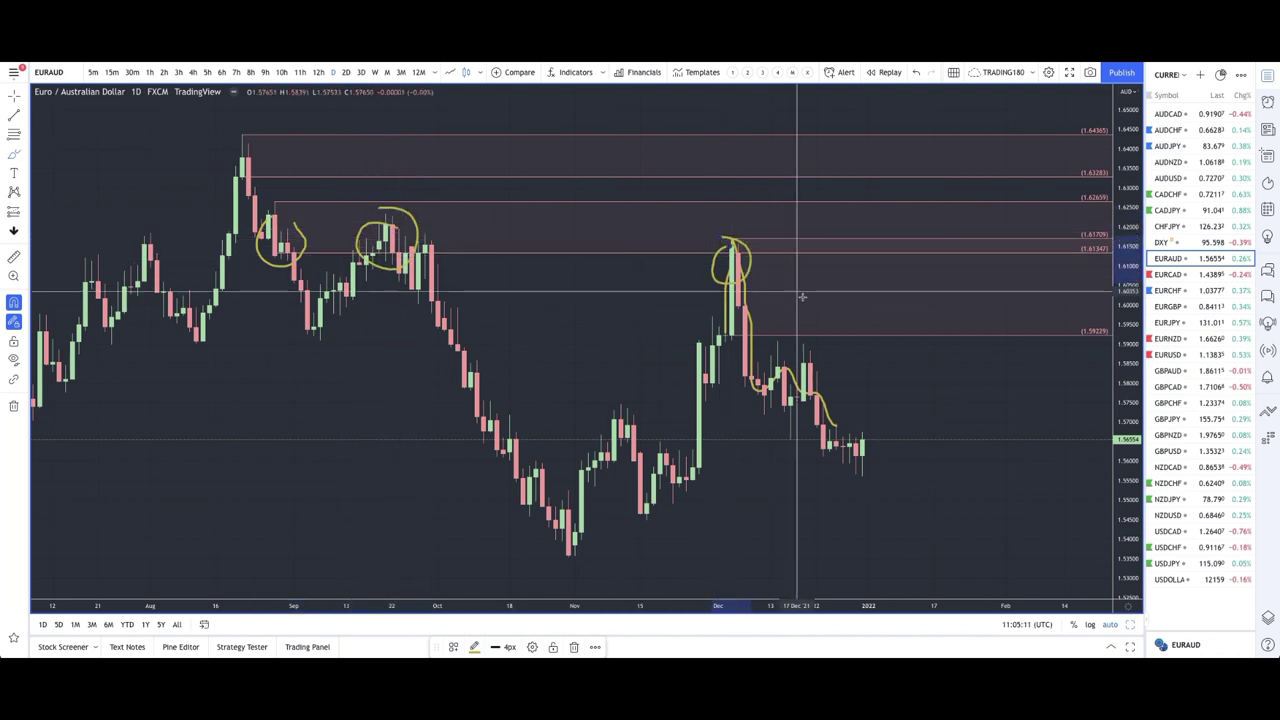
Sketch an up-then-down projection, then undo it and the trace below the December peak.
scroll(792, 291, "right", 5)
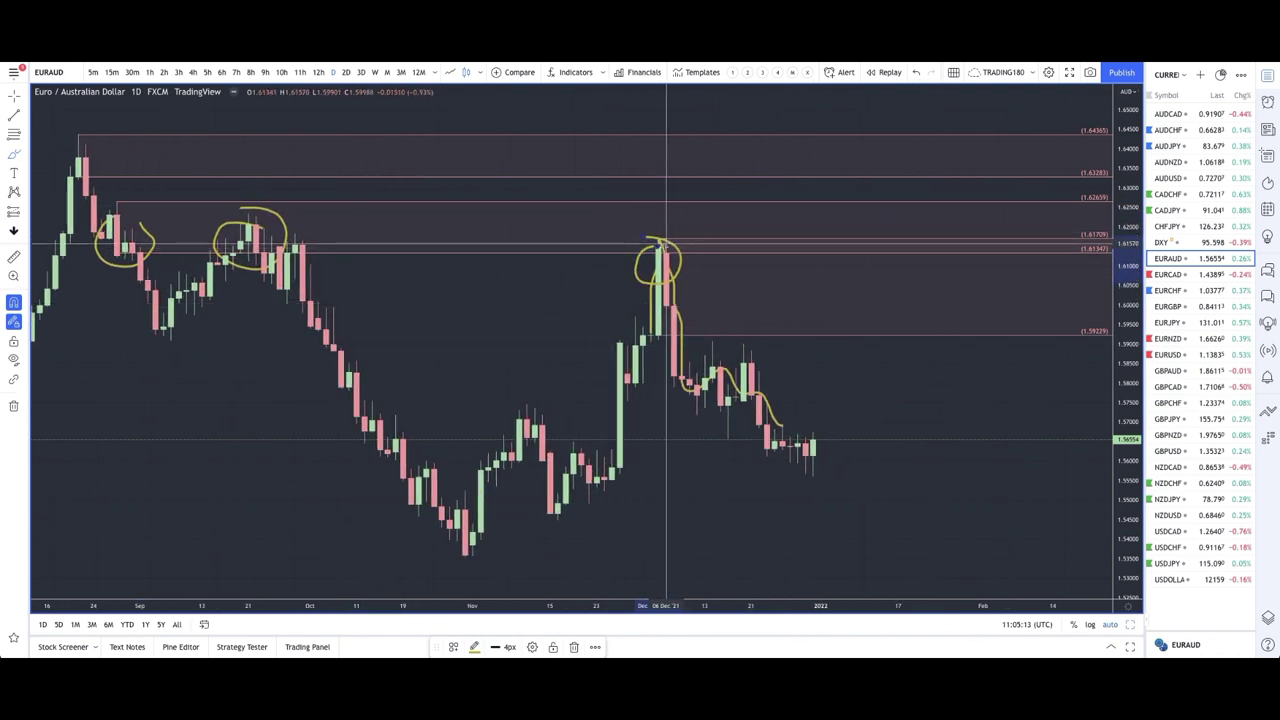
mouse_move(797, 440)
left_mouse_down()
mouse_move(801, 368)
mouse_move(836, 264)
mouse_move(916, 378)
left_mouse_up()
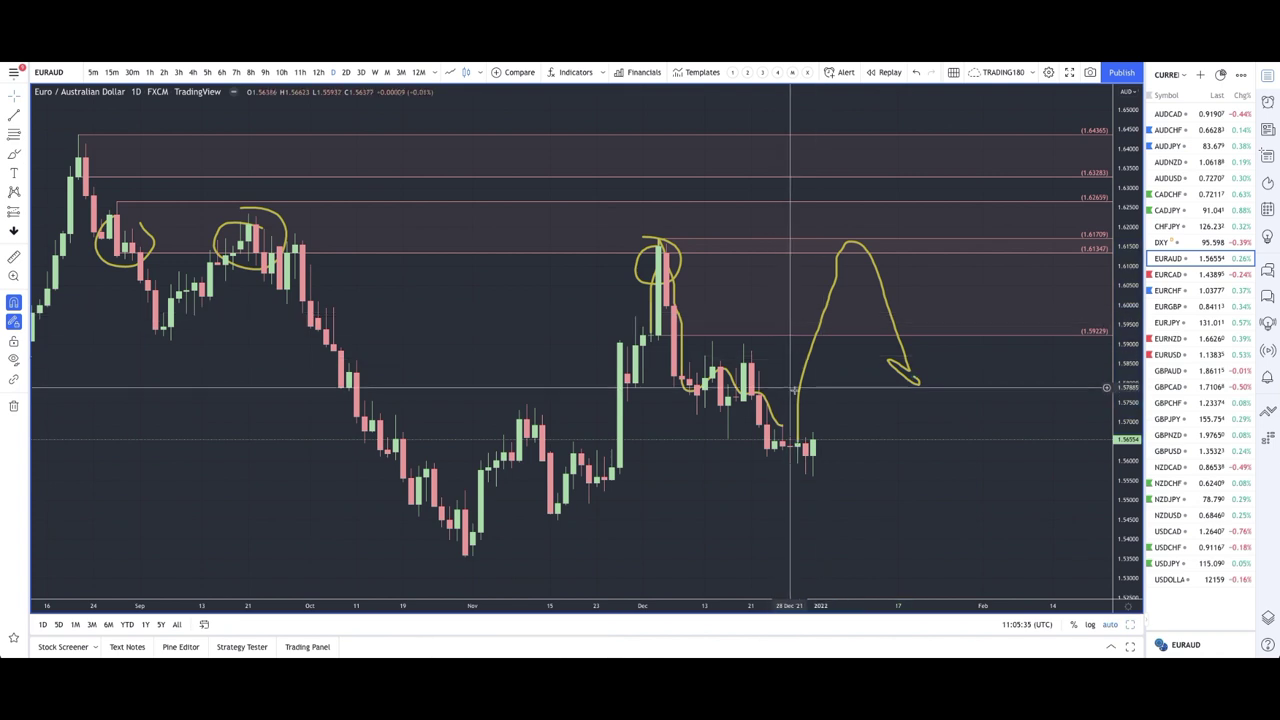
key("ctrl+z")
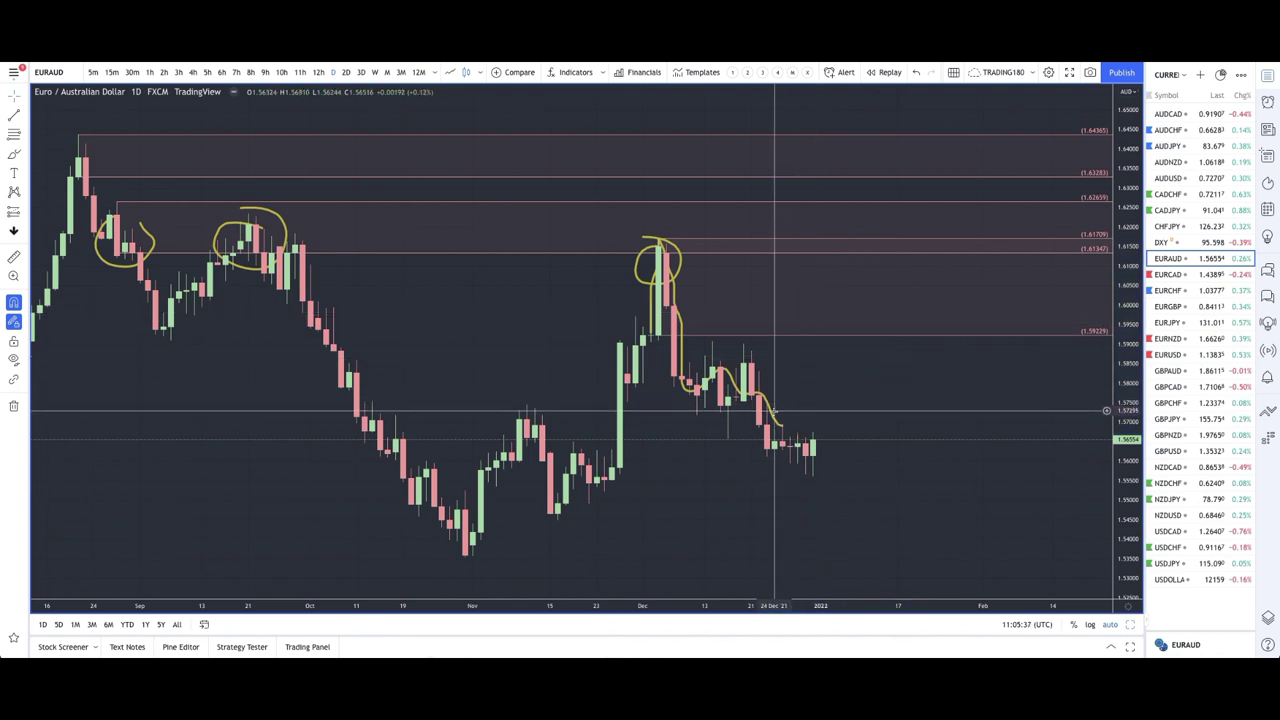
key("ctrl+z")
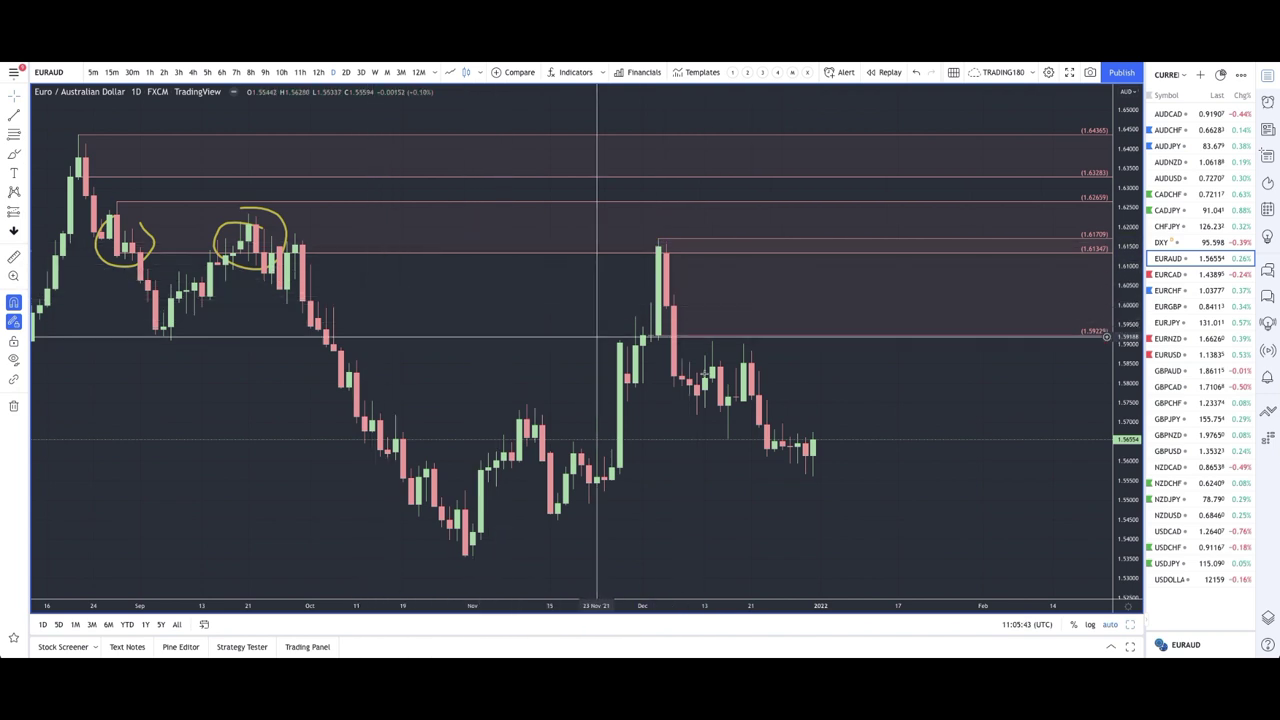
Draw a narrow parallel channel linking the December high to the August high.
scroll(840, 443, "down", 2)
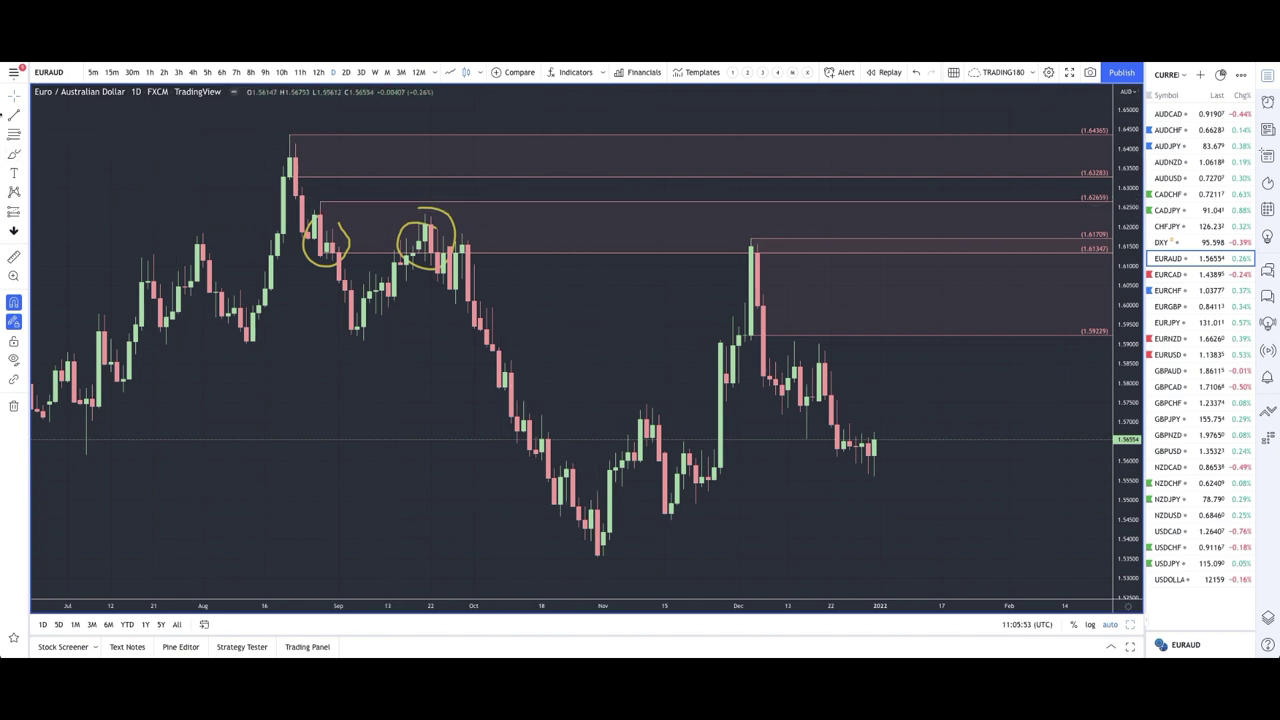
left_click(27, 116)
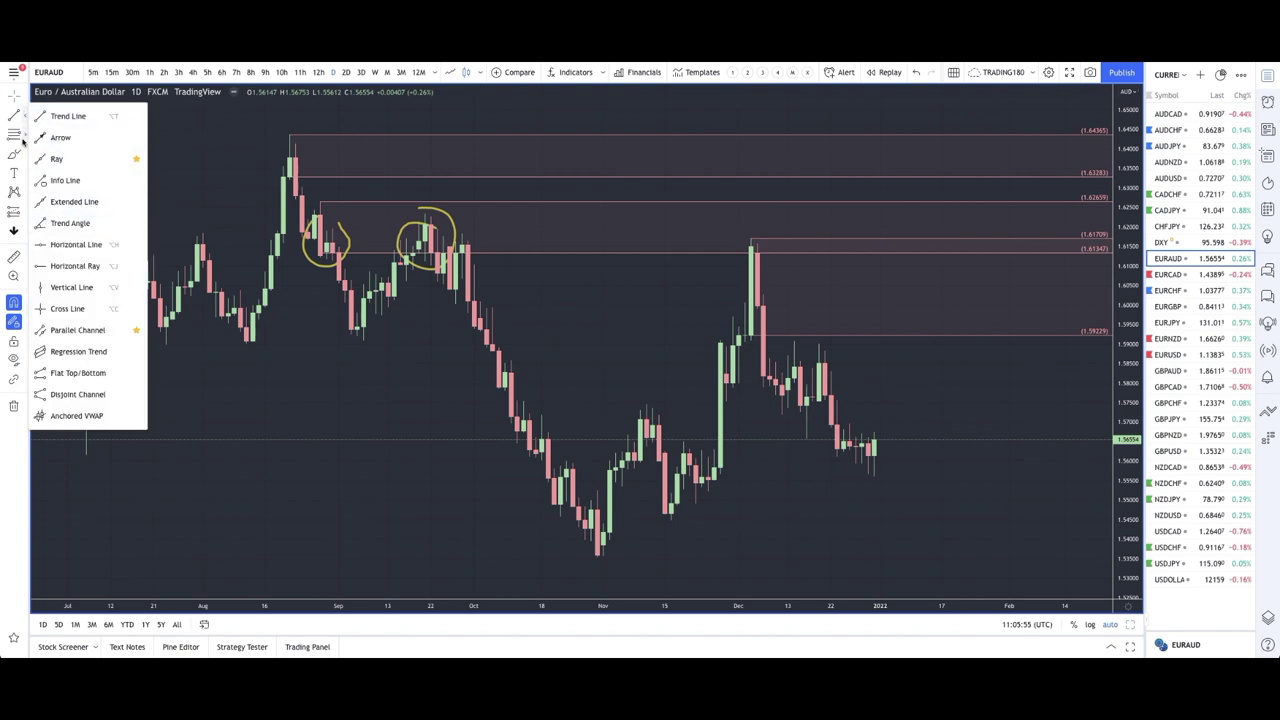
left_click(86, 328)
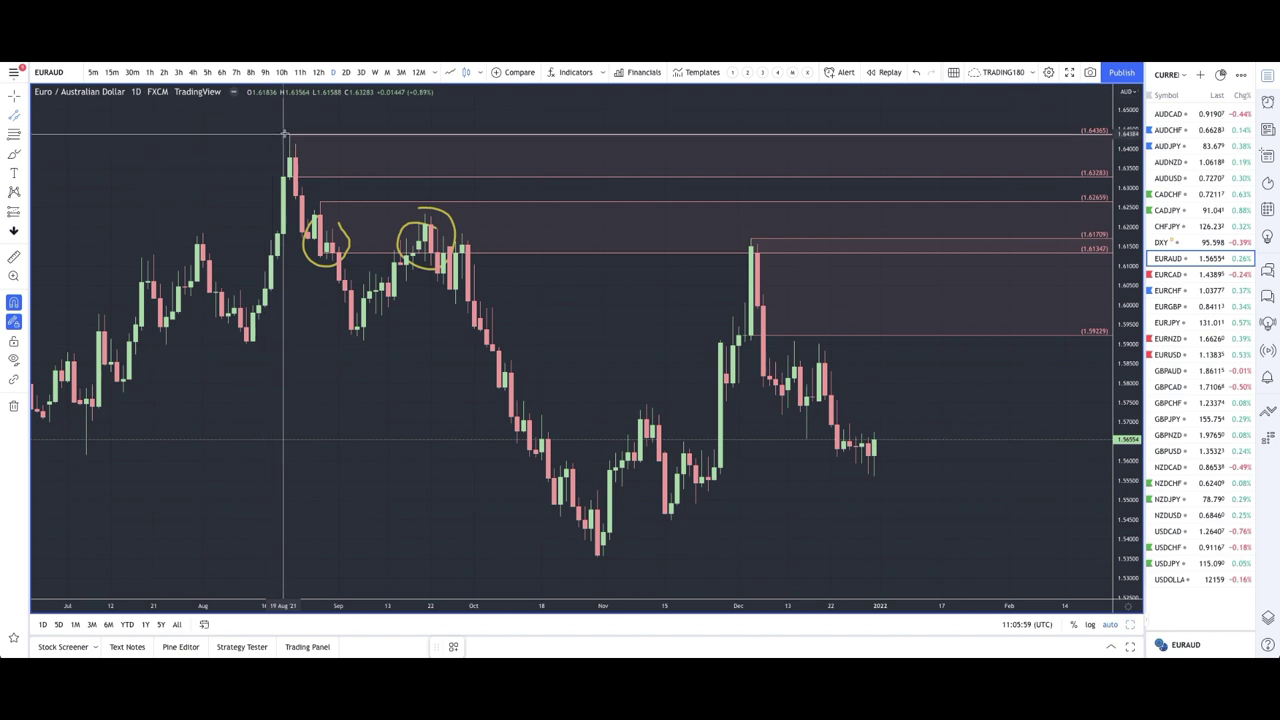
left_click(751, 240)
left_click(290, 137)
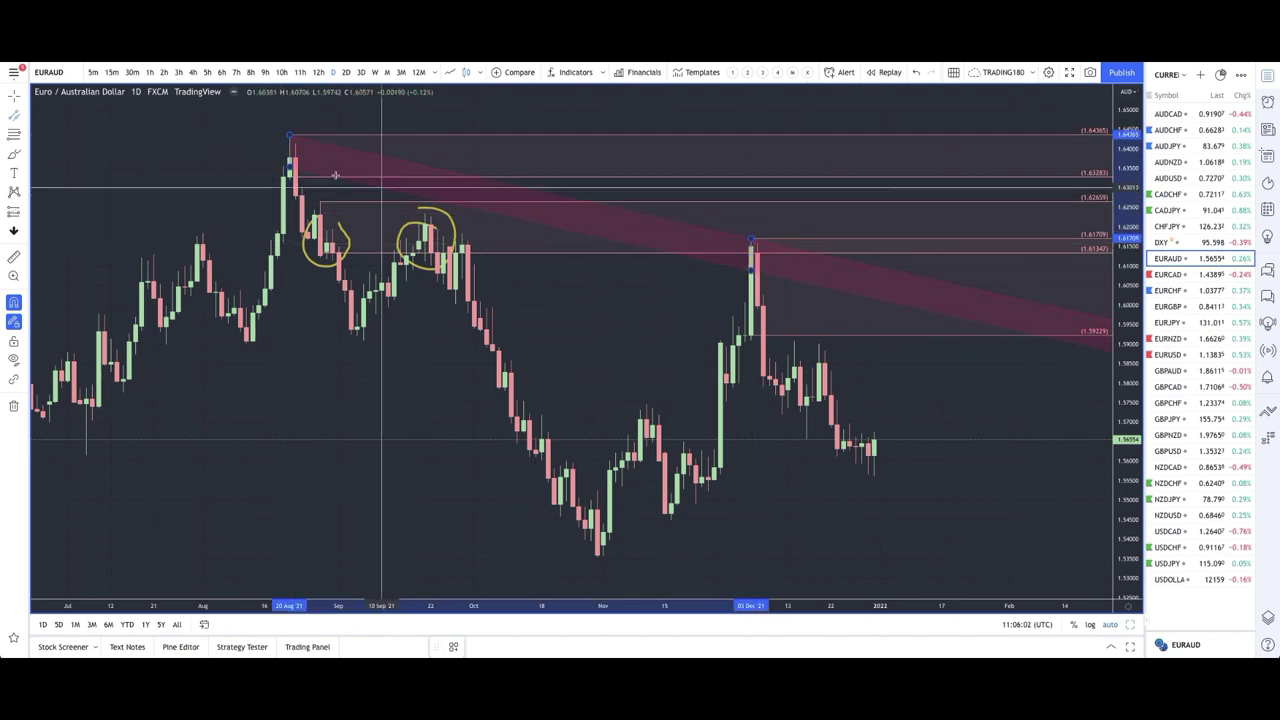
left_click(293, 147)
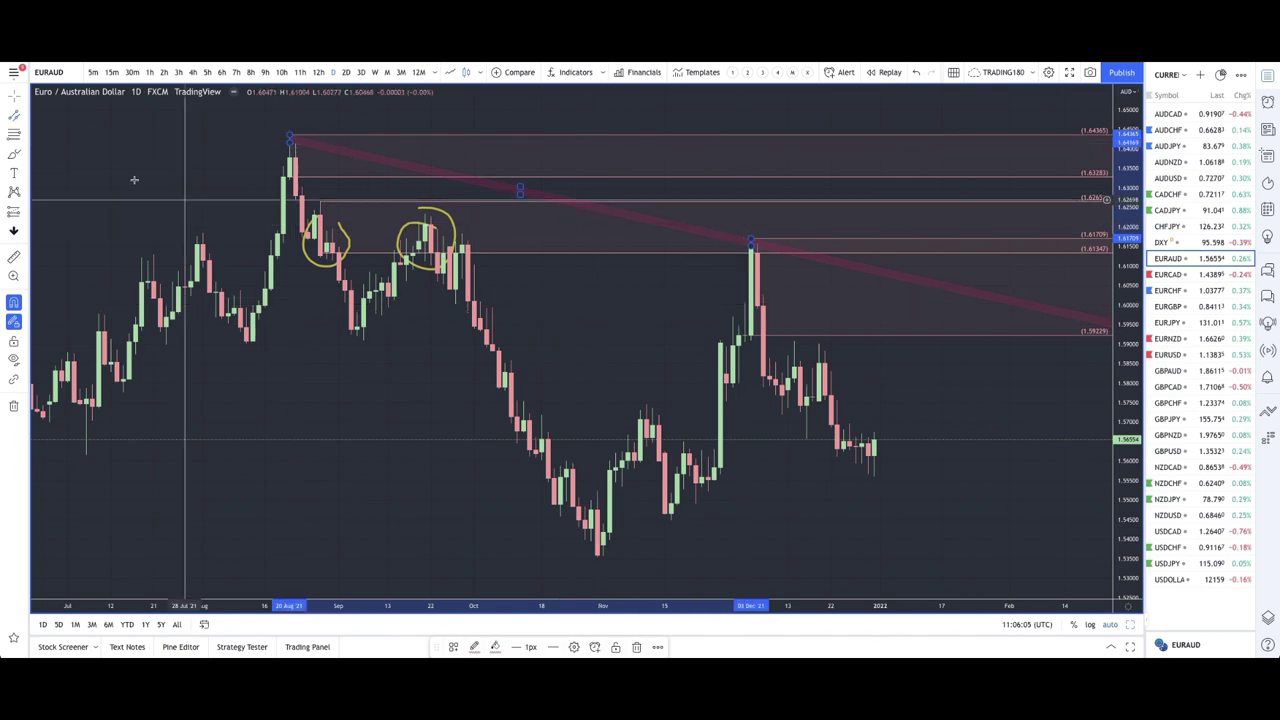
left_click(14, 153)
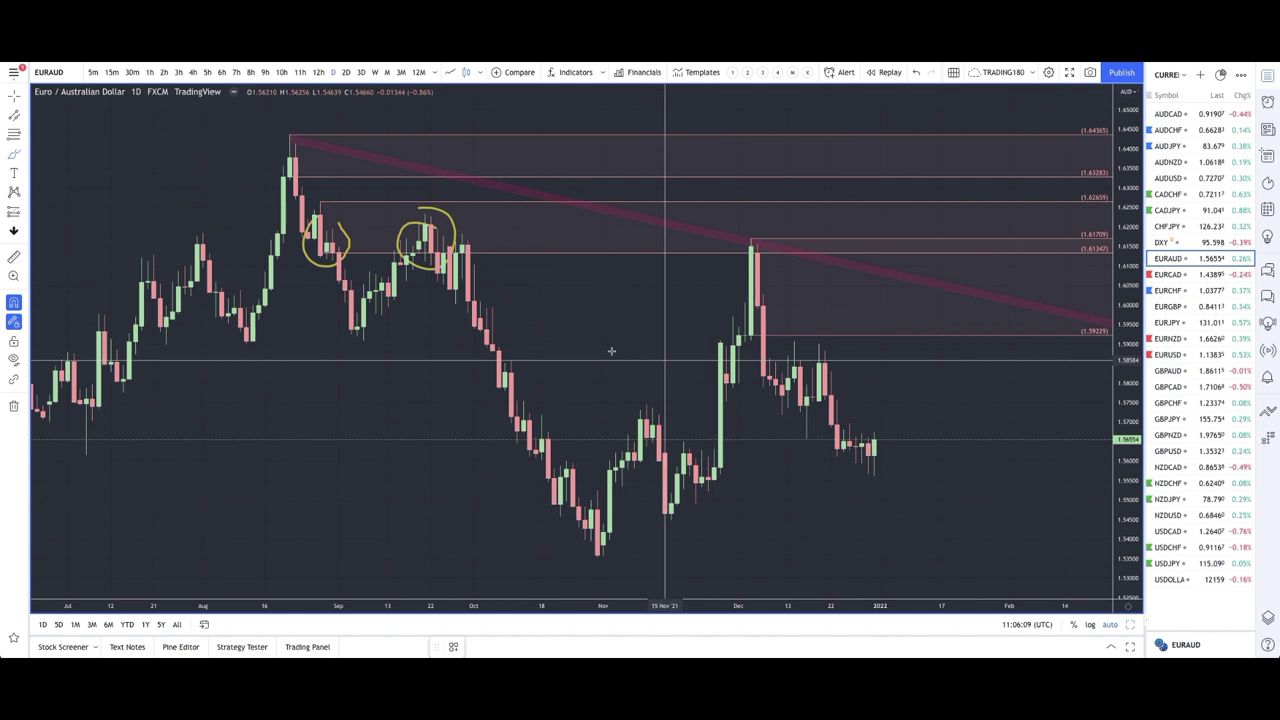
Circle the August and December highs and sketch a rally up to the channel and back down.
left_click_drag(291, 138, 293, 131)
scroll(774, 233, "right", 2)
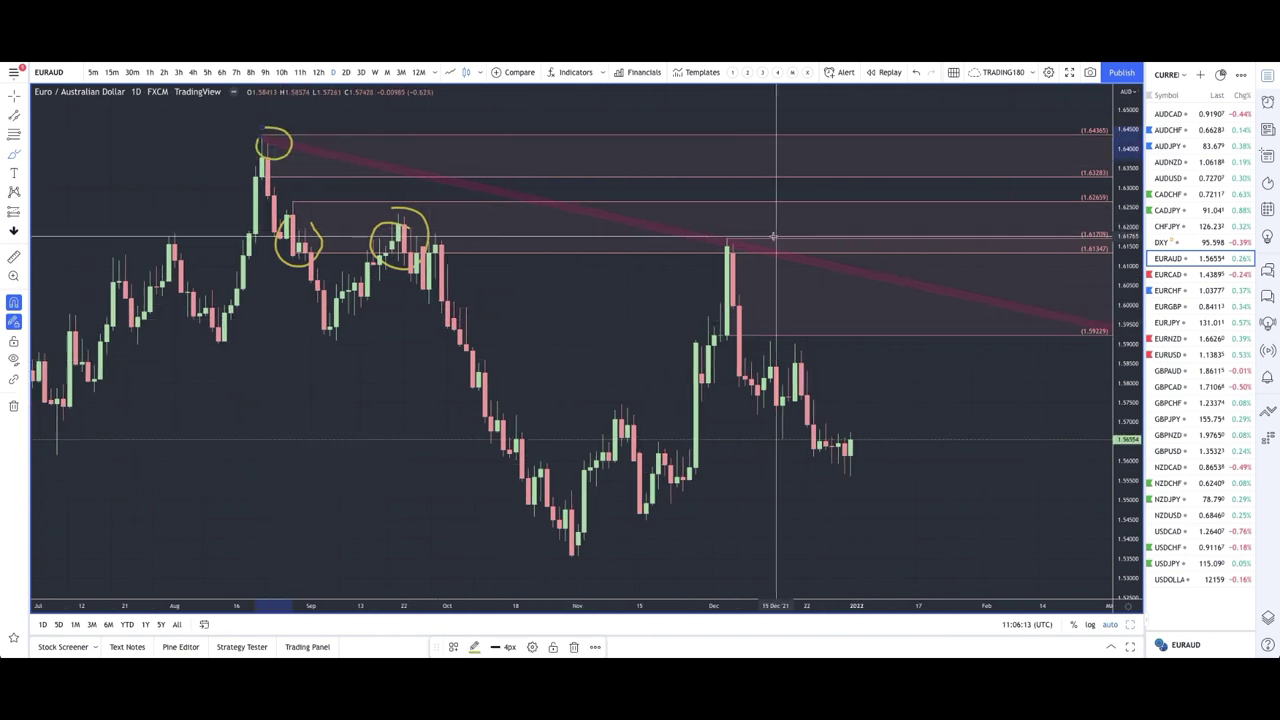
left_click_drag(730, 236, 727, 233)
mouse_move(850, 440)
left_mouse_down()
mouse_move(866, 352)
mouse_move(905, 285)
mouse_move(940, 357)
mouse_move(940, 404)
mouse_move(966, 410)
left_mouse_up()
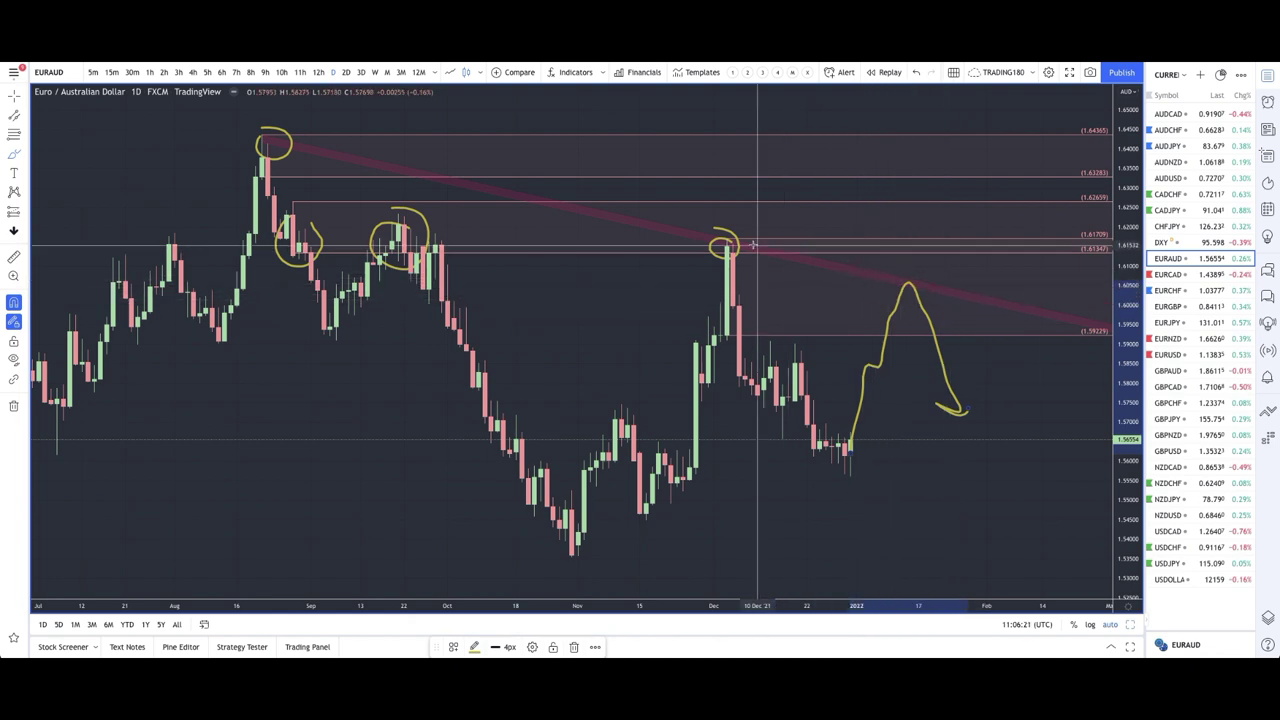
scroll(992, 475, "down", 5)
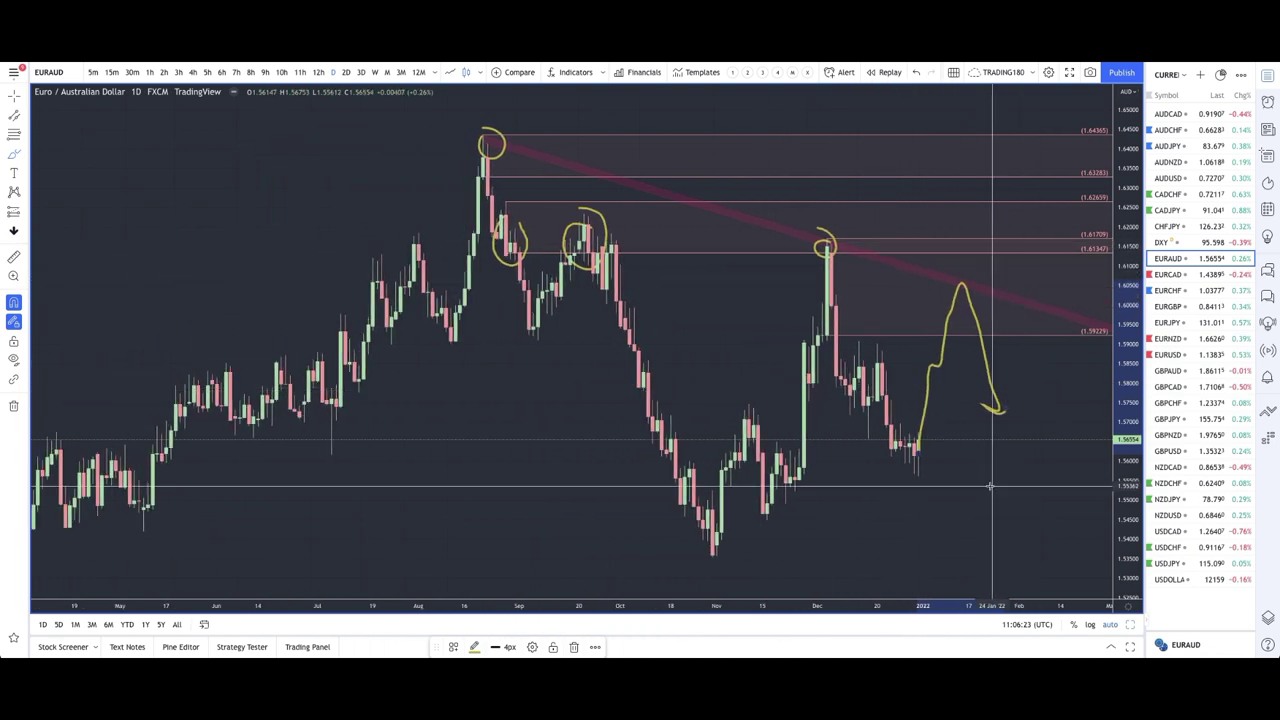
scroll(990, 487, "up", 3)
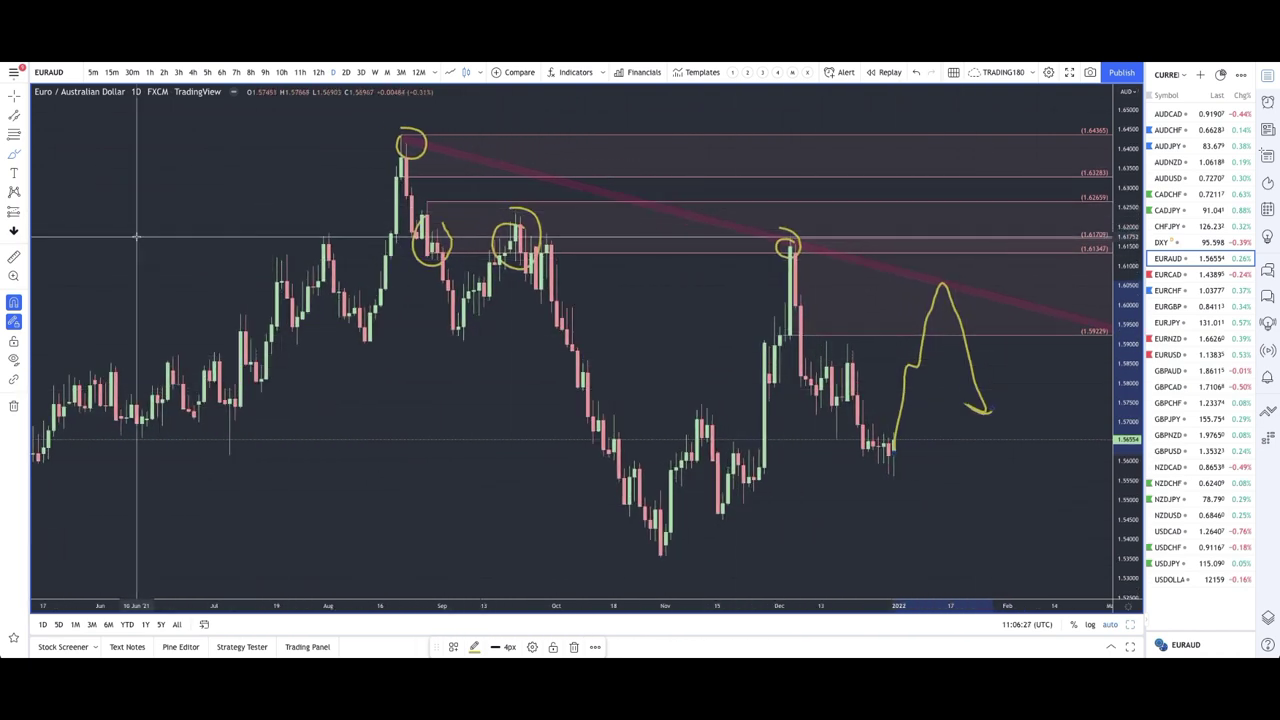
left_click(25, 153)
left_click(62, 197)
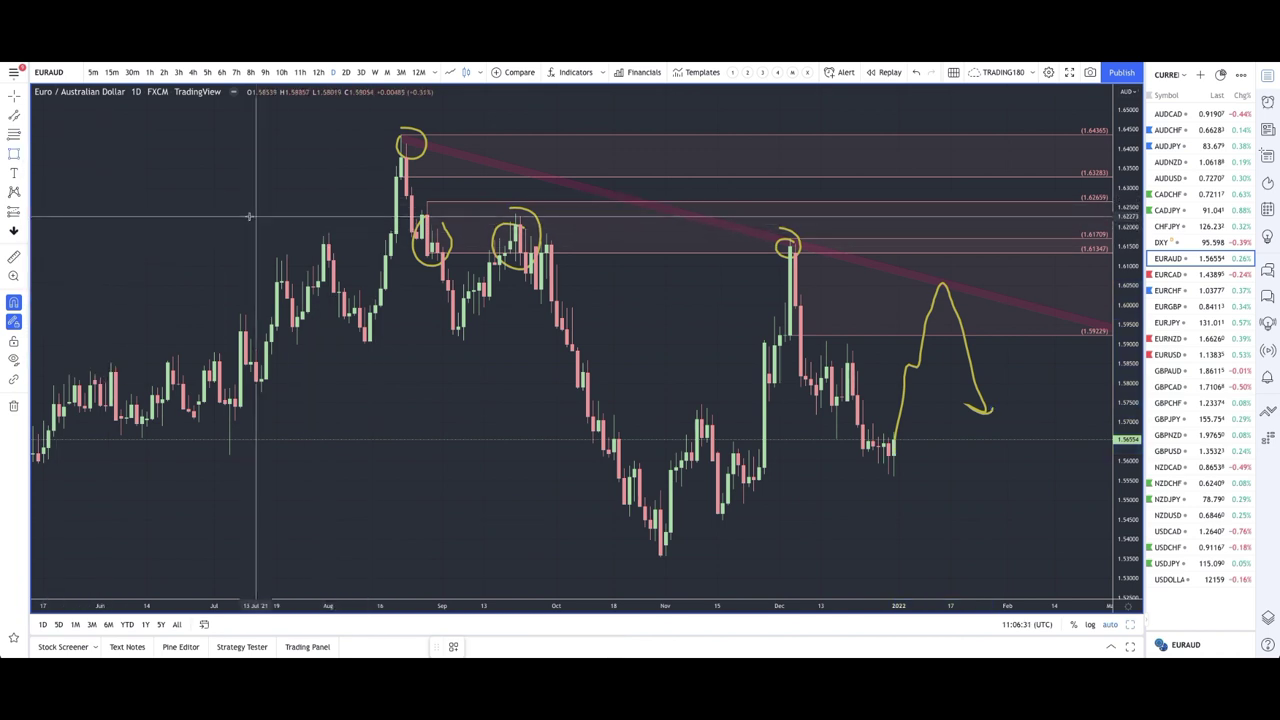
Draw an EQUAL HIGHS/LOWS band across the highs near 1.617 and paste a copy near 1.592.
mouse_move(292, 240)
left_mouse_down()
mouse_move(795, 244)
mouse_move(1070, 229)
left_mouse_up()
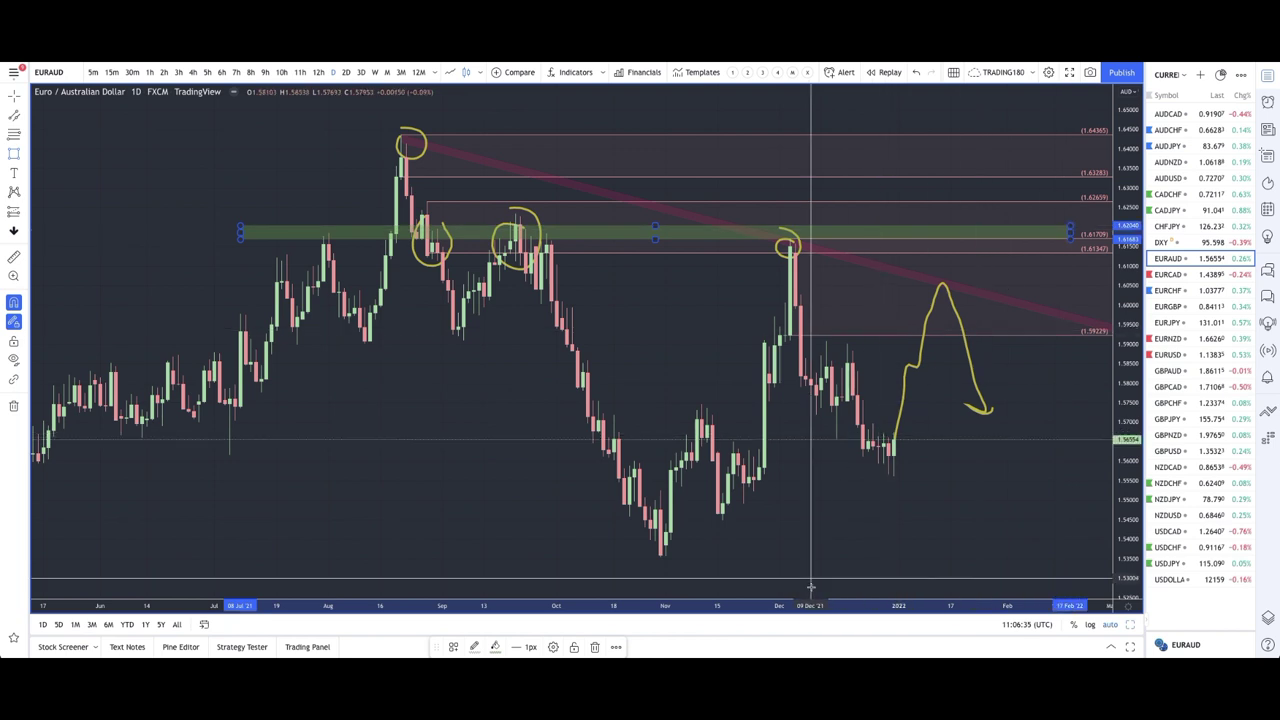
left_click(453, 647)
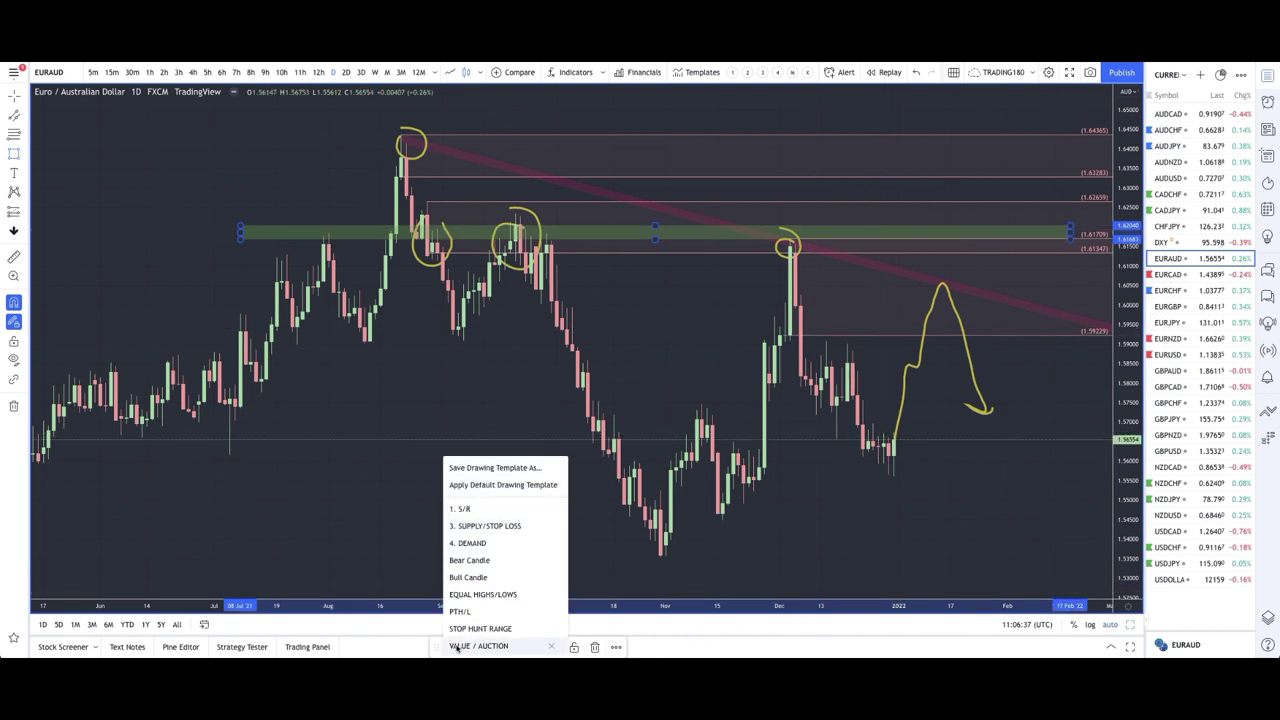
left_click(499, 596)
key("ctrl+v")
mouse_move(1070, 336)
left_mouse_down()
mouse_move(848, 336)
mouse_move(1083, 341)
left_mouse_up()
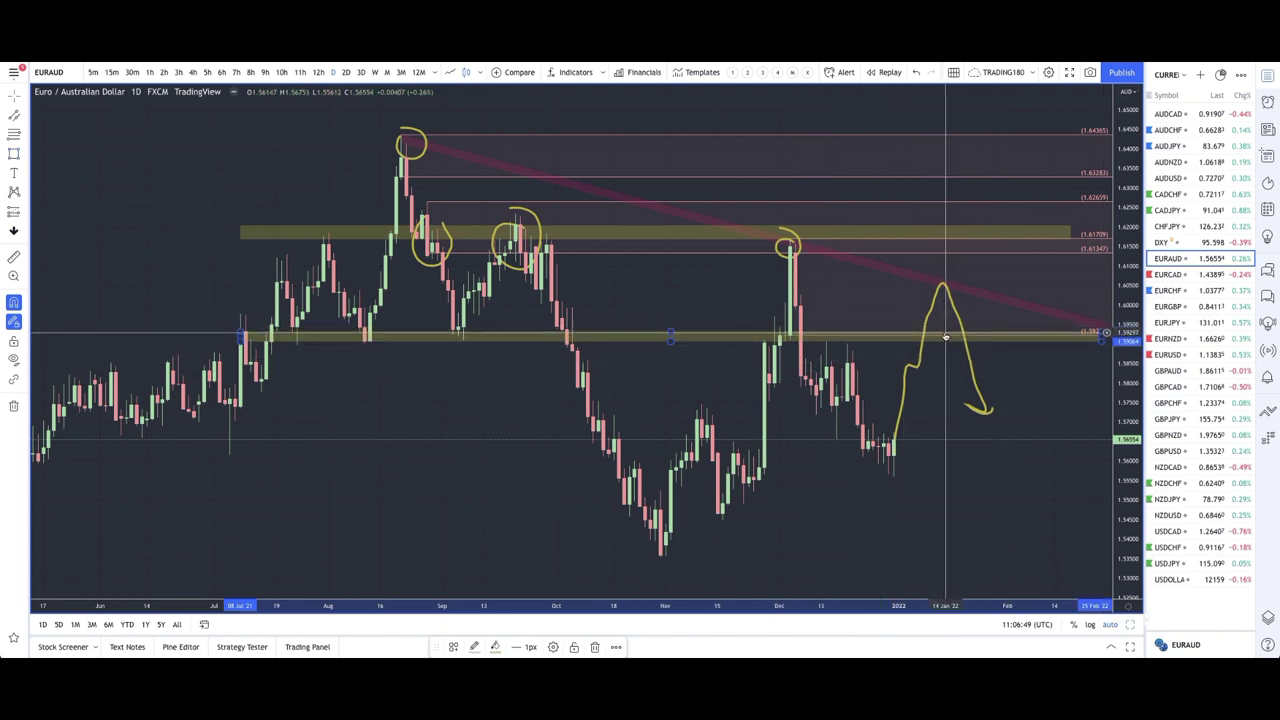
scroll(945, 330, "down", 4)
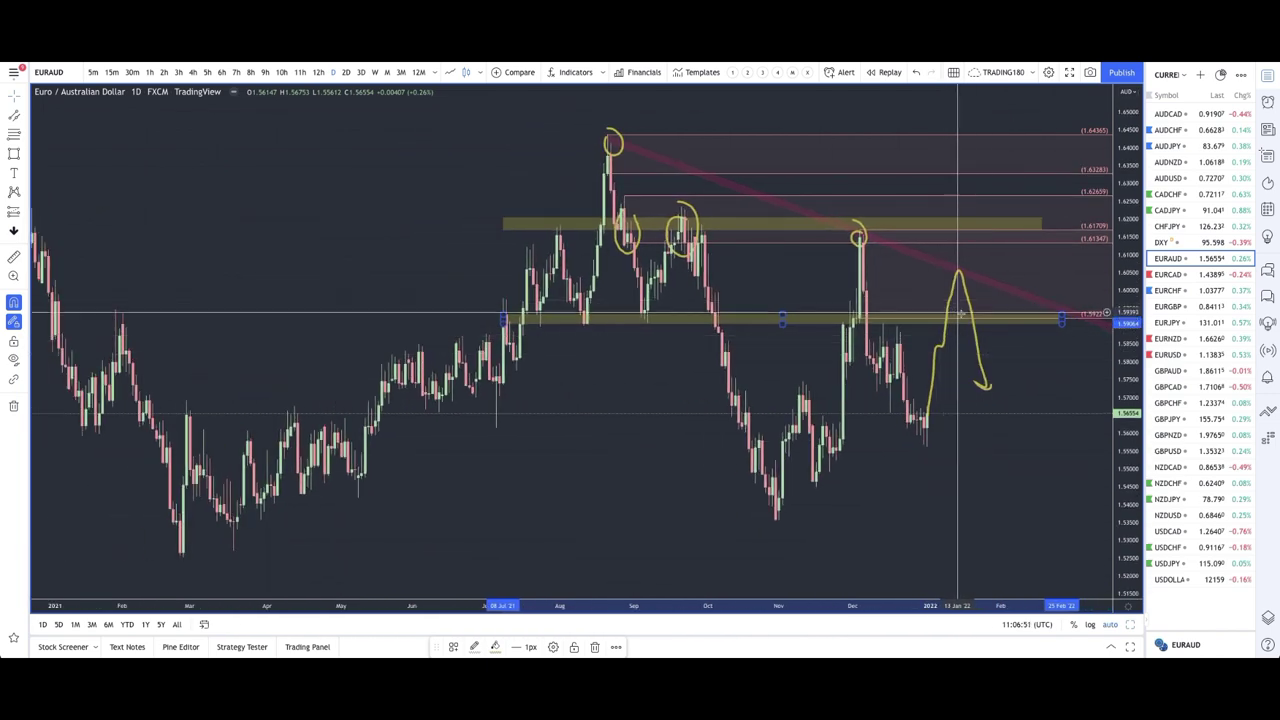
scroll(940, 338, "up", 4)
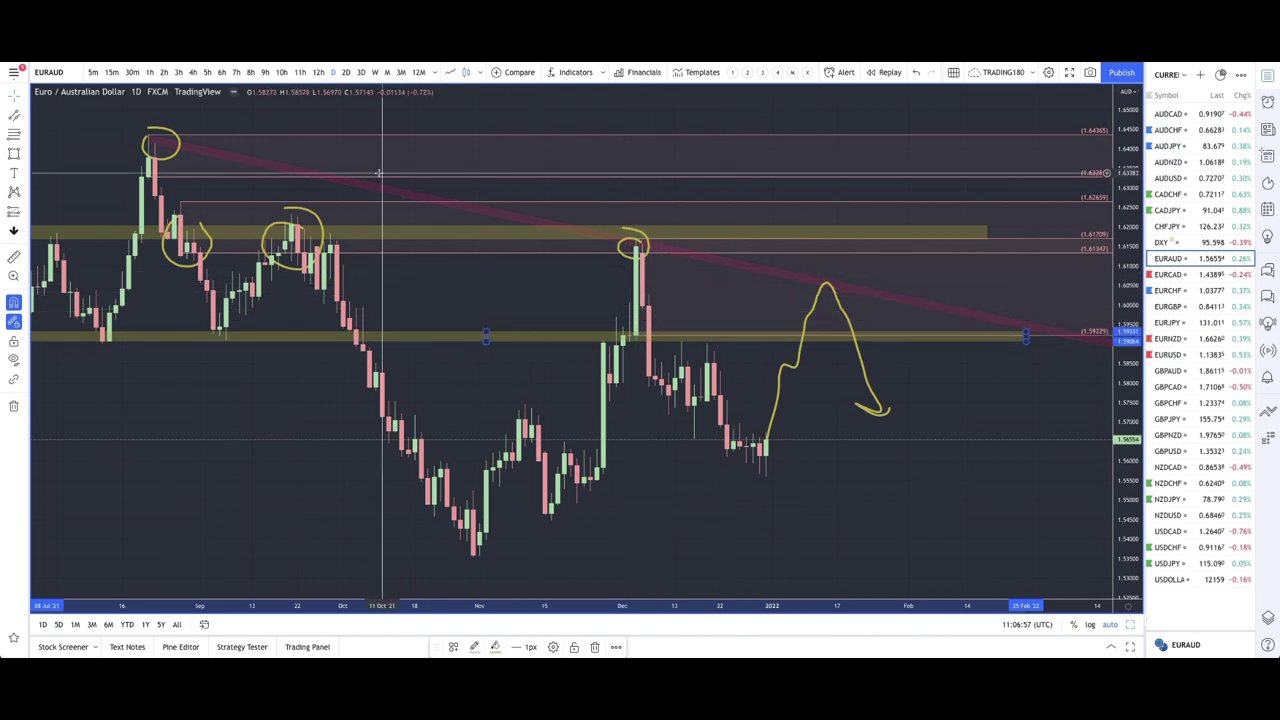
On the 6h timeframe, draw a yellow X with the Brush.
left_click(222, 72)
scroll(455, 248, "down", 5)
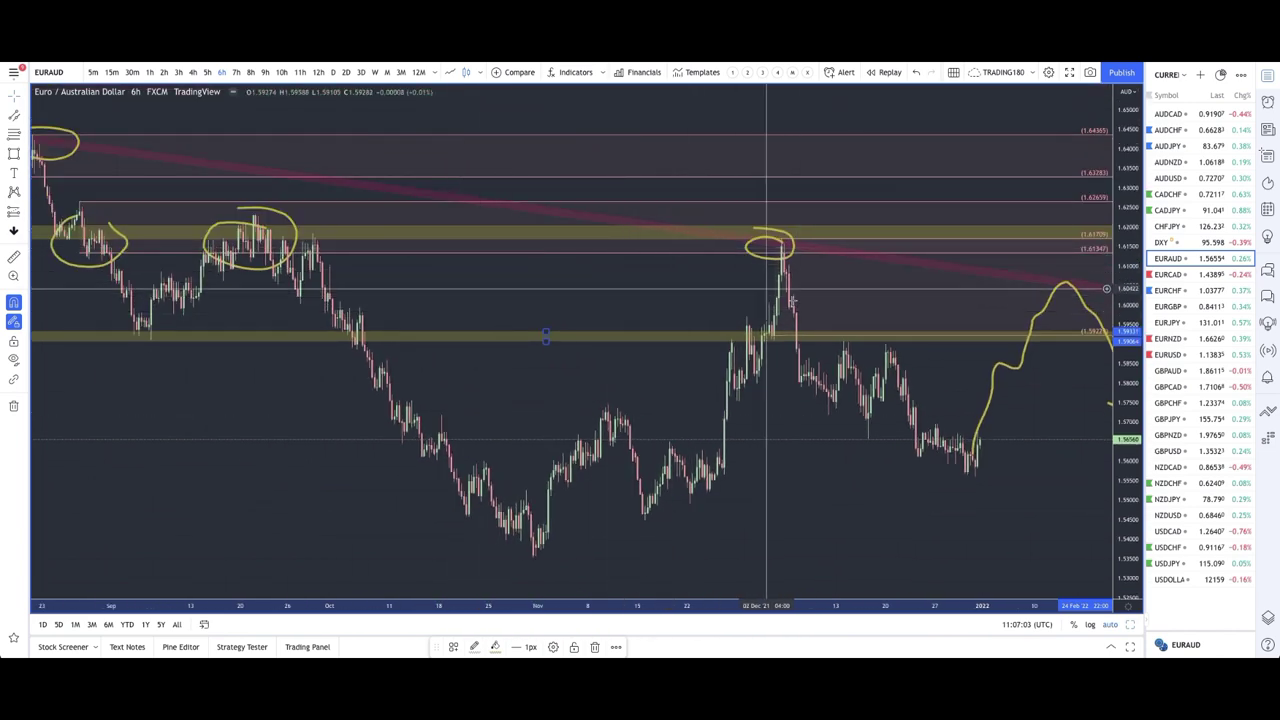
scroll(884, 268, "down", 1)
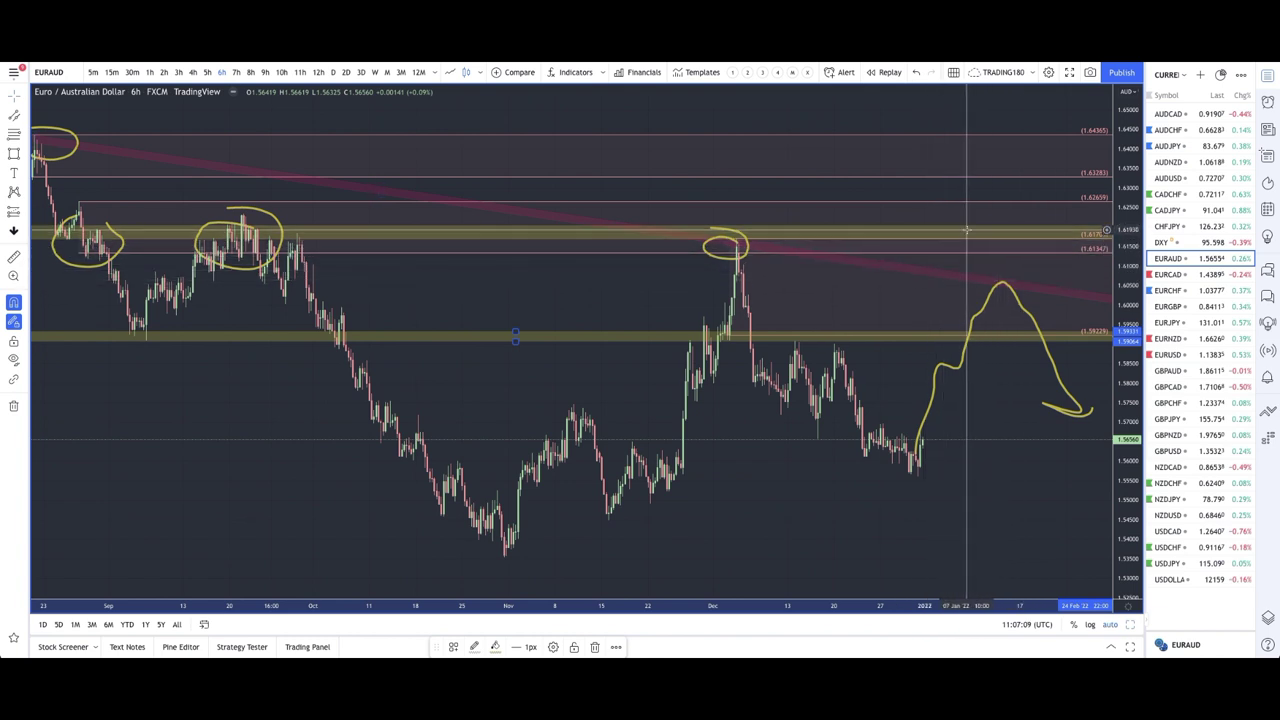
scroll(920, 360, "down", 1)
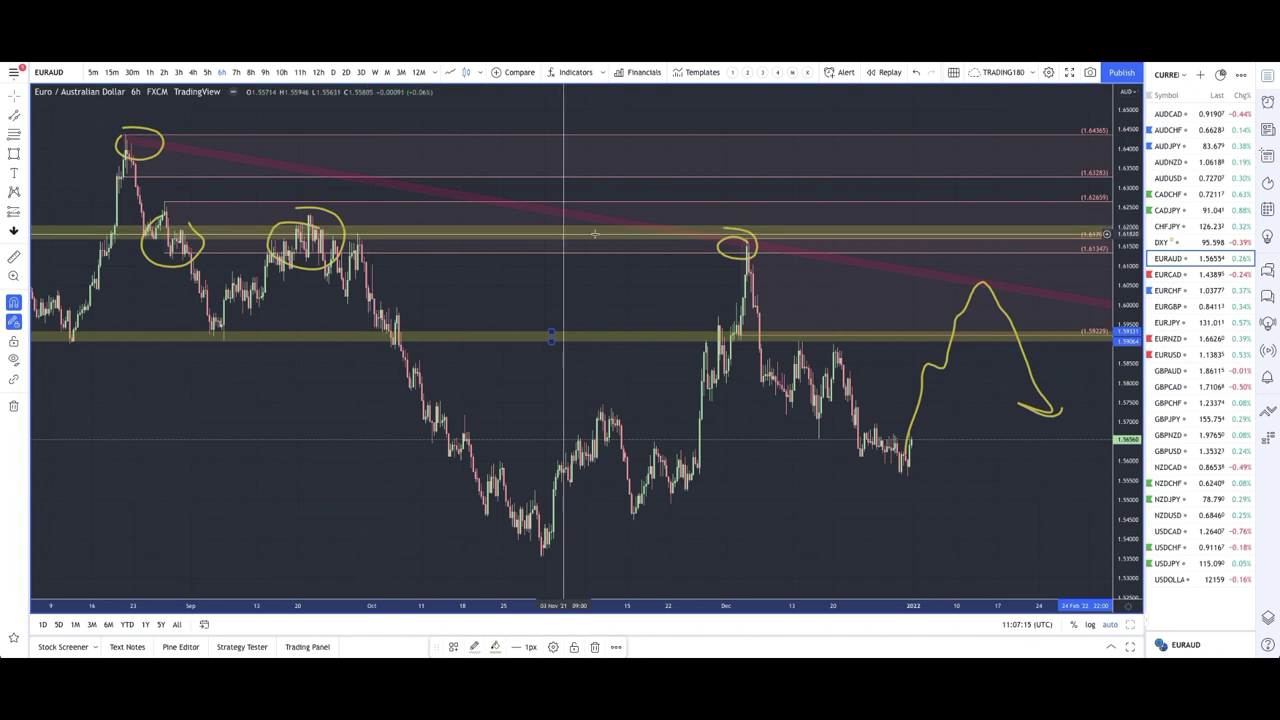
left_click(25, 152)
left_click(55, 152)
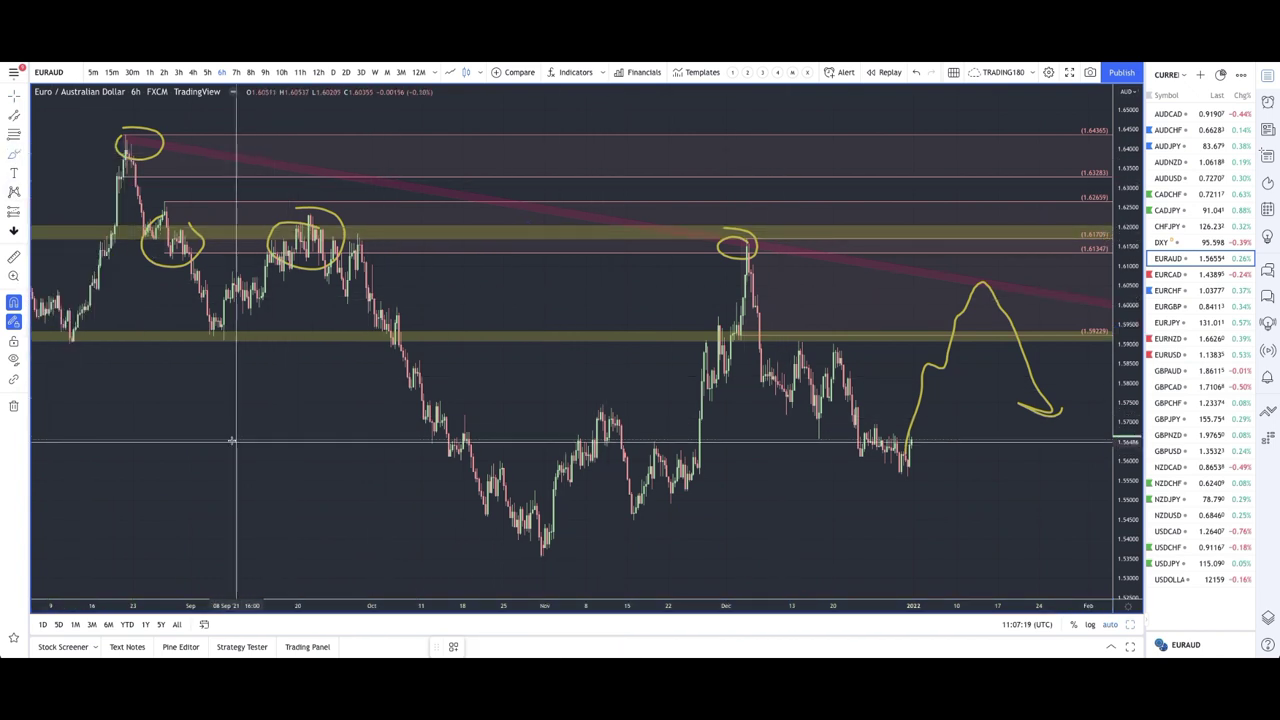
left_click_drag(197, 397, 245, 440)
left_click_drag(245, 395, 208, 437)
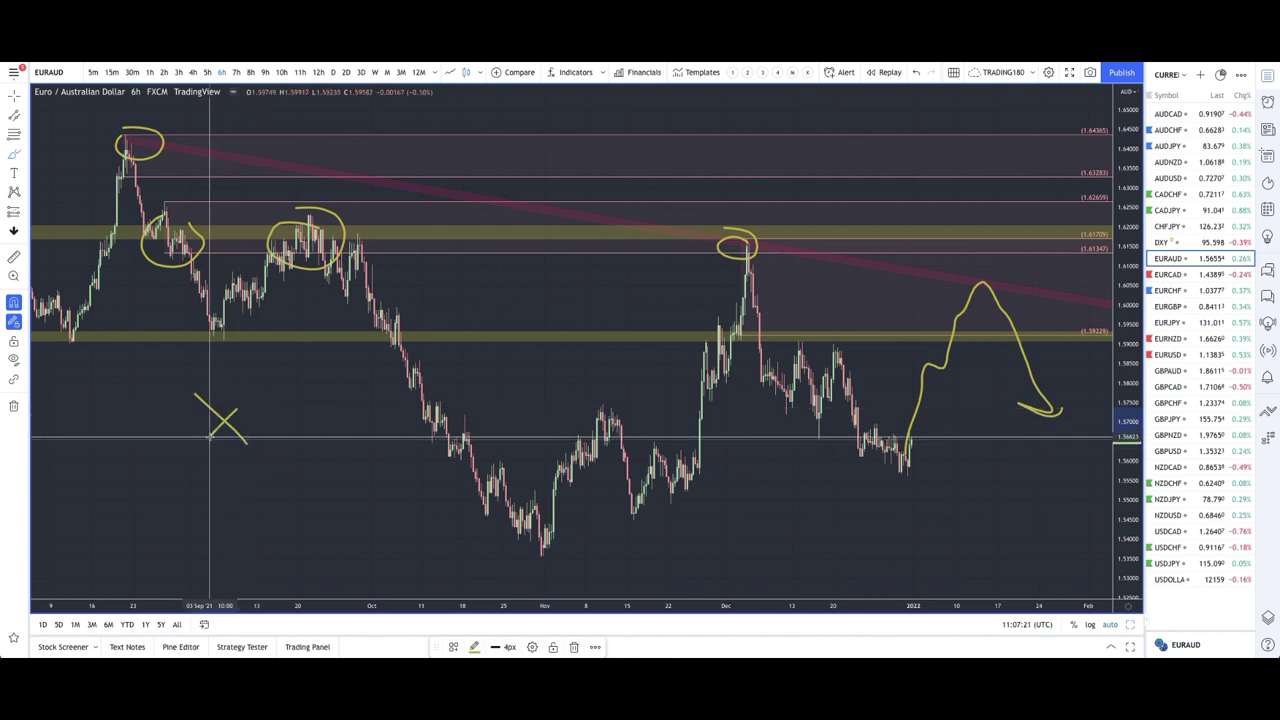
Write 'PS' below the X, trace the December peak move, and circle the projected peak.
mouse_move(271, 467)
left_mouse_down()
mouse_move(270, 513)
mouse_move(221, 491)
left_mouse_up()
left_click_drag(343, 458, 308, 491)
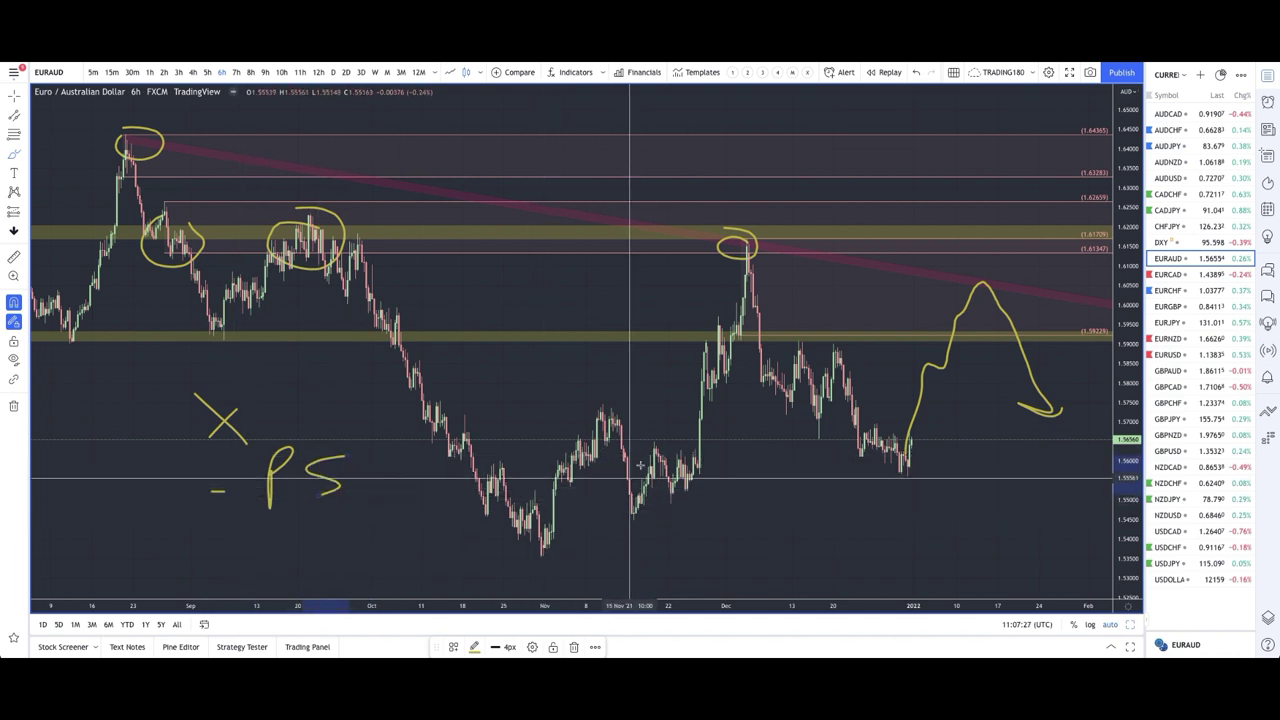
mouse_move(739, 322)
left_mouse_down()
mouse_move(747, 245)
mouse_move(767, 374)
left_mouse_up()
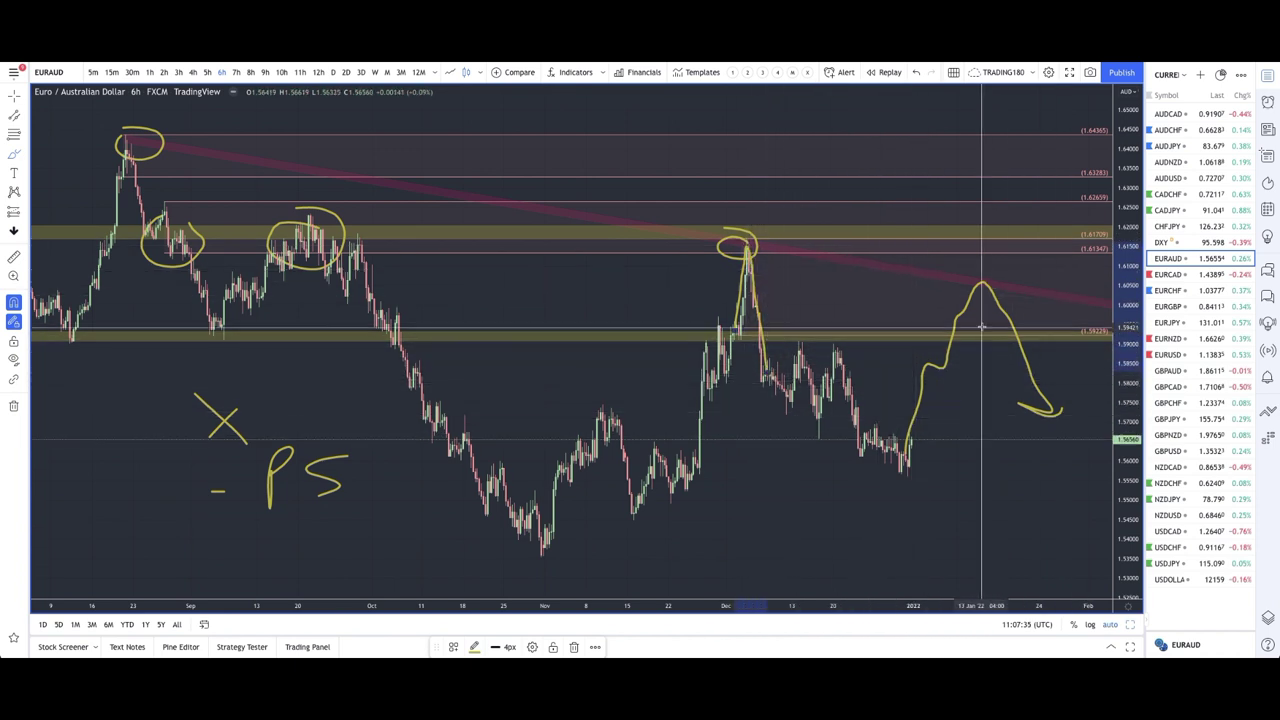
left_click_drag(969, 258, 968, 254)
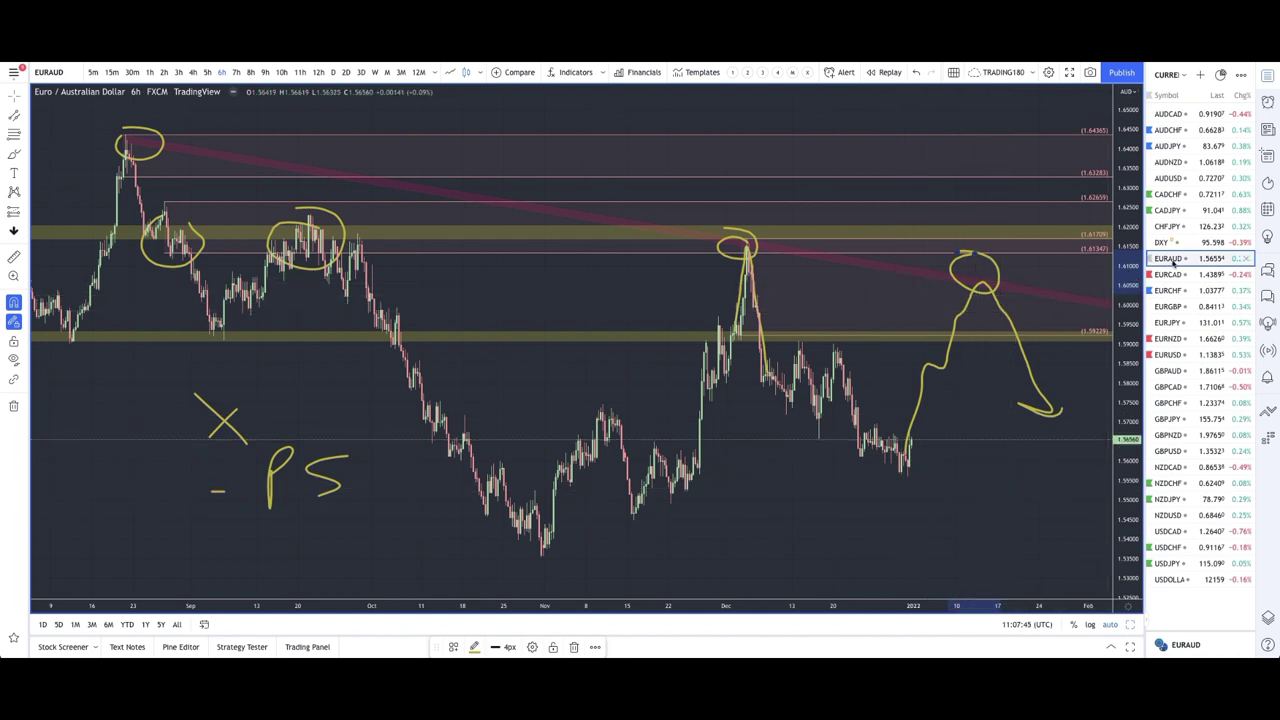
Return to the daily timeframe and open the EURCAD chart.
left_click(340, 75)
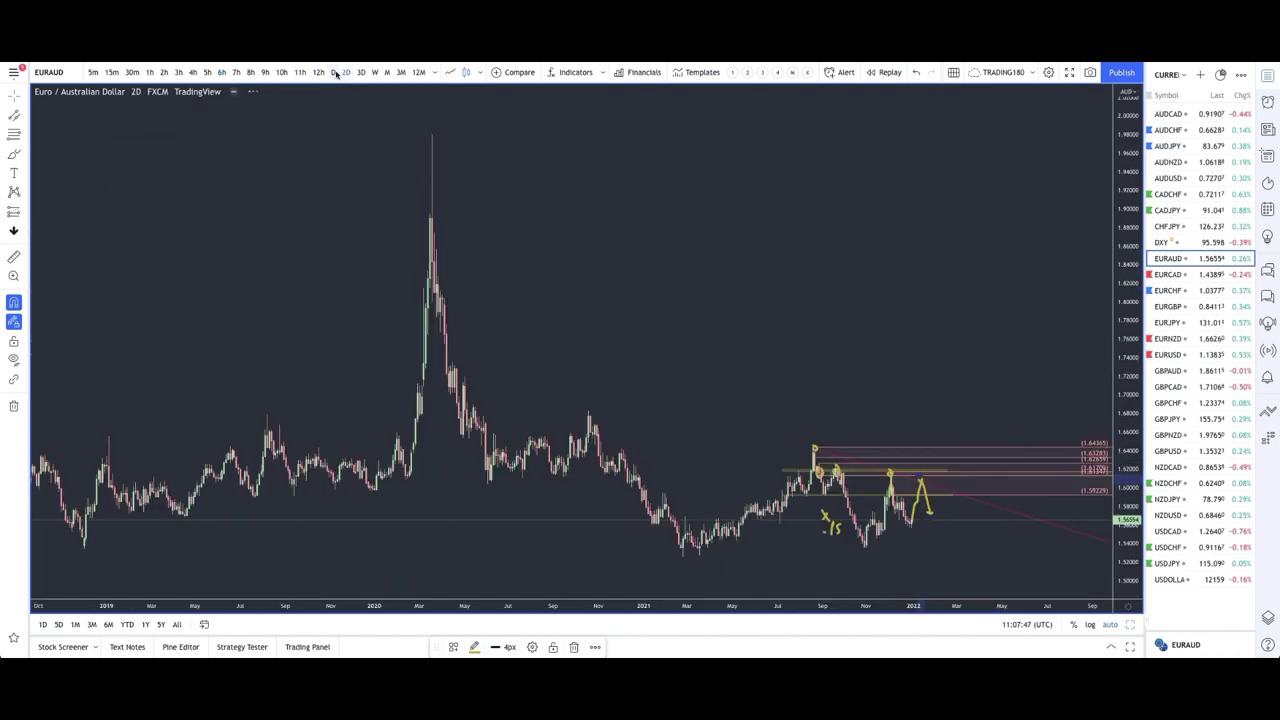
scroll(770, 300, "up", 5)
scroll(1095, 278, "up", 2)
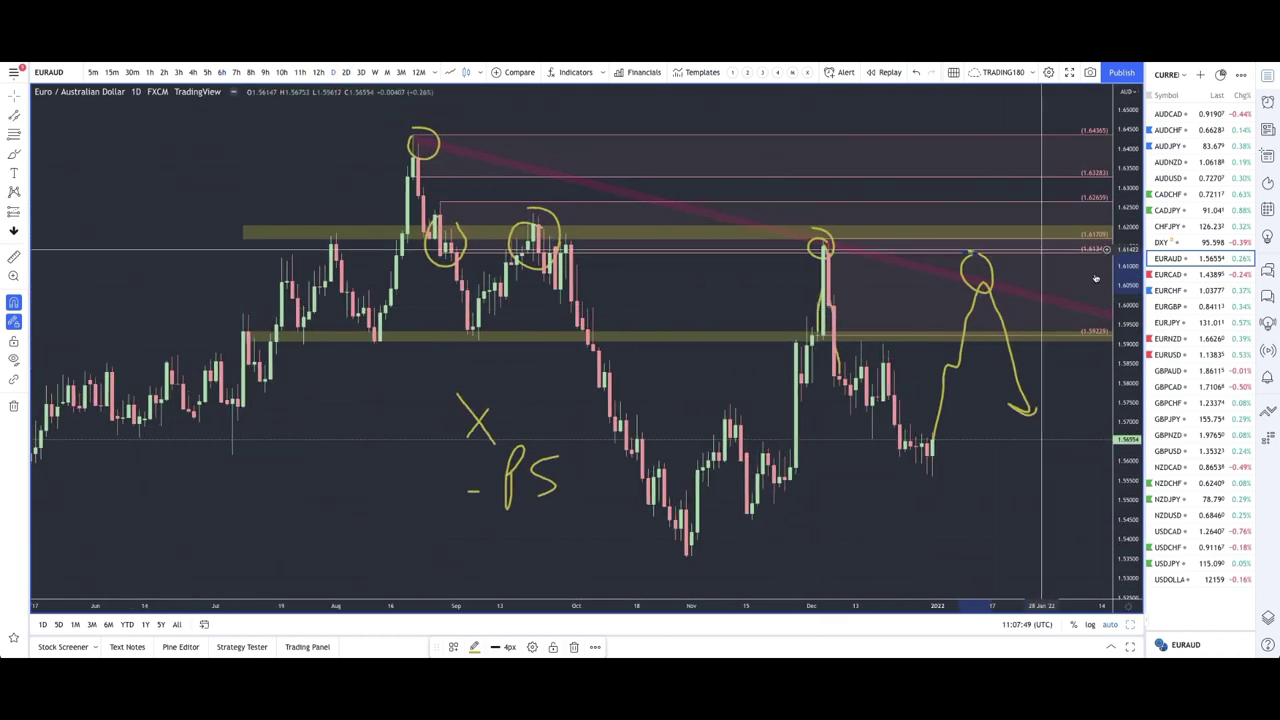
left_click(1178, 279)
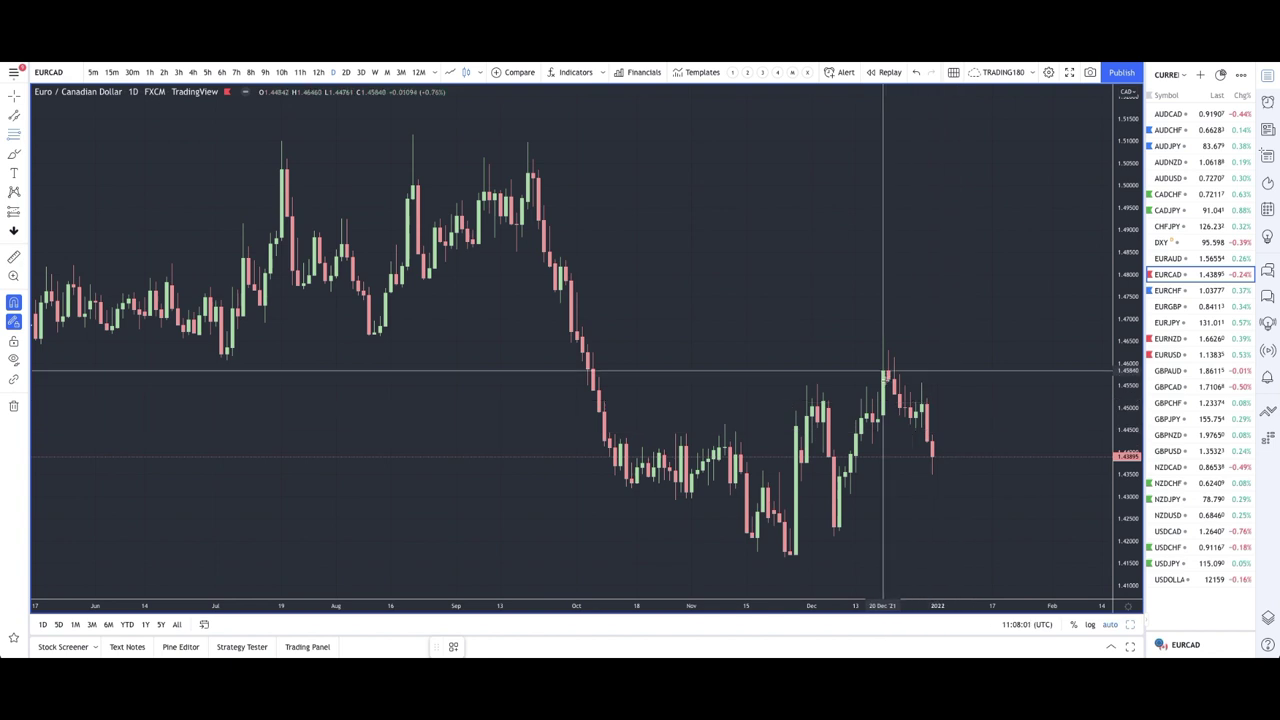
Box the 20–29 Dec range from 1.44907 to 1.46460 and add a thin yellow band at the December highs.
left_click_drag(922, 410, 884, 347)
scroll(838, 388, "right", 5)
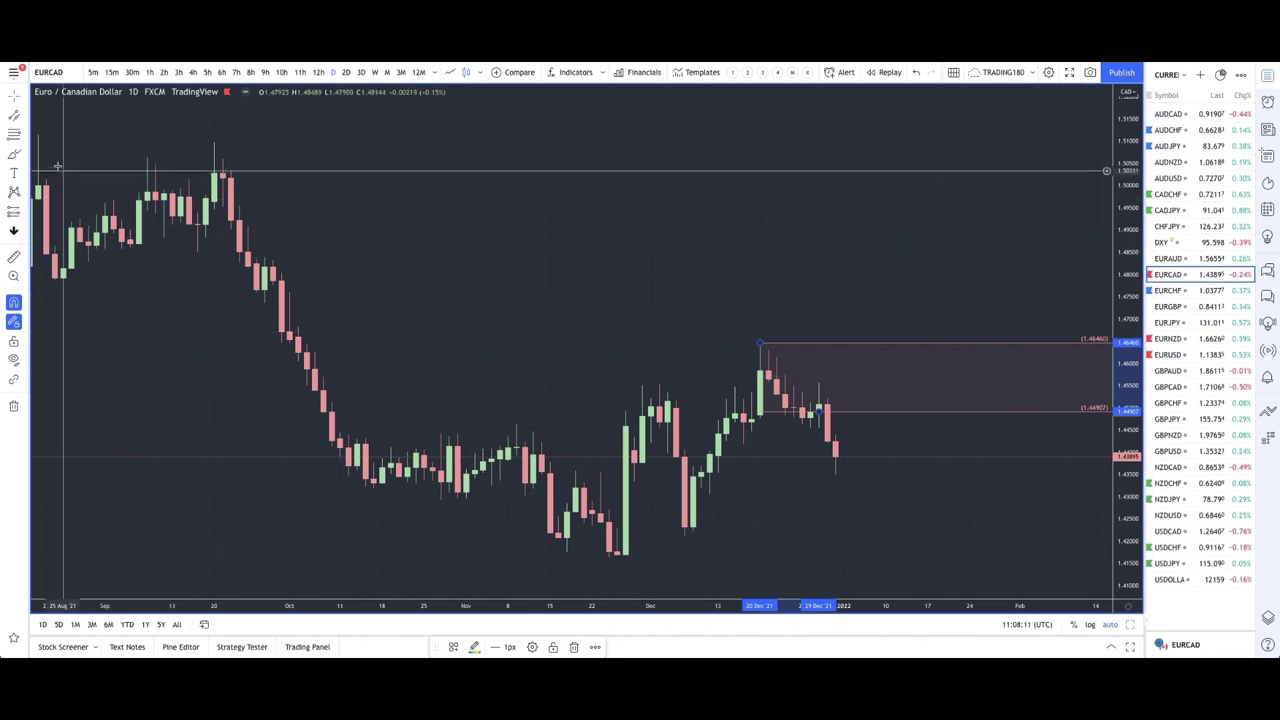
left_click(24, 155)
left_click(60, 196)
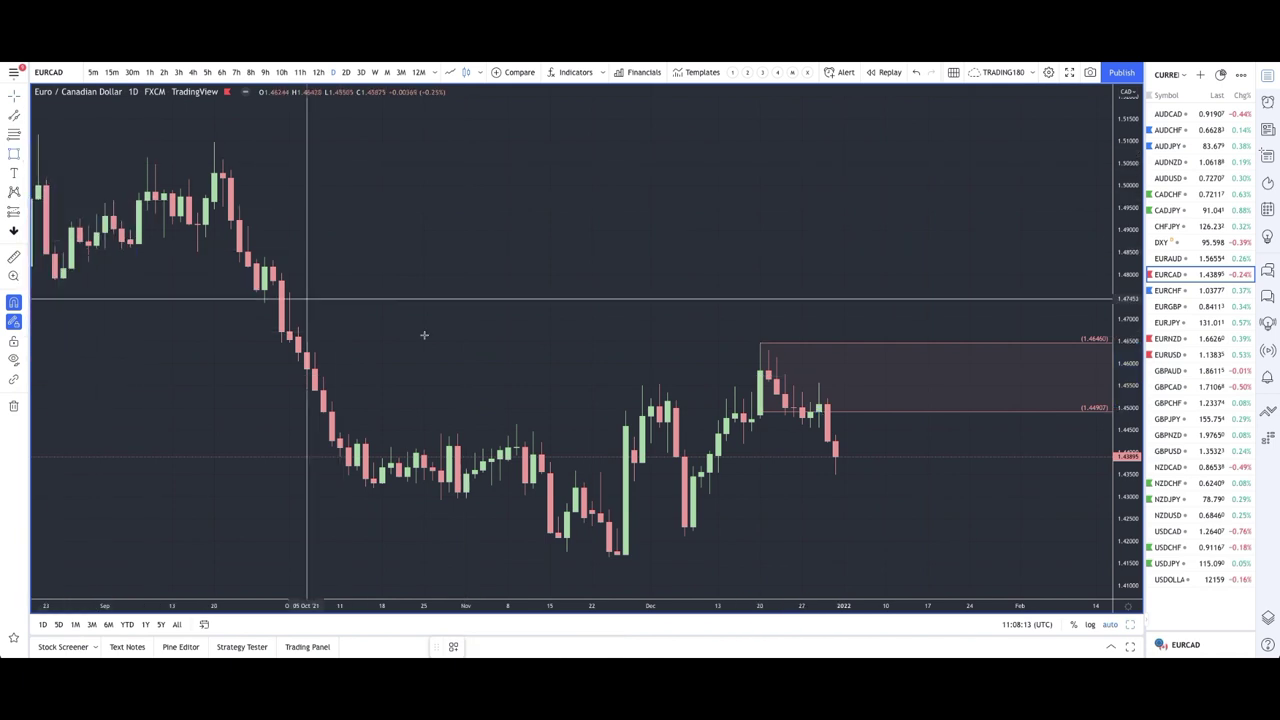
left_click(531, 386)
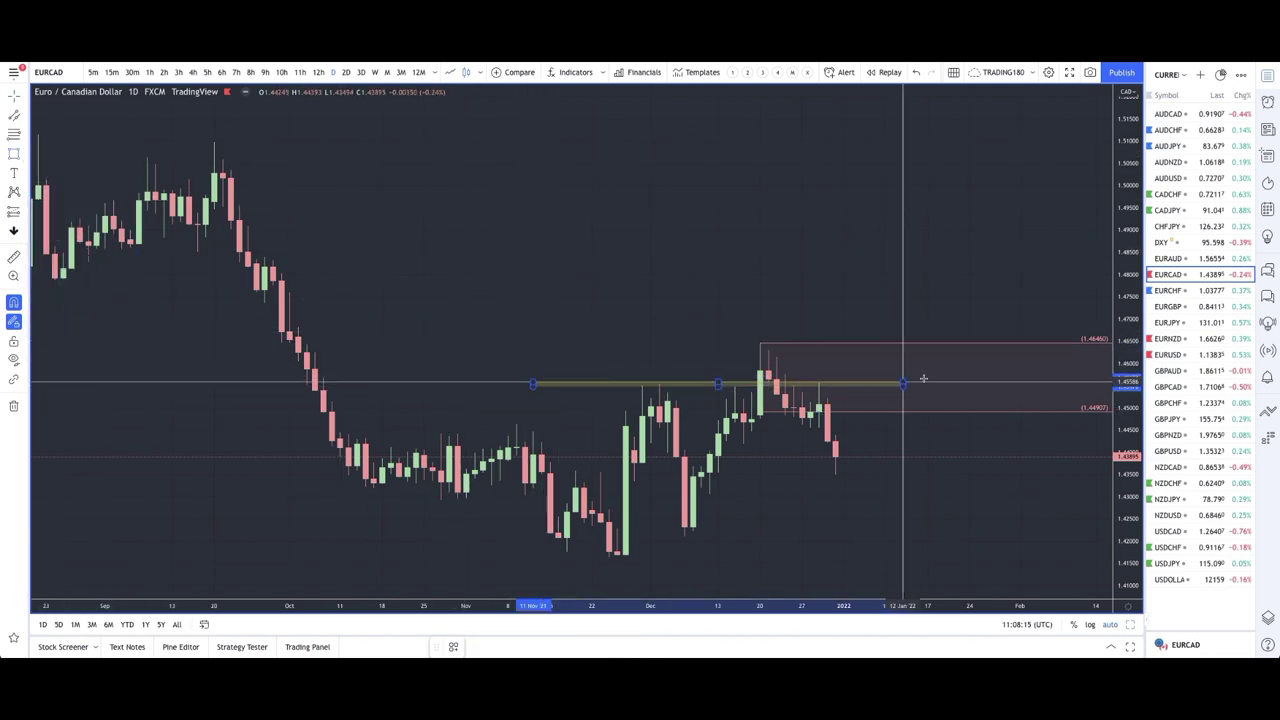
left_click(1047, 381)
left_click_drag(1047, 381, 1060, 381)
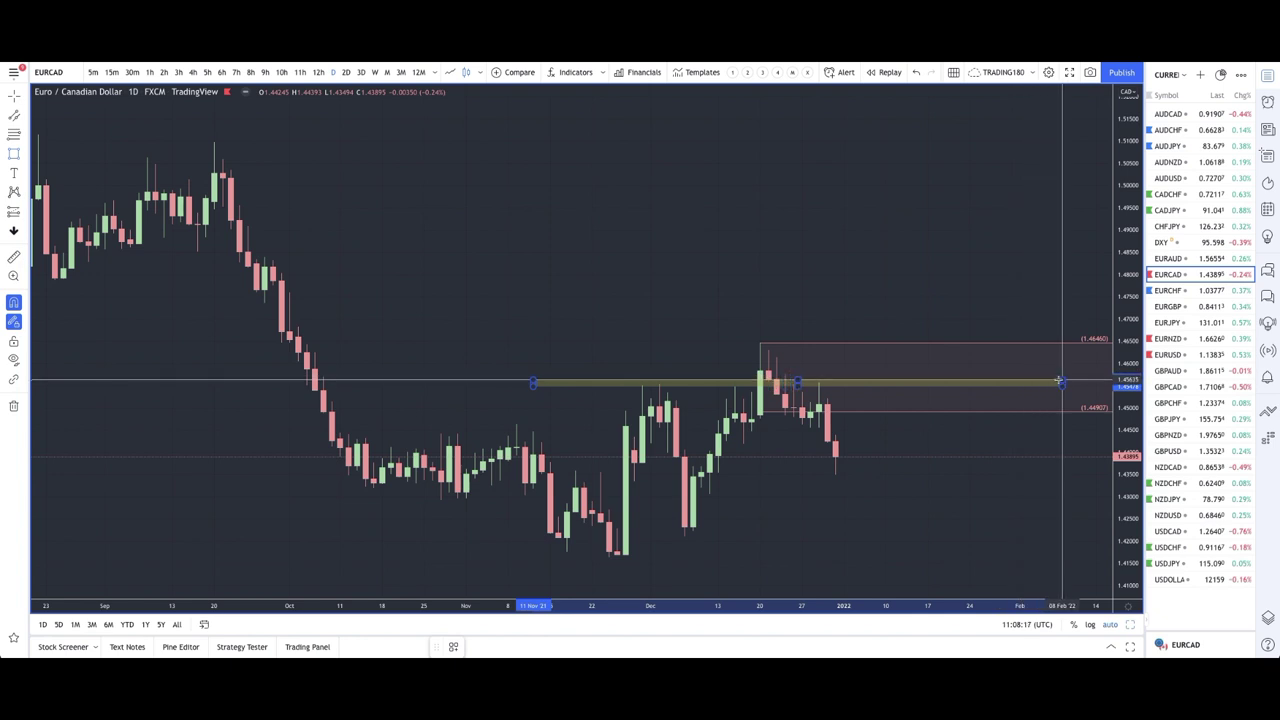
scroll(763, 383, "up", 3)
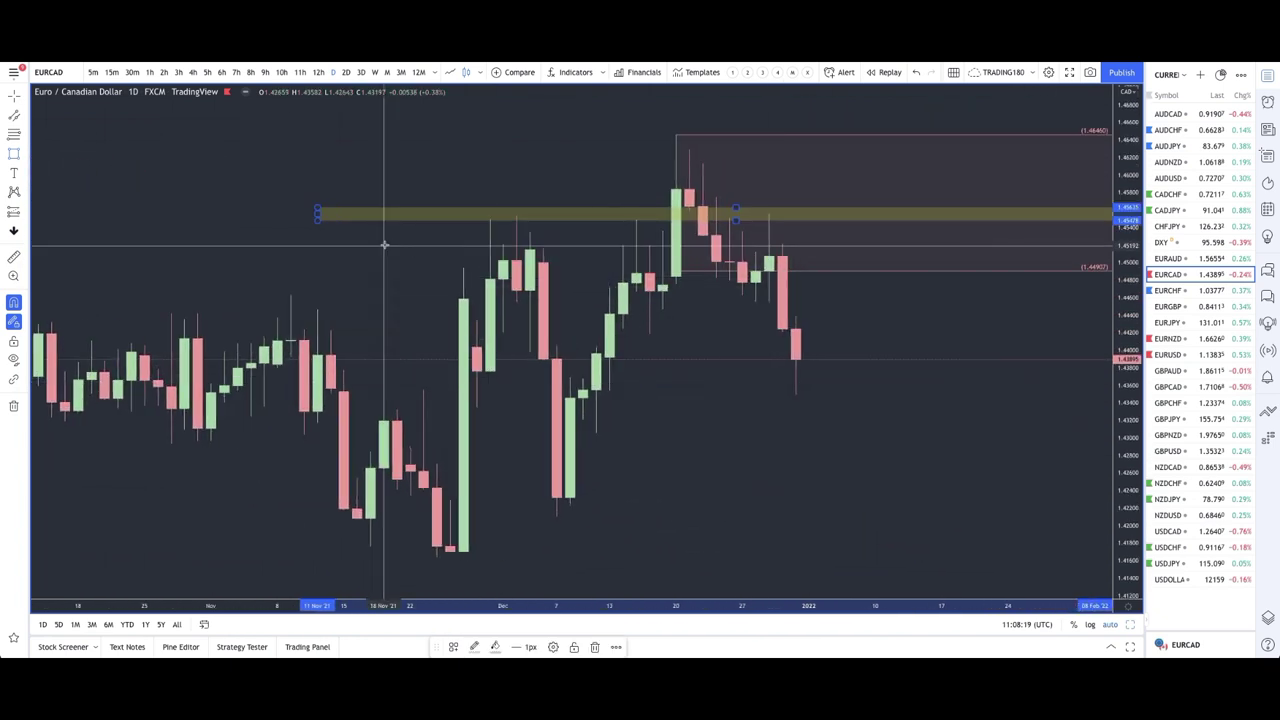
Brush a yellow freehand path from the recent peak down to the last candle.
left_click(24, 157)
left_click(58, 153)
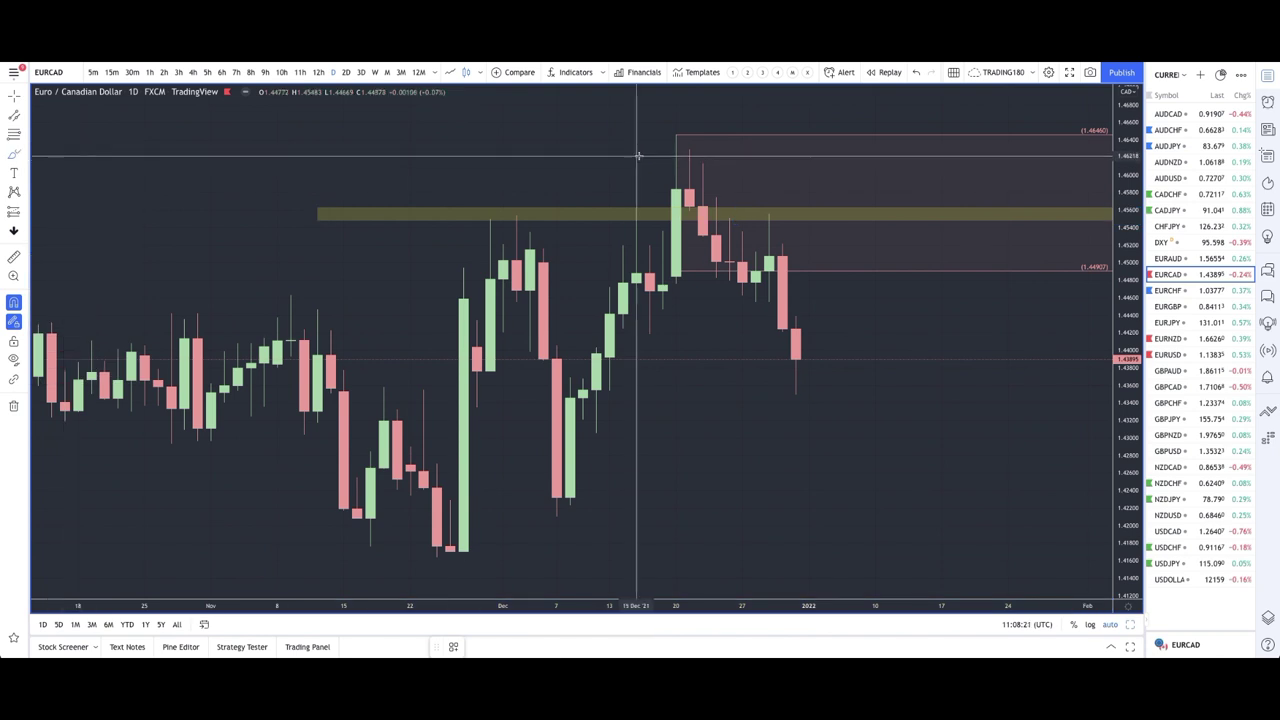
mouse_move(665, 145)
left_mouse_down()
mouse_move(723, 266)
mouse_move(774, 262)
mouse_move(797, 385)
left_mouse_up()
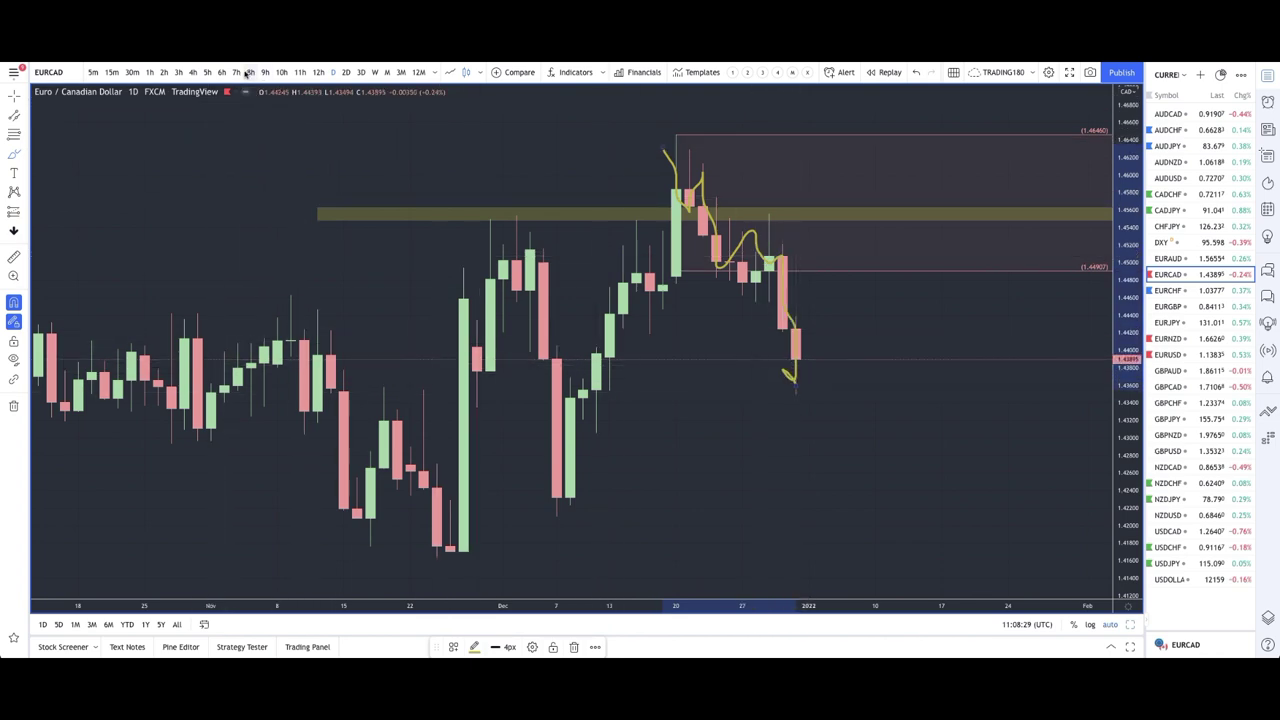
On the 6h chart, brush a C beside the peak and a loop round the second high.
left_click(221, 73)
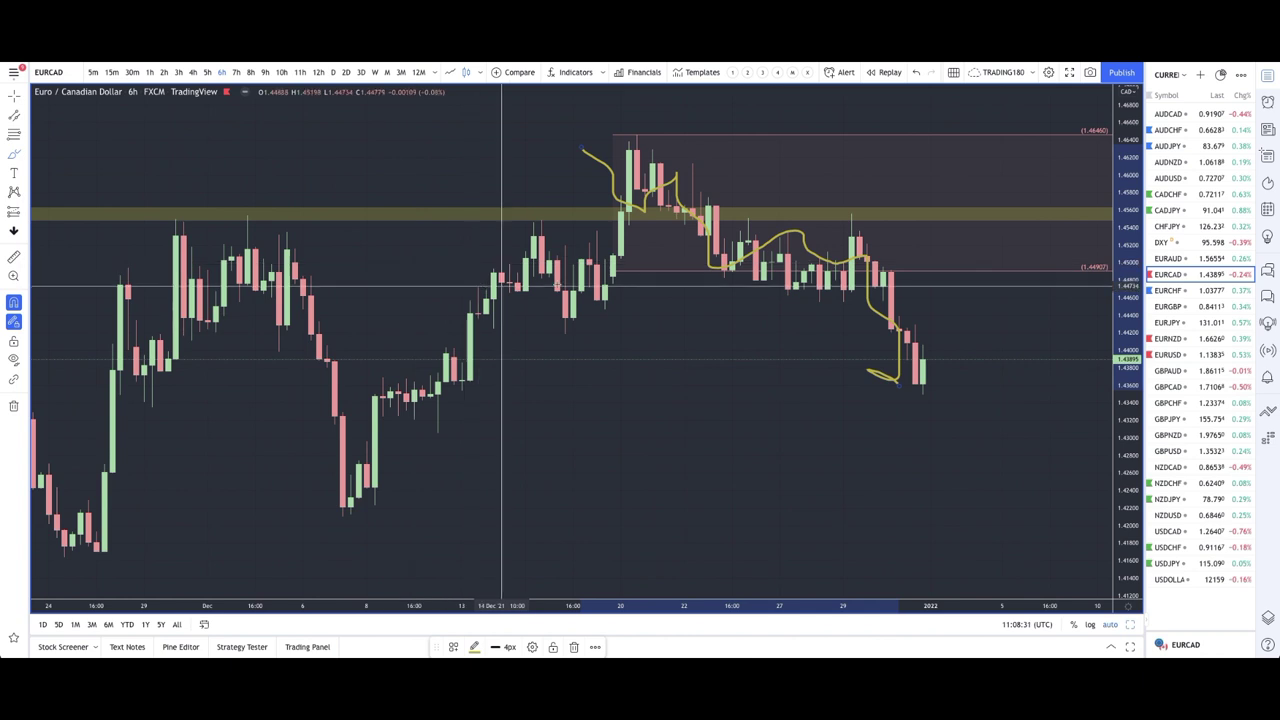
mouse_move(954, 143)
left_mouse_down()
mouse_move(918, 150)
mouse_move(950, 183)
left_mouse_up()
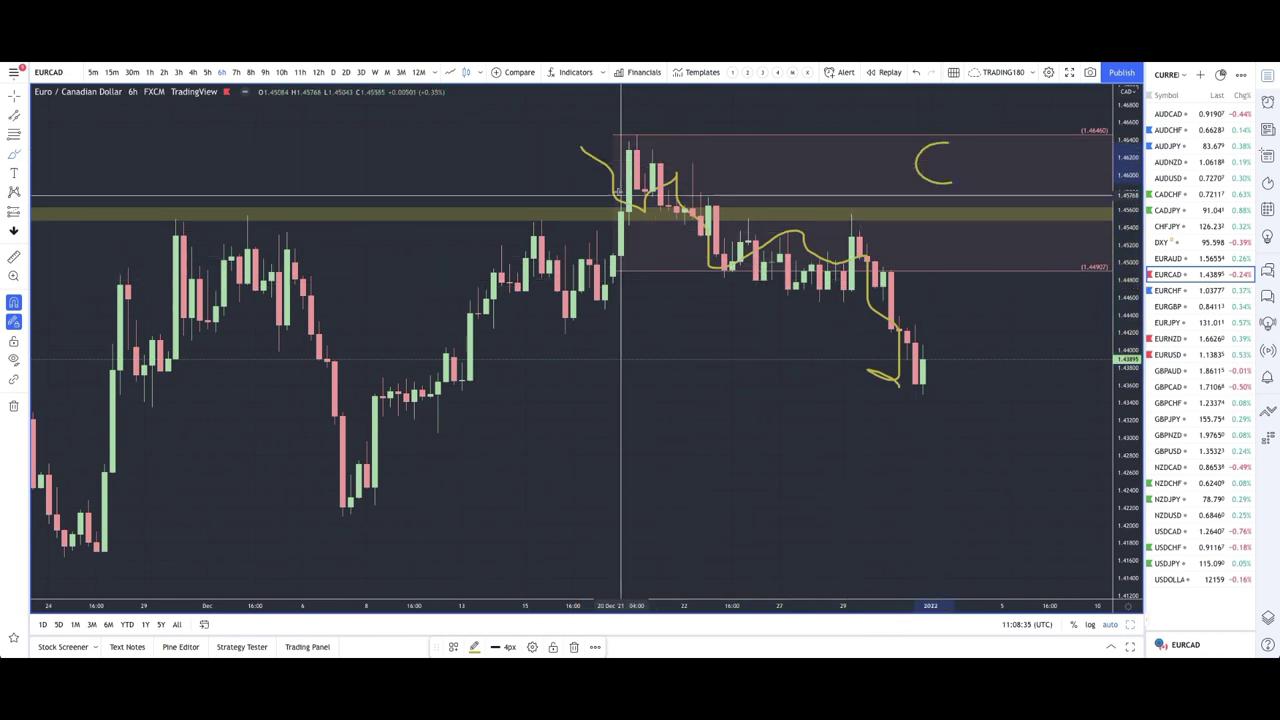
mouse_move(685, 213)
left_mouse_down()
mouse_move(701, 162)
mouse_move(630, 205)
mouse_move(630, 194)
mouse_move(660, 205)
left_mouse_up()
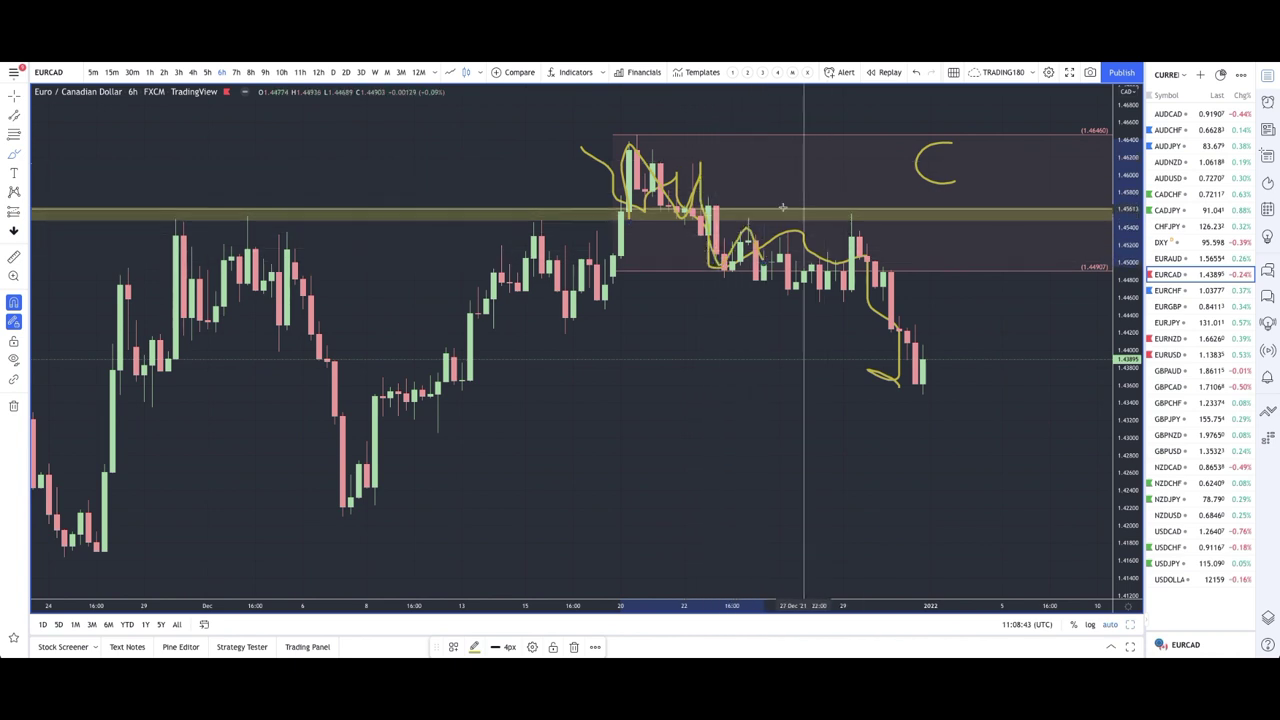
mouse_move(862, 210)
left_mouse_down()
mouse_move(845, 228)
mouse_move(860, 212)
left_mouse_up()
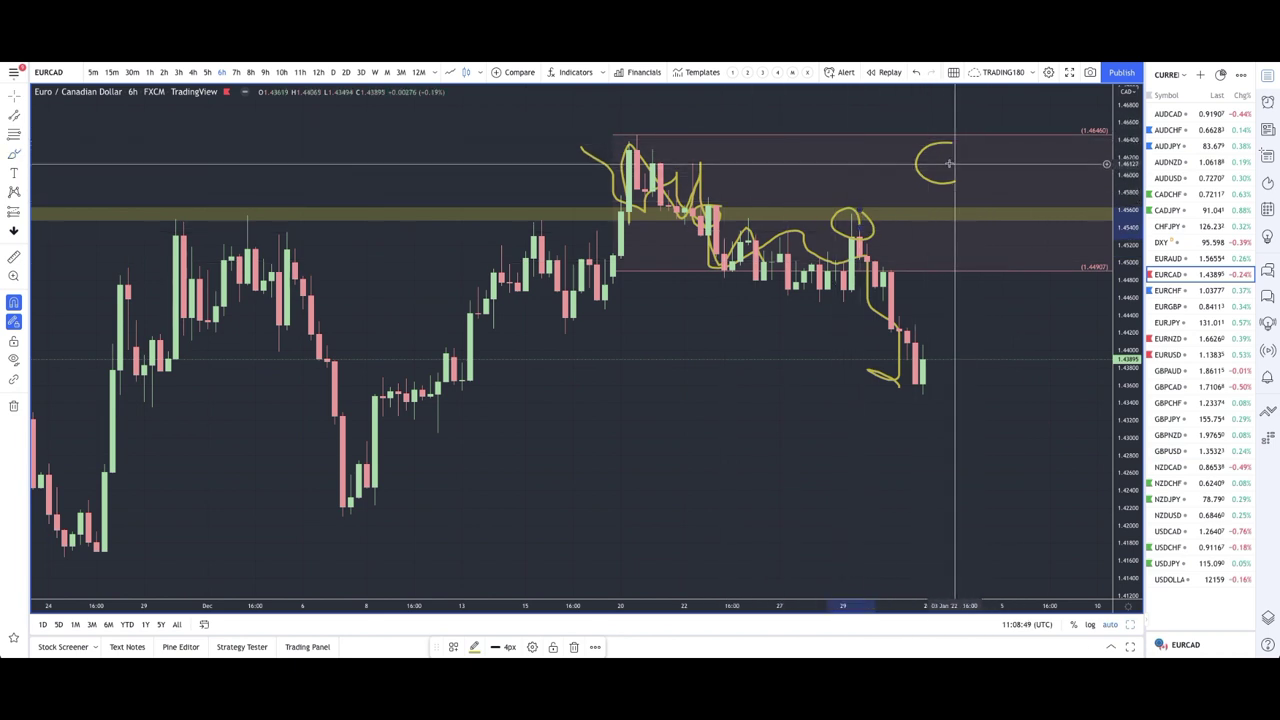
left_click_drag(925, 162, 703, 149)
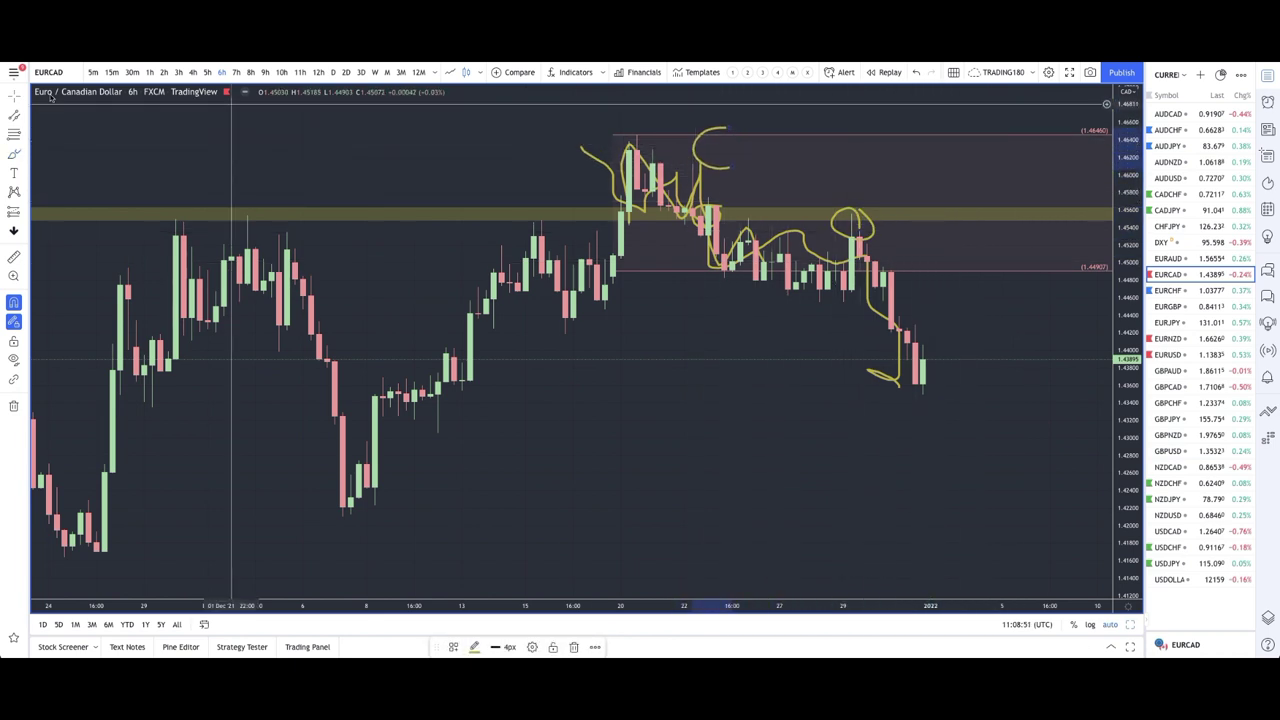
left_click(945, 416)
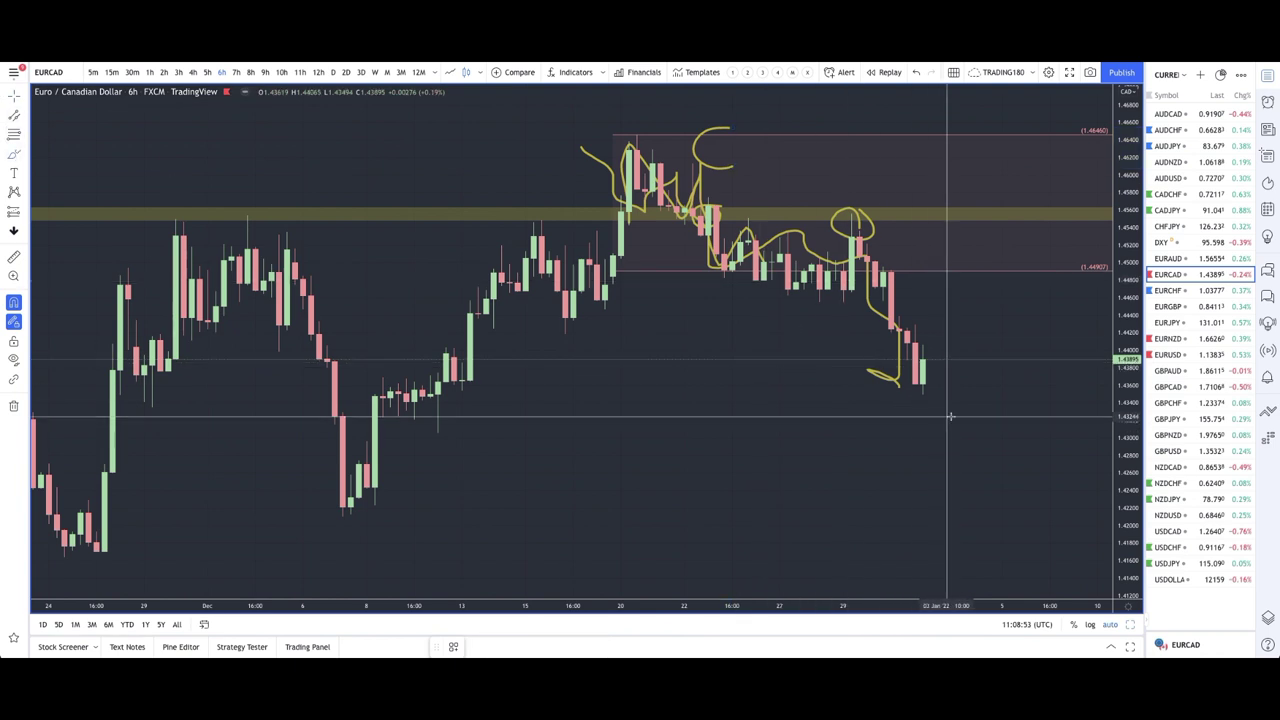
Write a P below the latest candles and draw an upward arrow, then review 1h and return to daily.
left_click_drag(962, 438, 964, 410)
mouse_move(913, 347)
left_mouse_down()
mouse_move(951, 229)
mouse_move(1014, 143)
mouse_move(1016, 160)
left_mouse_up()
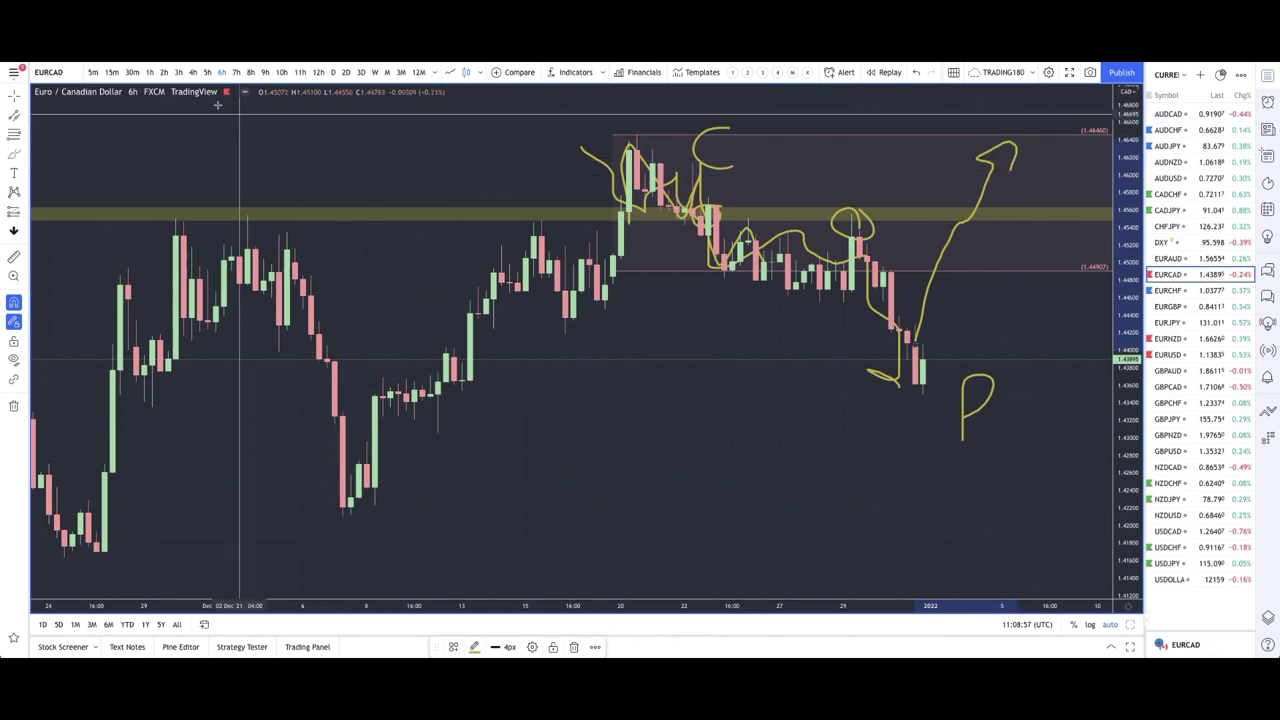
left_click(149, 73)
scroll(460, 336, "down", 5)
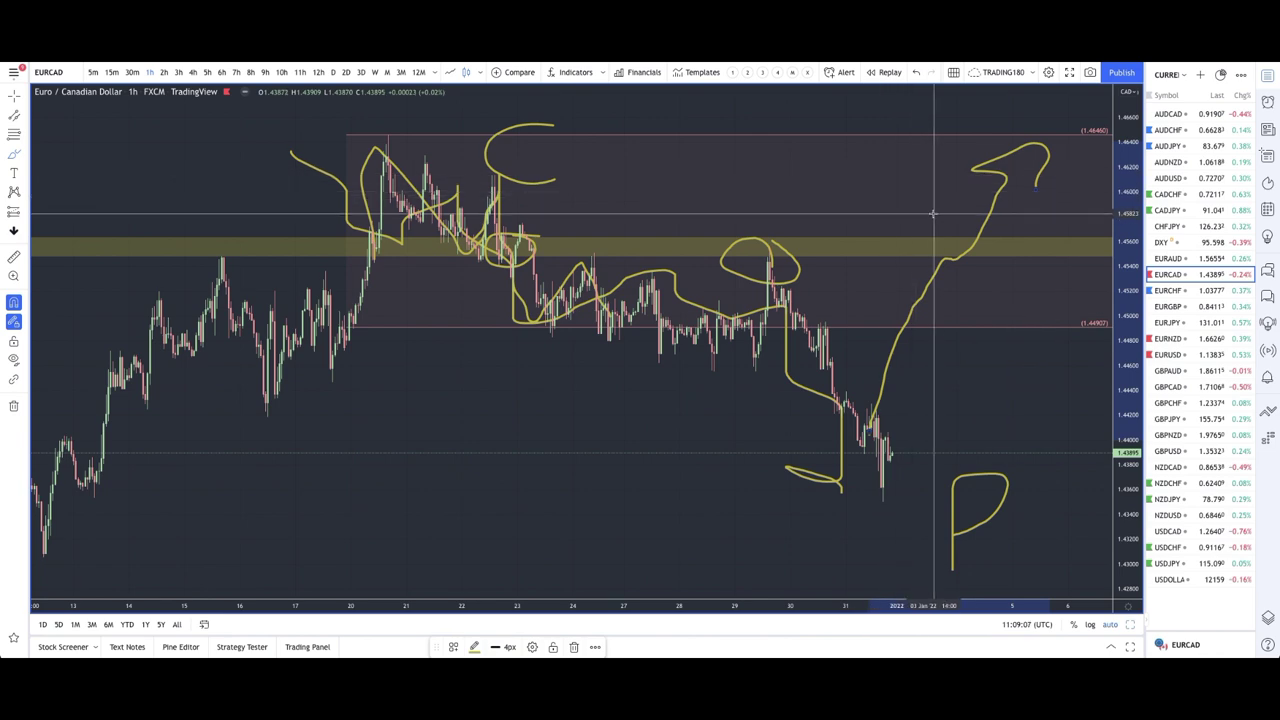
scroll(935, 192, "down", 5)
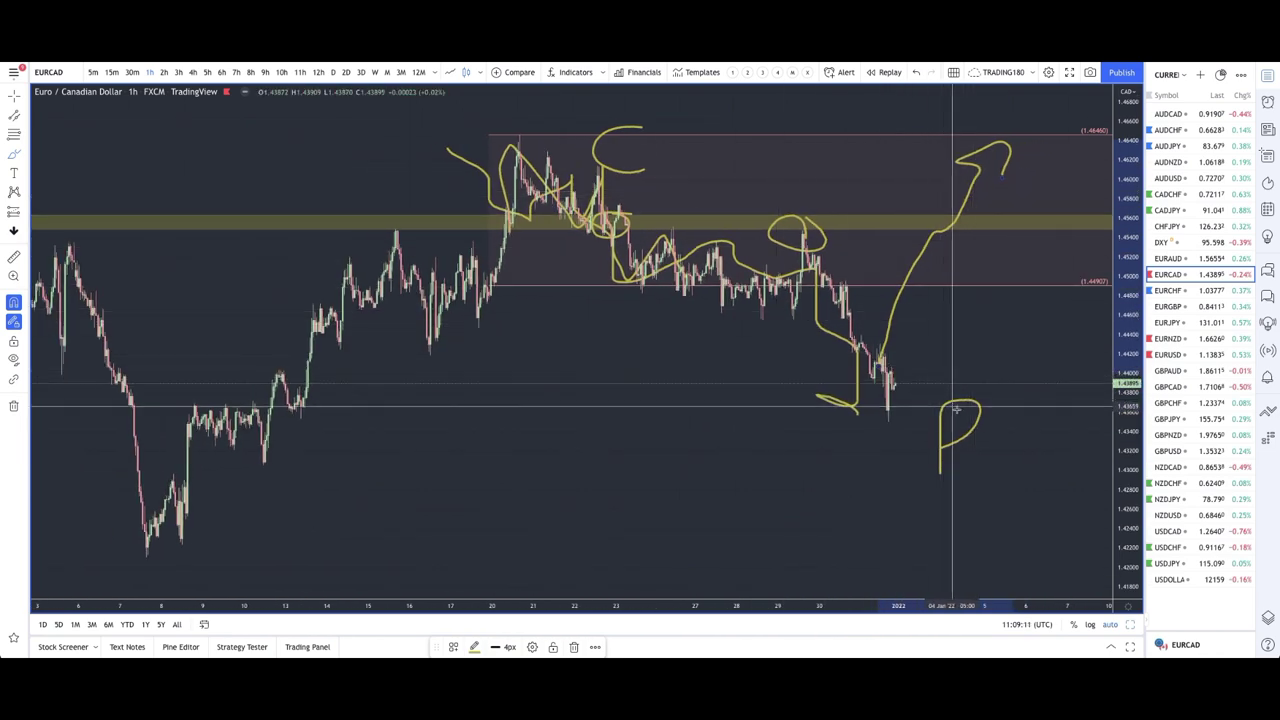
scroll(940, 460, "down", 4)
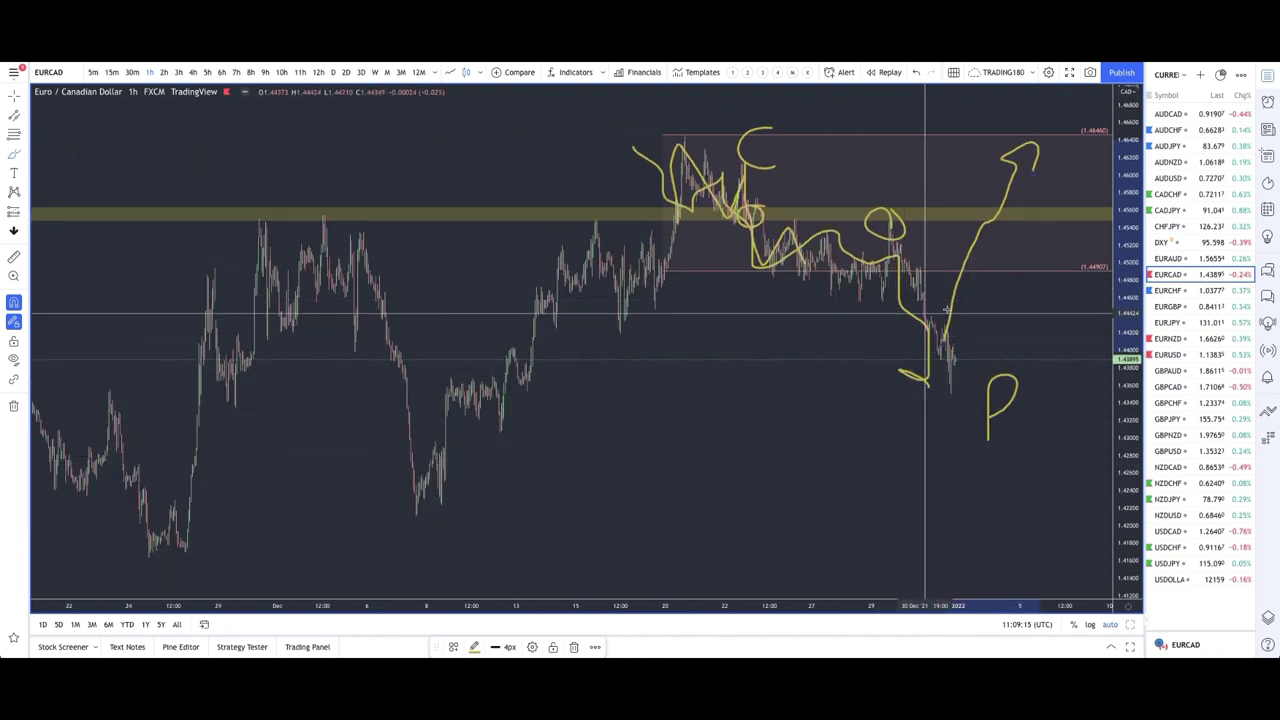
left_click(333, 72)
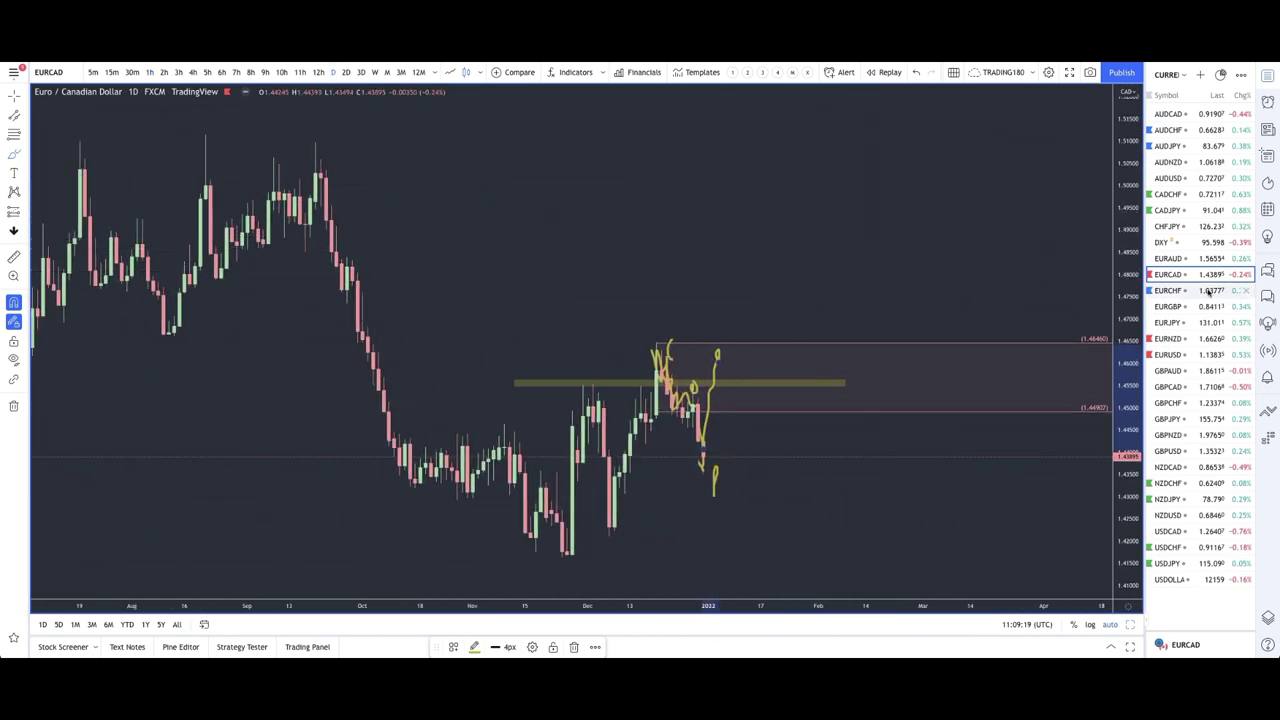
Open EURCHF, check the 12h then daily view, and remove all its brush strokes and arrows.
left_click(1170, 290)
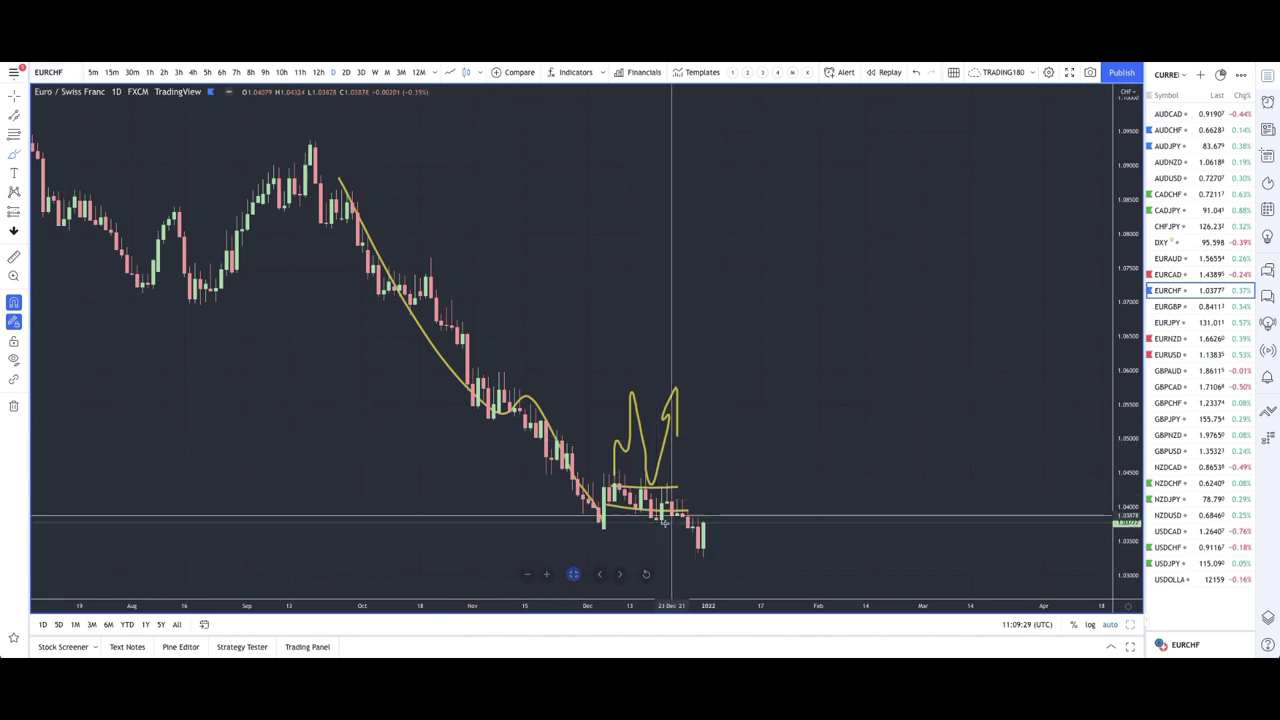
left_click(318, 72)
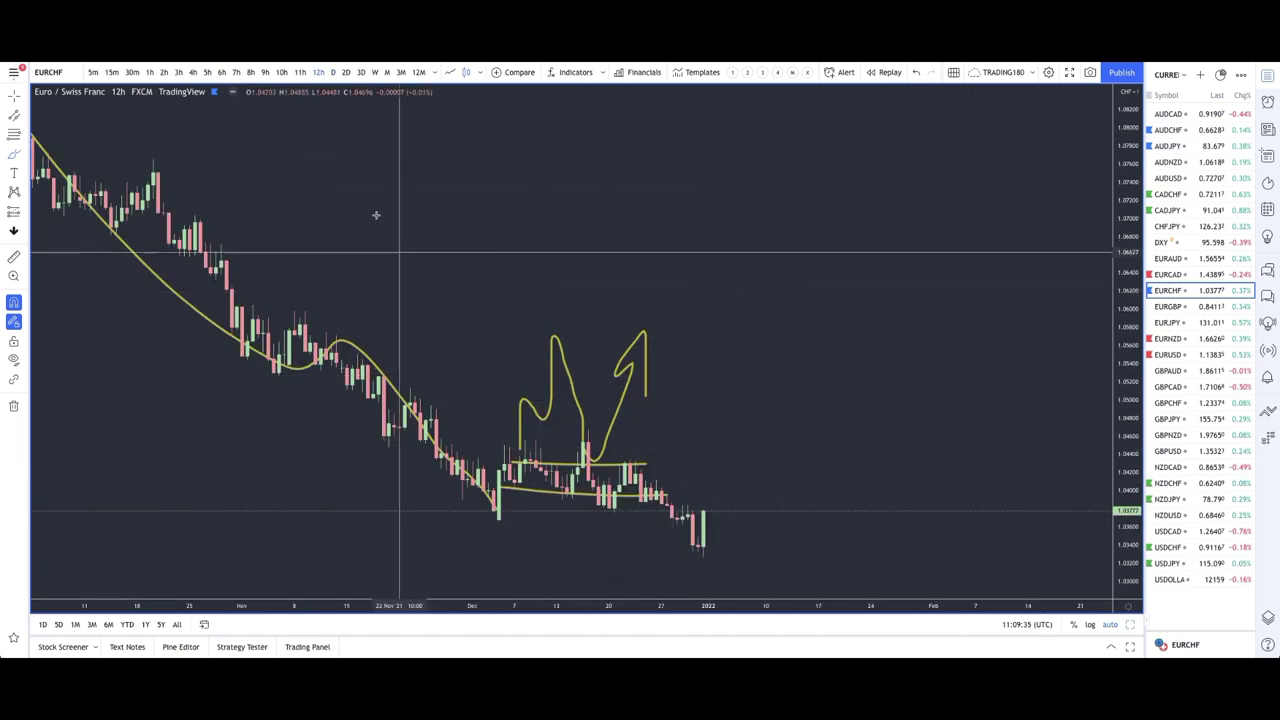
left_click(333, 72)
scroll(632, 318, "down", 10)
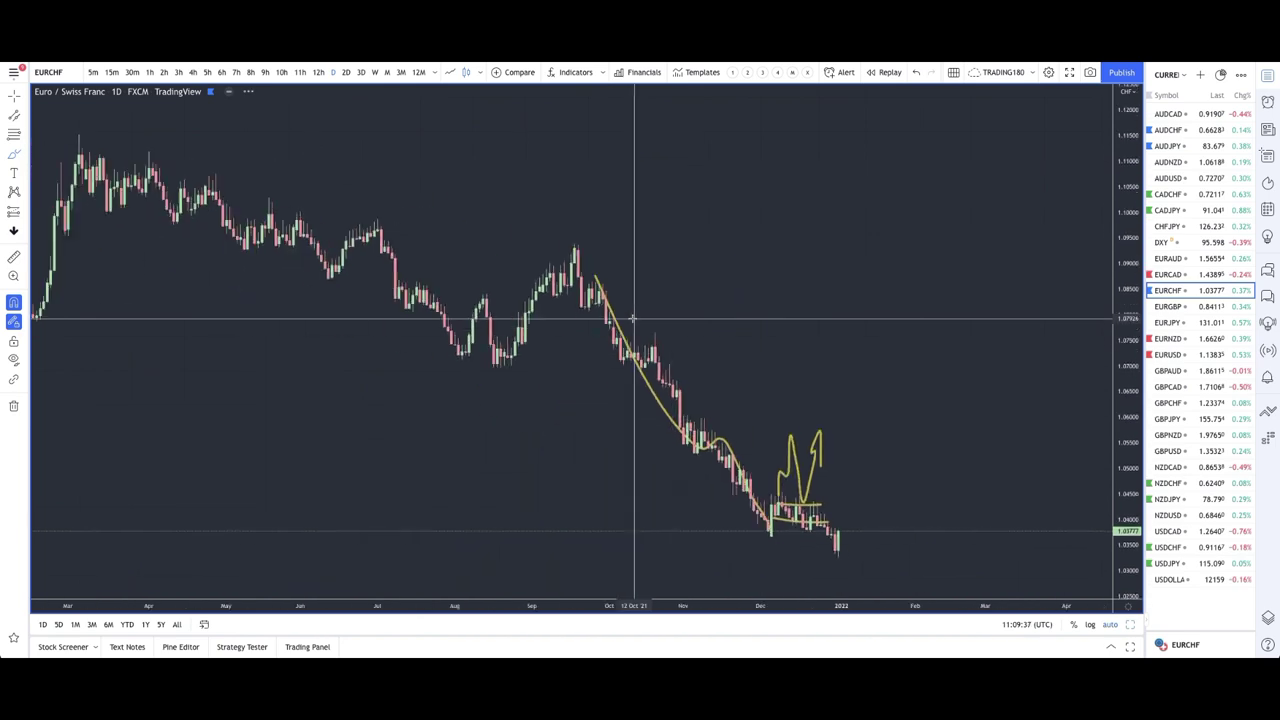
scroll(632, 318, "down", 8)
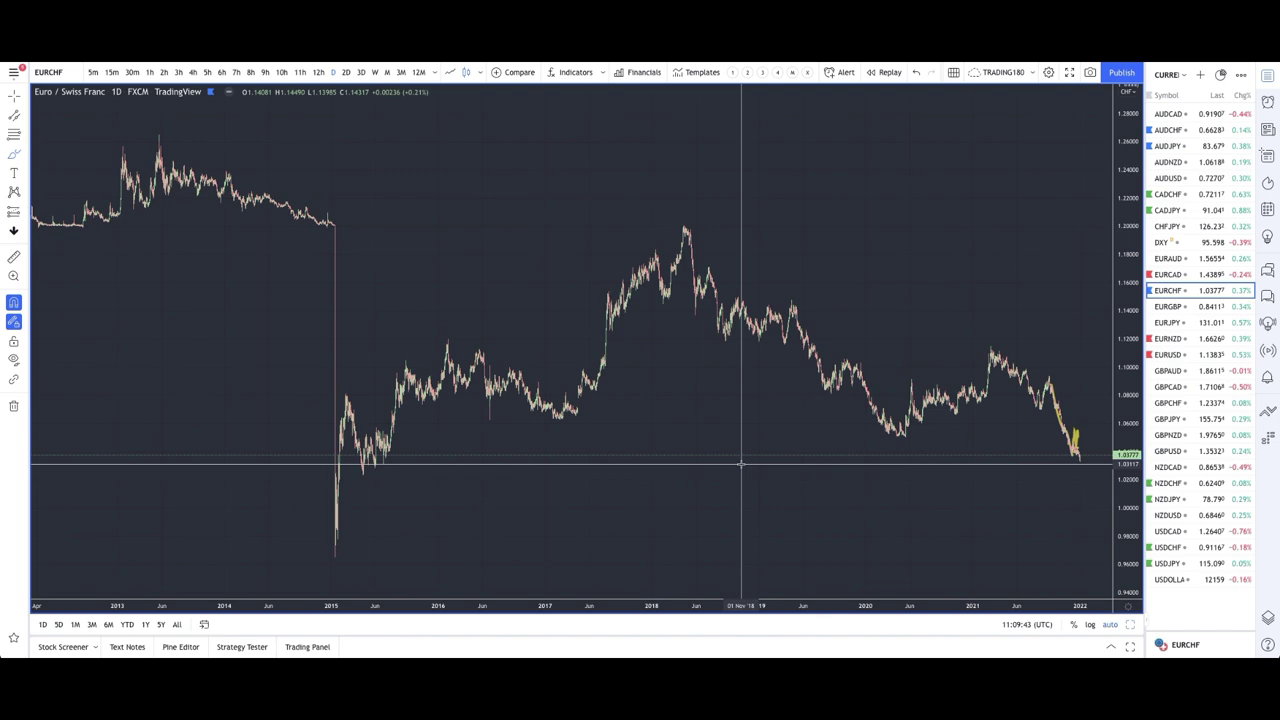
scroll(741, 463, "up", 10)
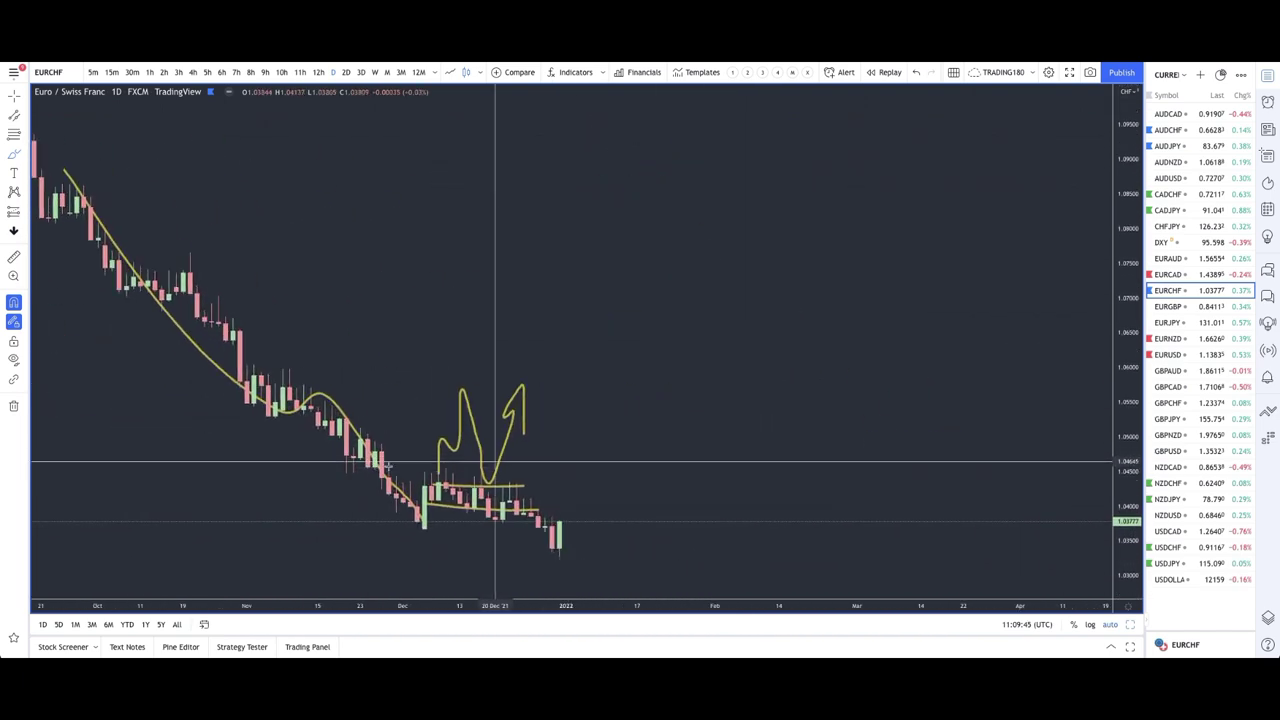
left_click(13, 405)
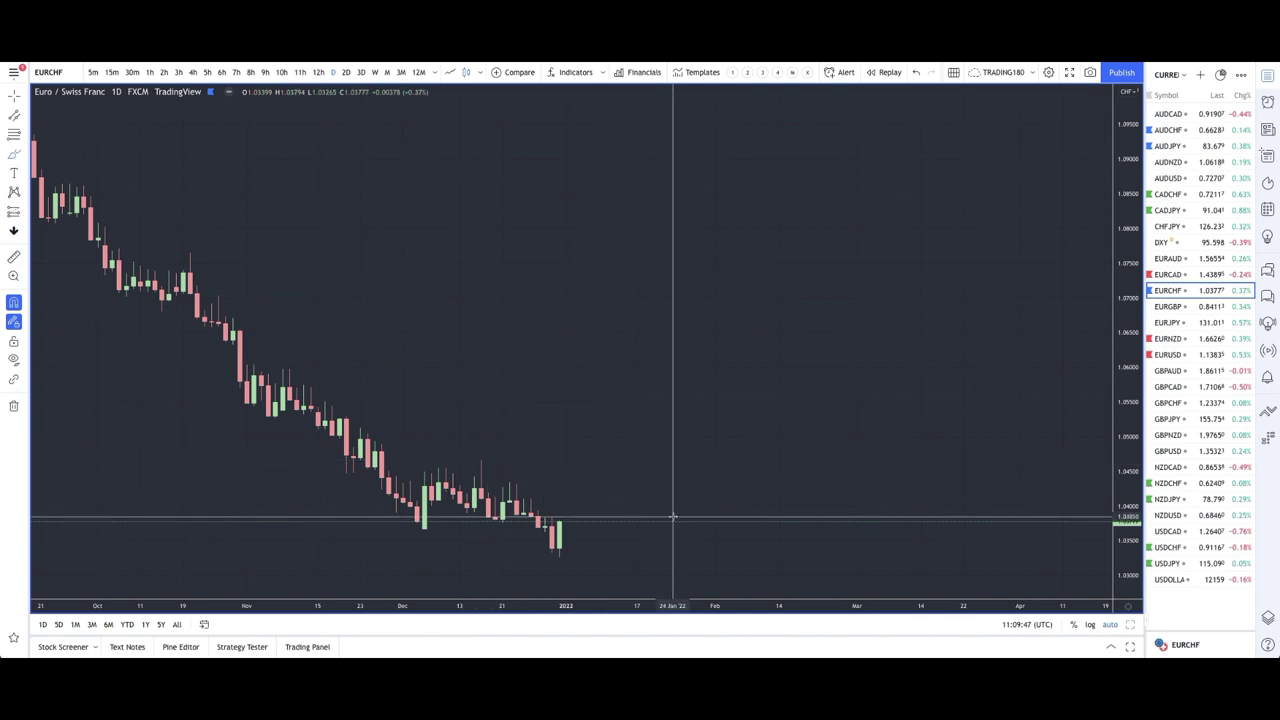
Circle the latest EURCHF candle and brush a rise-then-dip projection from it.
left_click(20, 151)
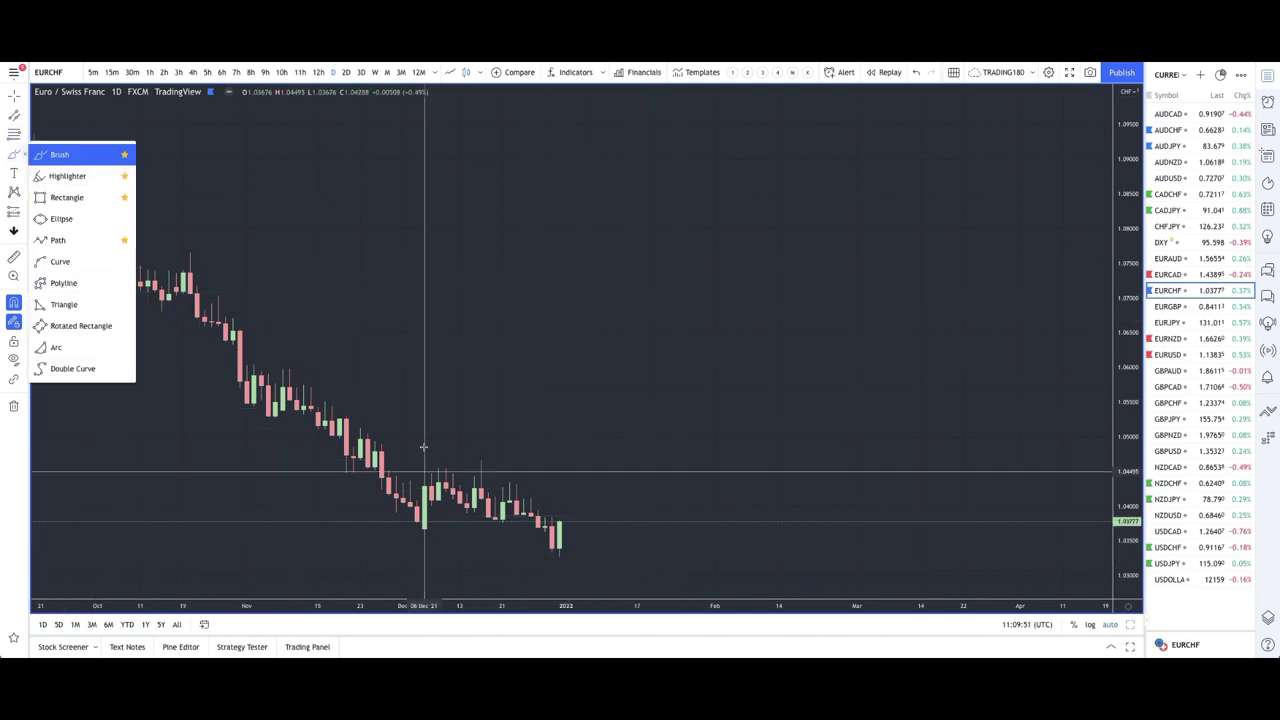
mouse_move(565, 543)
left_mouse_down()
mouse_move(552, 540)
mouse_move(567, 561)
left_mouse_up()
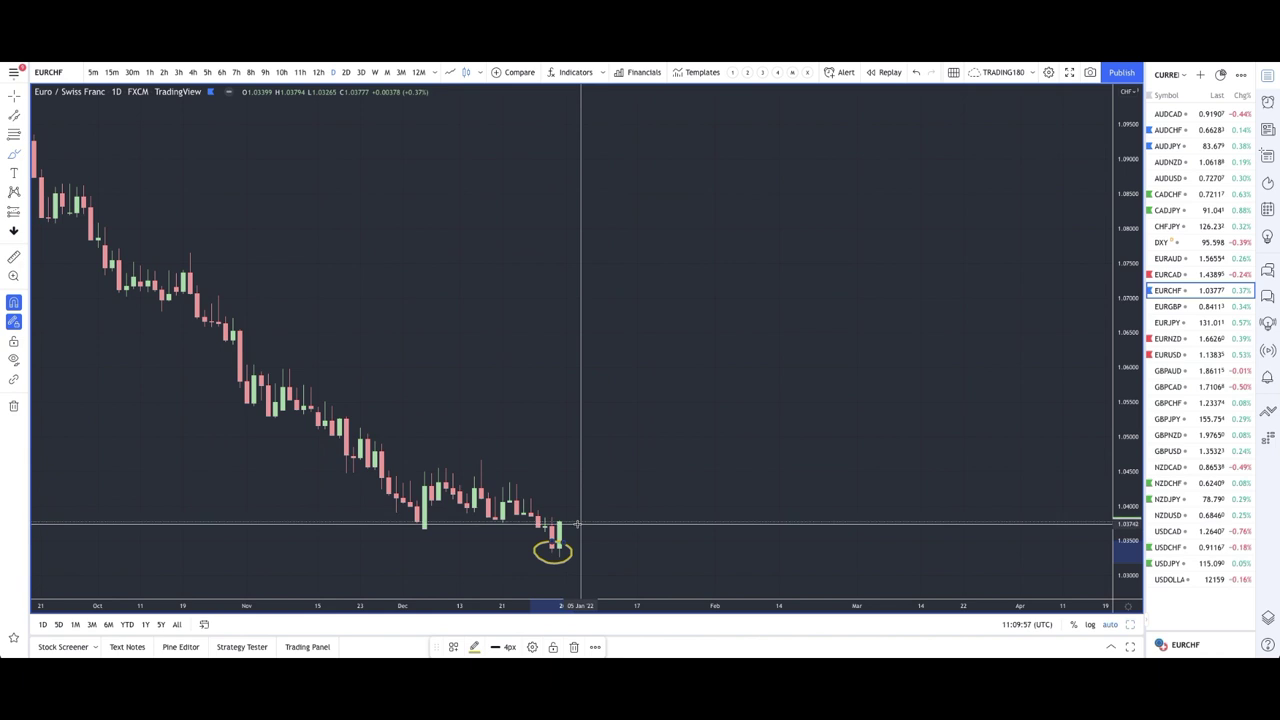
left_click_drag(557, 490, 595, 418)
mouse_move(583, 550)
left_mouse_down()
mouse_move(580, 567)
mouse_move(585, 555)
left_mouse_up()
left_click_drag(595, 432, 612, 472)
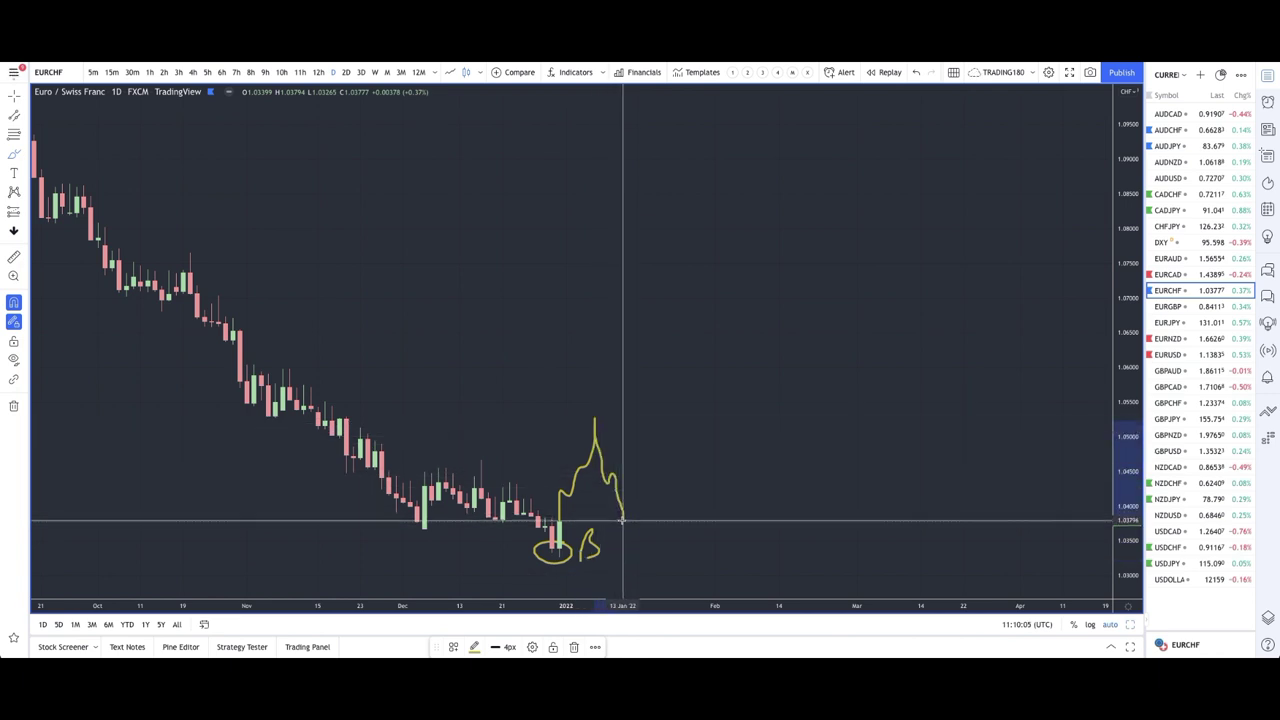
left_click(389, 428)
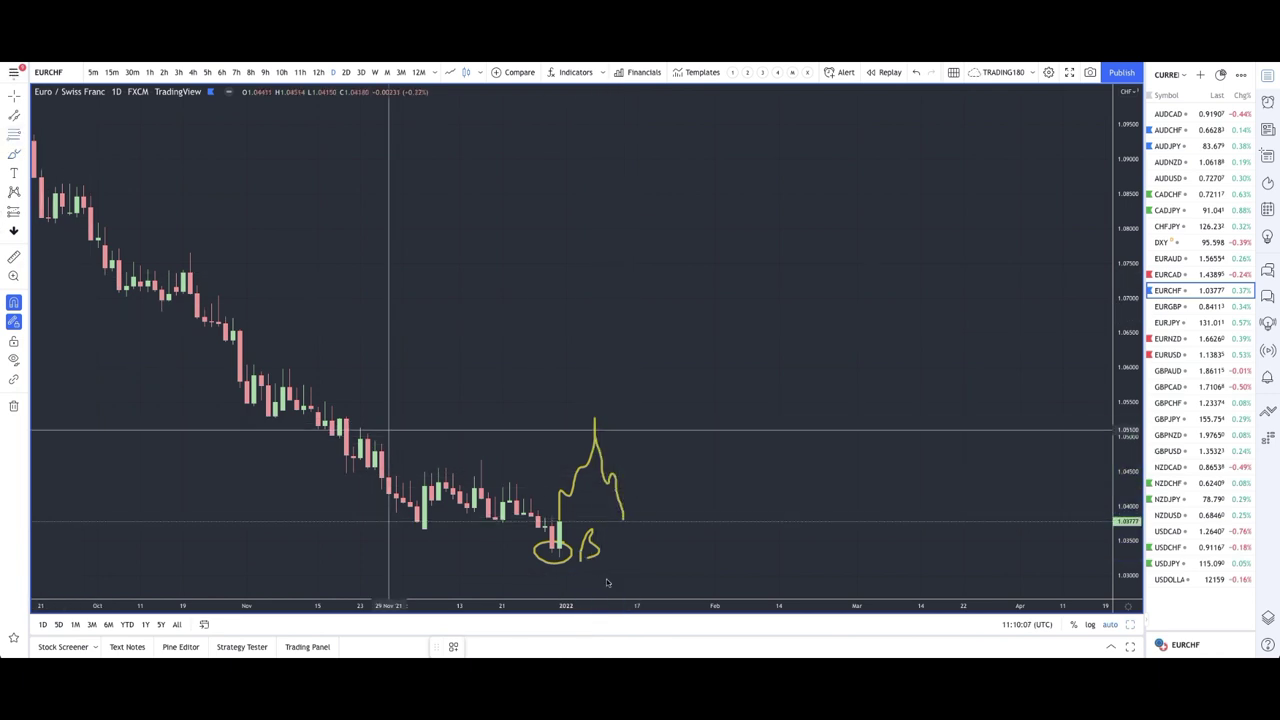
Extend the zone box down to 1.03265 and apply the 2. DEMAND template.
left_click_drag(553, 555, 559, 560)
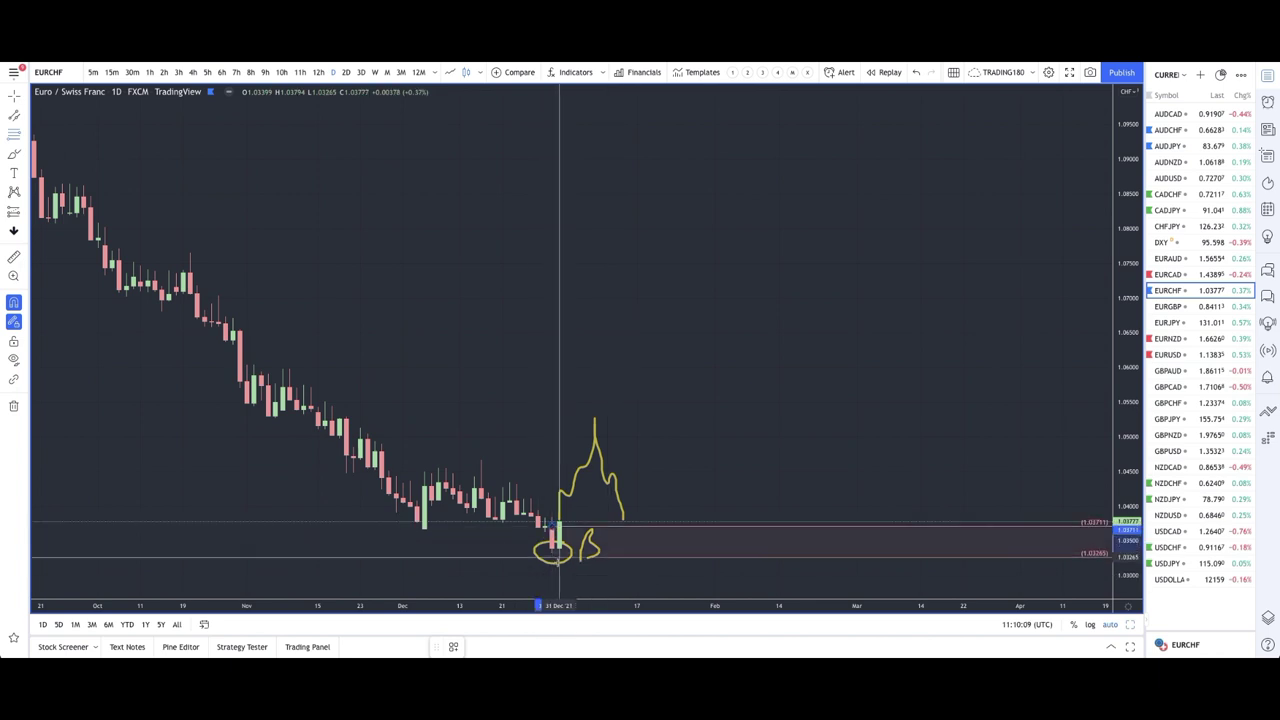
left_click(452, 648)
left_click(480, 424)
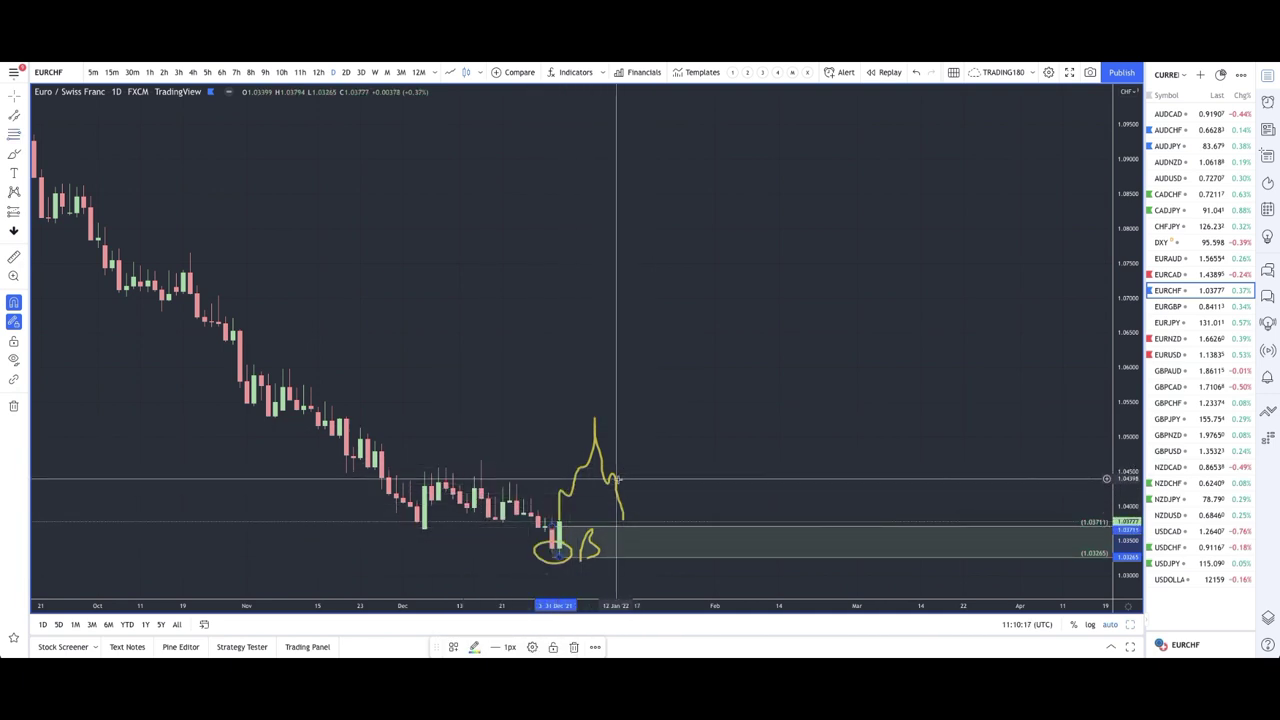
left_click_drag(620, 507, 624, 518)
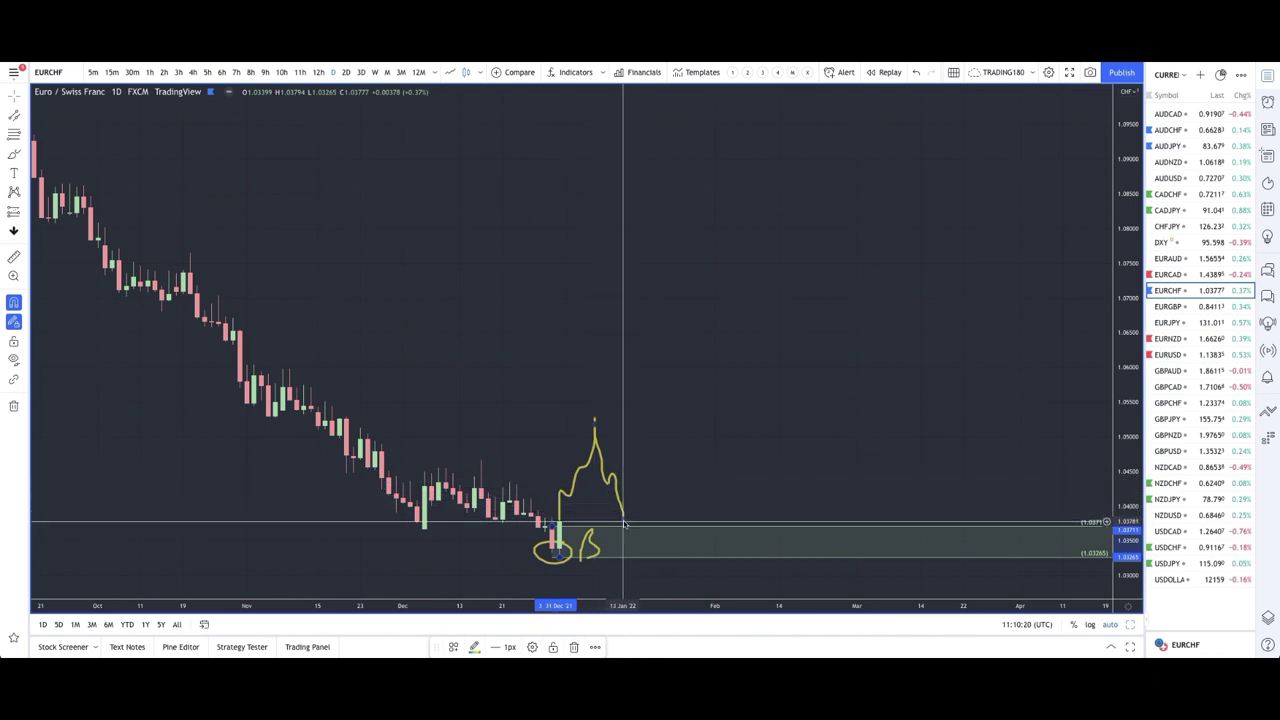
left_click(13, 156)
scroll(550, 440, "down", 3)
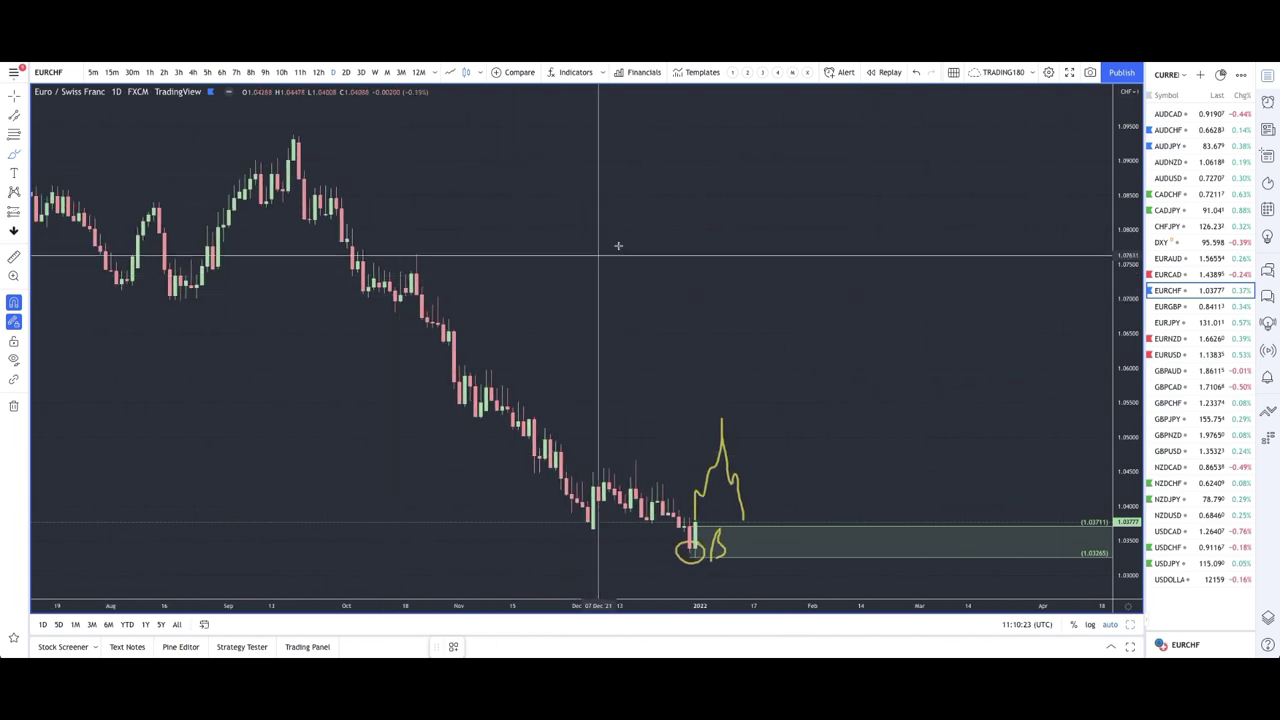
Handwrite a yellow 'B' beside the circled low and zoom in on the recent candles.
mouse_move(571, 192)
left_mouse_down()
mouse_move(586, 150)
mouse_move(594, 206)
mouse_move(646, 199)
mouse_move(672, 218)
left_mouse_up()
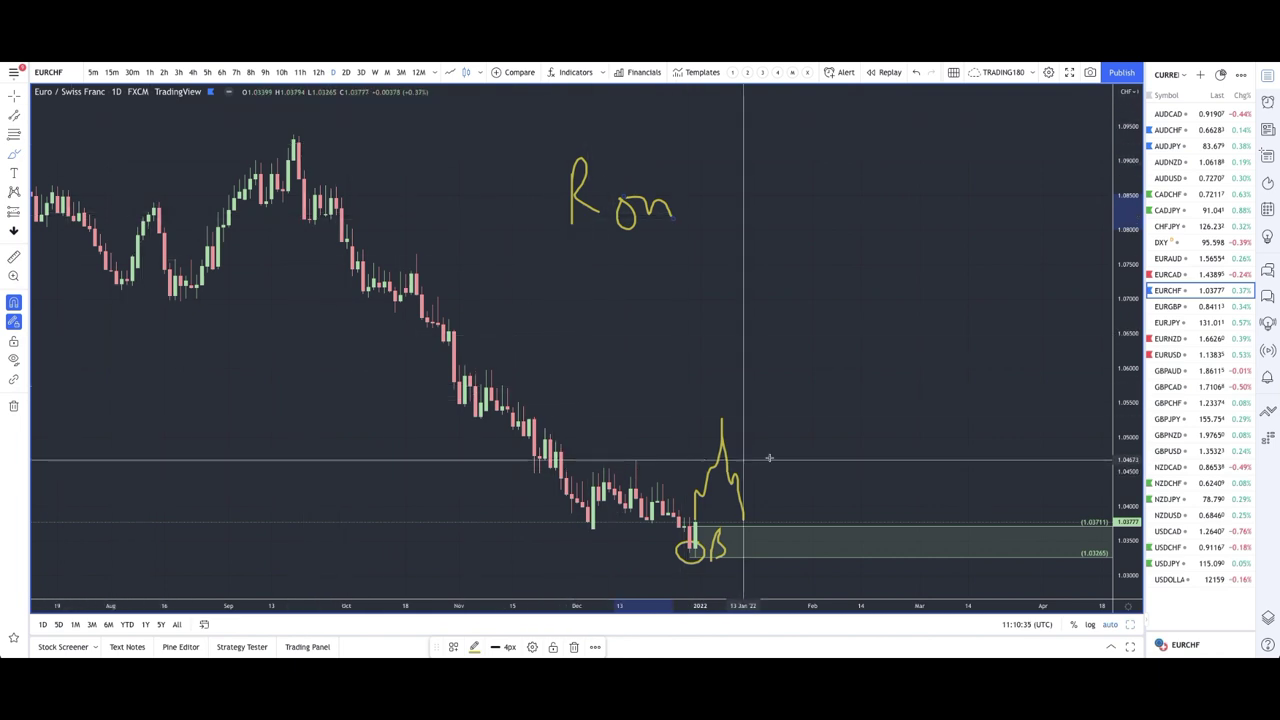
scroll(860, 466, "down", 3)
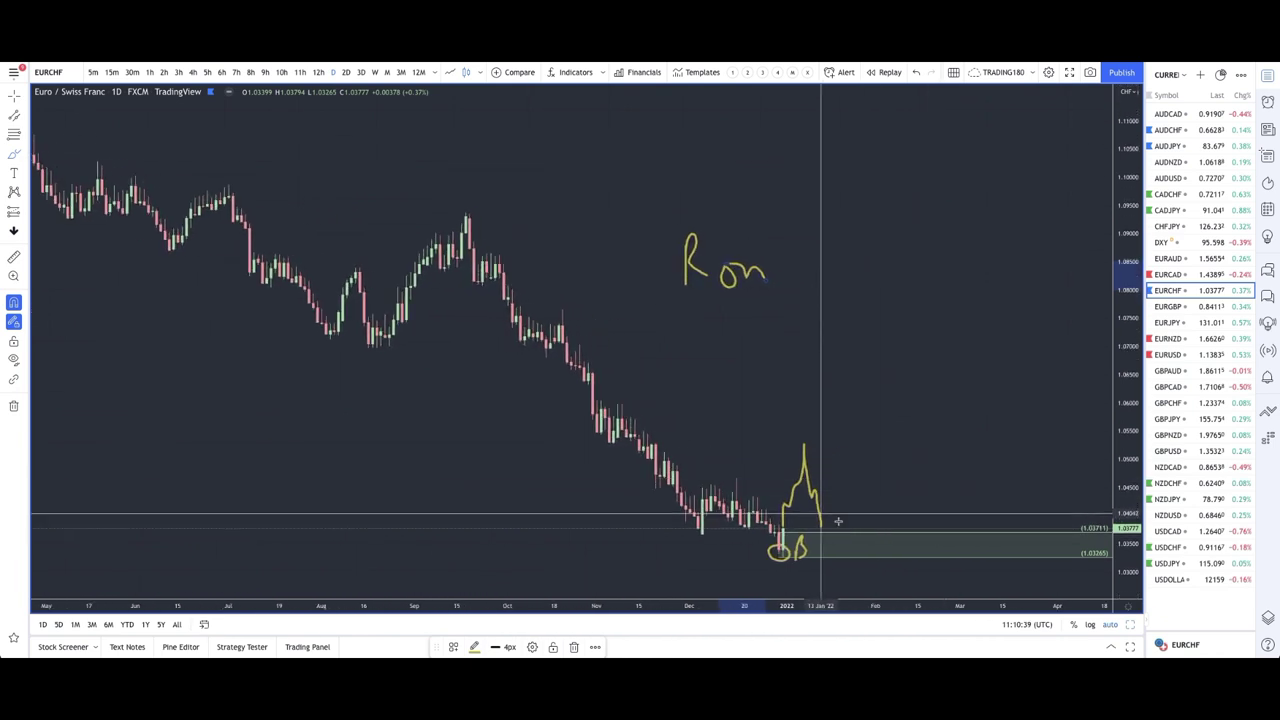
scroll(802, 491, "up", 4)
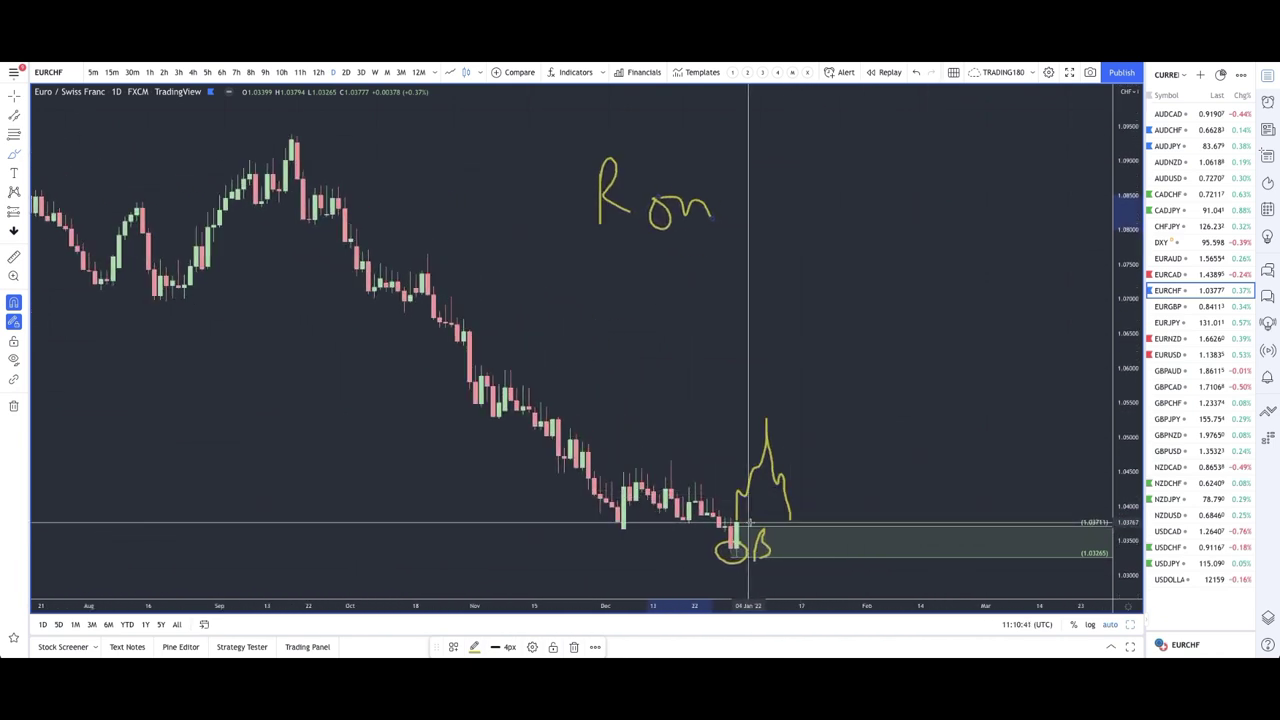
scroll(626, 533, "up", 3)
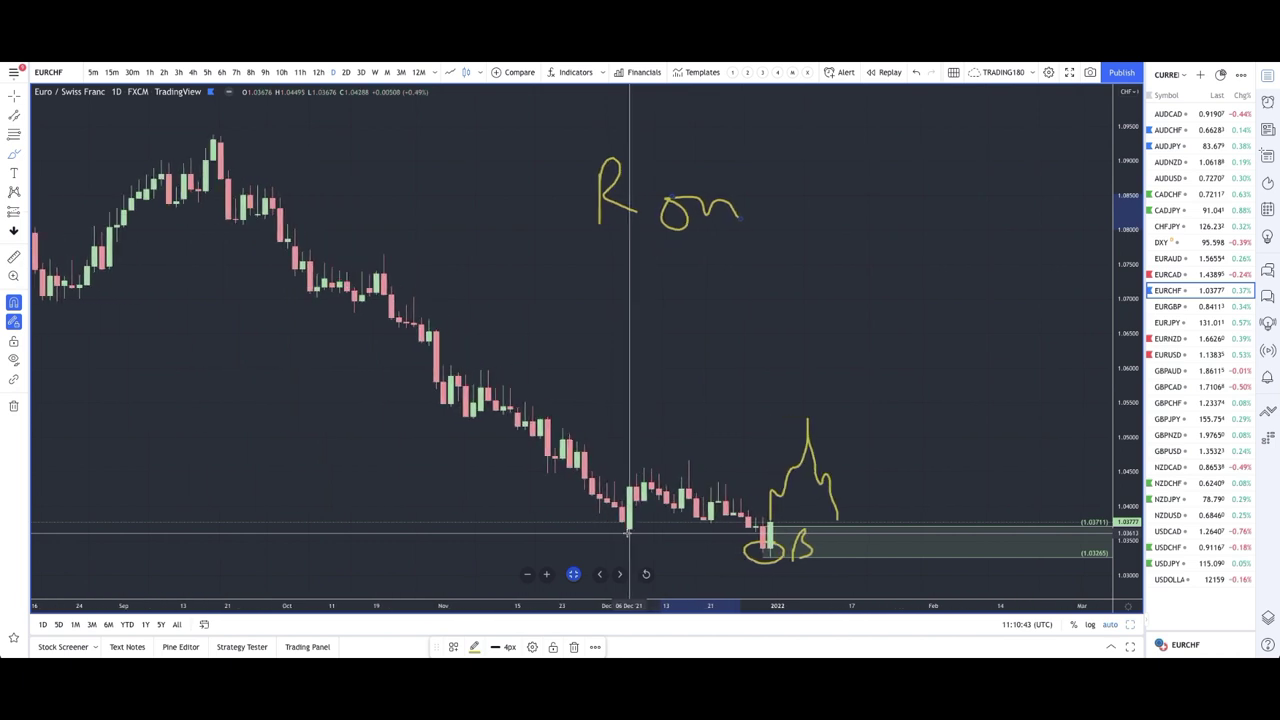
scroll(626, 533, "up", 2)
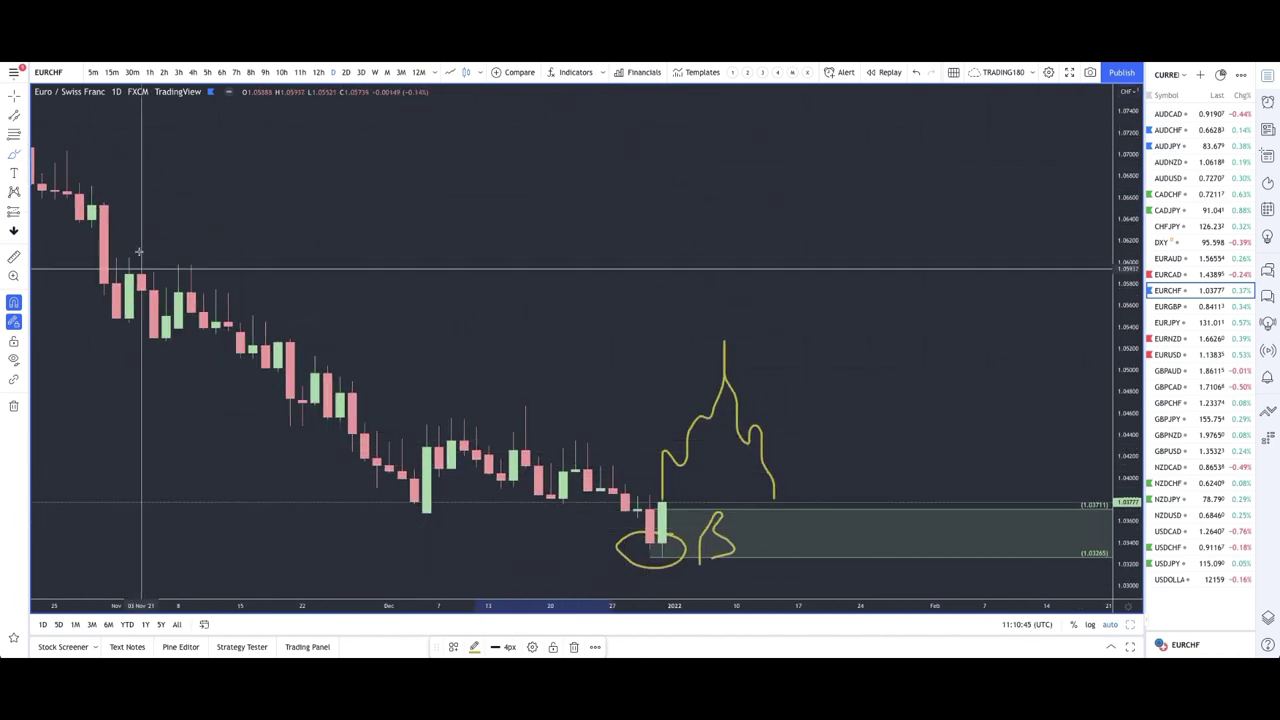
left_click(26, 160)
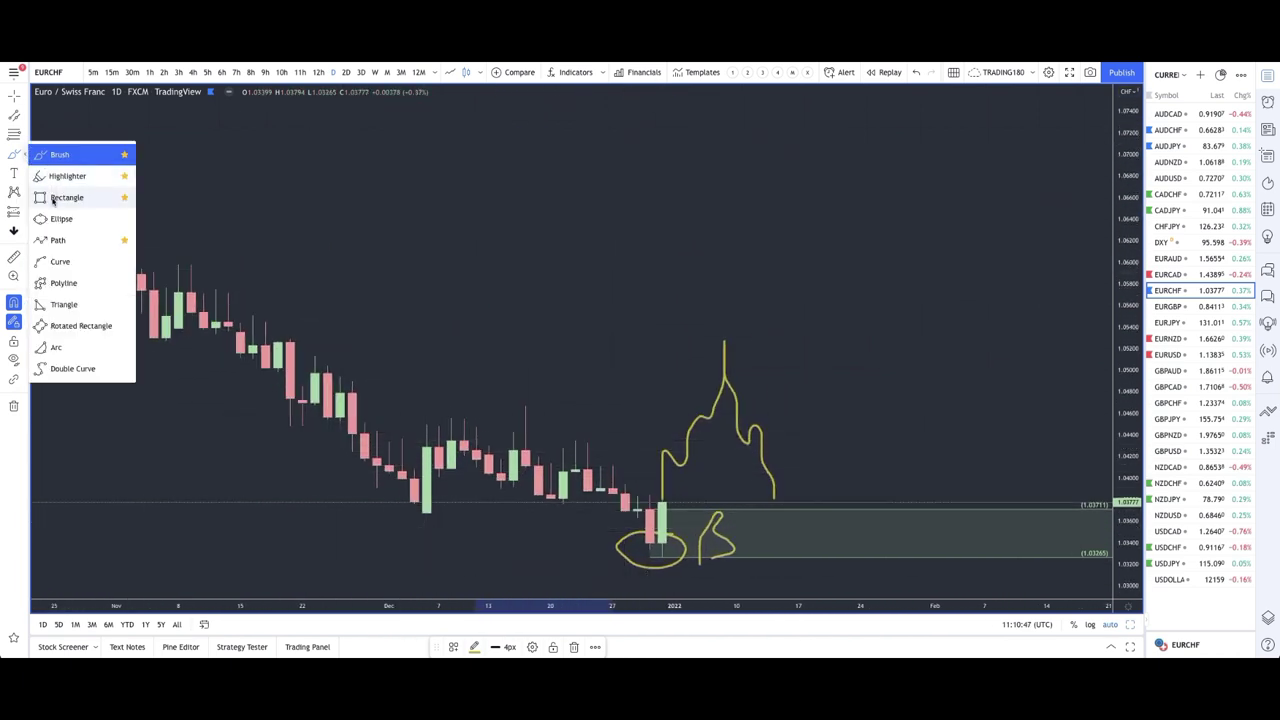
left_click(60, 197)
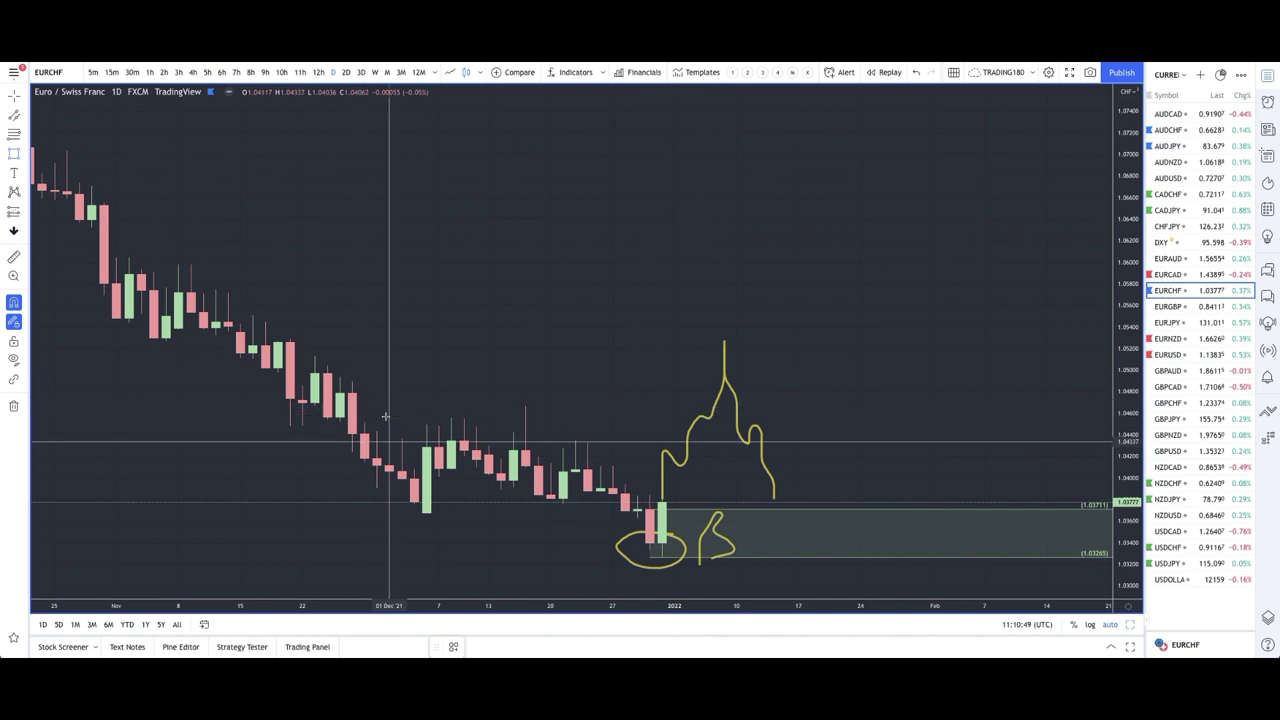
Box the December sideways range in yellow and place a long position at the last candle.
mouse_move(366, 420)
left_mouse_down()
mouse_move(600, 526)
mouse_move(773, 515)
left_mouse_up()
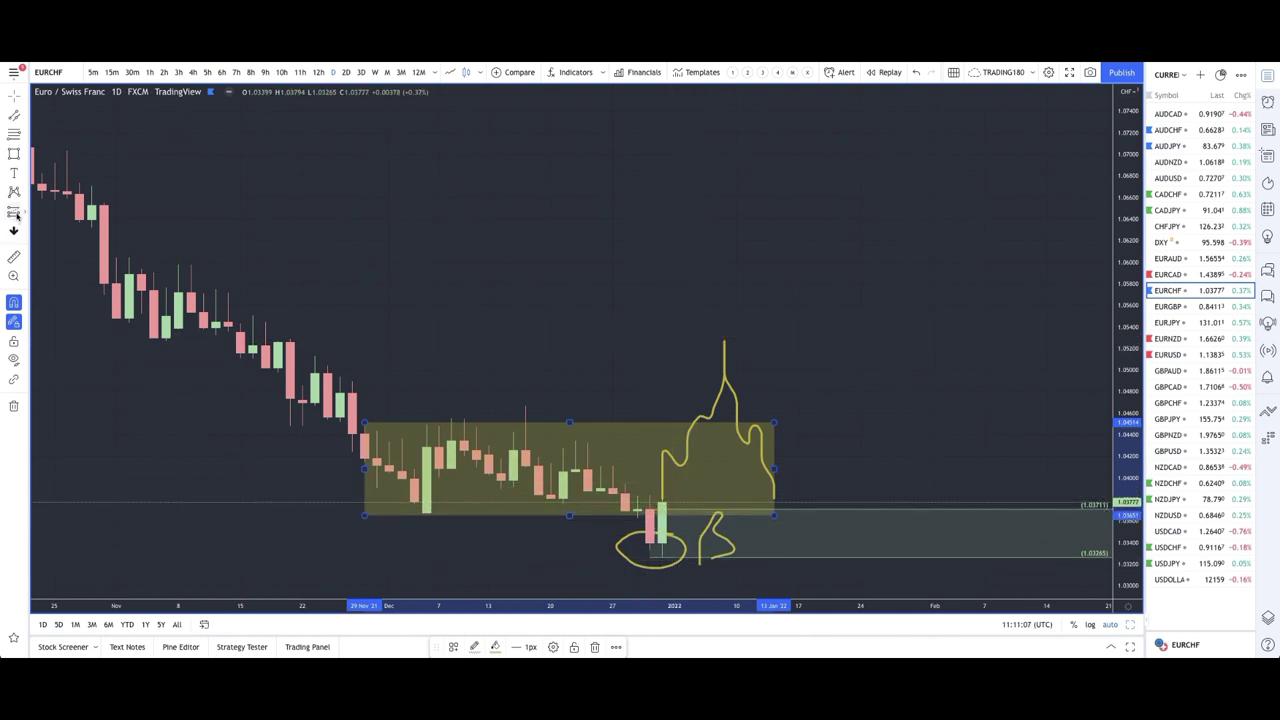
left_click(662, 501)
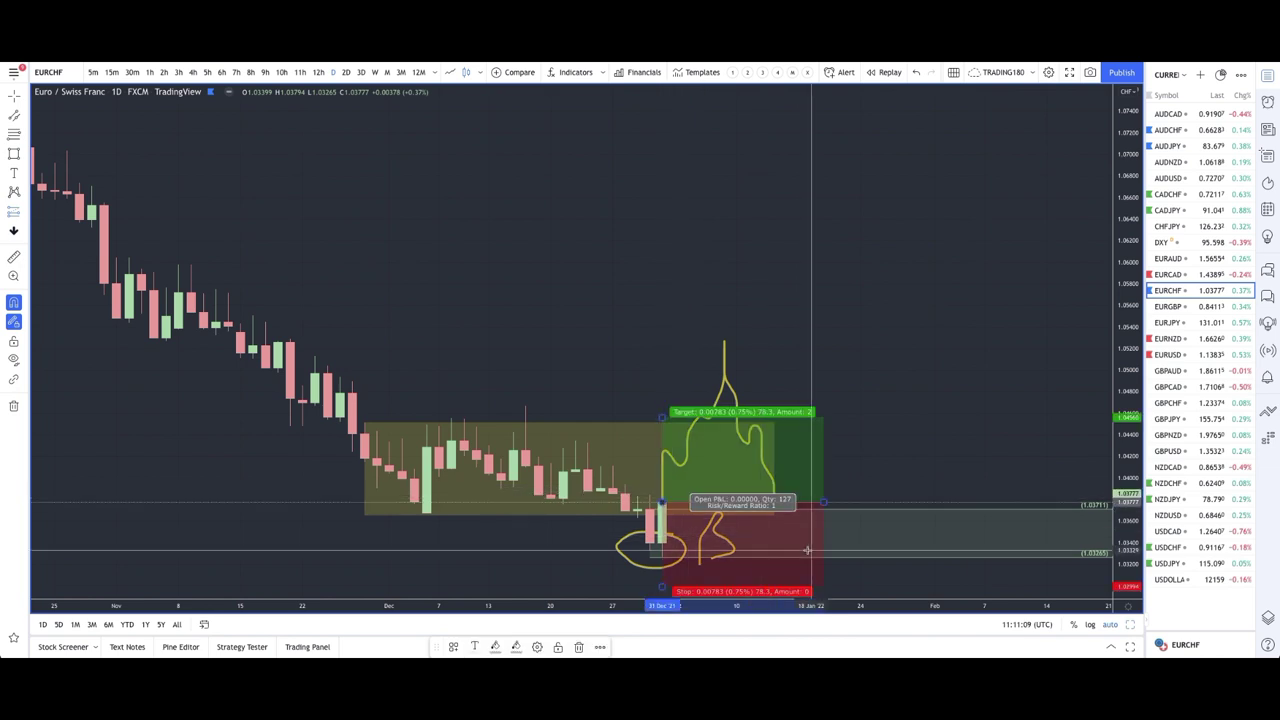
left_click_drag(662, 503, 664, 558)
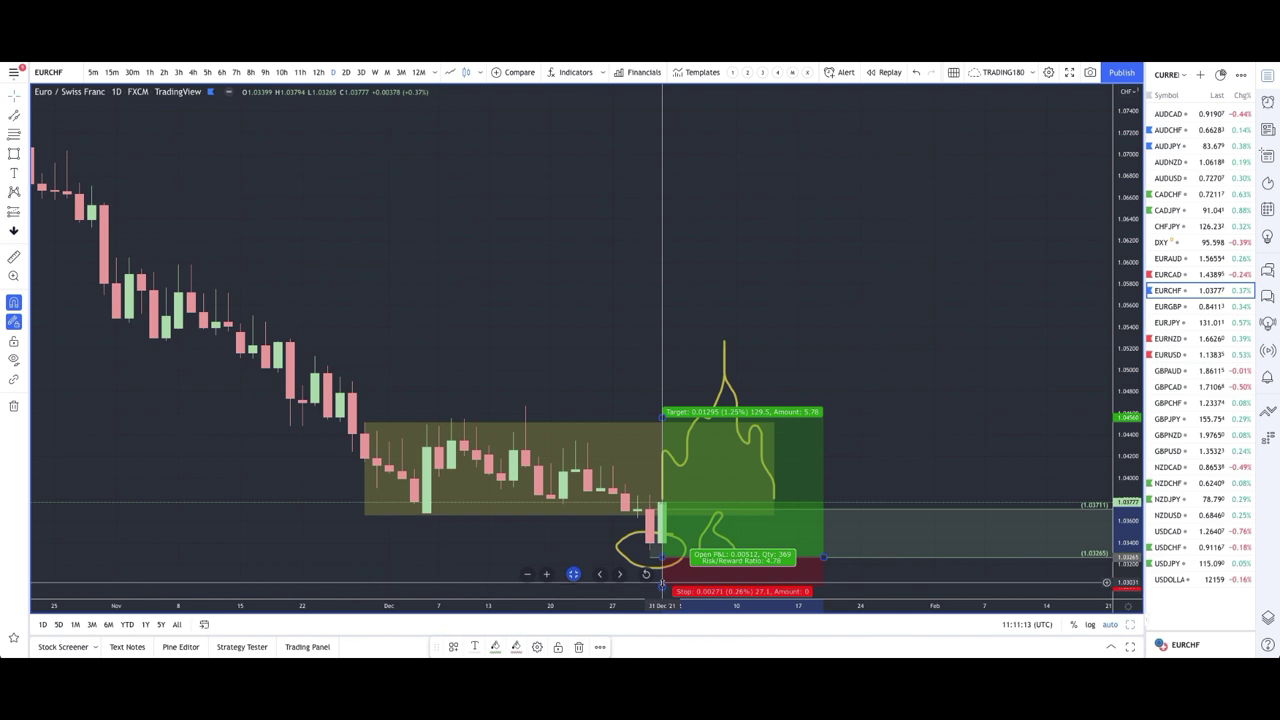
left_click_drag(662, 587, 681, 579)
Set the long position's entry near 1.0377 and target toward 1.0905, then delete it.
left_click(676, 578)
left_click_drag(662, 557, 660, 505)
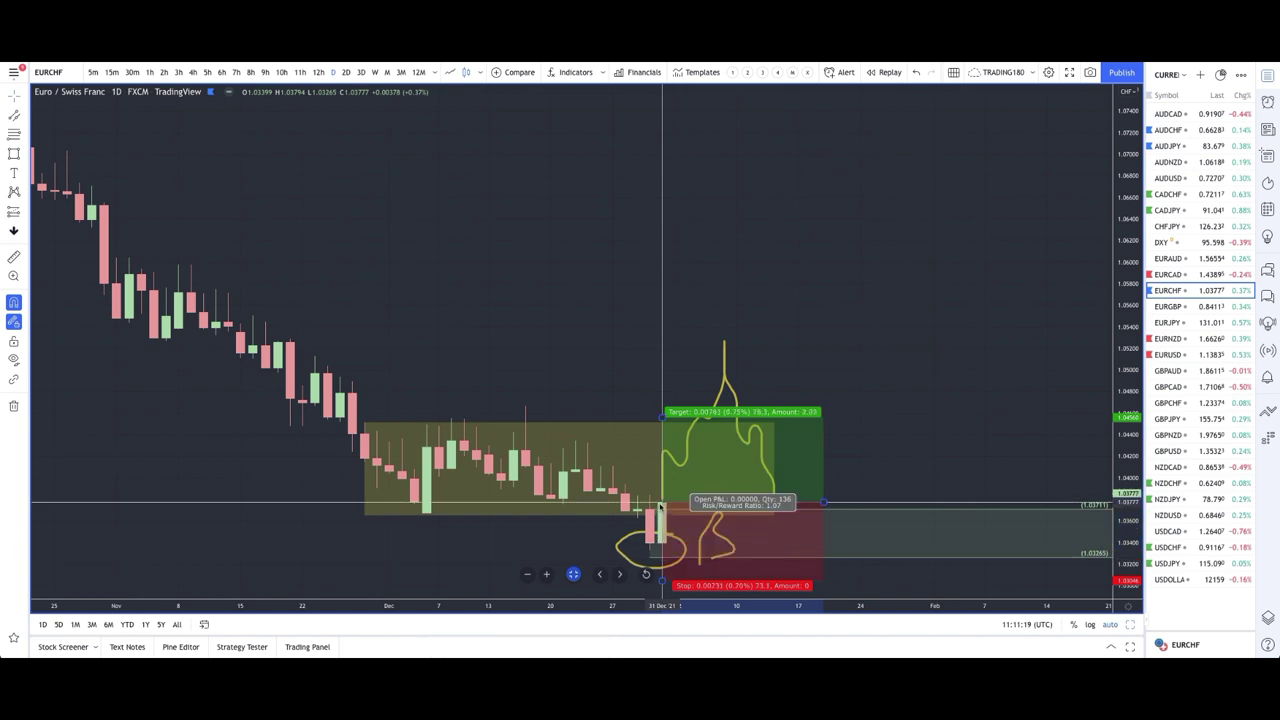
left_click_drag(662, 414, 662, 310)
scroll(730, 390, "down", 5)
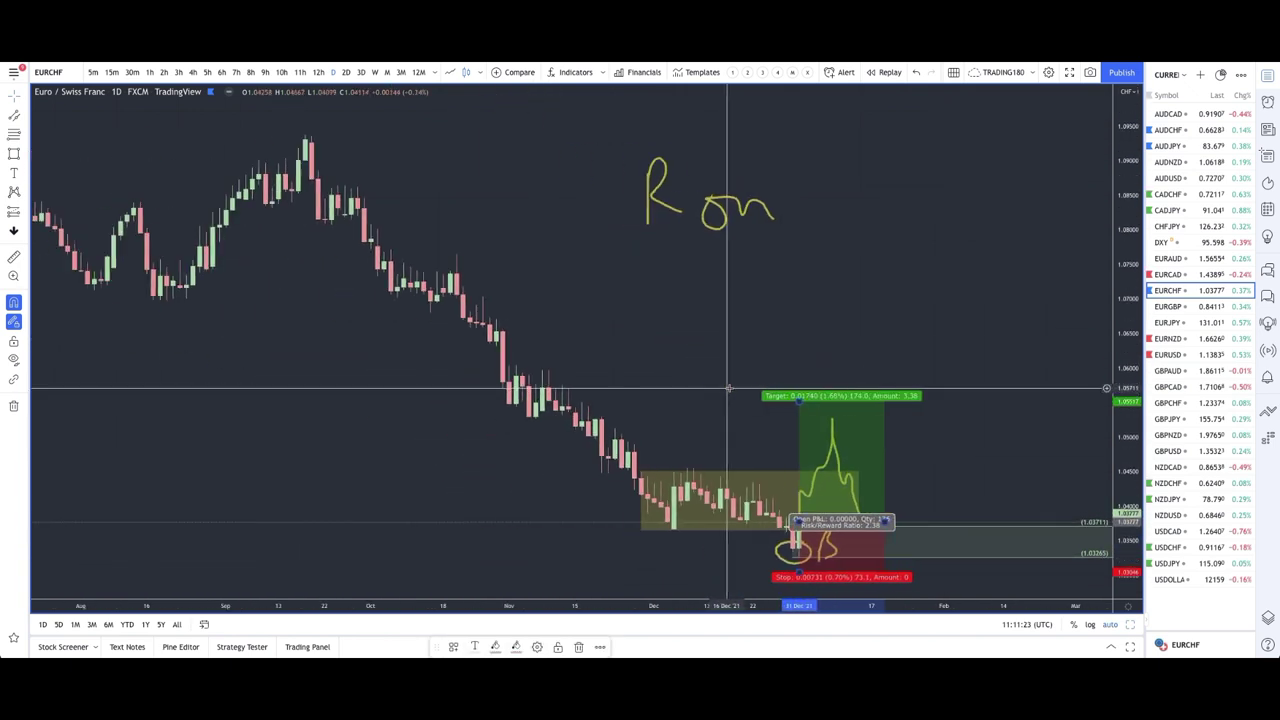
left_click_drag(833, 411, 850, 345)
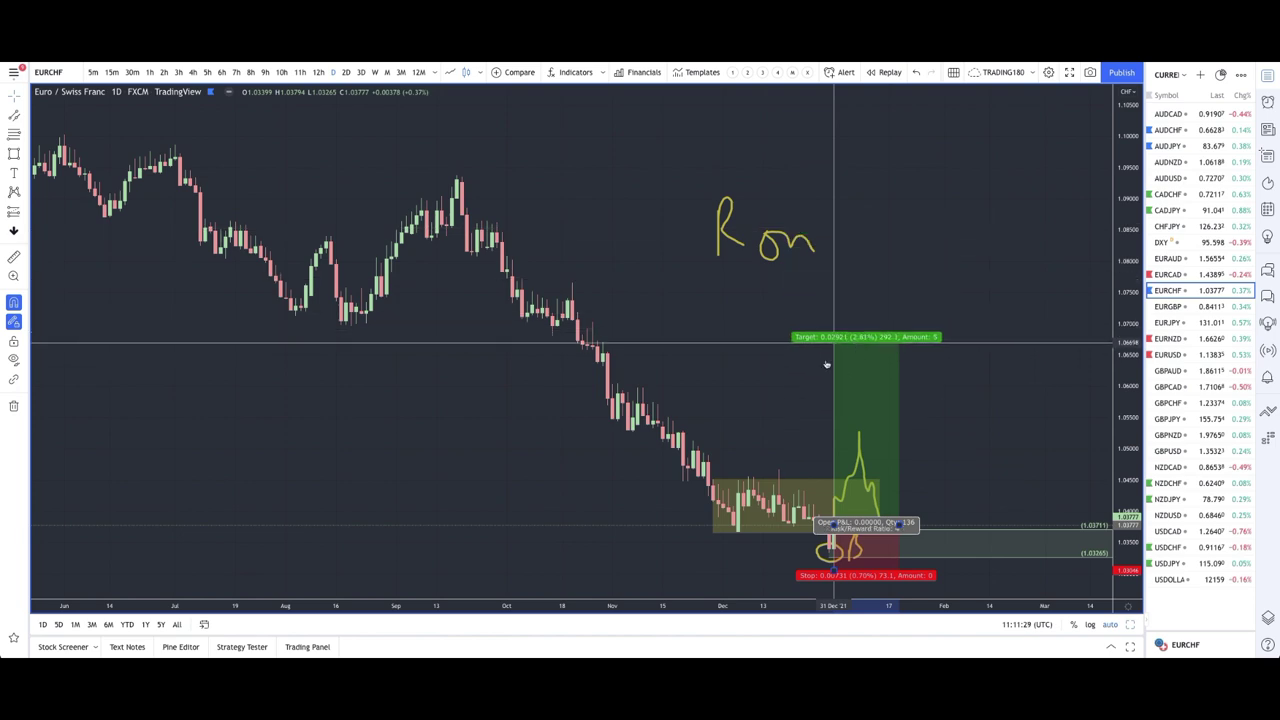
scroll(771, 395, "down", 5)
scroll(864, 420, "up", 5)
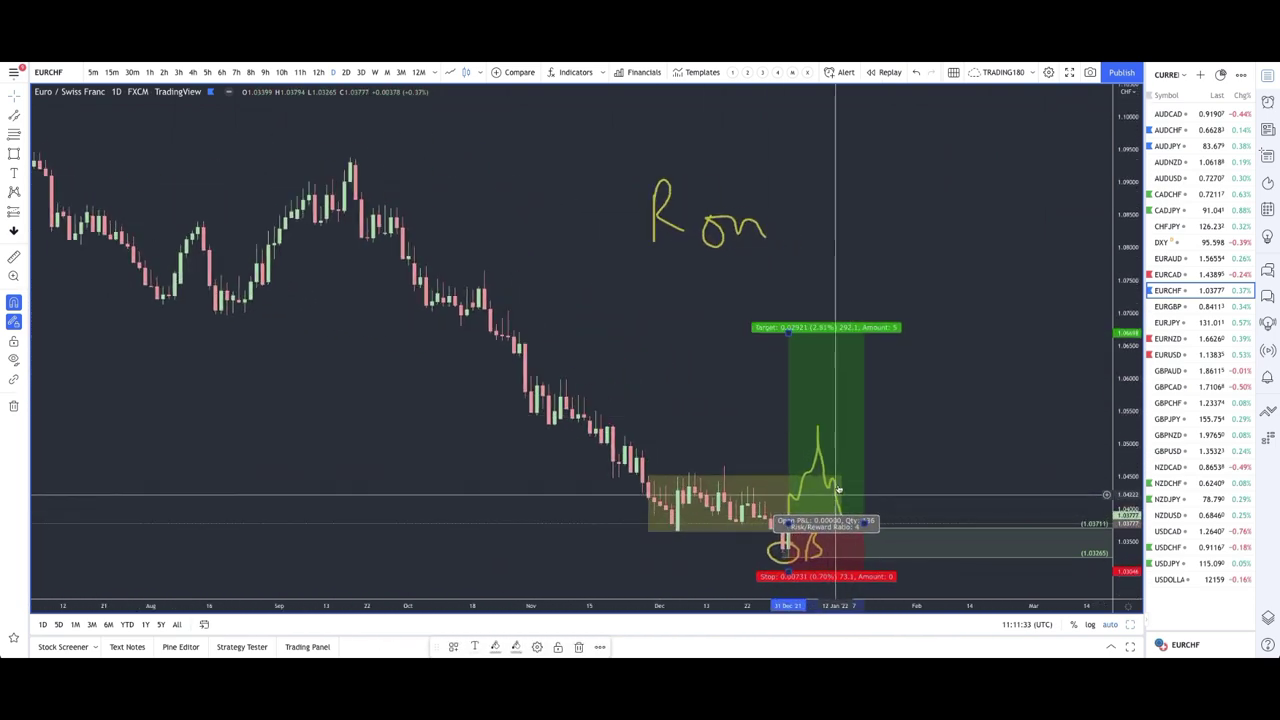
key("Delete")
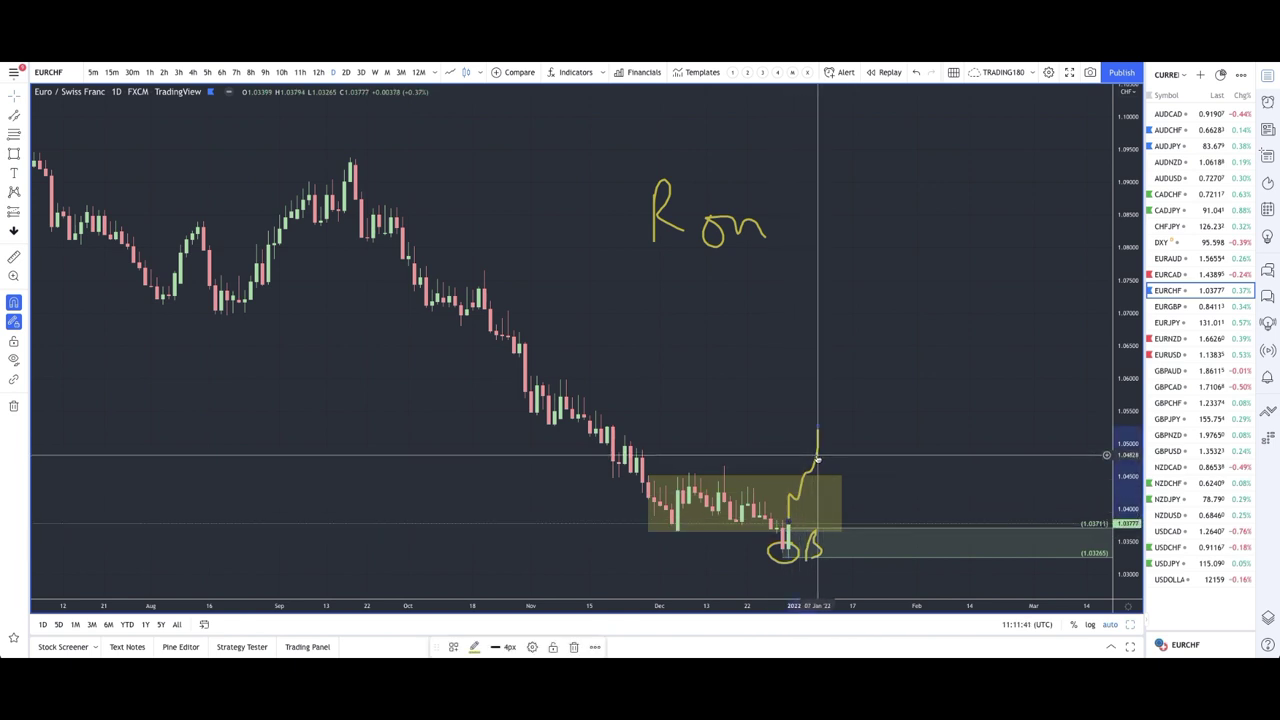
scroll(860, 515, "up", 3)
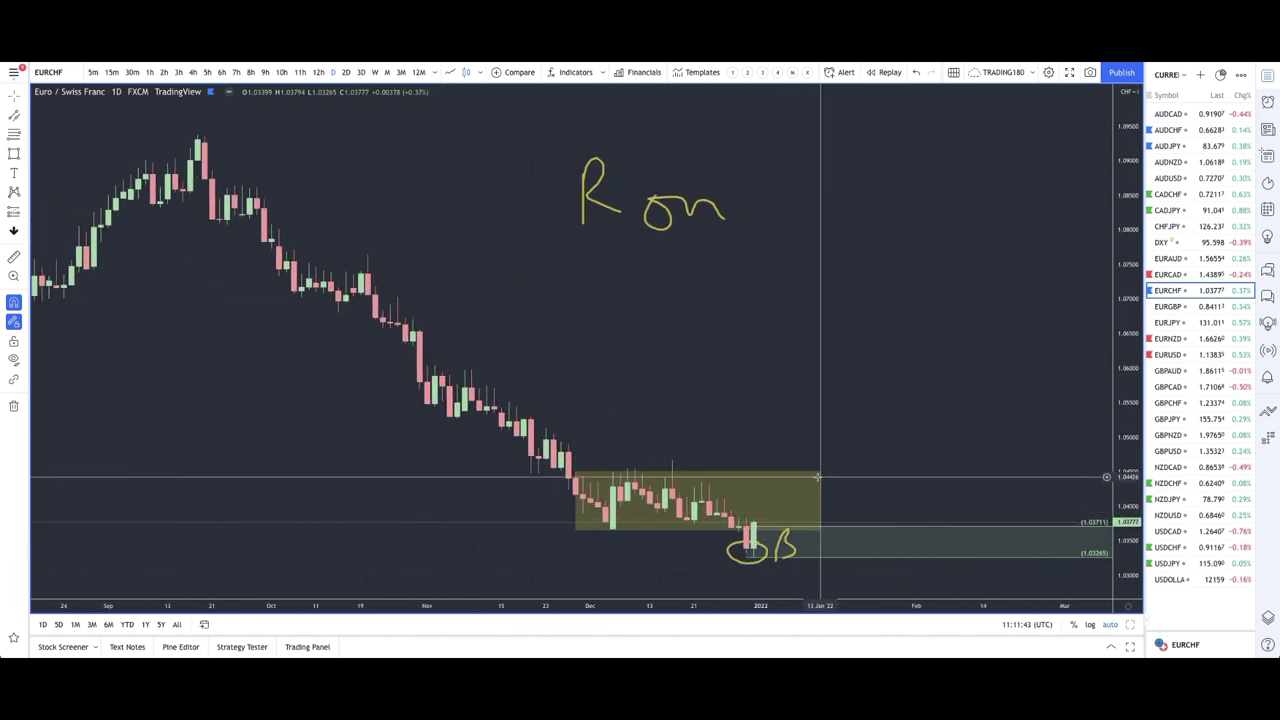
Brush a yellow zigzag projection rising through the December box, dipping, then rising to the right.
left_click(21, 156)
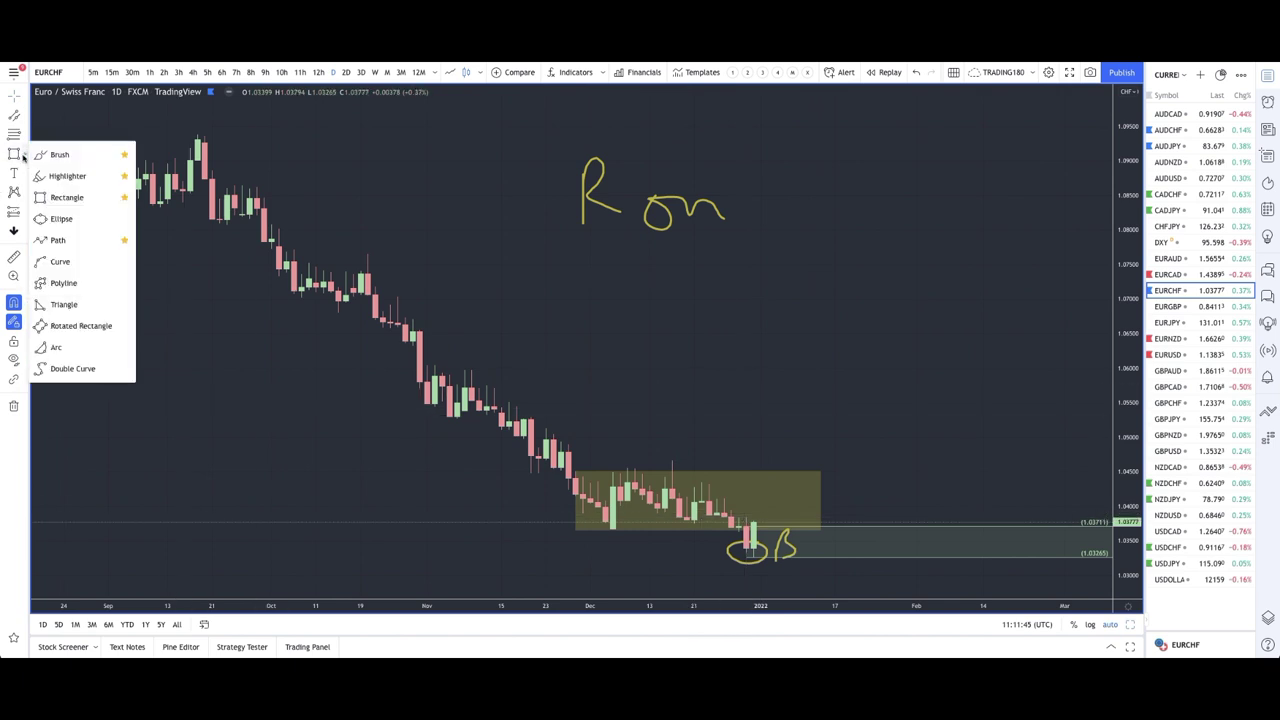
left_click(62, 160)
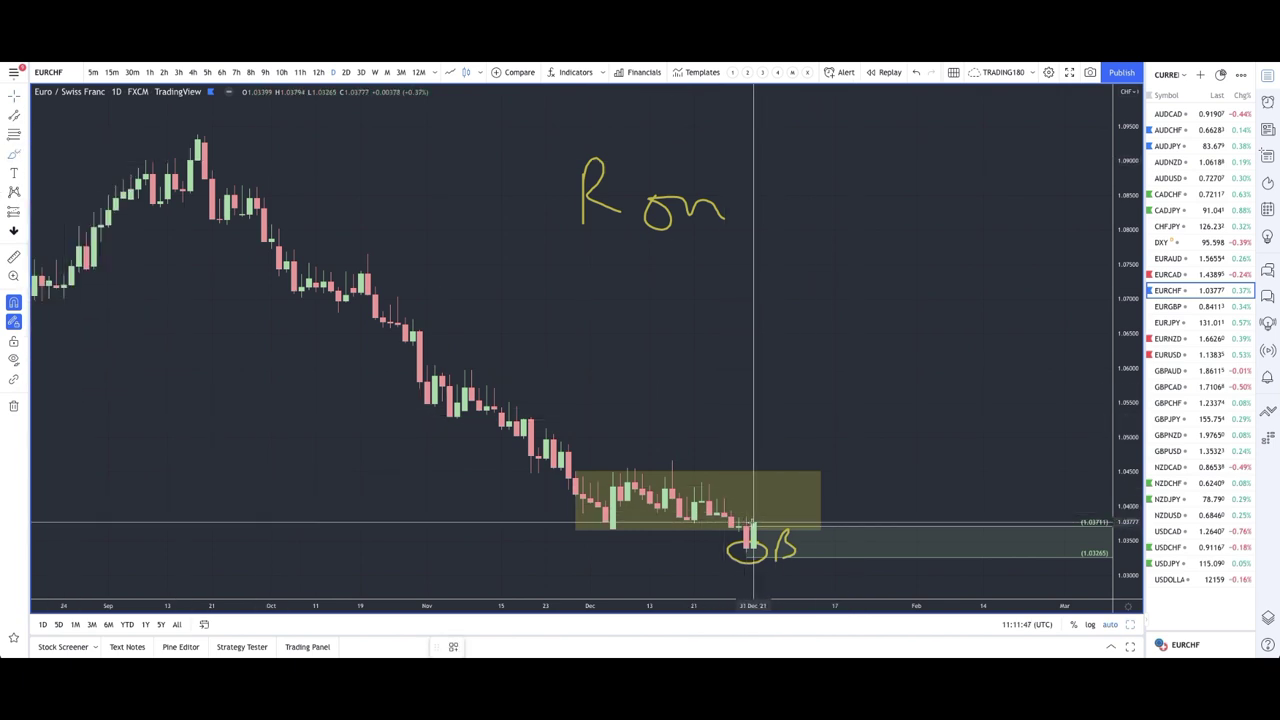
mouse_move(753, 510)
left_mouse_down()
mouse_move(766, 468)
mouse_move(777, 488)
mouse_move(792, 445)
left_mouse_up()
left_click_drag(806, 489, 820, 462)
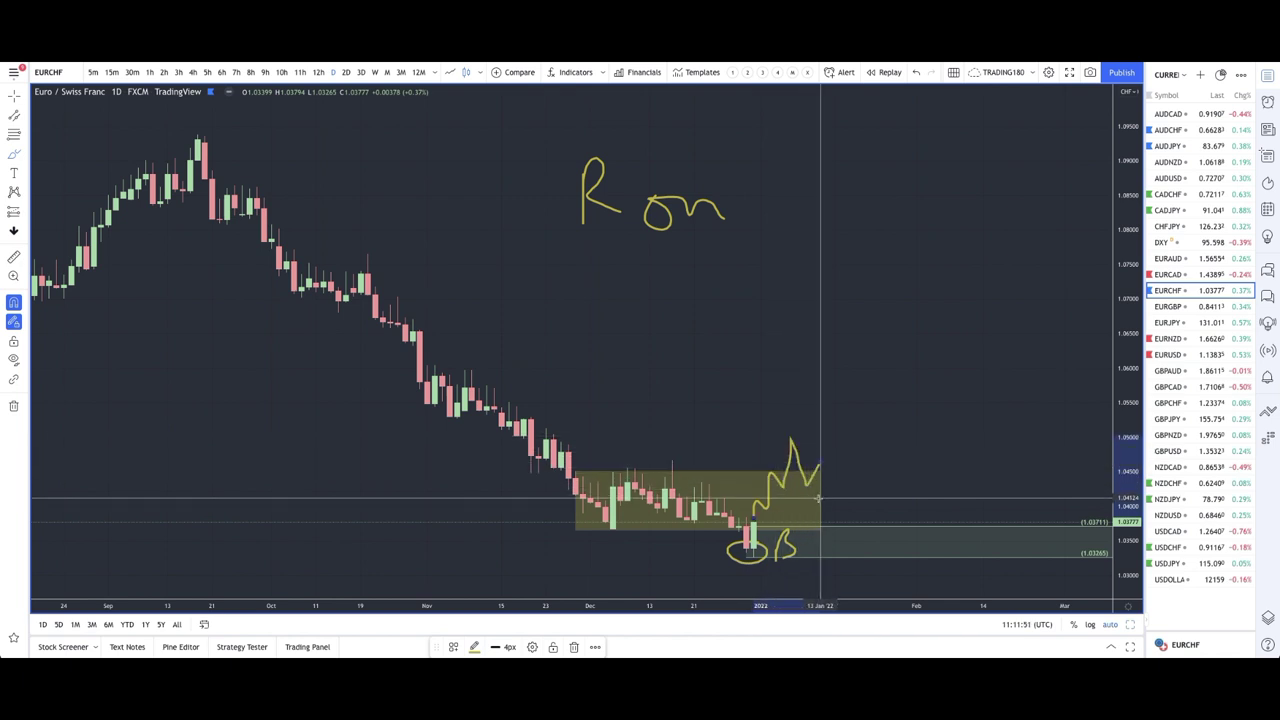
mouse_move(819, 510)
left_mouse_down()
mouse_move(843, 483)
mouse_move(846, 543)
mouse_move(905, 476)
mouse_move(916, 490)
left_mouse_up()
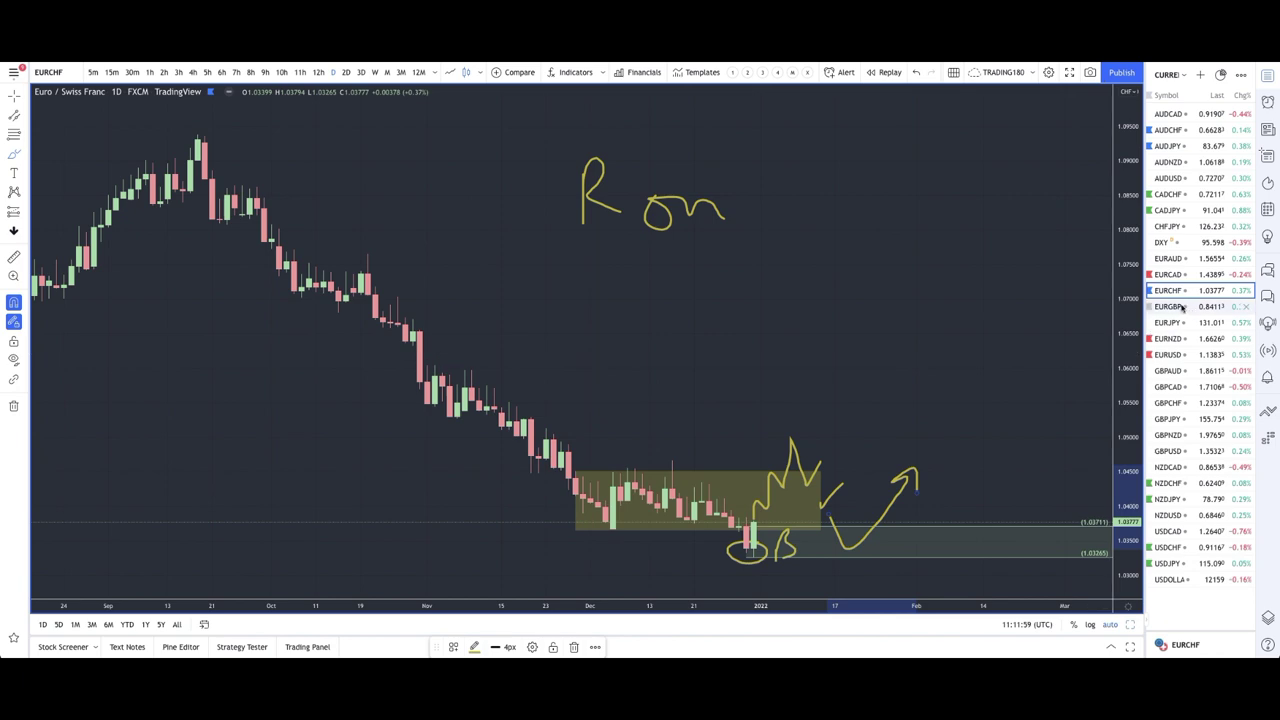
Load the EURGBP daily chart and zoom in on recent months.
left_click(1182, 307)
scroll(634, 471, "down", 3)
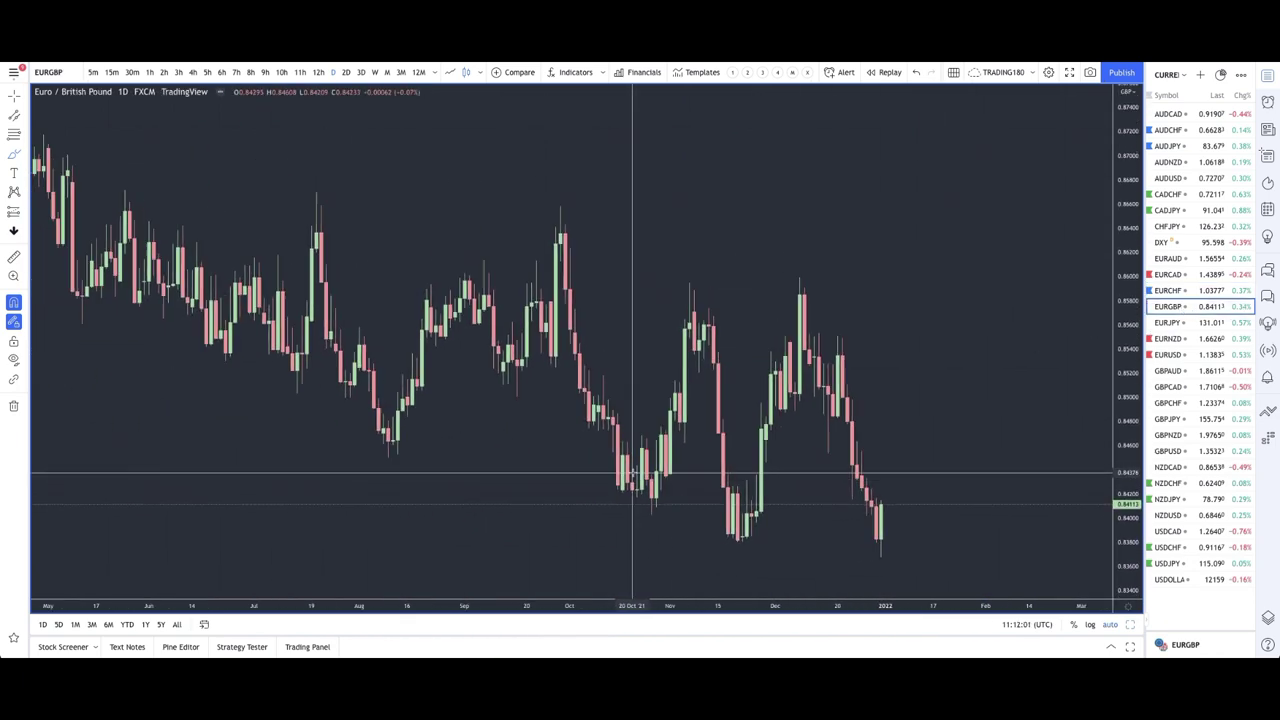
scroll(494, 420, "down", 5)
scroll(491, 423, "up", 5)
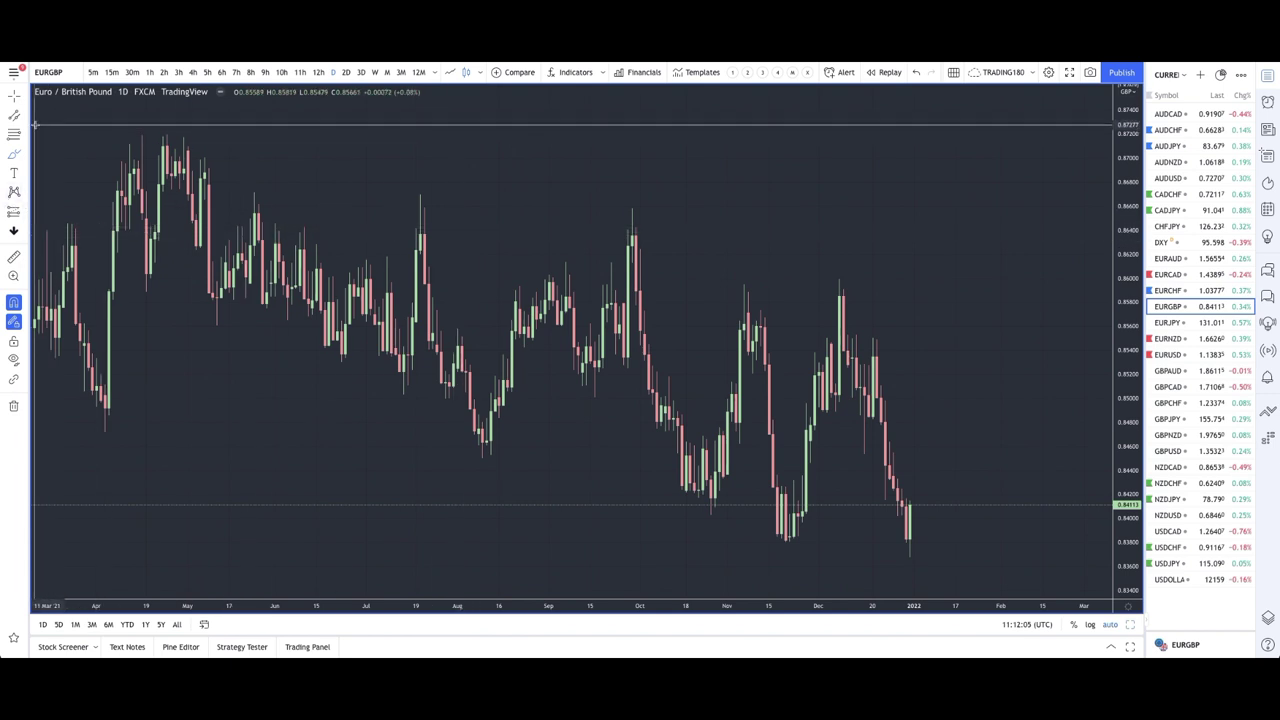
Draw a range box from 12 Oct spanning about 0.83801 to 0.85985.
left_click(26, 155)
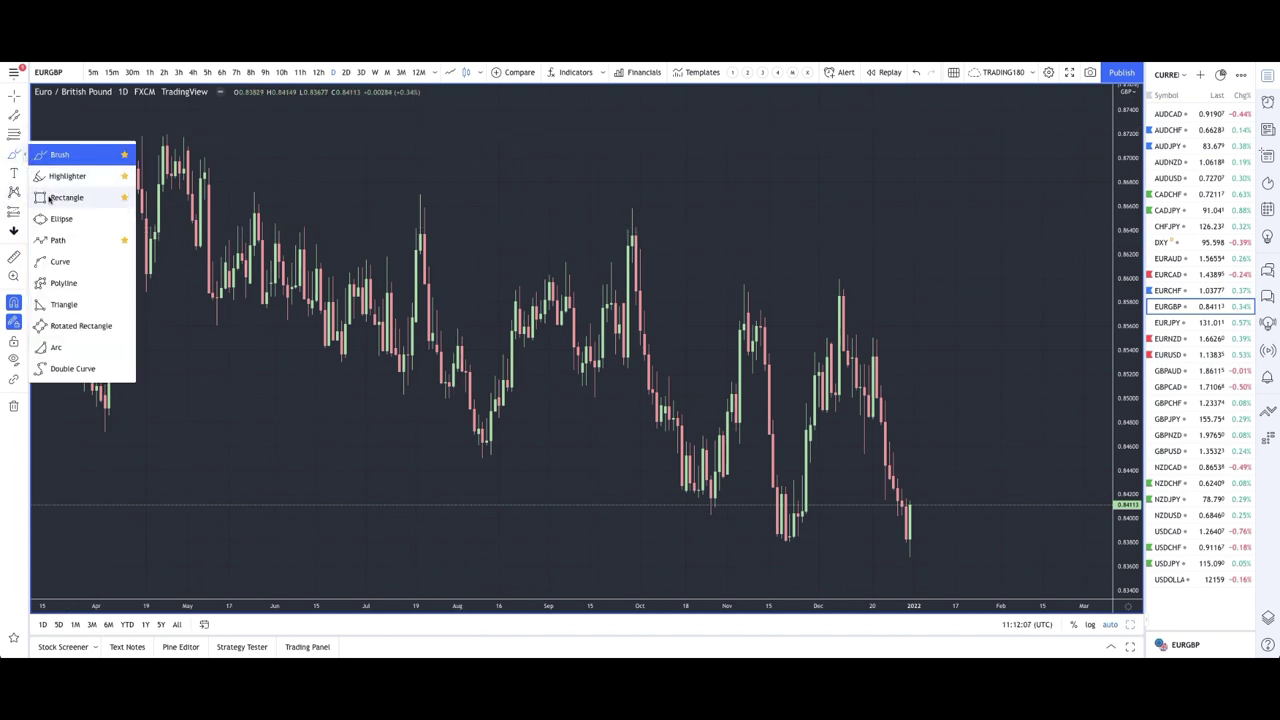
left_click(48, 198)
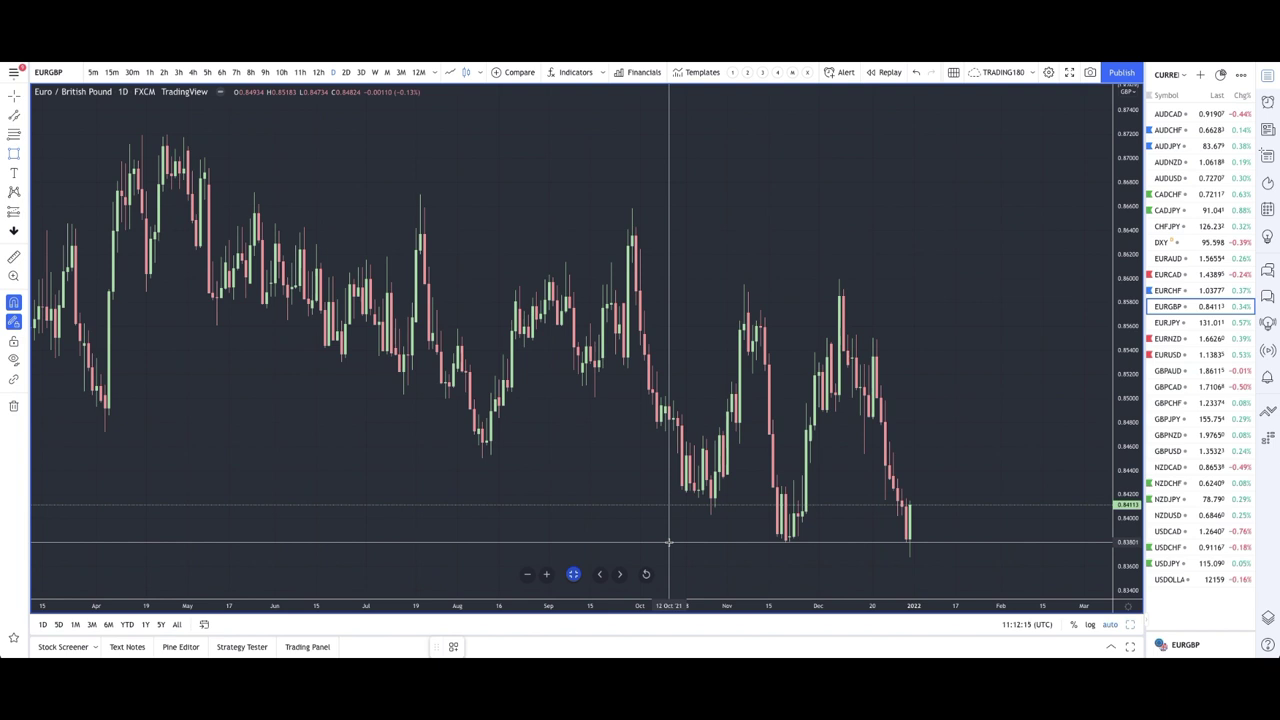
mouse_move(669, 542)
left_mouse_down()
mouse_move(943, 443)
mouse_move(988, 277)
left_mouse_up()
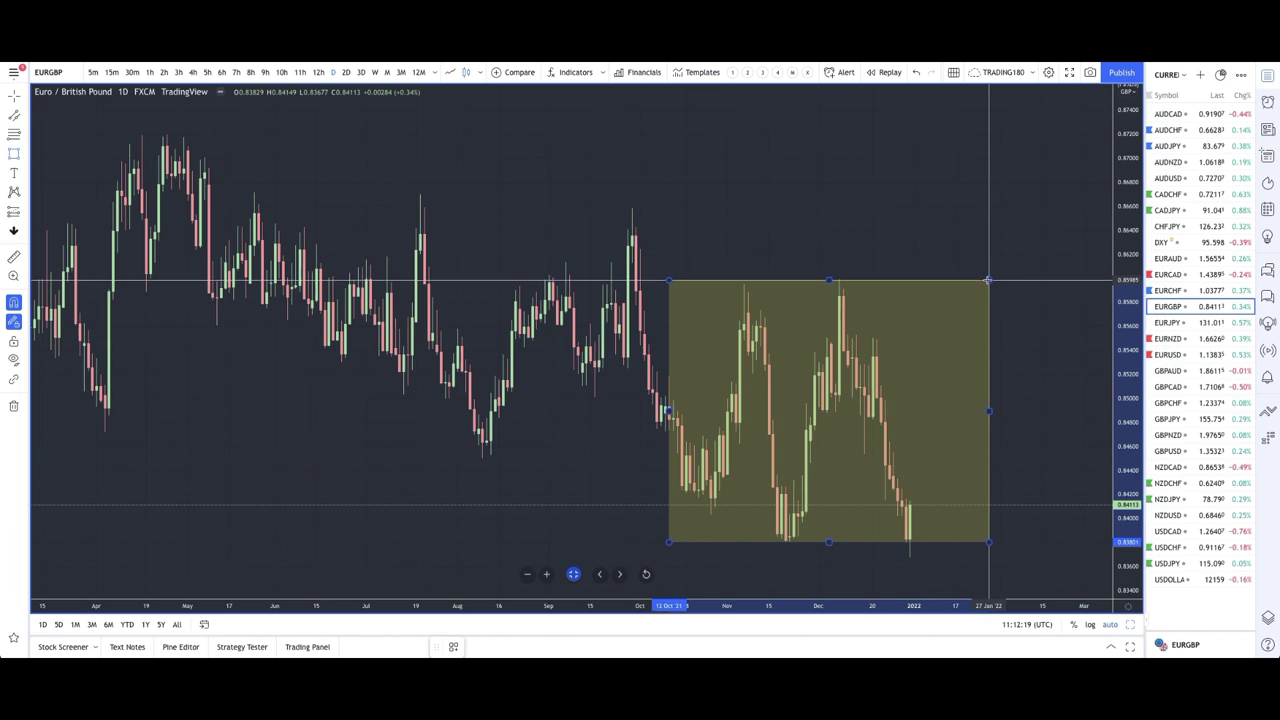
scroll(812, 380, "up", 3)
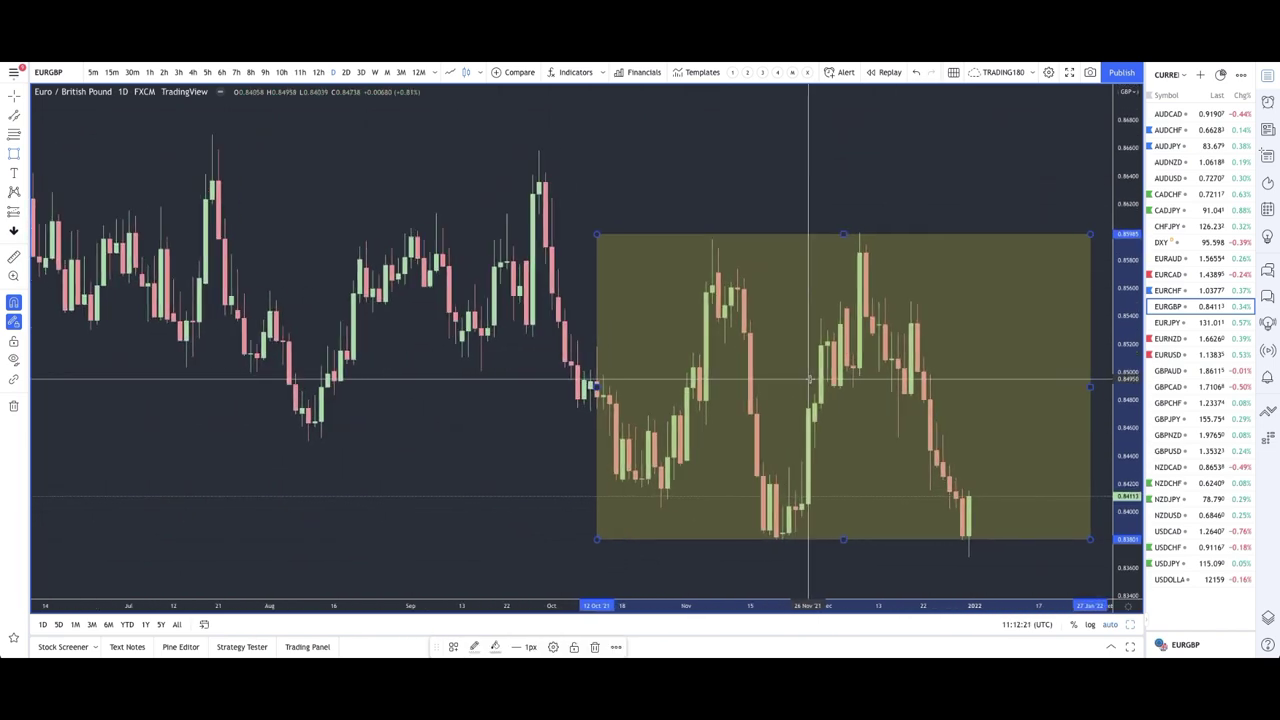
scroll(812, 380, "up", 2)
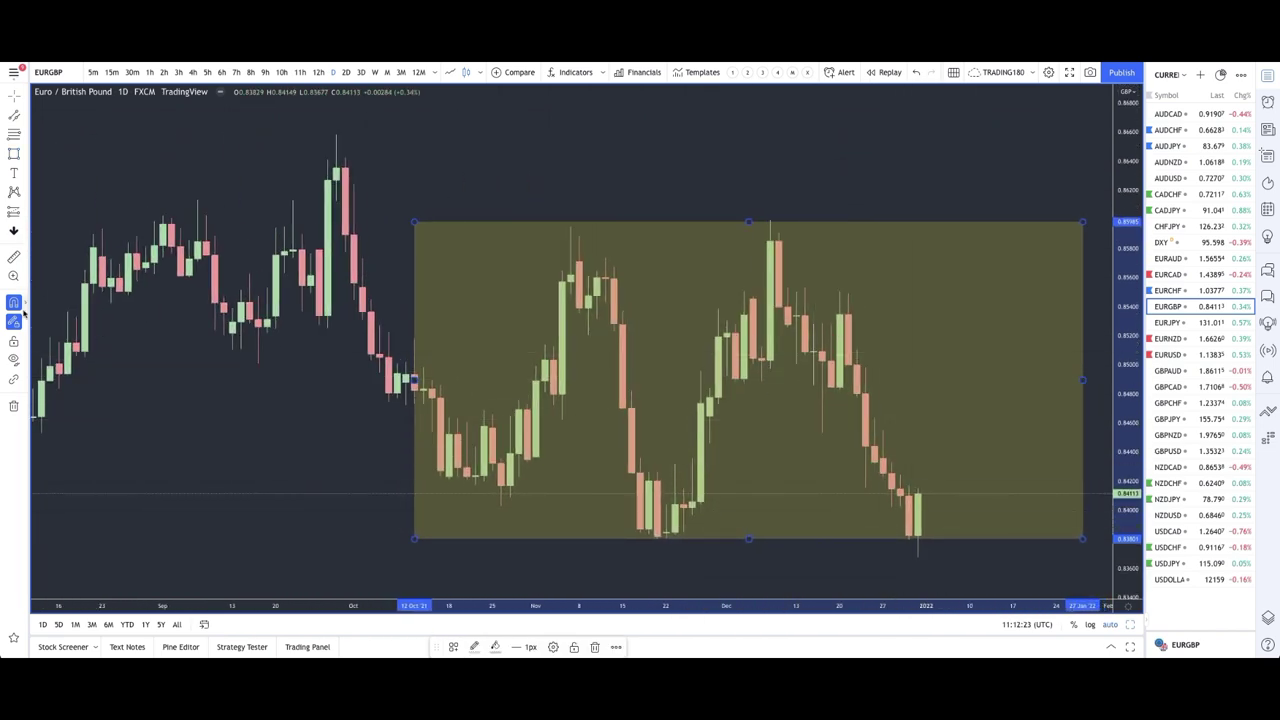
Brush a loop below the last candles and delete the yellow range box.
left_click(26, 153)
left_click(50, 155)
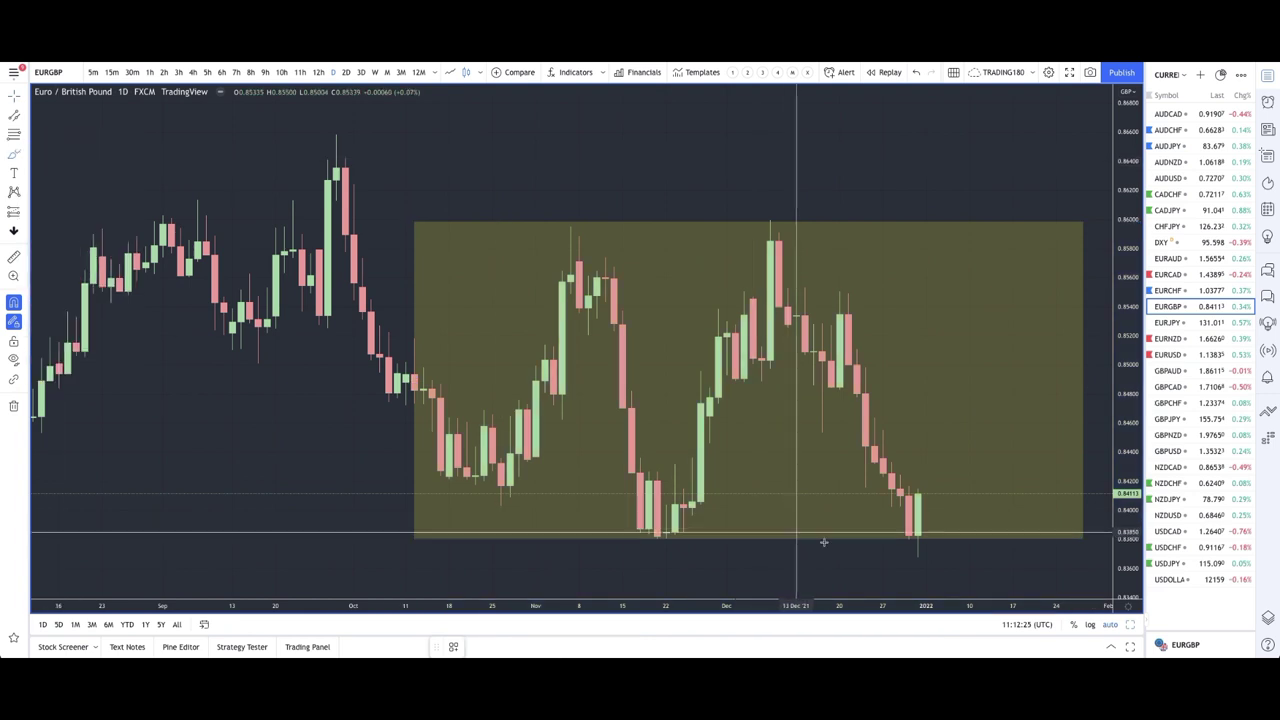
mouse_move(930, 541)
left_mouse_down()
mouse_move(927, 566)
mouse_move(930, 543)
left_mouse_up()
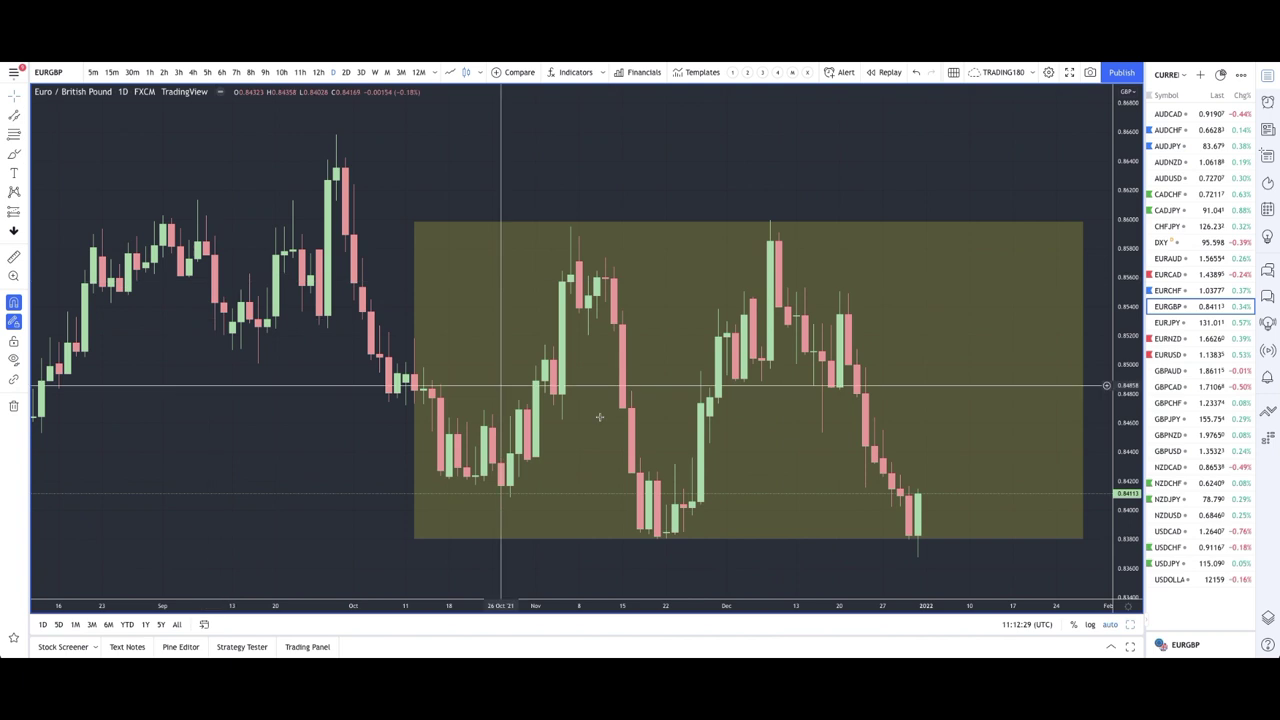
left_click(669, 227)
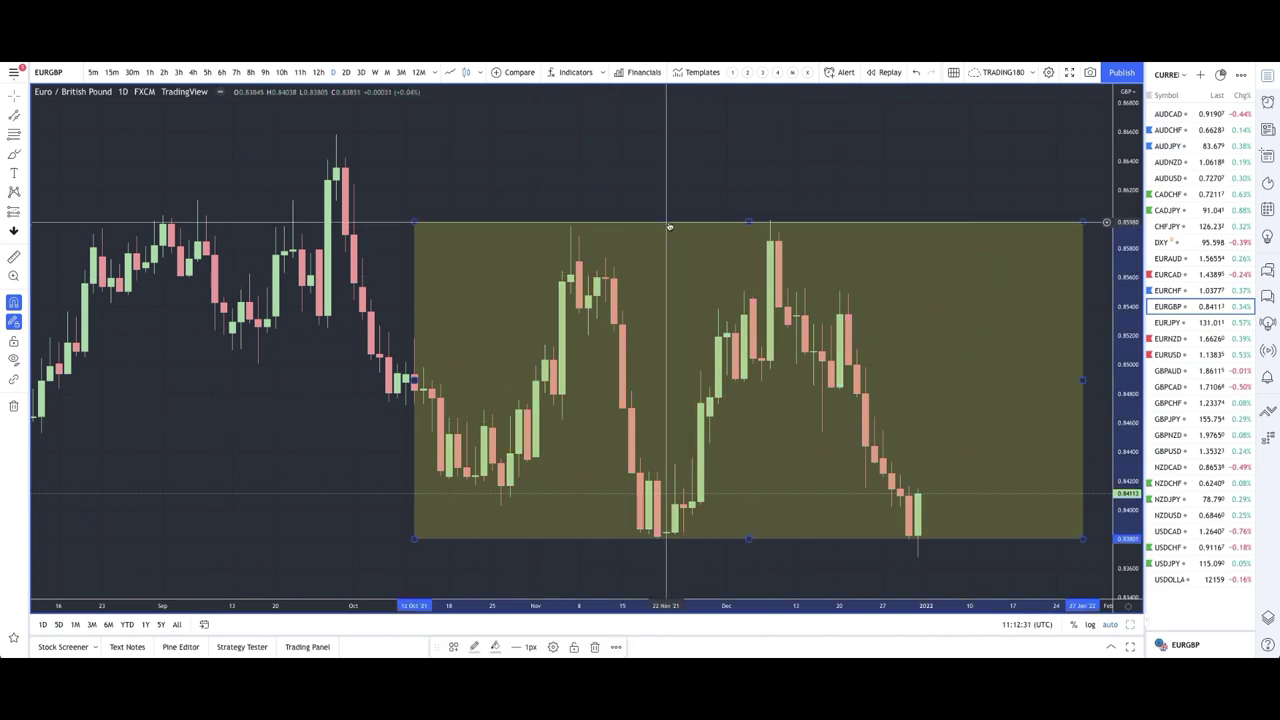
key("Delete")
left_click(13, 134)
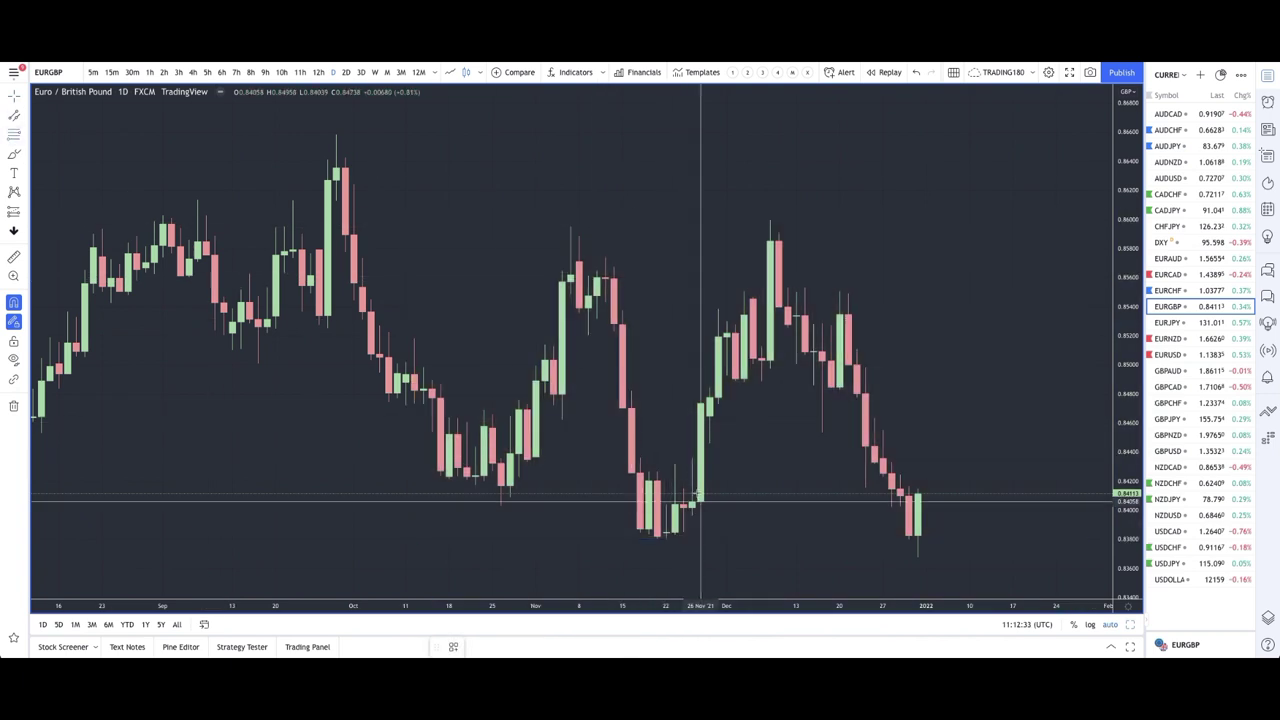
left_click_drag(686, 500, 661, 543)
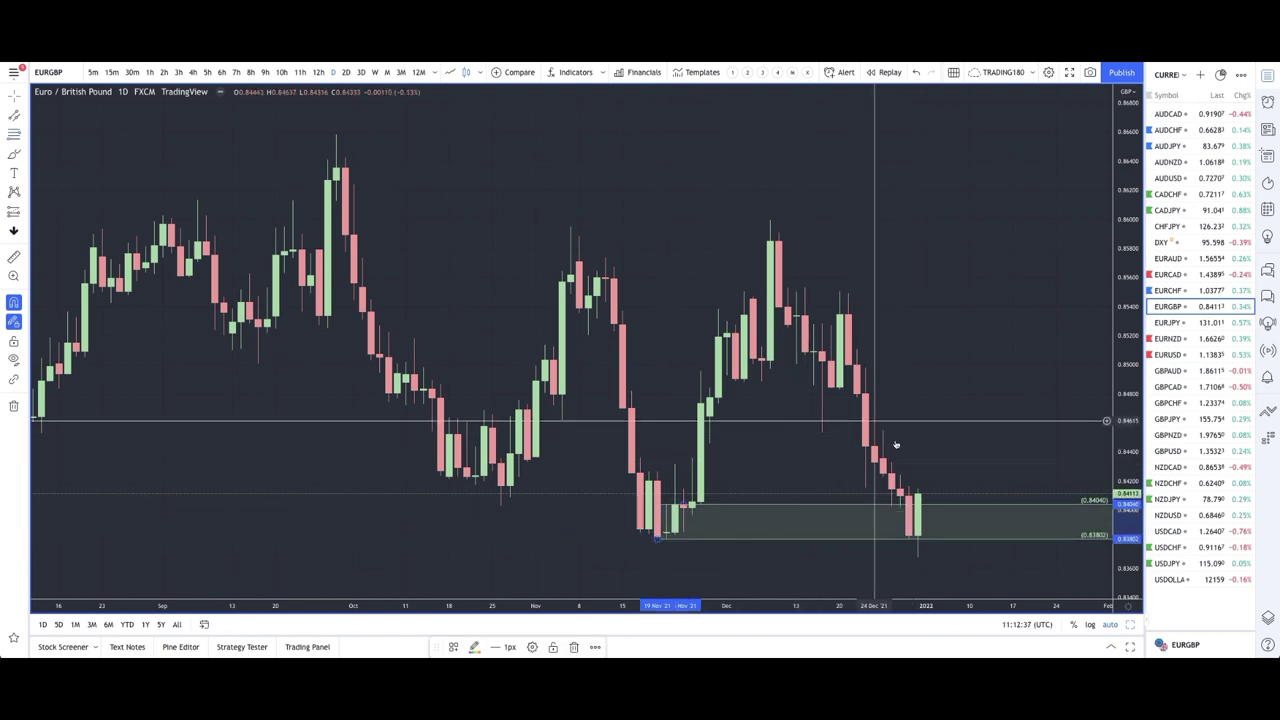
scroll(797, 429, "up", 5)
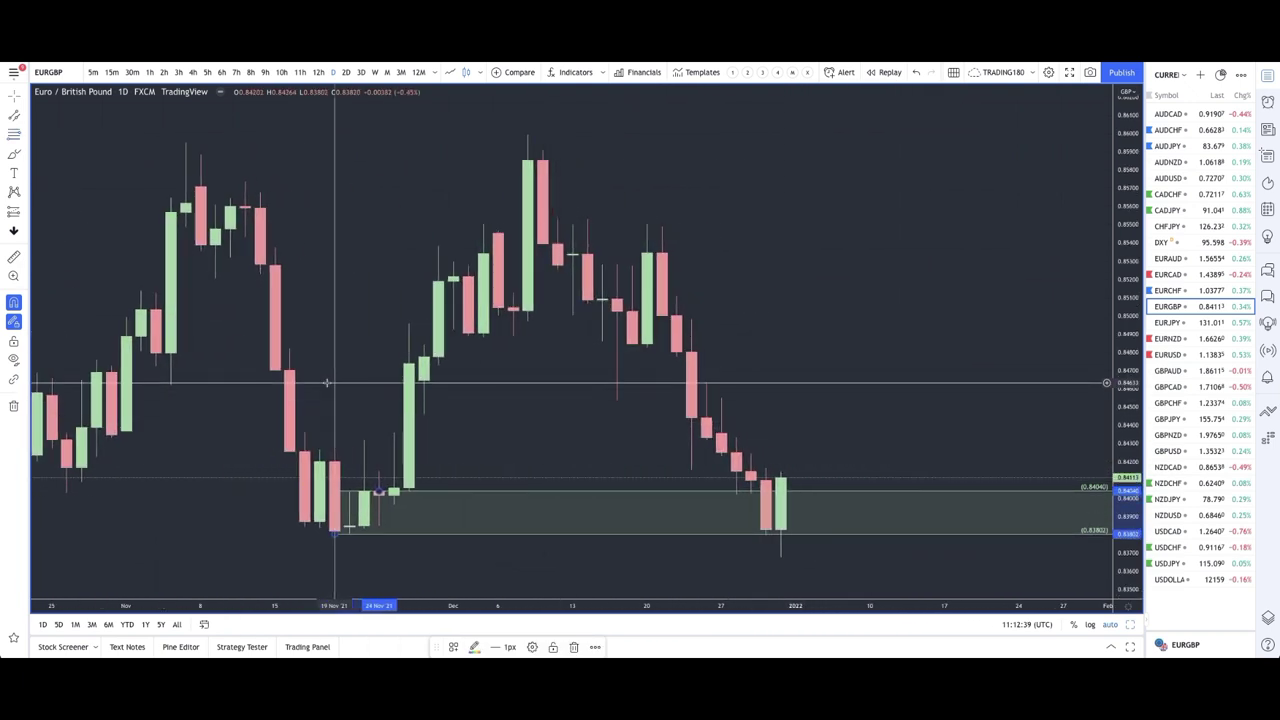
left_click(24, 155)
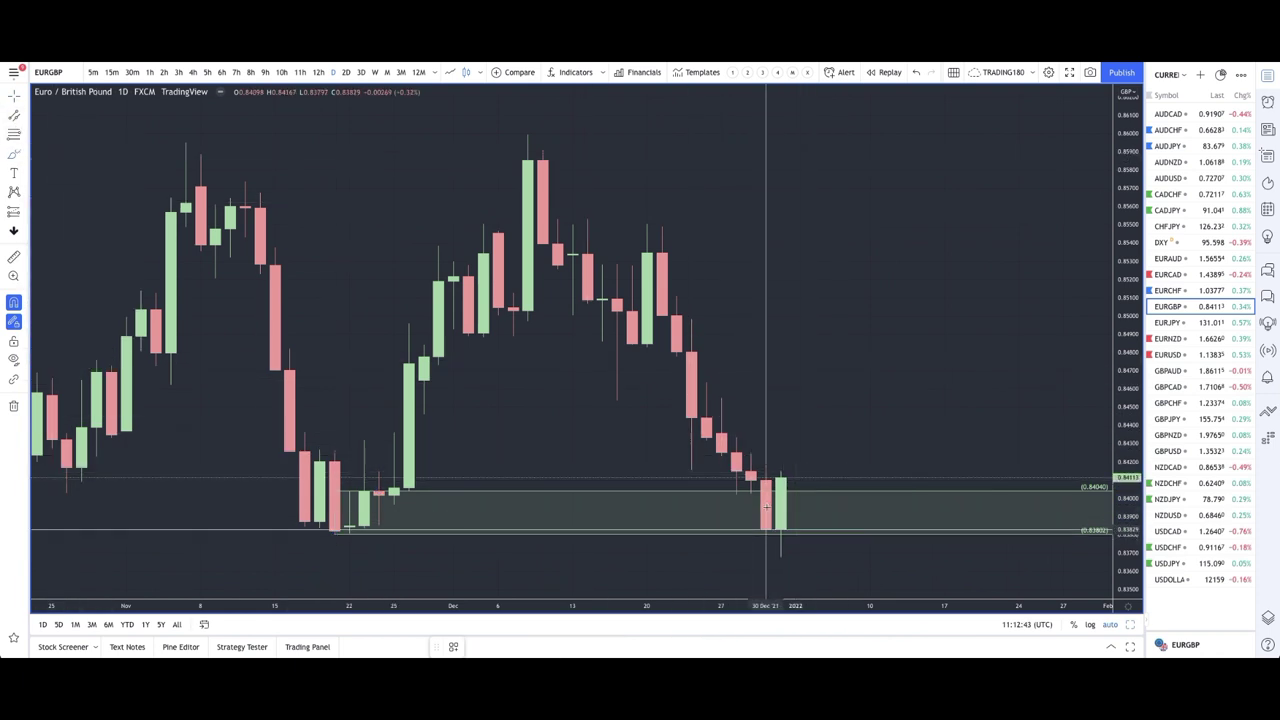
mouse_move(773, 482)
left_mouse_down()
mouse_move(752, 533)
mouse_move(812, 432)
mouse_move(837, 326)
mouse_move(870, 298)
left_mouse_up()
scroll(848, 455, "down", 5)
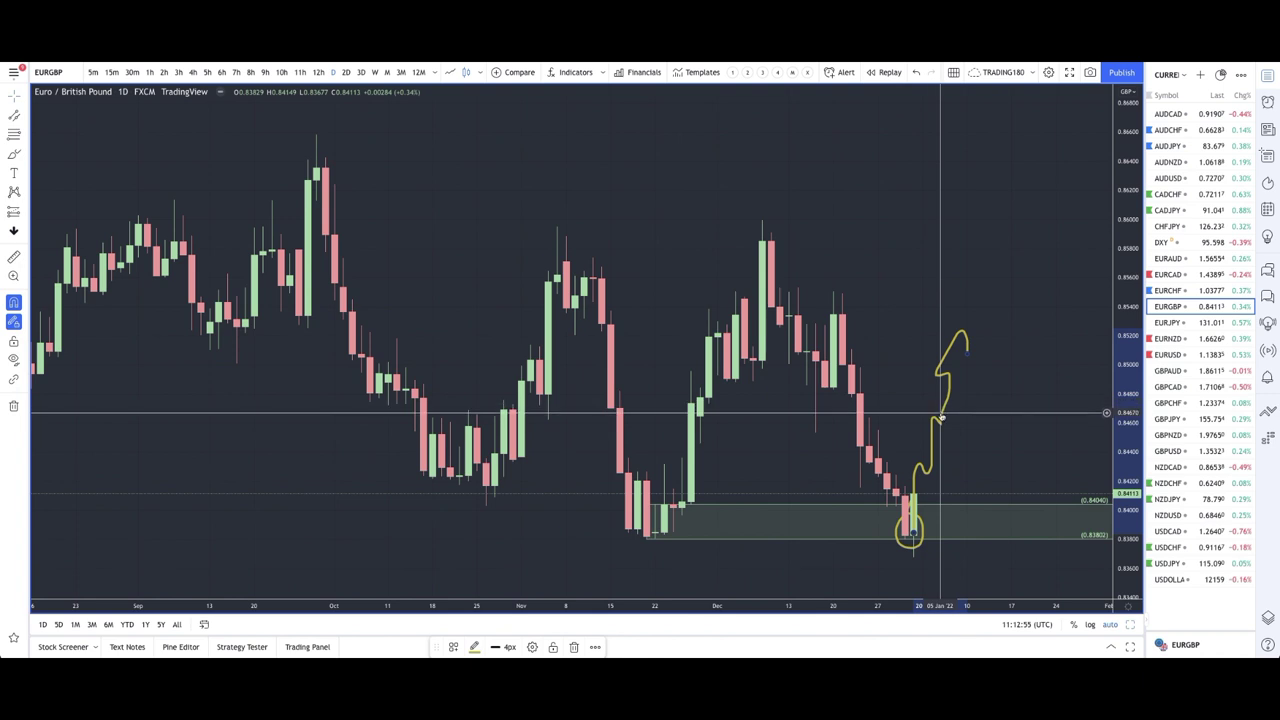
key("Delete")
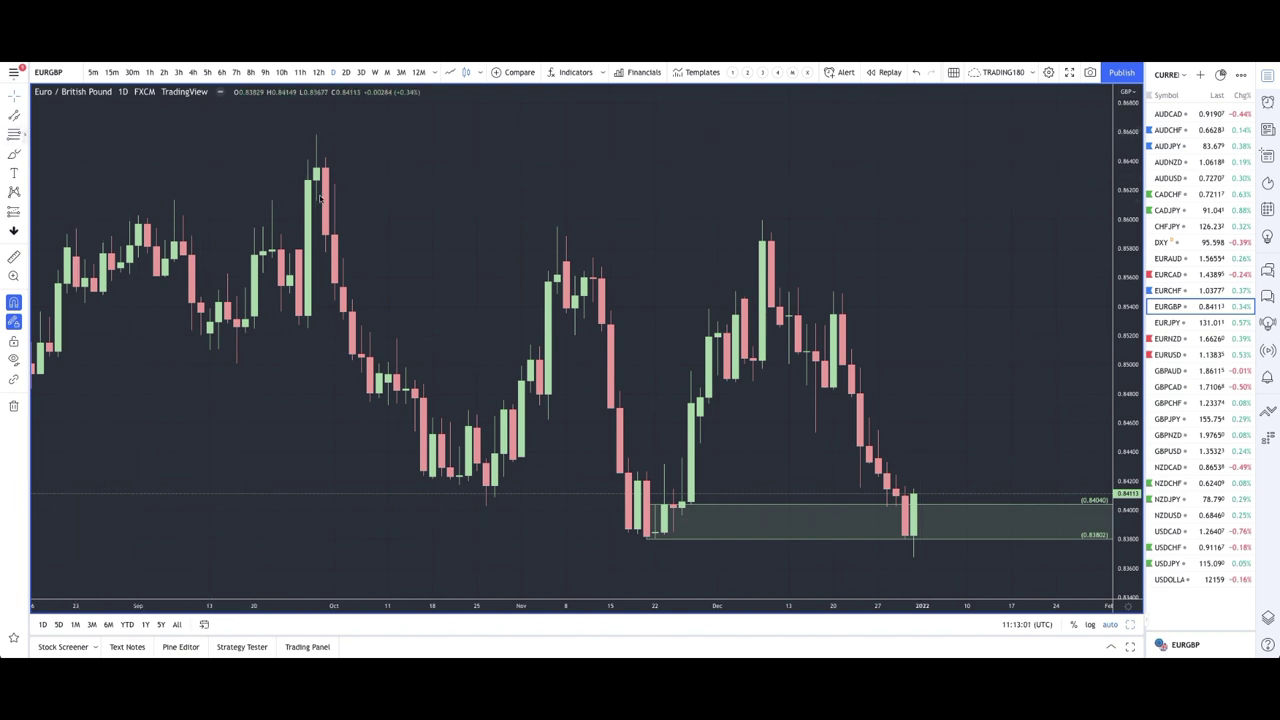
Add a SUPPLY zone from 0.84848 up to the December high and delete the green demand zone.
left_click_drag(833, 386, 840, 295)
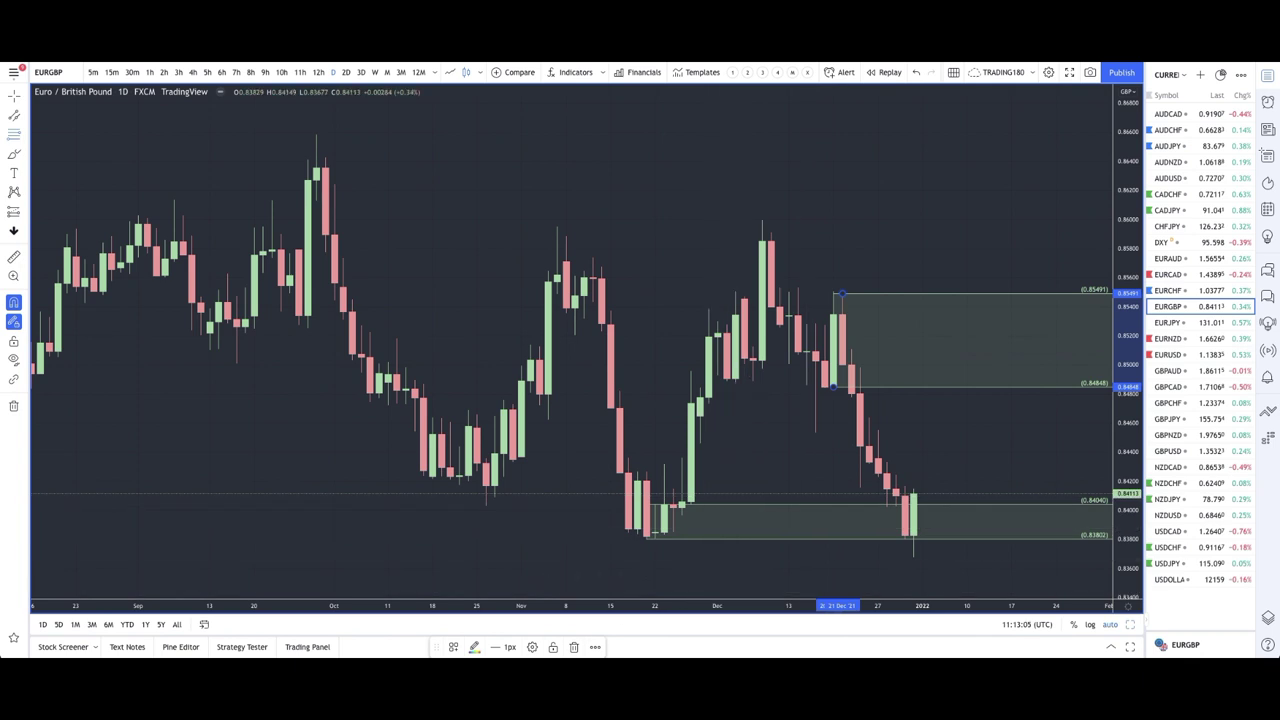
left_click(452, 647)
left_click(479, 406)
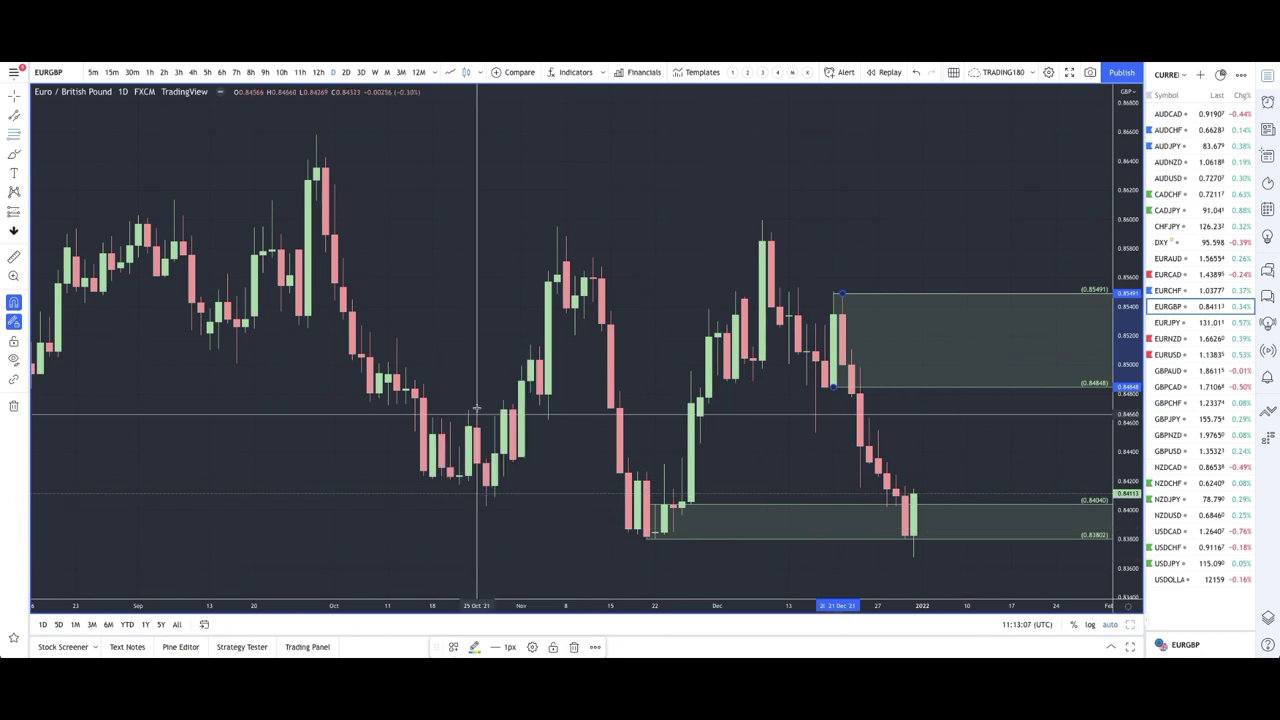
left_click_drag(842, 297, 760, 216)
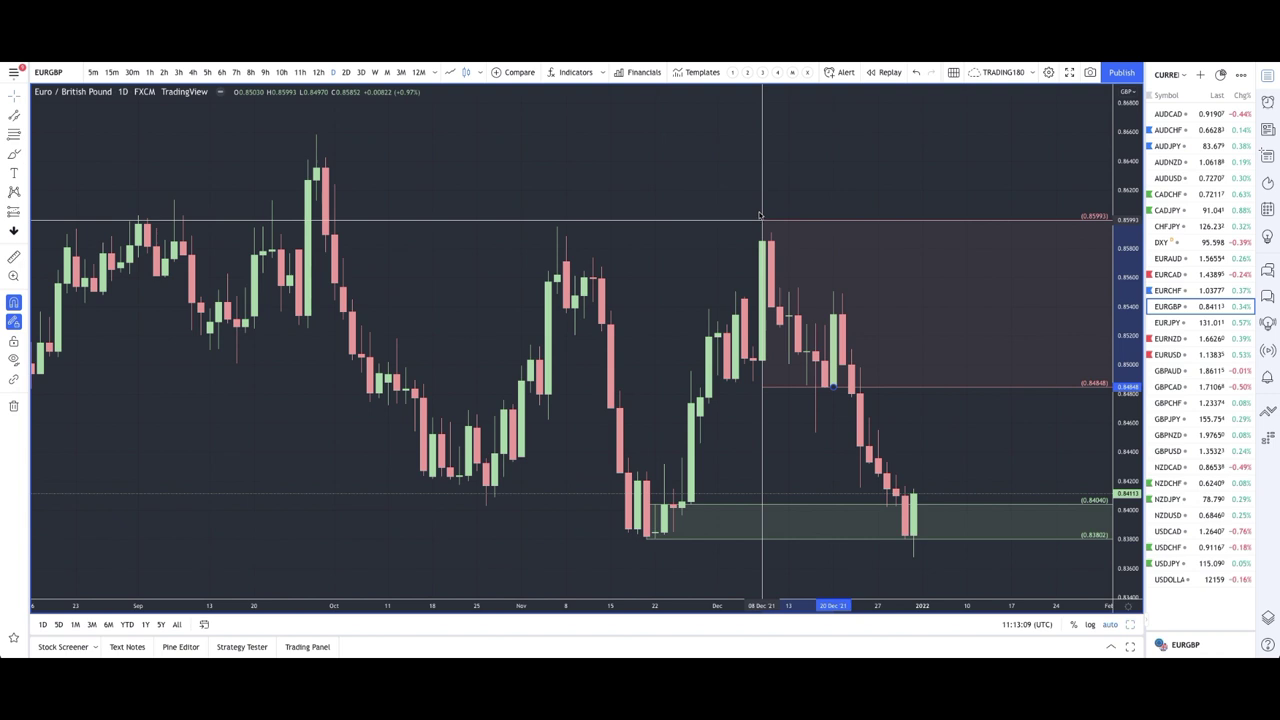
left_click(832, 507)
key("Delete")
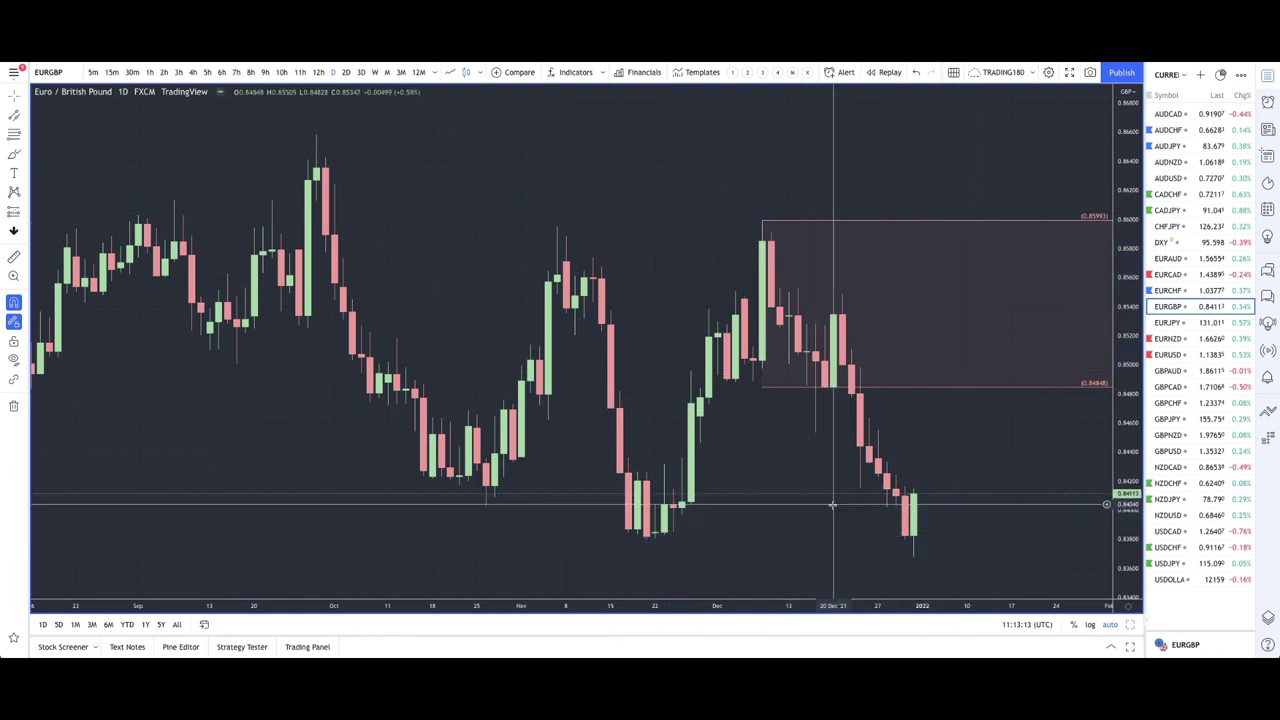
Brush an arch arrow rallying from the last candle, then dropping.
scroll(846, 420, "down", 2)
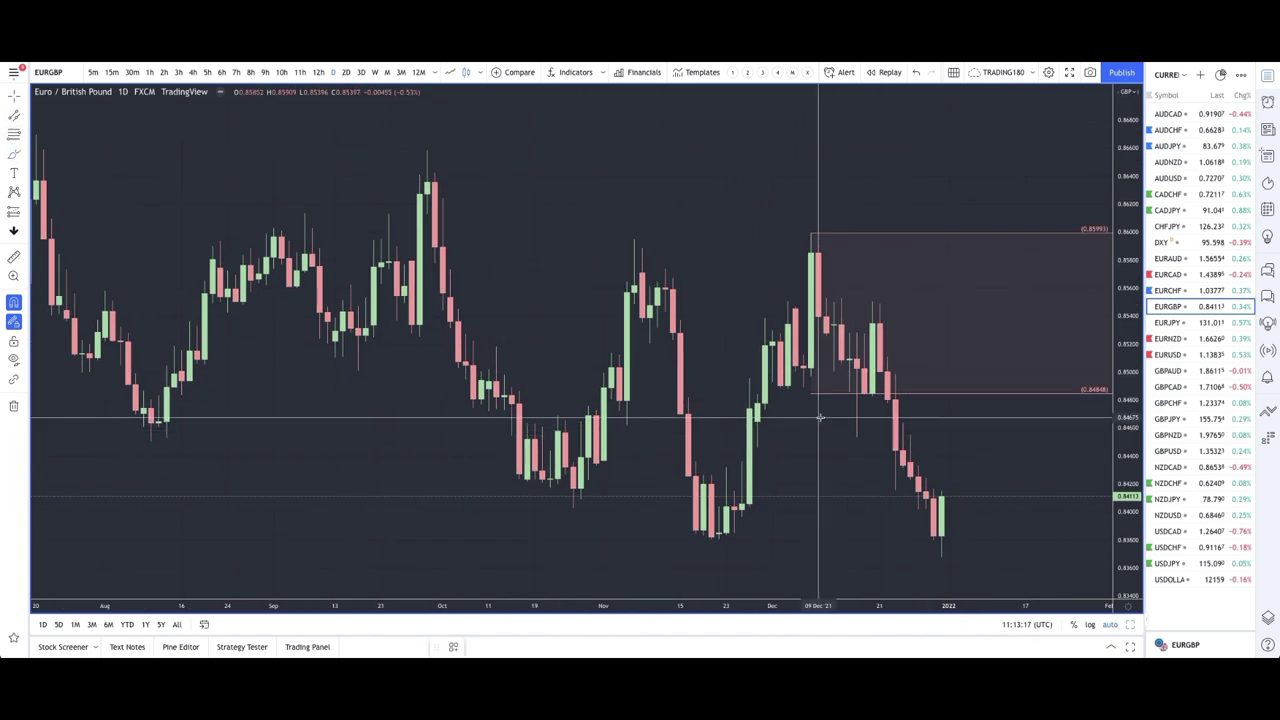
mouse_move(941, 490)
left_mouse_down()
mouse_move(963, 400)
mouse_move(1047, 452)
left_mouse_up()
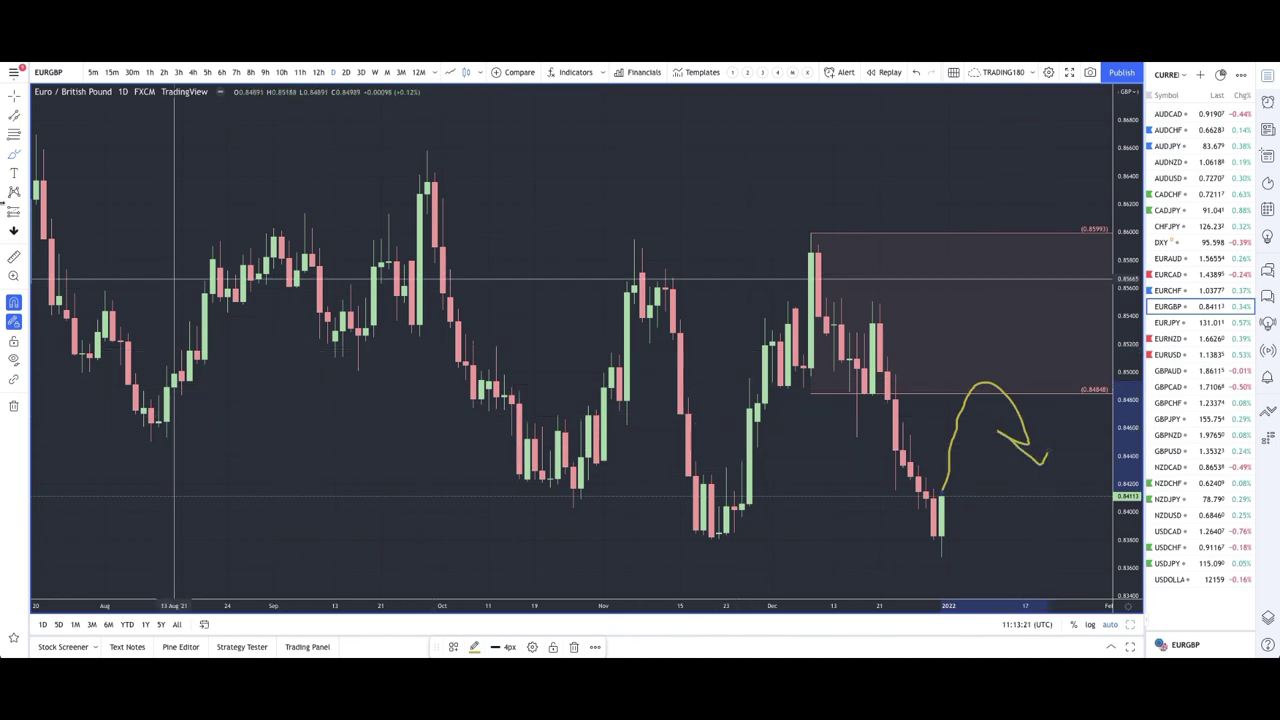
left_click(22, 155)
left_click(60, 194)
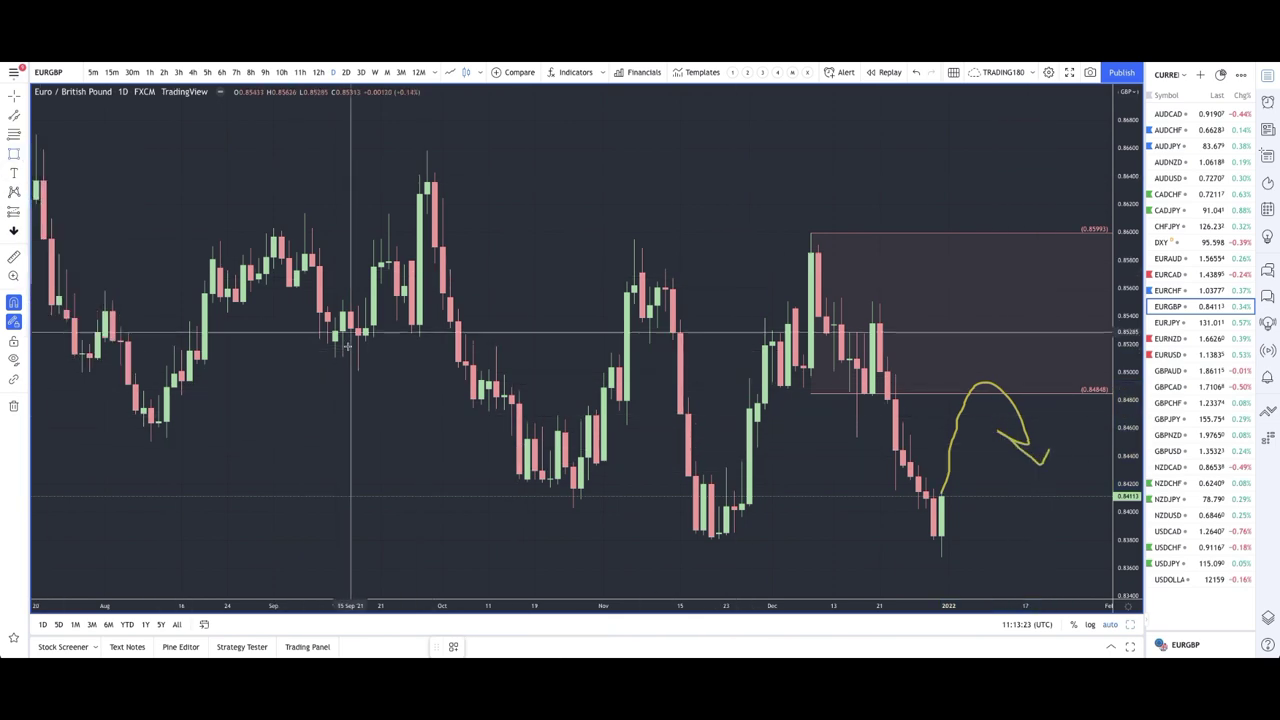
scroll(206, 379, "down", 2)
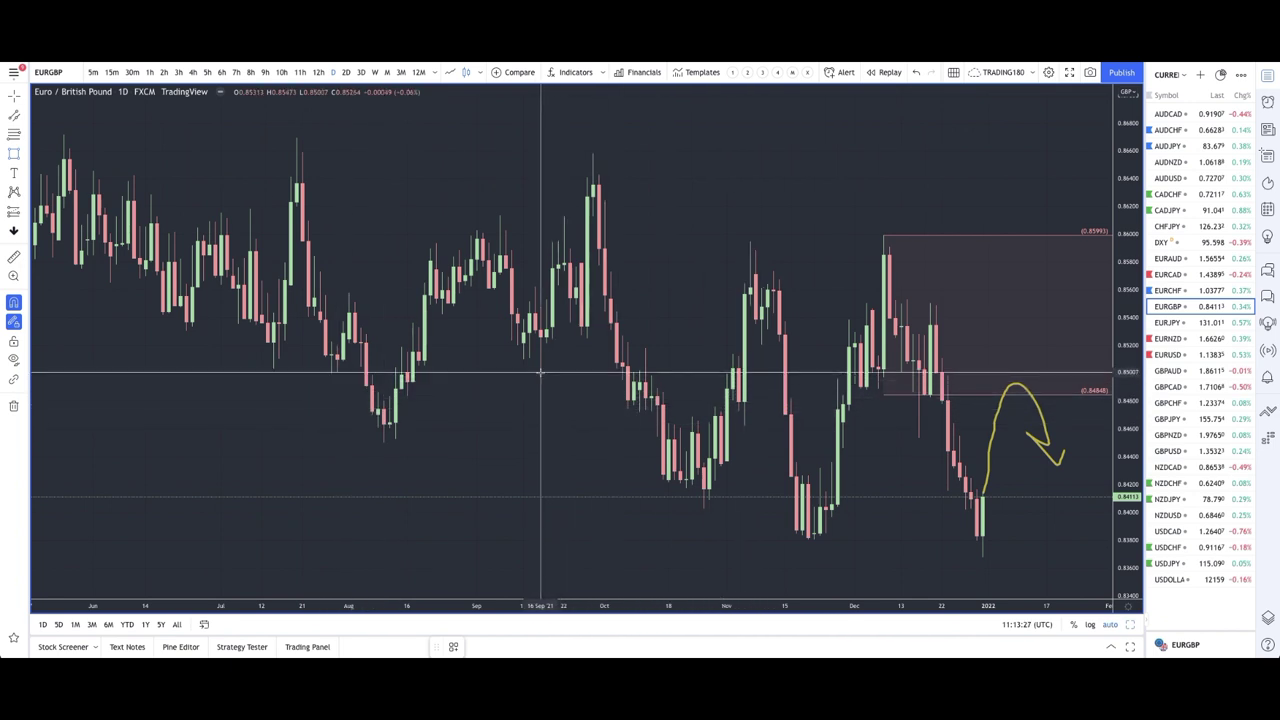
Draw a yellow band near 0.85 and extend it left across July–September.
mouse_move(540, 372)
left_mouse_down()
mouse_move(1094, 420)
mouse_move(1094, 400)
left_mouse_up()
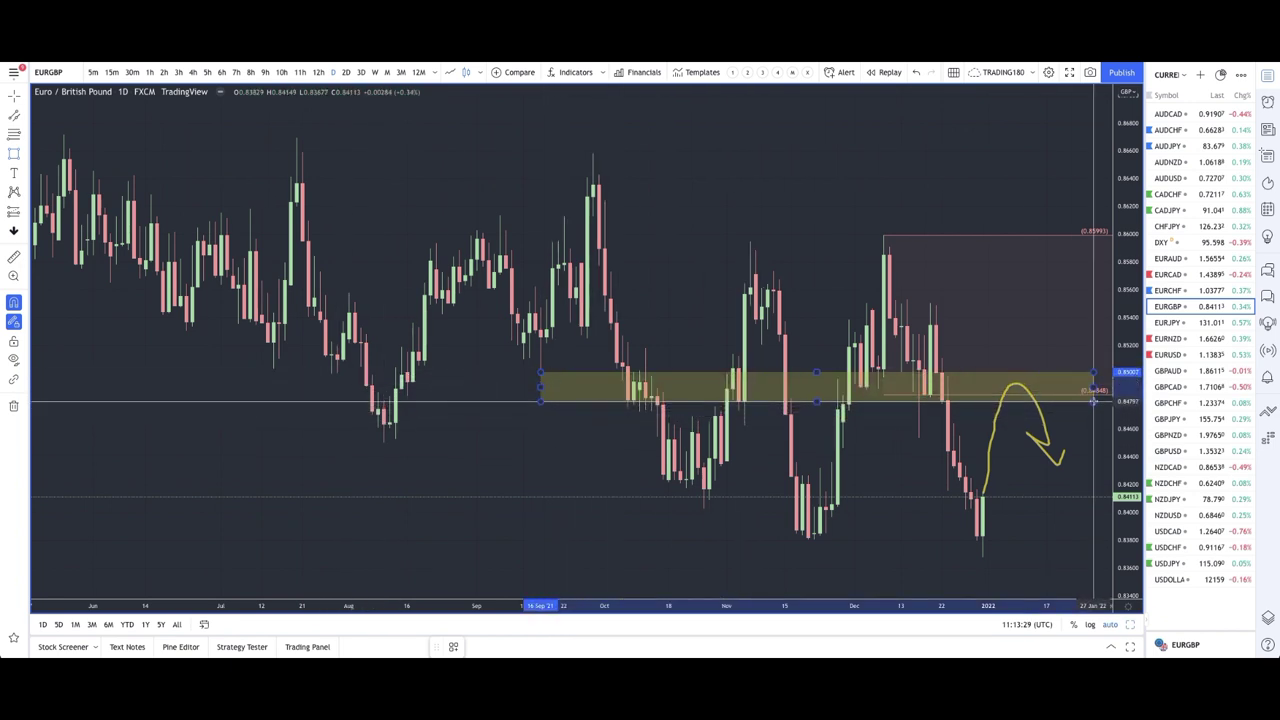
scroll(786, 390, "up", 2)
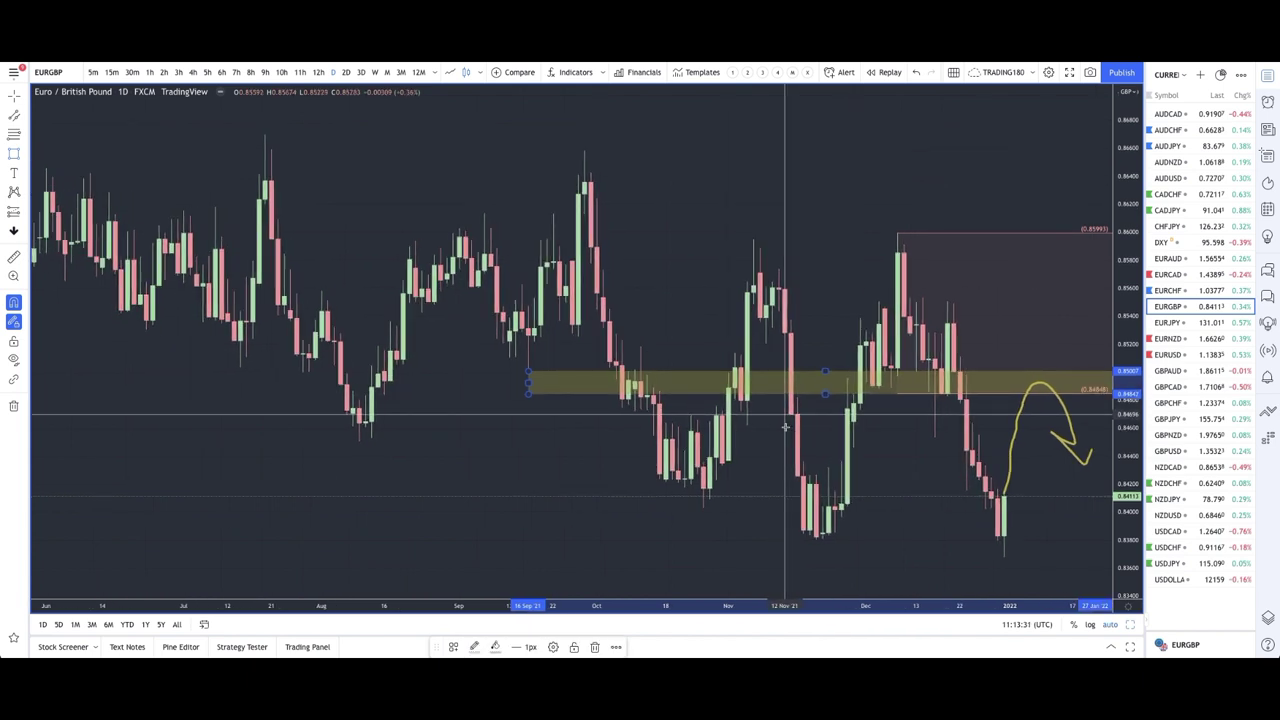
left_click_drag(522, 383, 226, 393)
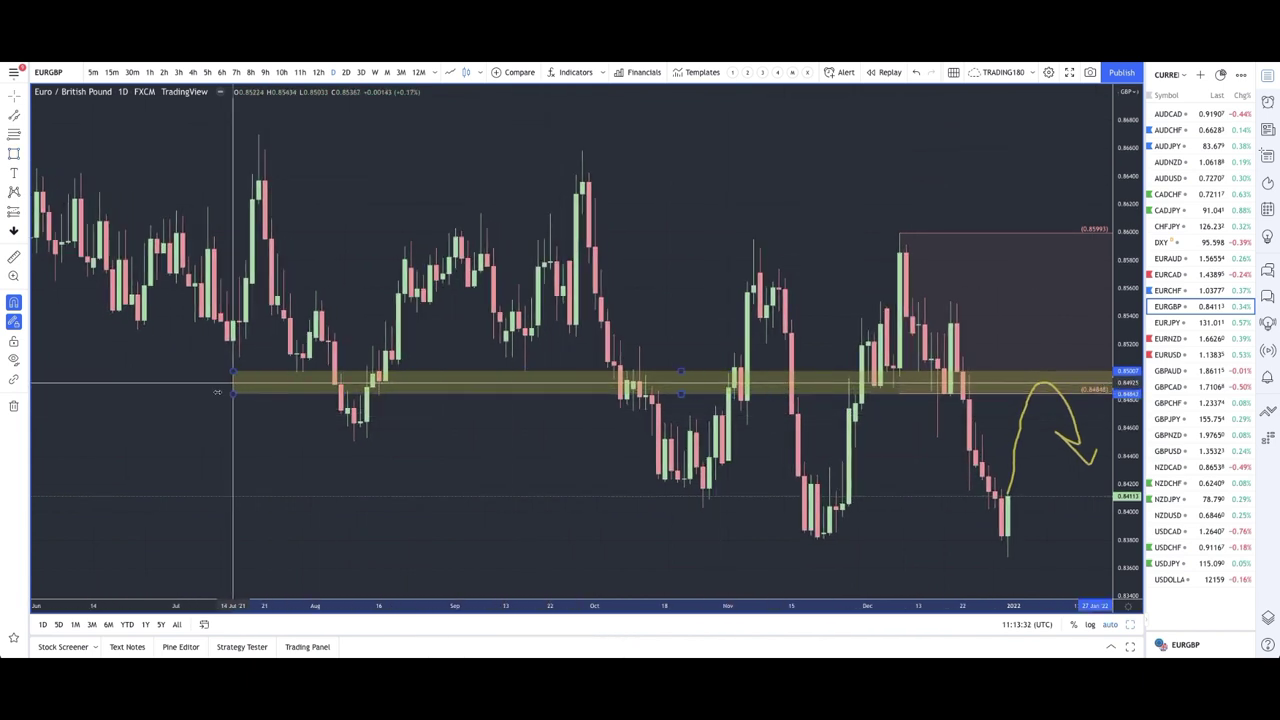
left_click_drag(117, 398, 110, 392)
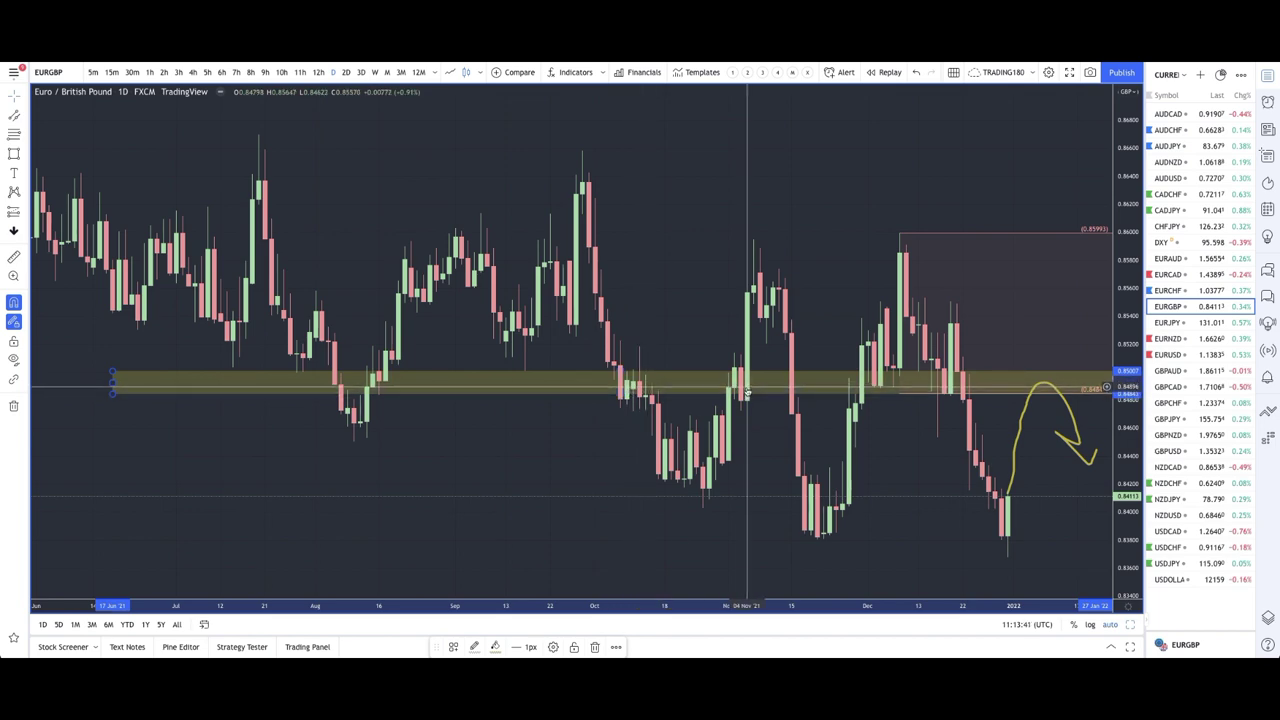
scroll(1000, 387, "right", 2)
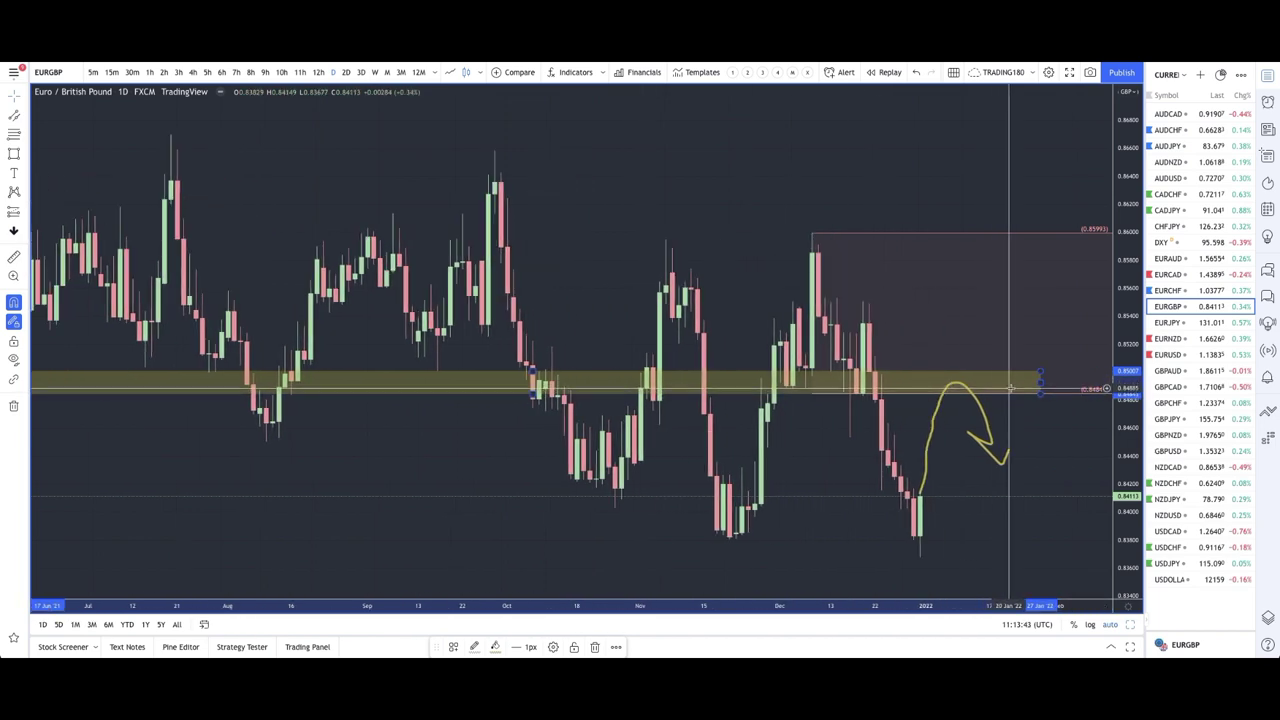
scroll(1017, 398, "up", 2)
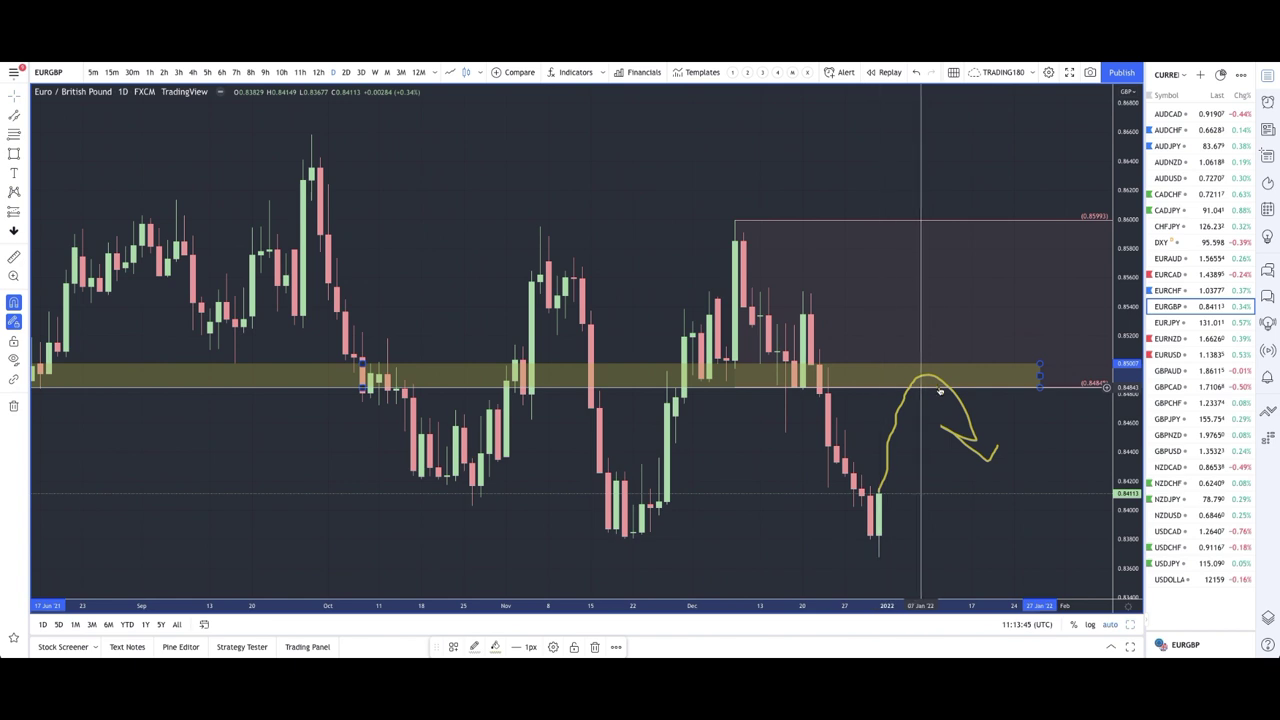
left_click(14, 137)
Box the December high 0.85993 down to the 0.83677 low with the VR TOOL template.
mouse_move(735, 216)
left_mouse_down()
mouse_move(864, 490)
mouse_move(878, 552)
left_mouse_up()
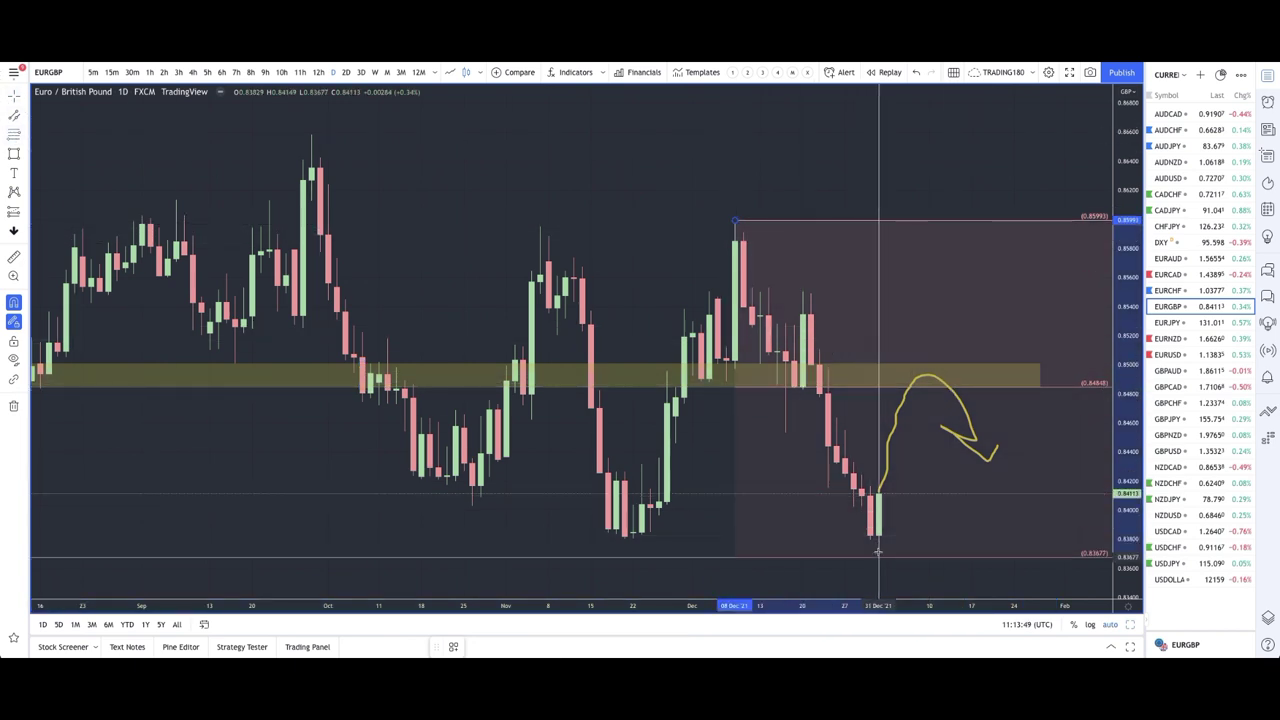
left_click(453, 647)
left_click(493, 440)
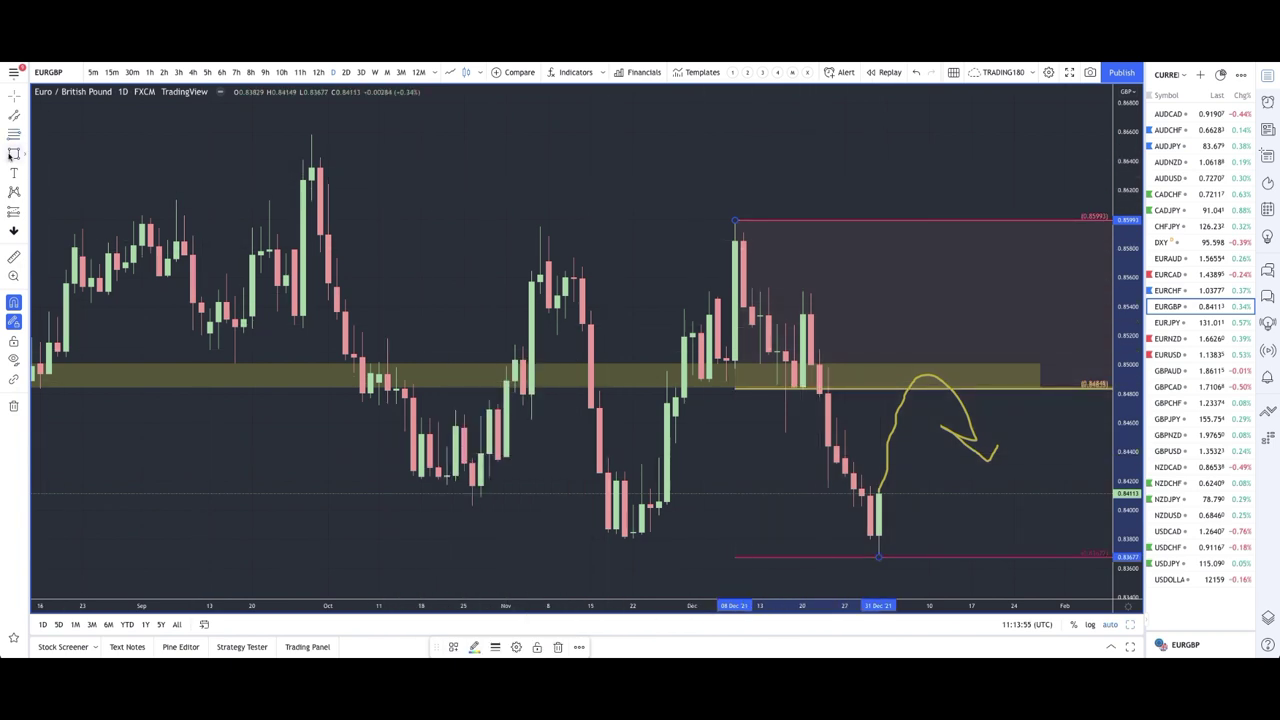
left_click(441, 230)
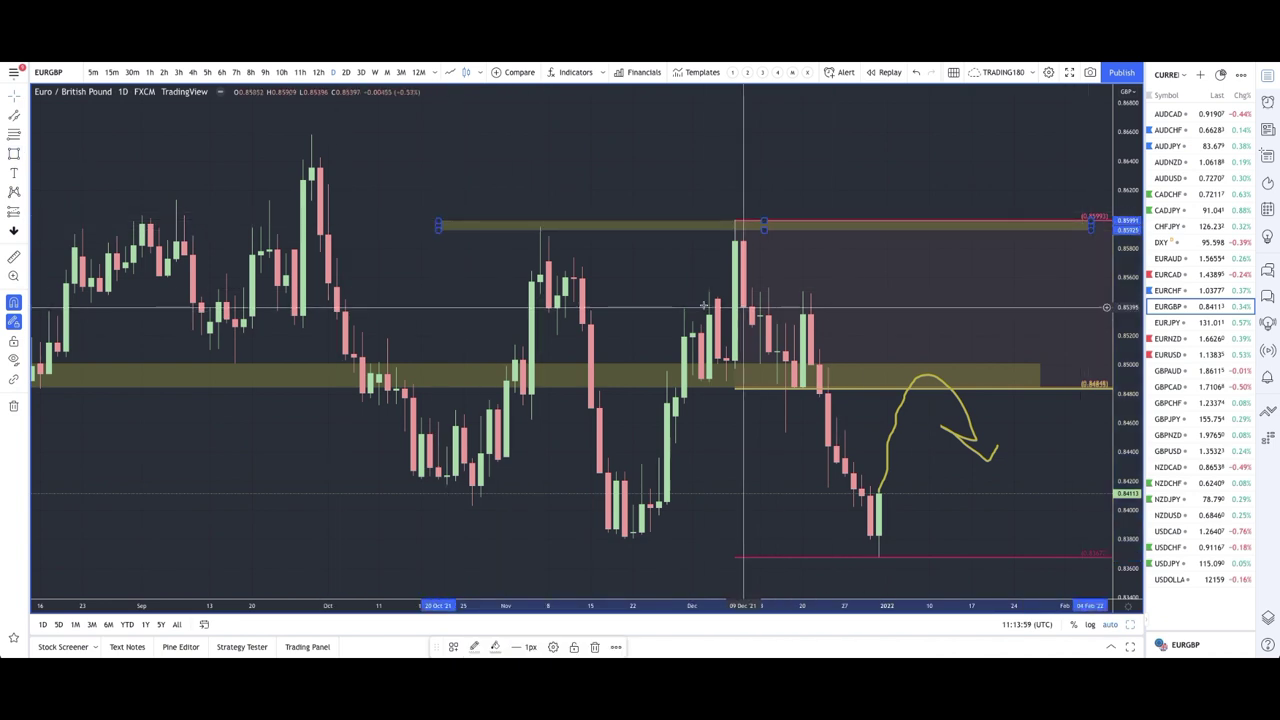
With the Brush, circle the November and December peaks at the top band.
scroll(708, 305, "up", 3)
left_click(24, 160)
left_click(208, 171)
scroll(423, 200, "down", 3)
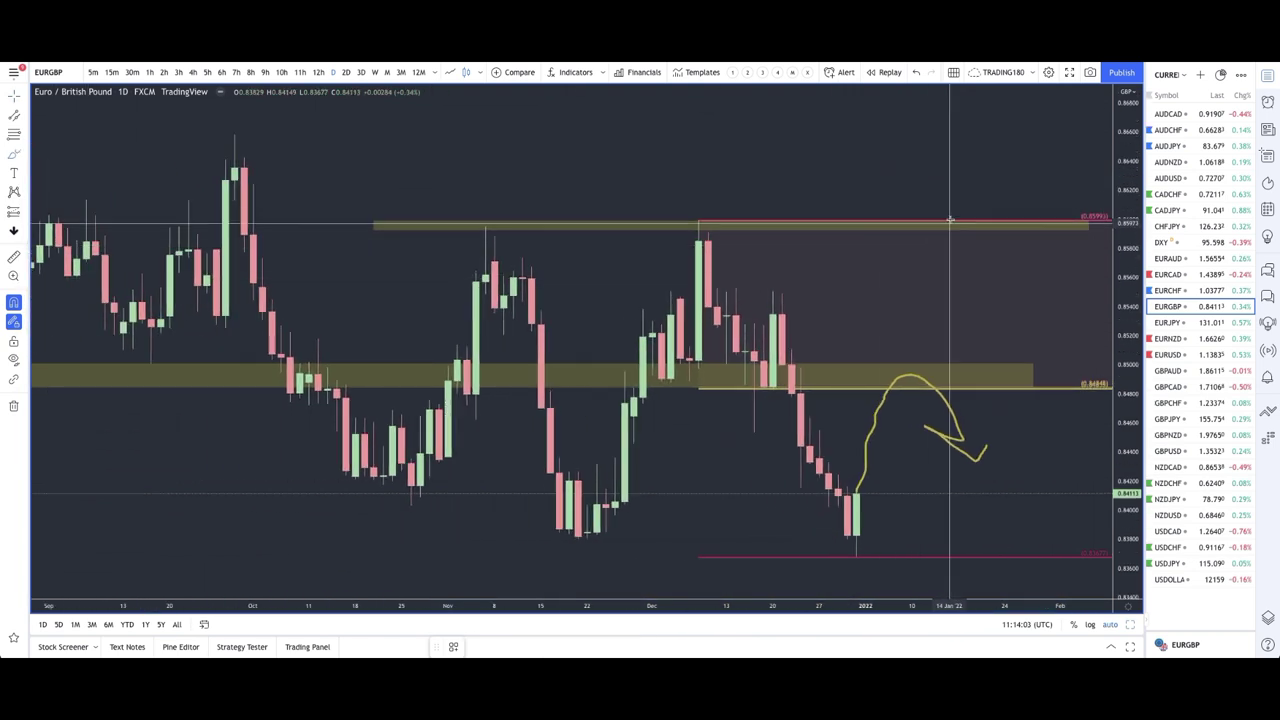
left_click_drag(484, 208, 477, 213)
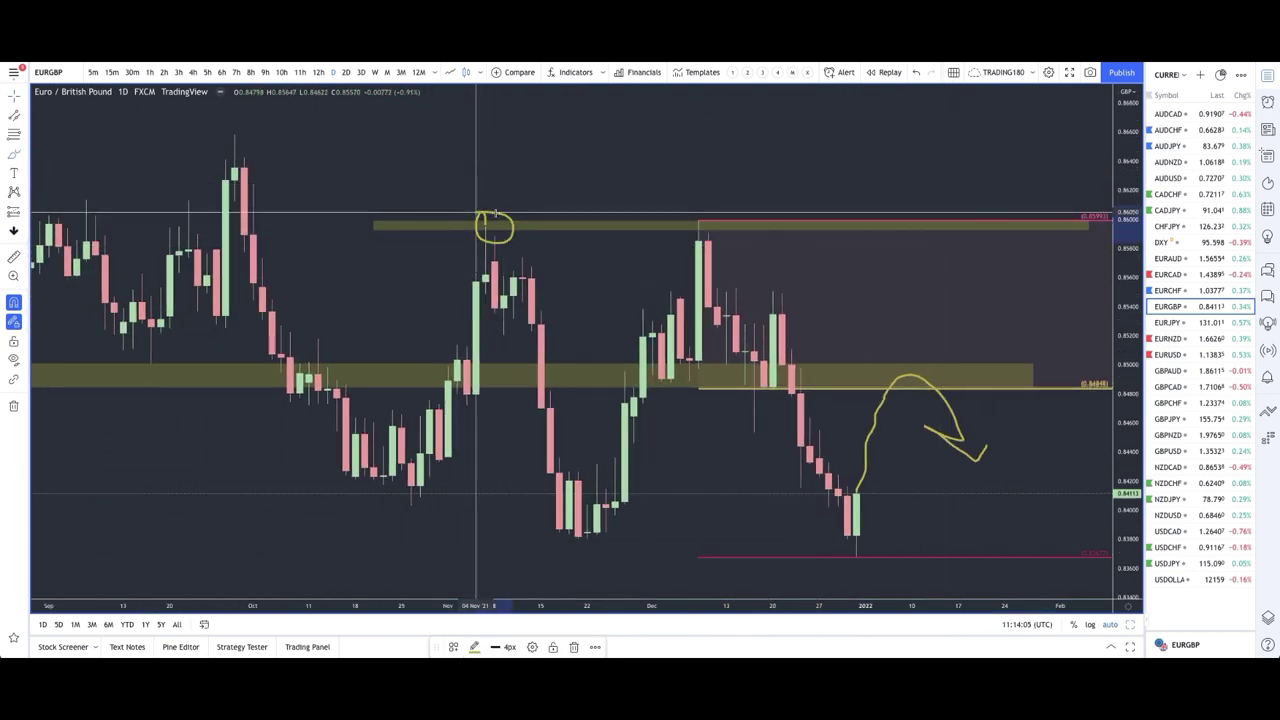
left_click_drag(708, 212, 714, 214)
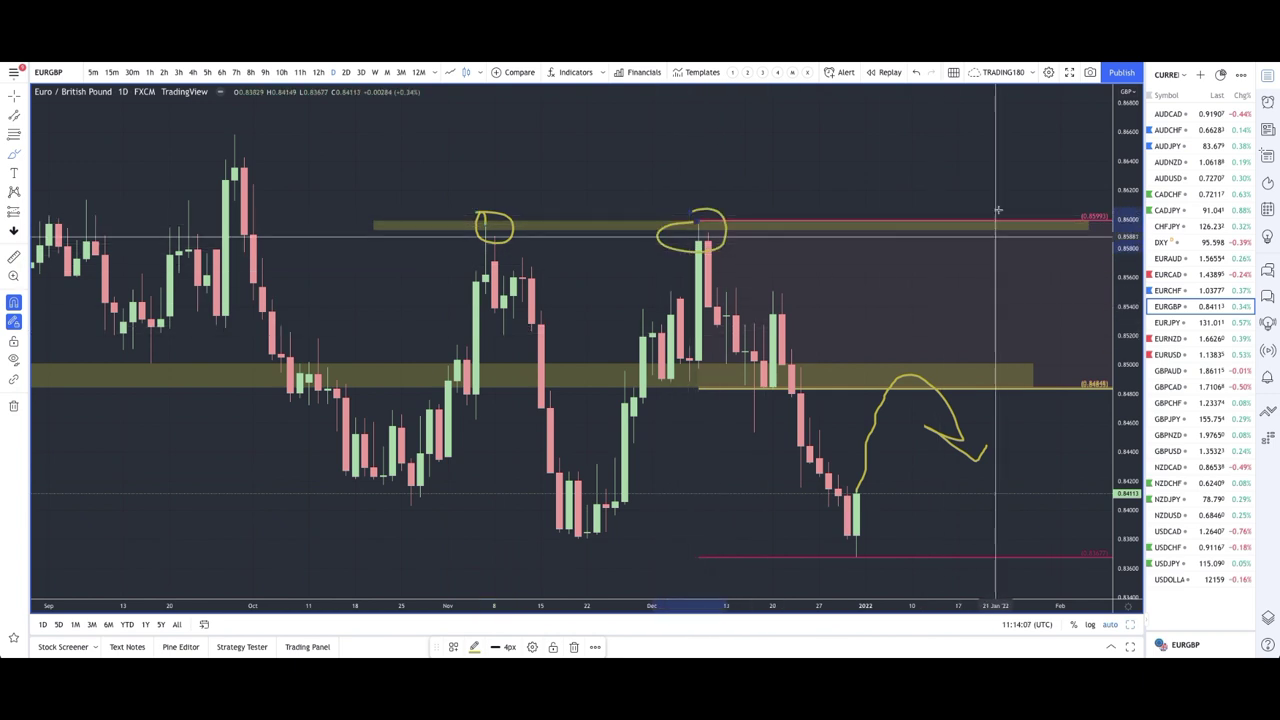
Sketch a loop dropping to the lower yellow band and an upward arrow near September.
left_click_drag(963, 155, 983, 143)
left_click_drag(967, 187, 1030, 355)
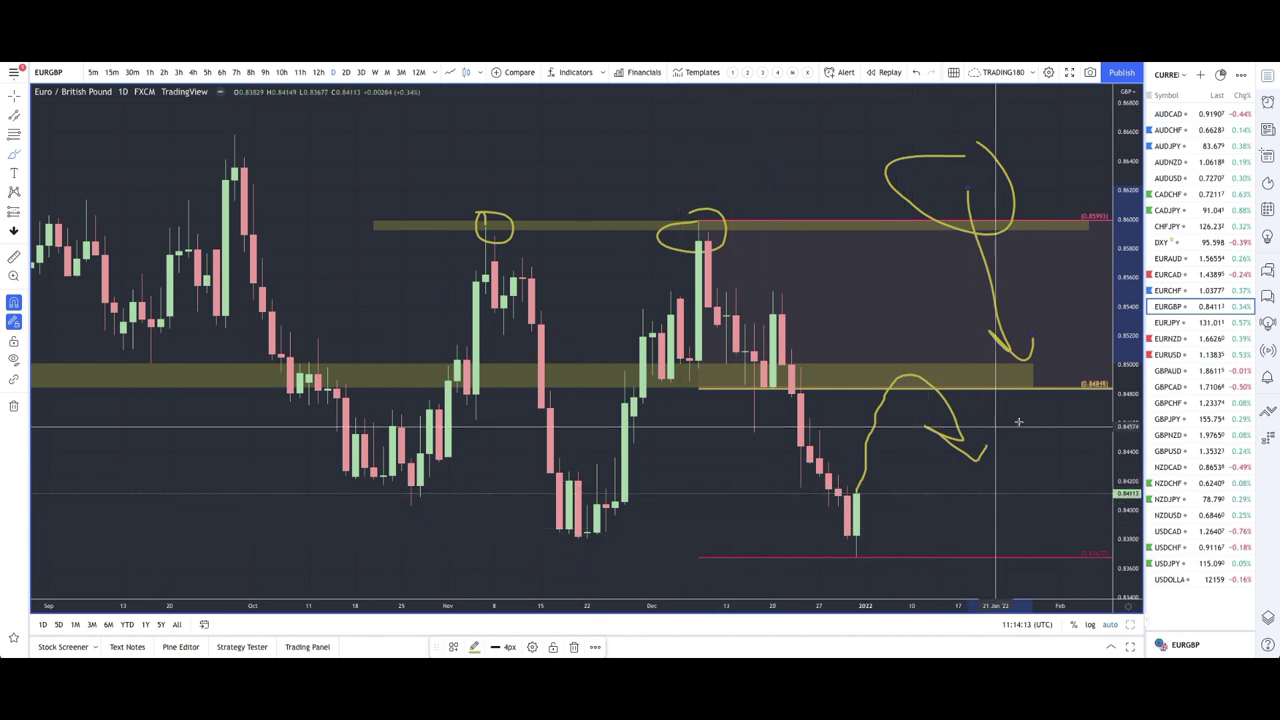
scroll(1143, 327, "down", 3)
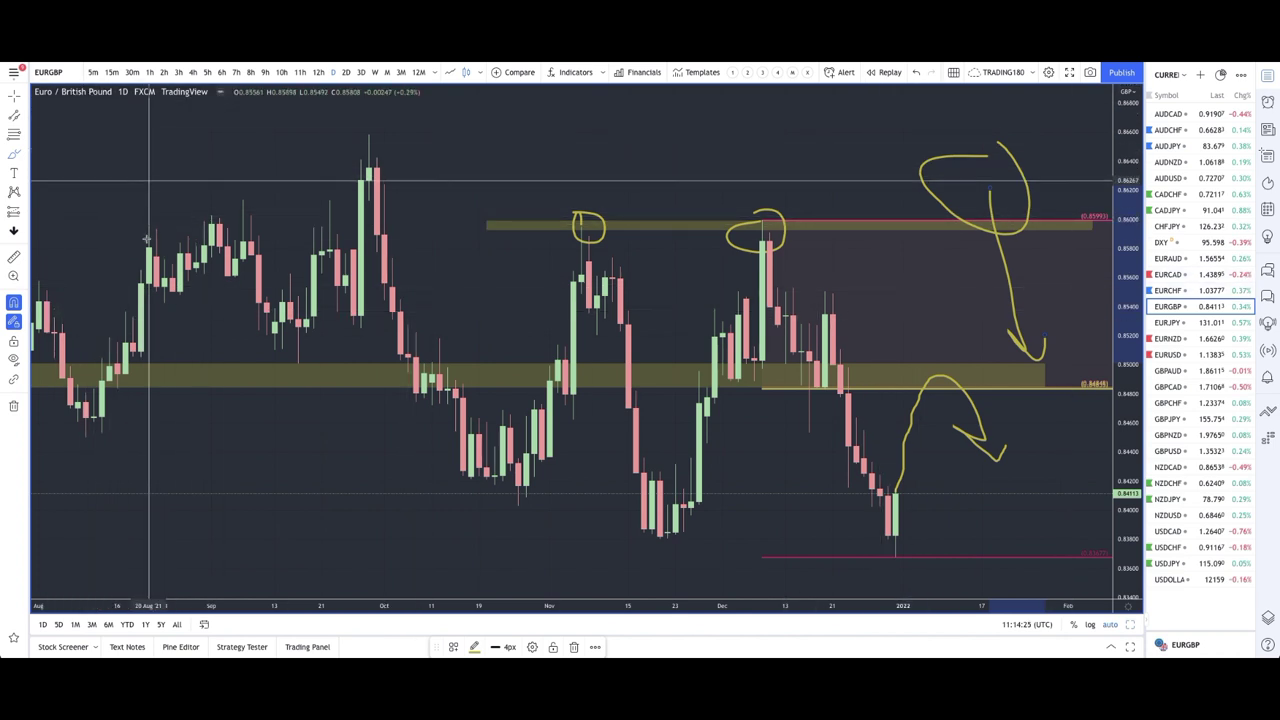
mouse_move(228, 500)
left_mouse_down()
mouse_move(221, 436)
mouse_move(236, 428)
left_mouse_up()
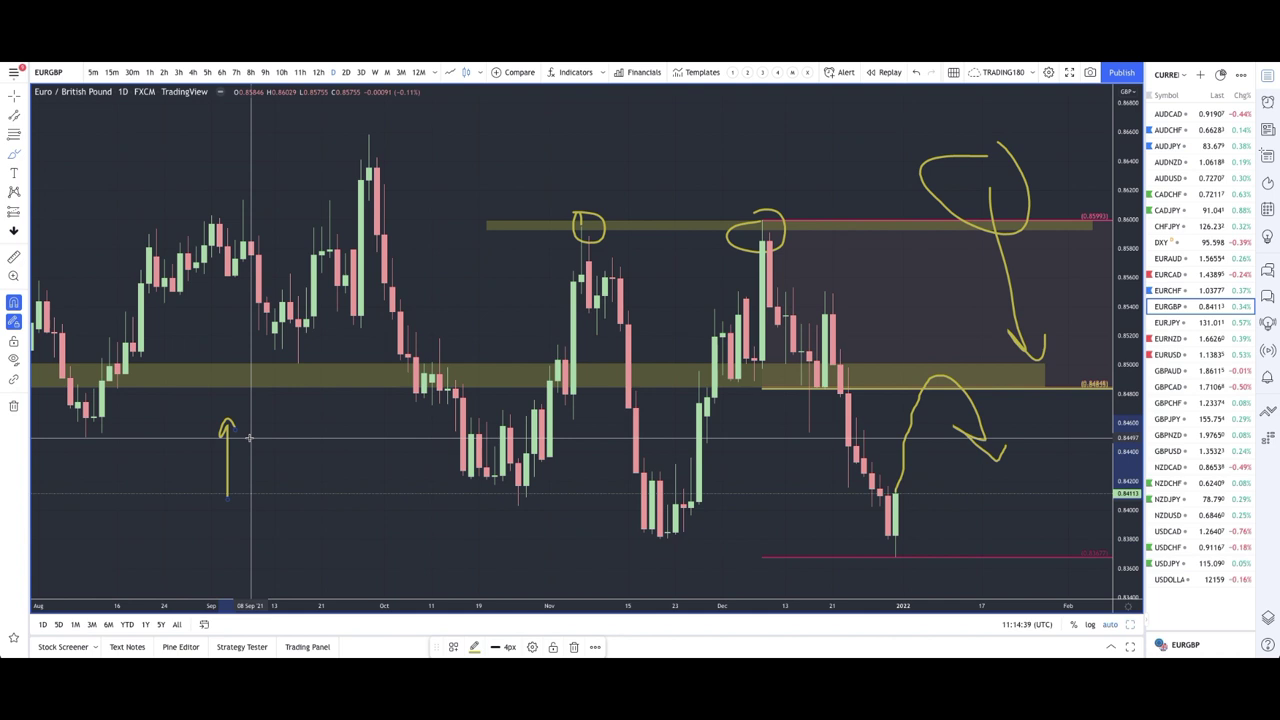
scroll(249, 437, "left", 5)
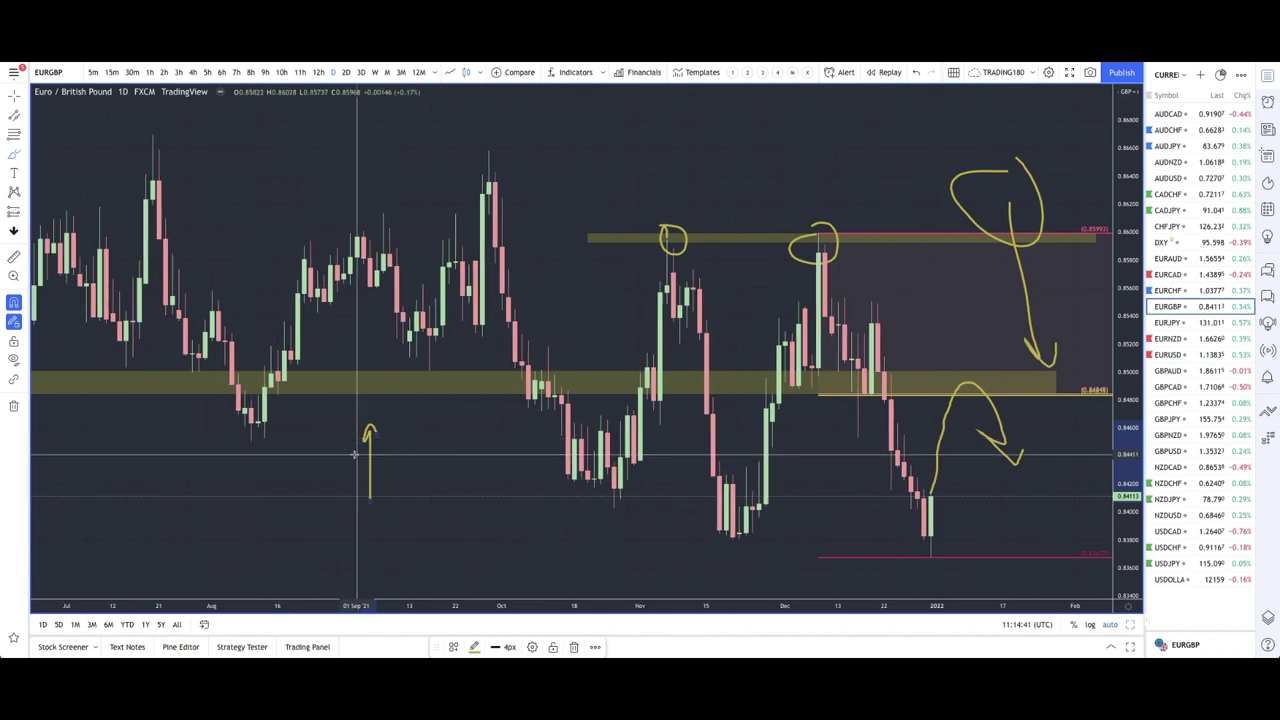
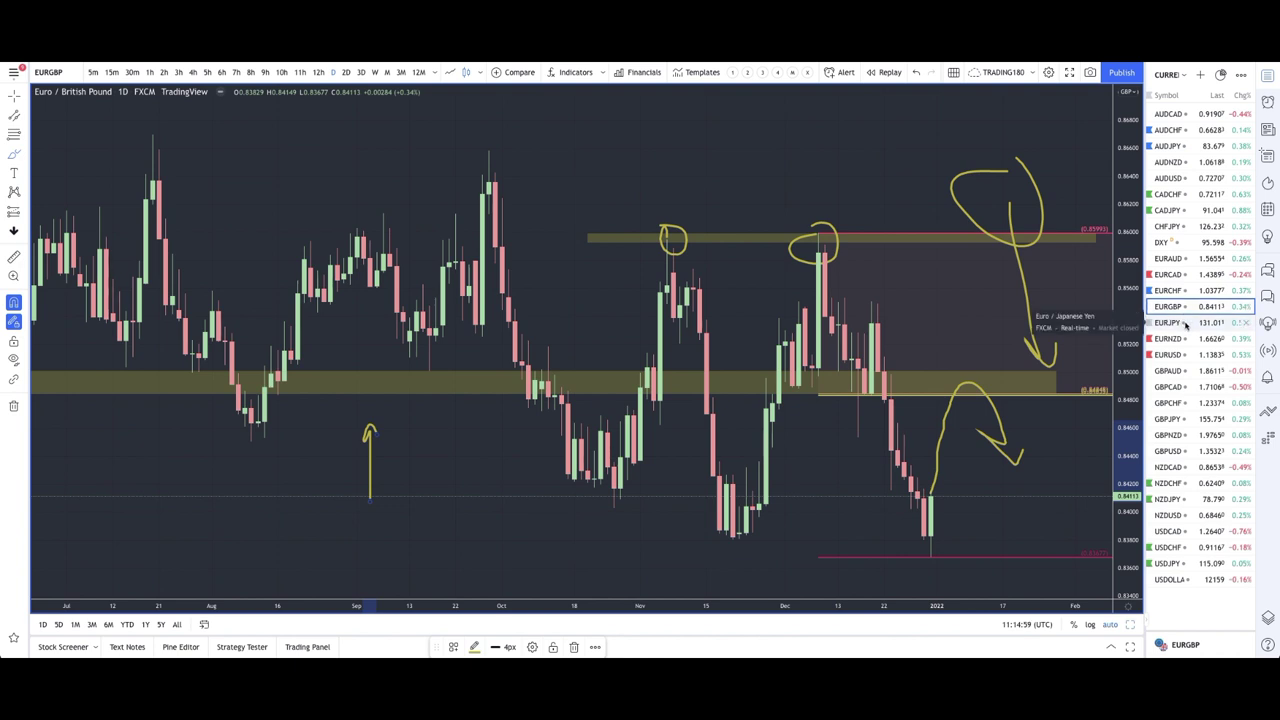
Switch the chart to EURJPY.
left_click(1183, 325)
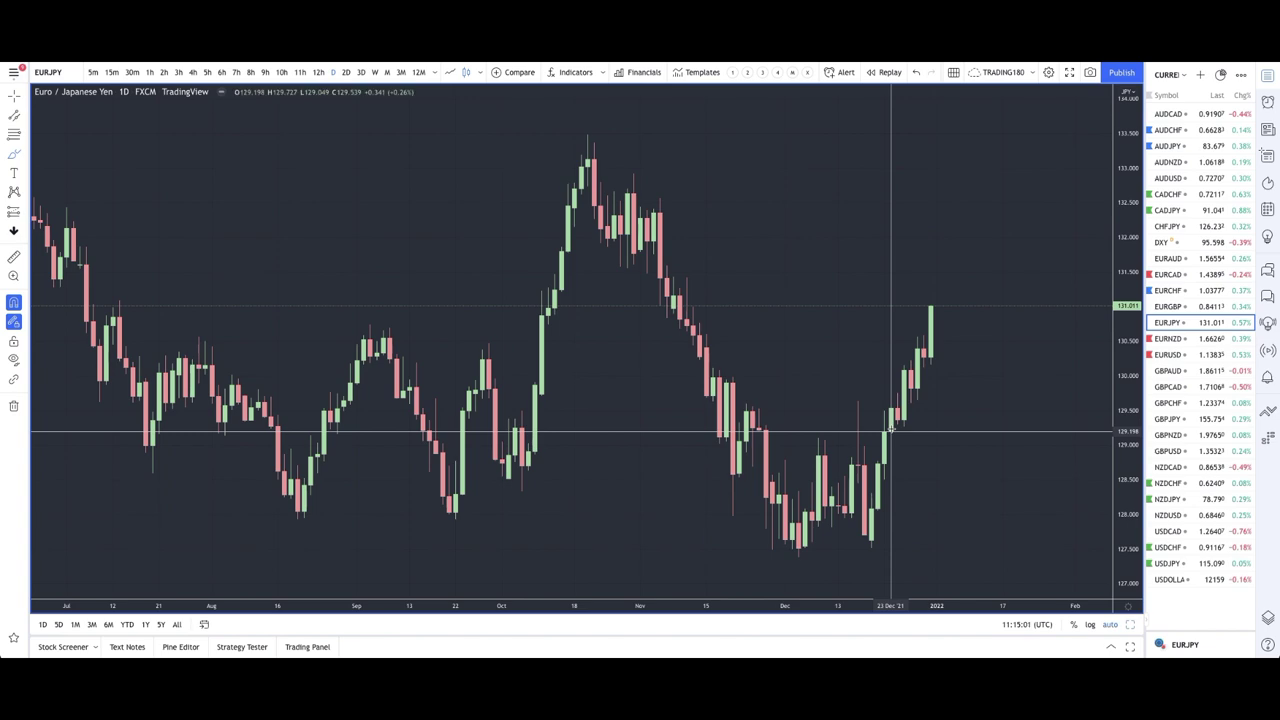
scroll(890, 430, "down", 5)
scroll(852, 416, "up", 6)
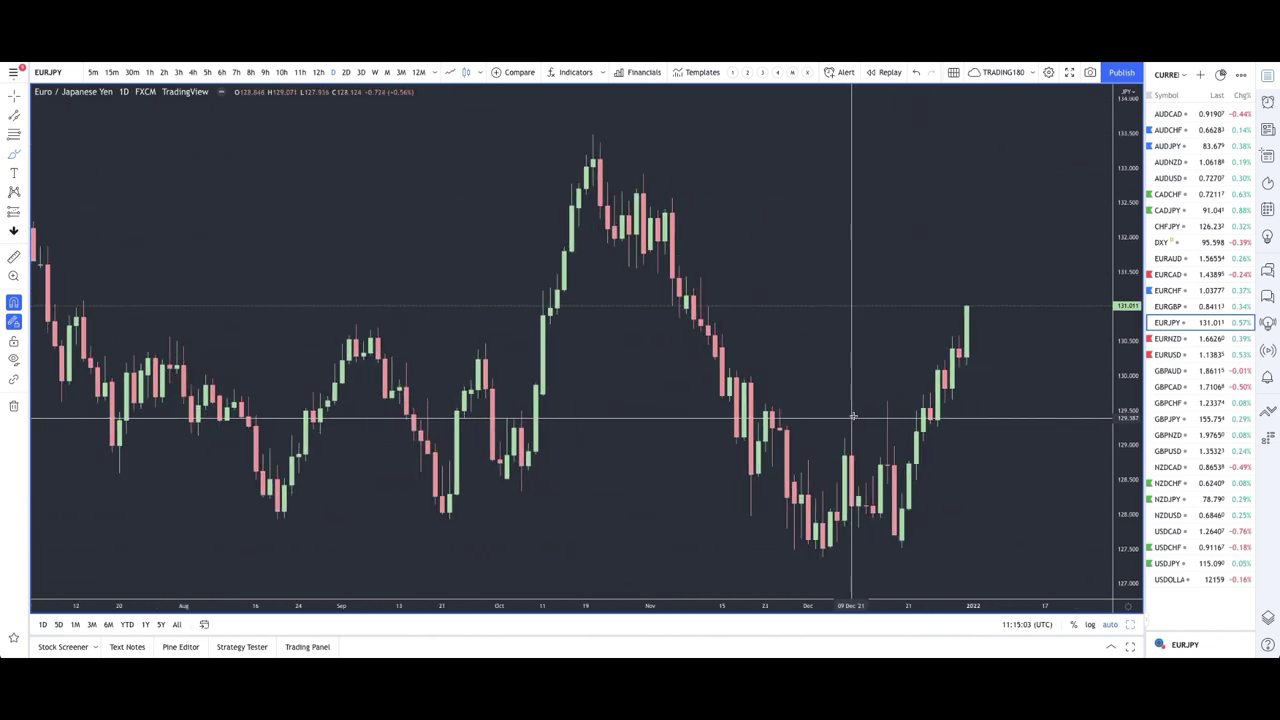
Draw a Fib Retracement over the December range down to the low and apply the SUPPLY template.
left_click(20, 135)
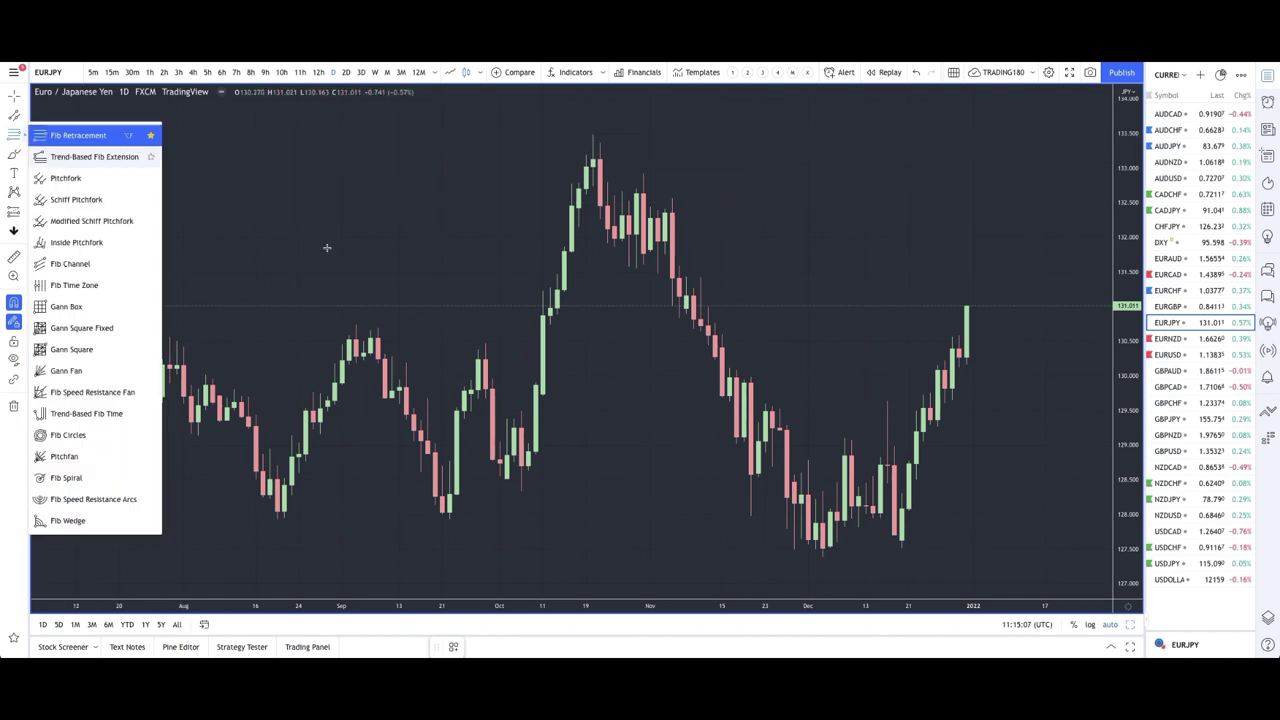
left_click(893, 465)
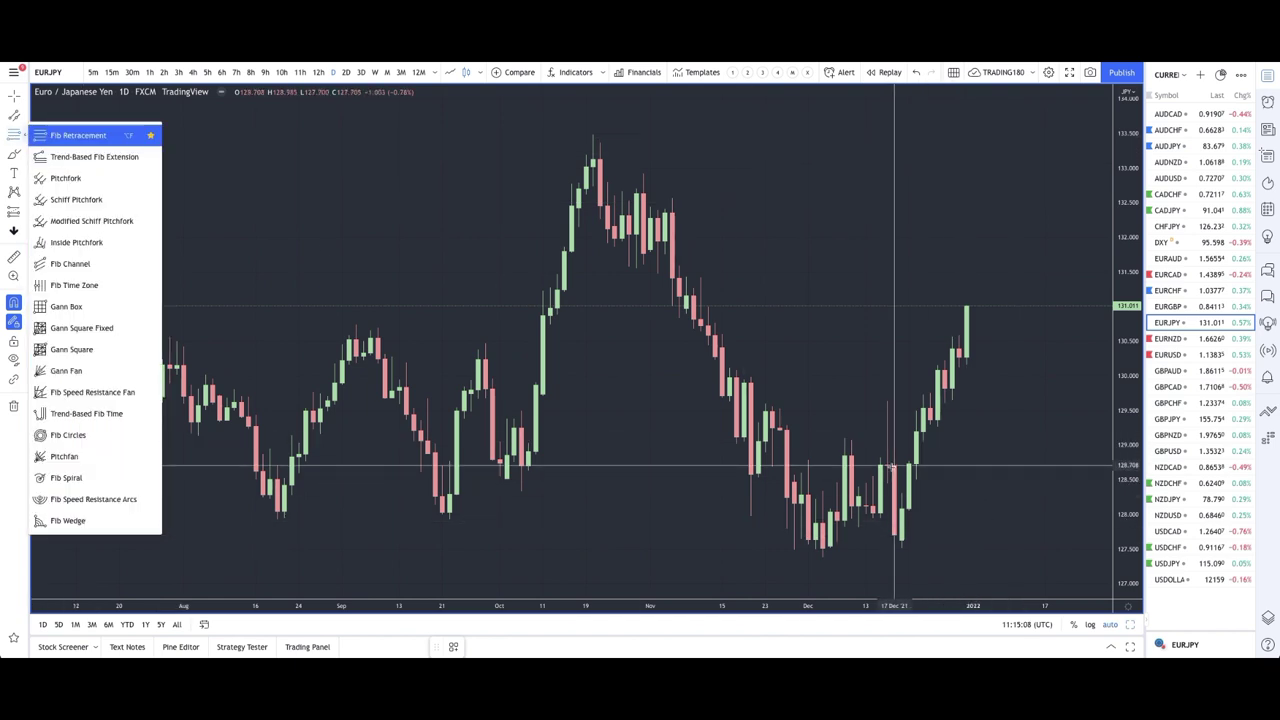
left_click(823, 559)
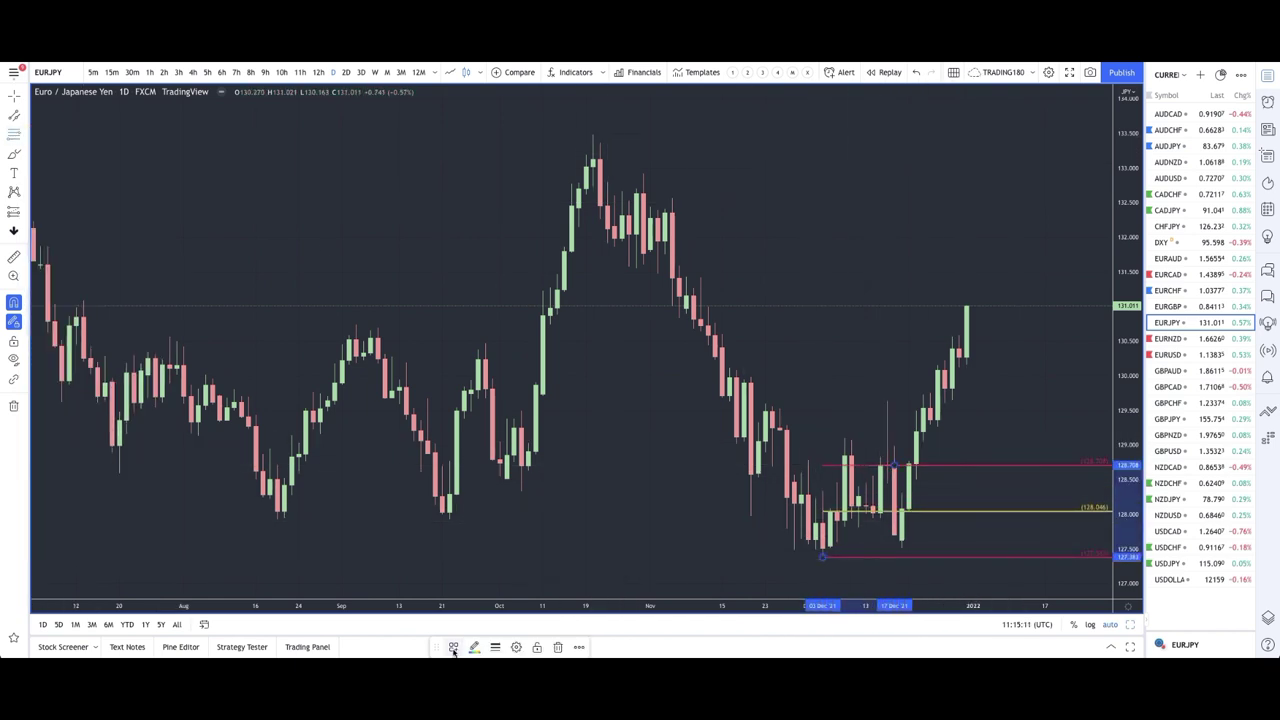
left_click(453, 648)
left_click(497, 412)
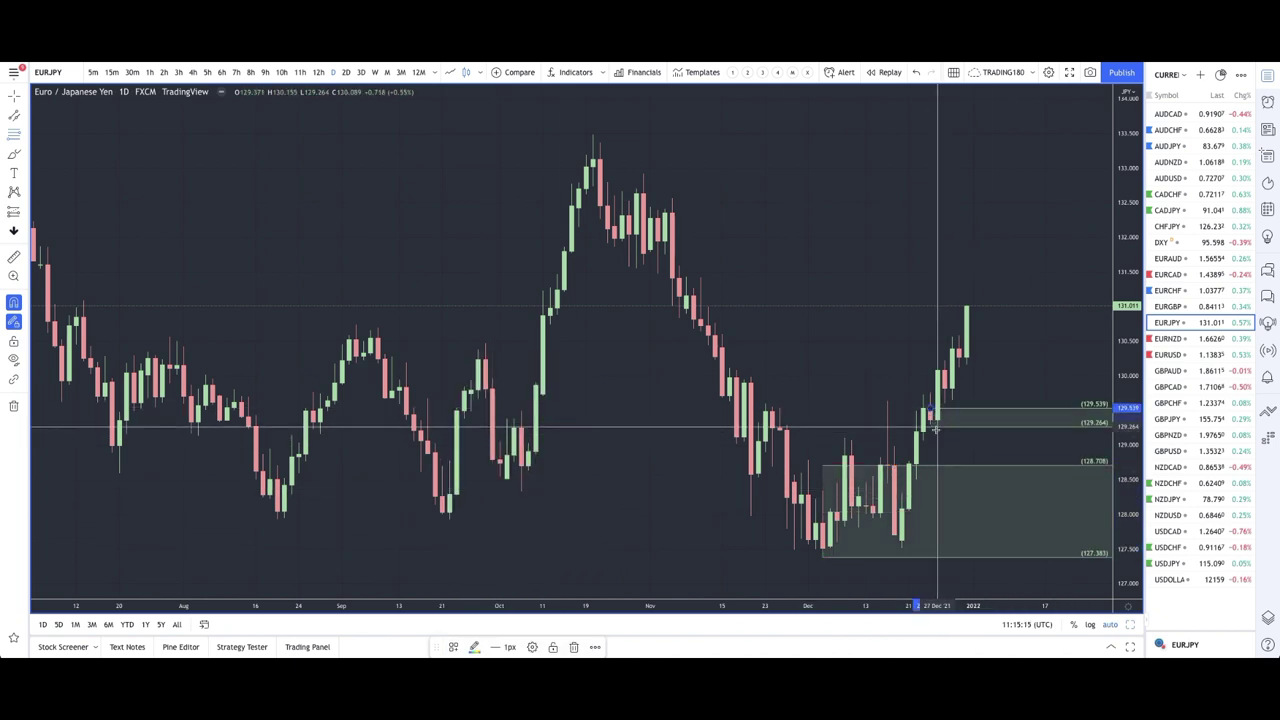
Add another zone starting at 130.089 beside the last candle and centre the latest candles.
left_click(944, 370)
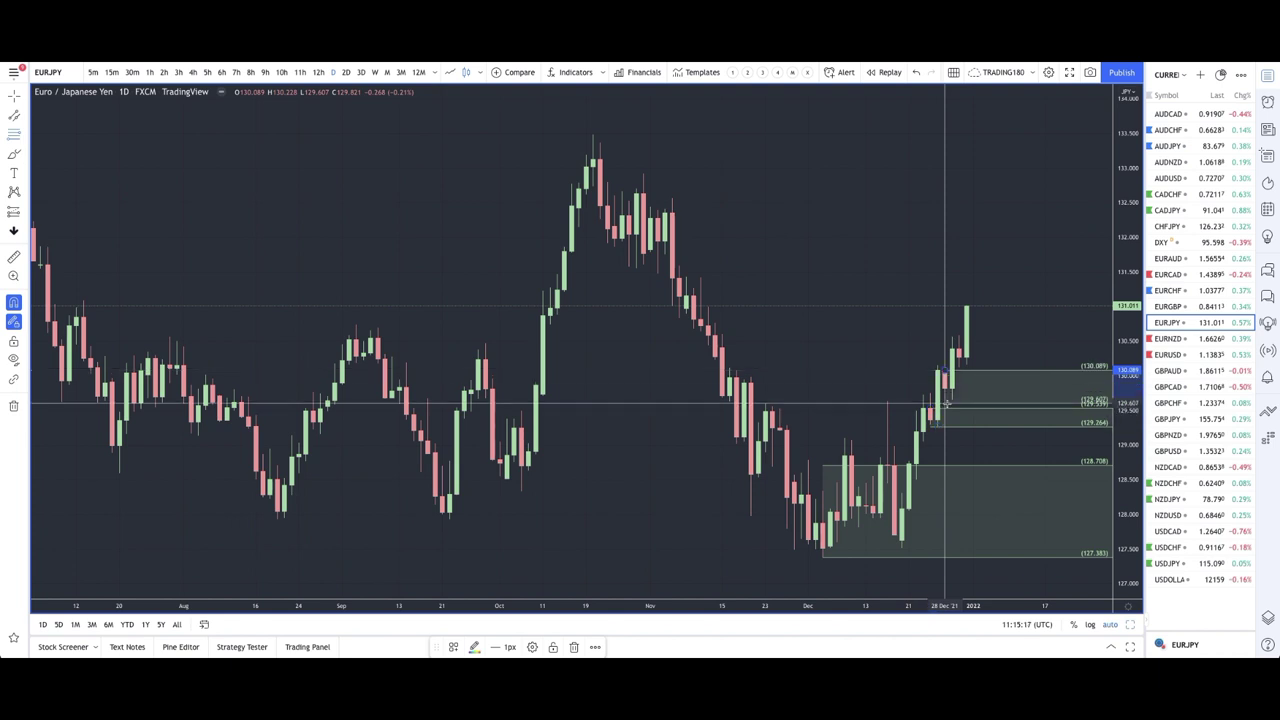
left_click(966, 399)
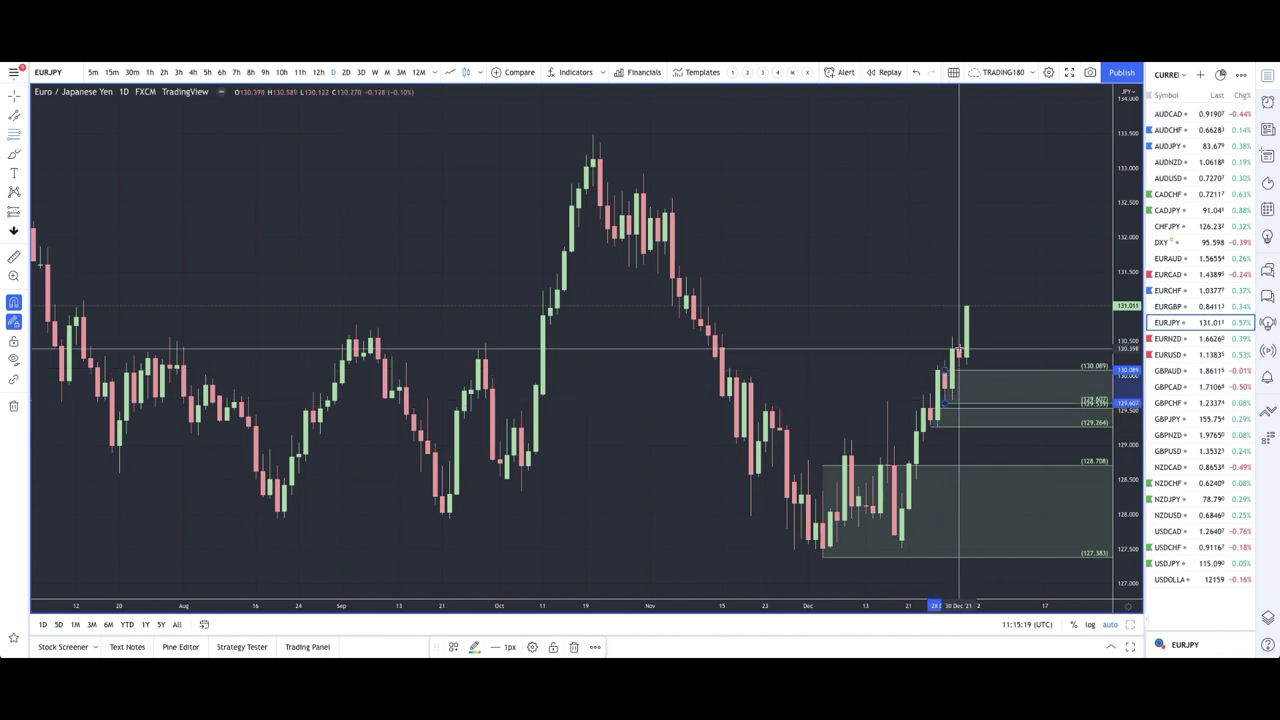
left_click(958, 364)
left_click_drag(957, 362, 515, 362)
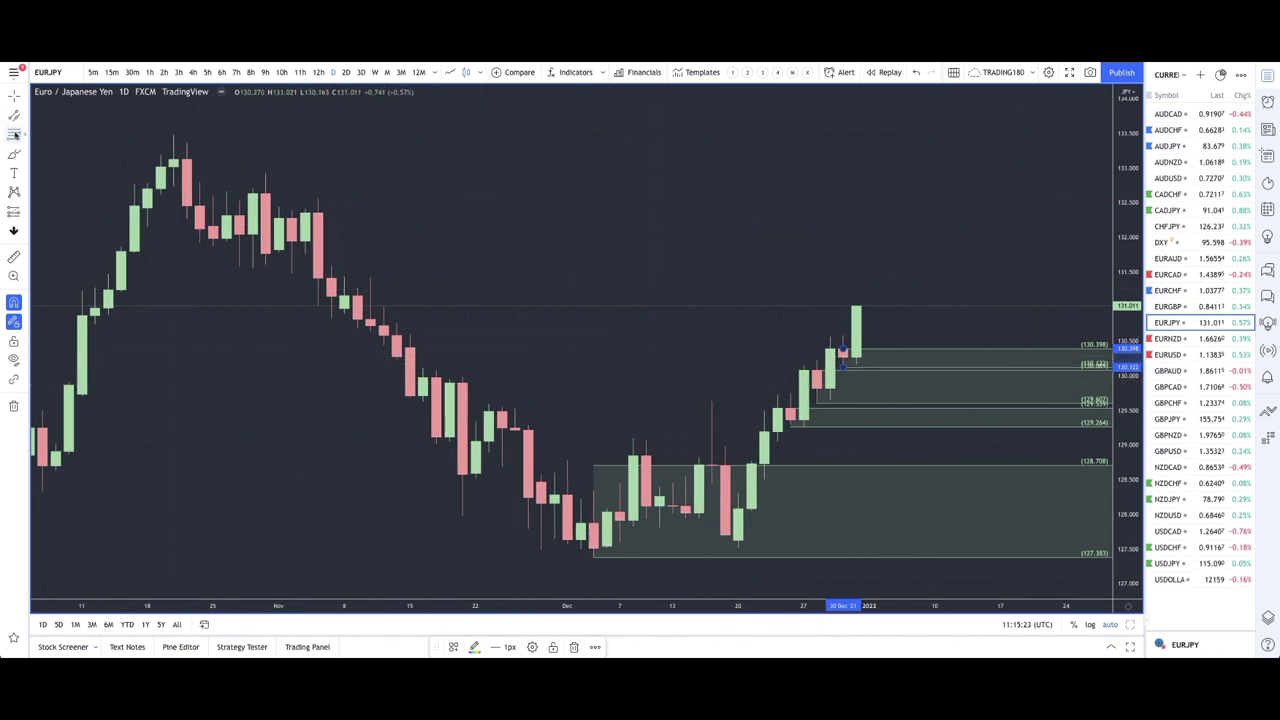
Draw a Fib Retracement from the last candle's high up to 131.021, styled DEMAND, then VR TOOL.
left_click(16, 131)
left_click(856, 303)
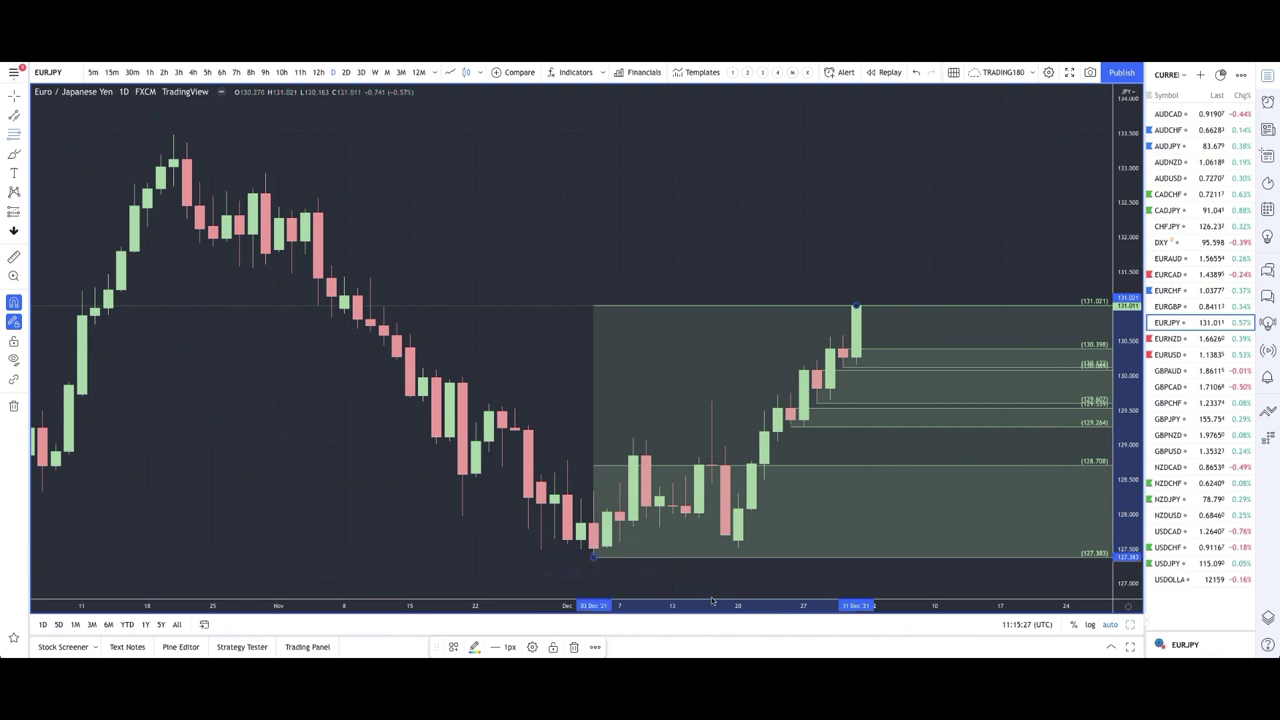
left_click(452, 647)
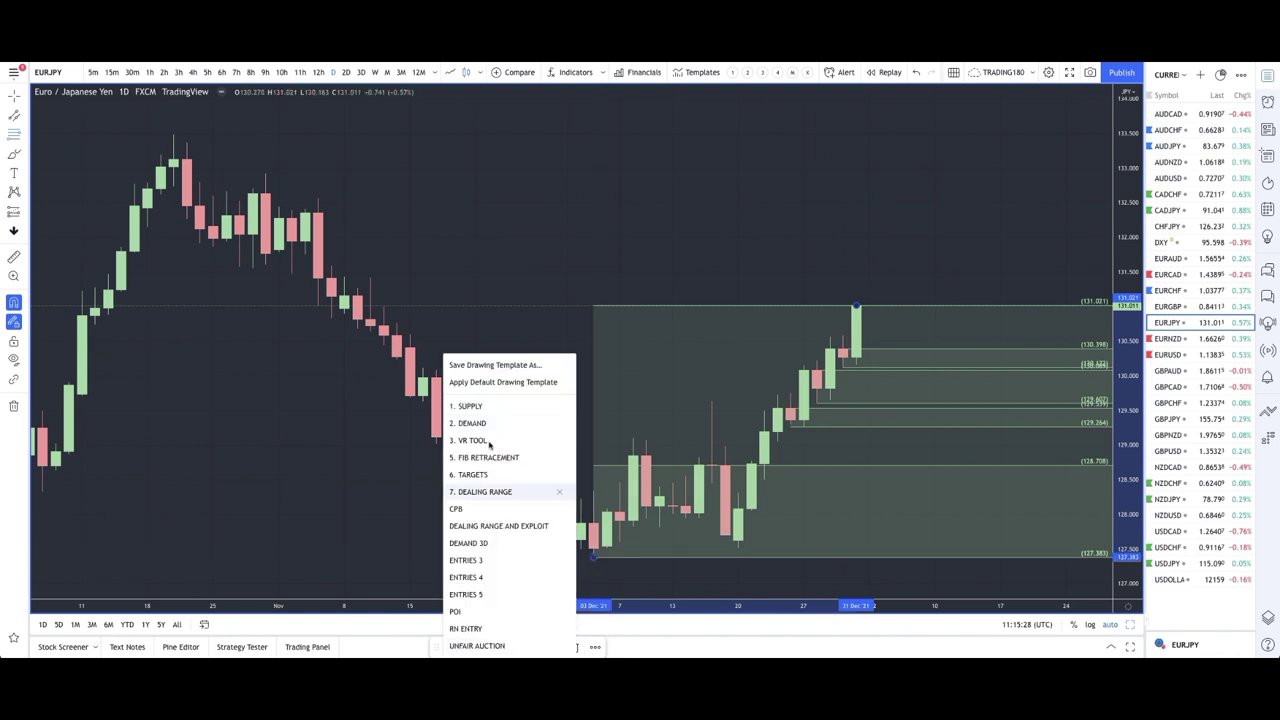
left_click(482, 423)
left_click_drag(886, 606, 480, 606)
left_click(454, 647)
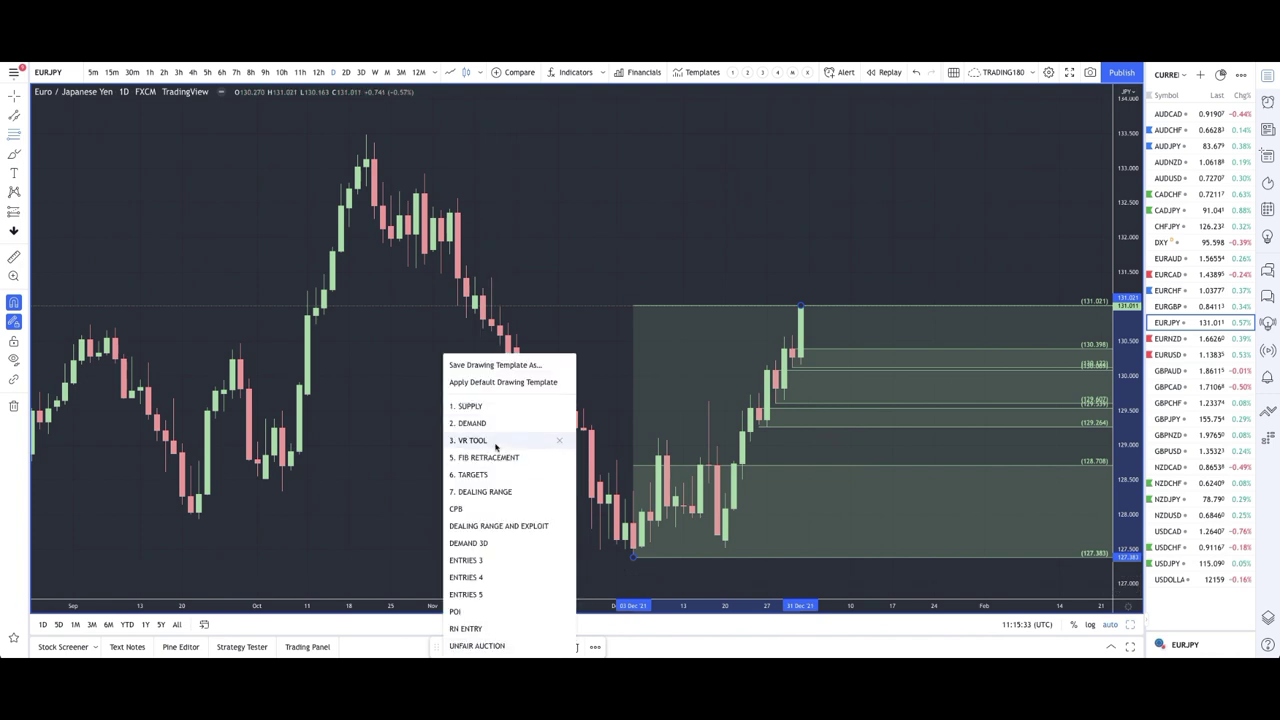
left_click(495, 442)
scroll(414, 337, "up", 2)
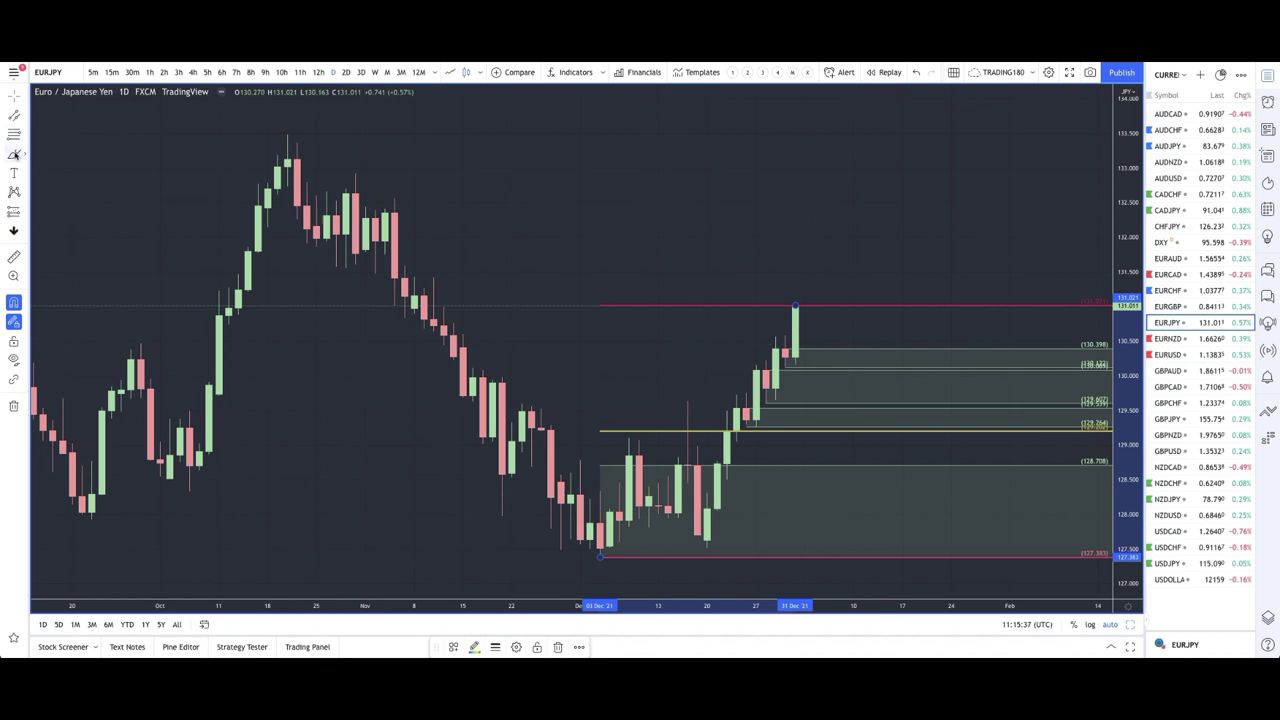
Draw a yellow rectangle band at about 130.39–130.68 from early April to the latest candles.
scroll(845, 390, "down", 3)
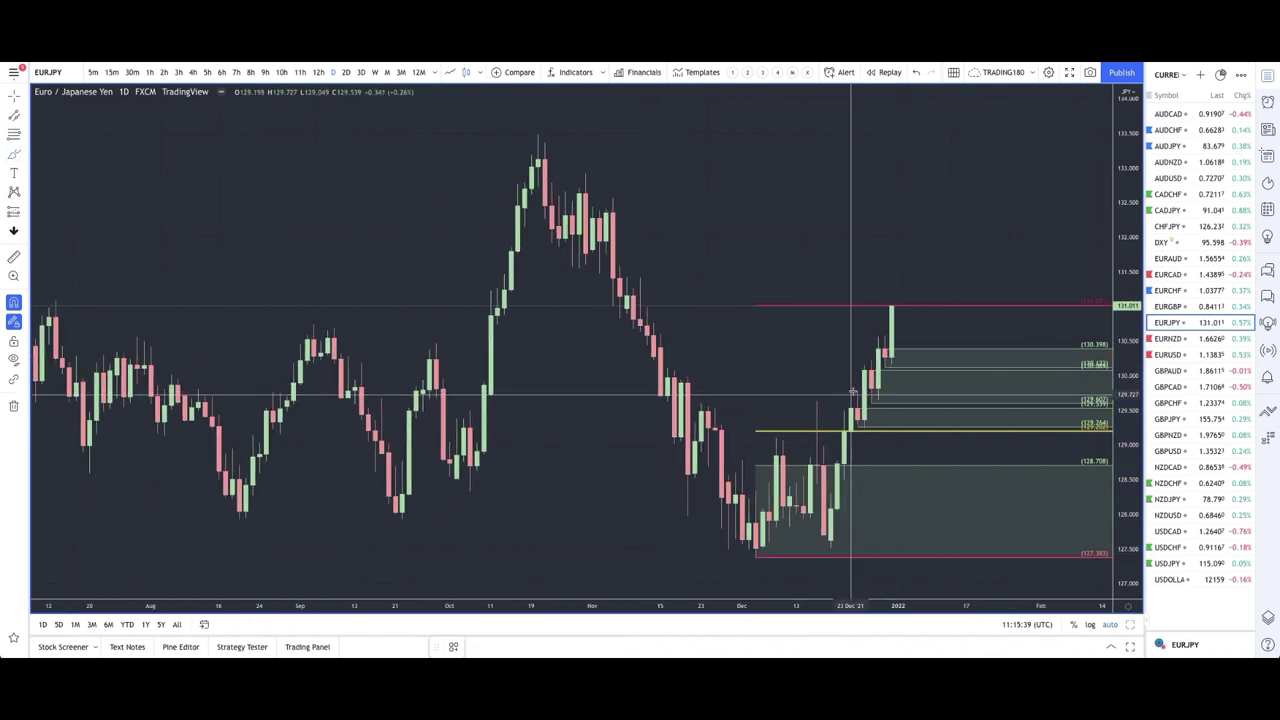
scroll(1000, 415, "up", 2)
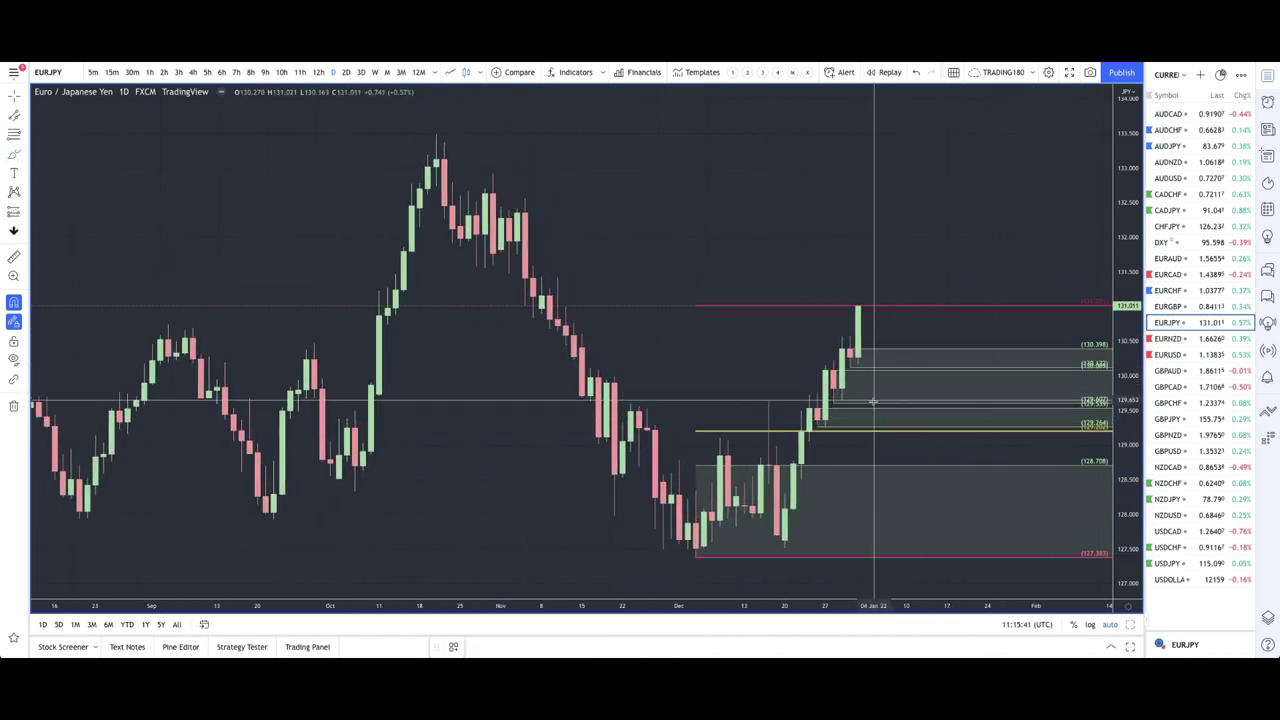
scroll(723, 365, "down", 3)
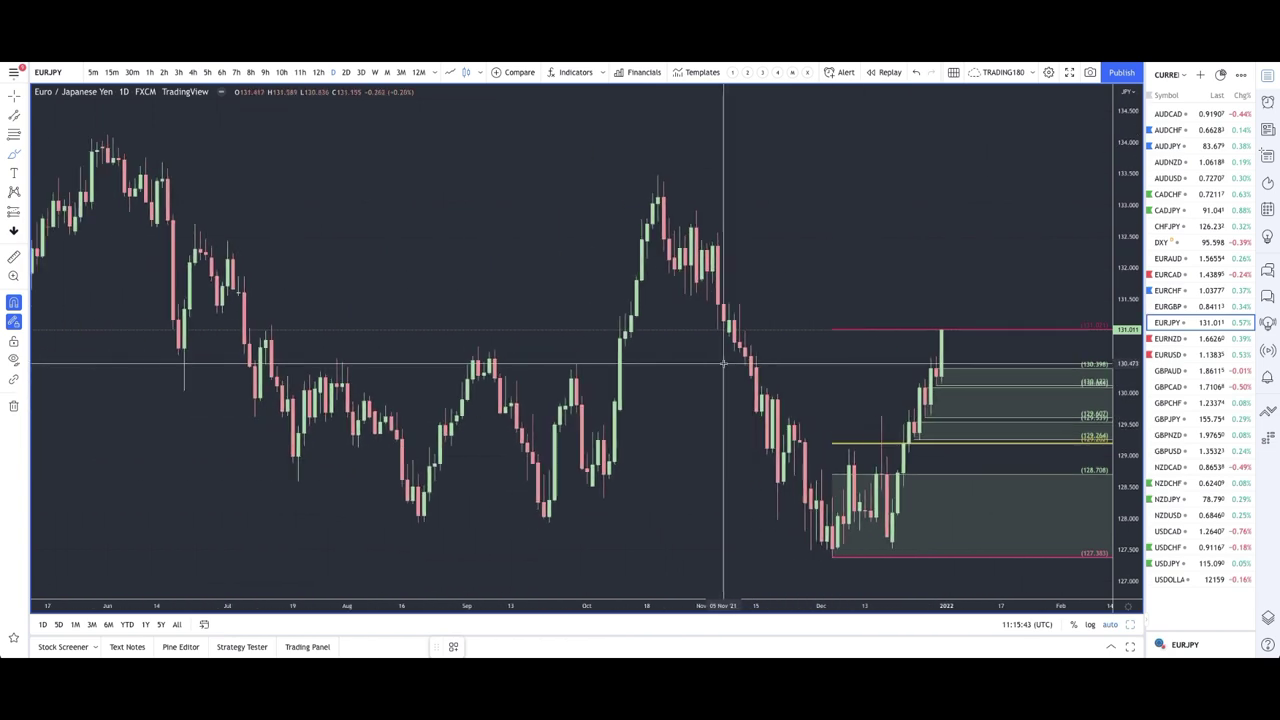
scroll(723, 365, "down", 2)
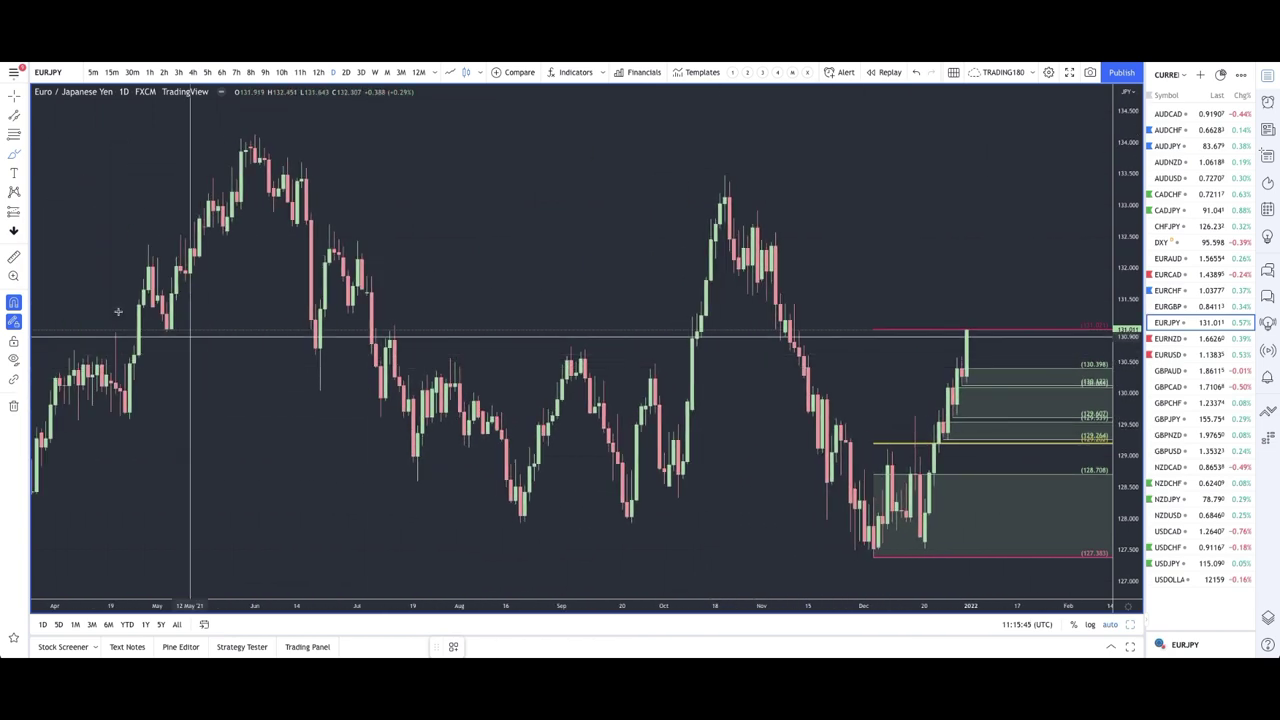
left_click(22, 156)
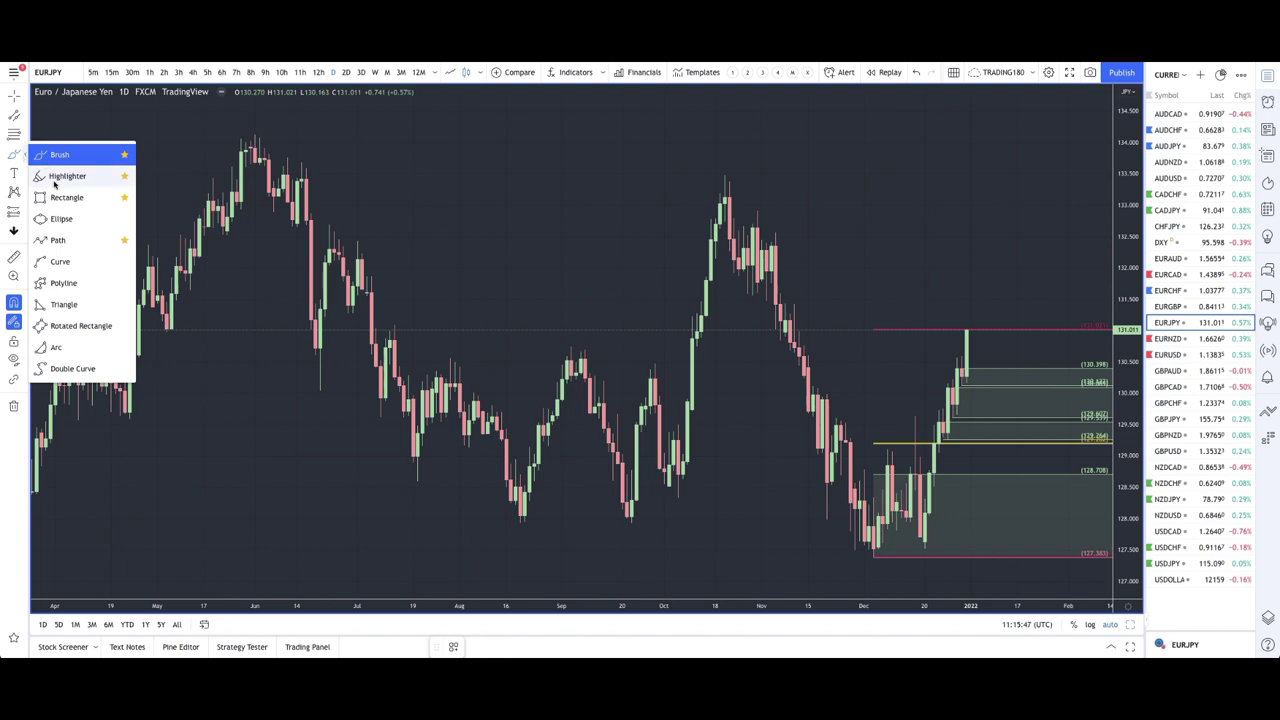
left_click(60, 177)
left_click(26, 155)
left_click(60, 196)
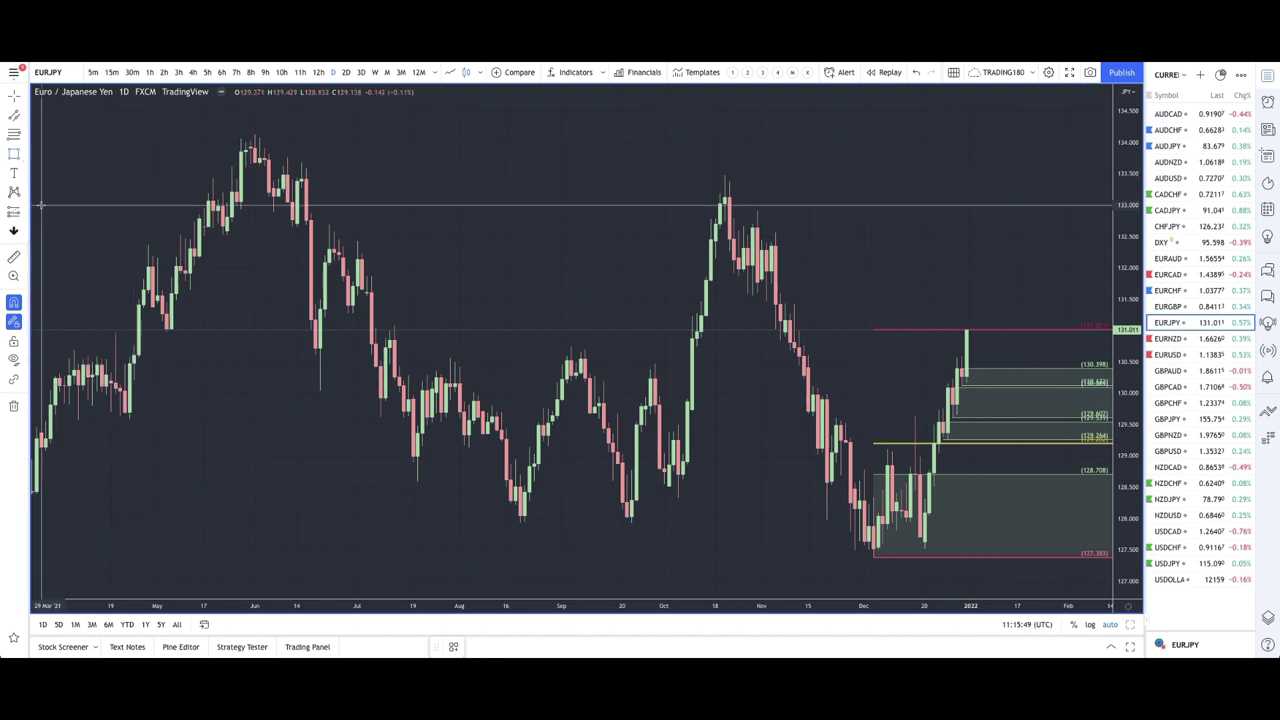
left_click(74, 349)
left_click(1087, 366)
left_click_drag(1087, 366, 1065, 370)
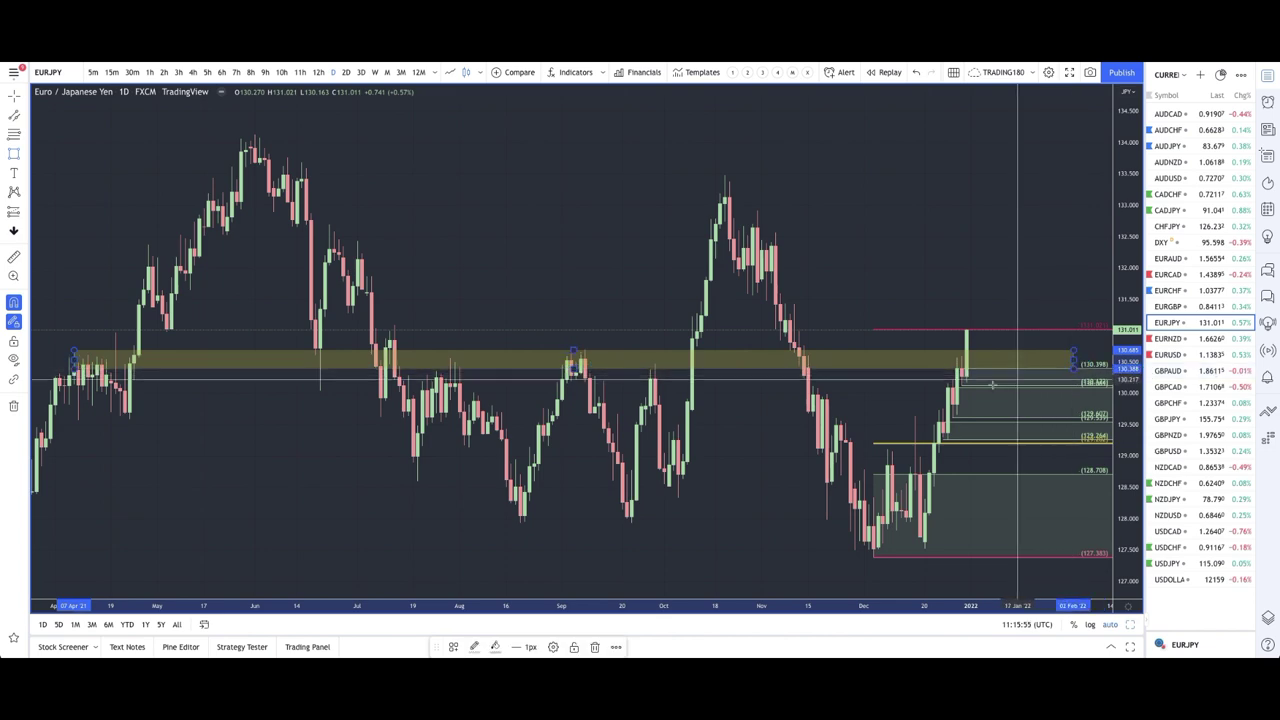
Select the freehand Brush tool.
scroll(1073, 362, "up", 5)
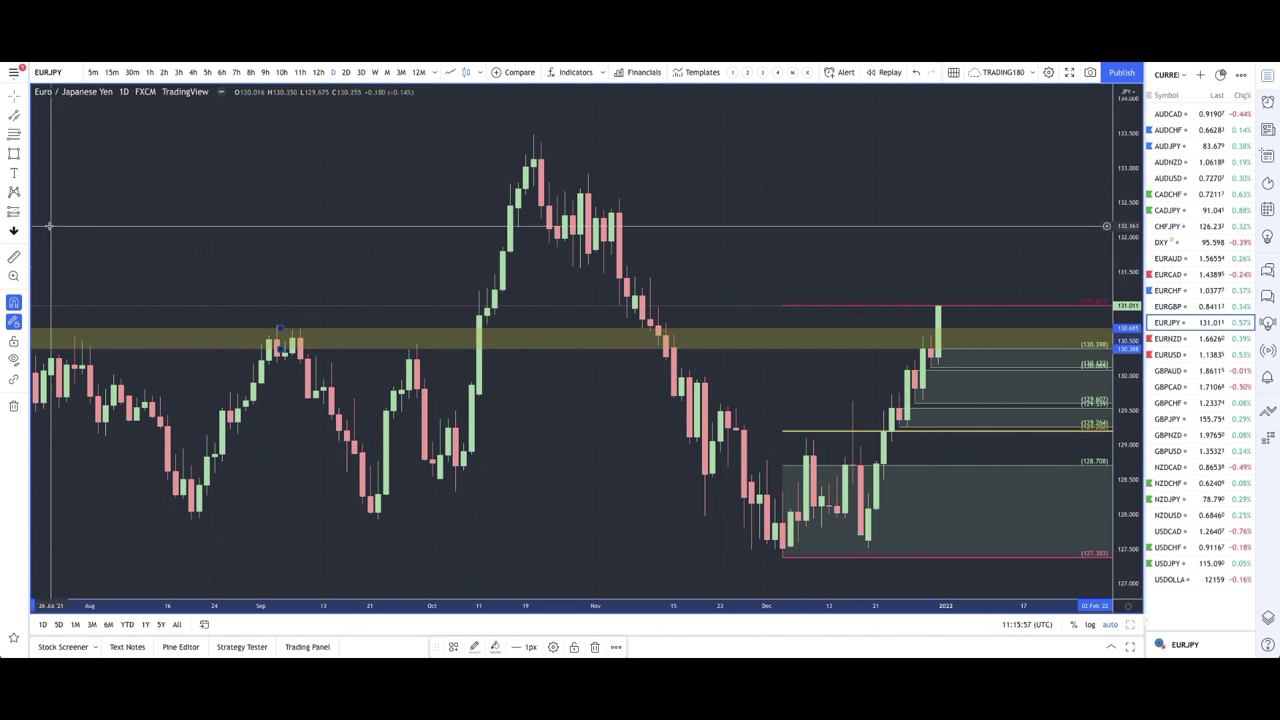
left_click(25, 156)
left_click(55, 152)
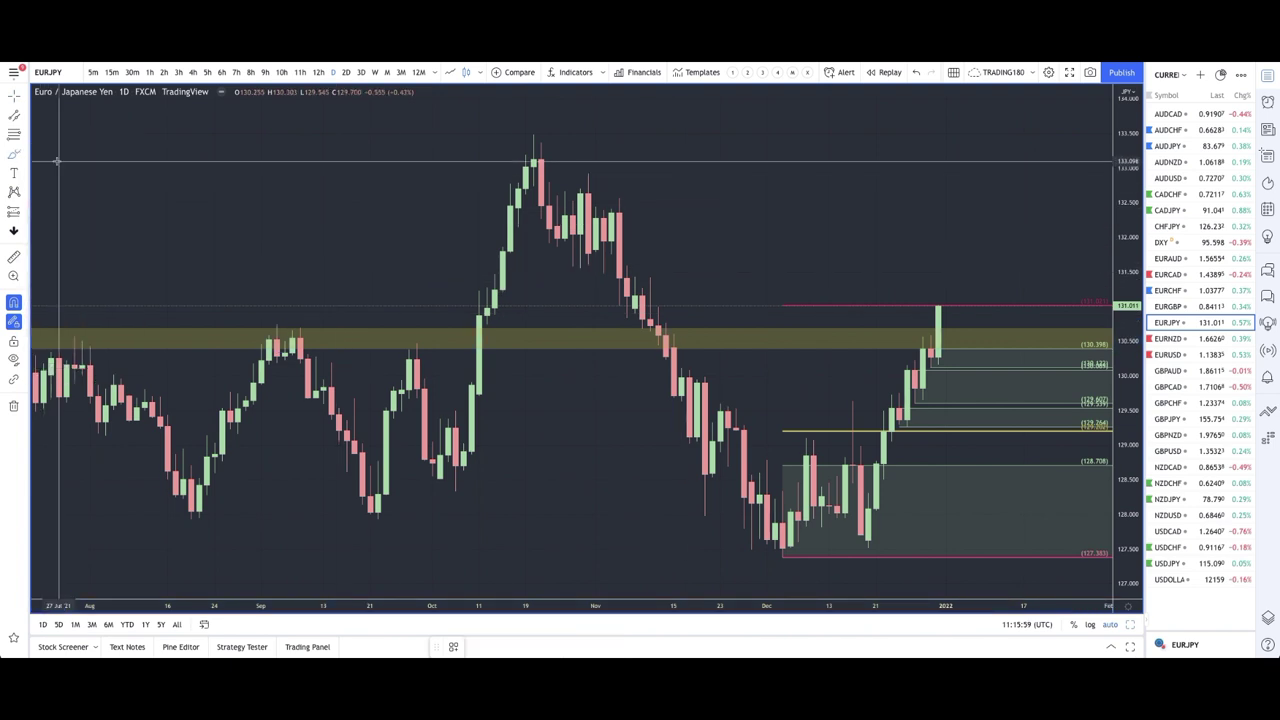
Sketch a question mark above the check mark and a loop with an upward arrow past the last candle.
scroll(760, 370, "down", 3)
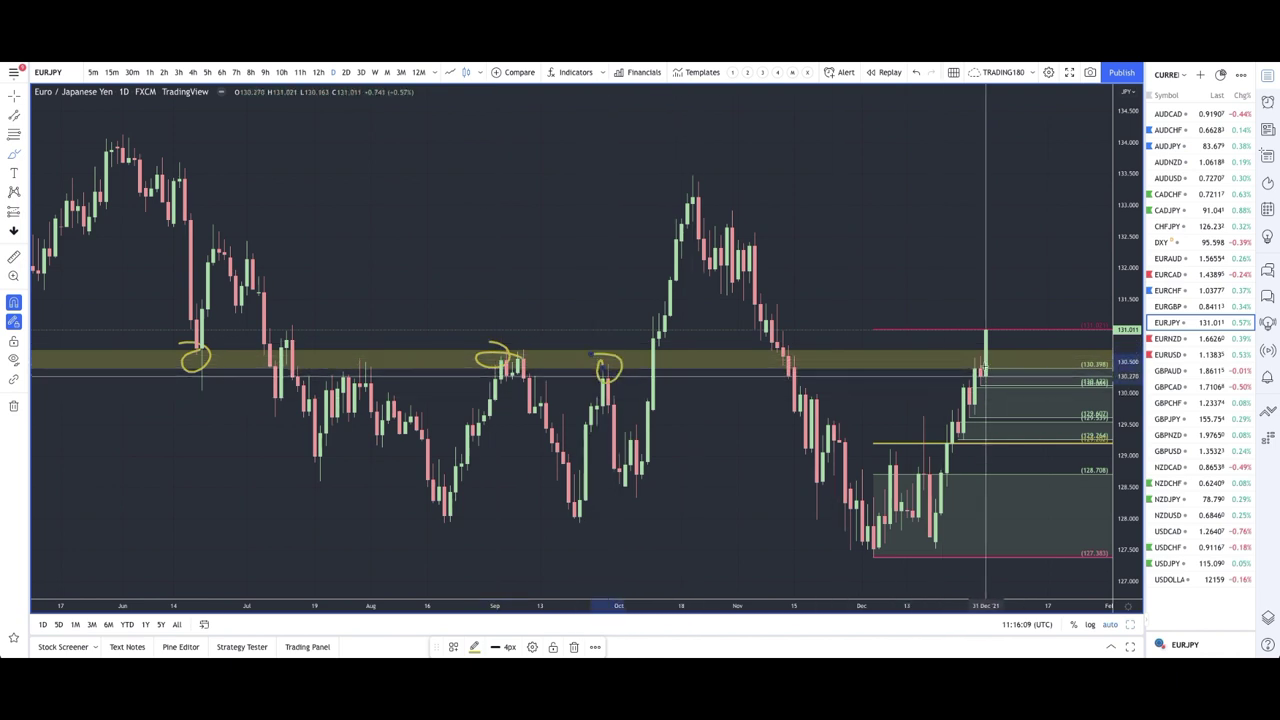
left_click_drag(1025, 288, 1026, 307)
left_click(1025, 320)
mouse_move(1065, 346)
left_mouse_down()
mouse_move(1058, 376)
mouse_move(1086, 290)
mouse_move(1100, 316)
left_mouse_up()
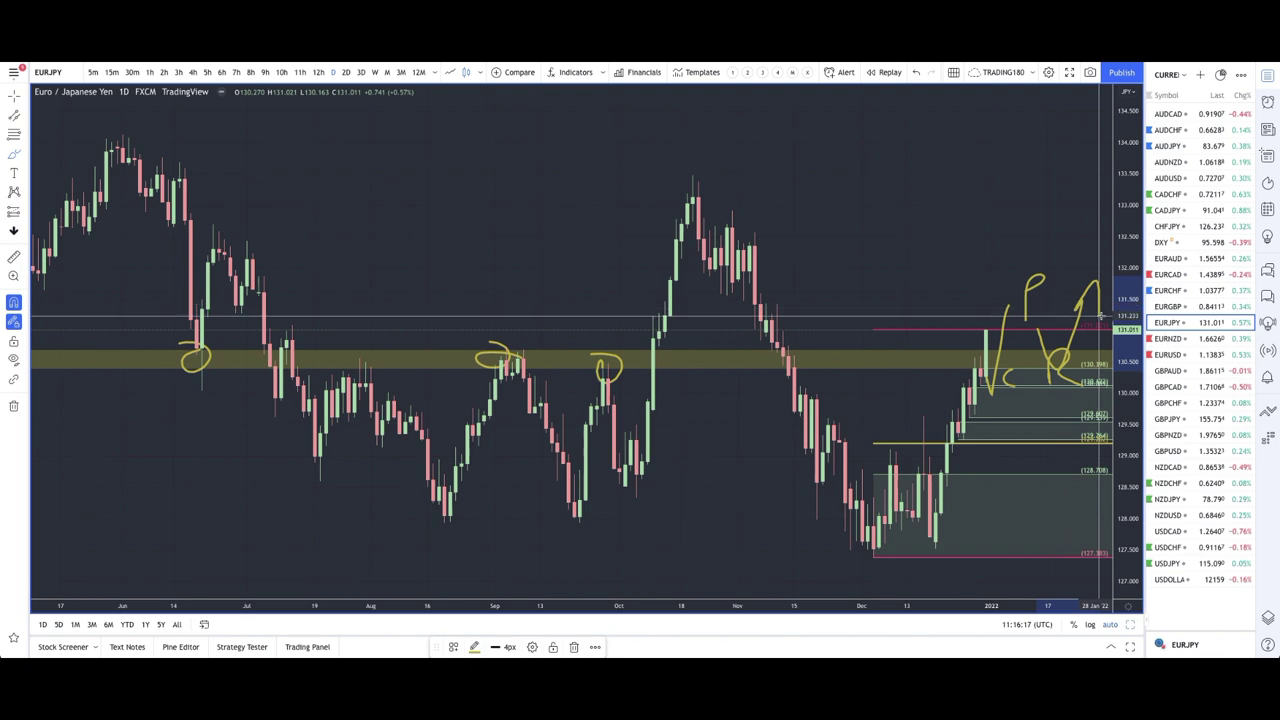
scroll(947, 442, "up", 3)
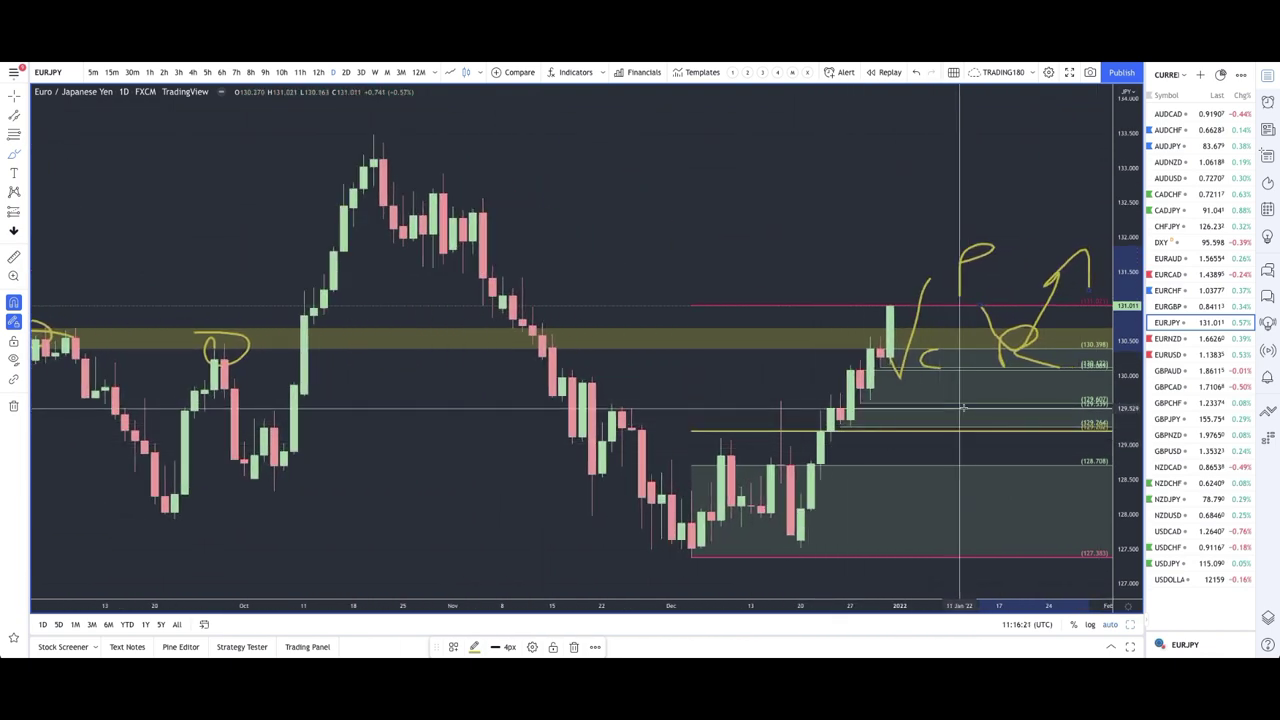
Extend the projected path with a curved stroke dipping into a loop, and circle the lower target zone.
mouse_move(988, 437)
left_mouse_down()
mouse_move(985, 405)
mouse_move(950, 420)
mouse_move(980, 425)
mouse_move(1042, 372)
mouse_move(1018, 380)
left_mouse_up()
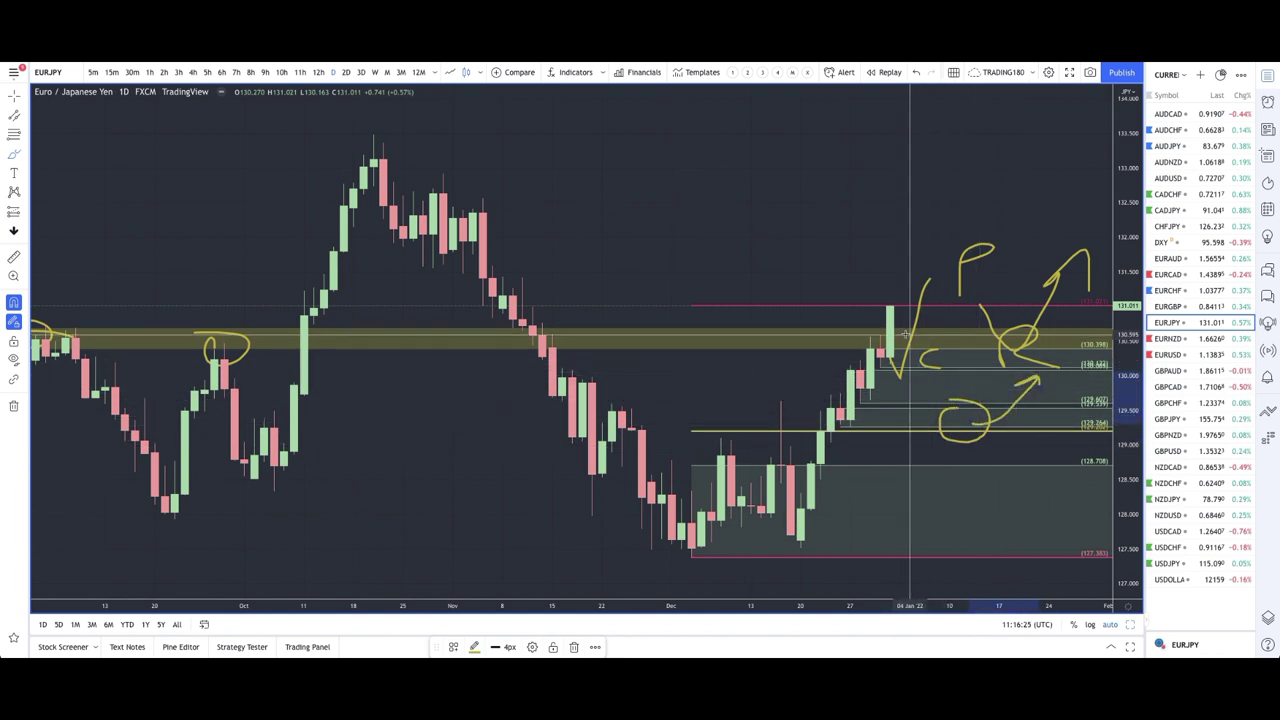
mouse_move(912, 362)
left_mouse_down()
mouse_move(957, 417)
mouse_move(971, 415)
left_mouse_up()
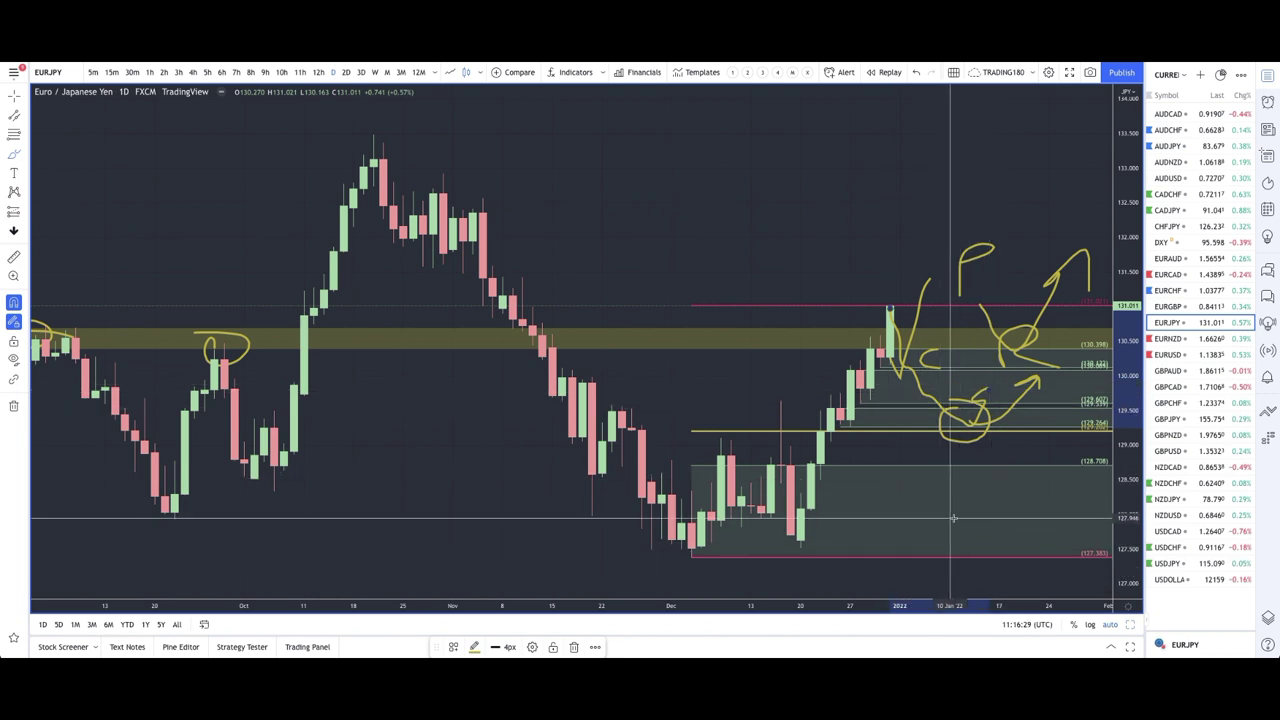
mouse_move(953, 518)
left_mouse_down()
mouse_move(946, 537)
mouse_move(991, 523)
mouse_move(940, 517)
mouse_move(970, 507)
left_mouse_up()
scroll(940, 500, "down", 5)
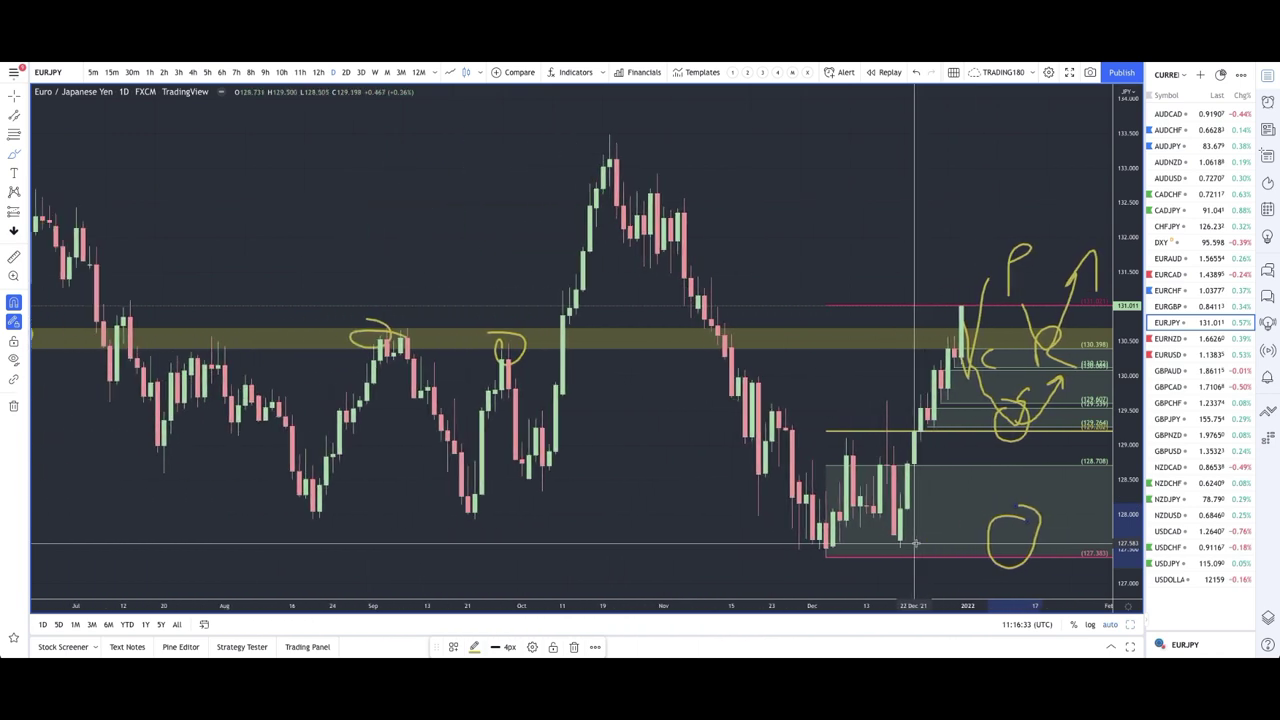
scroll(740, 464, "up", 4)
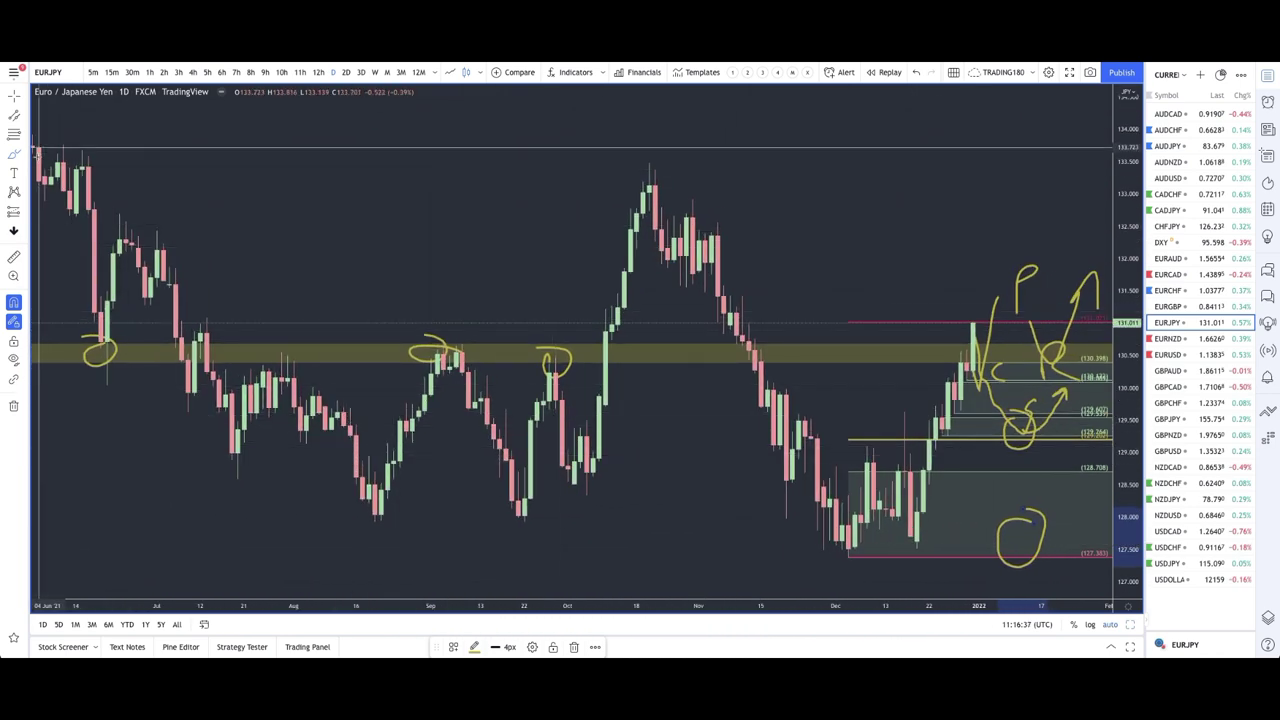
Draw a demand rectangle around the December consolidation and raise its top edge.
left_click(24, 154)
left_click(60, 197)
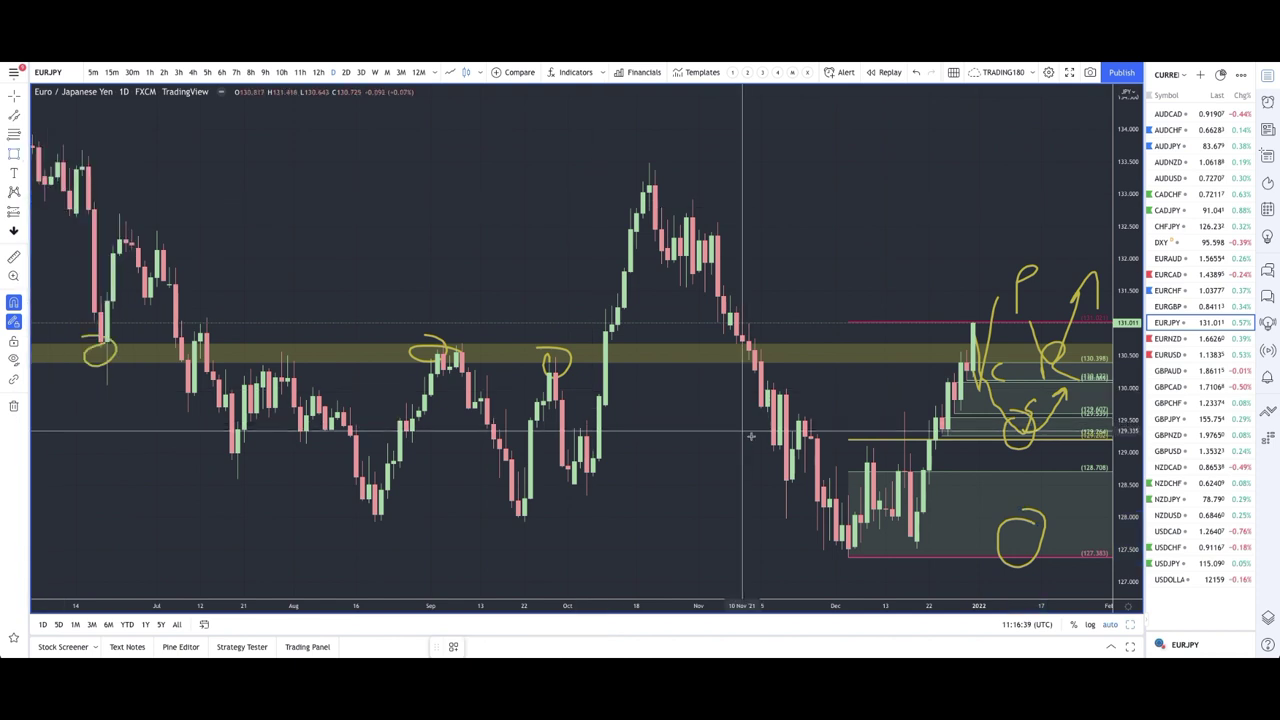
left_click(828, 441)
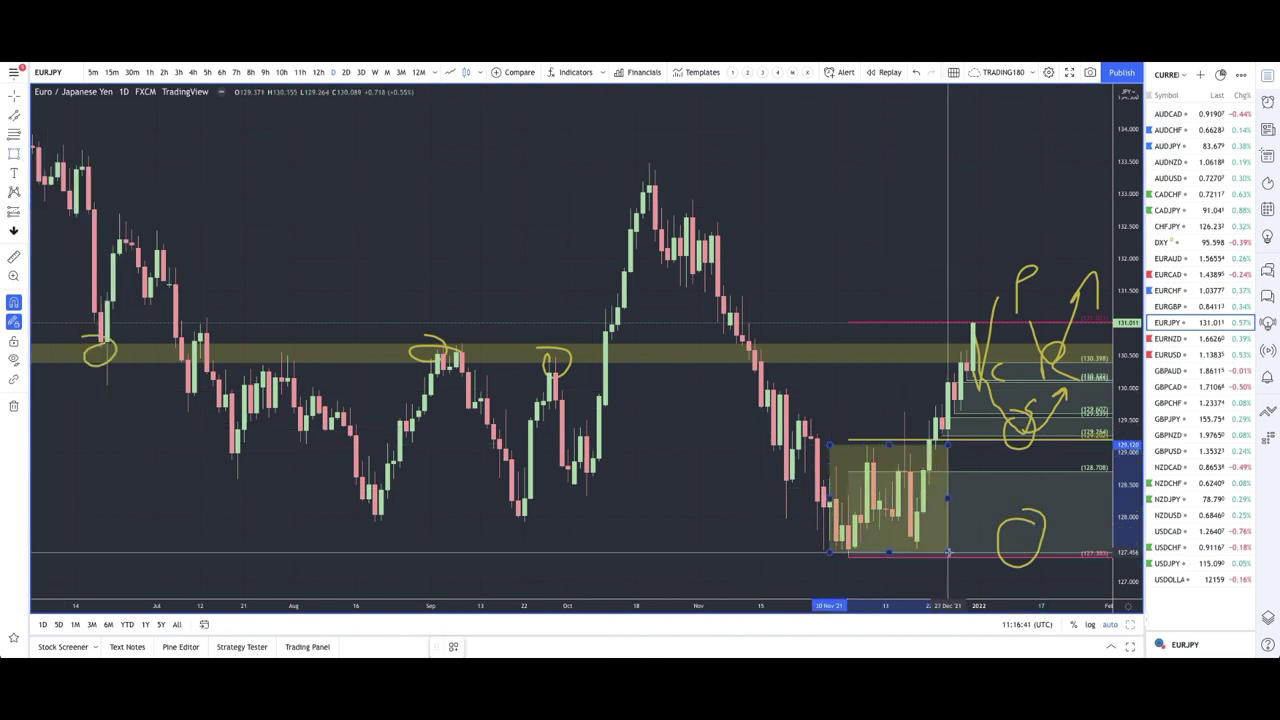
left_click(948, 552)
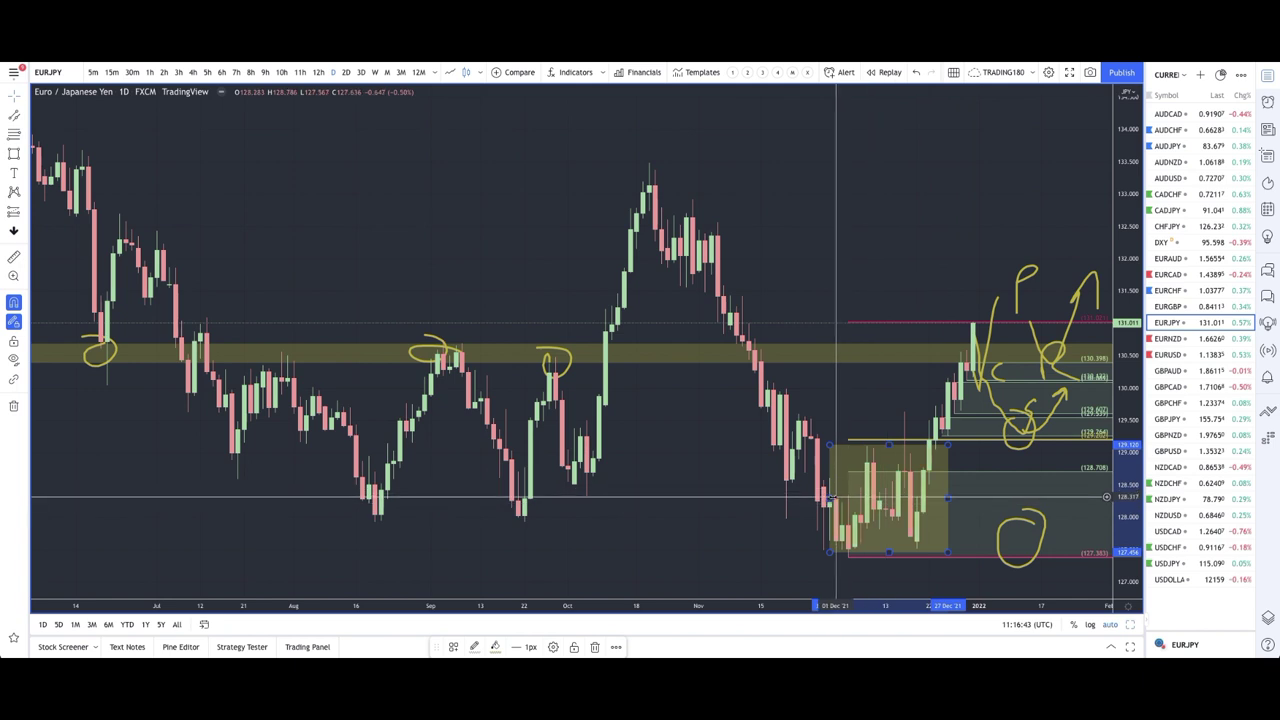
left_click(871, 447)
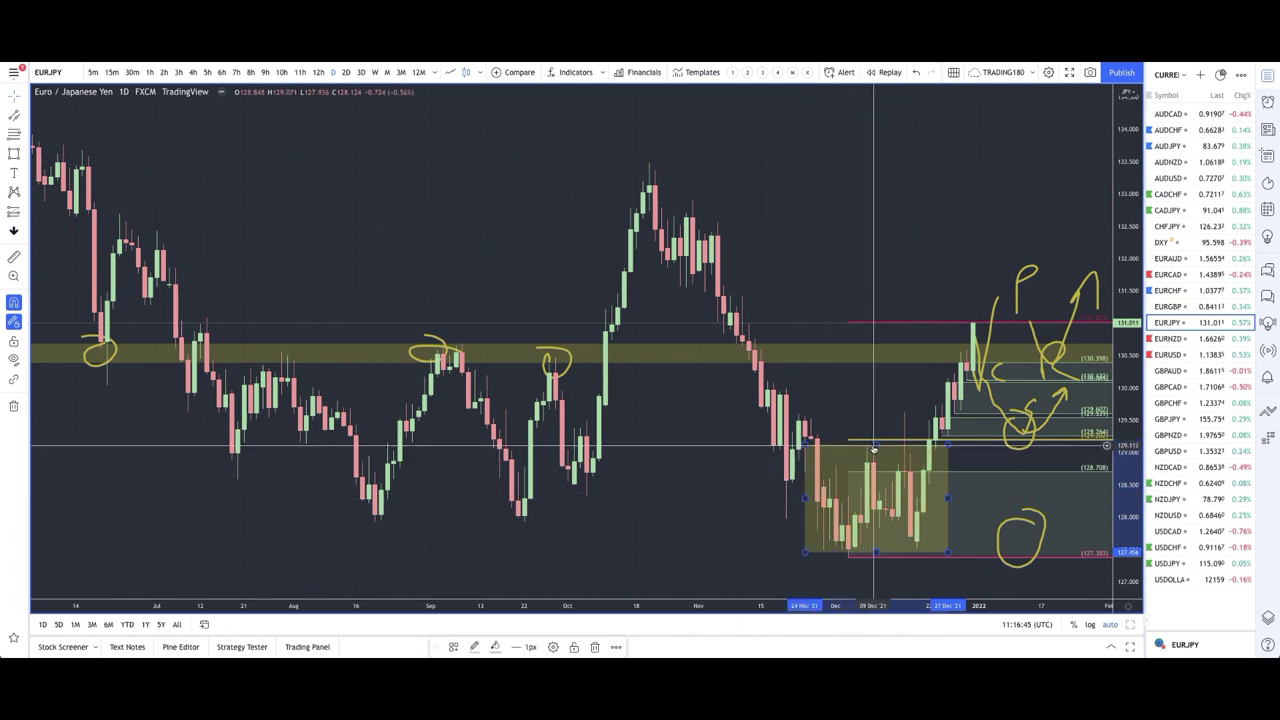
left_click_drag(876, 444, 876, 405)
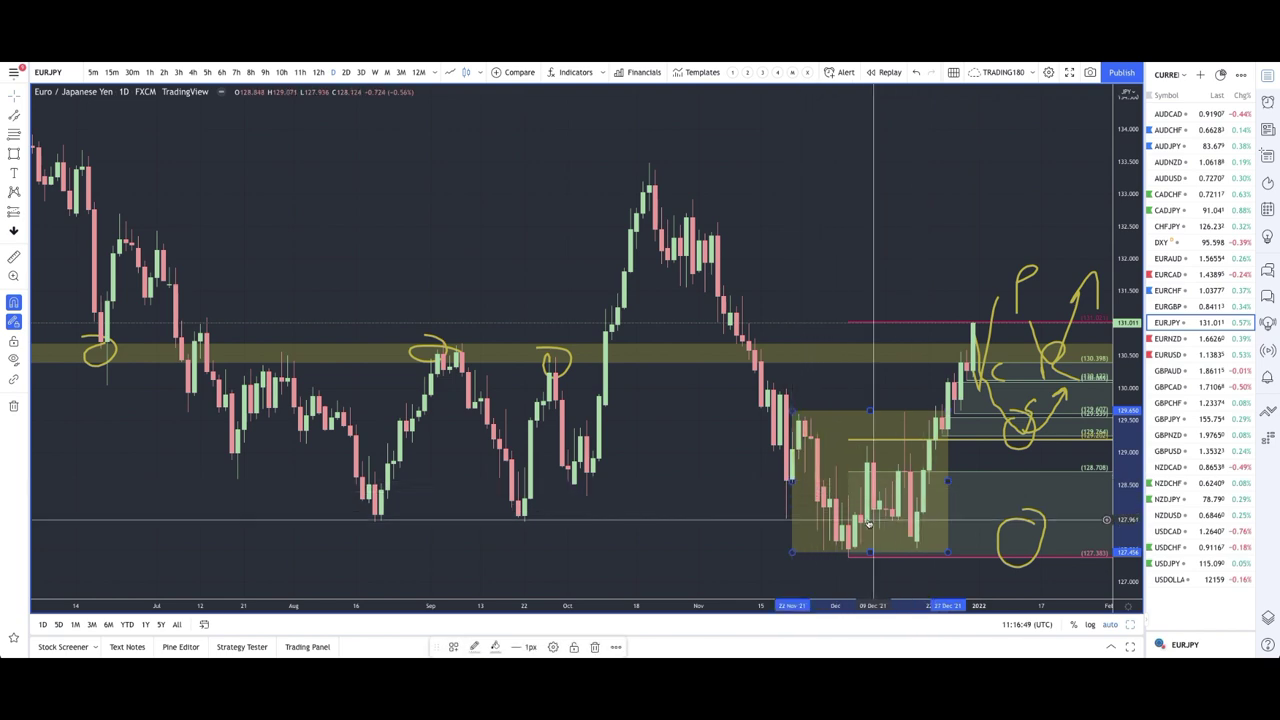
Move the lower hand-drawn circle right and down, then bring the August–October candles into view.
scroll(860, 480, "up", 8)
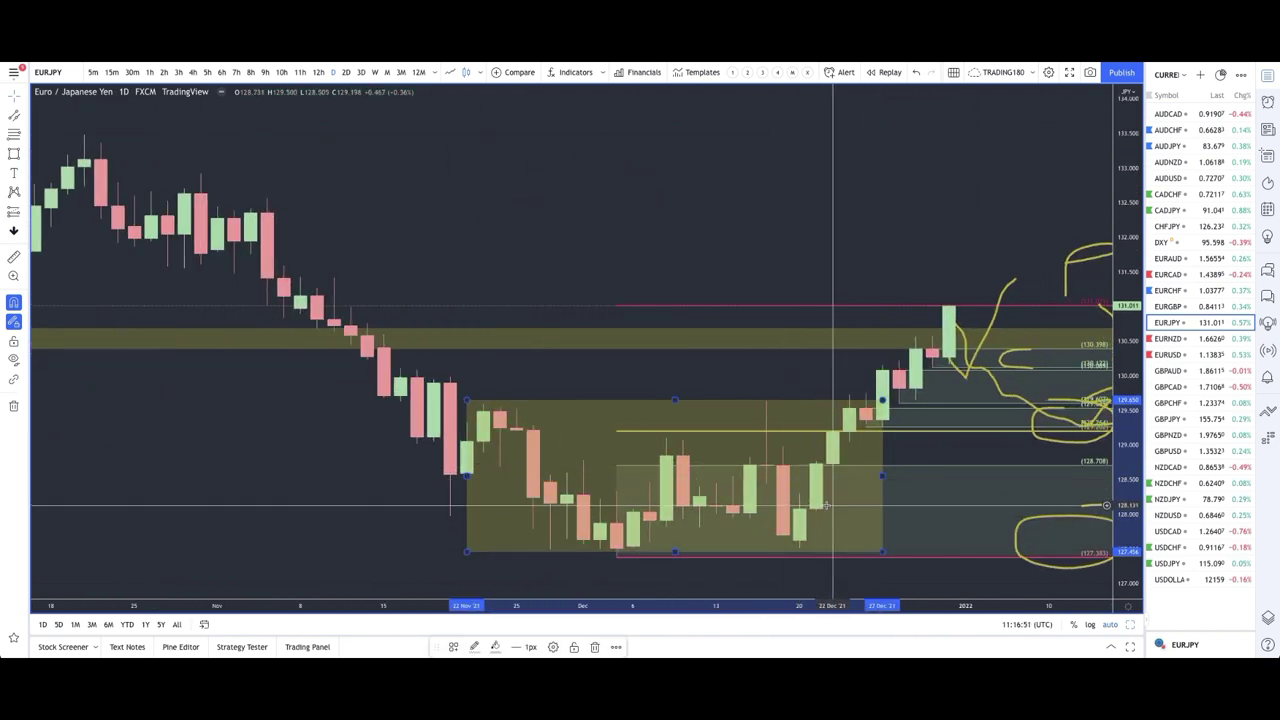
scroll(829, 528, "down", 5)
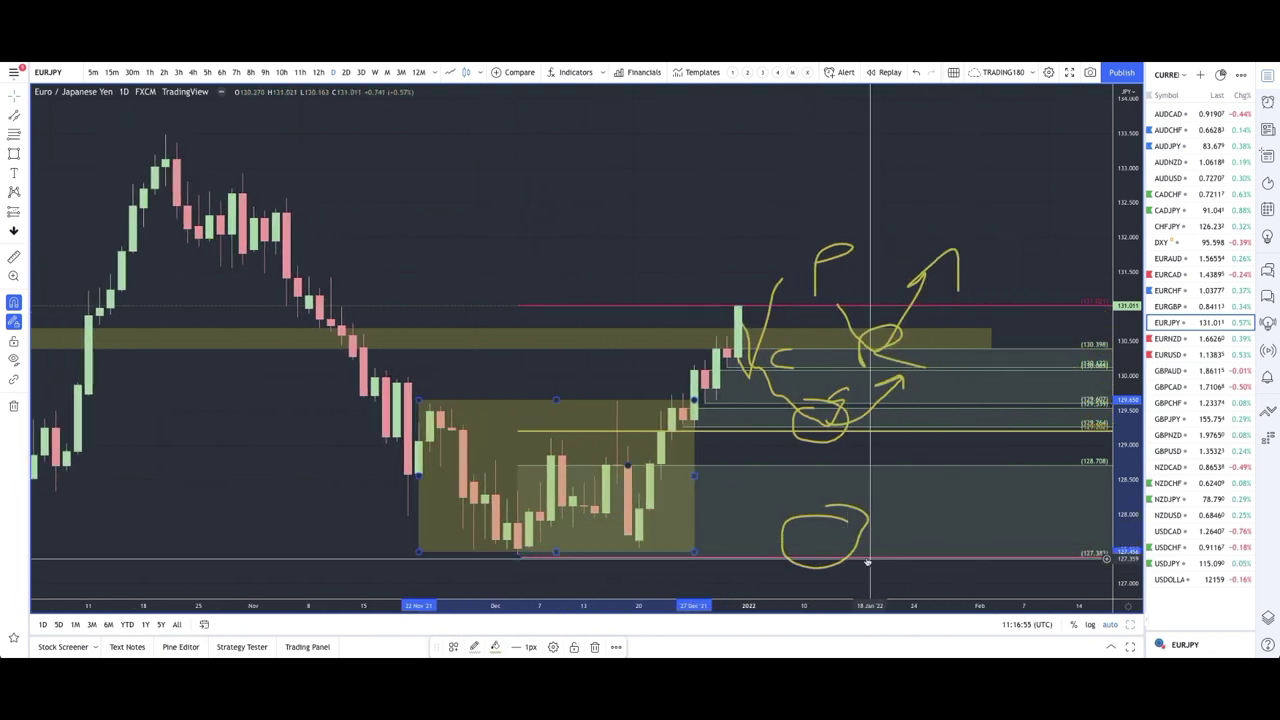
left_click_drag(858, 541, 978, 573)
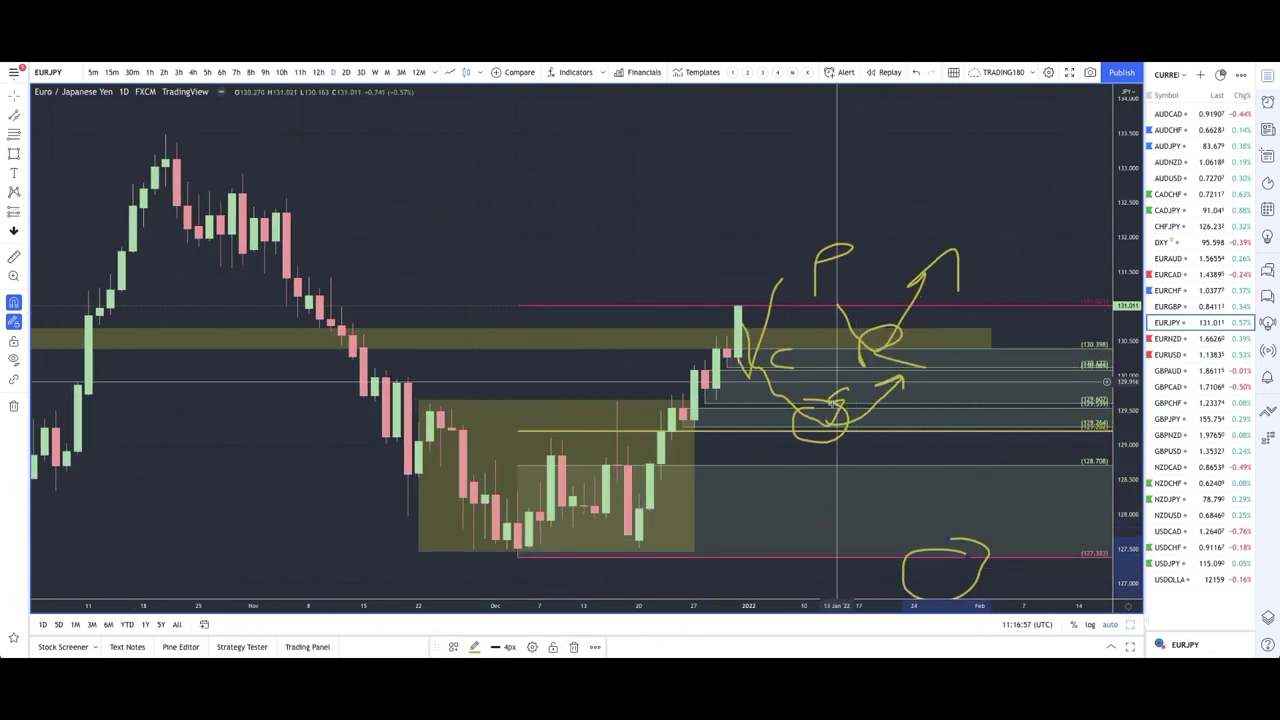
left_click_drag(763, 313, 871, 306)
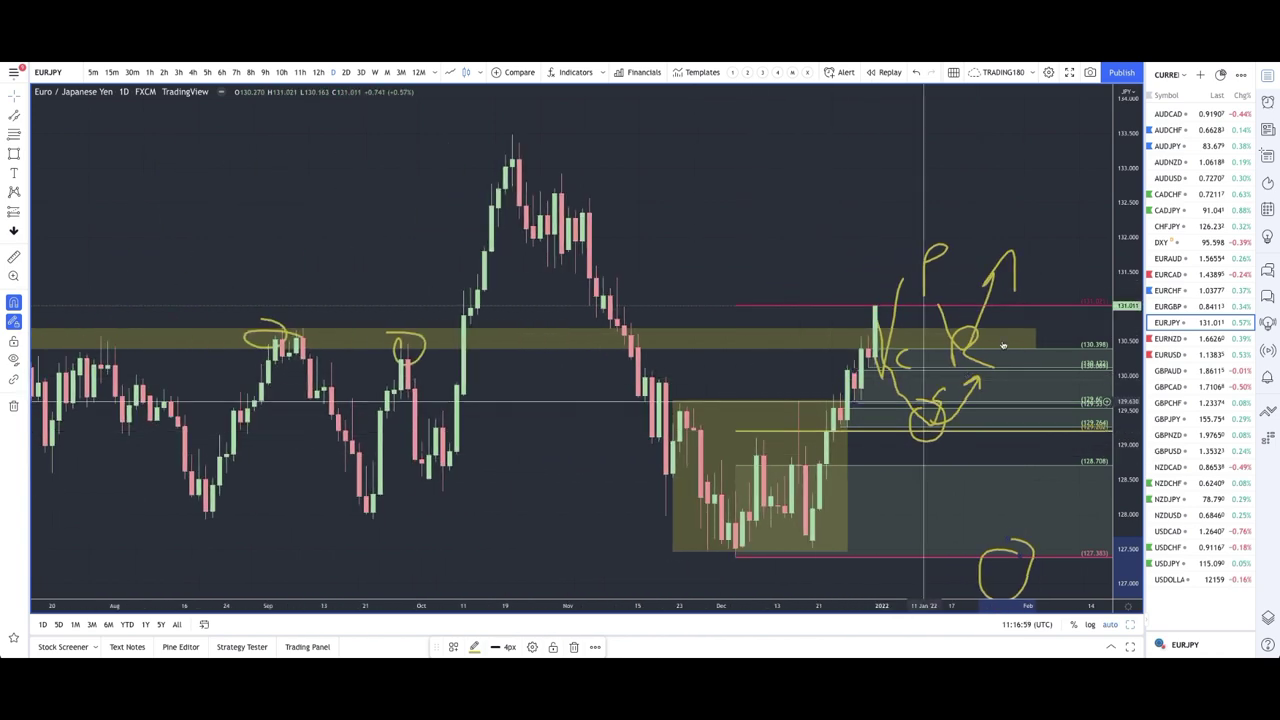
scroll(869, 397, "down", 5)
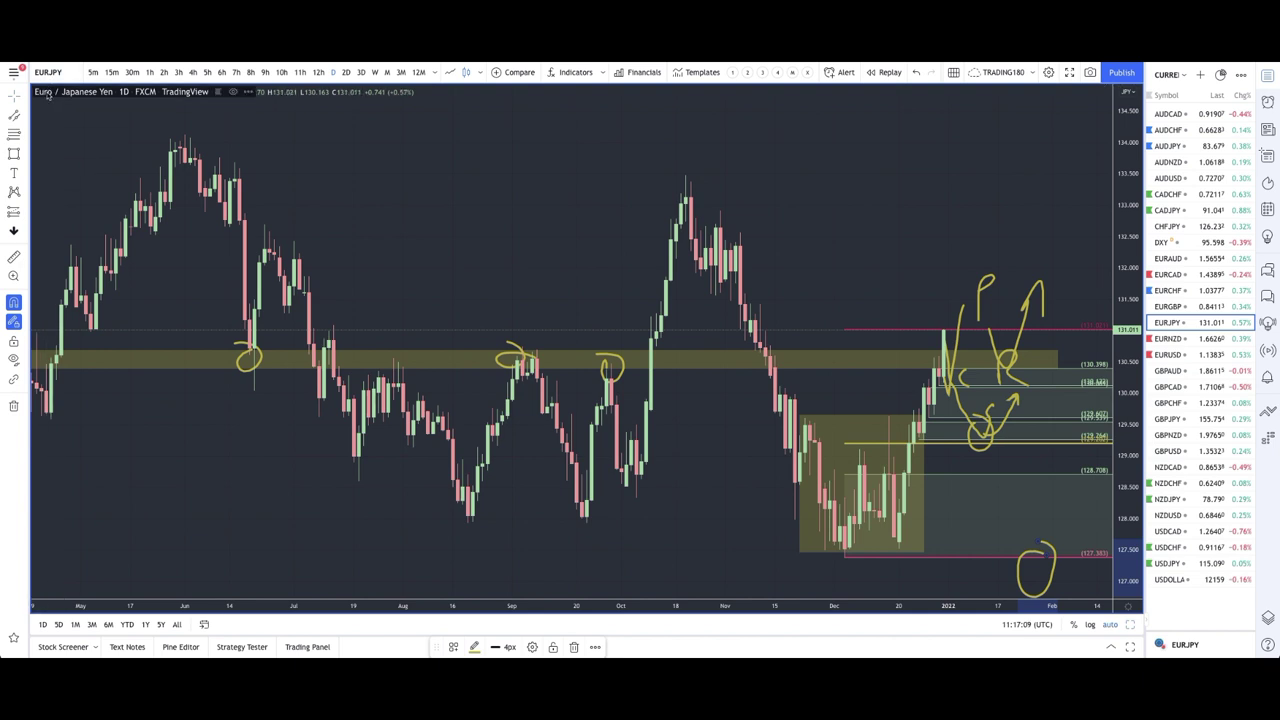
Switch to EURNZD and remove all its existing drawings.
left_click(1187, 338)
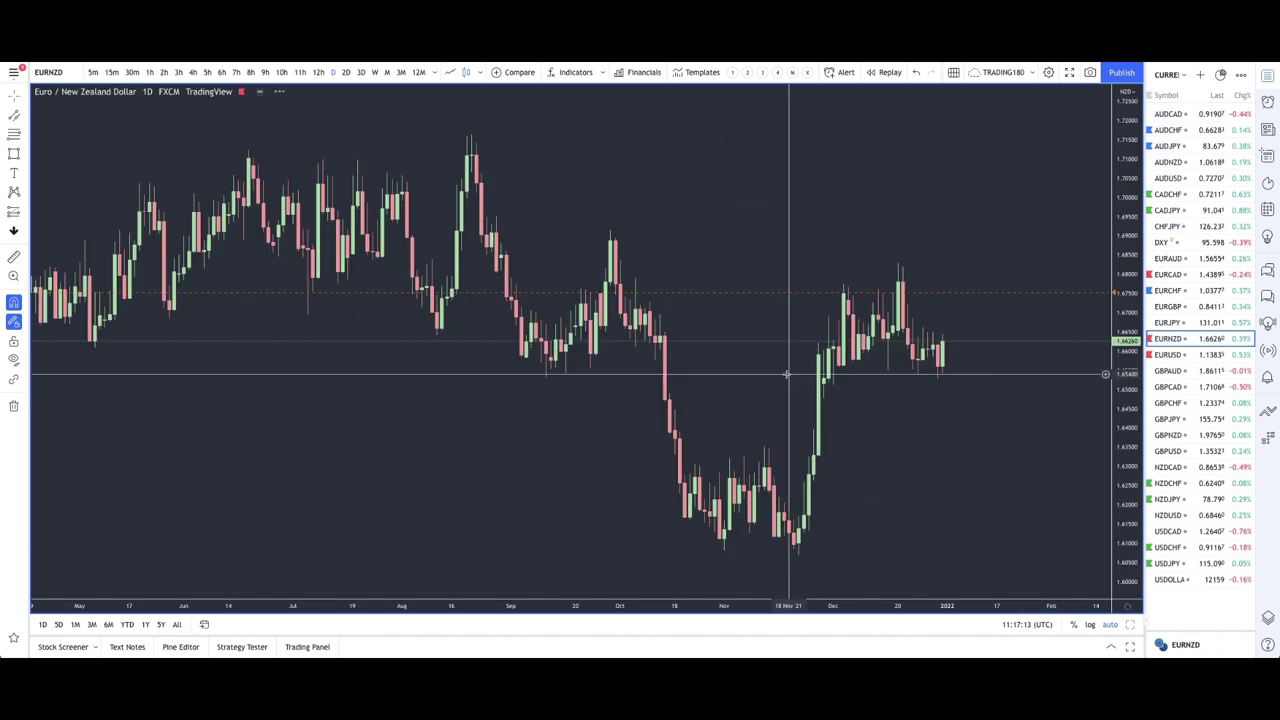
scroll(788, 374, "up", 5)
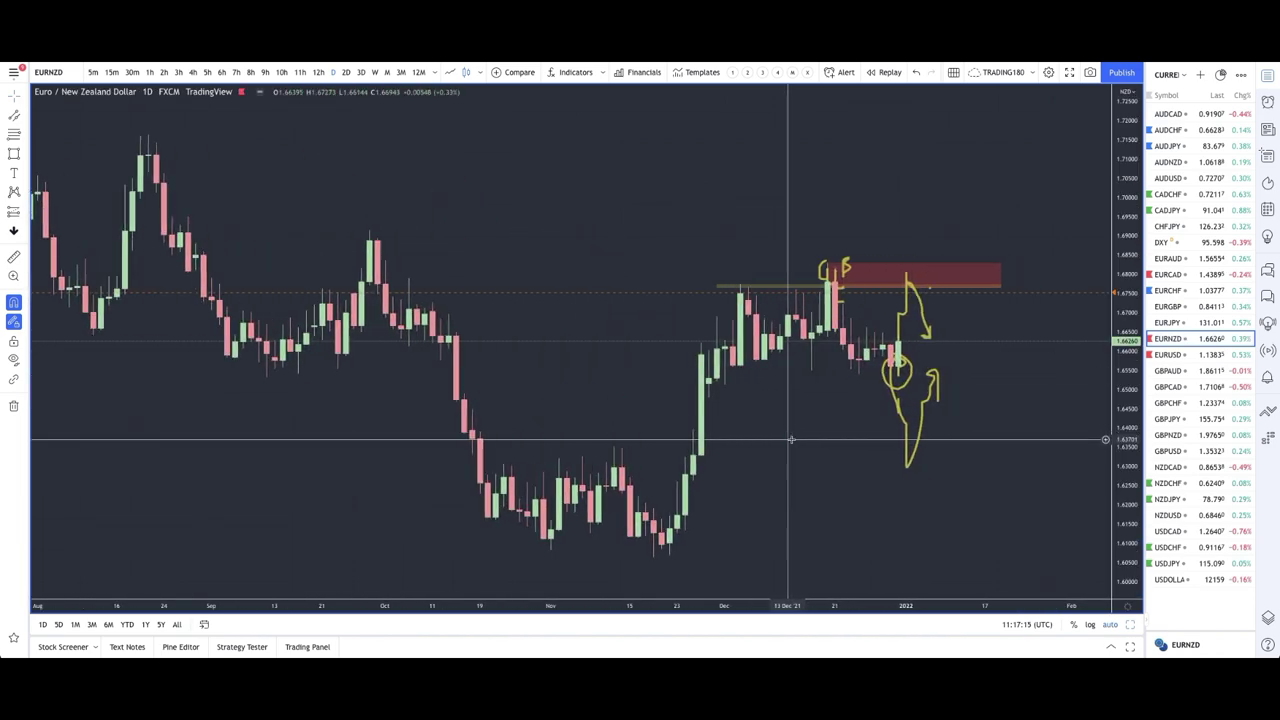
left_click(14, 406)
right_click(829, 334)
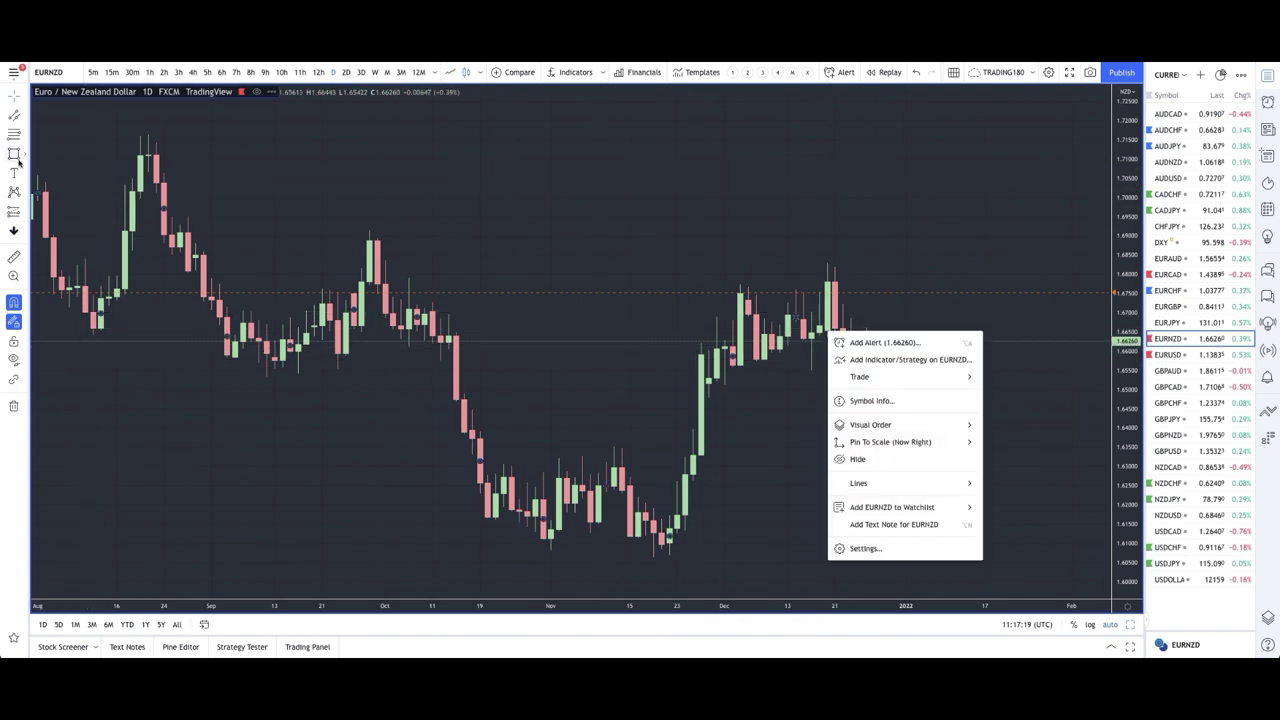
left_click(14, 155)
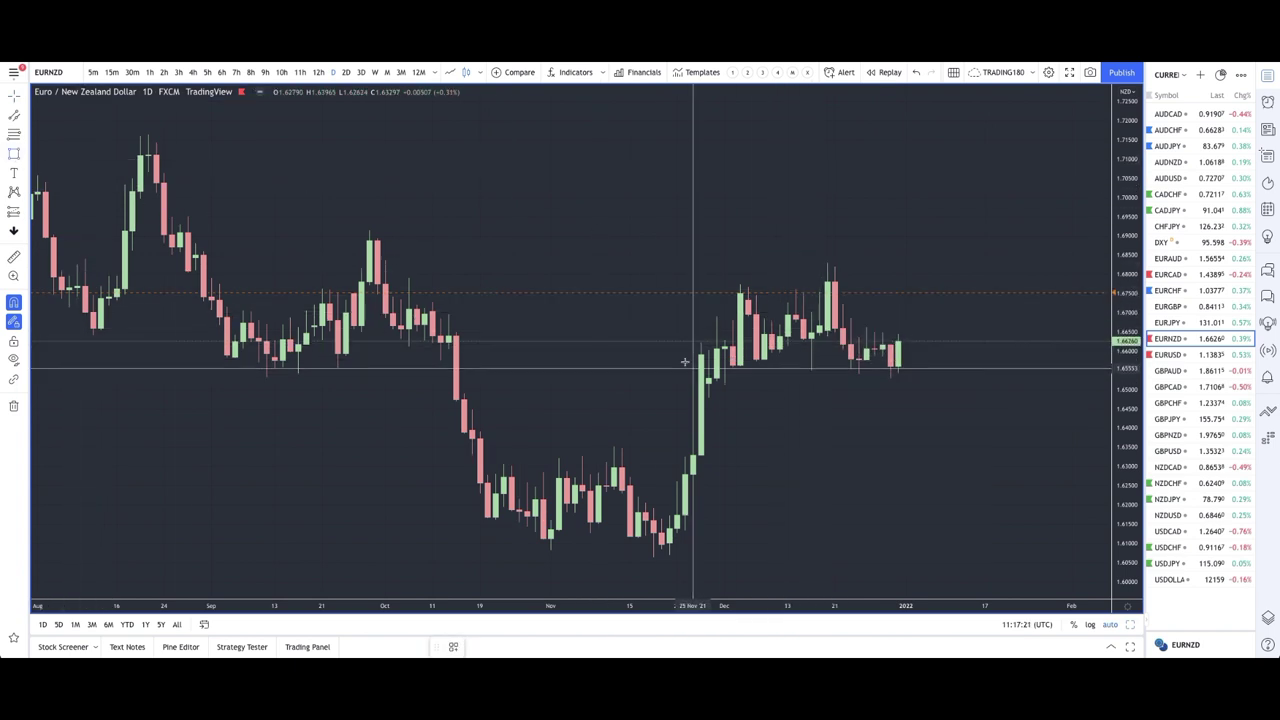
Mark 1. SUPPLY zones at the late-September high and above it, topping at 1.69510.
left_click(367, 279)
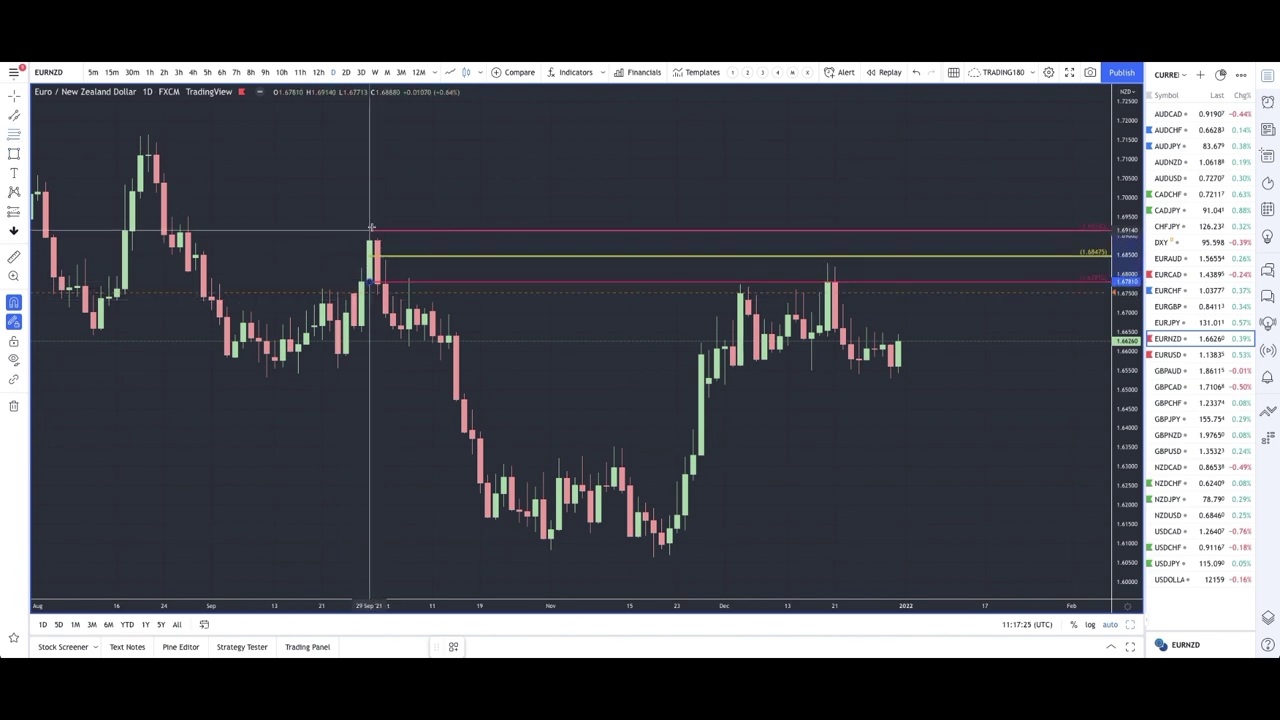
left_click(371, 228)
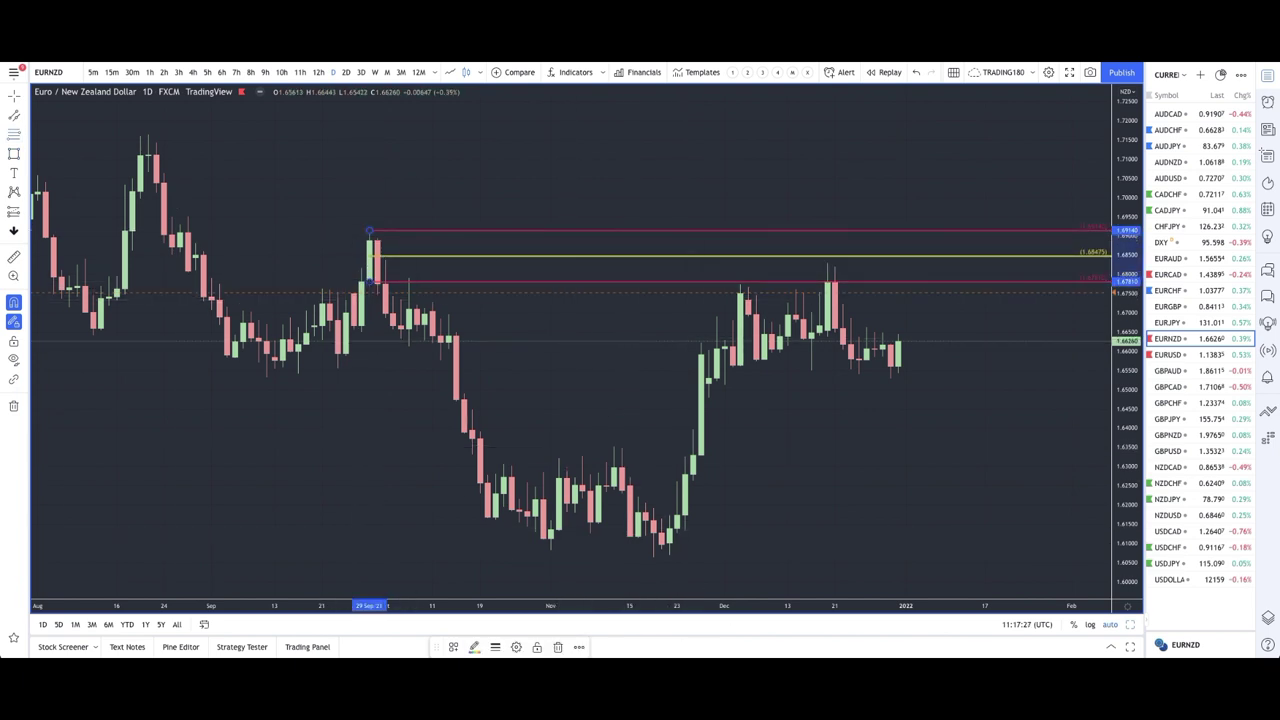
left_click(452, 647)
left_click(485, 407)
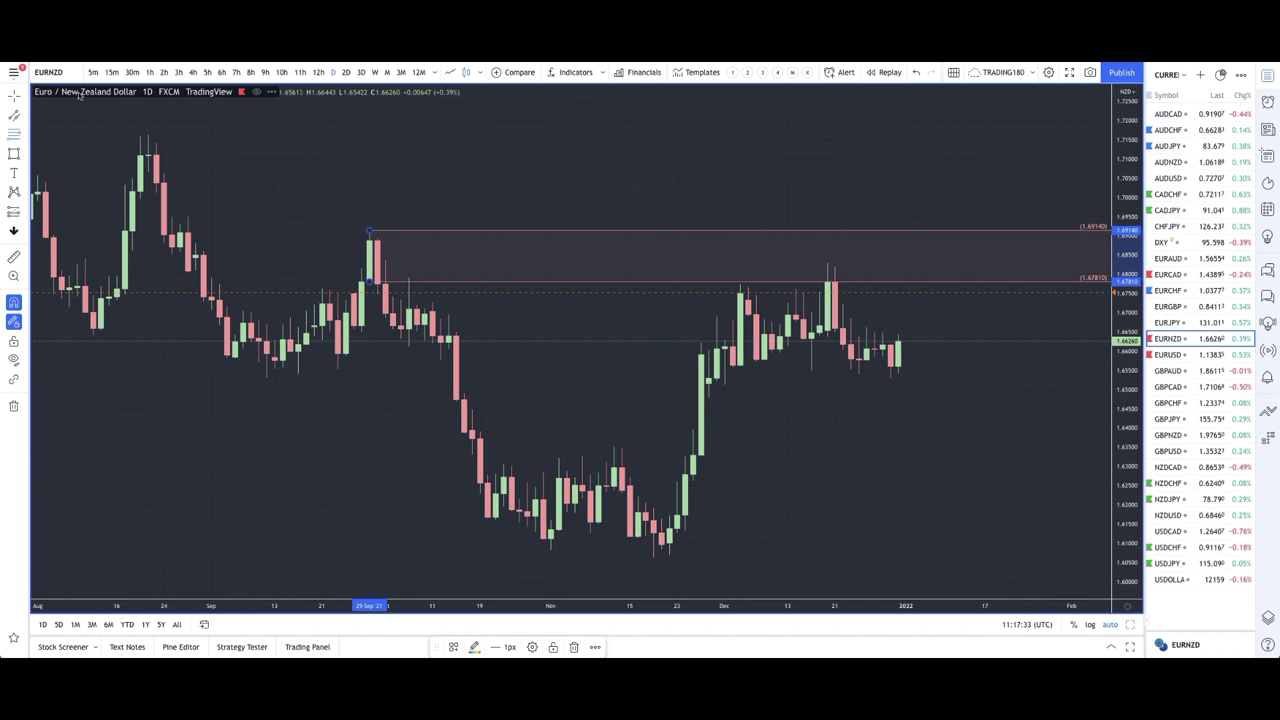
left_click(196, 256)
left_click(188, 216)
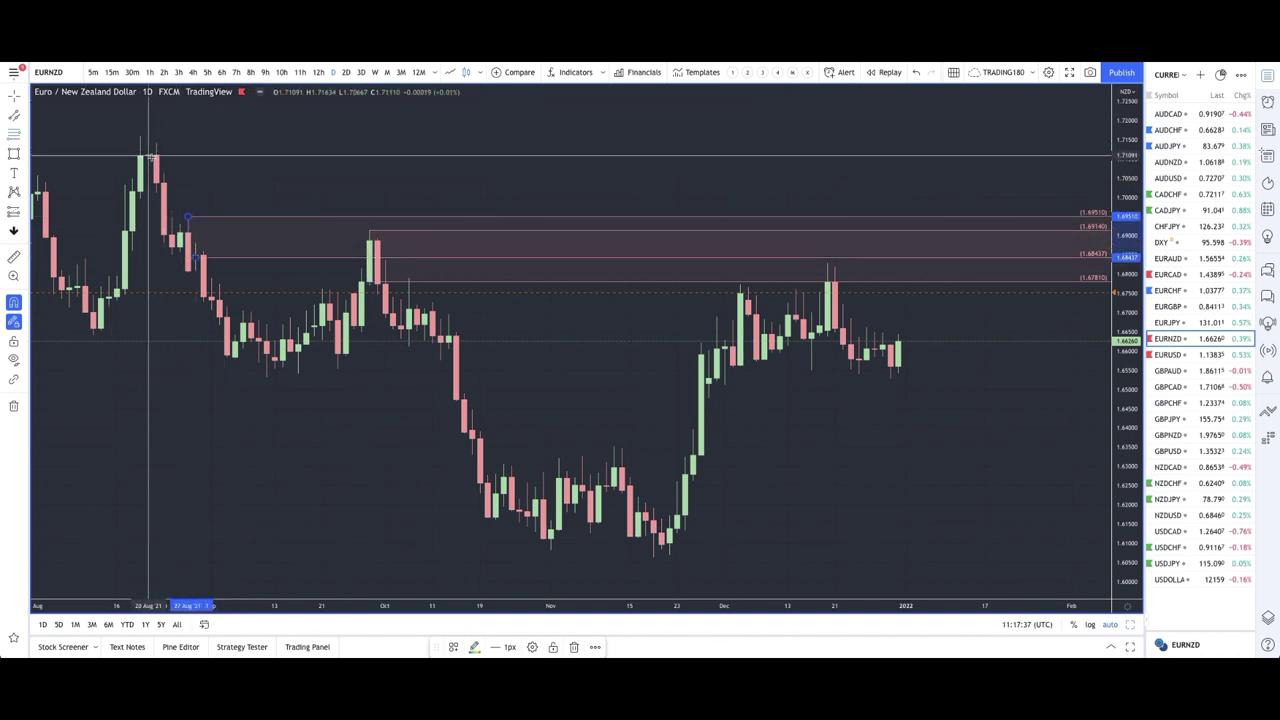
Draw a thin yellow band along the December highs near 1.678.
scroll(614, 320, "up", 2)
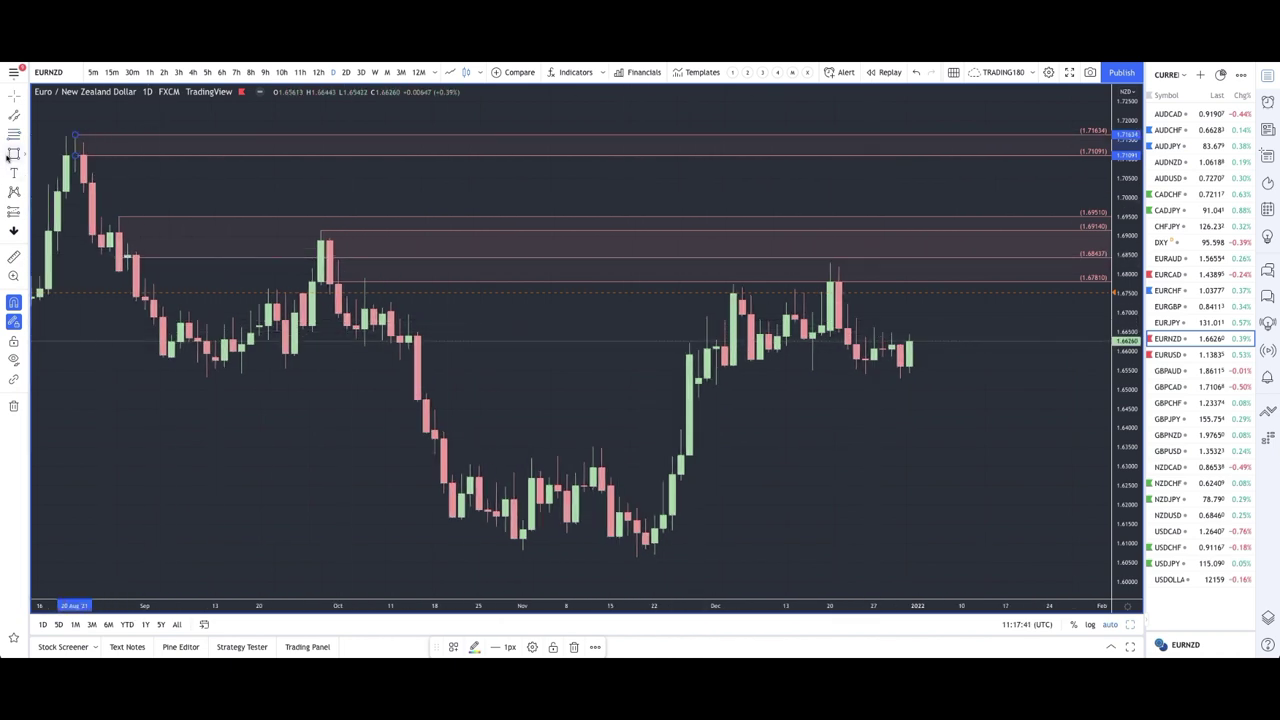
left_click(741, 292)
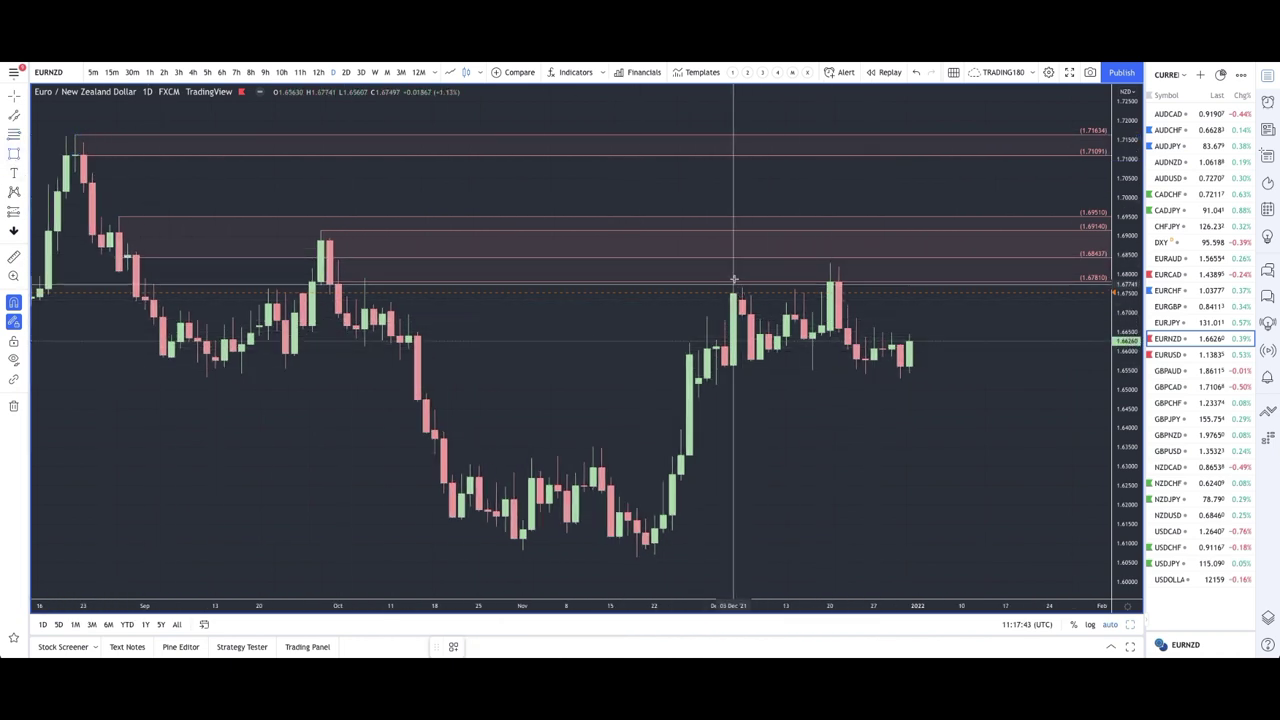
left_click_drag(734, 283, 980, 281)
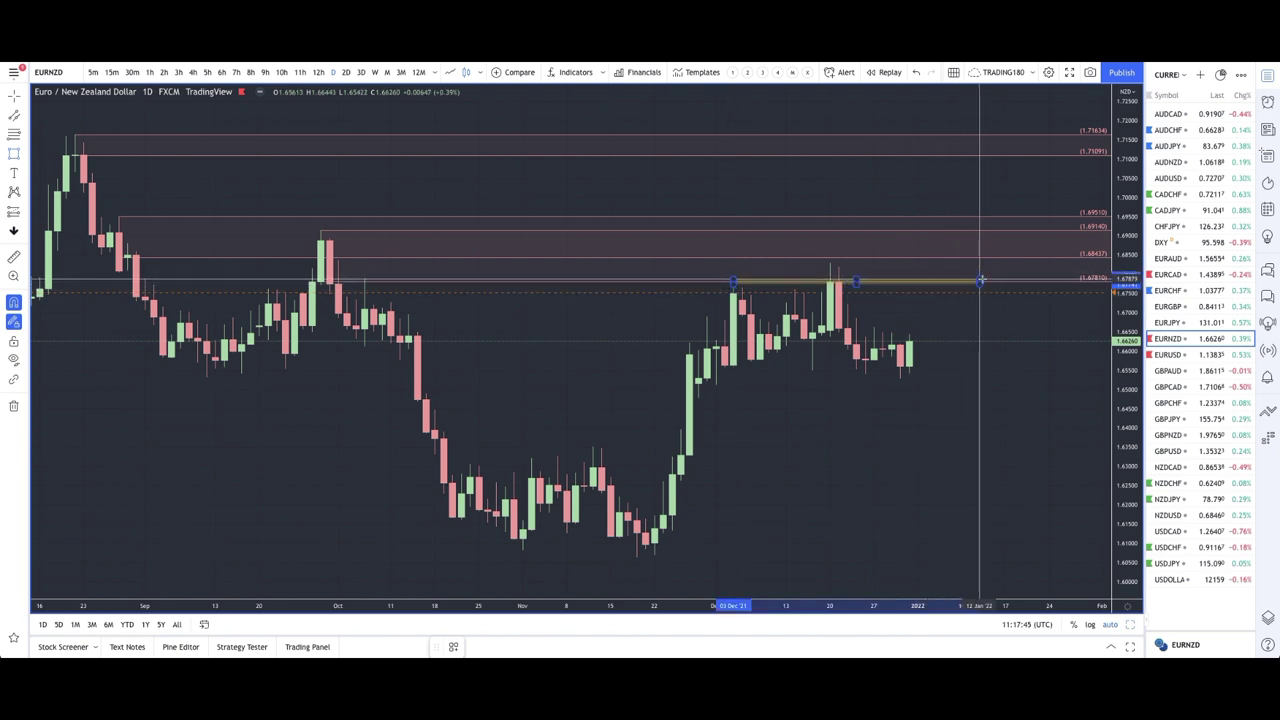
scroll(578, 296, "up", 2)
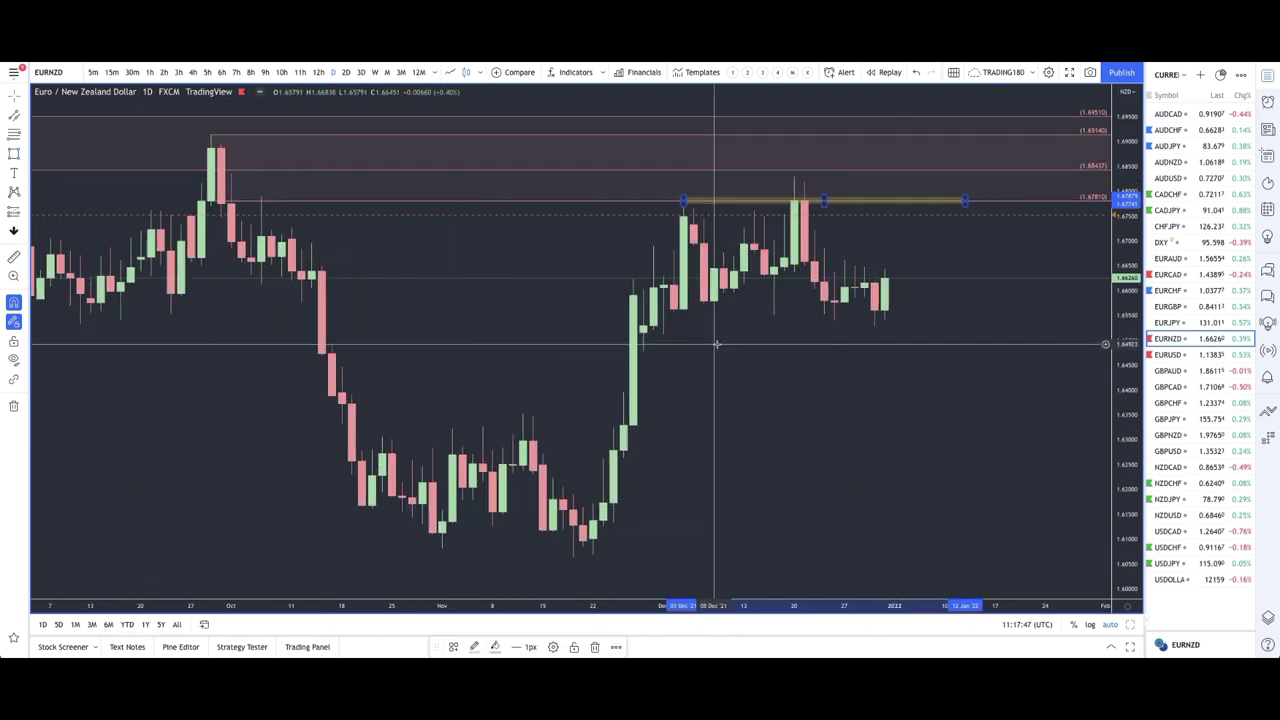
Brush yellow C, P and R letters around the December highs, then switch to 1-hour candles.
left_click(24, 153)
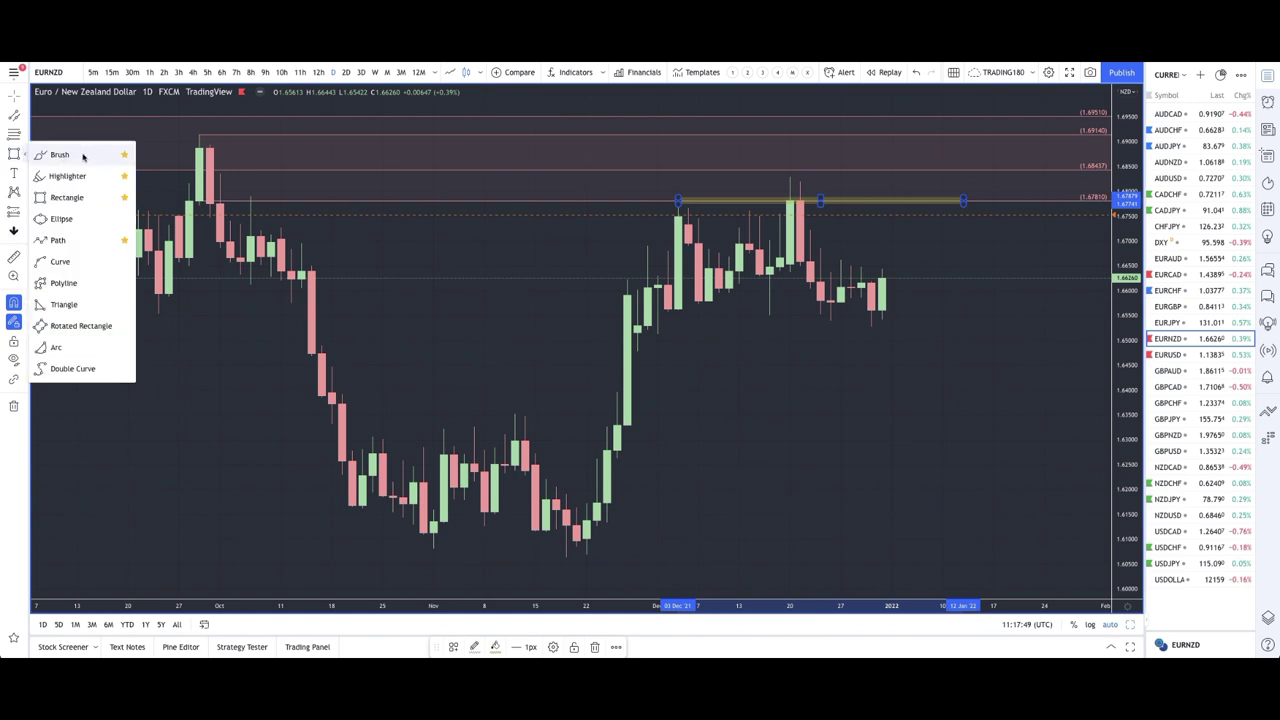
left_click(84, 155)
left_click_drag(832, 180, 830, 194)
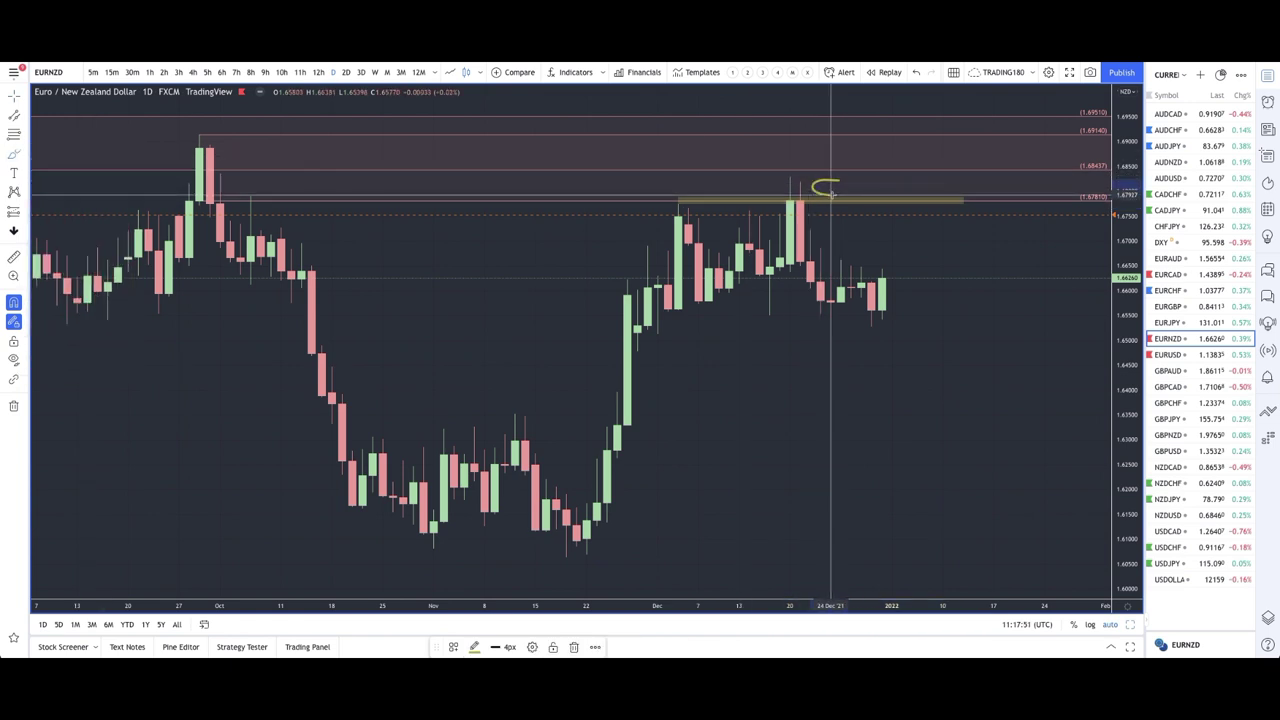
left_click_drag(881, 356, 884, 341)
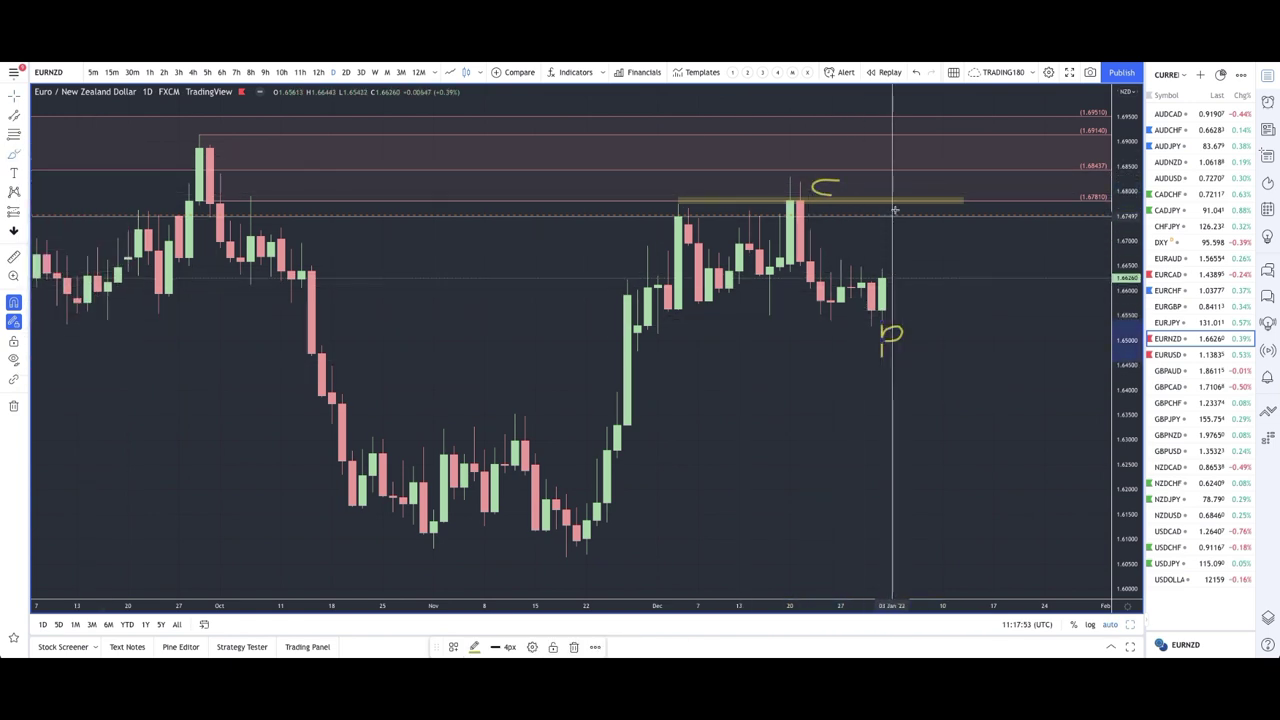
mouse_move(935, 196)
left_mouse_down()
mouse_move(942, 165)
mouse_move(960, 200)
left_mouse_up()
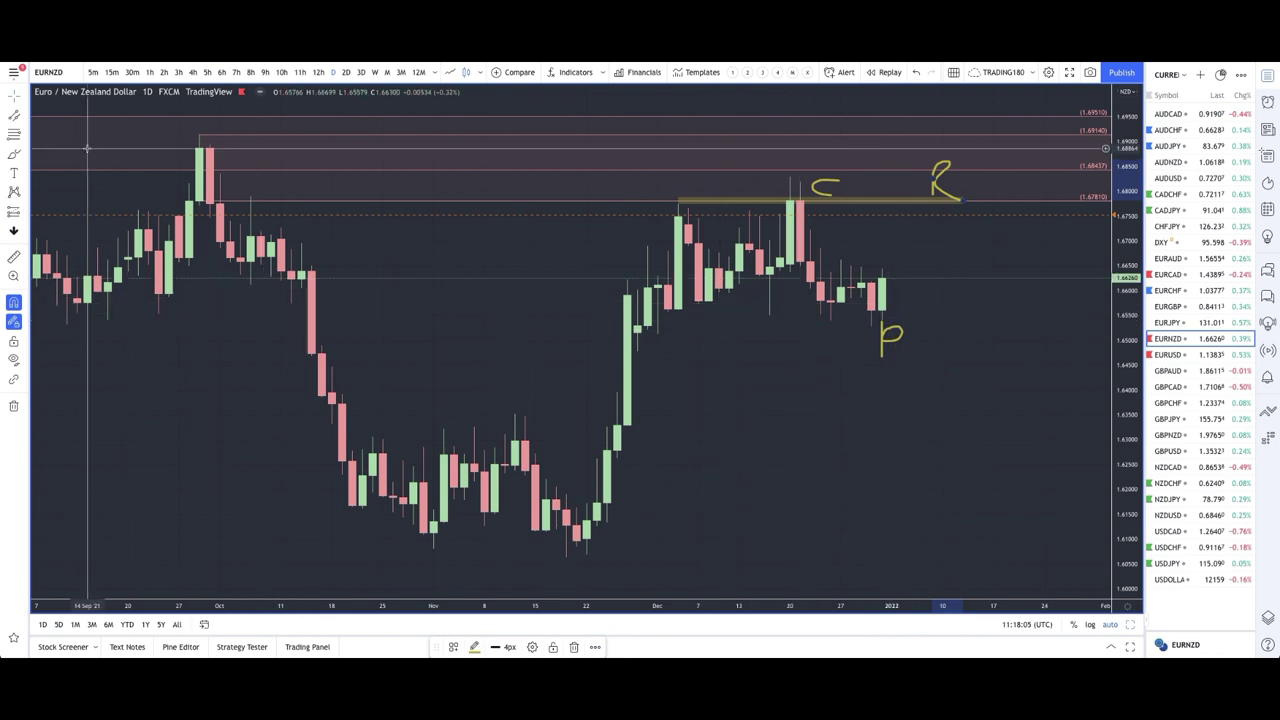
left_click(150, 72)
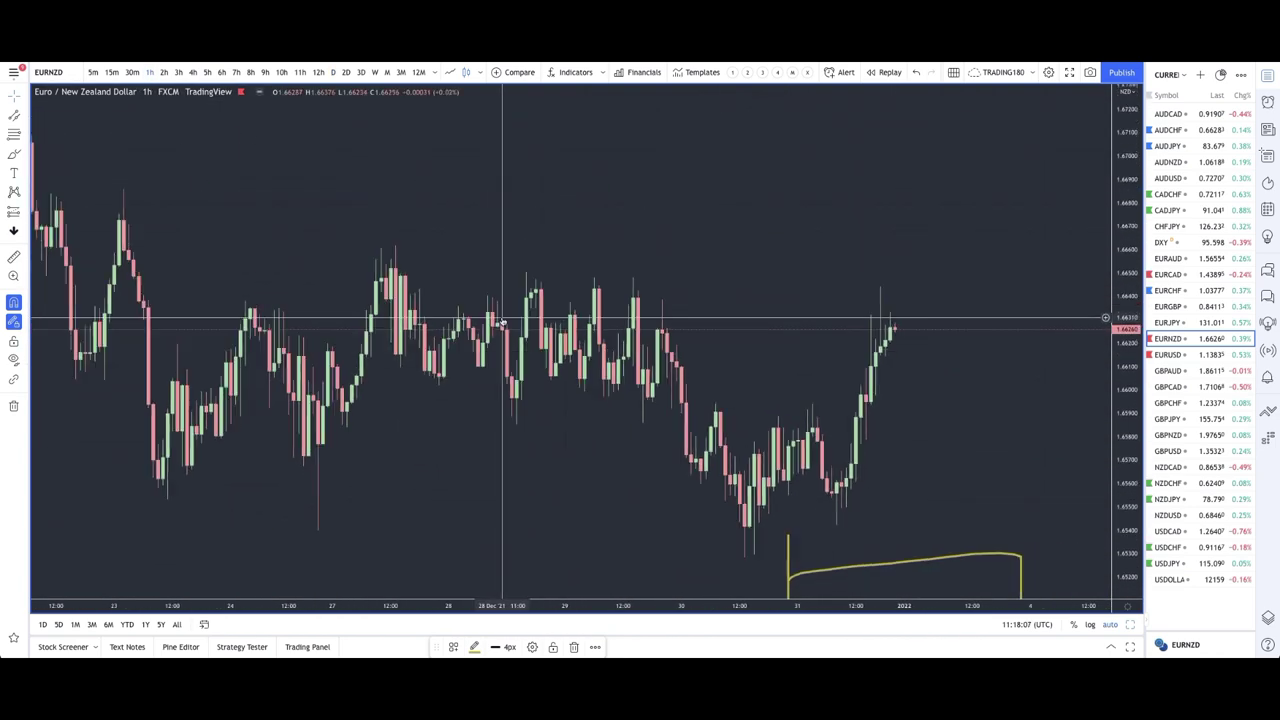
Circle the area above the yellow band and raise the crossing alert to 1.67588.
scroll(502, 318, "down", 4)
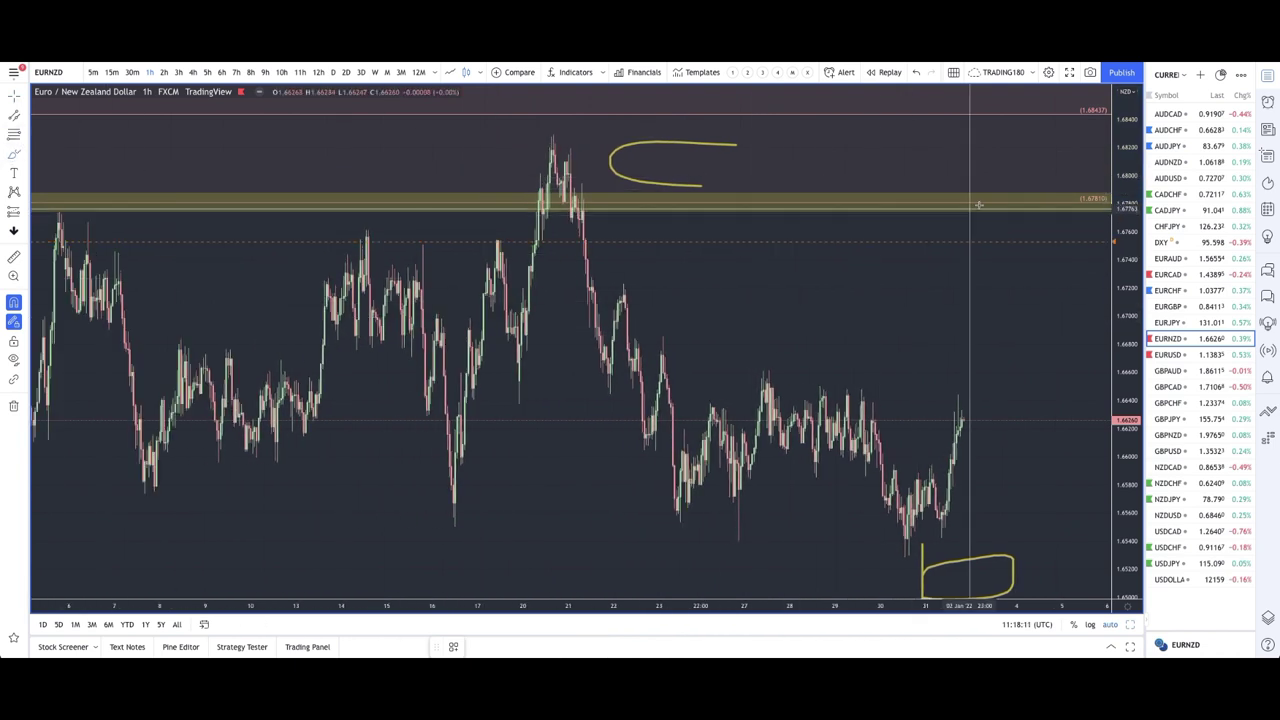
left_click_drag(1004, 163, 990, 130)
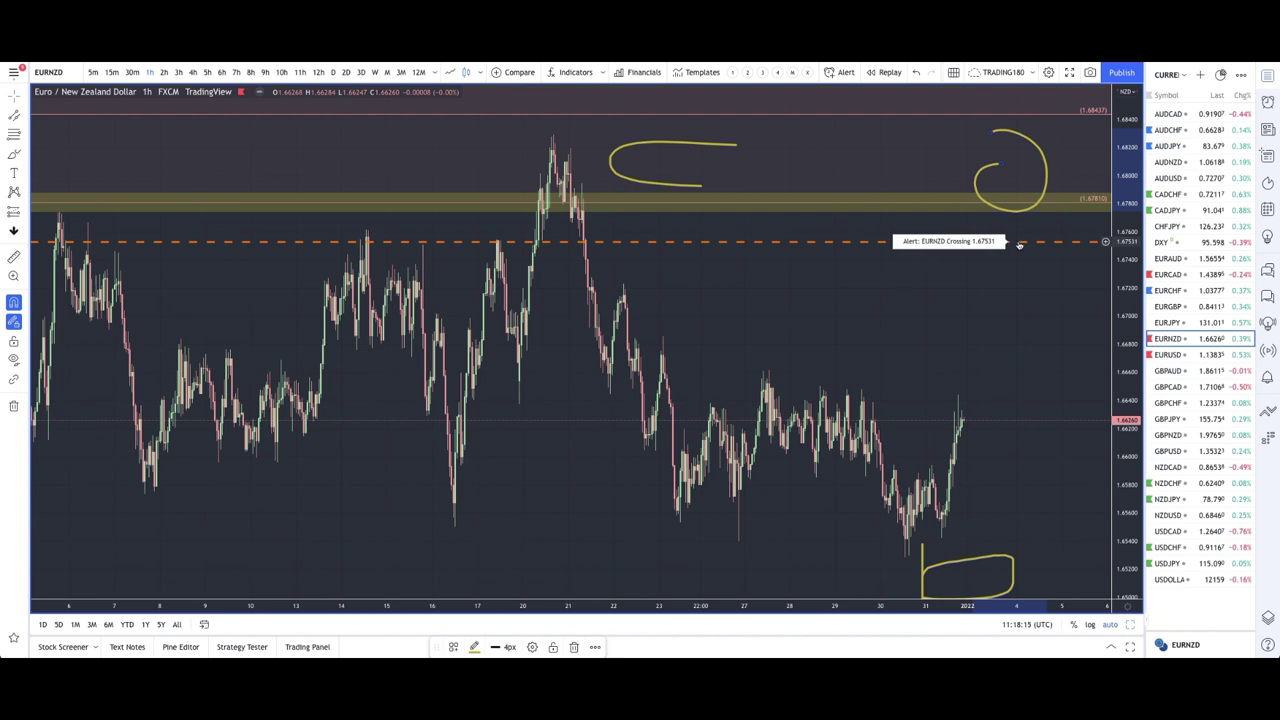
left_click_drag(1019, 244, 1020, 235)
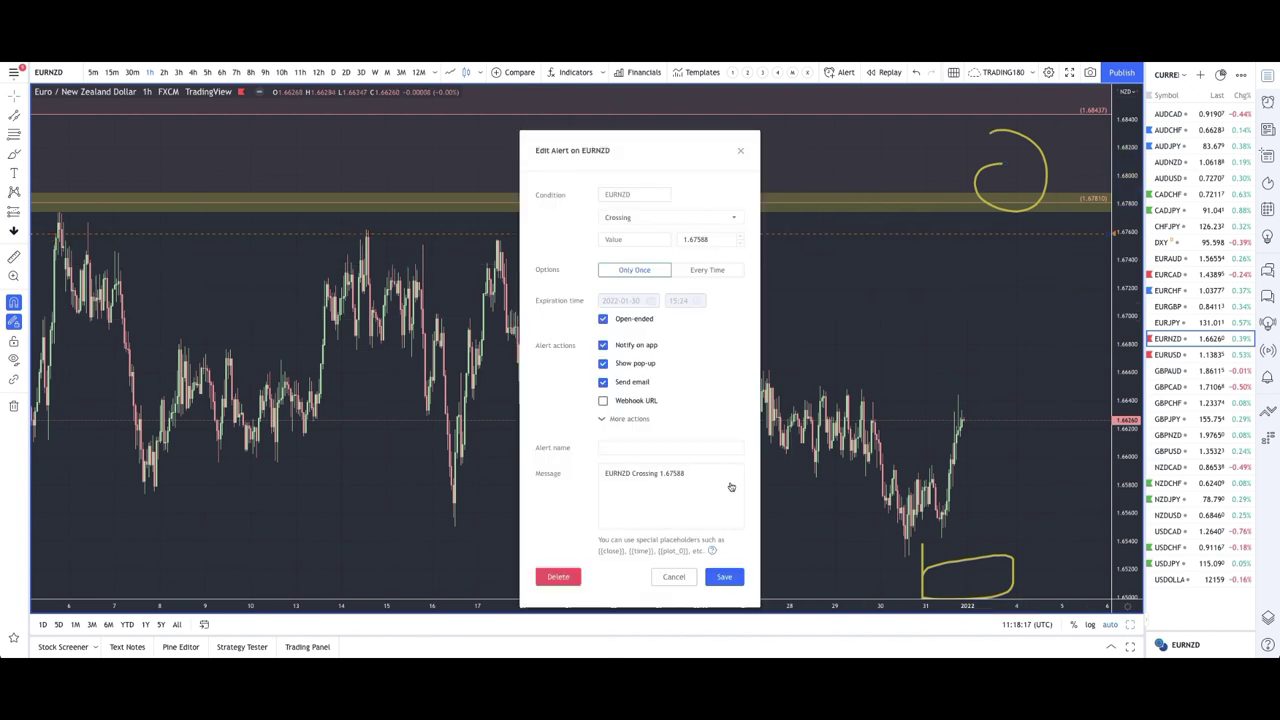
left_click(725, 576)
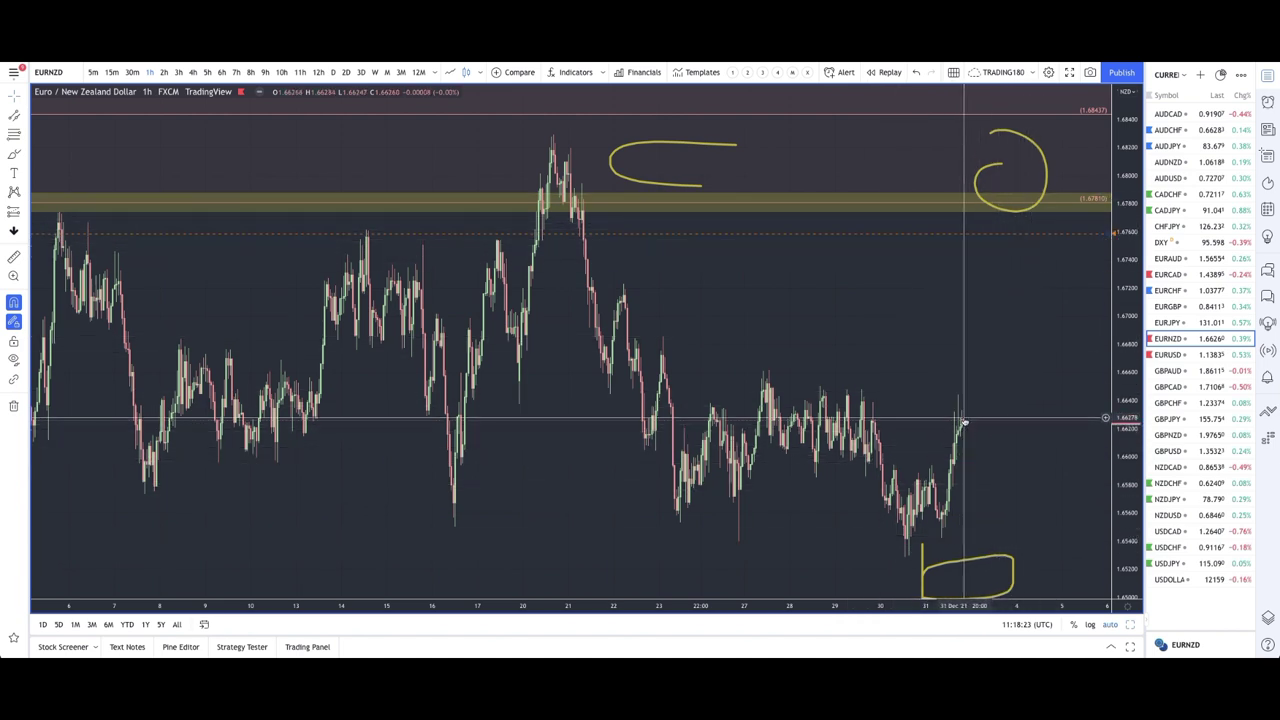
Draw a yellow arrow down-right from the circle, then return EURNZD to the daily timeframe.
scroll(900, 300, "down", 3)
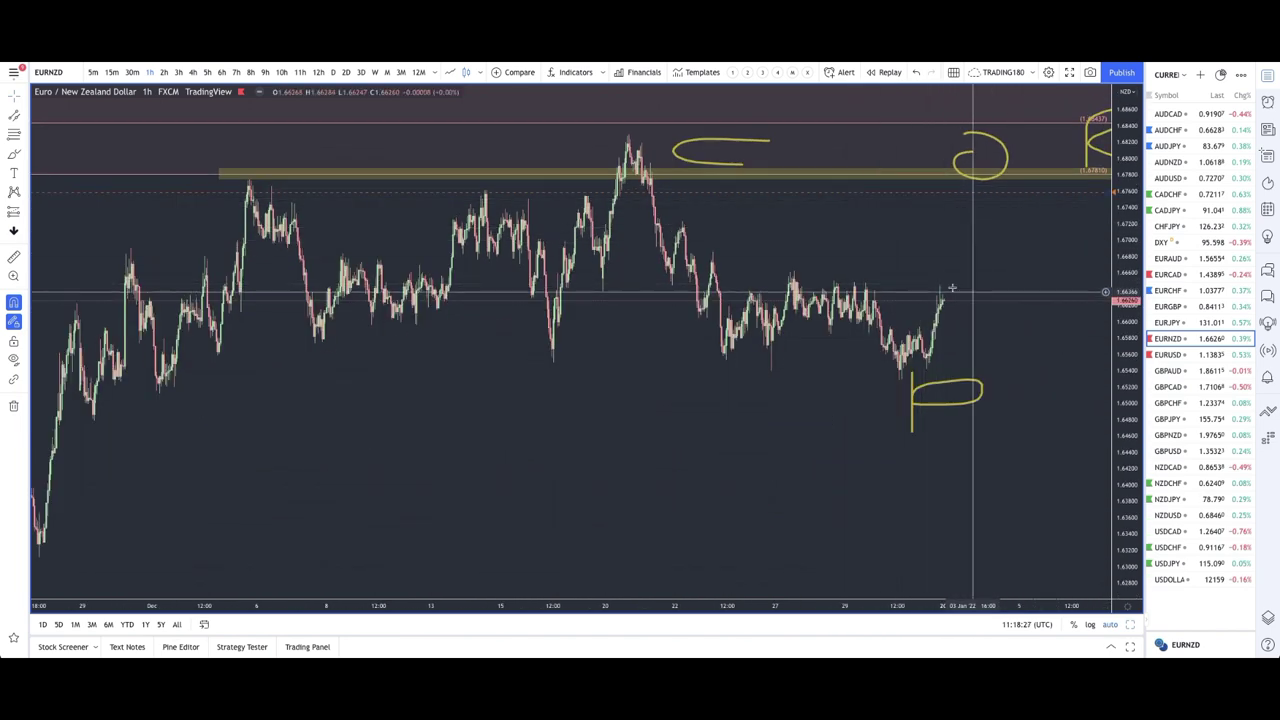
scroll(848, 263, "down", 1)
scroll(848, 263, "down", 1)
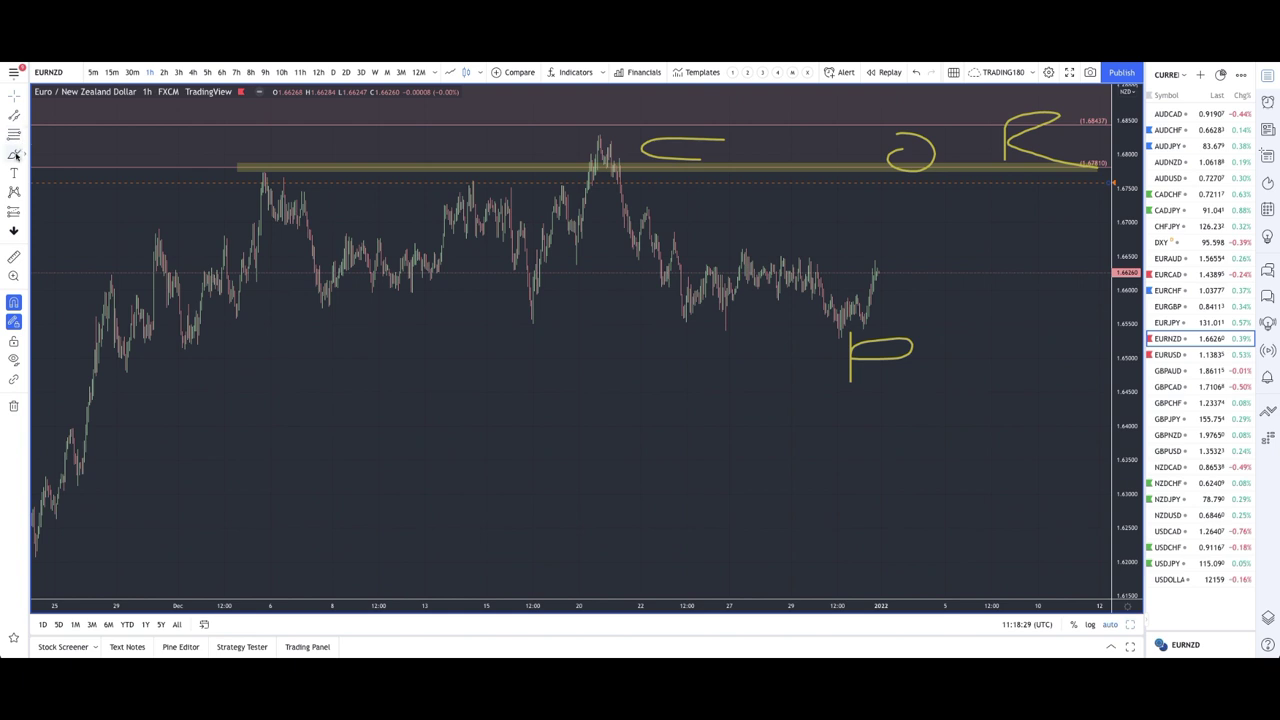
left_click_drag(915, 165, 1014, 251)
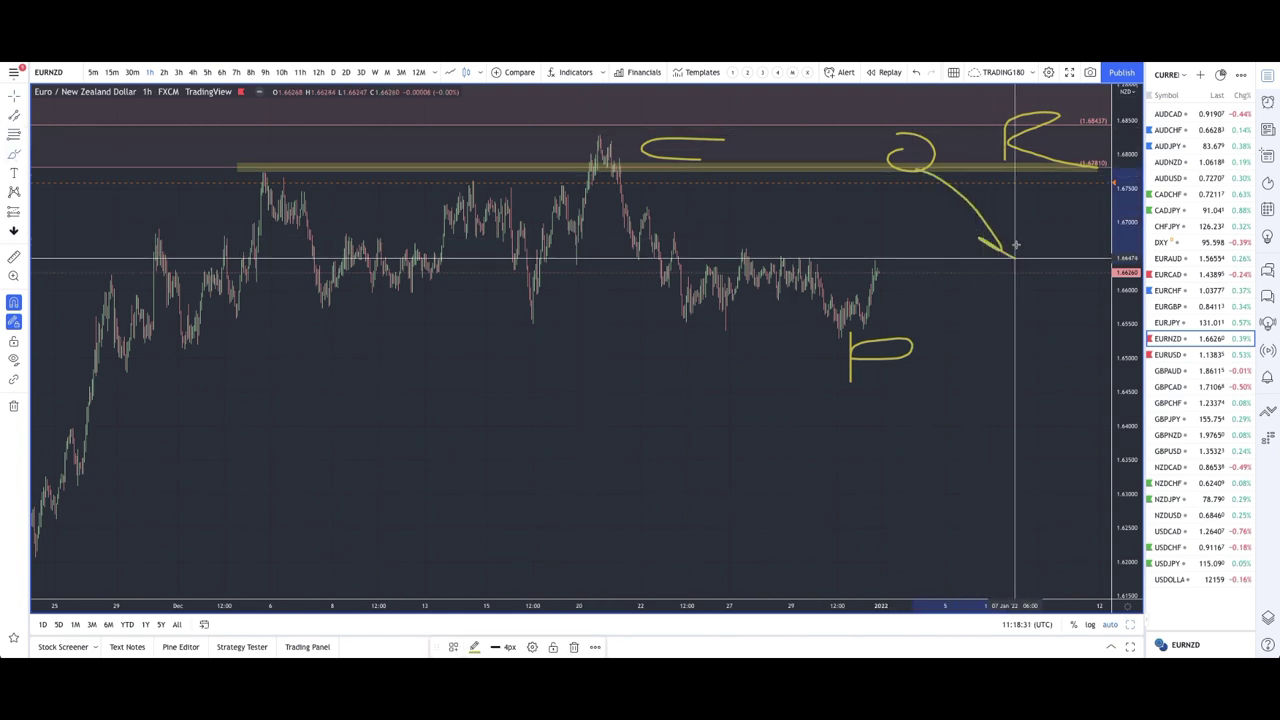
scroll(730, 342, "down", 1)
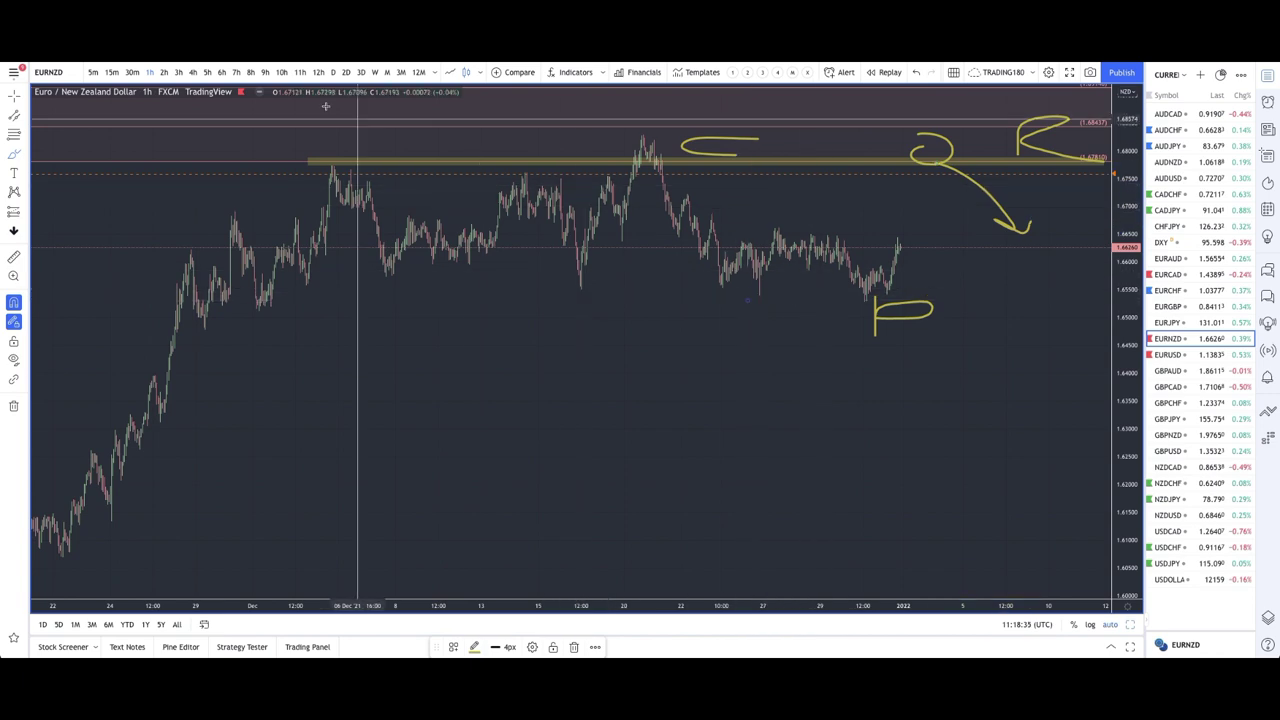
left_click(335, 73)
scroll(662, 240, "up", 5)
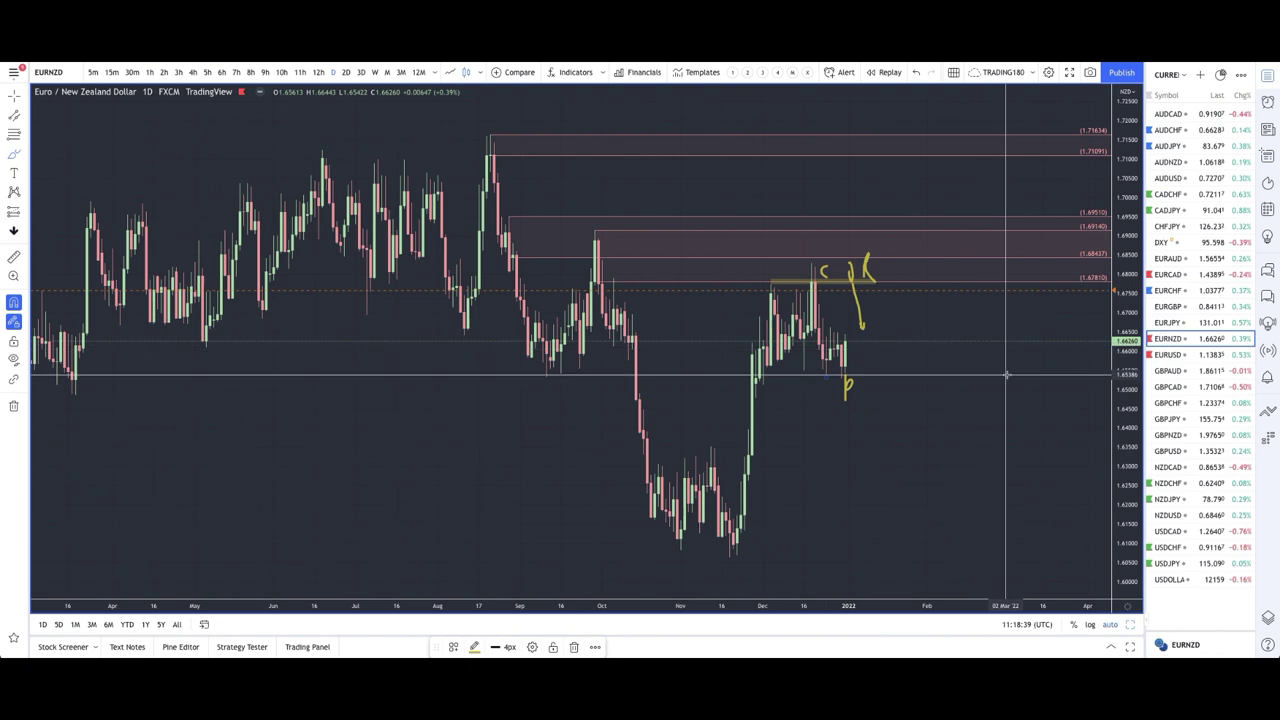
Switch to the EURUSD daily chart and clear all its old drawings.
left_click(1183, 355)
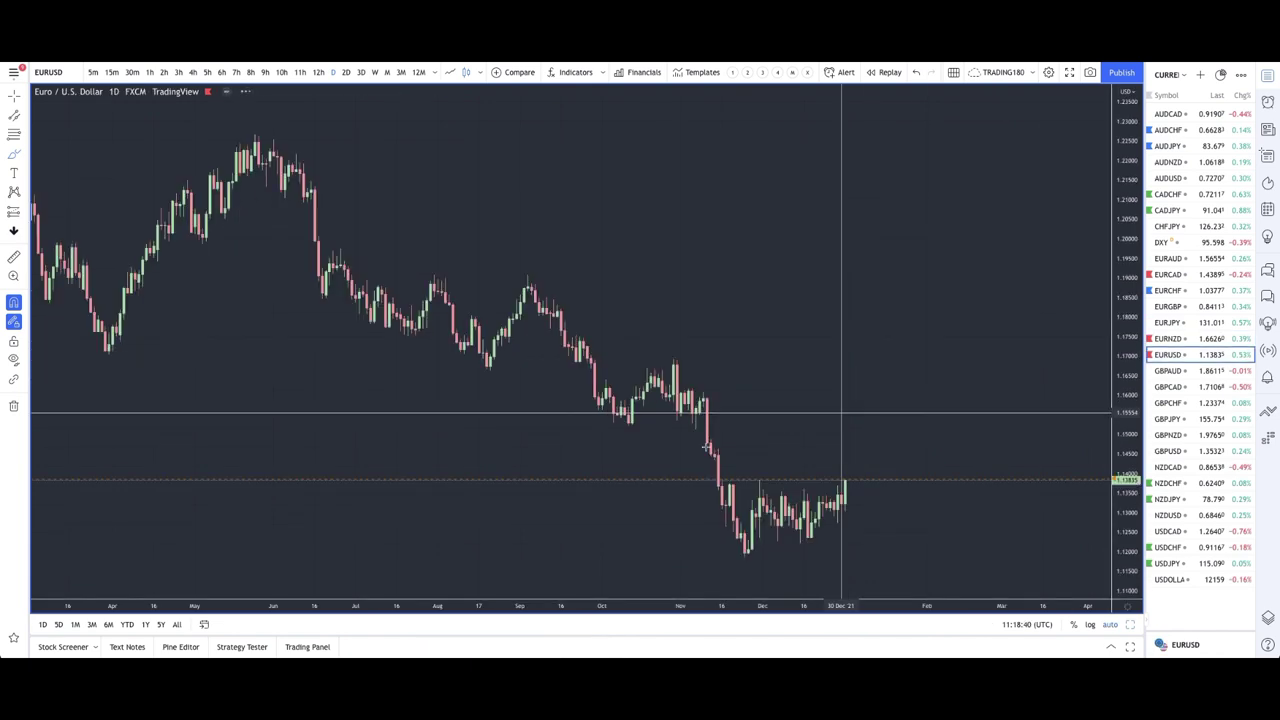
scroll(803, 481, "up", 5)
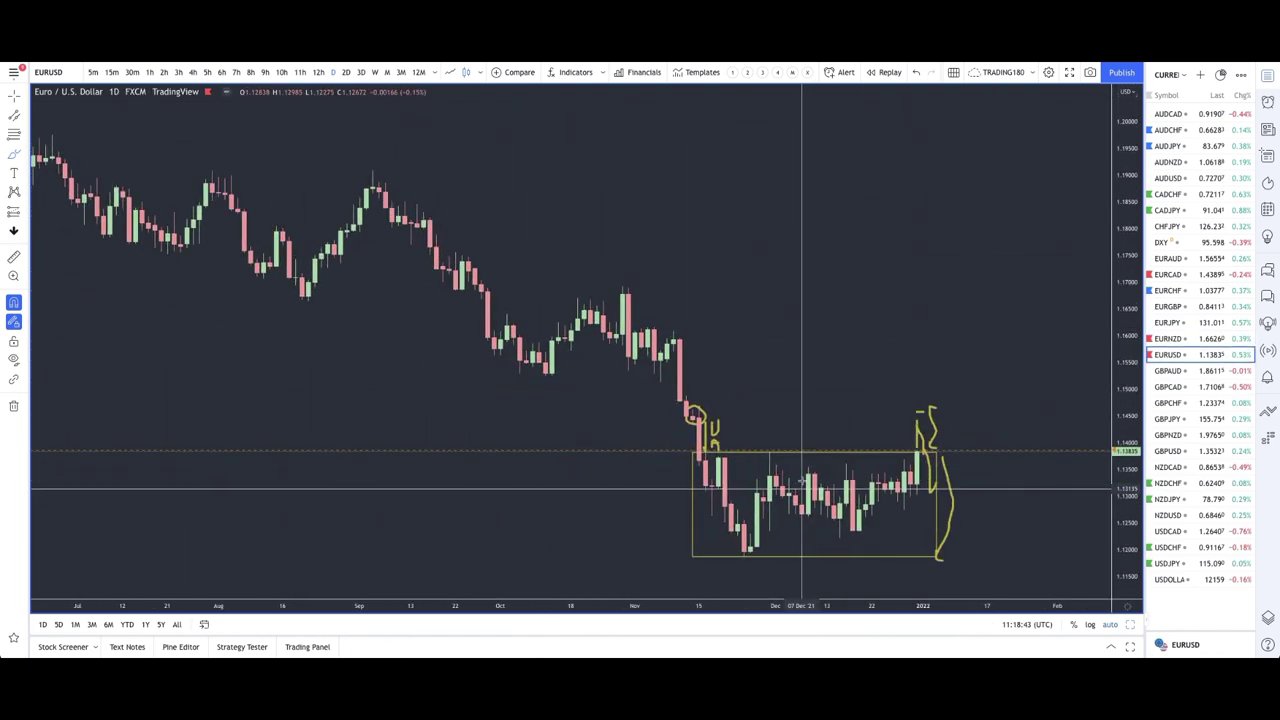
scroll(997, 487, "up", 2)
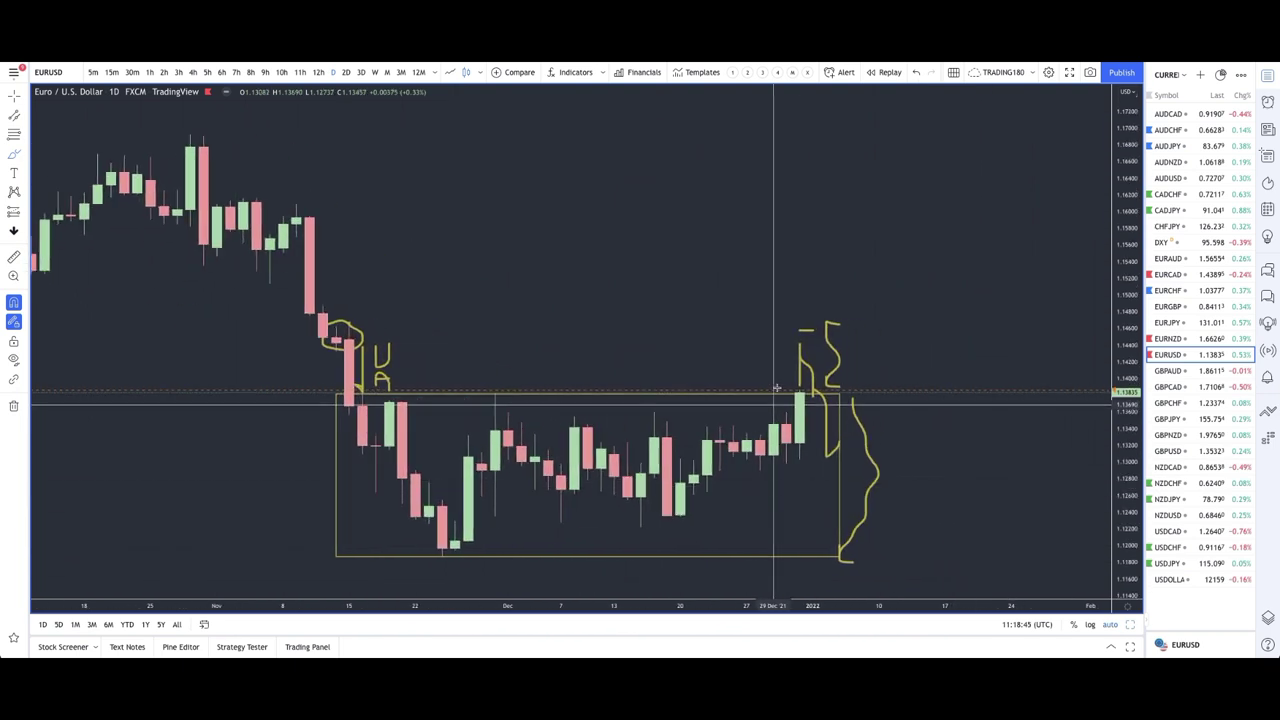
left_click(13, 406)
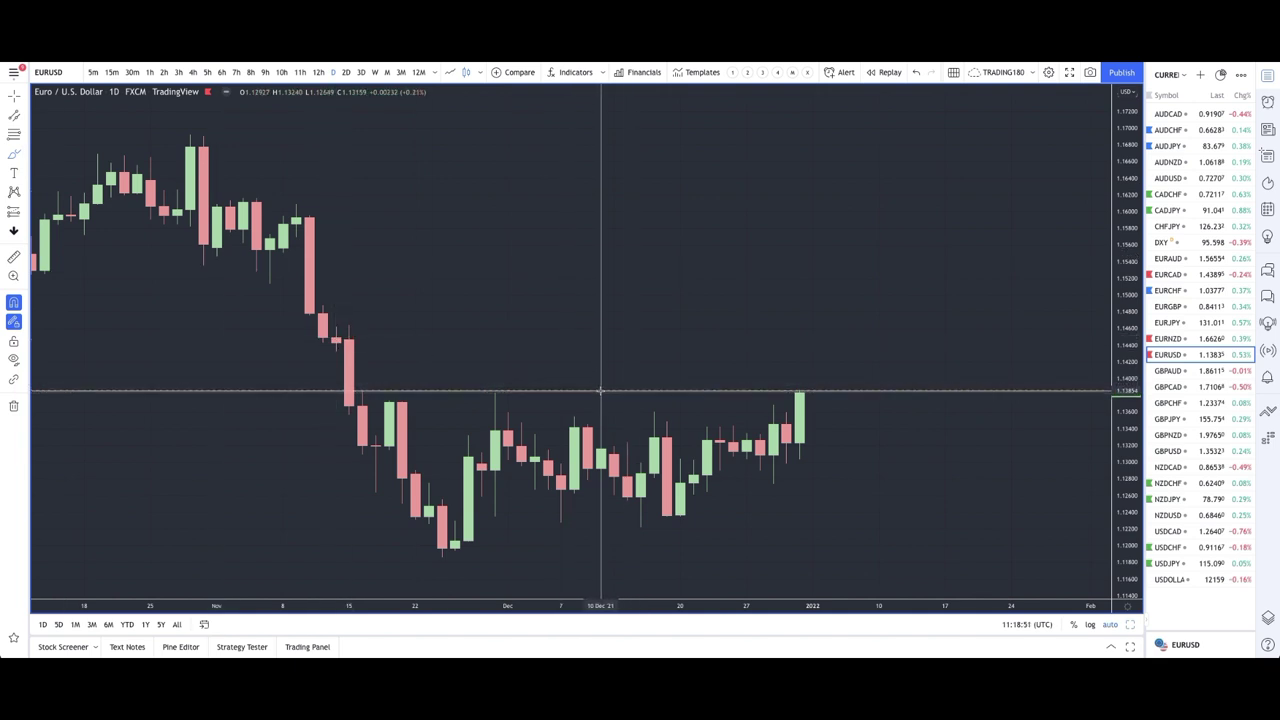
key("alt+a")
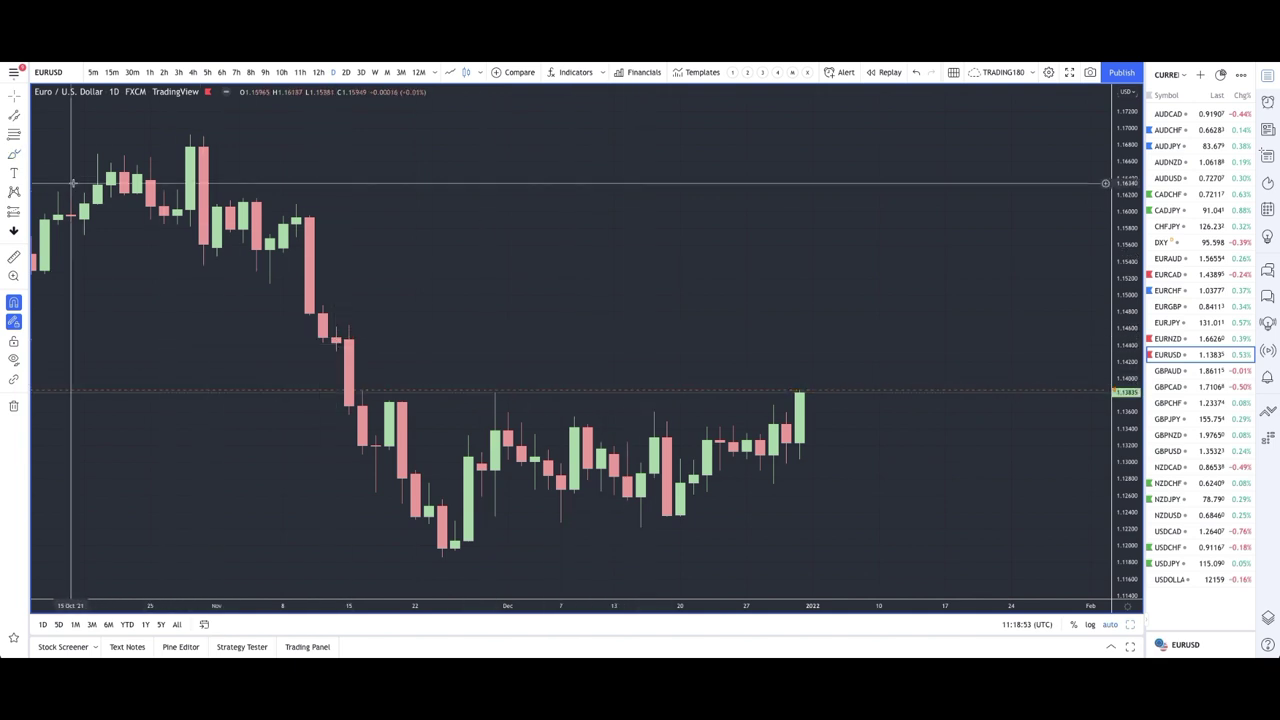
left_click(26, 152)
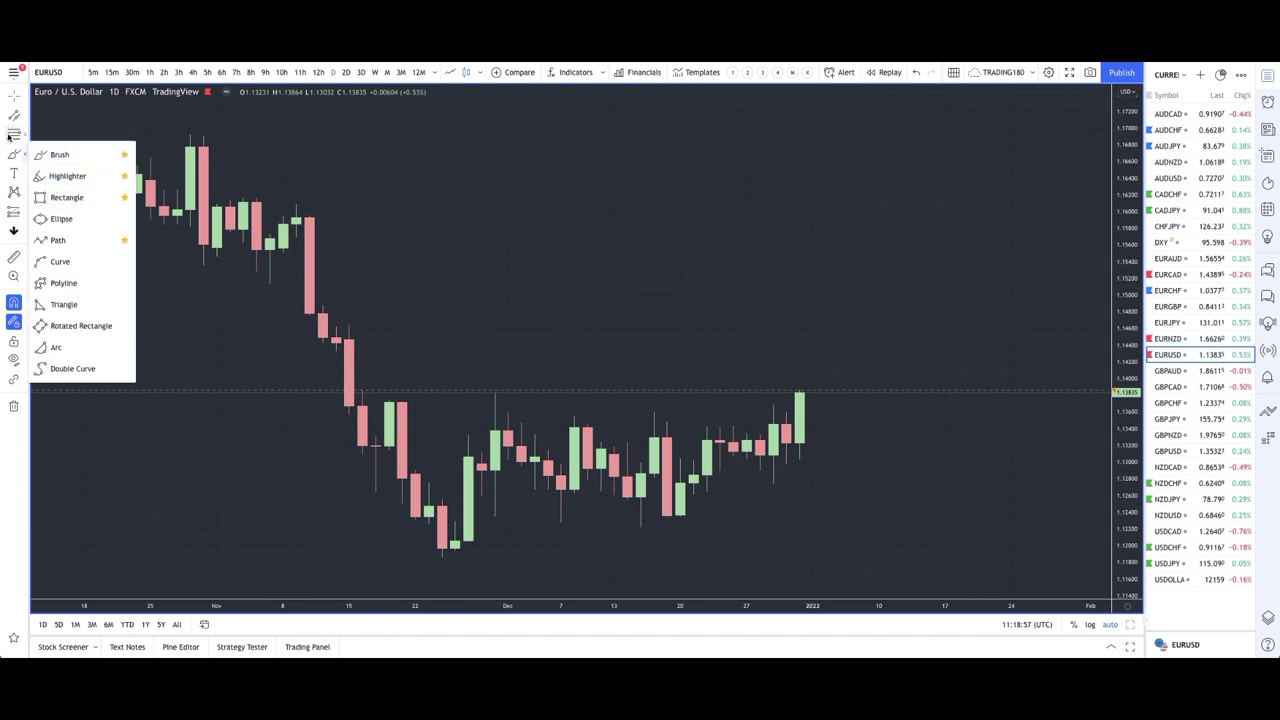
Mark the 1.13193–1.13828 range and a thin 1.14469–1.14640 zone above it.
key("Escape")
scroll(514, 429, "down", 3)
scroll(765, 519, "up", 3)
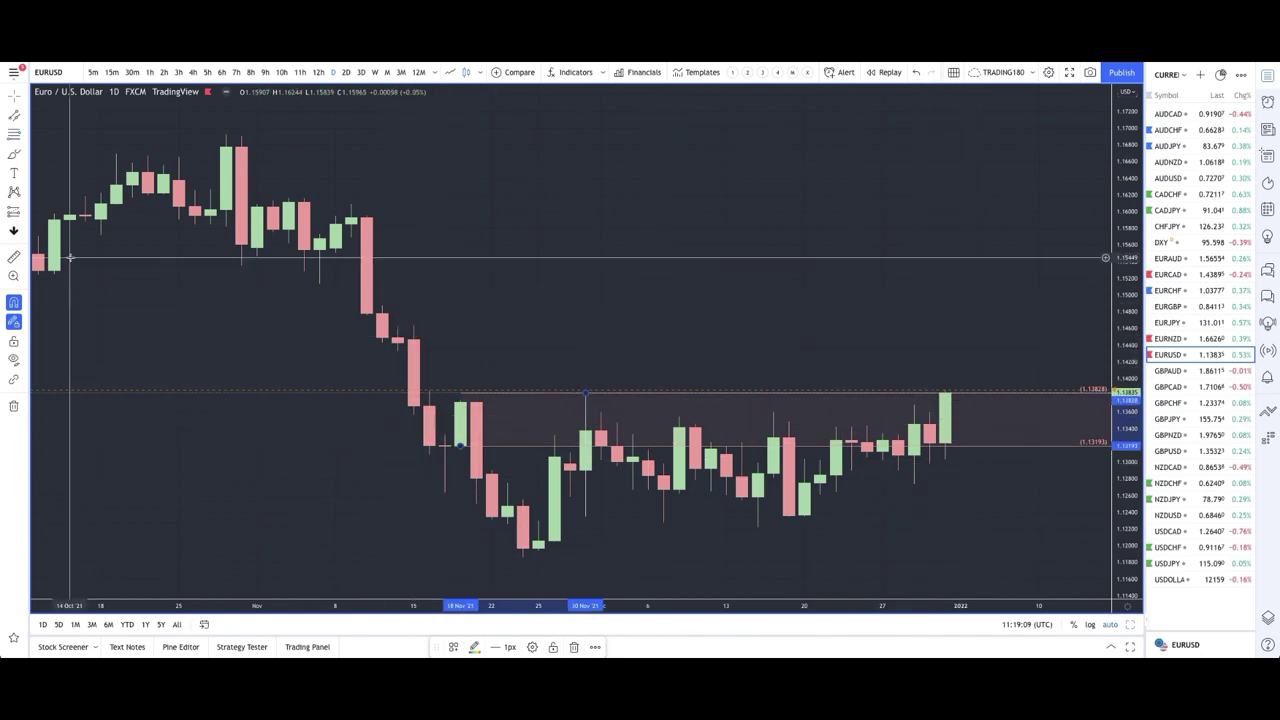
left_click(95, 167)
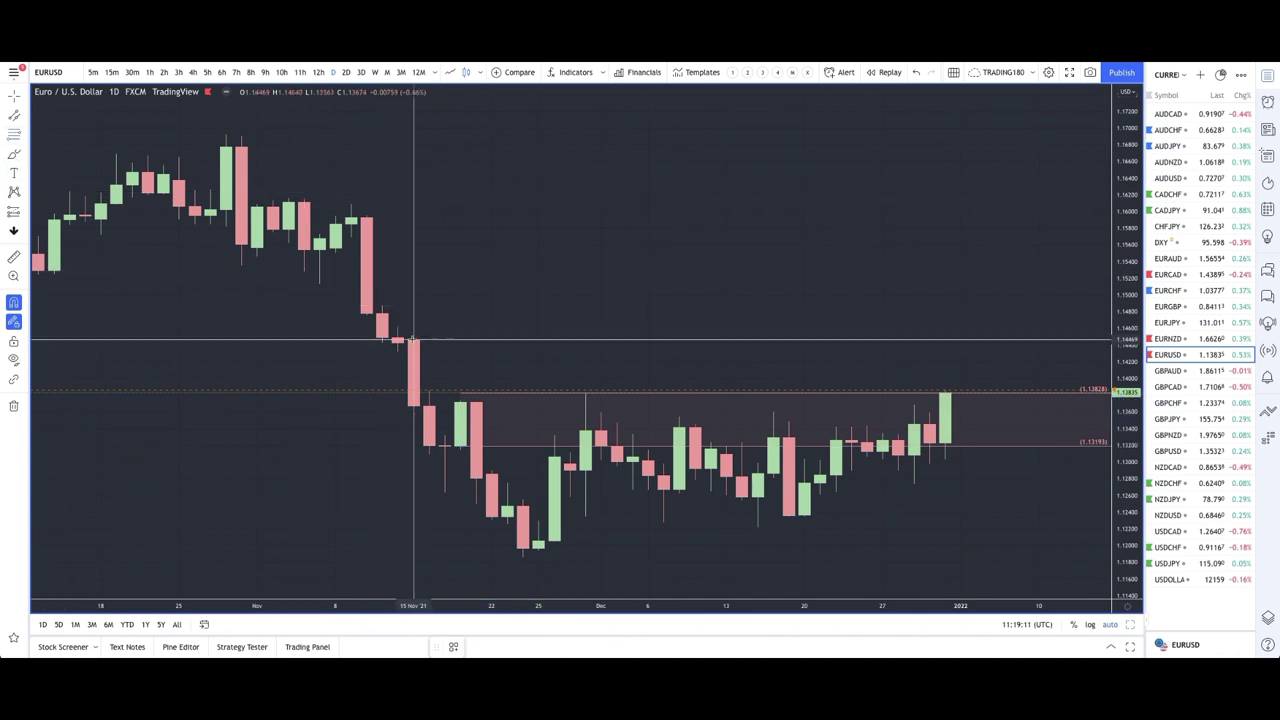
left_click(413, 326)
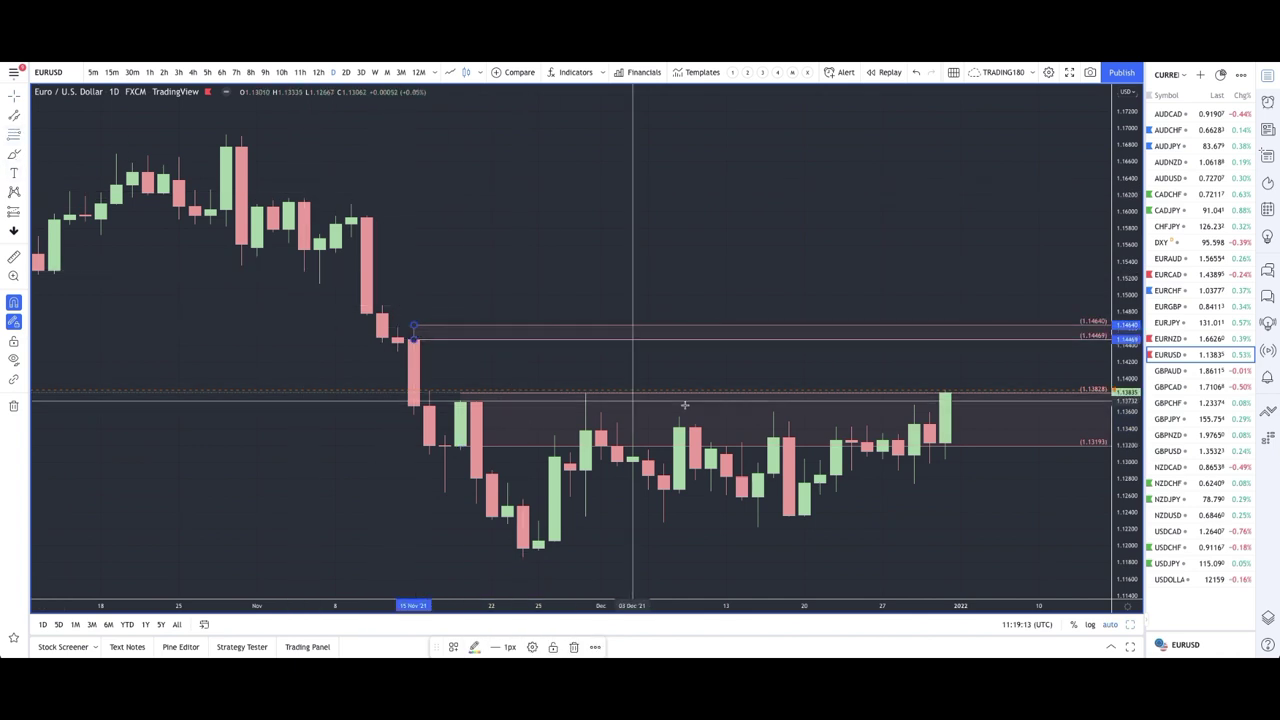
right_click(845, 485)
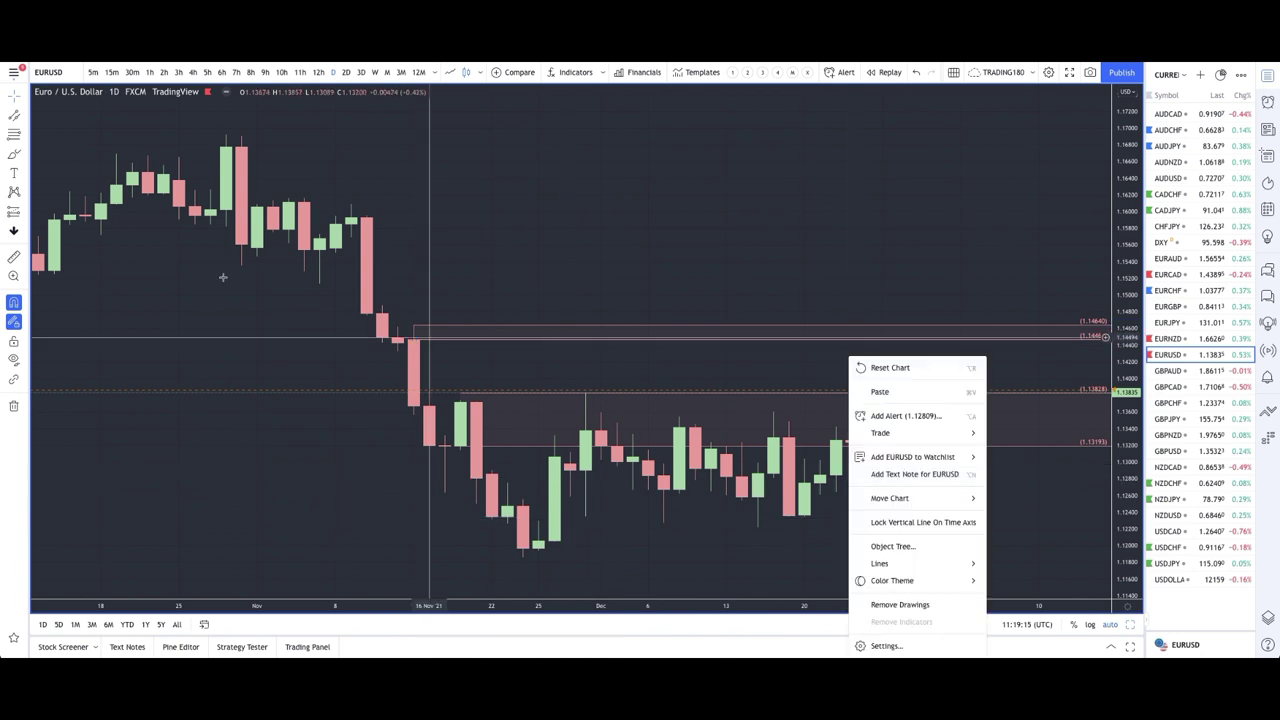
left_click(417, 209)
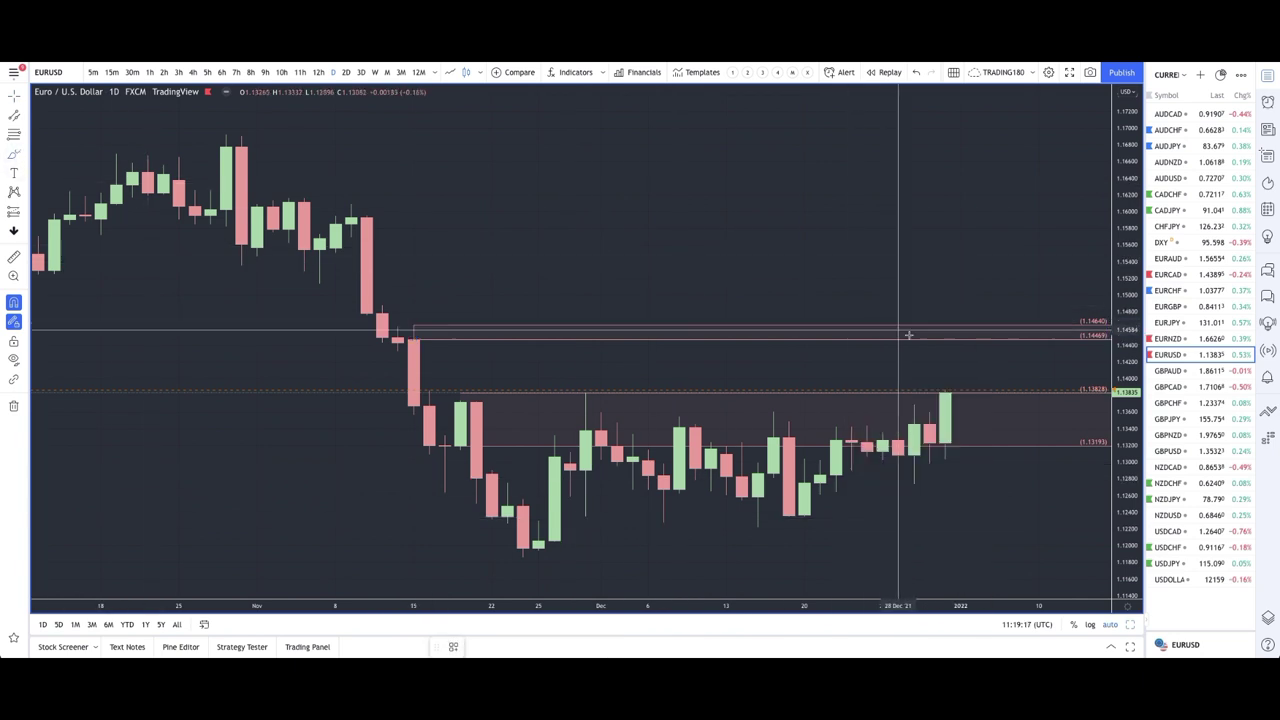
Brush a circle on the latest candle's top and a projected rise-then-pullback path.
left_click_drag(943, 378, 938, 374)
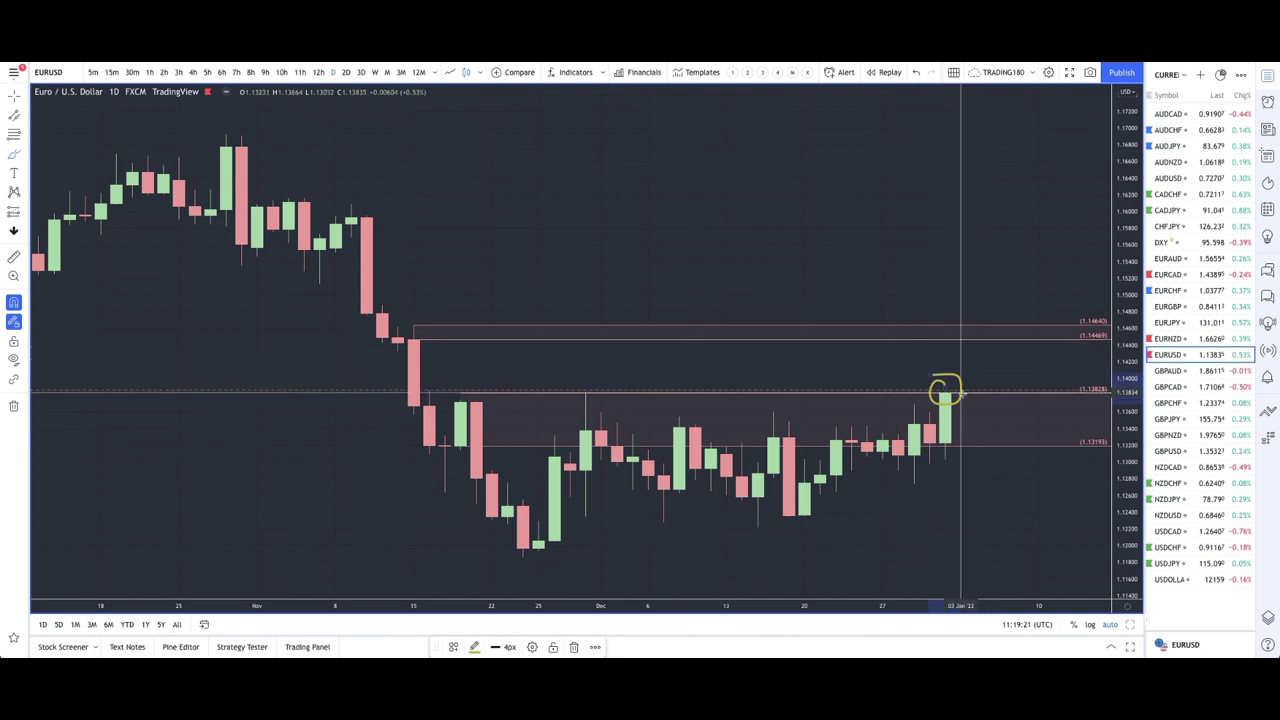
mouse_move(946, 374)
left_mouse_down()
mouse_move(962, 332)
mouse_move(1006, 376)
mouse_move(957, 312)
mouse_move(949, 357)
left_mouse_up()
scroll(674, 390, "down", 5)
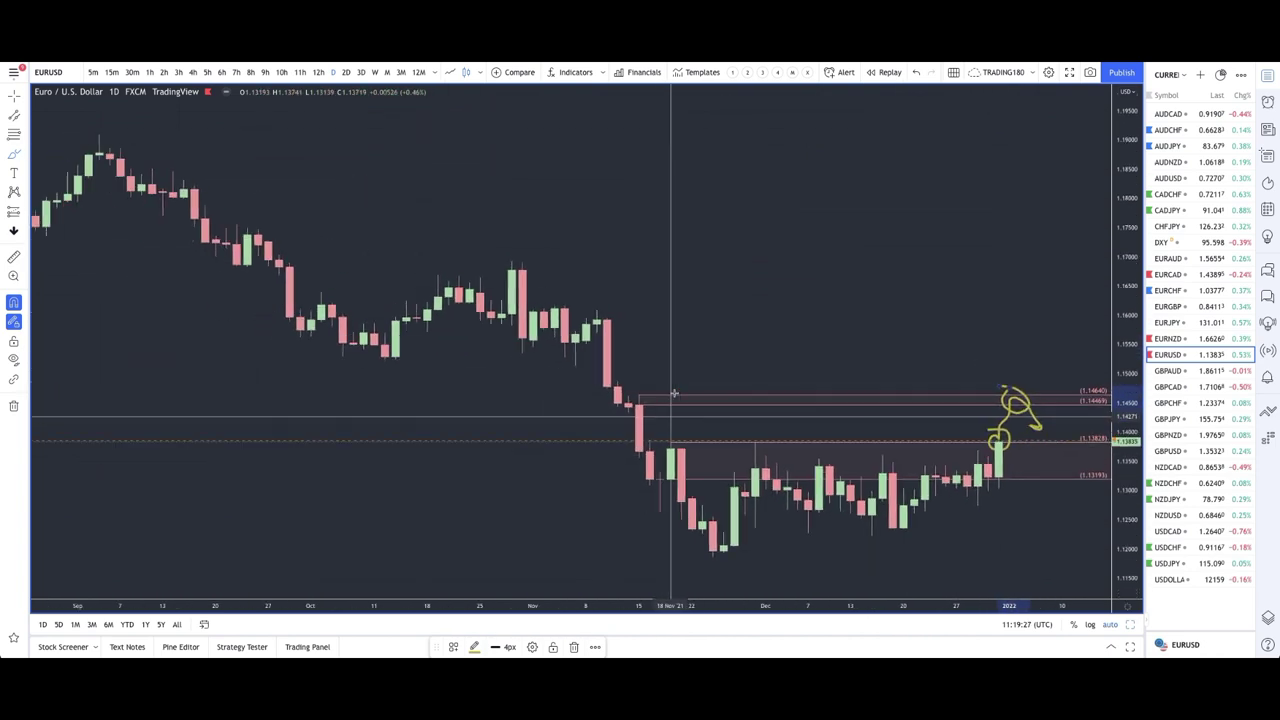
scroll(700, 385, "down", 10)
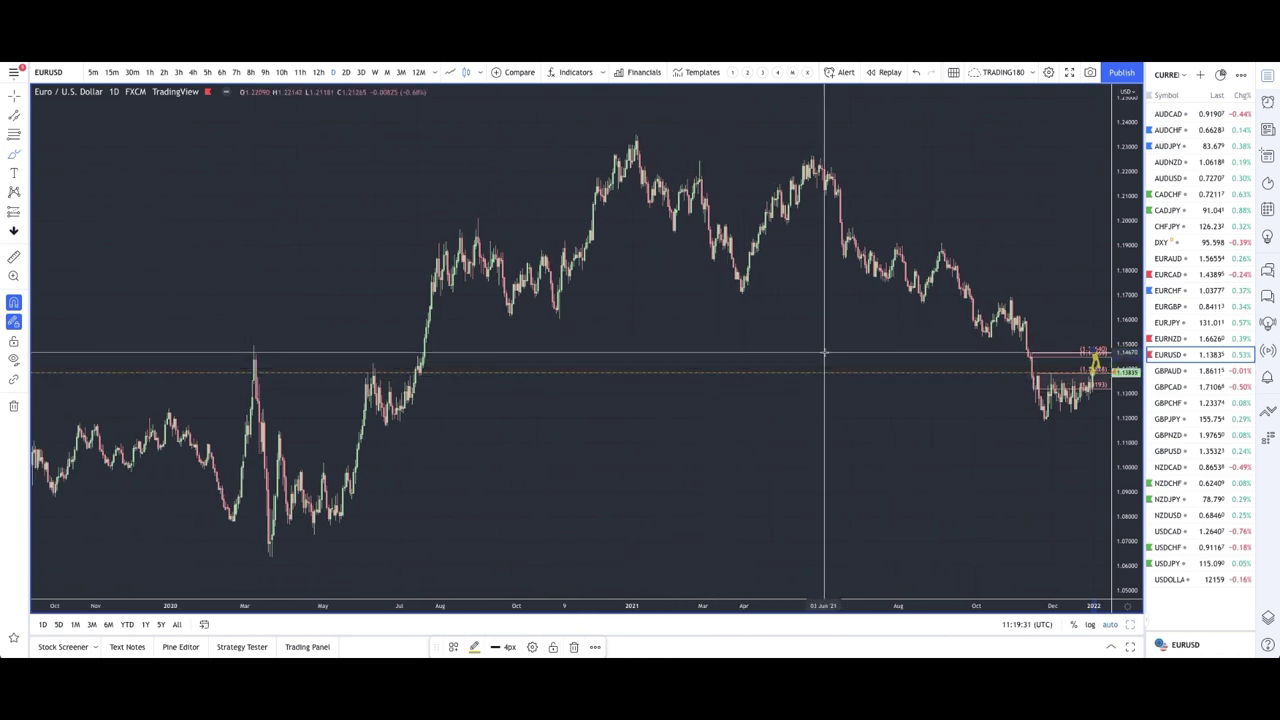
Draw a yellow rectangle zone just above 1.14640 at the March 2020 high.
left_click(23, 152)
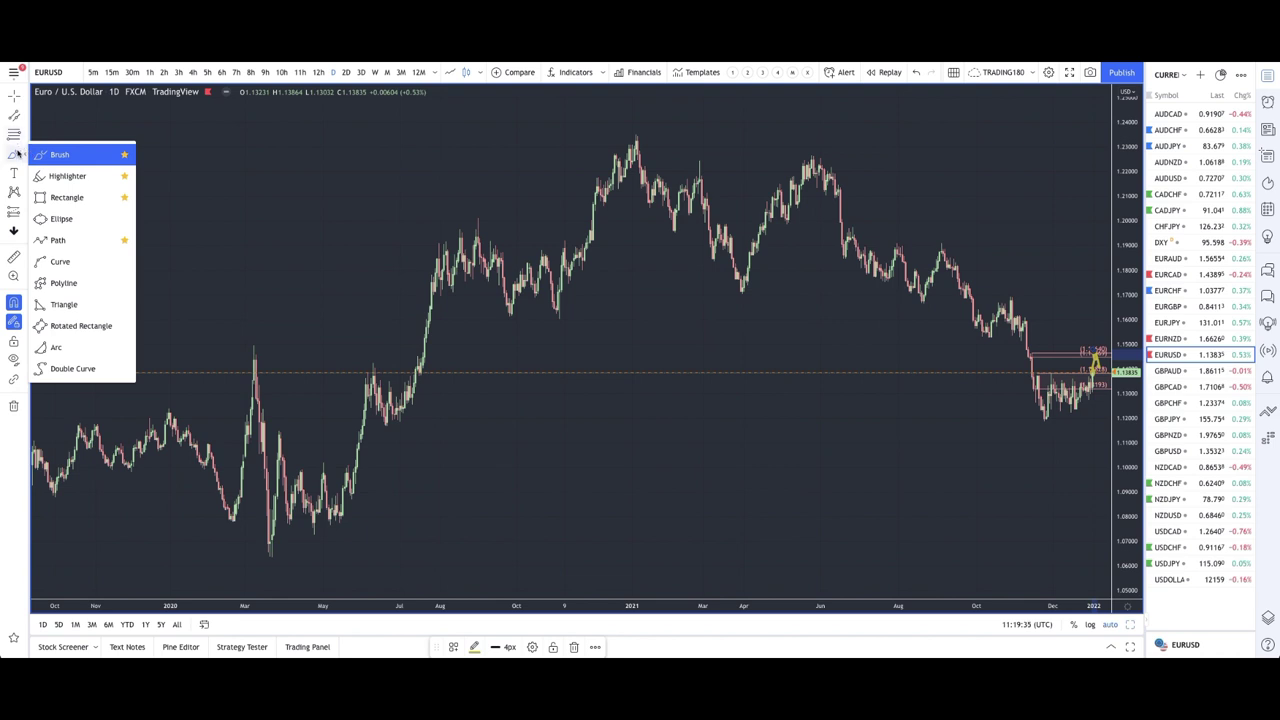
left_click(62, 197)
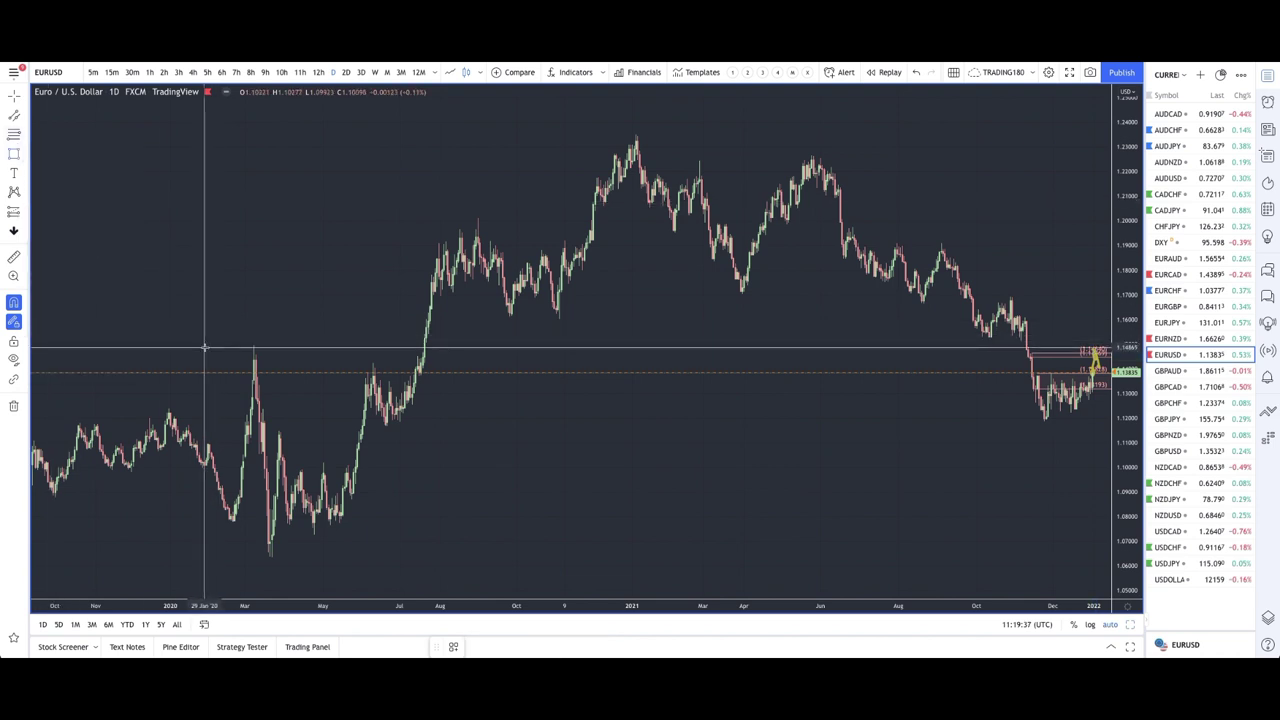
mouse_move(205, 345)
left_mouse_down()
mouse_move(240, 362)
mouse_move(914, 366)
mouse_move(1057, 352)
mouse_move(1092, 378)
mouse_move(1100, 354)
left_mouse_up()
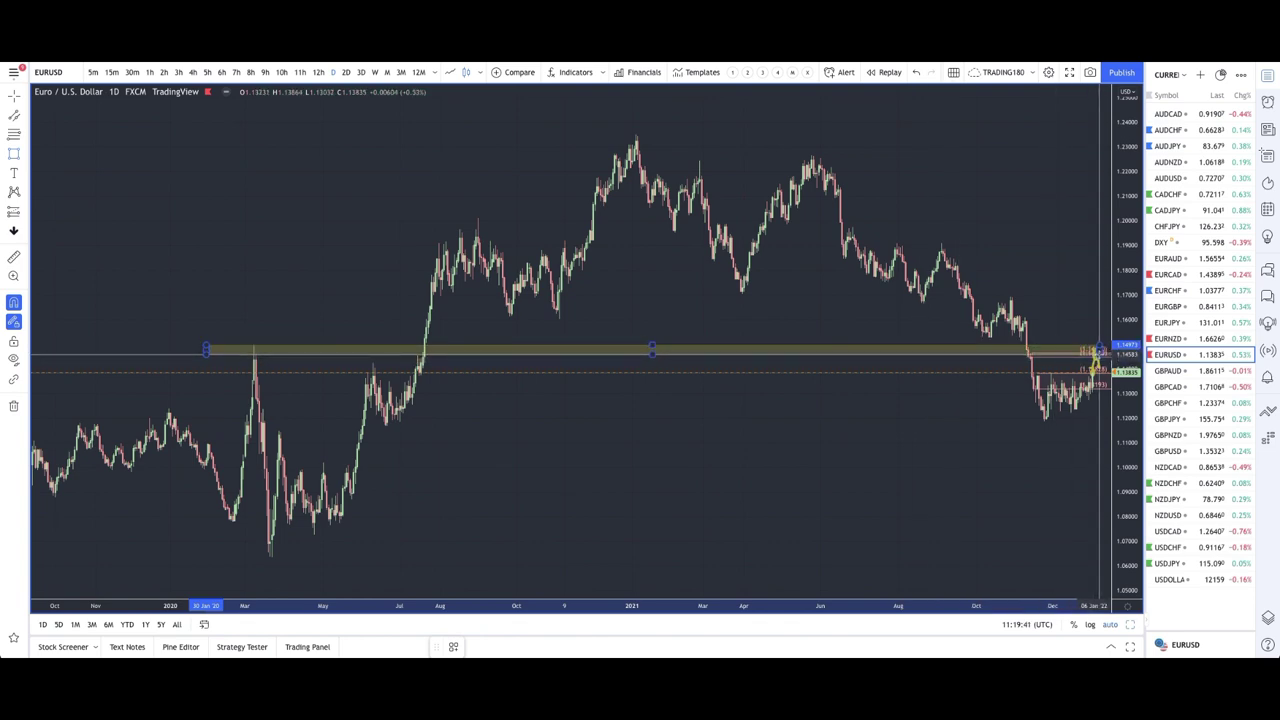
scroll(1008, 395, "down", 5)
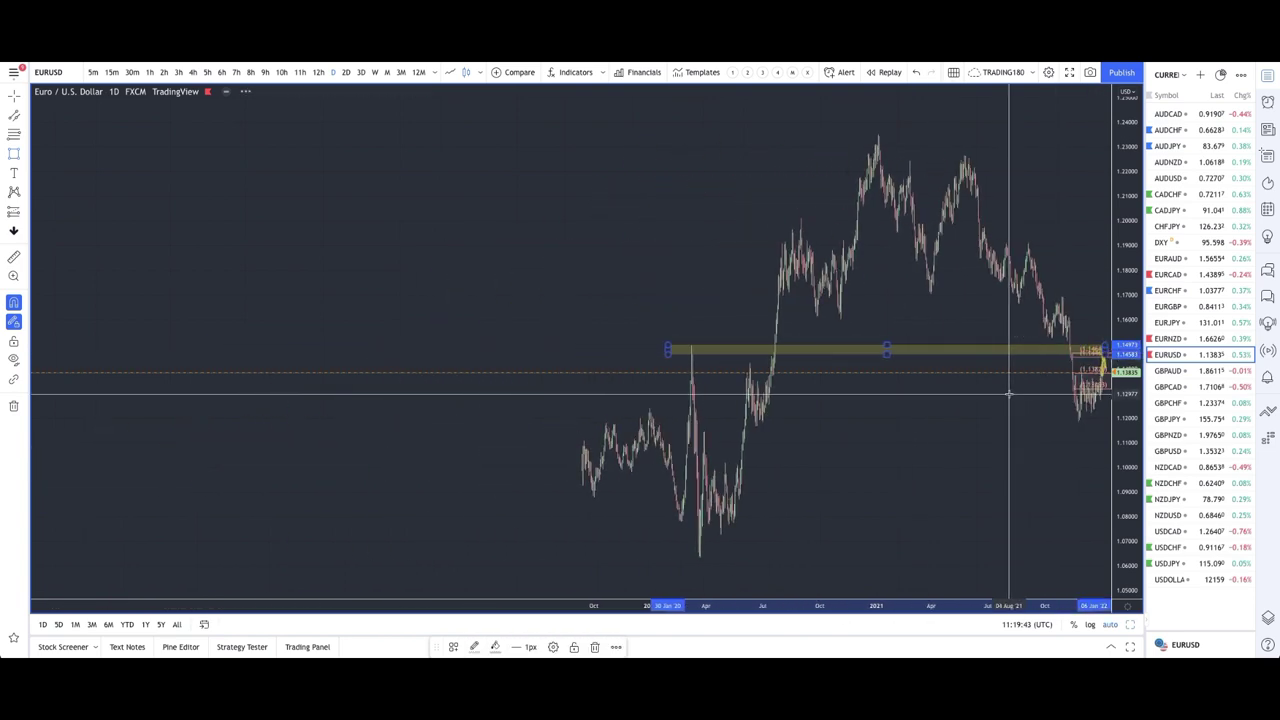
scroll(655, 340, "up", 3)
scroll(655, 340, "up", 1)
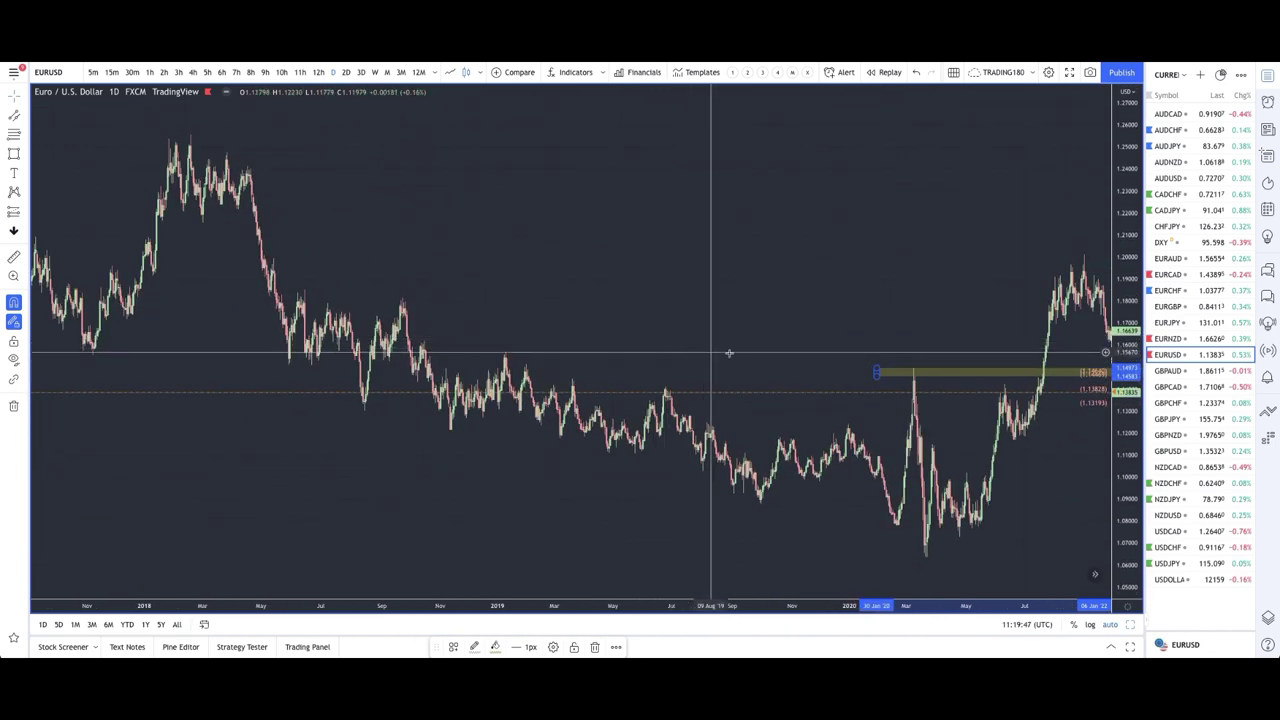
Stretch the yellow zone back to early 2018 and forward to February 2022.
left_click_drag(876, 371, 152, 375)
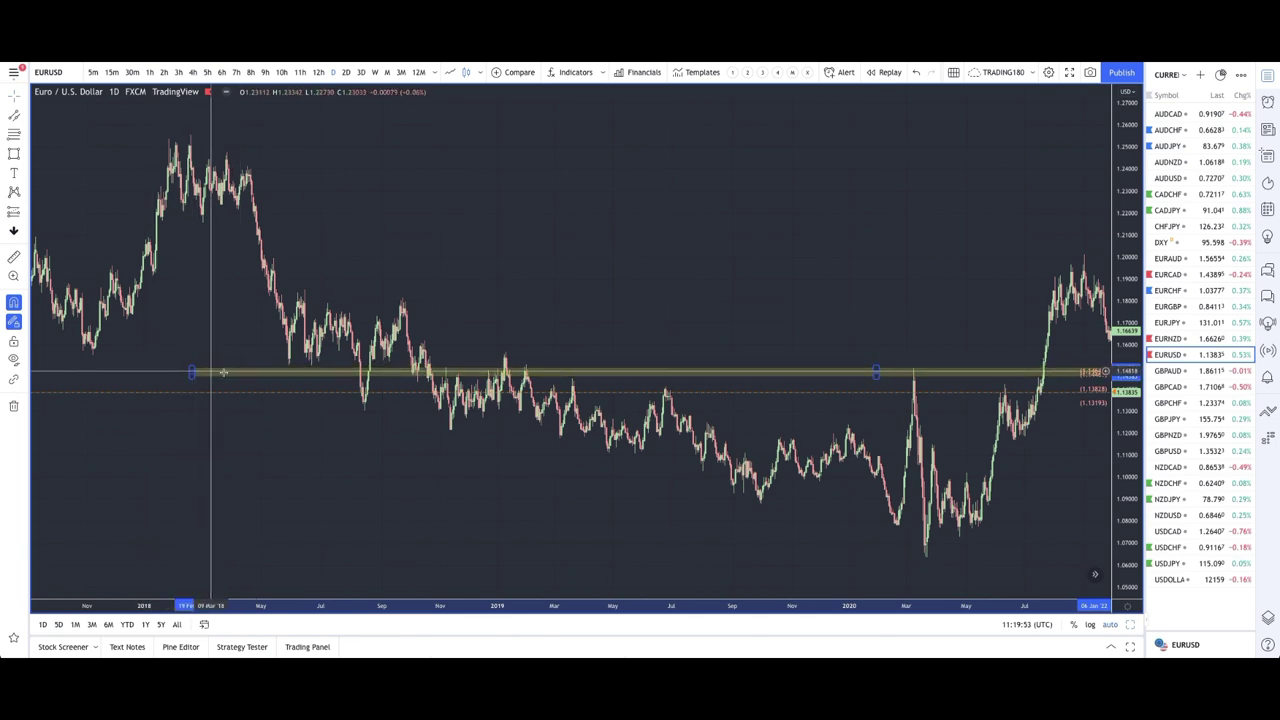
scroll(348, 378, "up", 5)
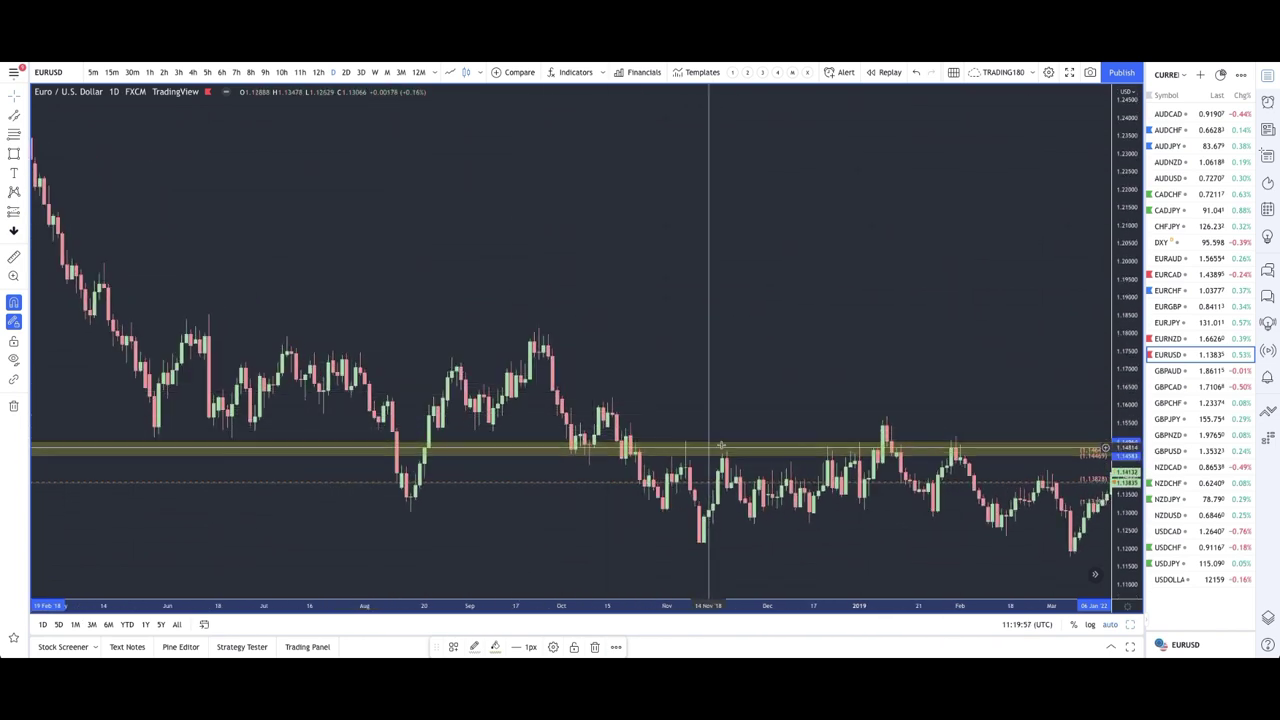
scroll(888, 460, "right", 15)
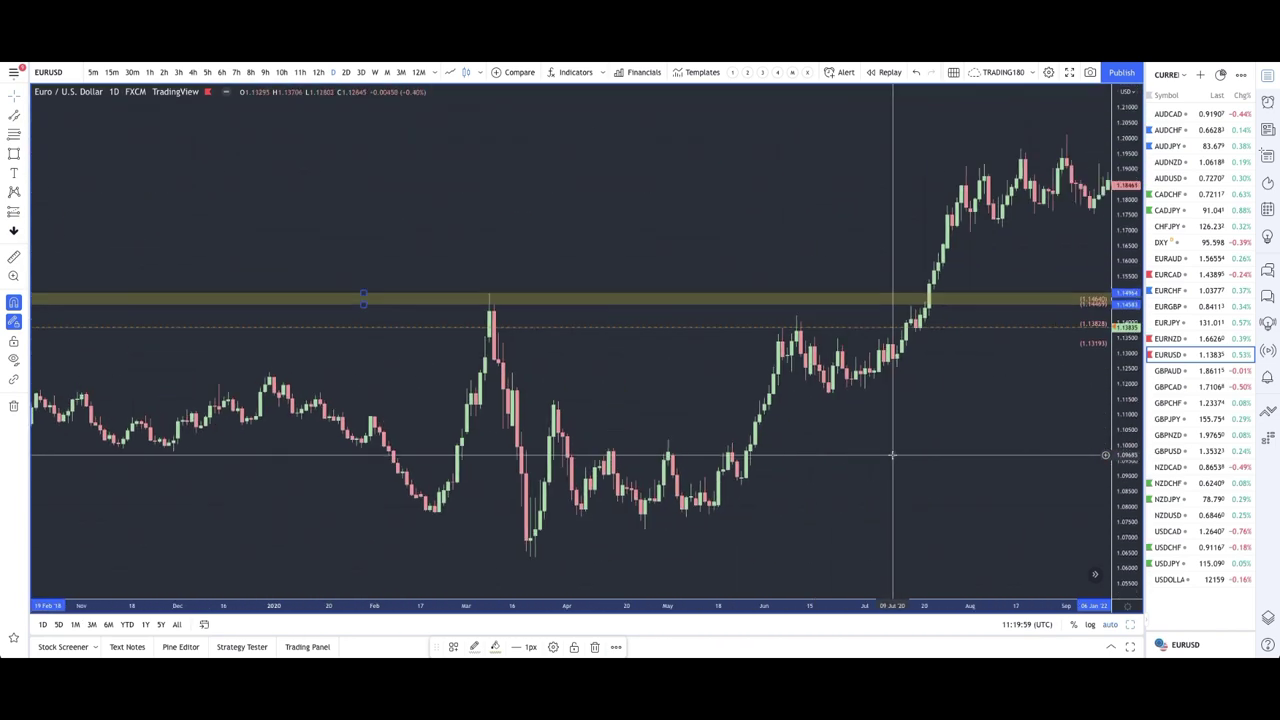
scroll(892, 455, "right", 15)
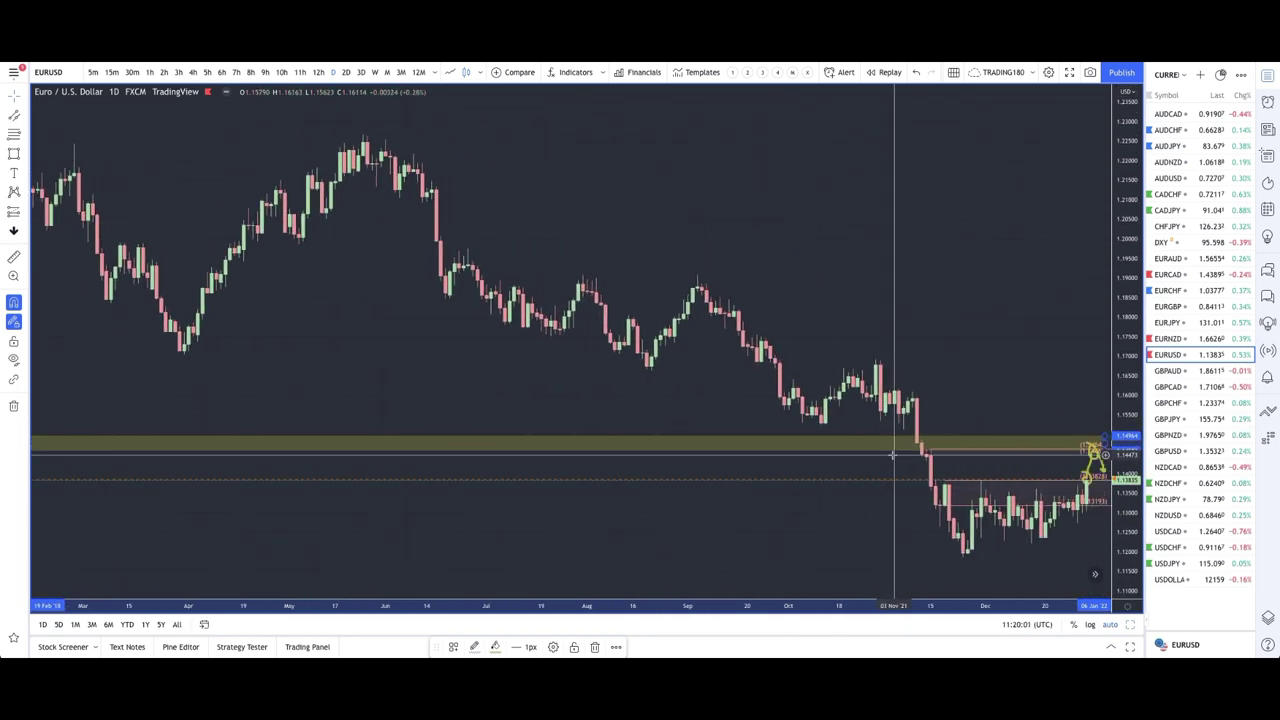
scroll(990, 430, "right", 5)
left_click_drag(908, 443, 1049, 445)
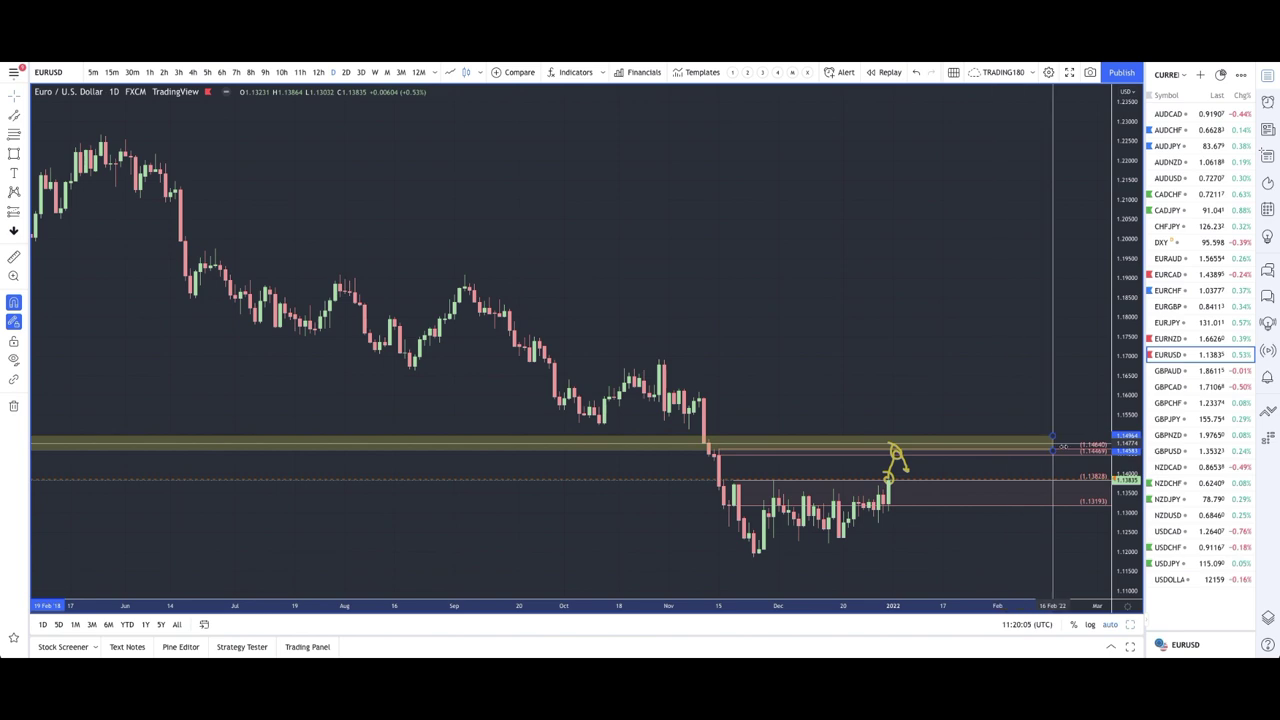
scroll(684, 390, "up", 5)
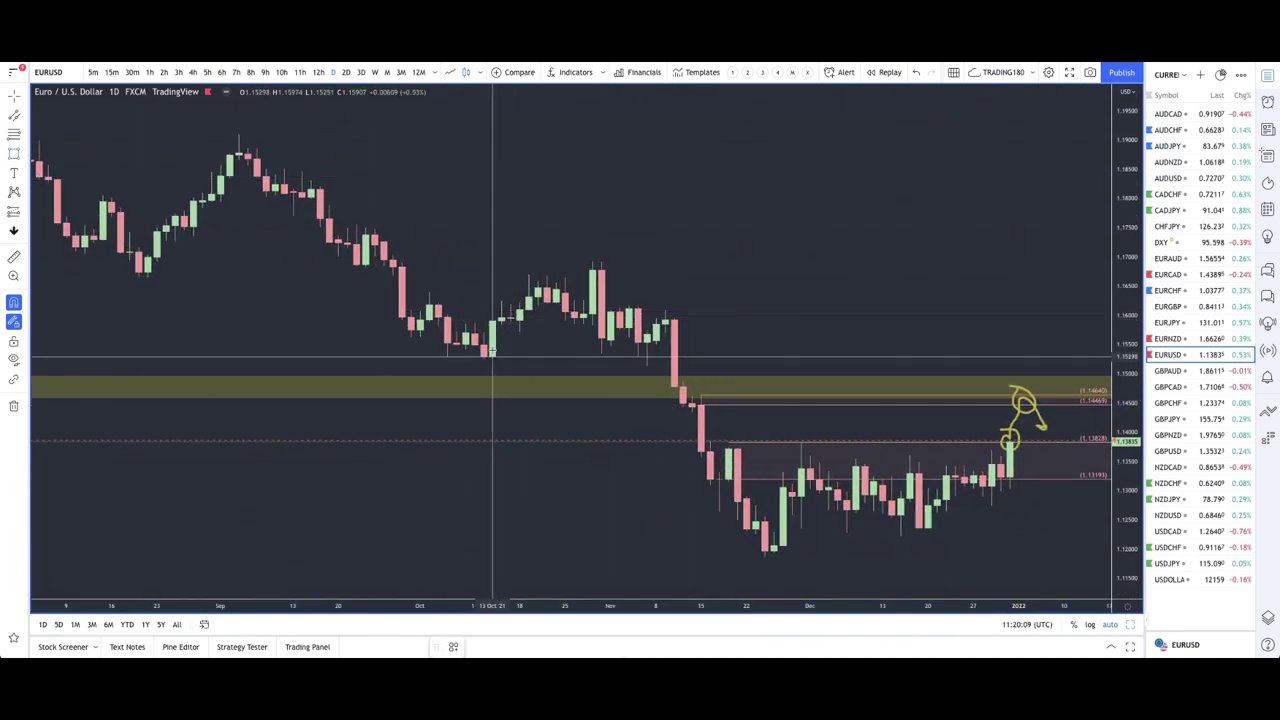
Place a rectangle from the late-October high at 1.16921 down to 1.15852.
left_click(683, 340)
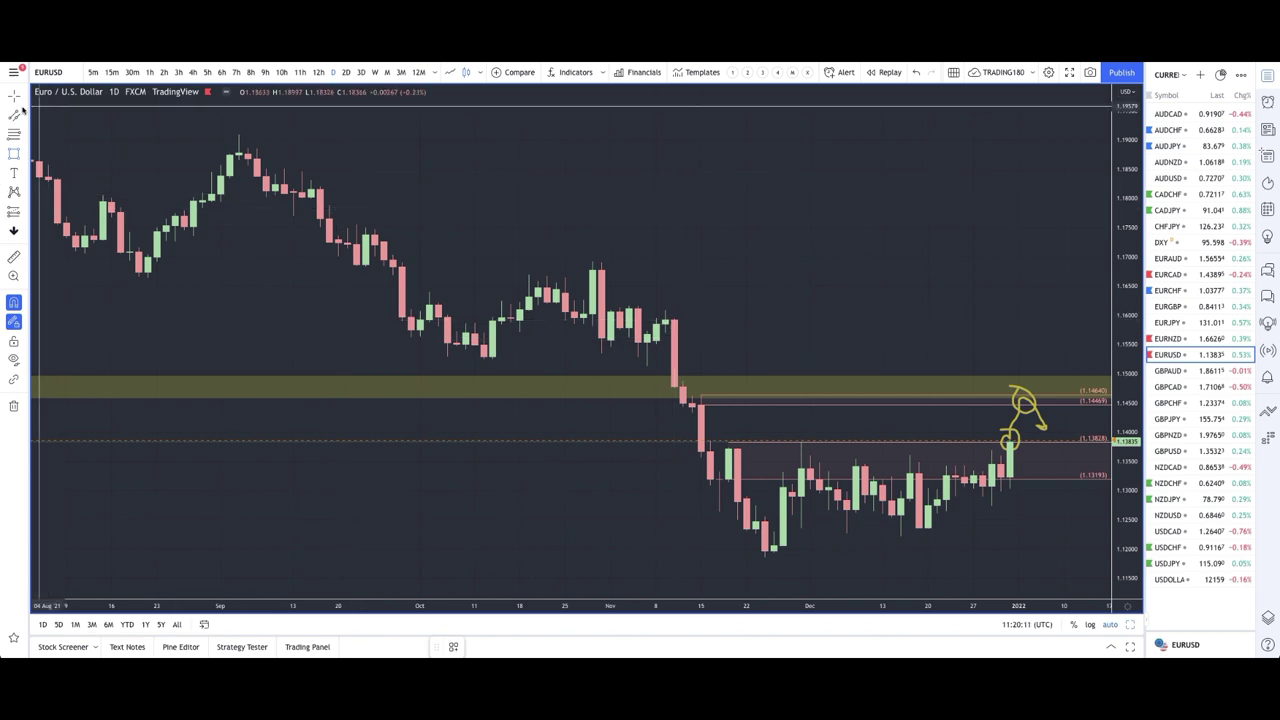
left_click(665, 323)
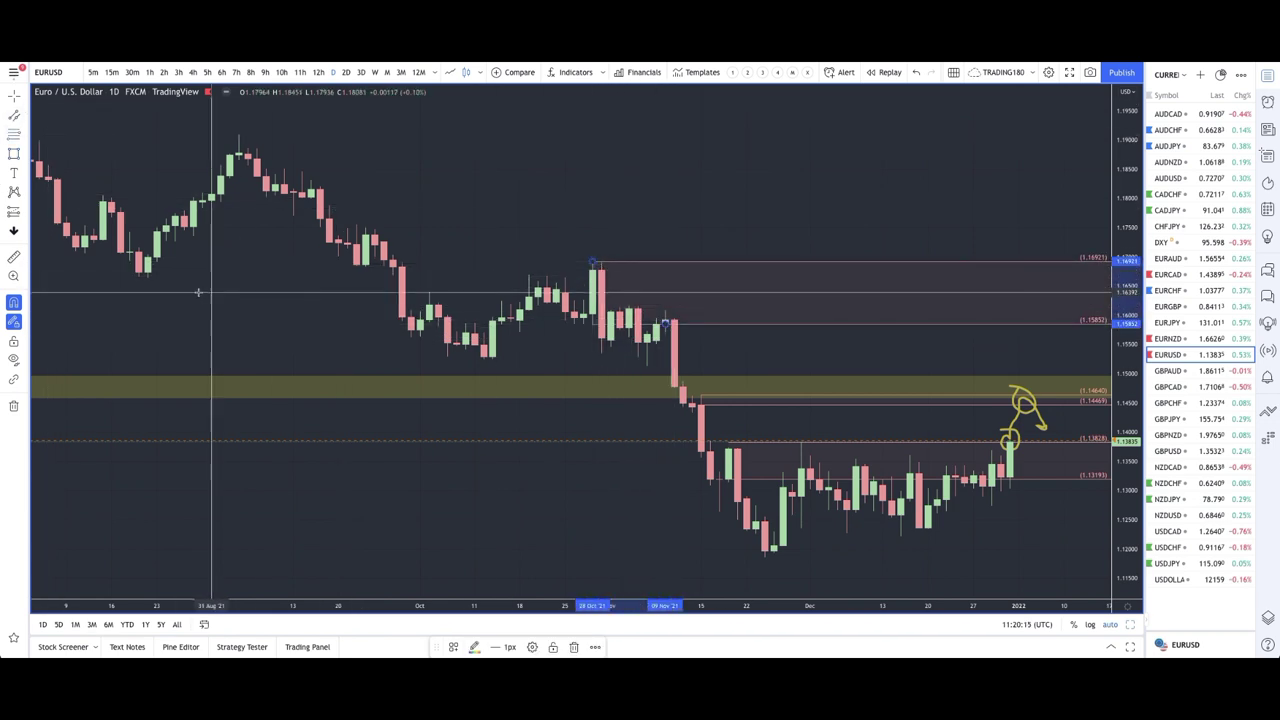
left_click(92, 189)
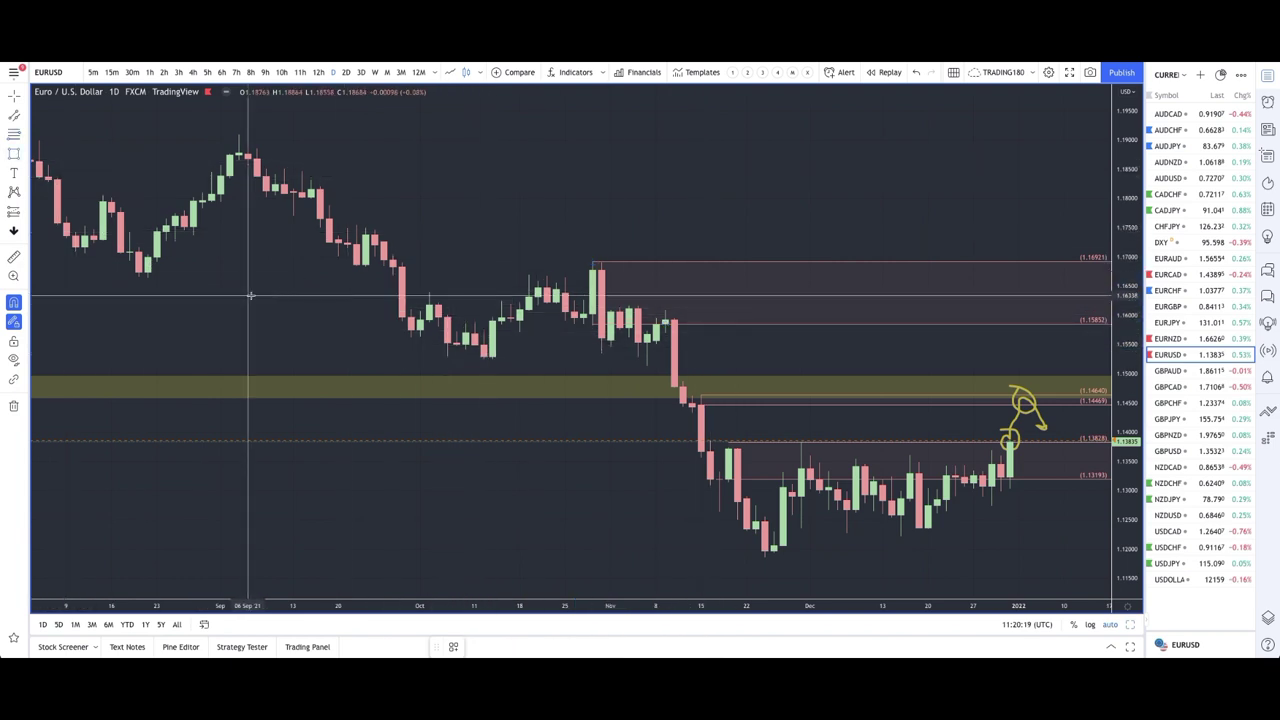
scroll(430, 300, "down", 2)
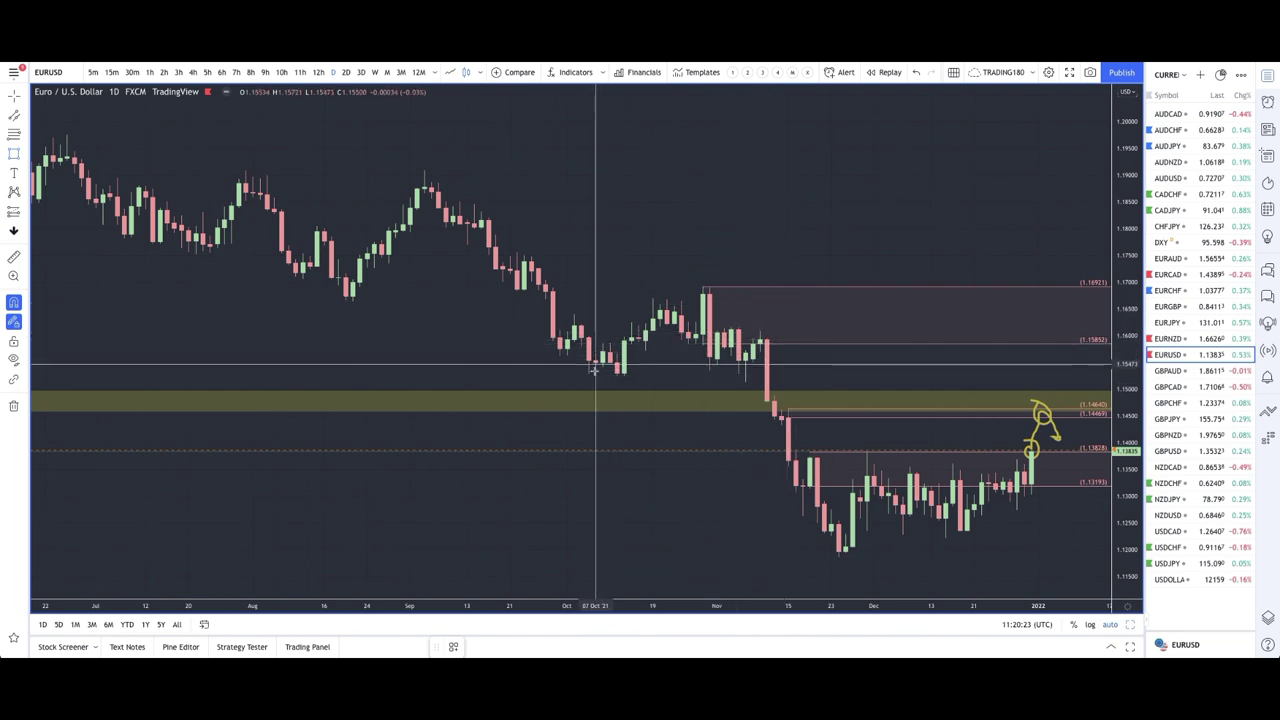
Draw a thin yellow band near 1.164 above the 1.15852 line, then show 10h candles.
scroll(485, 313, "down", 1)
scroll(485, 313, "down", 1)
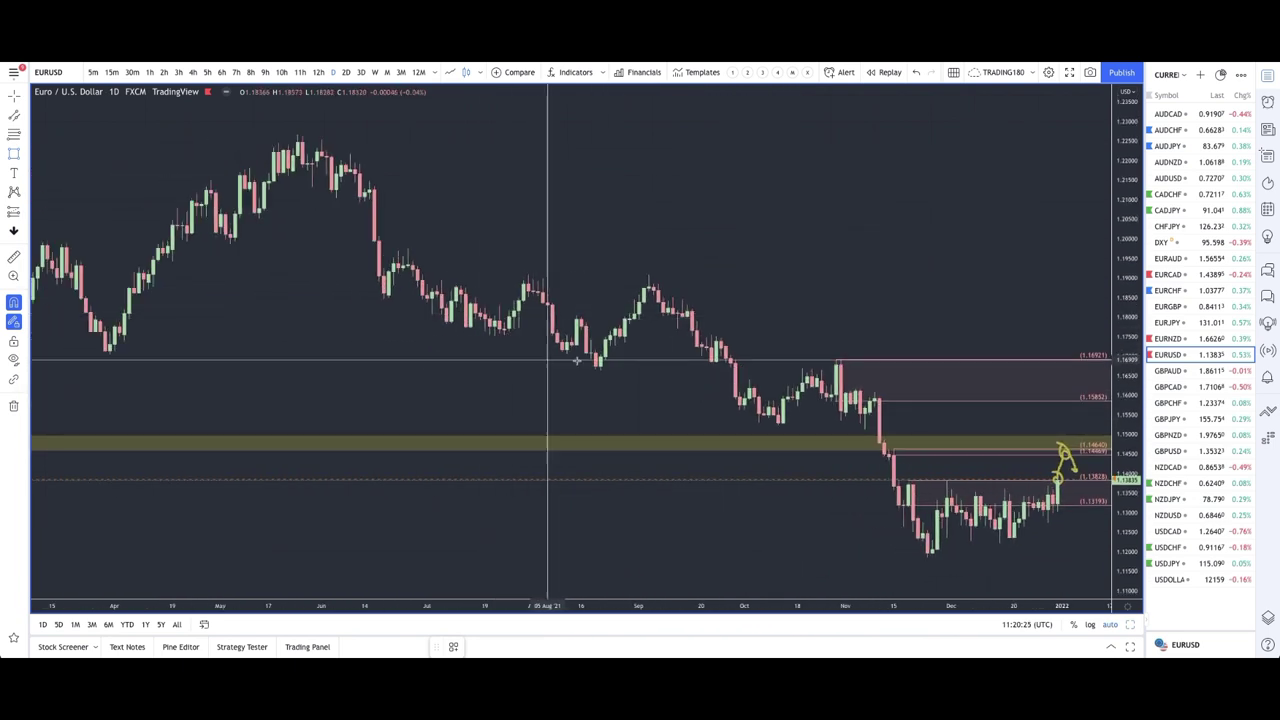
mouse_move(598, 370)
left_mouse_down()
mouse_move(1112, 377)
mouse_move(1098, 386)
left_mouse_up()
scroll(894, 370, "up", 5)
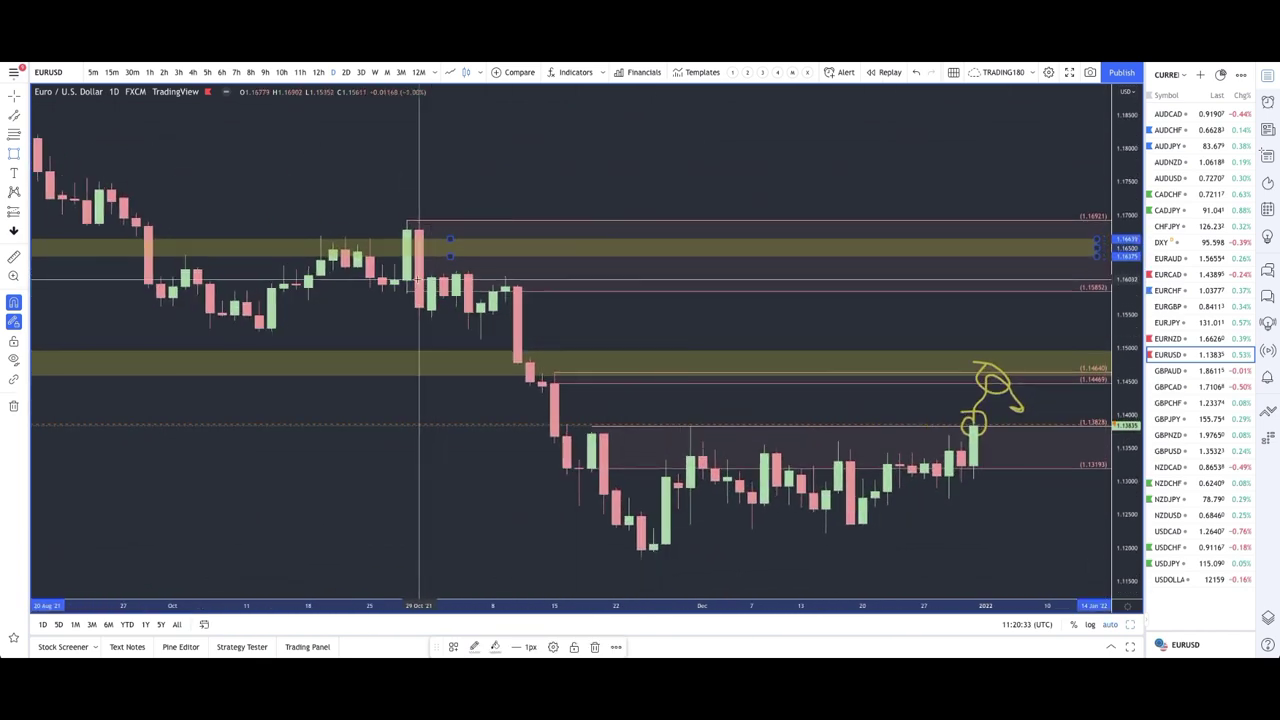
left_click_drag(432, 276, 1037, 270)
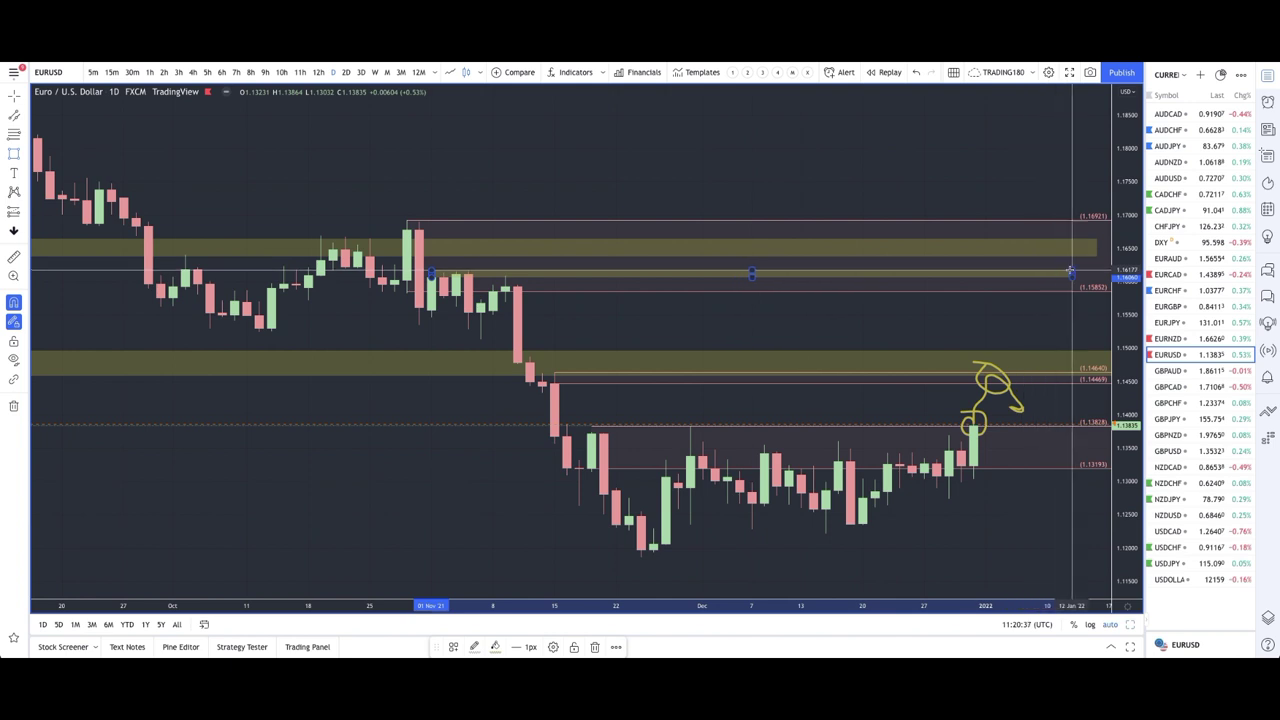
left_click(282, 73)
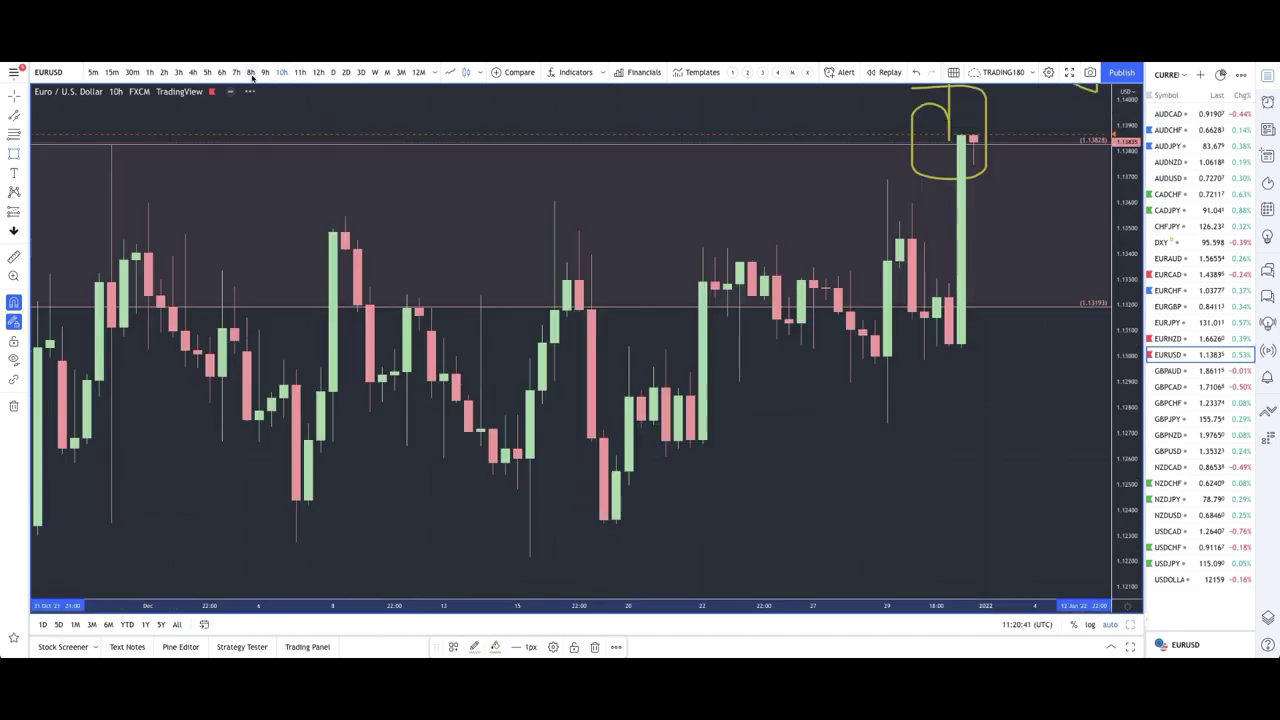
On 7-hour candles, brush a projected rise into the upper zone and circle its peak.
left_click(236, 73)
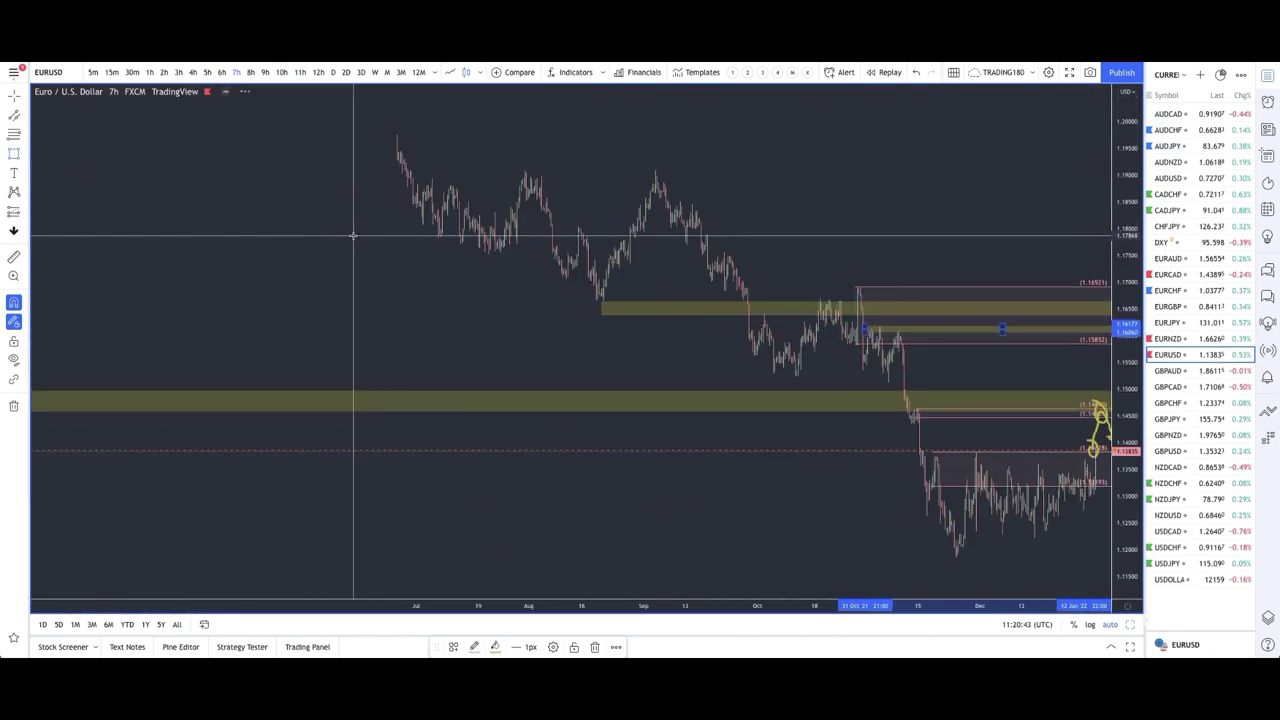
scroll(352, 236, "up", 5)
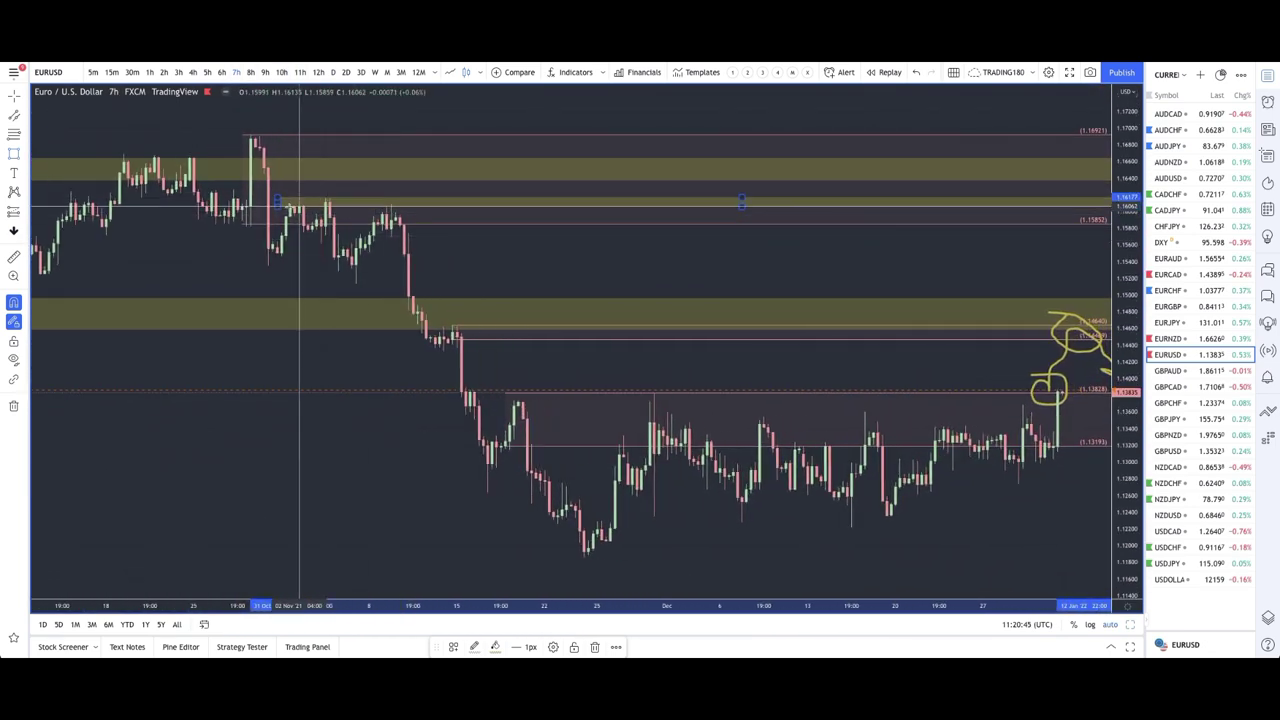
scroll(515, 260, "down", 2)
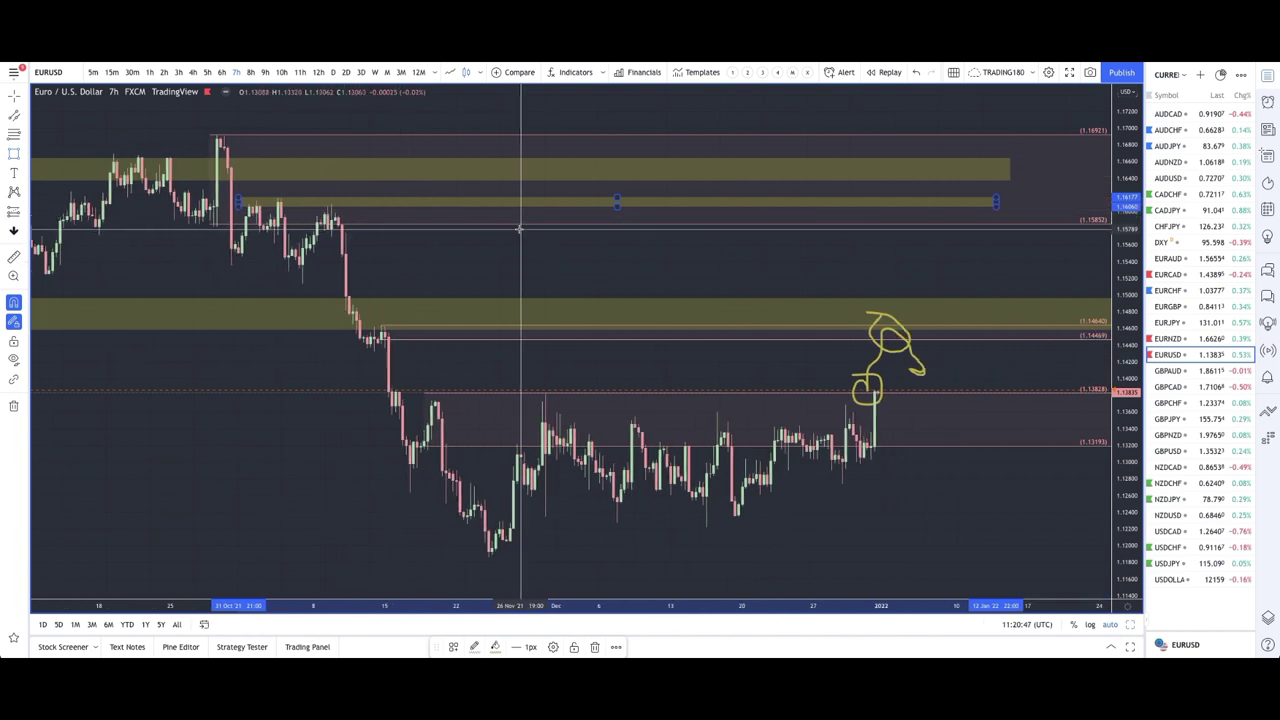
left_click(23, 153)
left_click(55, 152)
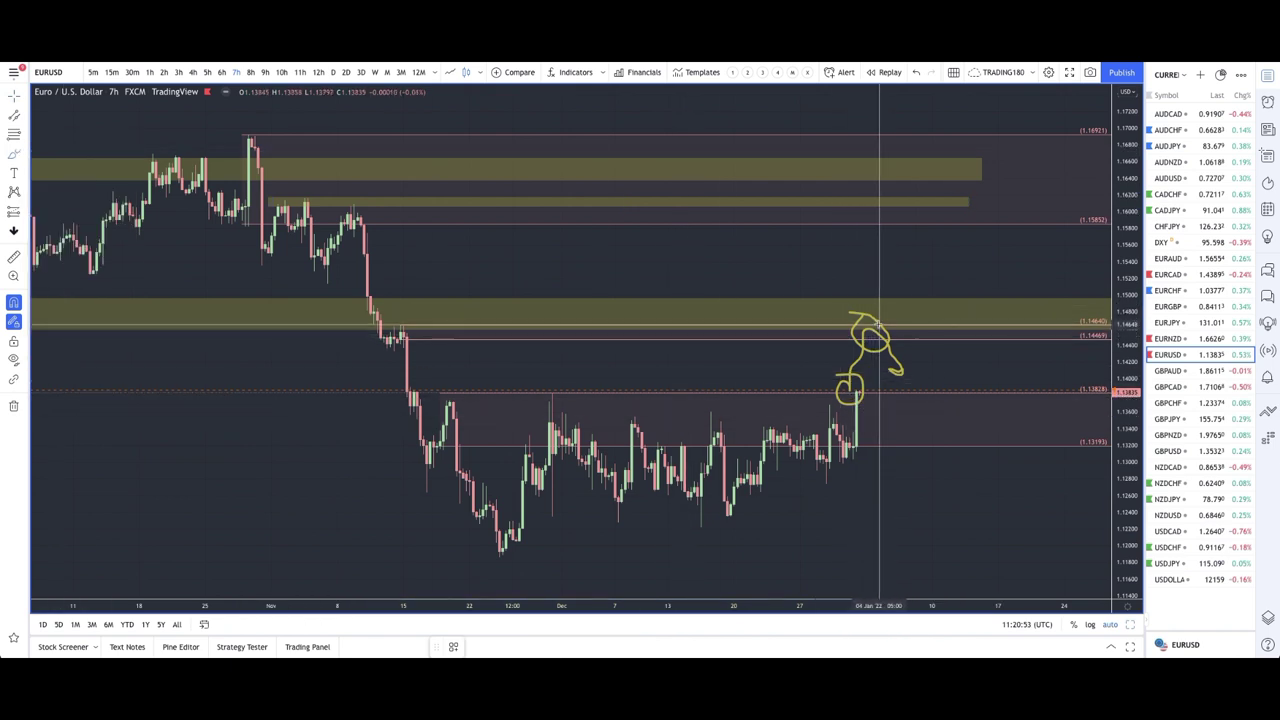
mouse_move(868, 337)
left_mouse_down()
mouse_move(874, 277)
mouse_move(920, 209)
mouse_move(991, 294)
mouse_move(1000, 287)
left_mouse_up()
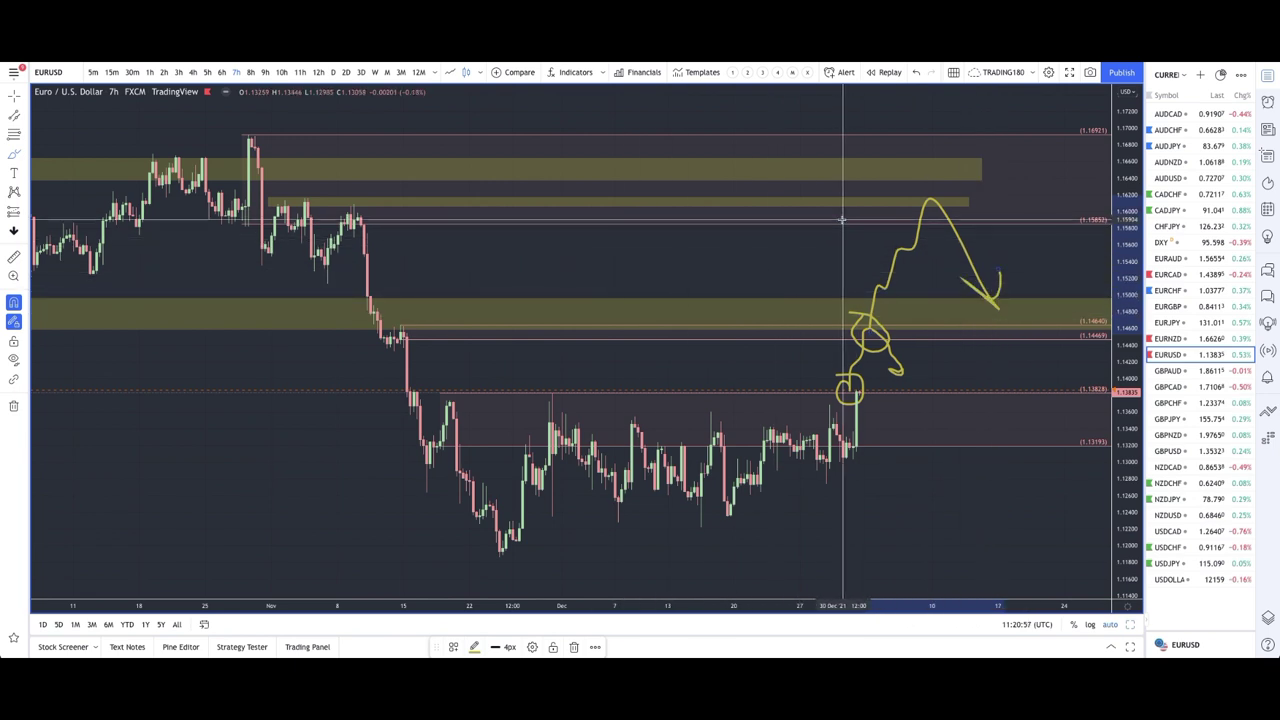
left_click_drag(928, 228, 921, 178)
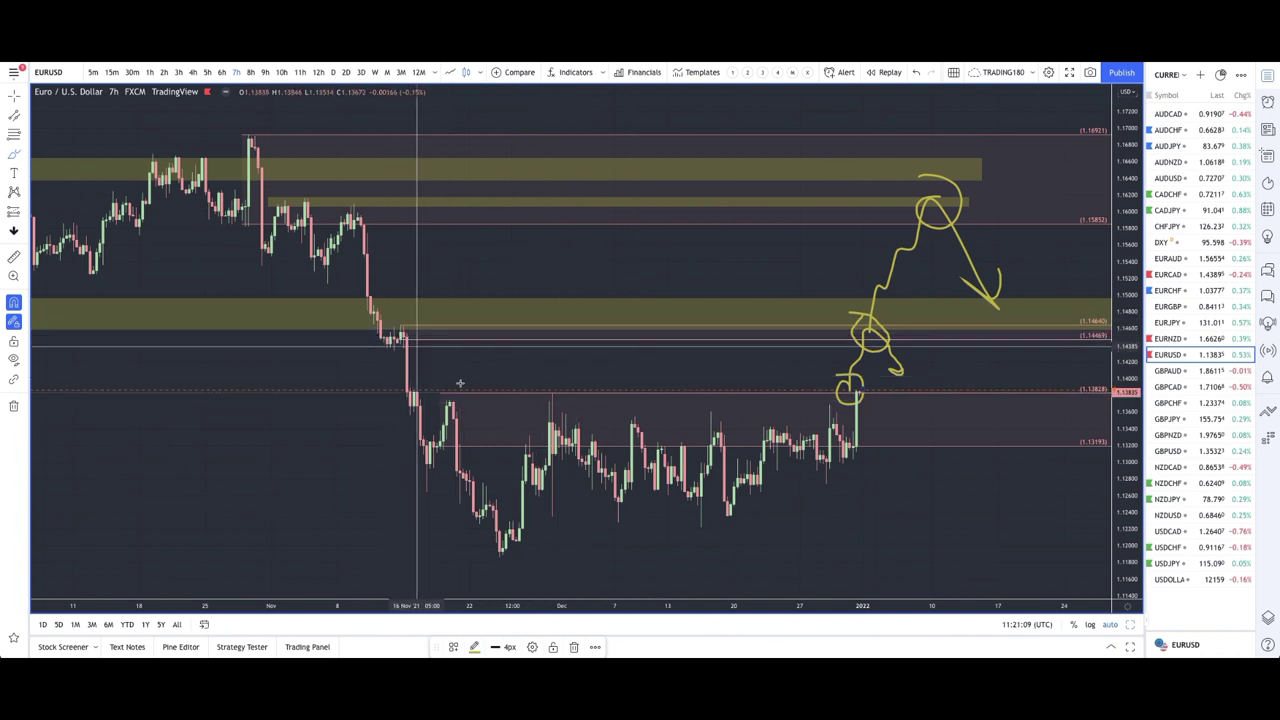
Circle the mid-November retest near 1.1445, sketch the following drop and mark the upper target.
left_click_drag(407, 320, 415, 333)
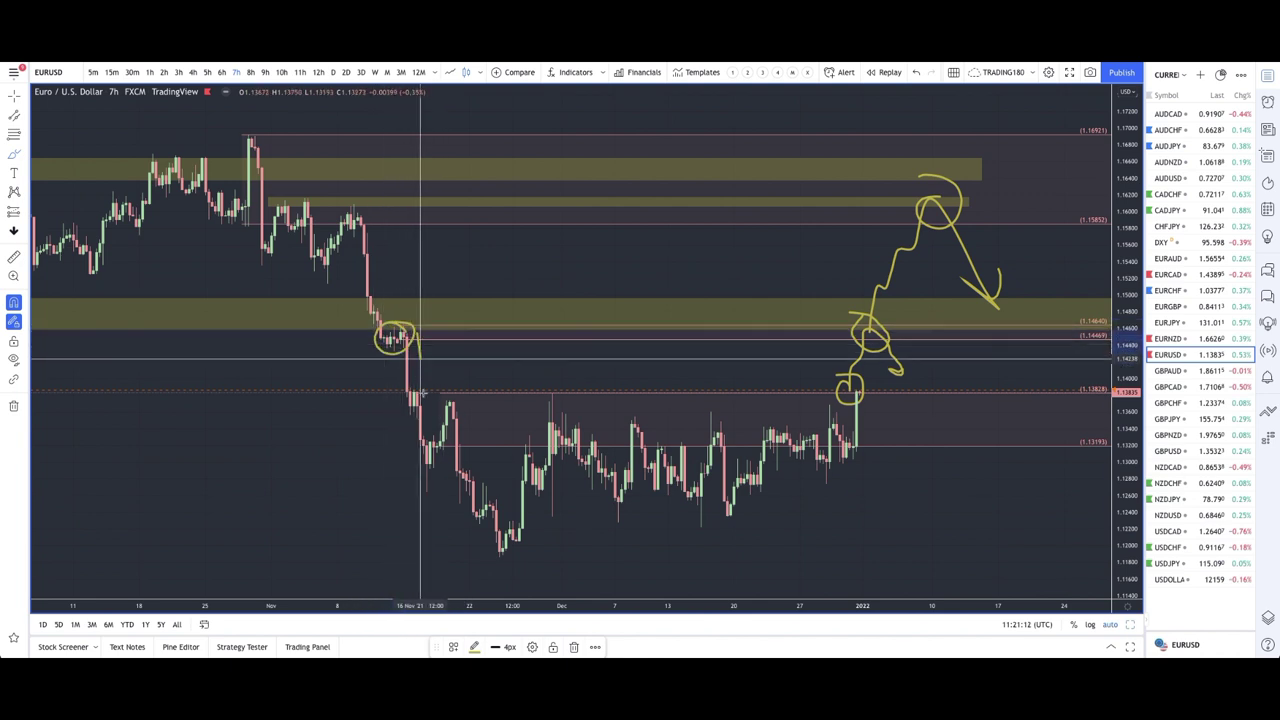
left_click_drag(410, 336, 453, 394)
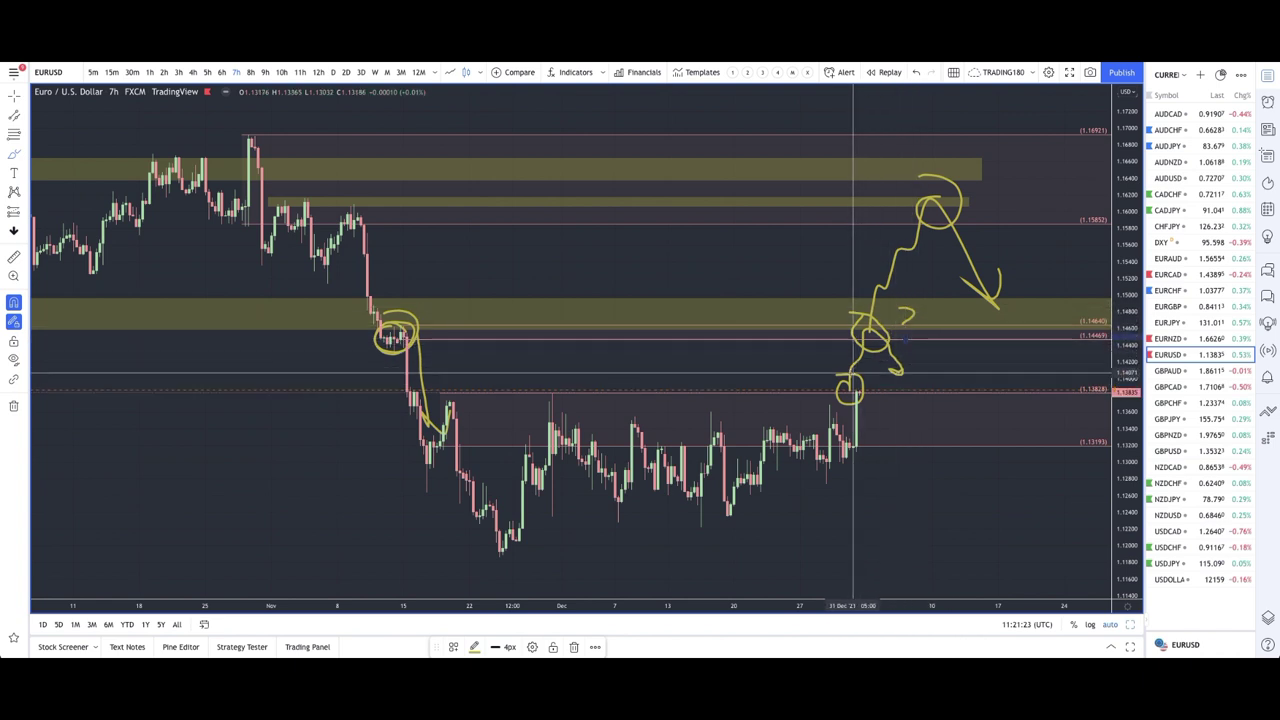
left_click_drag(840, 388, 838, 255)
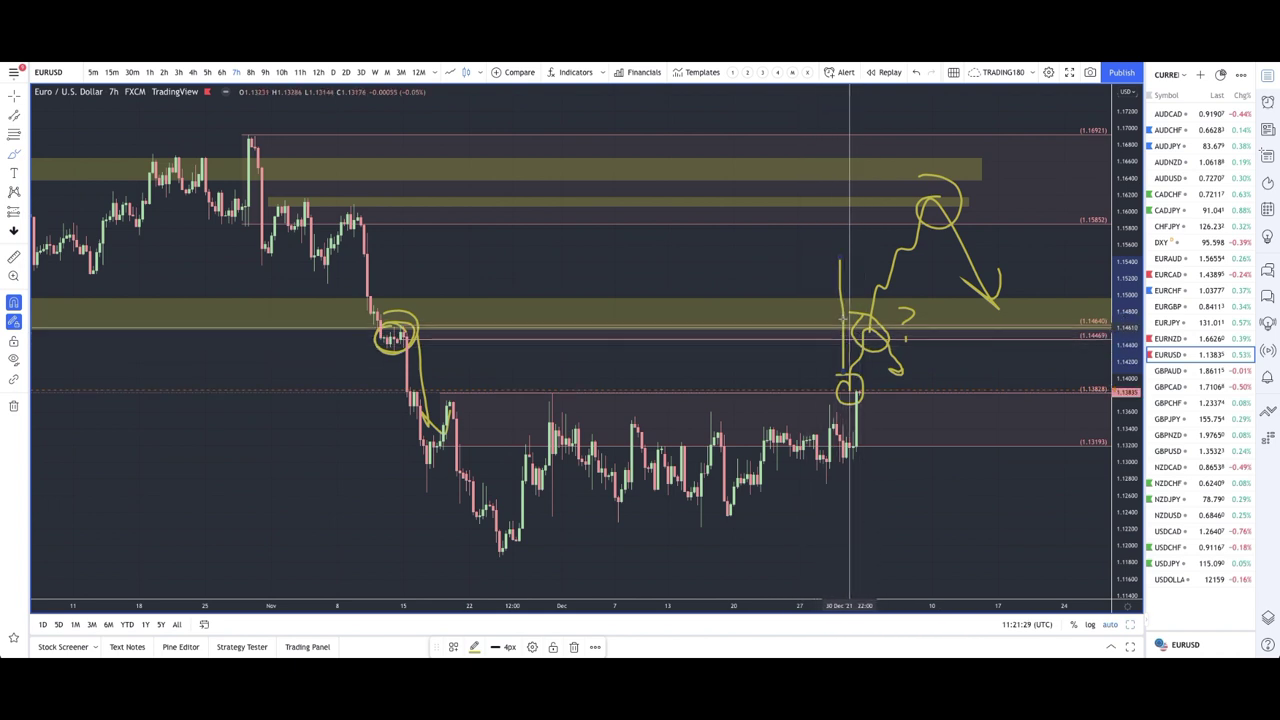
left_click_drag(855, 208, 835, 222)
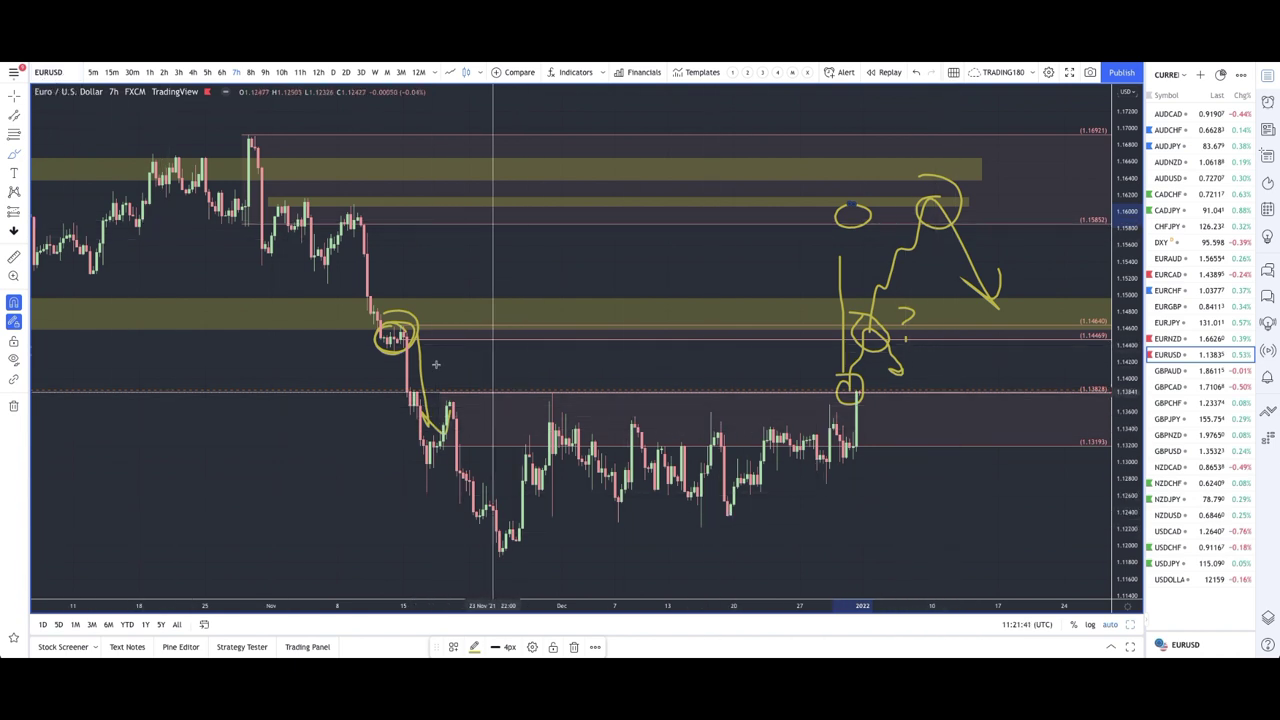
Return the EURUSD chart to daily candles.
scroll(857, 300, "down", 3)
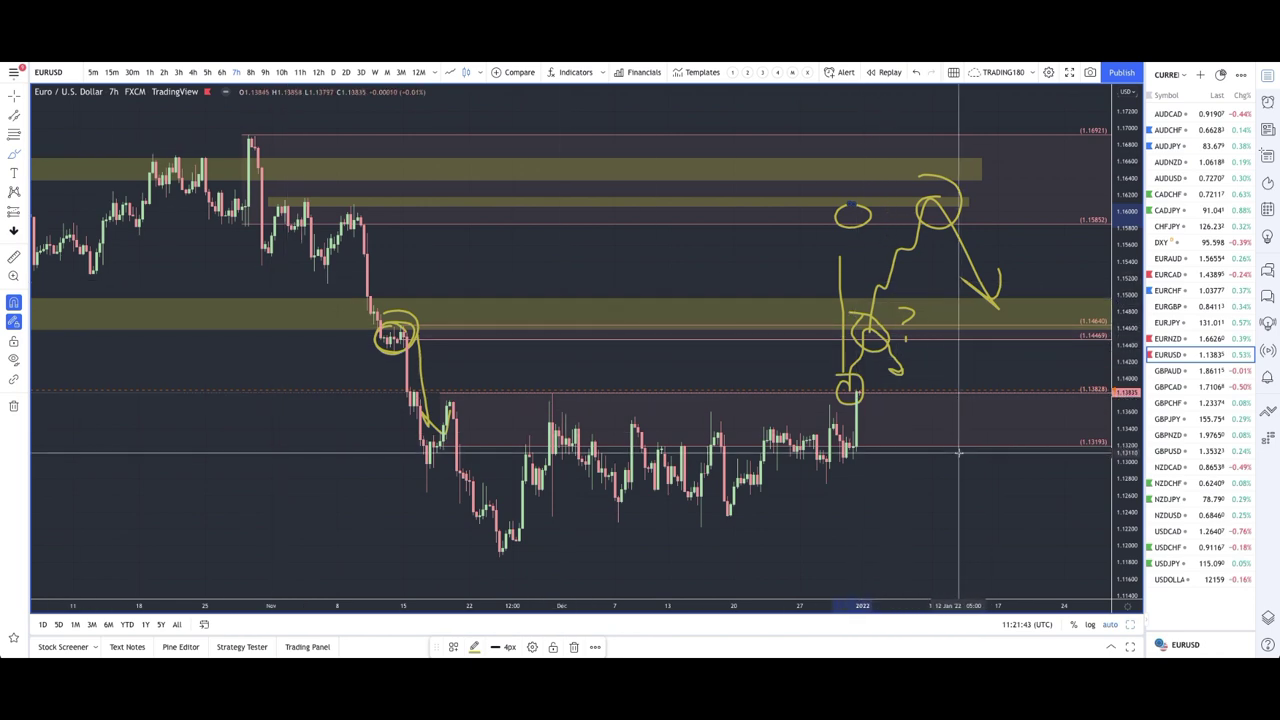
scroll(957, 453, "up", 2)
scroll(958, 453, "up", 2)
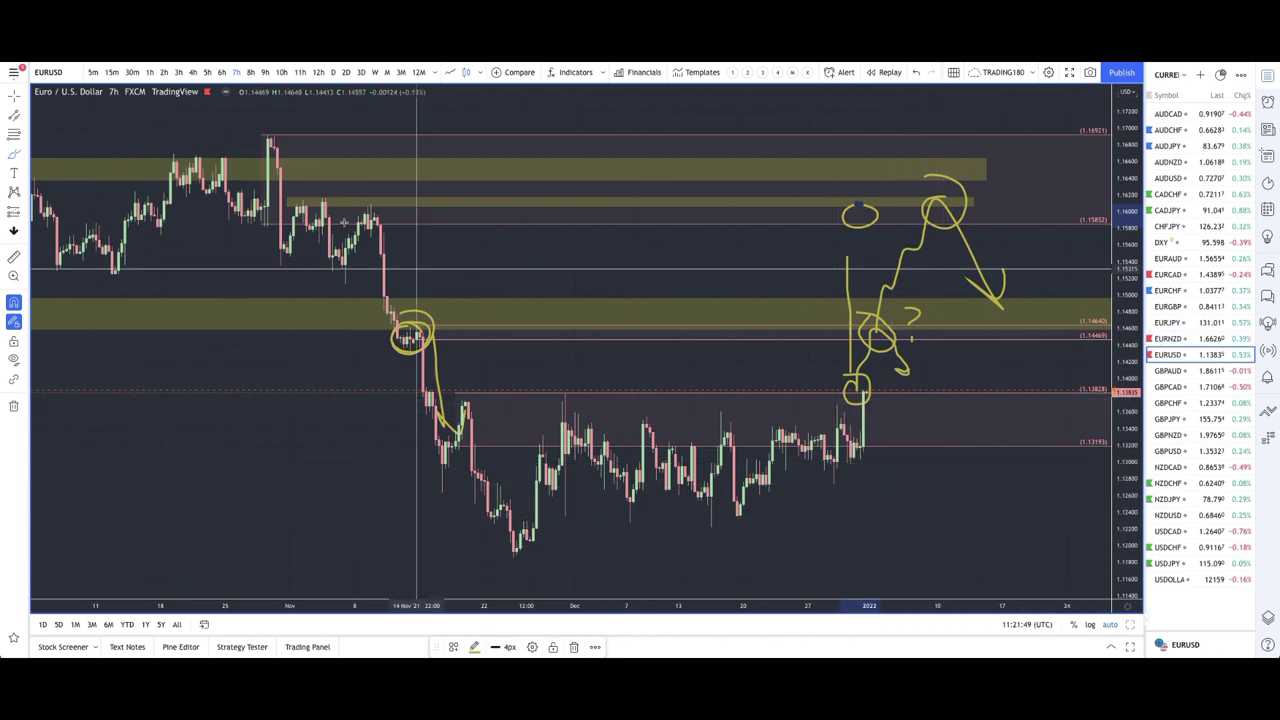
left_click(338, 74)
scroll(714, 289, "up", 5)
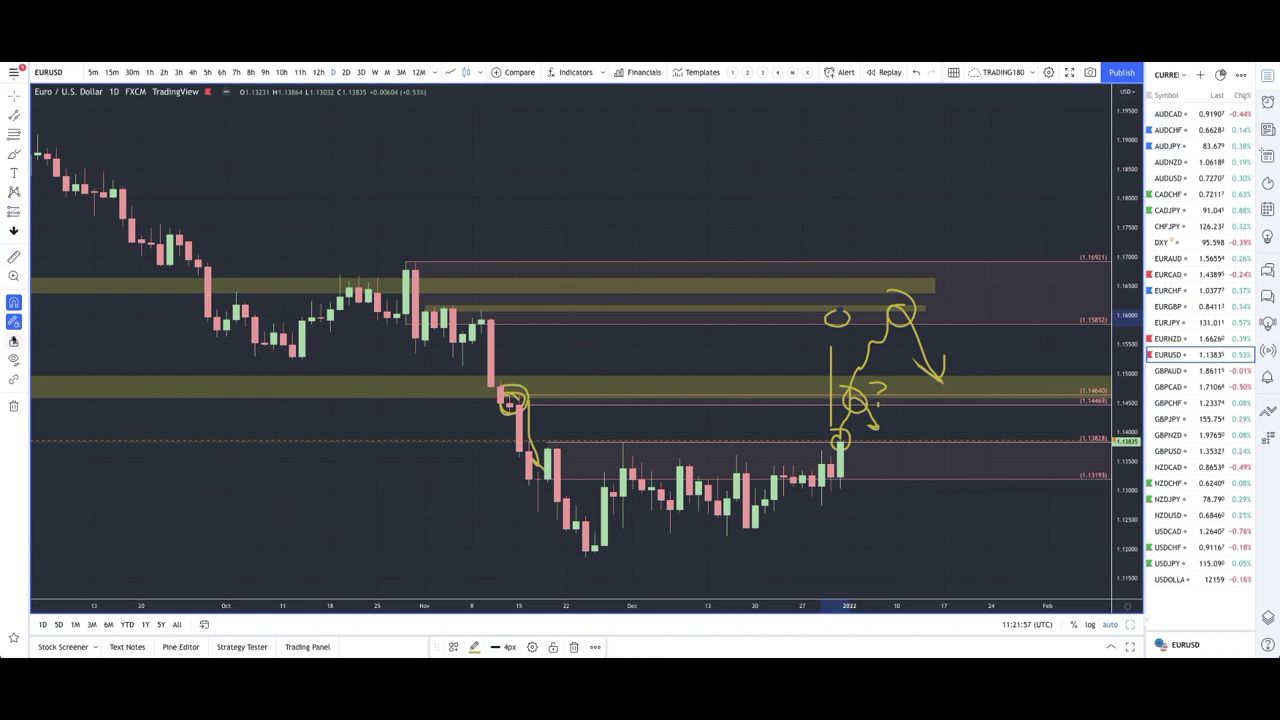
Clear all drawings and draw a thin band at the early-October lows through February.
left_click(13, 405)
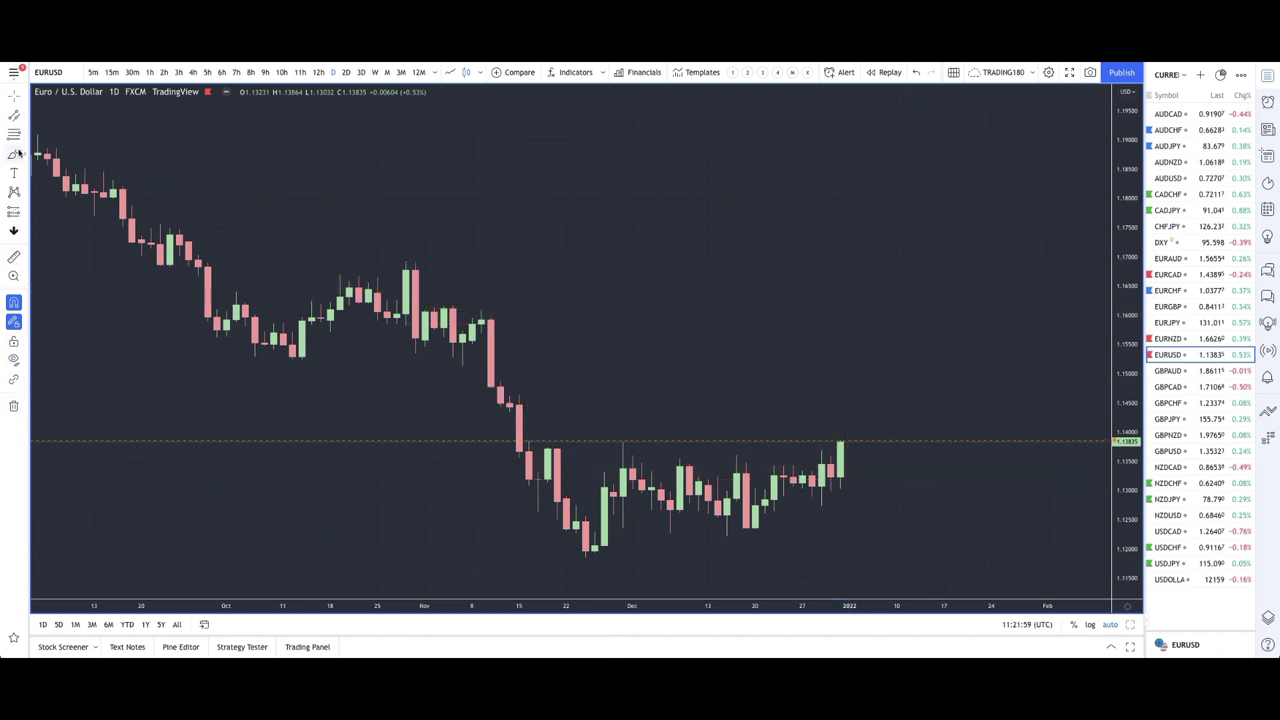
left_click(26, 154)
left_click(67, 197)
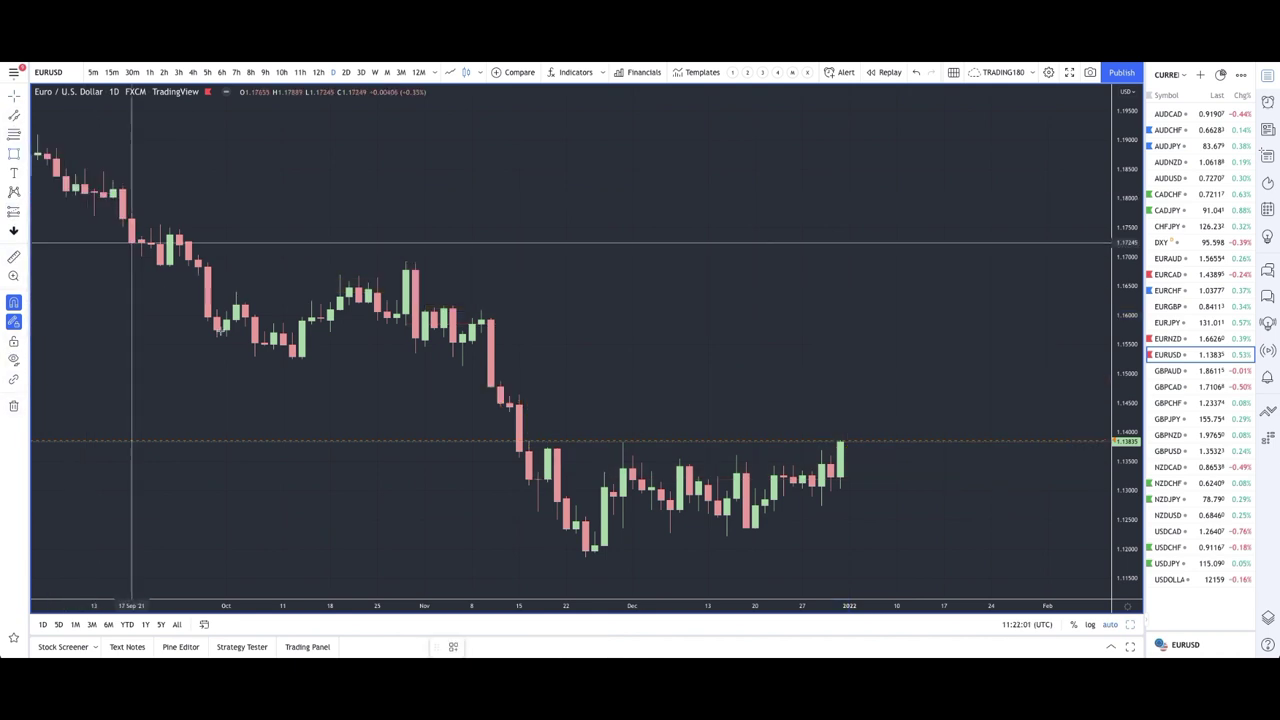
left_click(254, 358)
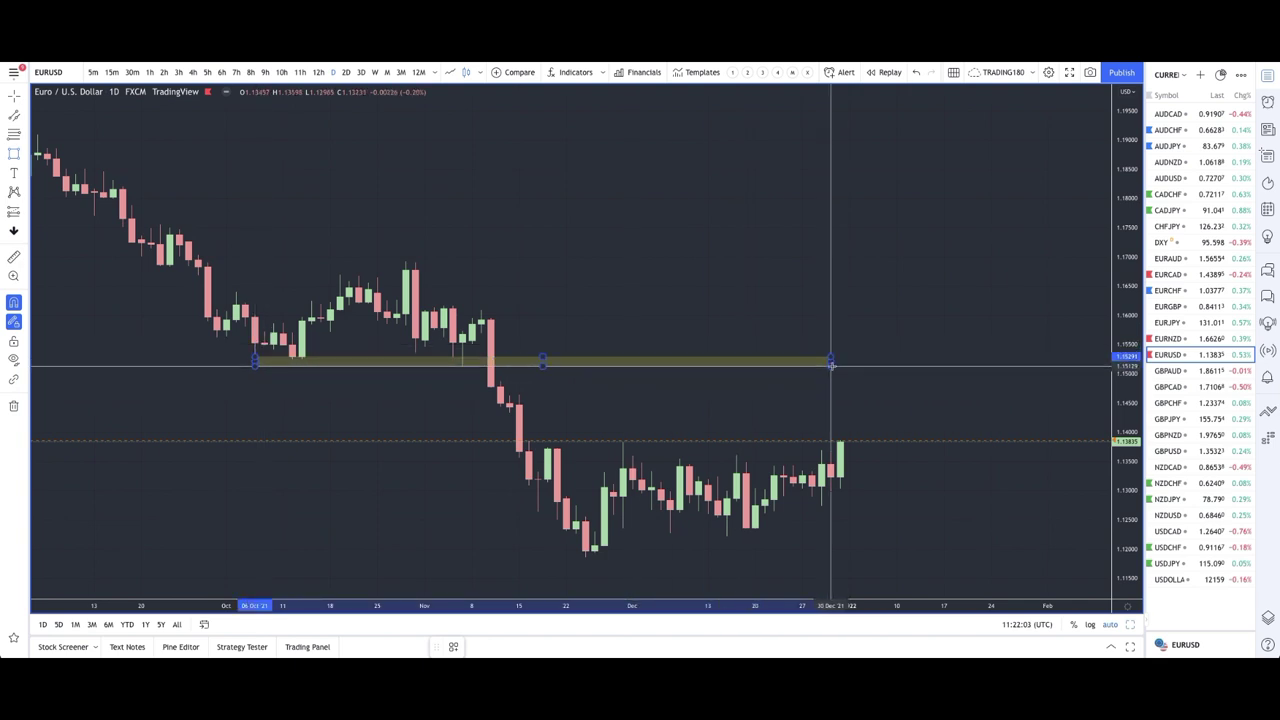
left_click(1048, 362)
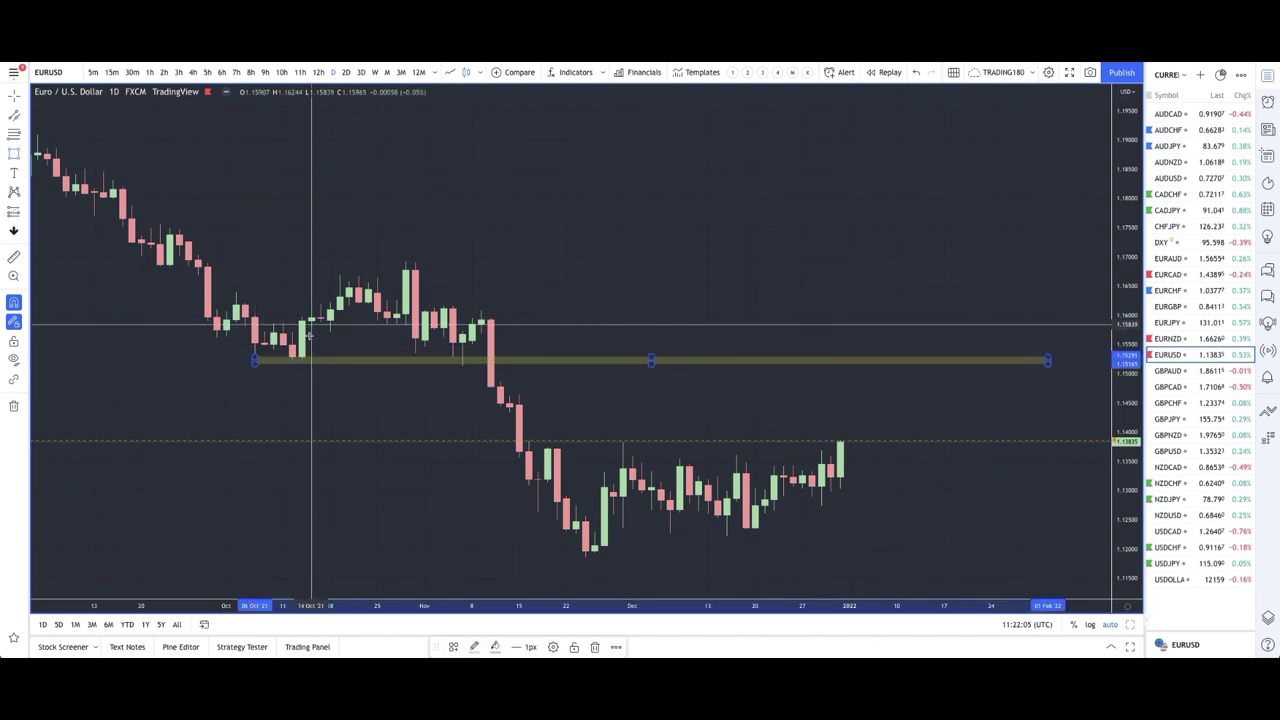
Draw a zone from early November up to about 1.1600 styled as 3. SUPPLY/STOP LOSS.
left_click(26, 153)
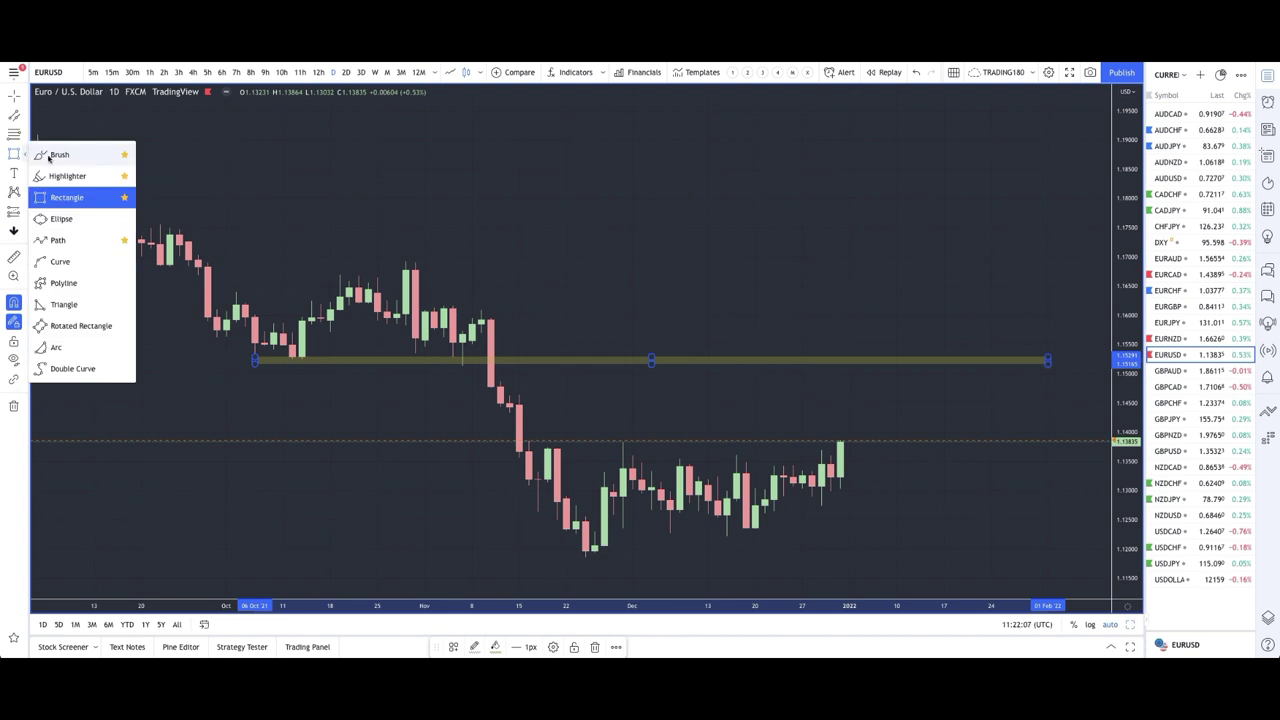
left_click(463, 366)
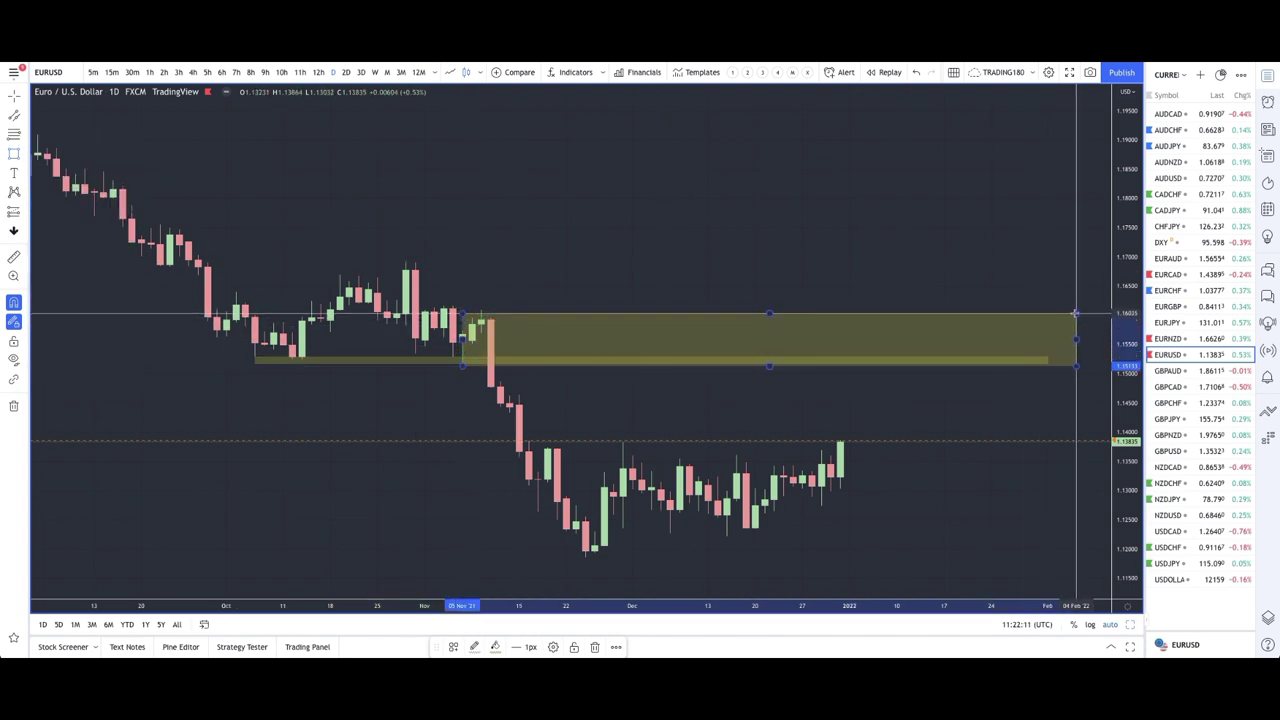
left_click(1075, 314)
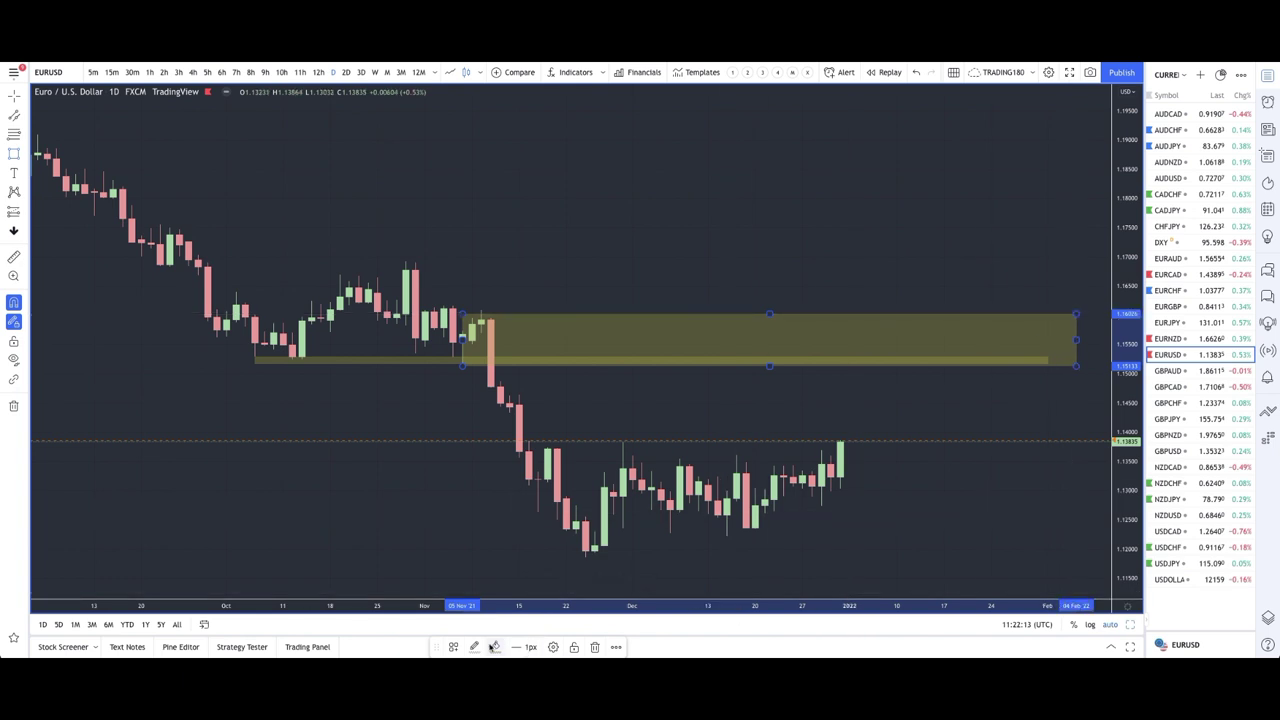
left_click(452, 647)
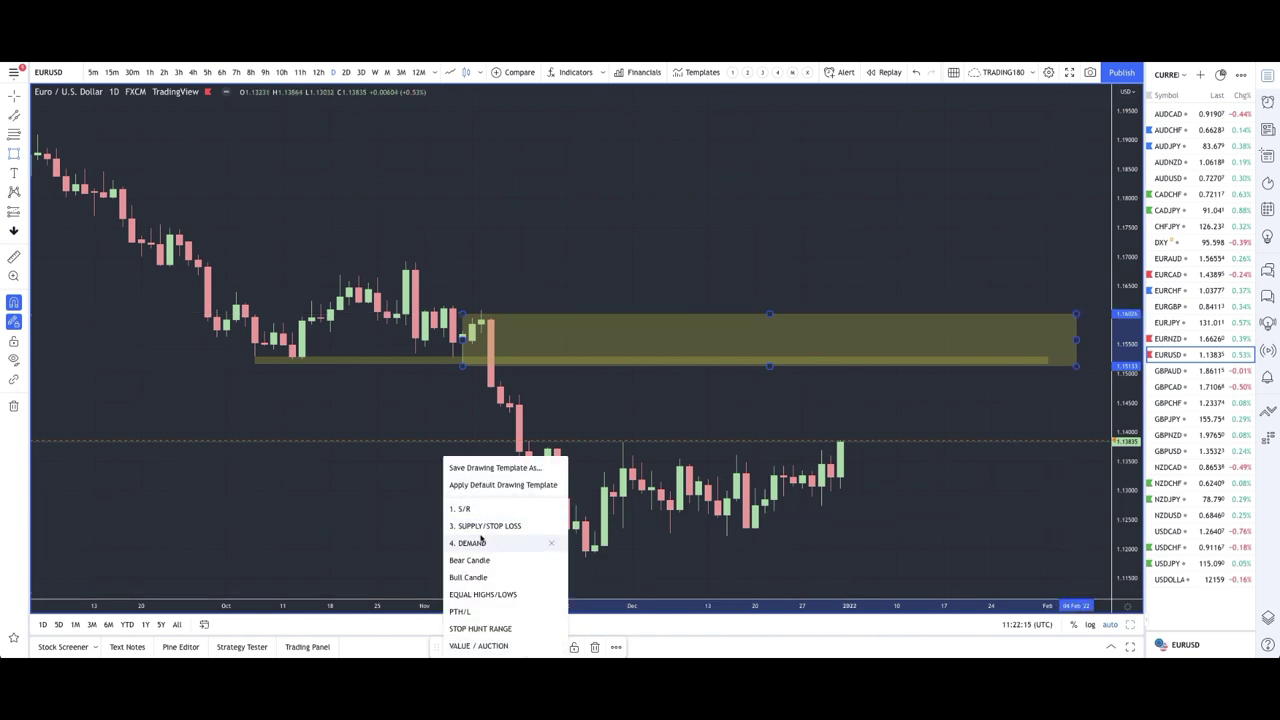
left_click(487, 526)
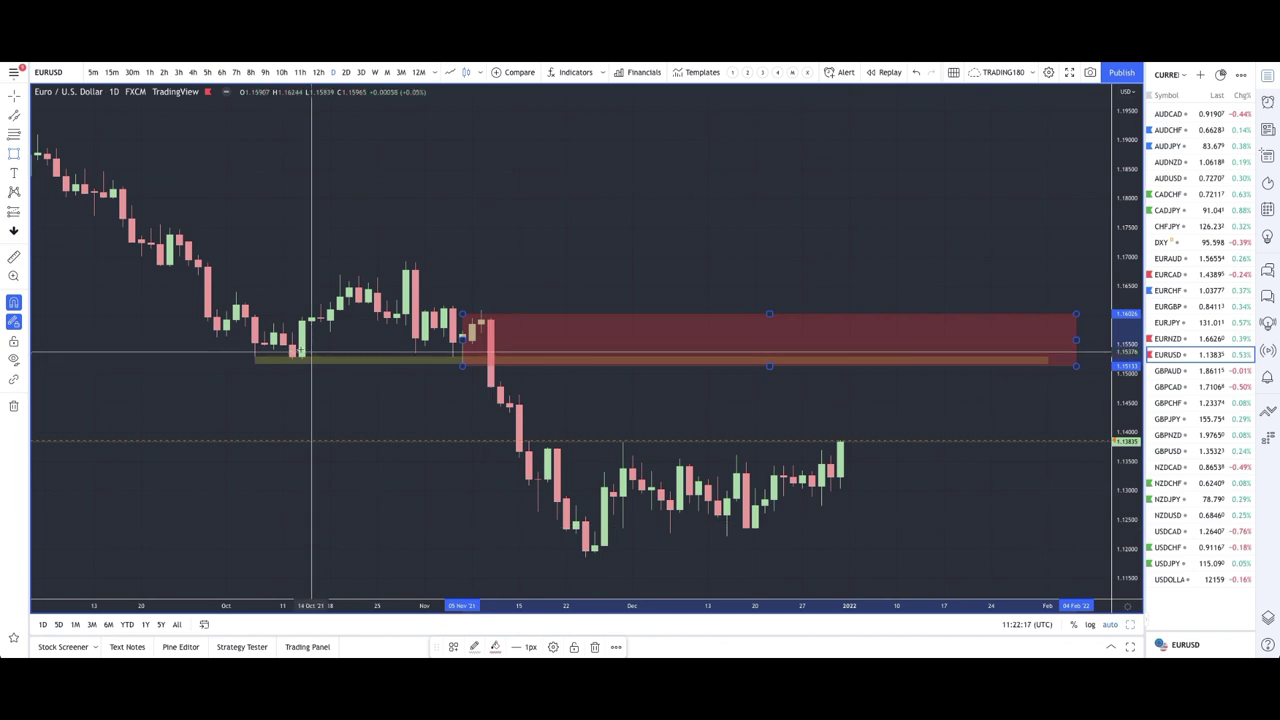
left_click(22, 151)
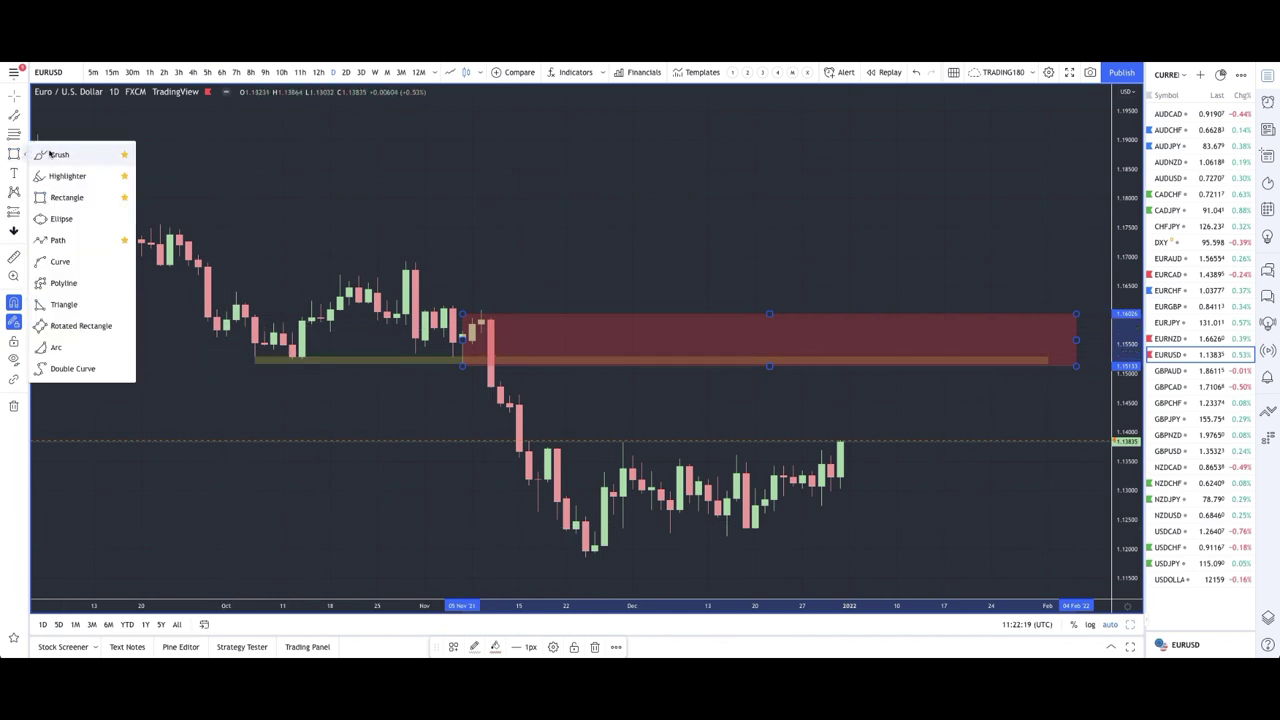
Brush circles around the early-October band touches and the late-November low.
left_click(50, 154)
left_click_drag(238, 352, 310, 348)
mouse_move(457, 343)
left_mouse_down()
mouse_move(494, 302)
mouse_move(545, 344)
left_mouse_up()
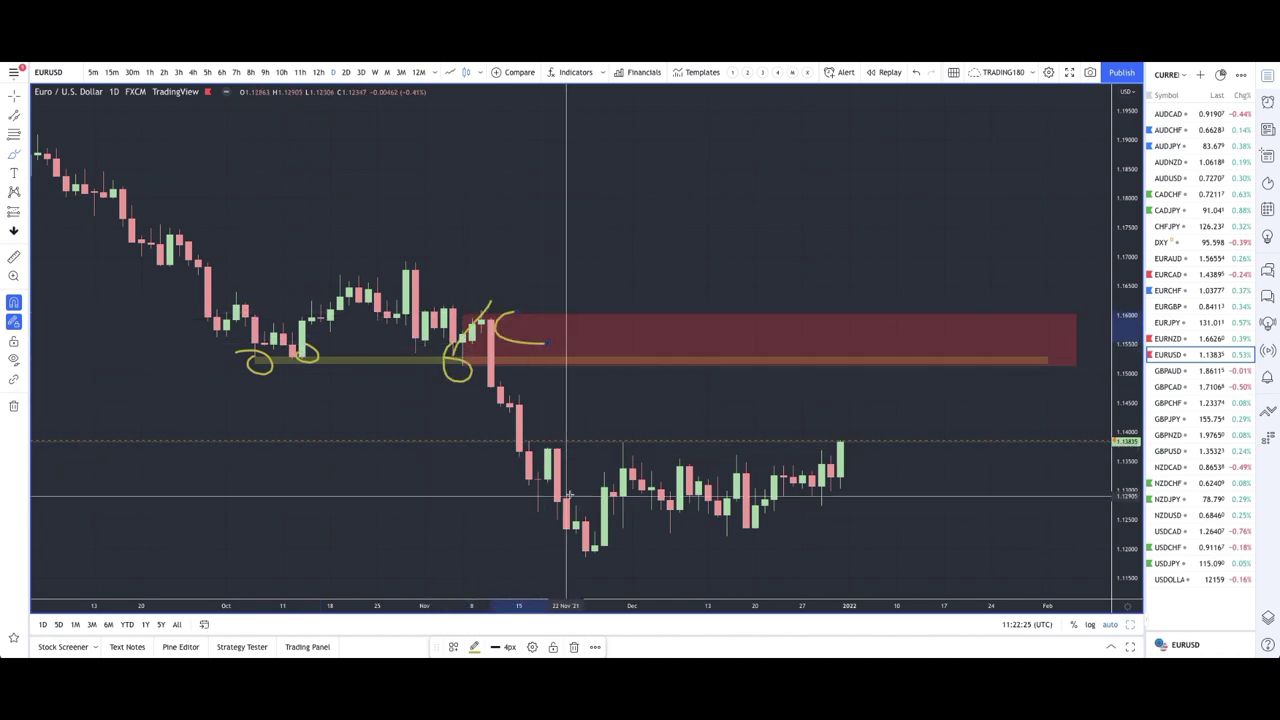
left_click_drag(576, 525, 611, 494)
Sketch a projected rise from the latest candle to a peak inside the red zone.
mouse_move(832, 458)
left_mouse_down()
mouse_move(880, 356)
mouse_move(951, 423)
mouse_move(972, 421)
left_mouse_up()
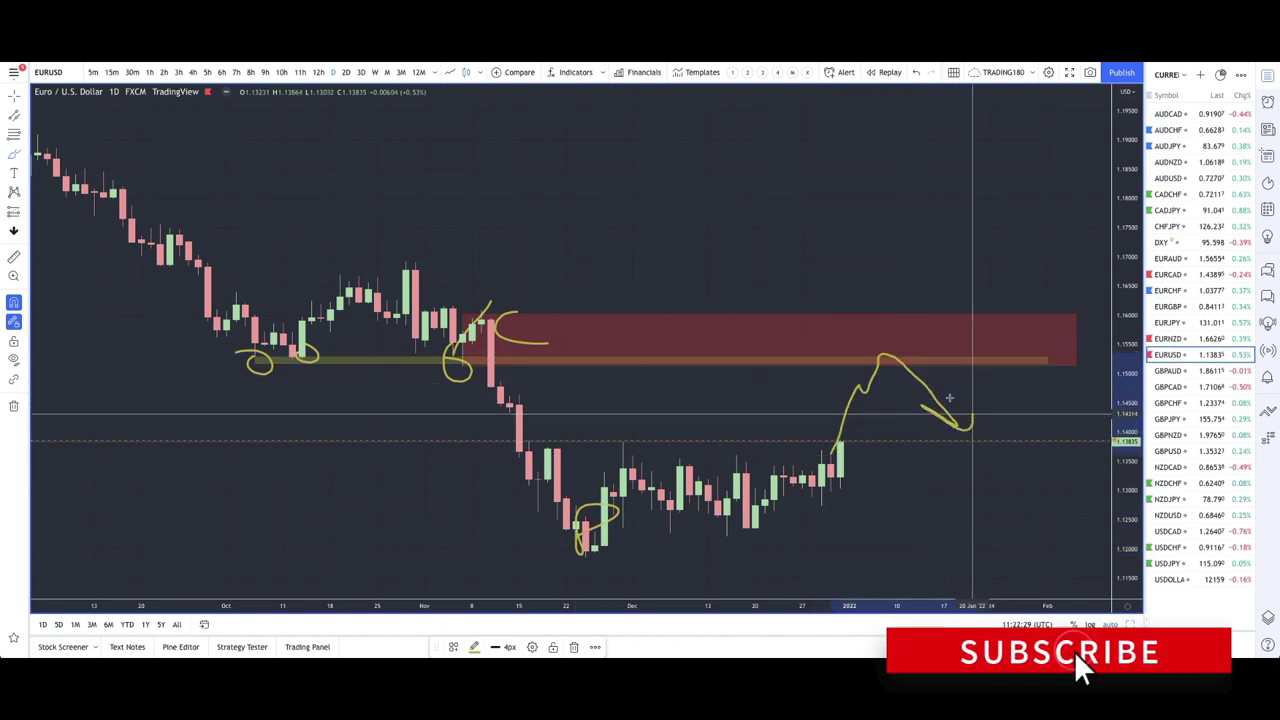
mouse_move(873, 332)
left_mouse_down()
mouse_move(878, 314)
mouse_move(905, 352)
left_mouse_up()
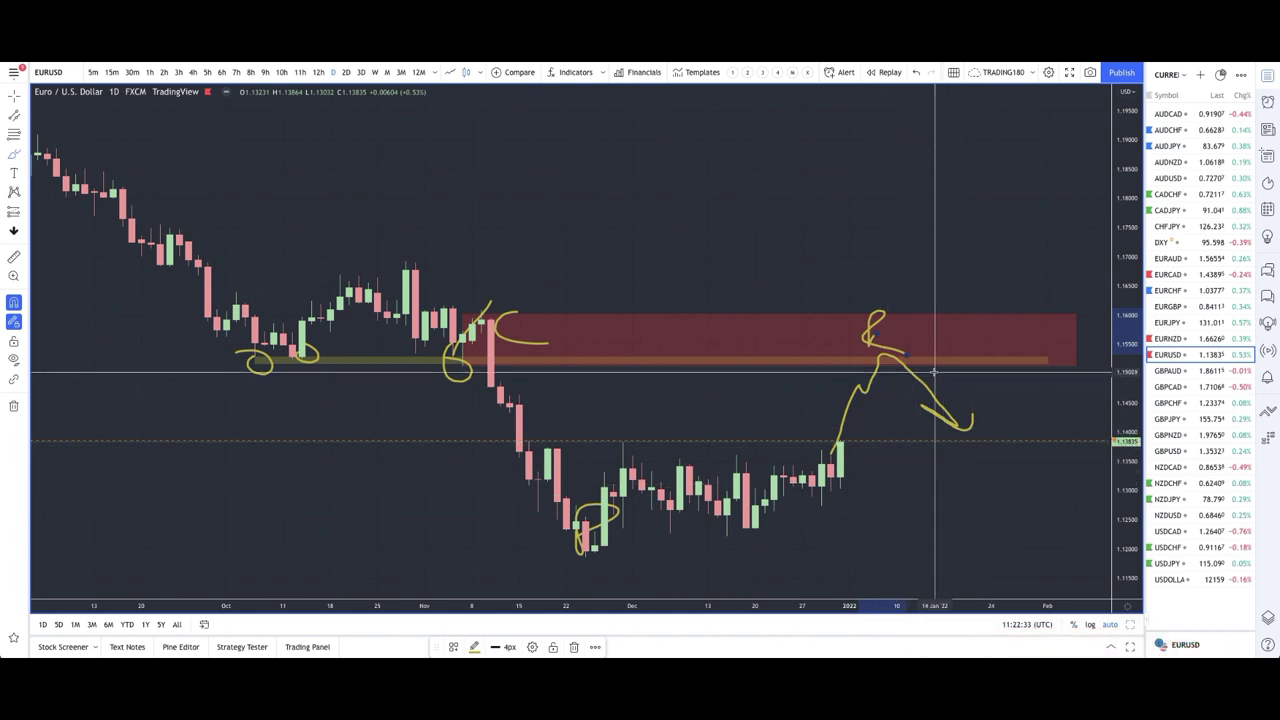
left_click_drag(849, 306, 891, 286)
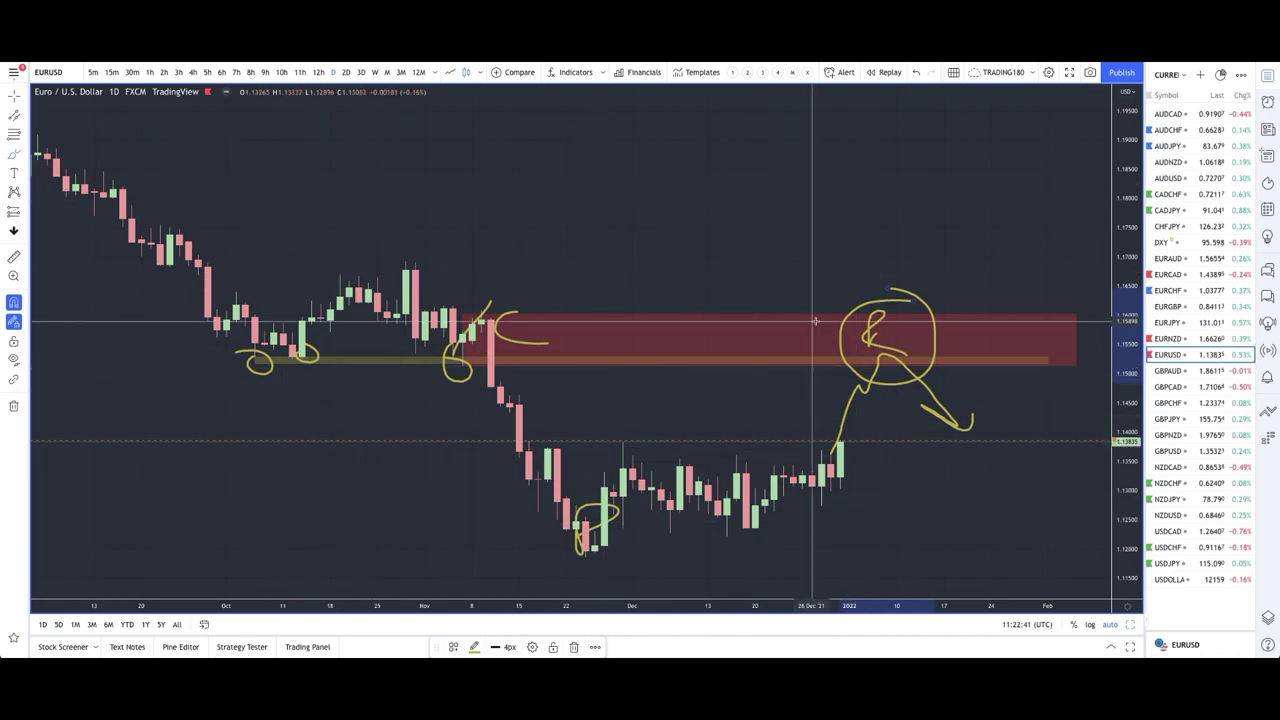
On GBPAUD, draw DEMAND zones at 1.85356–1.83868 and 1.83035–1.81268.
left_click(1184, 371)
scroll(672, 460, "down", 4)
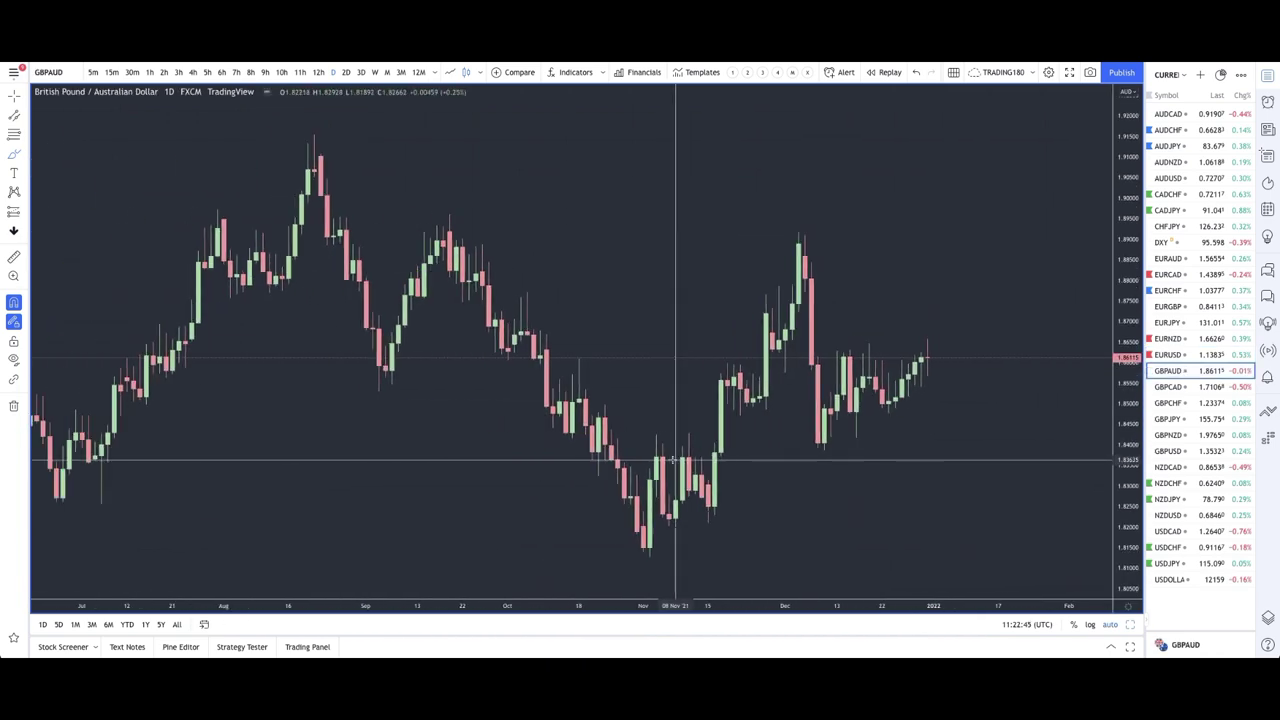
scroll(740, 366, "up", 2)
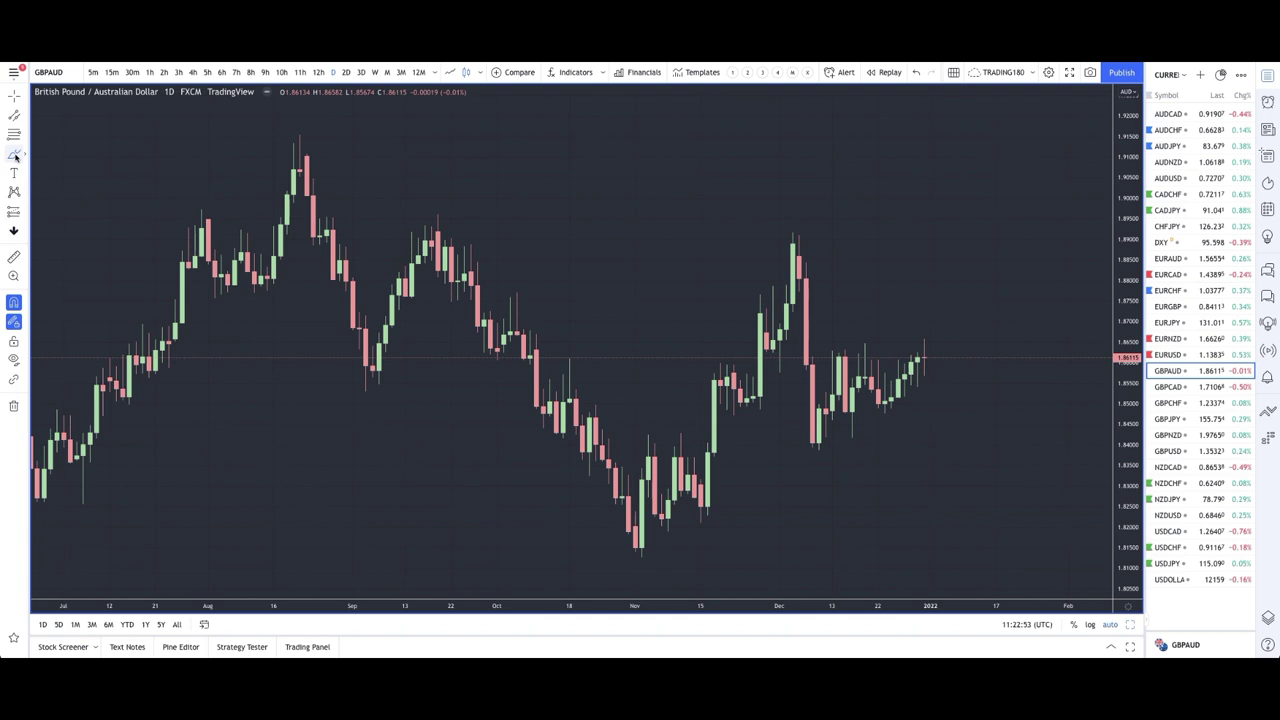
left_click(15, 156)
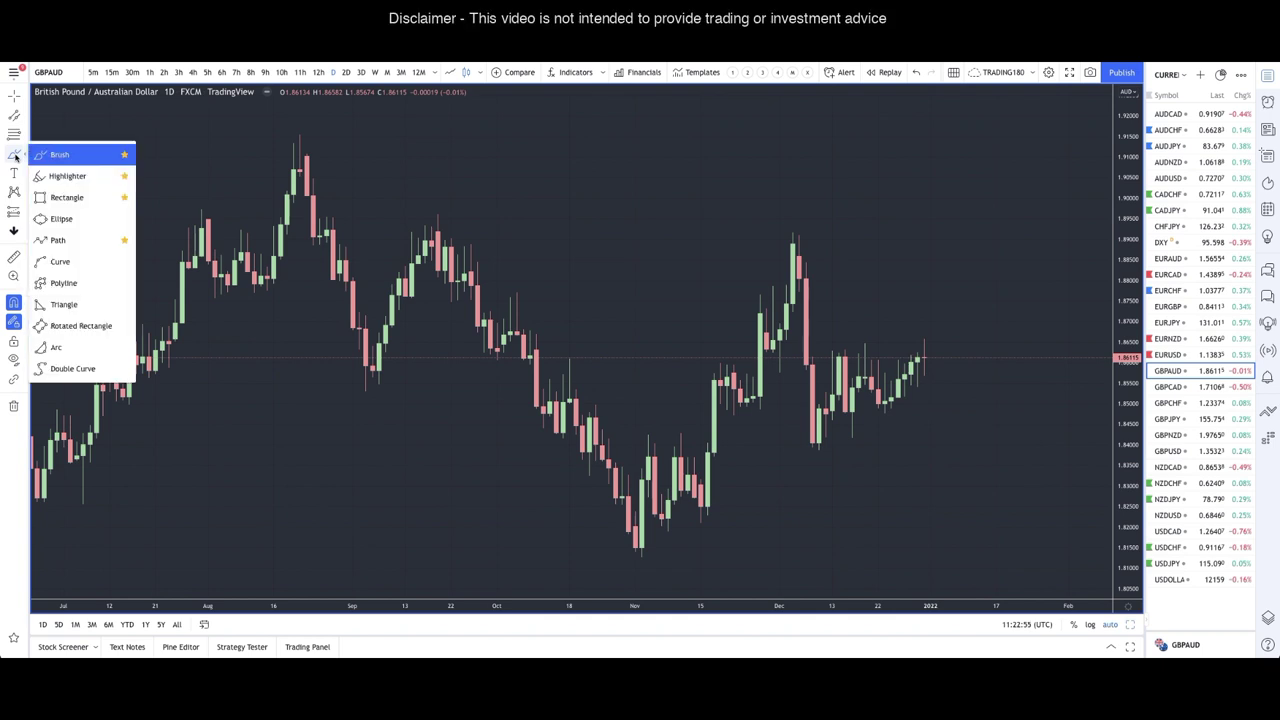
left_click(45, 155)
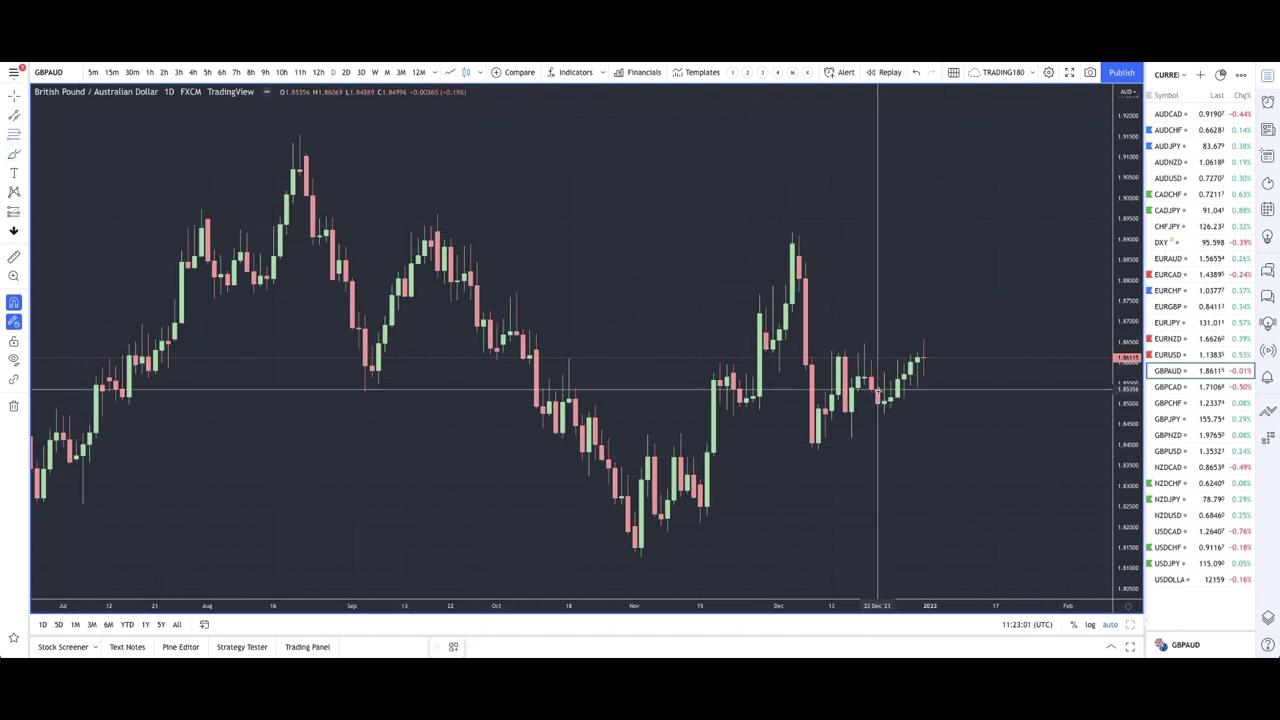
left_click_drag(877, 403, 828, 450)
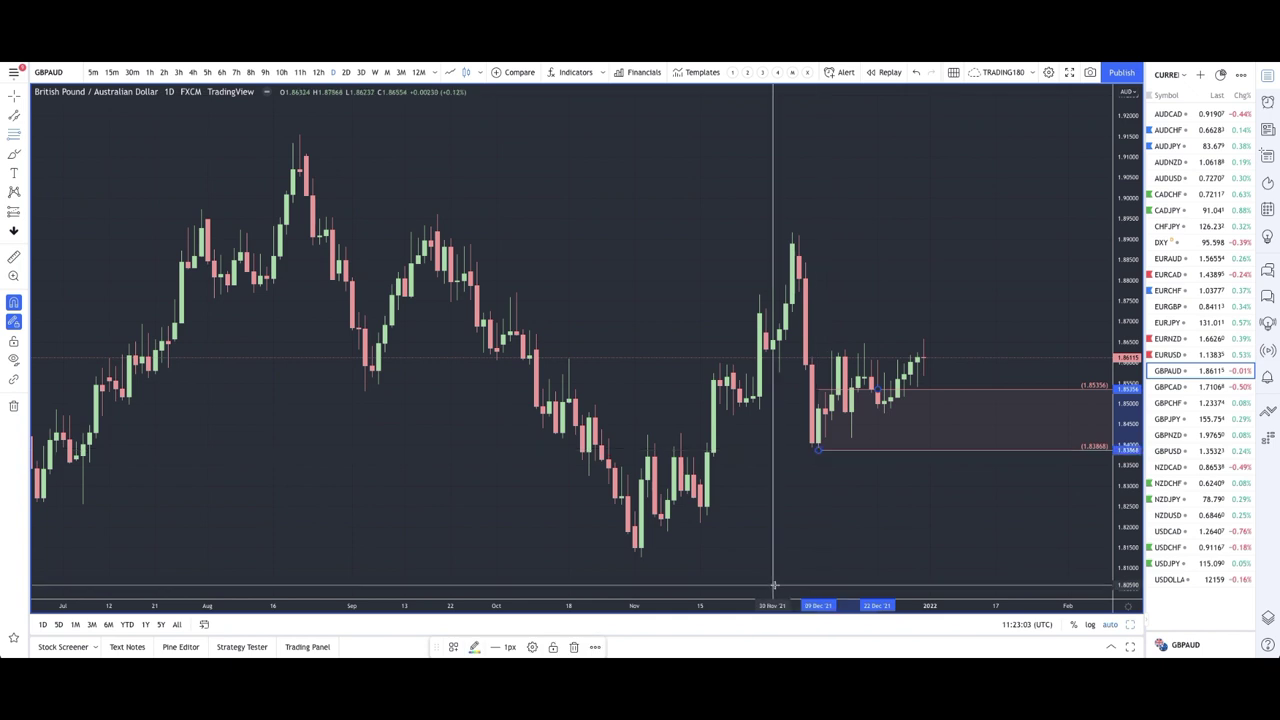
left_click(453, 647)
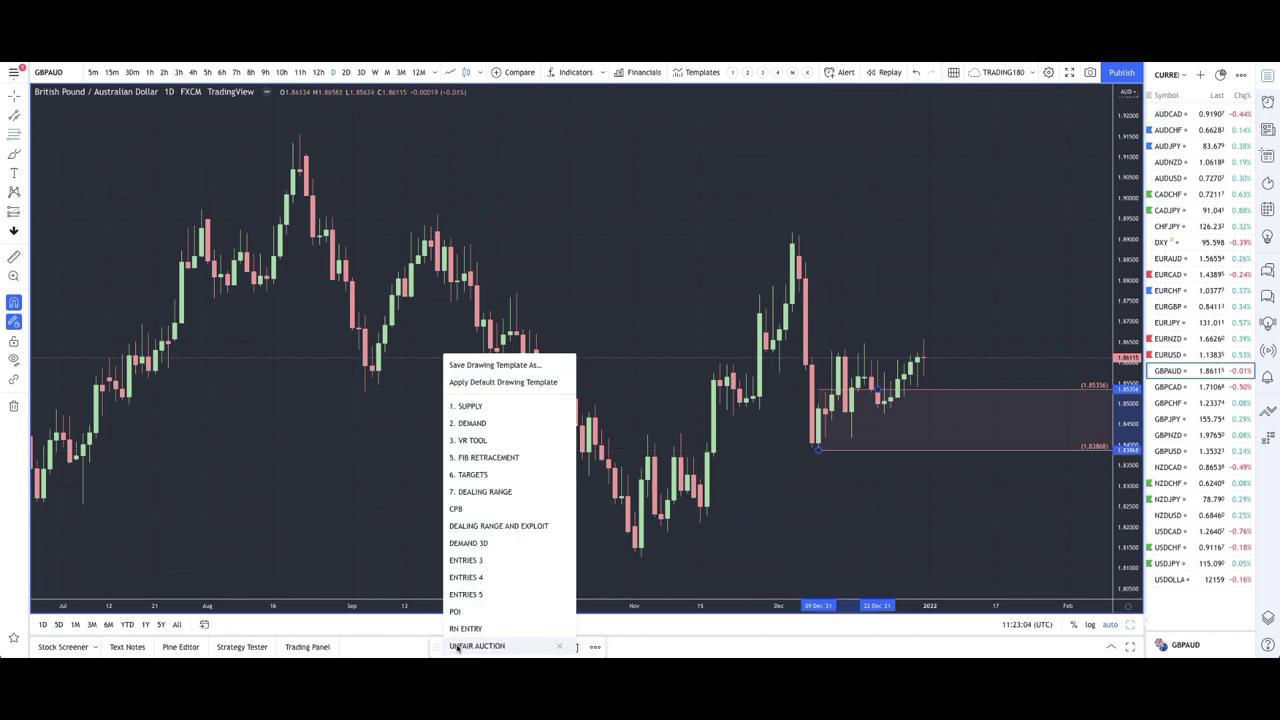
left_click(470, 423)
mouse_move(700, 485)
left_mouse_down()
mouse_move(706, 502)
mouse_move(641, 557)
left_mouse_up()
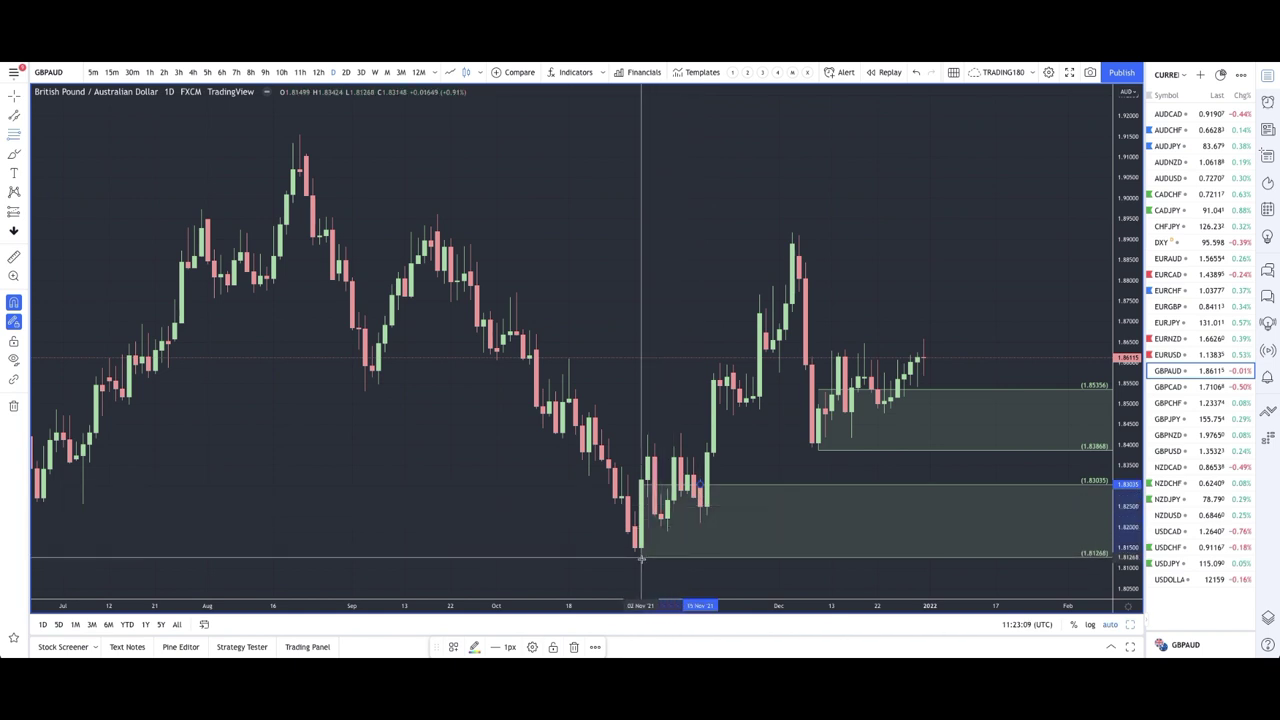
scroll(864, 443, "right", 5)
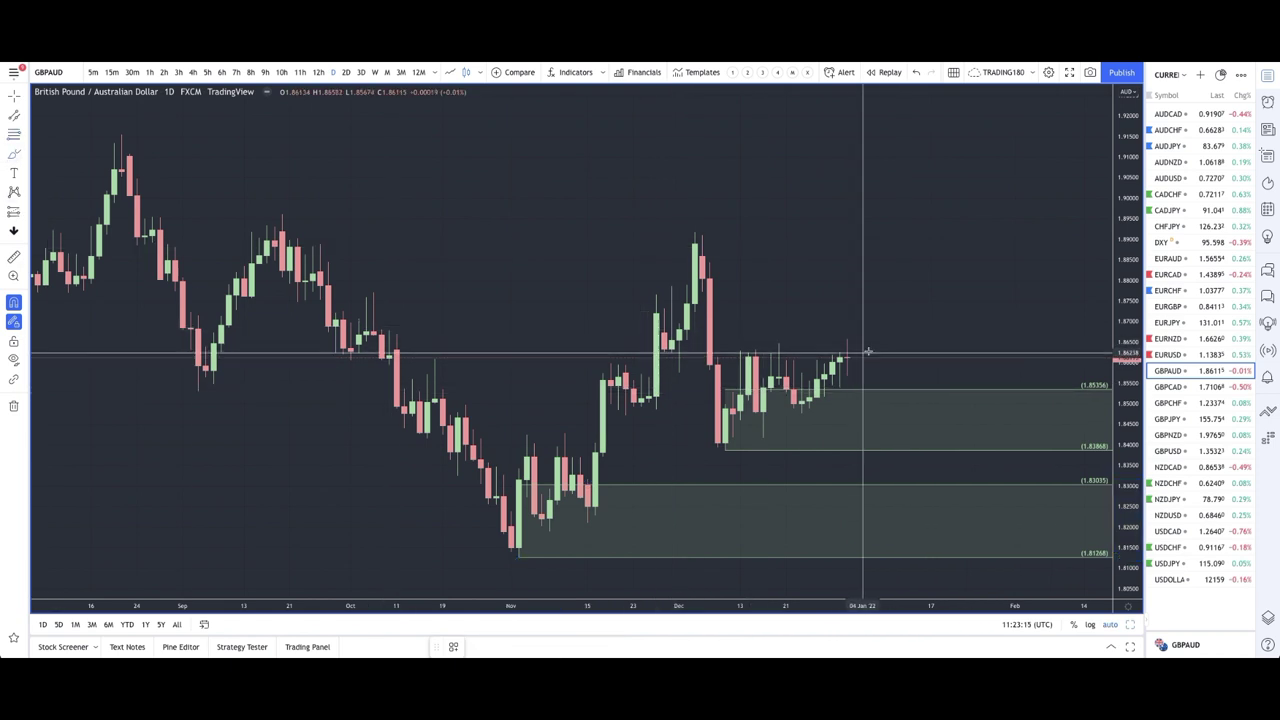
Mark the 1.83868–1.86464 range with a rectangle using the VR TOOL template.
left_click(10, 135)
left_click(777, 343)
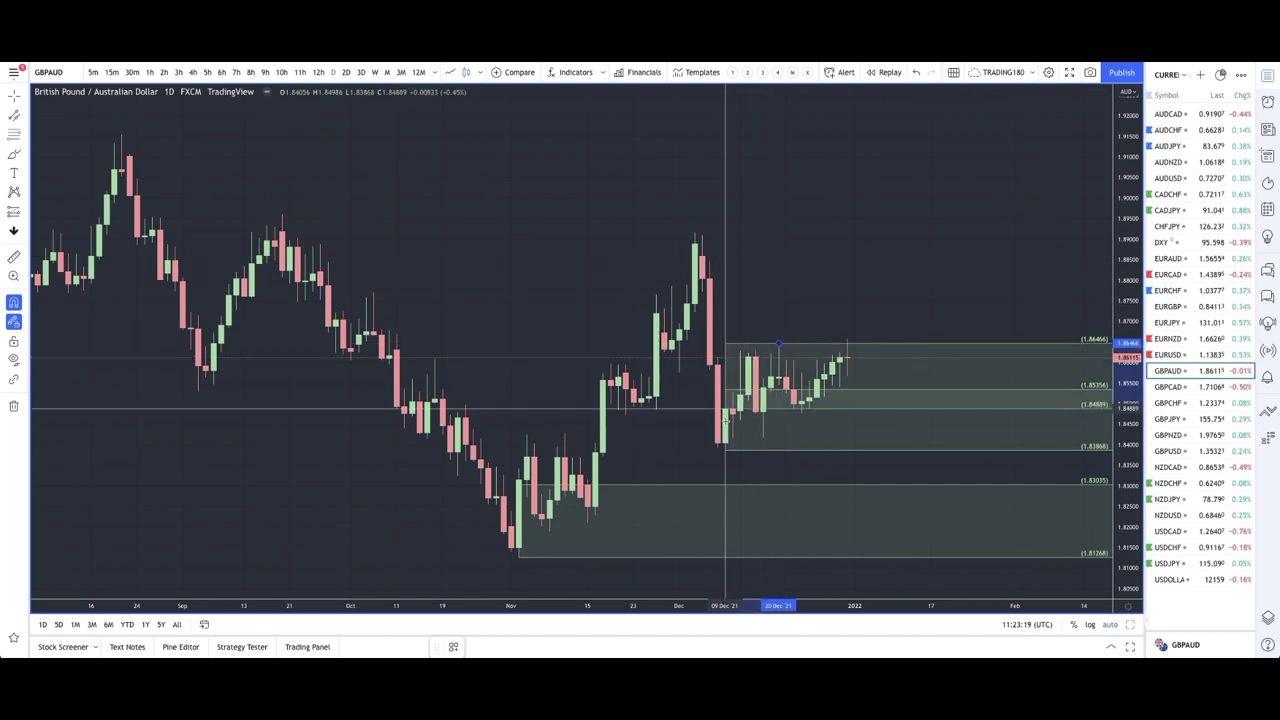
left_click(452, 648)
left_click(488, 441)
scroll(491, 443, "up", 4)
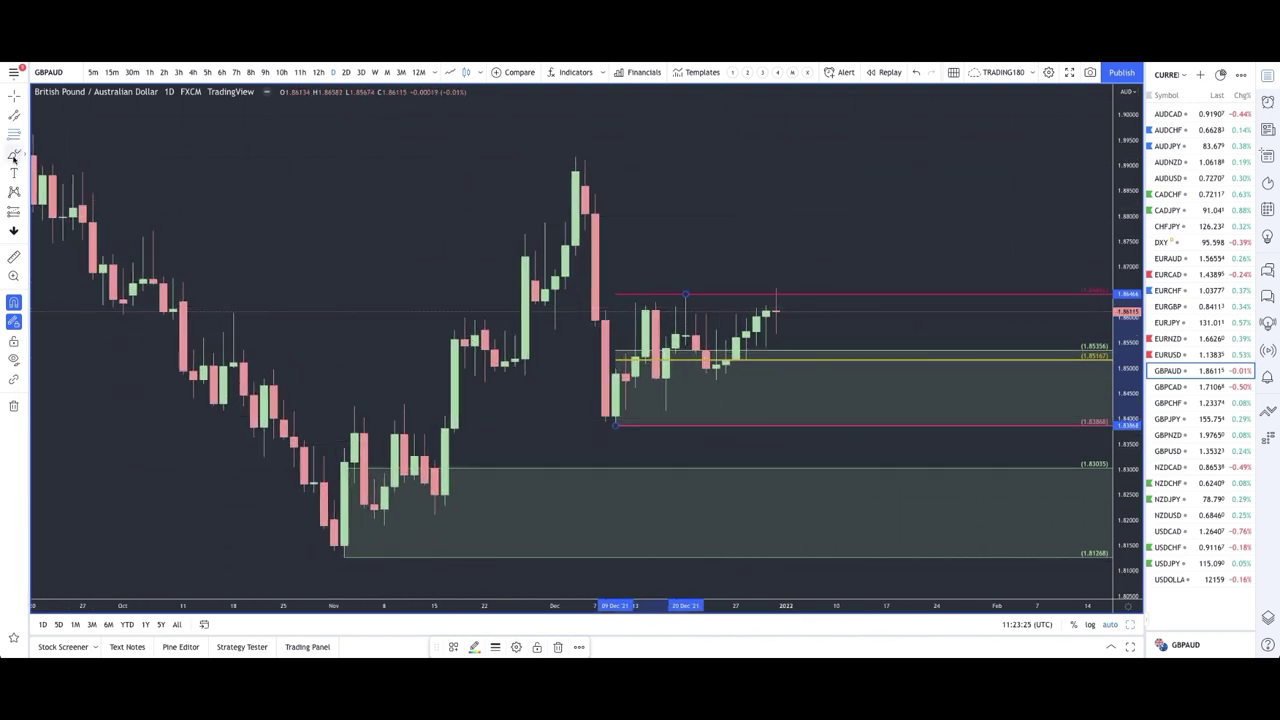
left_click(364, 218)
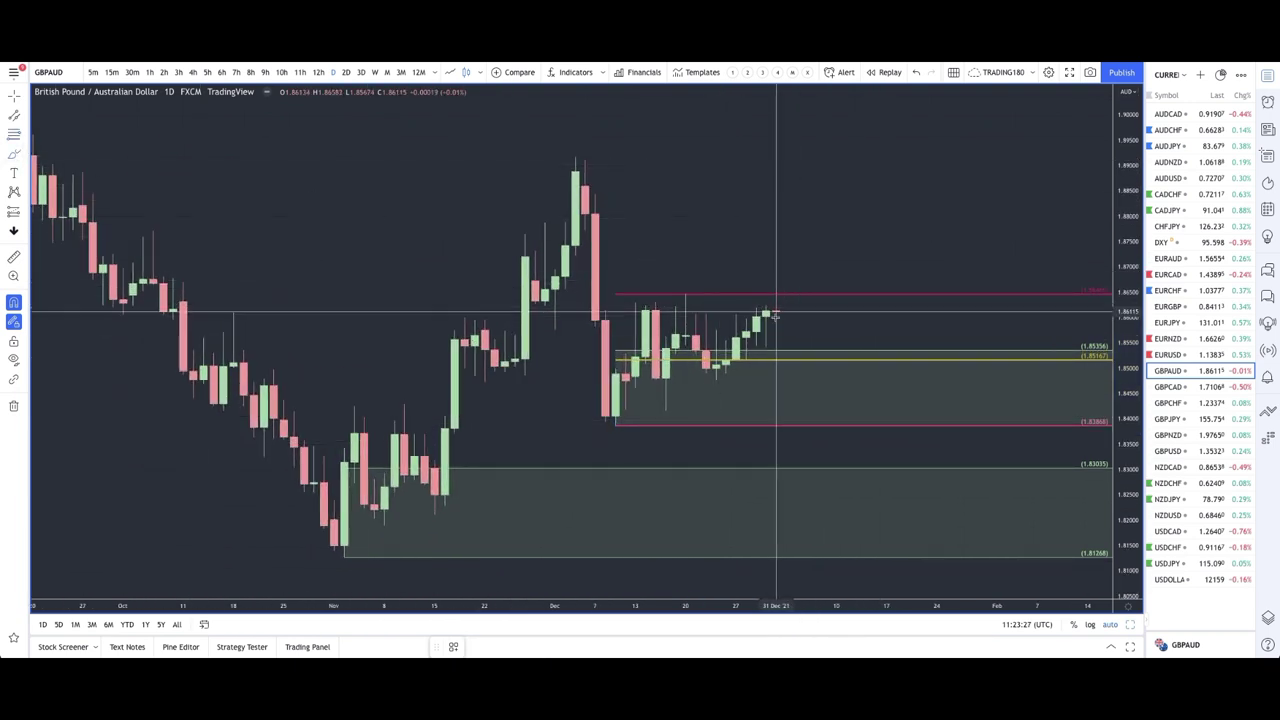
mouse_move(777, 310)
left_mouse_down()
mouse_move(802, 404)
mouse_move(848, 396)
left_mouse_up()
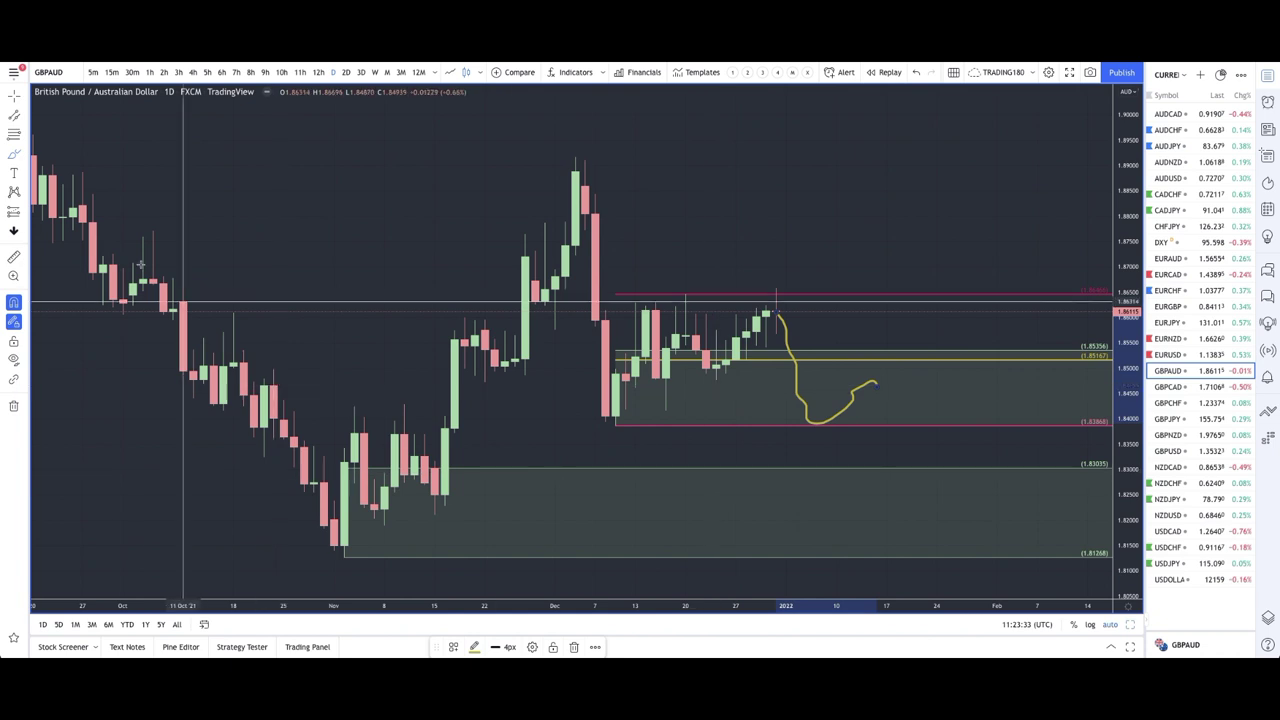
left_click(334, 540)
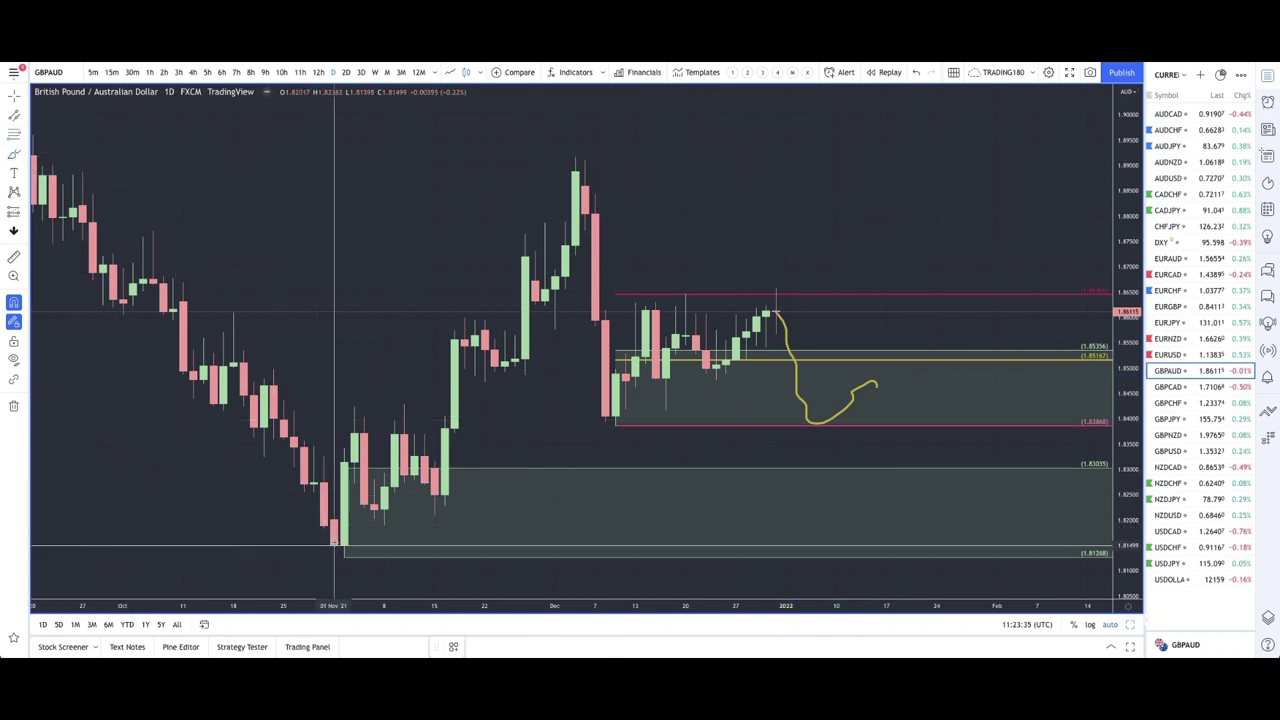
left_click(575, 157)
left_click(13, 156)
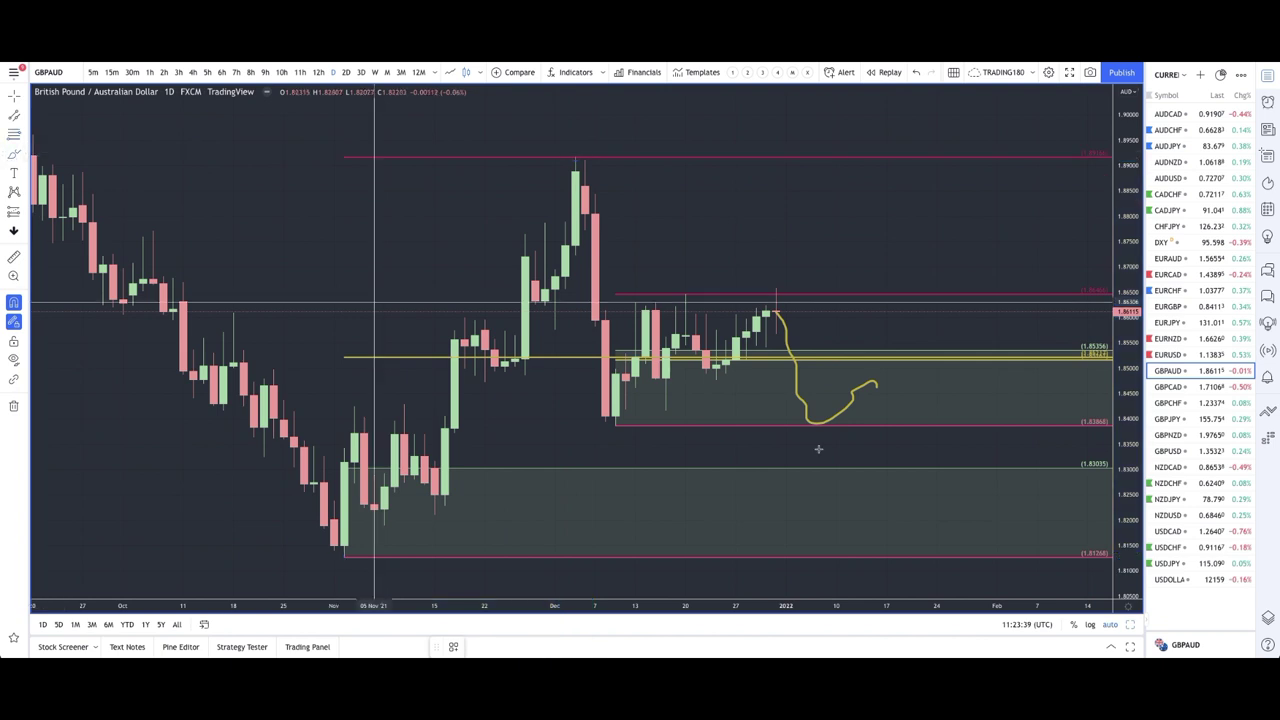
mouse_move(784, 497)
left_mouse_down()
mouse_move(836, 532)
mouse_move(914, 448)
mouse_move(937, 465)
left_mouse_up()
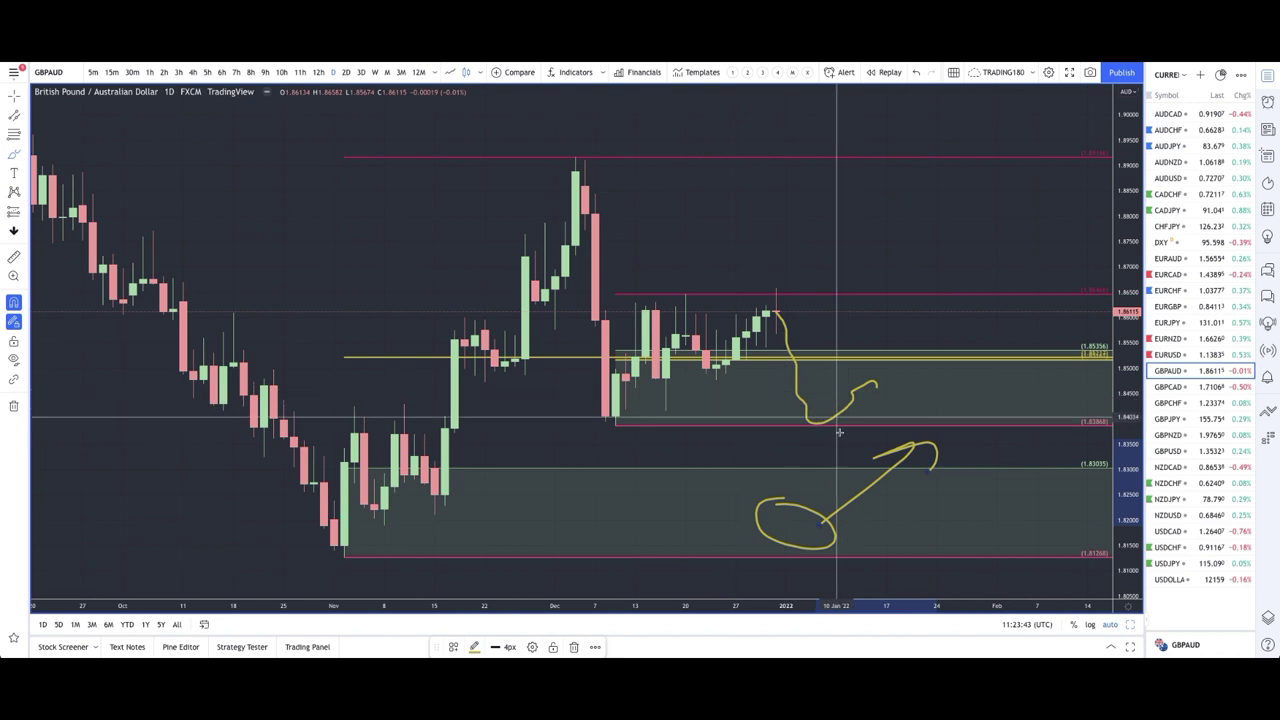
scroll(757, 366, "down", 3)
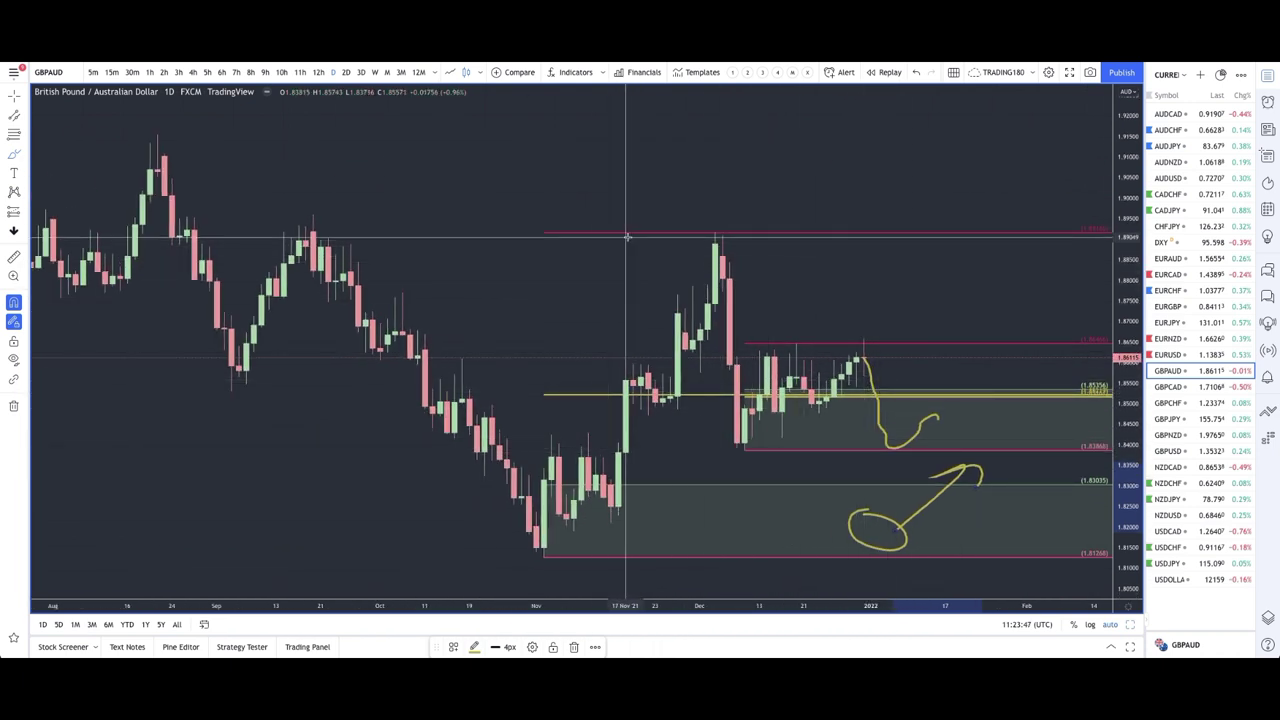
mouse_move(312, 224)
left_mouse_down()
mouse_move(274, 255)
mouse_move(328, 222)
left_mouse_up()
left_click_drag(720, 223, 688, 232)
left_click_drag(528, 500, 576, 528)
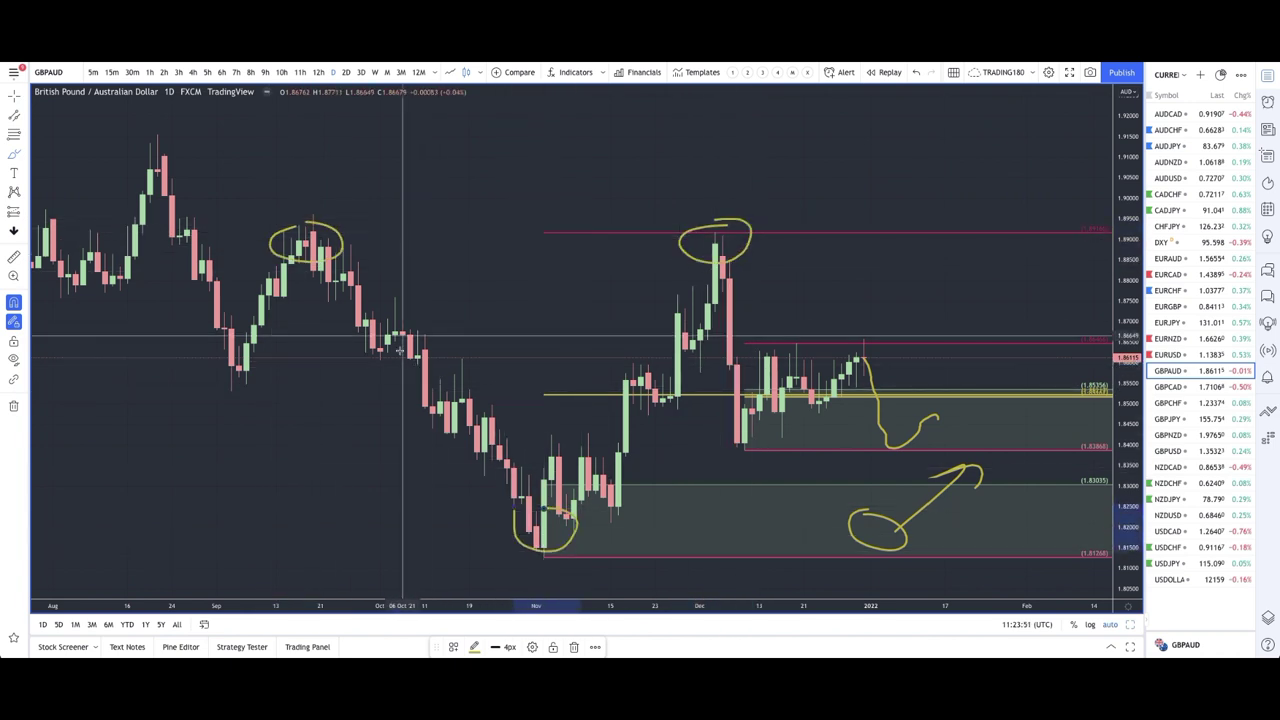
mouse_move(330, 262)
left_mouse_down()
mouse_move(505, 490)
mouse_move(615, 400)
left_mouse_up()
left_click_drag(581, 441, 722, 258)
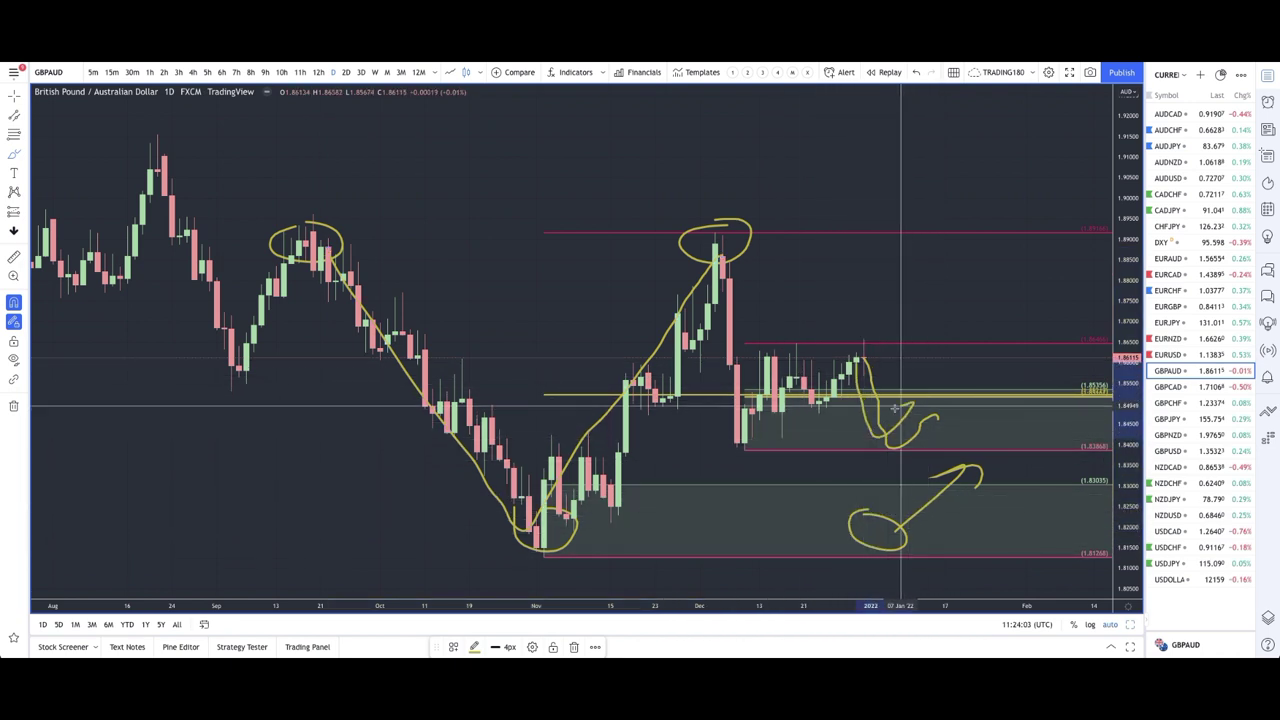
scroll(885, 528, "down", 3)
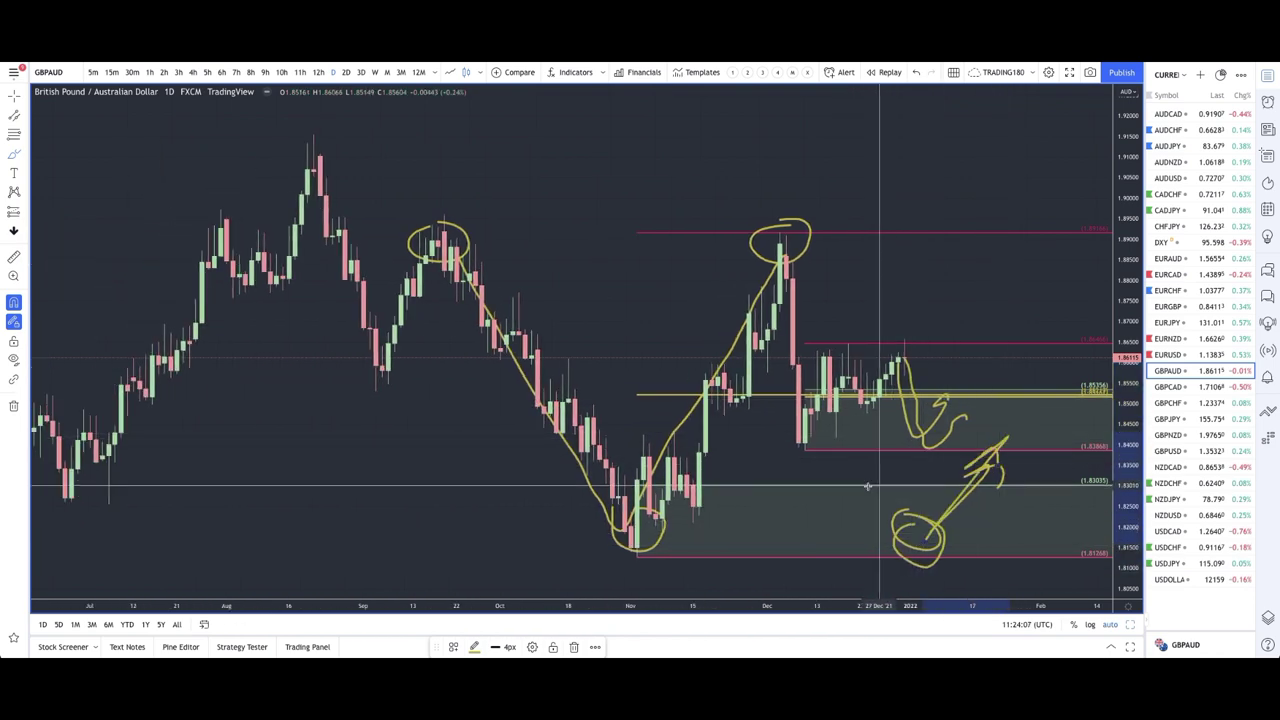
scroll(870, 490, "down", 3)
scroll(870, 487, "up", 3)
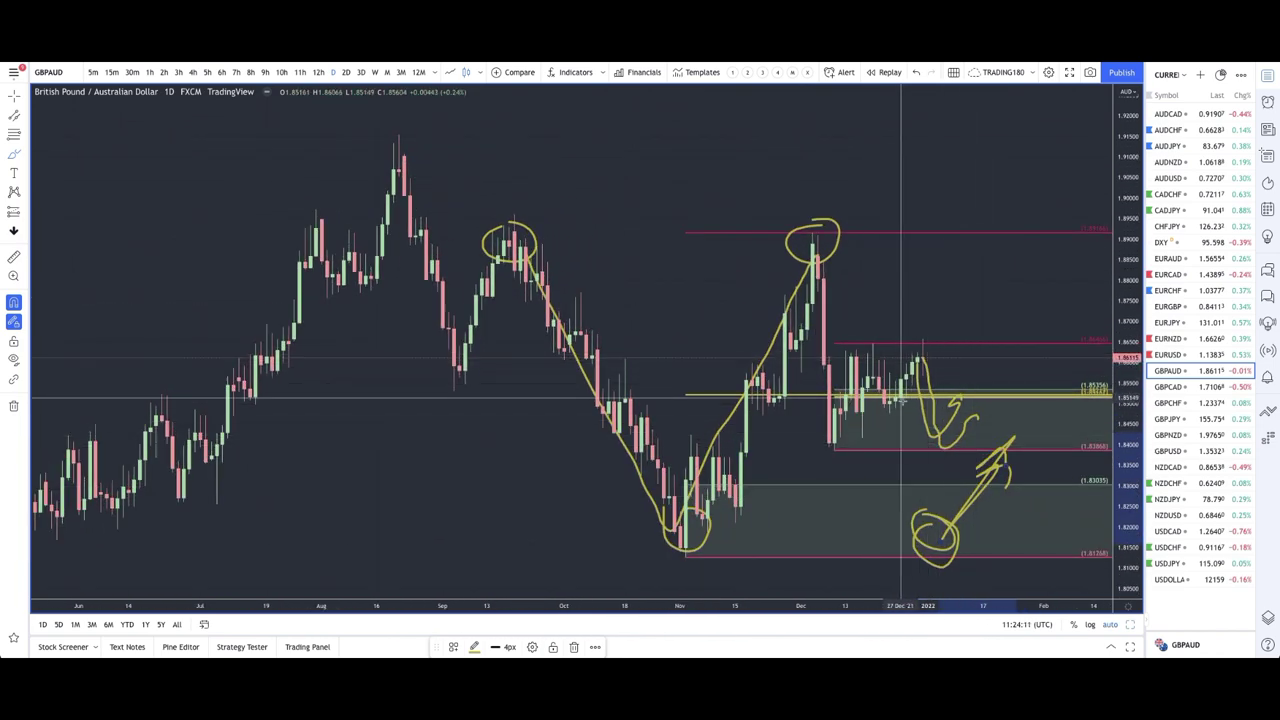
scroll(908, 410, "up", 4)
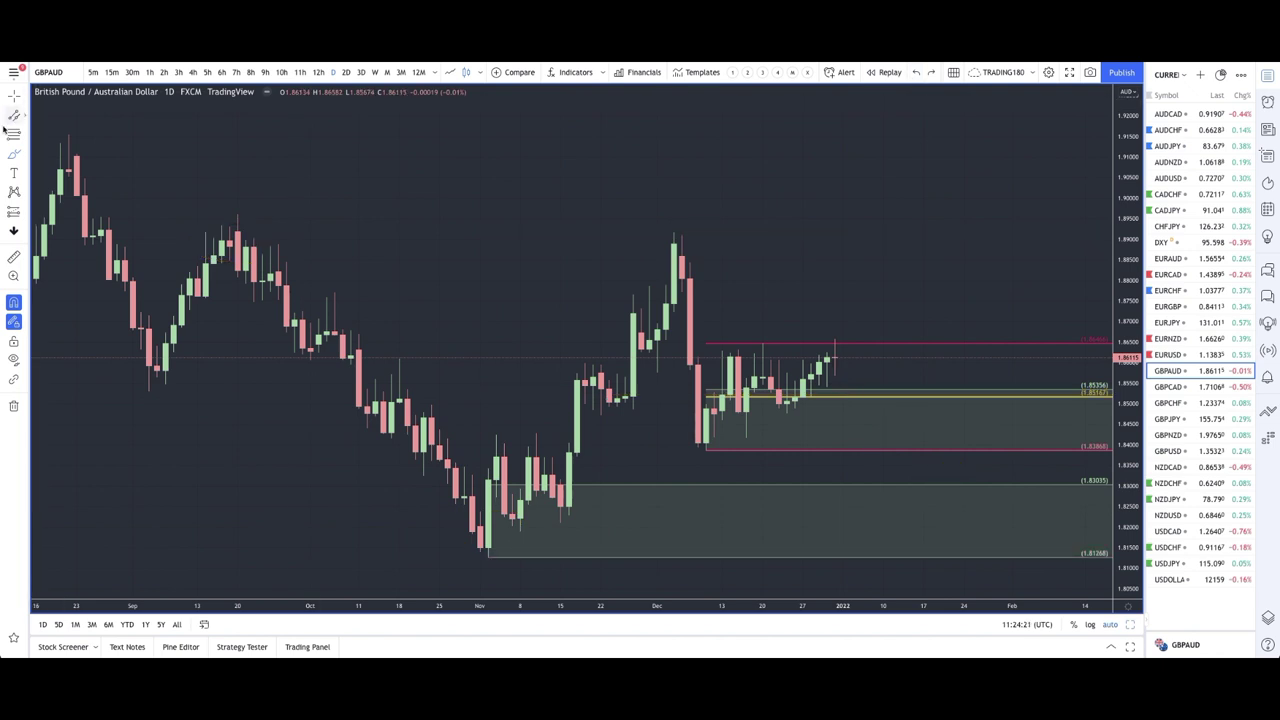
Box the December range with the EQUAL HIGHS/LOWS style and widen it left to the range start.
left_click(23, 155)
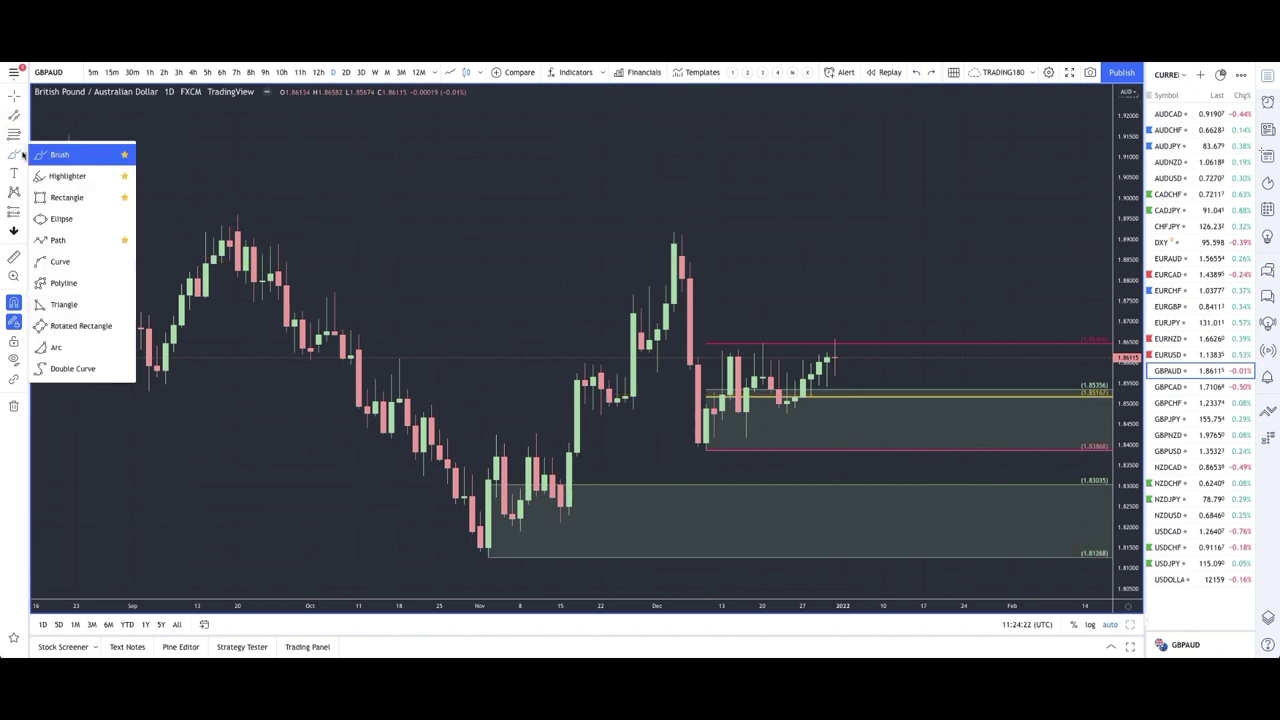
left_click(62, 197)
mouse_move(706, 345)
left_mouse_down()
mouse_move(834, 449)
mouse_move(875, 447)
left_mouse_up()
left_click(451, 648)
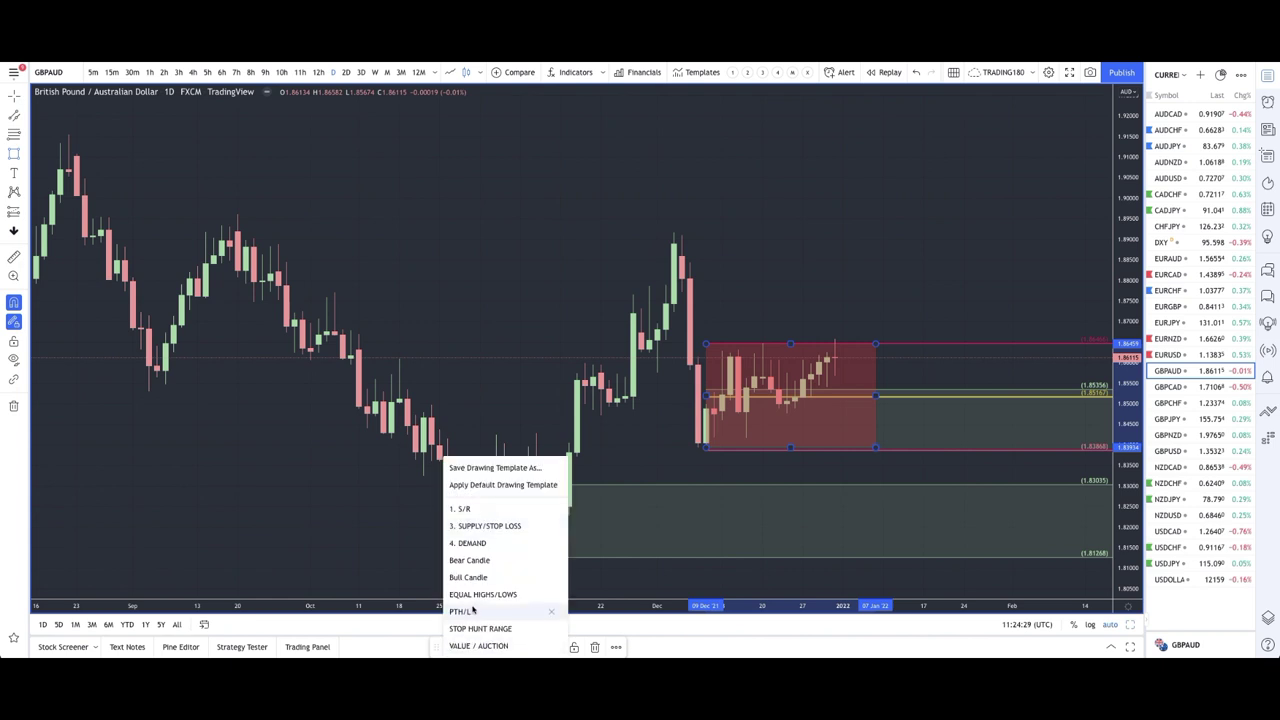
left_click(491, 598)
scroll(677, 440, "up", 4)
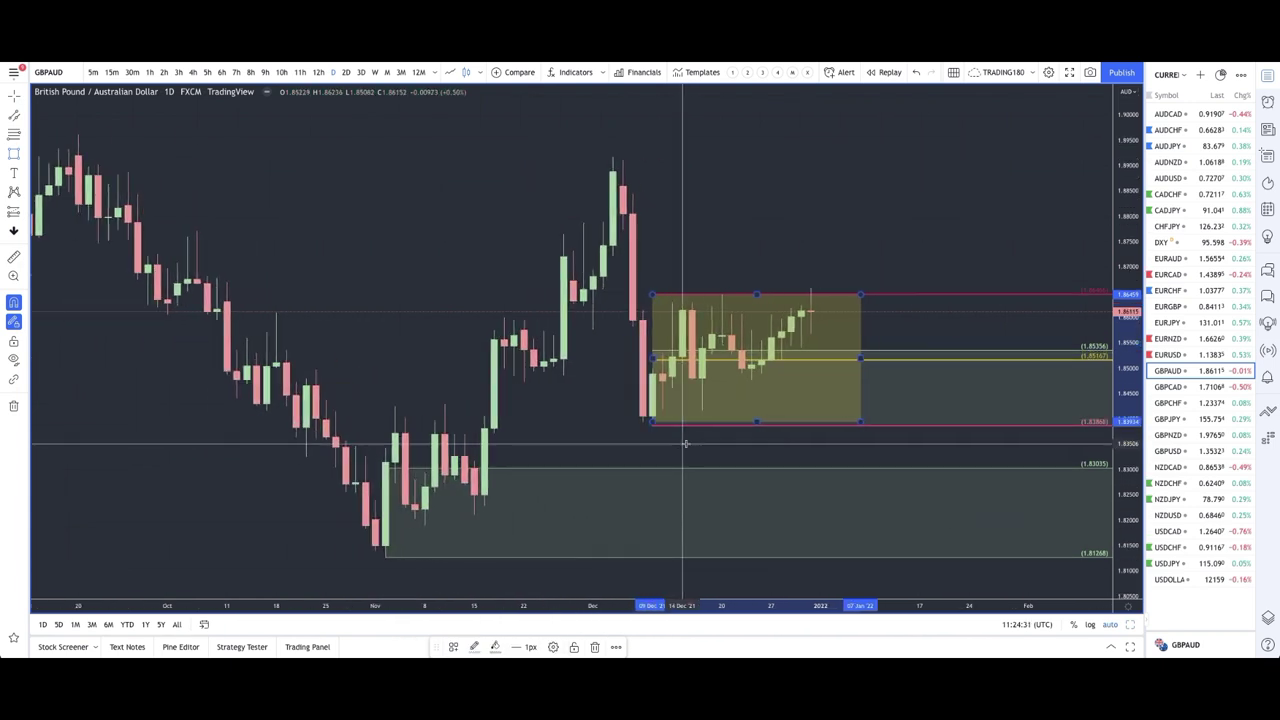
left_click_drag(588, 347, 553, 347)
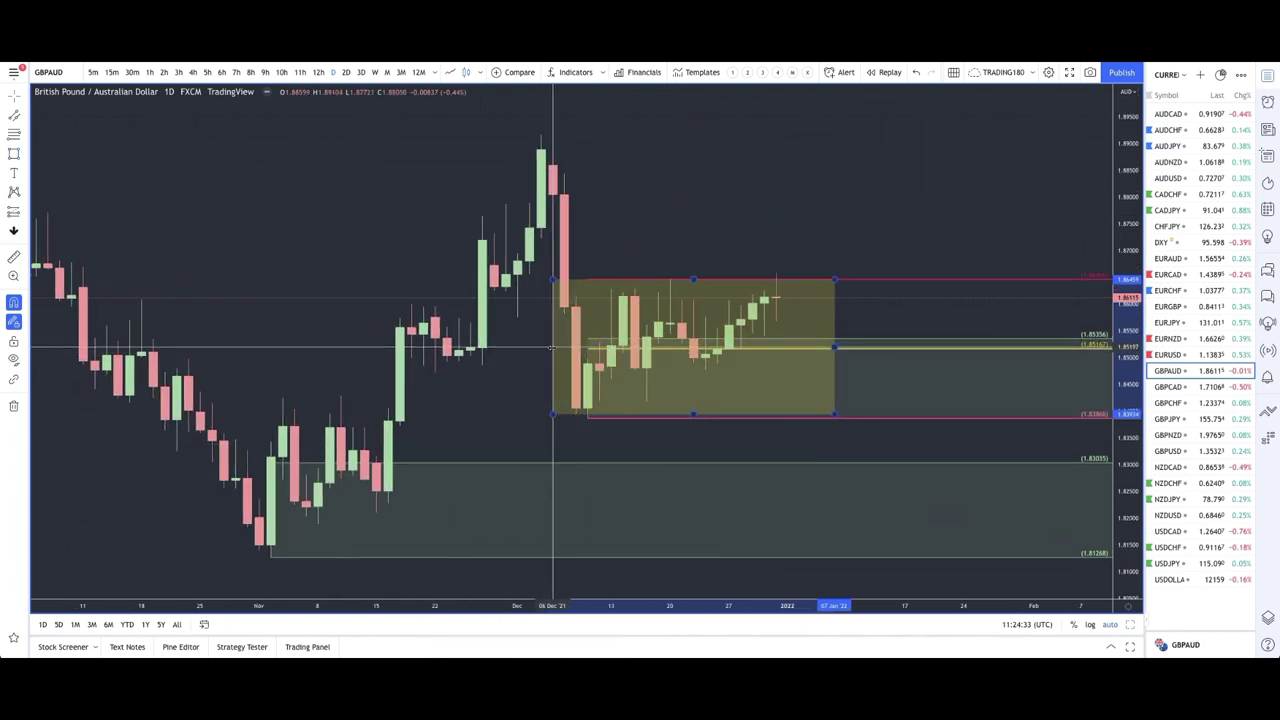
Brush a dip to the box bottom and rally, then switch to GBPCAD.
left_click(24, 156)
left_click(50, 157)
mouse_move(776, 298)
left_mouse_down()
mouse_move(776, 366)
mouse_move(799, 421)
mouse_move(848, 362)
mouse_move(866, 364)
left_mouse_up()
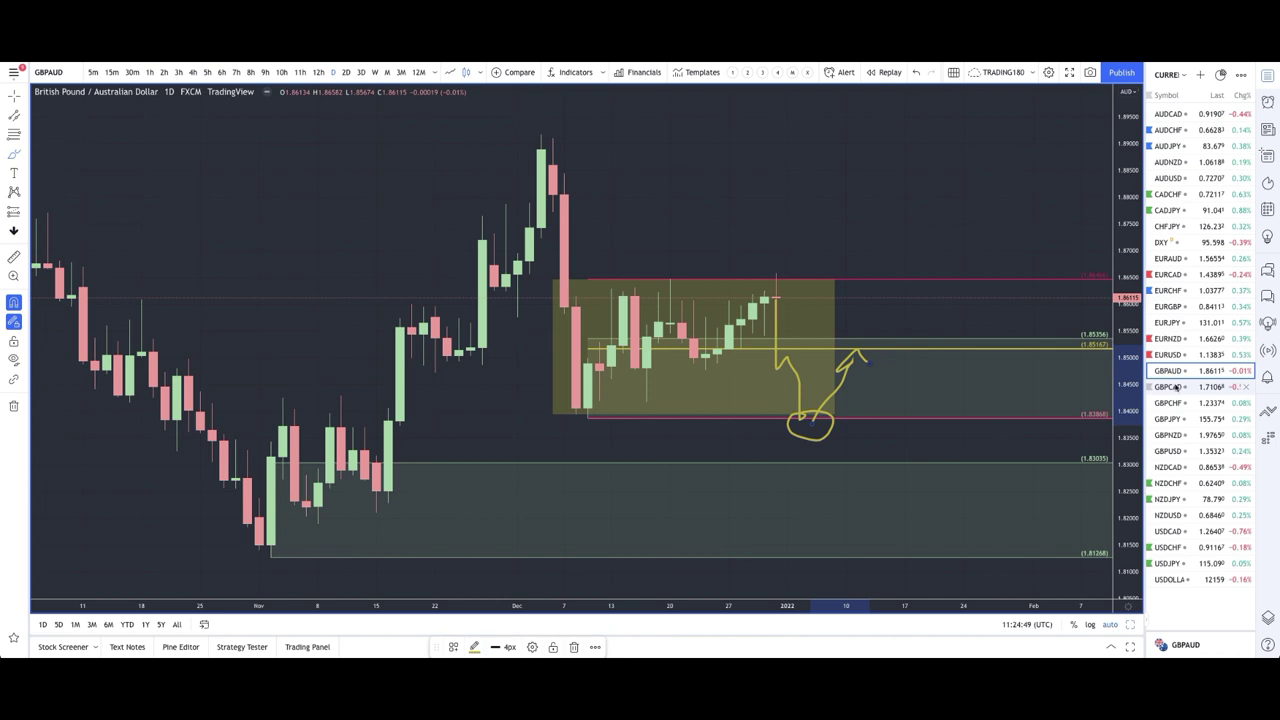
left_click(1170, 387)
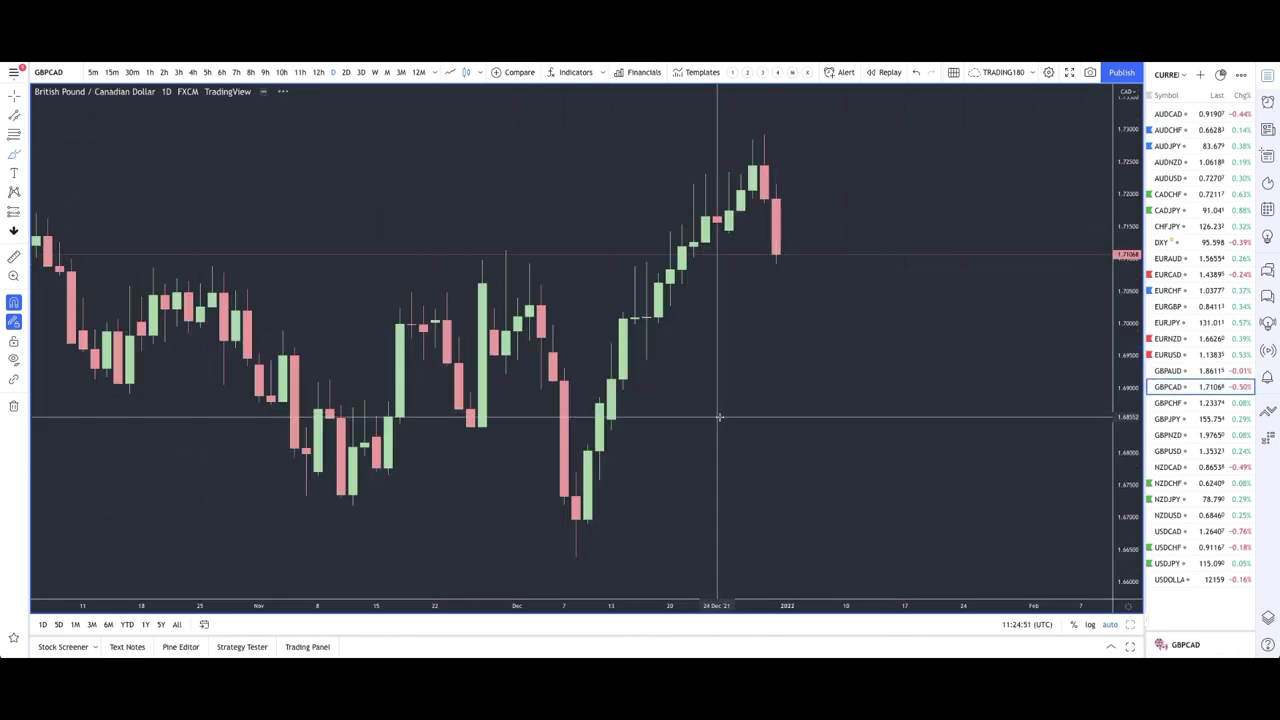
Add SUPPLY-styled zones on GBPCAD at 1.71957–1.71207 and 1.73690–1.72807.
scroll(700, 390, "down", 5)
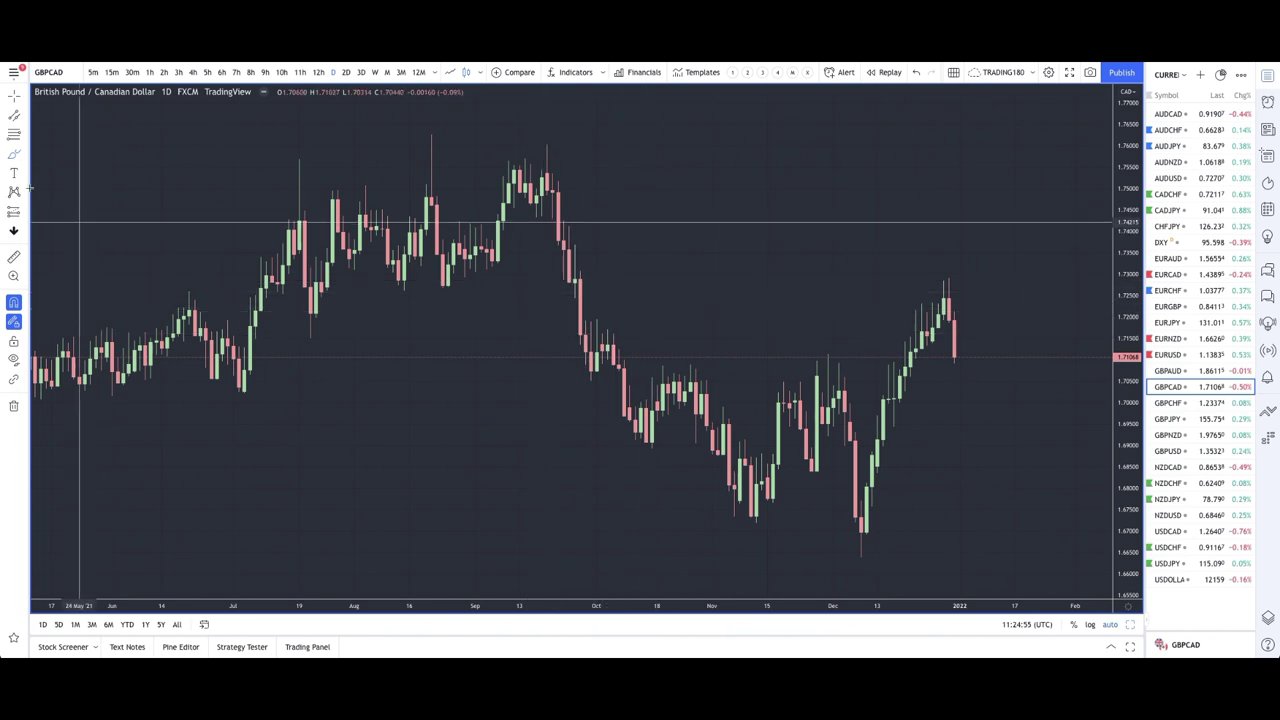
left_click(608, 349)
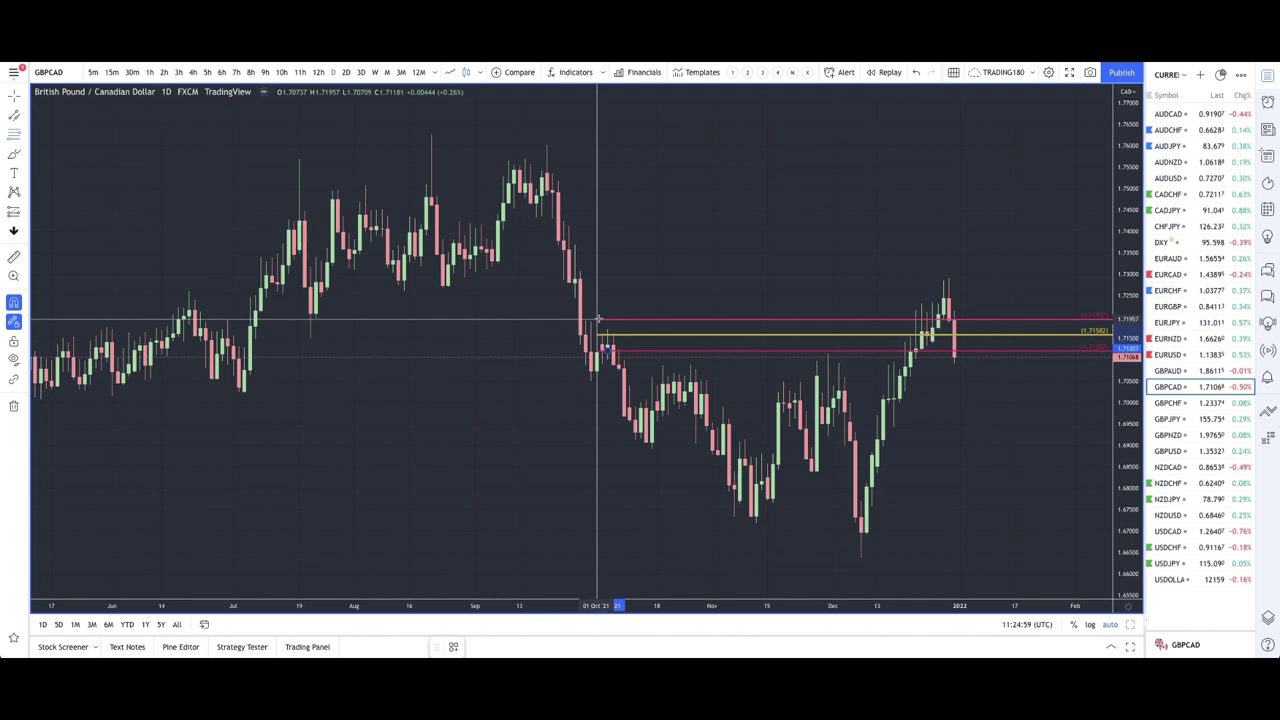
left_click(598, 318)
left_click(455, 647)
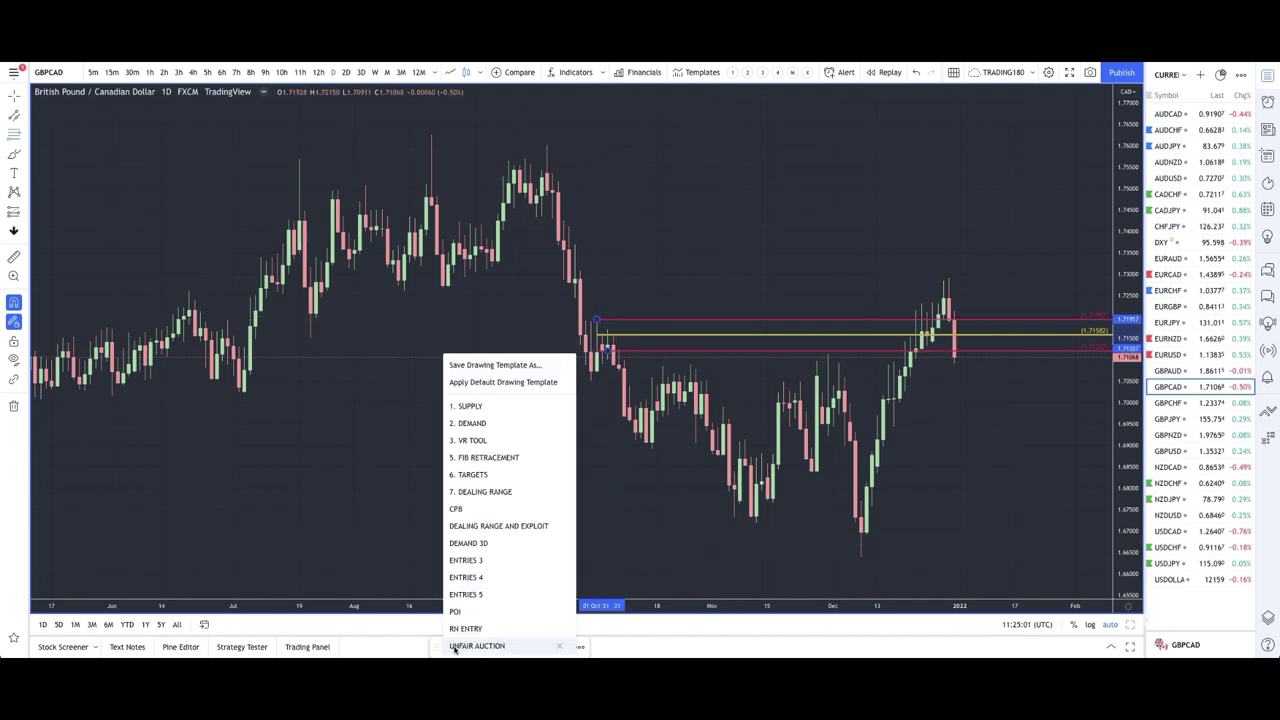
left_click(492, 407)
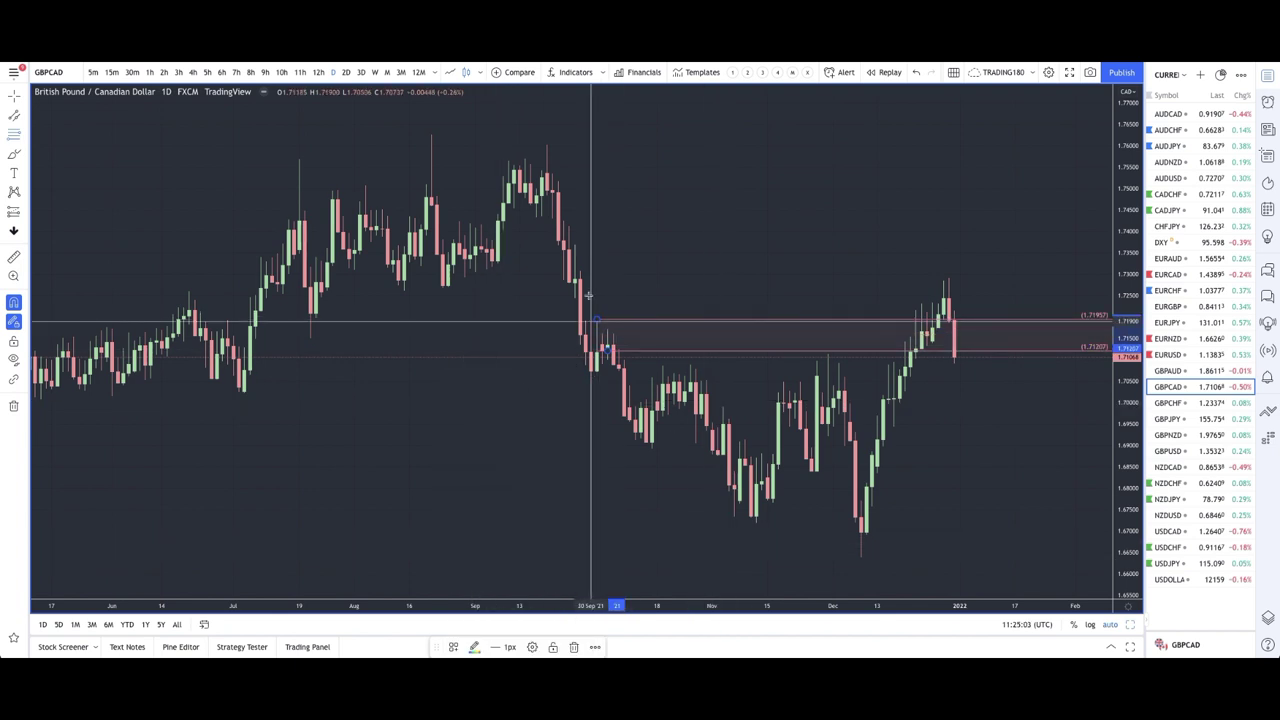
left_click(575, 244)
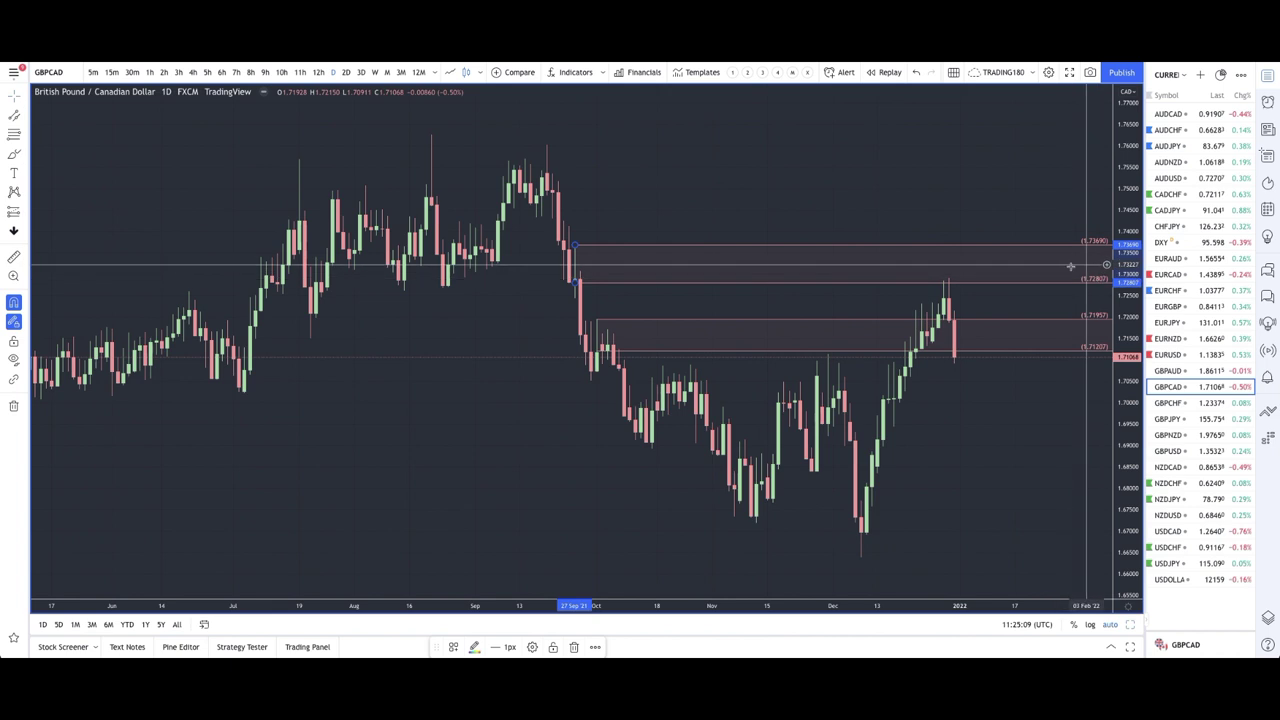
Draw a thin rectangle band along the 1.72807 level.
left_click(26, 153)
left_click(60, 194)
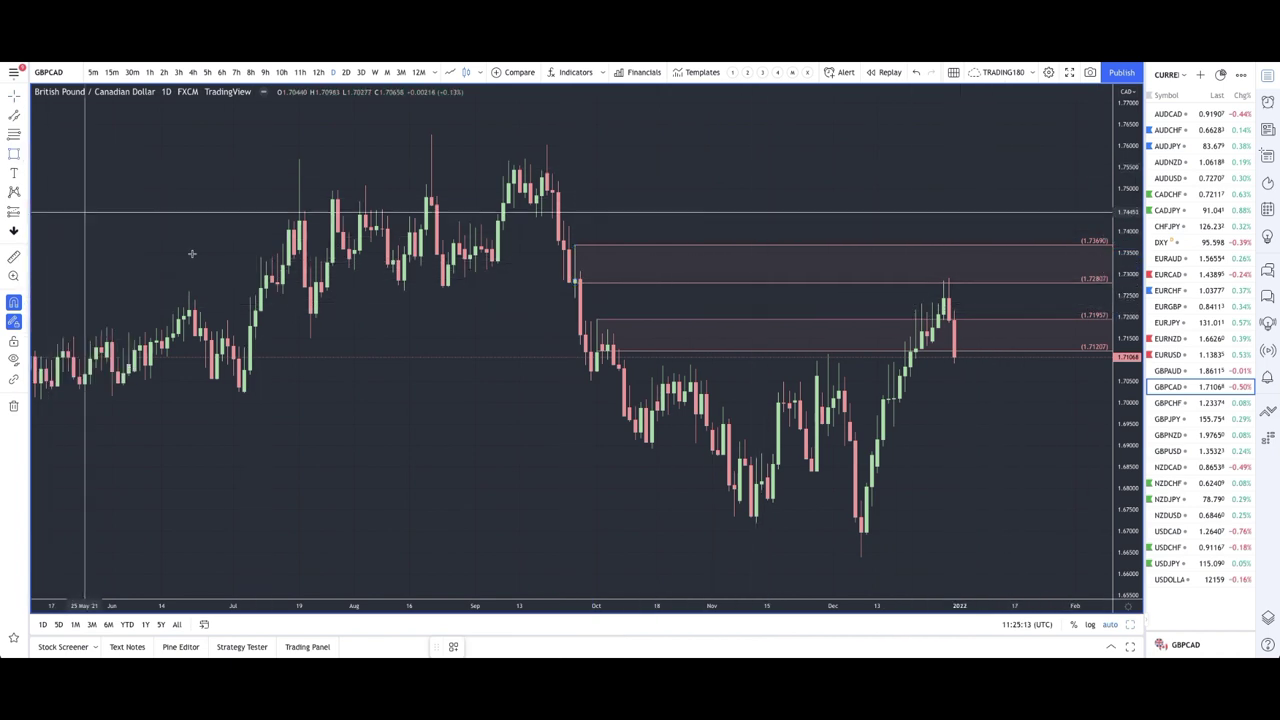
left_click_drag(405, 290, 838, 274)
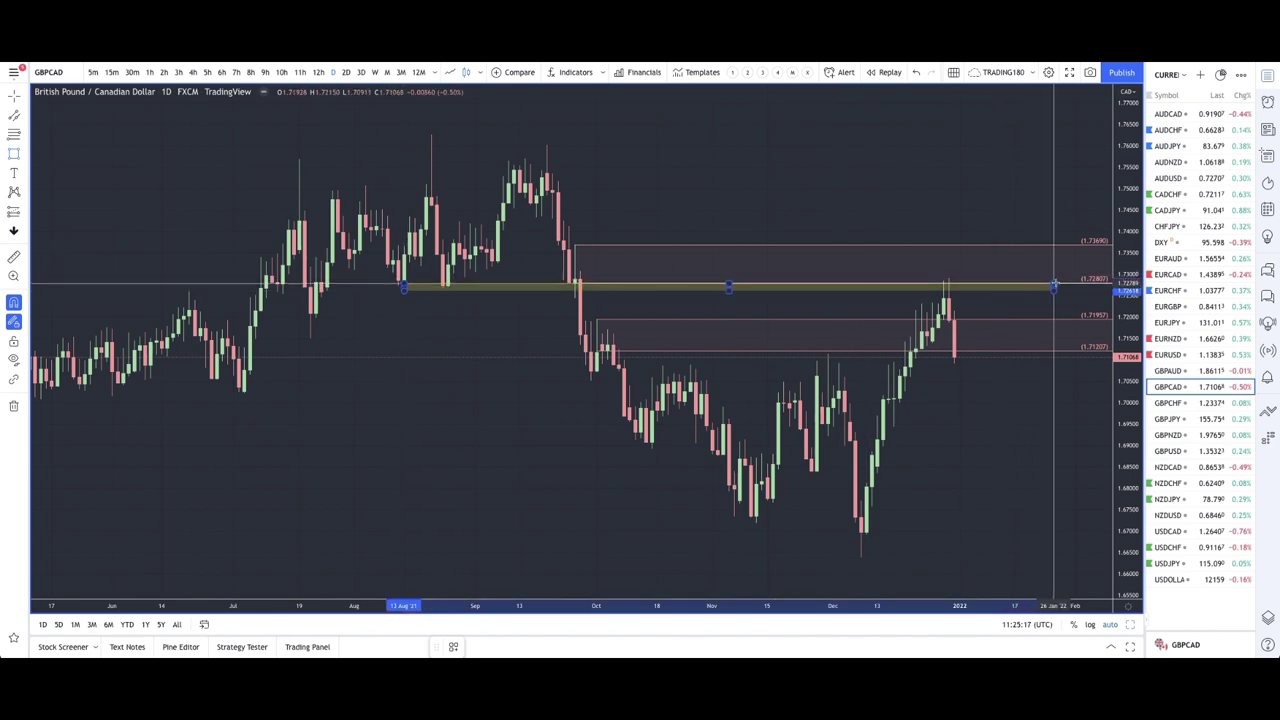
scroll(514, 296, "up", 3)
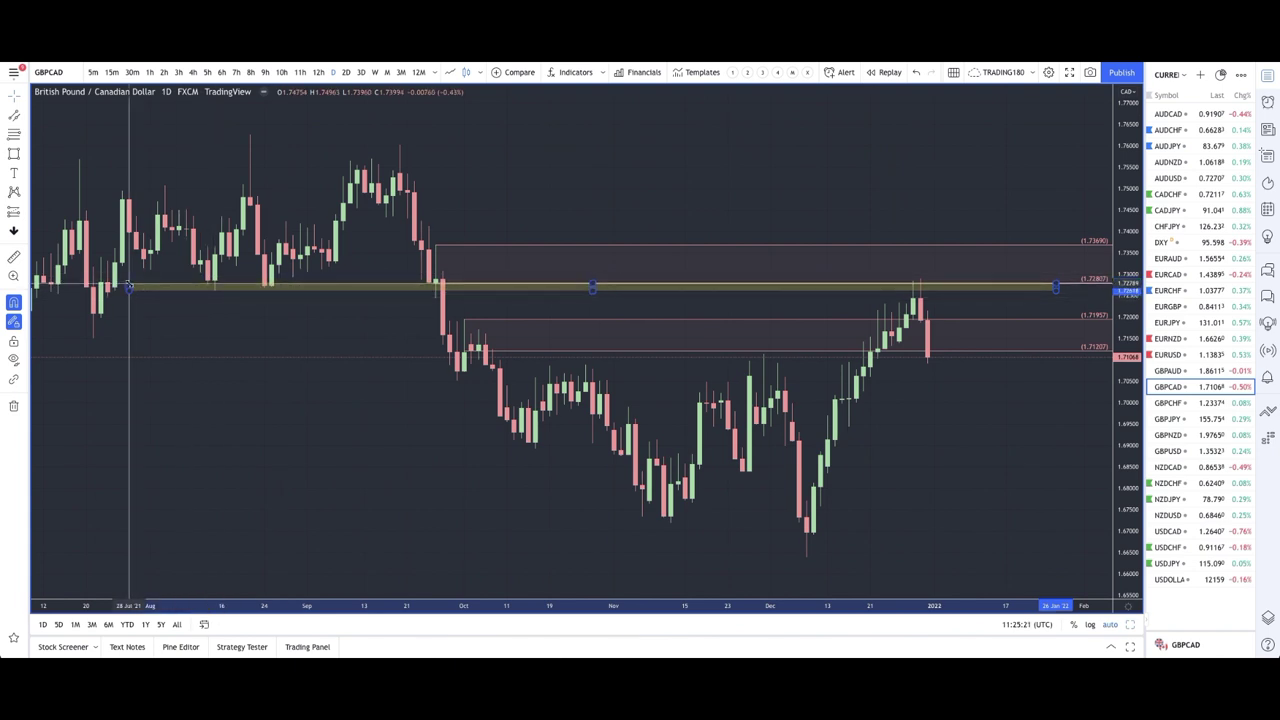
left_click(23, 149)
left_click(55, 155)
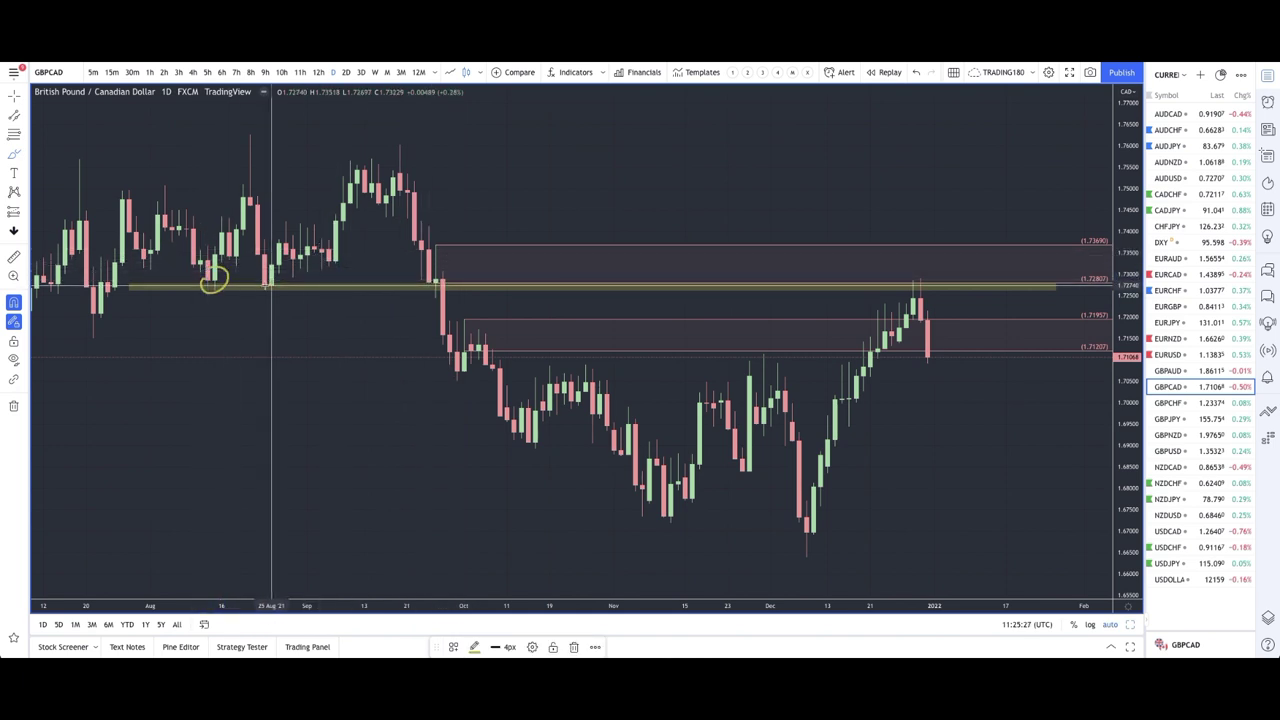
Brush a C and falling path at the zone's left edge and loop the November low.
mouse_move(436, 286)
left_mouse_down()
mouse_move(456, 238)
mouse_move(452, 358)
mouse_move(523, 429)
mouse_move(620, 400)
mouse_move(650, 450)
left_mouse_up()
left_click_drag(487, 250, 504, 282)
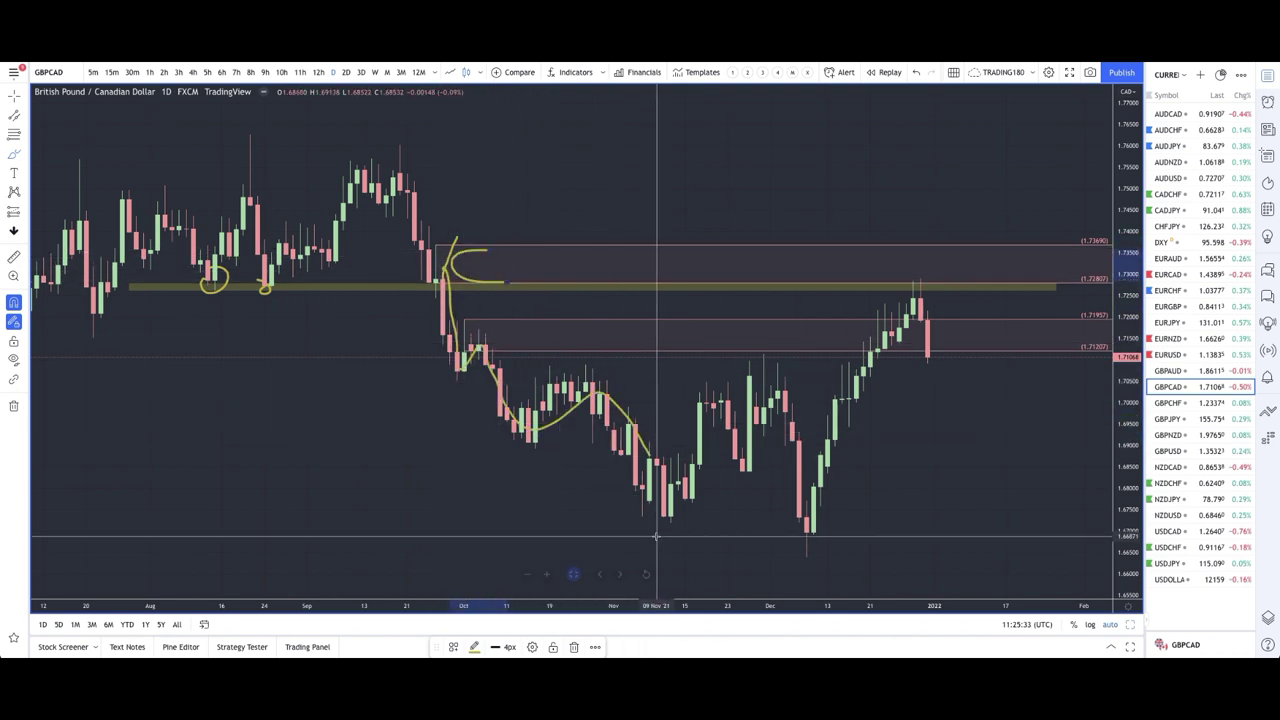
left_click_drag(656, 540, 658, 532)
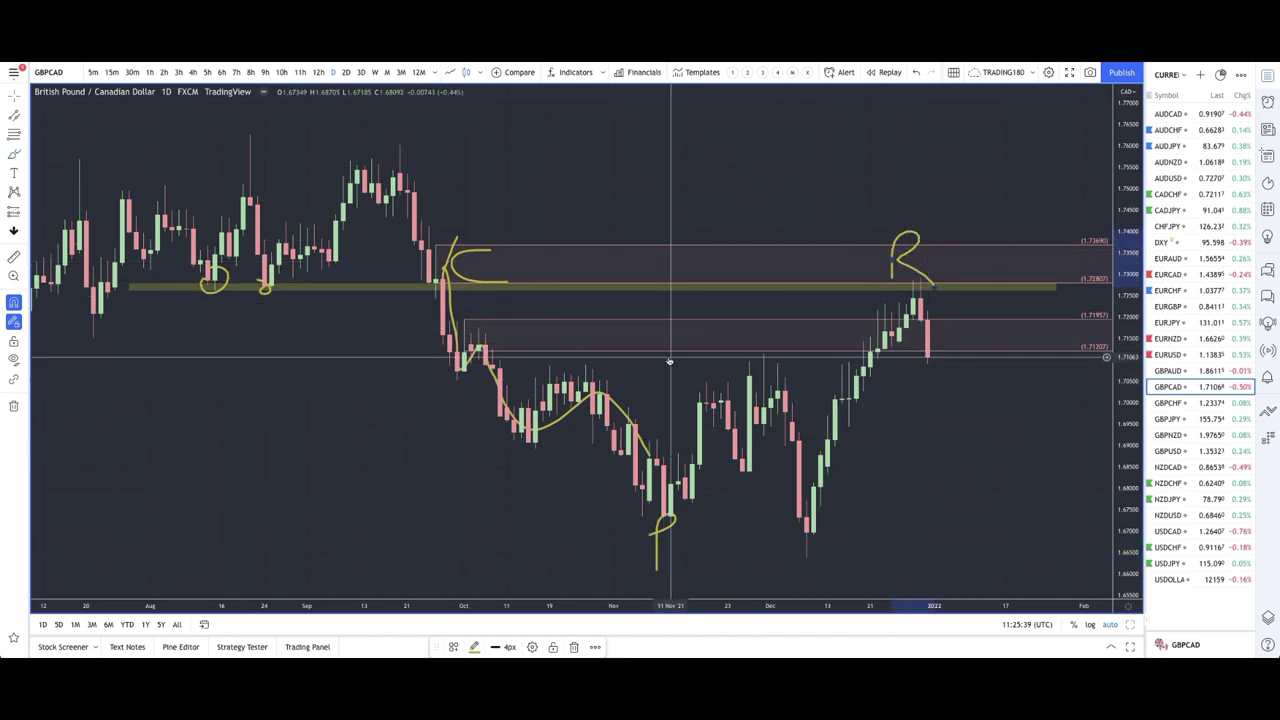
scroll(669, 360, "down", 3)
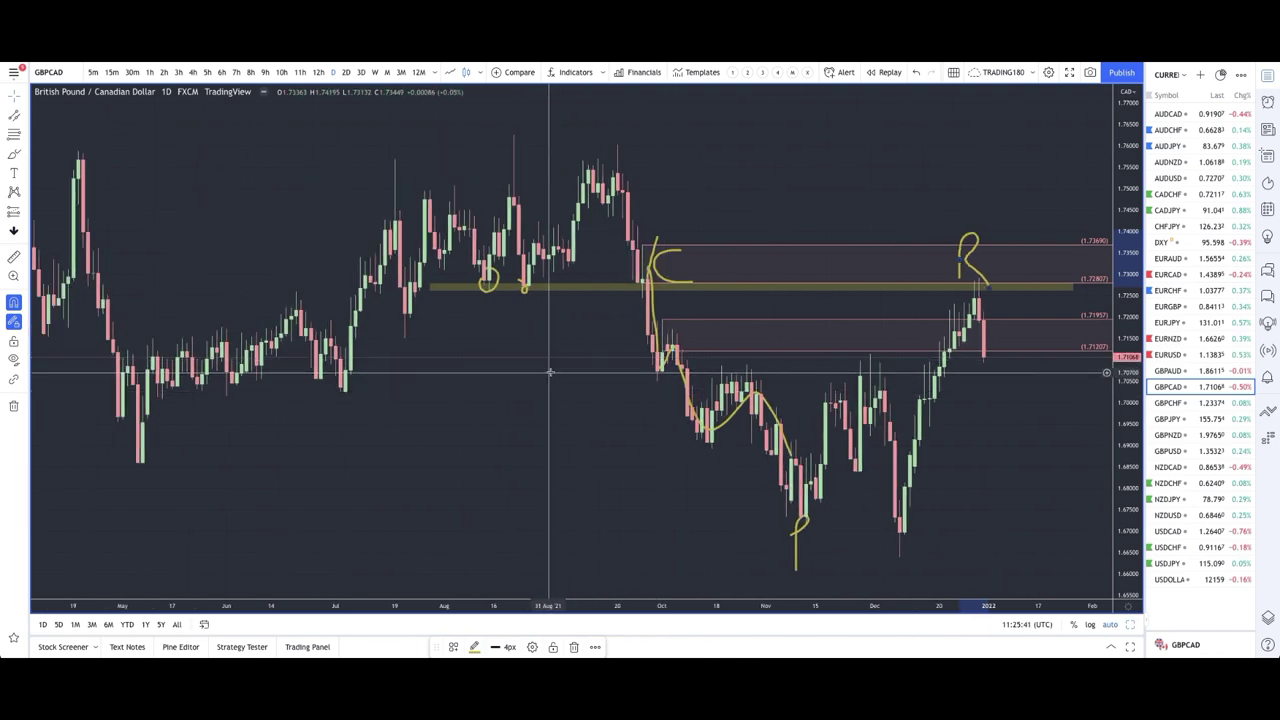
left_click_drag(1010, 330, 850, 300)
left_click(523, 281)
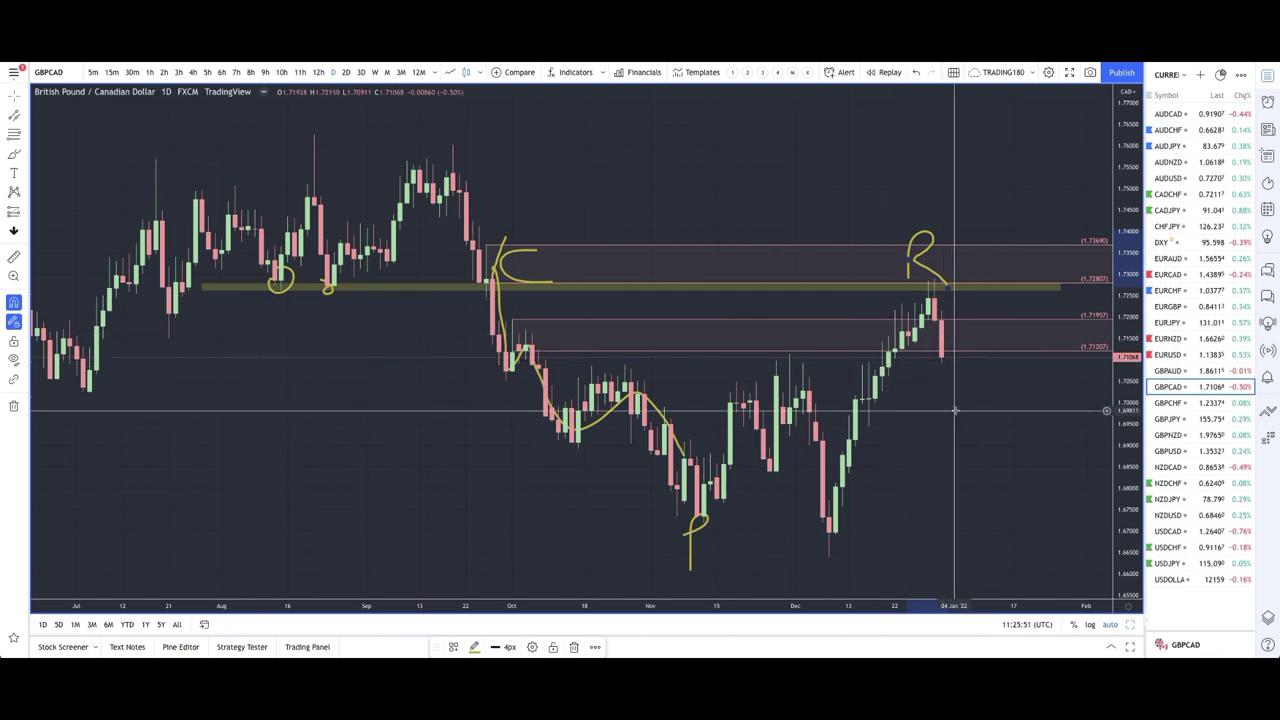
Remove the lower pink zone from GBPCAD and loop the R into a B.
right_click(957, 378)
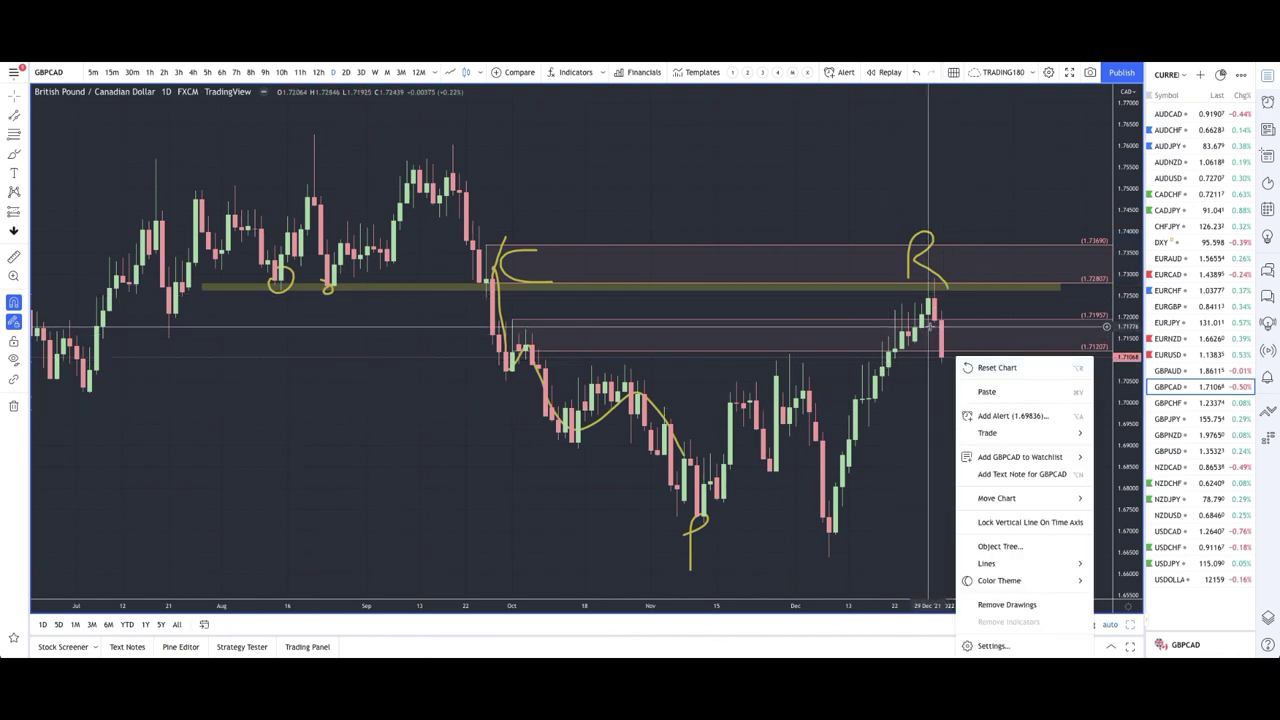
left_click(877, 323)
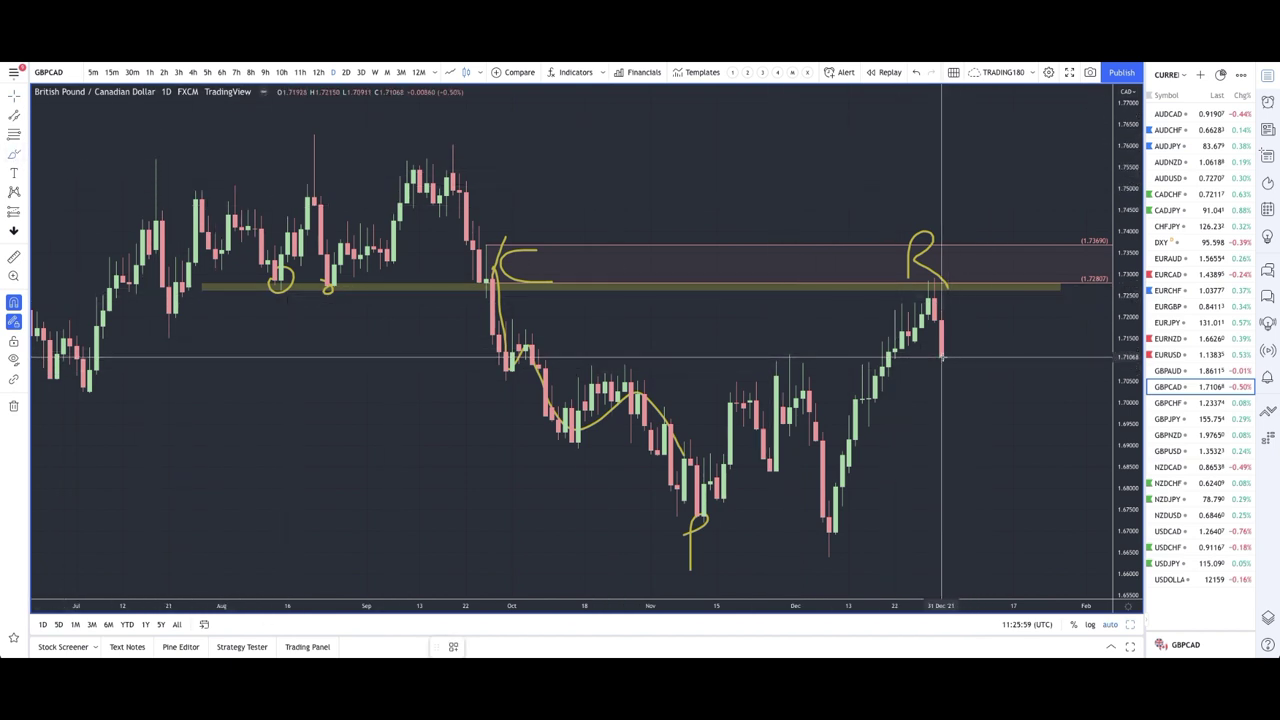
left_click_drag(938, 268, 925, 300)
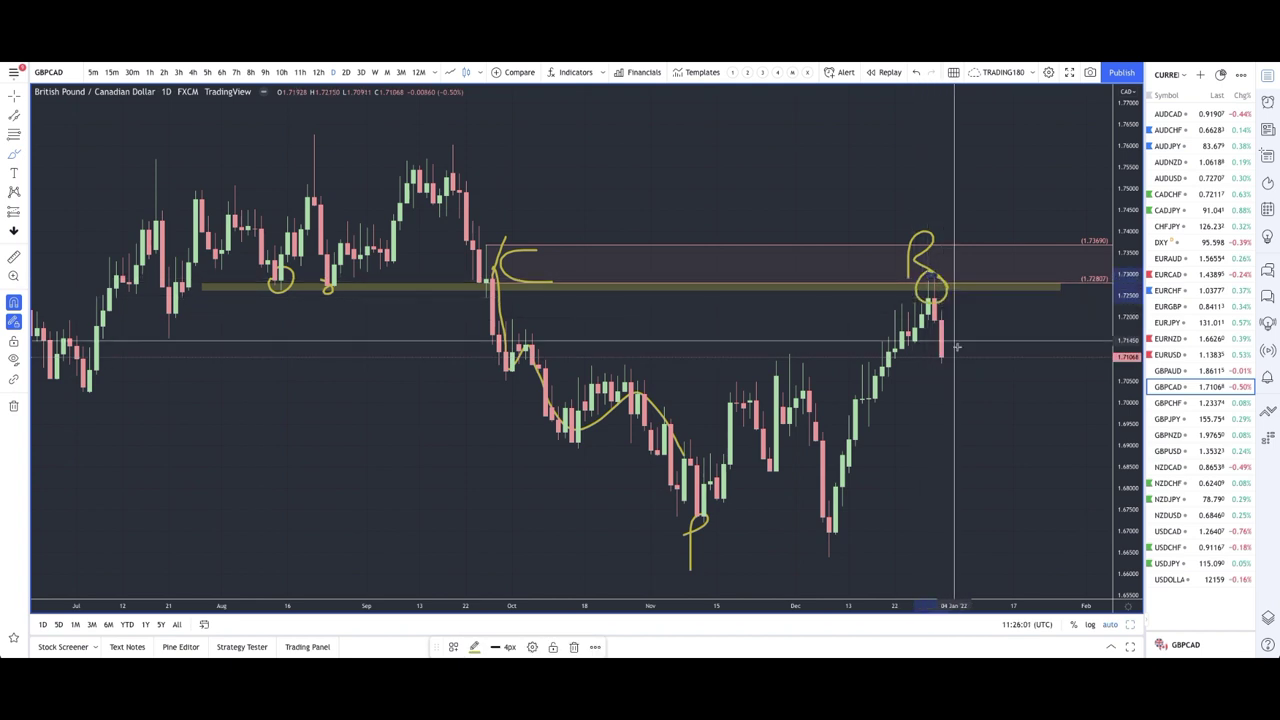
Brush a projected rise-then-fall path with a small loop, then reselect Brush.
mouse_move(946, 353)
left_mouse_down()
mouse_move(972, 277)
mouse_move(1012, 333)
left_mouse_up()
left_click_drag(982, 256, 998, 284)
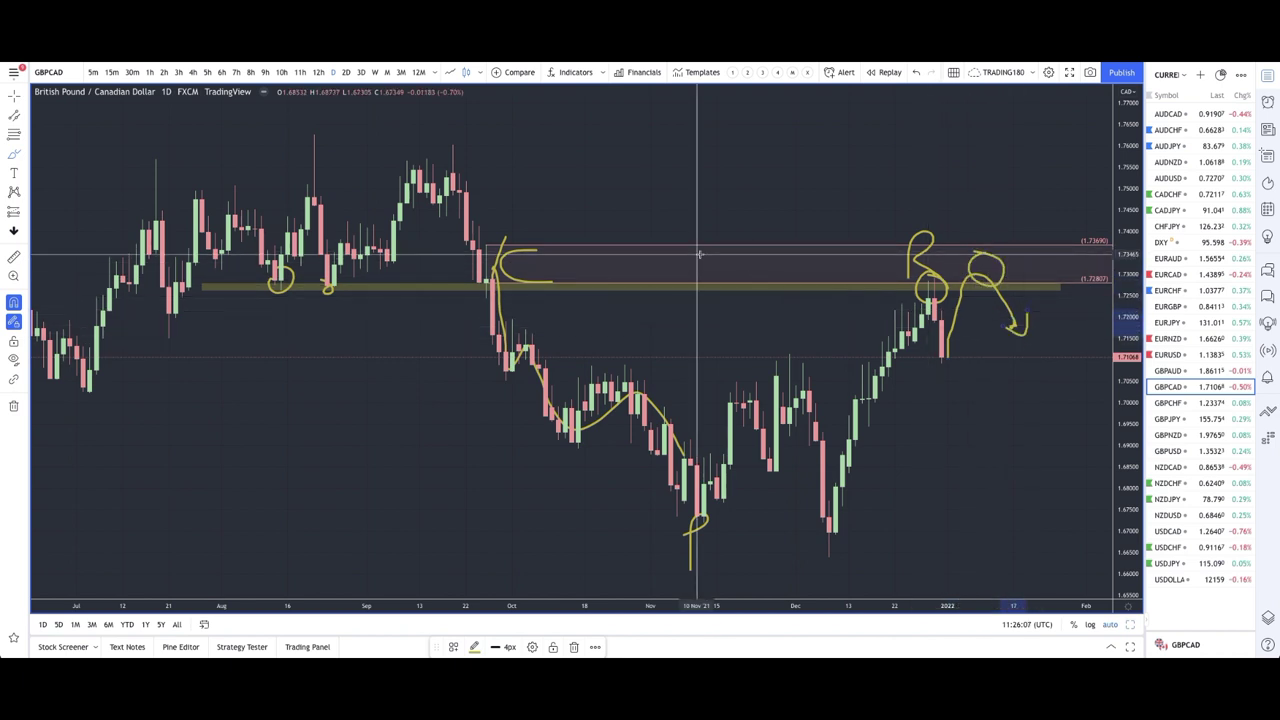
scroll(531, 255, "up", 2)
scroll(531, 255, "up", 1)
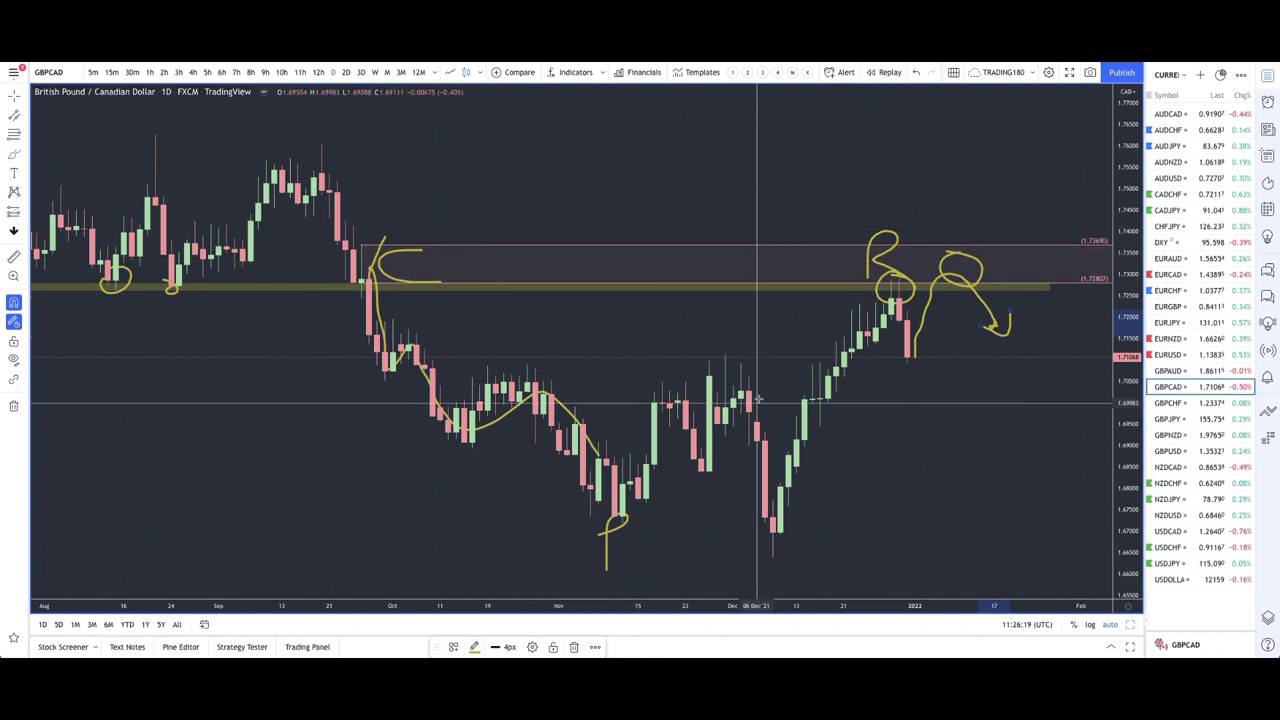
left_click(14, 156)
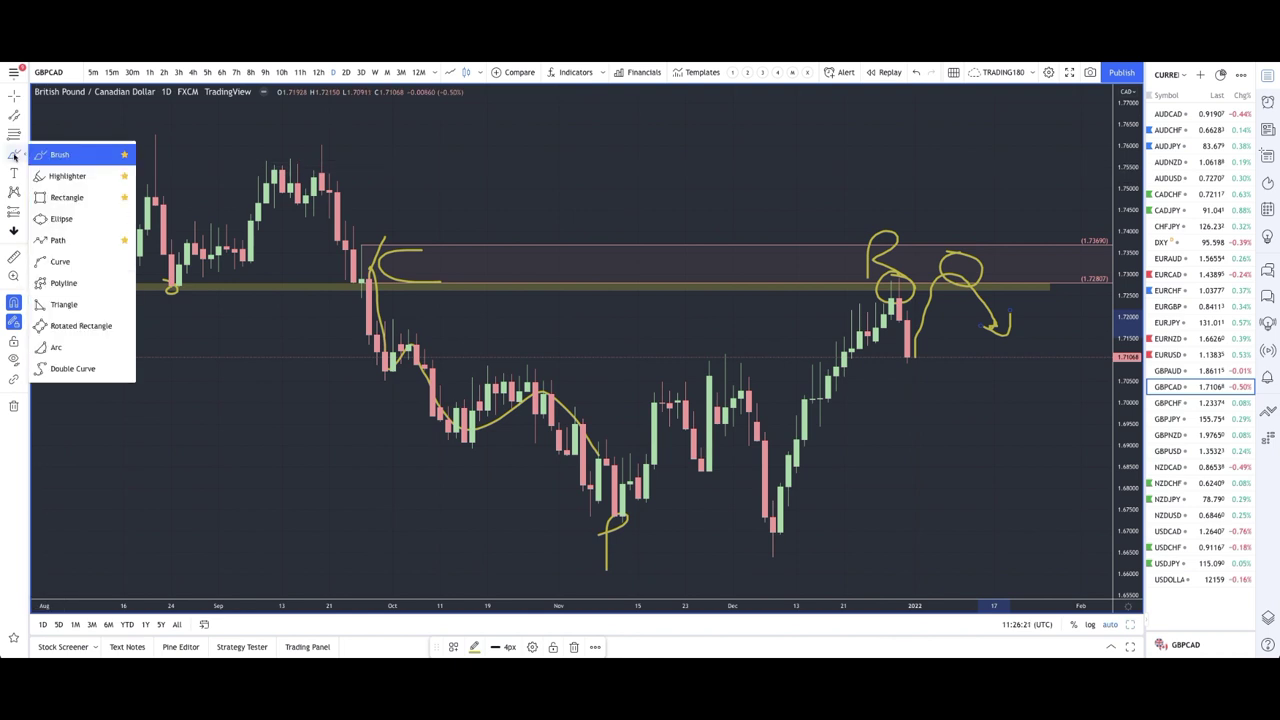
left_click(55, 155)
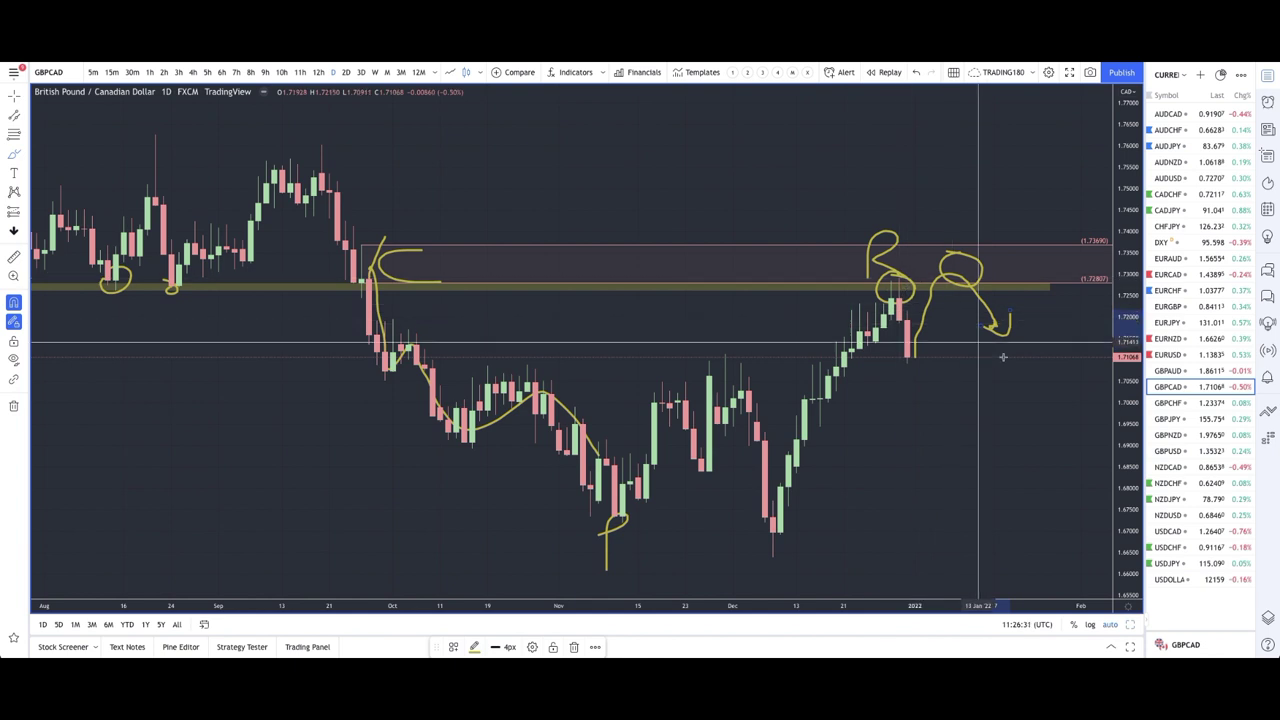
Switch to GBPCHF and draw a zone rectangle from 1.22151 to 1.21028.
left_click(1181, 403)
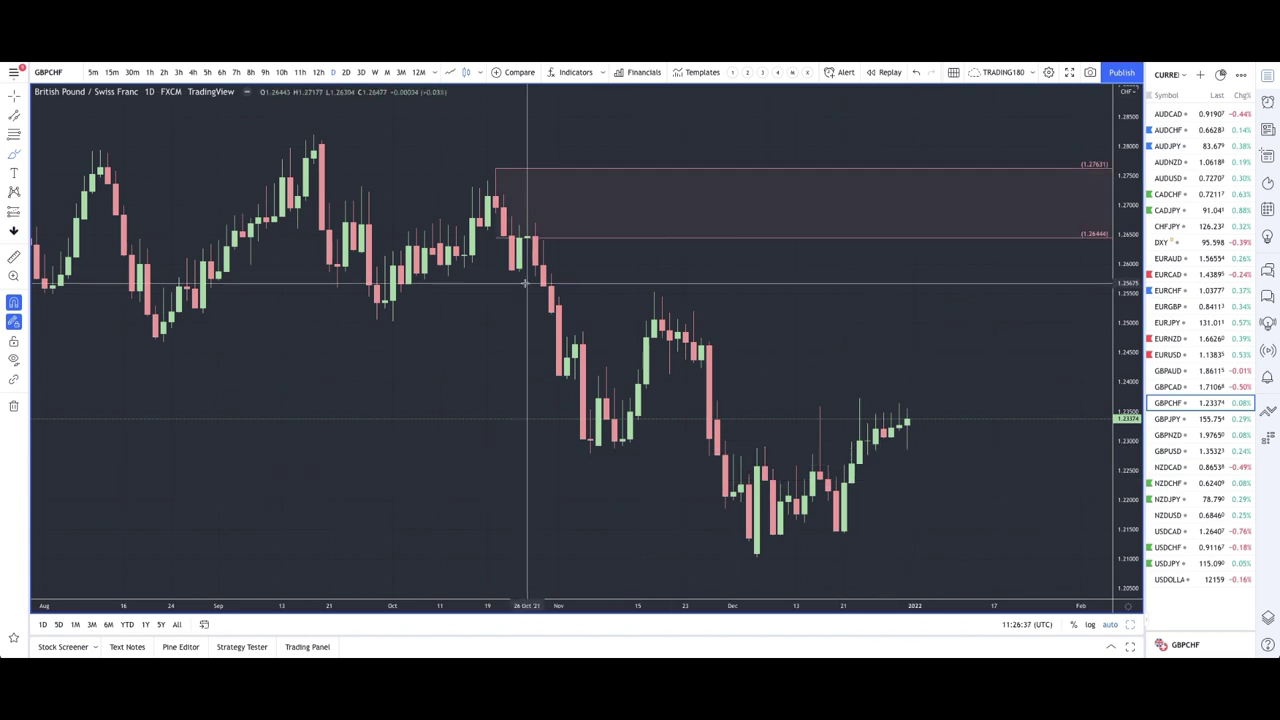
scroll(663, 388, "down", 3)
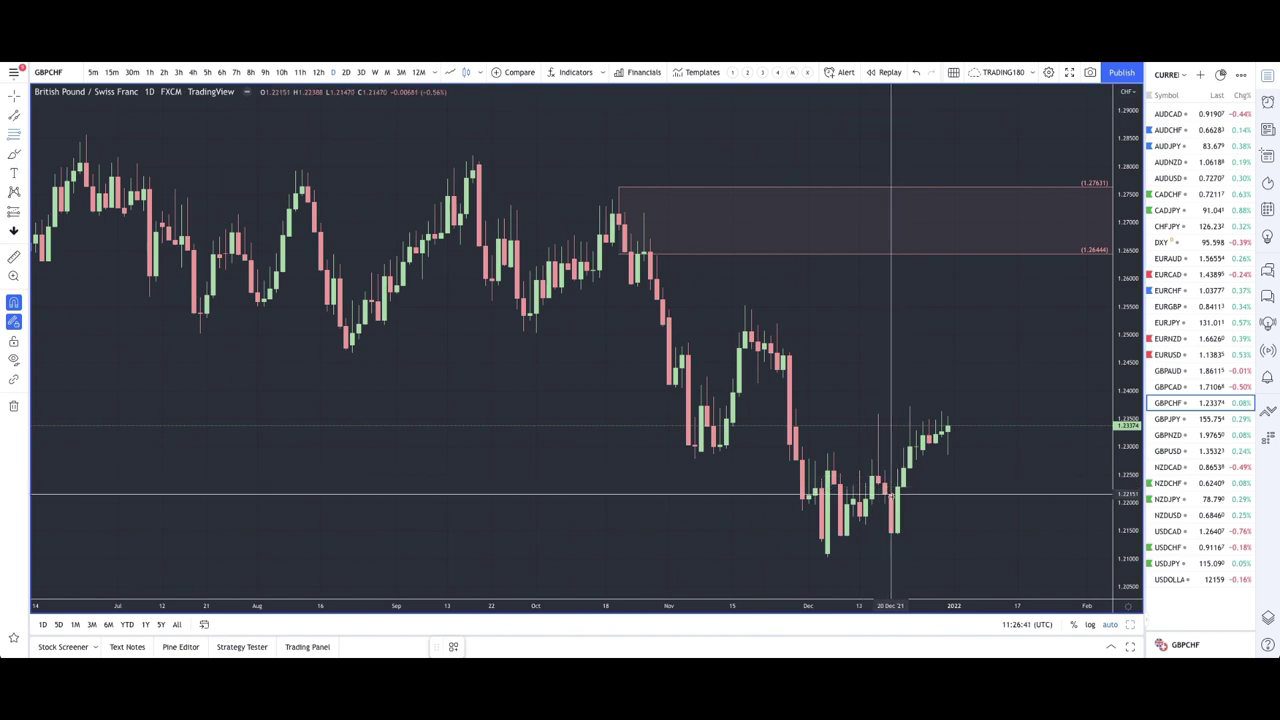
left_click(826, 556)
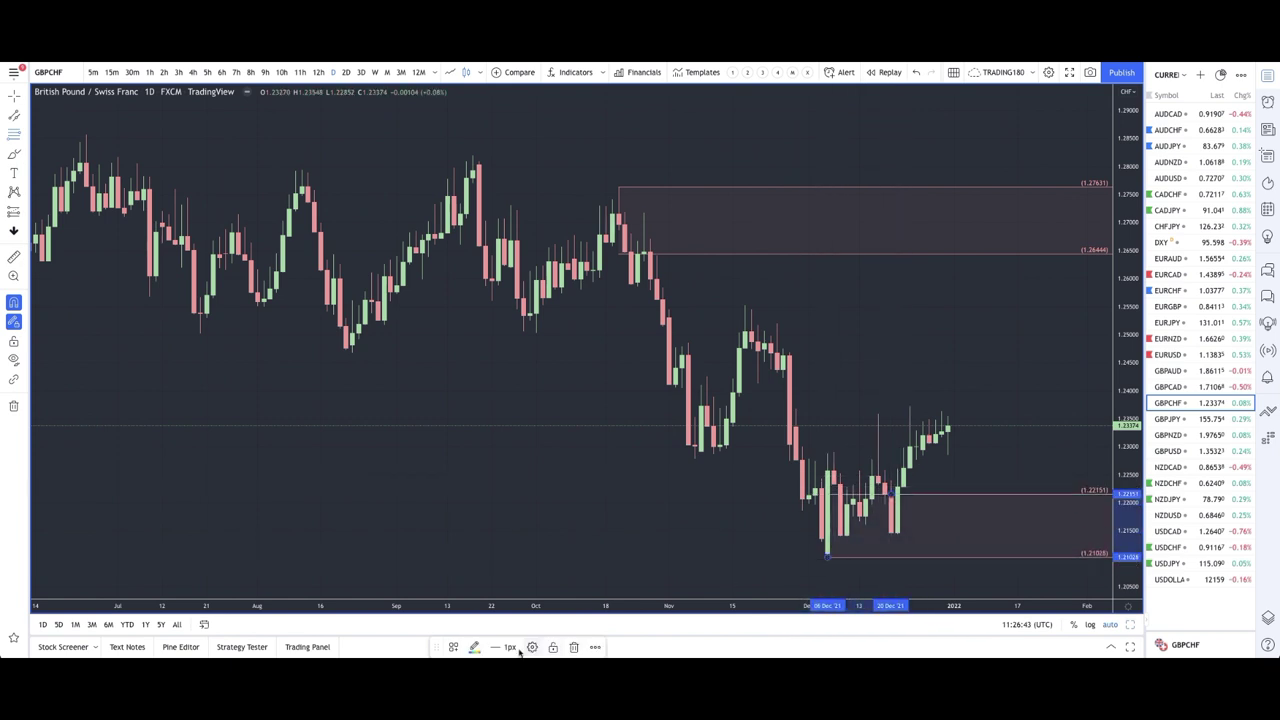
Style the new December-low zone with the '2. DEMAND' template.
left_click(453, 648)
left_click(486, 424)
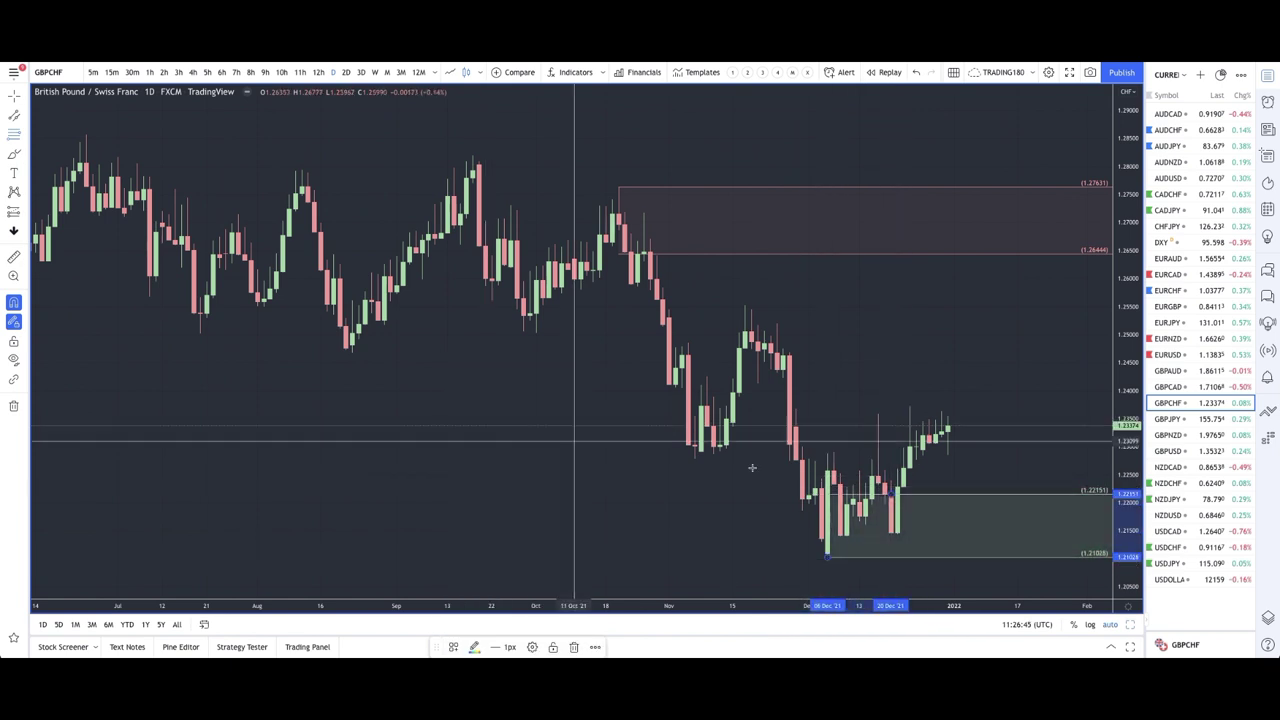
scroll(890, 458, "down", 5)
scroll(890, 460, "down", 5)
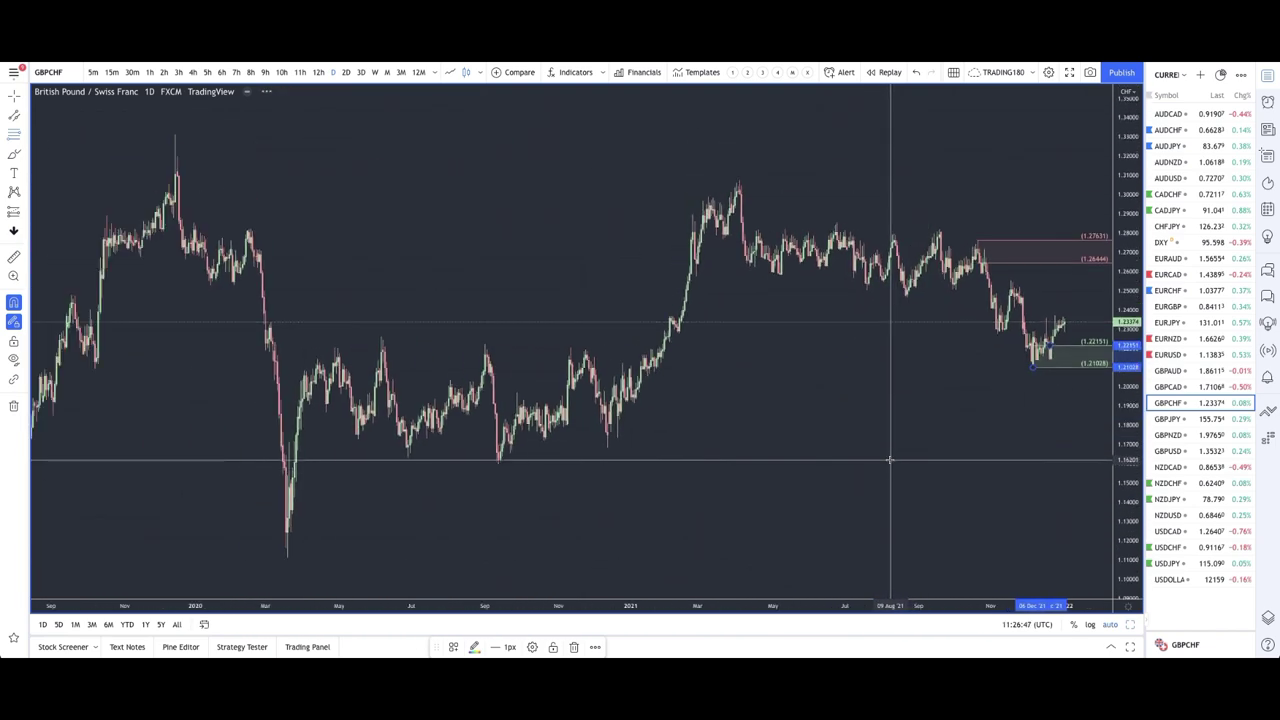
scroll(890, 460, "up", 10)
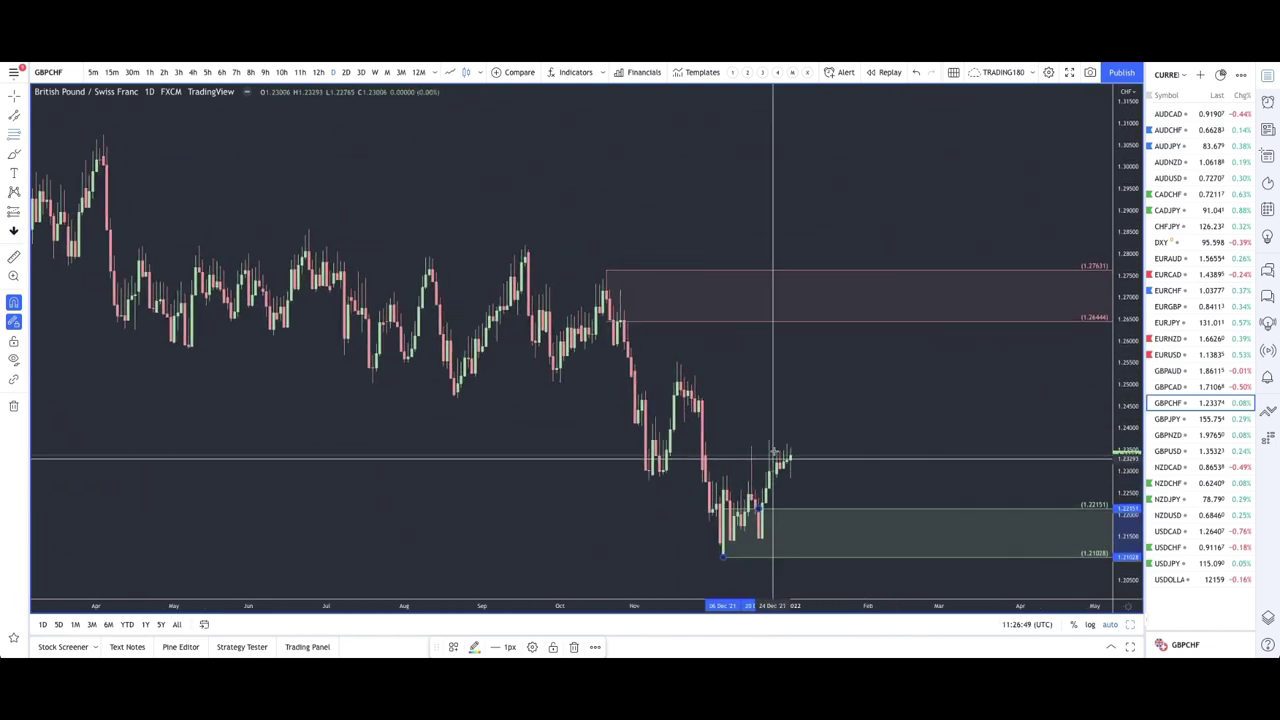
scroll(775, 450, "up", 2)
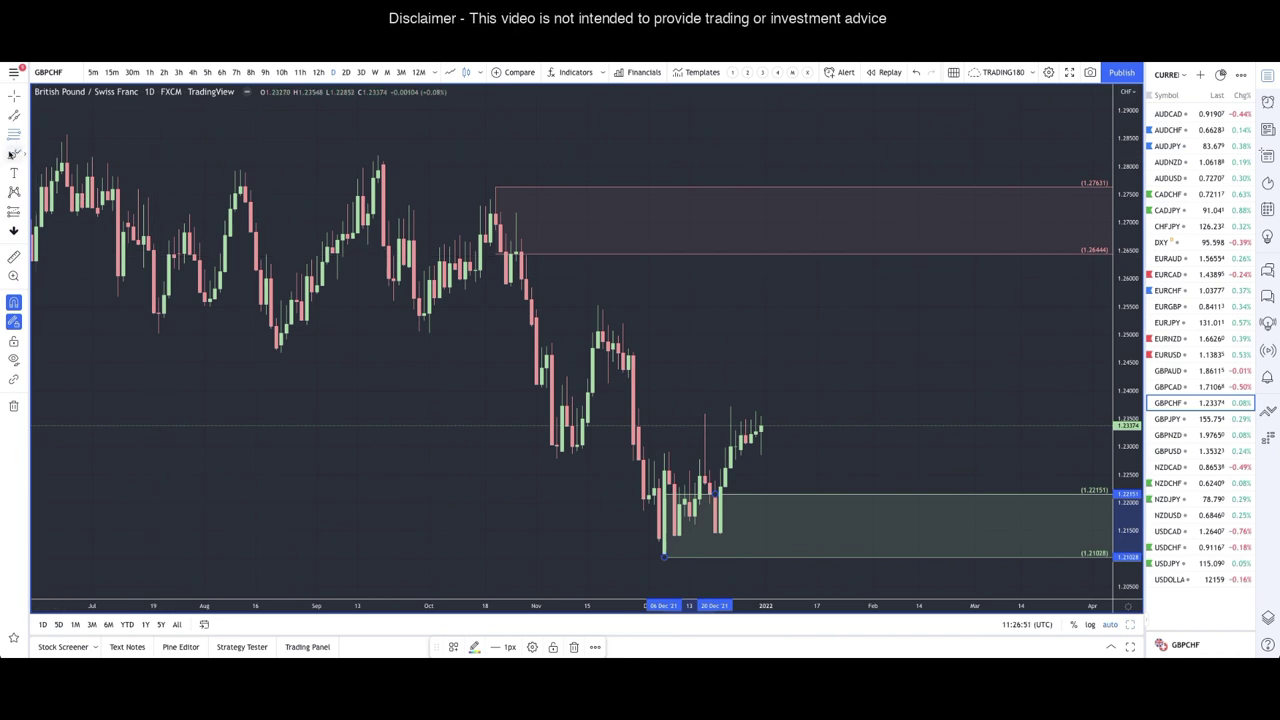
Brush a projected drop into the demand zone, circle its bottom, and sketch a rising alternative.
mouse_move(759, 430)
left_mouse_down()
mouse_move(772, 500)
mouse_move(802, 514)
mouse_move(816, 543)
mouse_move(880, 492)
mouse_move(868, 494)
mouse_move(905, 491)
left_mouse_up()
left_click_drag(829, 537, 847, 535)
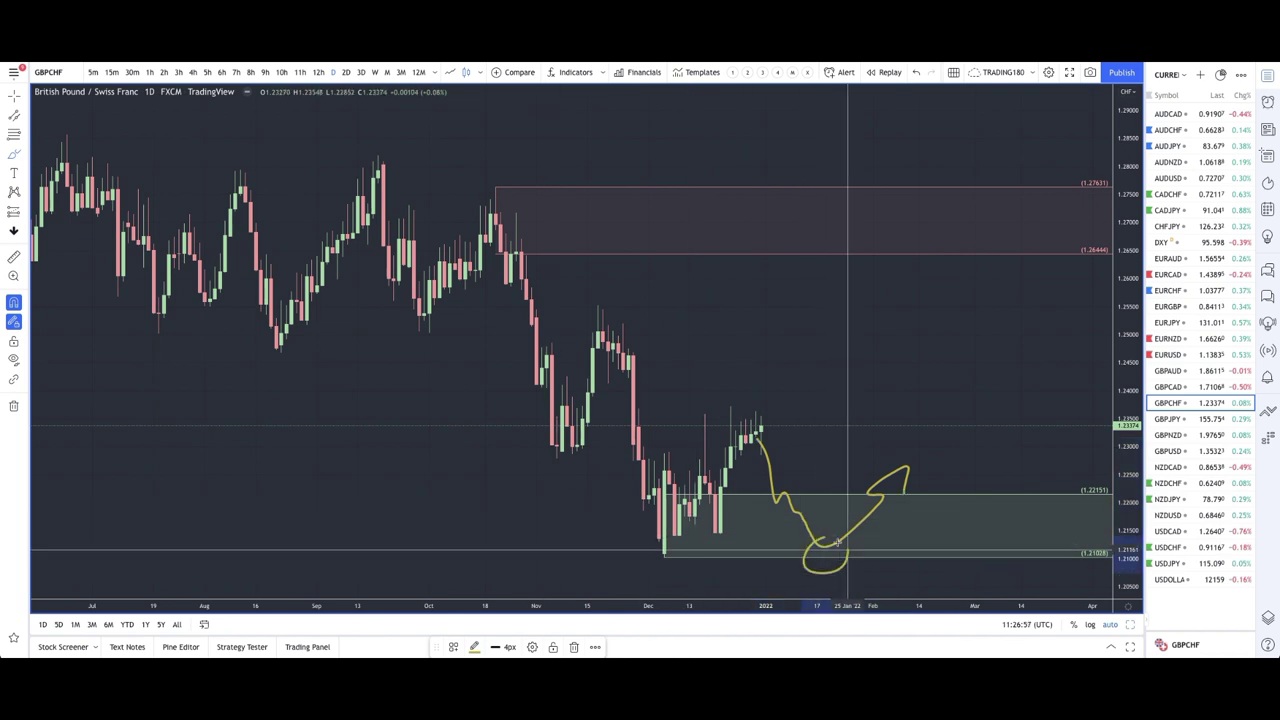
left_click_drag(760, 420, 816, 308)
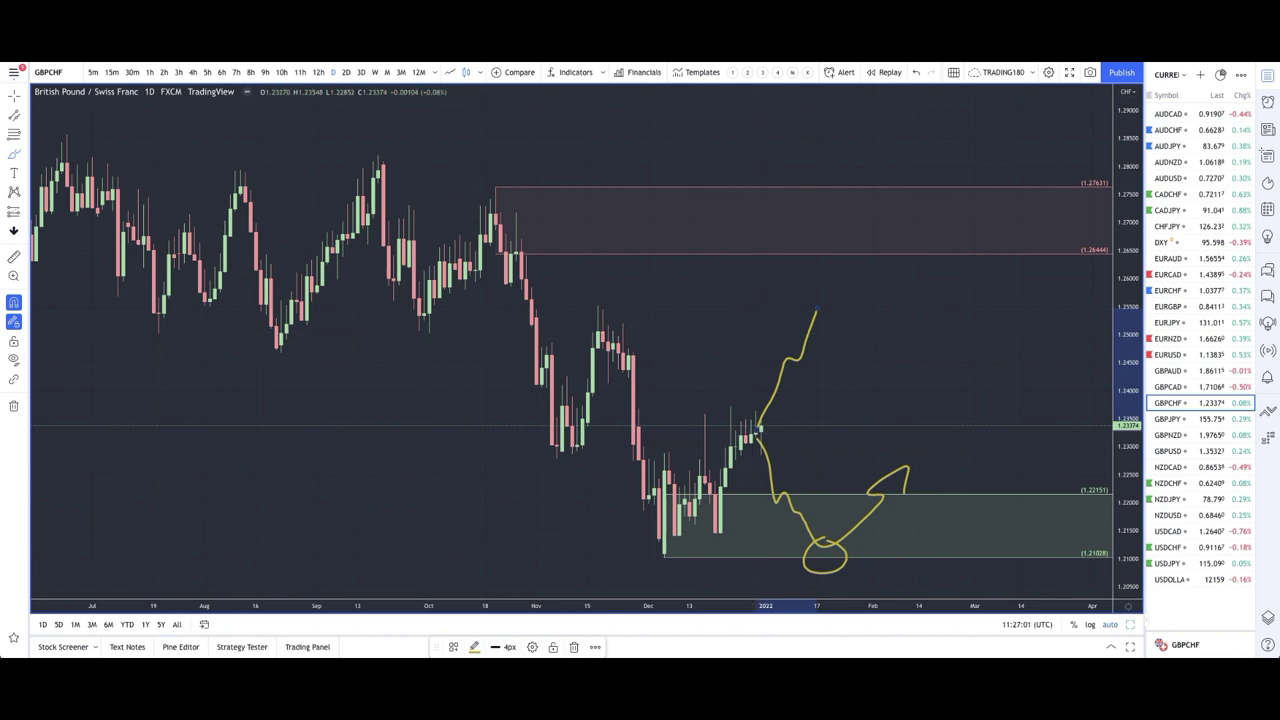
Mark a small 1.23205–1.22852 zone and extend the rising path to a circled peak.
key("Escape")
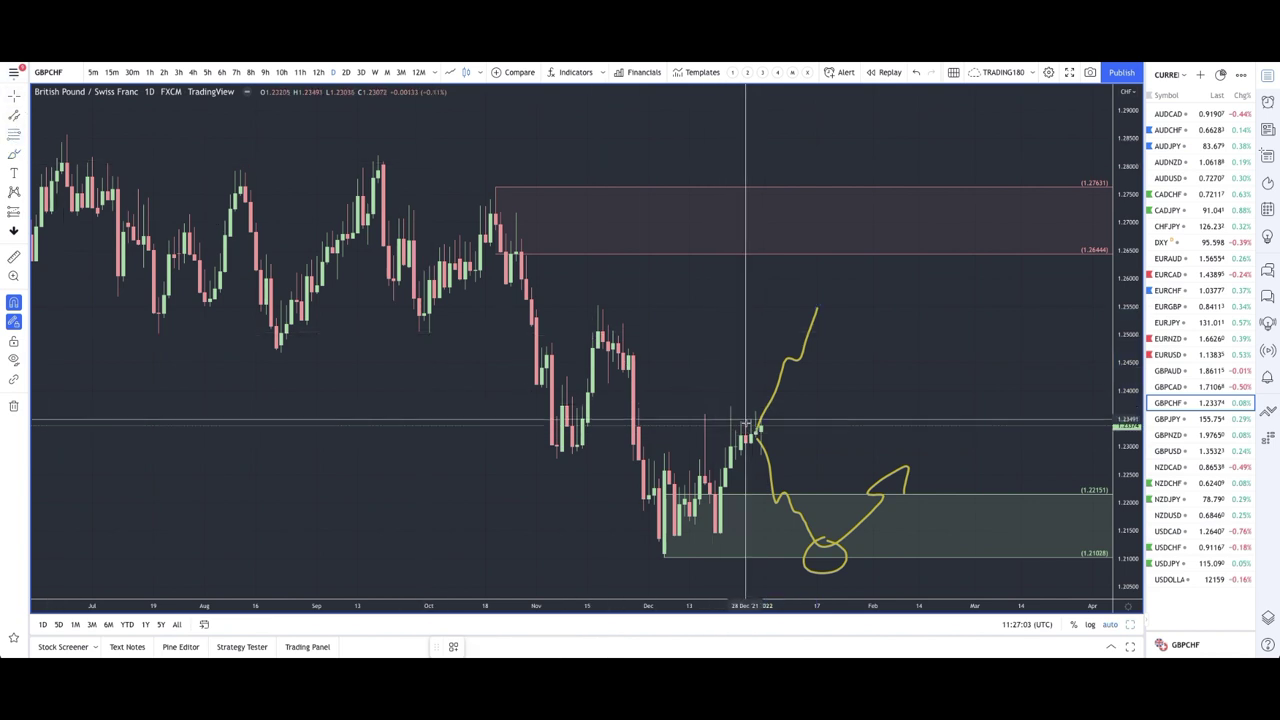
left_click_drag(745, 432, 760, 455)
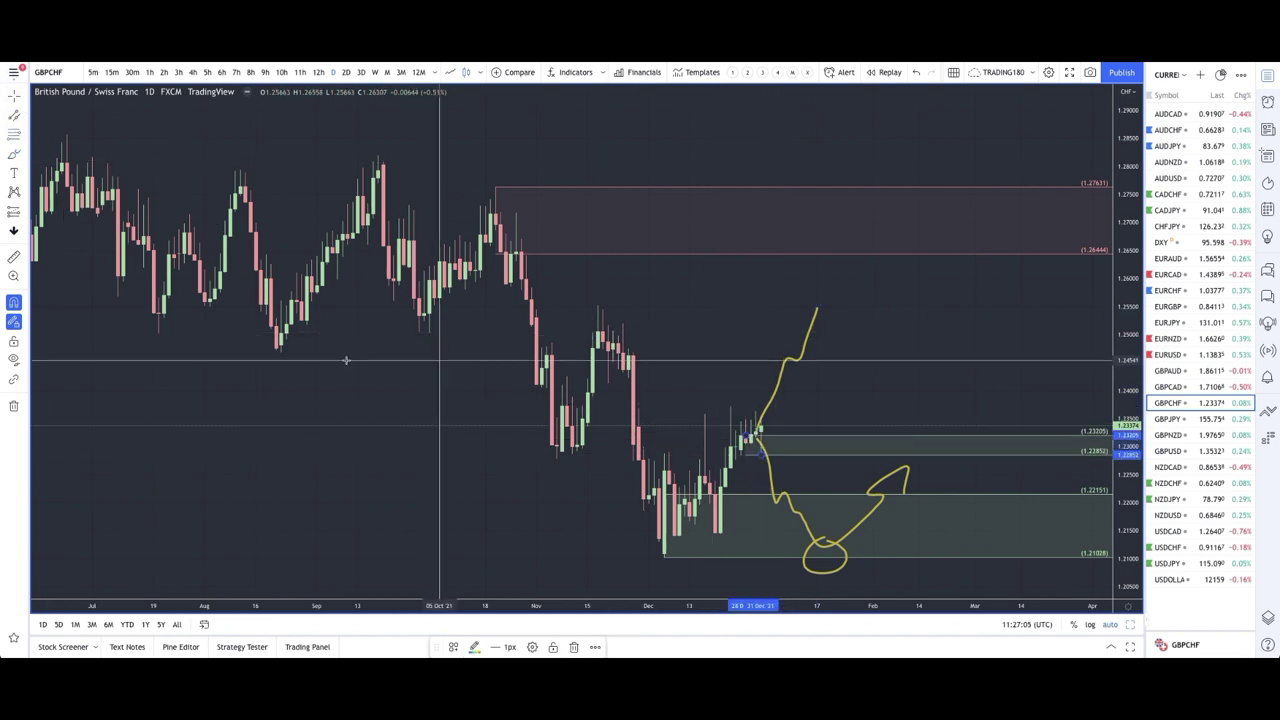
mouse_move(817, 309)
left_mouse_down()
mouse_move(857, 443)
mouse_move(917, 382)
left_mouse_up()
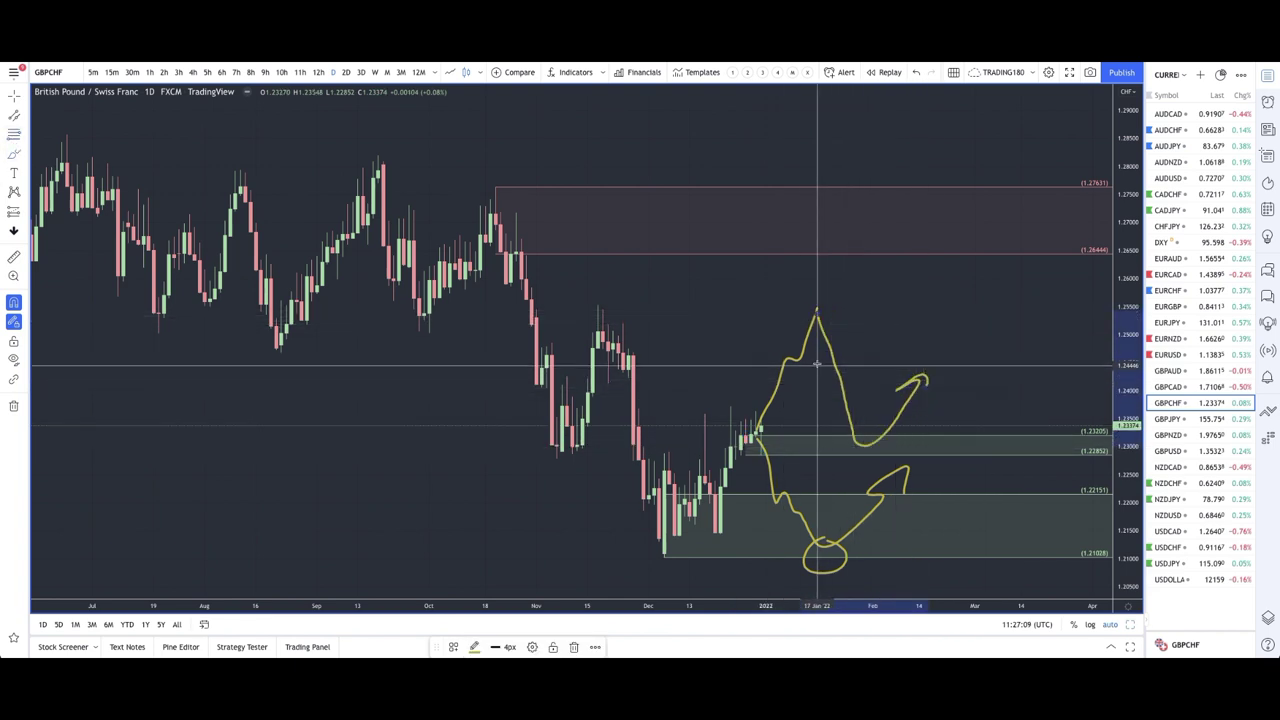
left_click_drag(820, 304, 814, 300)
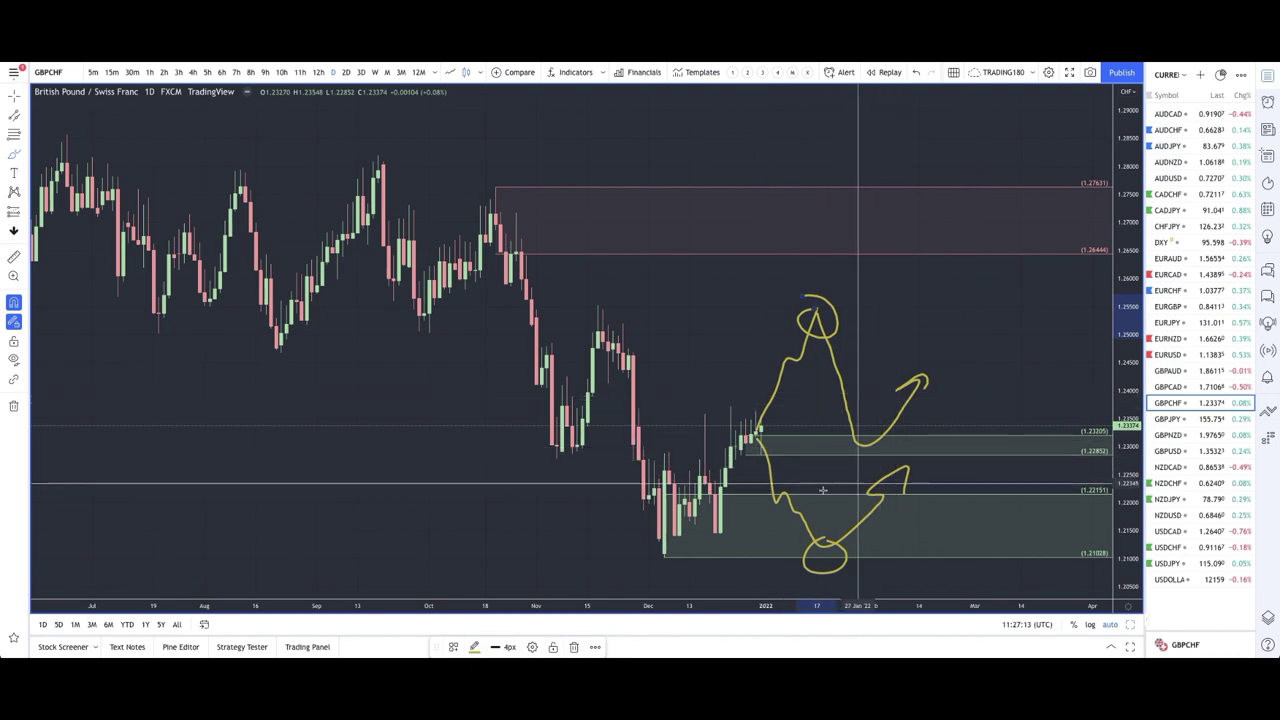
scroll(883, 483, "down", 5)
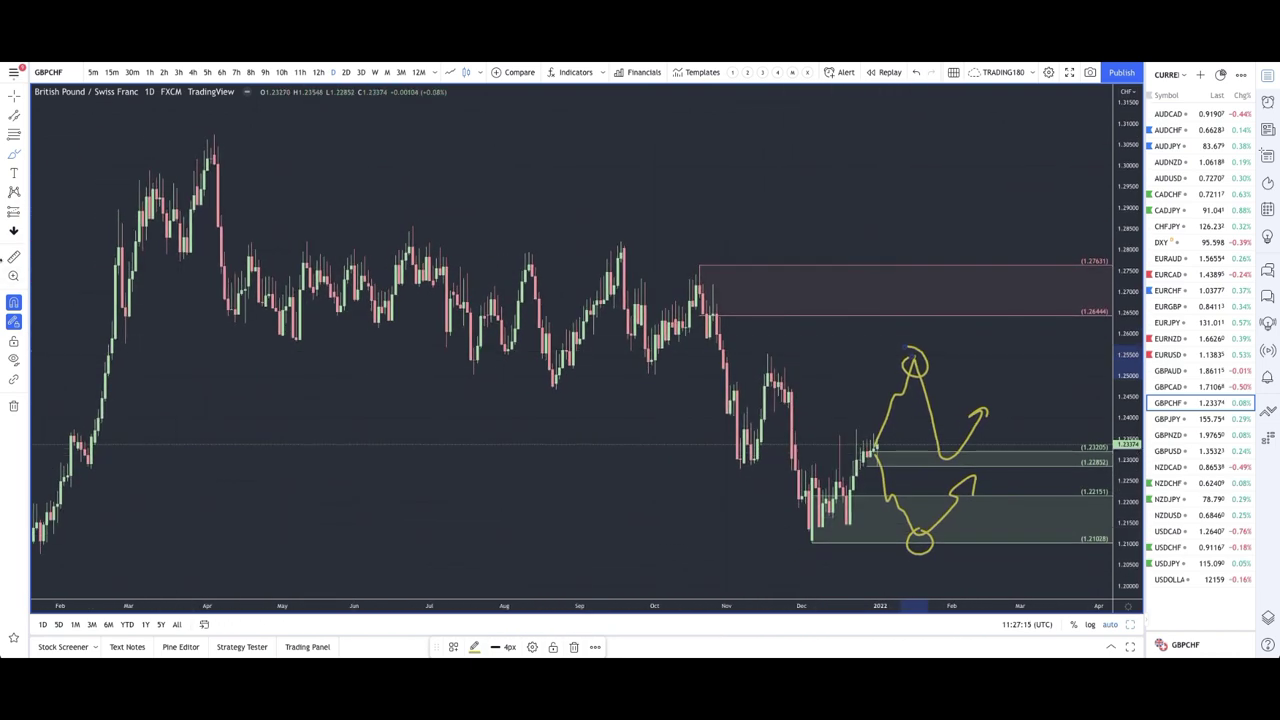
Draw a thin yellow rectangle band across the chart at the current price.
left_click(24, 153)
left_click(70, 194)
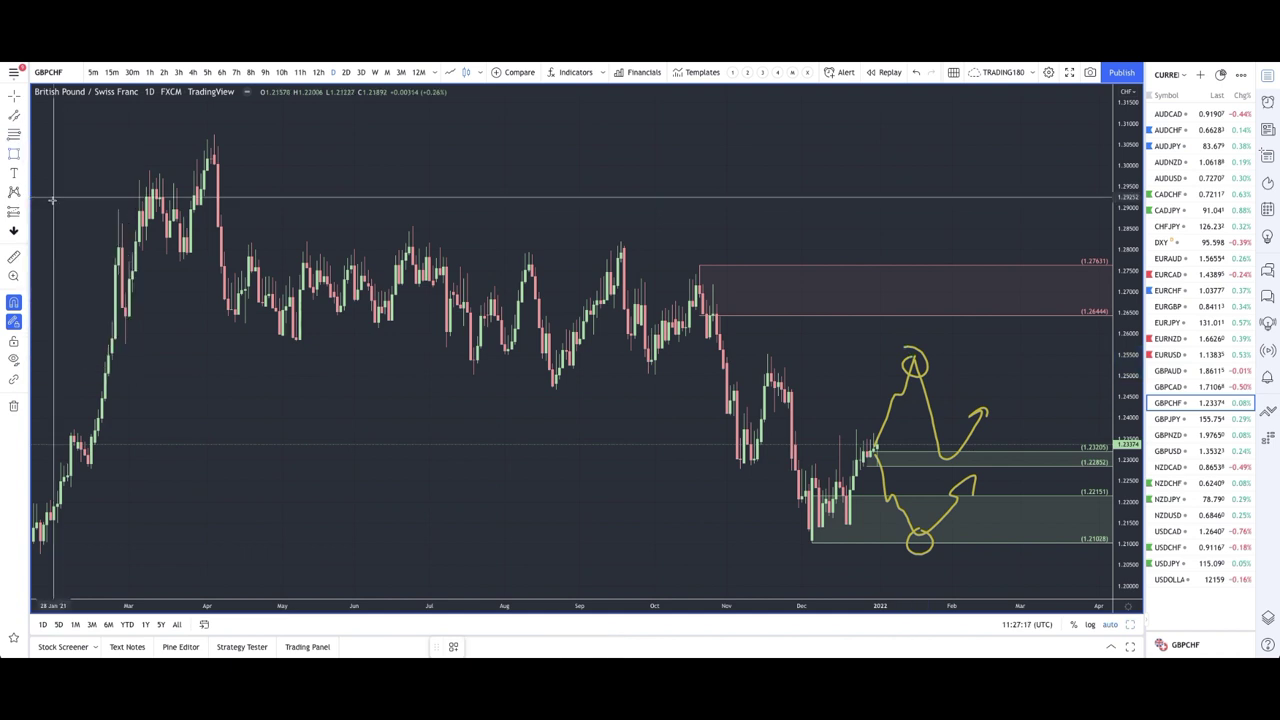
left_click_drag(71, 439, 1037, 446)
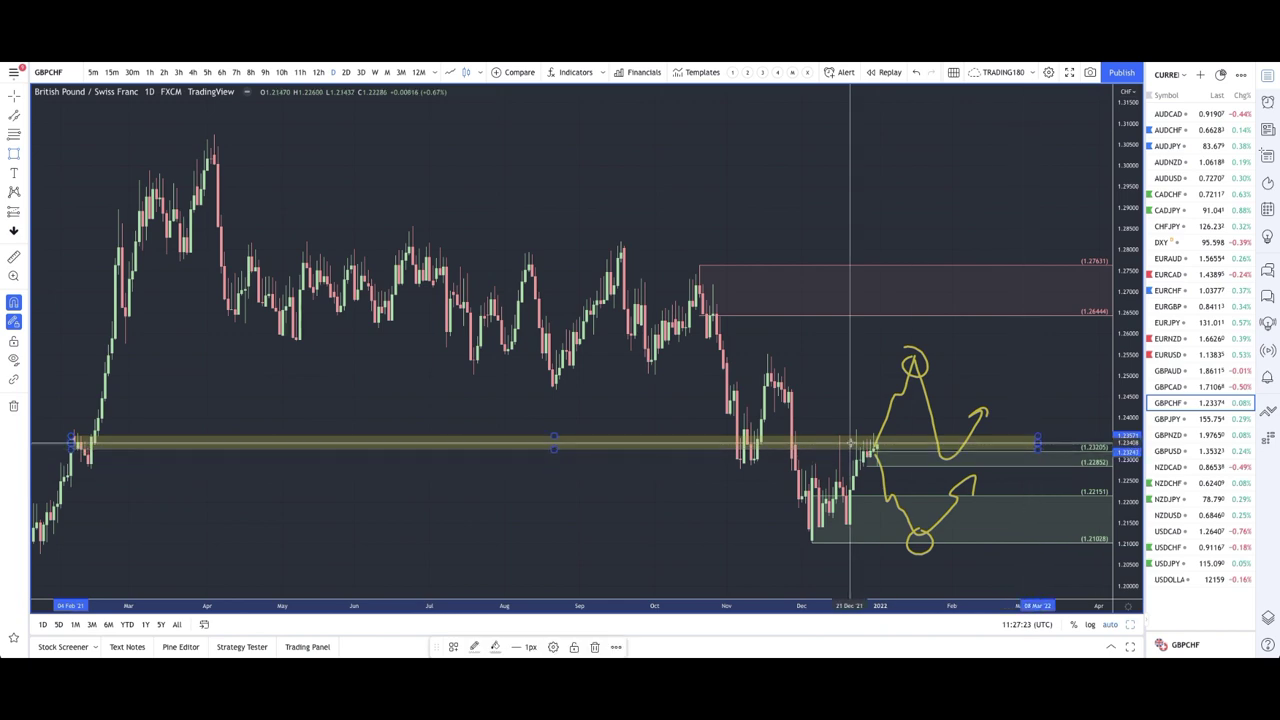
scroll(850, 442, "up", 5)
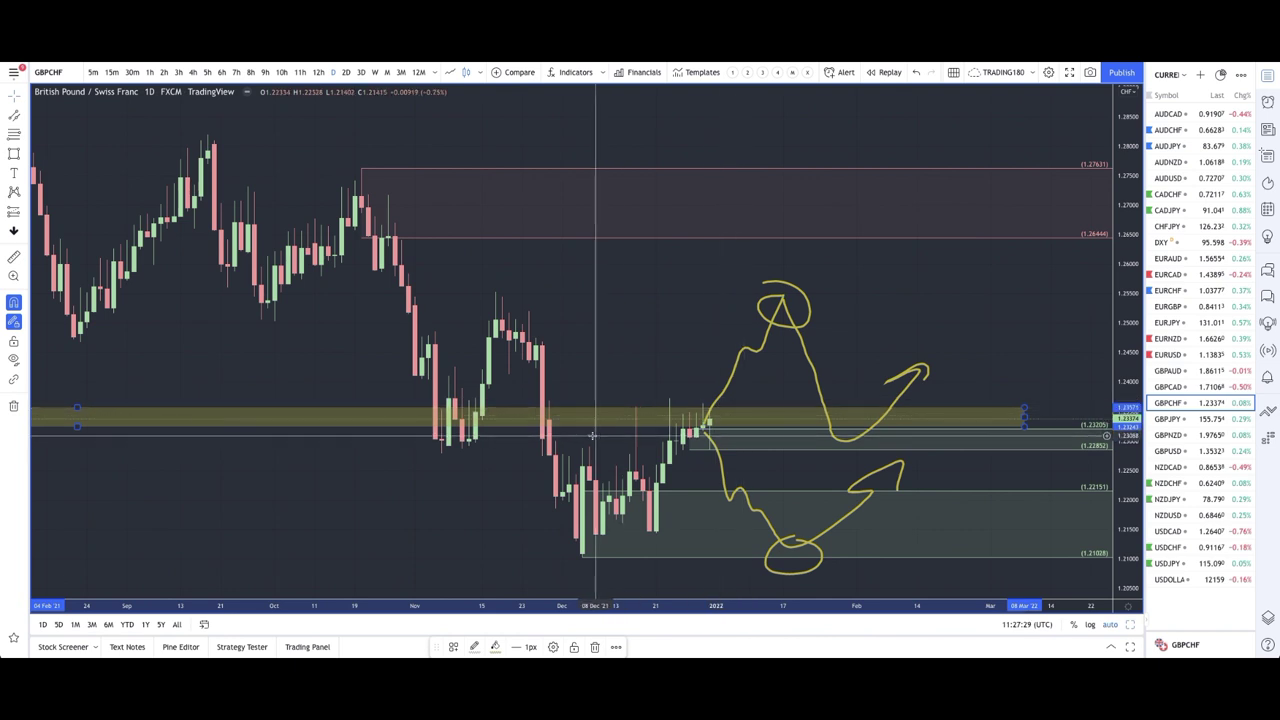
scroll(650, 412, "up", 4)
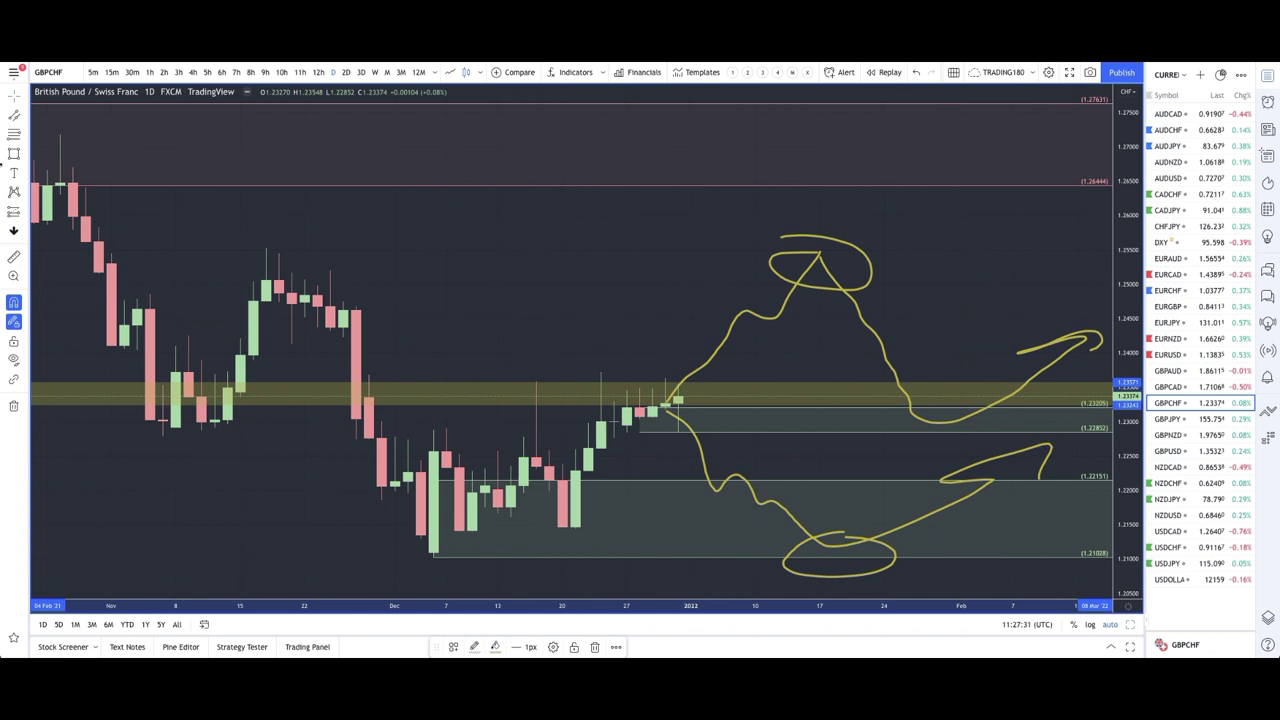
Brush an upward arrow from the latest GBPCHF candle.
left_click(26, 156)
left_click(55, 154)
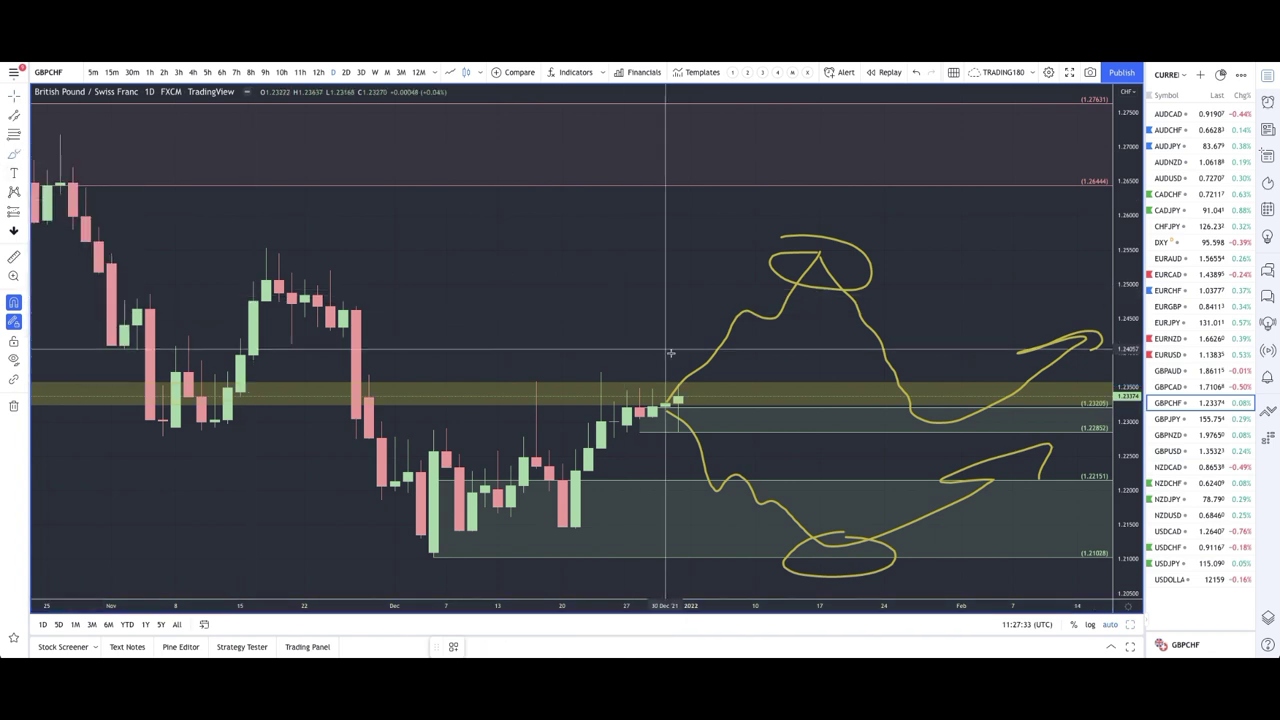
mouse_move(678, 398)
left_mouse_down()
mouse_move(689, 229)
mouse_move(672, 228)
mouse_move(703, 225)
left_mouse_up()
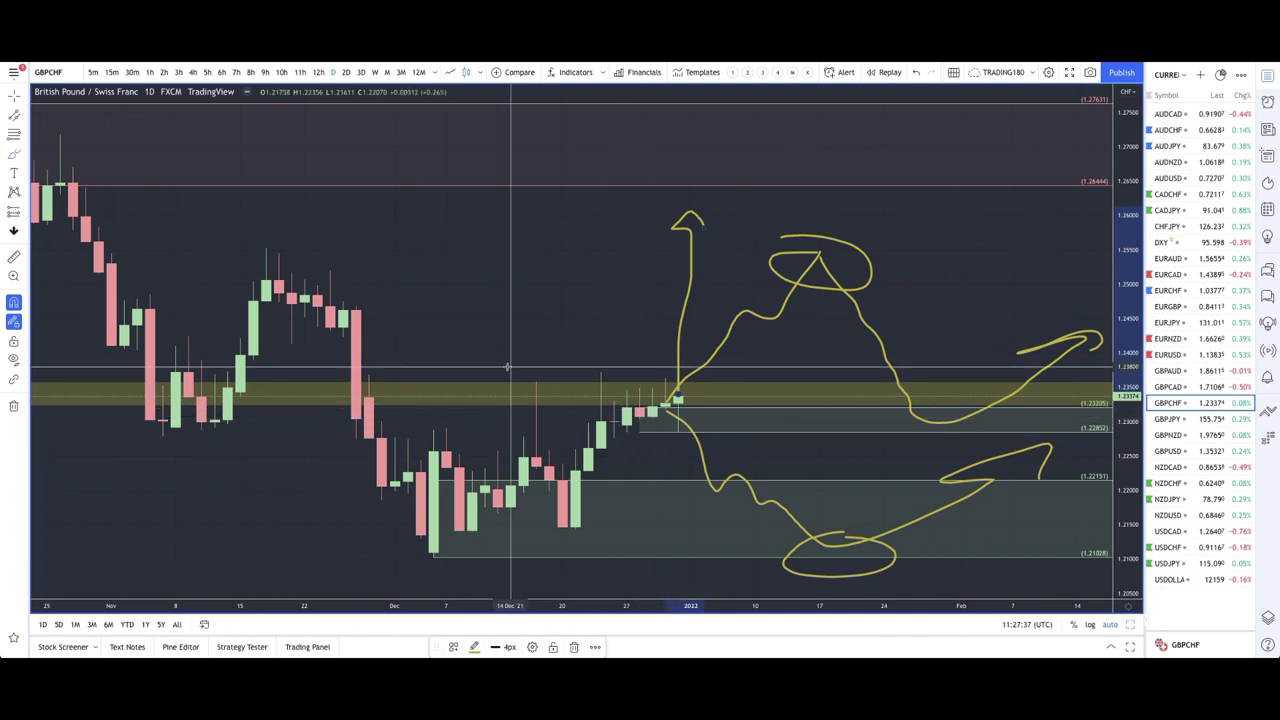
Draw a zone just below the latest candles and apply the '4. DEMAND' template.
left_click(26, 155)
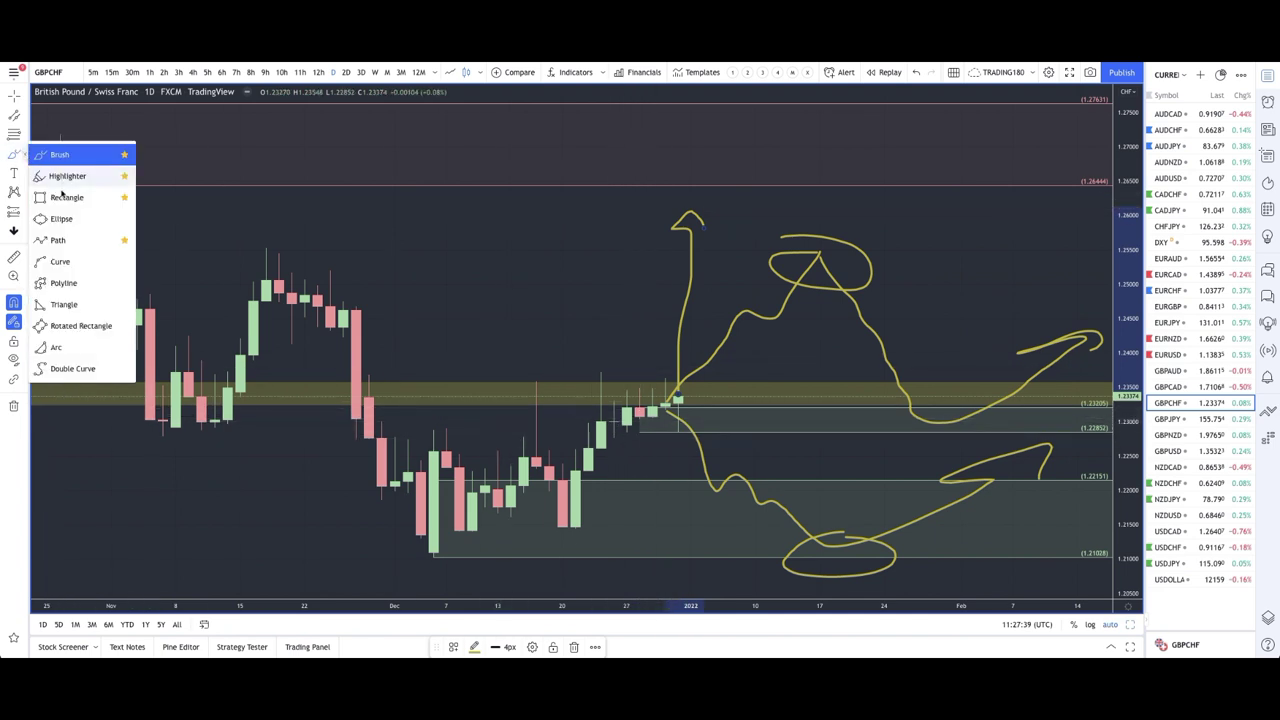
left_click(60, 194)
mouse_move(631, 386)
left_mouse_down()
mouse_move(786, 451)
mouse_move(957, 452)
mouse_move(1025, 431)
left_mouse_up()
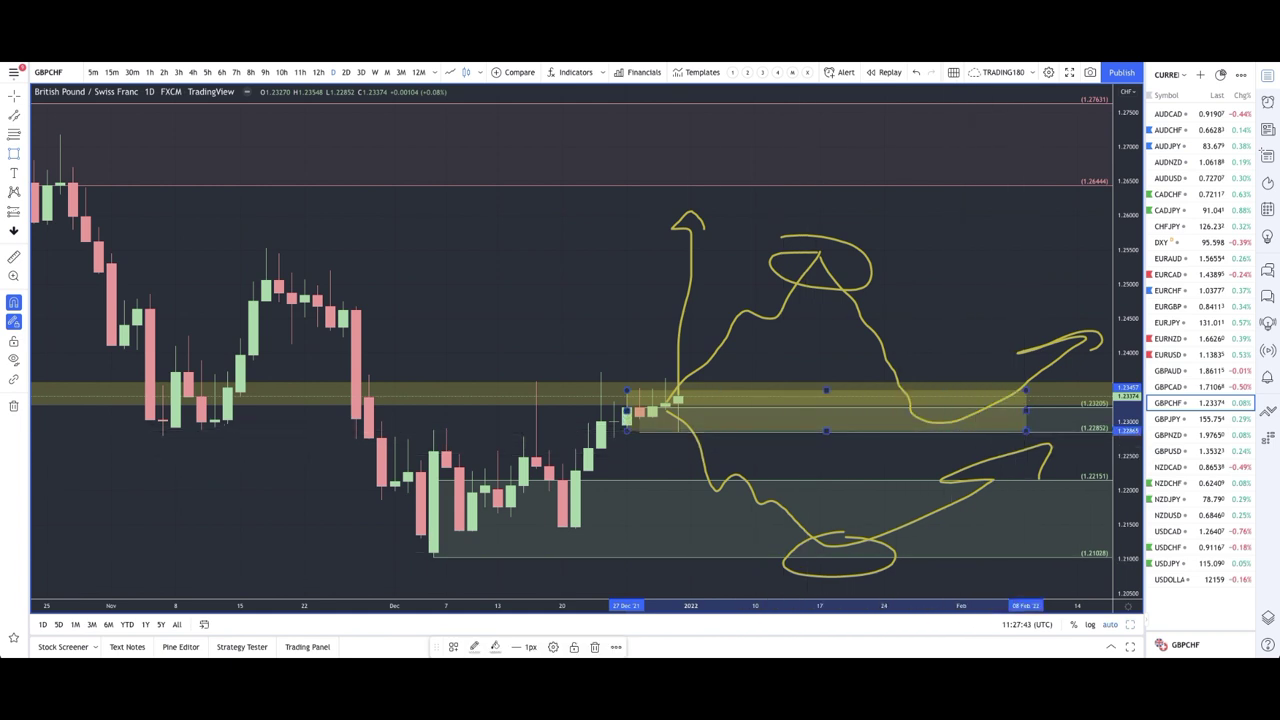
left_click(452, 646)
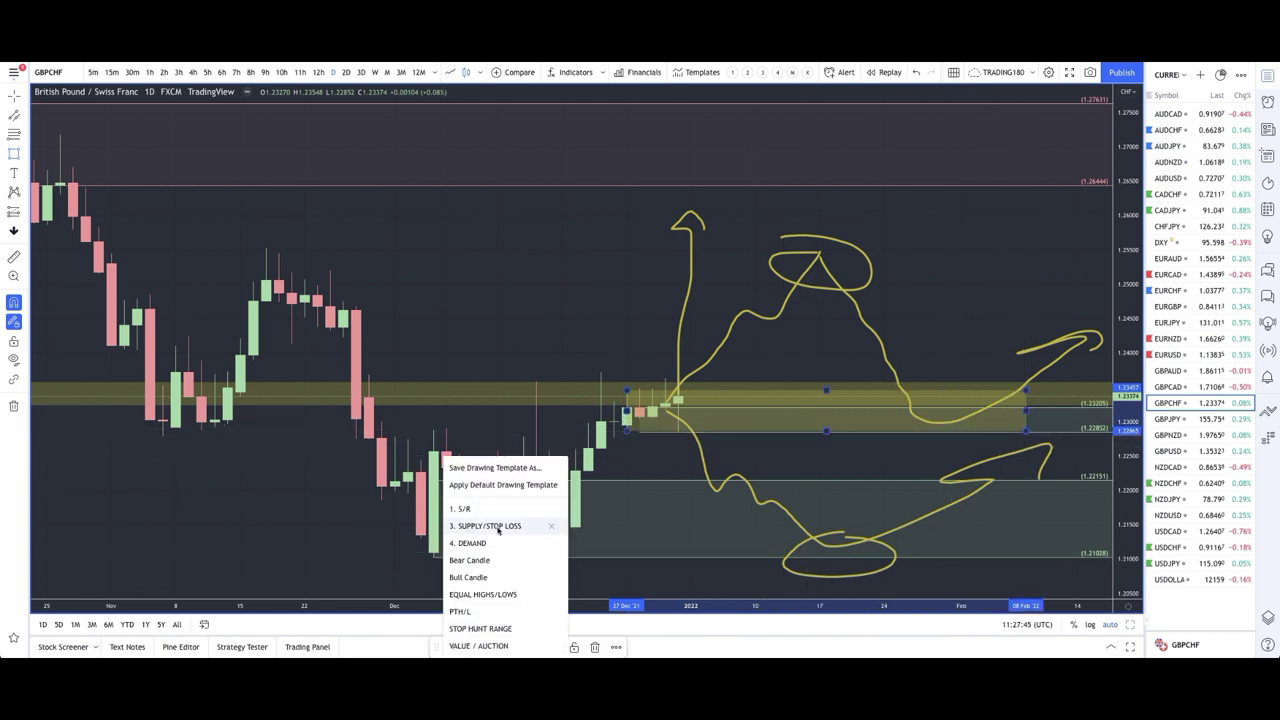
left_click(488, 543)
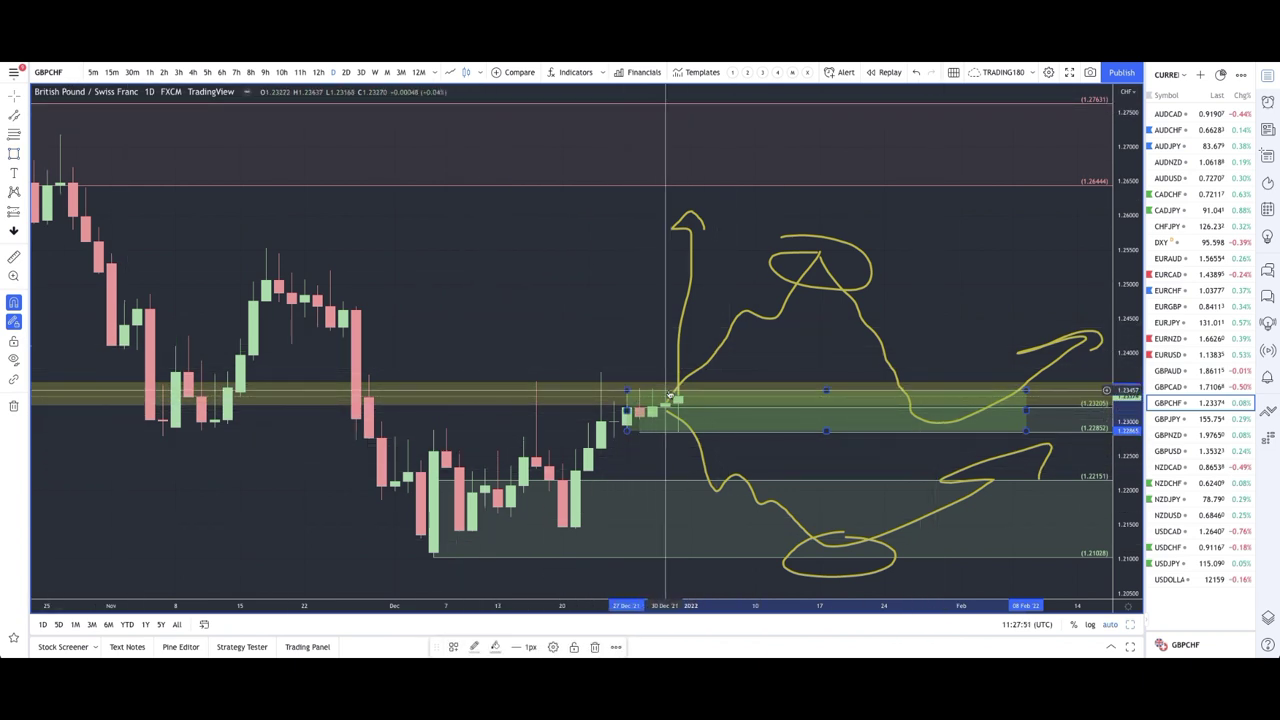
scroll(730, 405, "down", 3)
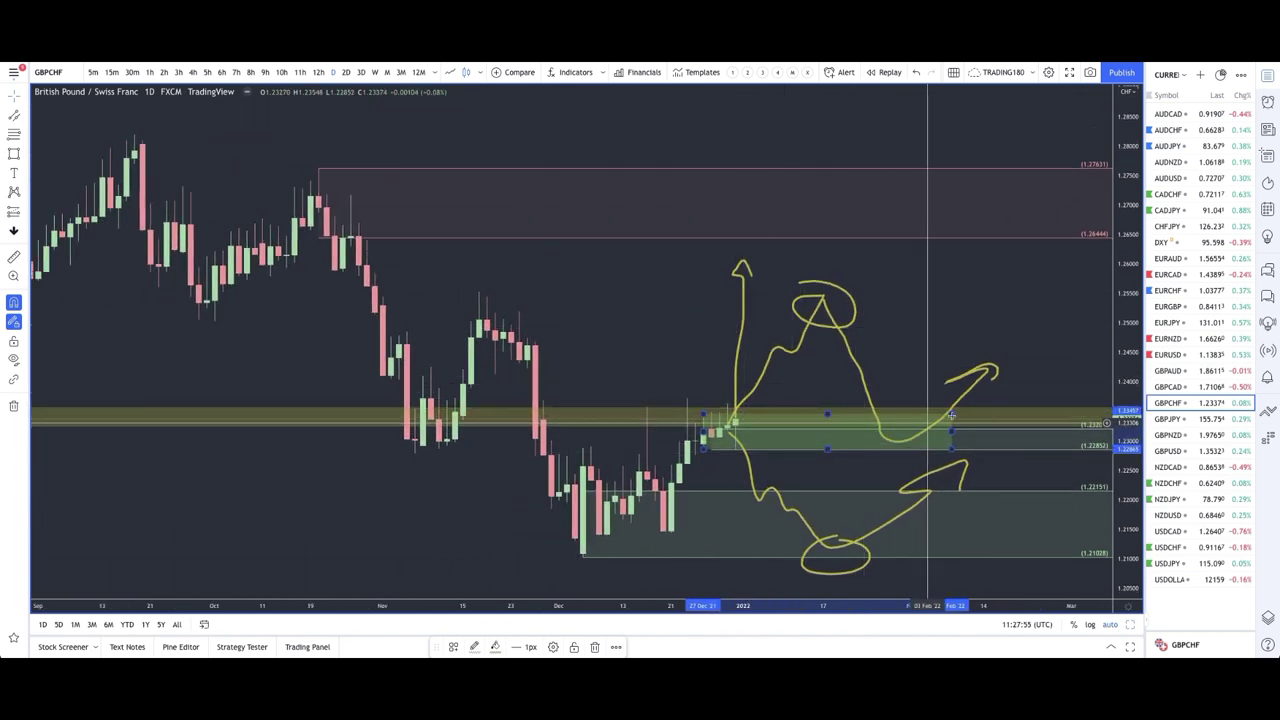
Add three more projected brush strokes beside the latest candles, then open GBPJPY.
left_click(24, 156)
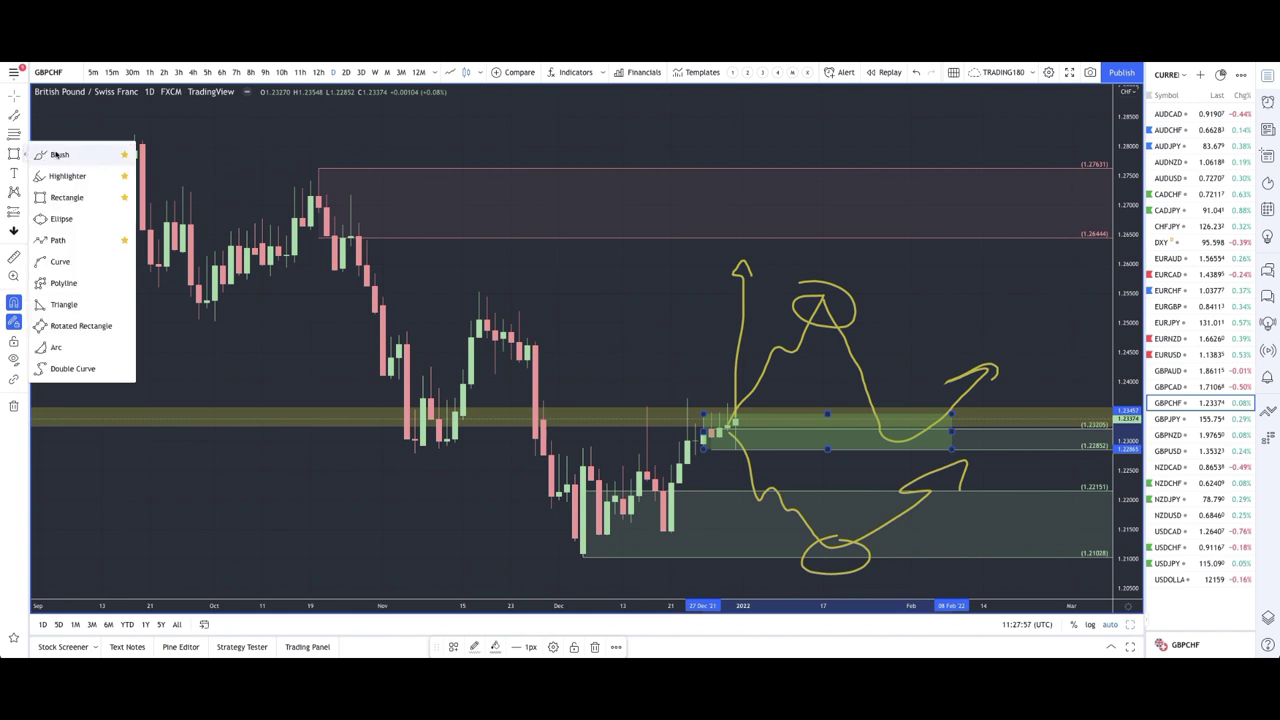
left_click(75, 153)
left_click_drag(764, 414, 774, 440)
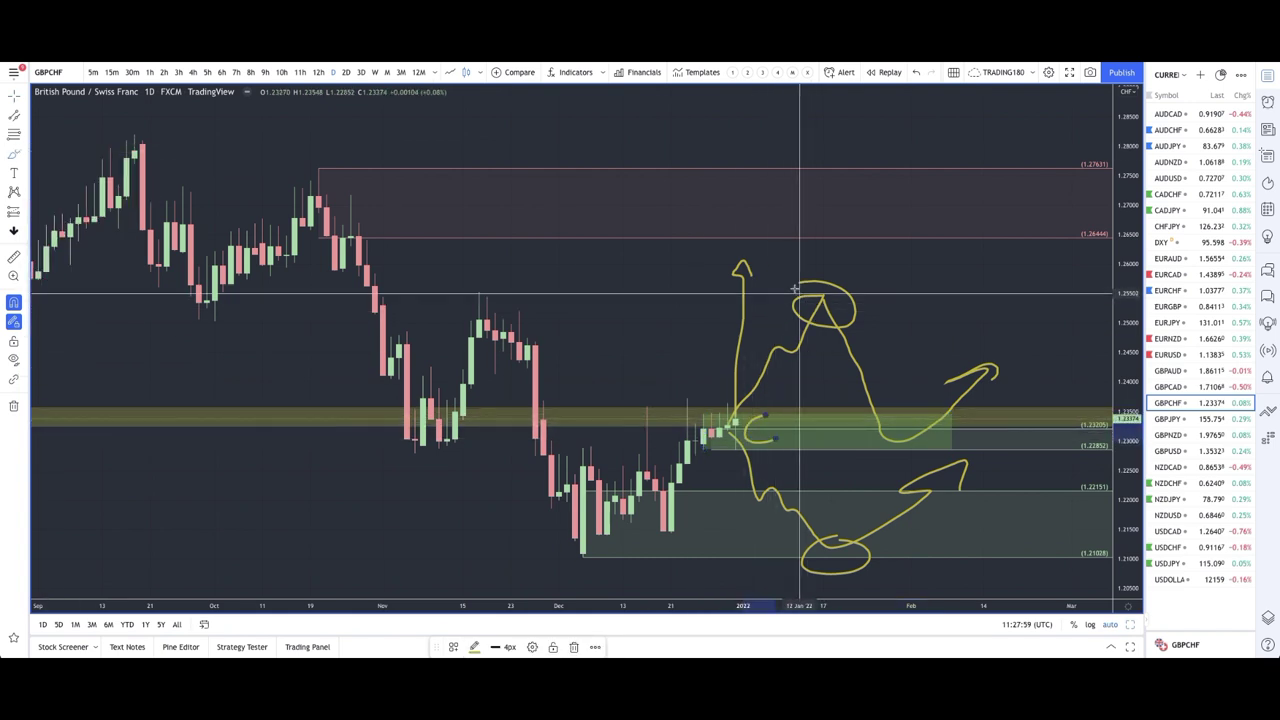
left_click_drag(795, 302, 793, 275)
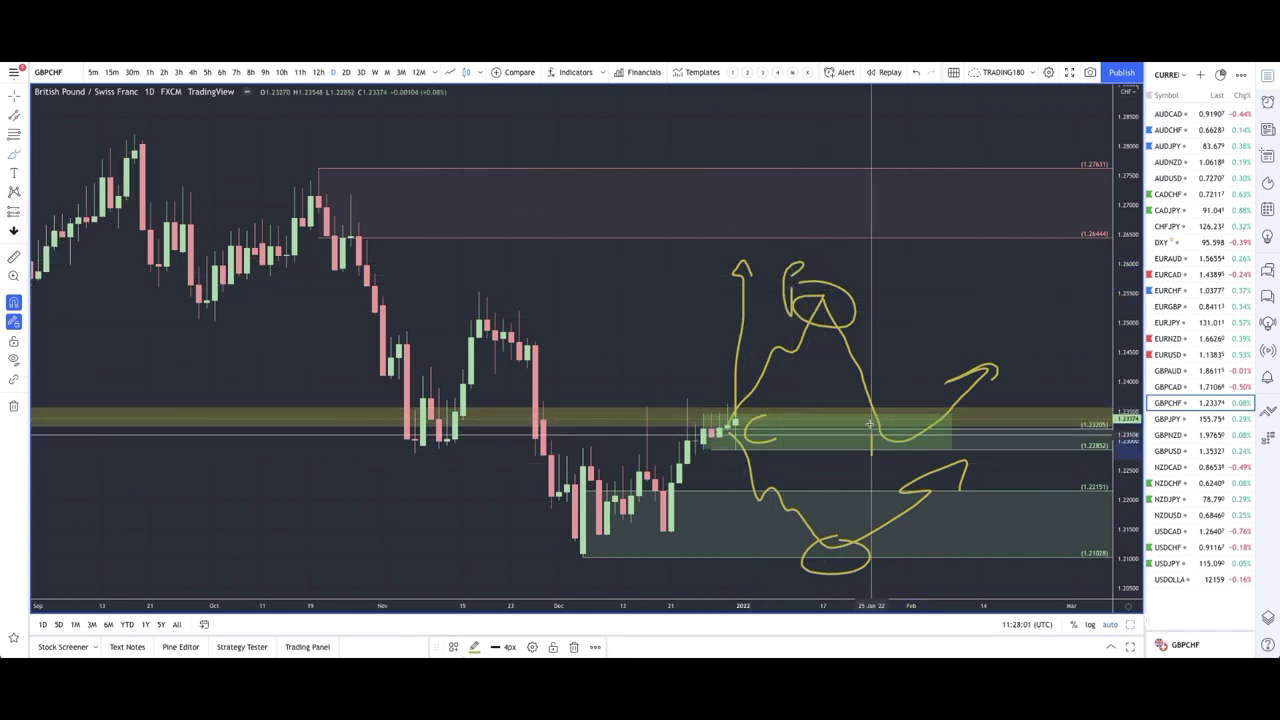
left_click_drag(870, 437, 915, 451)
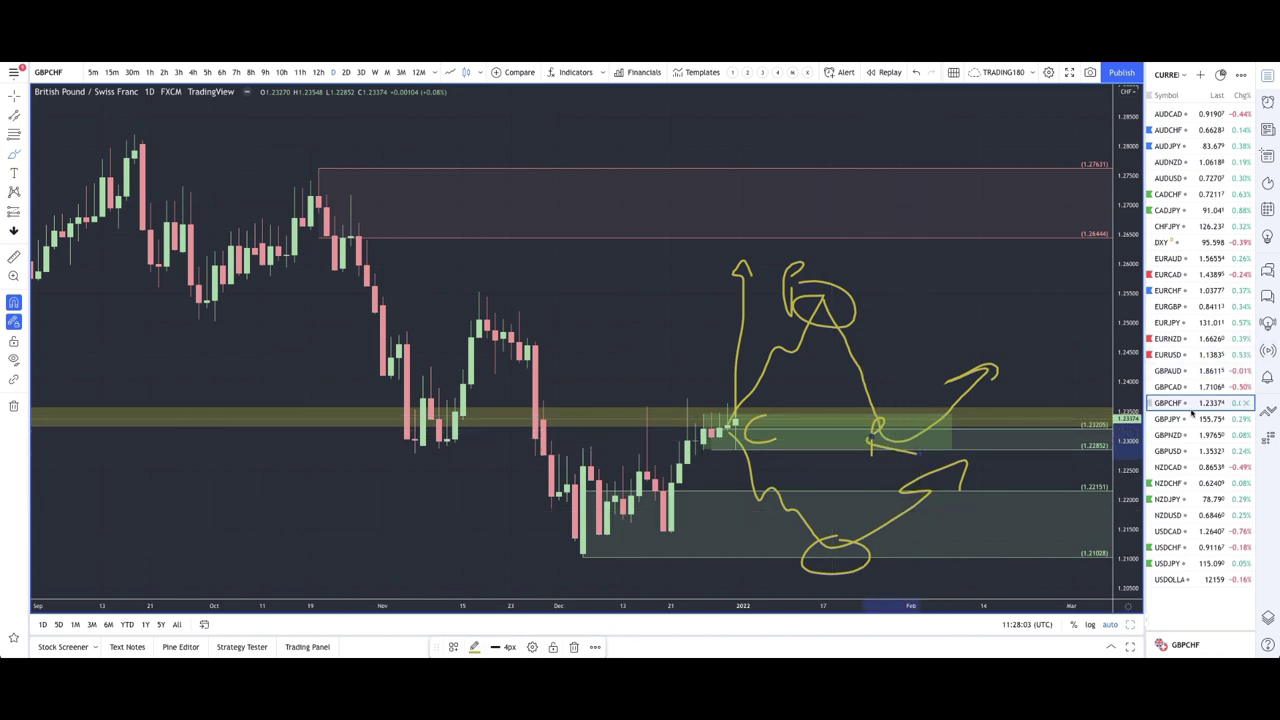
left_click(1180, 420)
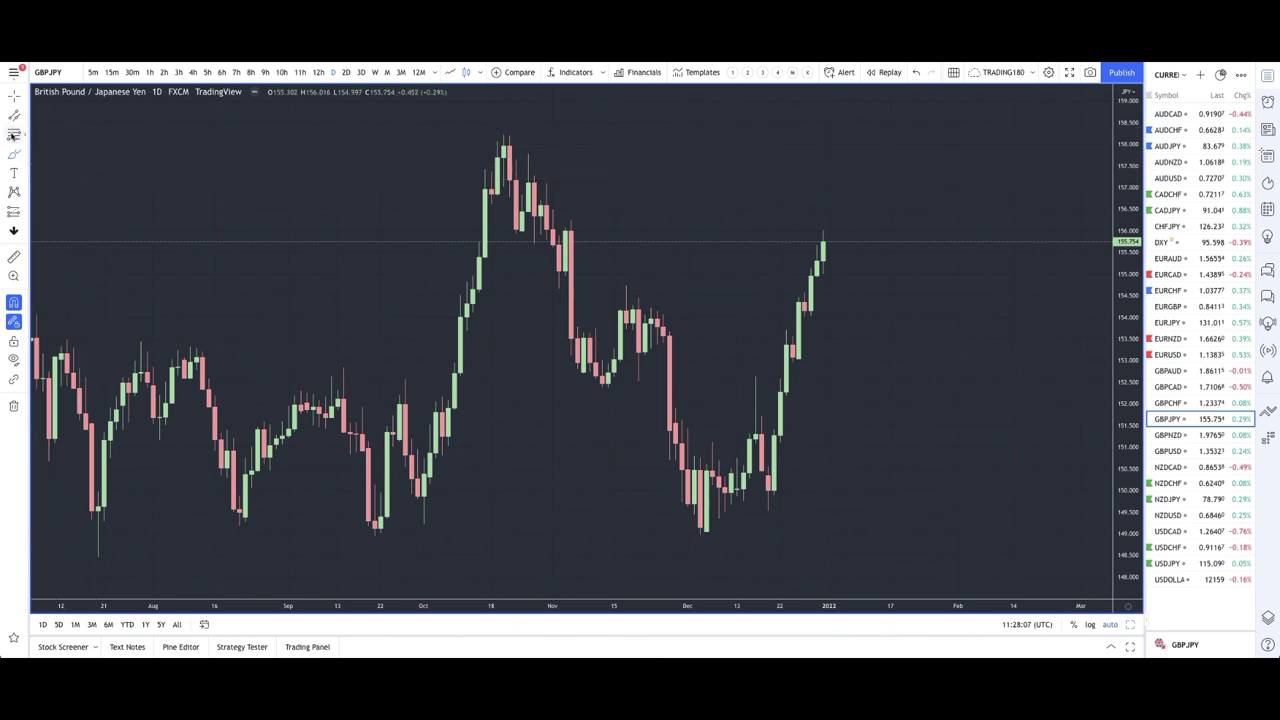
Draw GBPJPY demand zones at 154.353–154.004 and 150.349–148.973.
left_click_drag(805, 299, 792, 362)
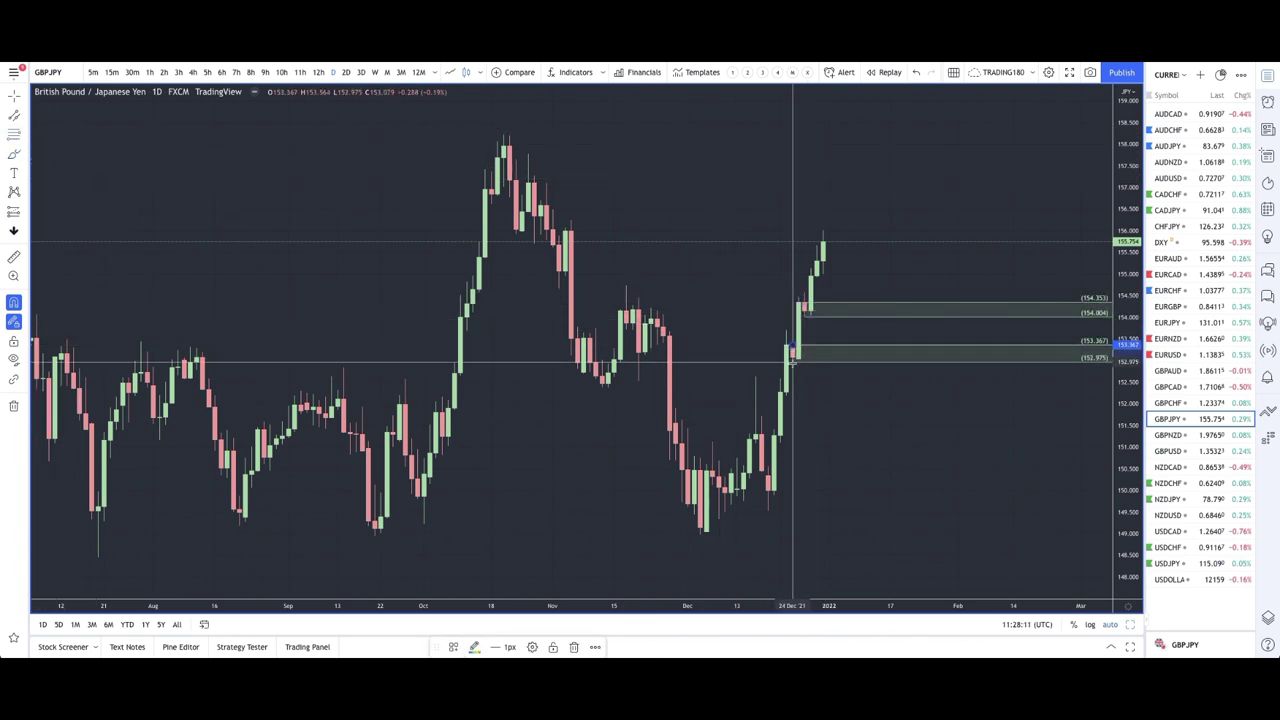
left_click_drag(768, 475, 700, 534)
left_click_drag(262, 236, 75, 141)
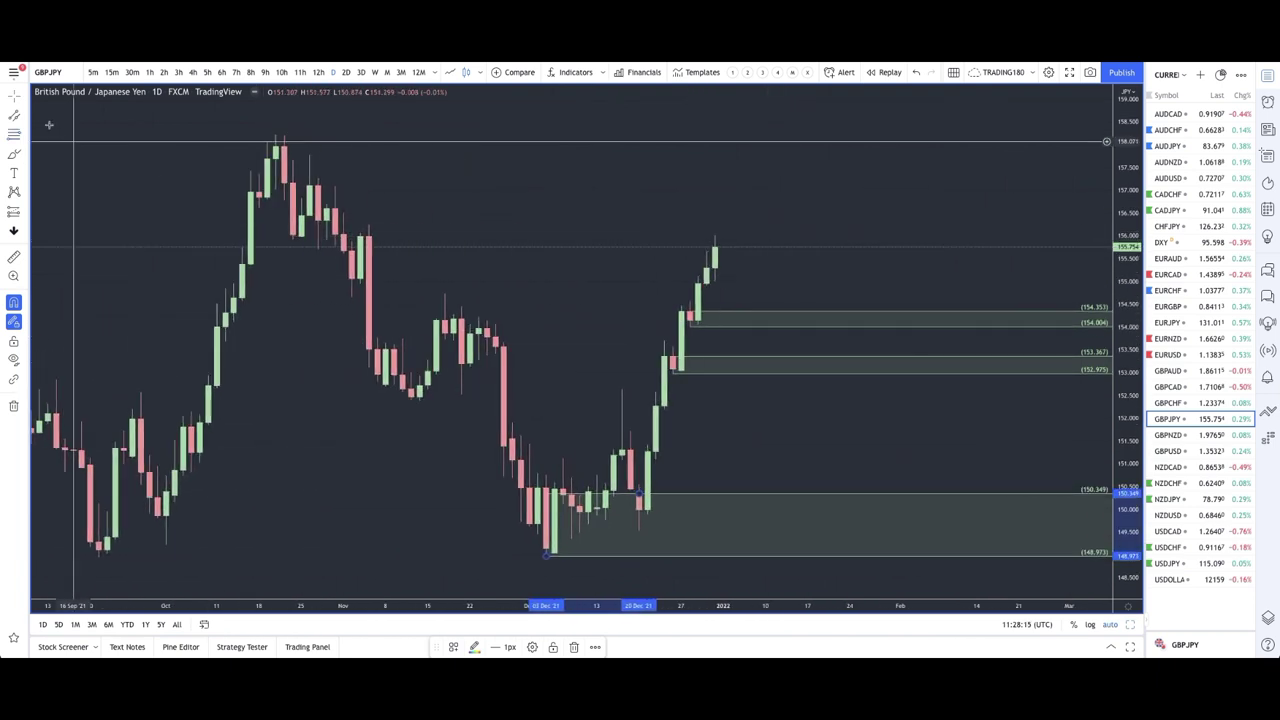
Mark the October-high to December-low range with the VR TOOL template and brush a dip-and-rebound.
left_click(13, 133)
mouse_move(276, 133)
left_mouse_down()
mouse_move(563, 555)
mouse_move(545, 556)
left_mouse_up()
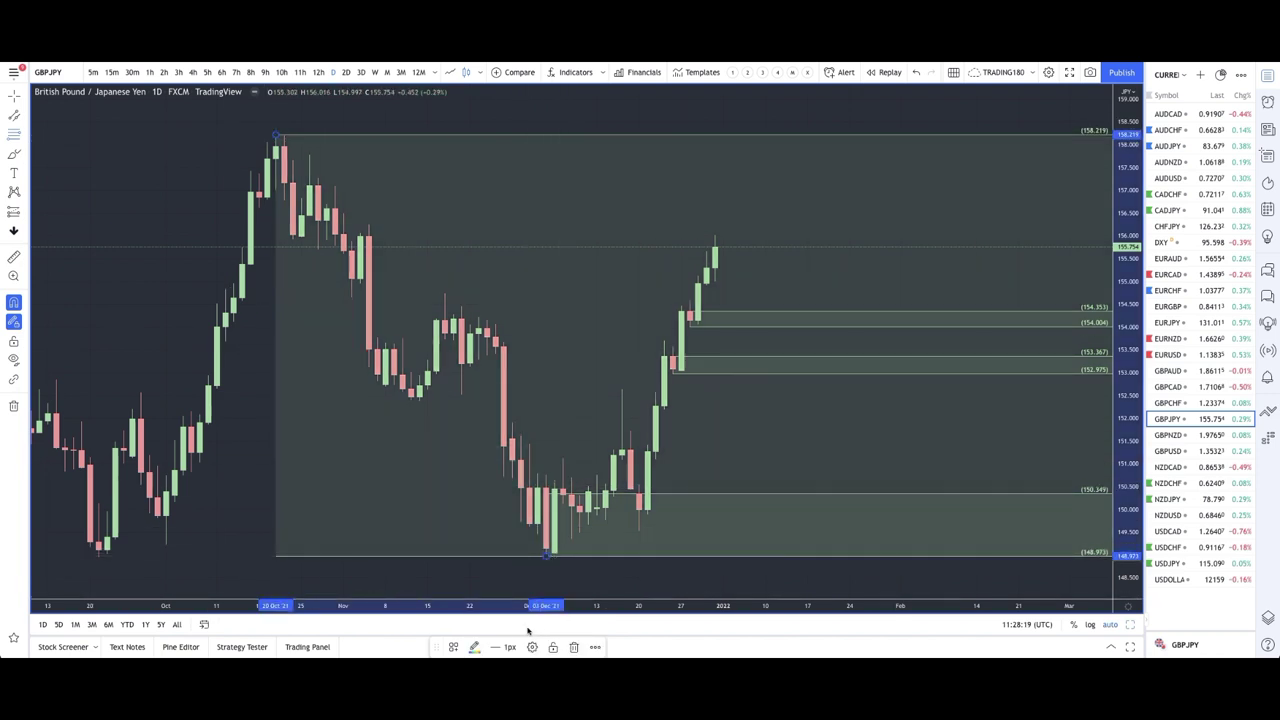
left_click(452, 648)
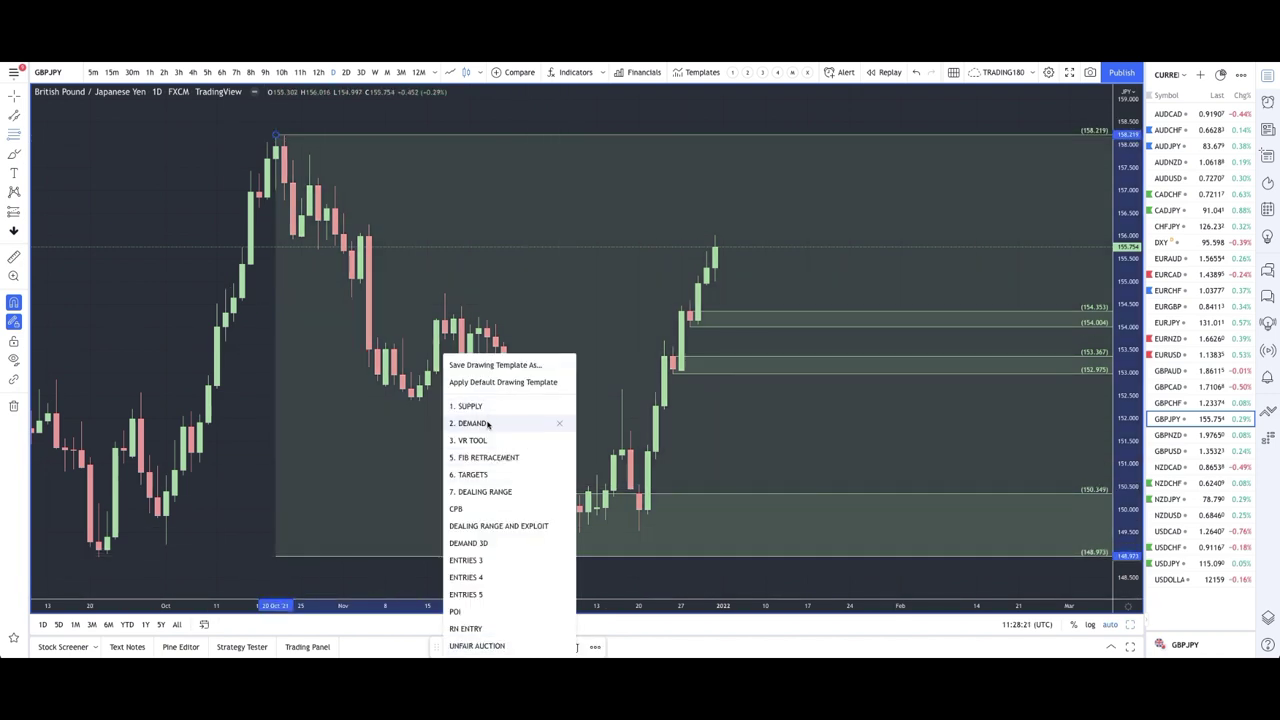
left_click(482, 442)
scroll(846, 400, "down", 5)
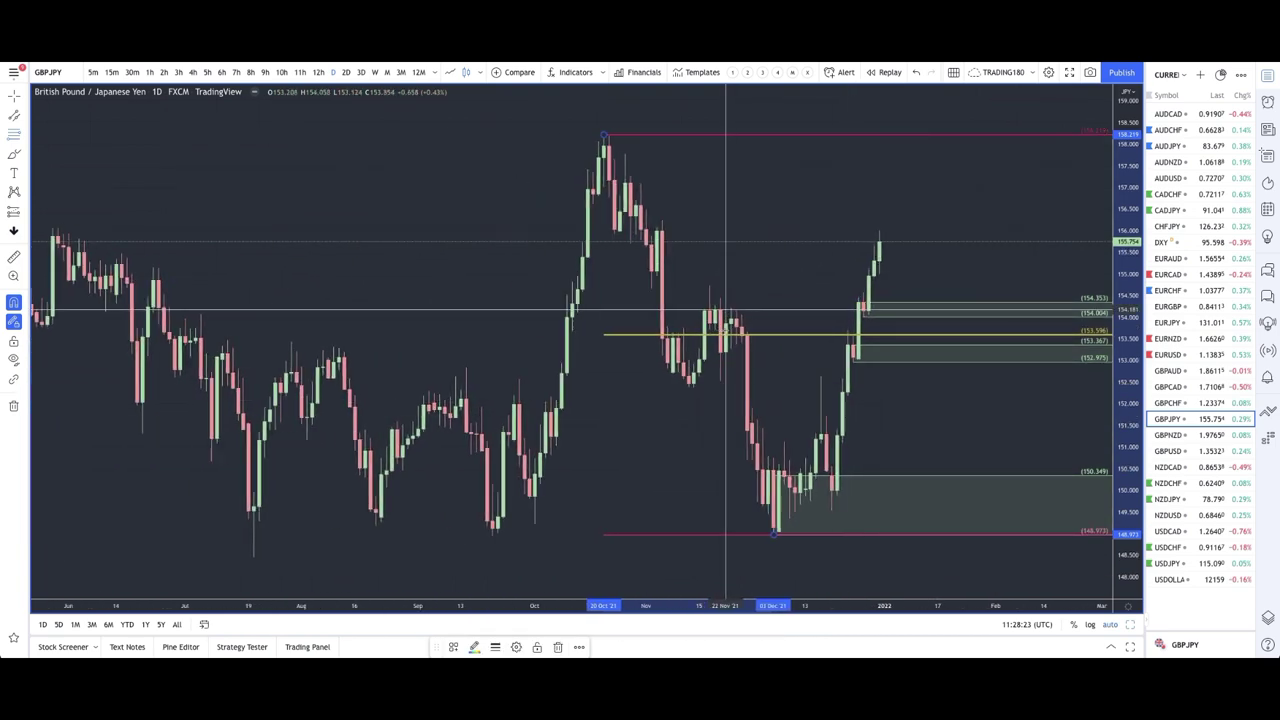
scroll(724, 330, "up", 1)
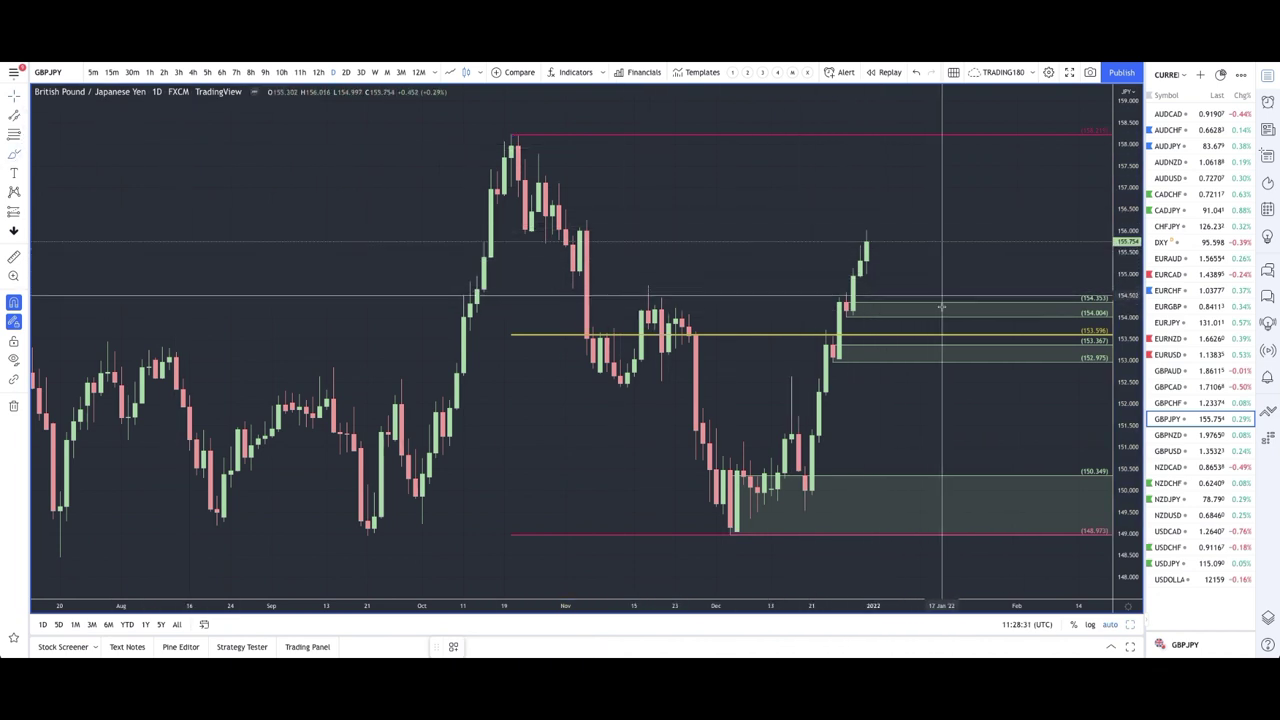
scroll(875, 355, "up", 4)
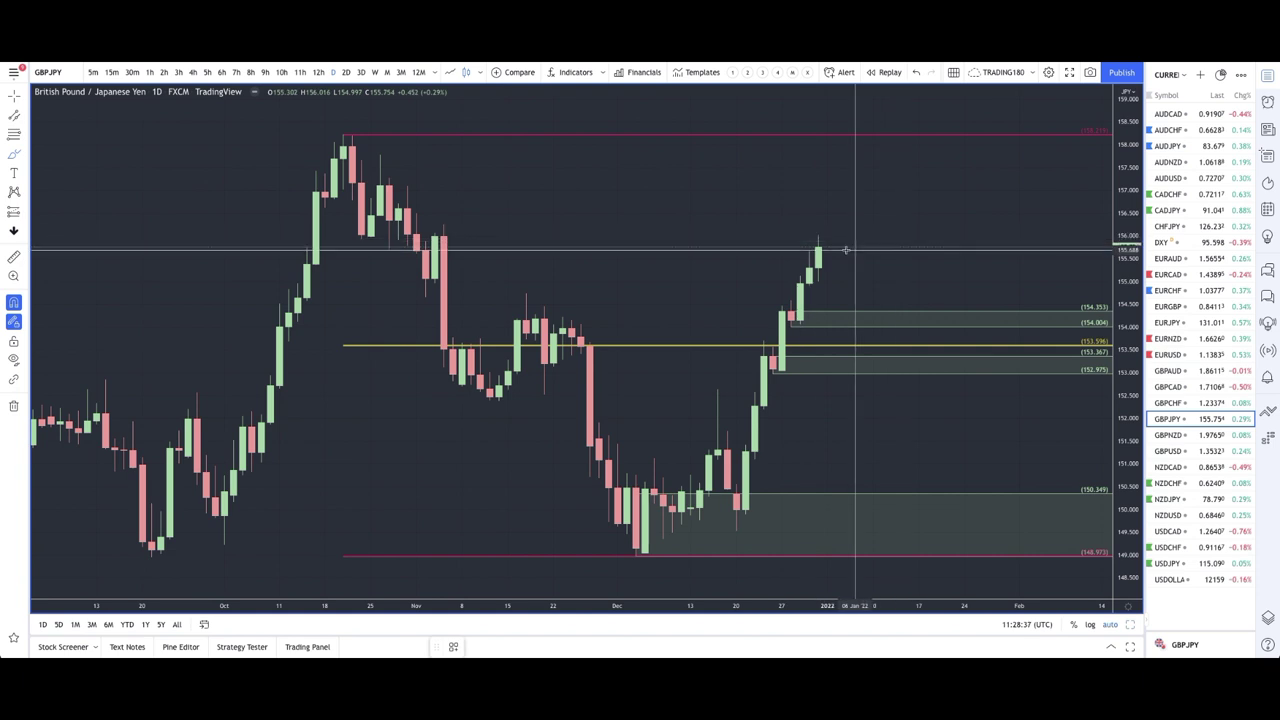
mouse_move(818, 237)
left_mouse_down()
mouse_move(858, 313)
mouse_move(935, 266)
mouse_move(906, 270)
left_mouse_up()
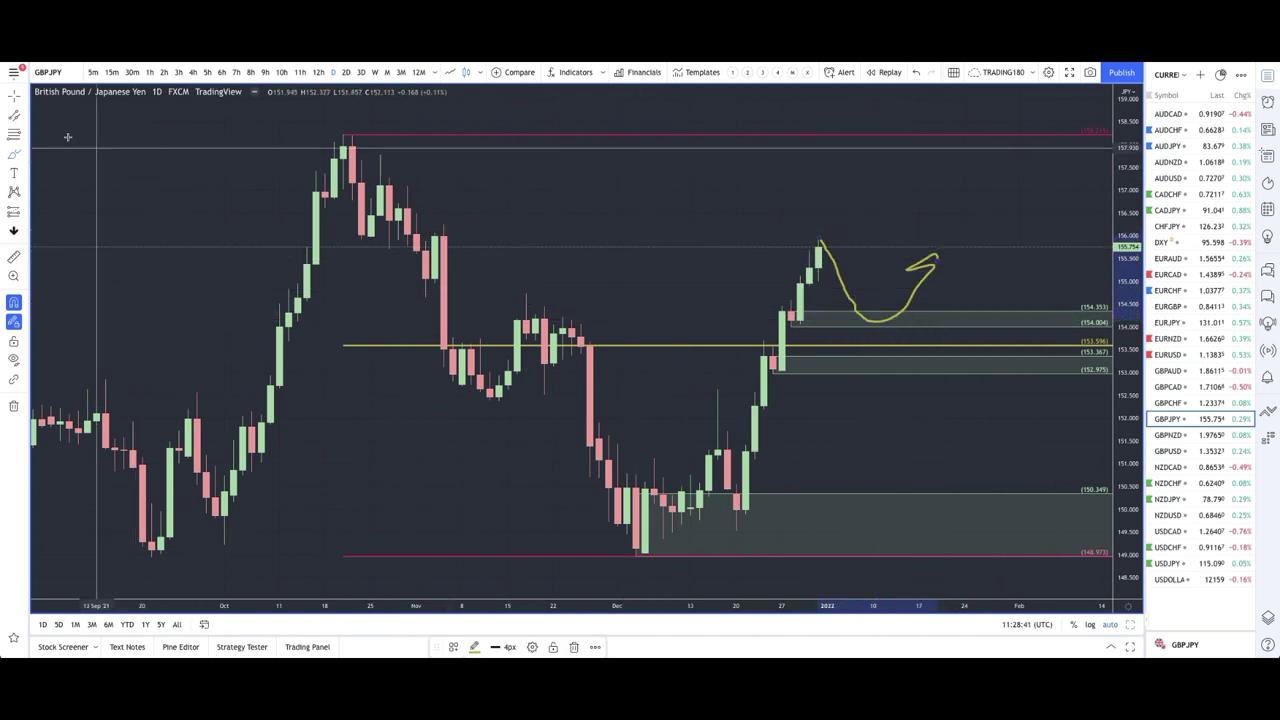
Draw an EQUAL HIGHS/LOWS band from the early-November highs to the price axis.
left_click(27, 155)
left_click(72, 194)
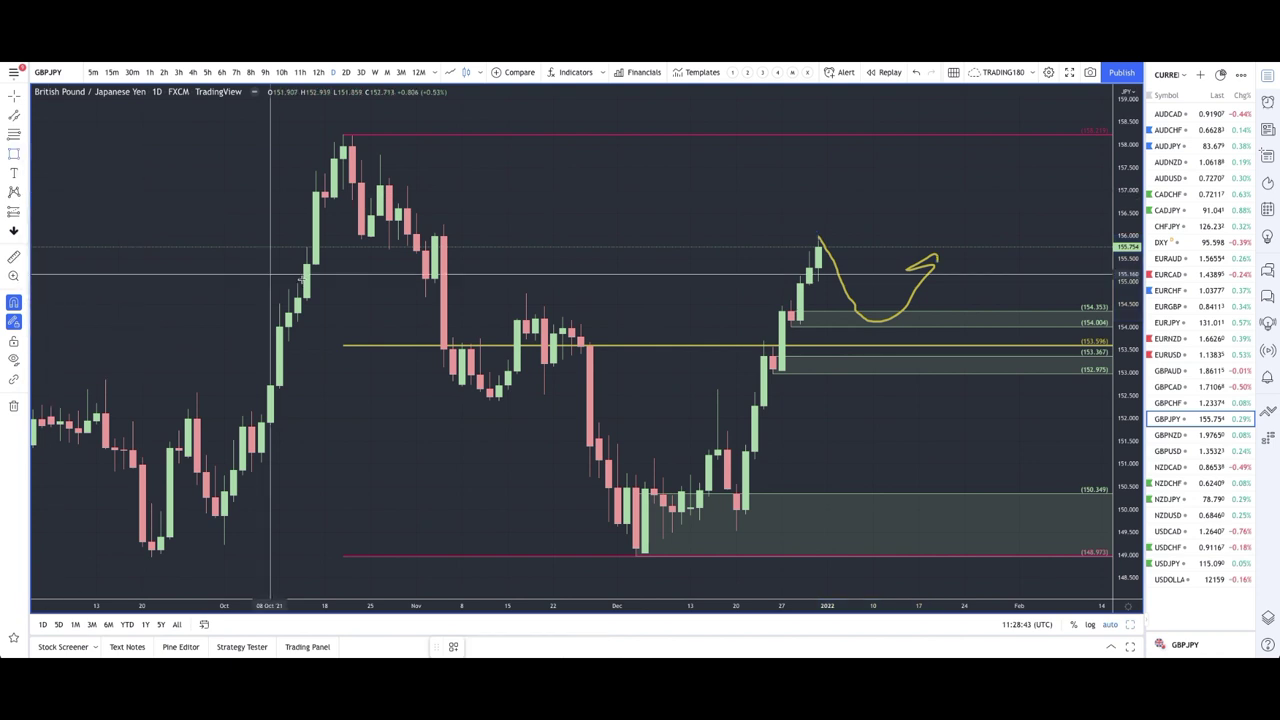
left_click_drag(425, 297, 1083, 311)
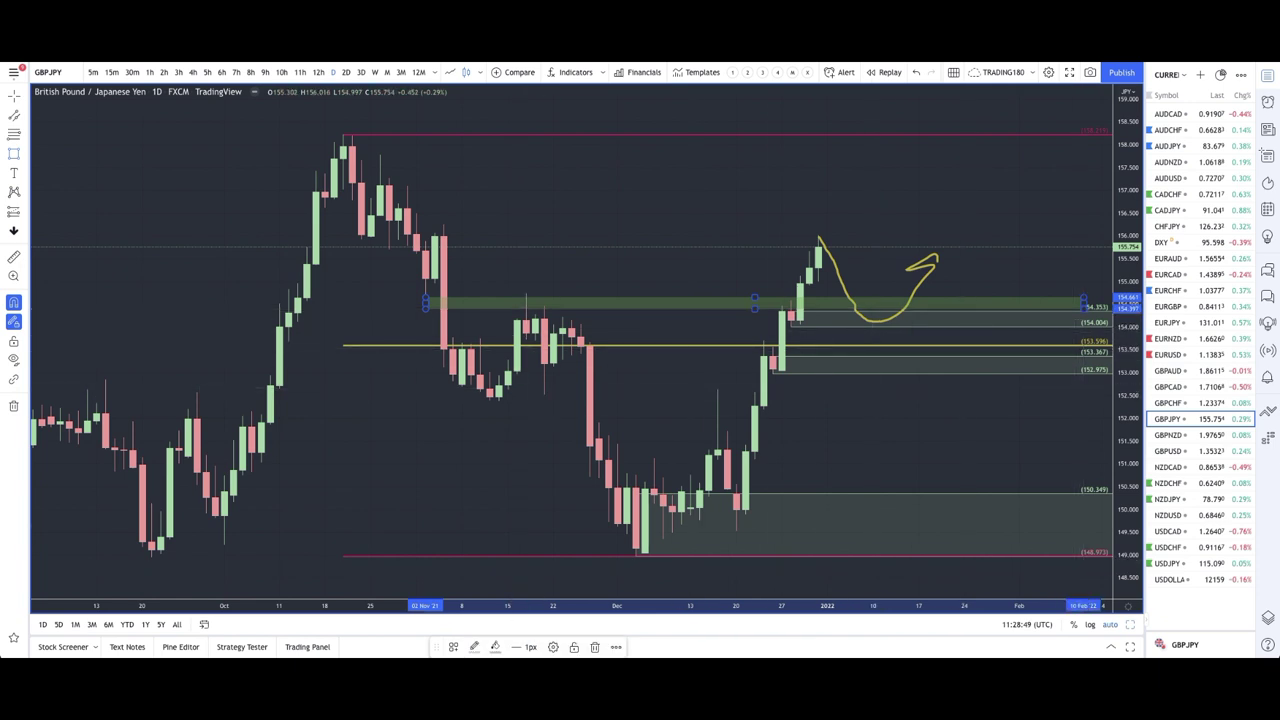
left_click(453, 647)
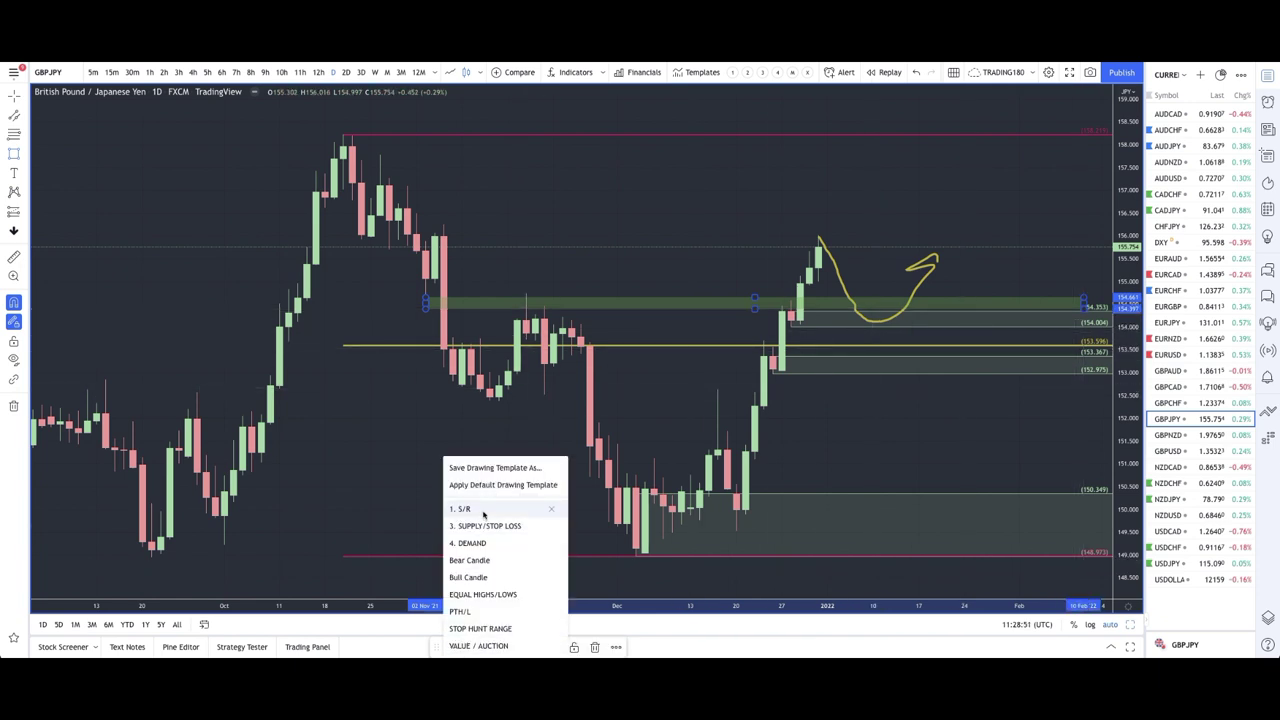
left_click(474, 594)
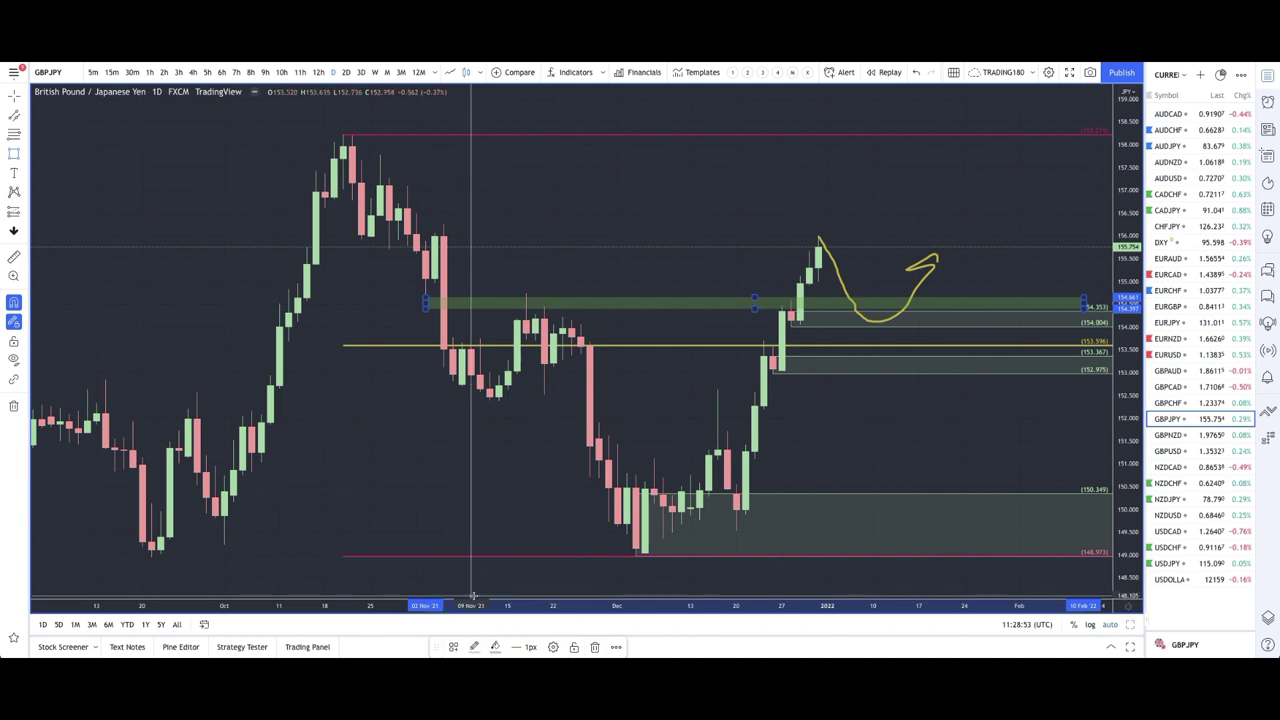
scroll(720, 410, "up", 5)
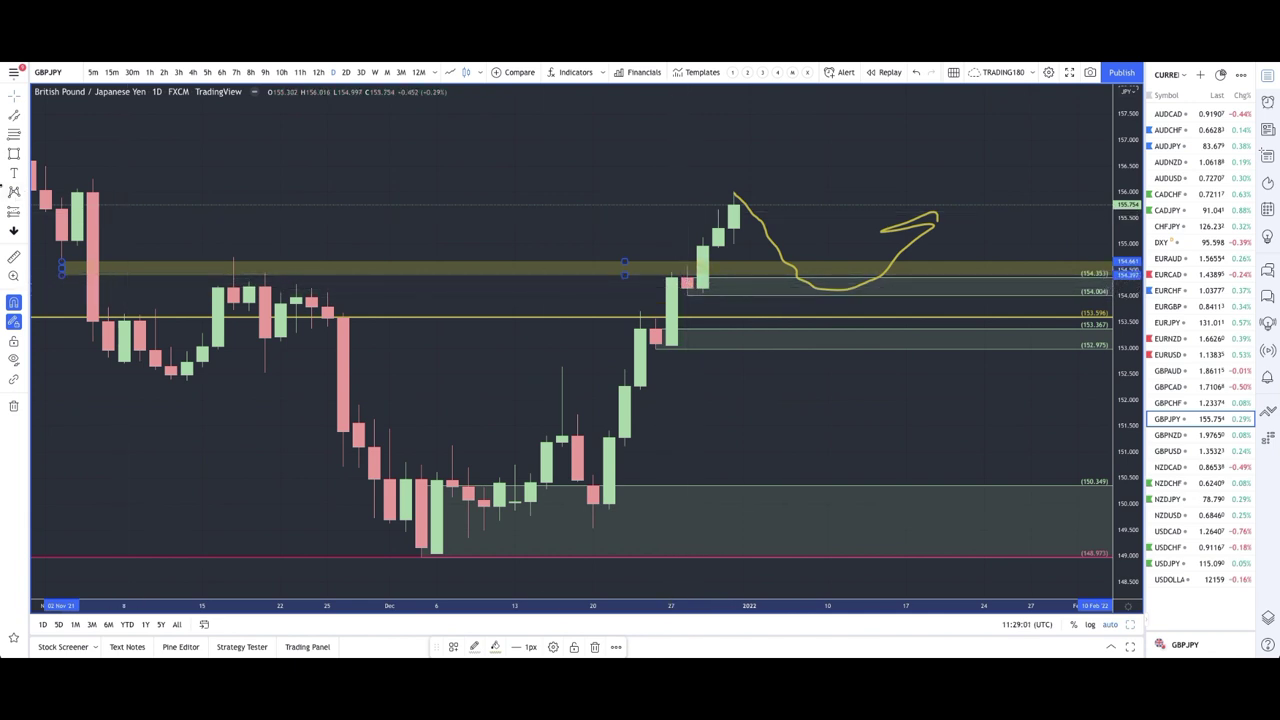
Circle the band's touches and brush a path spiking toward 157, then back into the 154 zone.
left_click(25, 148)
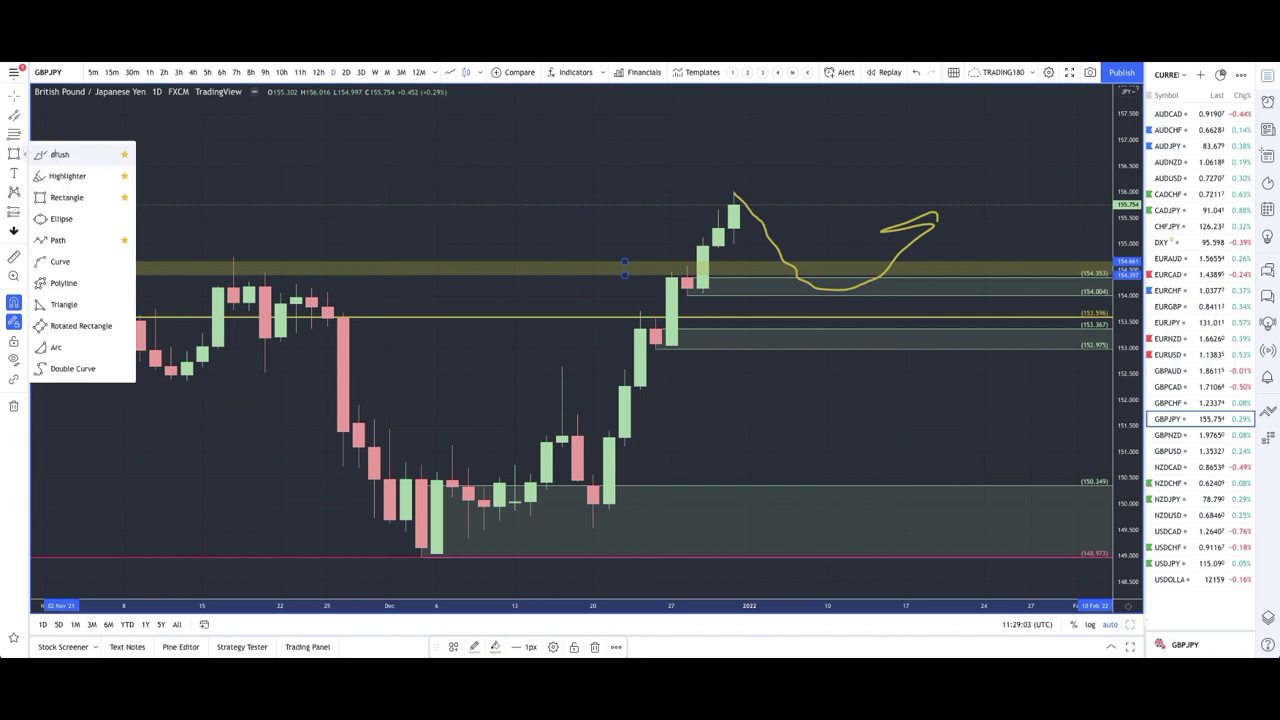
left_click(55, 155)
left_click_drag(686, 268, 690, 300)
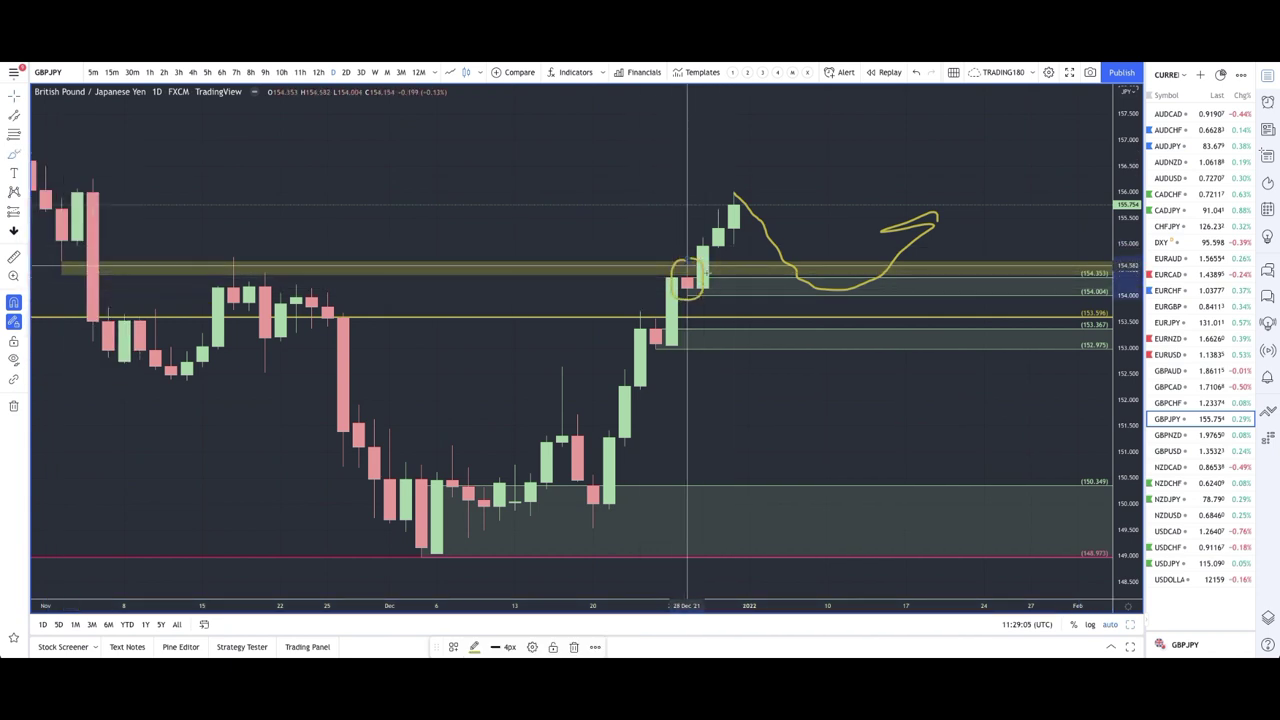
scroll(727, 315, "down", 1)
scroll(727, 315, "down", 1)
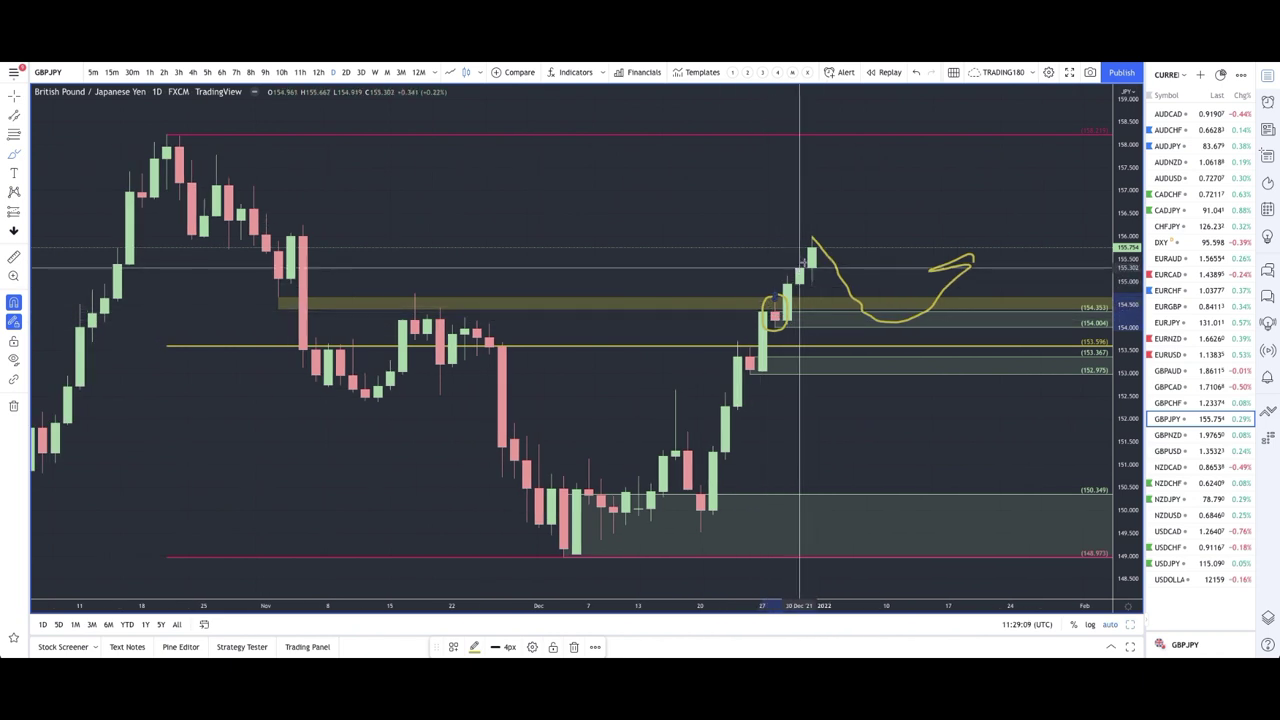
left_click_drag(813, 244, 832, 177)
mouse_move(870, 264)
left_mouse_down()
mouse_move(900, 318)
mouse_move(886, 308)
left_mouse_up()
left_click_drag(808, 316, 824, 337)
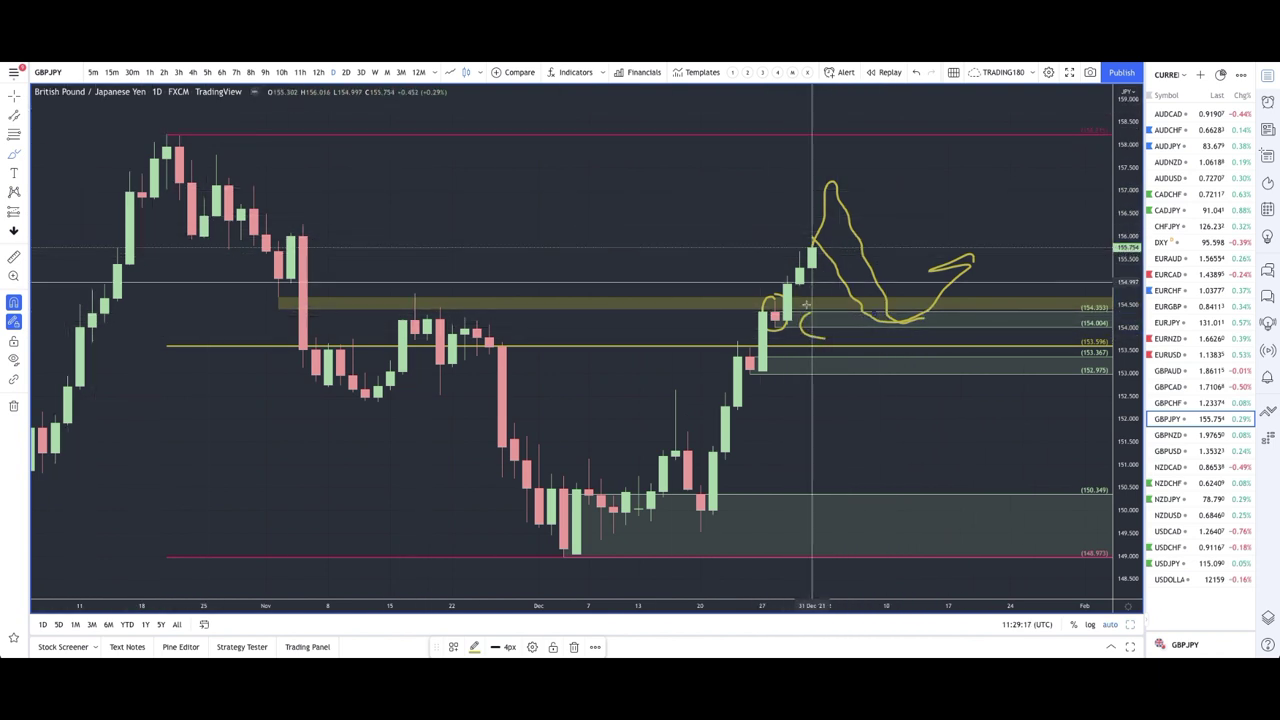
scroll(804, 462, "down", 5)
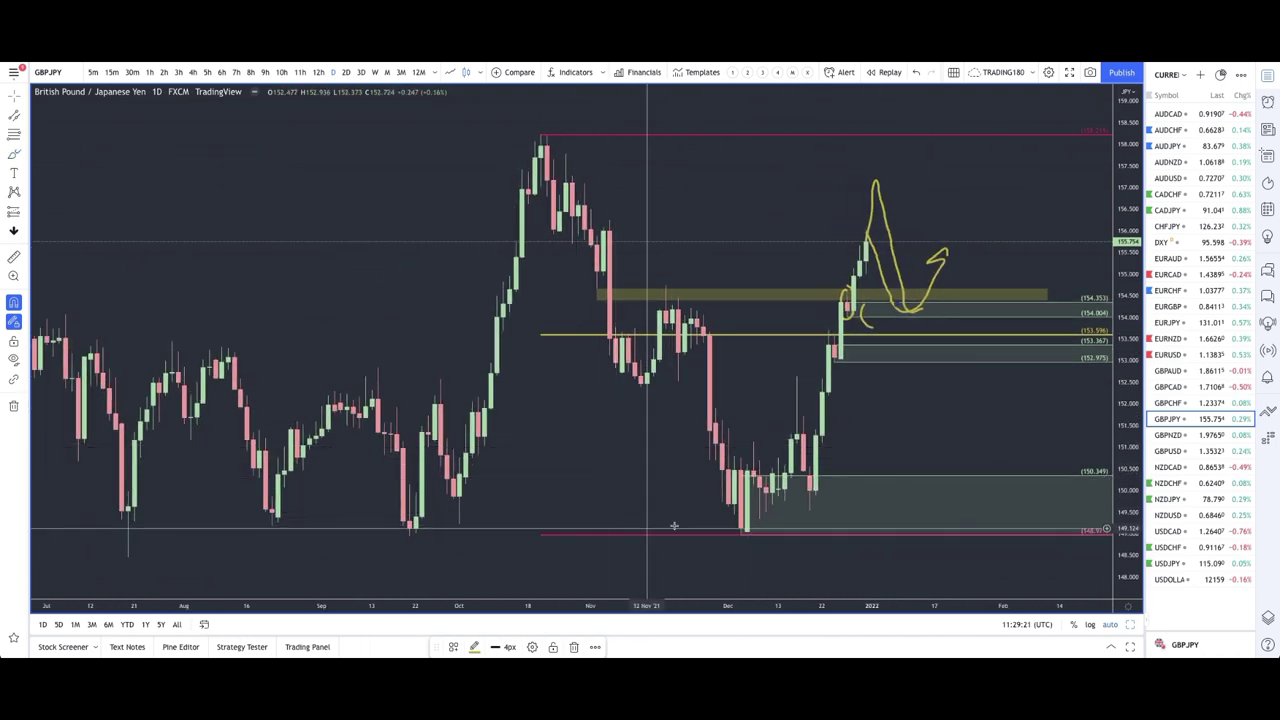
Draw a horizontal zone along the lows near 149 and another out to the right edge.
left_click(23, 154)
left_click(52, 198)
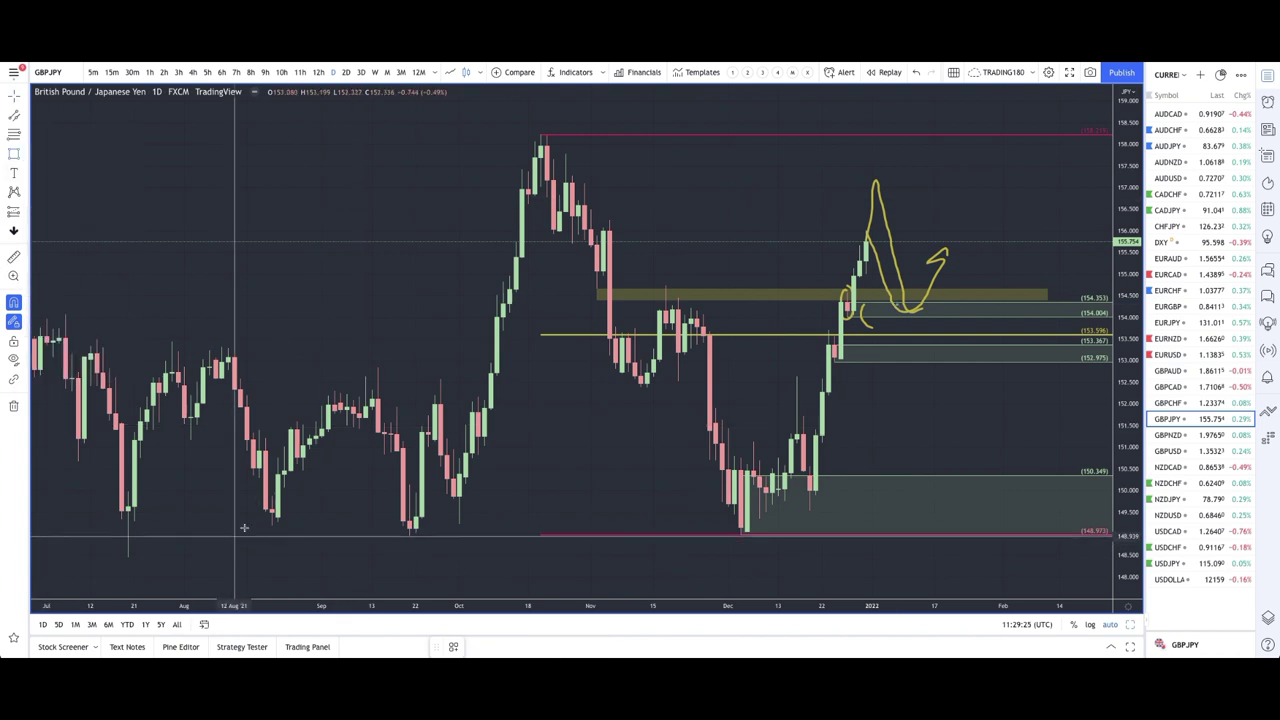
left_click_drag(253, 521, 1021, 537)
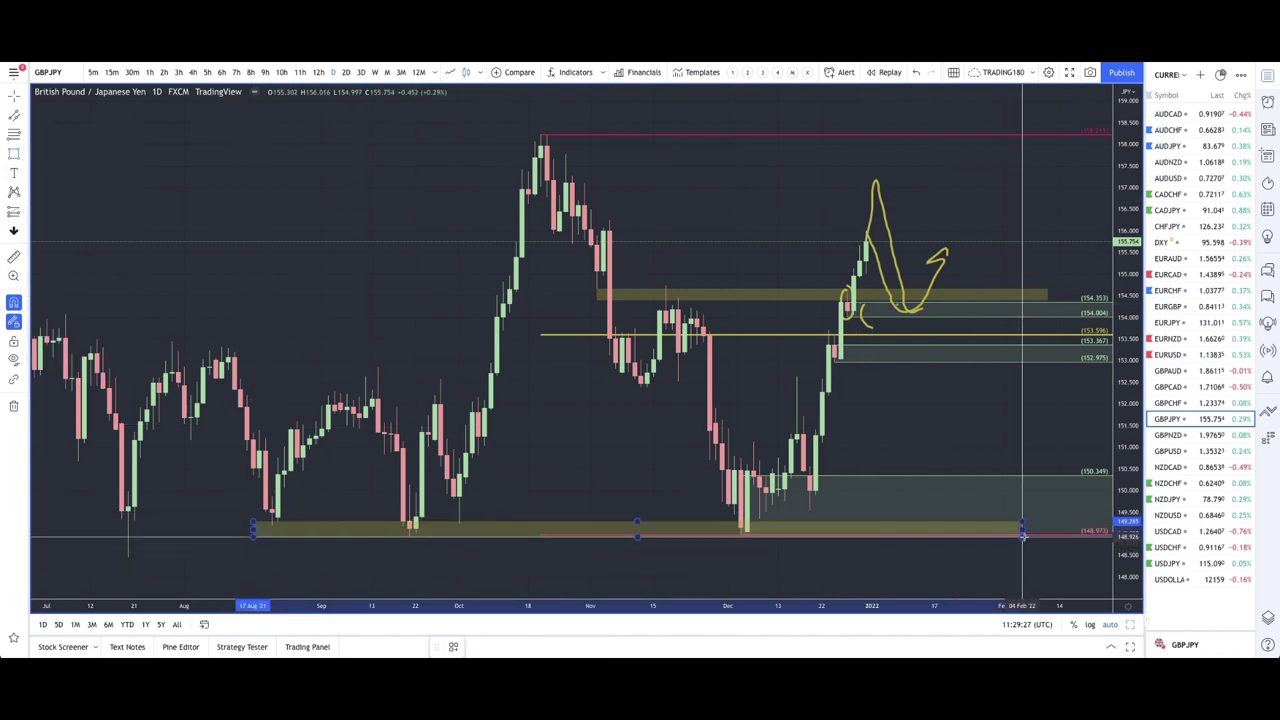
scroll(709, 330, "down", 6)
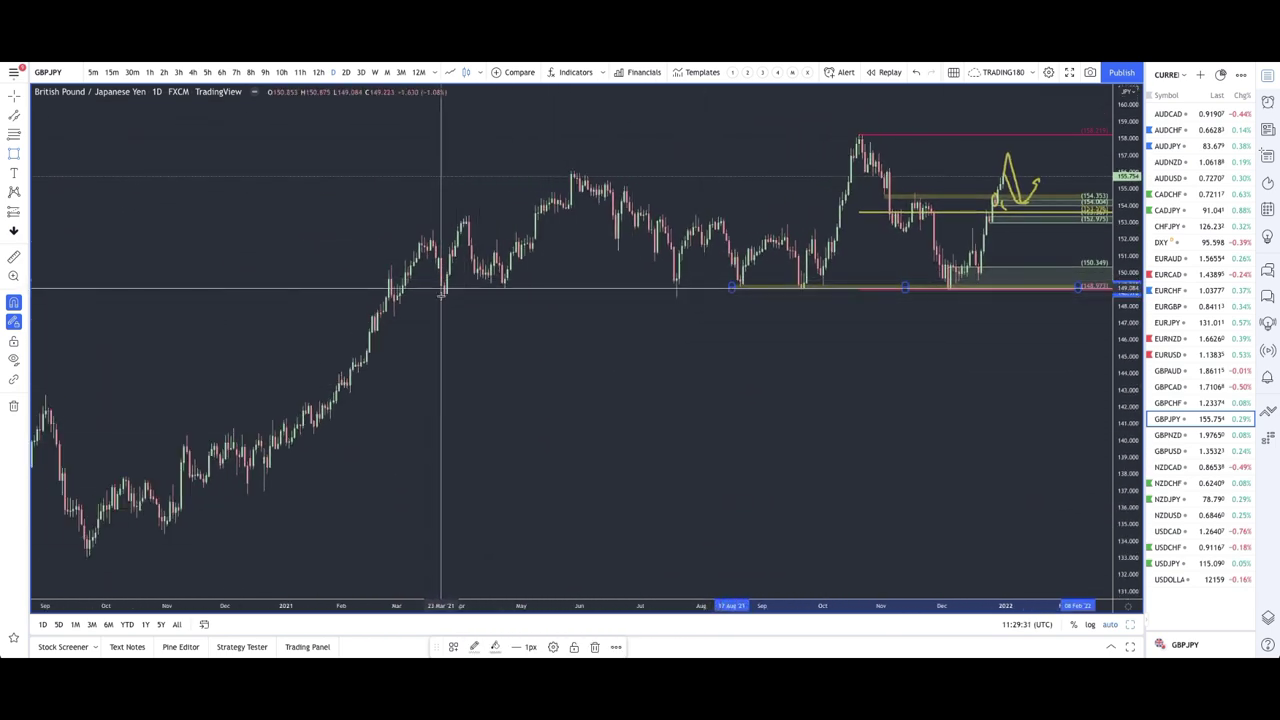
left_click_drag(445, 297, 1080, 297)
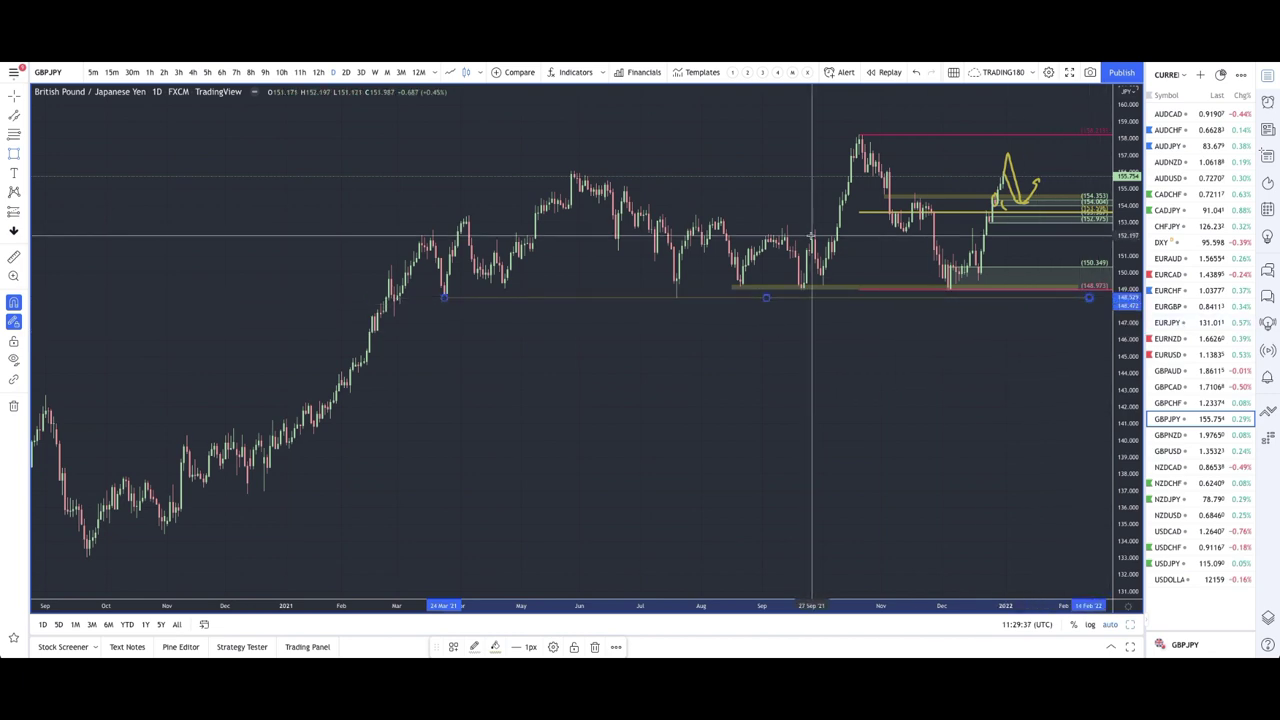
scroll(829, 235, "up", 5)
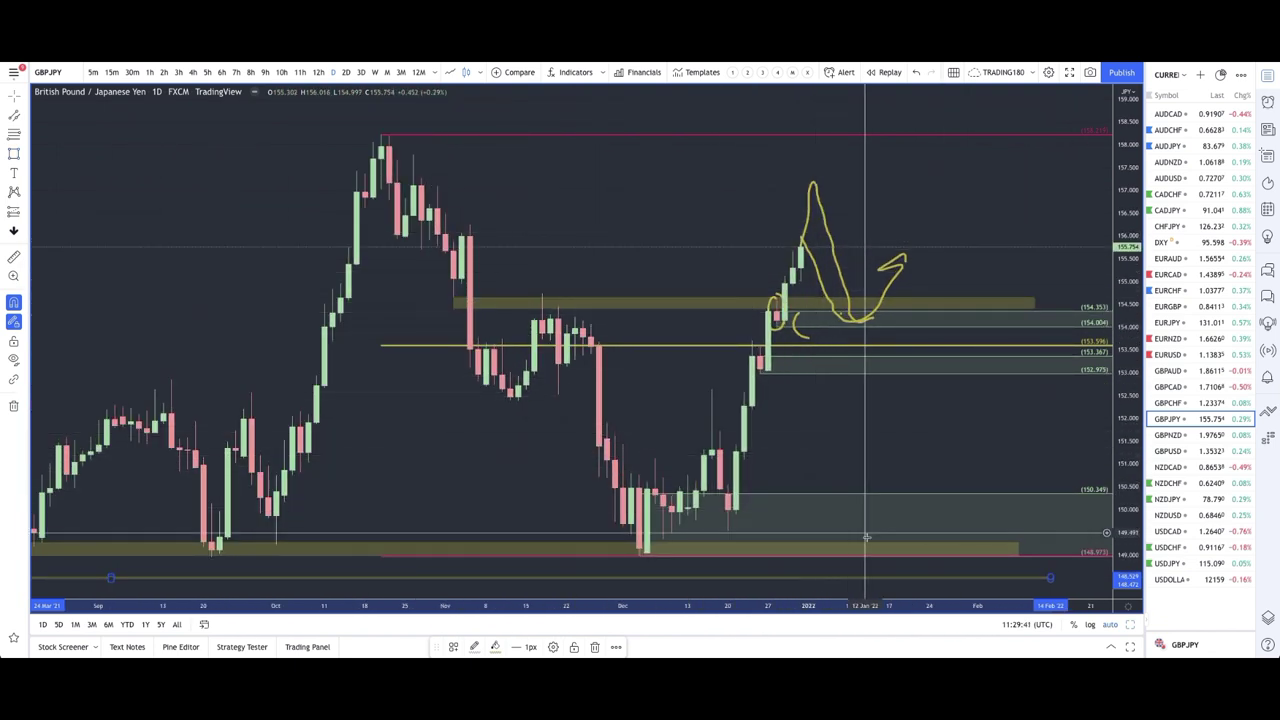
Brush a circle below the lower support, an upward path near 153, and anchor the December high.
left_click(26, 151)
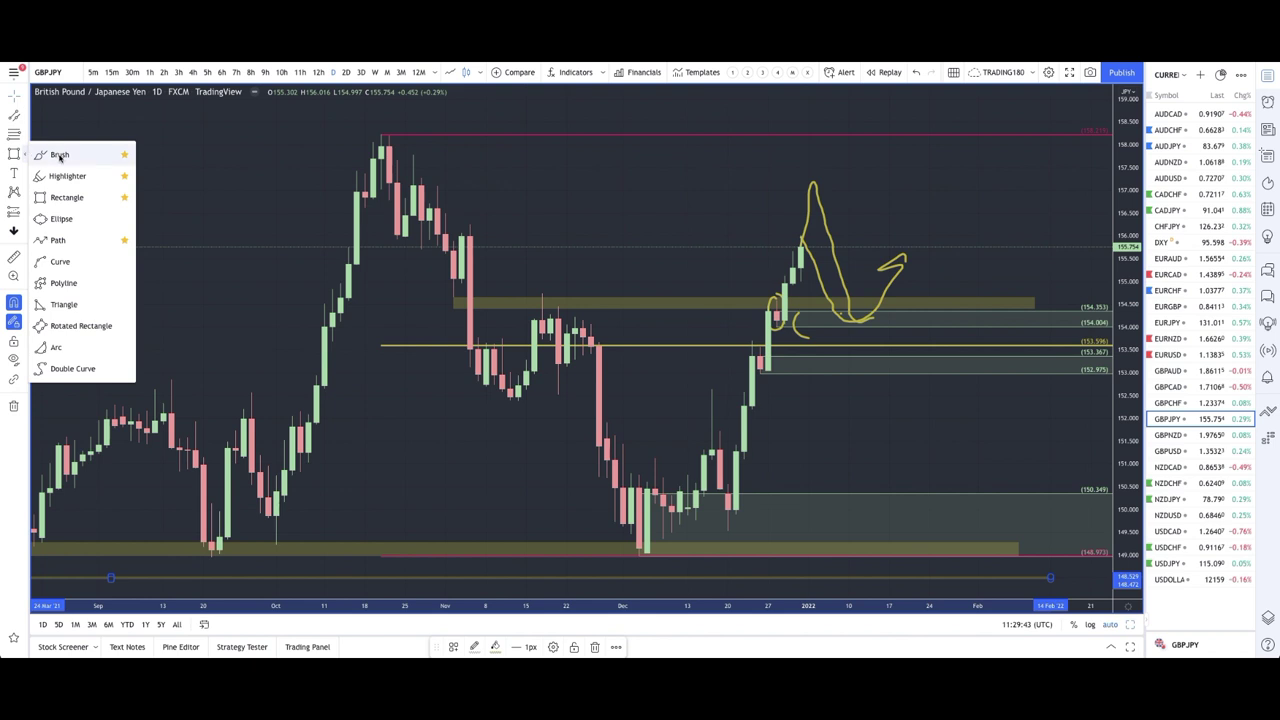
left_click(59, 156)
scroll(982, 516, "down", 5)
mouse_move(982, 516)
left_mouse_down()
mouse_move(938, 535)
mouse_move(972, 520)
left_mouse_up()
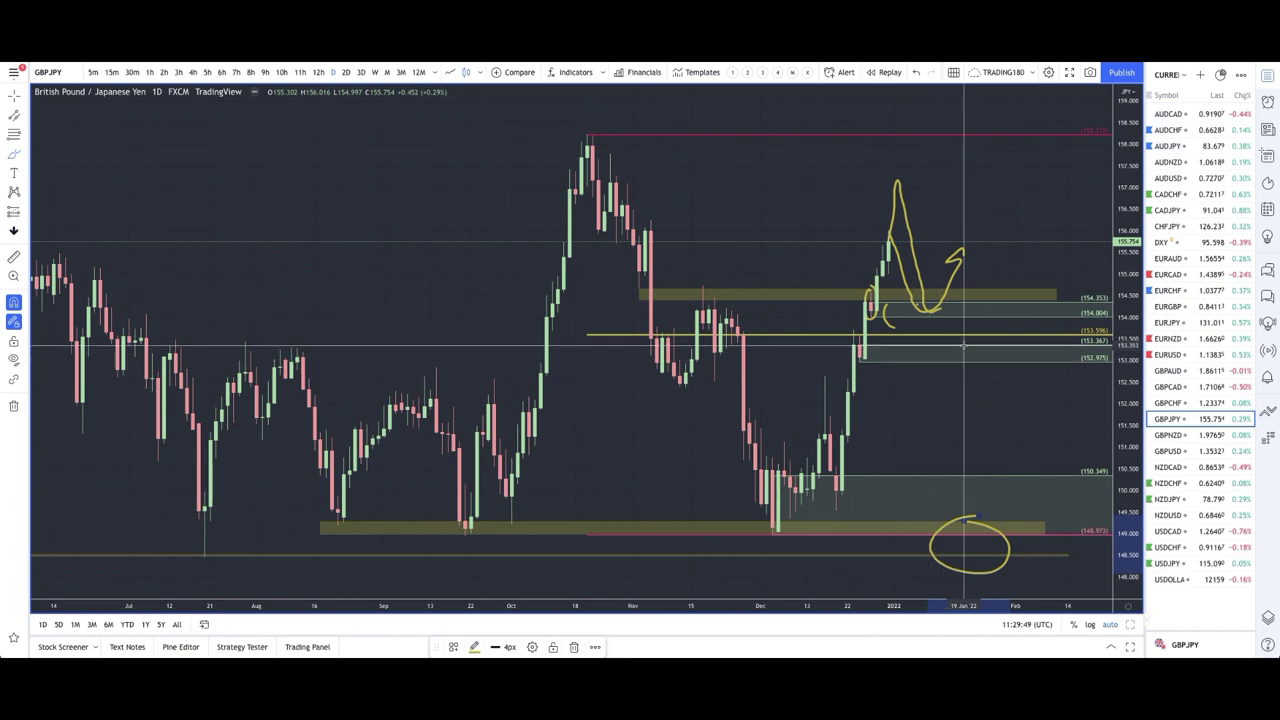
mouse_move(960, 346)
left_mouse_down()
mouse_move(1012, 290)
mouse_move(1016, 318)
left_mouse_up()
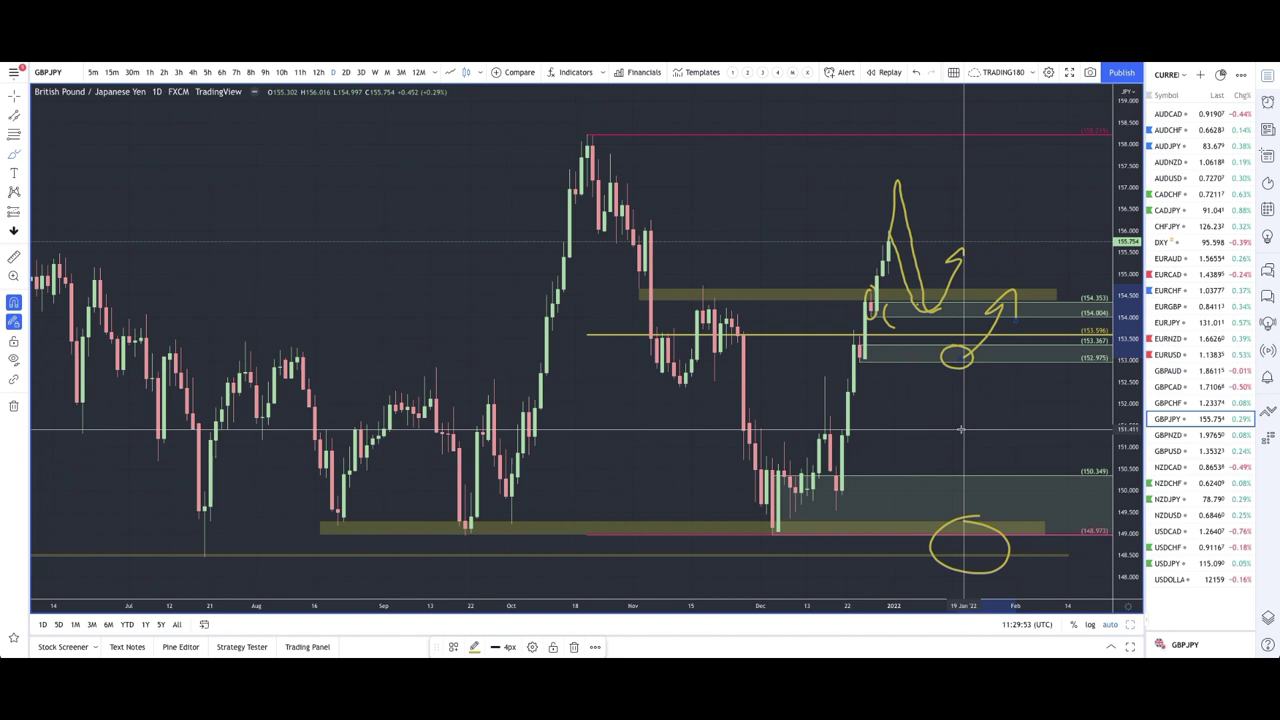
scroll(850, 330, "up", 2)
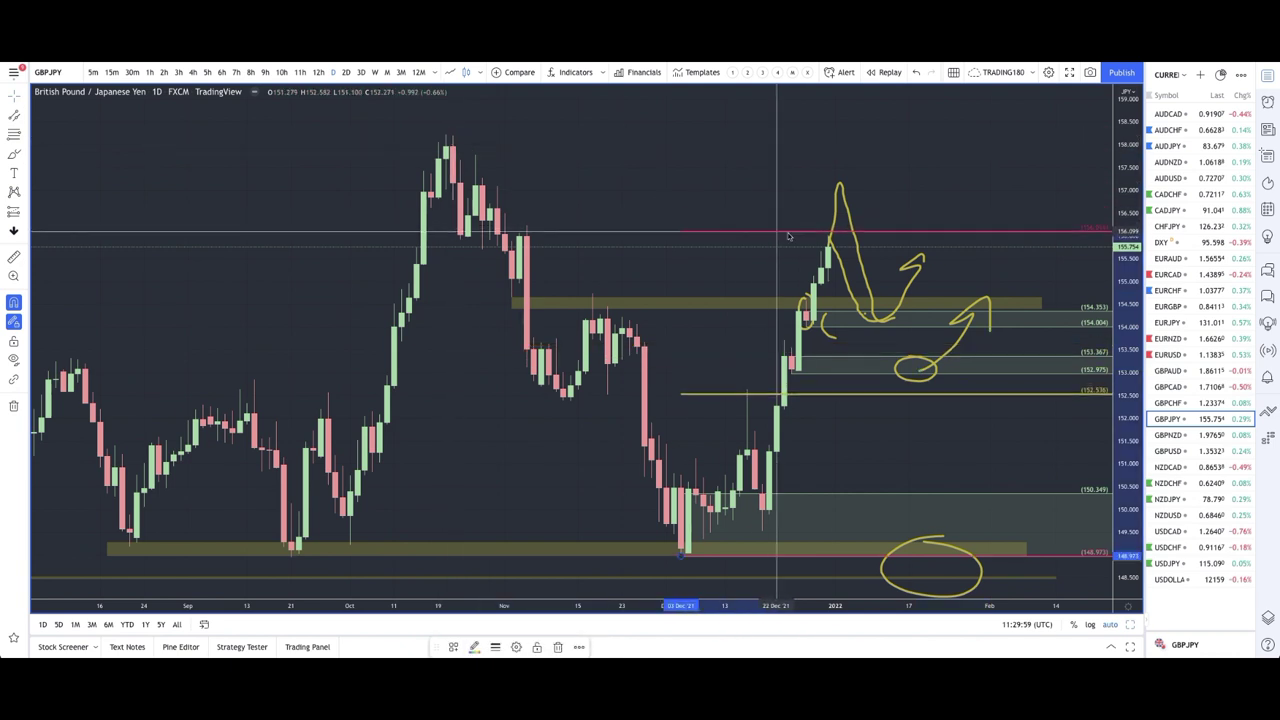
left_click(827, 236)
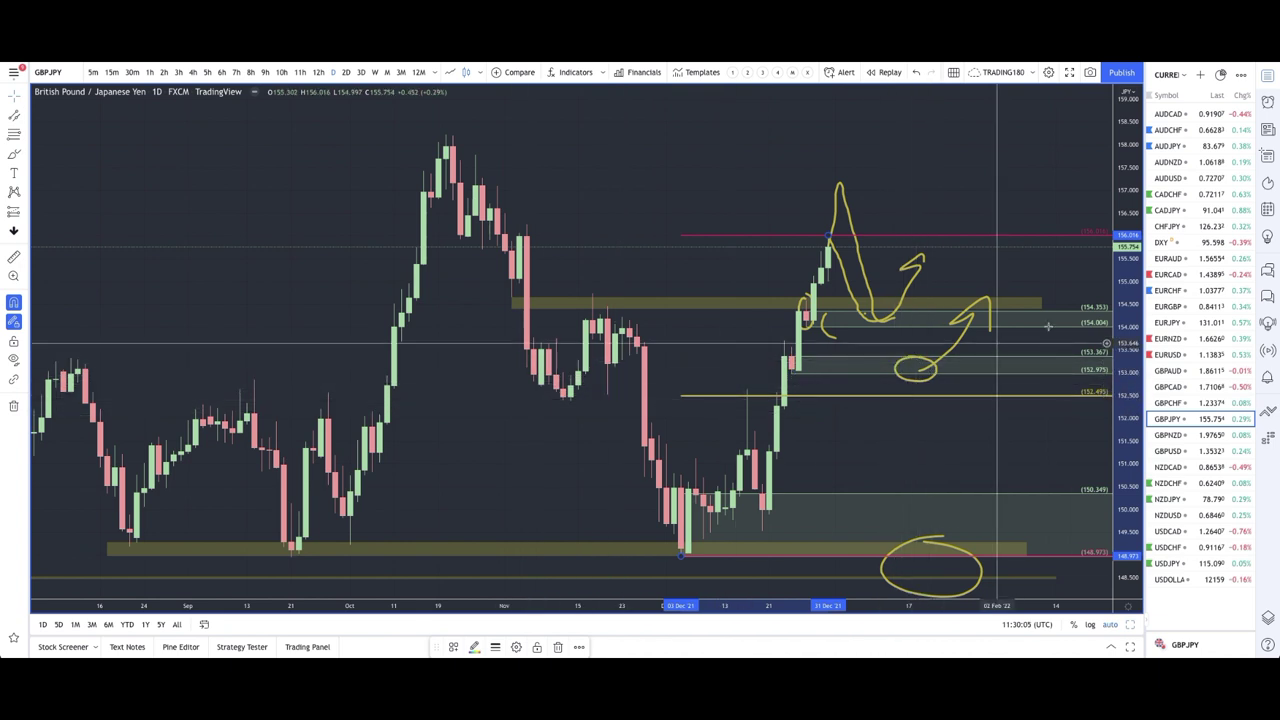
Open GBPNZD and remove its old shaded zone.
left_click(1177, 437)
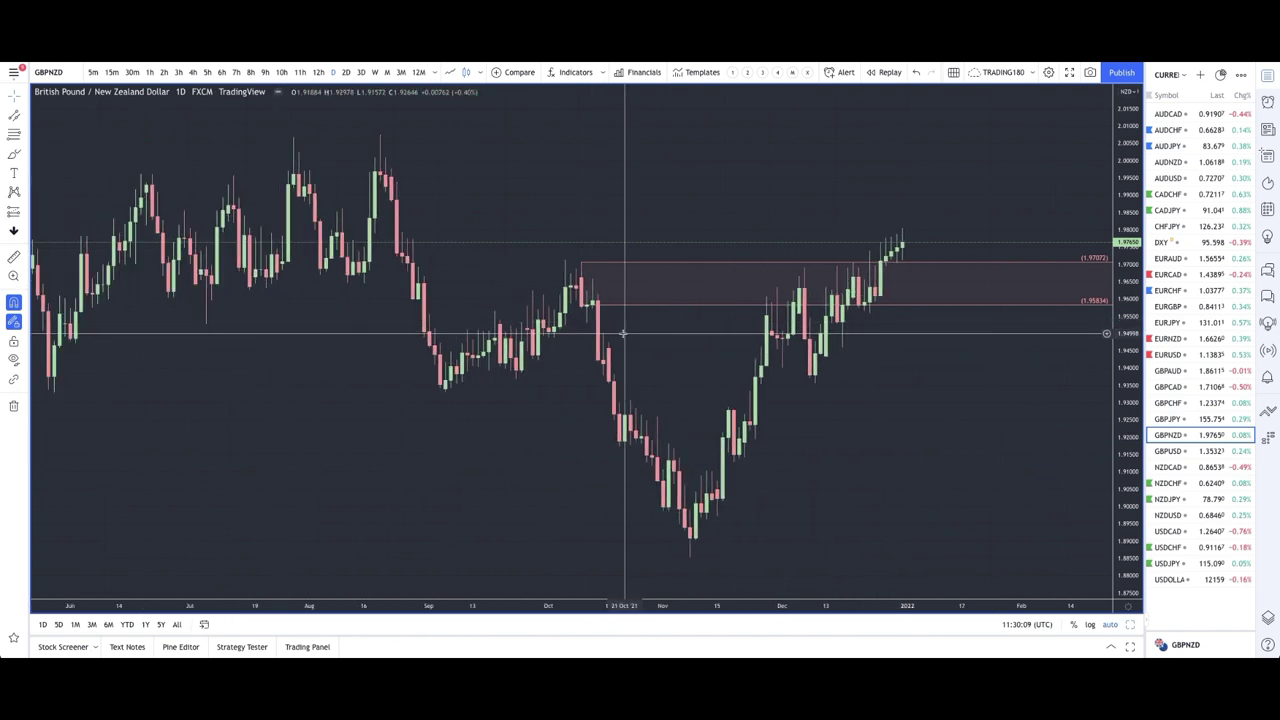
right_click(623, 334)
left_click(641, 266)
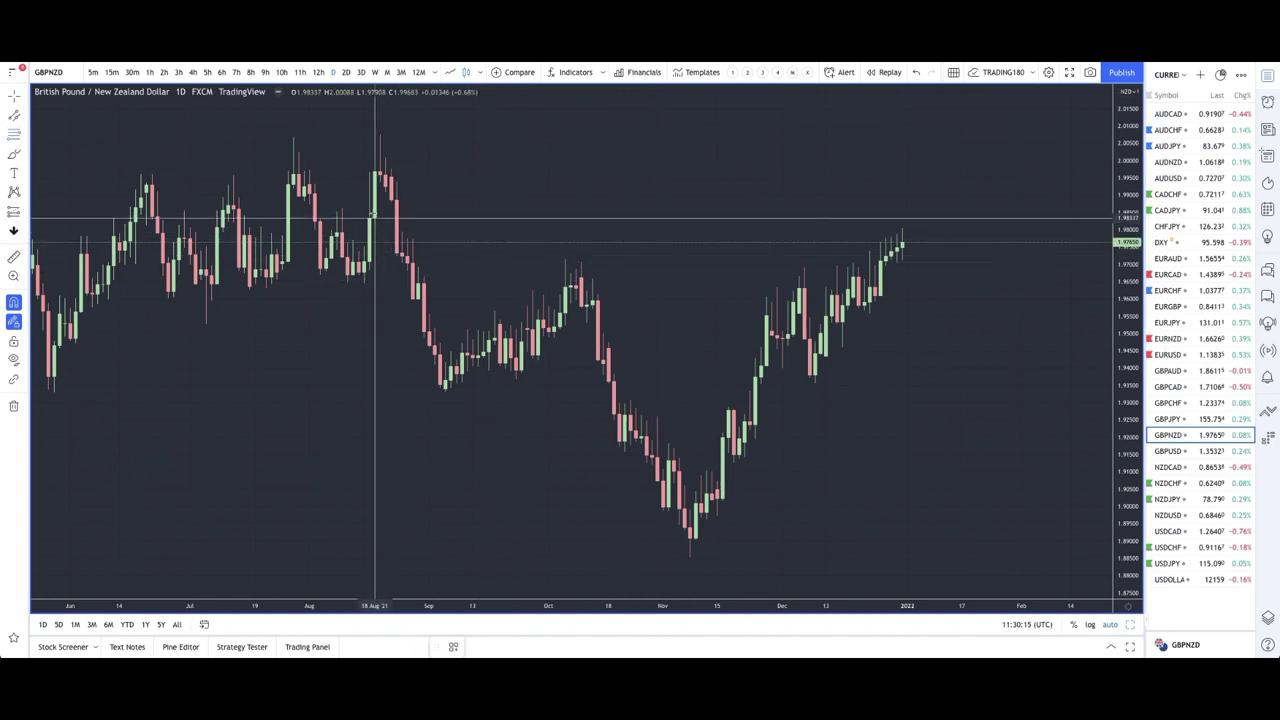
Draw a supply zone from the August 2021 high down to 1.983 with the SUPPLY template.
left_click(380, 135)
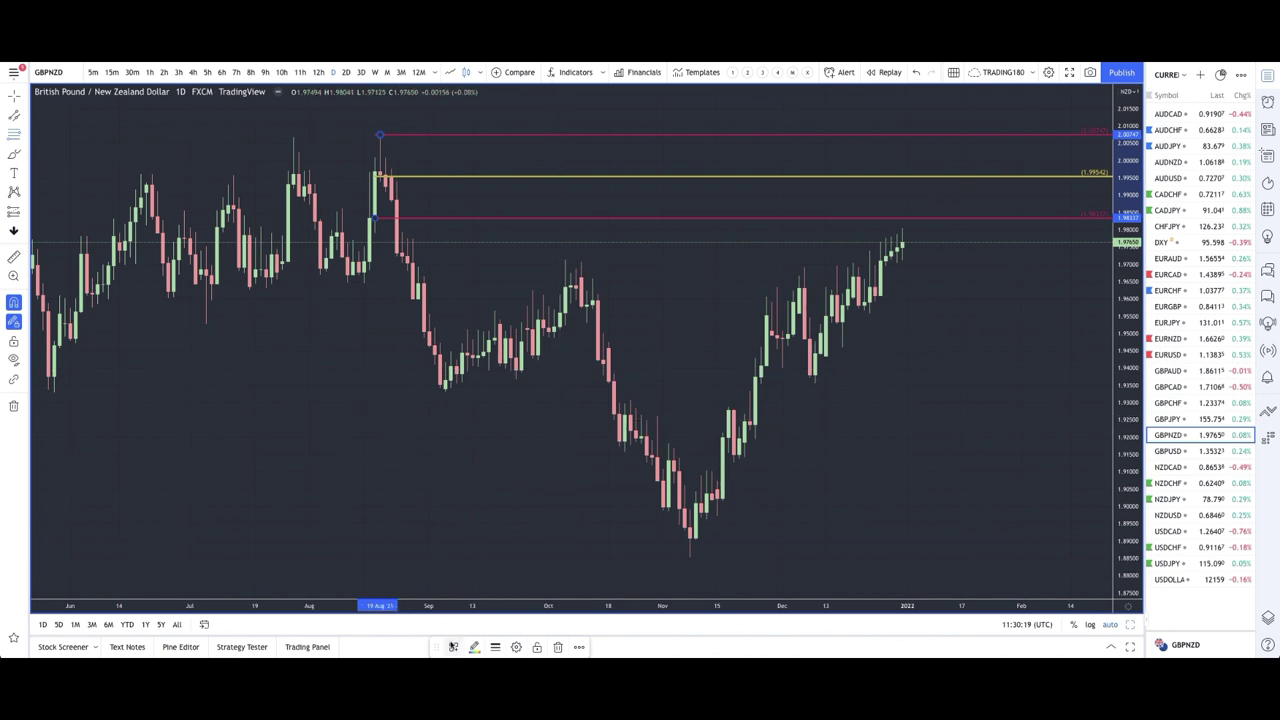
left_click(452, 646)
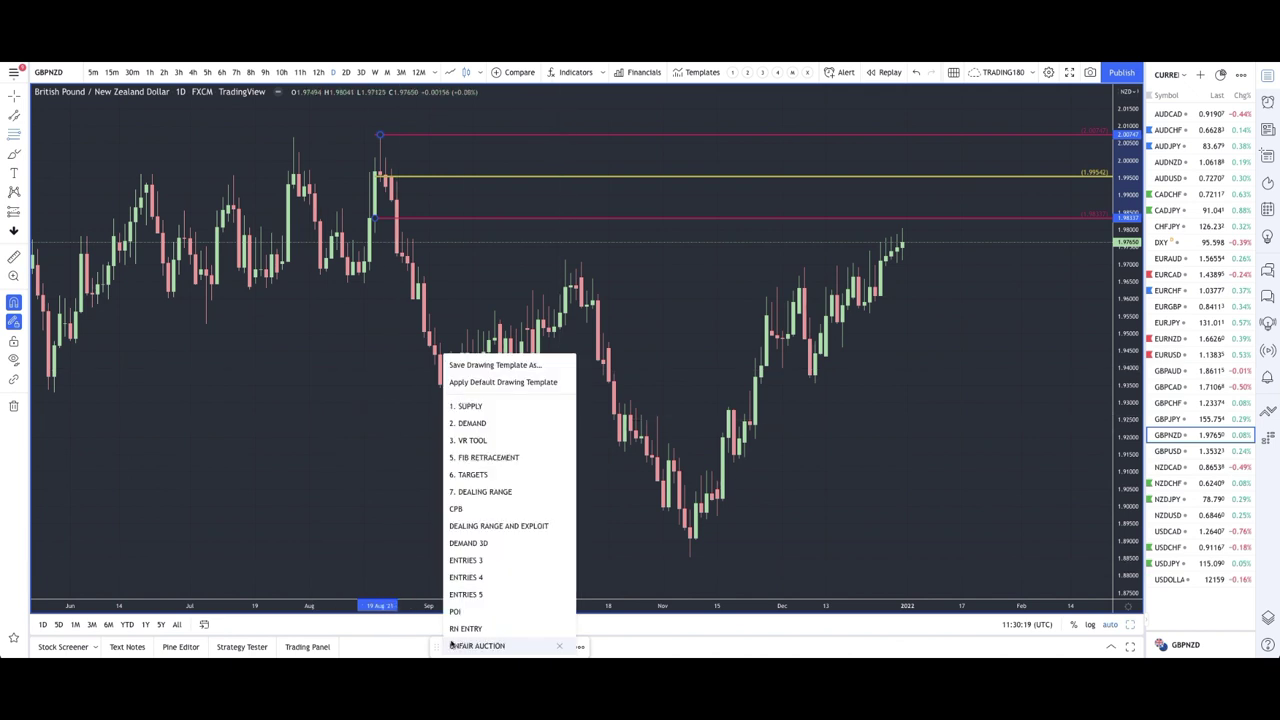
left_click(495, 407)
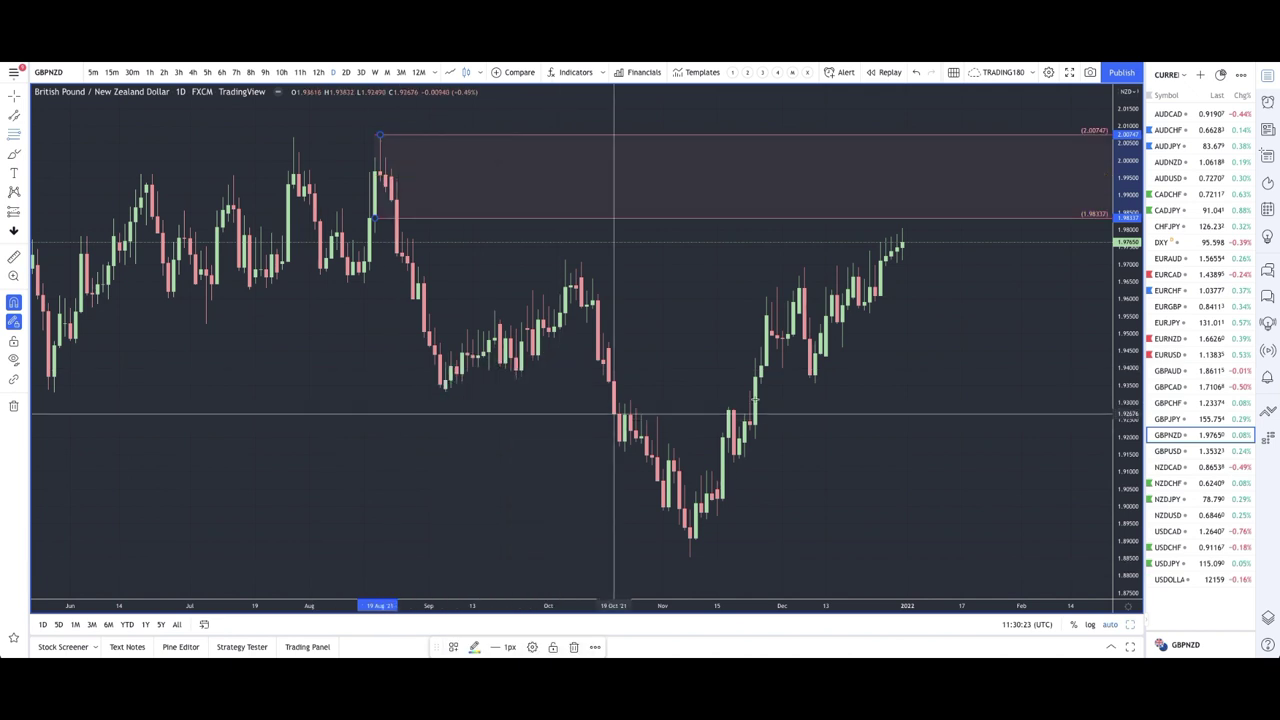
scroll(556, 234, "down", 1)
scroll(556, 234, "down", 3)
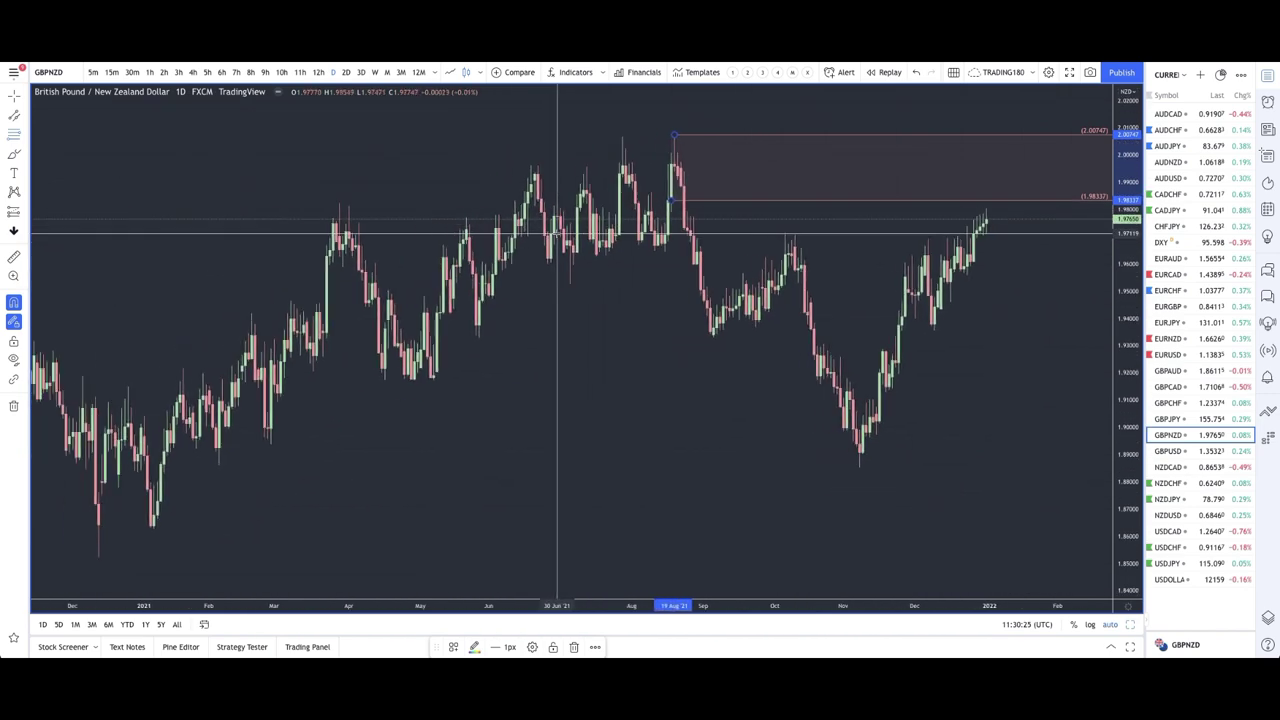
Add a second supply zone at the 2020 peak.
left_click_drag(551, 230, 671, 240)
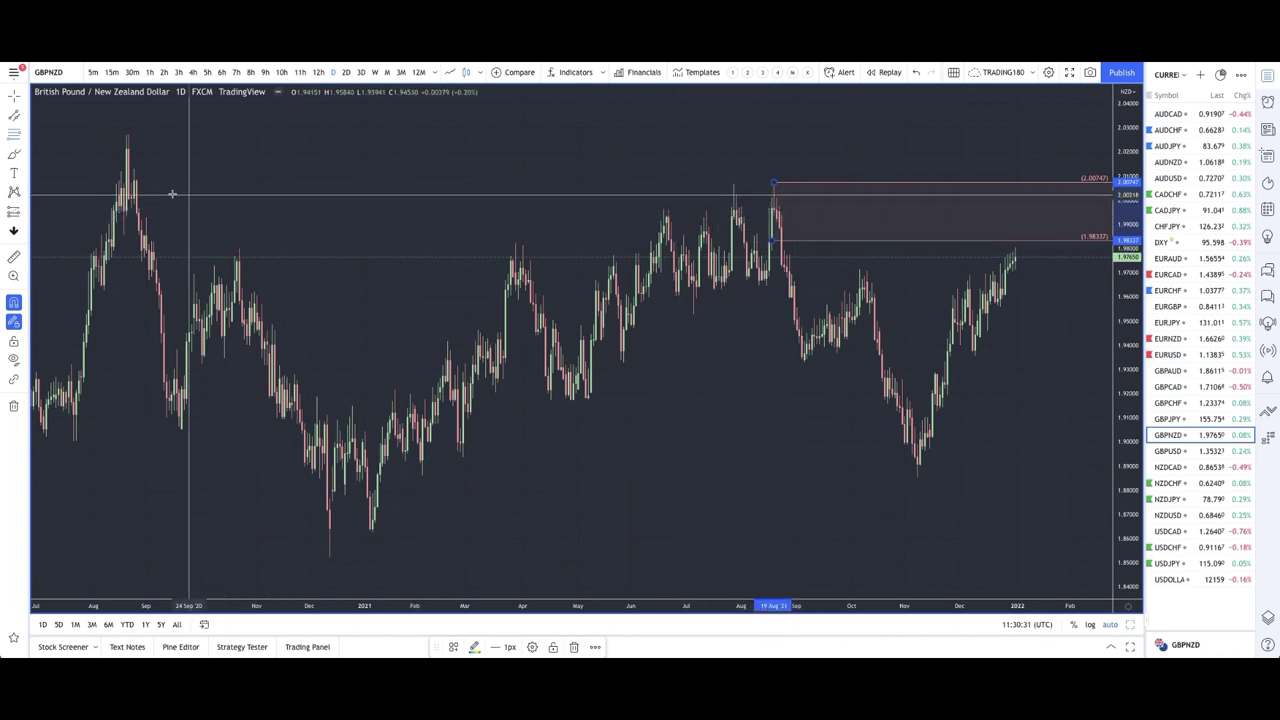
left_click(130, 197)
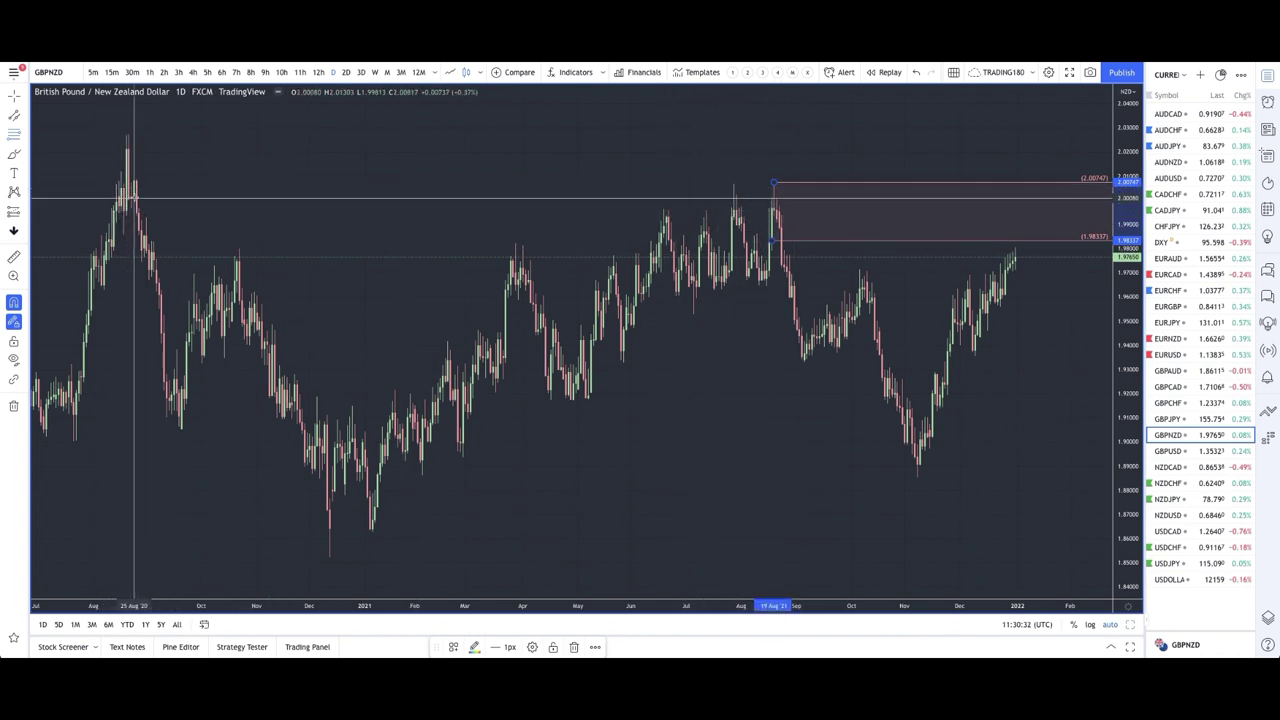
left_click(128, 133)
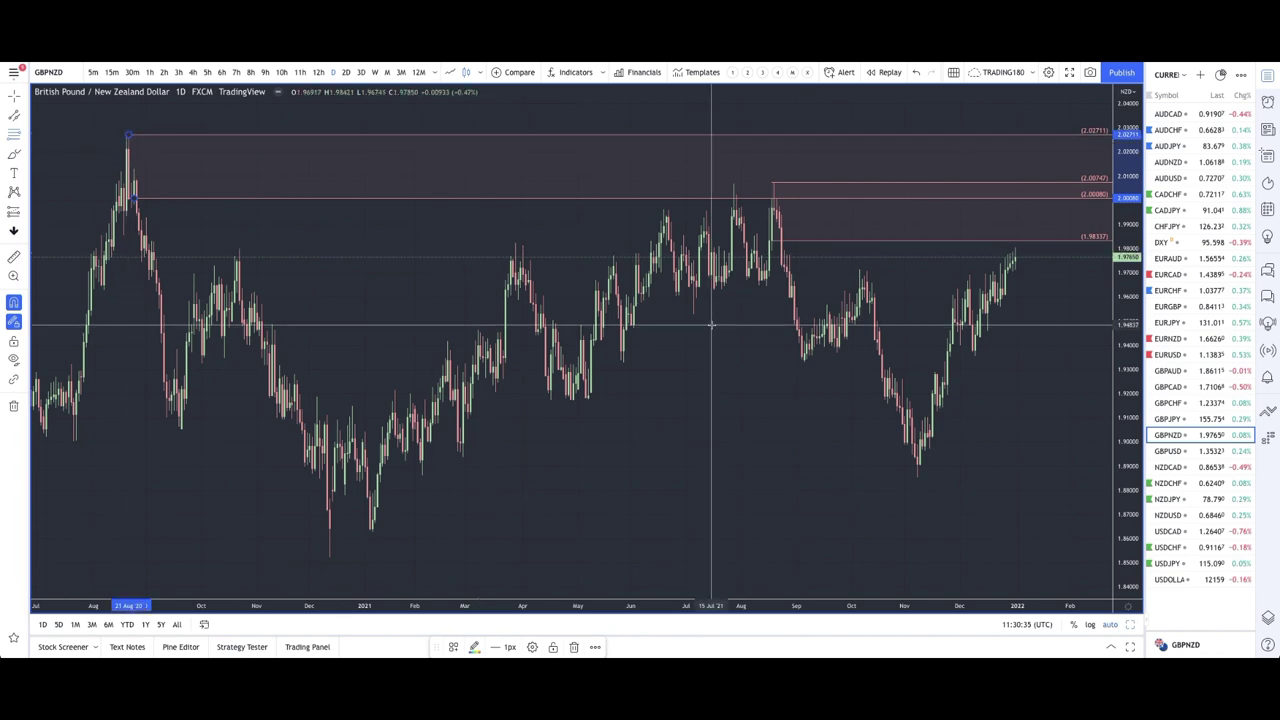
scroll(978, 322, "up", 2)
scroll(1010, 295, "up", 1)
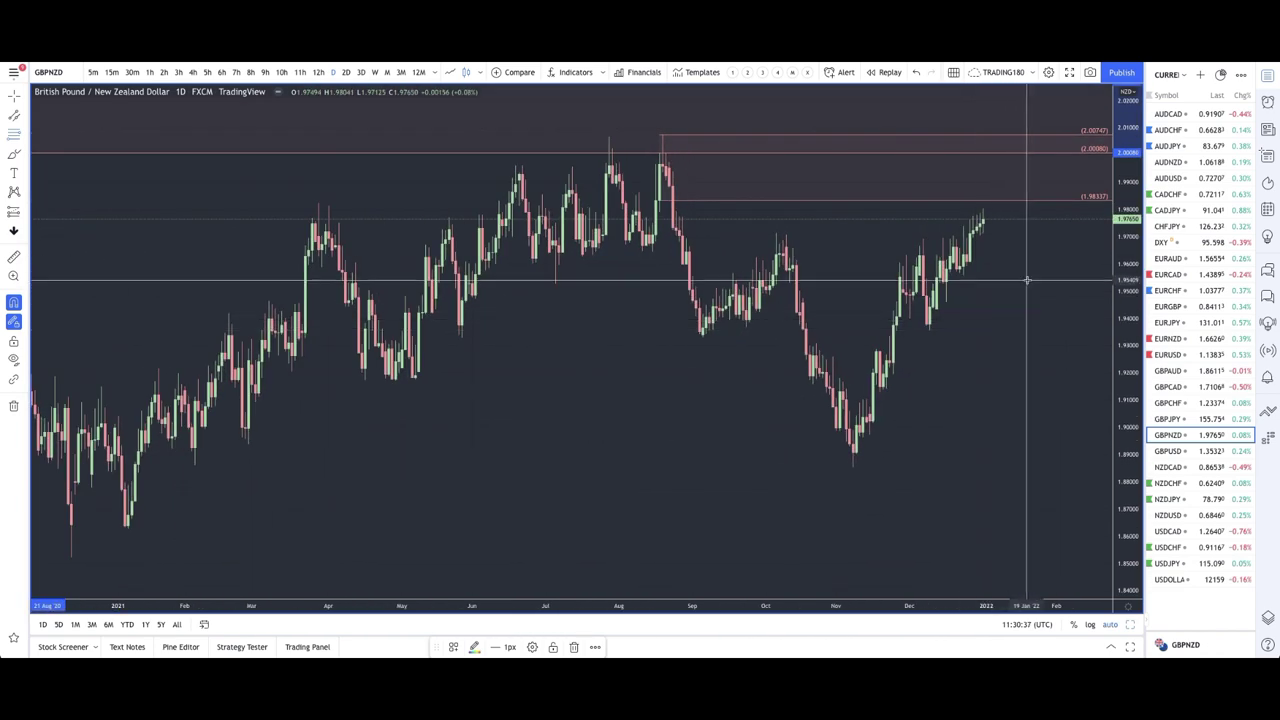
Switch GBPNZD to weekly candles.
left_click_drag(907, 204, 287, 100)
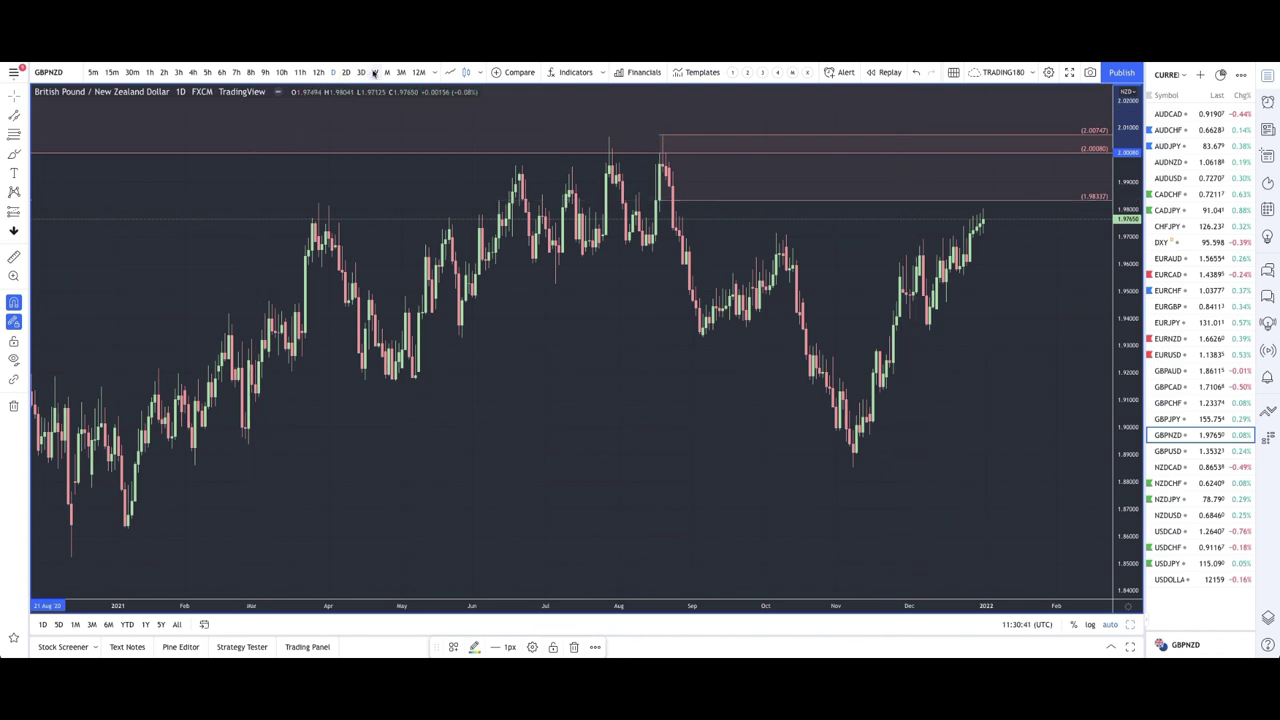
left_click(374, 72)
scroll(714, 294, "up", 5)
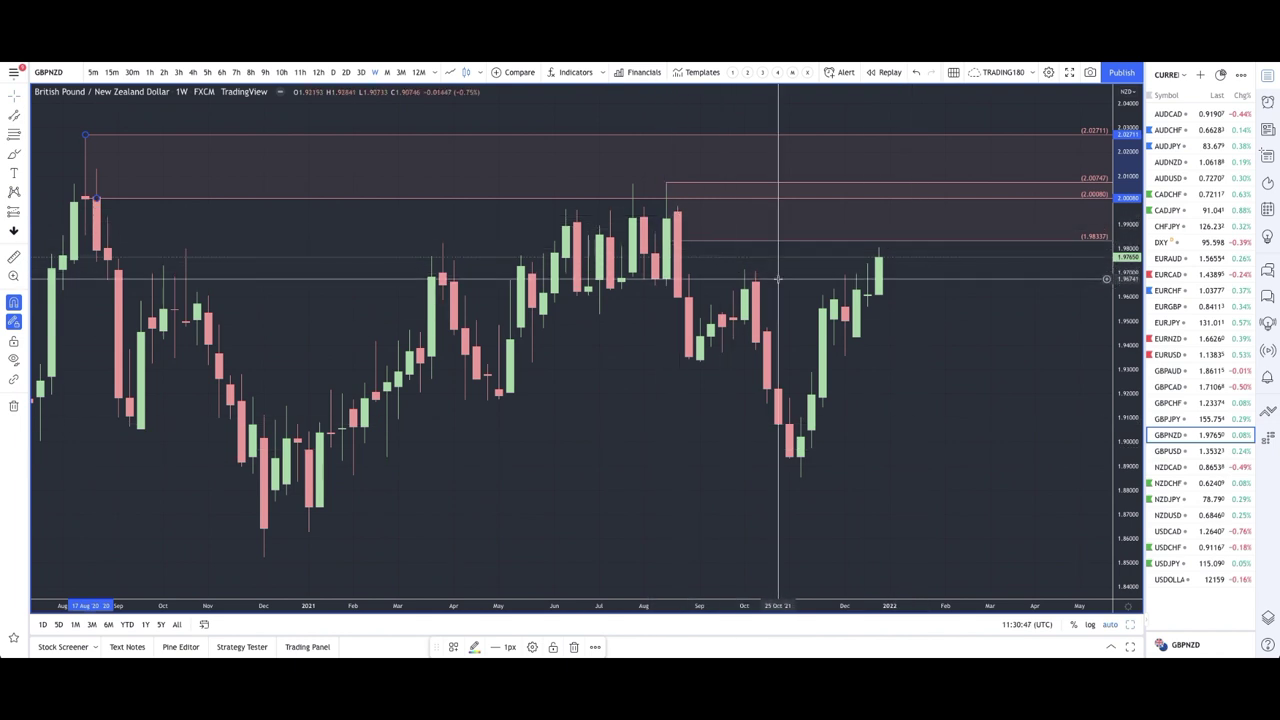
Extend the August supply zone to 1.9677 and add RSI, volume and ATR panes.
right_click(708, 267)
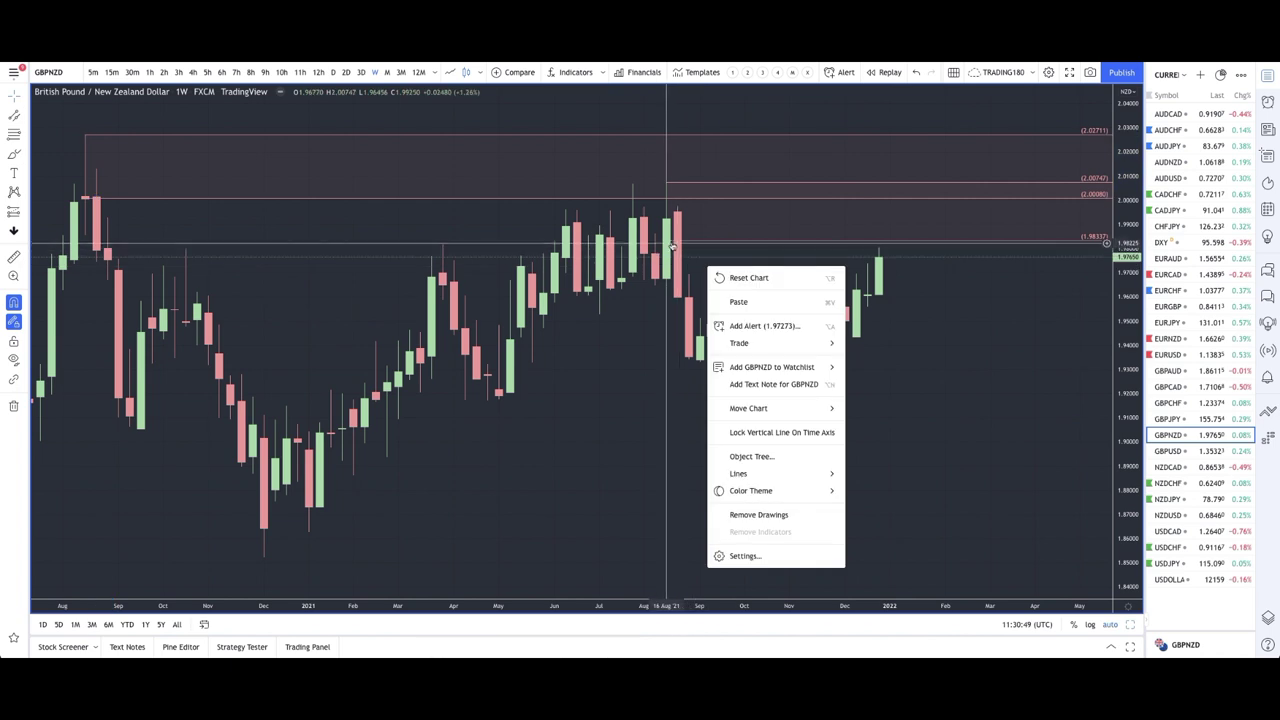
left_click(667, 250)
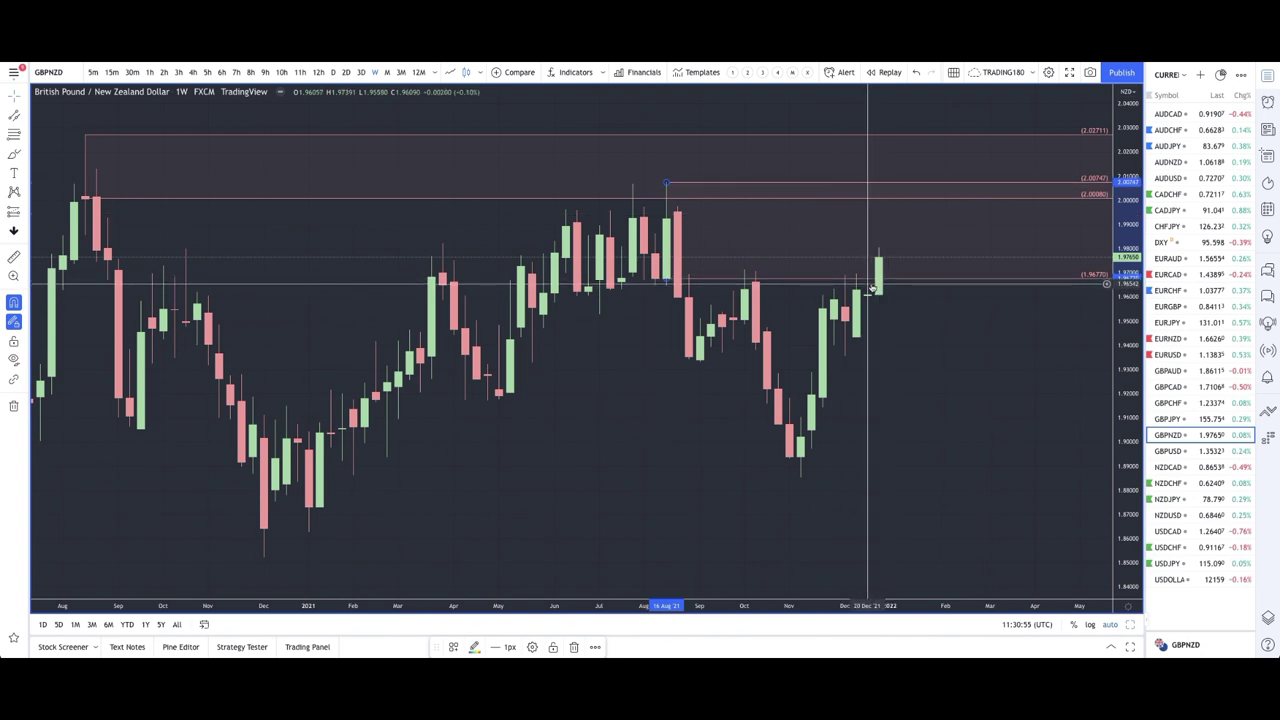
left_click(761, 75)
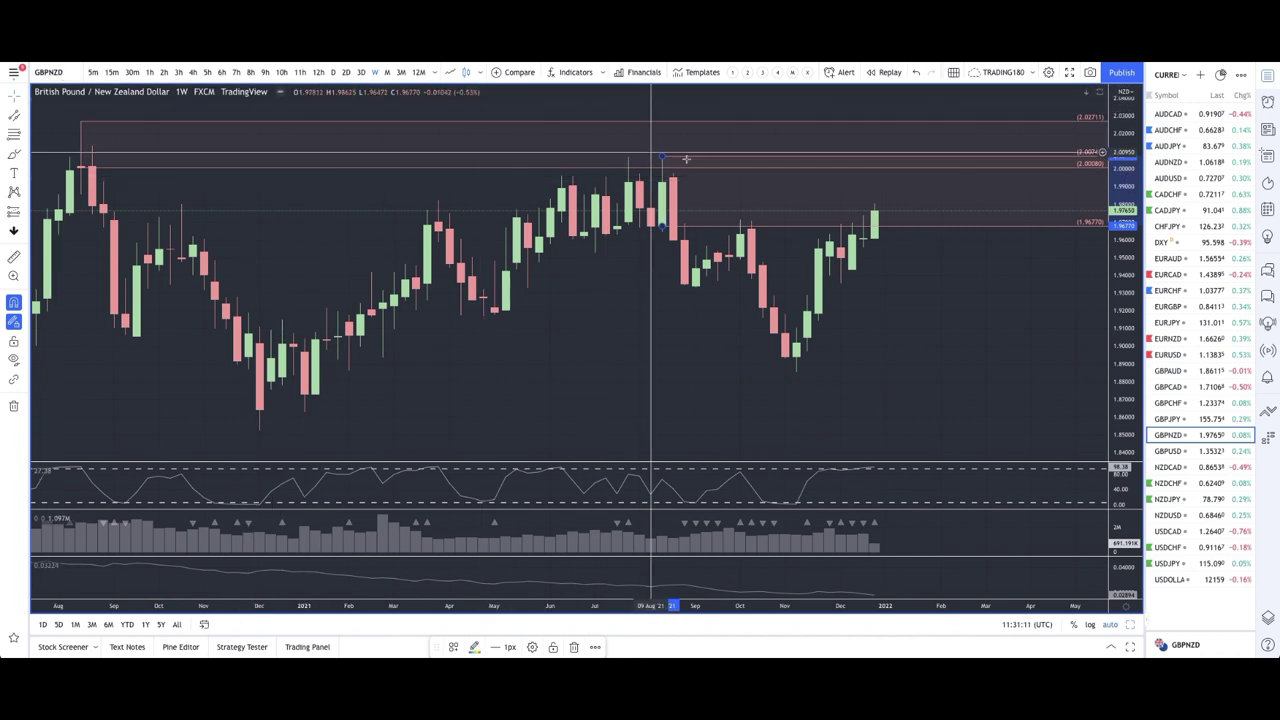
Circle the latest weekly candle, a target above it, and the 2020 peak in yellow.
left_click(13, 155)
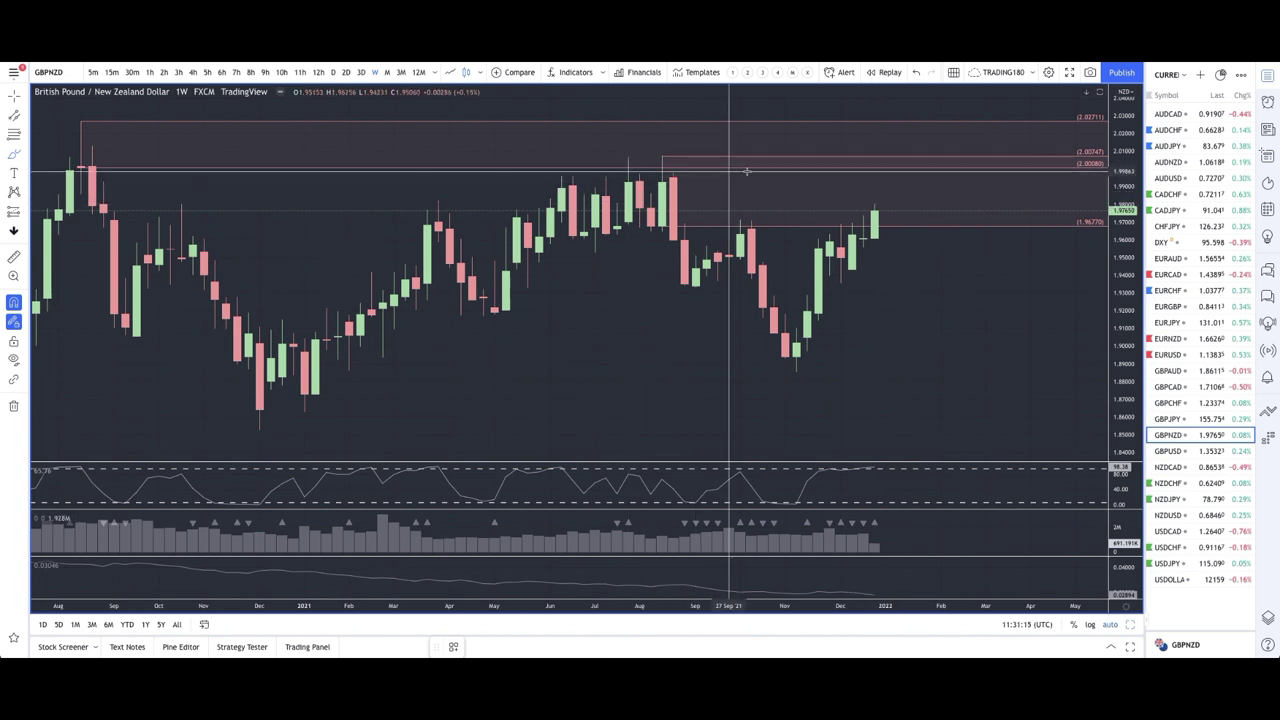
mouse_move(876, 192)
left_mouse_down()
mouse_move(856, 195)
mouse_move(880, 198)
left_mouse_up()
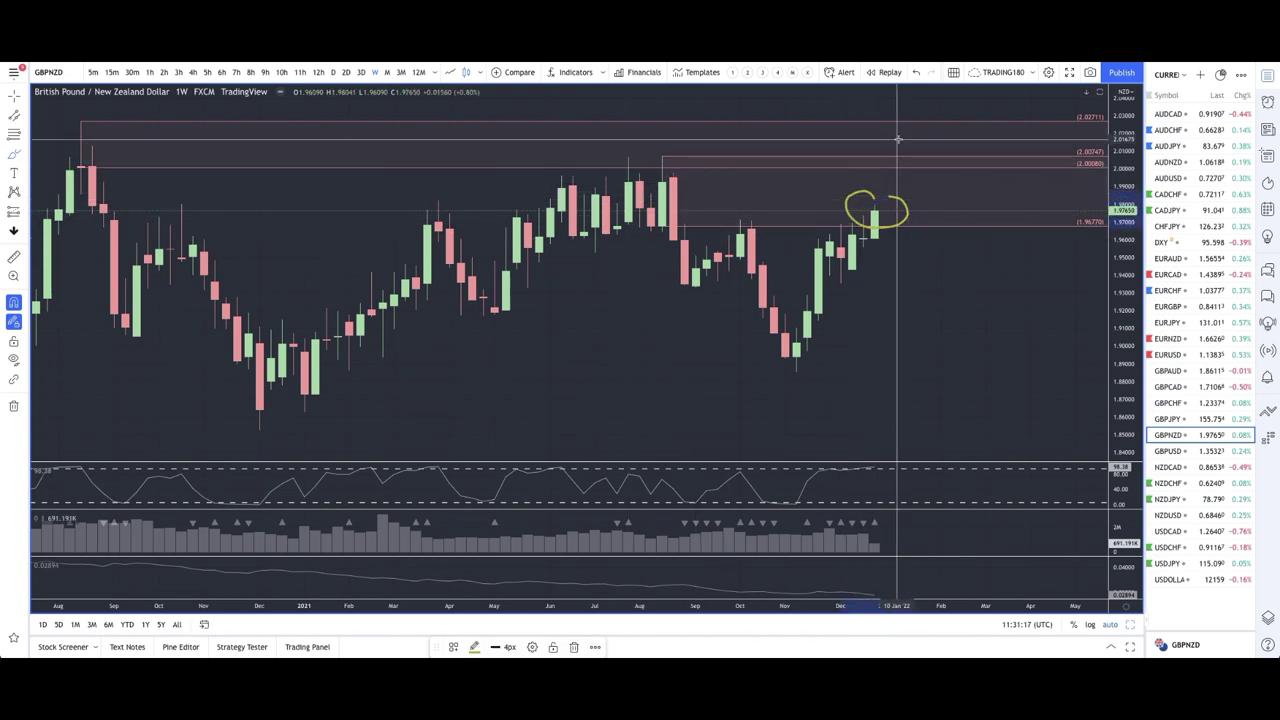
mouse_move(895, 122)
left_mouse_down()
mouse_move(888, 145)
mouse_move(897, 121)
left_mouse_up()
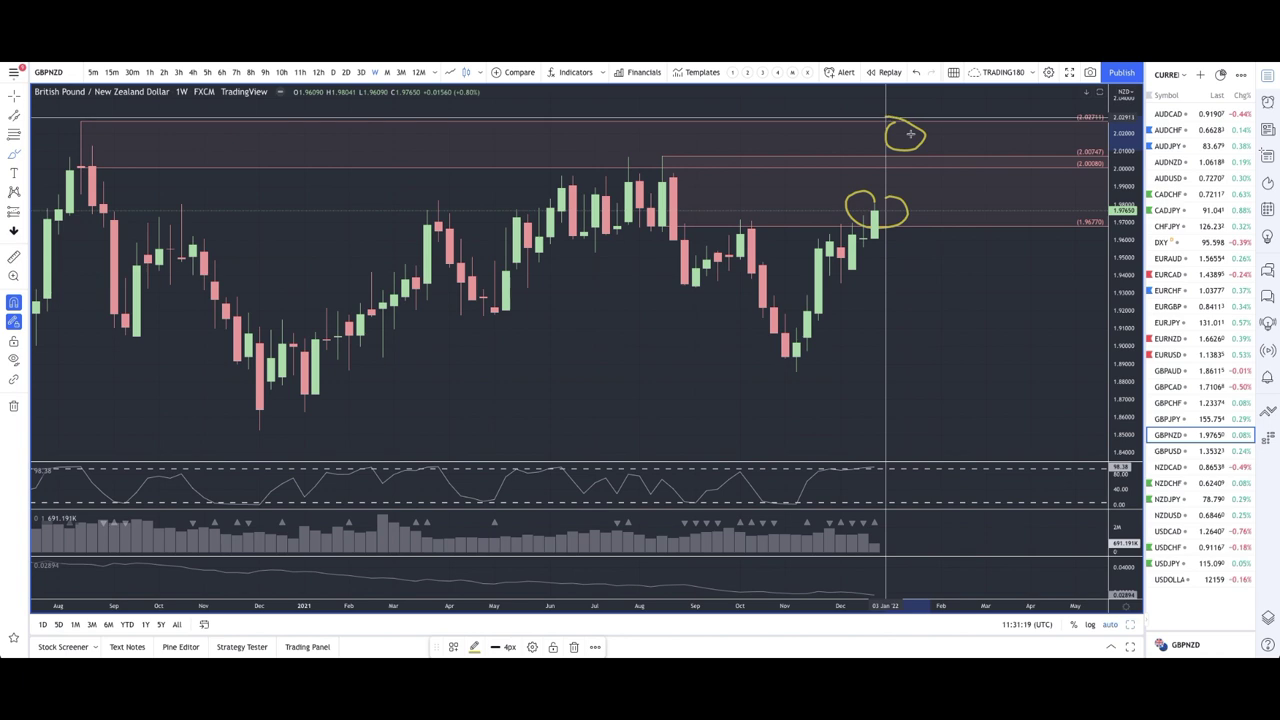
scroll(905, 255, "down", 2)
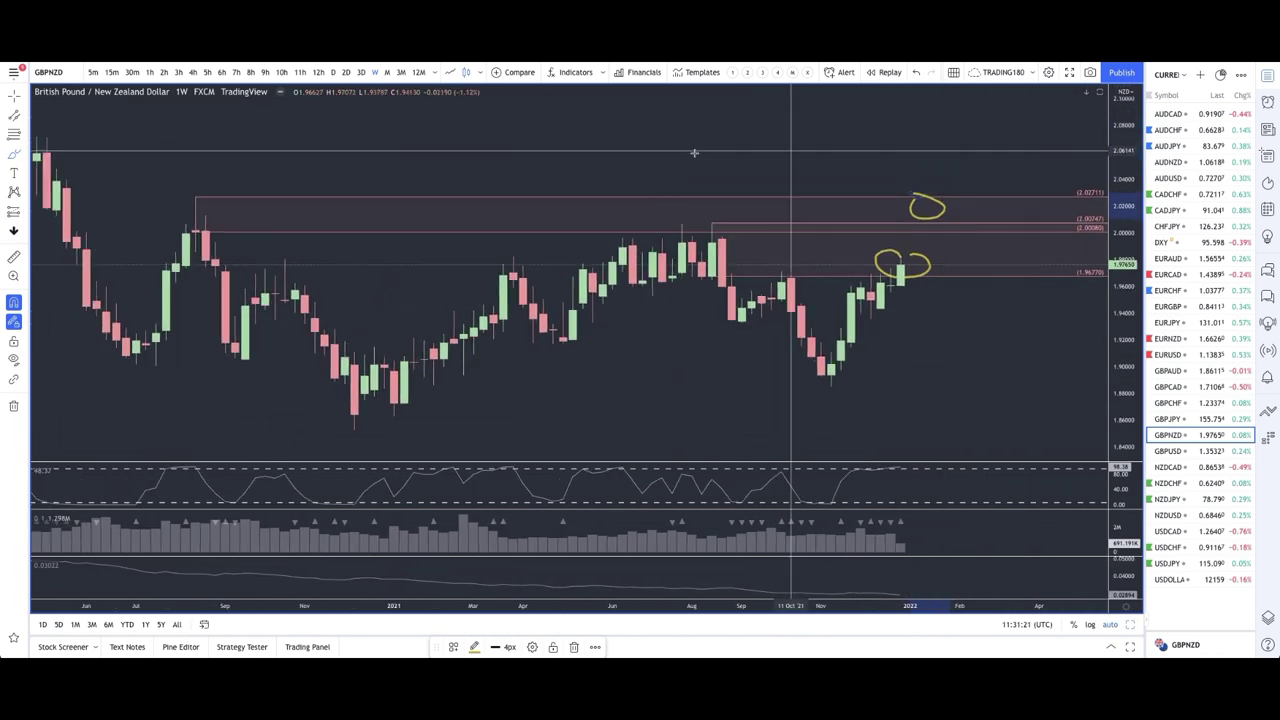
left_click_drag(187, 195, 190, 196)
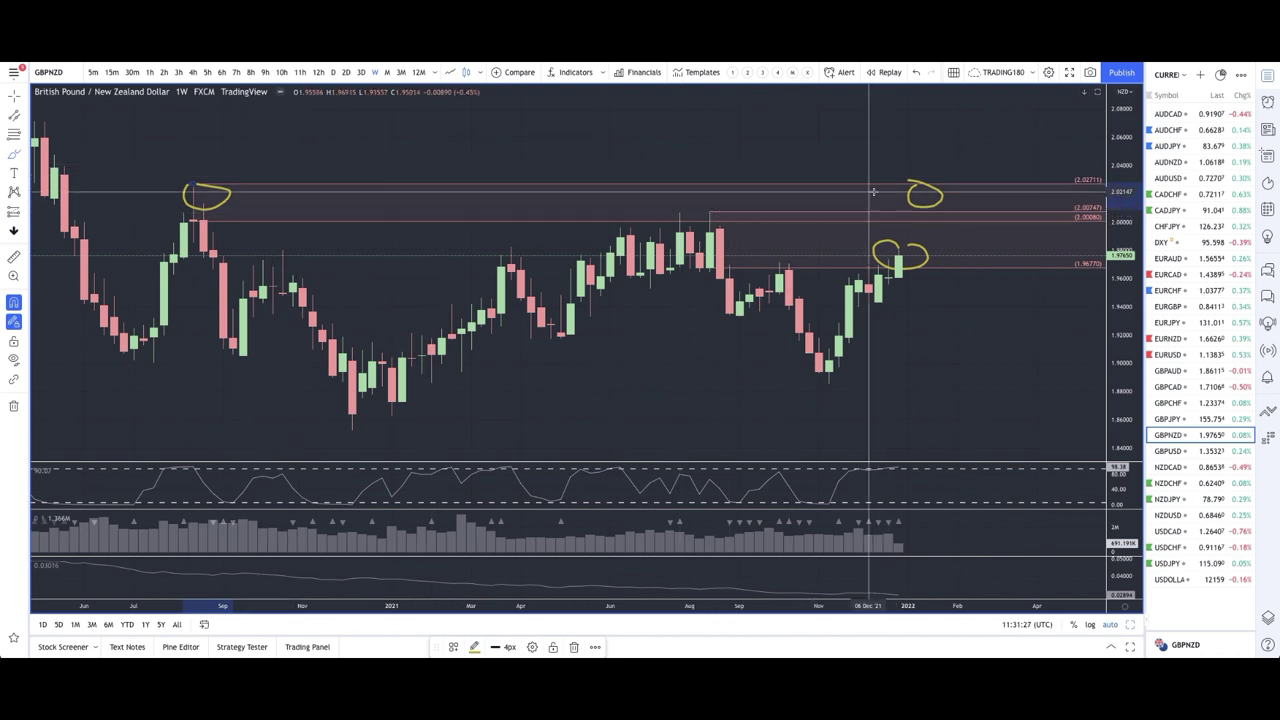
Return to daily candles and draw a yellow band along the 1.9677 level.
left_click(332, 73)
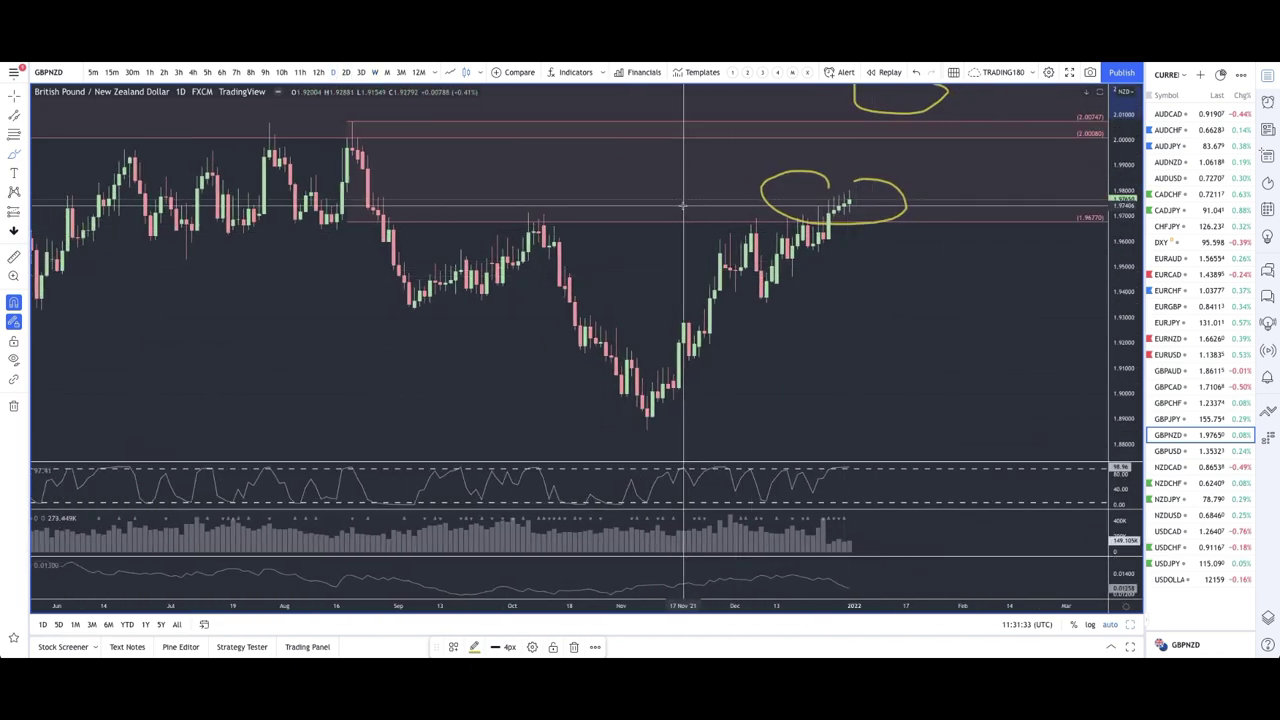
scroll(520, 230, "up", 5)
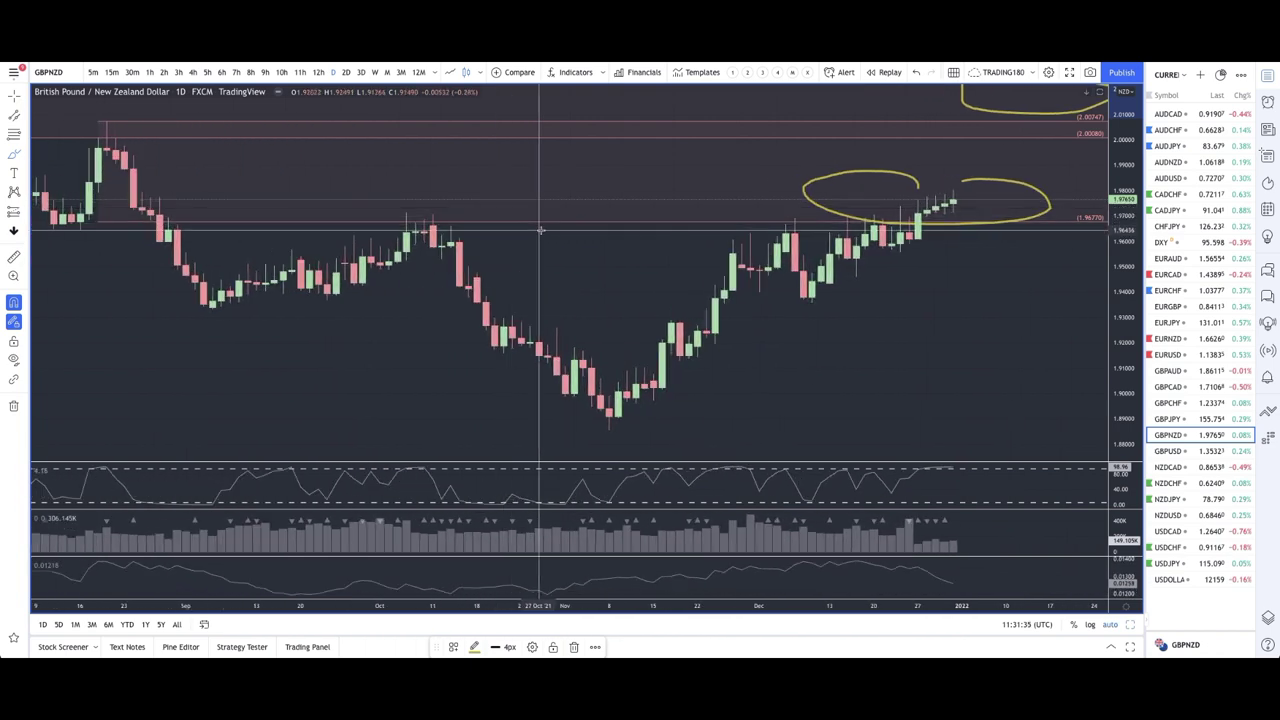
left_click(25, 153)
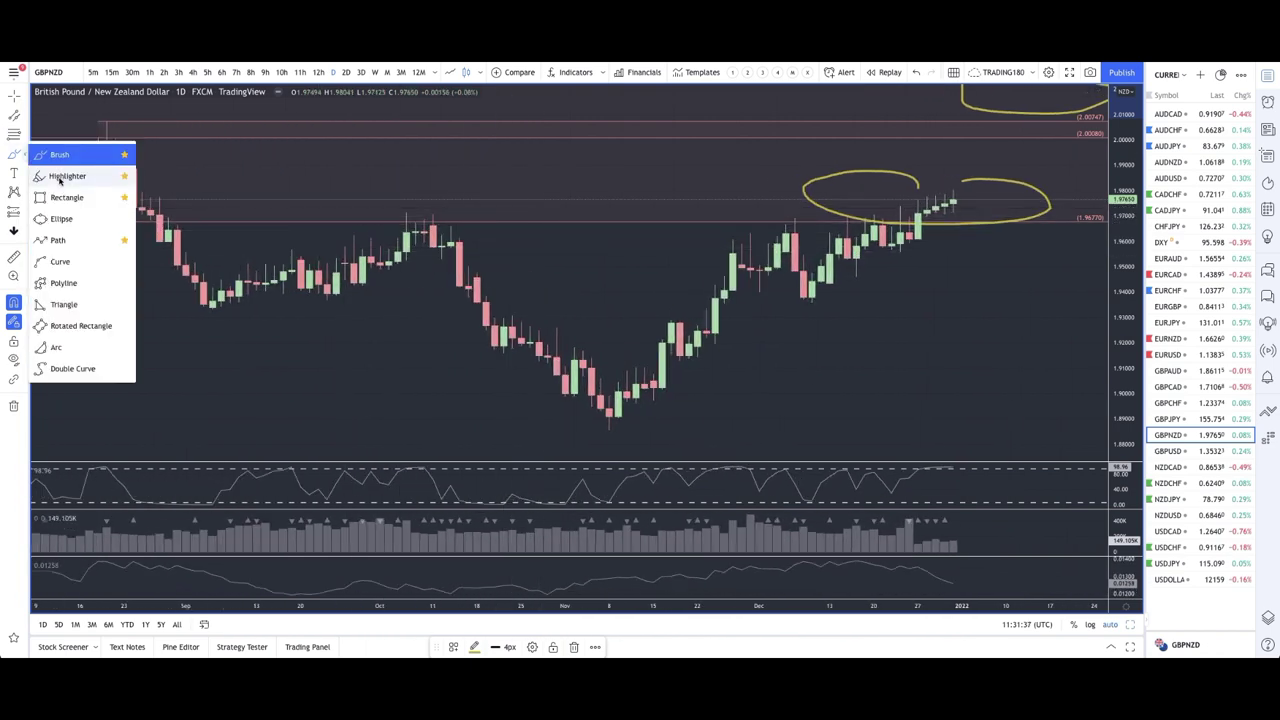
left_click(60, 197)
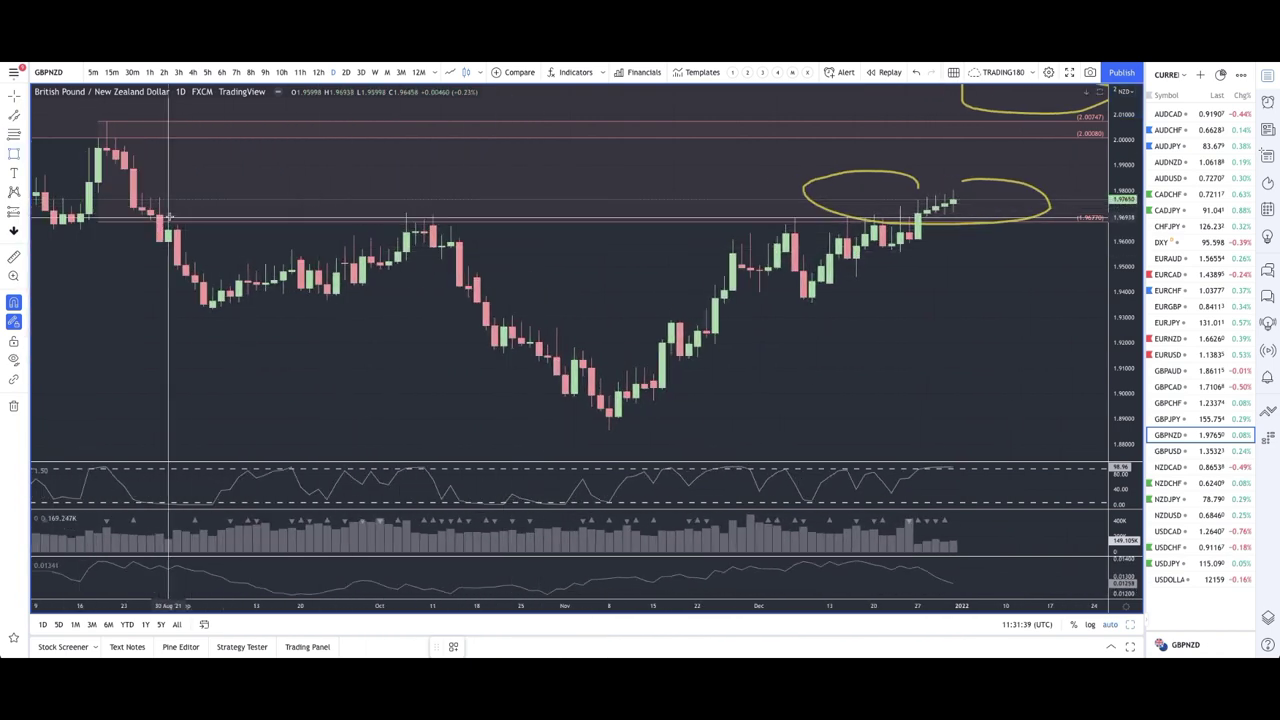
left_click_drag(169, 217, 928, 209)
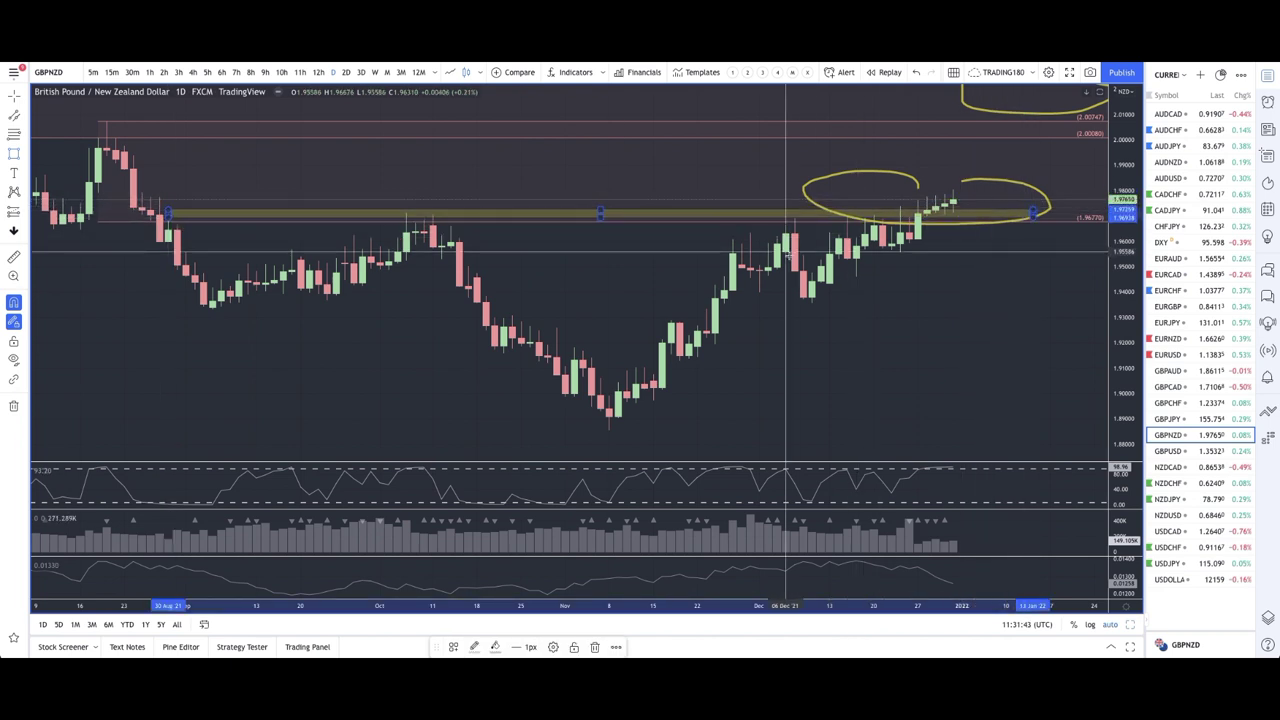
Brush a projected path curving down from the circled highs to an arrowhead.
left_click(22, 155)
left_click(60, 153)
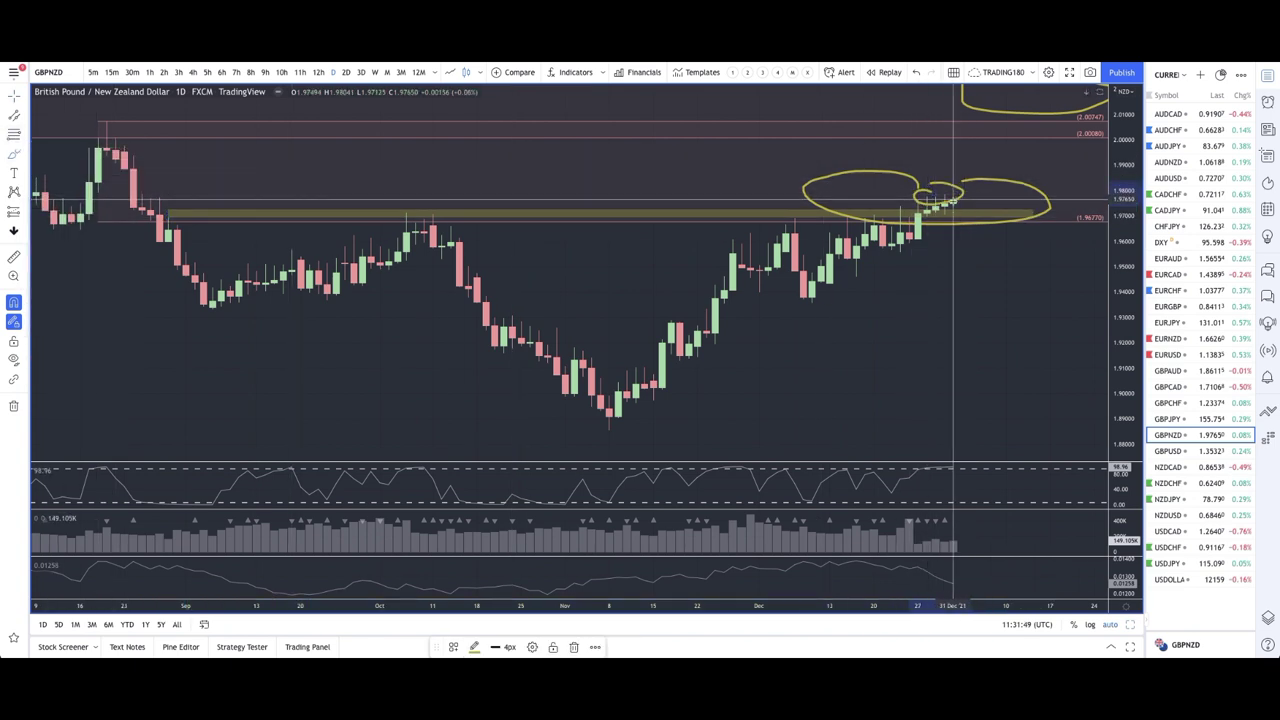
mouse_move(973, 221)
left_mouse_down()
mouse_move(1020, 330)
mouse_move(1033, 297)
left_mouse_up()
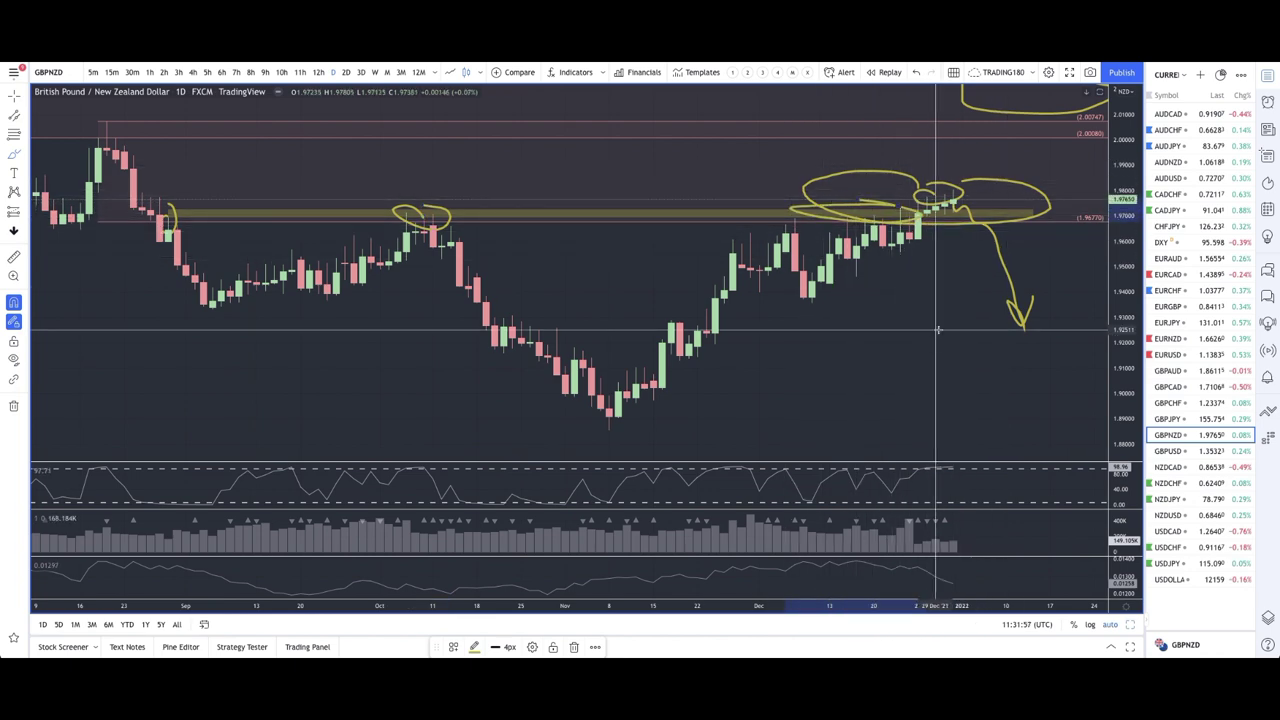
scroll(936, 205, "down", 1)
scroll(936, 205, "down", 1)
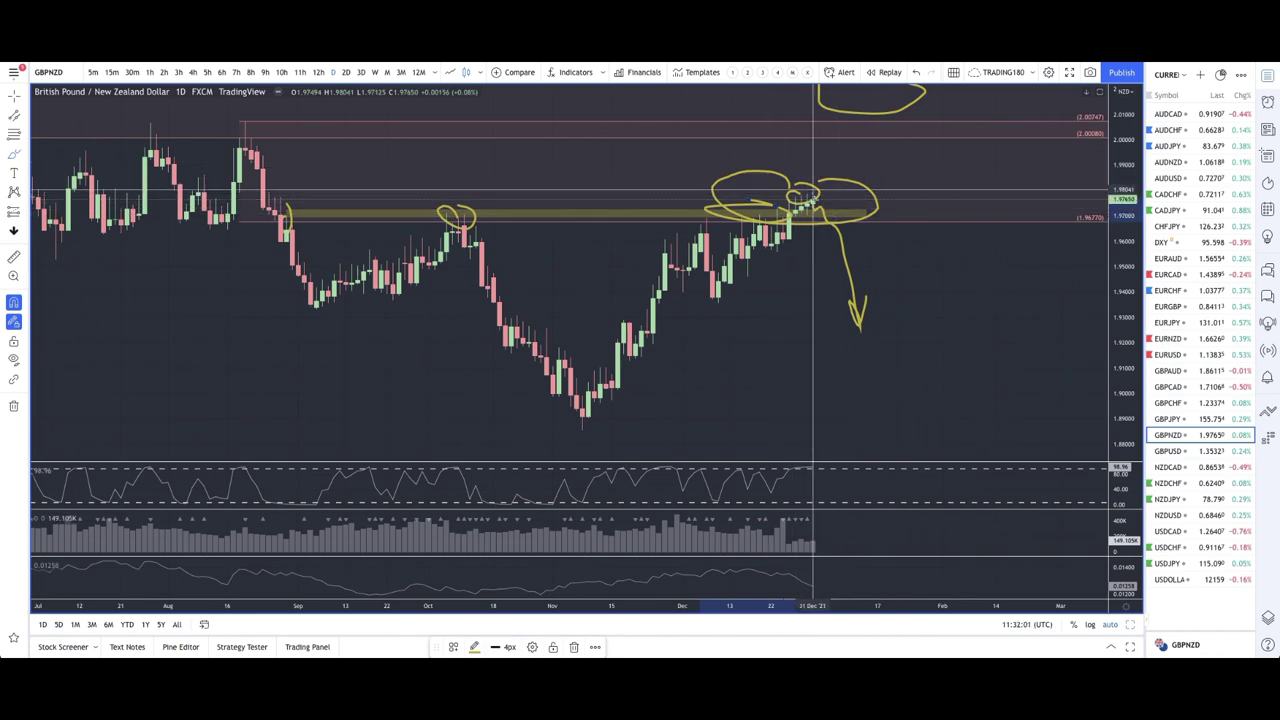
scroll(812, 387, "down", 2)
scroll(929, 346, "up", 5)
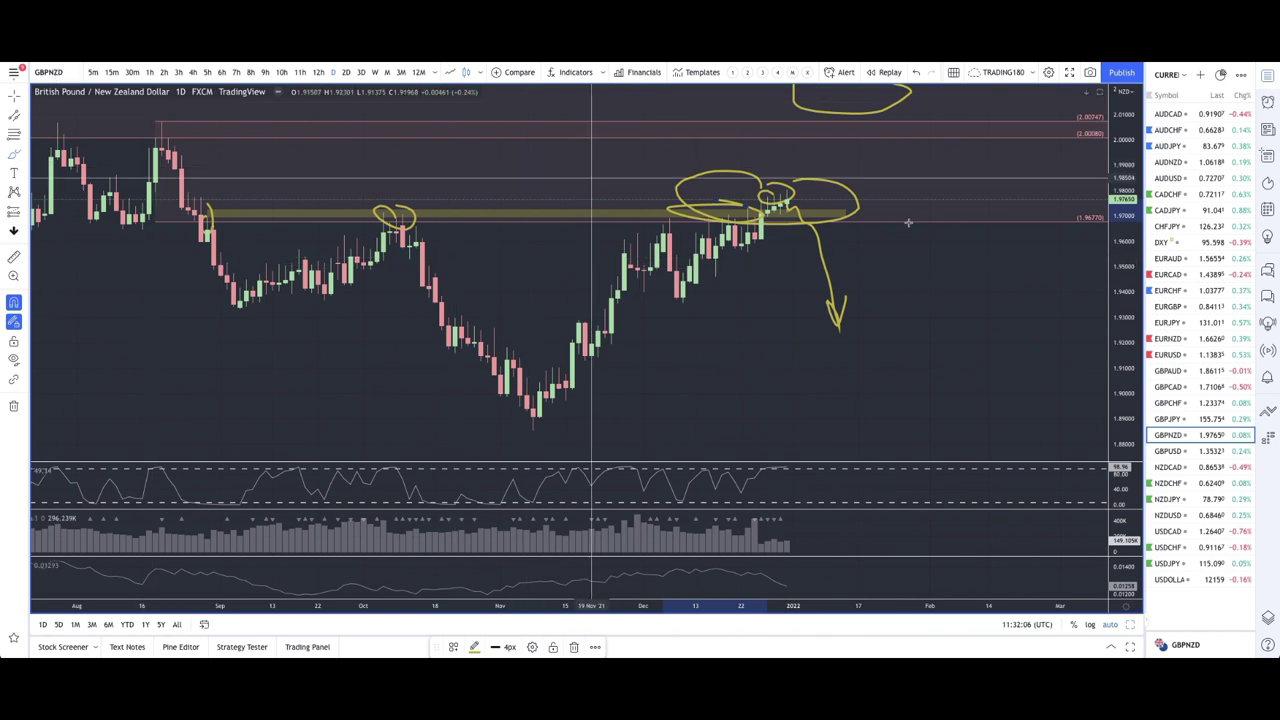
Open GBPUSD and draw a shaded price zone above the recent rally.
left_click(1177, 452)
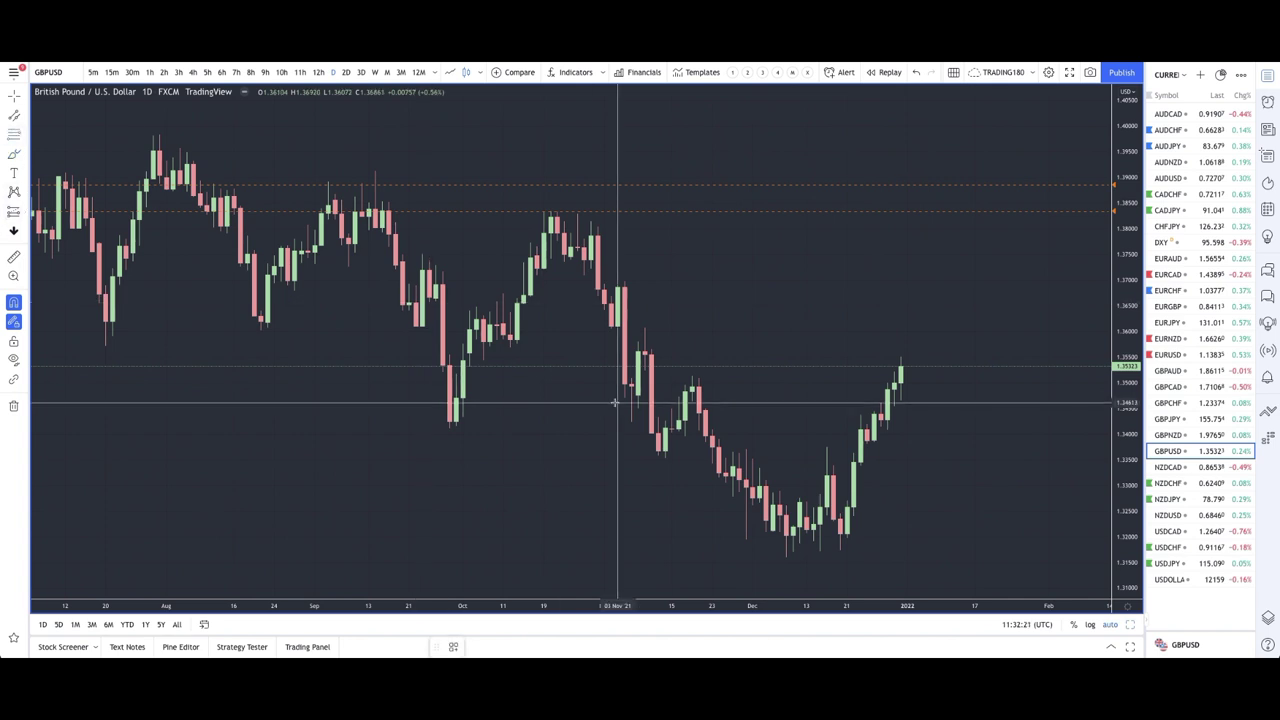
left_click_drag(634, 390, 622, 279)
scroll(565, 297, "up", 5)
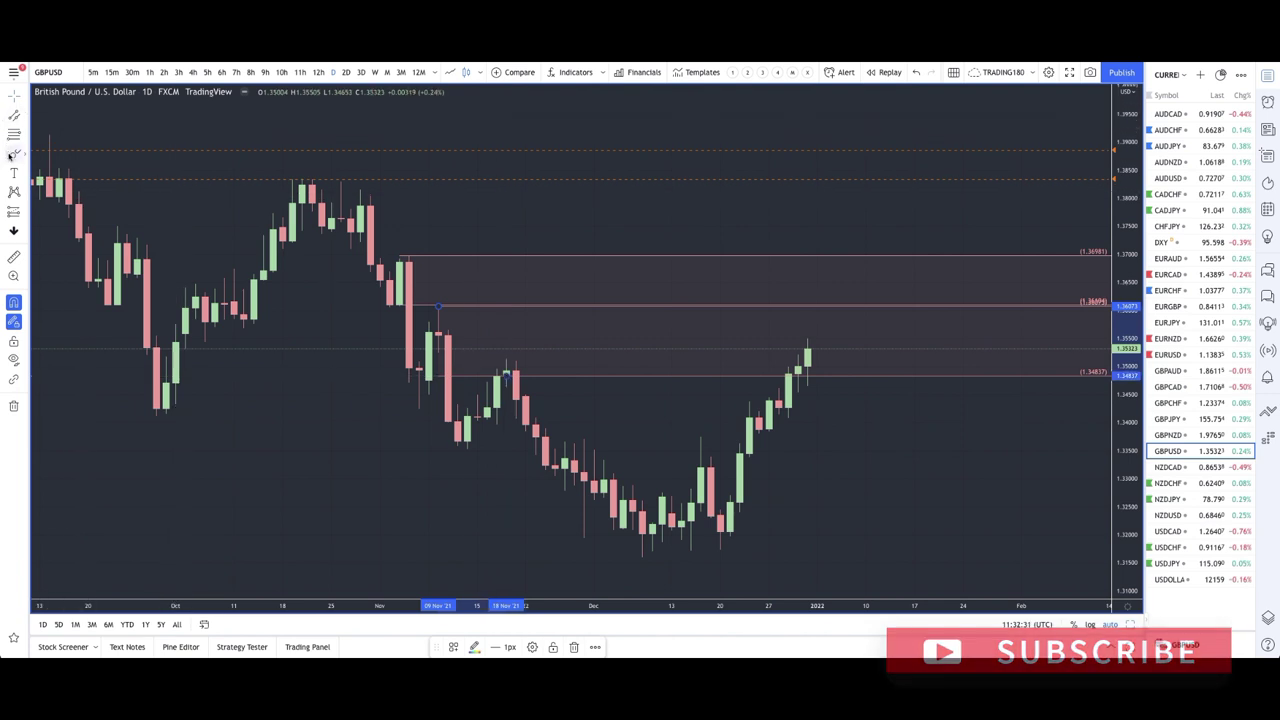
left_click(560, 245)
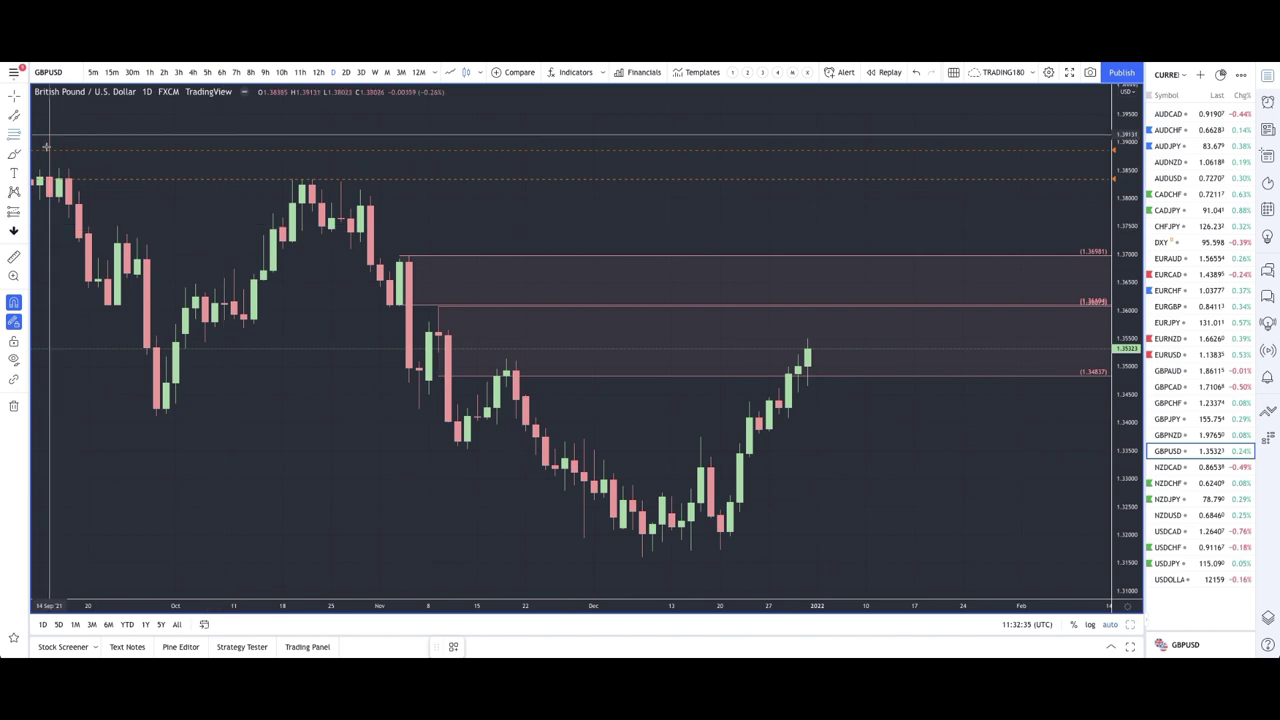
scroll(677, 371, "down", 4)
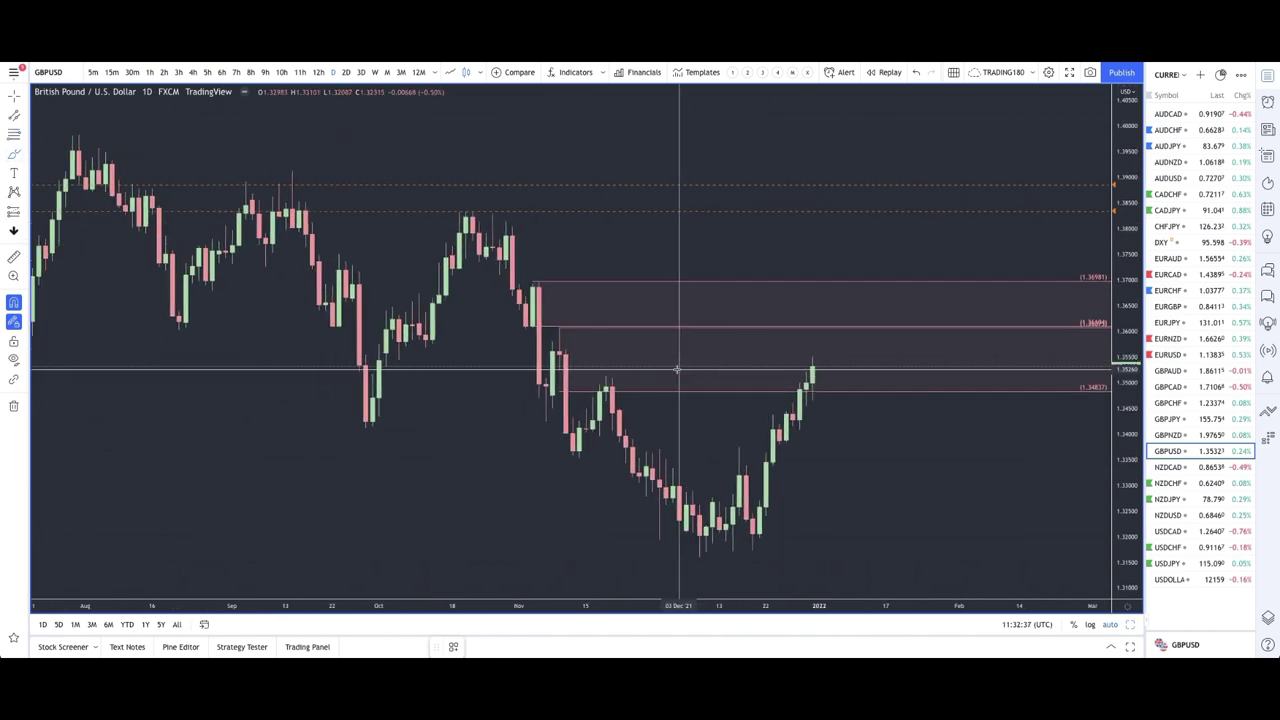
scroll(819, 370, "down", 4)
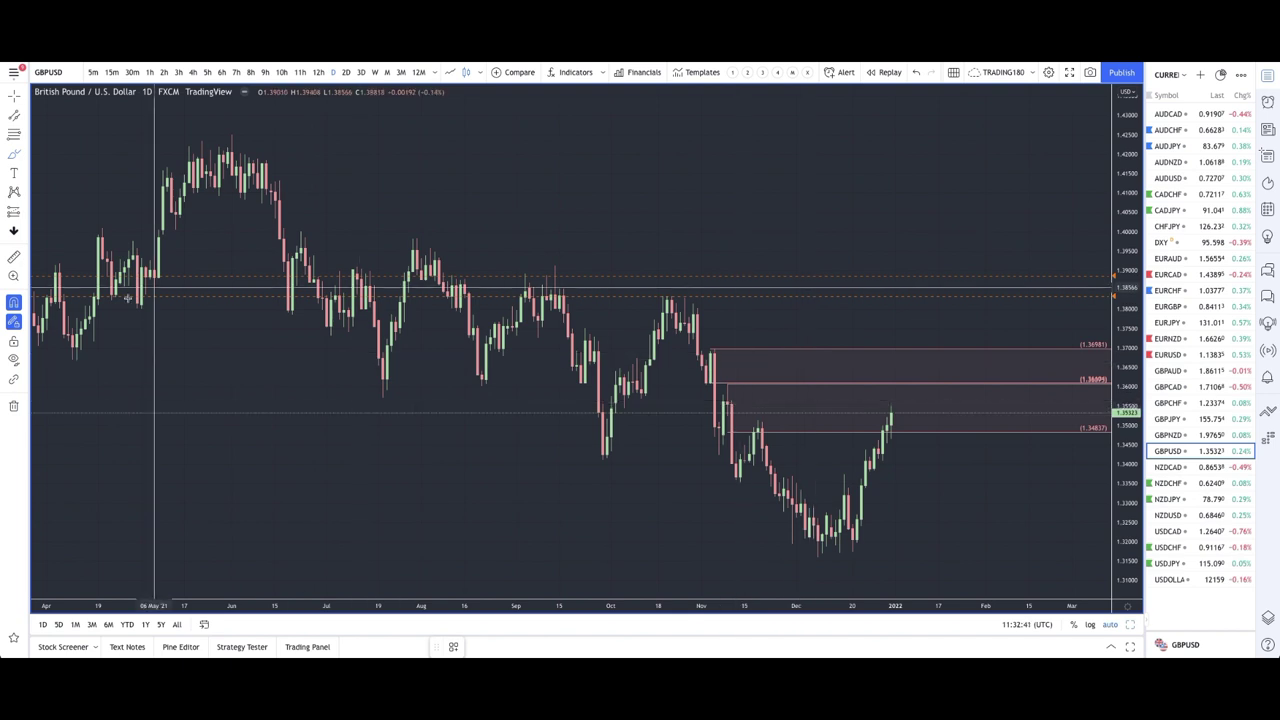
Draw a thin yellow band from the 20 Jul low to the right edge, under 1.36094.
left_click(16, 155)
left_click(55, 197)
left_click_drag(382, 397, 1108, 390)
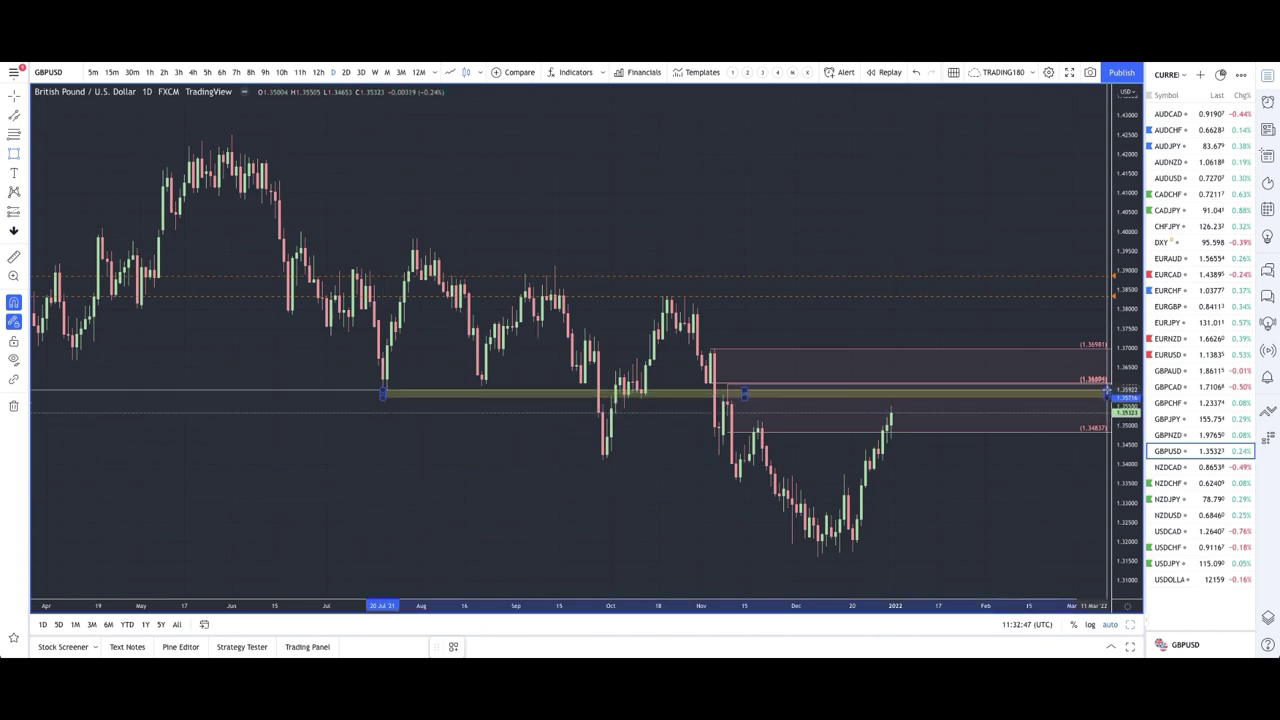
scroll(943, 420, "up", 3)
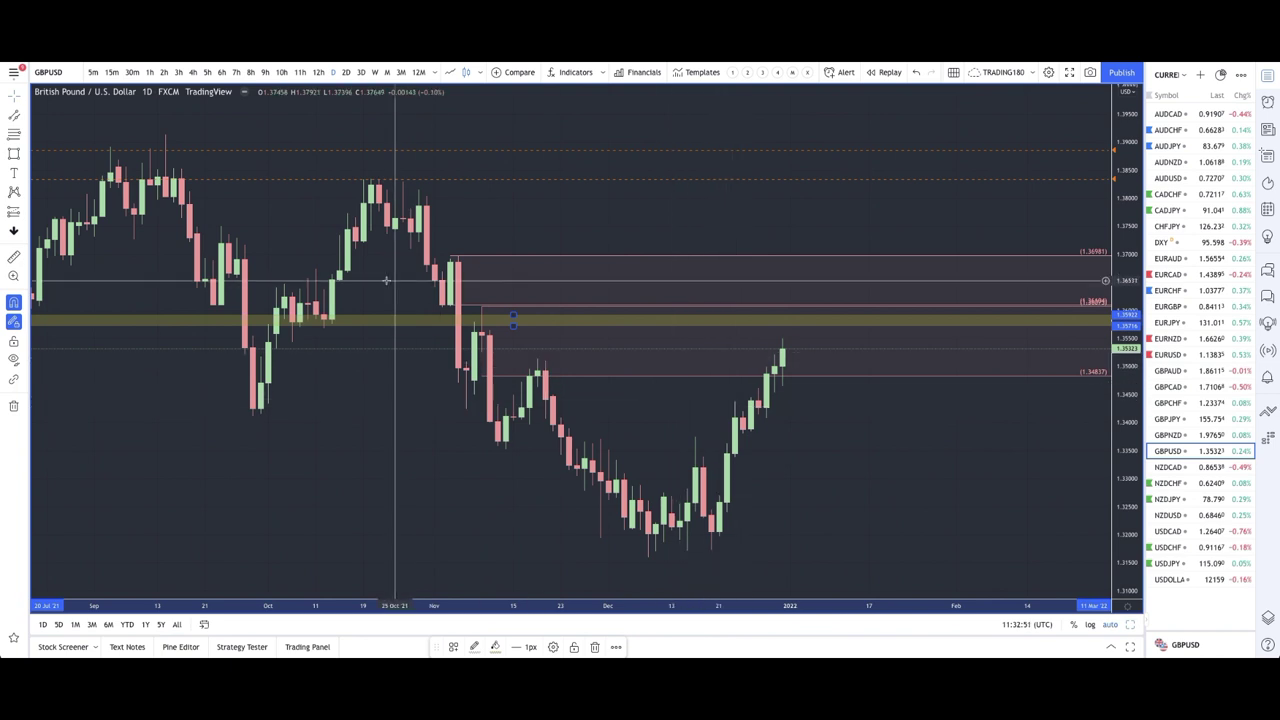
left_click(26, 154)
left_click(60, 155)
Brush a loop with a downward arrow over the latest candles, then a larger loop around the 1.36094–1.36981 zone.
left_click_drag(796, 318, 858, 410)
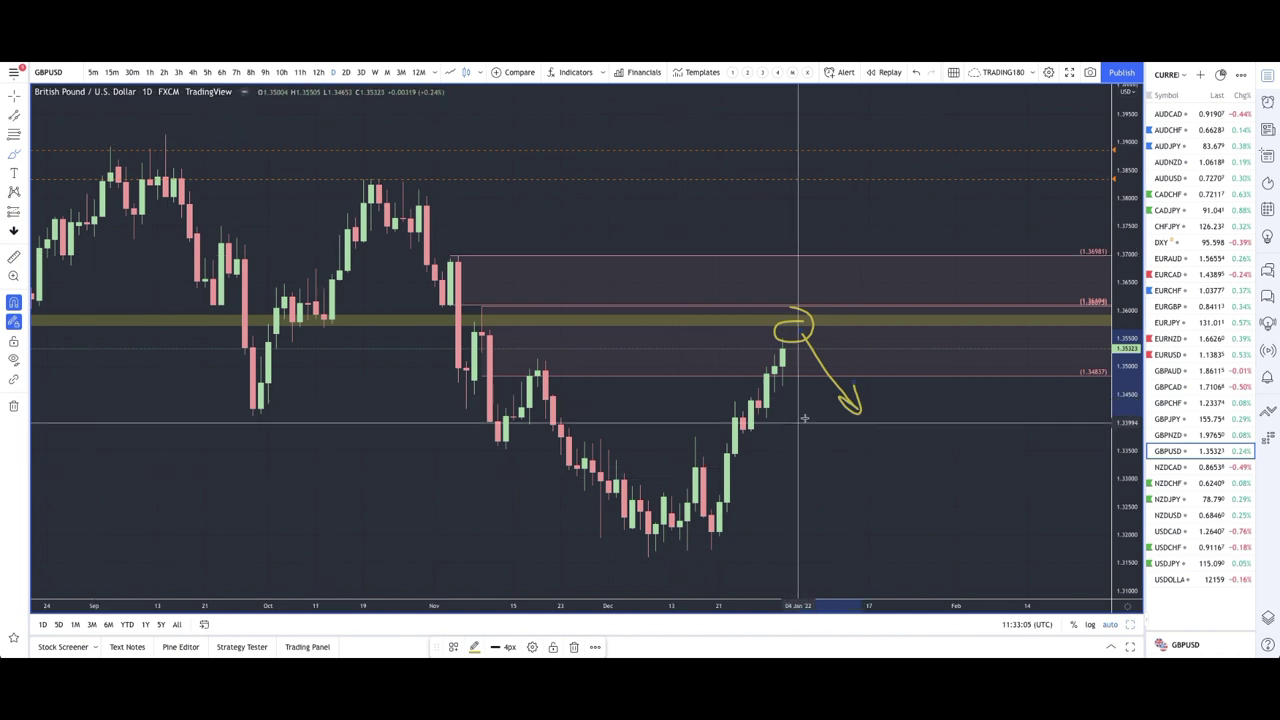
scroll(827, 431, "down", 1)
scroll(827, 431, "down", 5)
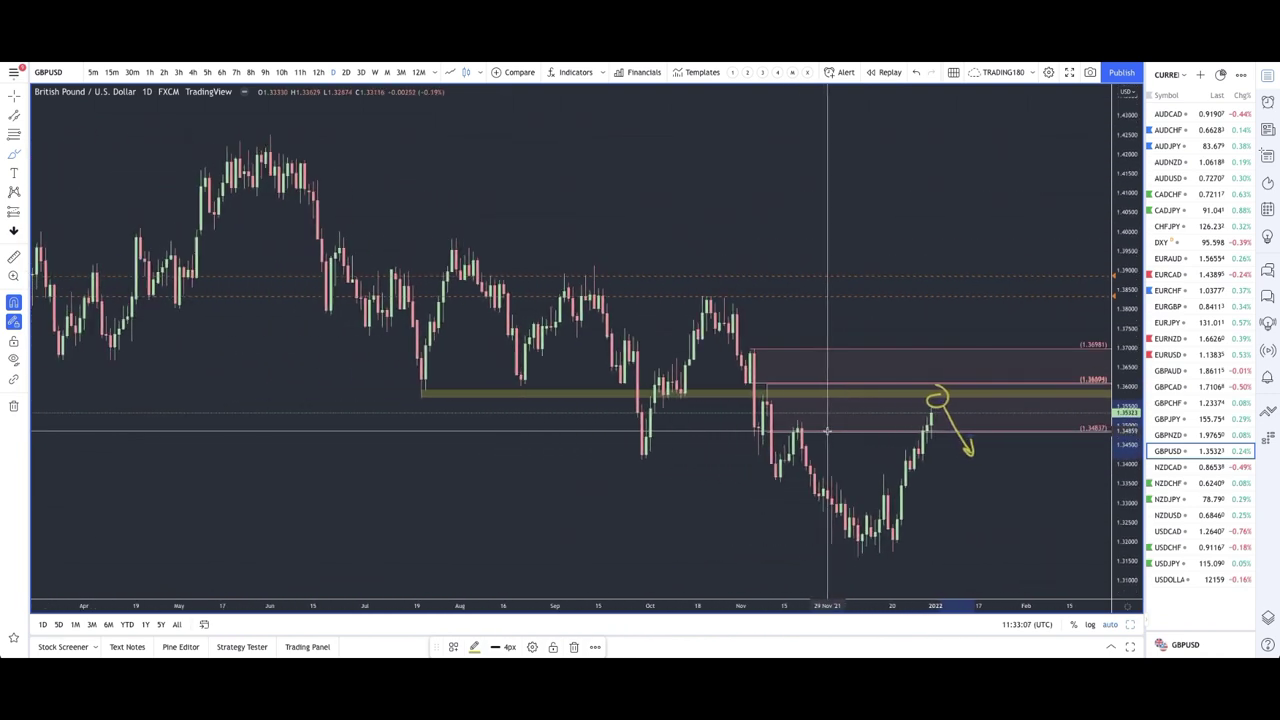
scroll(900, 370, "up", 5)
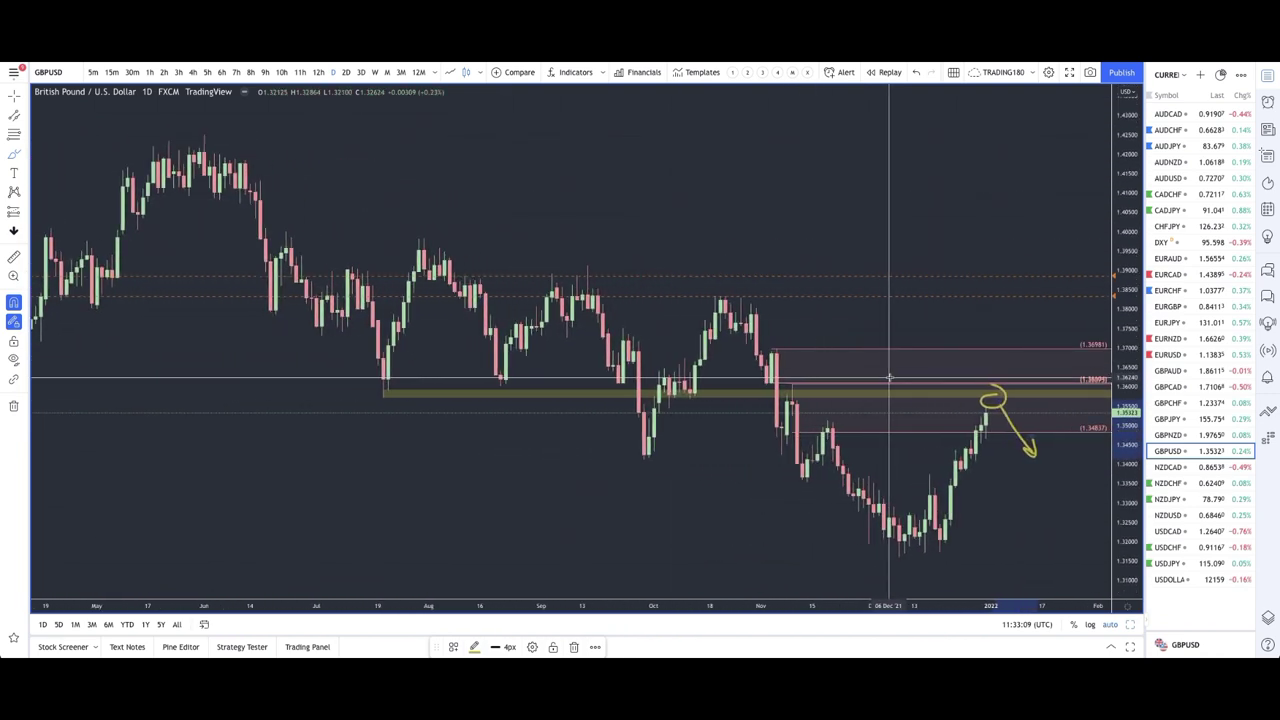
scroll(857, 420, "up", 2)
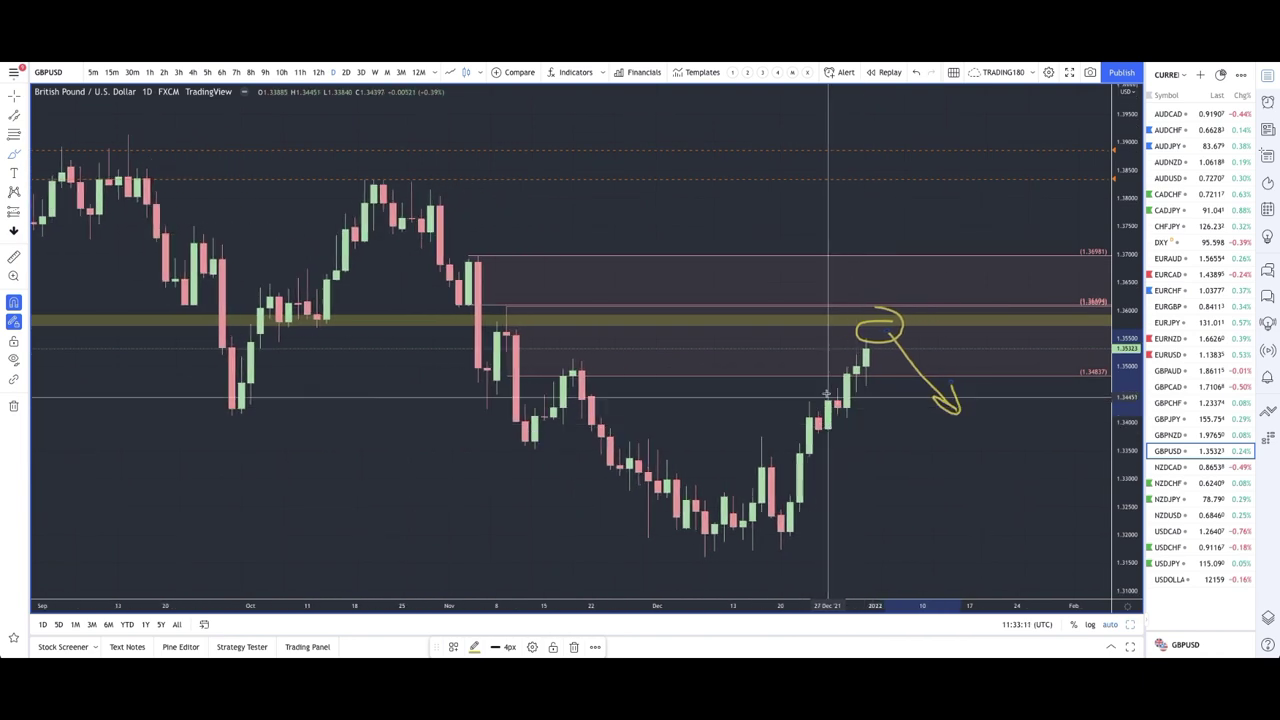
scroll(860, 380, "down", 2)
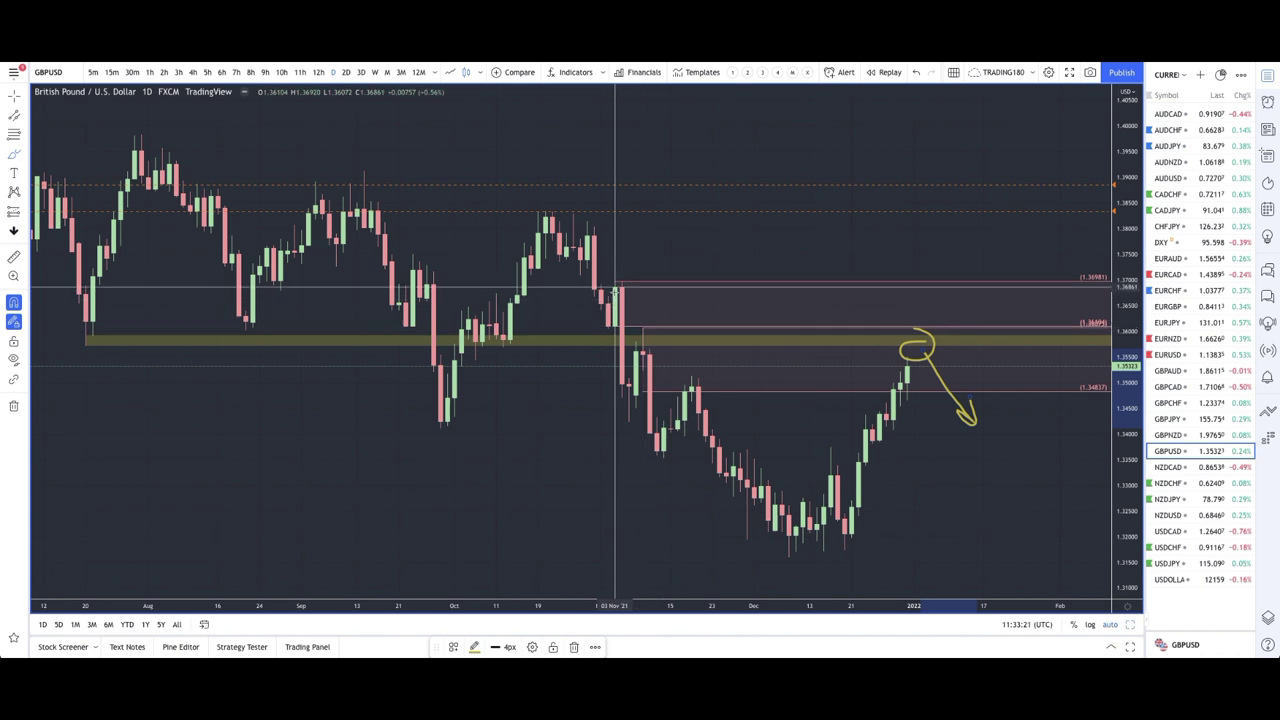
mouse_move(902, 292)
left_mouse_down()
mouse_move(934, 306)
mouse_move(909, 297)
mouse_move(943, 335)
mouse_move(917, 363)
mouse_move(977, 340)
mouse_move(951, 282)
mouse_move(924, 276)
left_mouse_up()
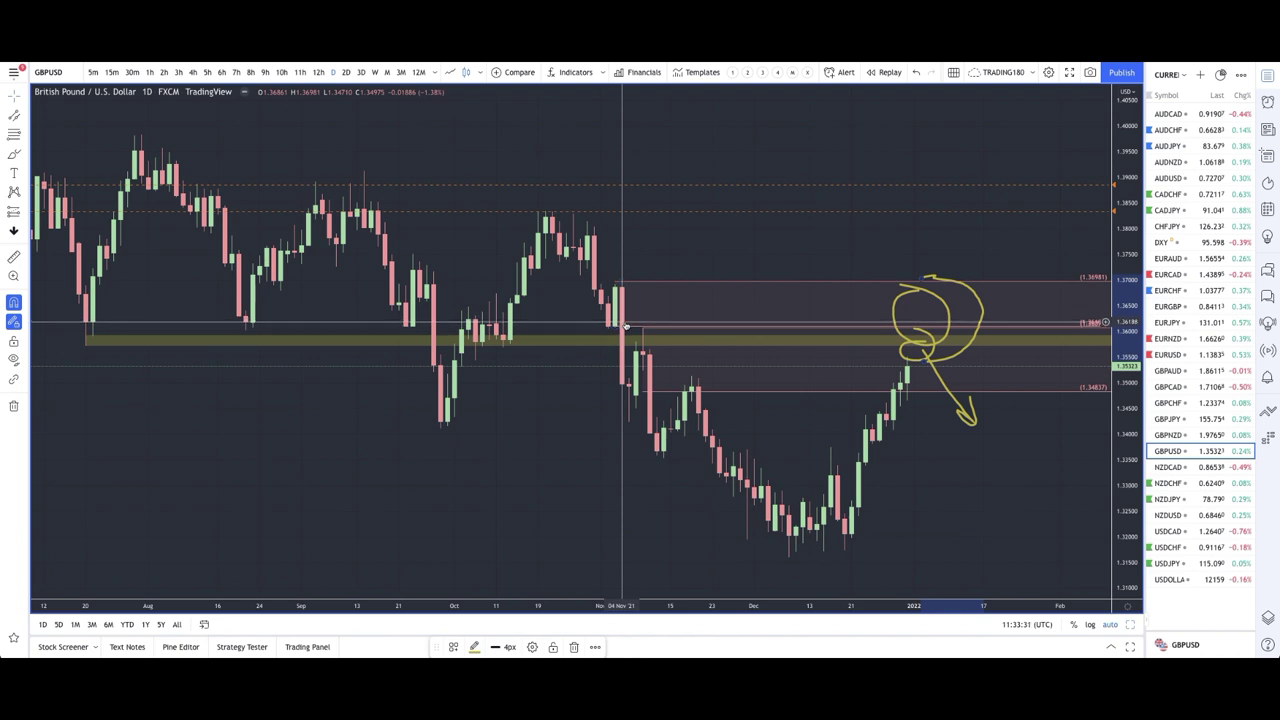
Draw a second thin yellow rectangle band from August to the right edge, just above the first.
left_click(22, 154)
left_click(55, 198)
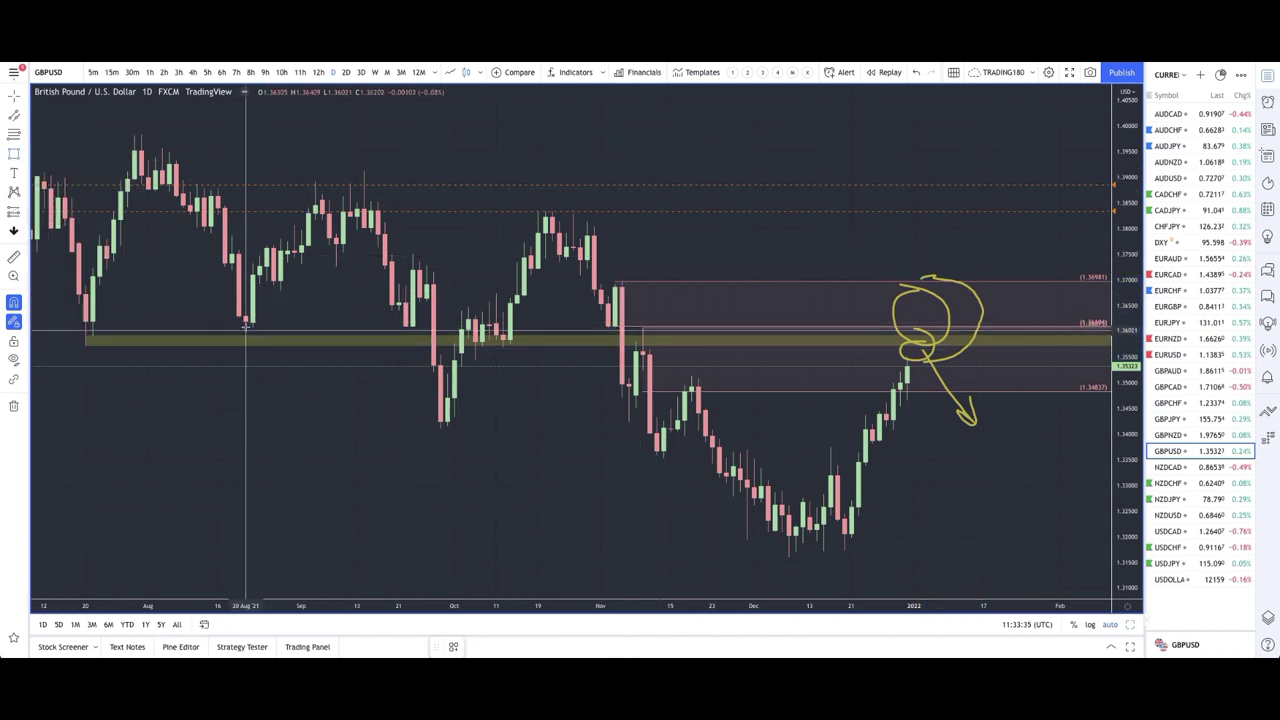
mouse_move(270, 326)
left_mouse_down()
mouse_move(909, 298)
mouse_move(998, 324)
left_mouse_up()
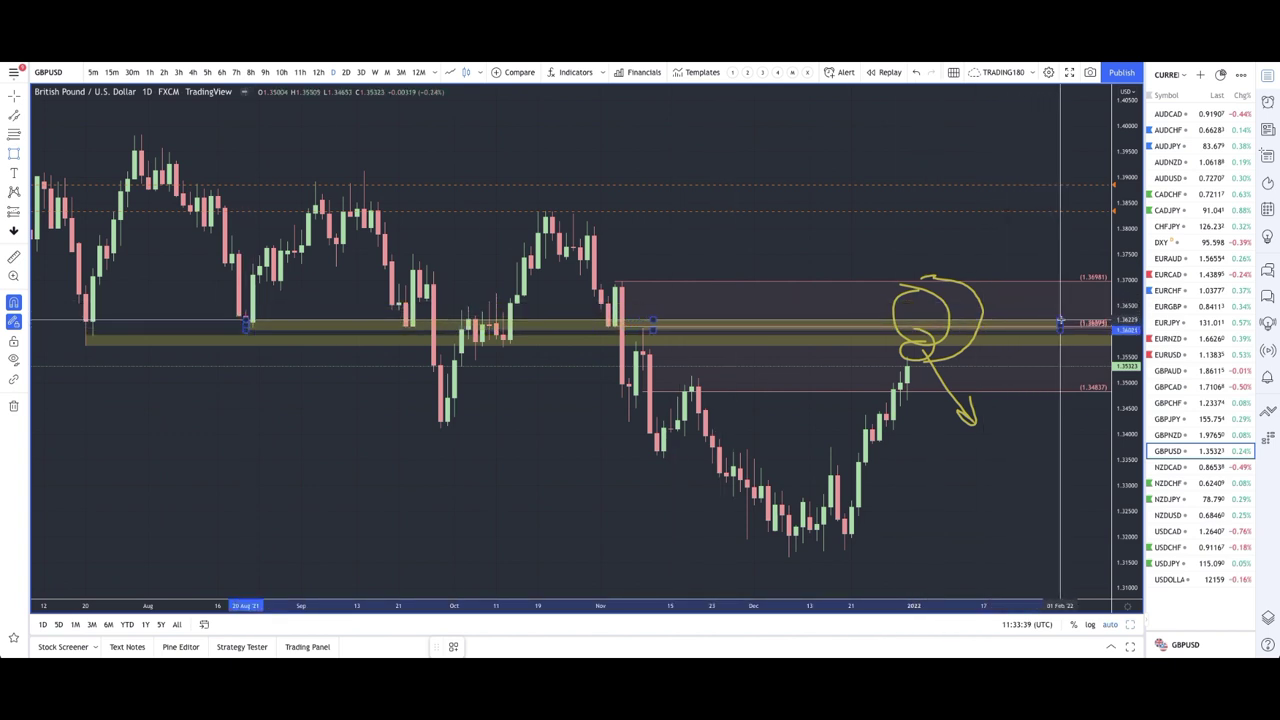
scroll(1005, 322, "up", 3)
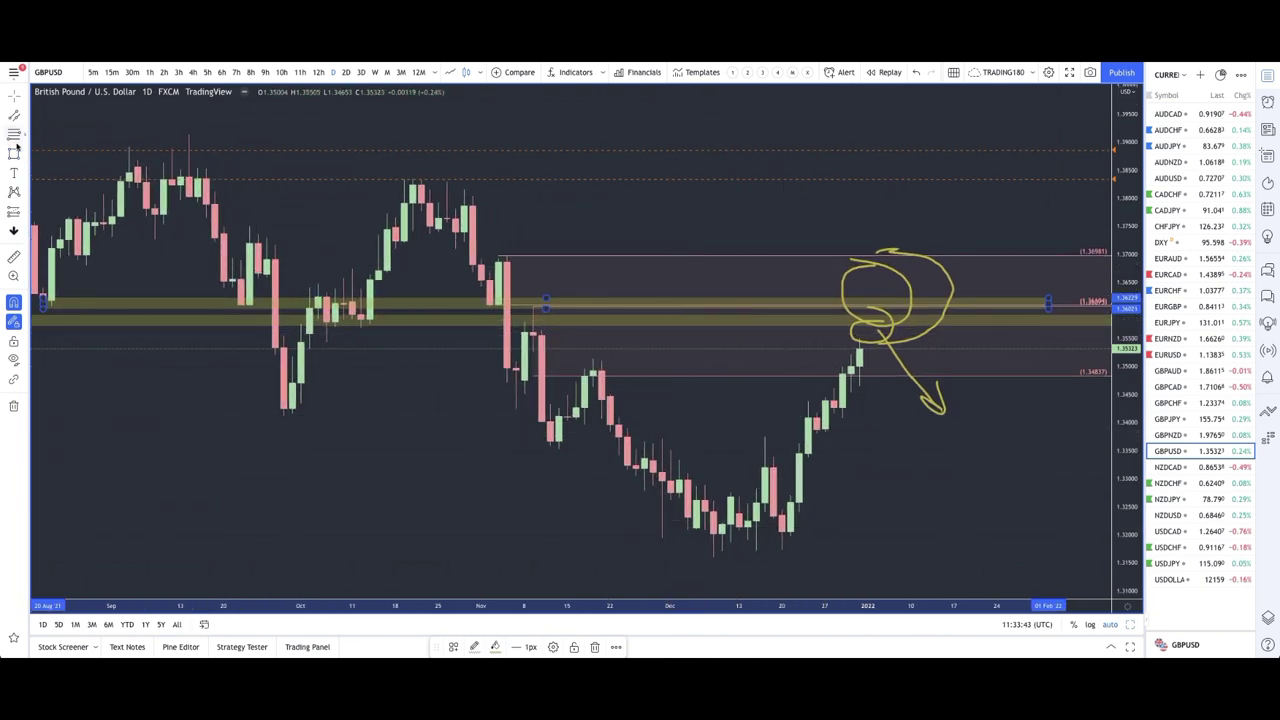
Brush a circle around the December low and trace the rally upward toward the circled zone.
left_click(25, 153)
left_click(57, 152)
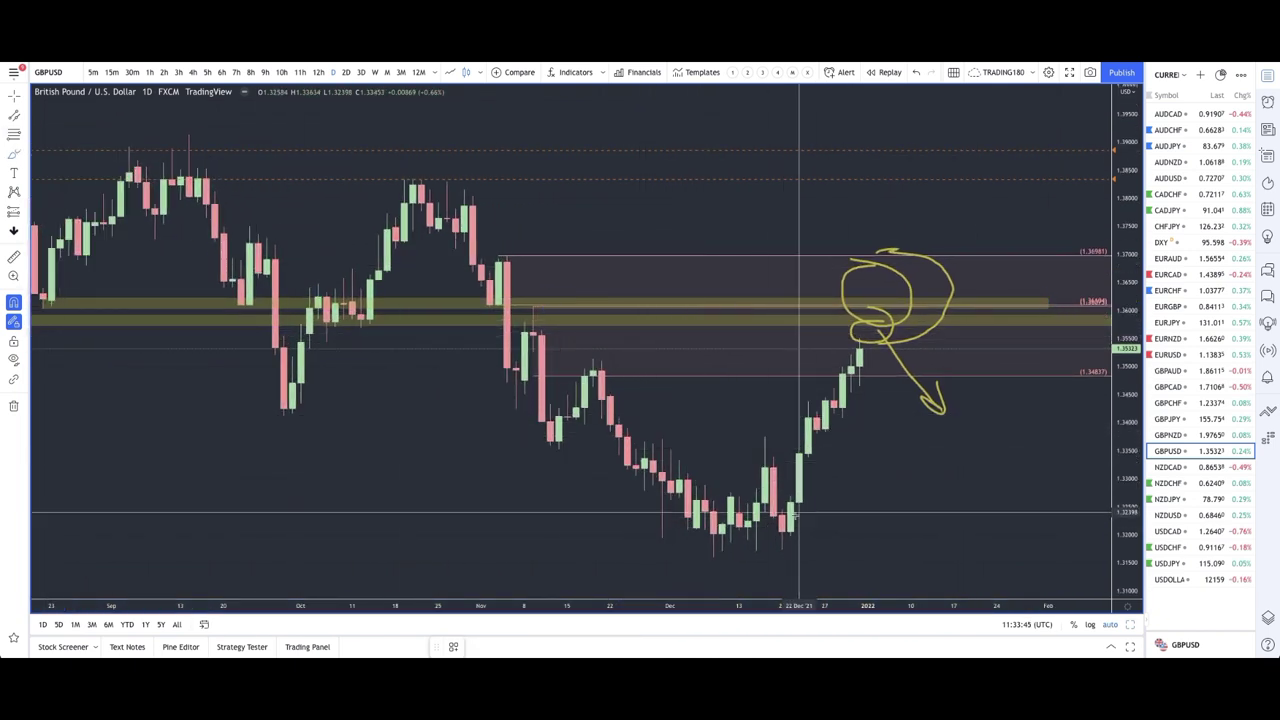
mouse_move(793, 527)
left_mouse_down()
mouse_move(802, 534)
mouse_move(782, 532)
mouse_move(818, 410)
mouse_move(858, 350)
left_mouse_up()
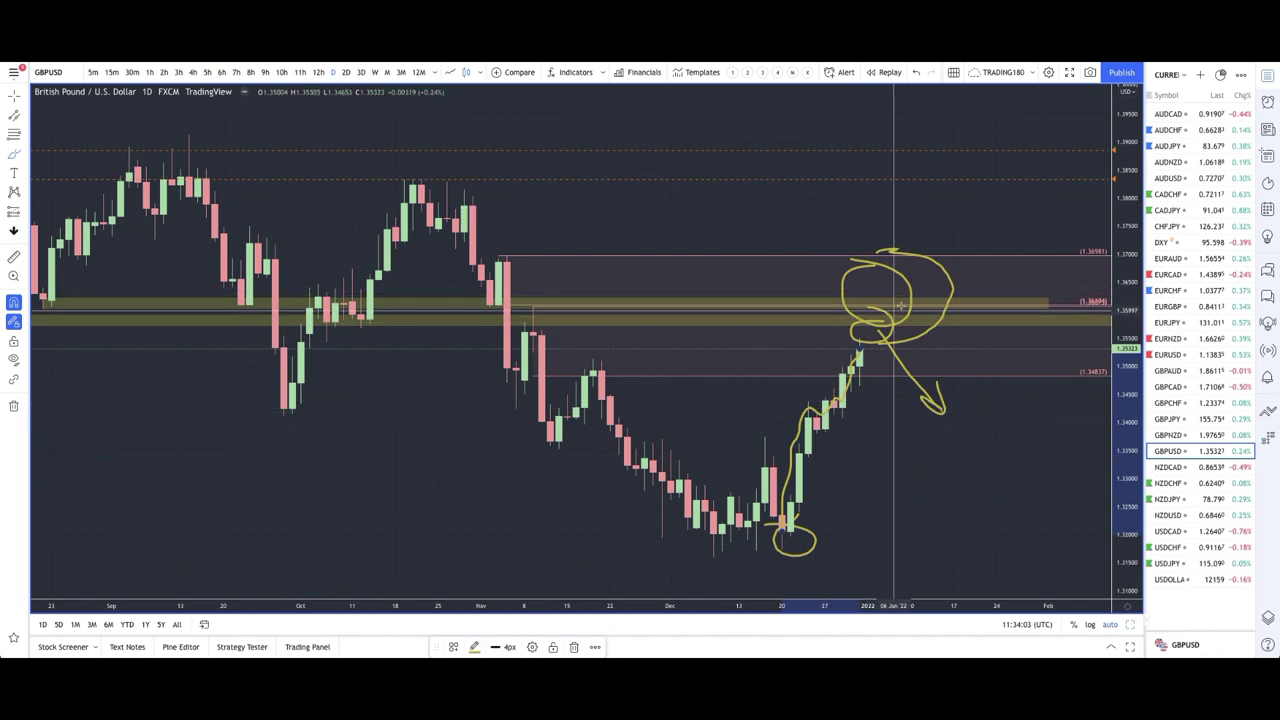
scroll(845, 351, "down", 5)
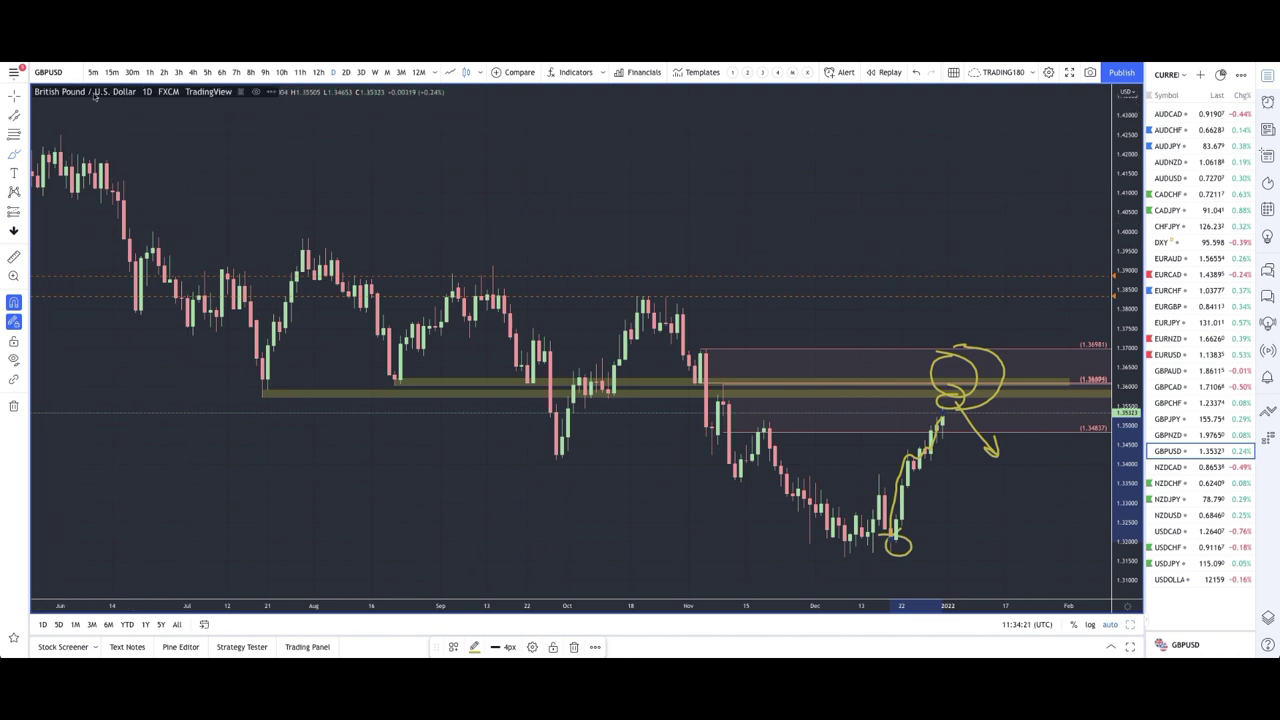
scroll(737, 428, "up", 5)
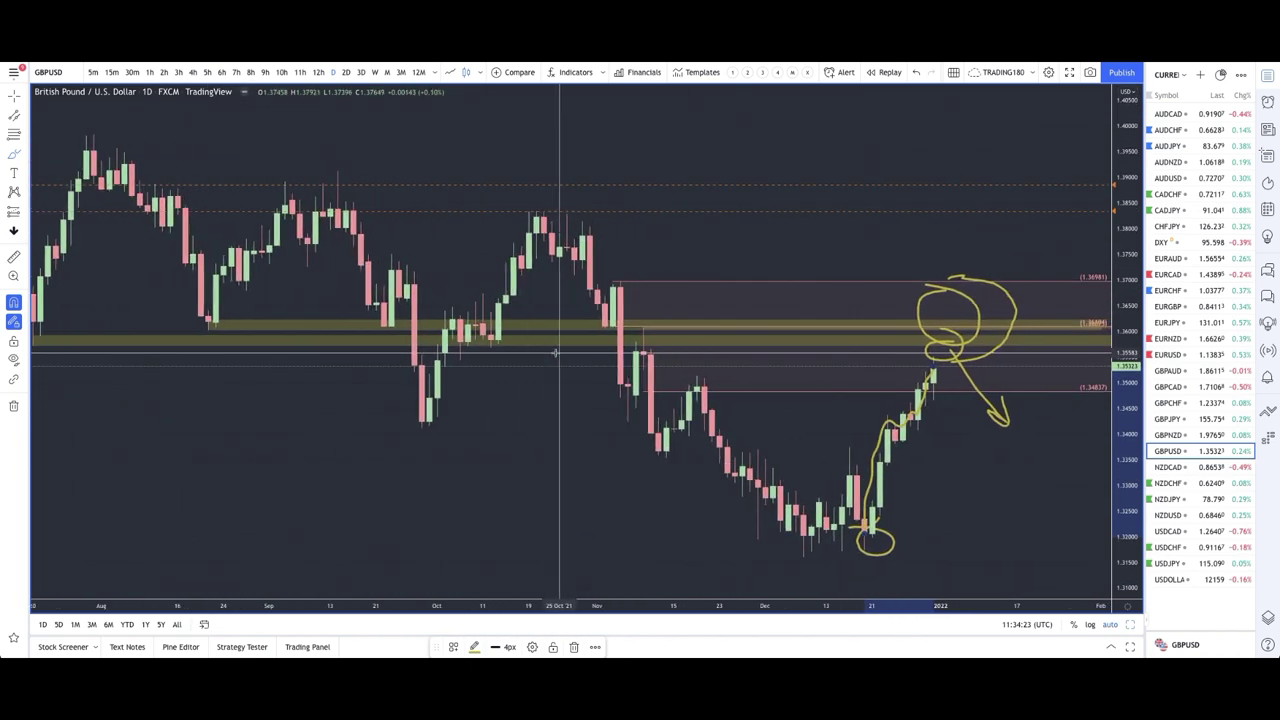
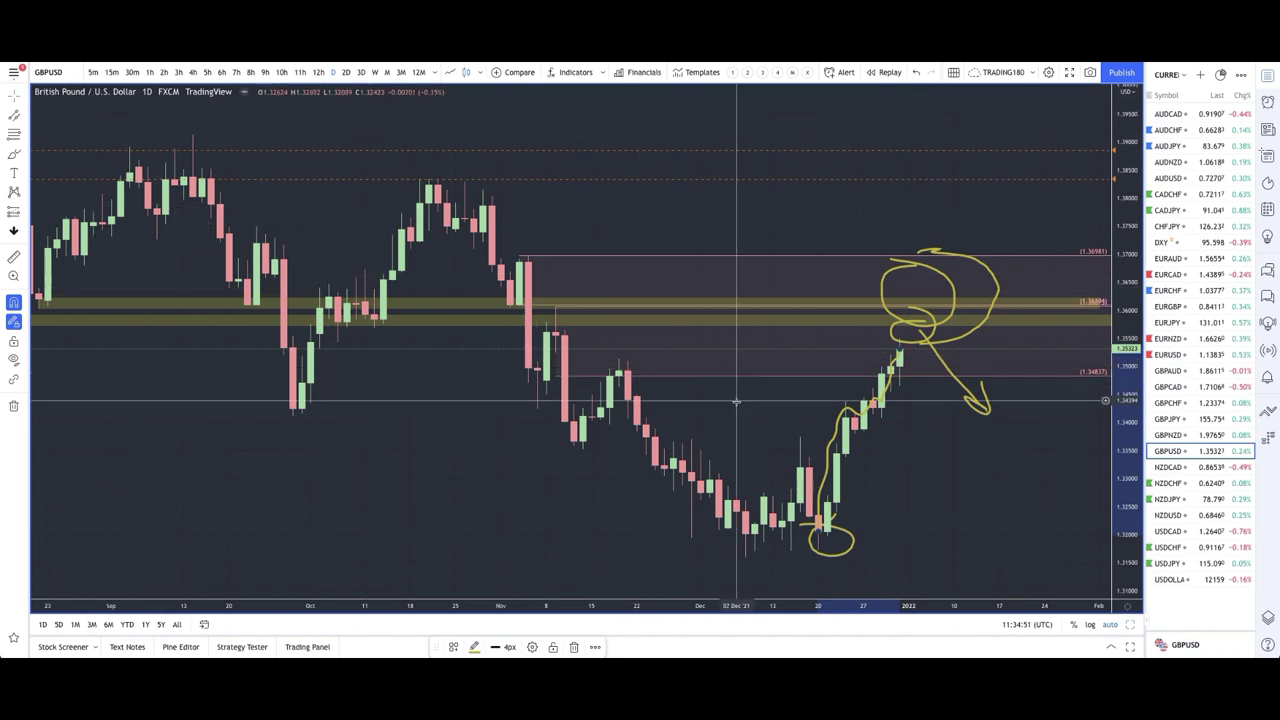
Zoom out of GBPUSD, deselect the finished brush drawing, and switch to the NZDCAD chart.
scroll(760, 345, "down", 2)
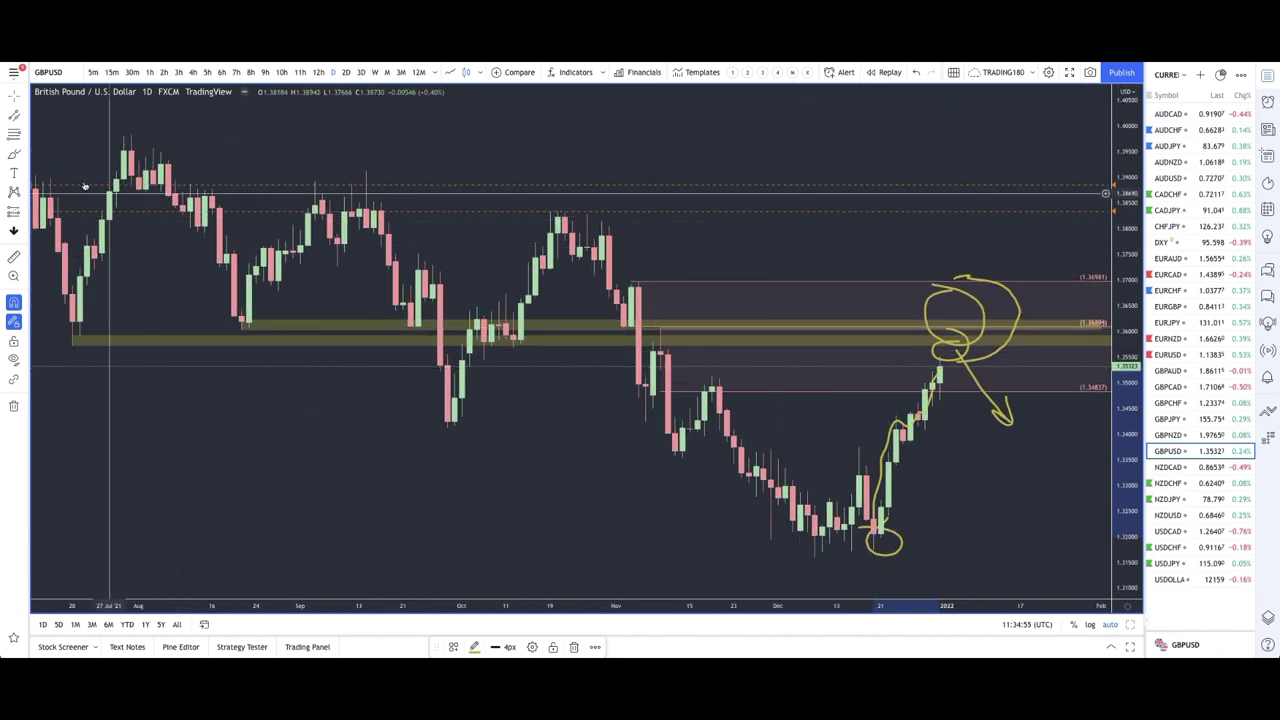
left_click(10, 156)
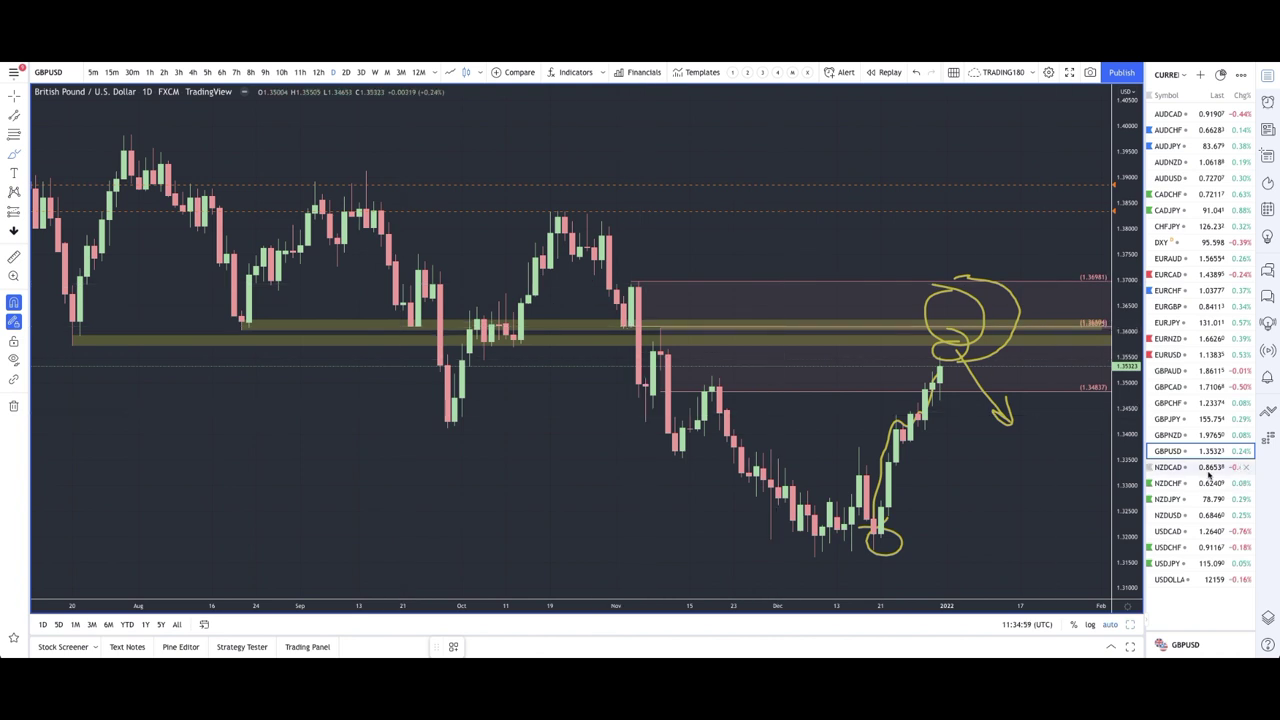
left_click(1209, 472)
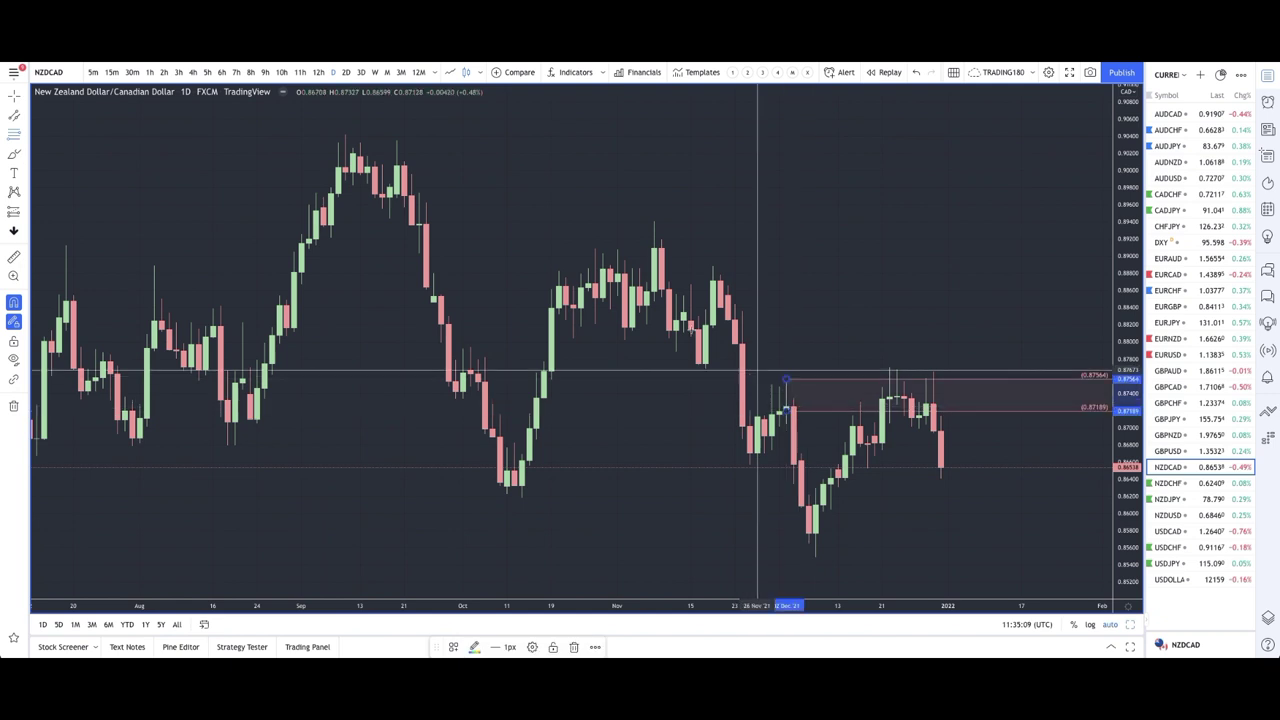
Mark the upper NZDCAD zone at 0.88196–0.89409 and brush-circle the late-December highs.
mouse_move(713, 322)
left_mouse_down()
mouse_move(686, 237)
mouse_move(652, 226)
left_mouse_up()
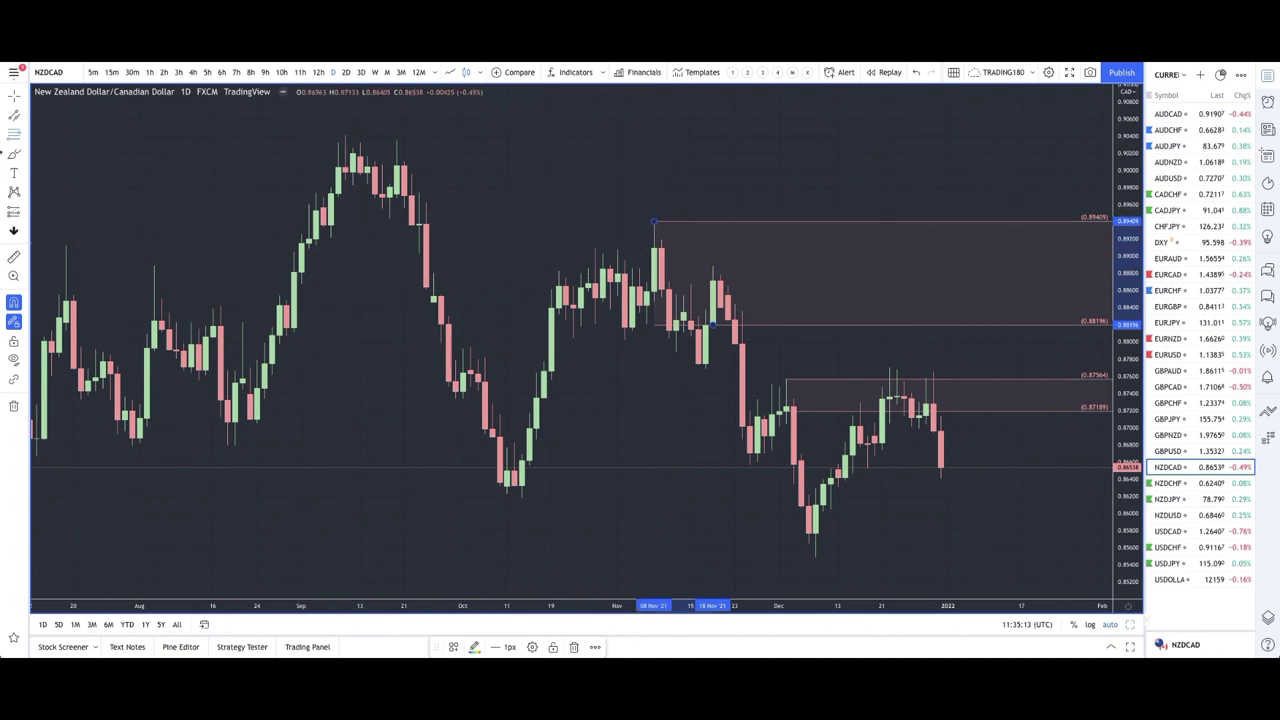
scroll(985, 403, "up", 2)
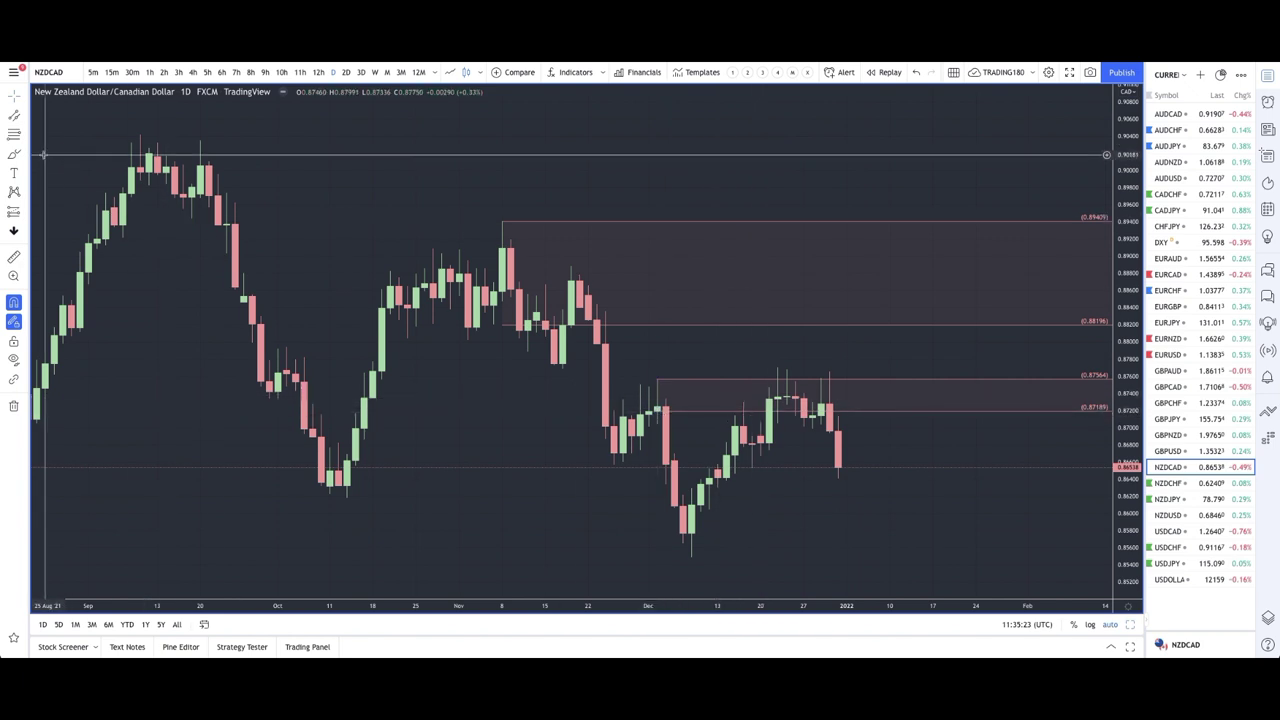
left_click(13, 155)
mouse_move(786, 369)
left_mouse_down()
mouse_move(777, 398)
mouse_move(848, 458)
mouse_move(836, 463)
left_mouse_up()
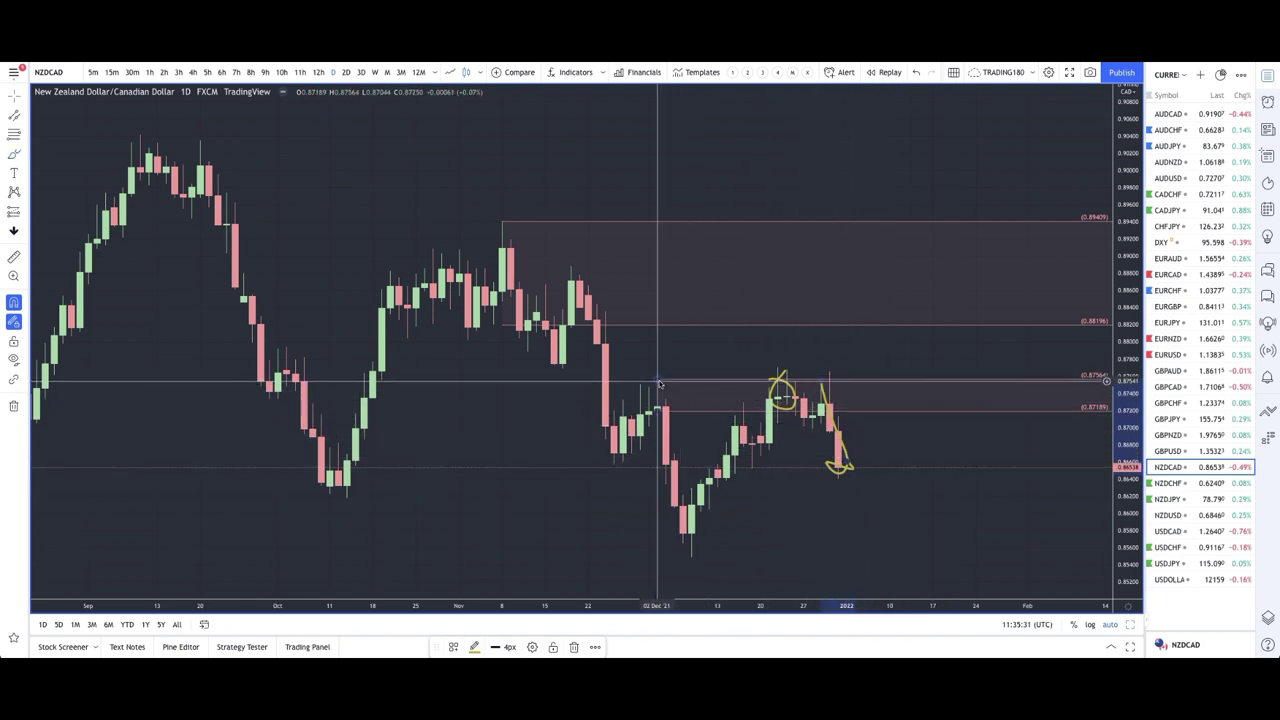
Resize the lower zone to span 0.87142–0.87703 and extend it.
left_click_drag(659, 383, 776, 368)
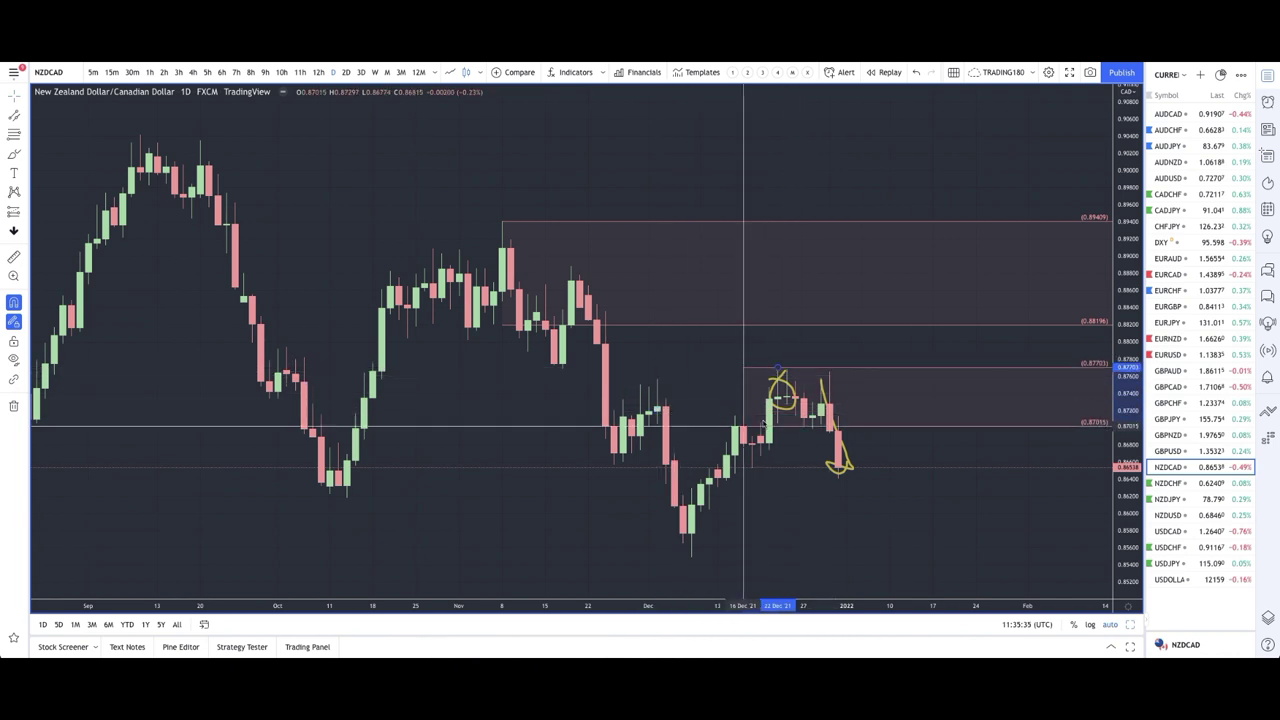
left_click_drag(805, 411, 821, 415)
scroll(672, 370, "up", 2)
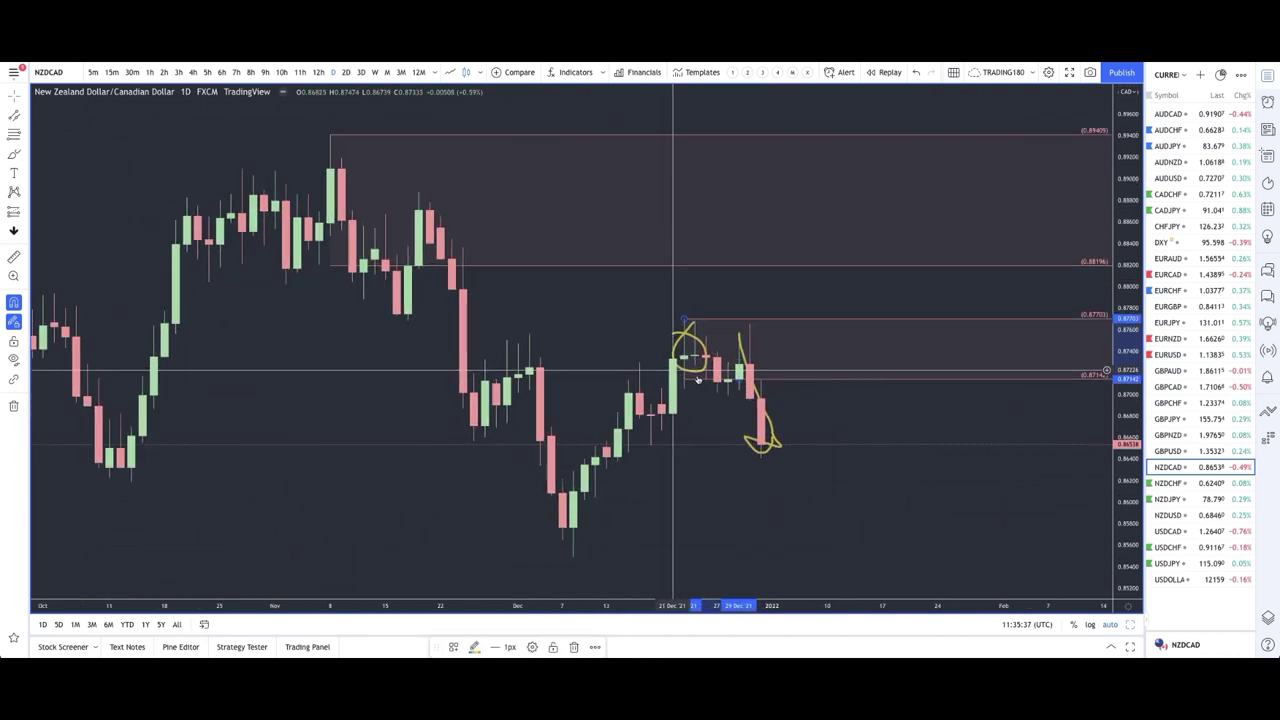
Add a thin yellow rectangle band along the zone top near 0.8770, then view 3-hour candles.
left_click(27, 153)
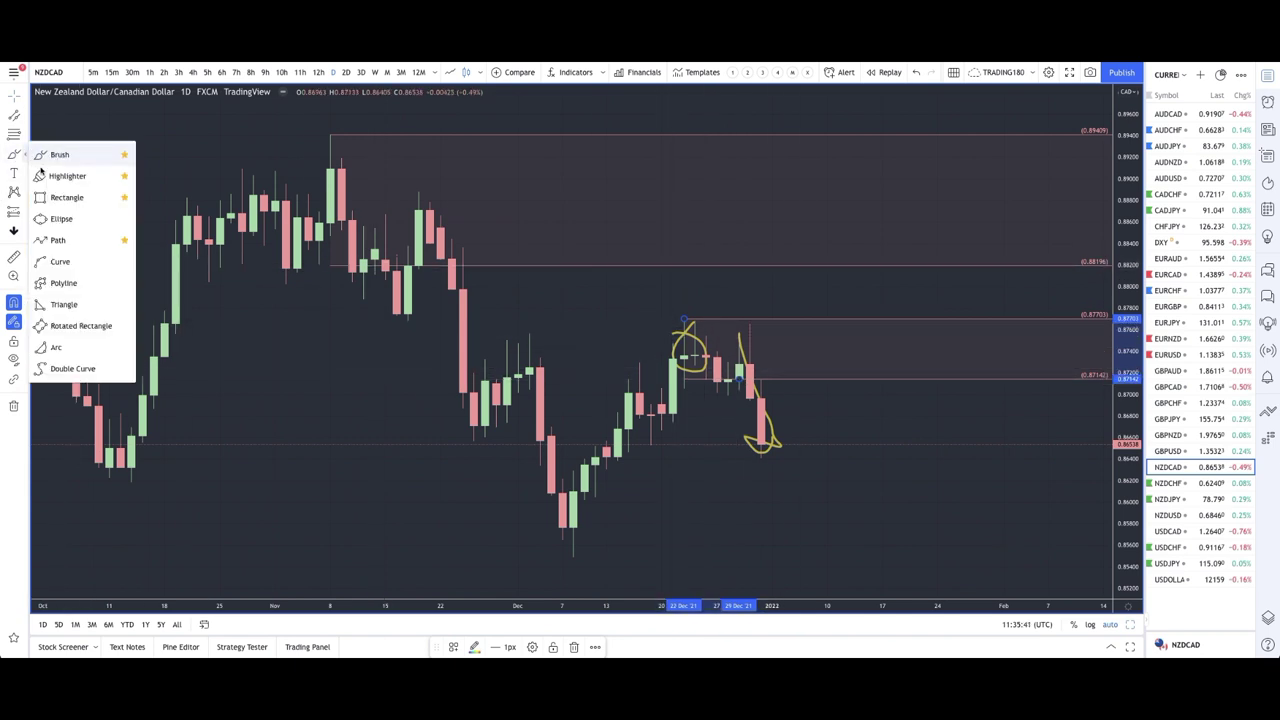
left_click(55, 197)
left_click(683, 321)
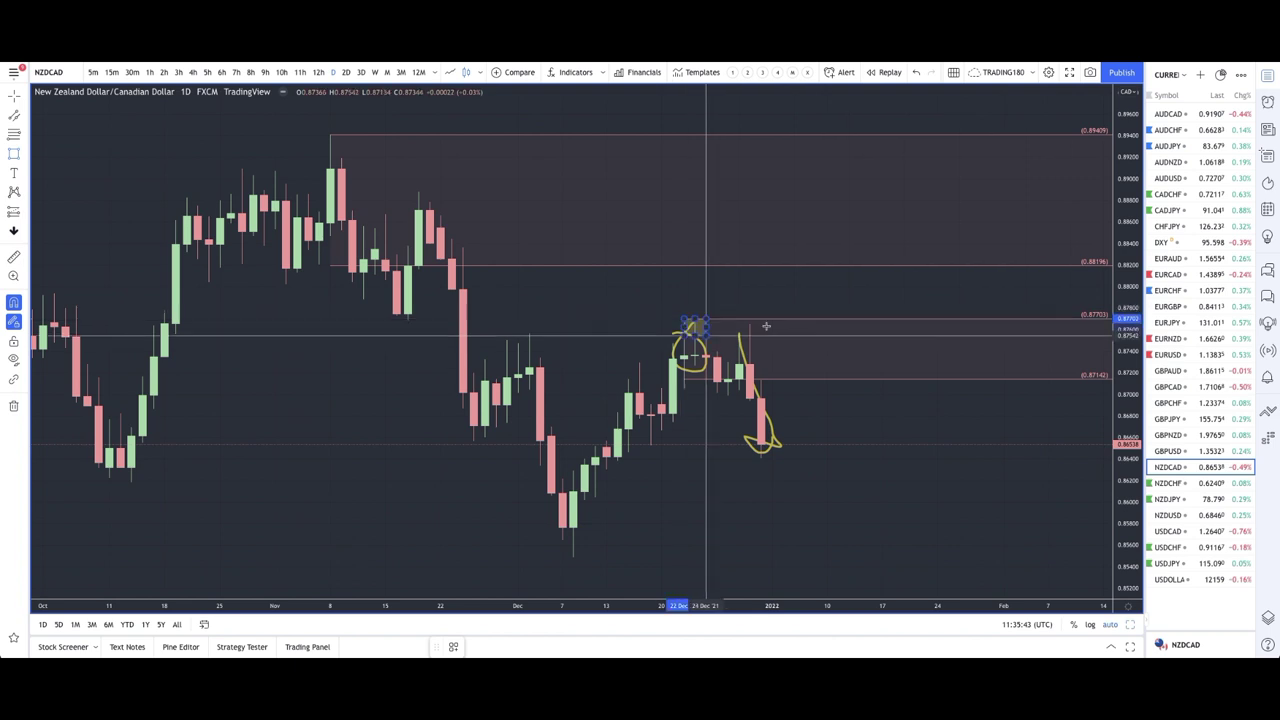
left_click(1004, 323)
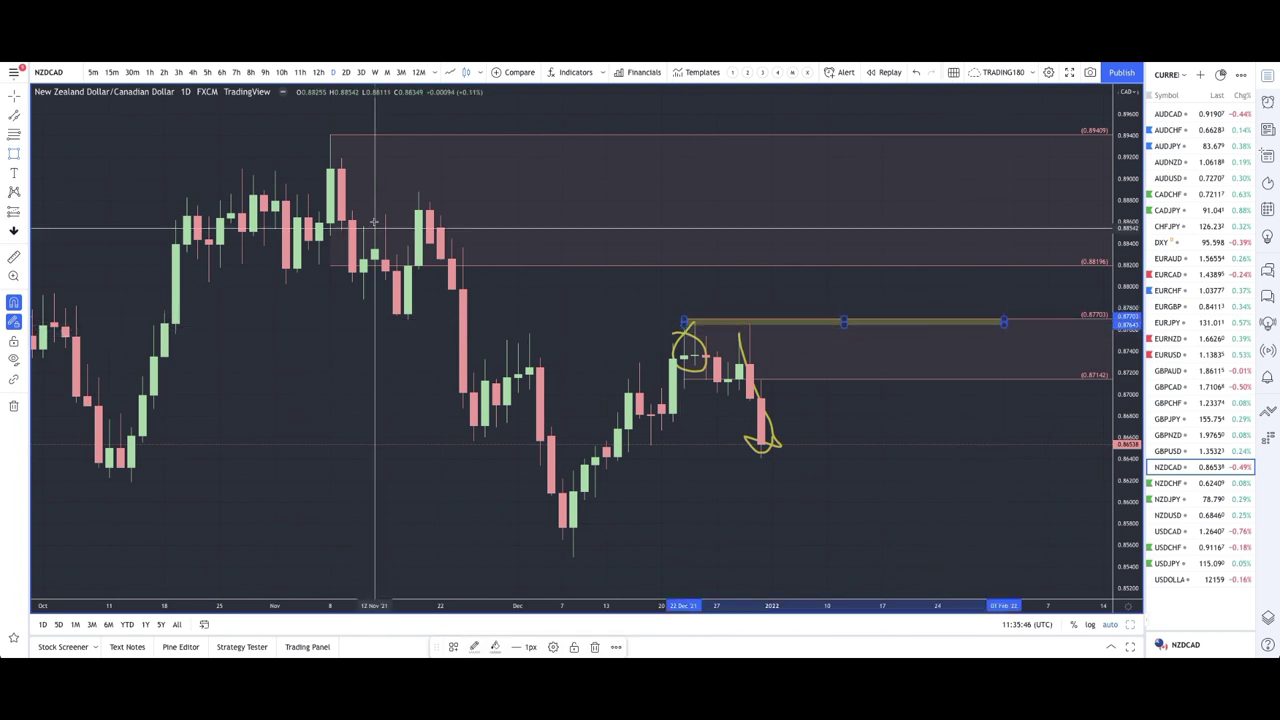
left_click(179, 72)
On 3-hour NZDCAD, brush a projected rise to the 0.8770 band and drop back, then return to daily.
scroll(680, 330, "down", 3)
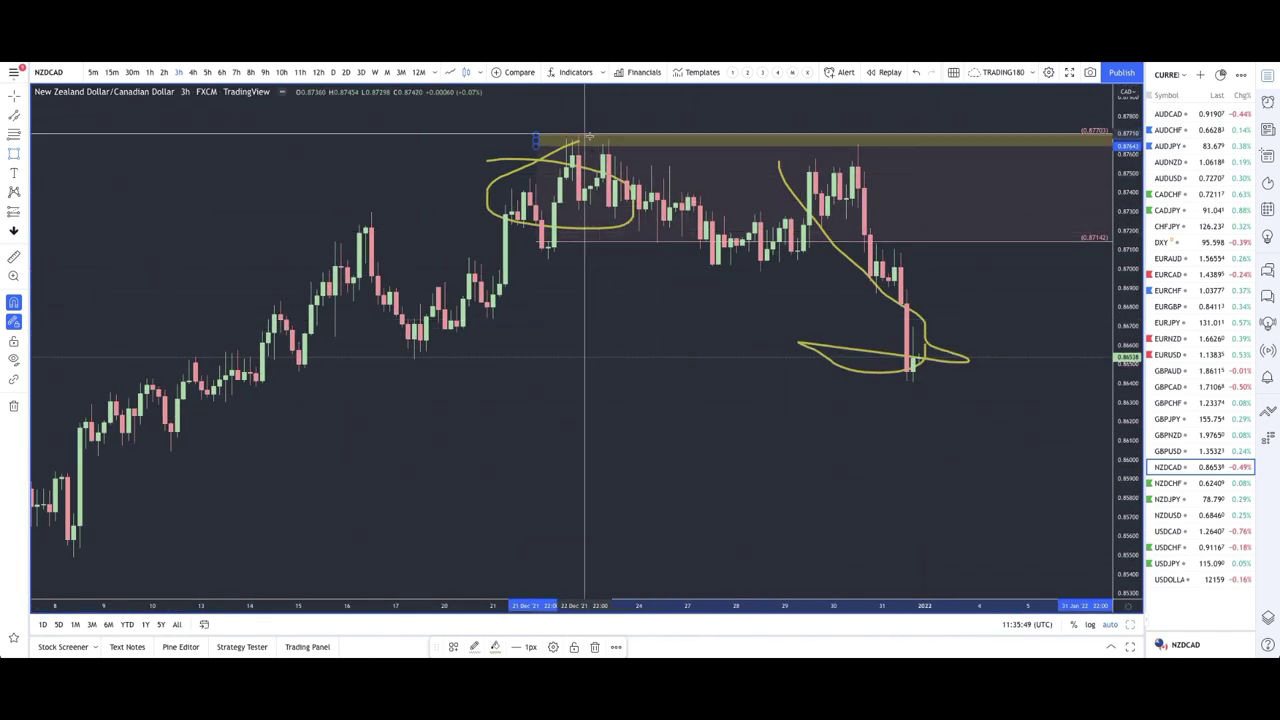
scroll(935, 188, "down", 2)
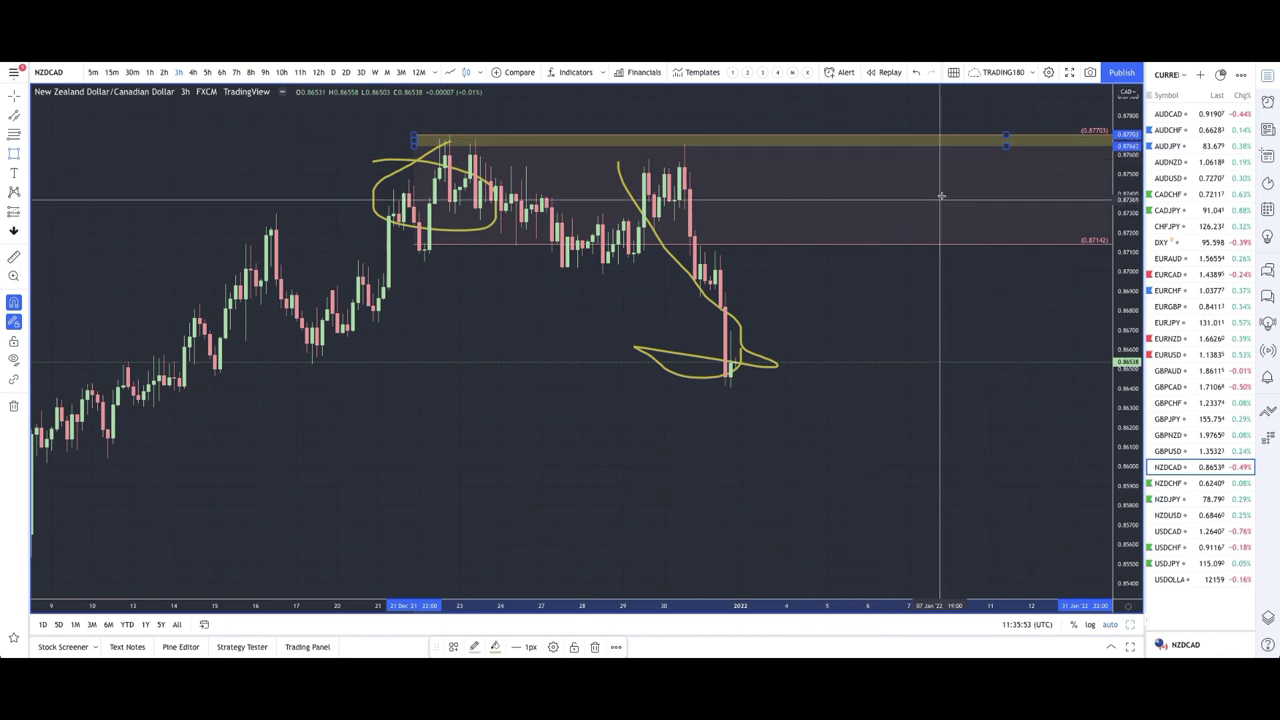
scroll(871, 191, "down", 3)
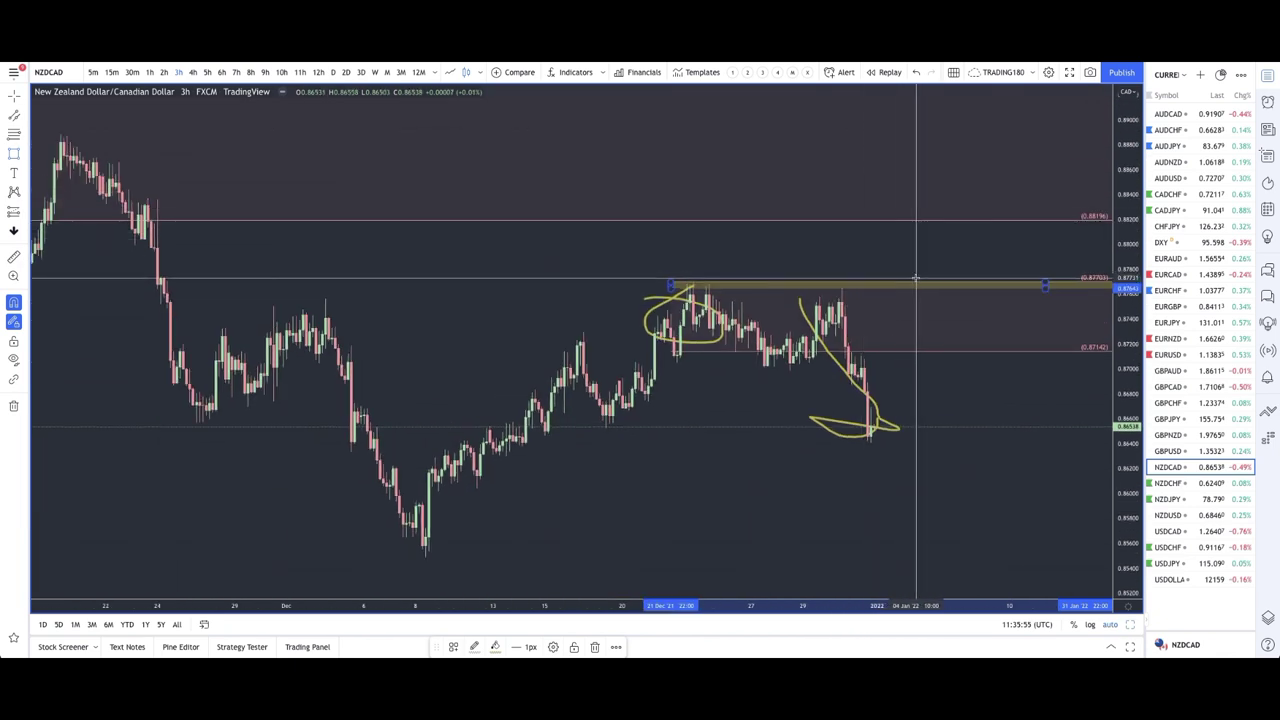
left_click(25, 153)
left_click(55, 155)
mouse_move(869, 430)
left_mouse_down()
mouse_move(923, 252)
mouse_move(980, 363)
mouse_move(962, 355)
left_mouse_up()
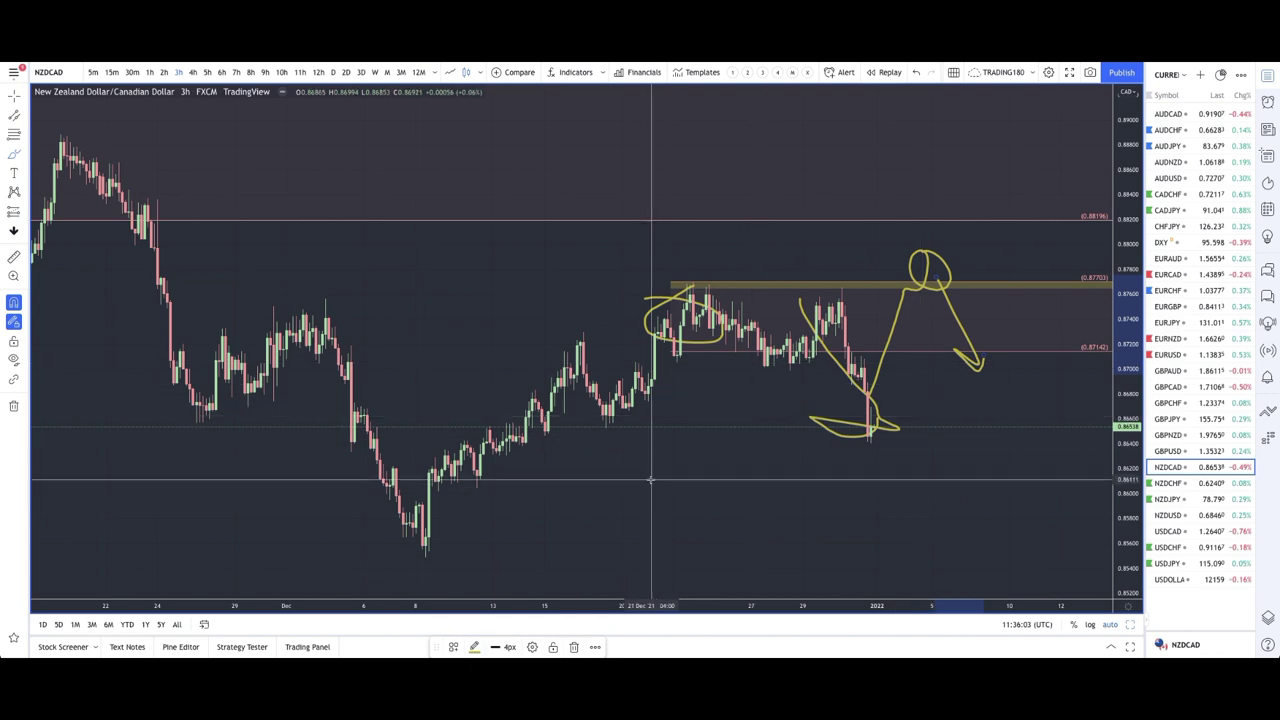
scroll(556, 444, "down", 1)
scroll(556, 444, "down", 1)
left_click(338, 72)
Draw a wide yellow band near the November high, extending it left to mid-August.
scroll(710, 300, "up", 3)
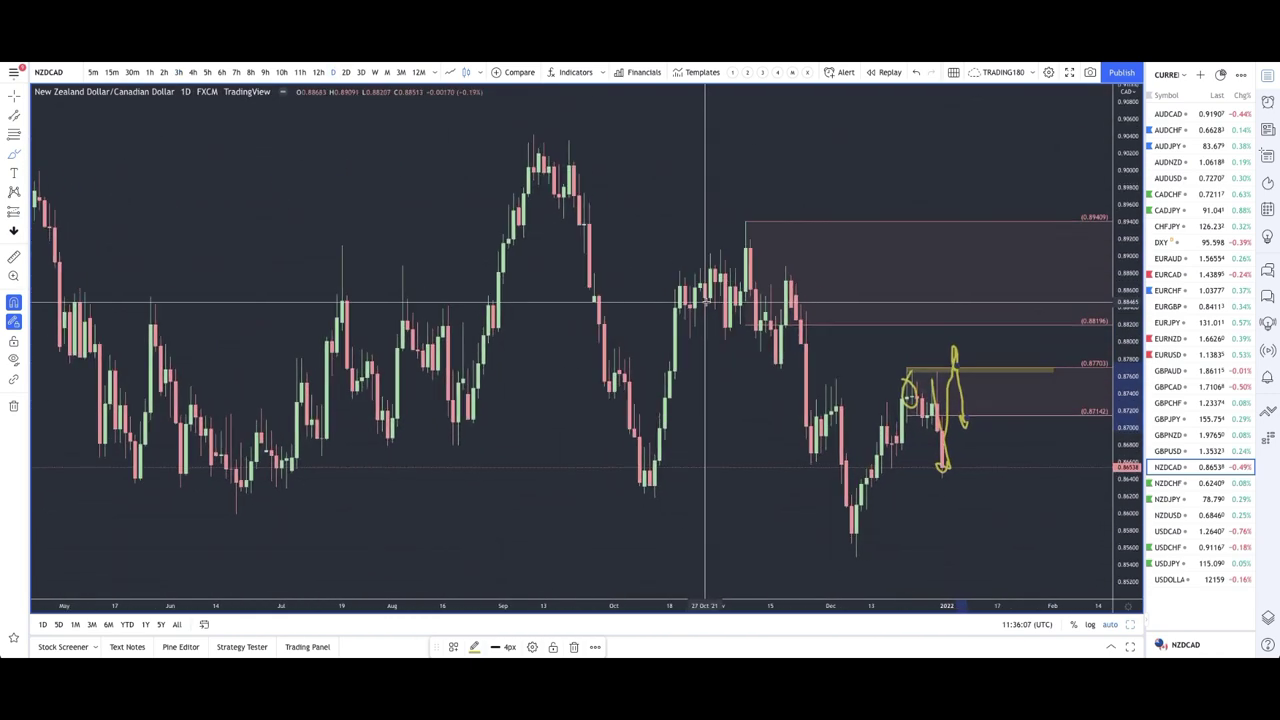
scroll(706, 300, "up", 2)
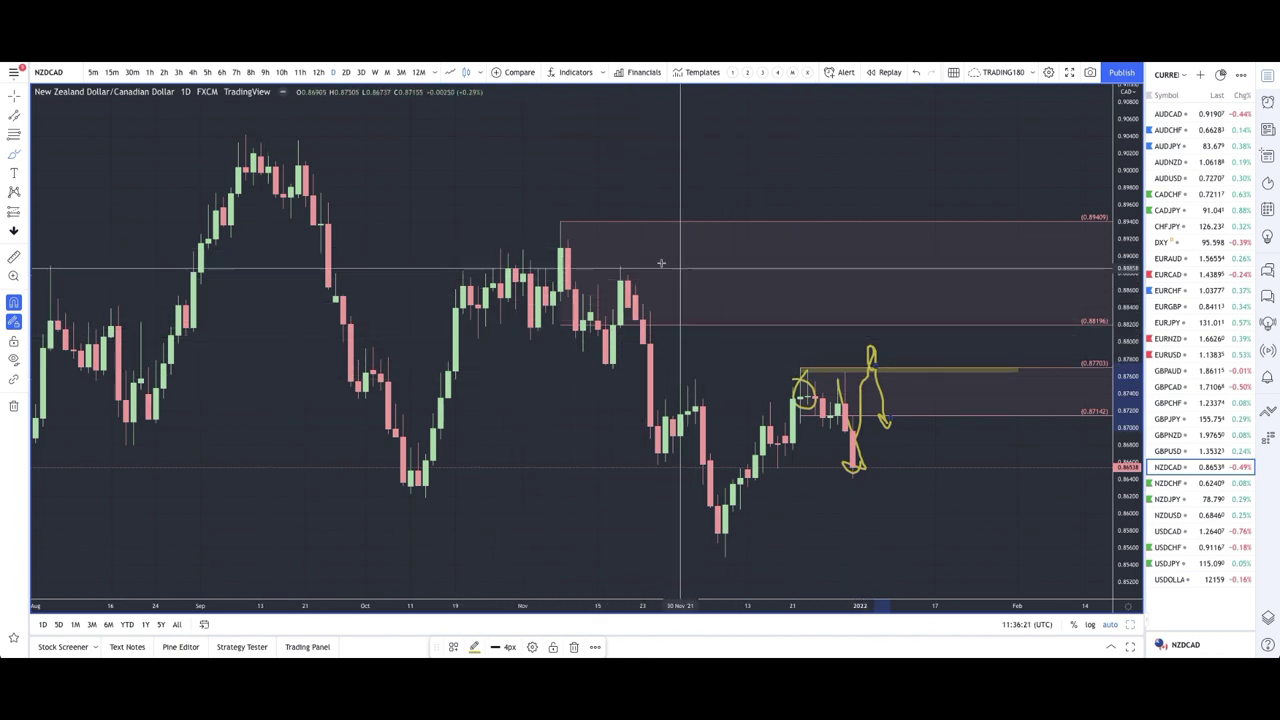
left_click(23, 154)
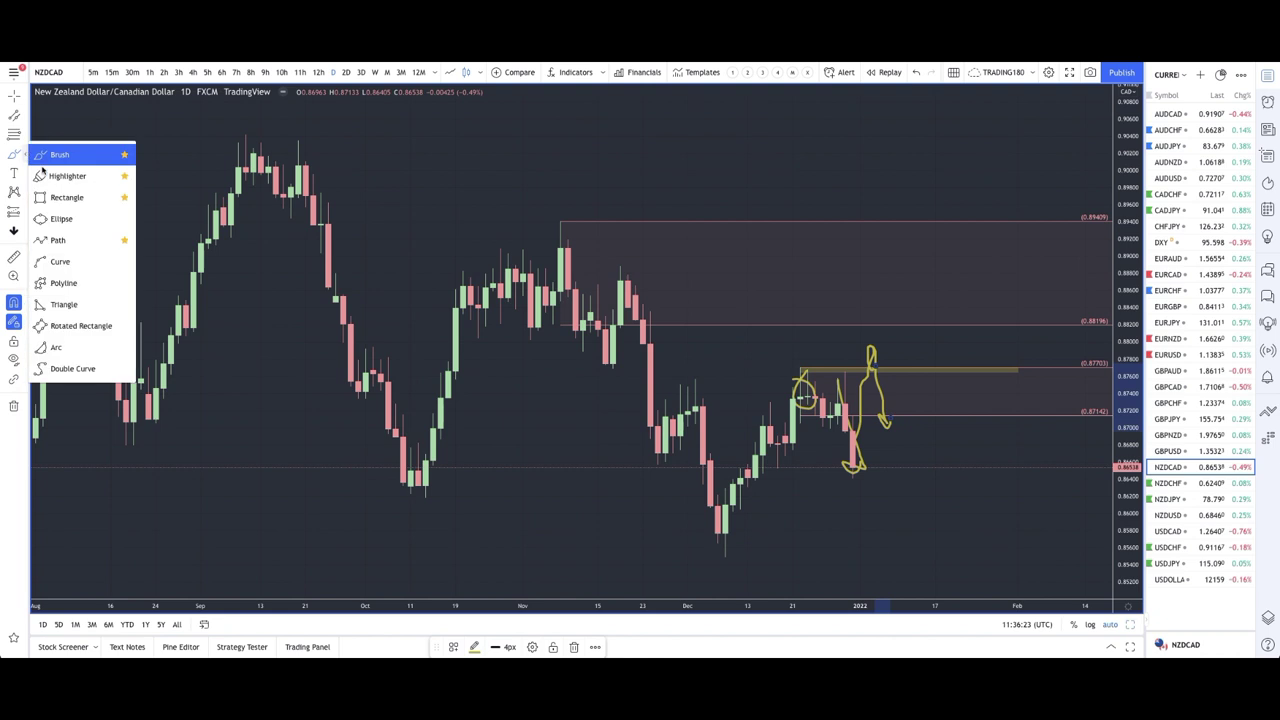
left_click(62, 197)
mouse_move(501, 248)
left_mouse_down()
mouse_move(920, 266)
mouse_move(1041, 254)
left_mouse_up()
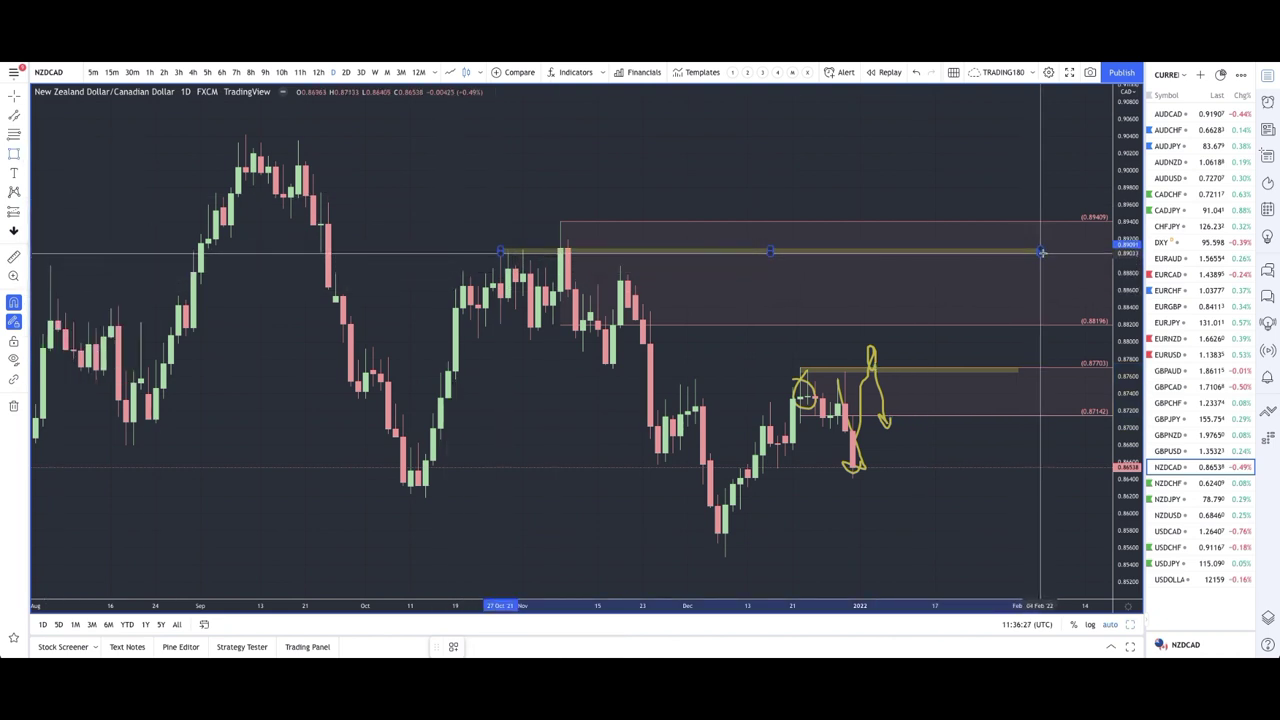
left_click_drag(500, 248, 131, 248)
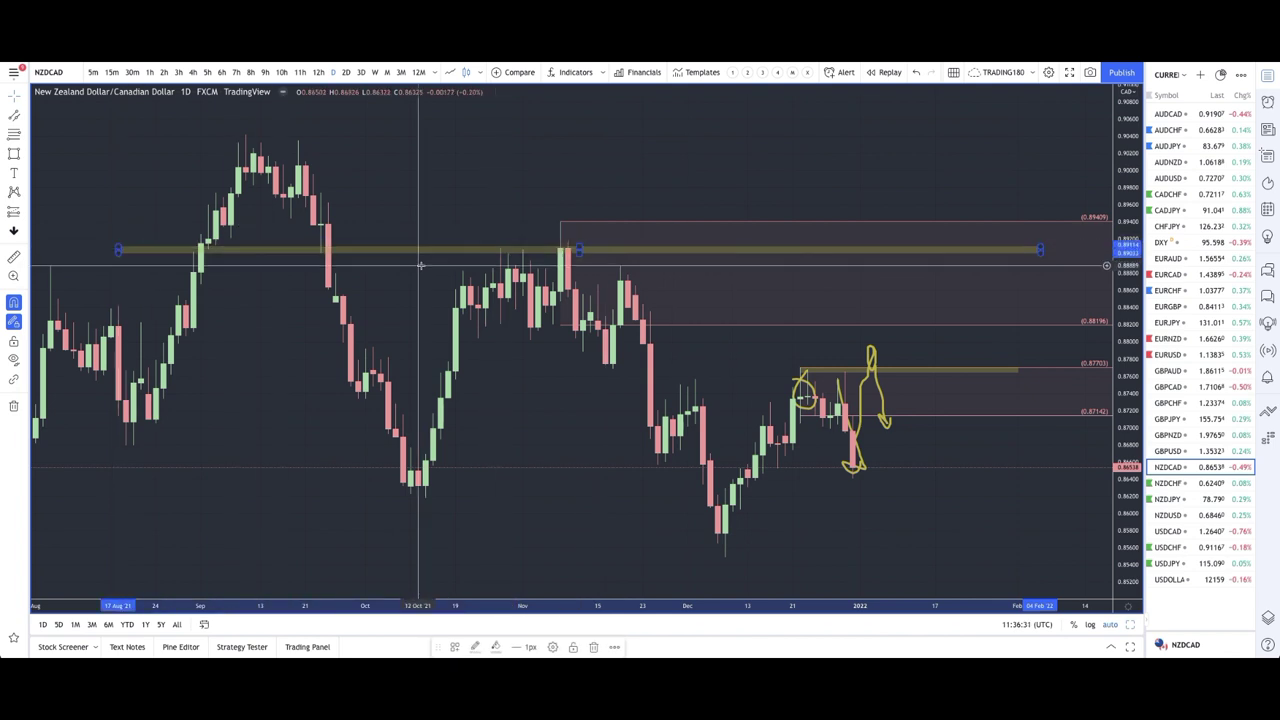
Brush an arc at the November high, circle the December low, and sketch a climb toward 0.89409 hooking down.
scroll(423, 266, "up", 3)
left_click(23, 148)
left_click(60, 158)
mouse_move(538, 214)
left_mouse_down()
mouse_move(520, 240)
mouse_move(548, 240)
left_mouse_up()
mouse_move(710, 494)
left_mouse_down()
mouse_move(694, 514)
mouse_move(700, 565)
left_mouse_up()
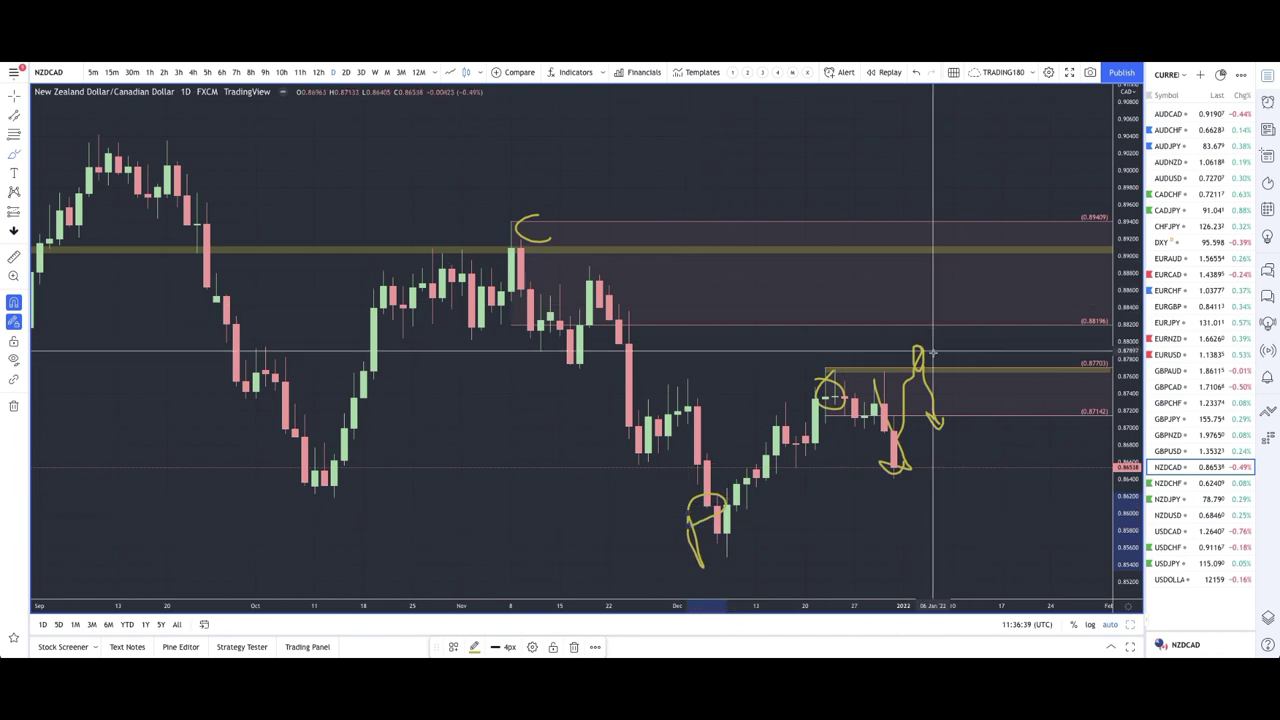
mouse_move(894, 426)
left_mouse_down()
mouse_move(965, 235)
mouse_move(1015, 290)
left_mouse_up()
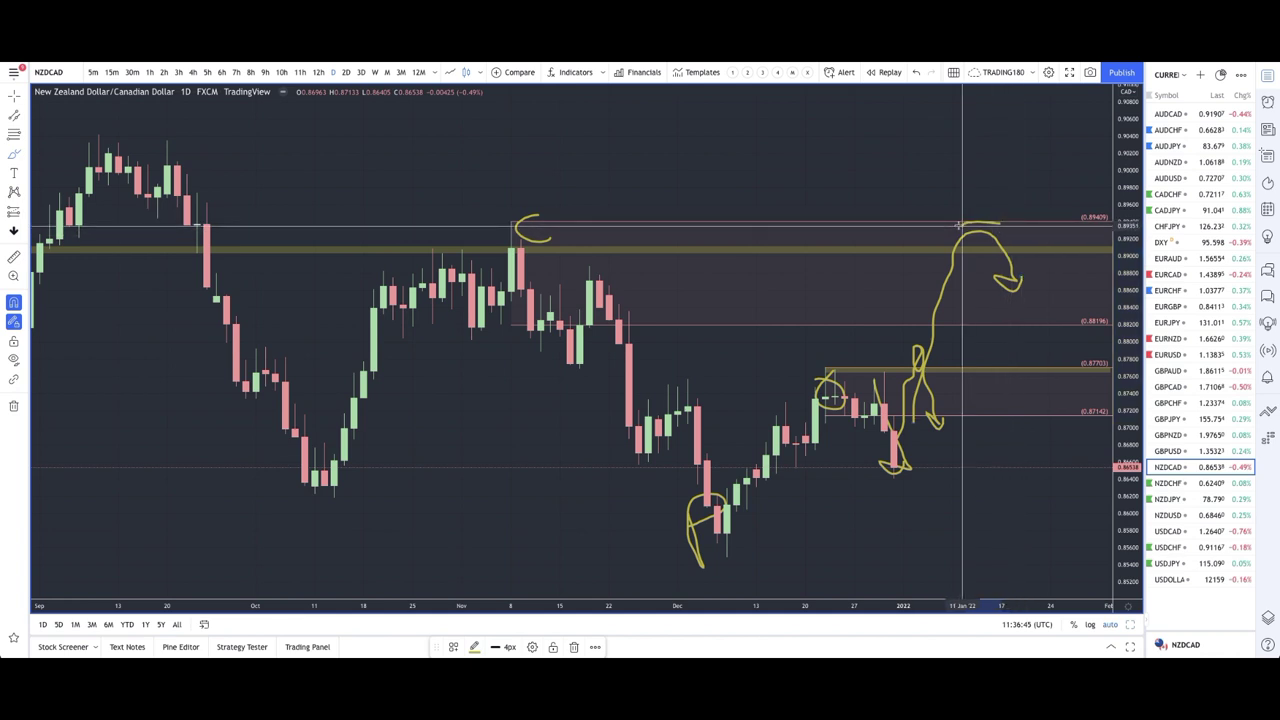
mouse_move(982, 197)
left_mouse_down()
mouse_move(1005, 222)
mouse_move(945, 235)
mouse_move(960, 190)
left_mouse_up()
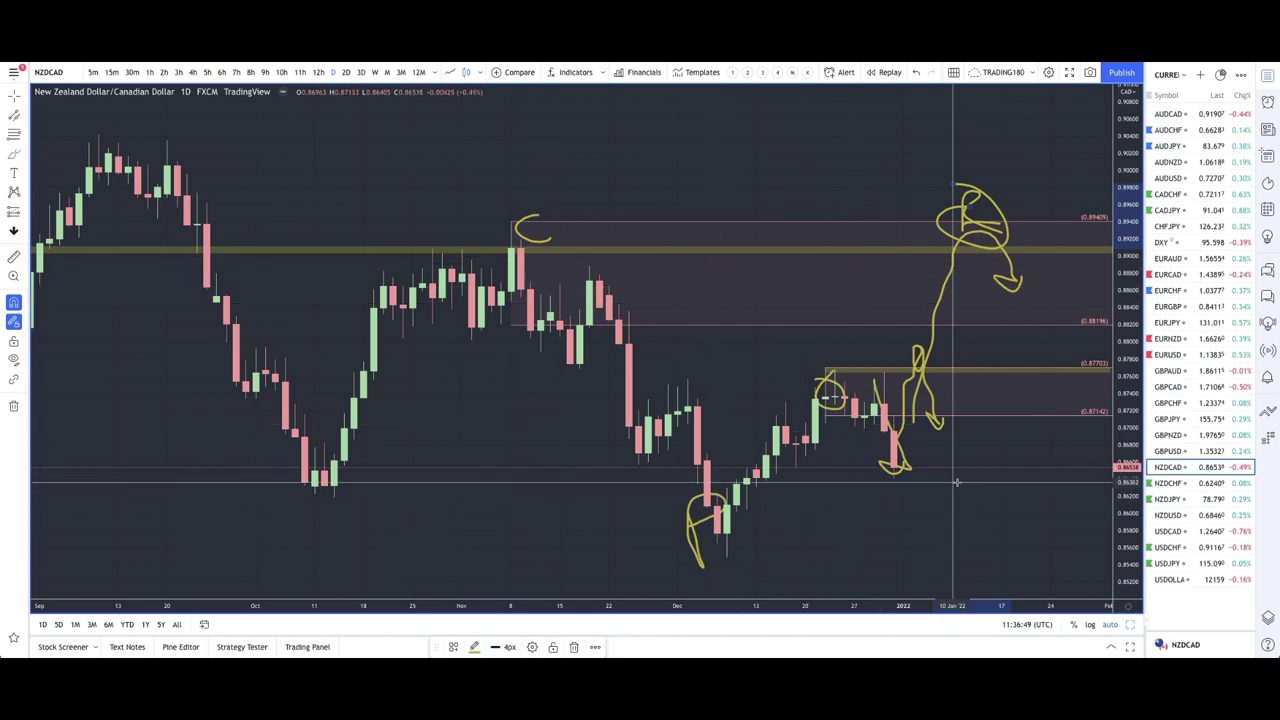
Open the NZDCHF daily chart and zoom to recent months.
left_click(1168, 484)
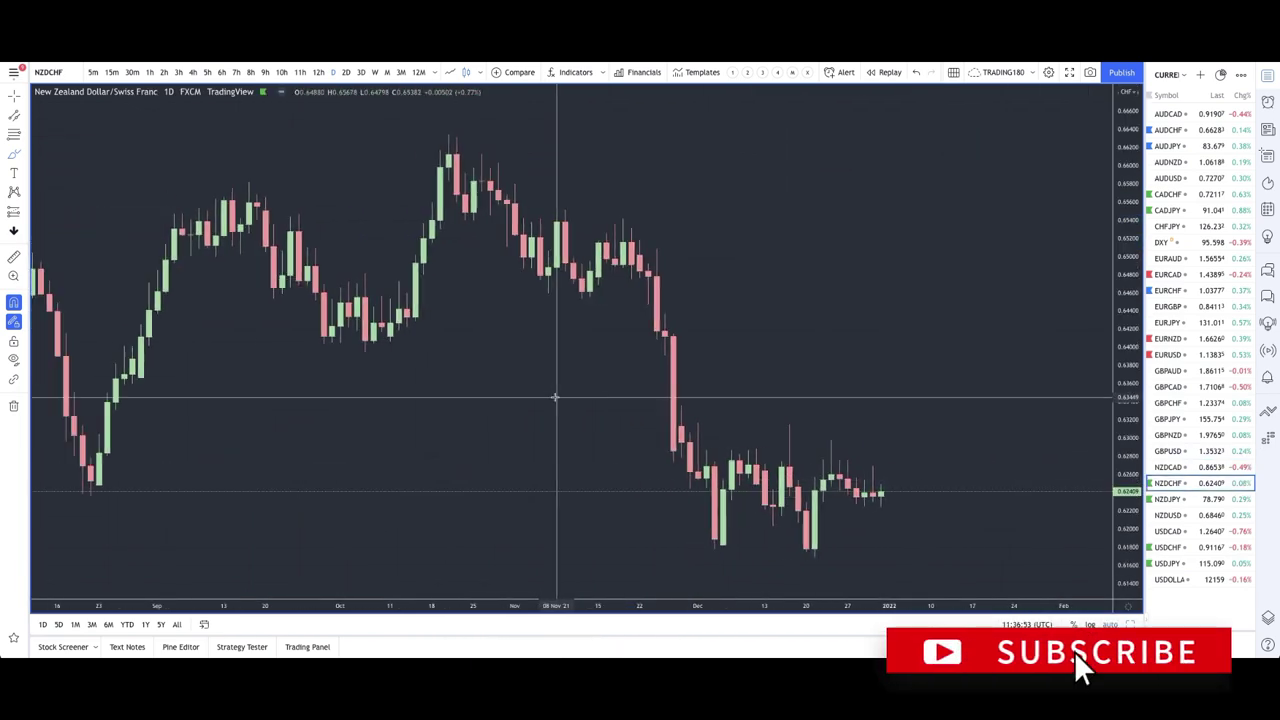
scroll(555, 398, "down", 5)
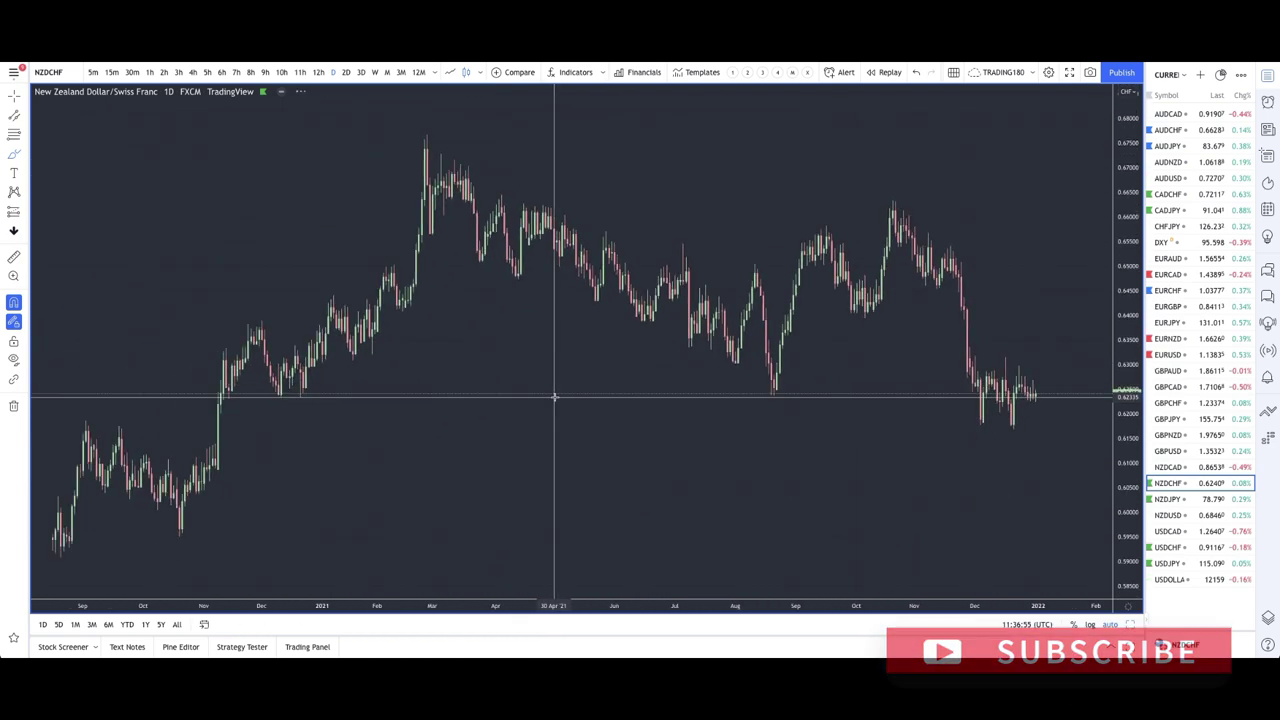
scroll(577, 395, "up", 1)
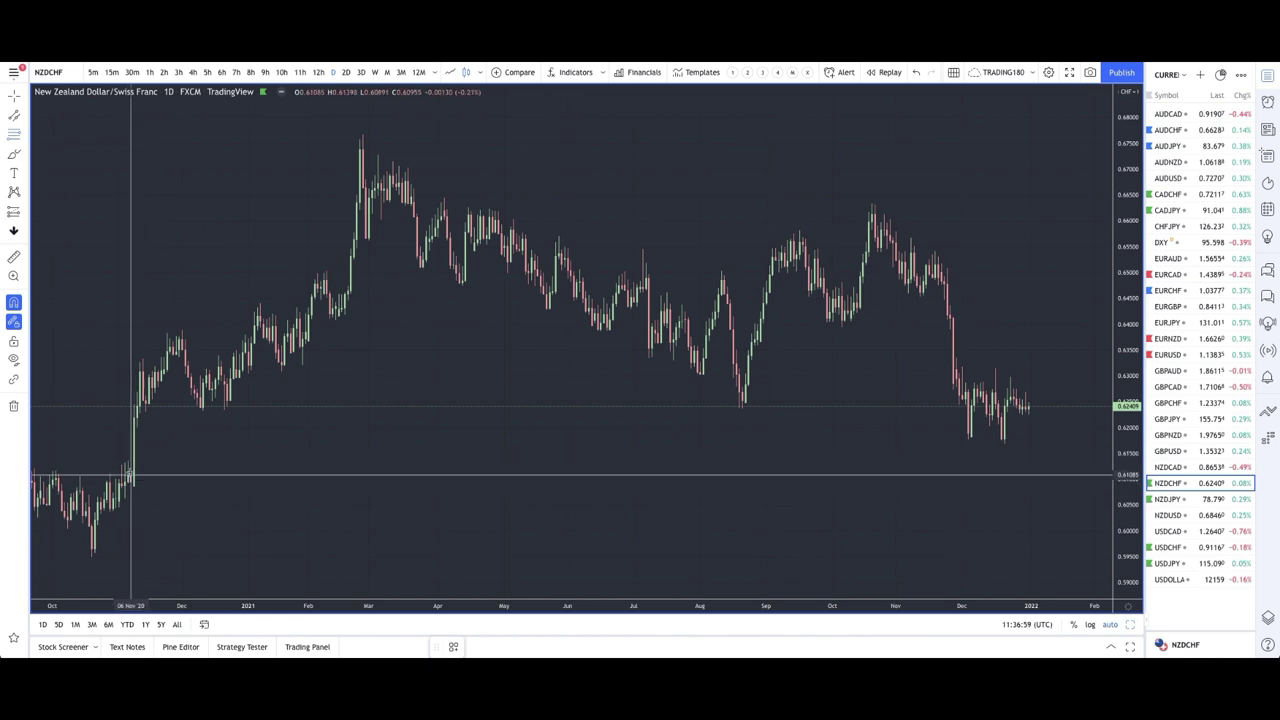
scroll(951, 395, "up", 5)
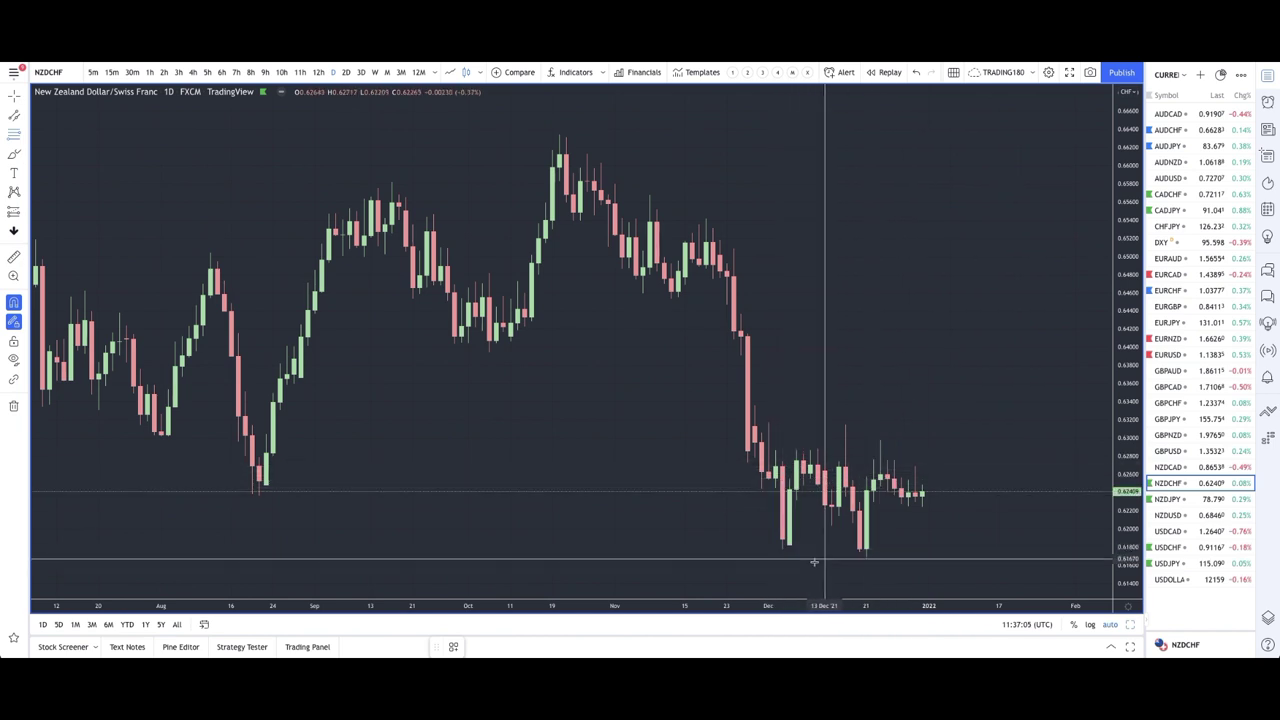
Draw a zone over the December range and set its edges to 0.62200 and 0.61640.
left_click_drag(783, 467, 783, 538)
left_click(783, 557)
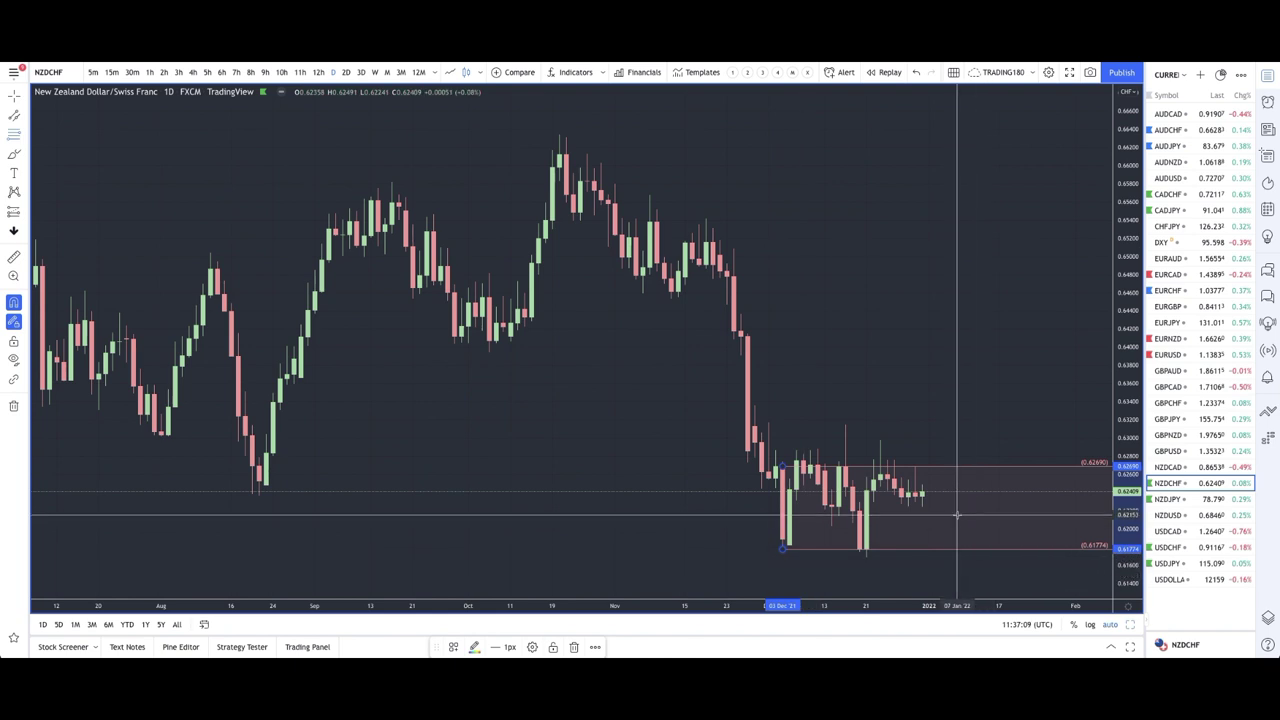
left_click_drag(783, 467, 860, 510)
mouse_move(784, 551)
left_mouse_down()
mouse_move(882, 565)
mouse_move(866, 565)
left_mouse_up()
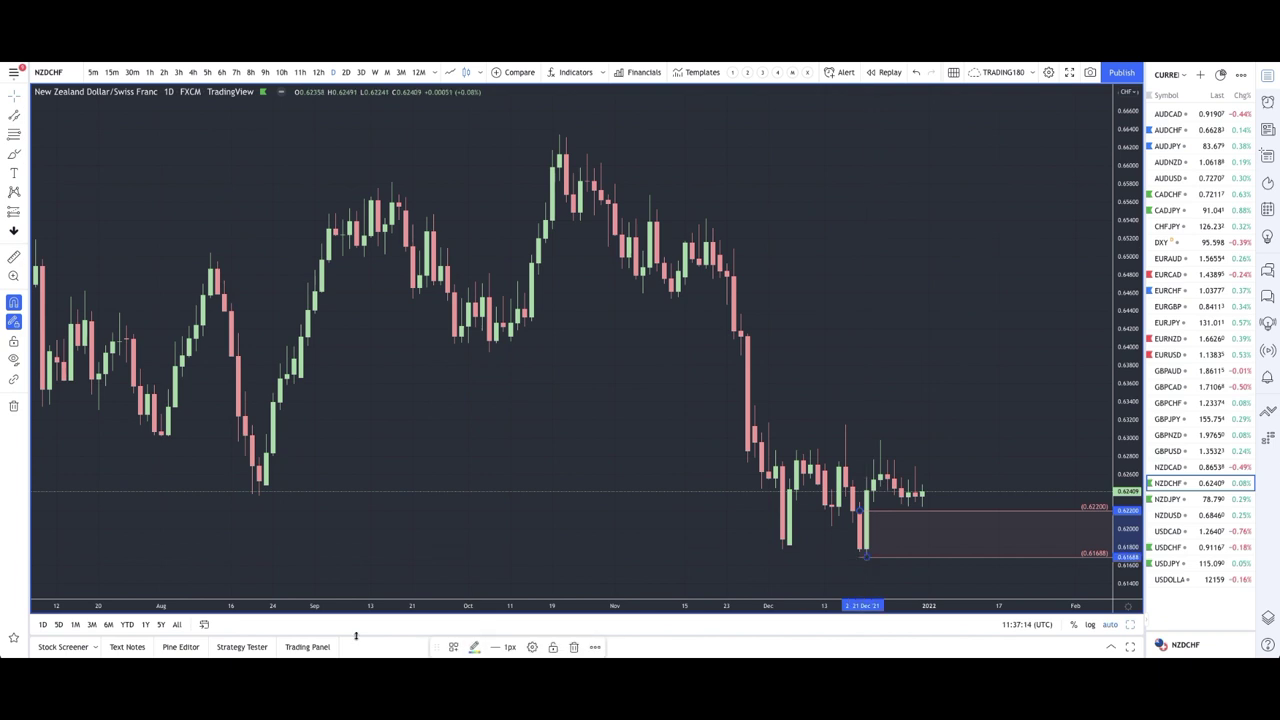
Apply the '2. DEMAND' drawing template to the 0.61688–0.62200 NZDCHF zone.
left_click(453, 647)
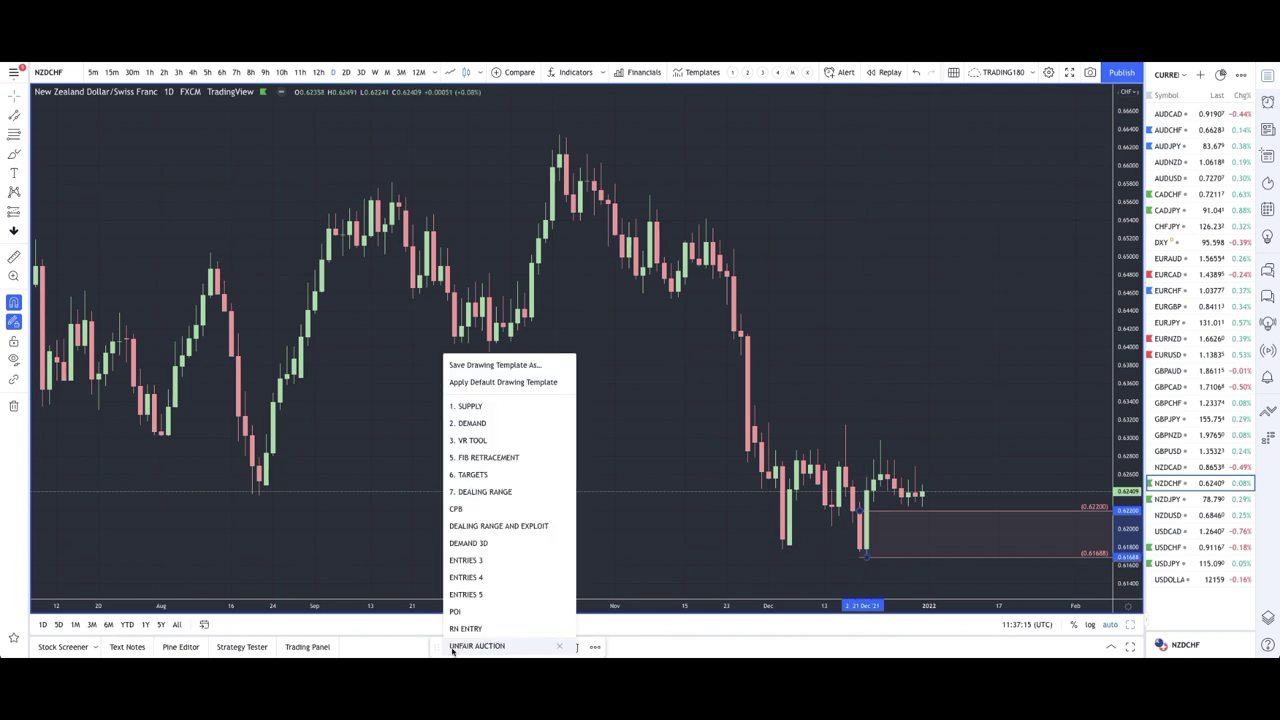
left_click(489, 428)
scroll(740, 436, "right", 3)
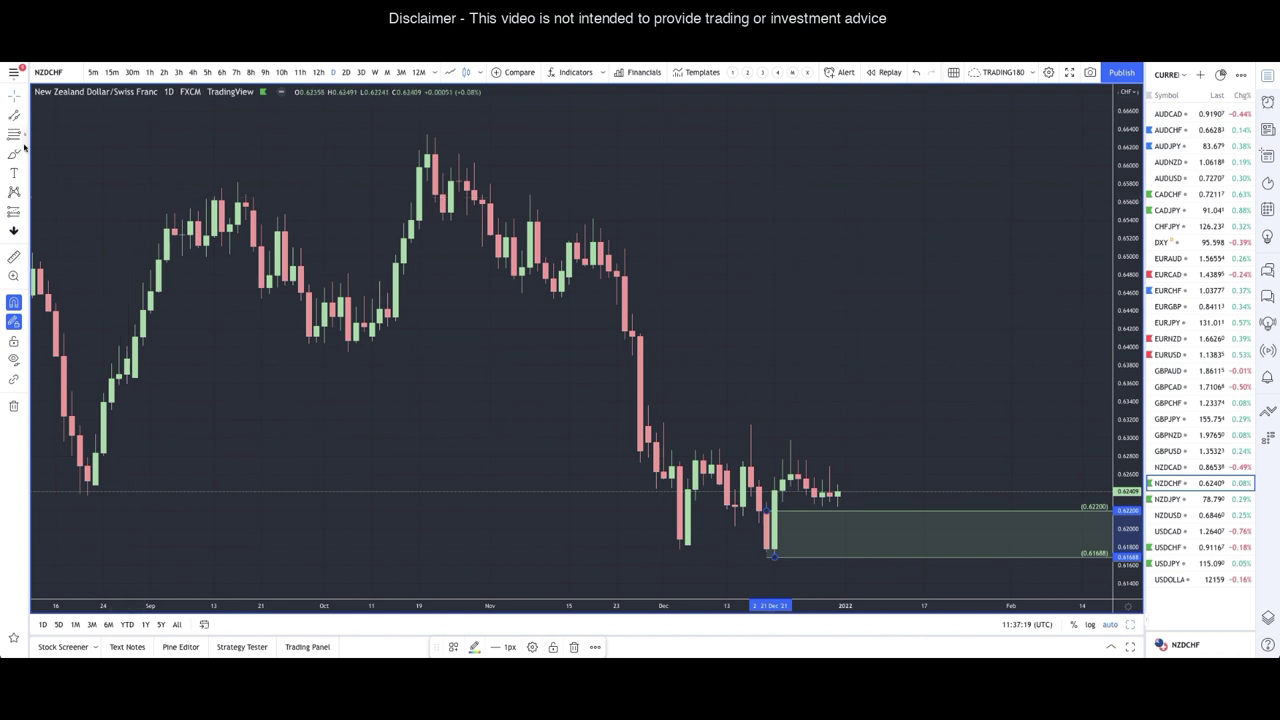
left_click(878, 495)
scroll(889, 488, "up", 4)
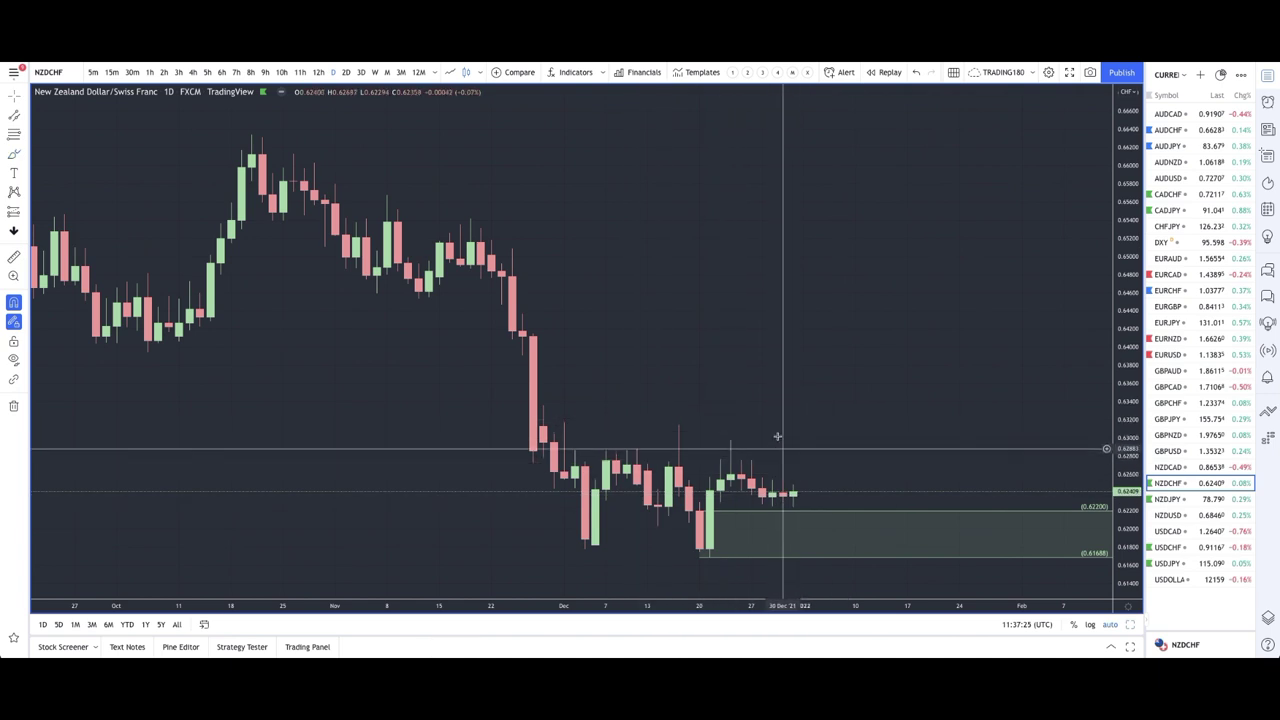
scroll(787, 440, "down", 2)
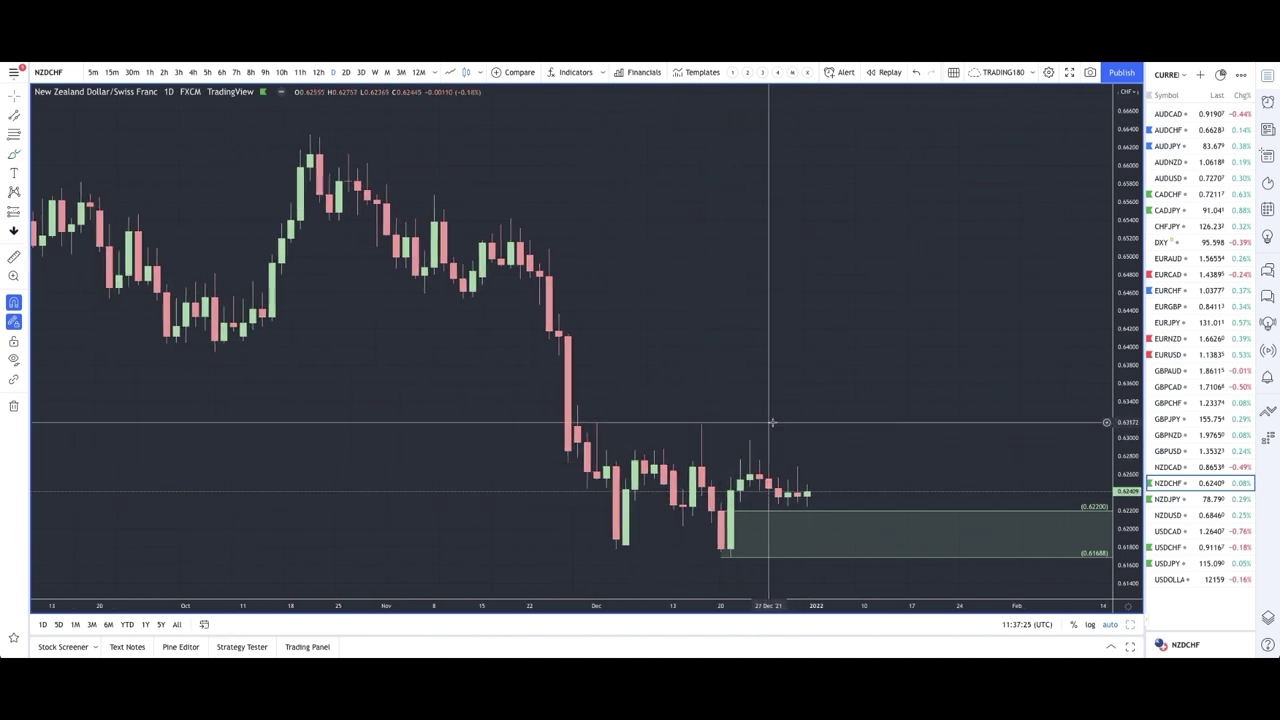
left_click(23, 154)
left_click(55, 197)
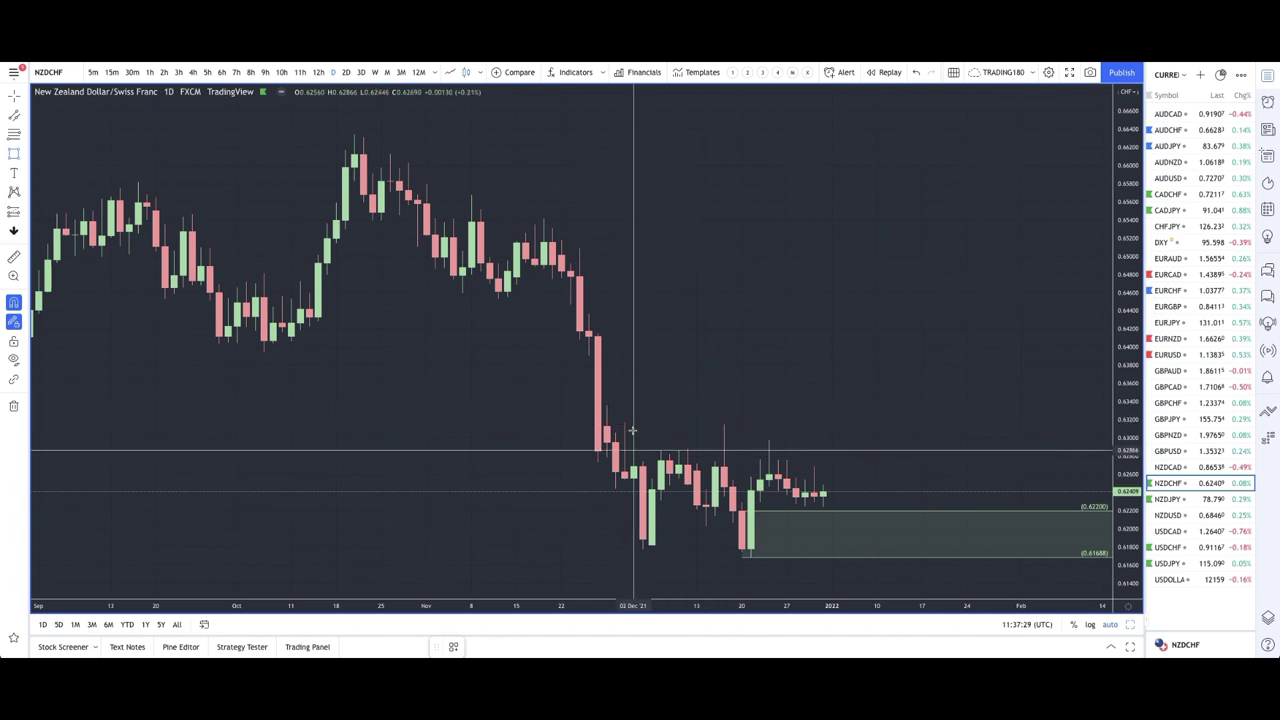
Draw a yellow box around the December NZDCHF range, pulling its right edge back to recent candles.
left_click_drag(623, 423, 921, 552)
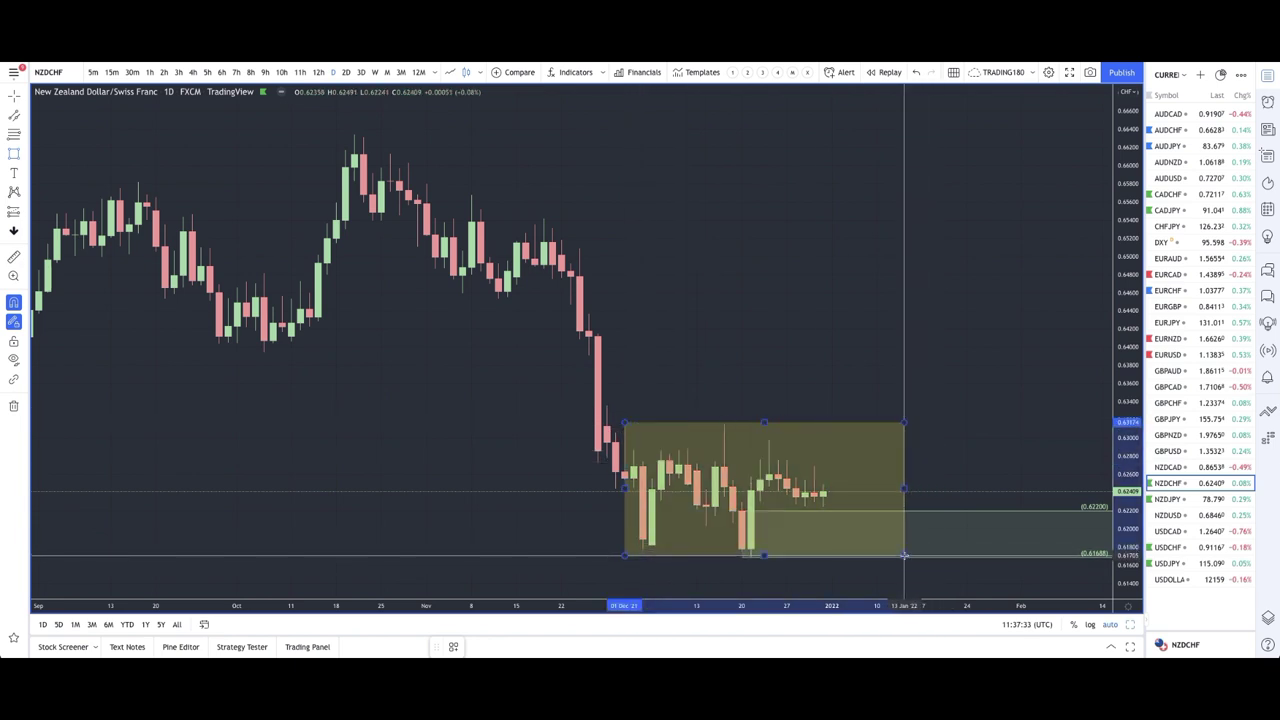
scroll(837, 548, "up", 5)
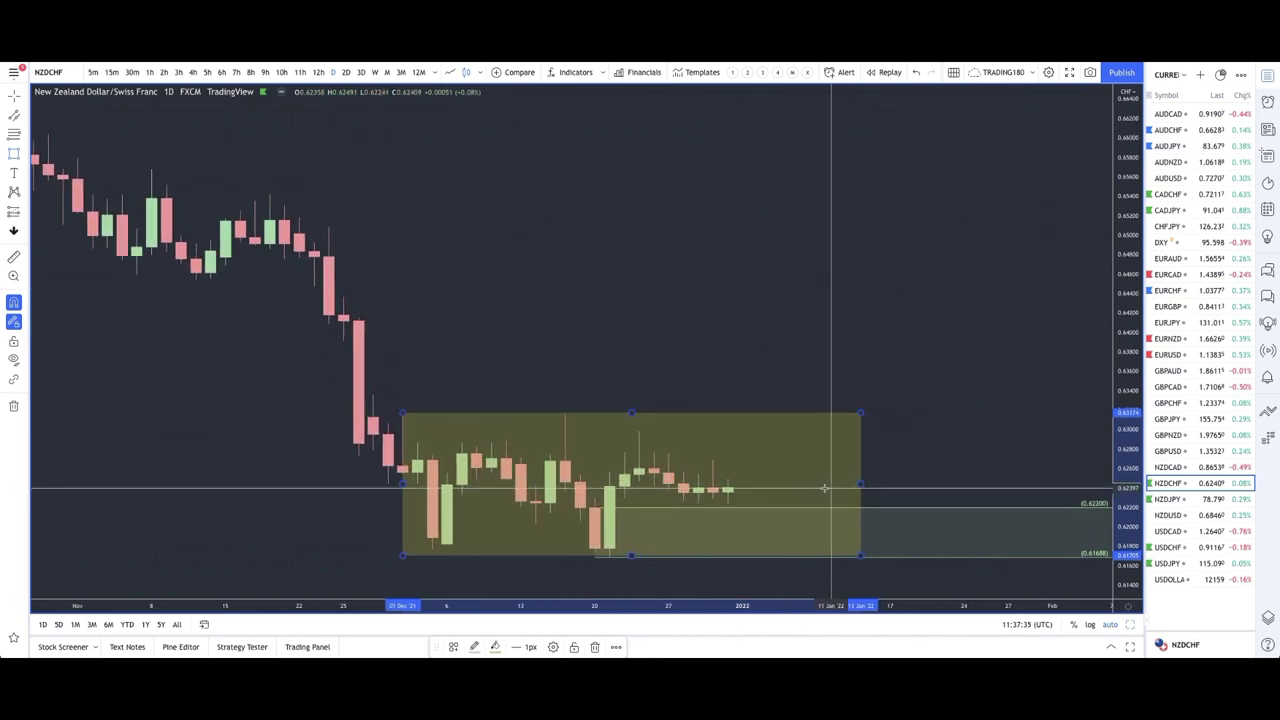
left_click_drag(858, 485, 742, 485)
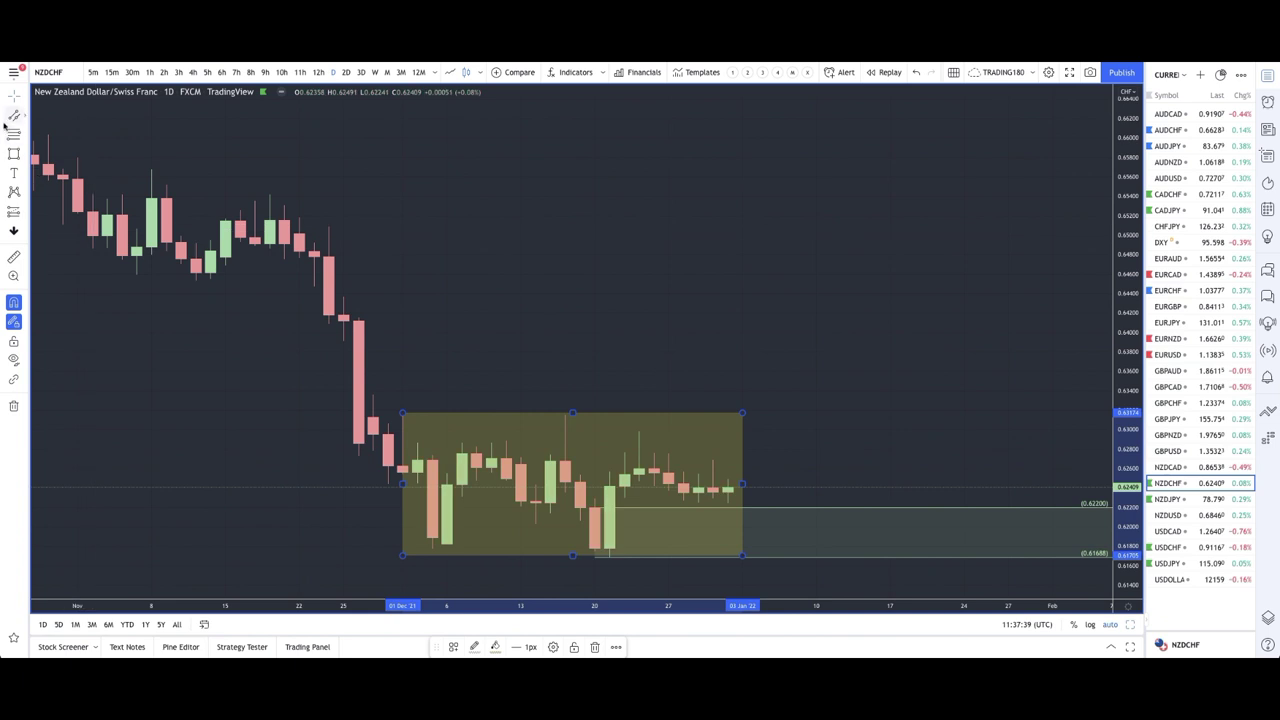
Brush a projection dipping into the demand zone then rallying, and extend the box into the future.
left_click(24, 152)
left_click(62, 153)
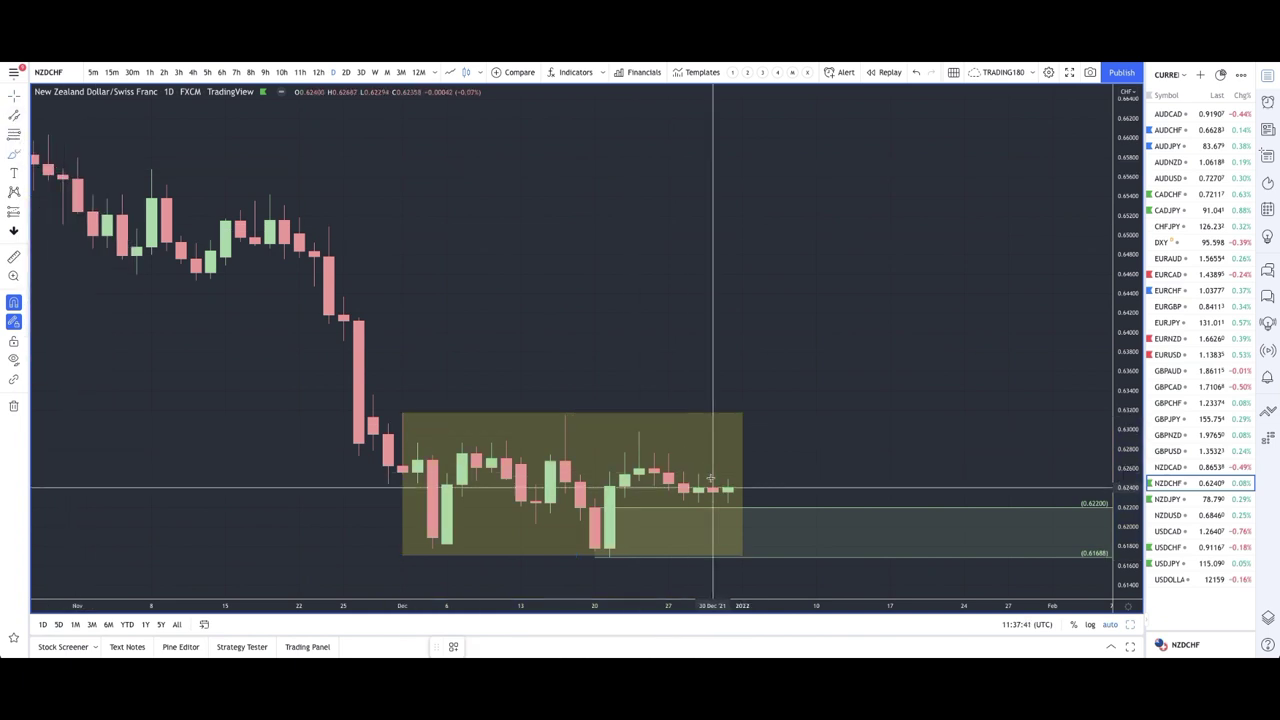
mouse_move(733, 492)
left_mouse_down()
mouse_move(760, 575)
mouse_move(810, 560)
mouse_move(848, 438)
mouse_move(876, 462)
left_mouse_up()
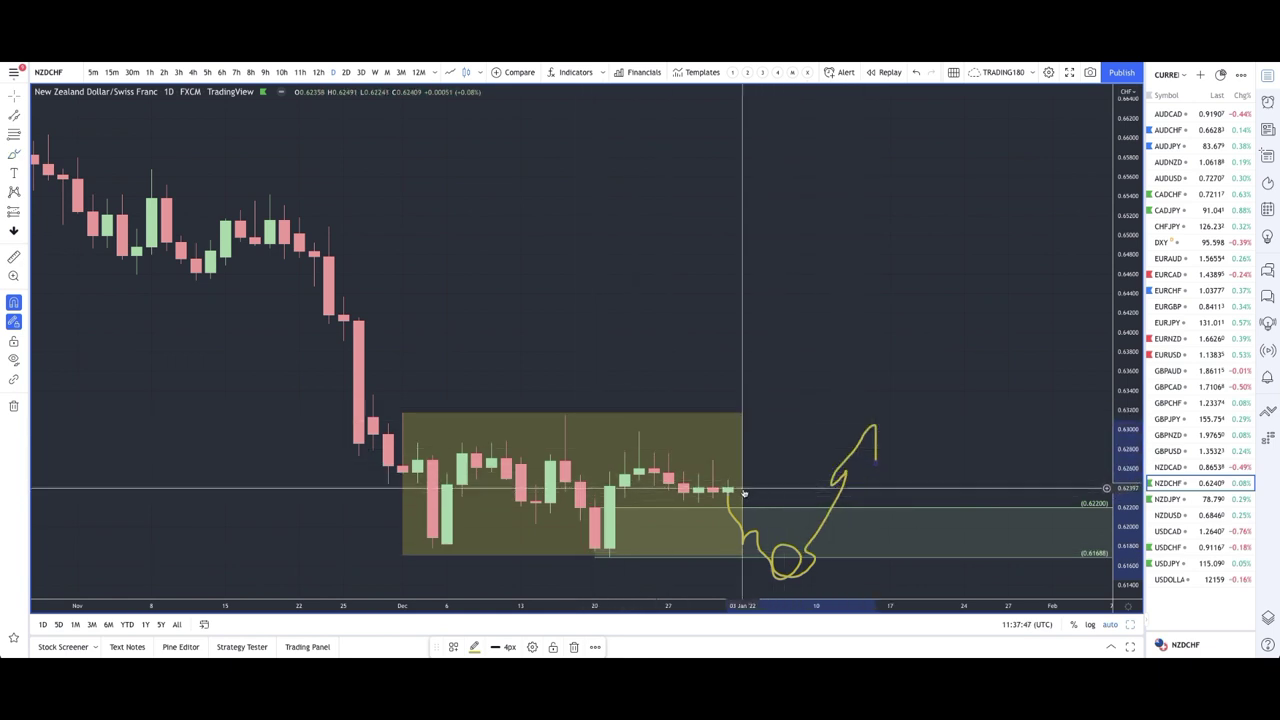
left_click_drag(741, 491, 934, 488)
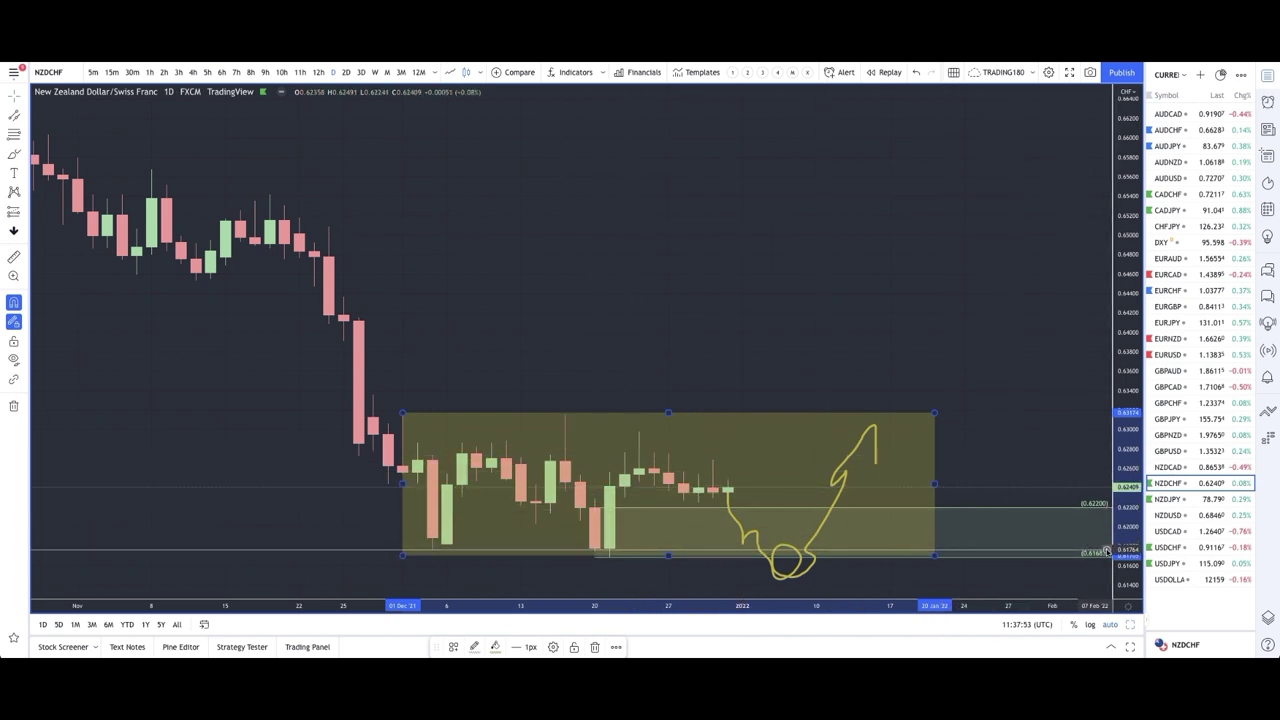
Review the NZDCHF drawings on weekly candles, then return to the daily chart.
left_click(1106, 551)
key("Escape")
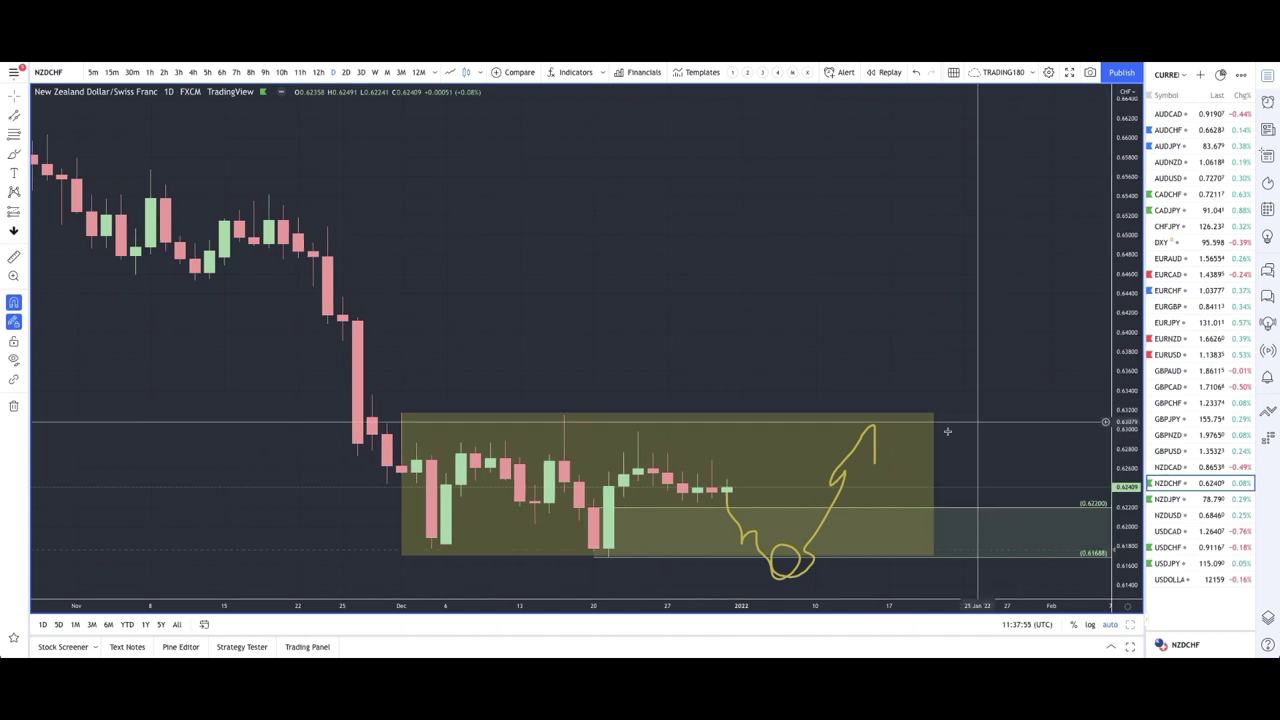
scroll(440, 592, "up", 3)
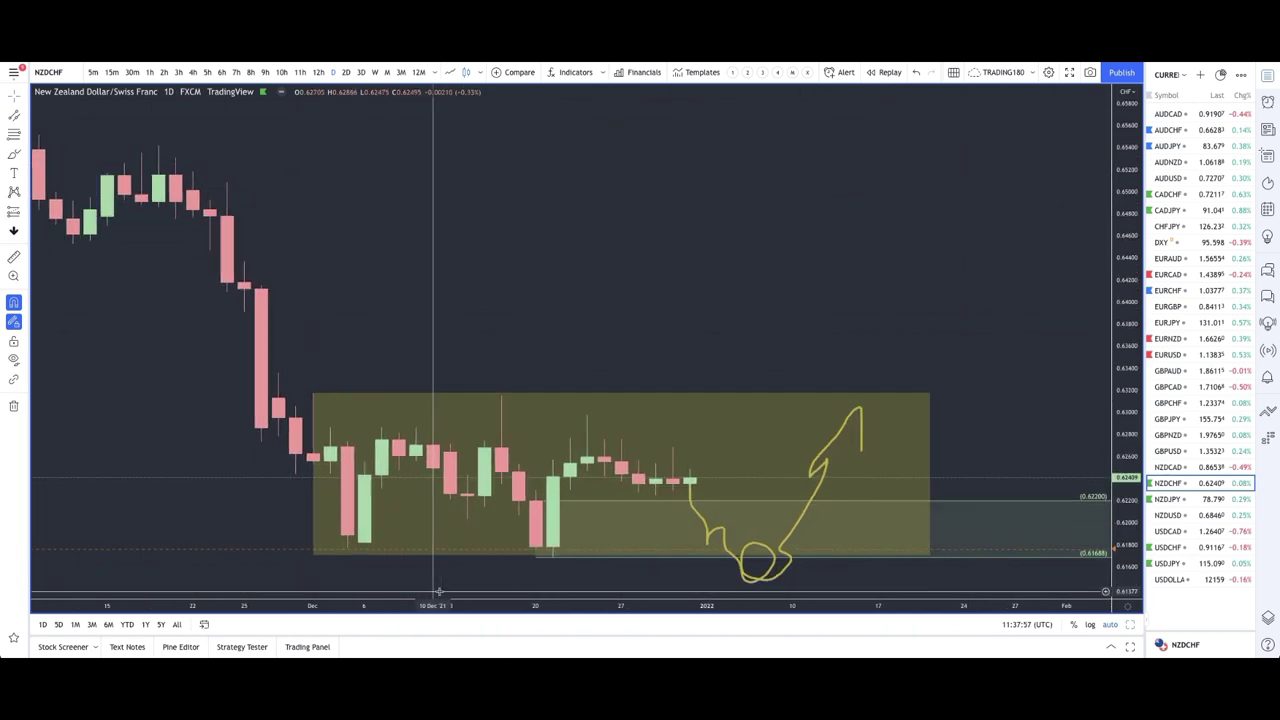
scroll(592, 470, "down", 8)
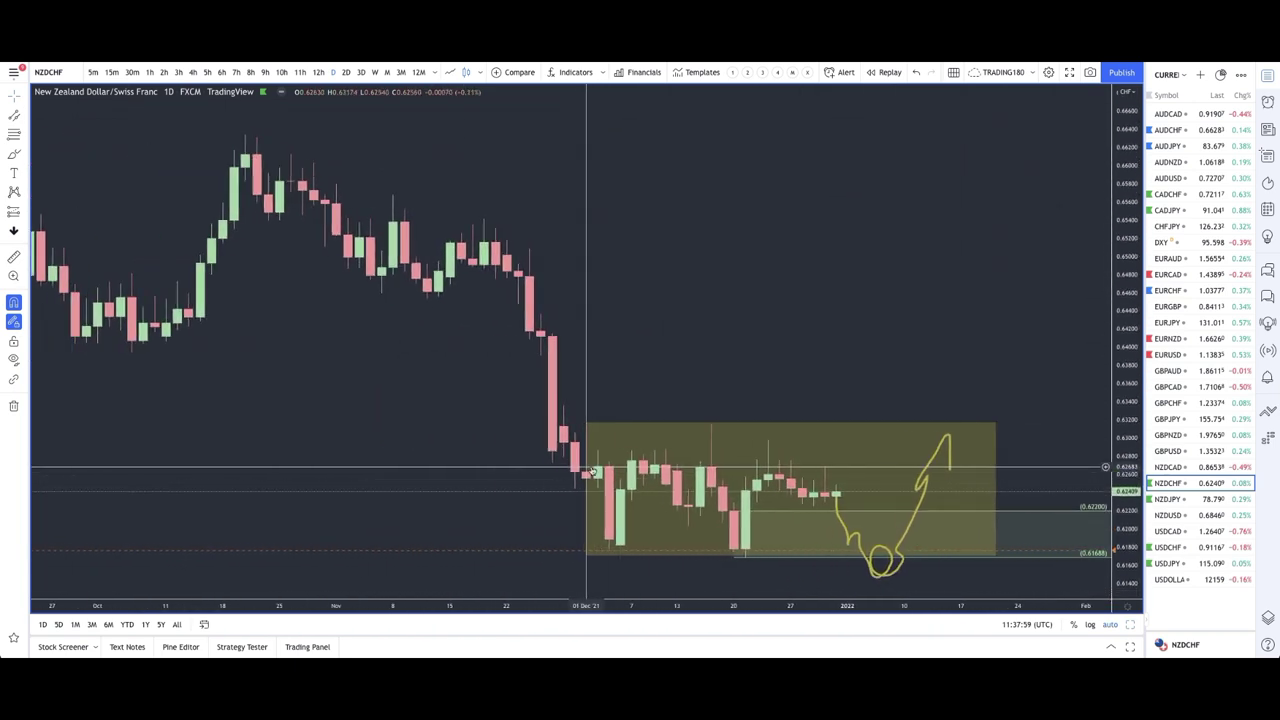
scroll(591, 467, "down", 4)
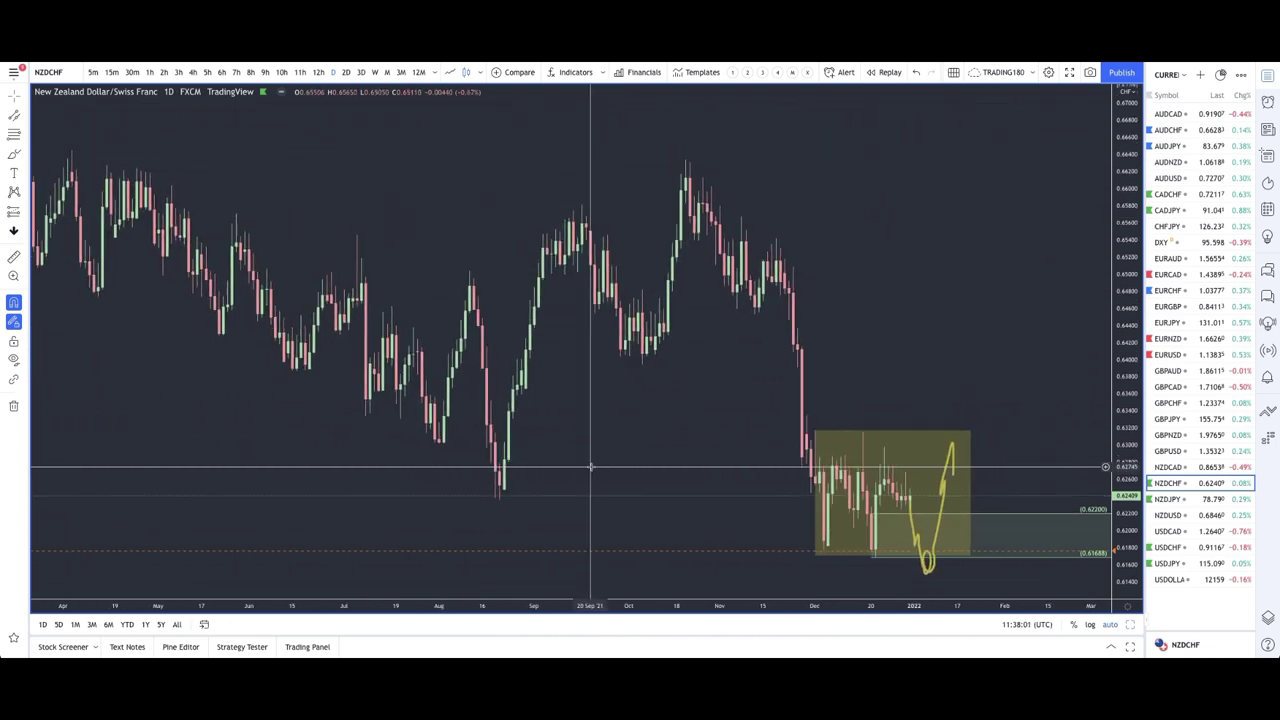
scroll(593, 467, "up", 5)
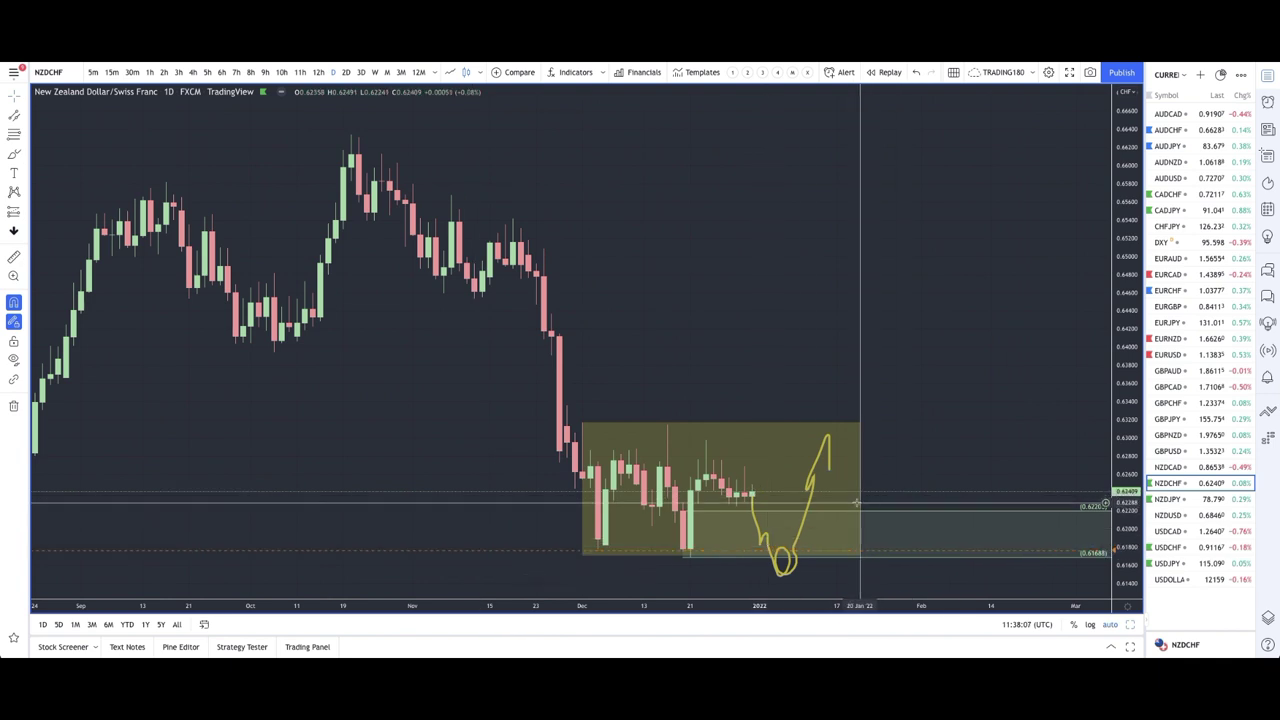
scroll(491, 371, "down", 4)
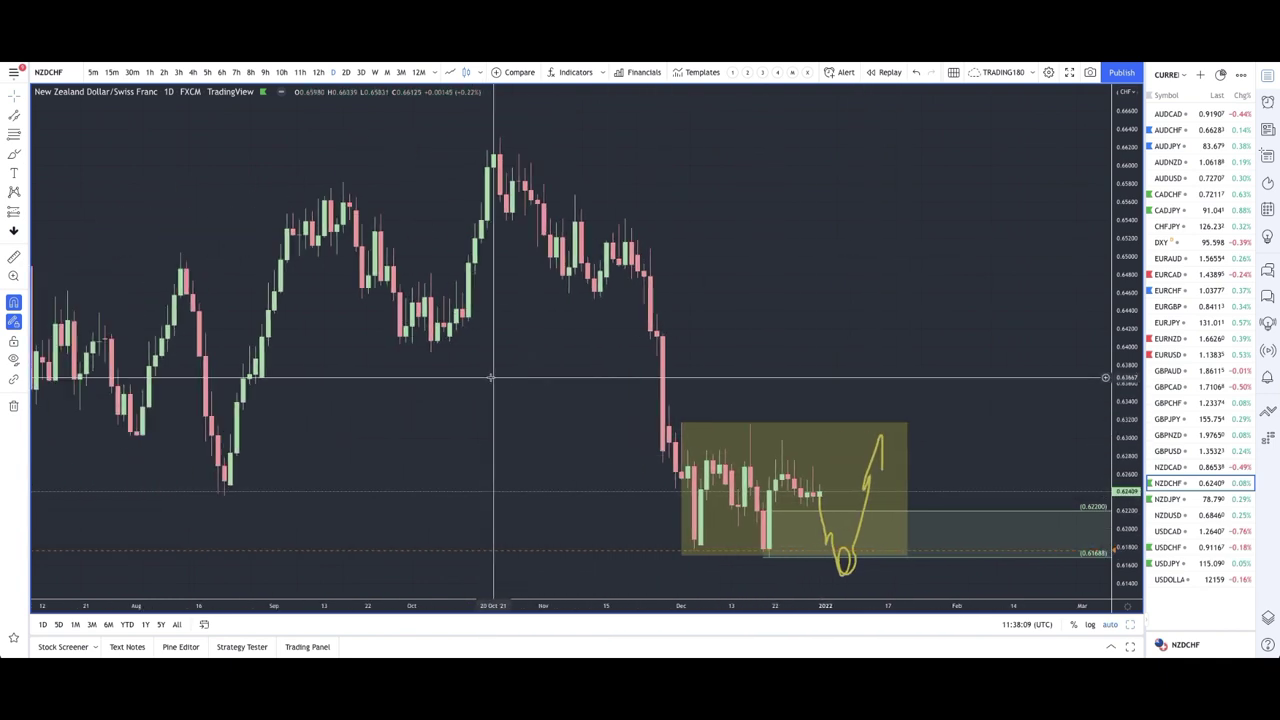
left_click(375, 72)
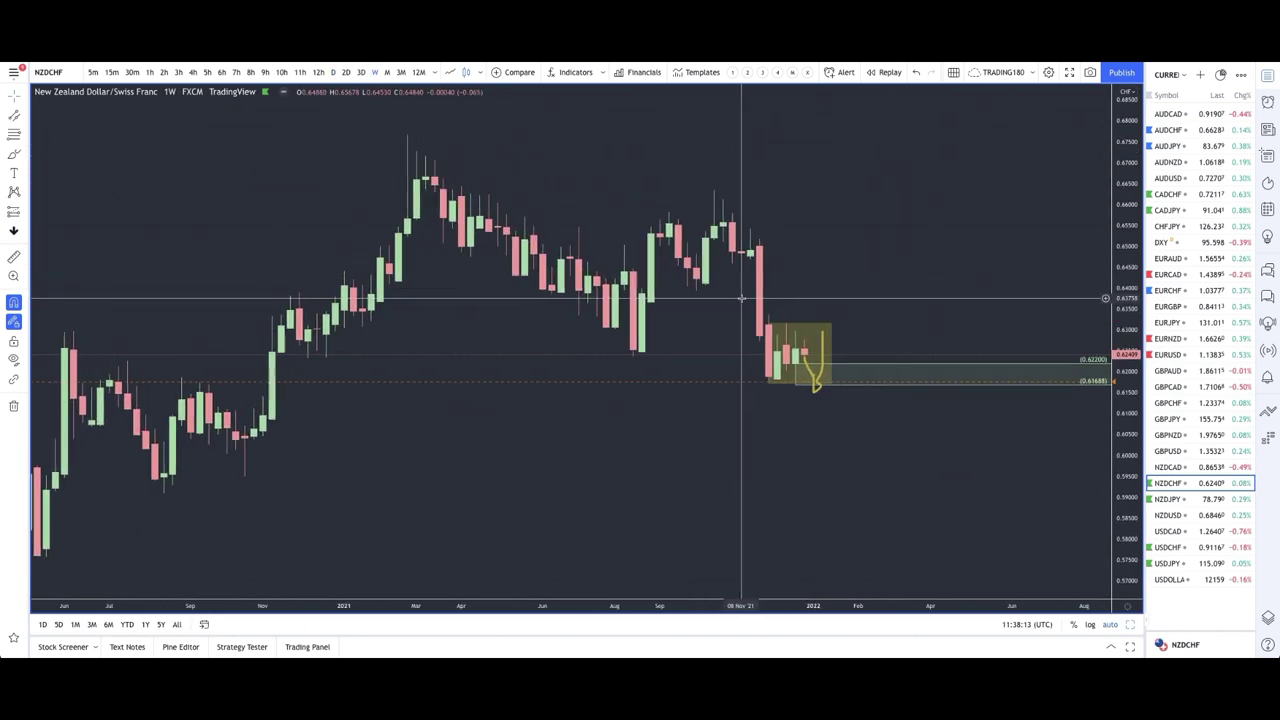
scroll(745, 300, "up", 1)
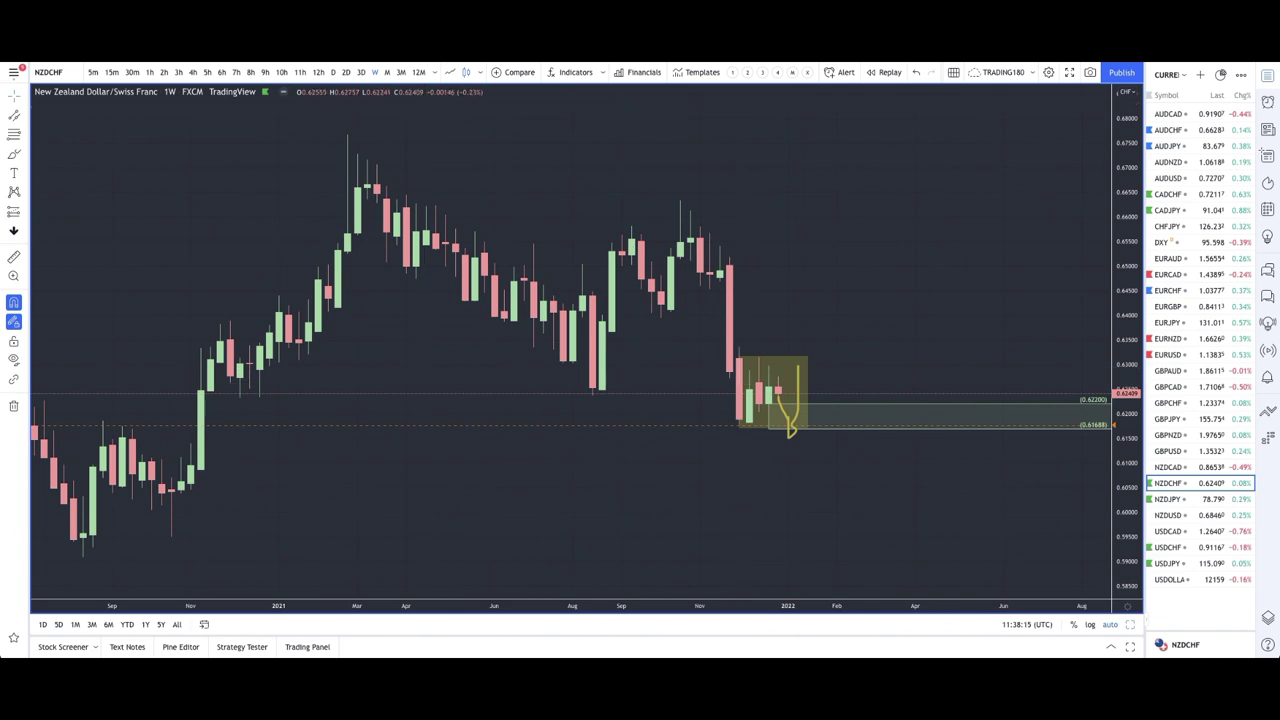
left_click(333, 73)
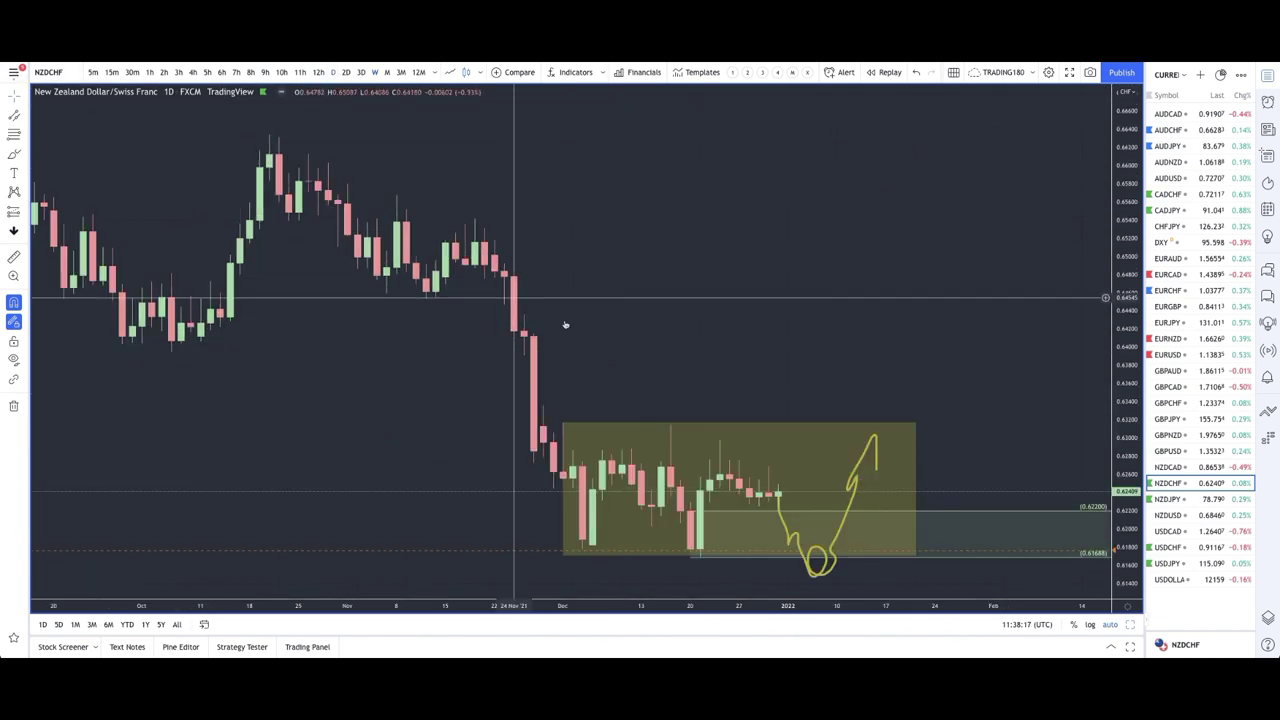
scroll(591, 331, "down", 3)
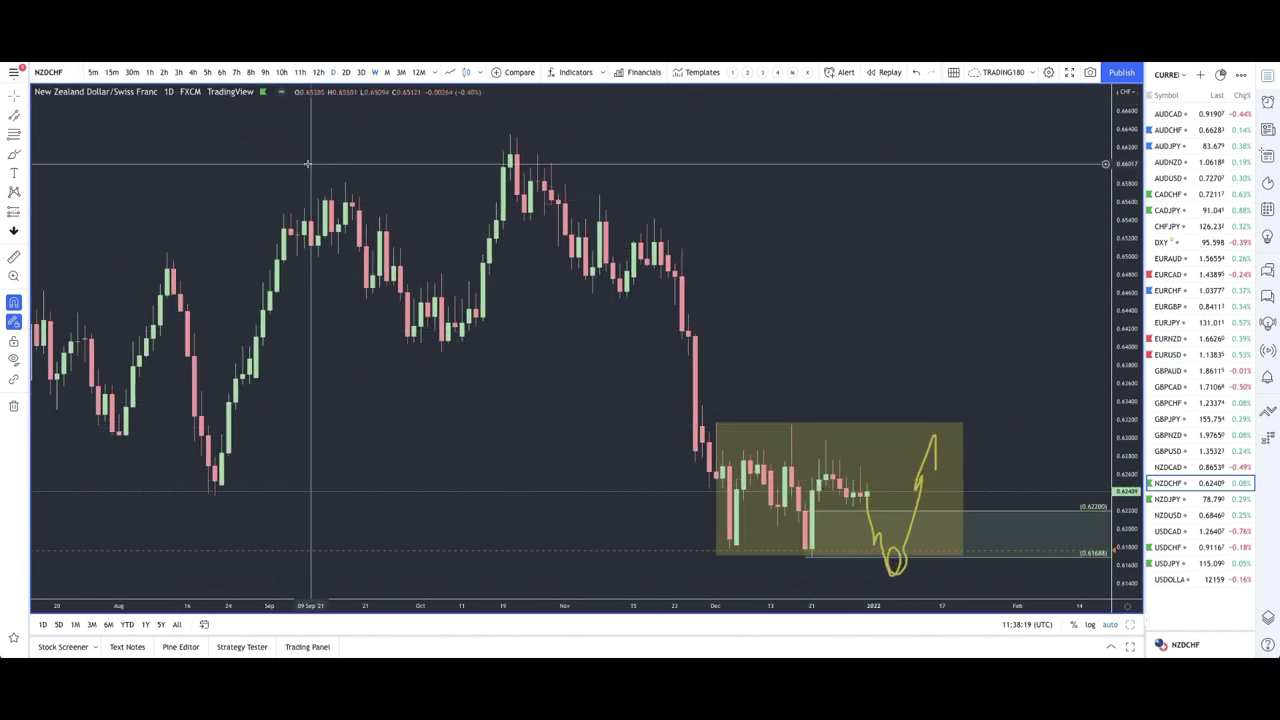
Inspect the NZDCHF projection on 1-hour candles, then go back to daily and open NZDJPY.
left_click(150, 73)
scroll(731, 327, "down", 4)
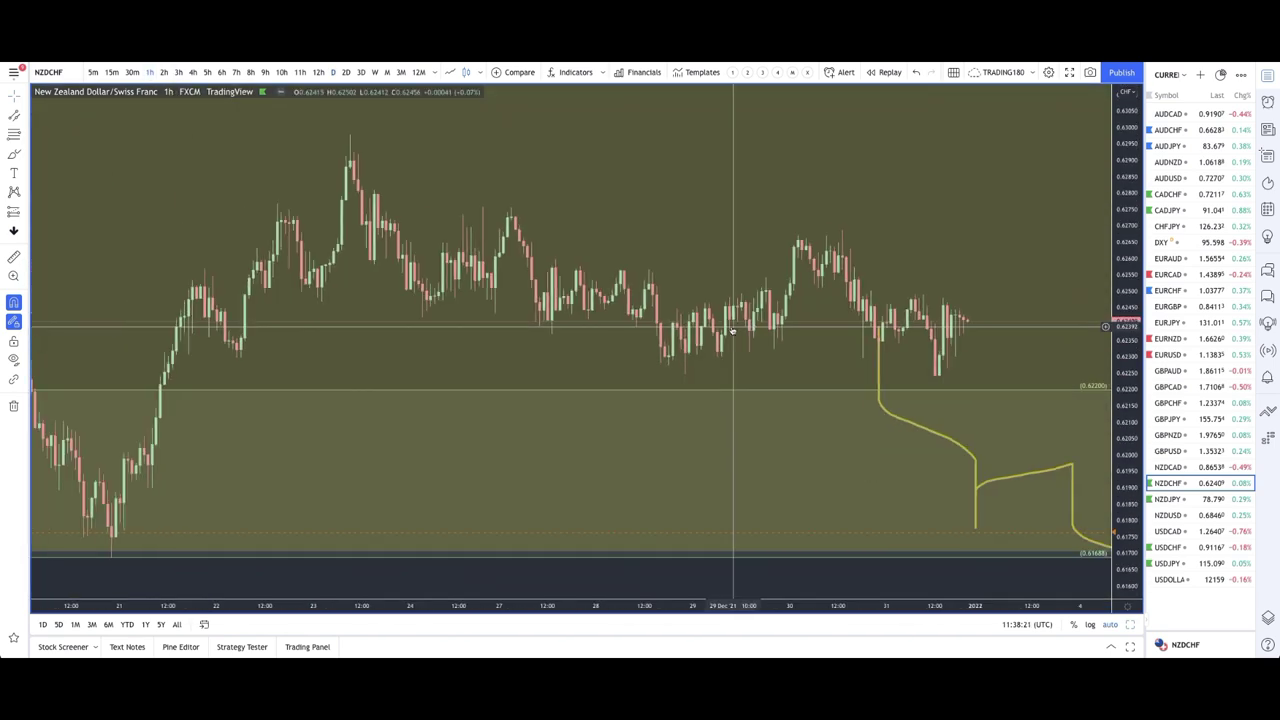
scroll(725, 328, "down", 3)
scroll(729, 328, "up", 2)
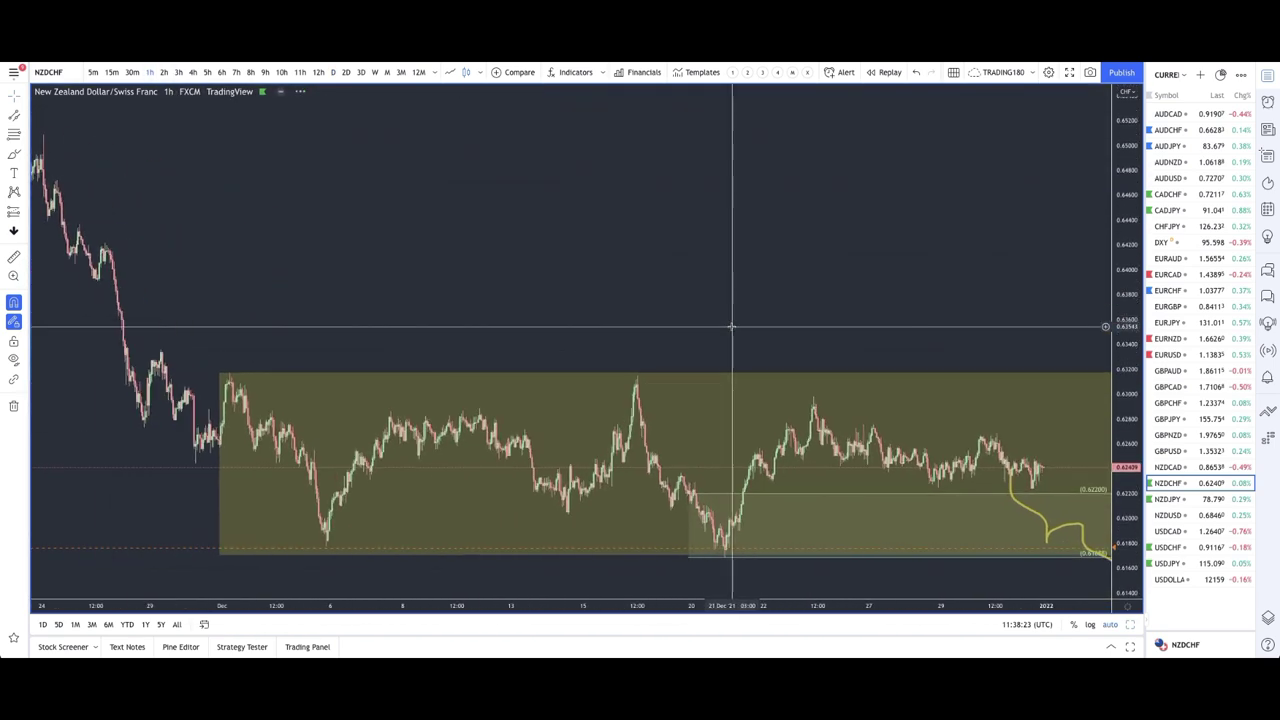
scroll(897, 408, "down", 1)
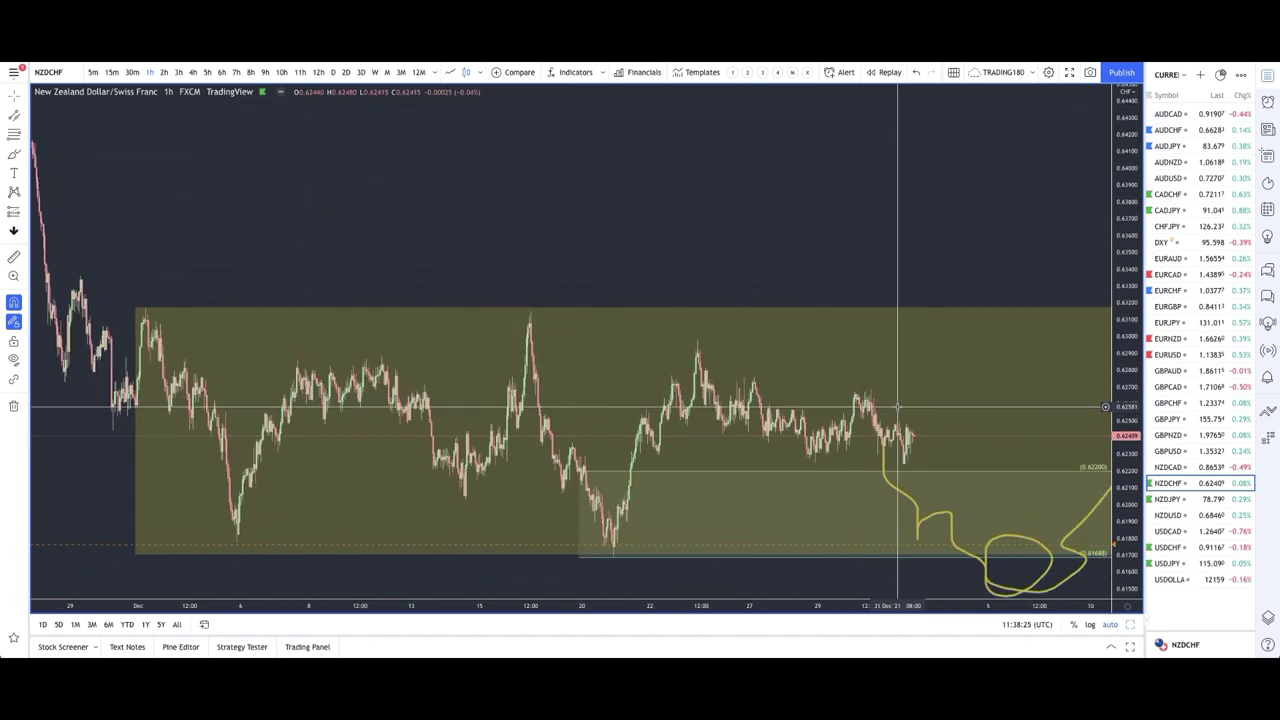
scroll(923, 498, "down", 2)
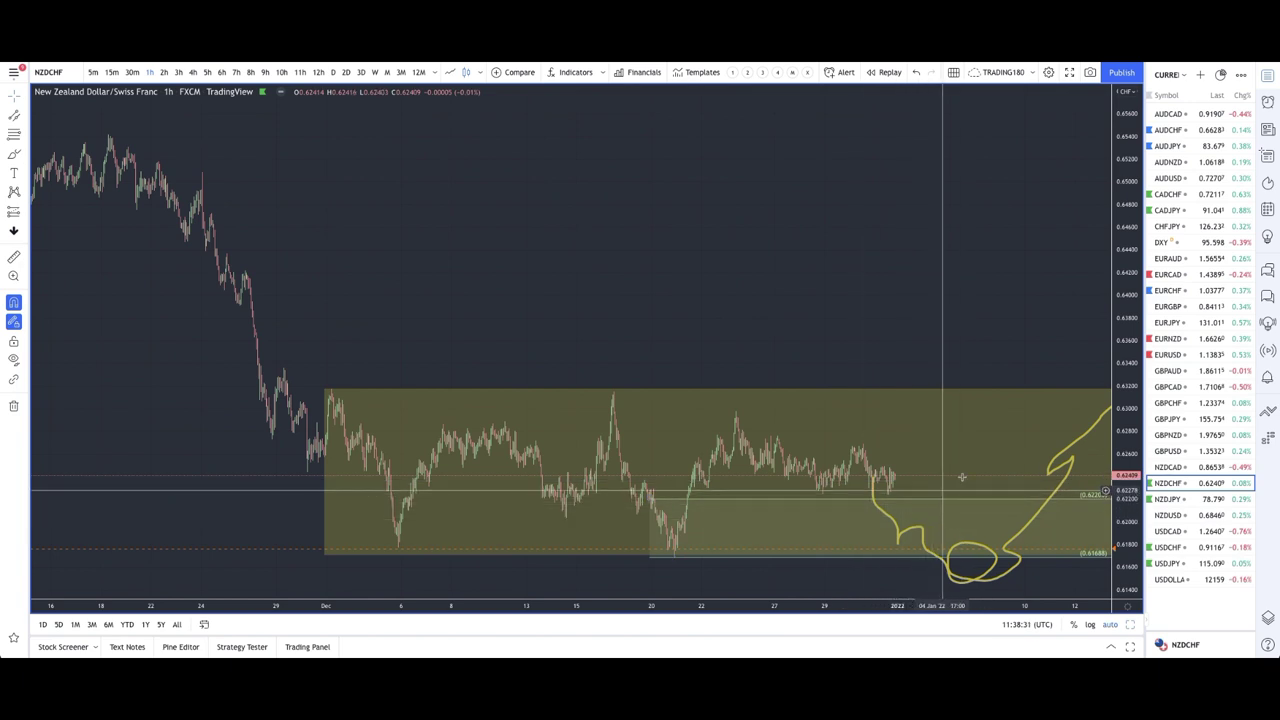
left_click_drag(1024, 441, 908, 339)
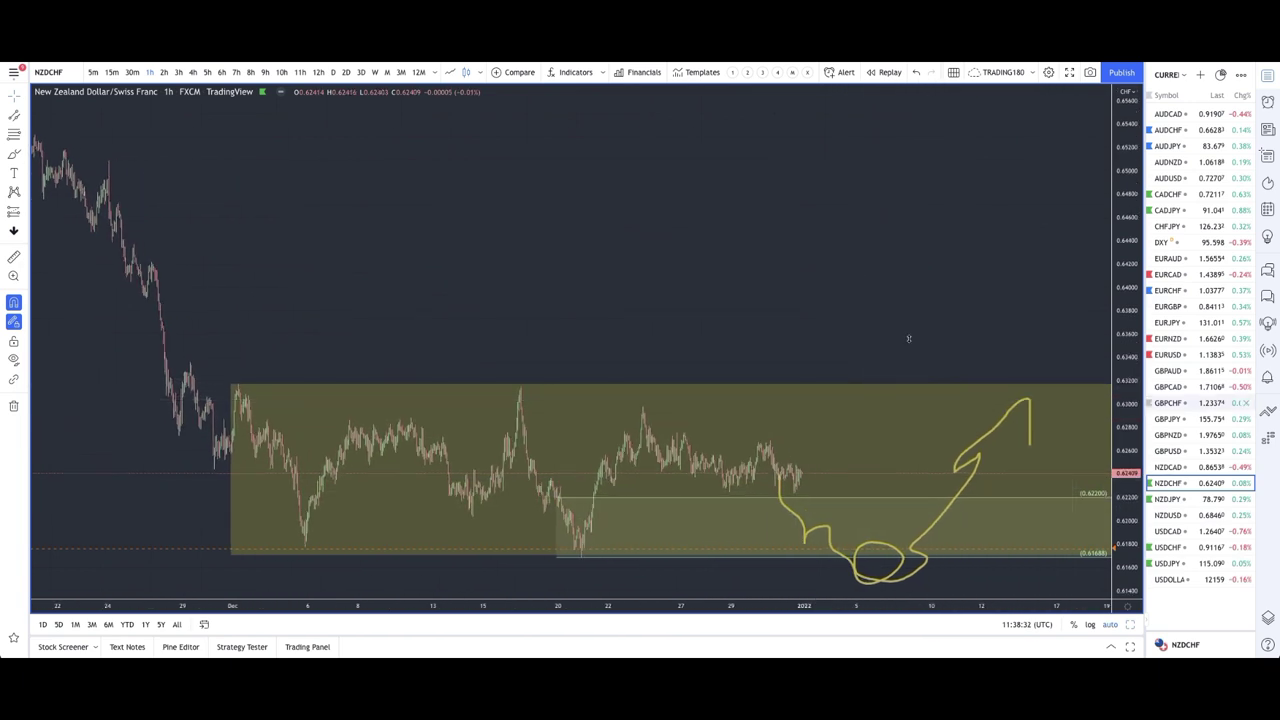
left_click(331, 72)
left_click(1177, 500)
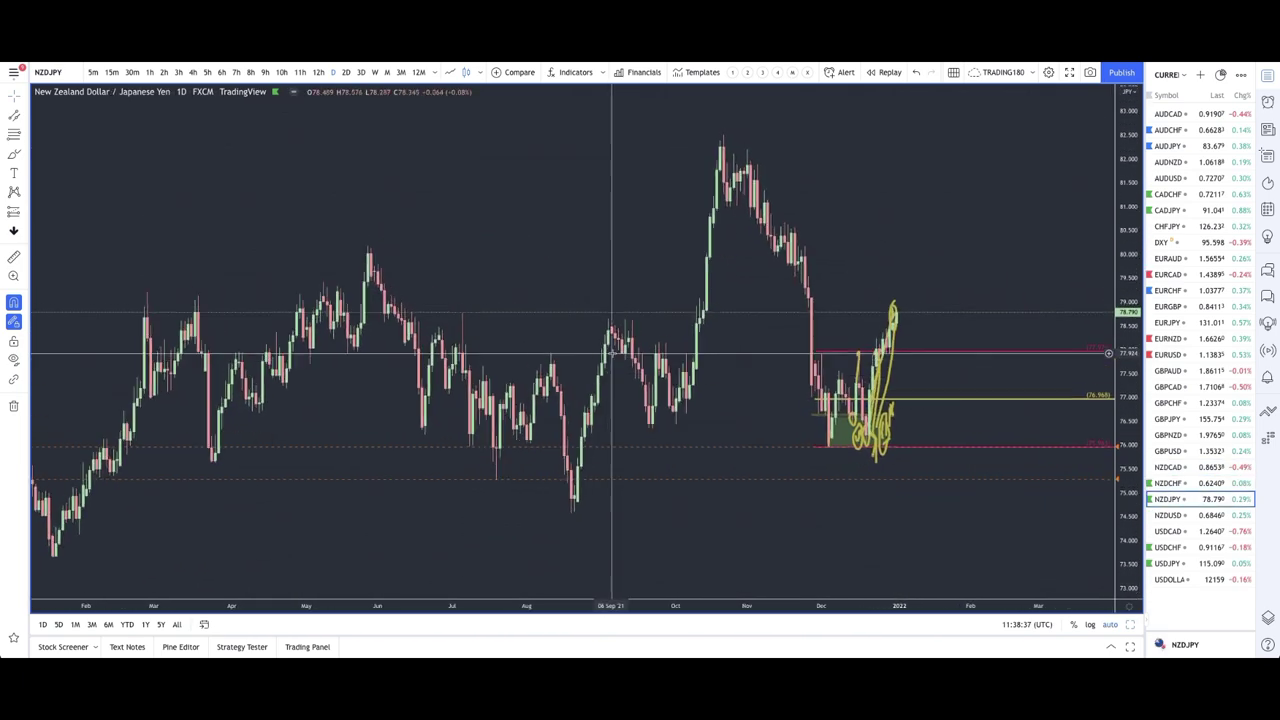
View NZDJPY on 2-hour candles and zoom through the WA/CA notes and projection near 78.79.
scroll(613, 357, "up", 3)
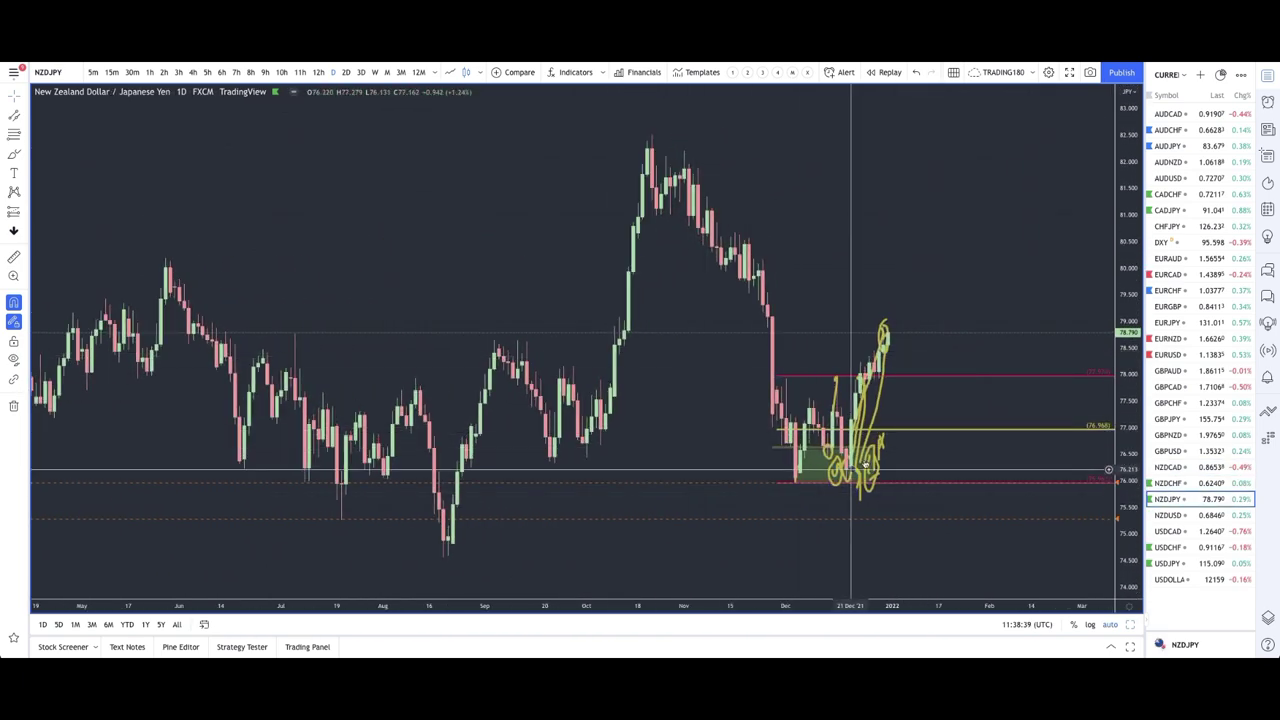
left_click(163, 72)
scroll(749, 410, "down", 3)
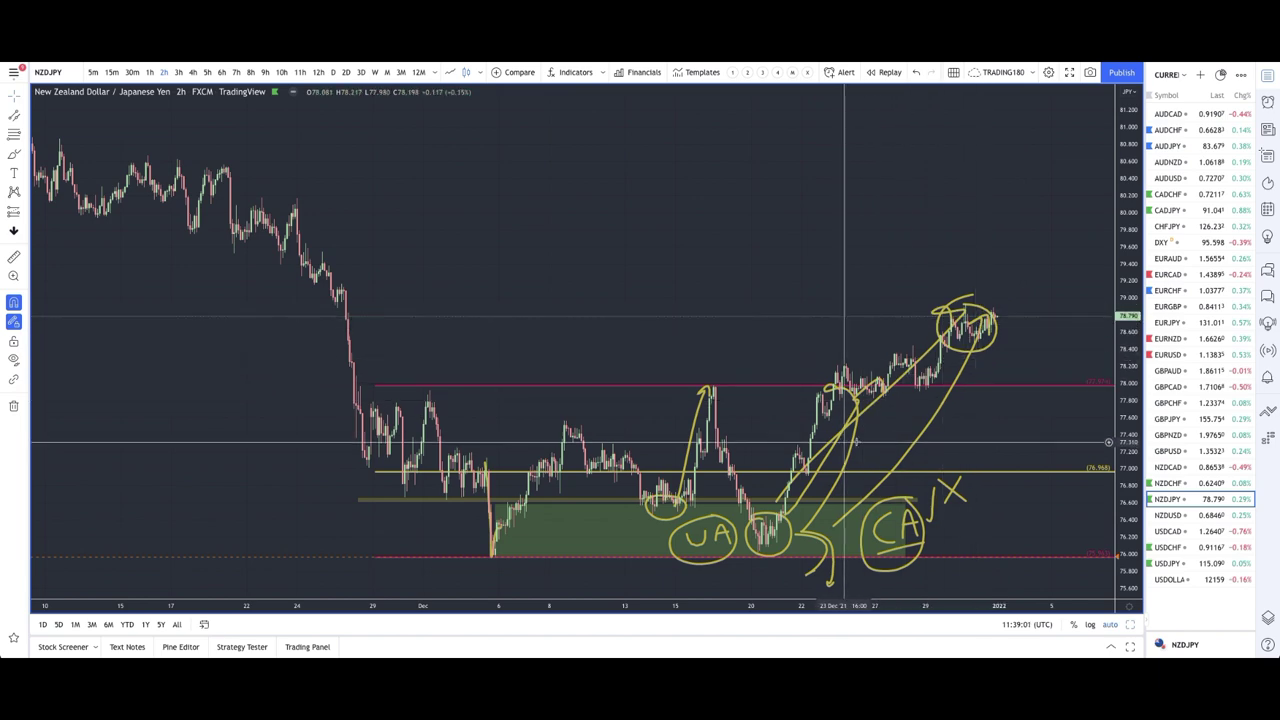
scroll(895, 484, "up", 4)
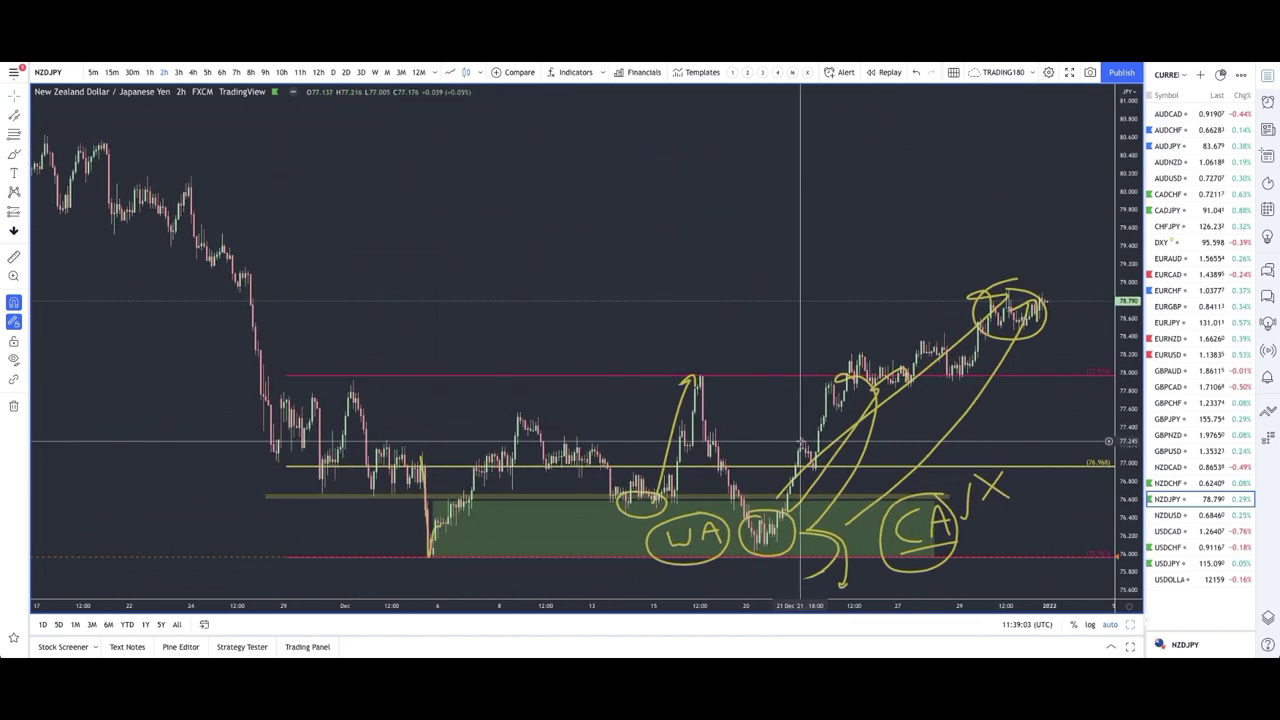
scroll(800, 440, "up", 1)
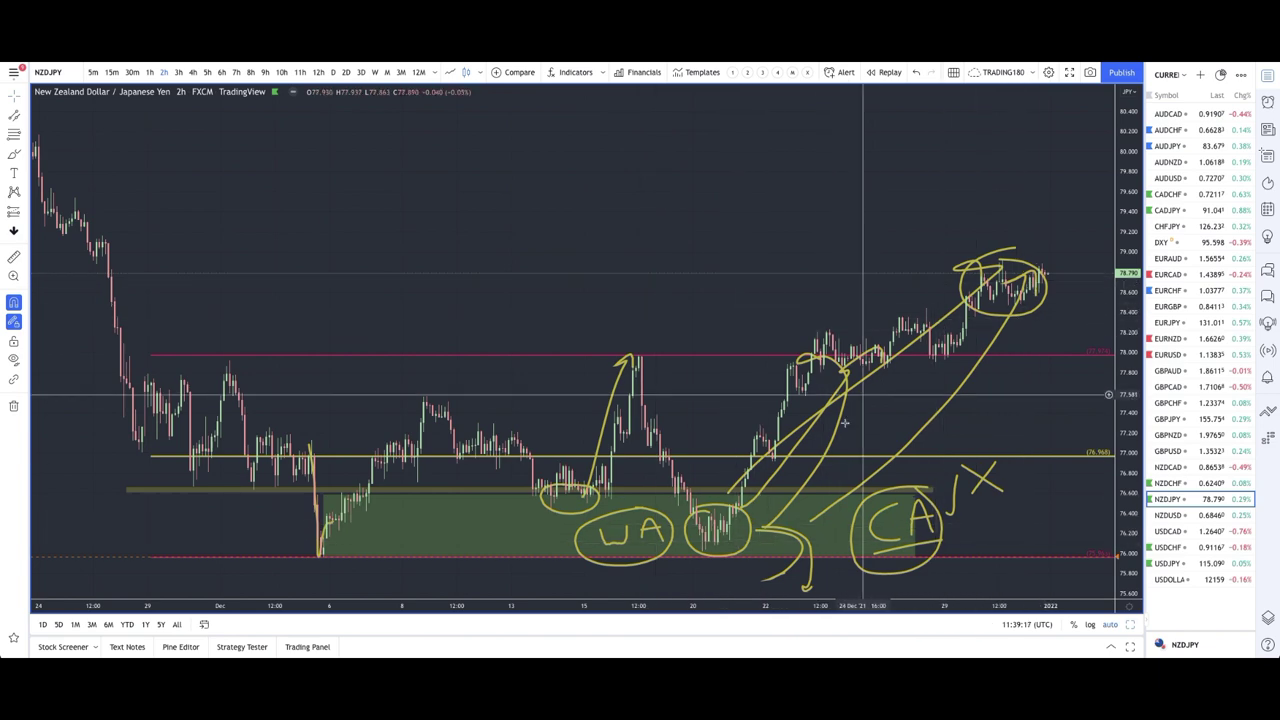
scroll(850, 440, "down", 4)
scroll(811, 443, "up", 3)
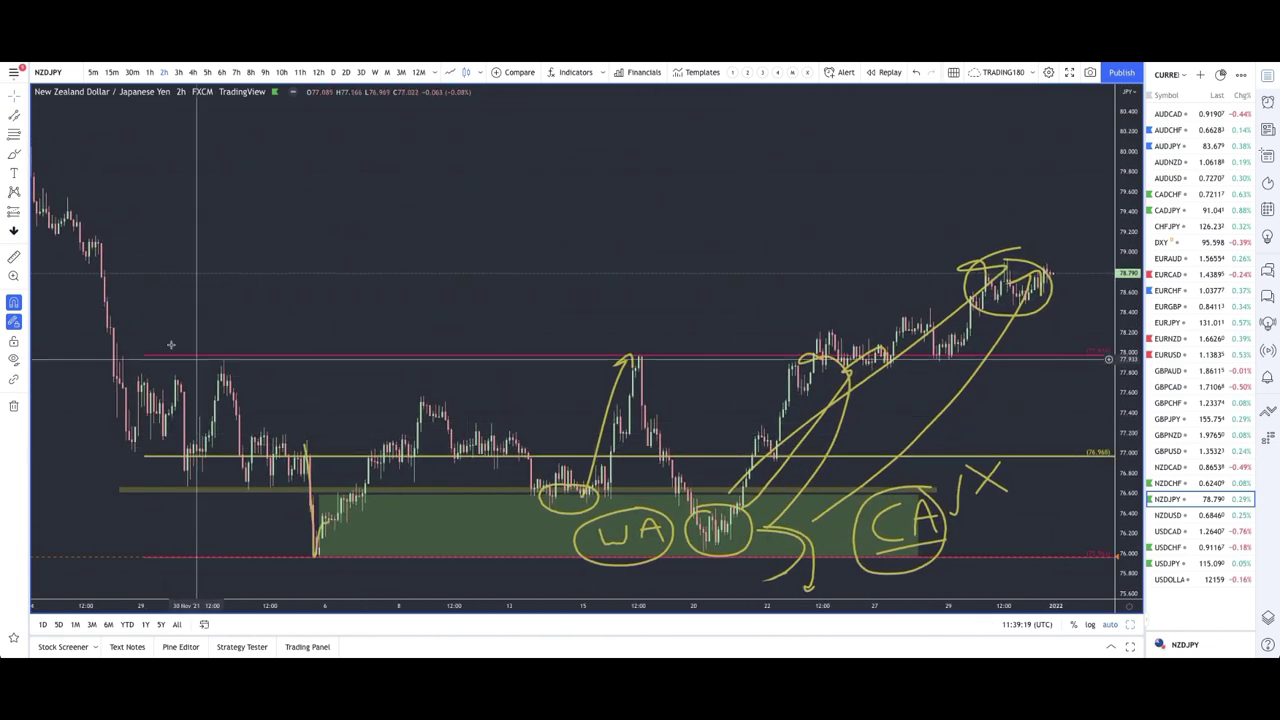
Clear all NZDJPY drawings, switch to daily, and box the 75.963–76.607 zone.
left_click(13, 405)
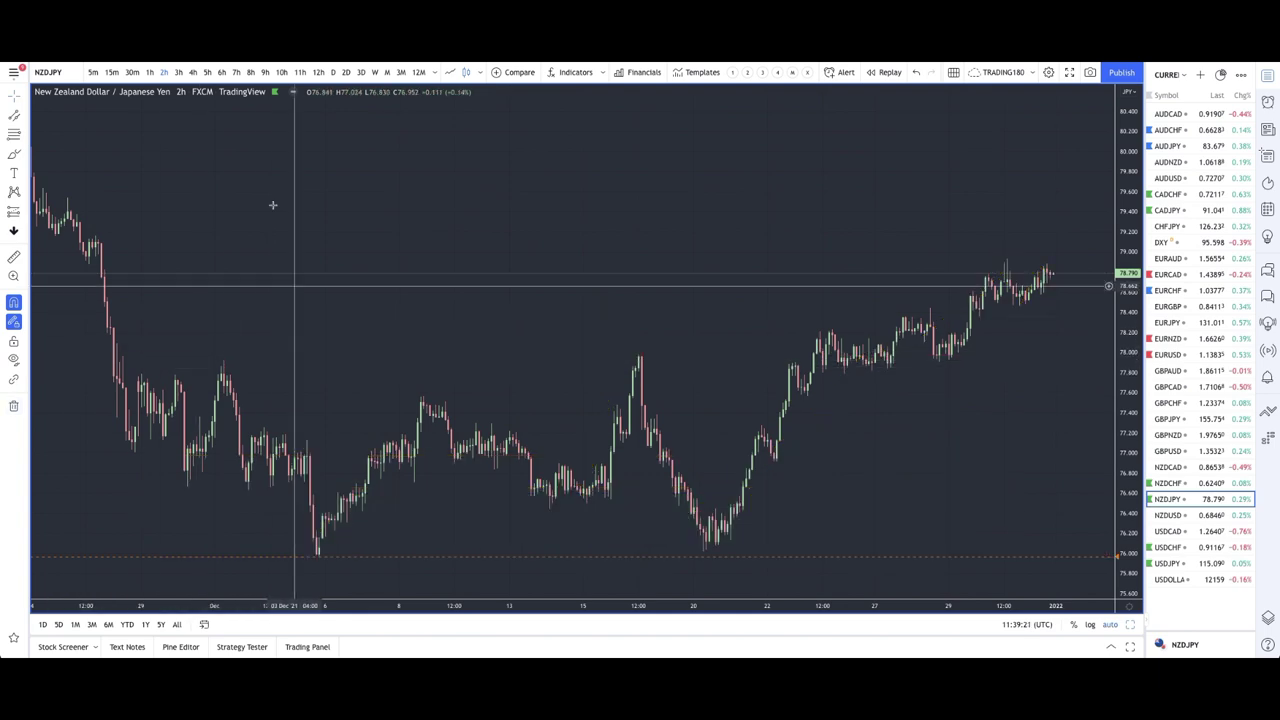
left_click(334, 72)
scroll(712, 214, "up", 5)
scroll(712, 214, "up", 1)
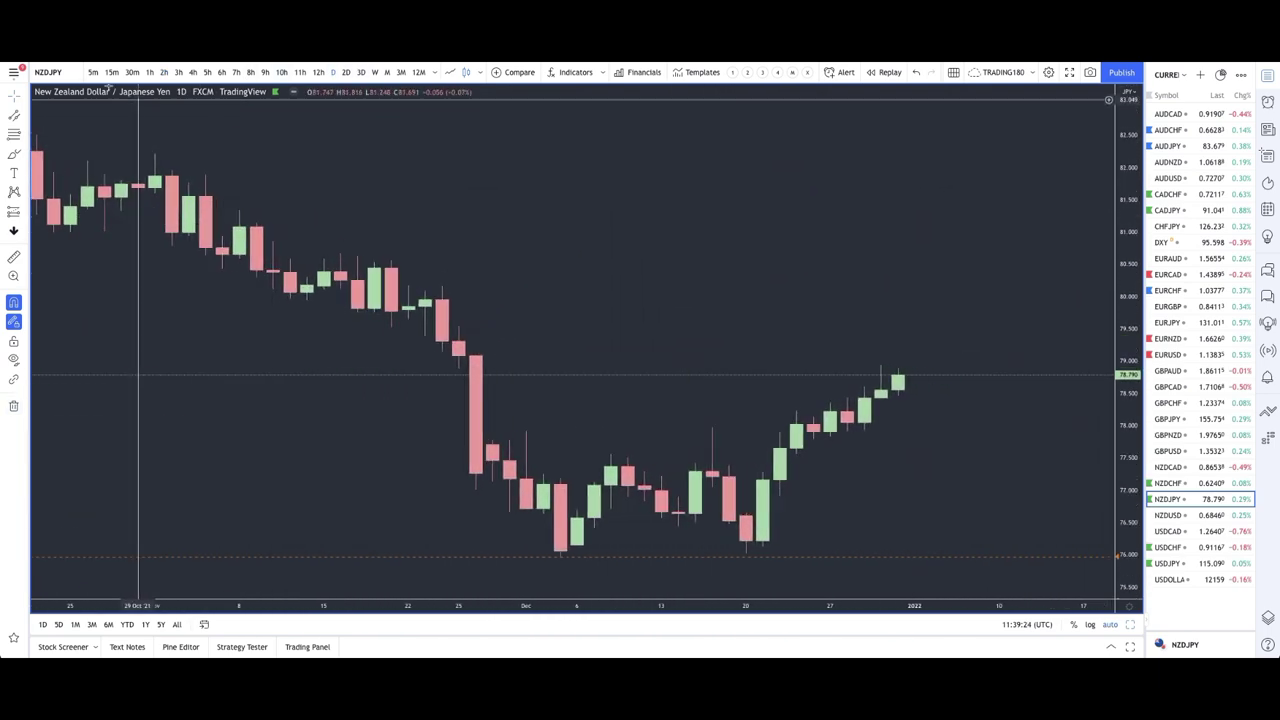
left_click(14, 135)
left_click(745, 516)
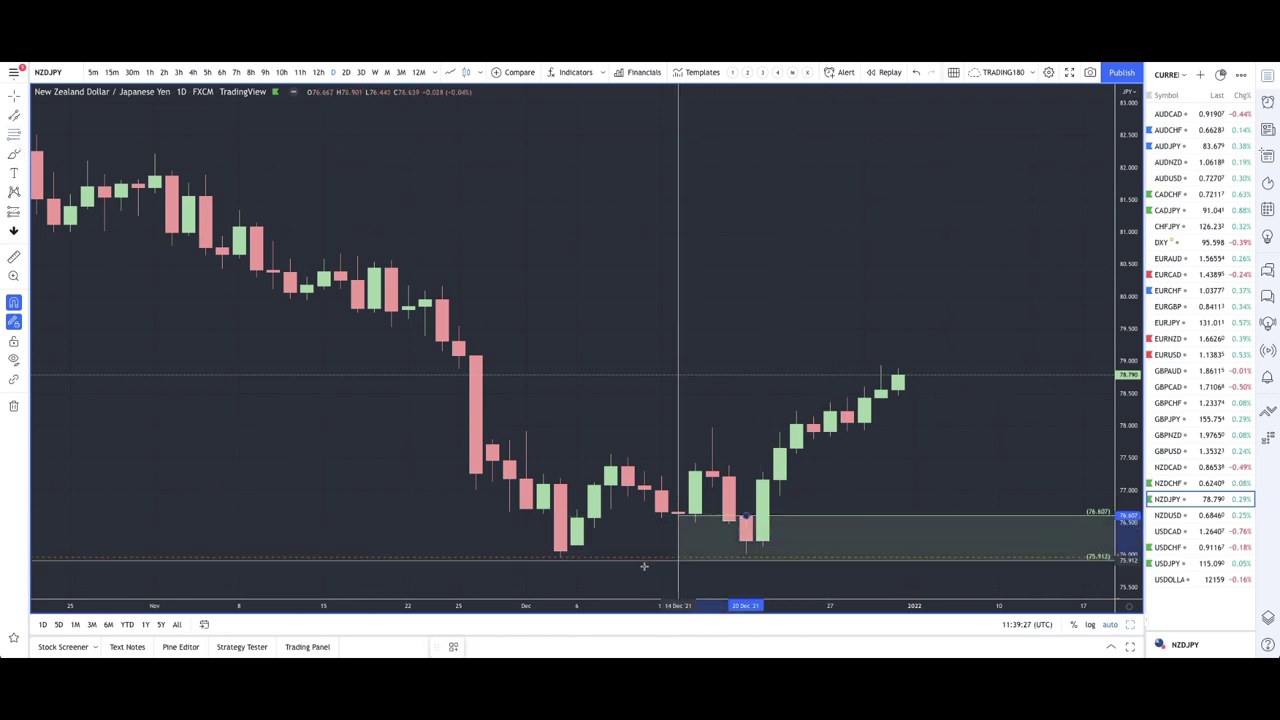
left_click(563, 557)
scroll(814, 380, "down", 3)
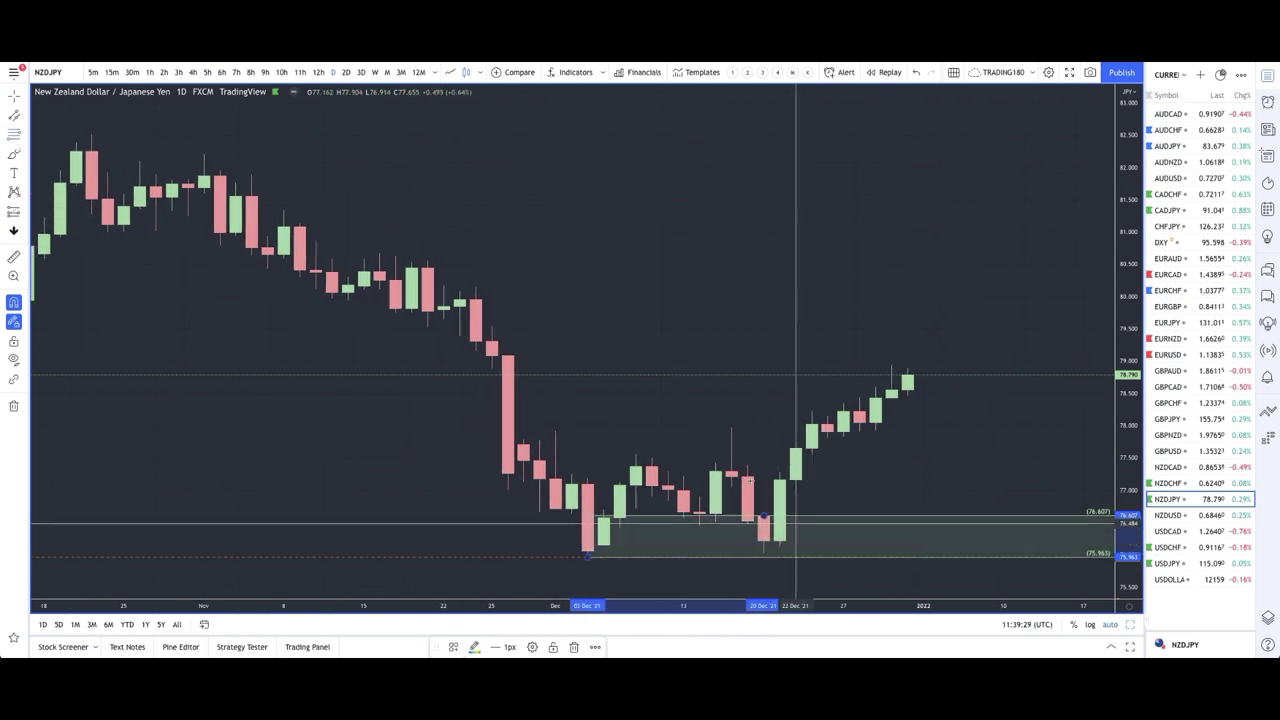
Sketch a yellow projection dropping into the zone and rebounding, then box a 76.250–76.682 band from late August.
left_click(24, 134)
left_click(12, 157)
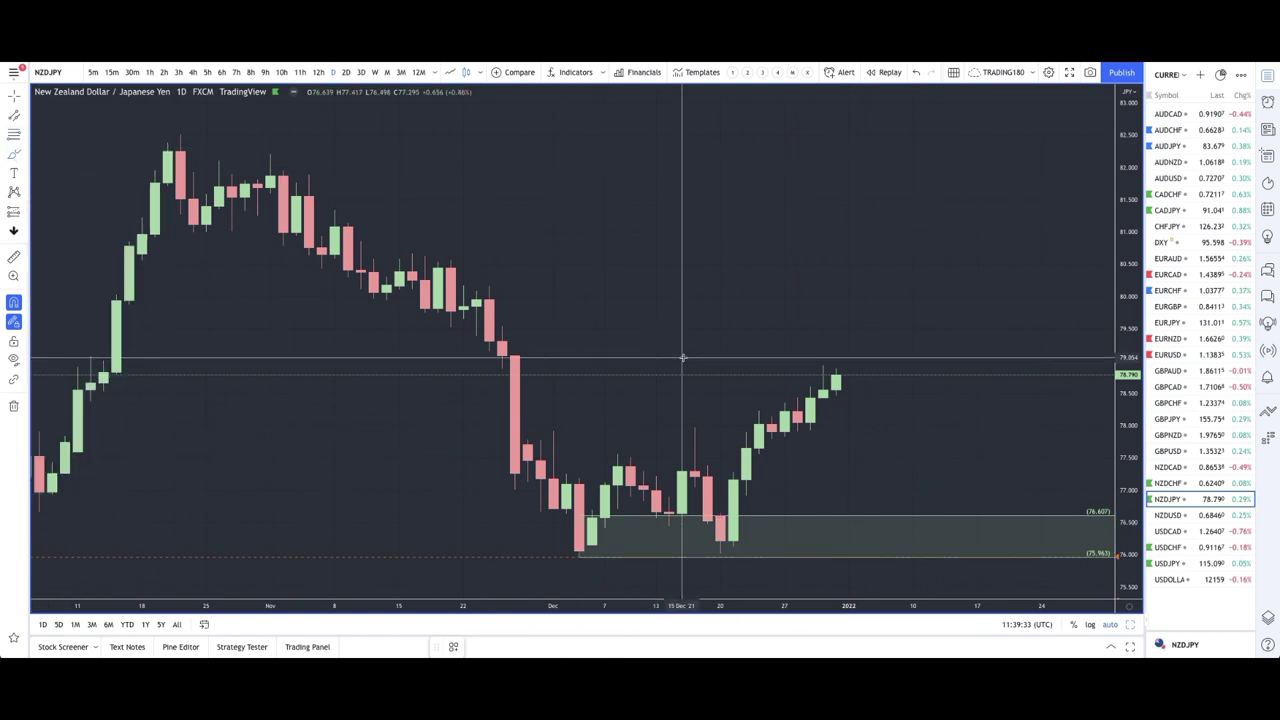
mouse_move(838, 385)
left_mouse_down()
mouse_move(886, 537)
mouse_move(905, 497)
mouse_move(948, 505)
left_mouse_up()
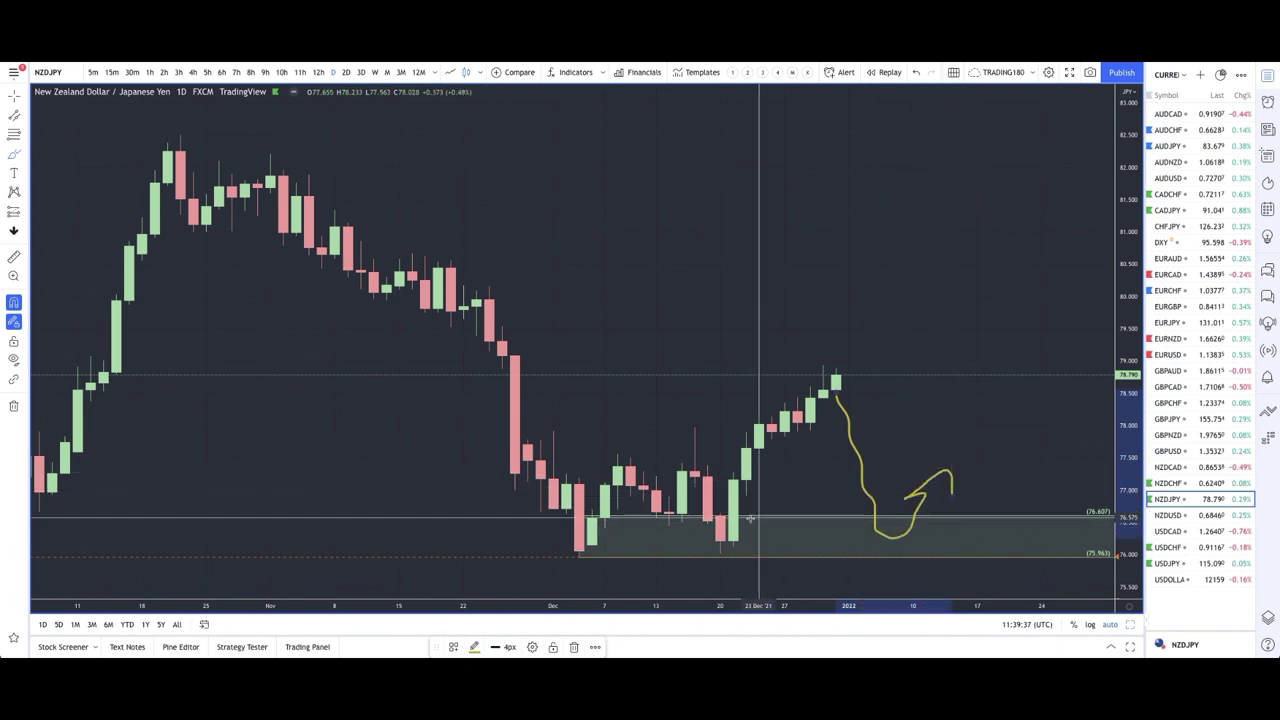
scroll(677, 523, "down", 4)
scroll(322, 466, "up", 1)
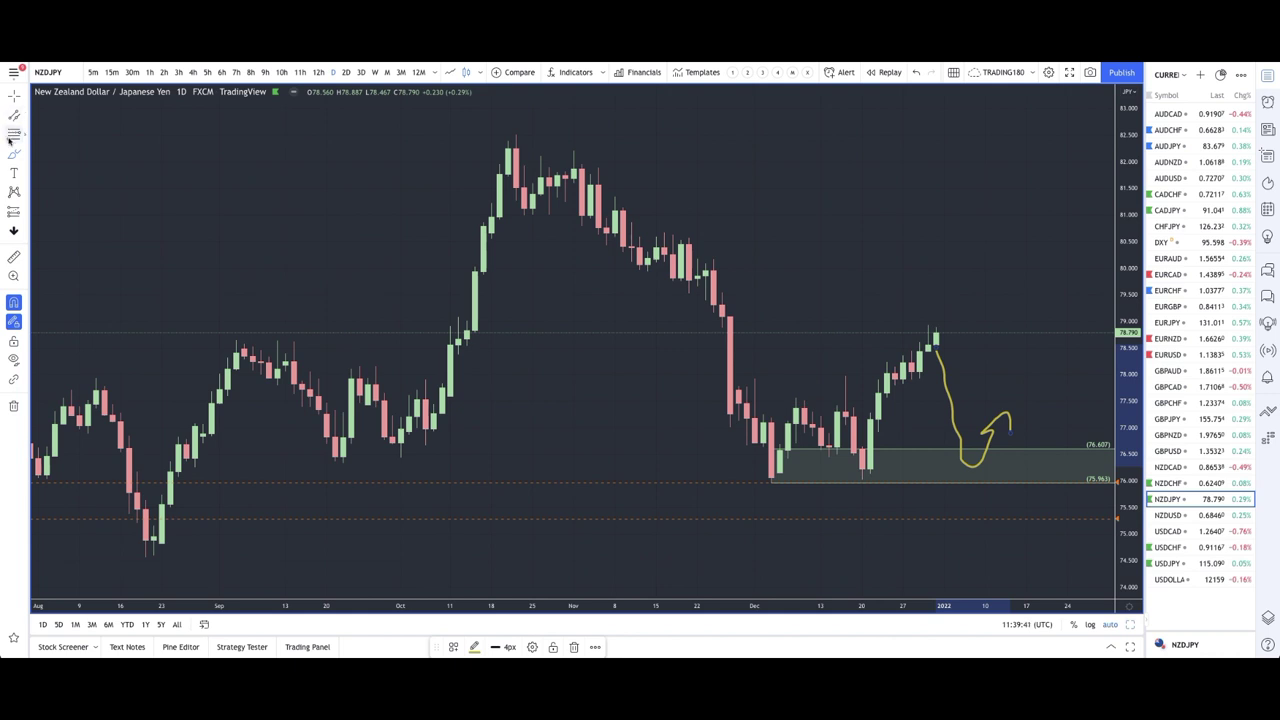
left_click(179, 445)
left_click_drag(186, 445, 197, 470)
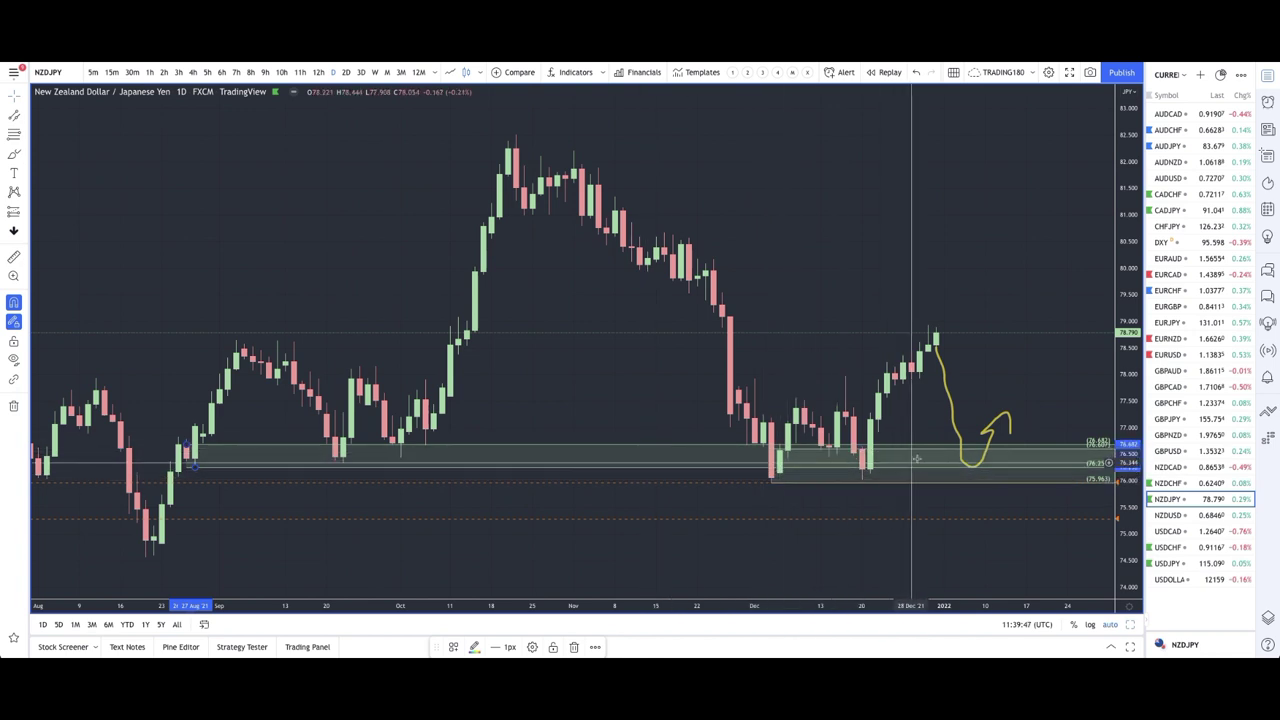
Brush a circle at the NZDJPY lower zone with a rally arrow up-right.
right_click(442, 359)
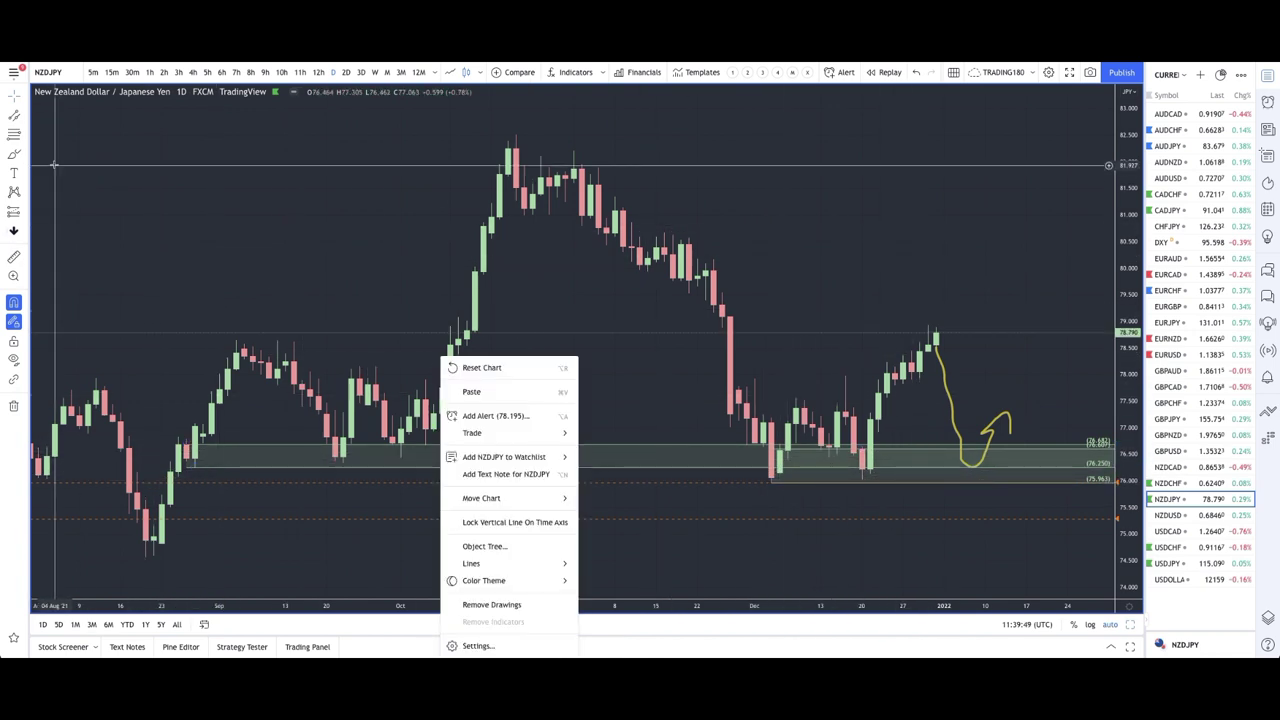
left_click(870, 414)
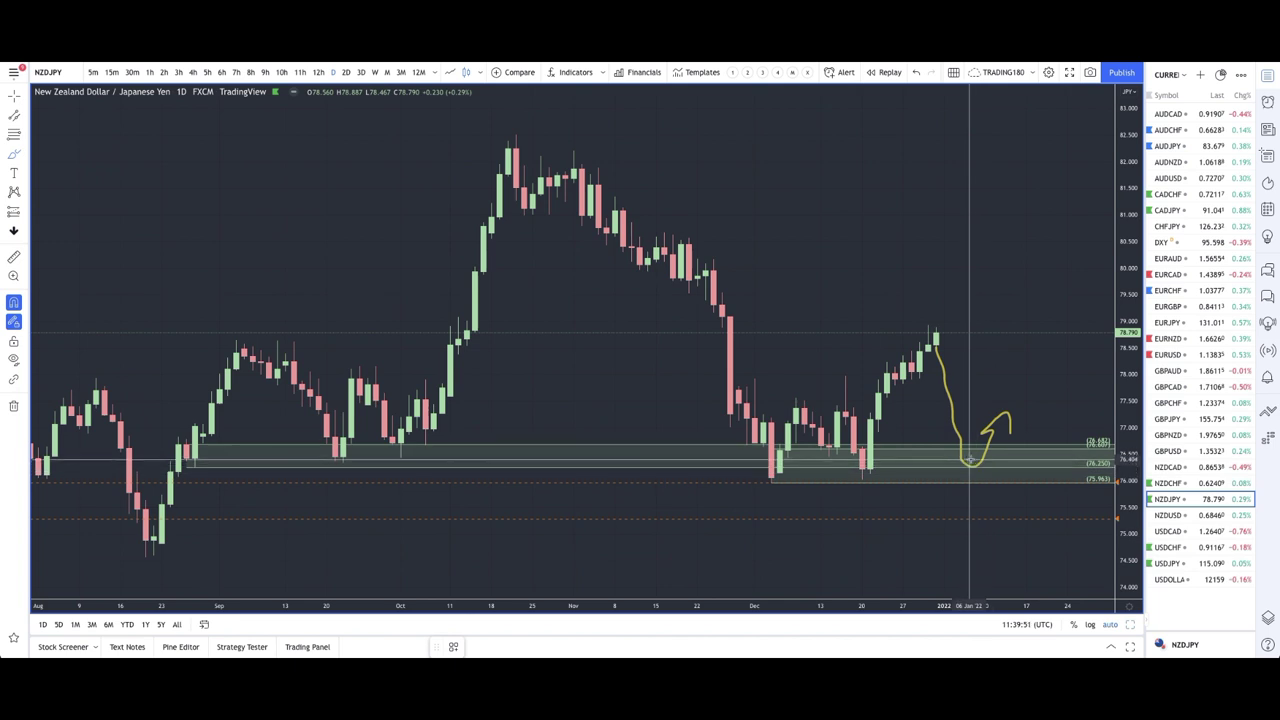
mouse_move(968, 459)
left_mouse_down()
mouse_move(958, 482)
mouse_move(987, 475)
mouse_move(976, 462)
mouse_move(1043, 393)
mouse_move(1050, 404)
left_mouse_up()
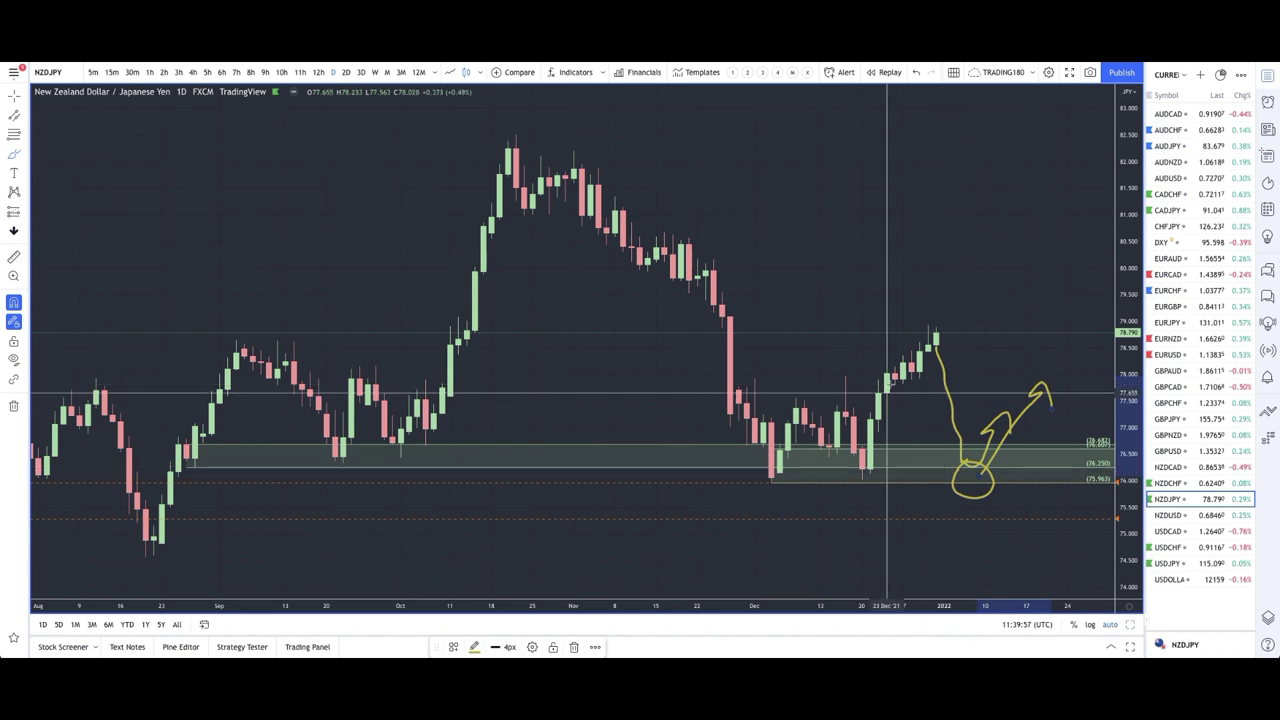
Box a zone from 78.221 down to 77.908.
scroll(894, 430, "up", 5)
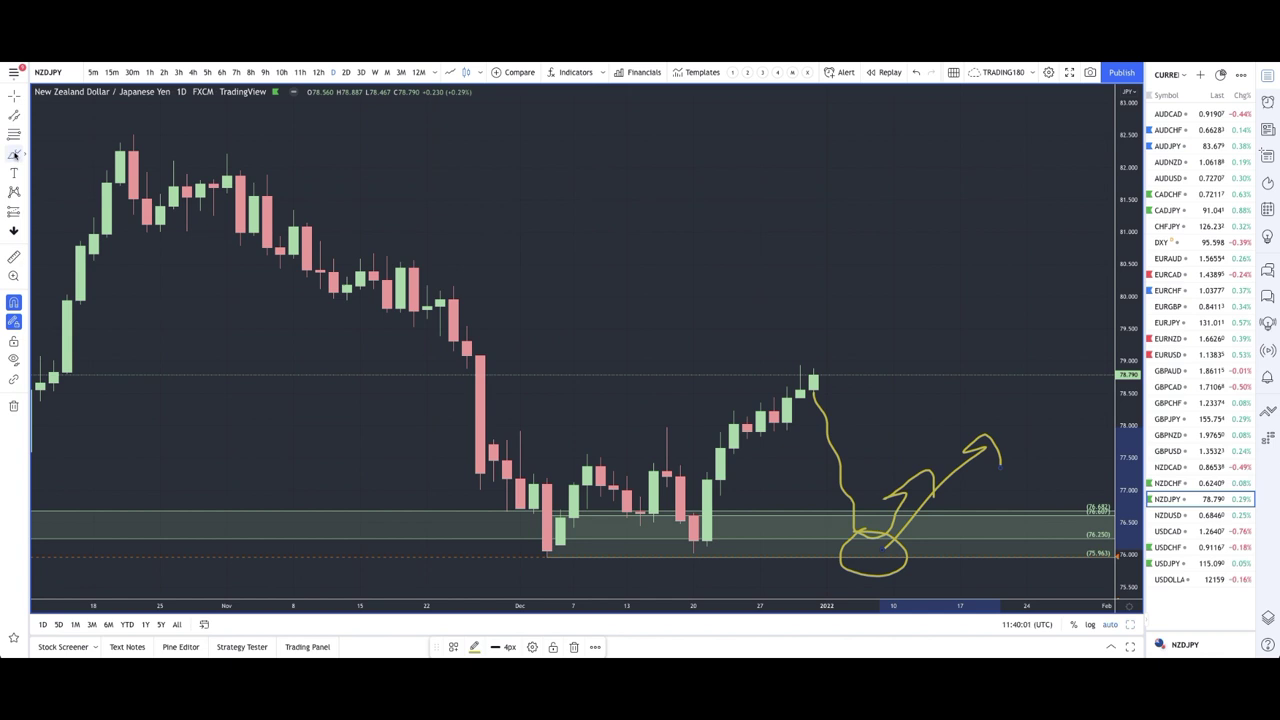
left_click(772, 399)
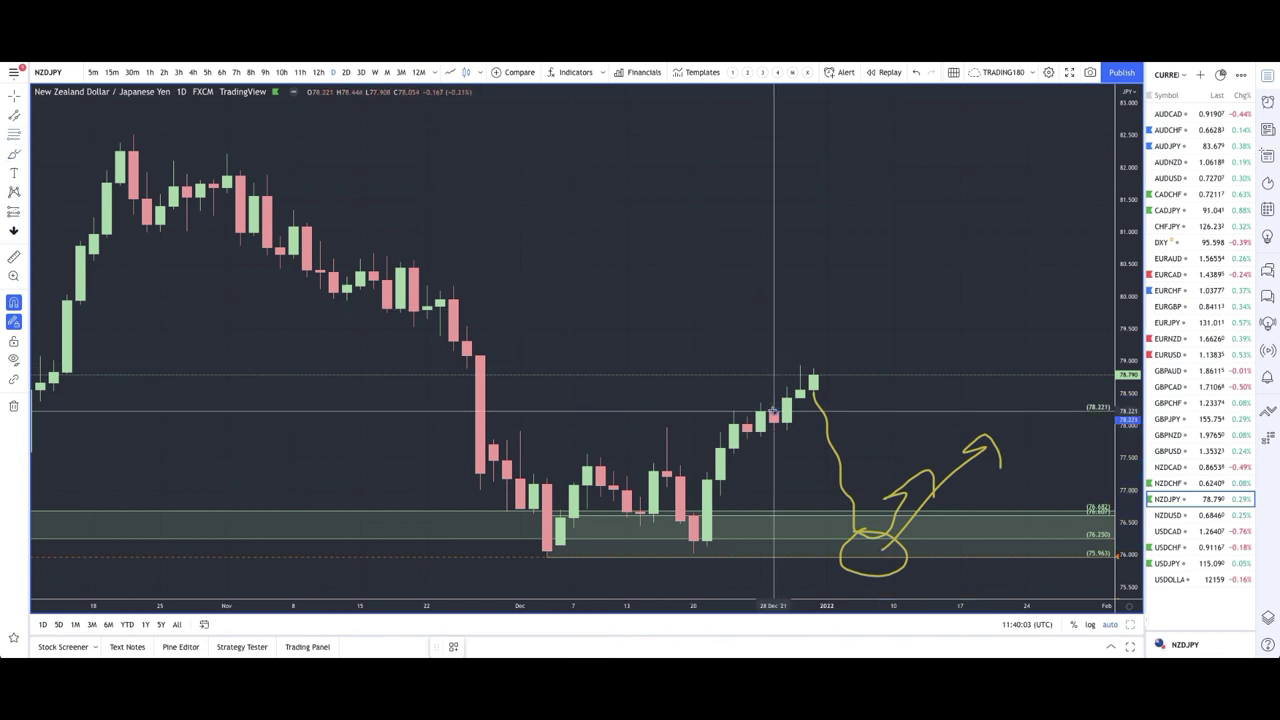
left_click_drag(773, 411, 774, 432)
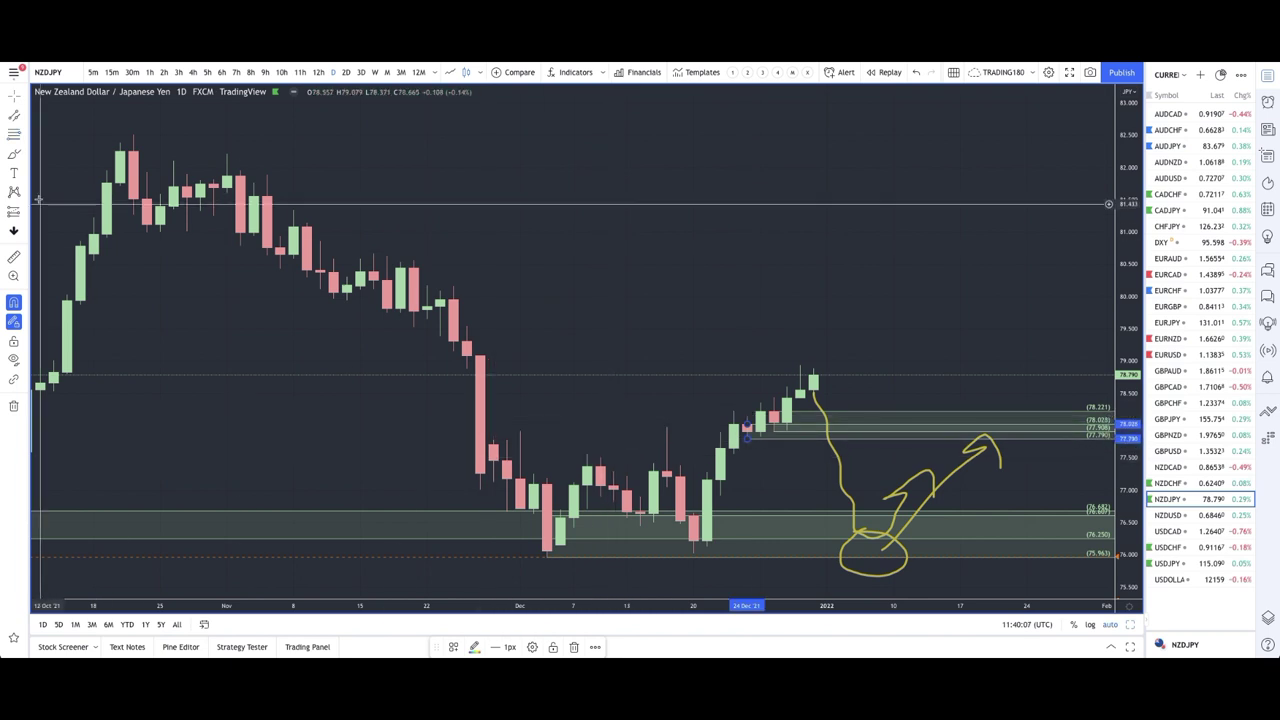
Draw a yellow rectangle band around the 77.8–77.9 level.
left_click(27, 134)
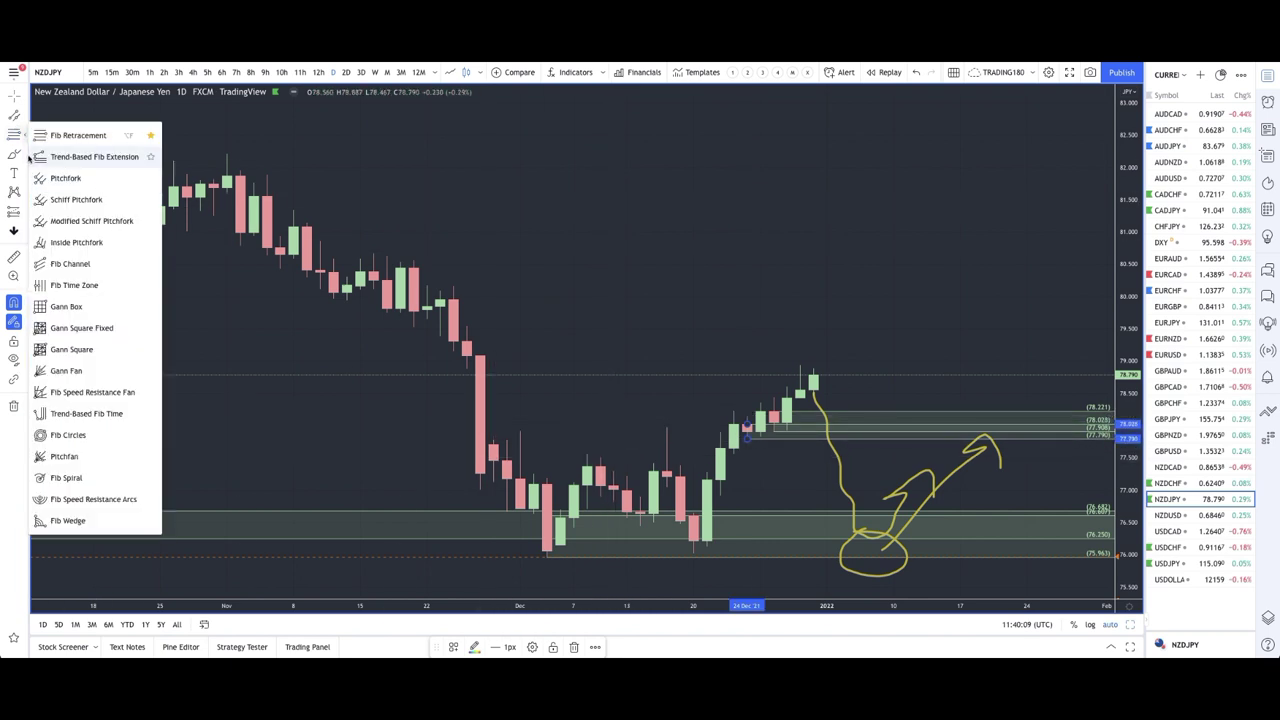
left_click(25, 156)
left_click(70, 195)
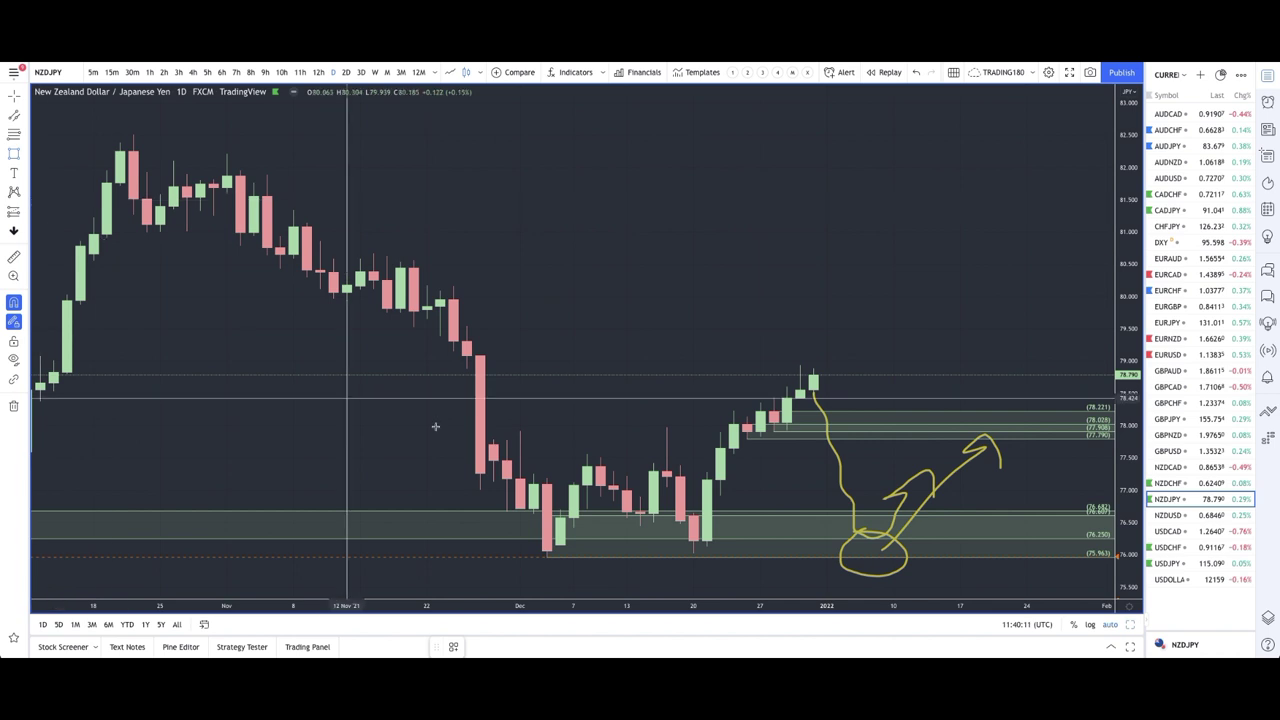
left_click_drag(425, 441, 975, 431)
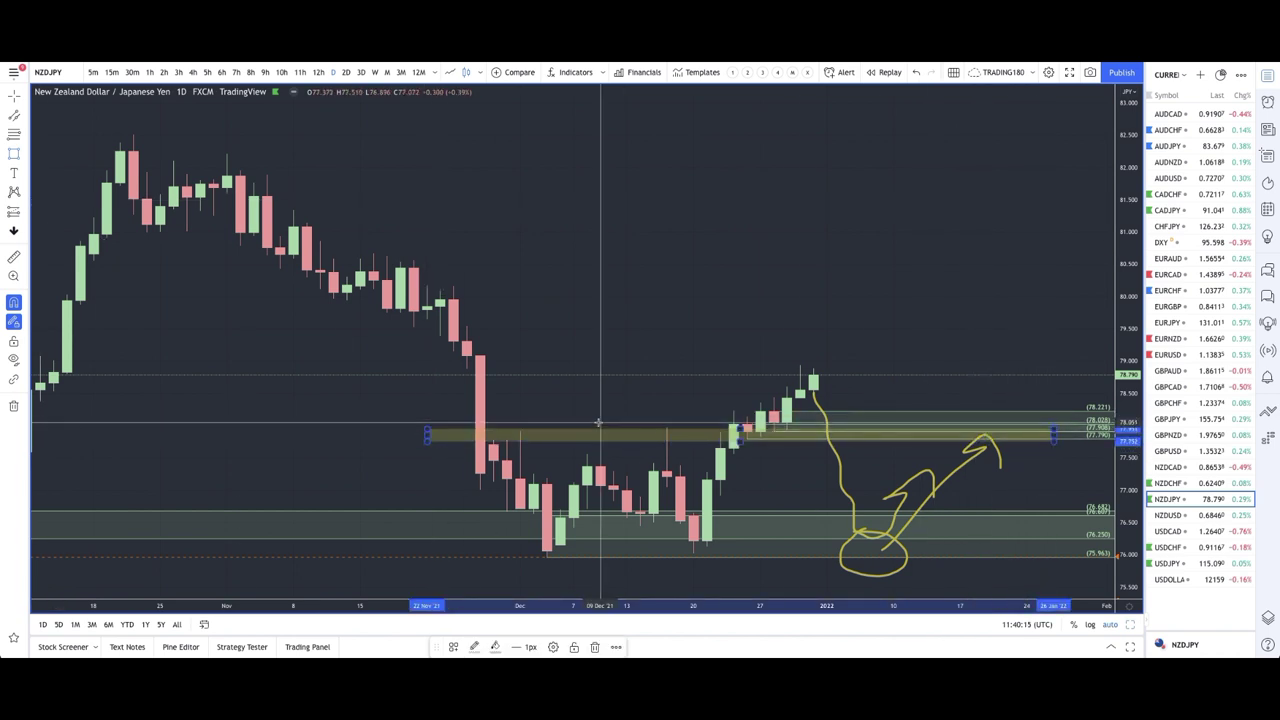
scroll(600, 430, "up", 3)
Brush a rally to about 80, star the projected top, and sketch the pullback to the band.
left_click(25, 155)
left_click(60, 156)
mouse_move(687, 303)
left_mouse_down()
mouse_move(729, 200)
mouse_move(755, 184)
mouse_move(777, 207)
left_mouse_up()
left_click_drag(662, 345, 662, 405)
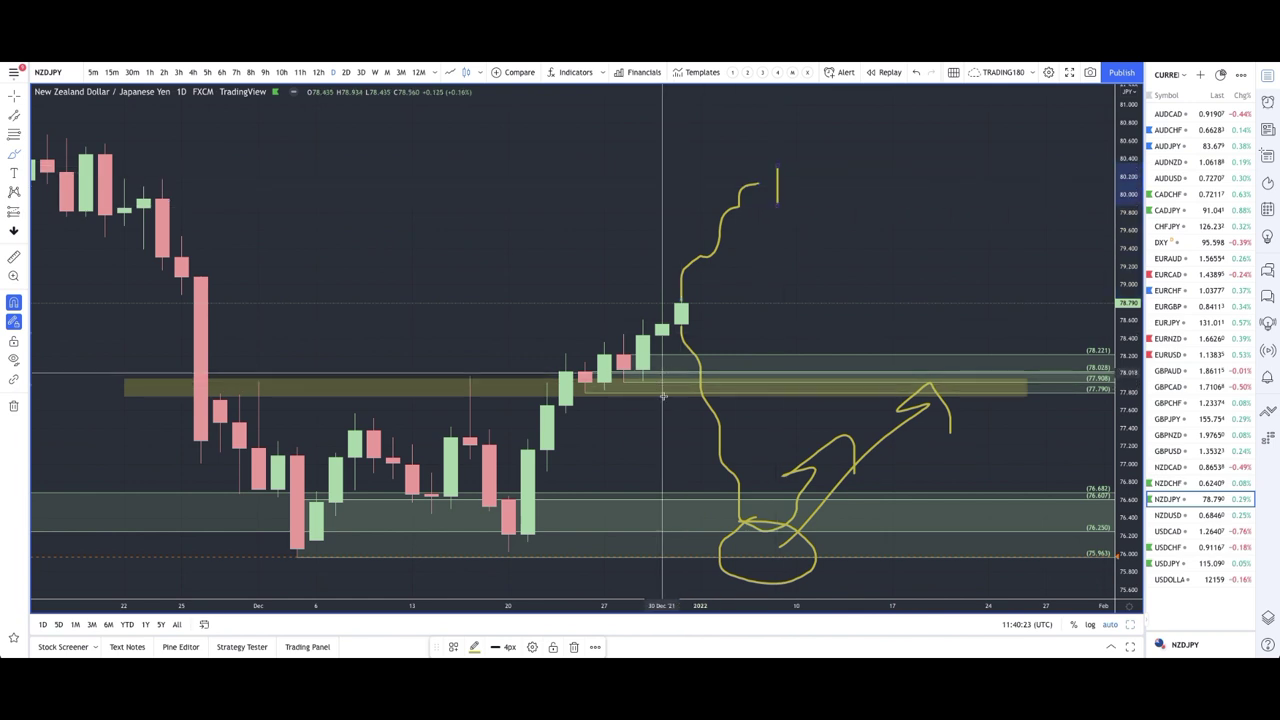
left_click_drag(663, 352, 662, 405)
mouse_move(628, 338)
left_mouse_down()
mouse_move(594, 350)
mouse_move(603, 400)
left_mouse_up()
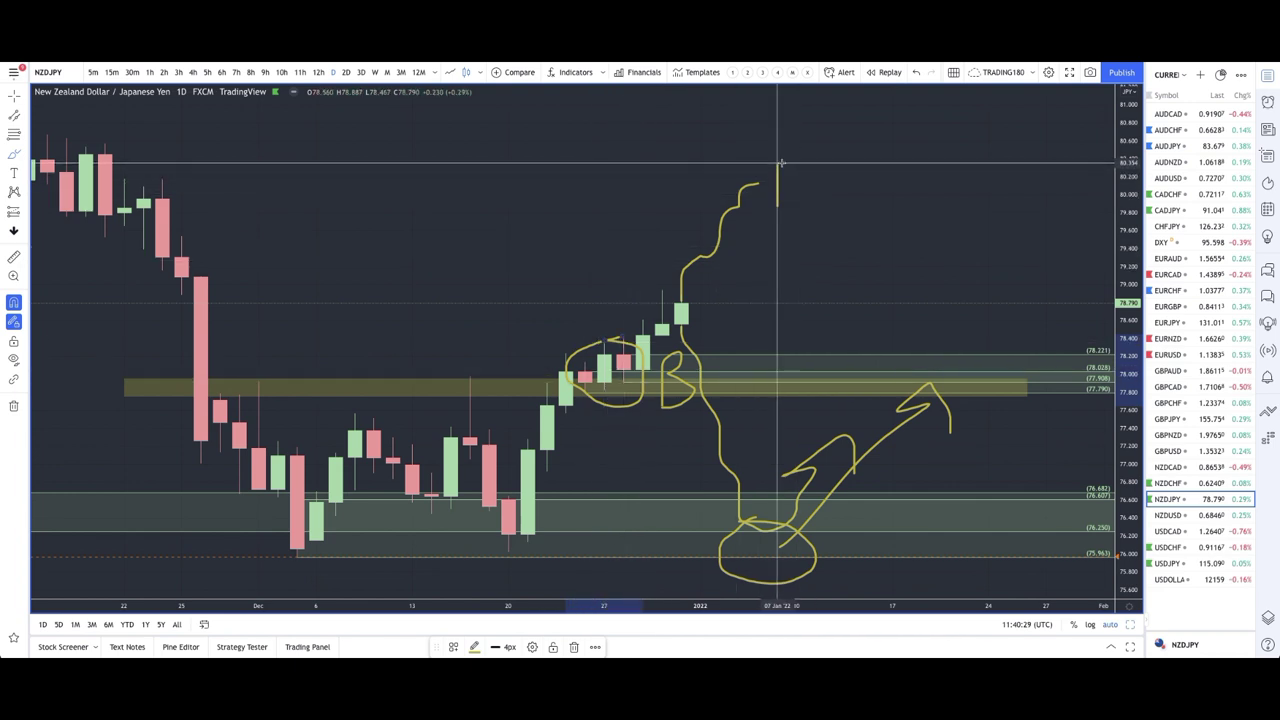
mouse_move(751, 167)
left_mouse_down()
mouse_move(817, 207)
mouse_move(758, 199)
mouse_move(797, 254)
mouse_move(820, 355)
mouse_move(855, 380)
mouse_move(912, 299)
mouse_move(932, 323)
left_mouse_up()
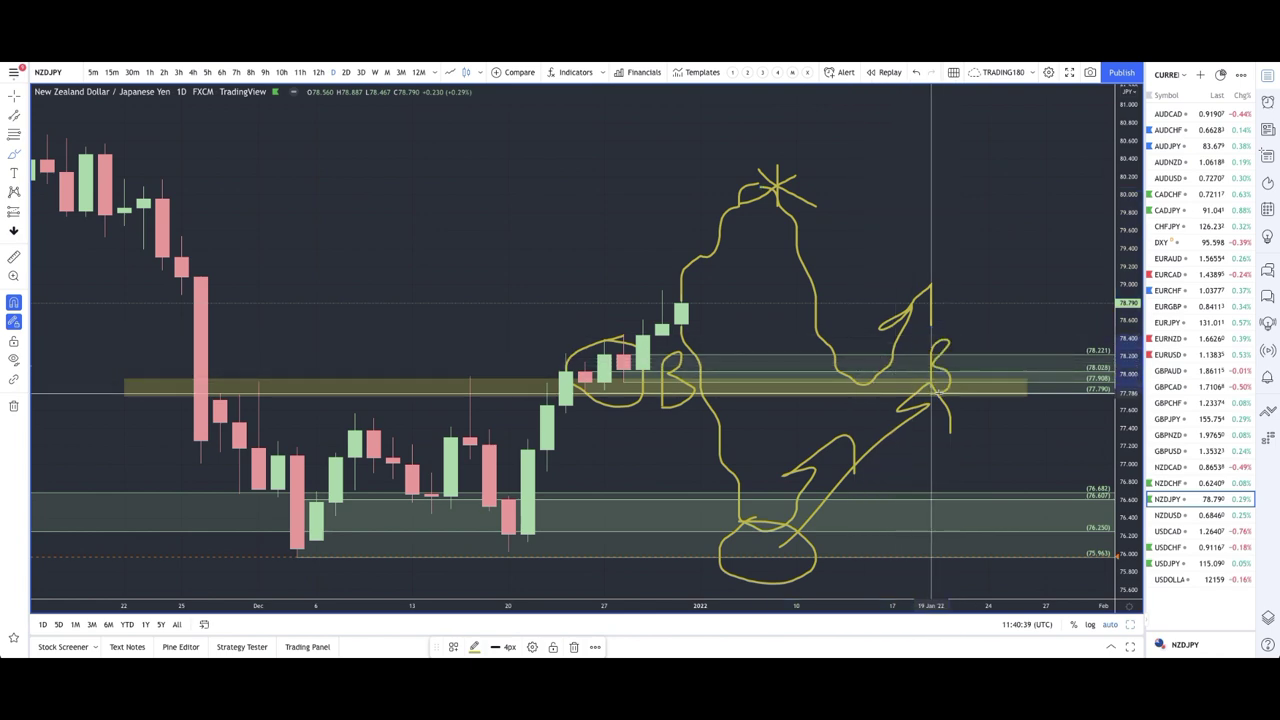
scroll(803, 373, "down", 4)
scroll(803, 373, "down", 3)
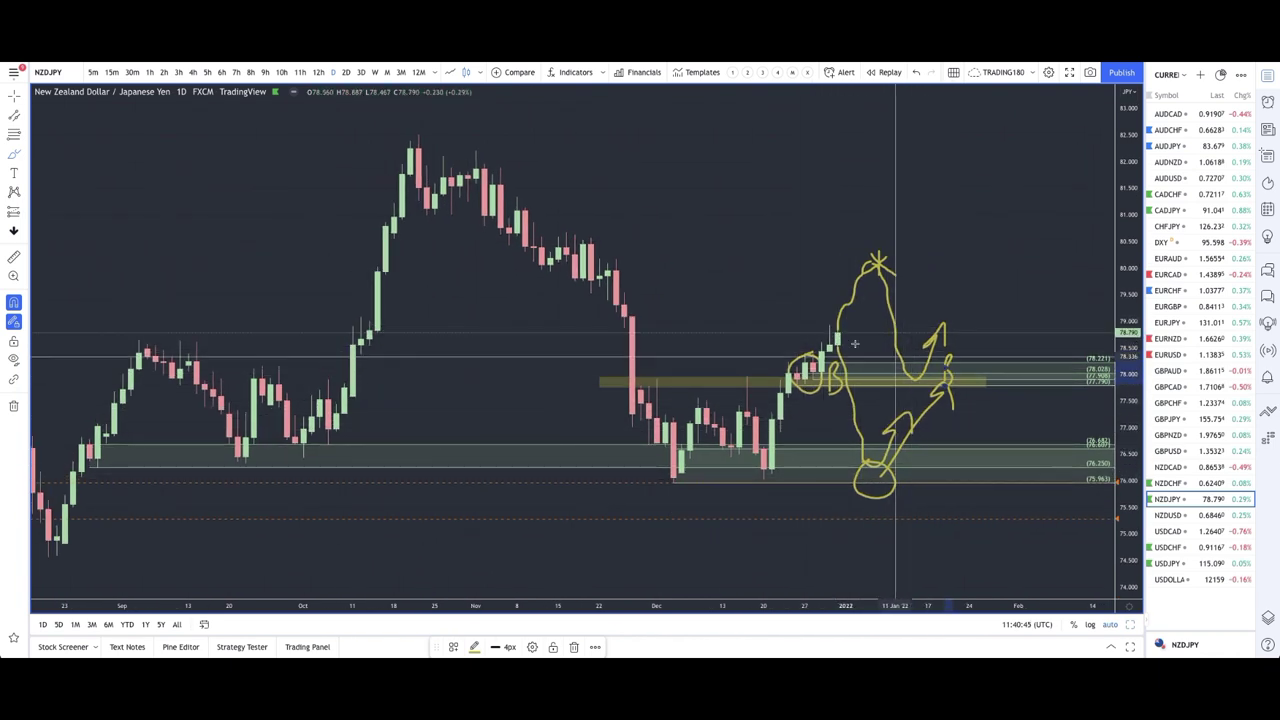
Switch to the NZDUSD daily chart and adjust the view.
left_click(1178, 516)
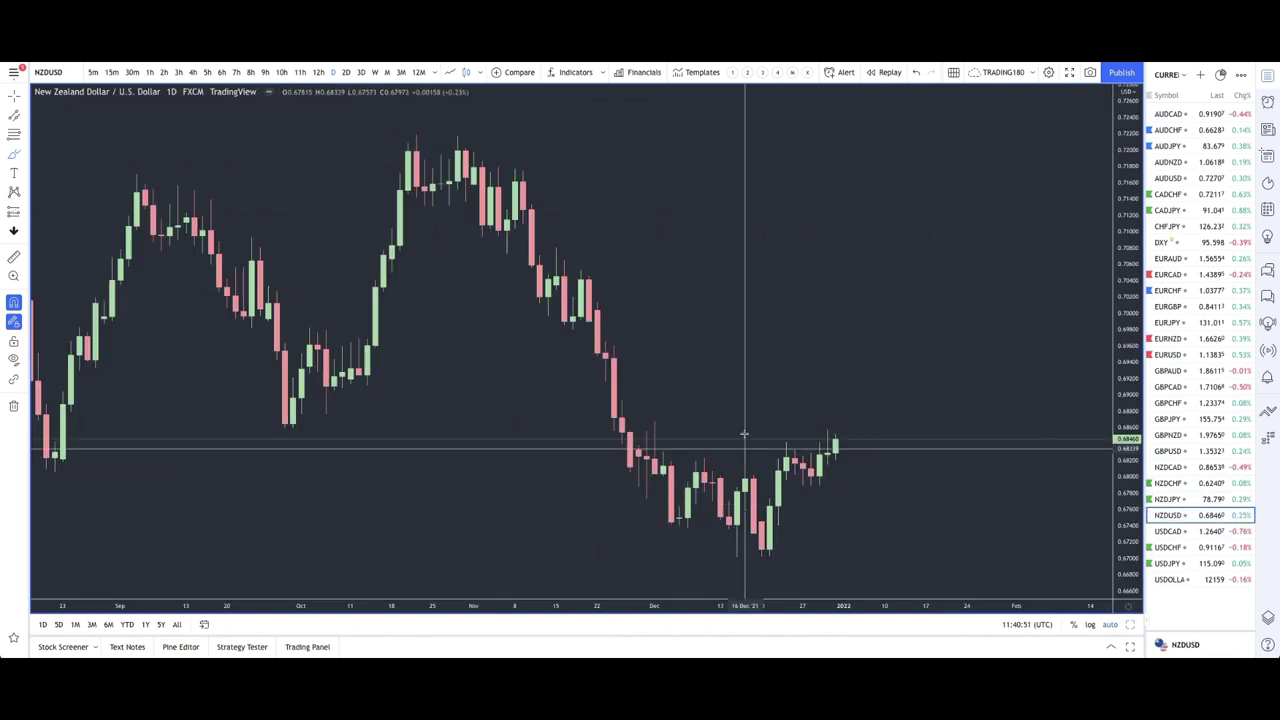
scroll(885, 491, "left", 5)
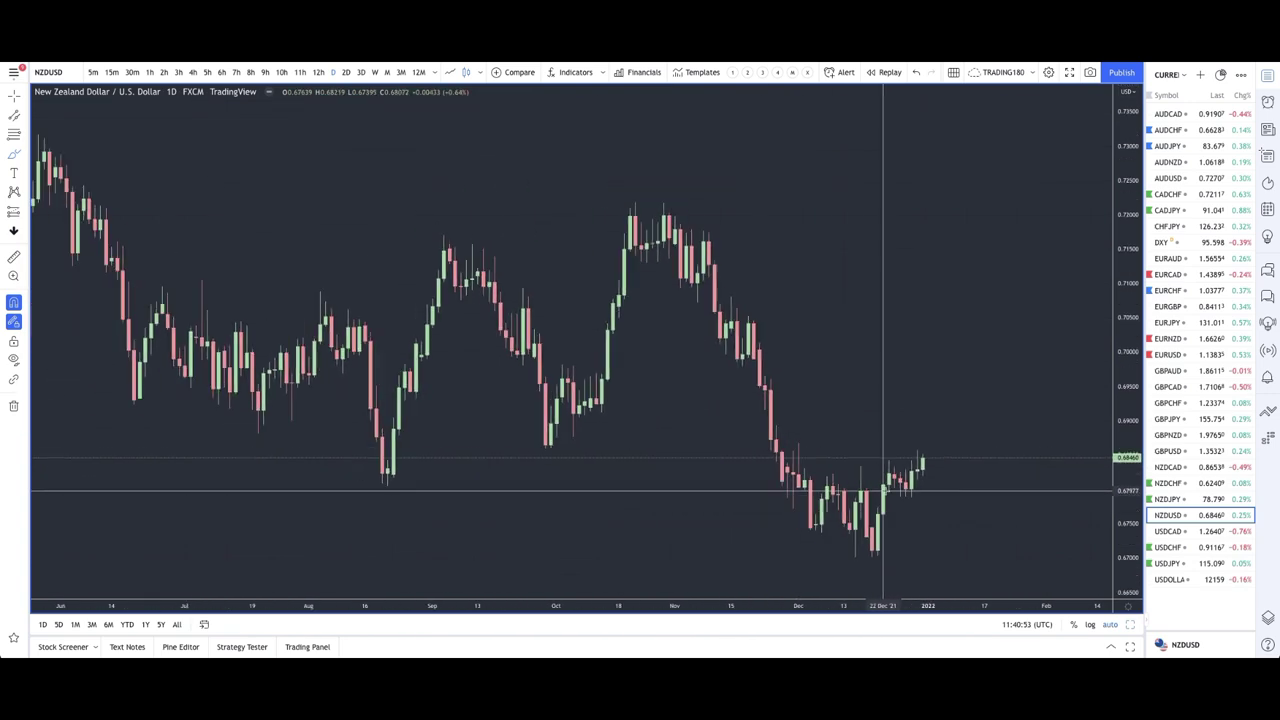
scroll(882, 489, "right", 5)
scroll(877, 486, "up", 1)
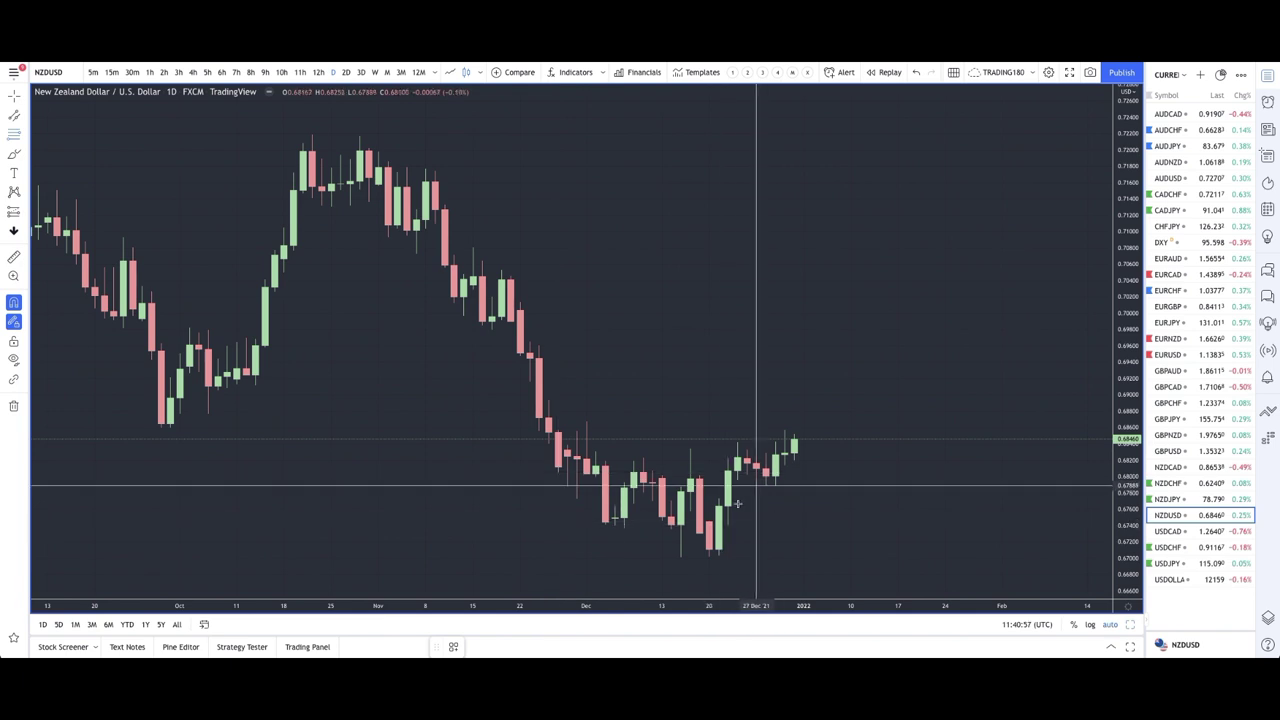
Mark the 0.67012–0.67448 and 0.67889–0.68100 areas and sketch price falling into demand.
left_click_drag(709, 520, 680, 558)
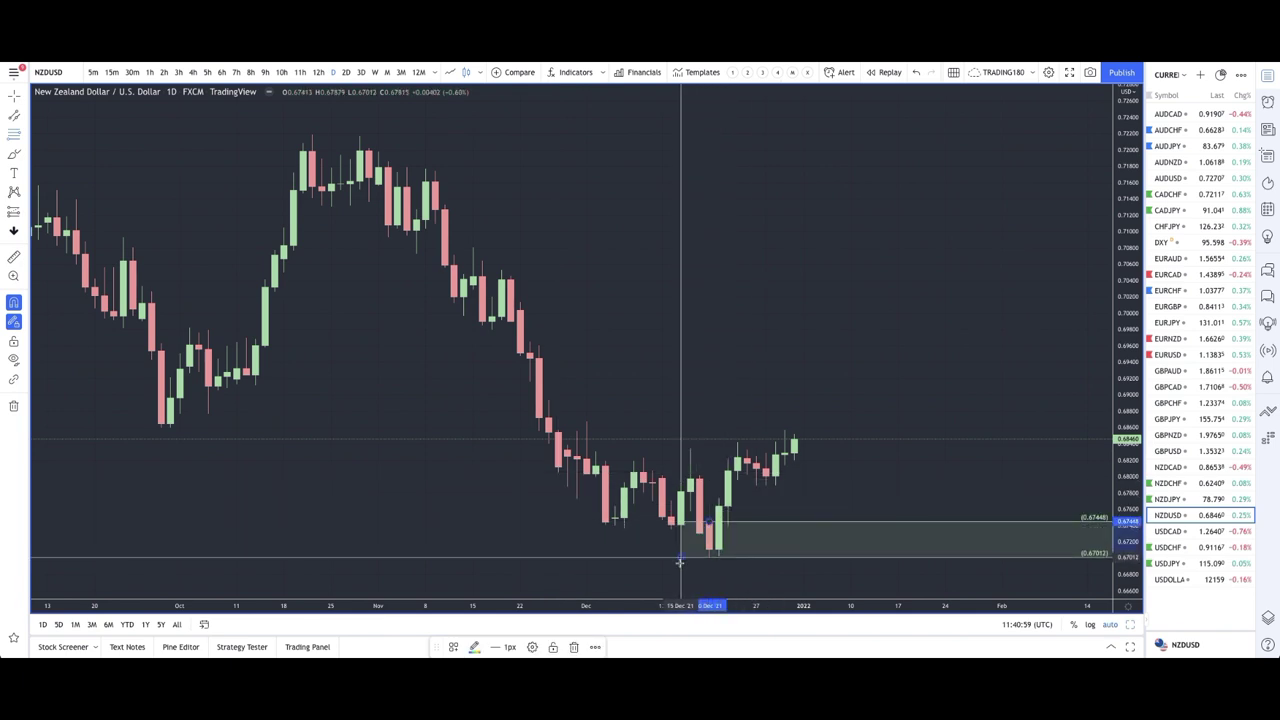
left_click_drag(772, 466, 761, 486)
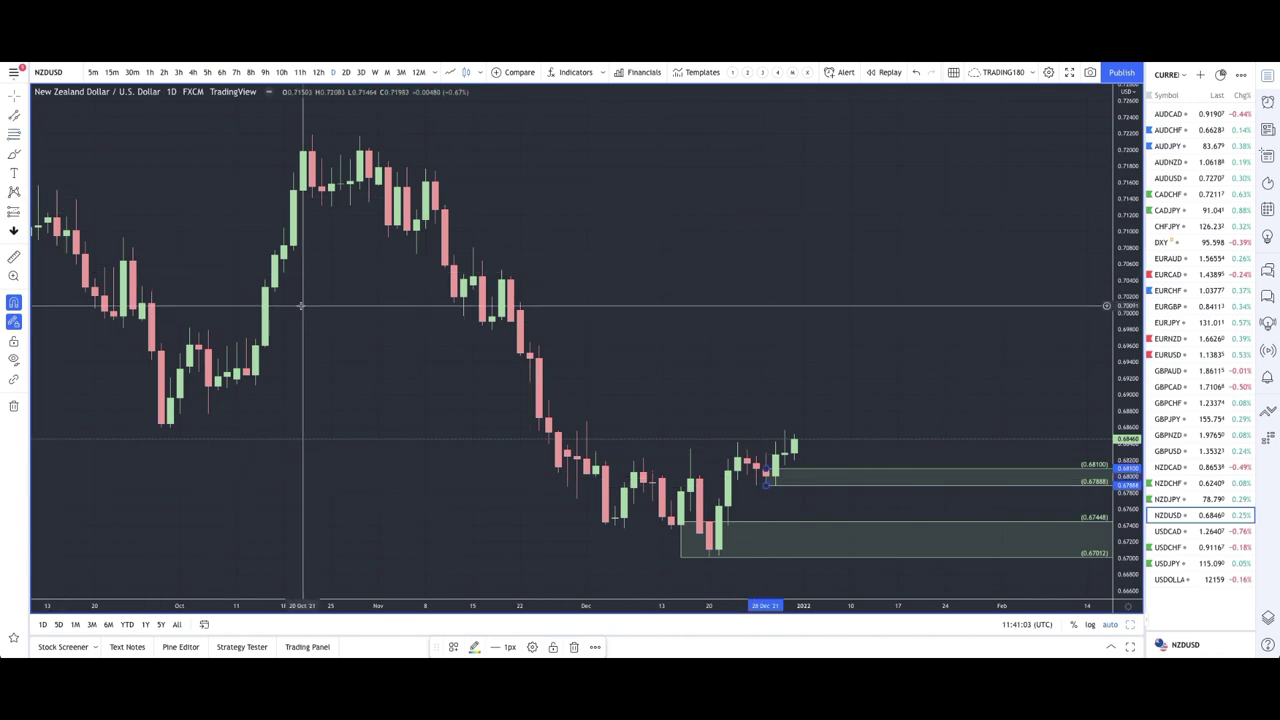
scroll(301, 307, "down", 6)
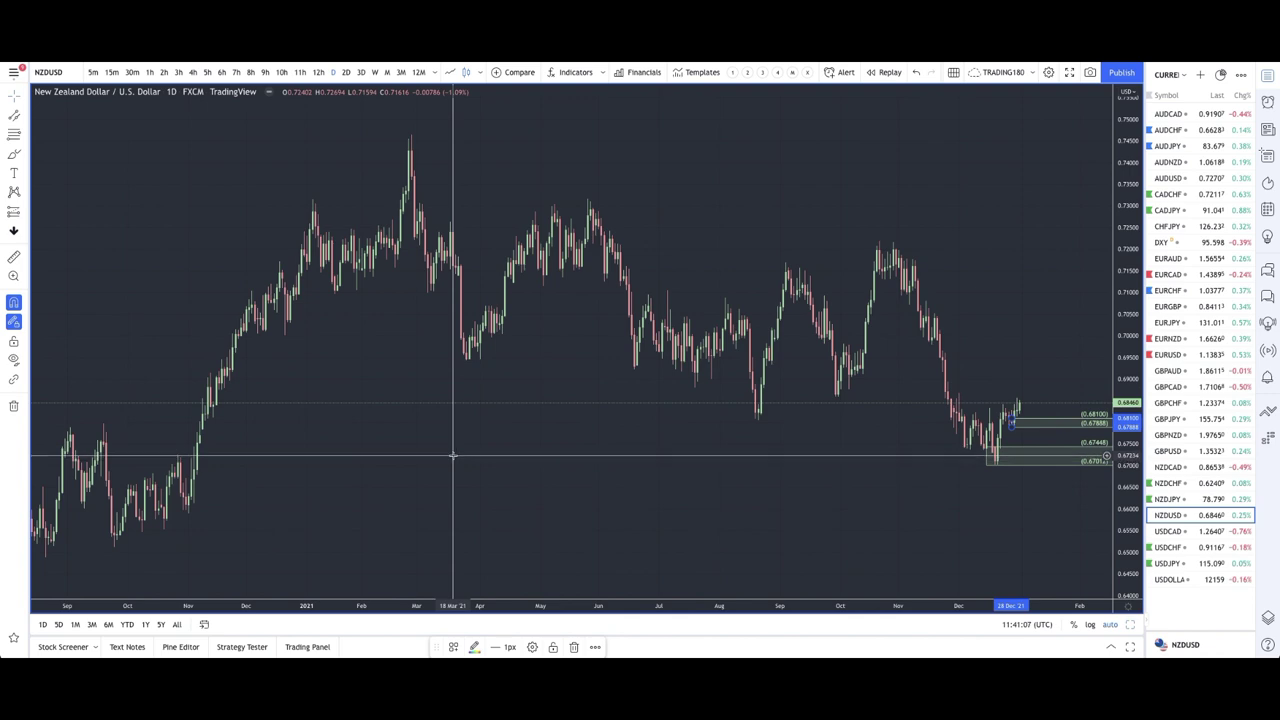
scroll(462, 458, "up", 5)
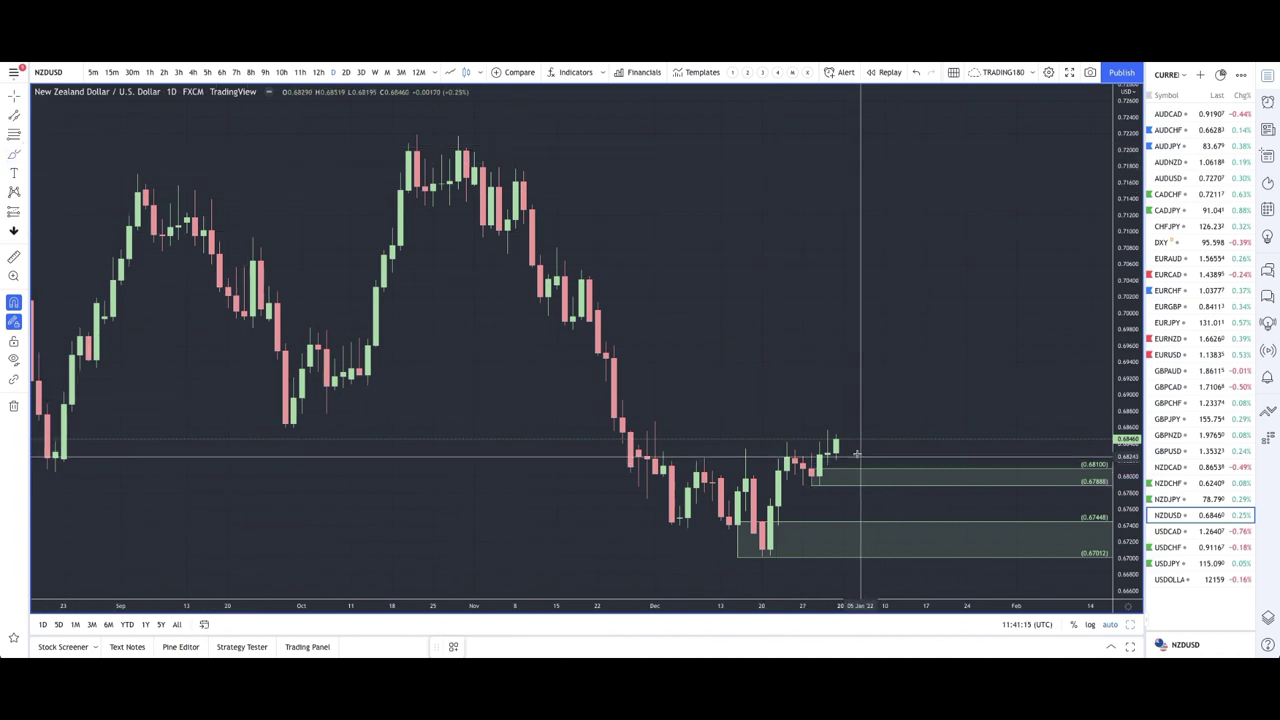
mouse_move(836, 441)
left_mouse_down()
mouse_move(862, 526)
mouse_move(886, 543)
mouse_move(910, 505)
mouse_move(935, 500)
mouse_move(925, 508)
left_mouse_up()
Draw a rectangle range box around the recent sideways NZDUSD candles.
scroll(810, 517, "down", 1)
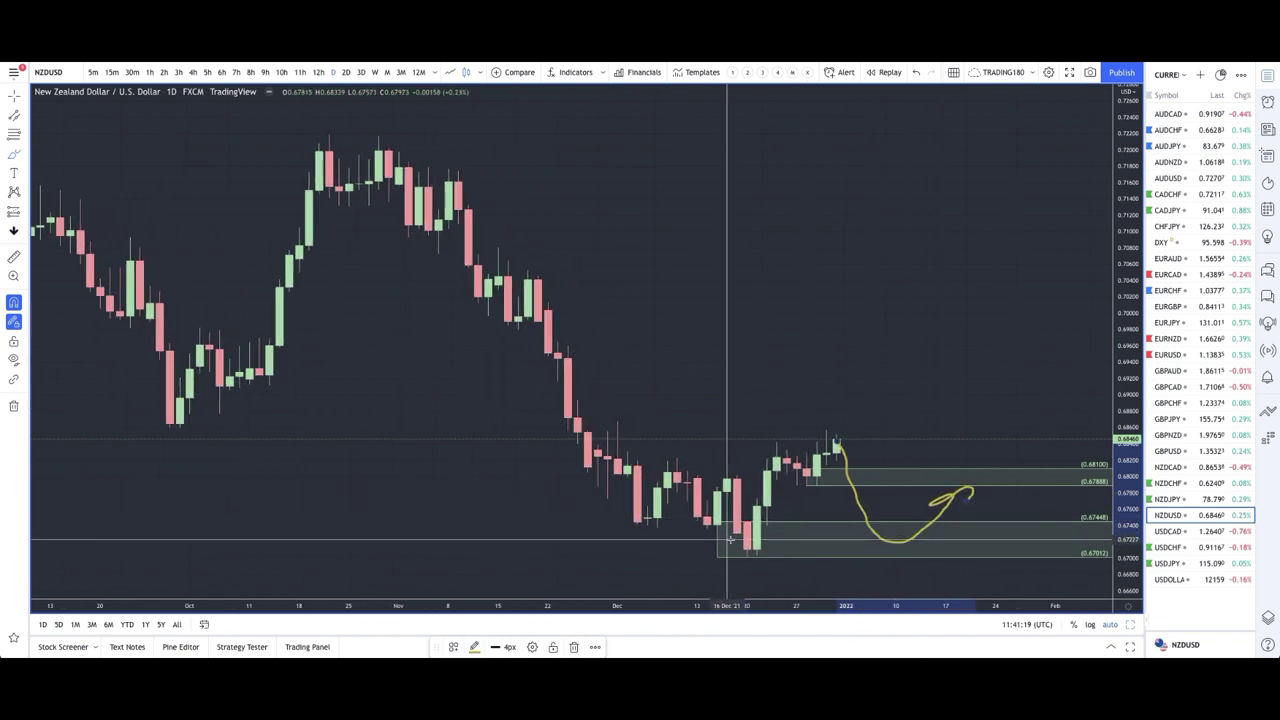
scroll(860, 510, "up", 2)
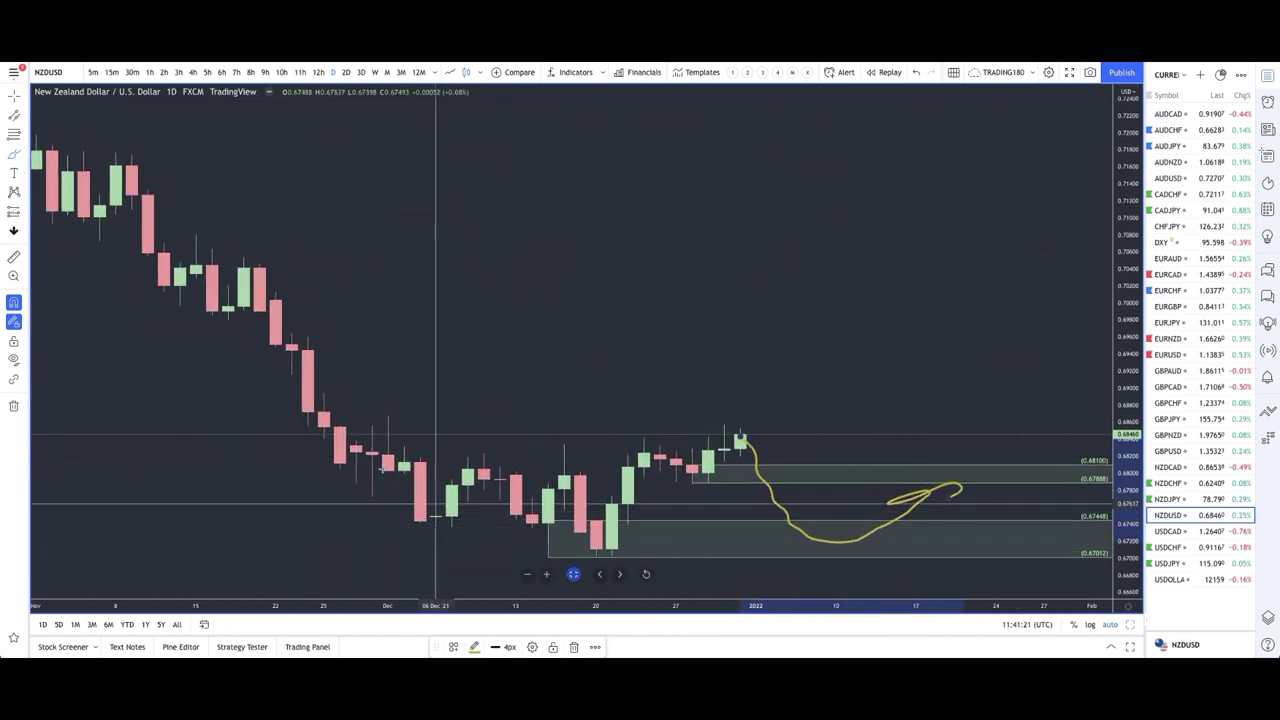
left_click(23, 157)
left_click(55, 196)
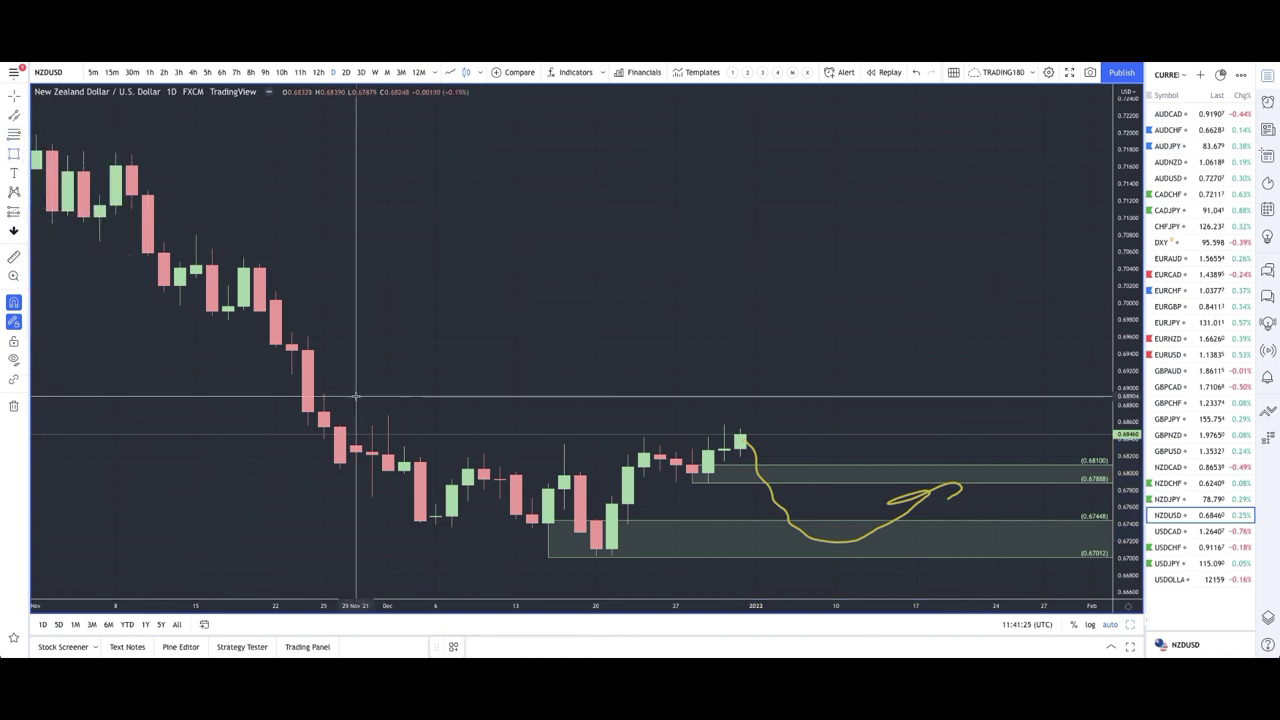
mouse_move(323, 427)
left_mouse_down()
mouse_move(551, 523)
mouse_move(820, 553)
left_mouse_up()
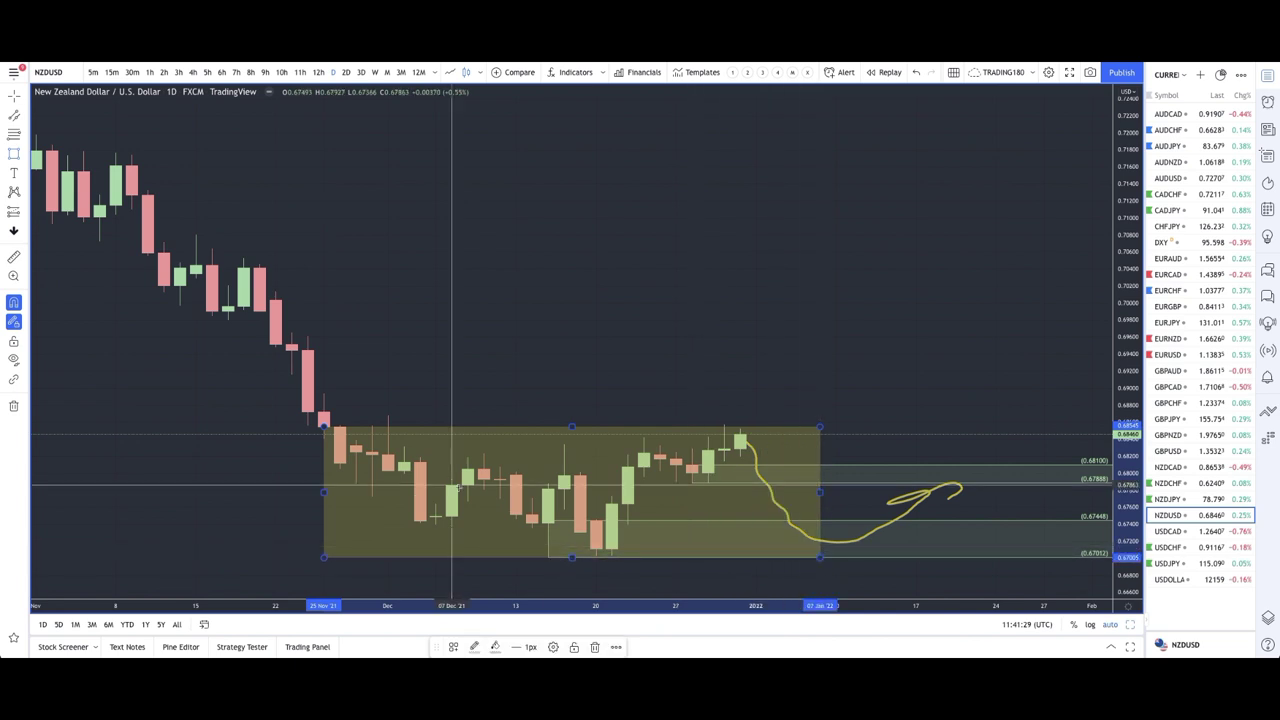
Brush a bounce from the range low to a new high, then switch to USDCAD.
left_click(26, 155)
left_click(55, 156)
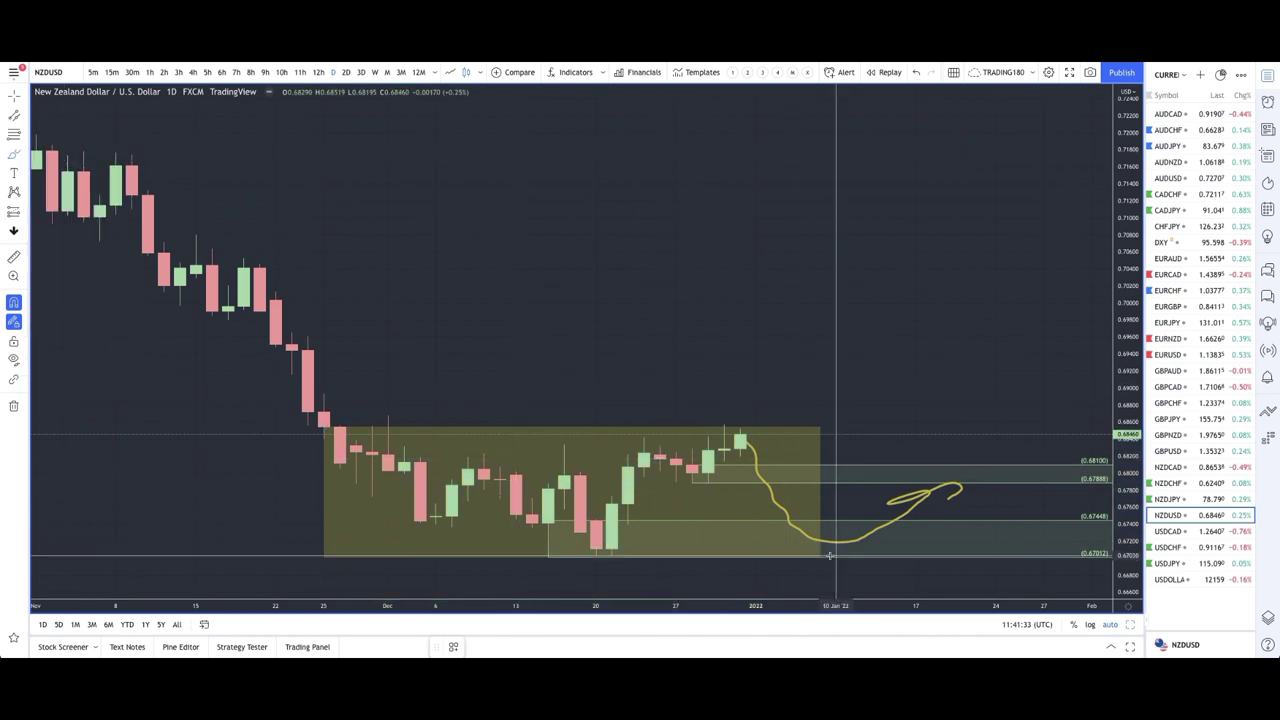
mouse_move(812, 540)
left_mouse_down()
mouse_move(790, 555)
mouse_move(830, 552)
mouse_move(886, 443)
mouse_move(902, 455)
left_mouse_up()
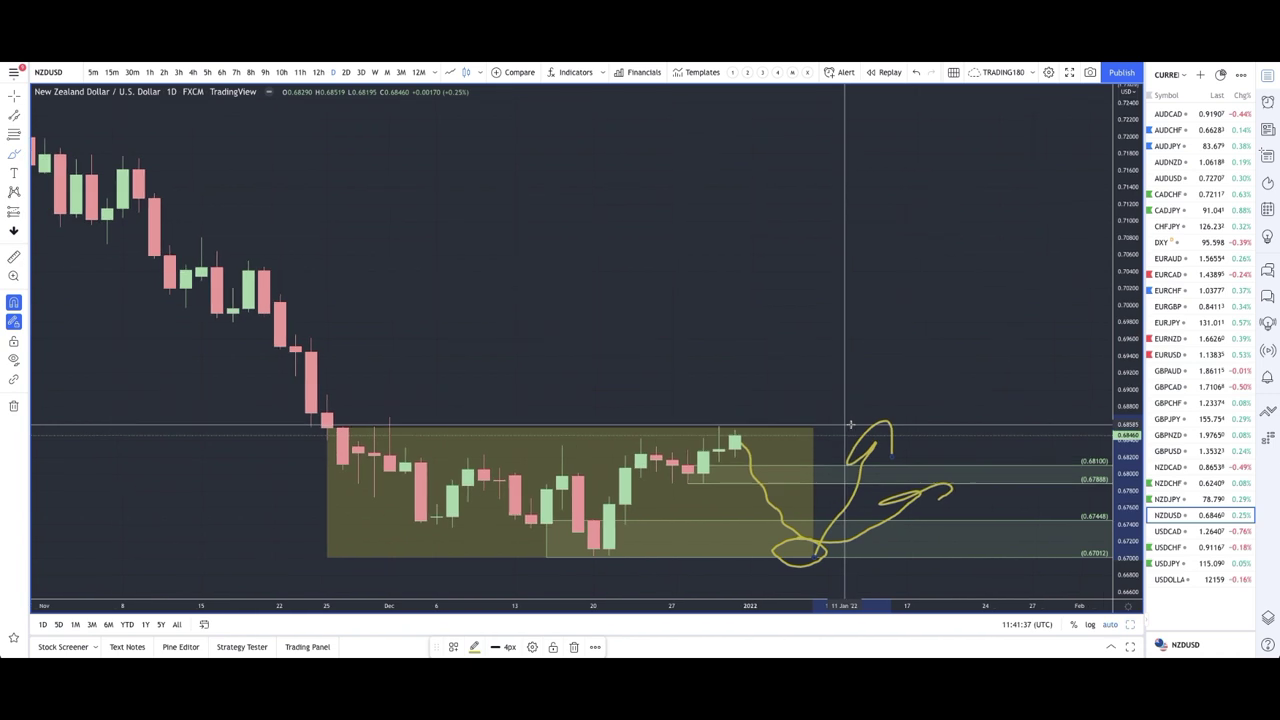
scroll(848, 424, "down", 3)
scroll(850, 425, "down", 2)
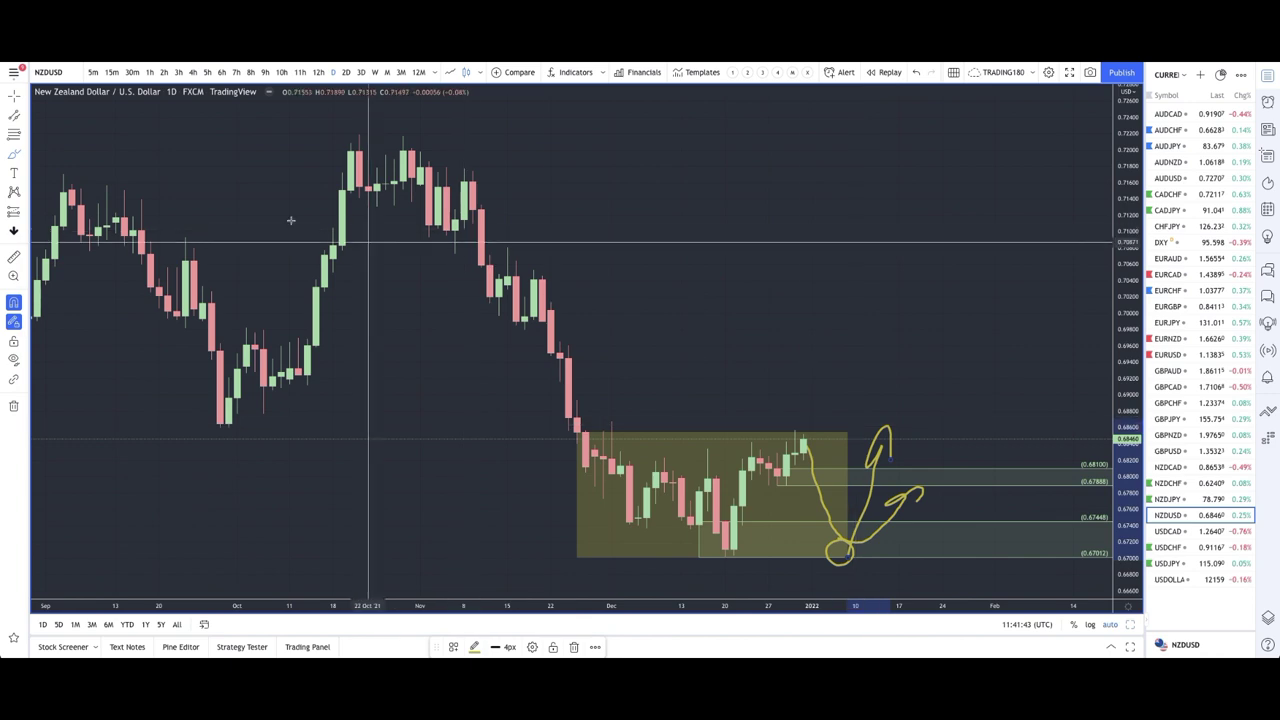
scroll(480, 340, "down", 3)
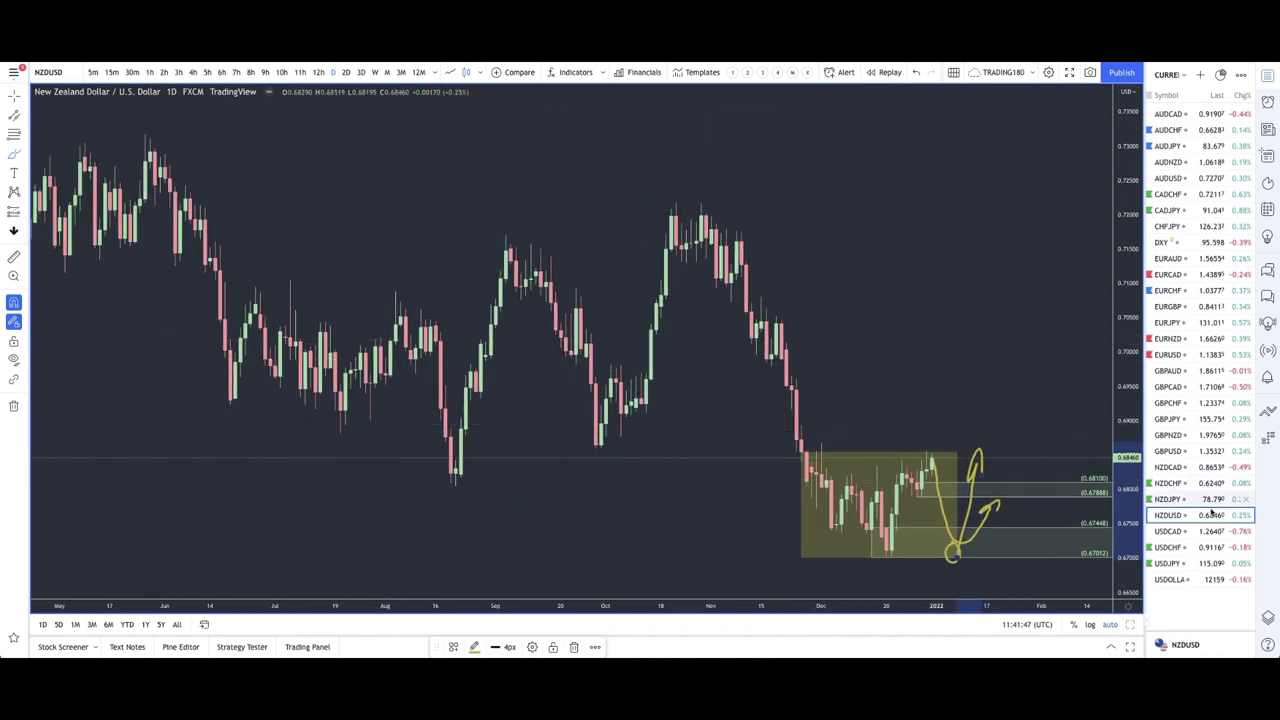
left_click(1181, 533)
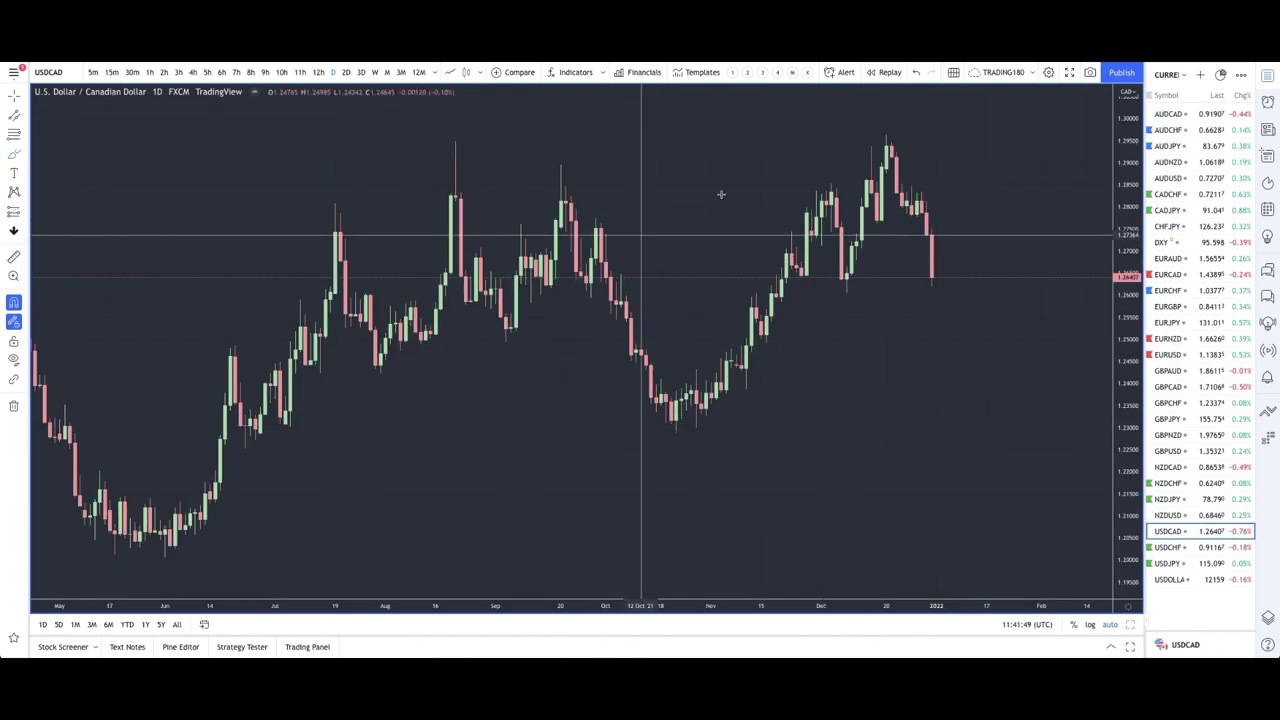
Draw a 1.28567–1.29572 zone with the 1. SUPPLY template and circle the December high yellow.
scroll(700, 134, "down", 3)
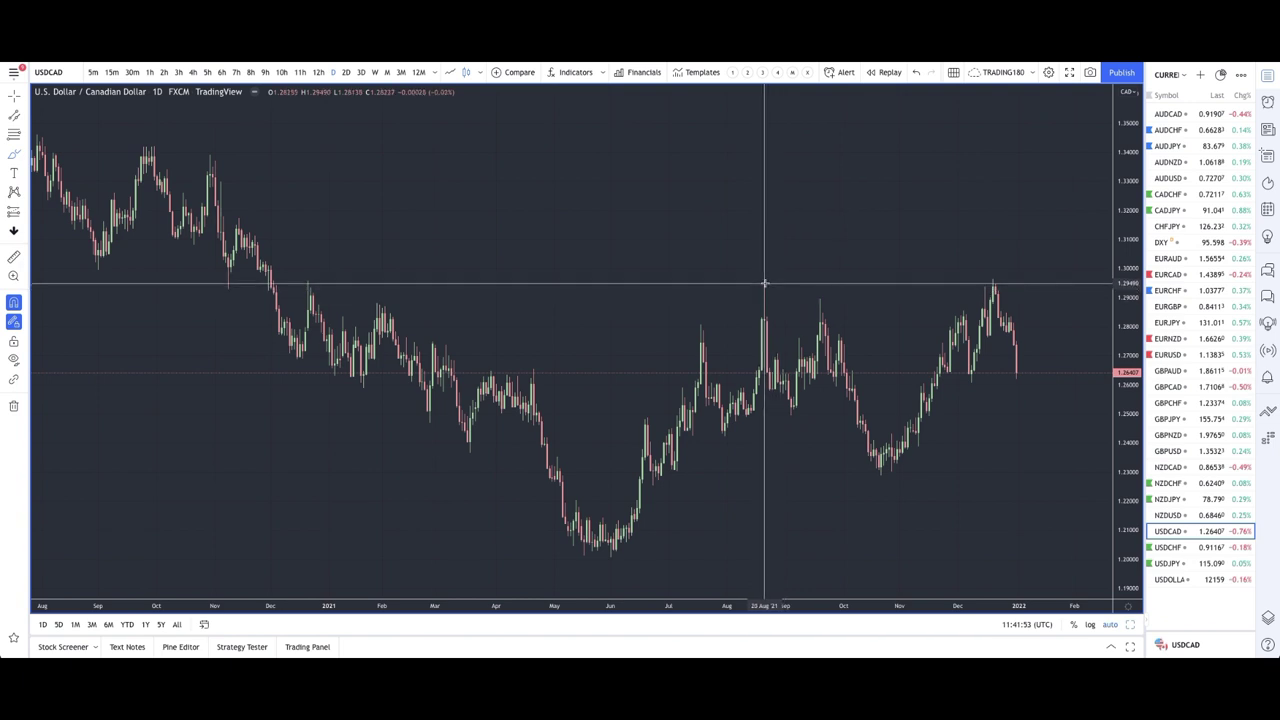
left_click(26, 154)
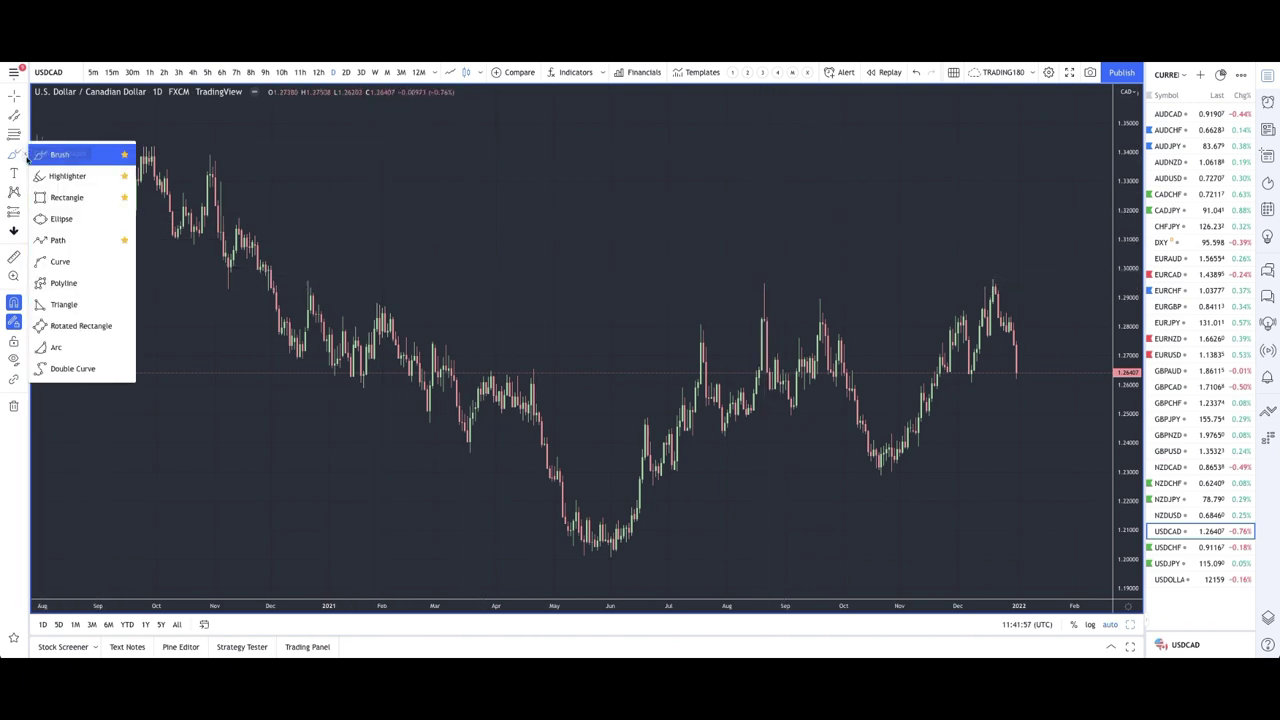
left_click(12, 134)
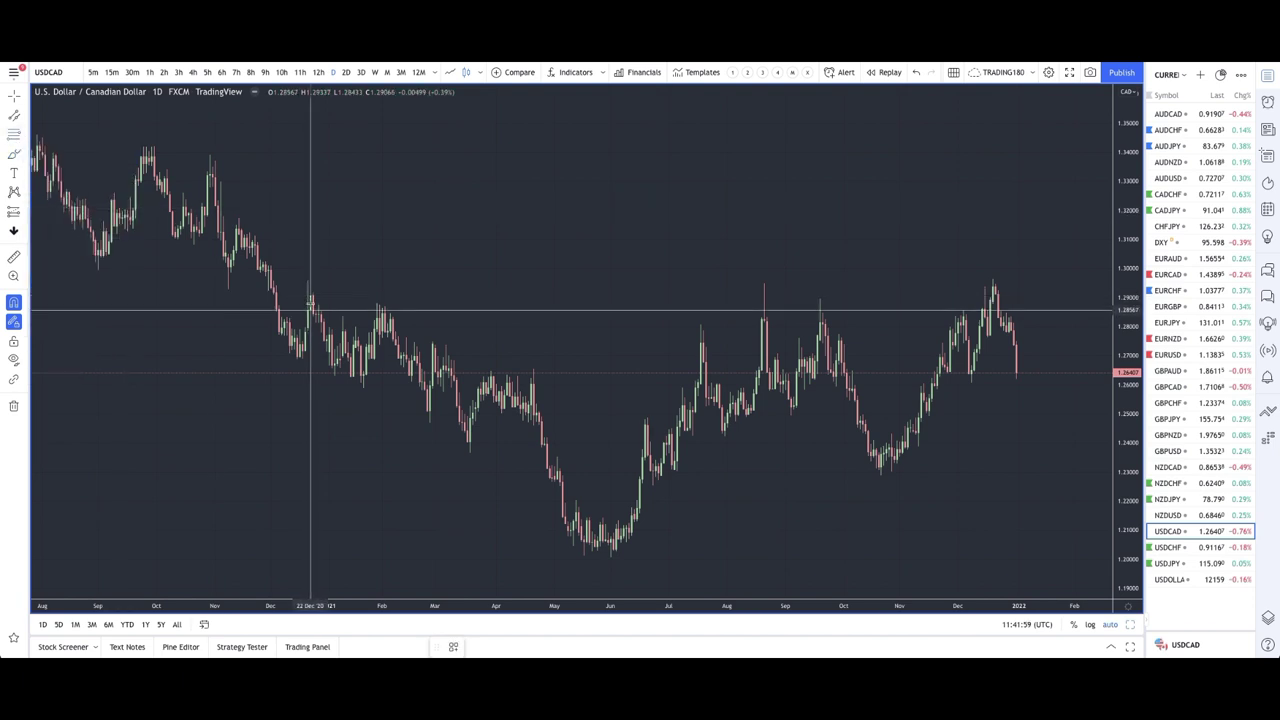
left_click_drag(310, 310, 308, 282)
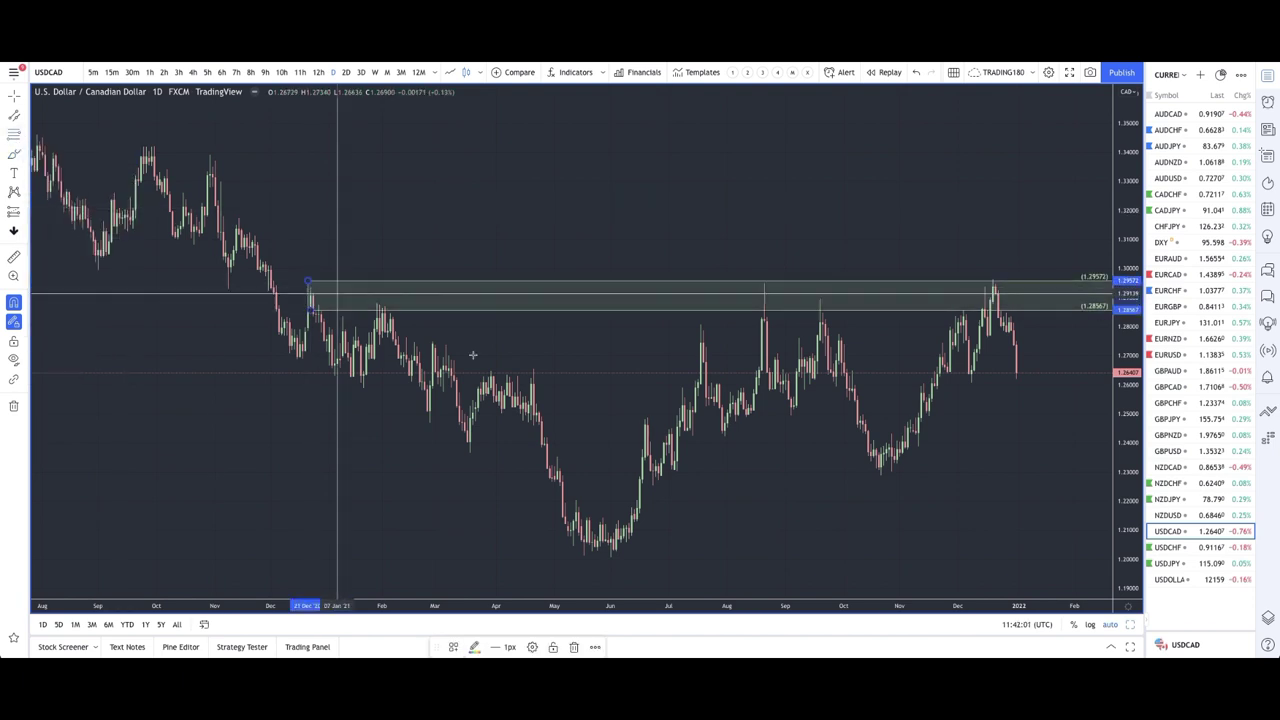
left_click(451, 648)
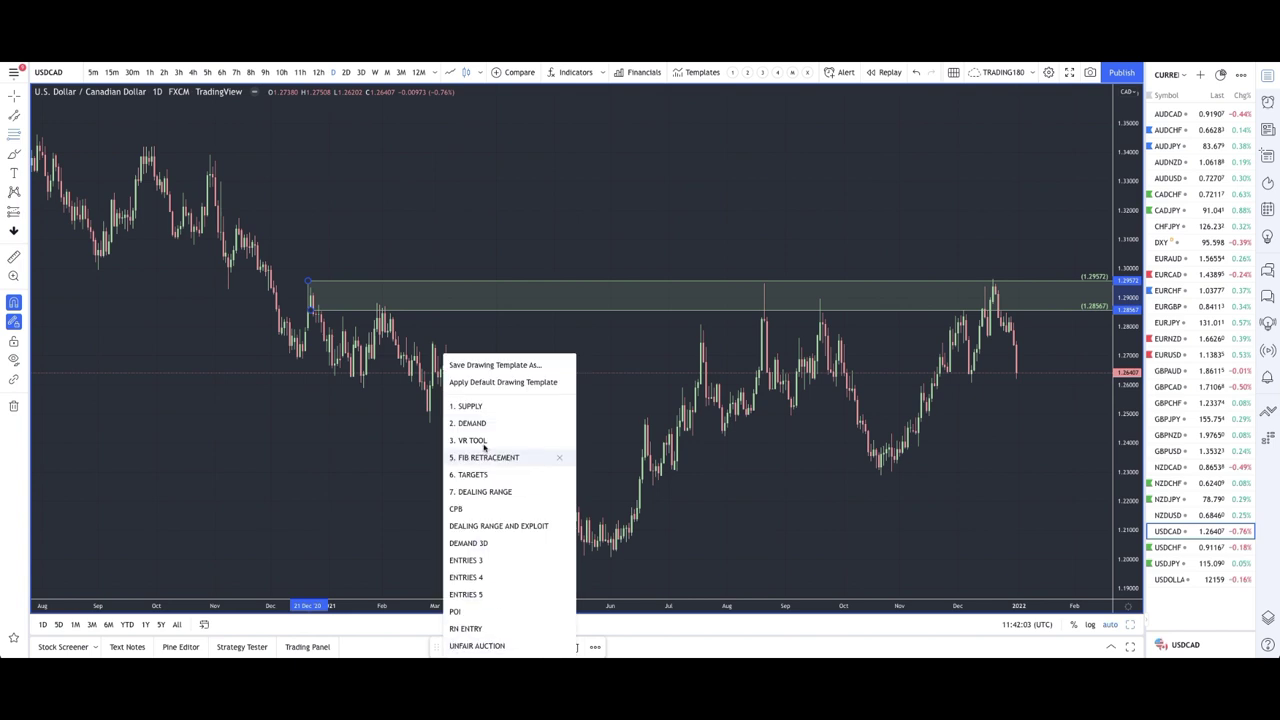
left_click(487, 407)
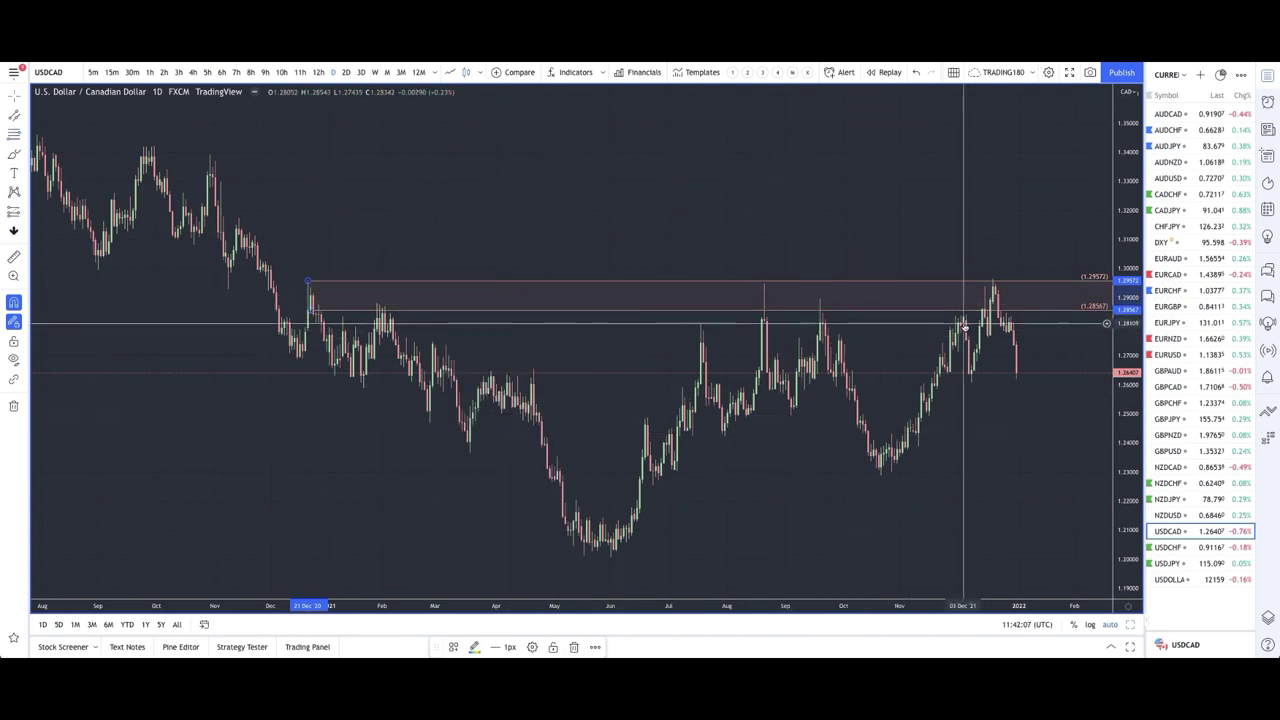
scroll(992, 300, "up", 3)
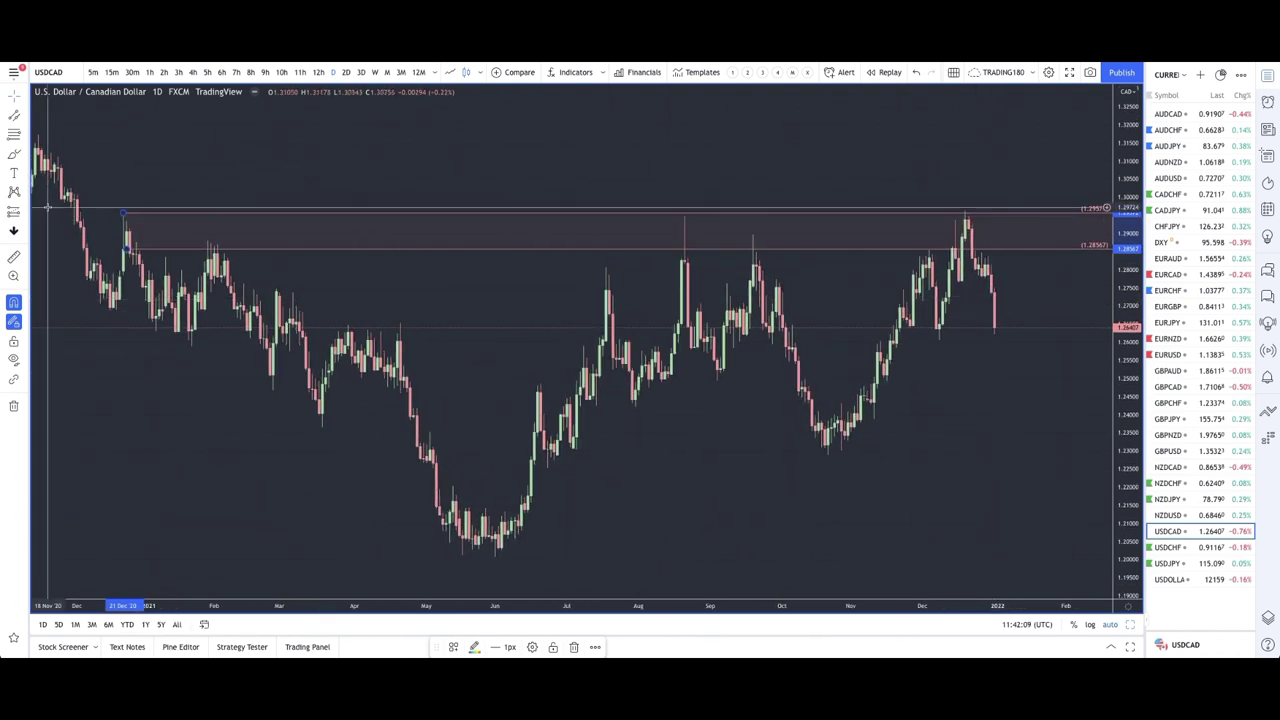
left_click(963, 232)
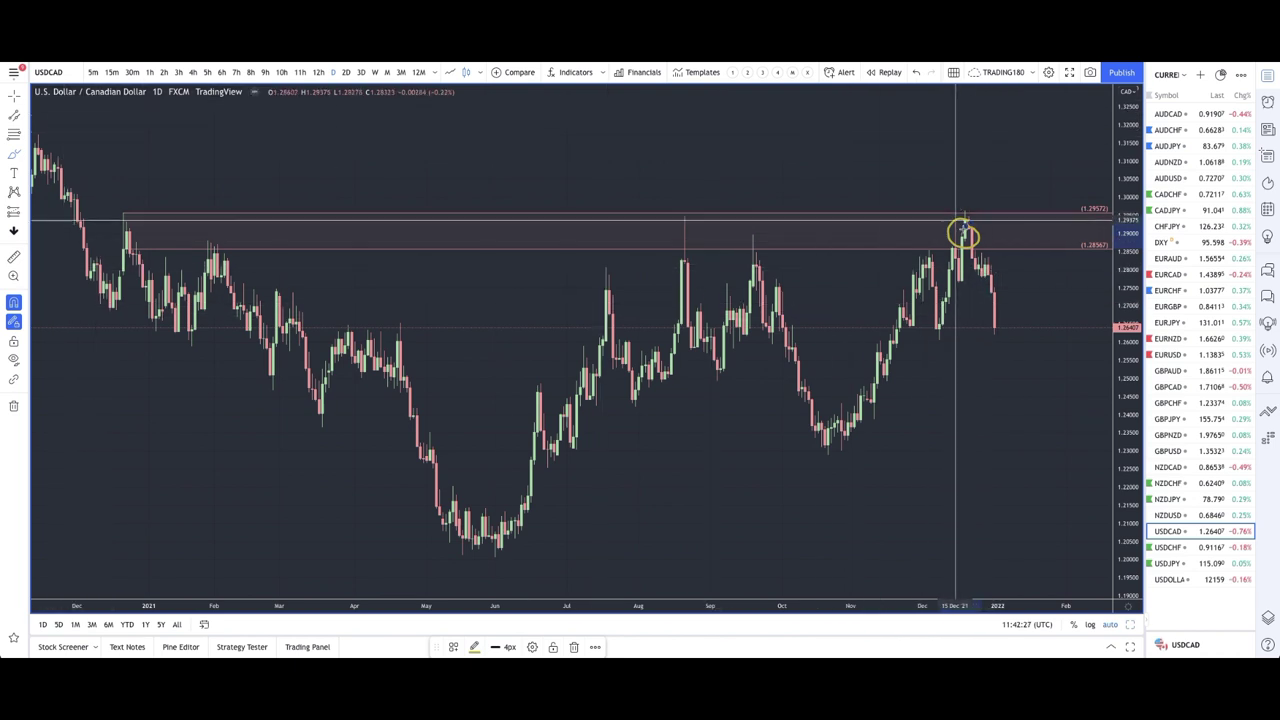
Brush a path rising above the supply zone, circle the projected top, then arrow down.
scroll(990, 257, "up", 4)
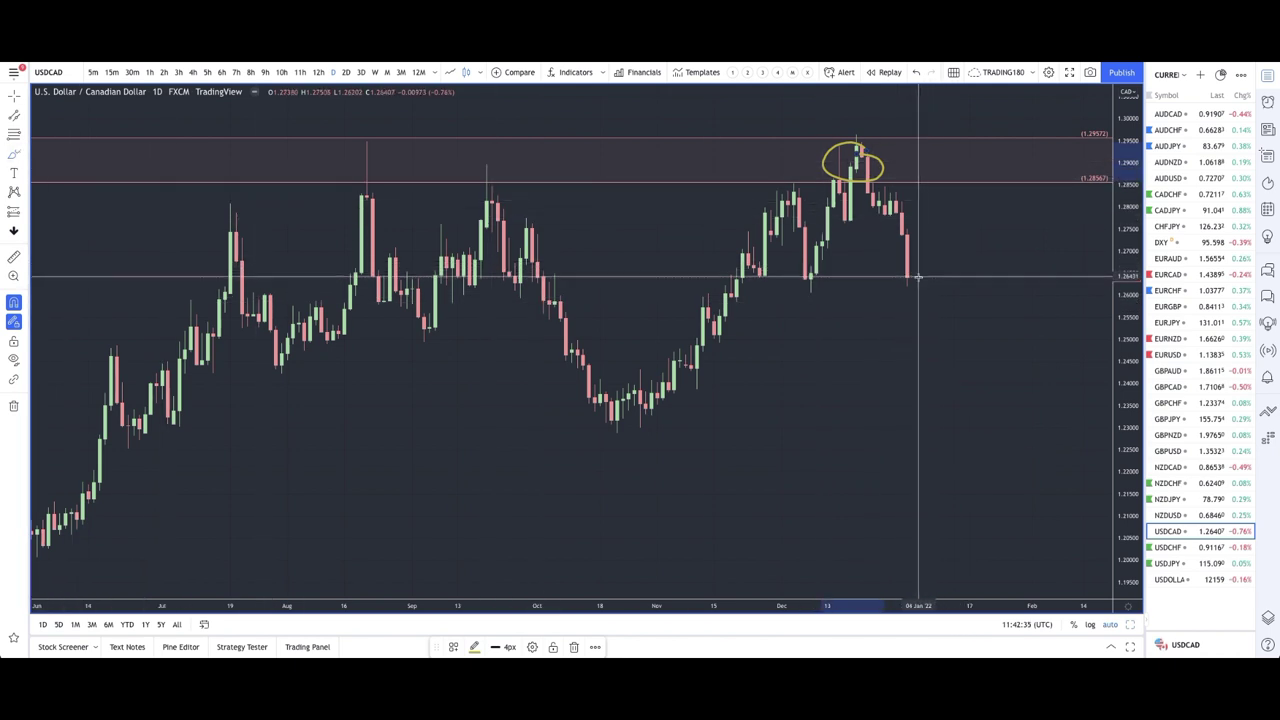
mouse_move(907, 279)
left_mouse_down()
mouse_move(924, 202)
mouse_move(945, 210)
mouse_move(969, 143)
mouse_move(997, 130)
mouse_move(1060, 277)
left_mouse_up()
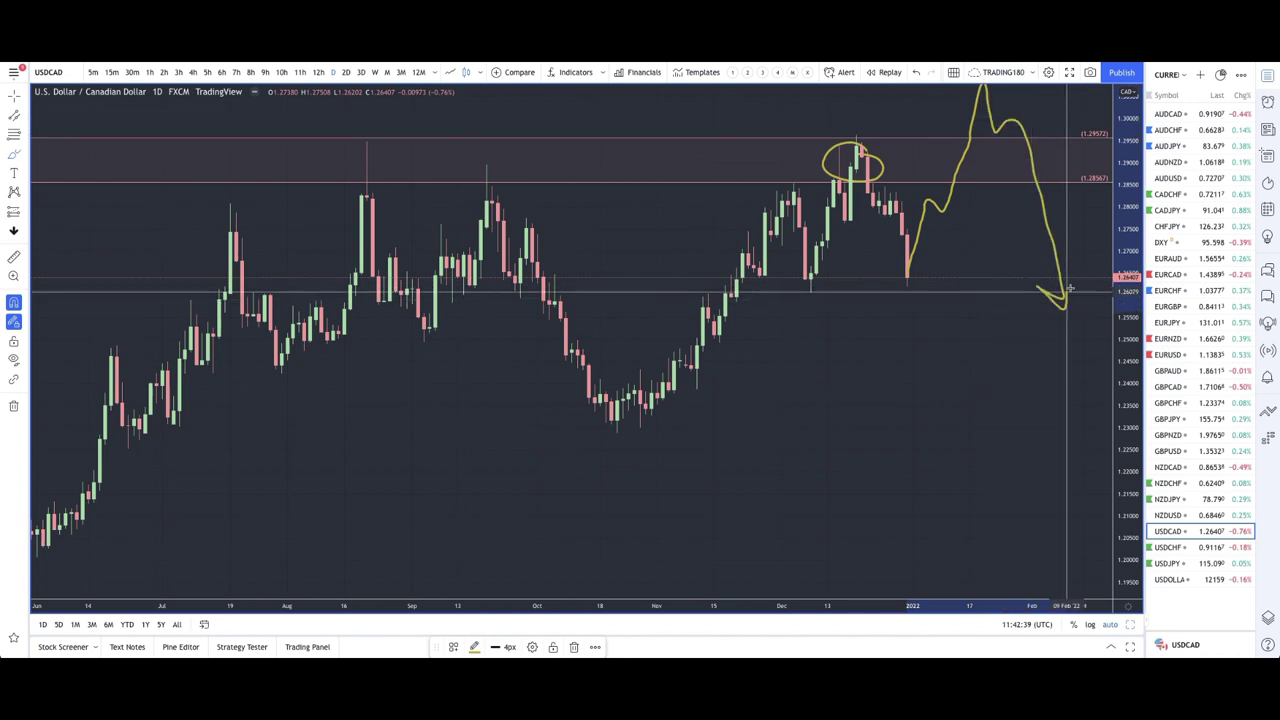
mouse_move(990, 142)
left_mouse_down()
mouse_move(1000, 100)
mouse_move(1050, 120)
mouse_move(1000, 148)
left_mouse_up()
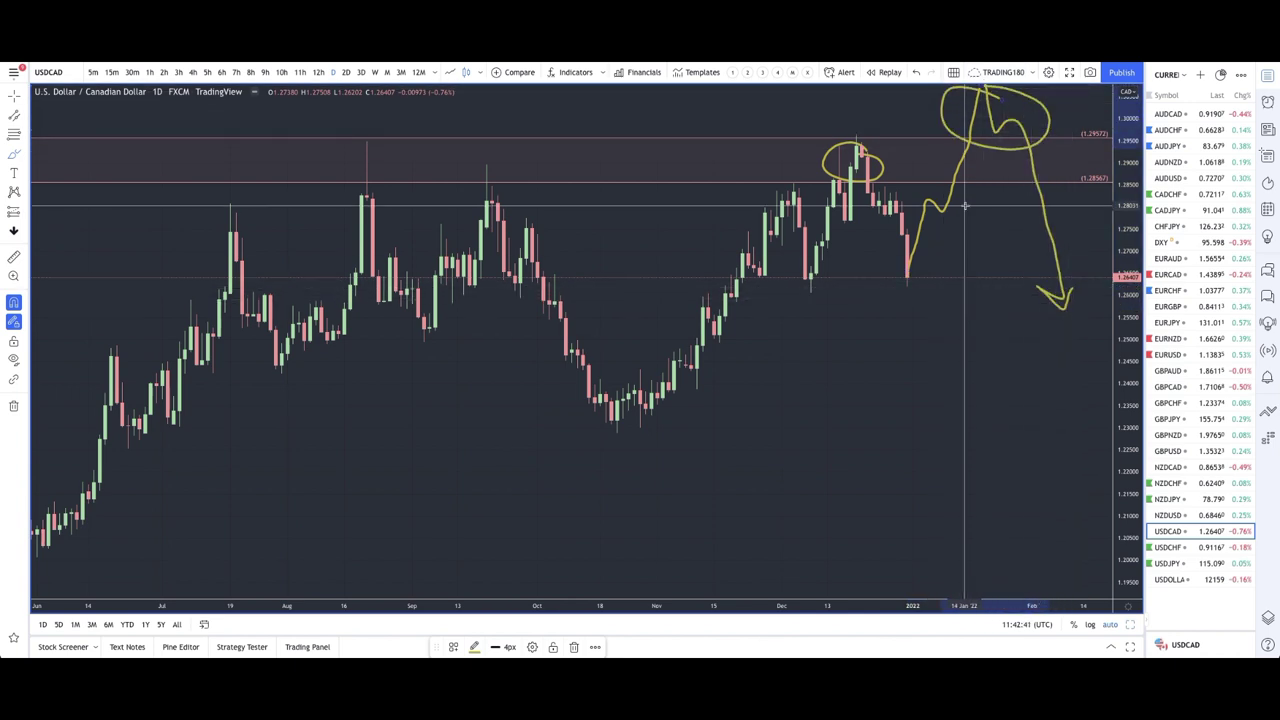
Raise the USDCAD supply zone's lower edge slightly.
scroll(965, 205, "down", 3)
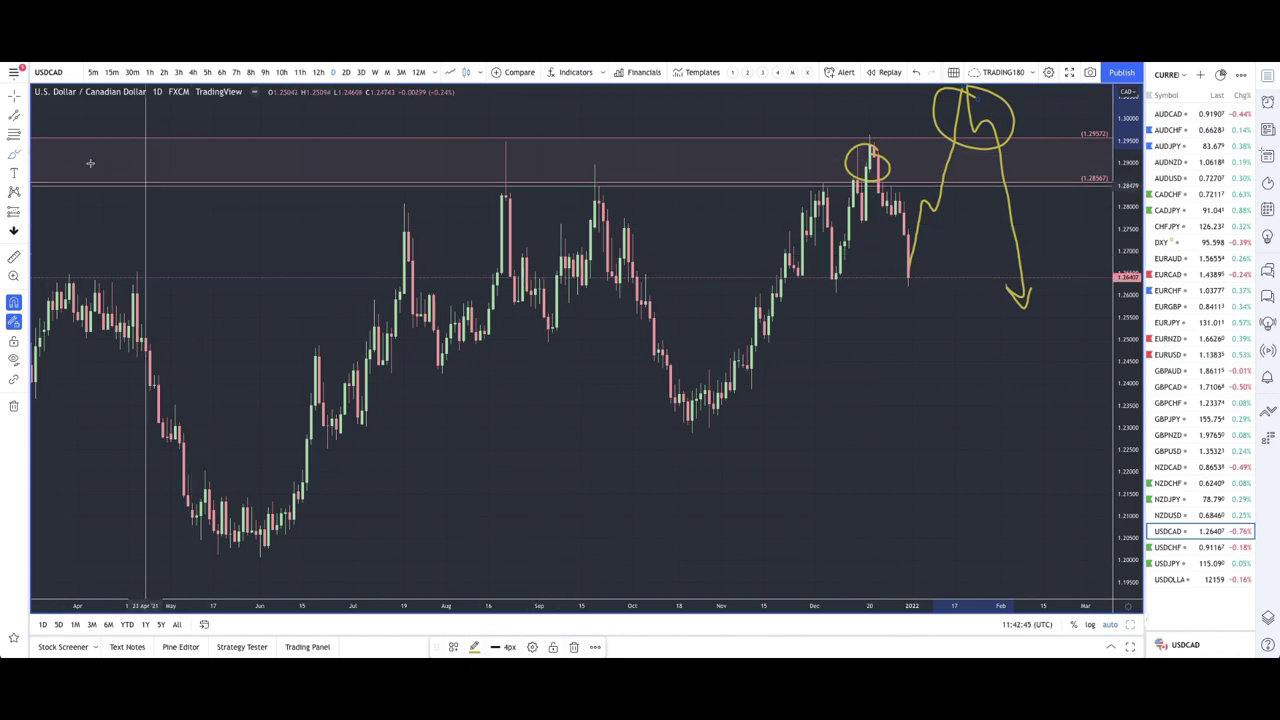
scroll(510, 265, "down", 3)
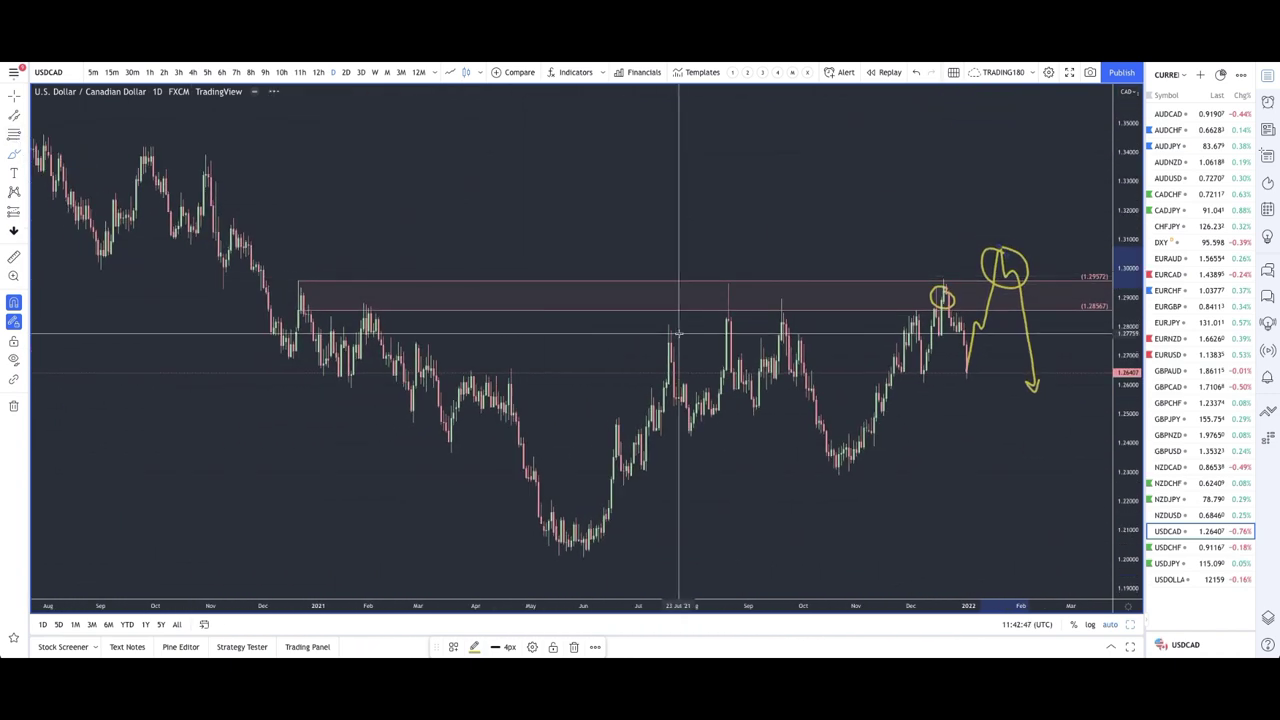
scroll(950, 300, "up", 3)
scroll(900, 285, "up", 1)
scroll(600, 255, "up", 2)
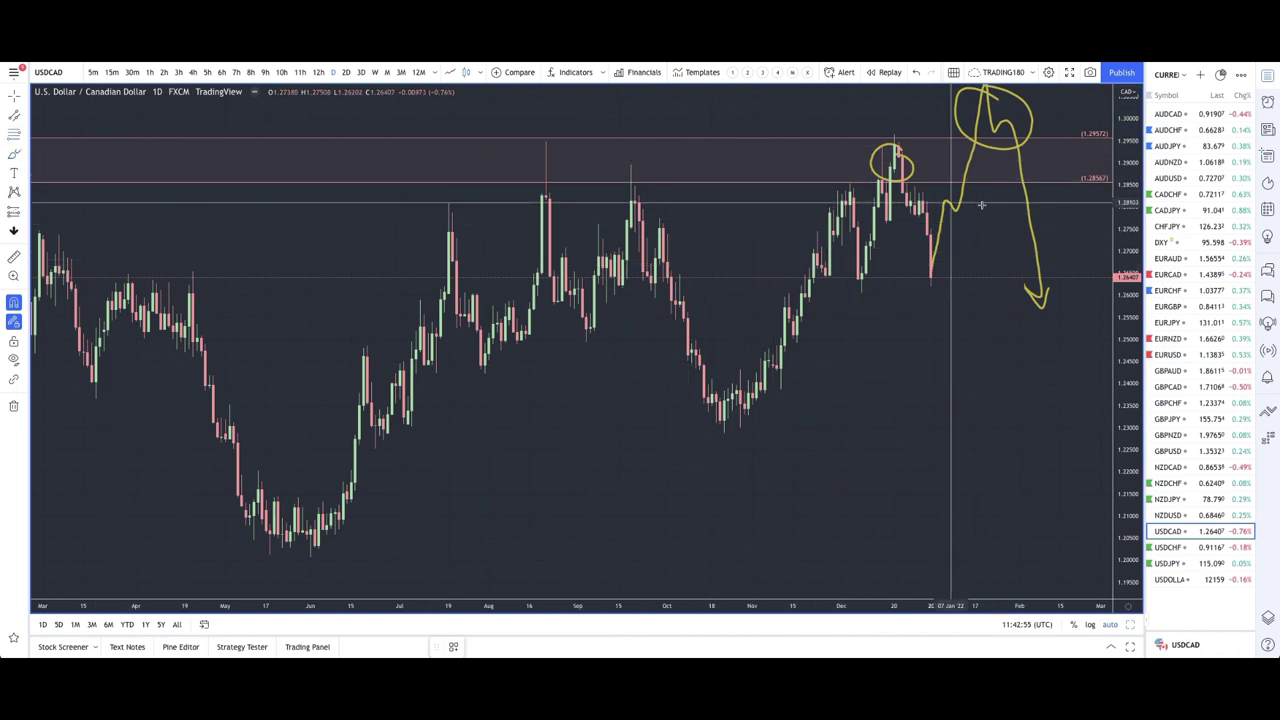
scroll(868, 185, "down", 2)
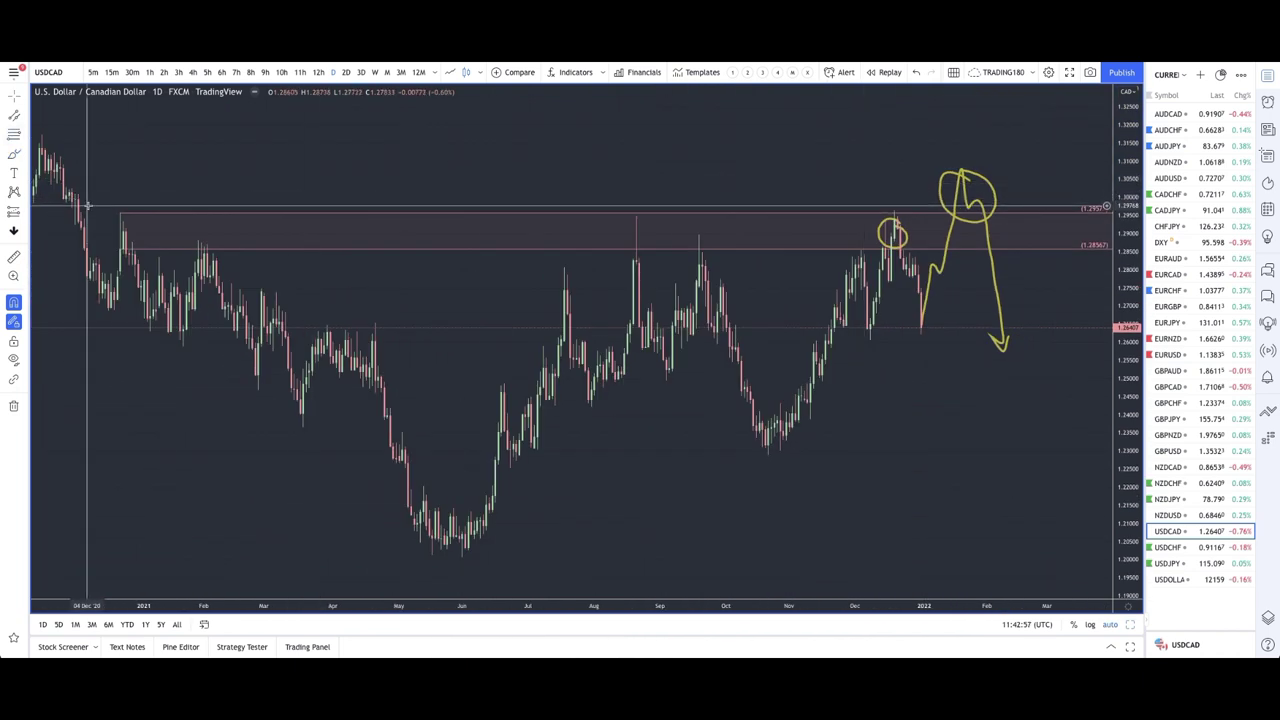
left_click_drag(120, 248, 120, 243)
Lift the supply zone's bottom to the December wick and box a 1.27834–1.28473 zone.
left_click_drag(489, 244, 893, 238)
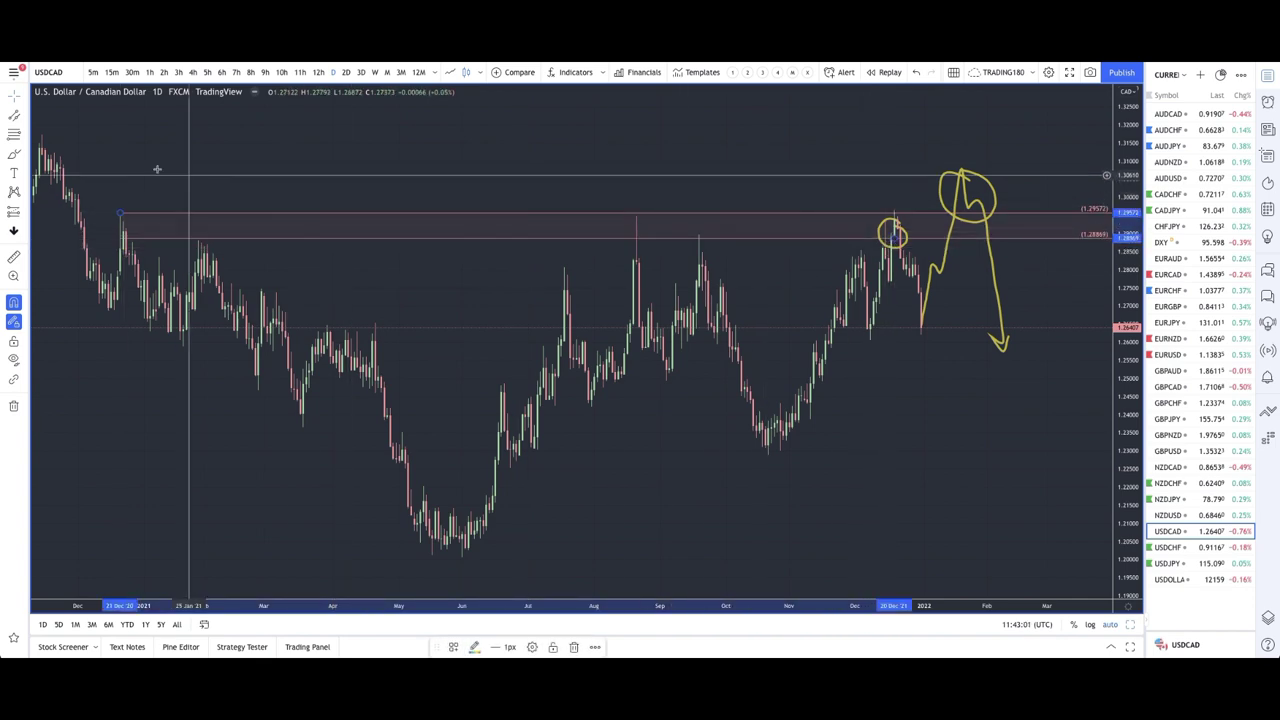
scroll(895, 272, "up", 6)
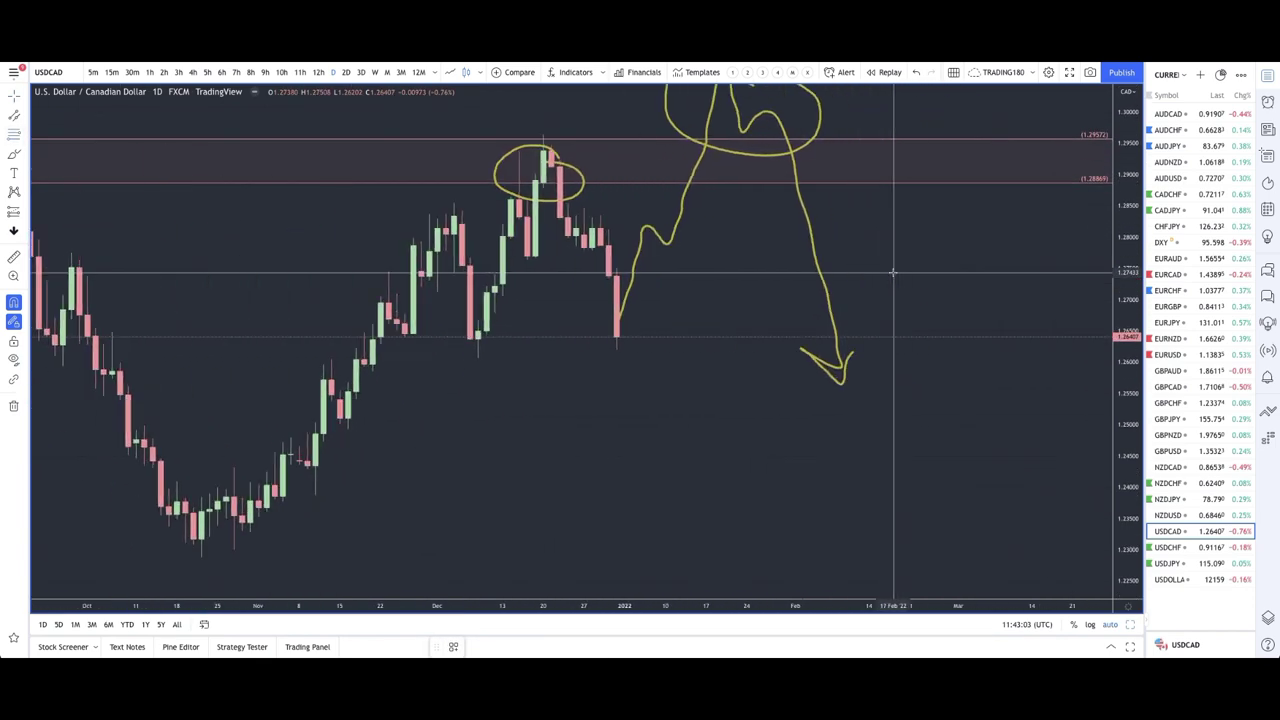
left_click_drag(560, 245, 550, 208)
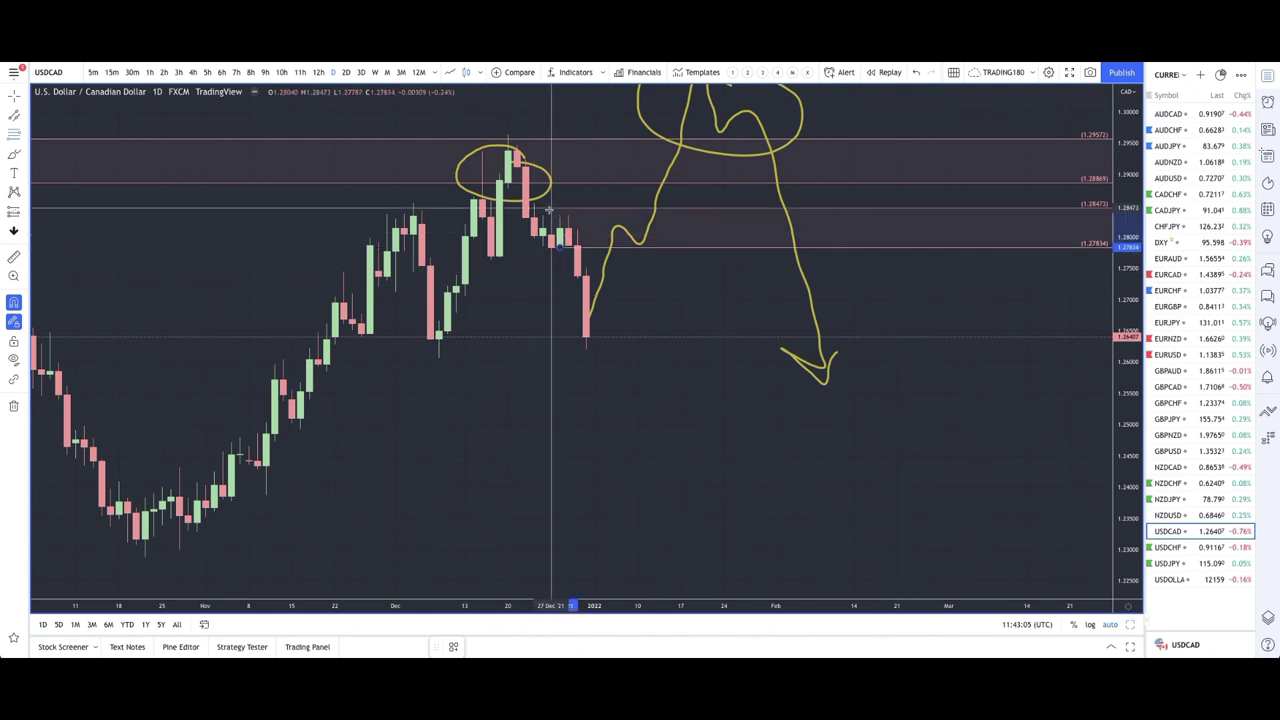
Review the USDCAD markup, then open the USDCHF daily chart.
scroll(570, 291, "down", 4)
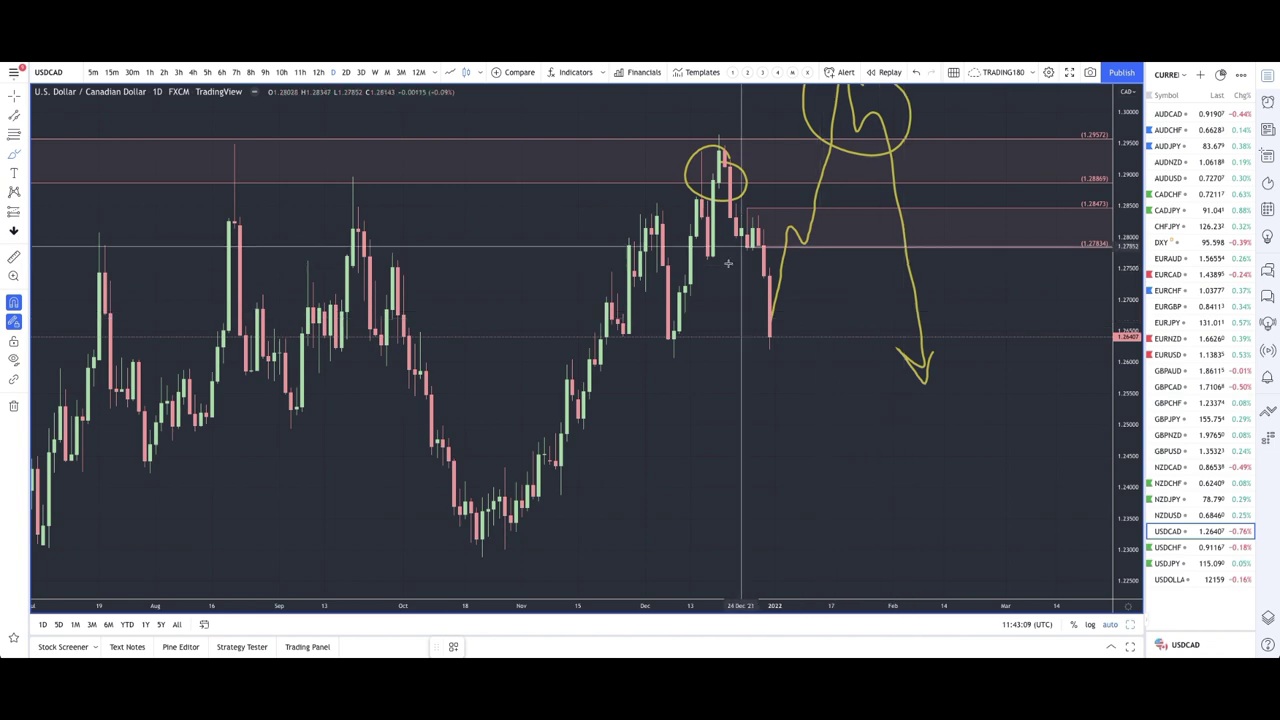
scroll(871, 300, "down", 3)
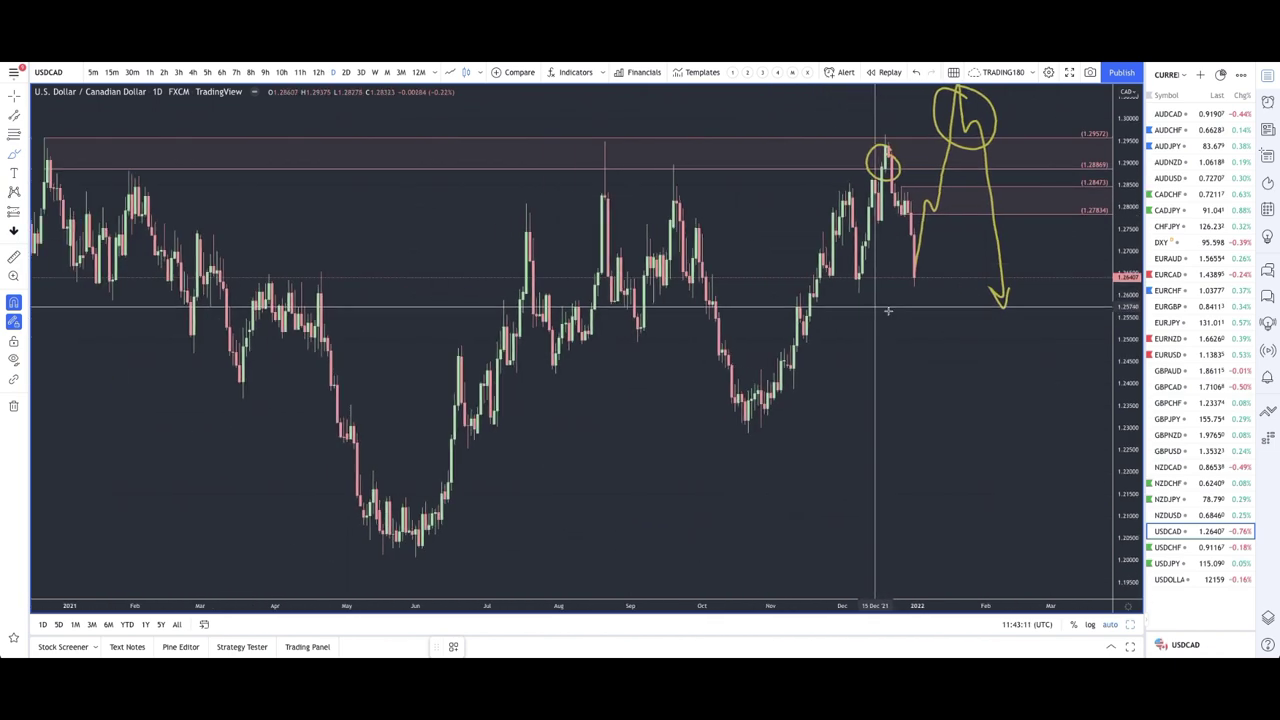
scroll(918, 313, "up", 1)
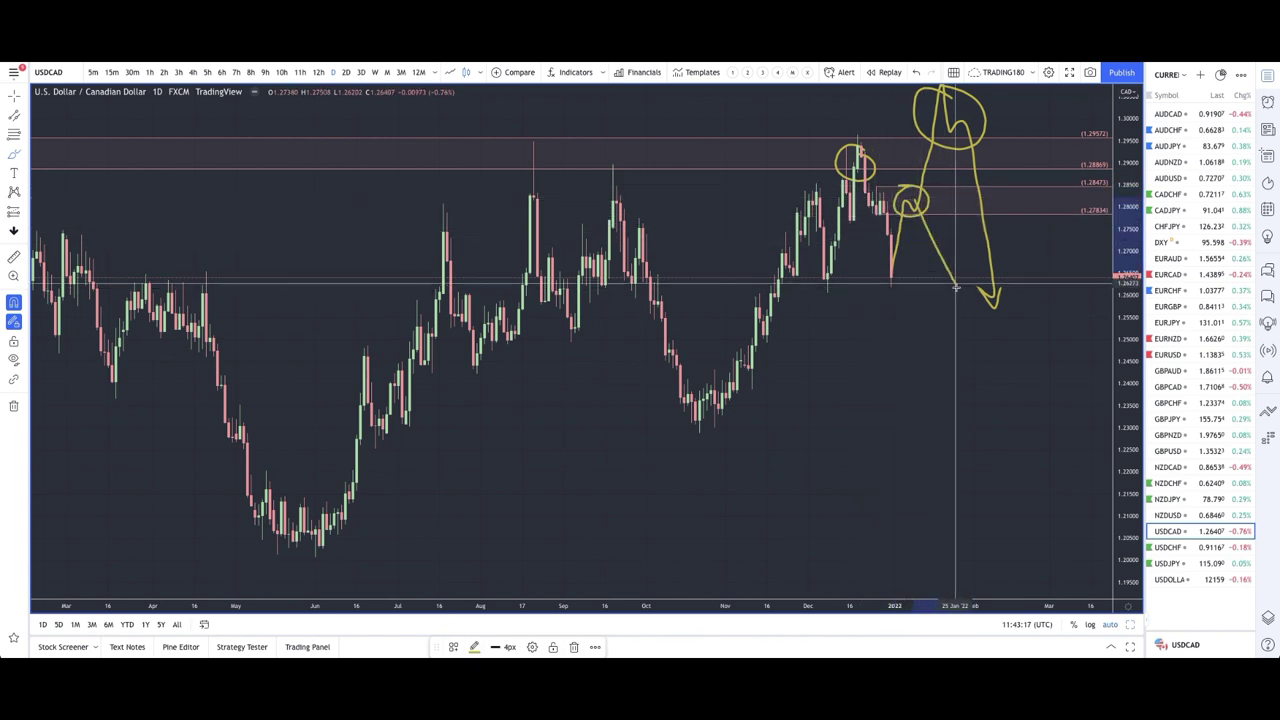
scroll(914, 285, "up", 3)
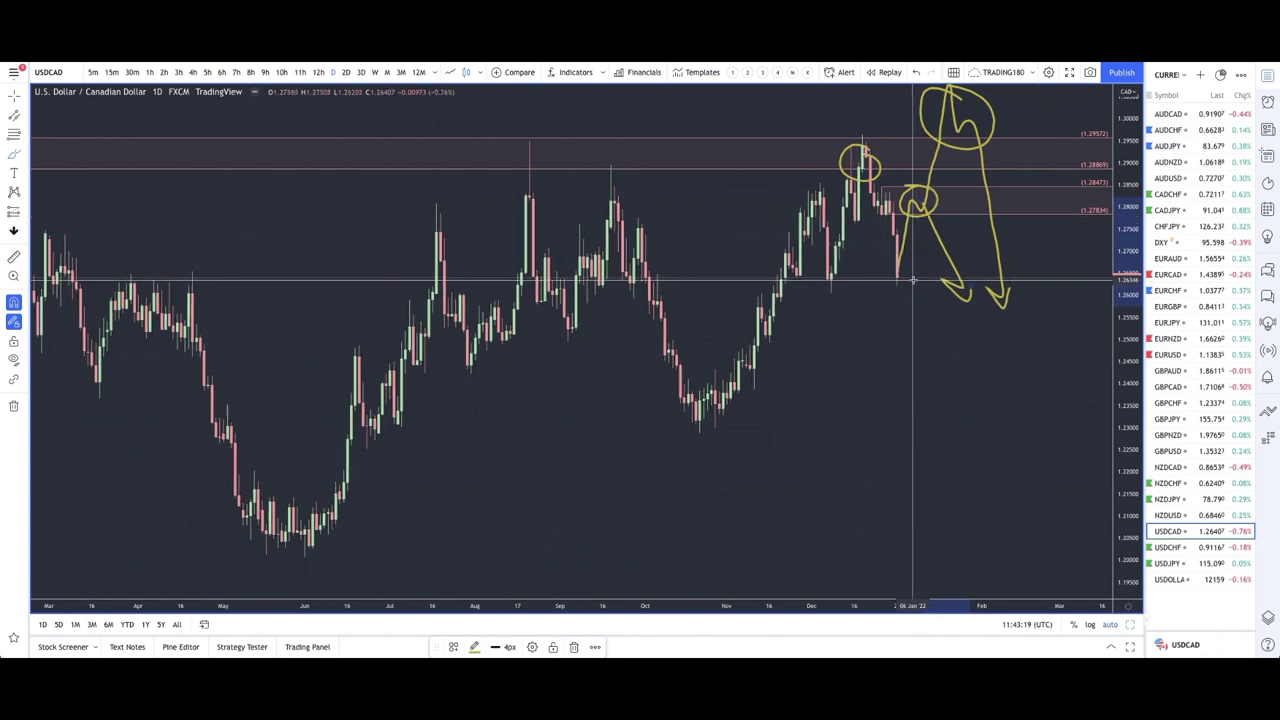
scroll(914, 281, "up", 2)
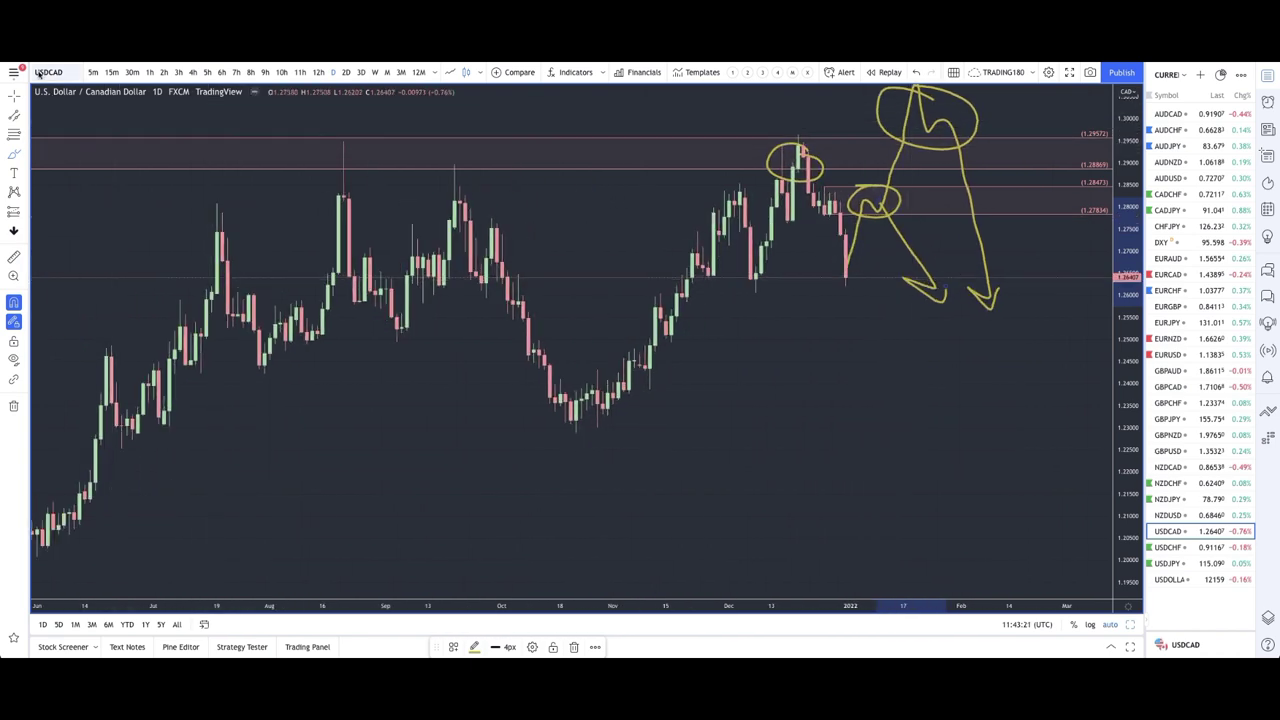
scroll(650, 258, "down", 5)
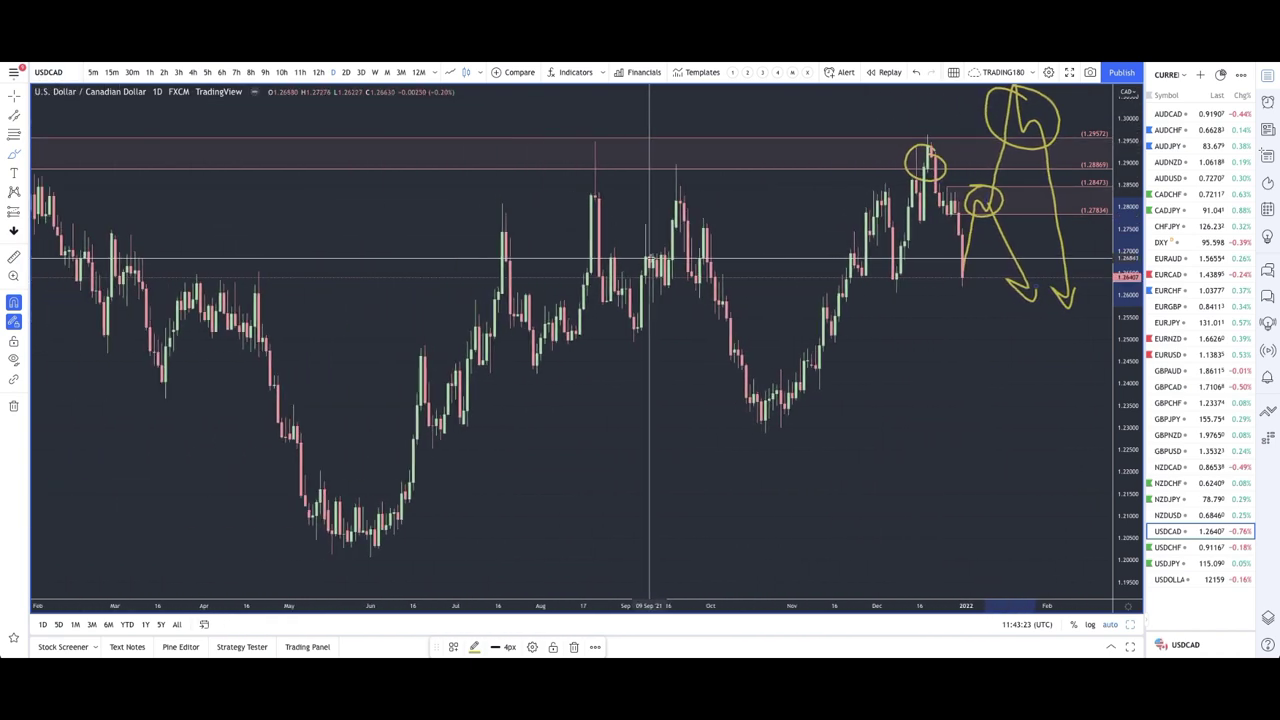
scroll(650, 258, "up", 5)
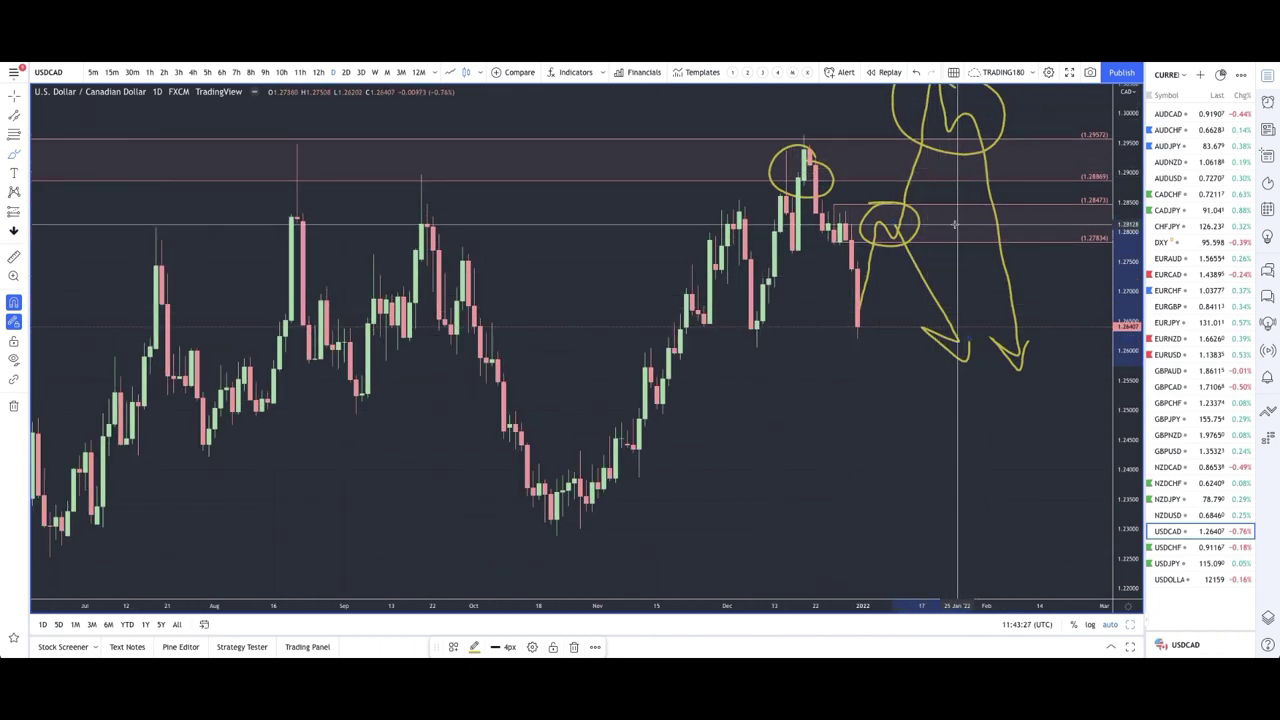
scroll(925, 400, "down", 2)
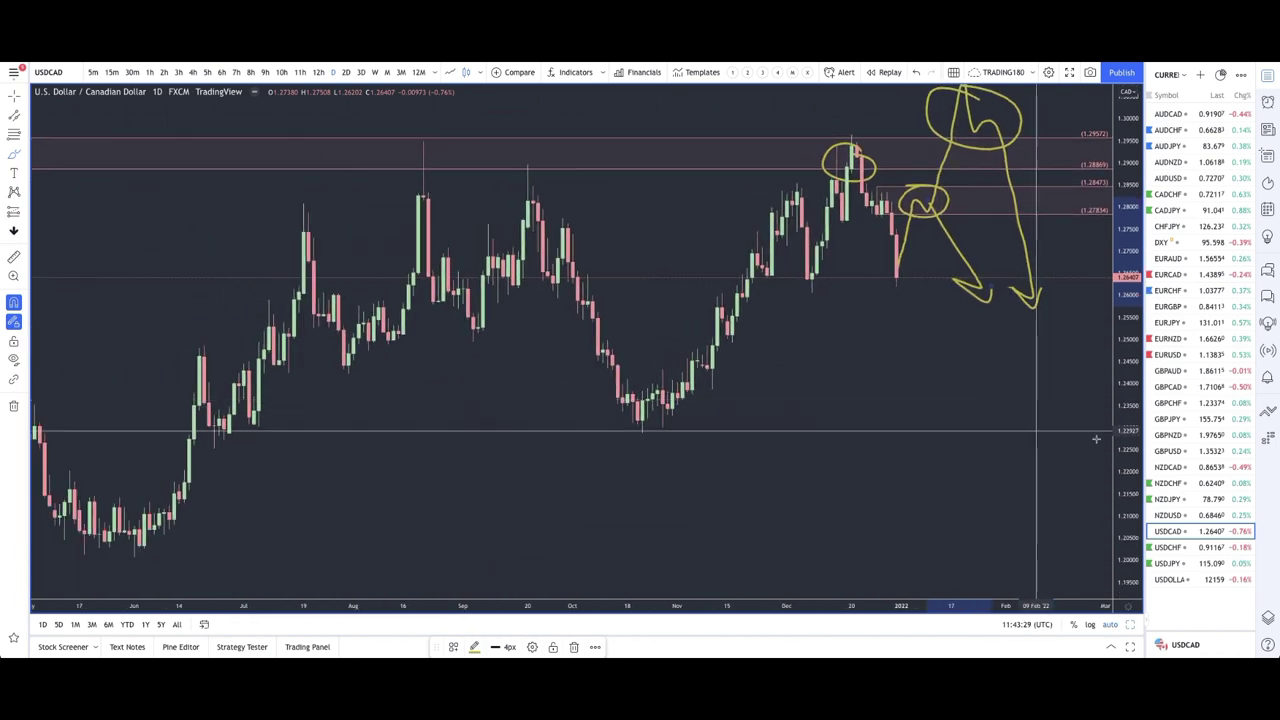
left_click(1192, 546)
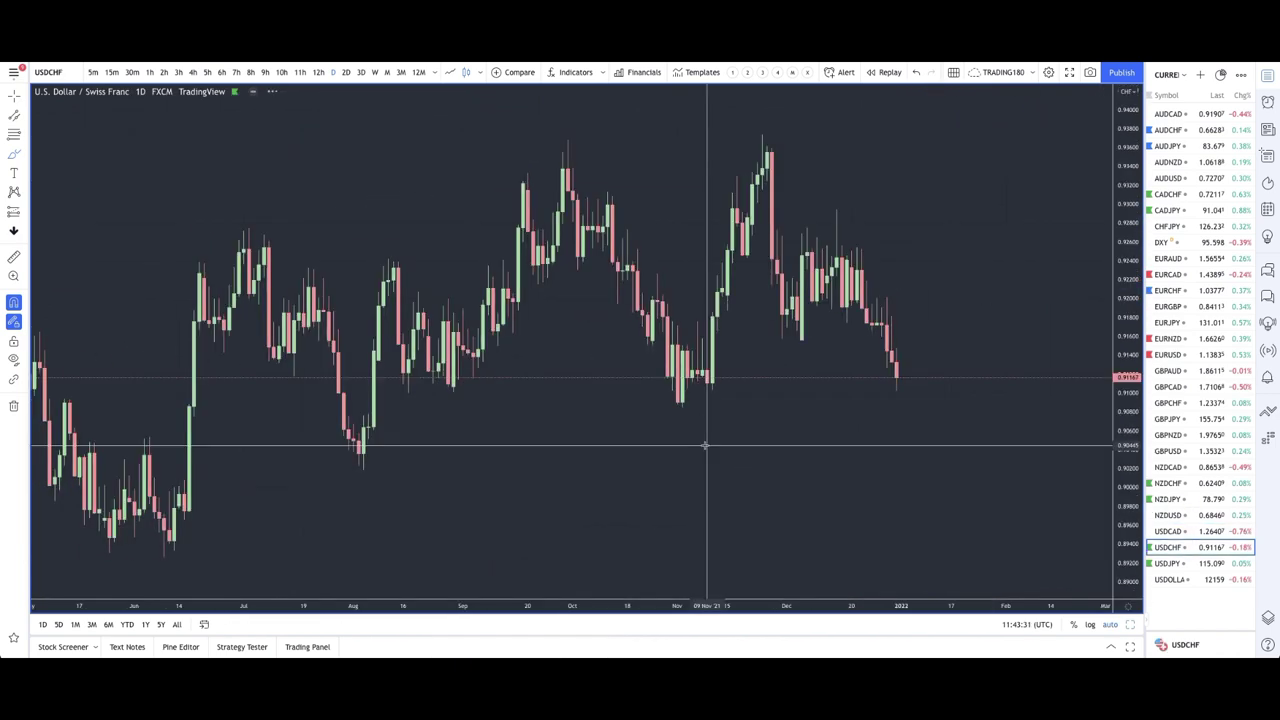
Extend the yellow USDCHF support line further to the right.
scroll(977, 500, "up", 3)
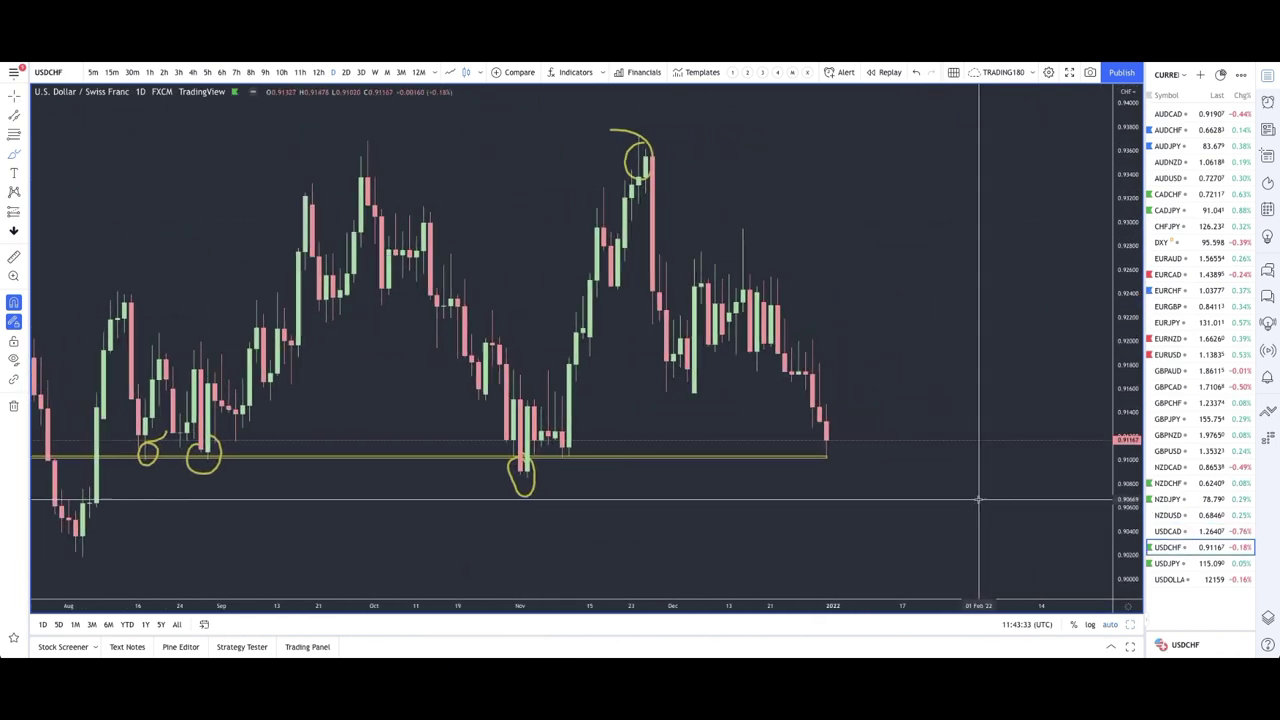
left_click_drag(805, 530, 1051, 531)
scroll(1051, 531, "down", 5)
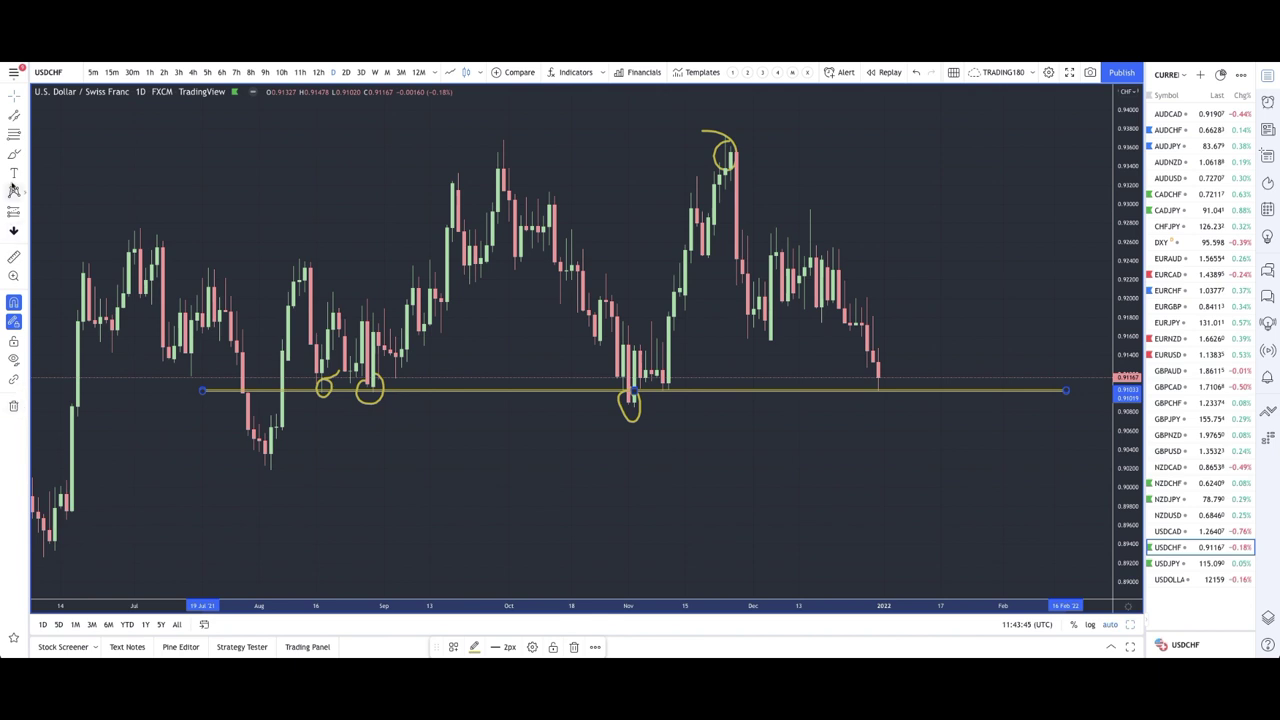
Brush a C mark below the support line and an R mark at it.
left_click(14, 155)
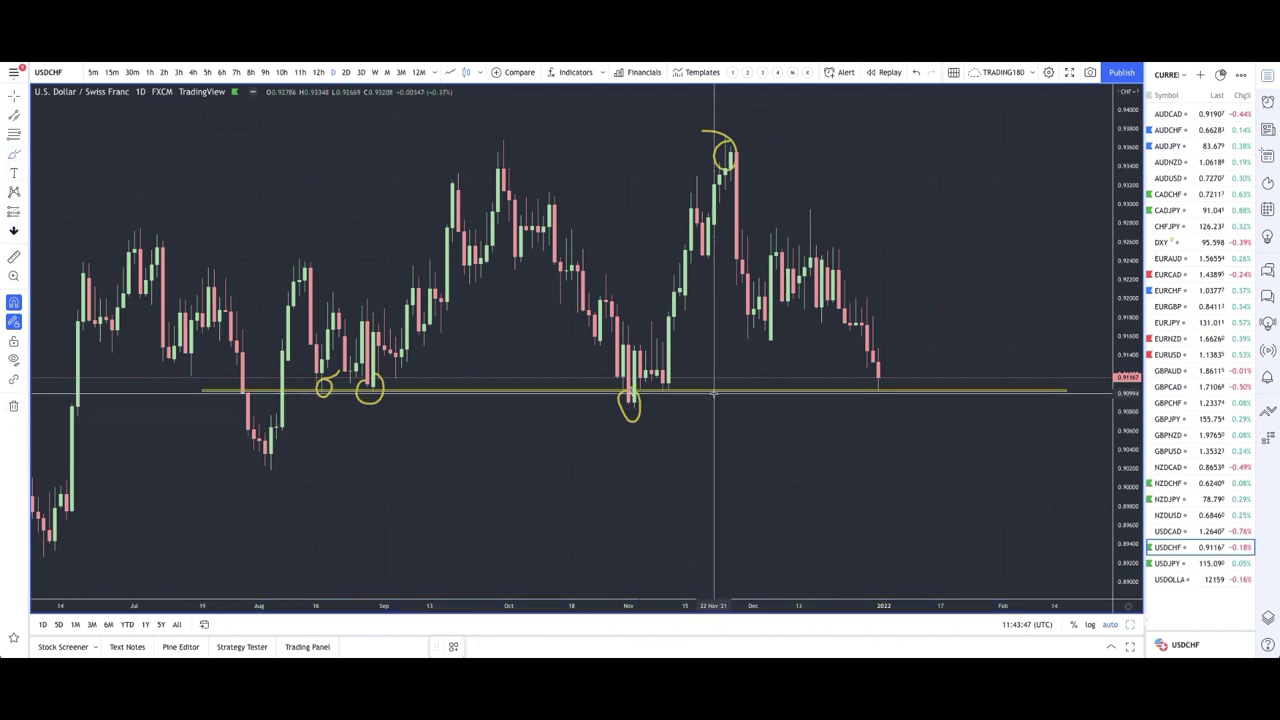
left_click_drag(724, 396, 726, 411)
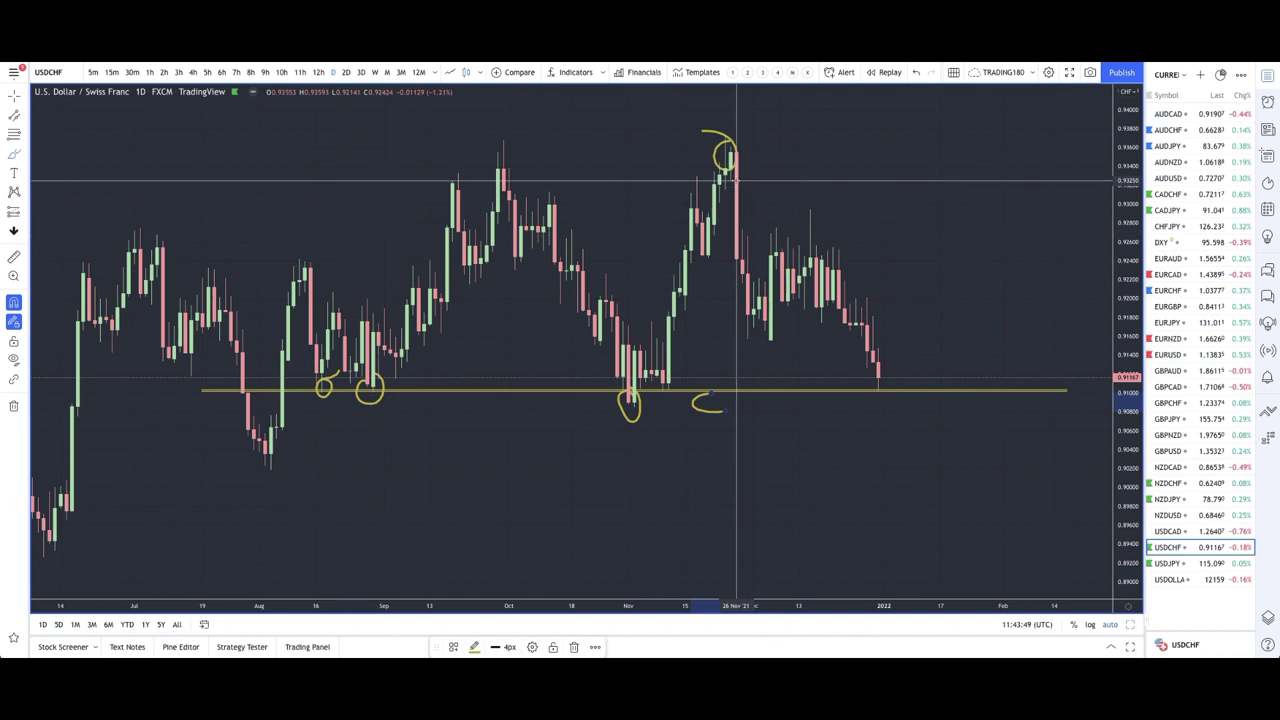
mouse_move(877, 405)
left_mouse_down()
mouse_move(900, 385)
mouse_move(905, 414)
left_mouse_up()
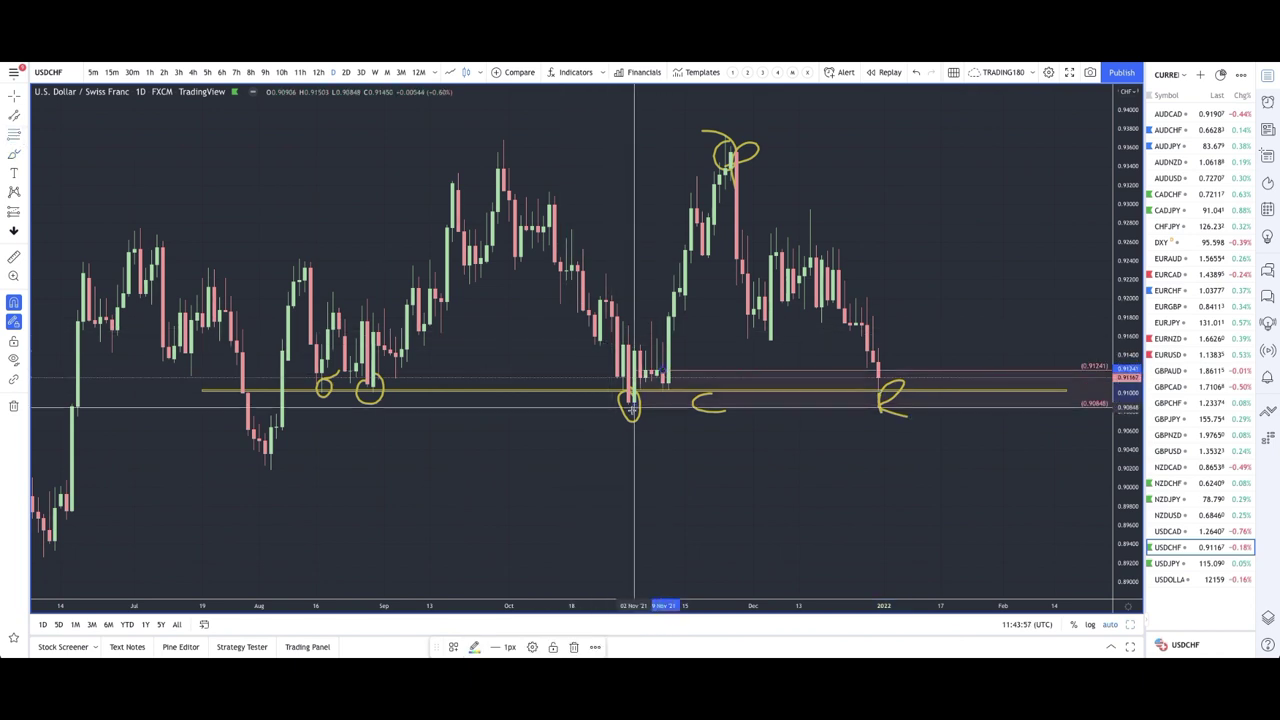
Apply the 2. DEMAND template to the 0.90848–0.91241 zone.
left_click(453, 648)
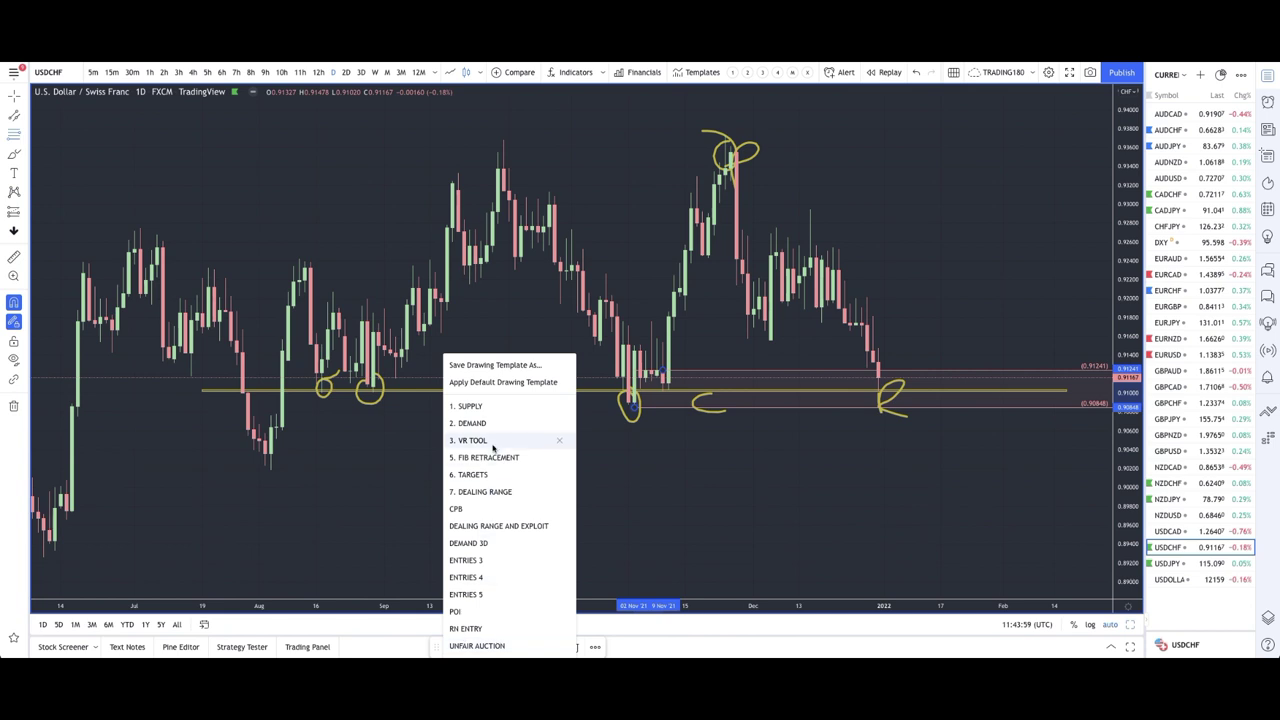
left_click(489, 425)
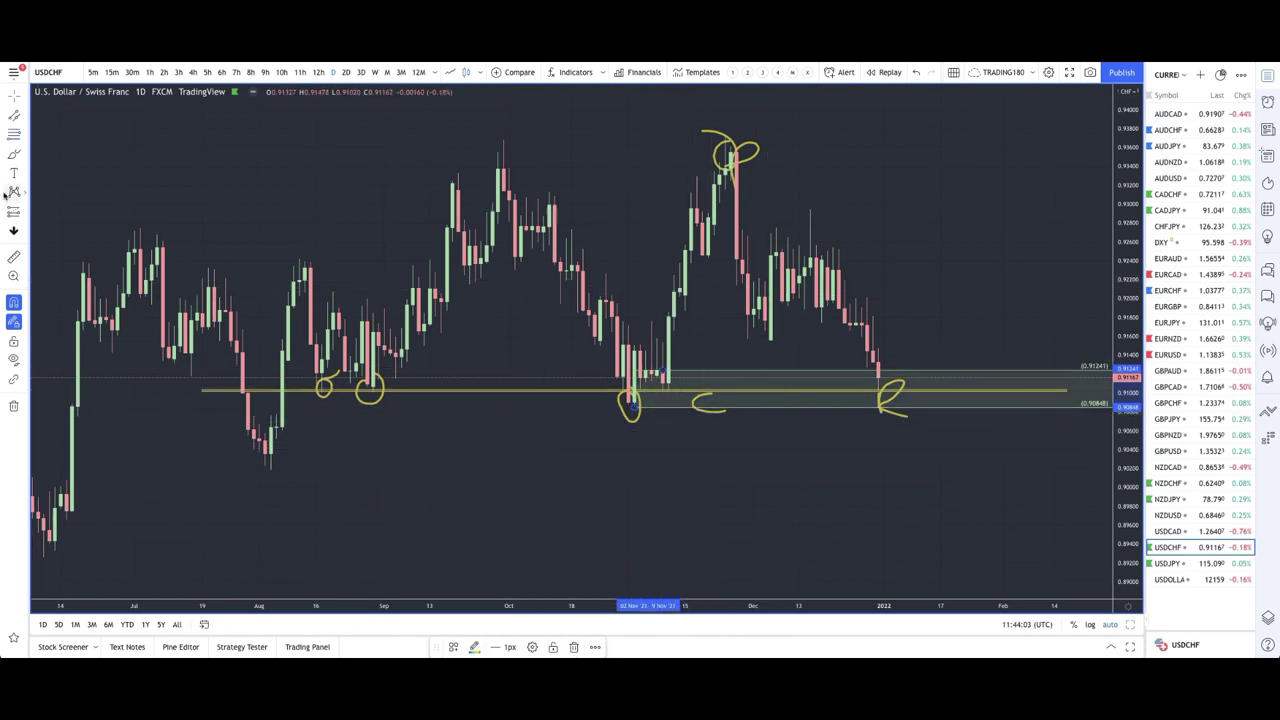
left_click(262, 445)
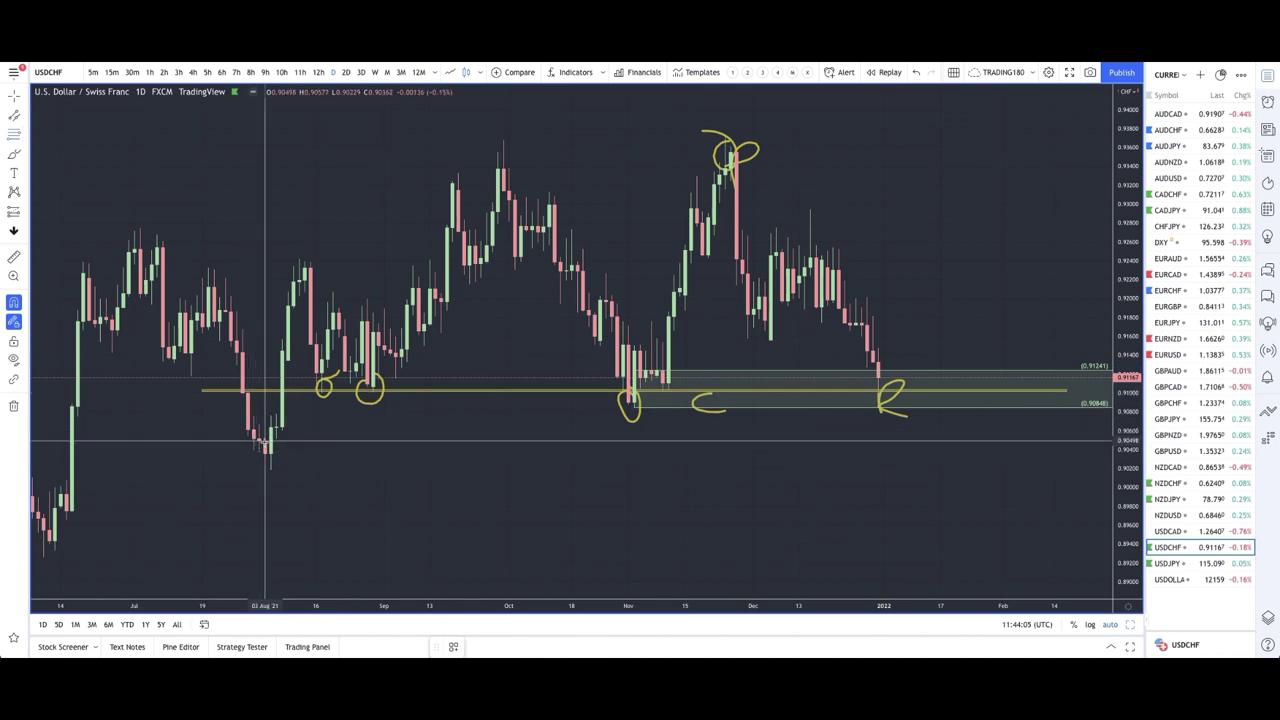
Draw a lower zone from 0.90184 to 0.90498 and switch to the 8-hour timeframe.
left_click_drag(264, 441, 268, 466)
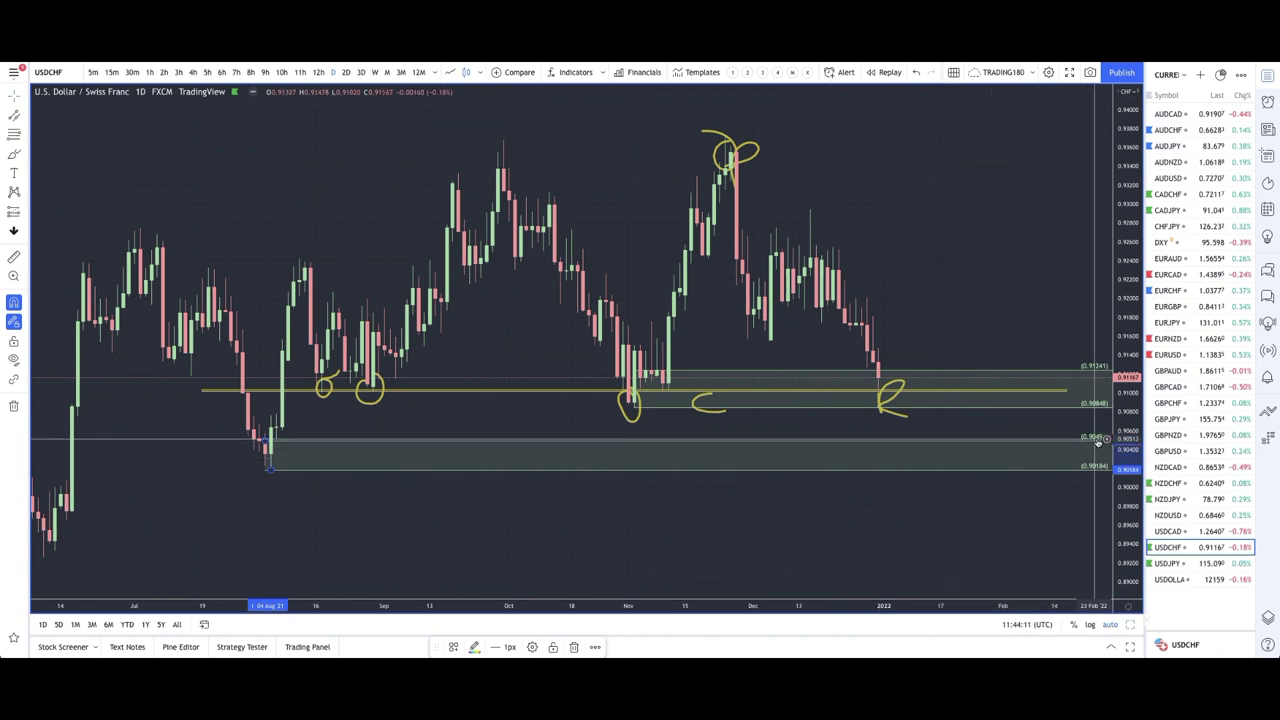
scroll(996, 445, "up", 1)
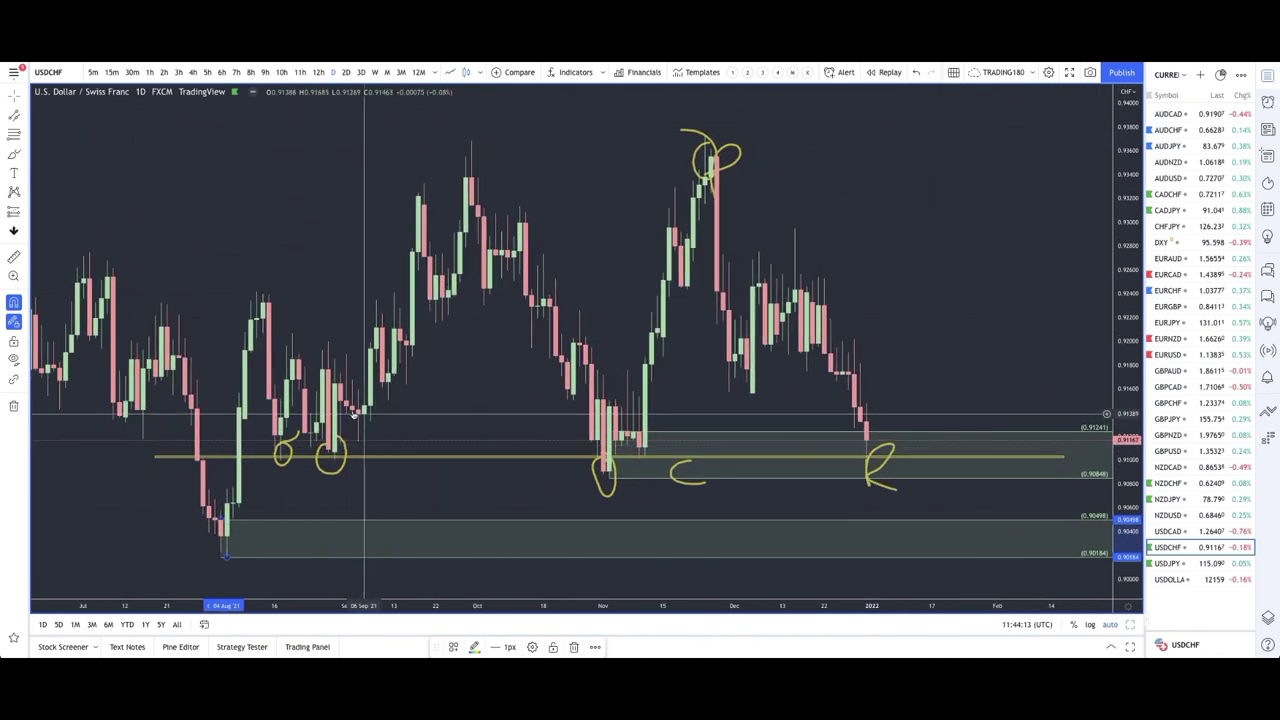
left_click(14, 155)
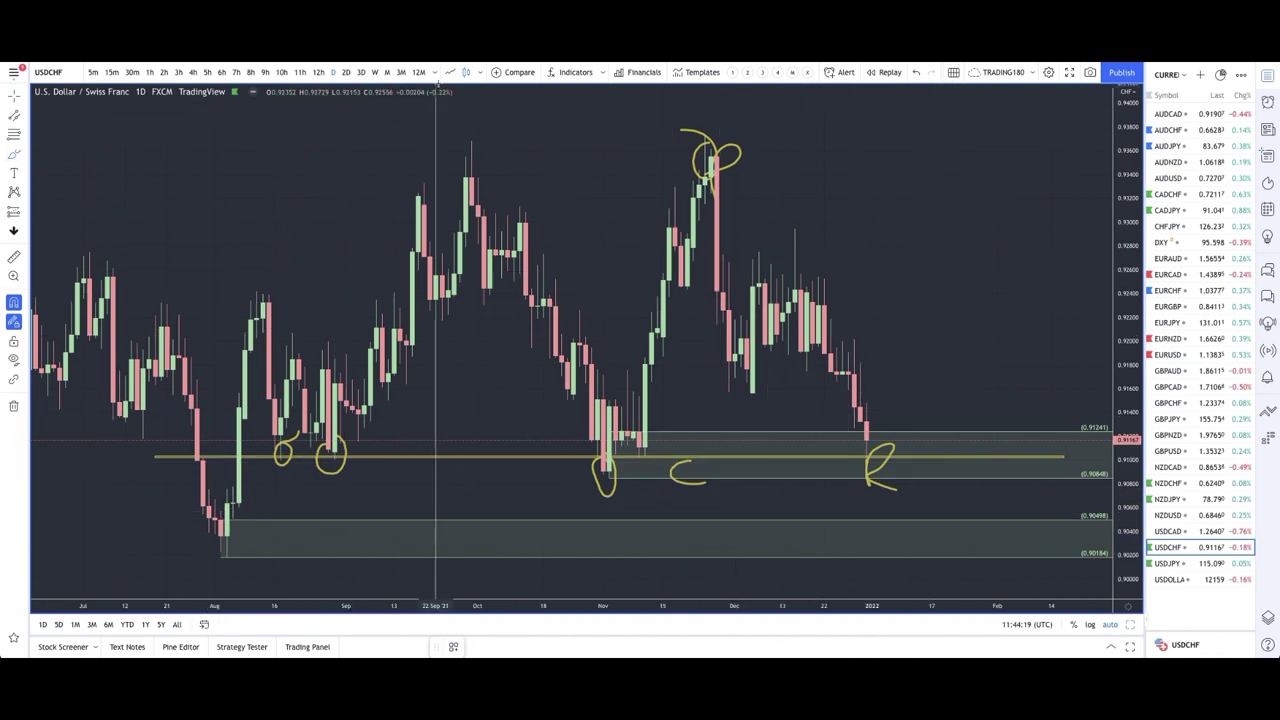
left_click(250, 72)
Return the USDCHF chart to the daily timeframe.
scroll(854, 491, "down", 4)
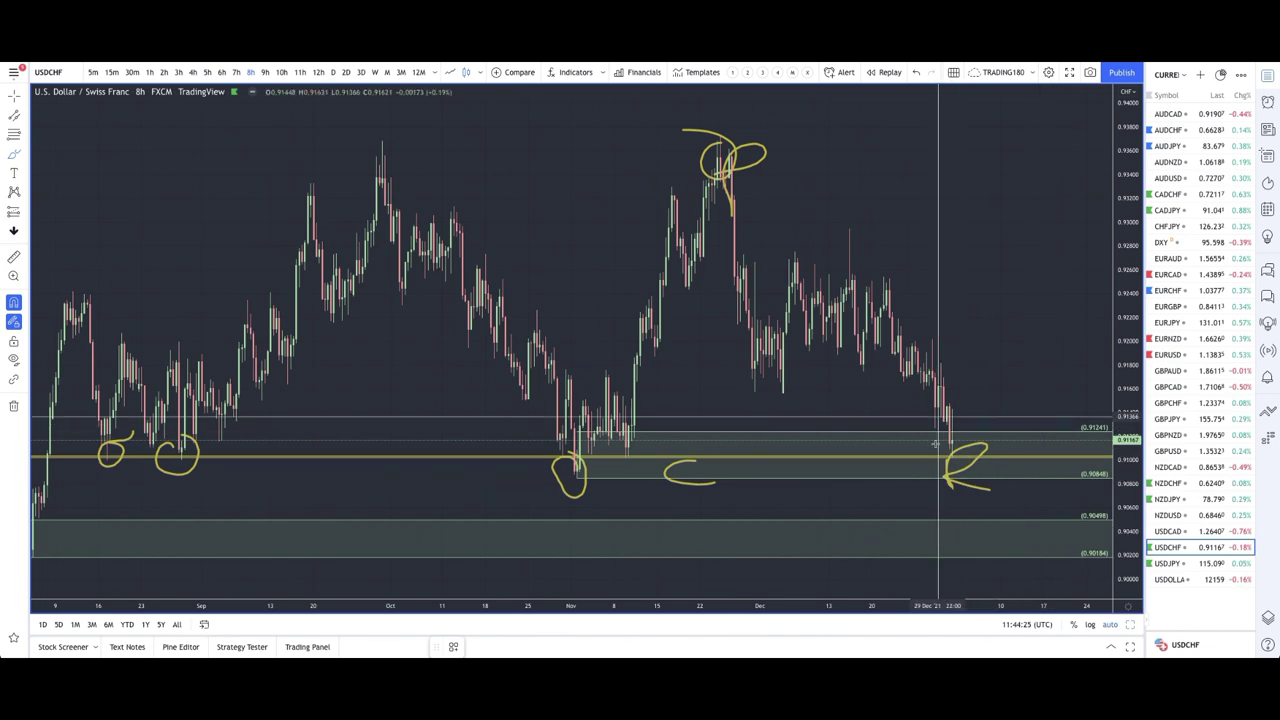
scroll(960, 500, "down", 2)
scroll(962, 500, "down", 1)
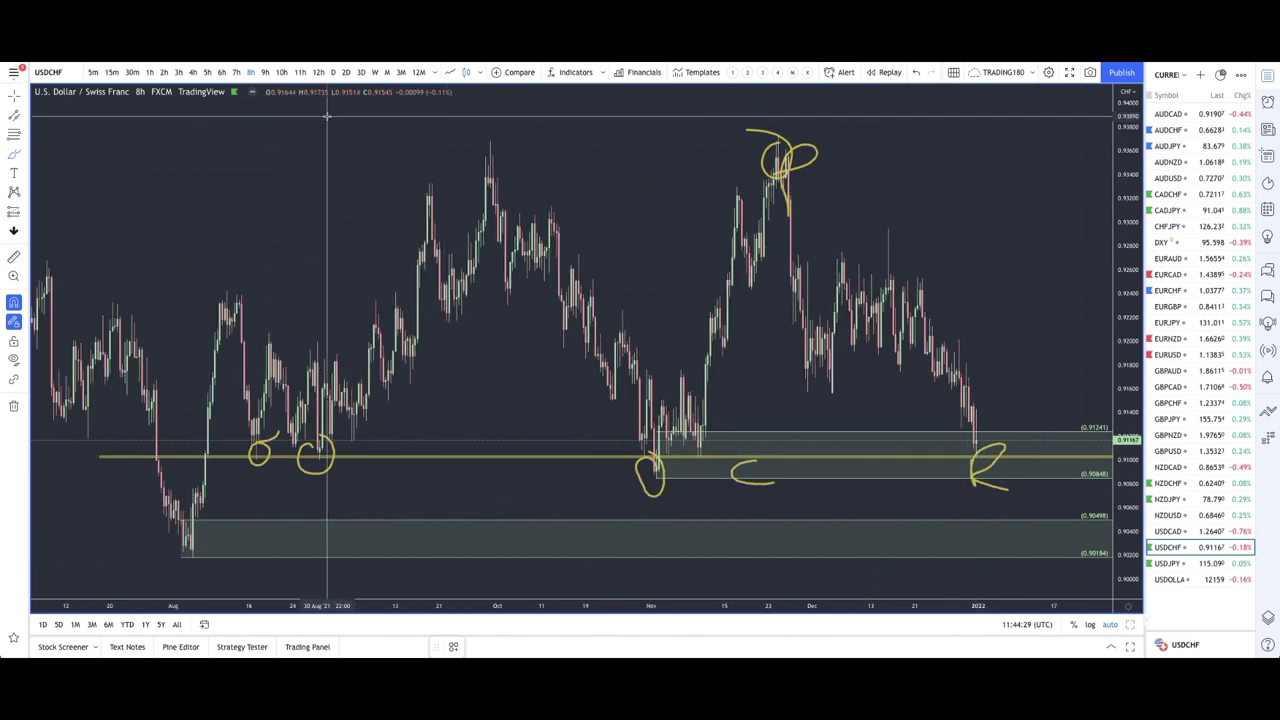
left_click(333, 72)
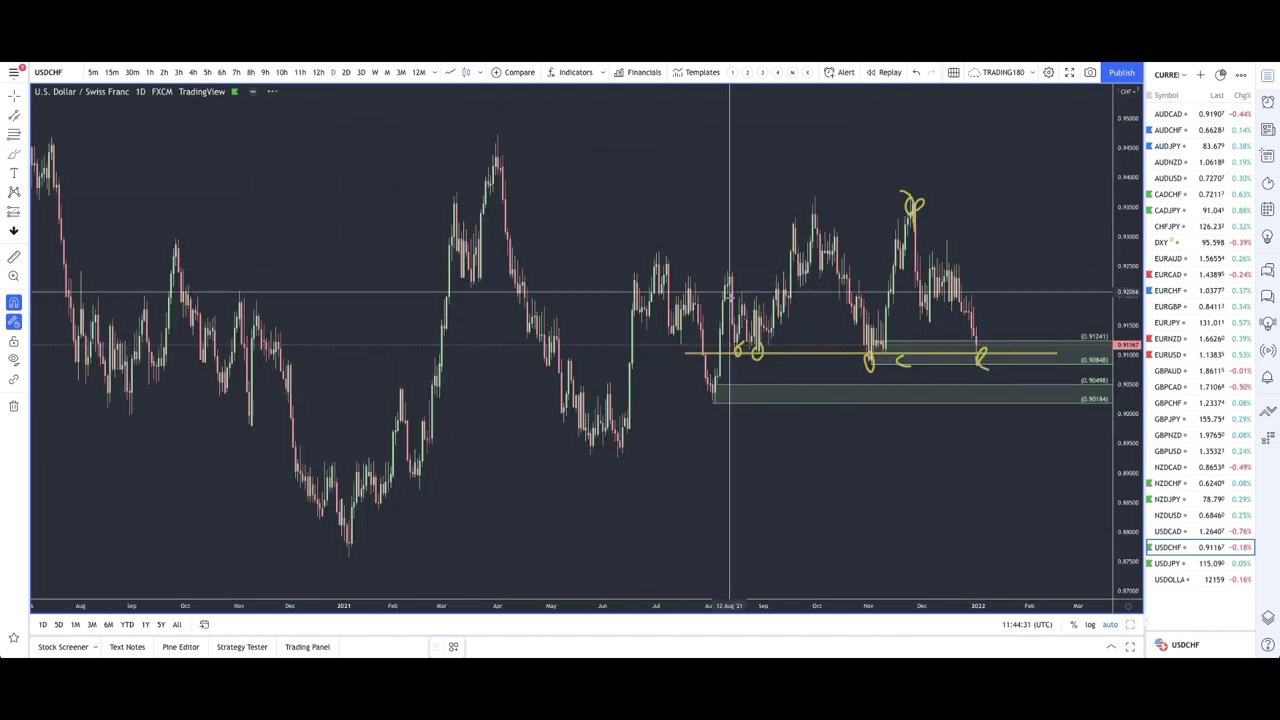
scroll(886, 371, "up", 2)
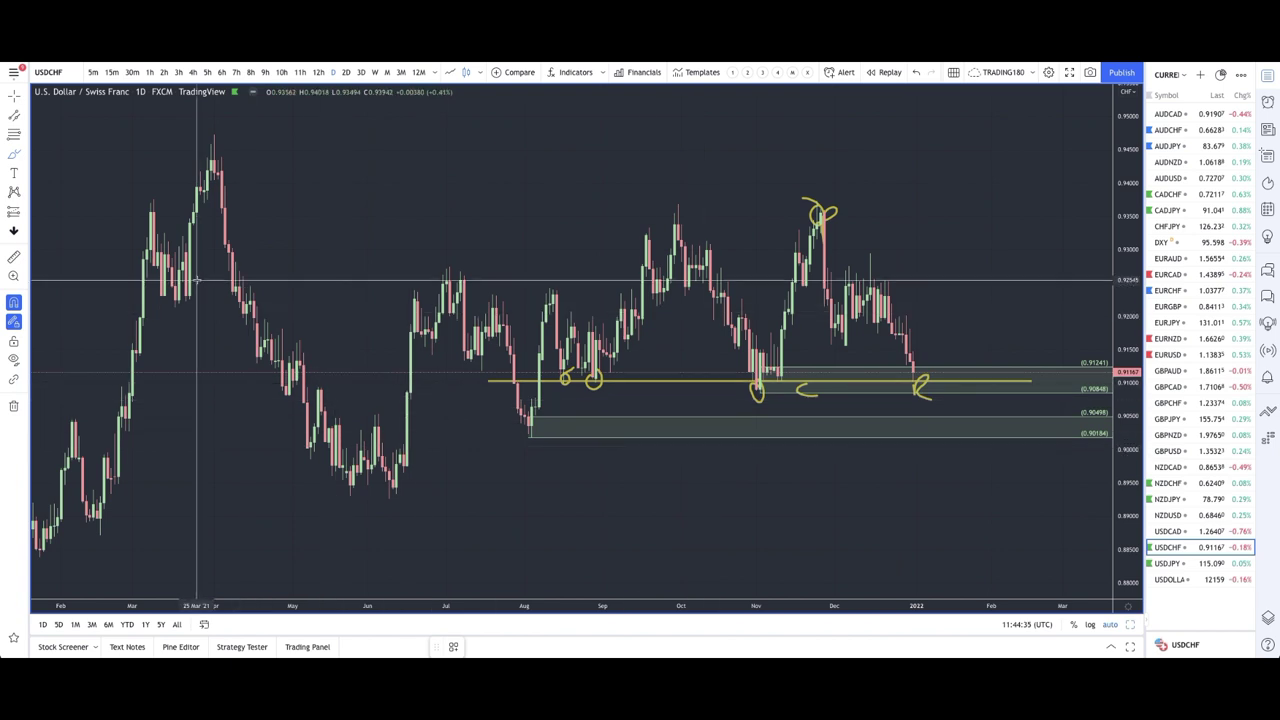
Brush a circle around the 0.90184–0.90498 zone with an upward arrow, then open USDJPY.
left_click(8, 152)
mouse_move(932, 414)
left_mouse_down()
mouse_move(945, 436)
mouse_move(929, 429)
mouse_move(997, 326)
mouse_move(992, 335)
left_mouse_up()
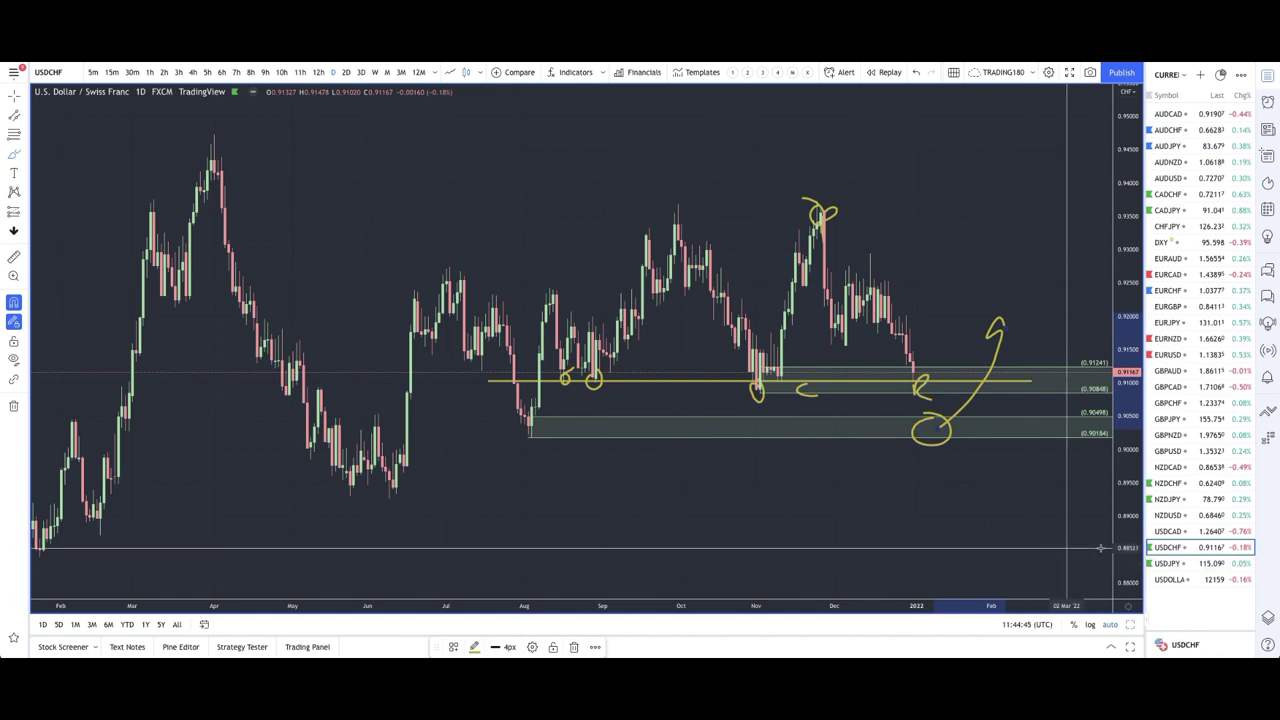
left_click(1170, 564)
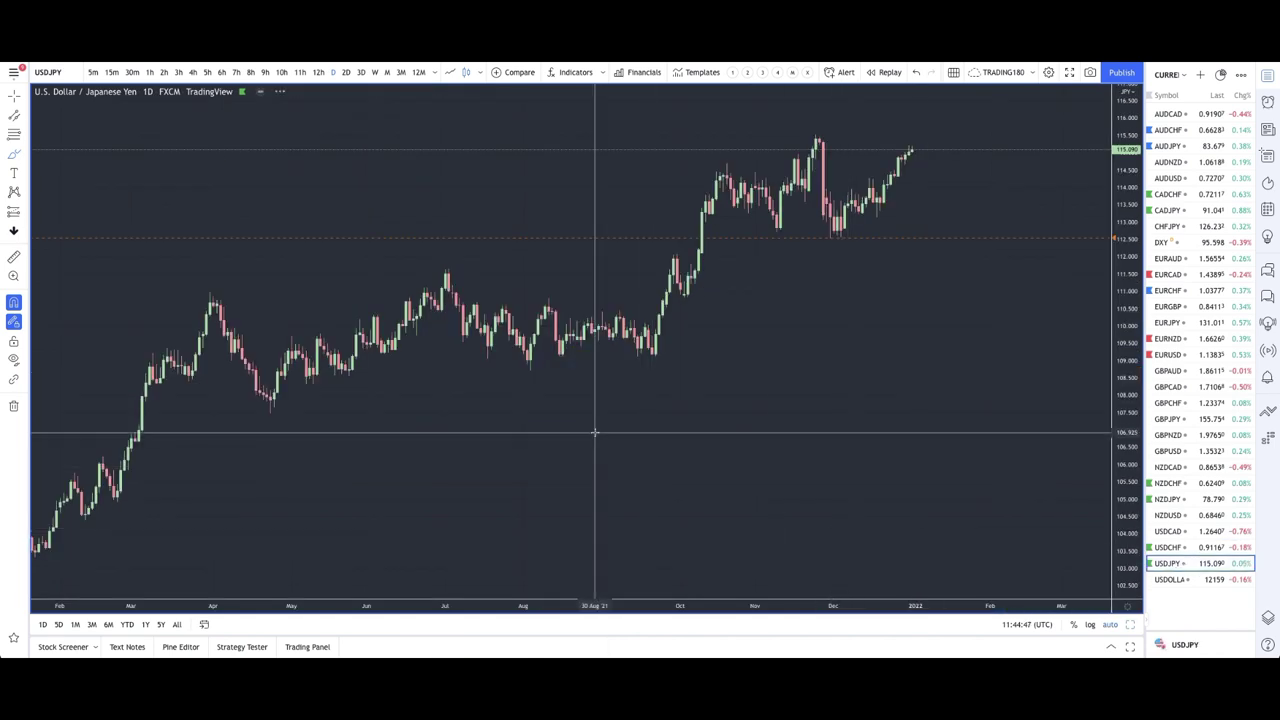
Draw the USDJPY demand zone, then reshape it to start at the late-November lows and reach down to 112.532.
scroll(704, 264, "up", 2)
scroll(706, 264, "up", 5)
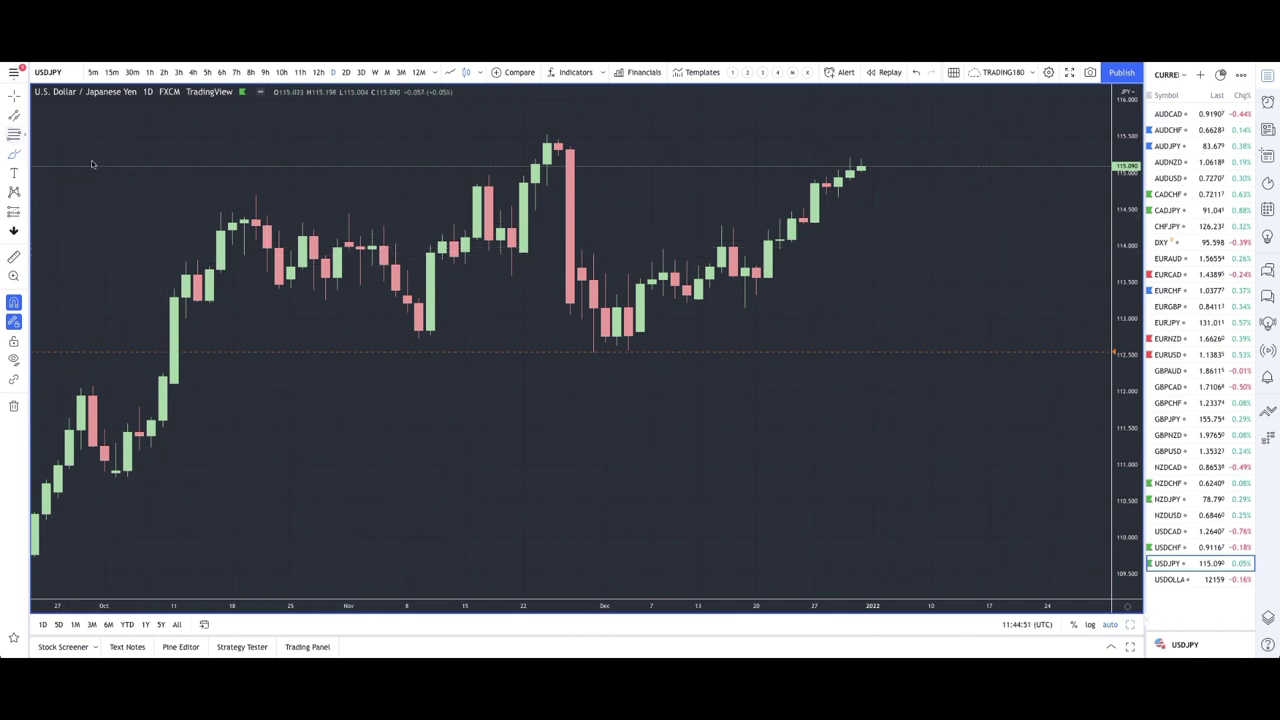
left_click_drag(418, 302, 417, 341)
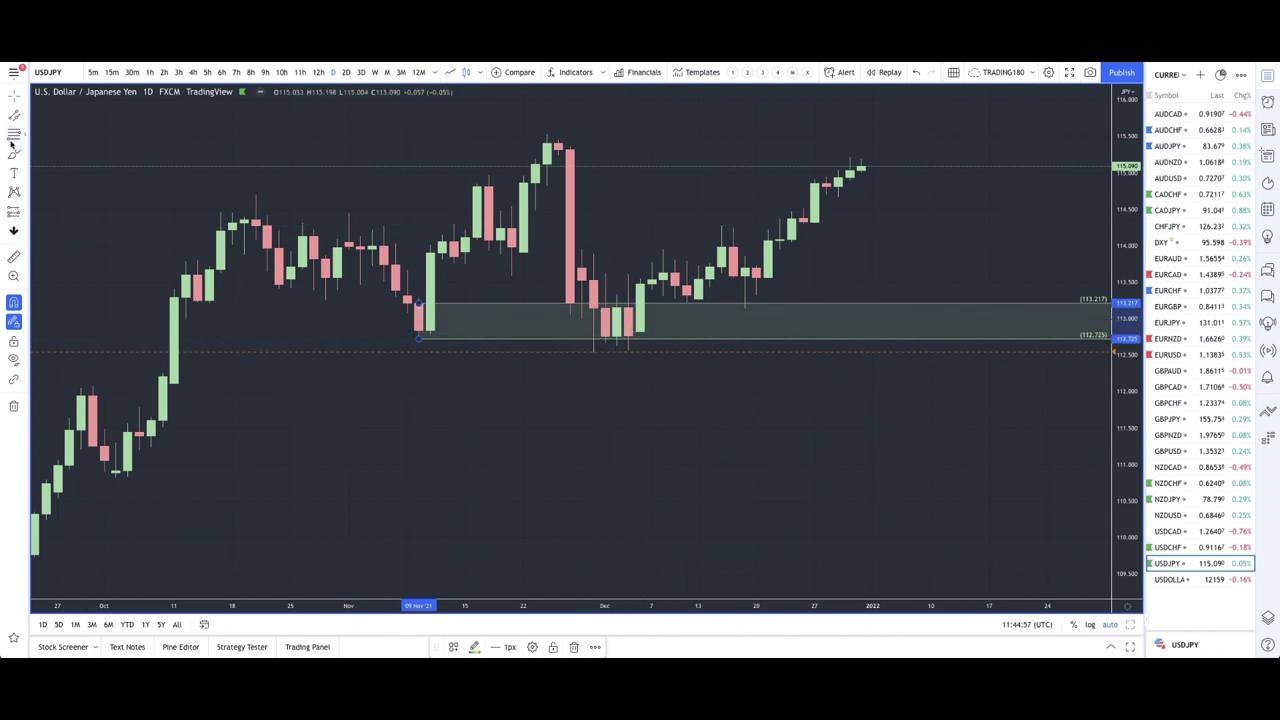
left_click(47, 160)
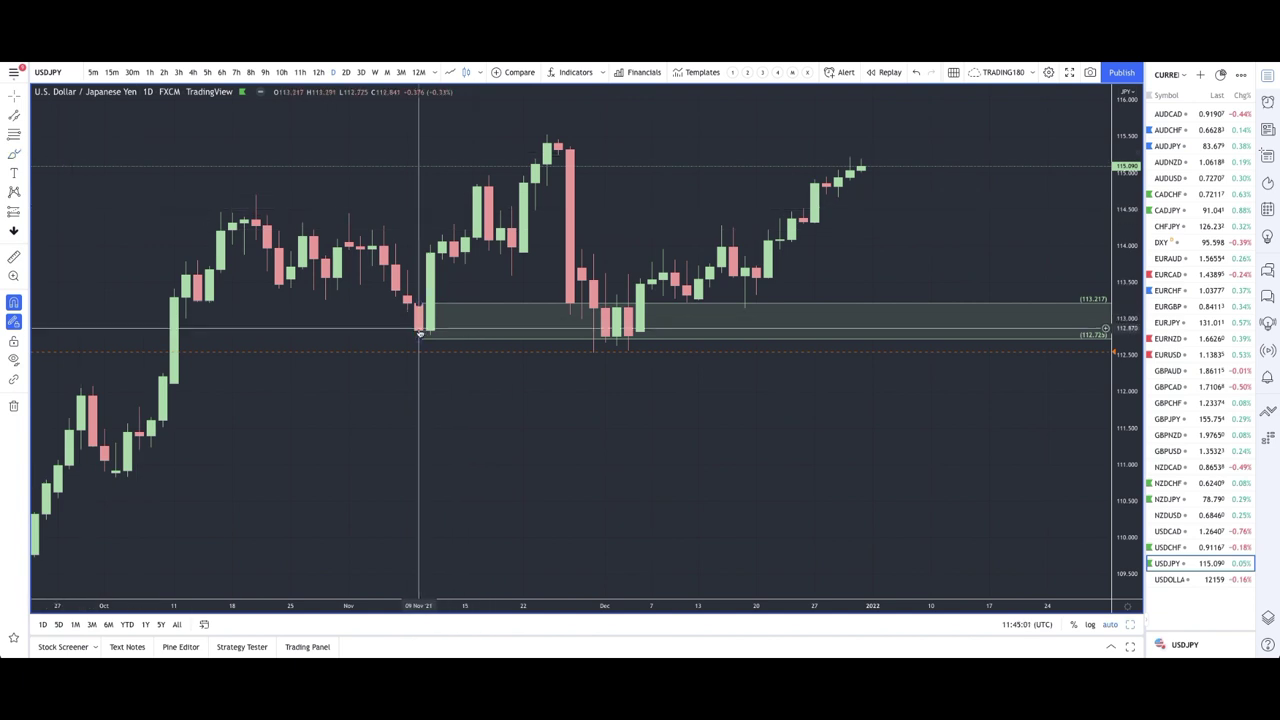
mouse_move(594, 337)
left_mouse_down()
mouse_move(606, 349)
mouse_move(594, 352)
left_mouse_up()
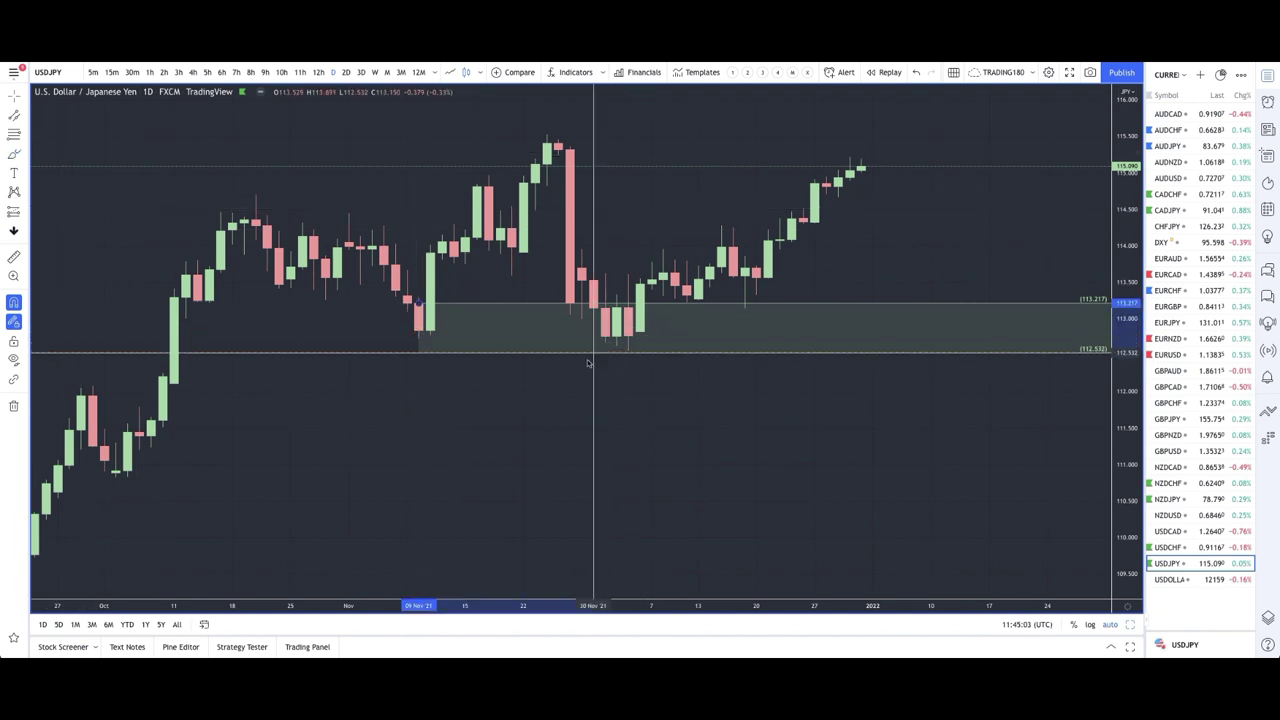
left_click_drag(420, 303, 628, 305)
Draw a 113.700–113.141 zone at the mid-December candles and delete the stray thin 113.454–113.223 zone.
left_click(14, 133)
left_click(706, 284)
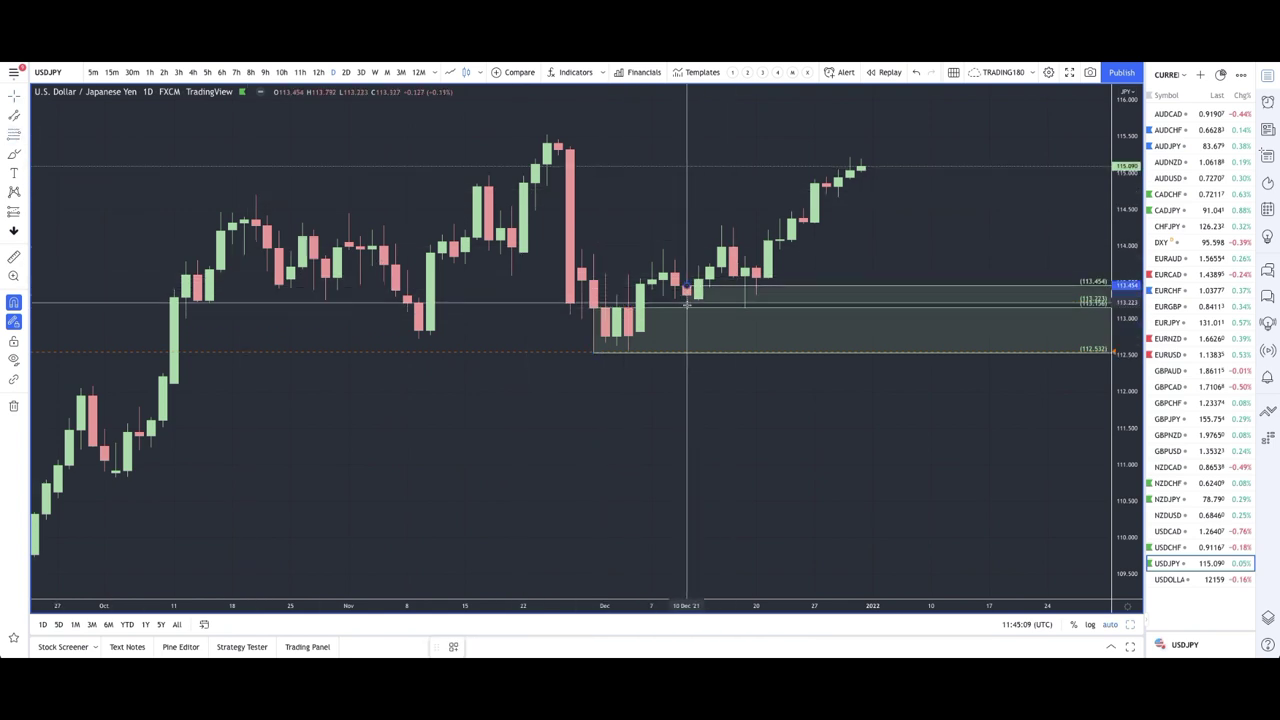
left_click(686, 303)
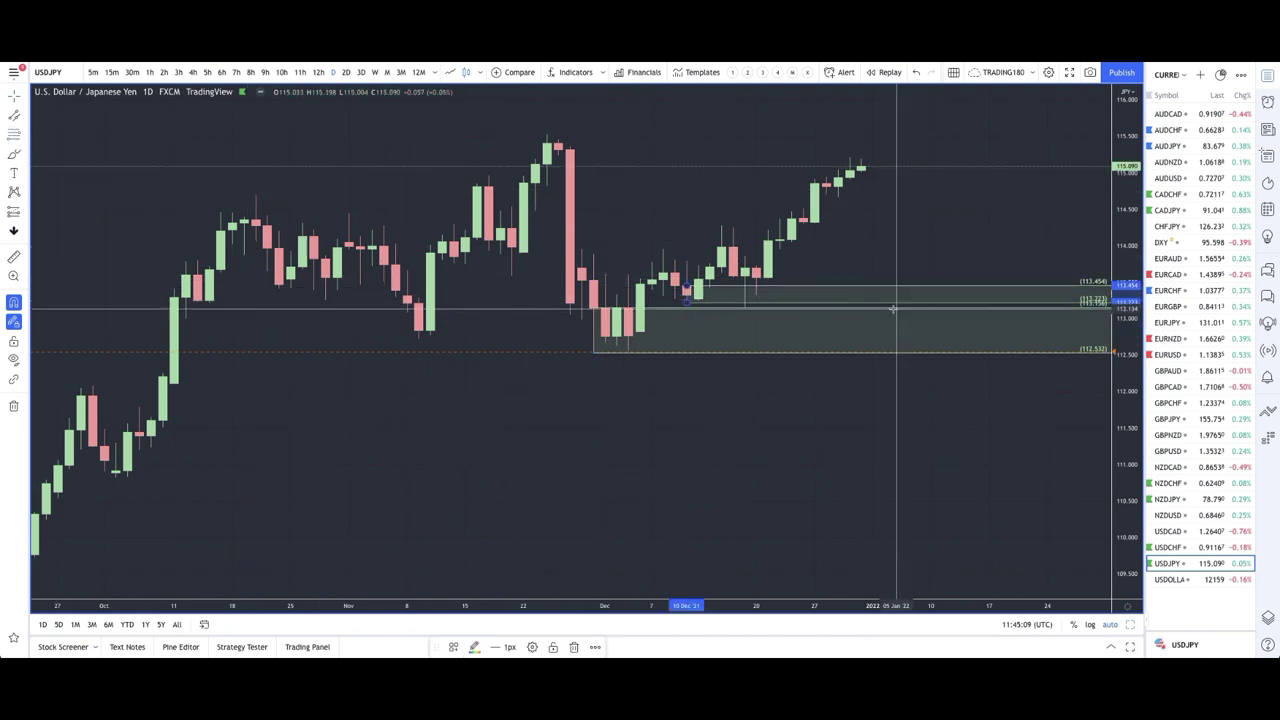
left_click(13, 133)
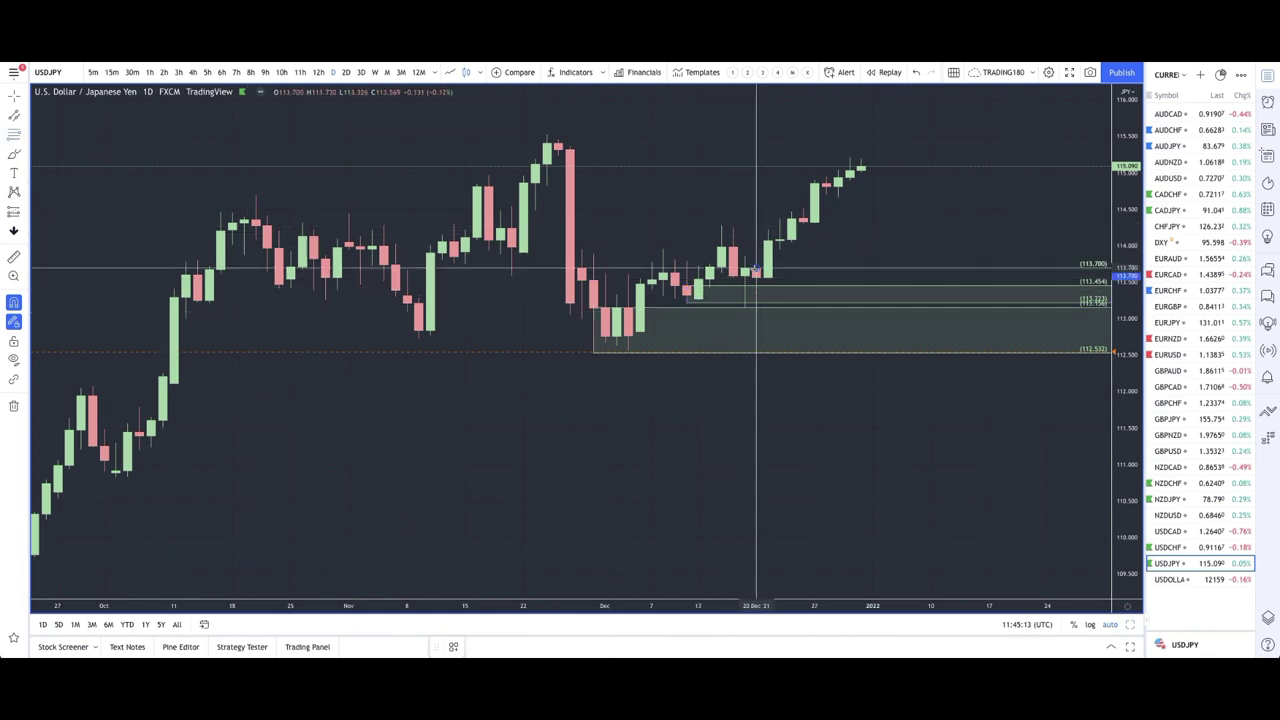
left_click(756, 270)
left_click(745, 308)
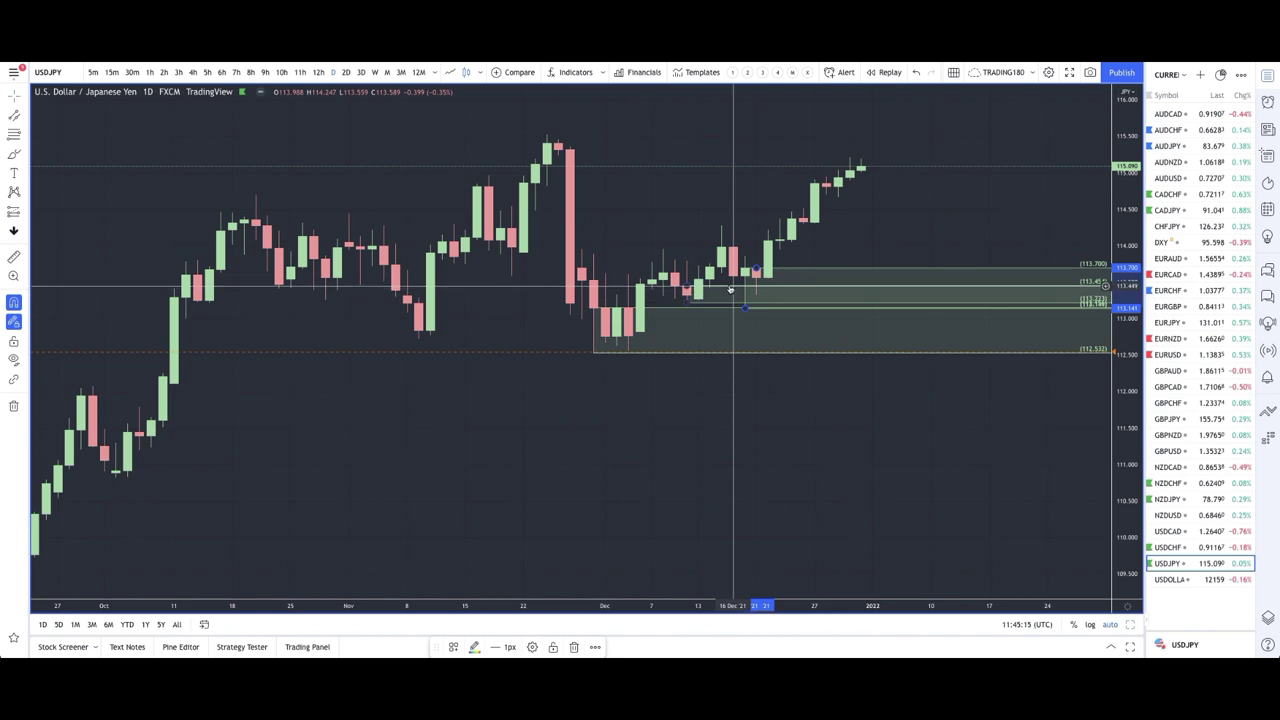
key("Delete")
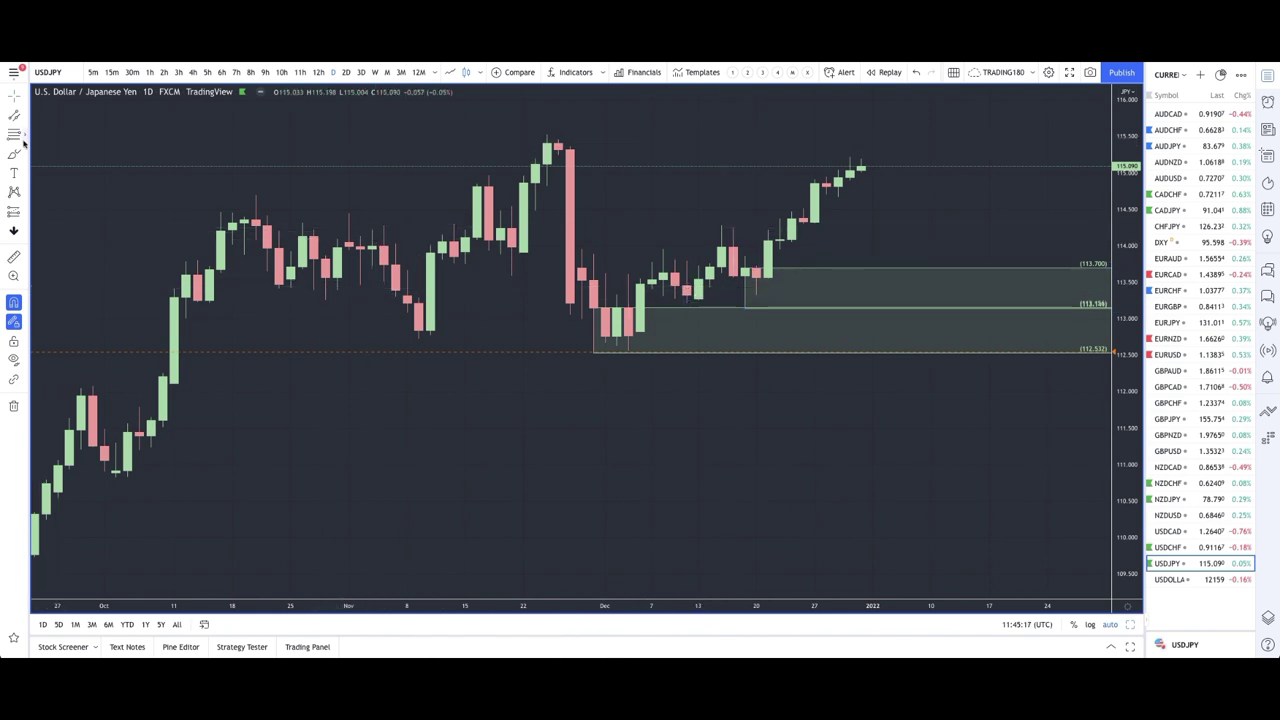
Add small zones at 114.301–114.380 and 114.668–114.859 near the latest candles.
left_click(802, 217)
left_click(805, 224)
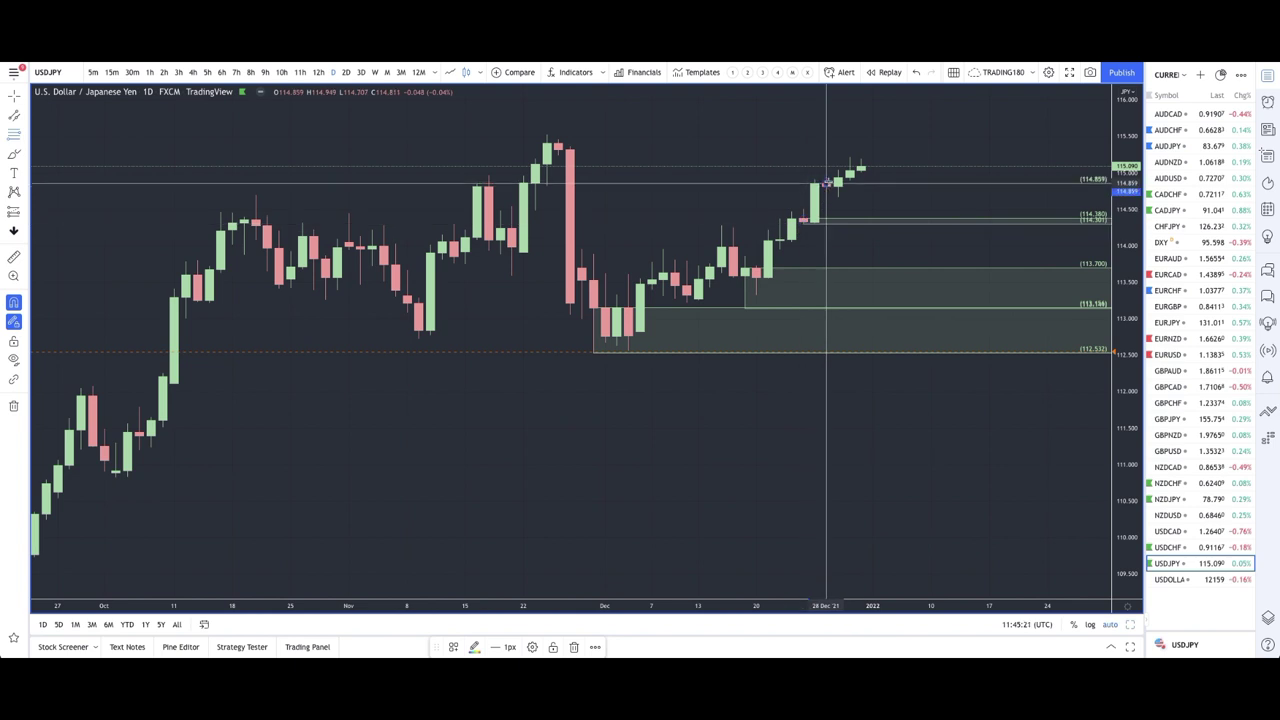
left_click(838, 197)
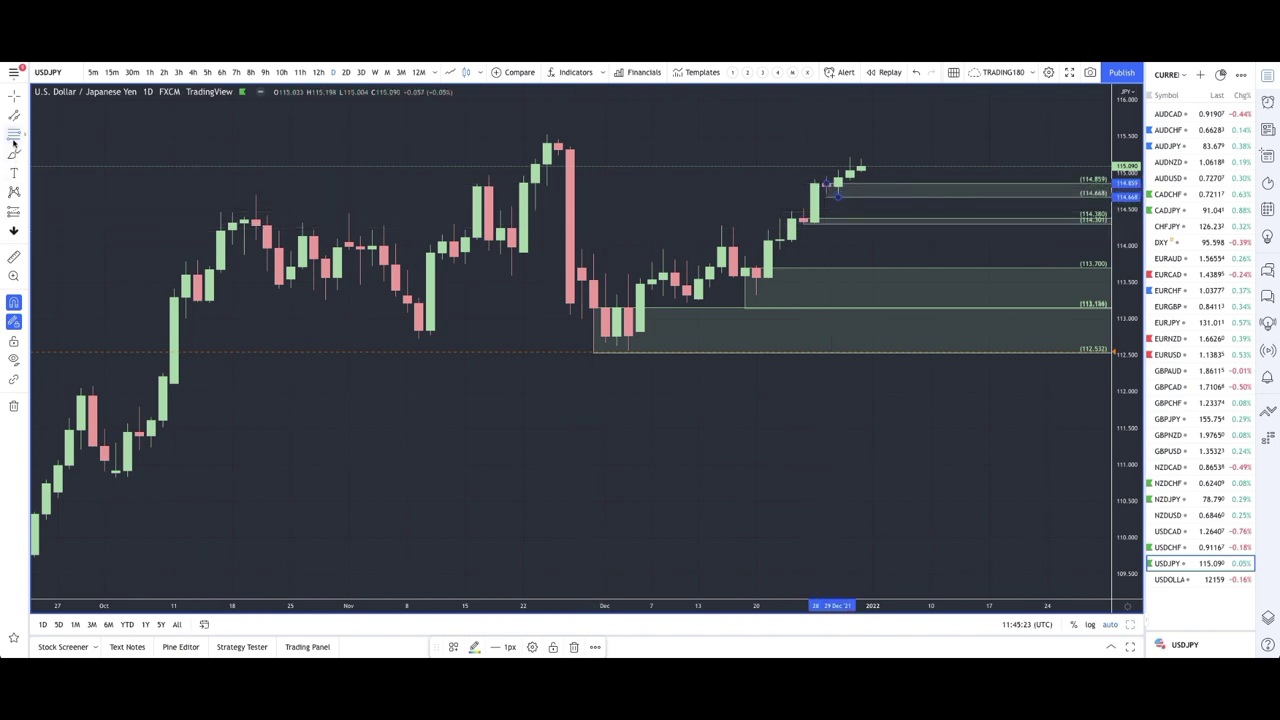
Draw a Fib range from the 115.523 high to 112.532 and apply the '3. VR TOOL' template.
left_click(13, 140)
left_click(546, 133)
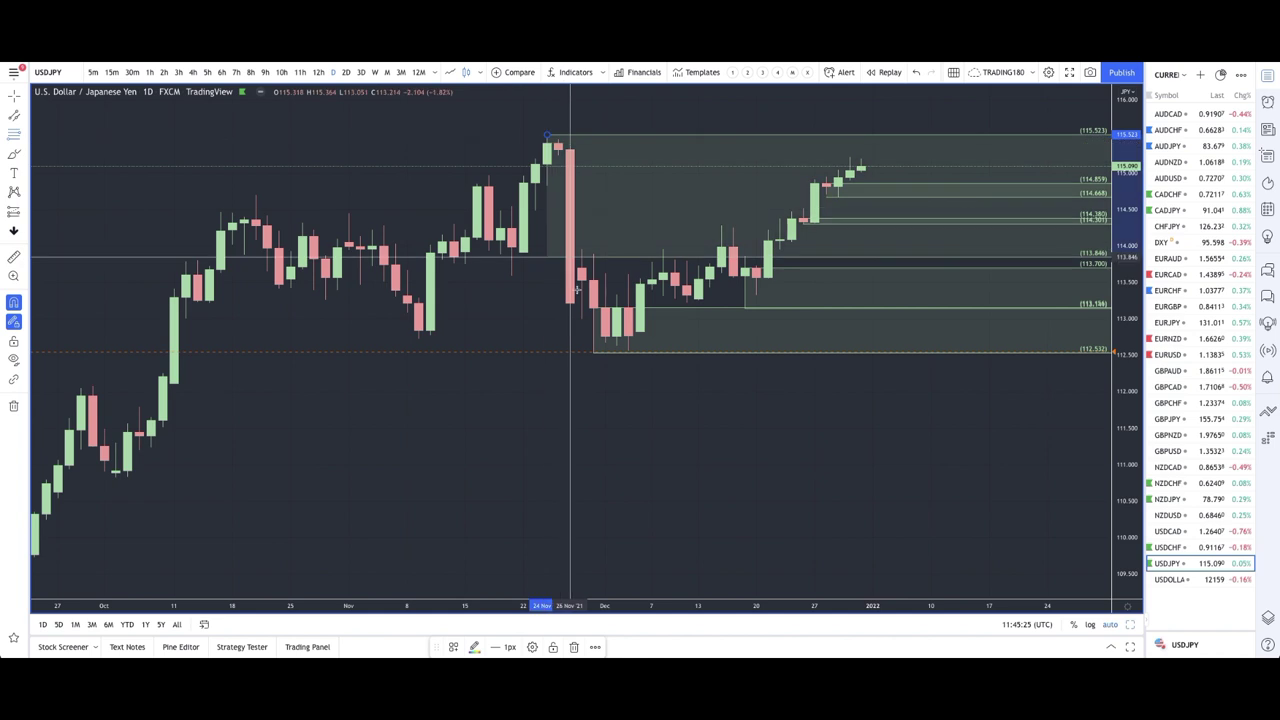
left_click(594, 352)
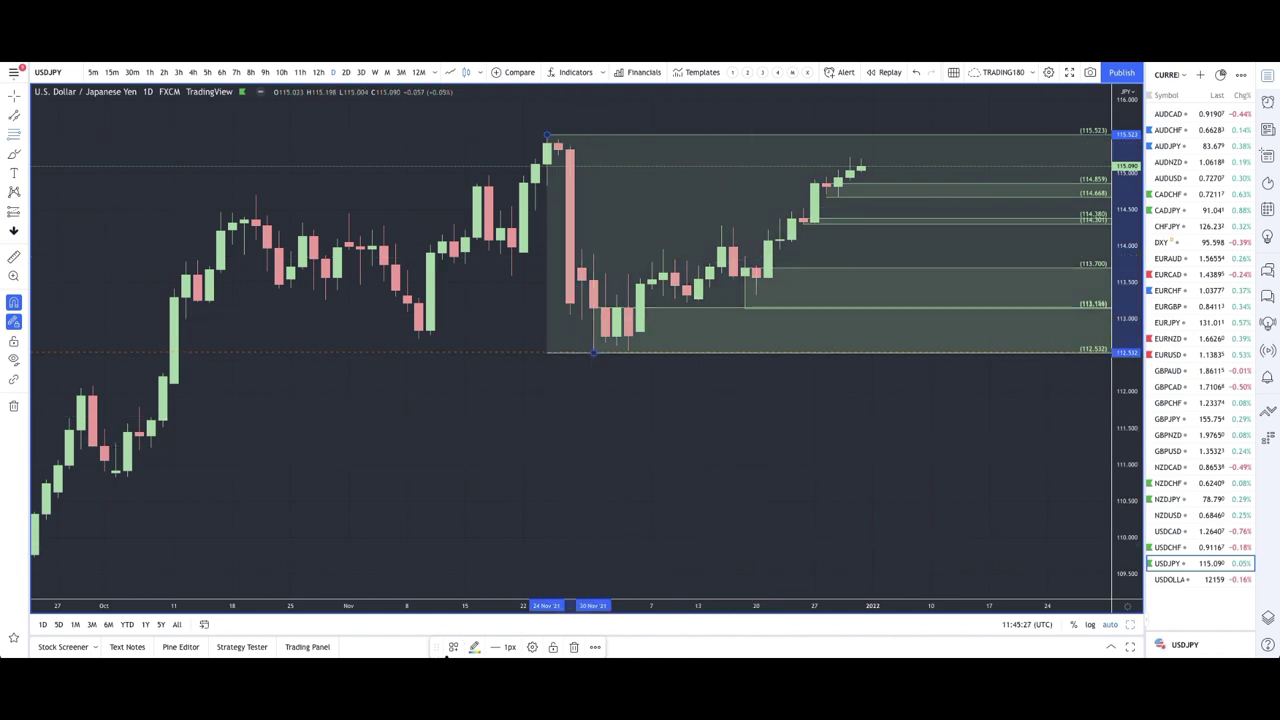
left_click(455, 648)
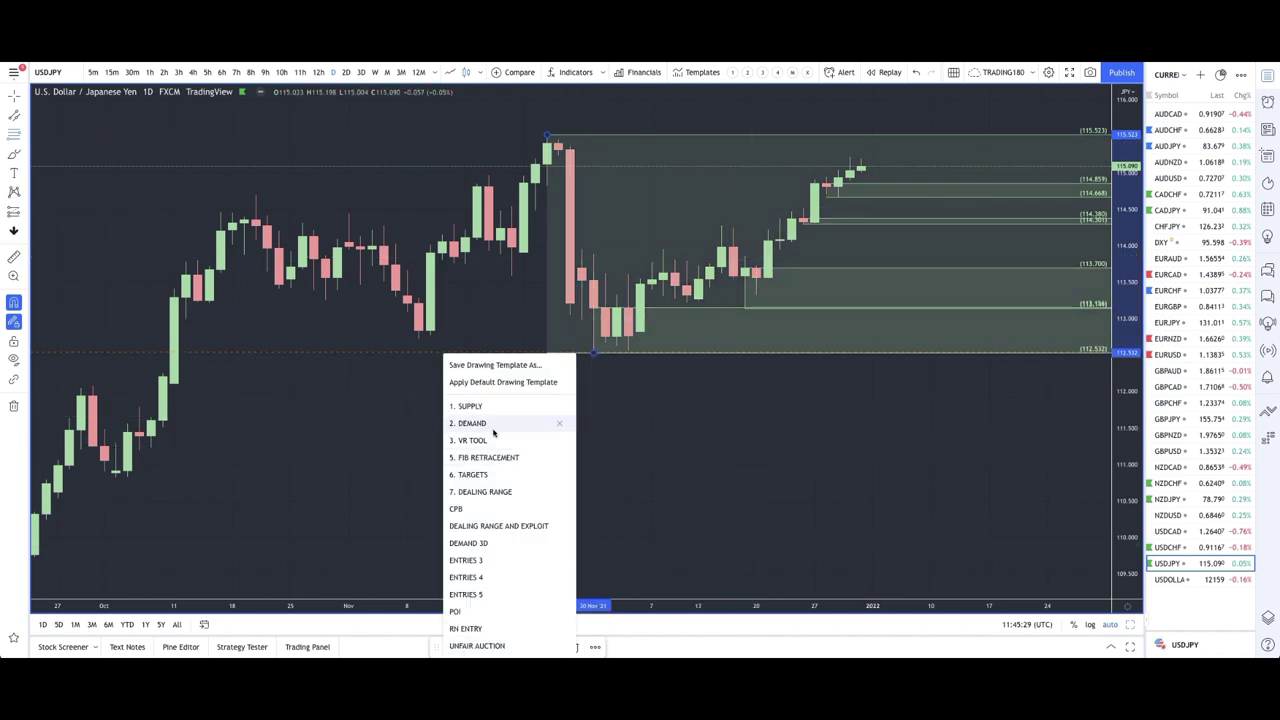
left_click(490, 440)
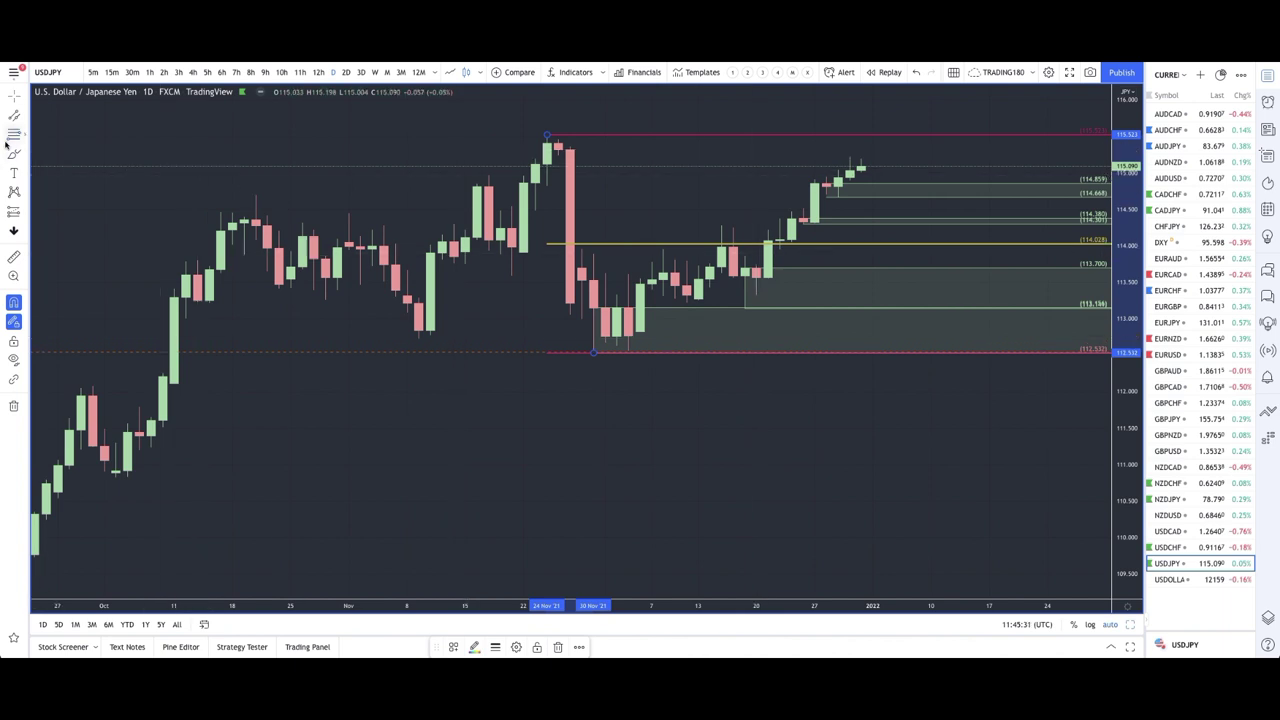
Brush a yellow E above the range top and a B below its bottom.
key("Escape")
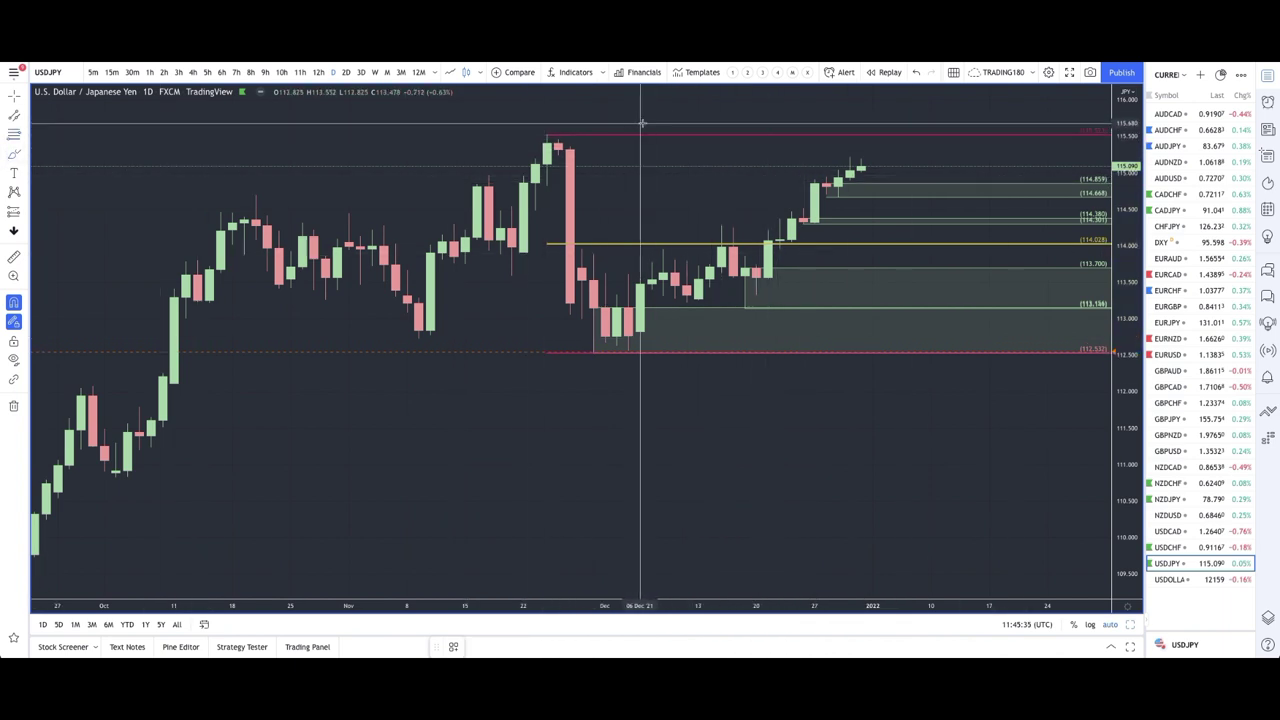
mouse_move(722, 128)
left_mouse_down()
mouse_move(713, 150)
mouse_move(740, 155)
mouse_move(732, 123)
left_mouse_up()
mouse_move(654, 371)
left_mouse_down()
mouse_move(676, 362)
mouse_move(652, 371)
left_mouse_up()
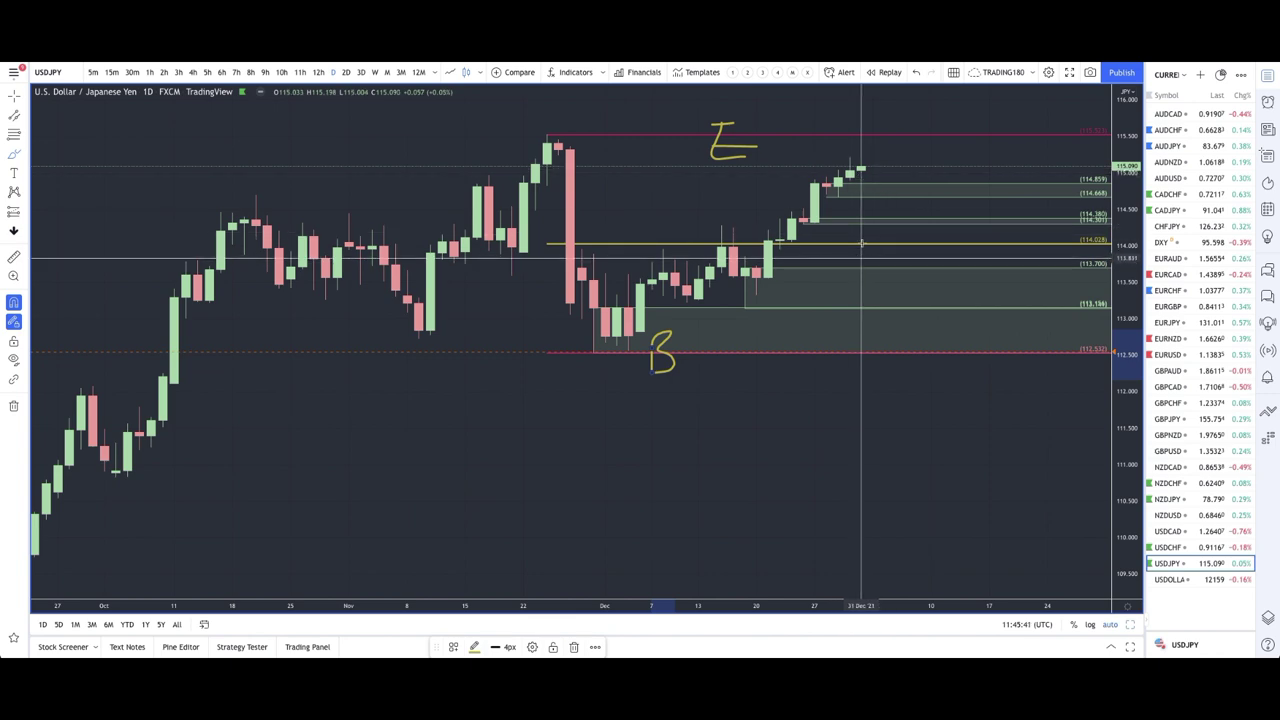
Sketch a dip toward 113.700 and a climb above 115.523, then circle the latest candles.
scroll(880, 180, "down", 5)
scroll(884, 184, "down", 2)
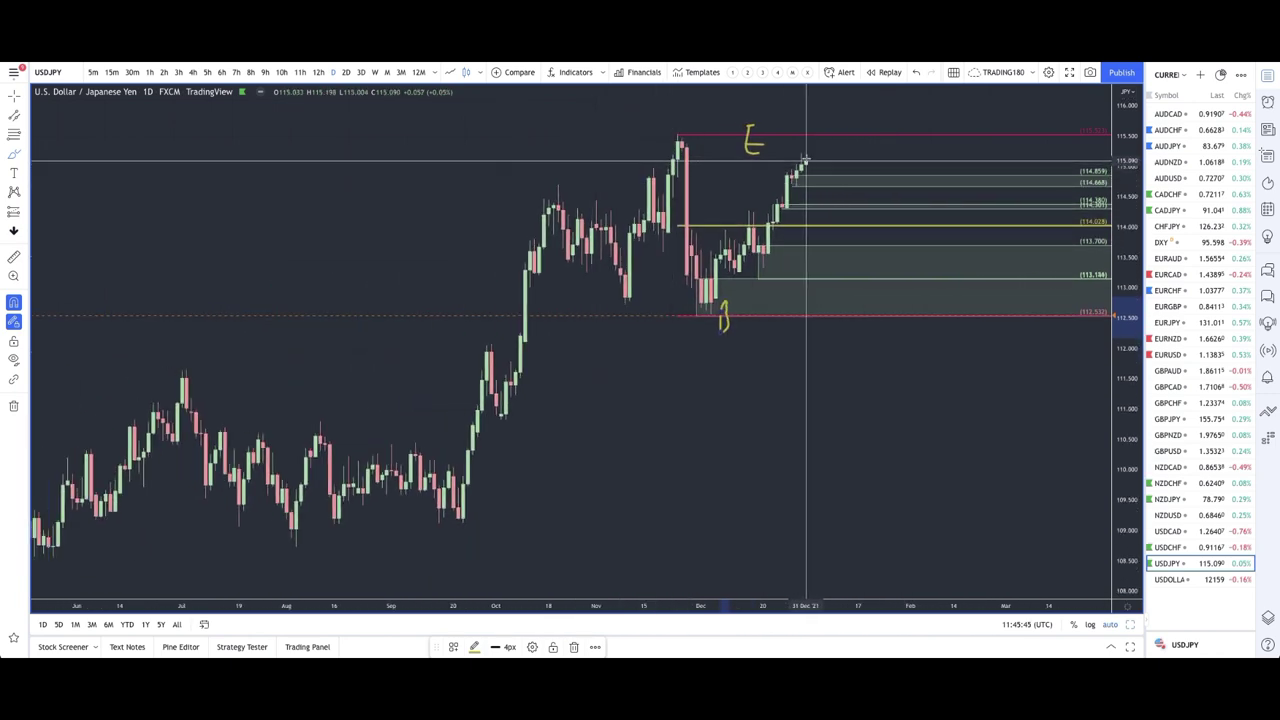
mouse_move(803, 160)
left_mouse_down()
mouse_move(862, 262)
mouse_move(913, 230)
mouse_move(918, 250)
left_mouse_up()
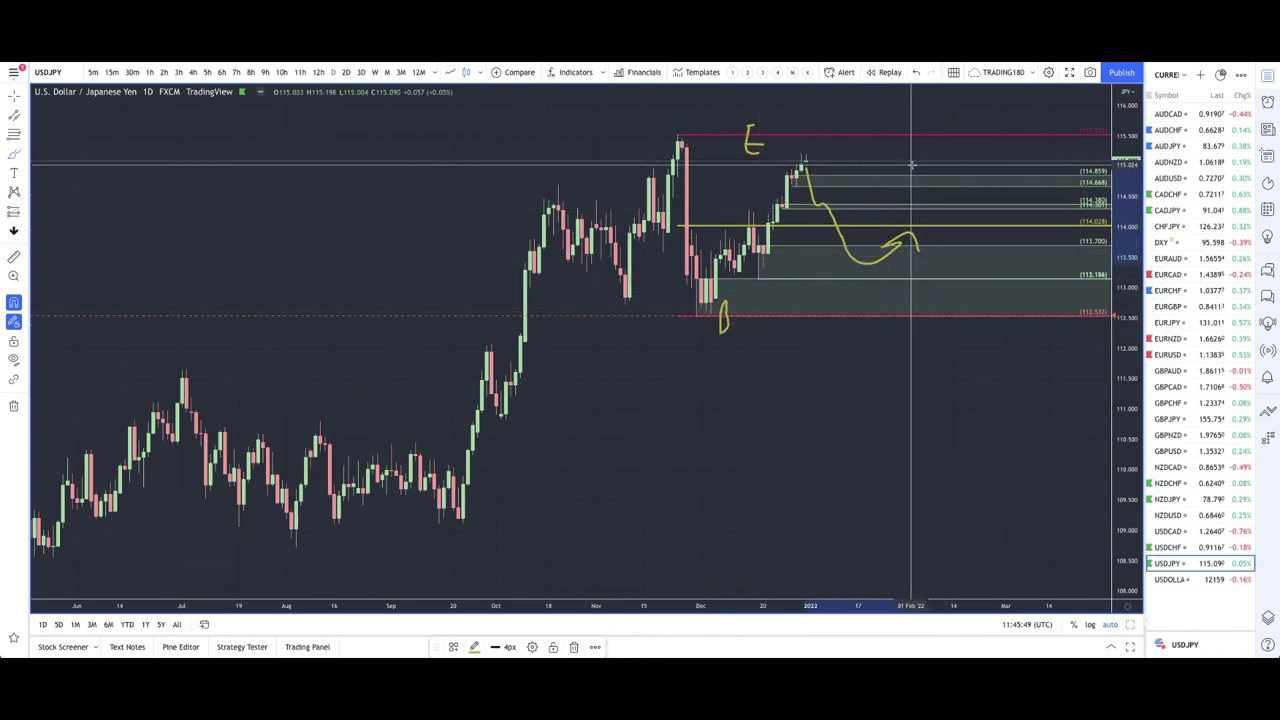
mouse_move(808, 160)
left_mouse_down()
mouse_move(811, 130)
mouse_move(853, 88)
mouse_move(903, 180)
mouse_move(935, 145)
mouse_move(948, 150)
left_mouse_up()
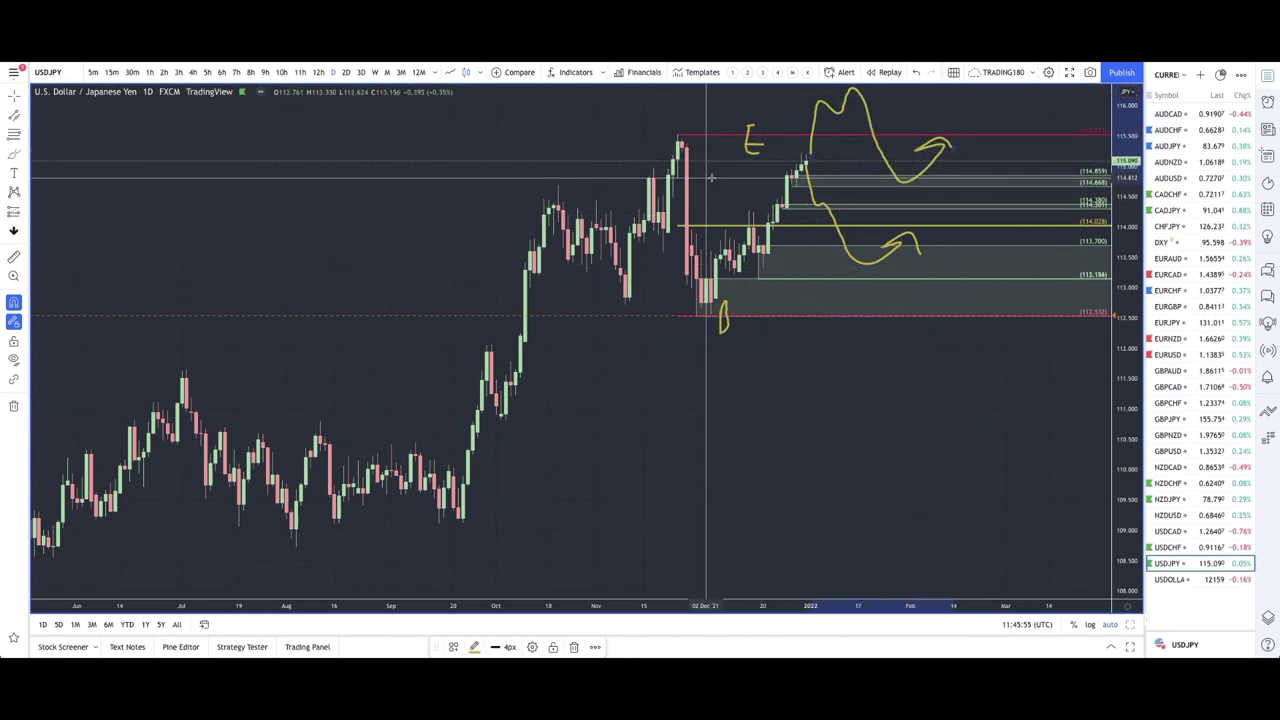
mouse_move(808, 171)
left_mouse_down()
mouse_move(814, 157)
mouse_move(831, 171)
left_mouse_up()
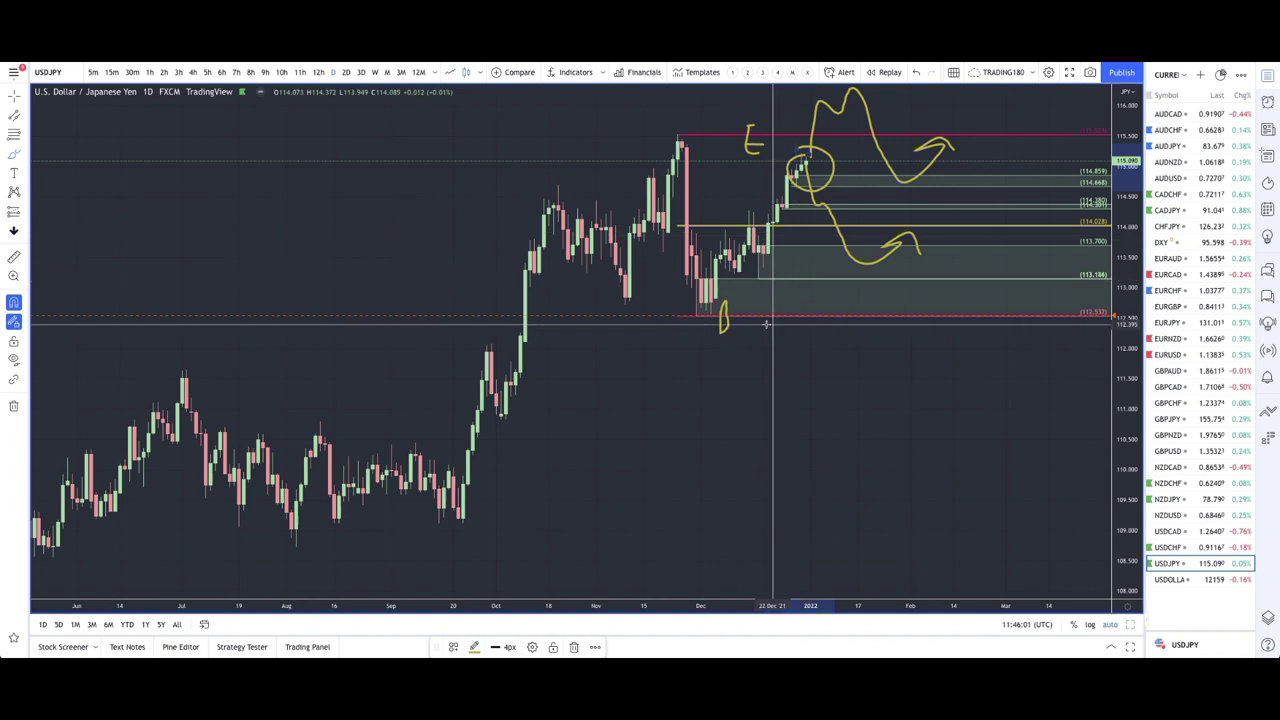
scroll(681, 318, "up", 2)
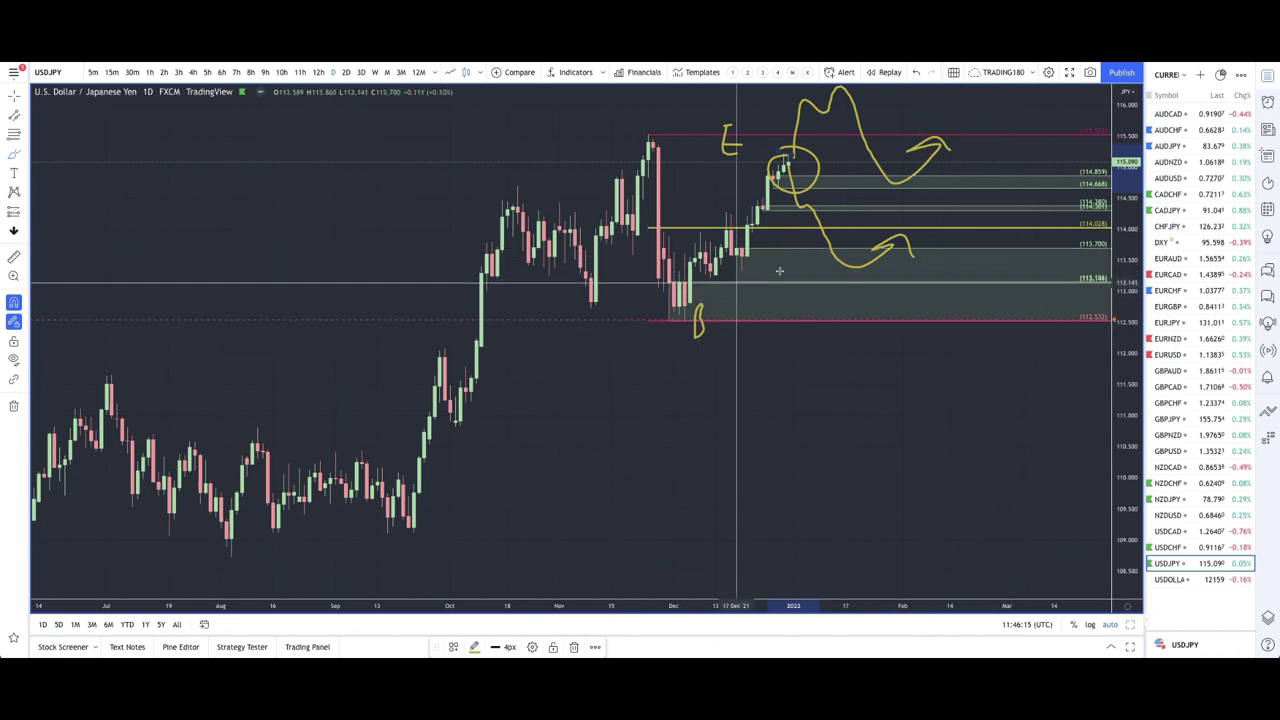
scroll(736, 270, "up", 5)
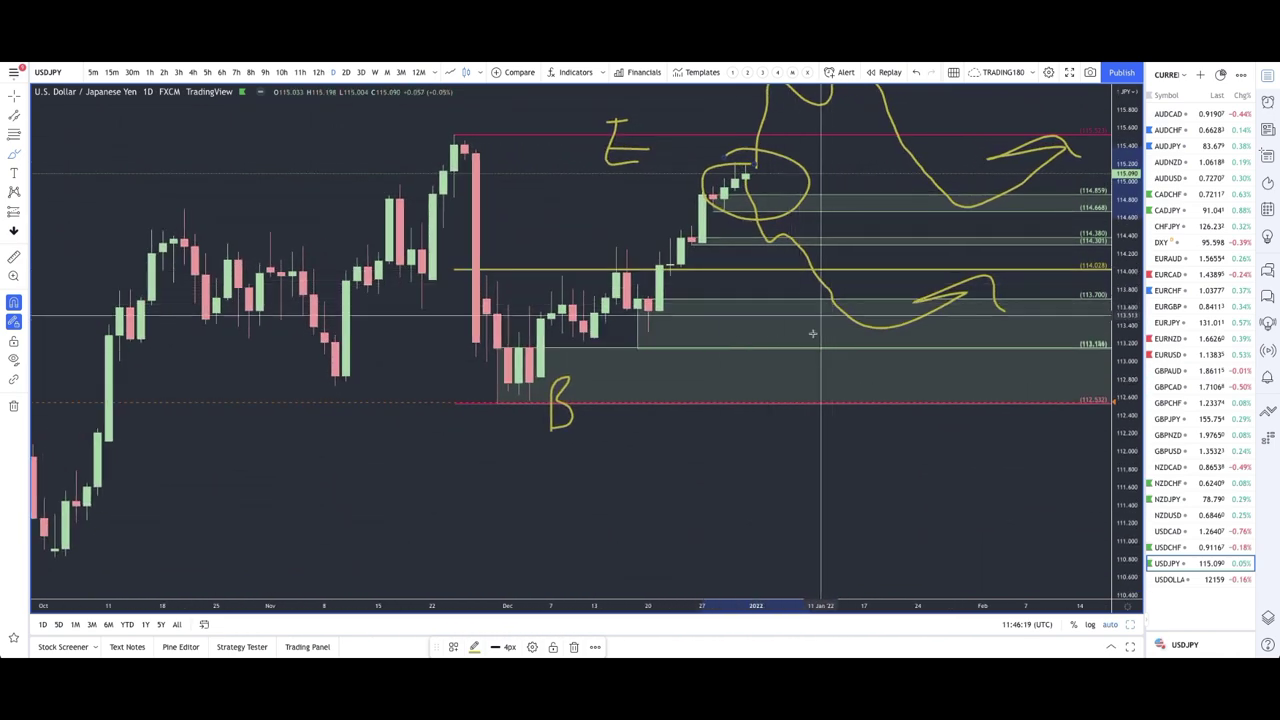
scroll(740, 403, "down", 6)
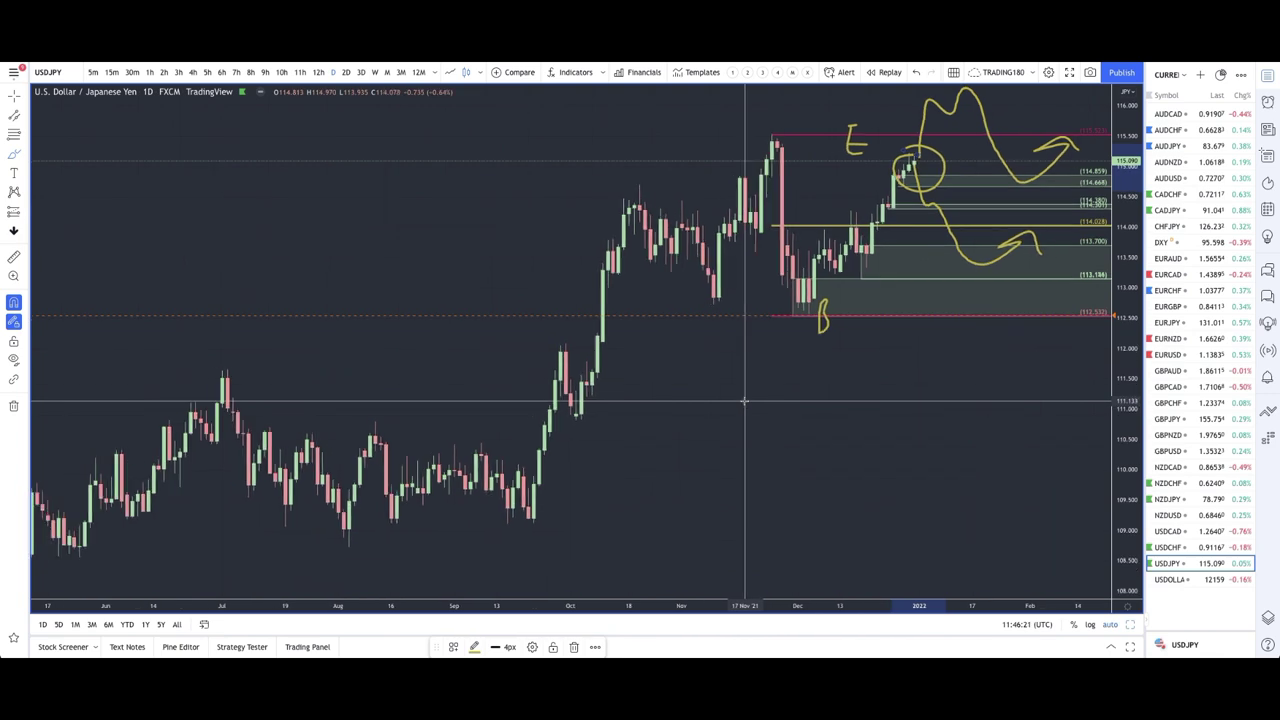
scroll(743, 401, "down", 5)
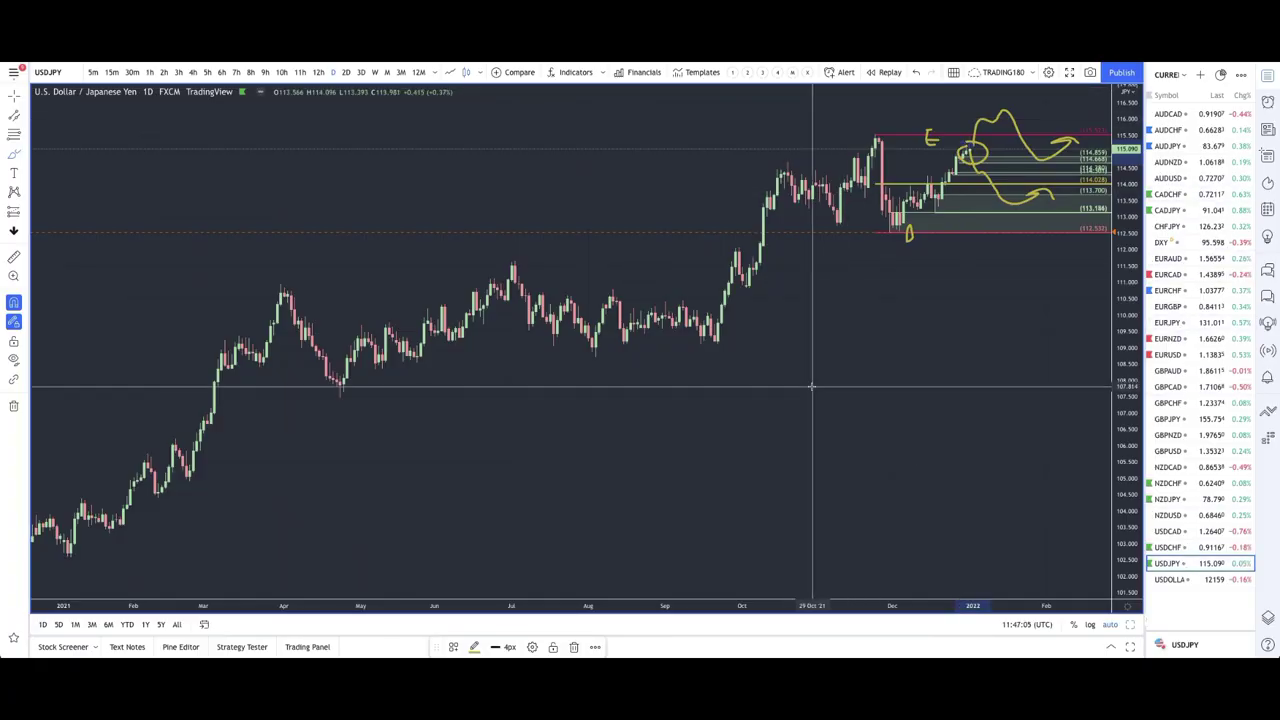
scroll(811, 386, "up", 6)
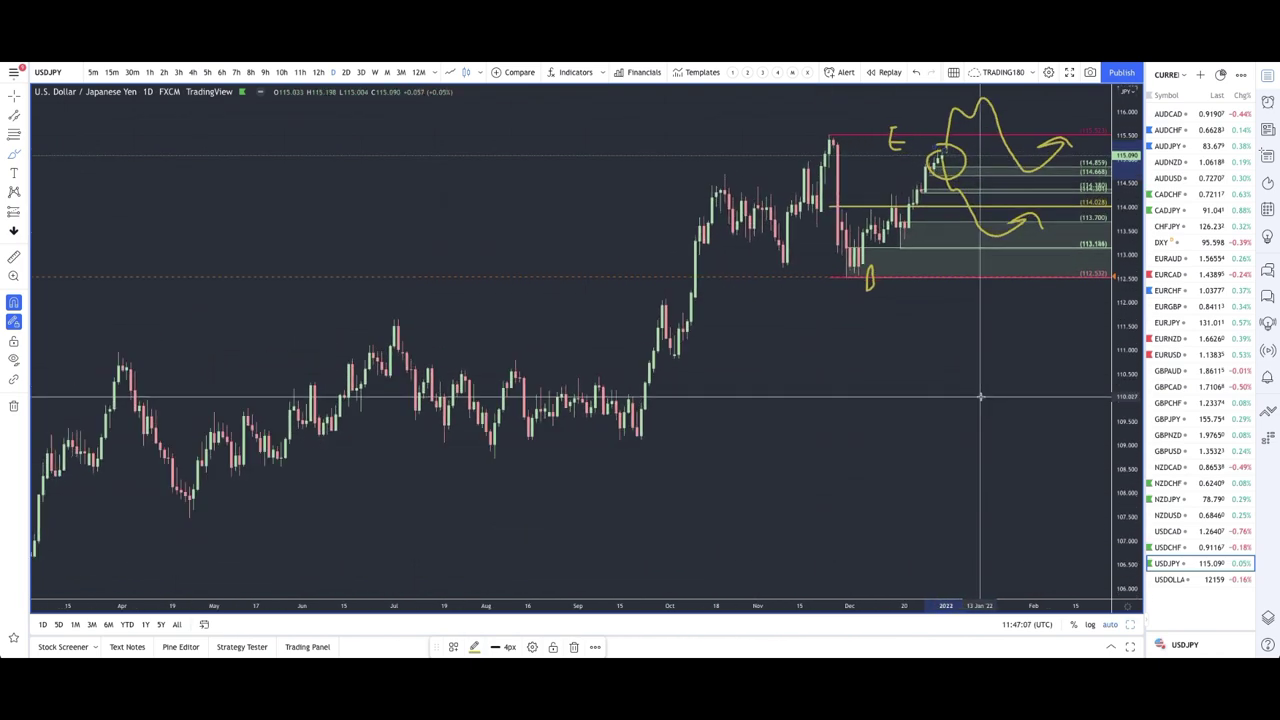